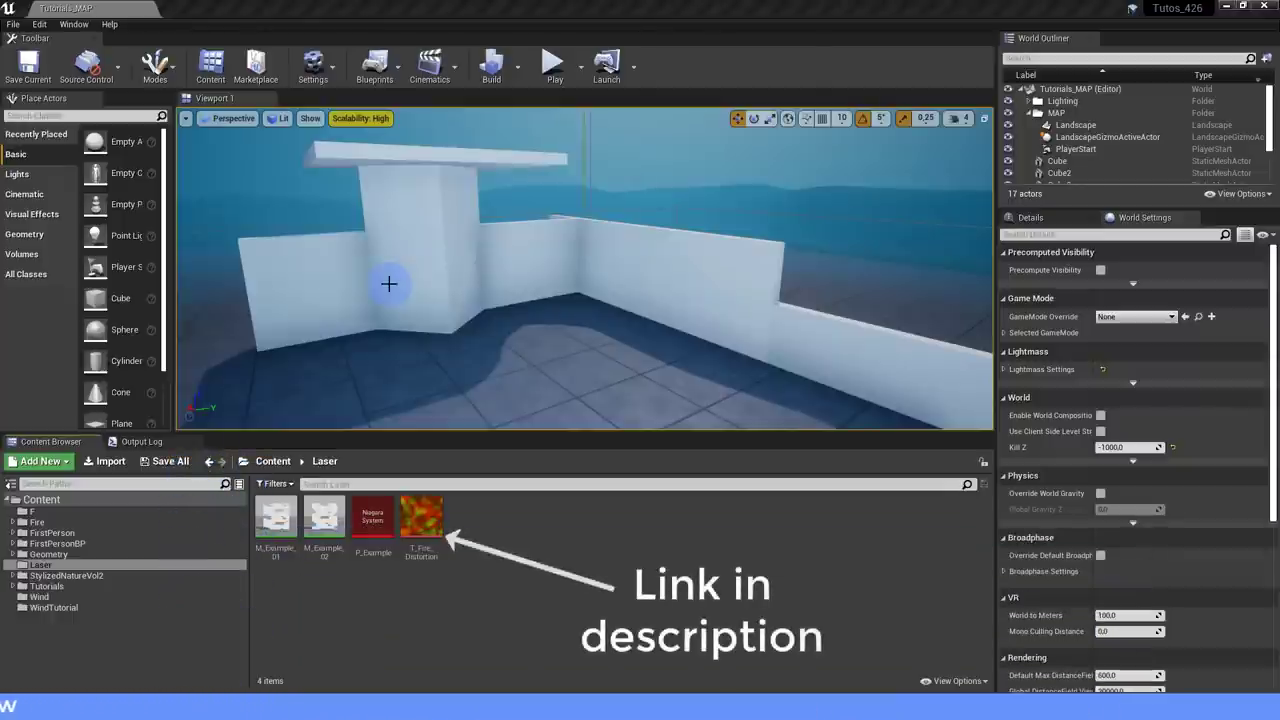
# Preview the T_Fire_Distortion texture, then create and open a new M_Laser material in the Laser folder.
pyautogui.doubleClick(425, 522)
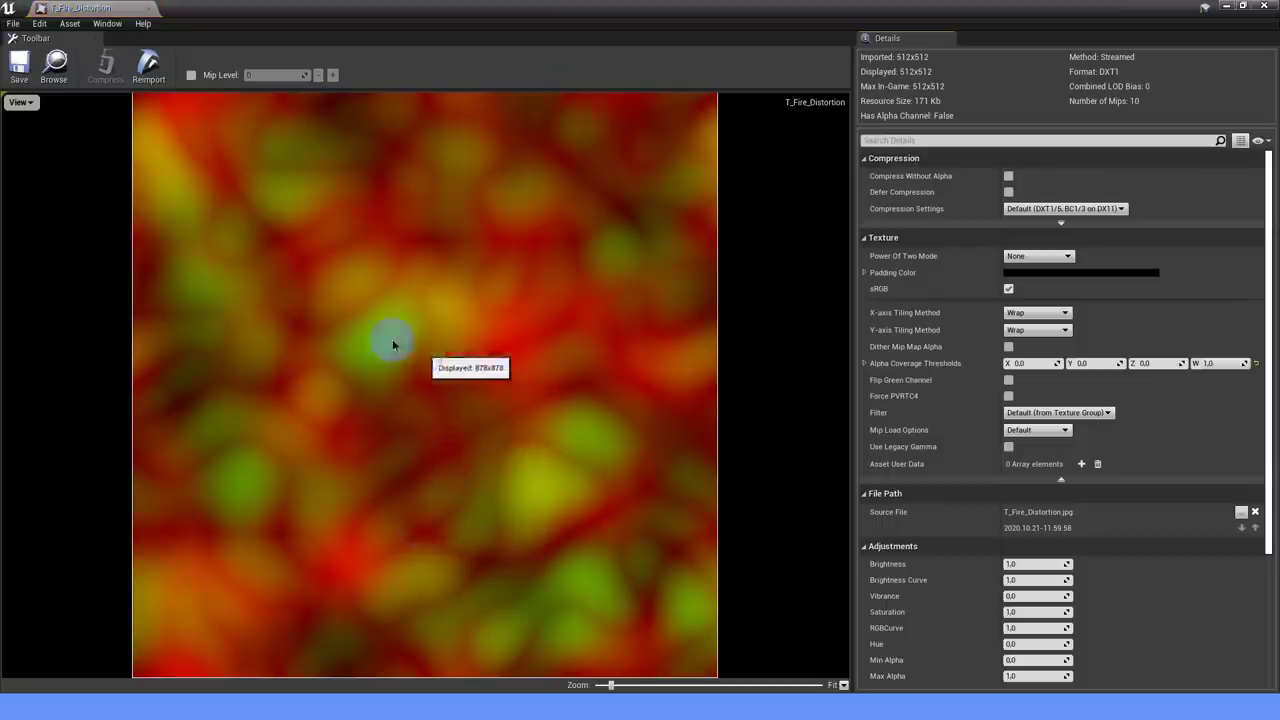
pyautogui.click(152, 9)
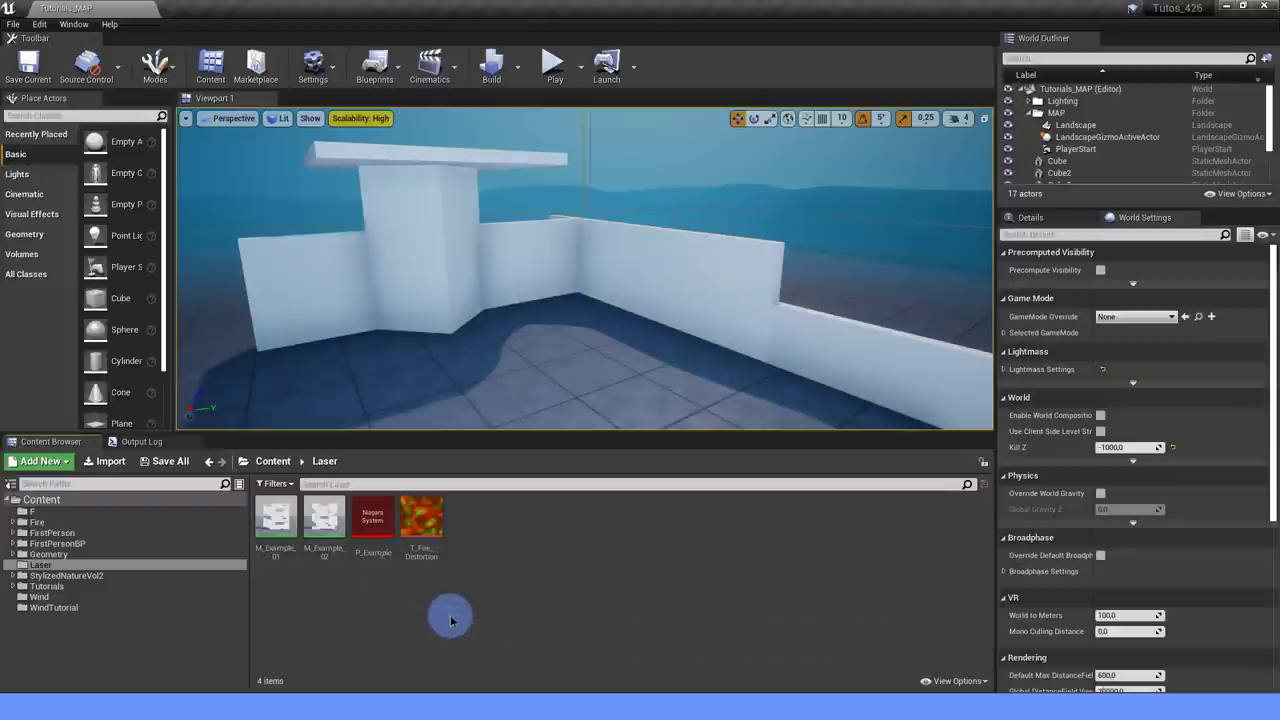
pyautogui.rightClick(479, 541)
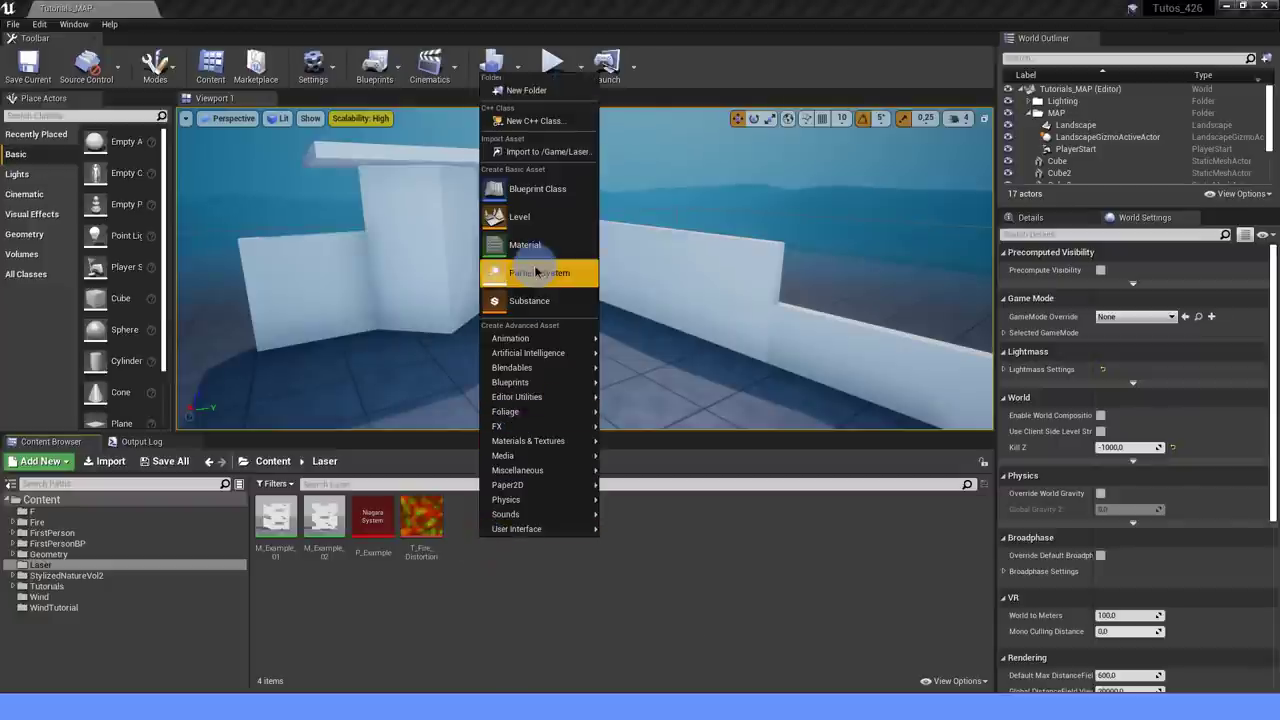
pyautogui.click(525, 245)
pyautogui.write('M_Laser')
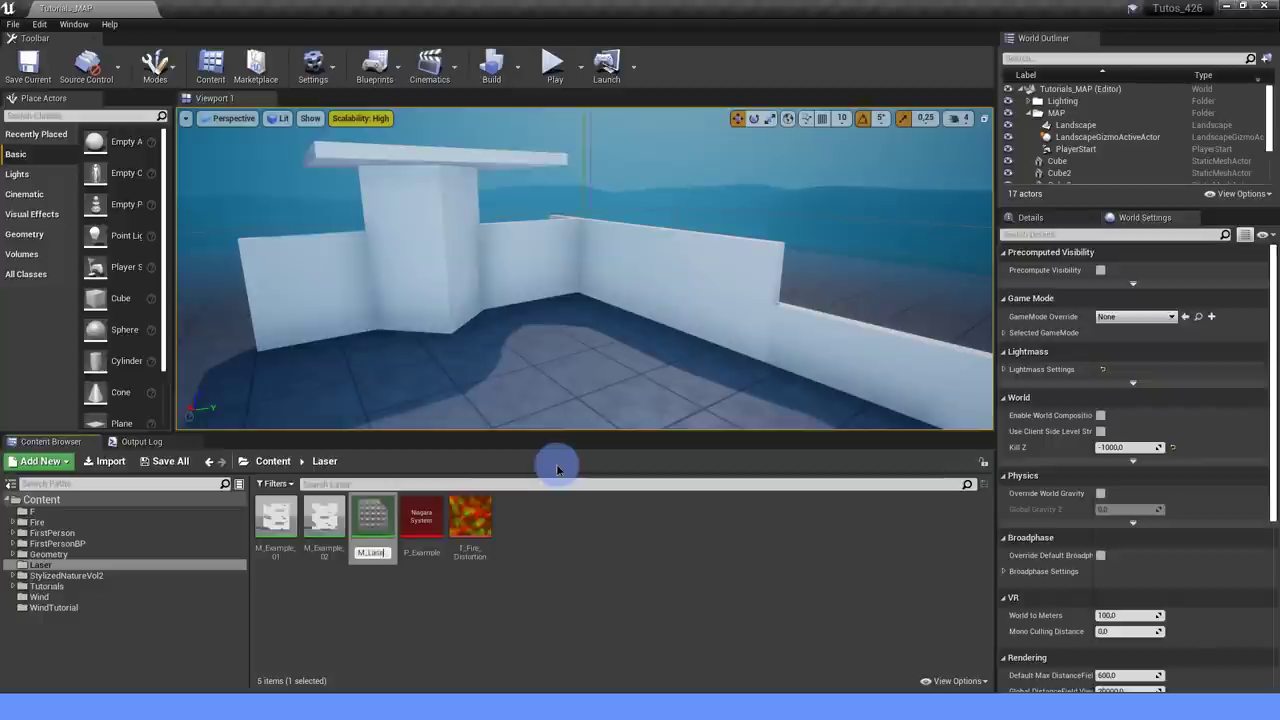
pyautogui.doubleClick(372, 520)
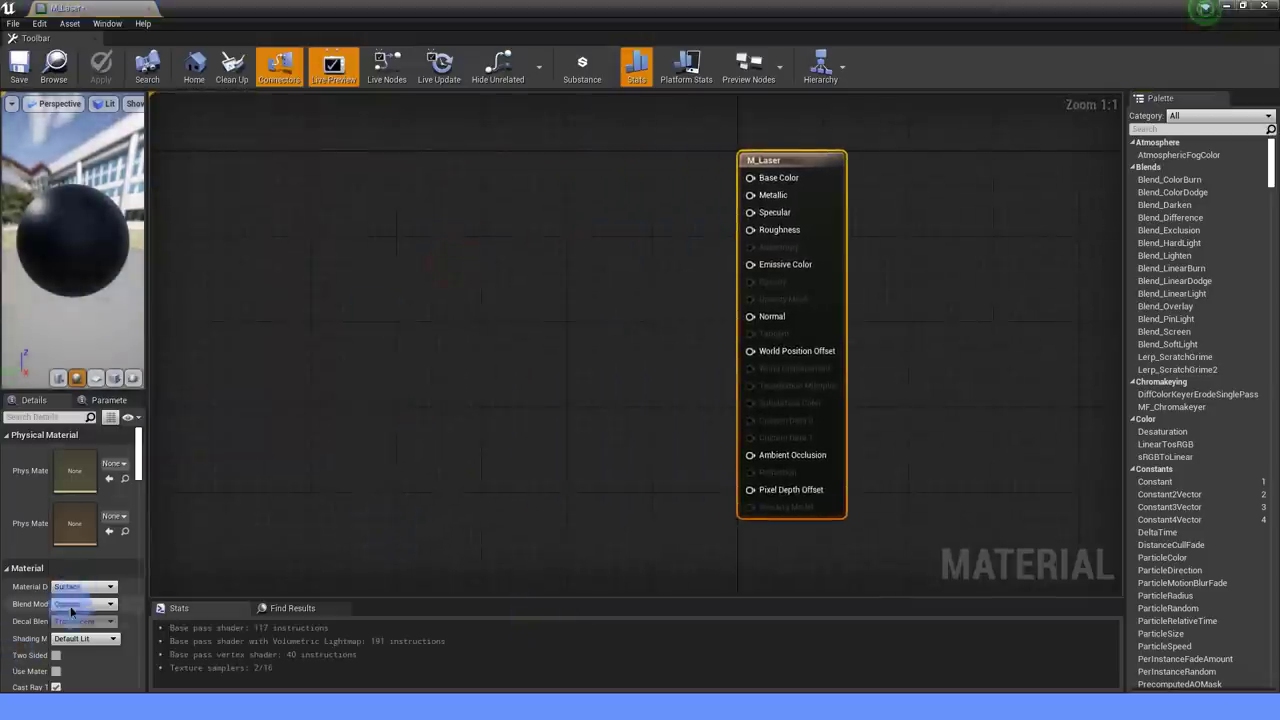
# Set M_Laser to Blend Mode Masked, Shading Model Unlit, and Two Sided.
pyautogui.click(70, 611)
pyautogui.click(70, 623)
pyautogui.click(78, 638)
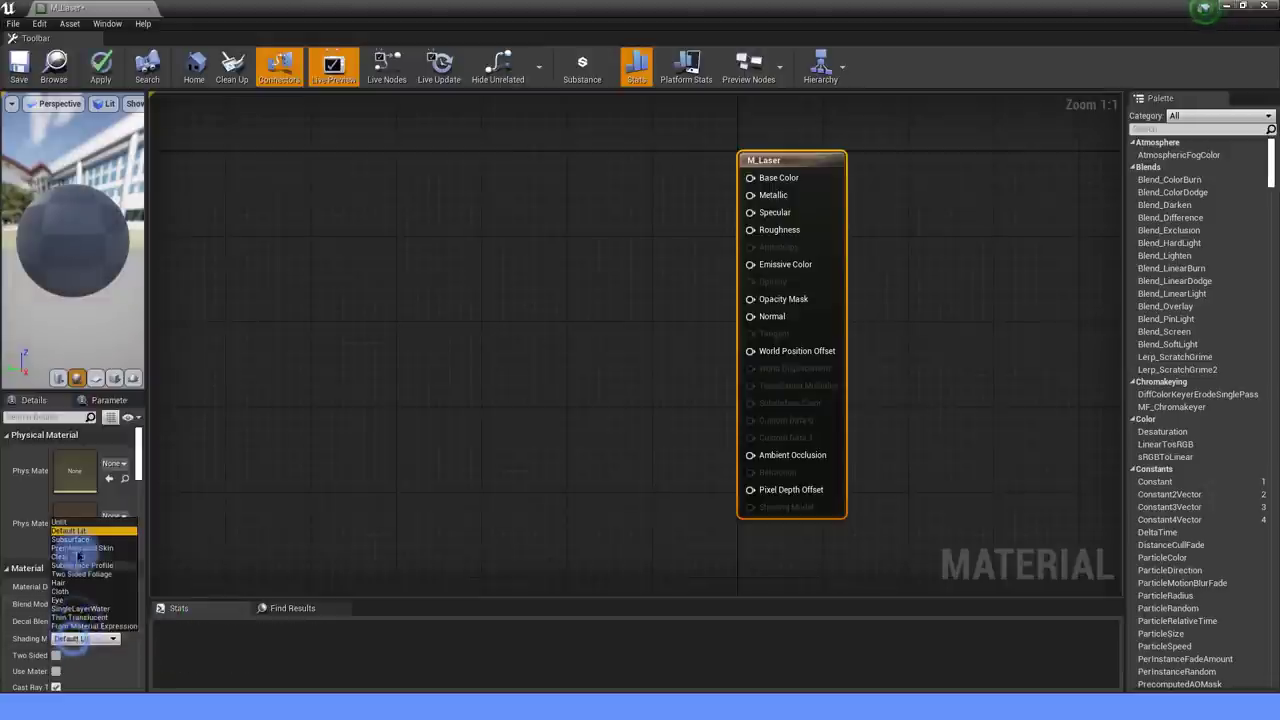
pyautogui.click(70, 521)
pyautogui.click(55, 655)
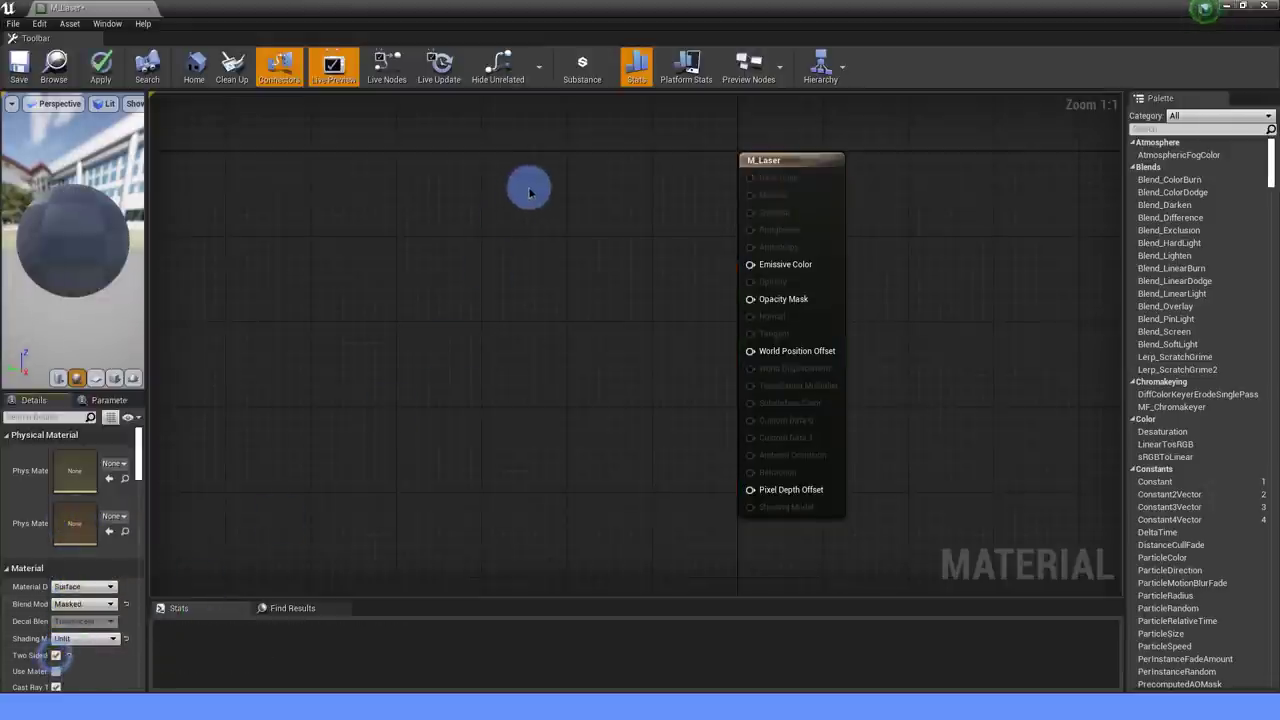
# Add a Particle Color node wired into Emissive Color.
pyautogui.moveTo(542, 198); pyautogui.dragTo(596, 236, button='right')
pyautogui.moveTo(800, 299); pyautogui.dragTo(528, 242)
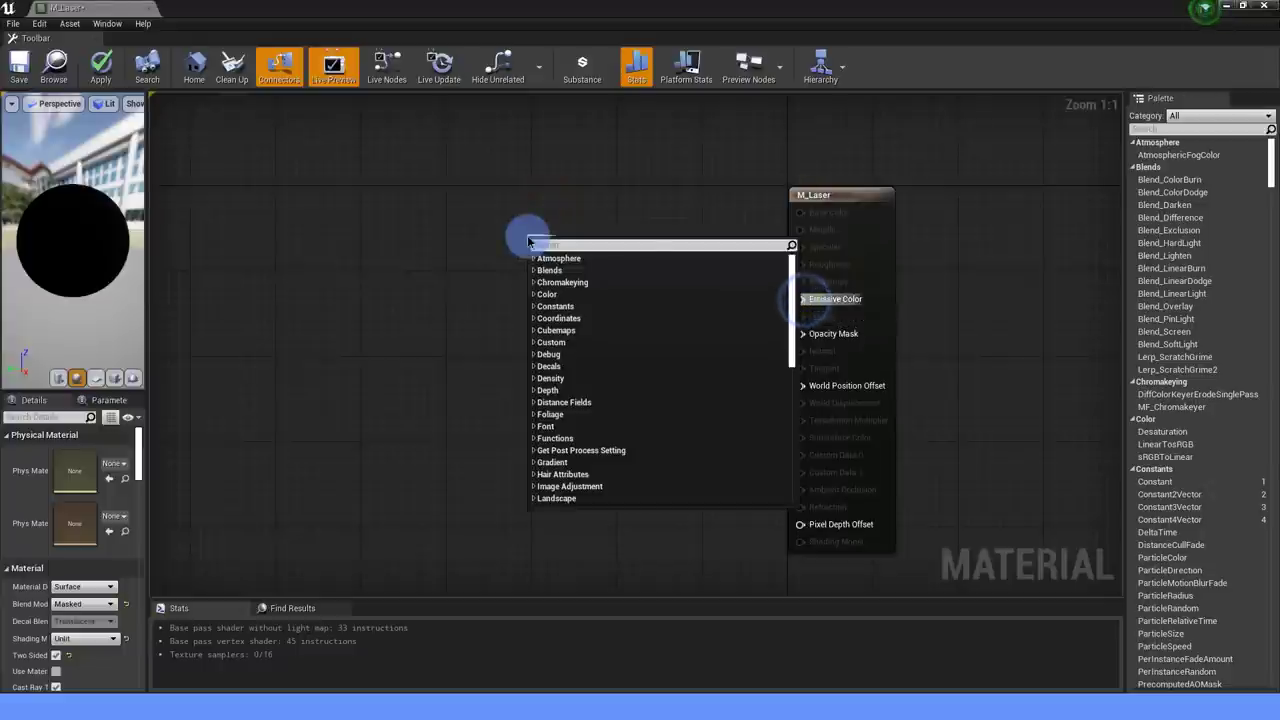
pyautogui.write('particle c')
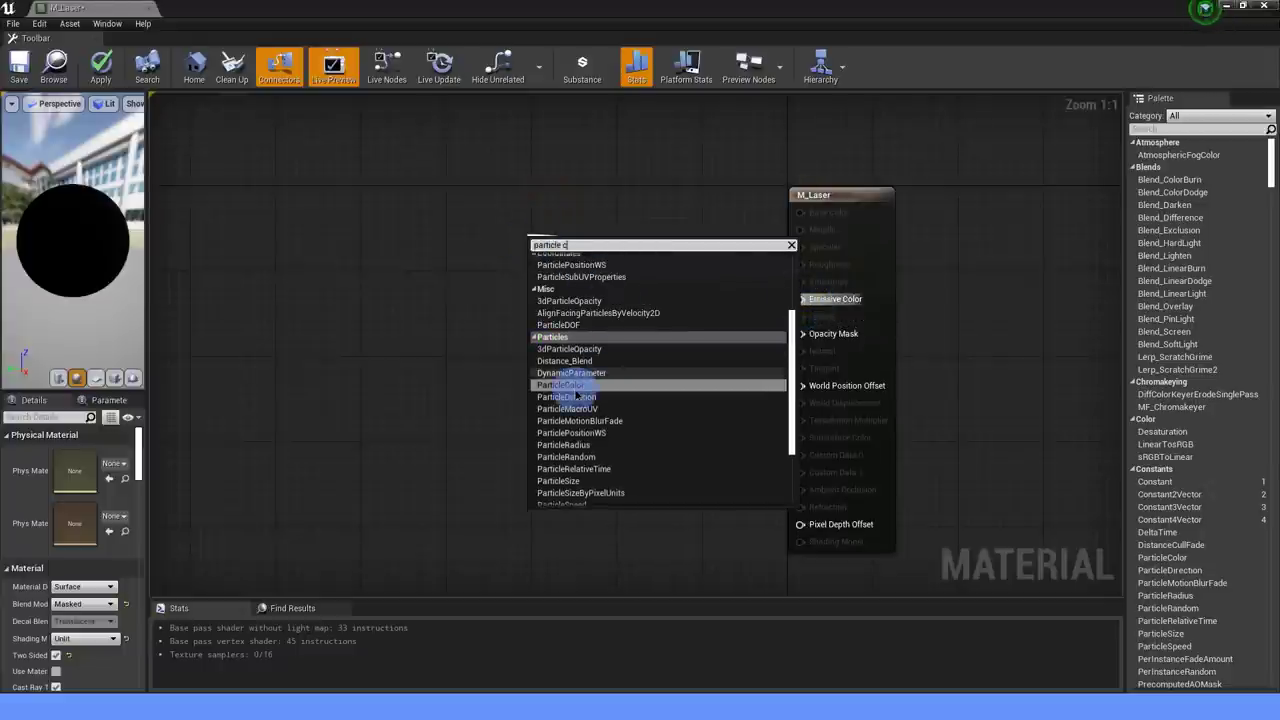
pyautogui.click(572, 386)
pyautogui.moveTo(574, 257); pyautogui.dragTo(528, 206)
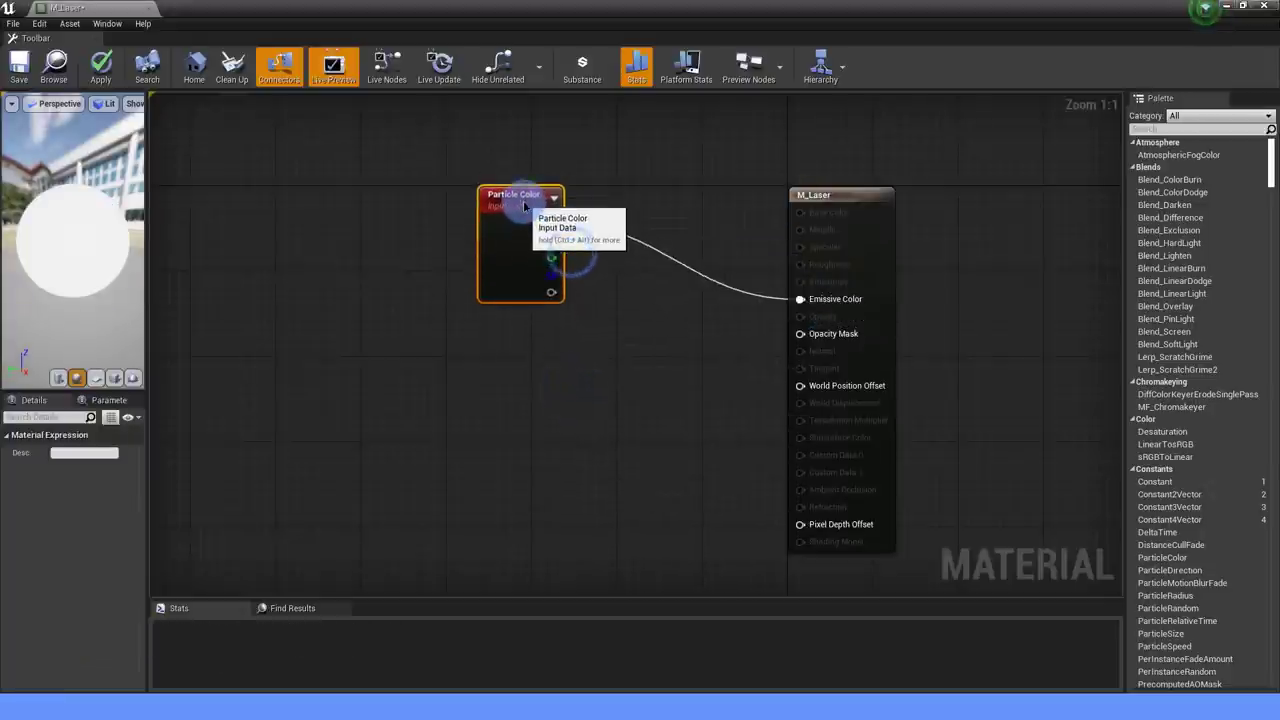
pyautogui.moveTo(684, 369)
pyautogui.mouseDown(button='right')
pyautogui.moveTo(712, 332)
pyautogui.moveTo(741, 321)
pyautogui.mouseUp(button='right')
# Add a Texture Sample node wired to Opacity Mask.
pyautogui.moveTo(553, 404); pyautogui.dragTo(553, 404)
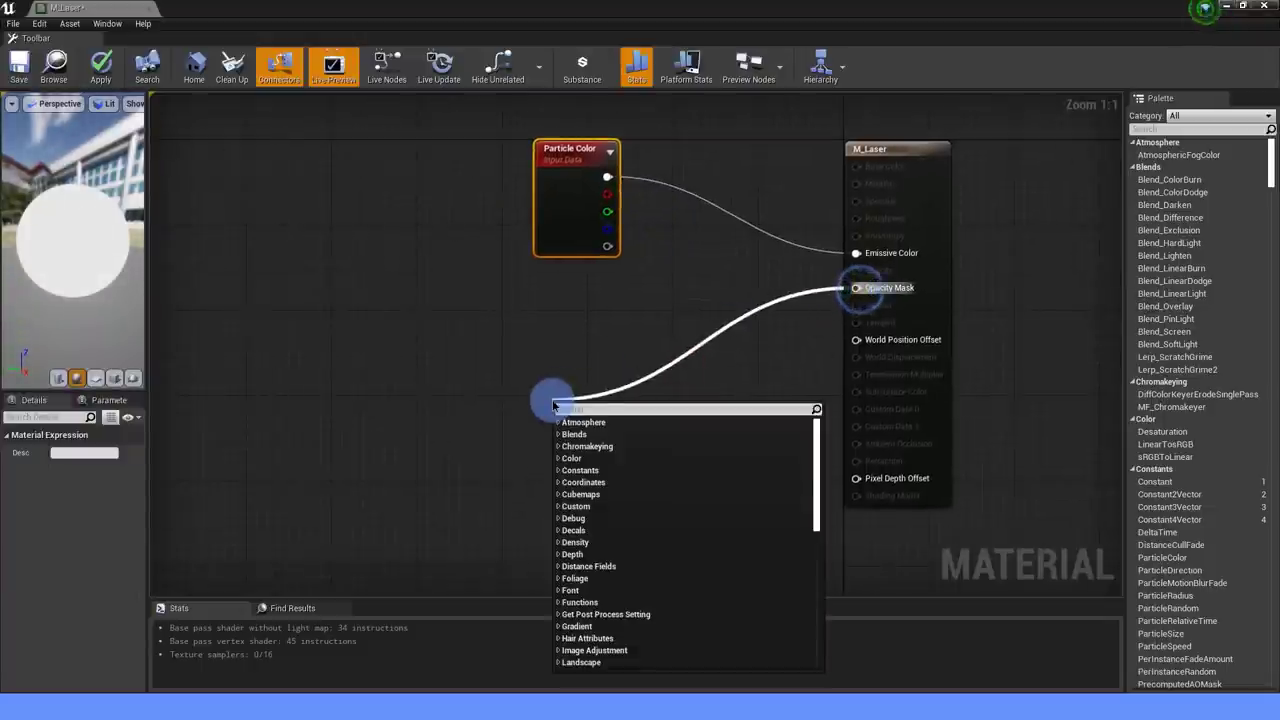
pyautogui.write('texture sa')
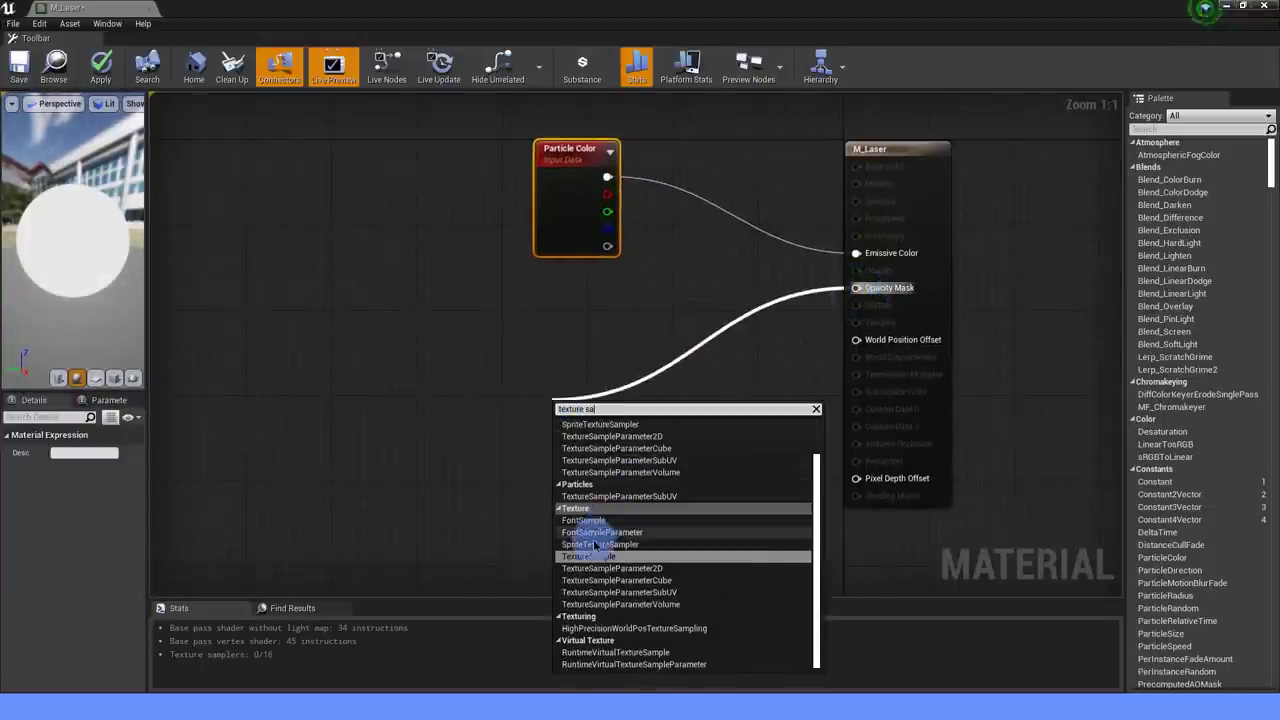
pyautogui.click(594, 554)
pyautogui.moveTo(620, 406)
pyautogui.mouseDown()
pyautogui.moveTo(388, 276)
pyautogui.moveTo(345, 276)
pyautogui.mouseUp()
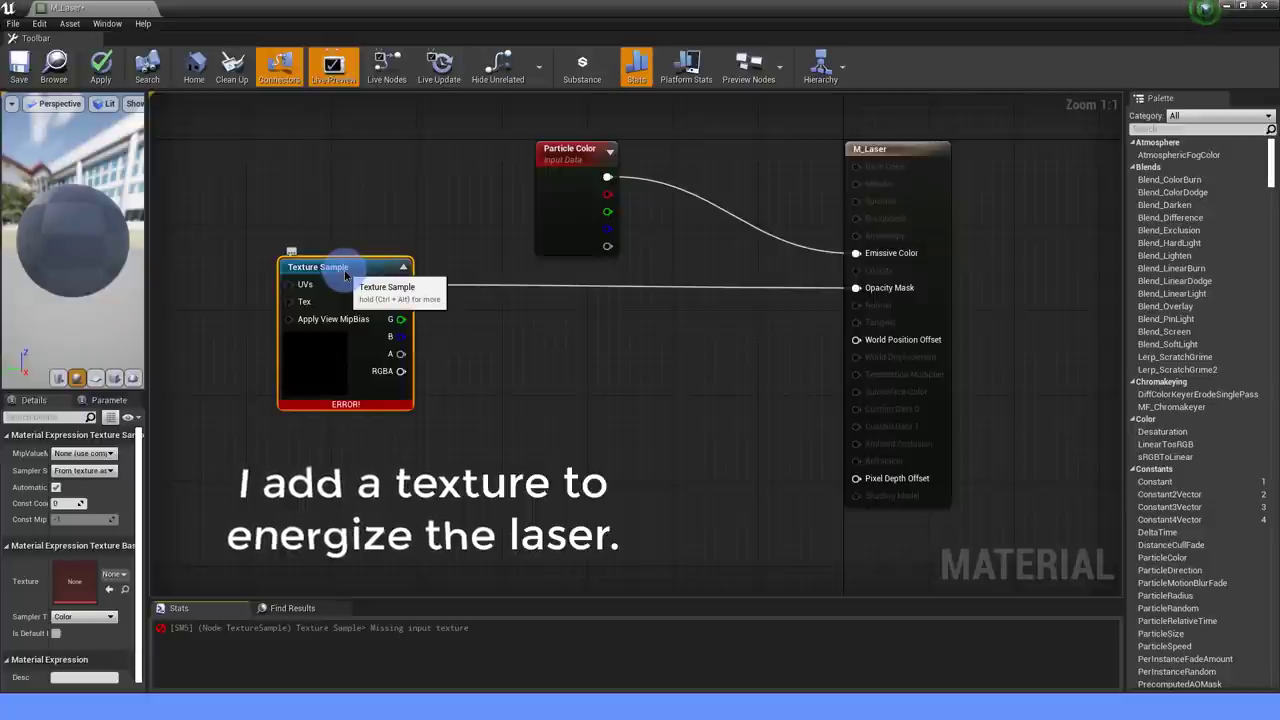
pyautogui.moveTo(409, 263); pyautogui.dragTo(391, 275, button='right')
# Insert a Power node taking the texture's red channel and feeding Opacity Mask.
pyautogui.moveTo(382, 297); pyautogui.dragTo(527, 331)
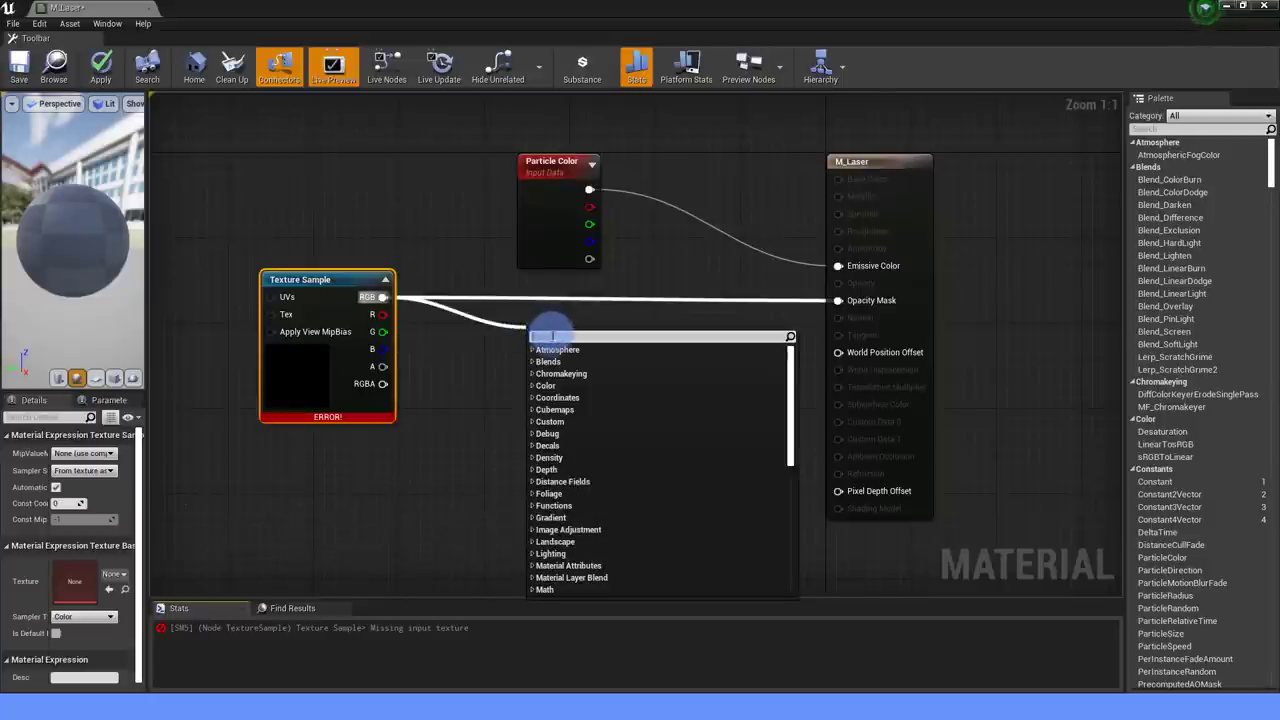
pyautogui.write('power')
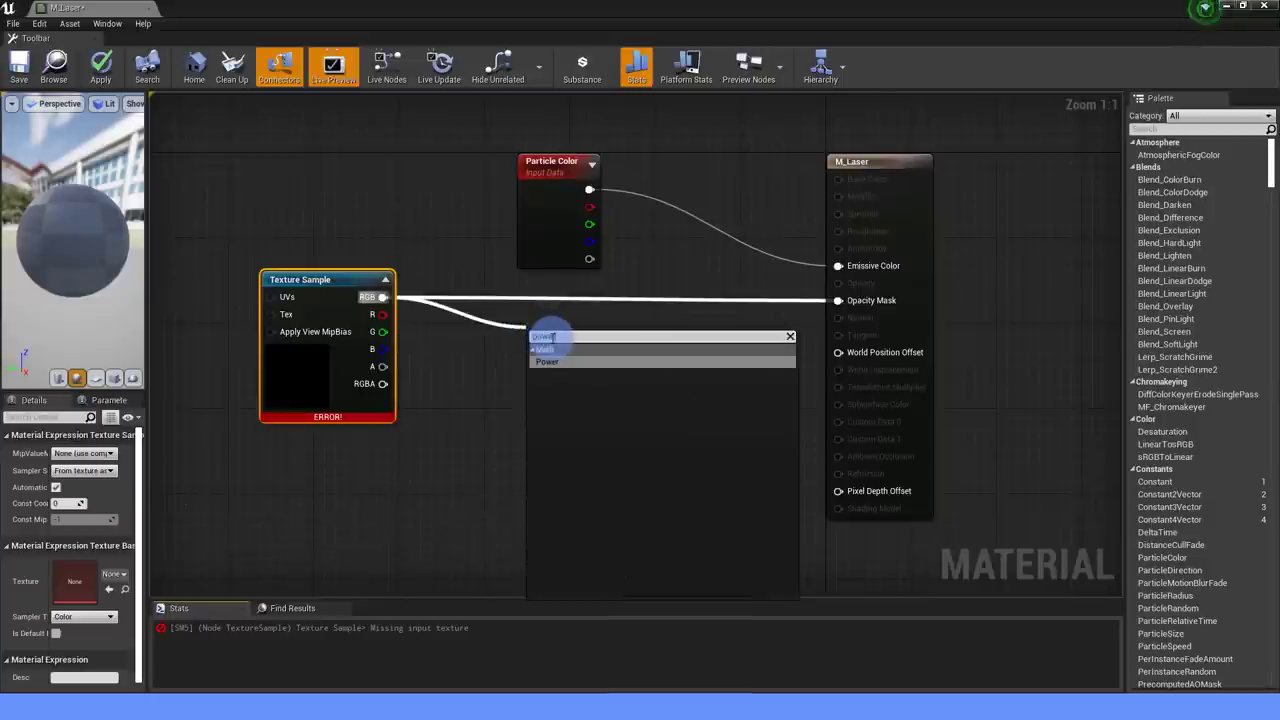
pyautogui.click(563, 363)
pyautogui.moveTo(592, 354); pyautogui.dragTo(791, 300)
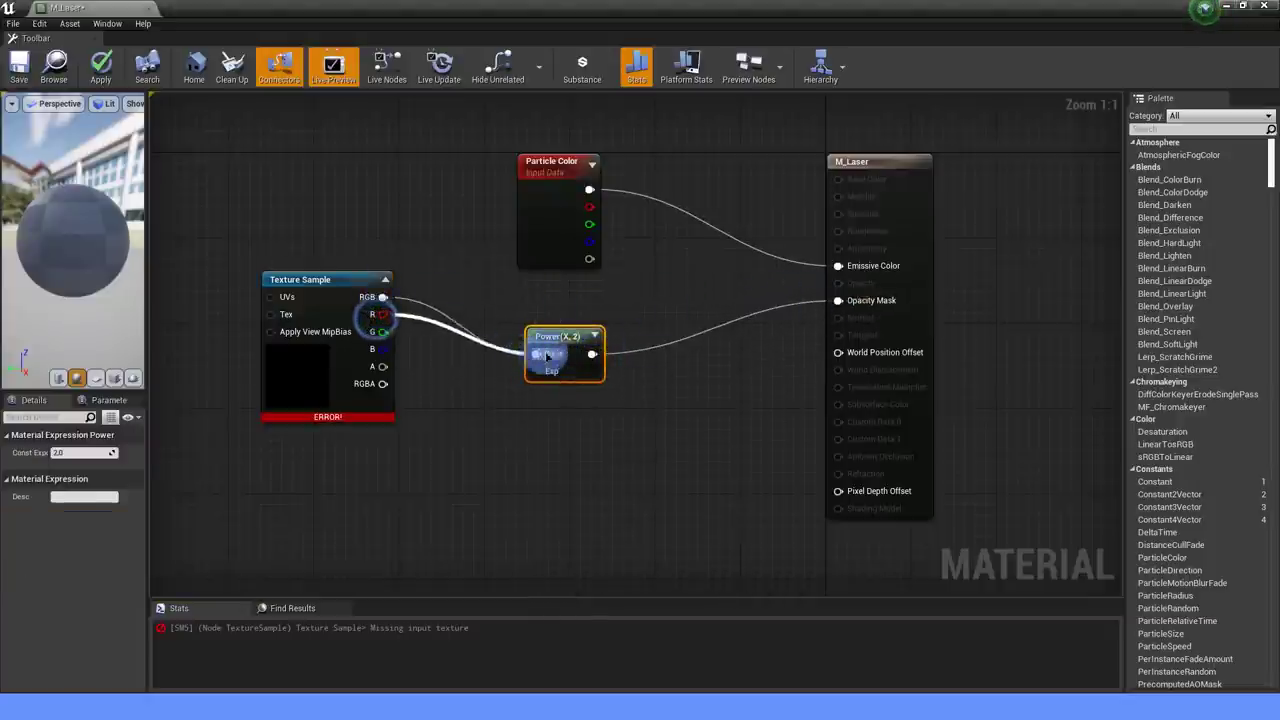
pyautogui.moveTo(383, 314); pyautogui.dragTo(546, 356)
pyautogui.moveTo(570, 345); pyautogui.dragTo(572, 310)
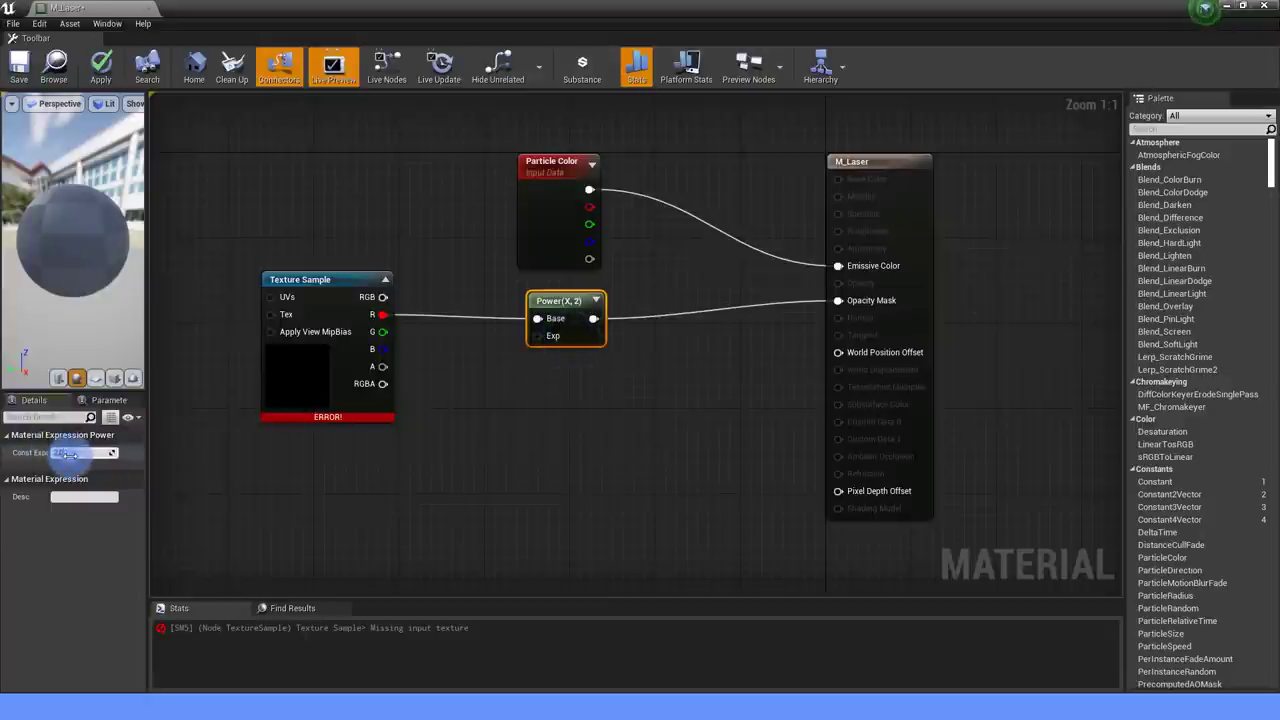
# Assign the T_Fire_Distortion texture to the Texture Sample node.
pyautogui.click(294, 376)
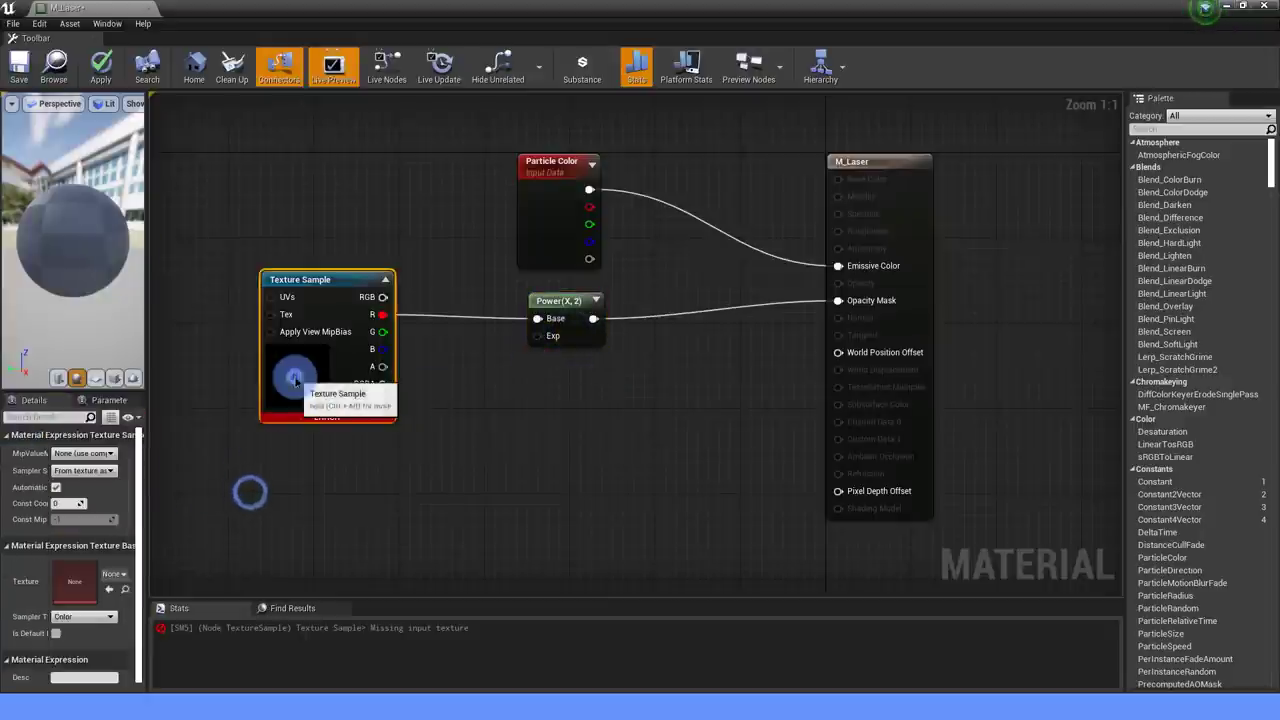
pyautogui.click(115, 578)
pyautogui.scroll(-3, 191, 451)
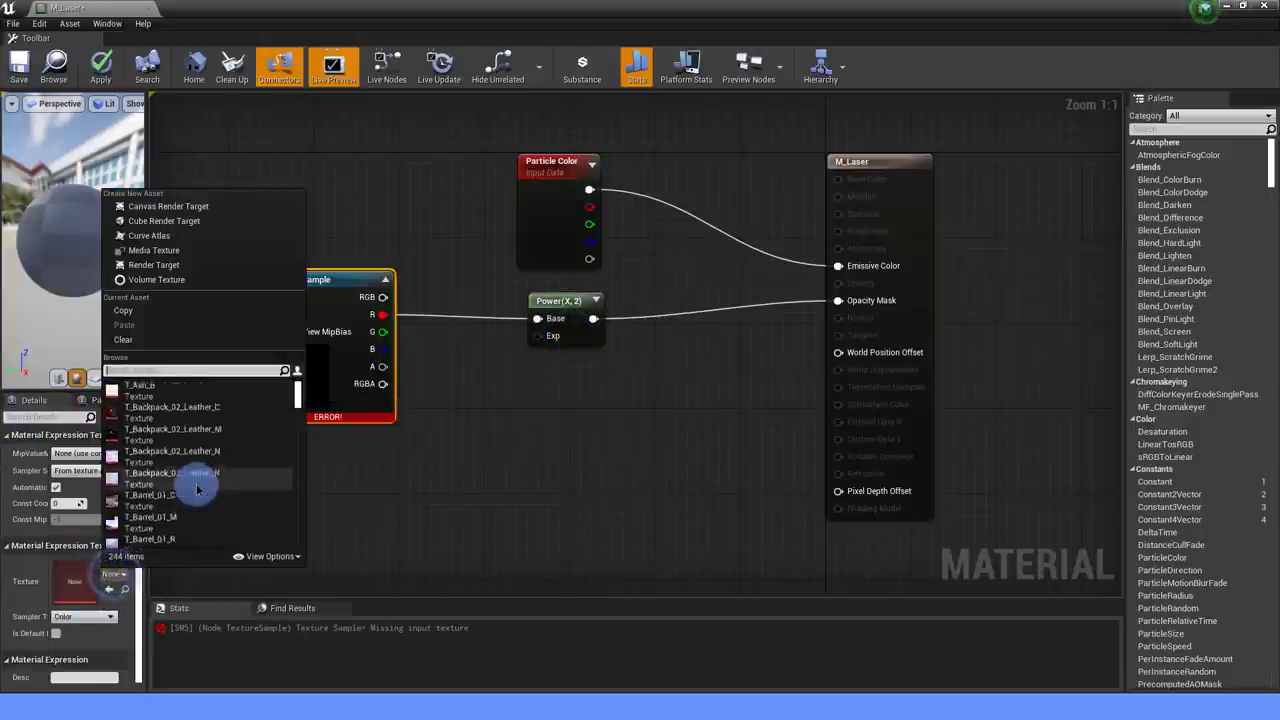
pyautogui.scroll(-3, 200, 480)
pyautogui.moveTo(298, 400); pyautogui.dragTo(298, 425)
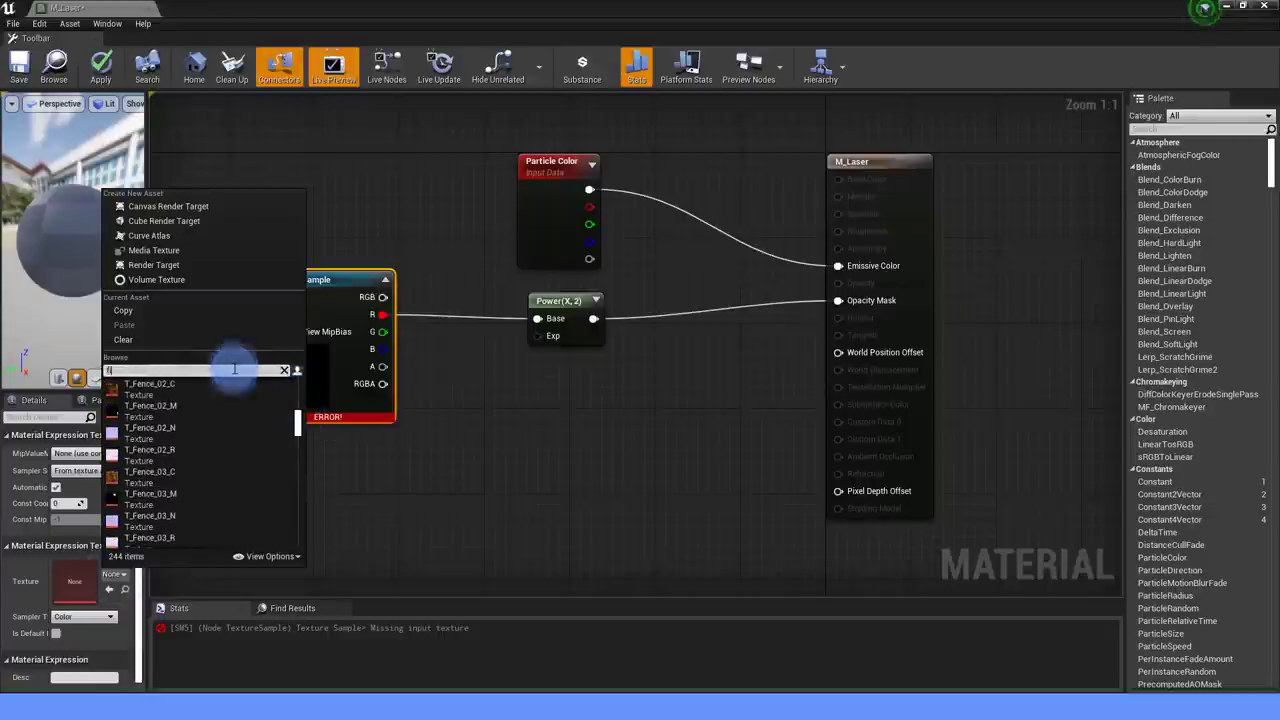
pyautogui.click(201, 392)
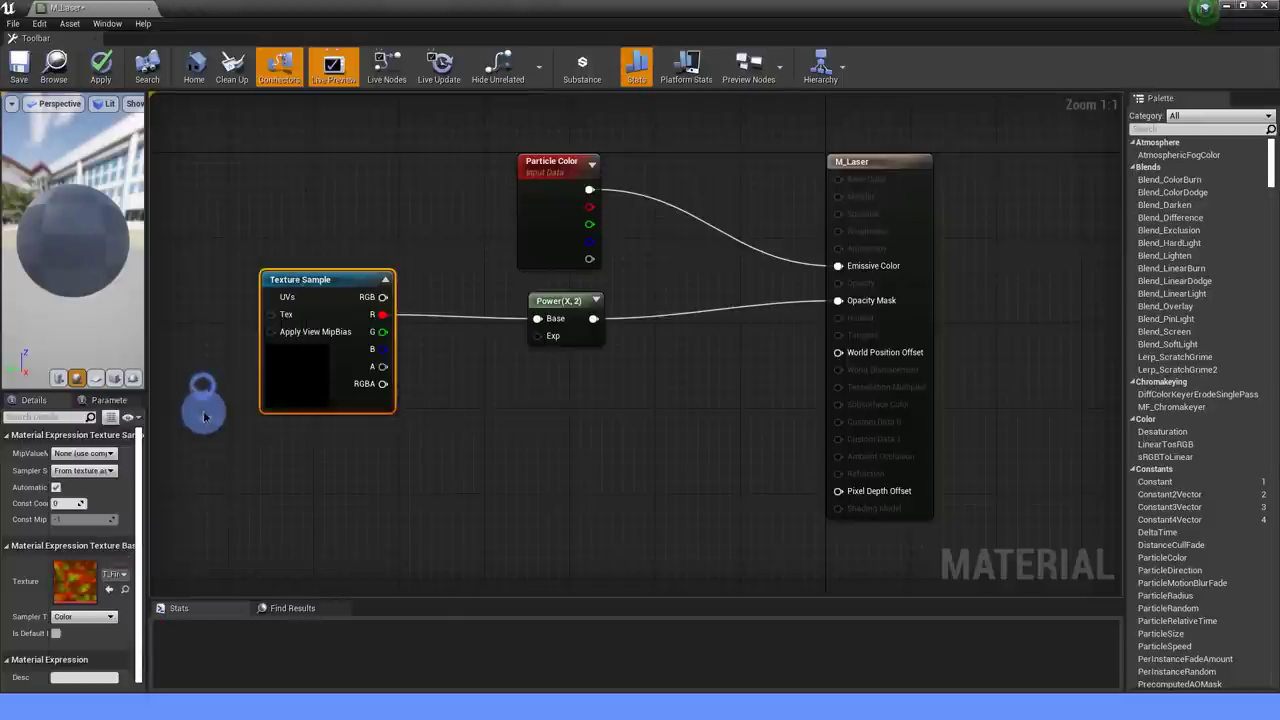
pyautogui.moveTo(472, 444); pyautogui.dragTo(392, 444, button='right')
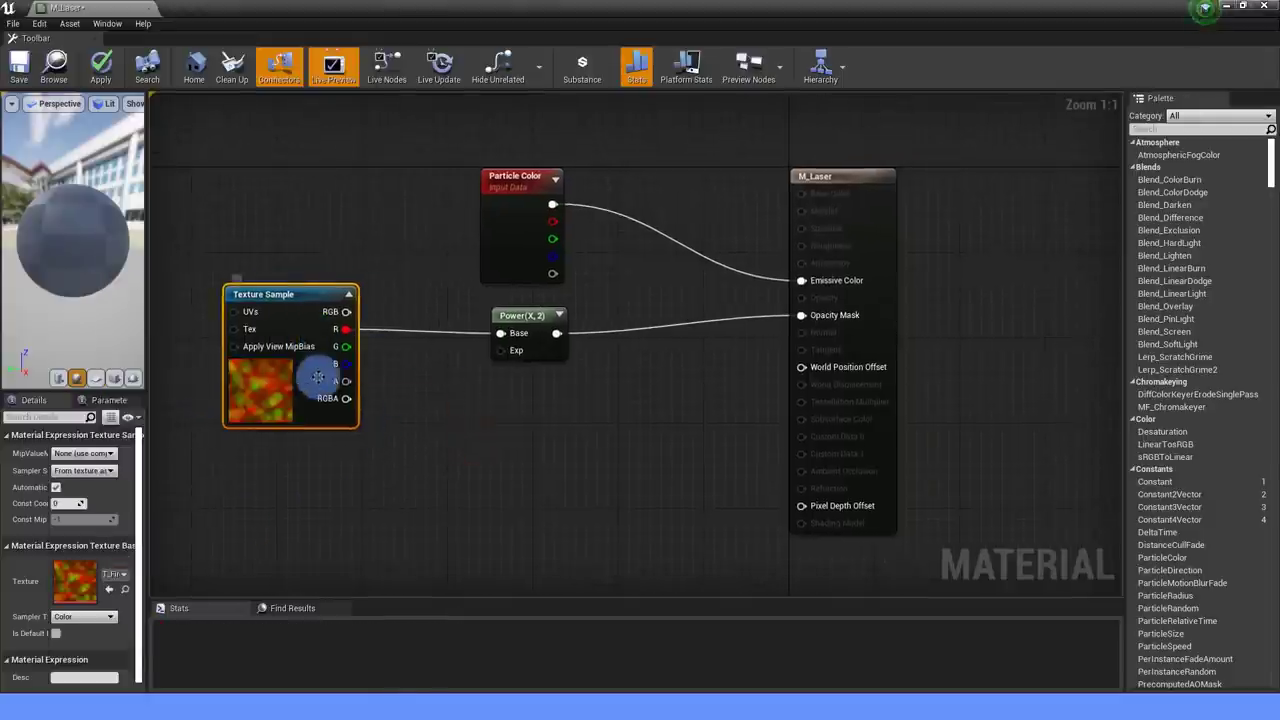
# Set the Power node's Const Exponent to 0.55.
pyautogui.moveTo(70, 278); pyautogui.dragTo(200, 266)
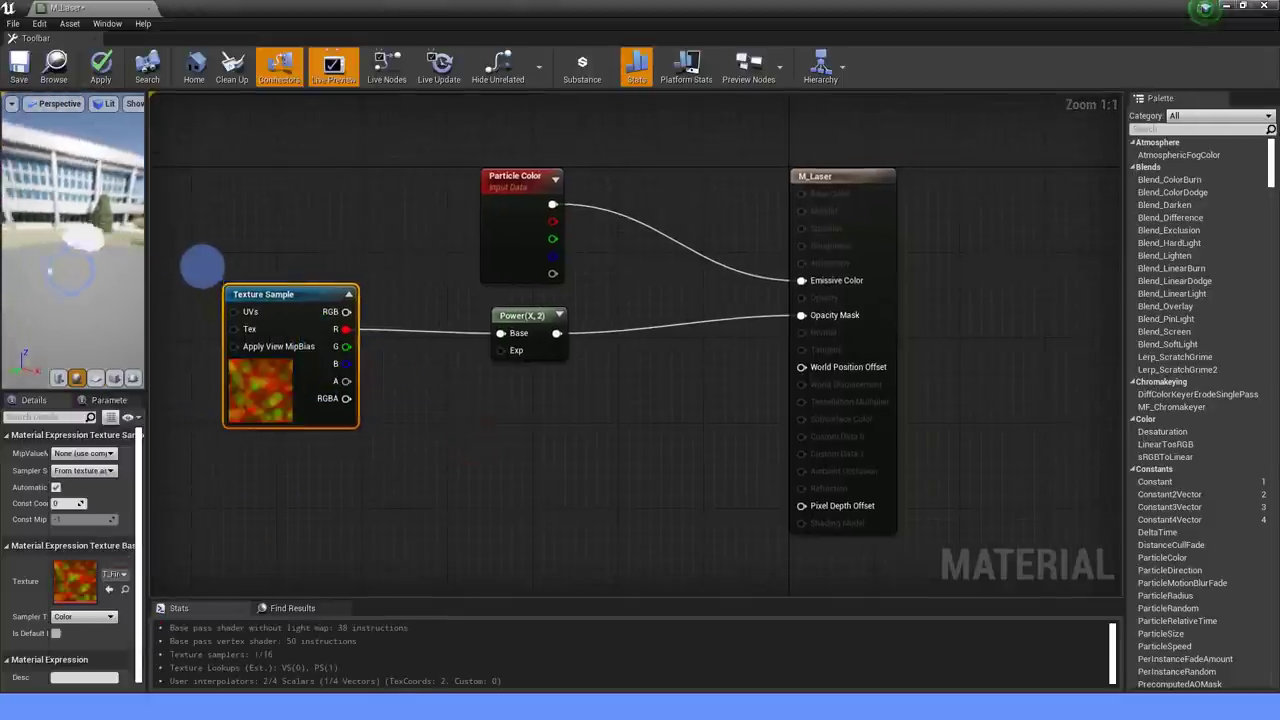
pyautogui.click(520, 315)
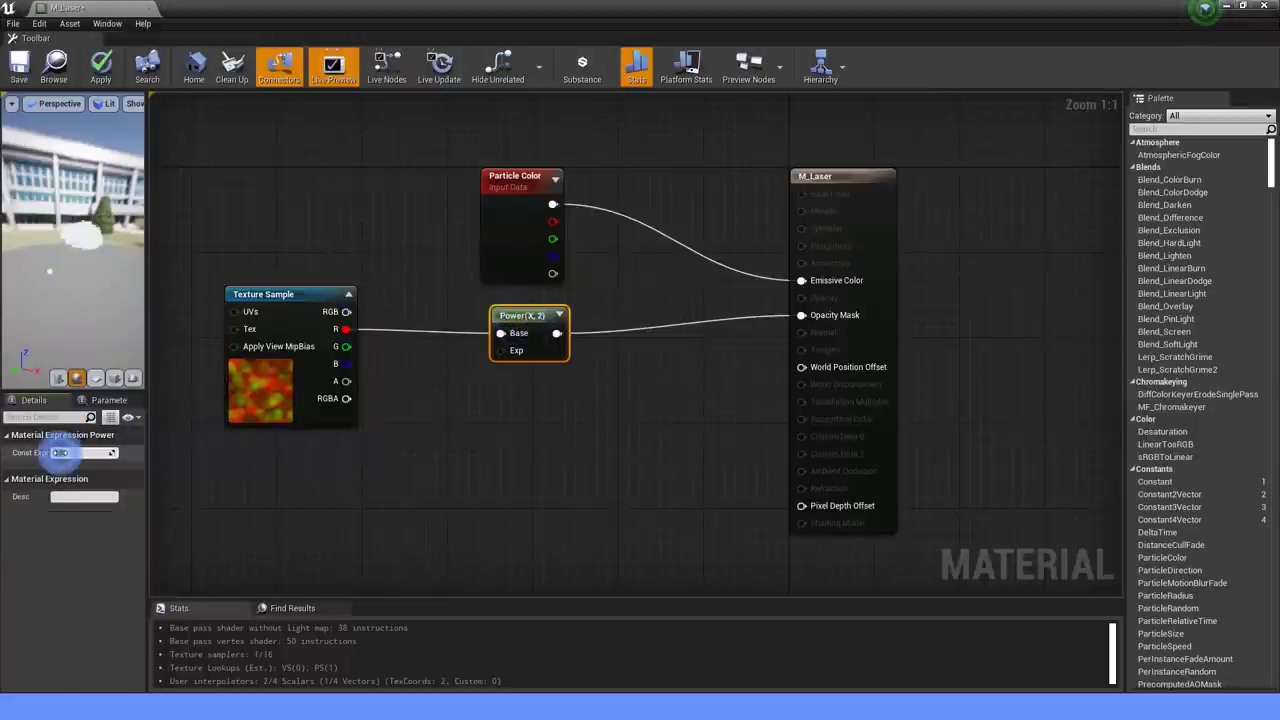
pyautogui.write('0.55')
pyautogui.press('Return')
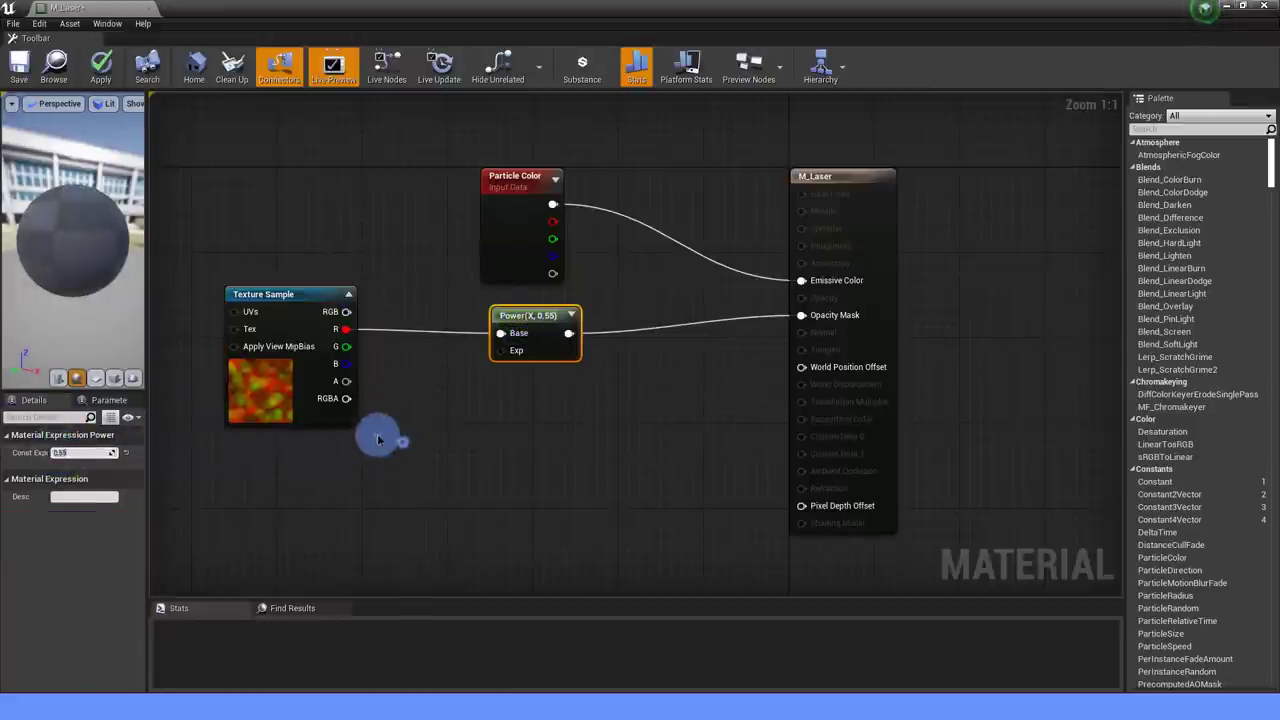
# Switch the material preview to a flat plane and tidy the graph layout.
pyautogui.click(378, 440)
pyautogui.moveTo(62, 260); pyautogui.dragTo(87, 358)
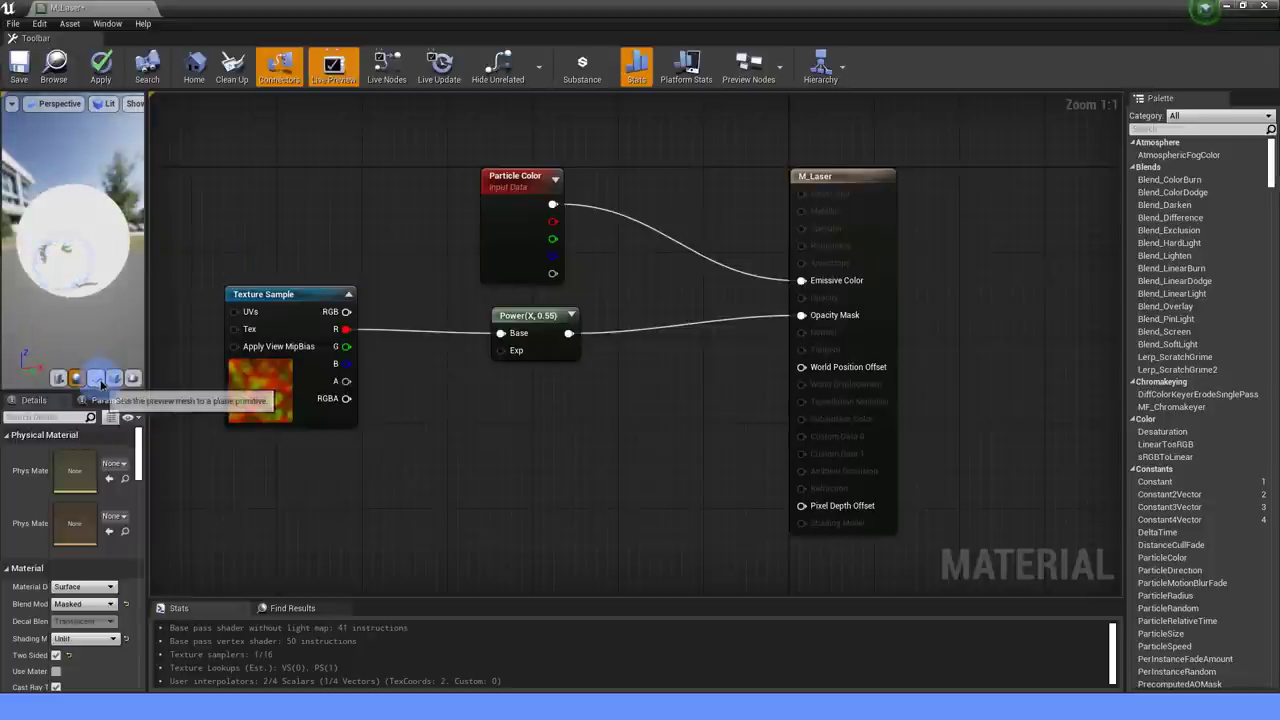
pyautogui.click(99, 380)
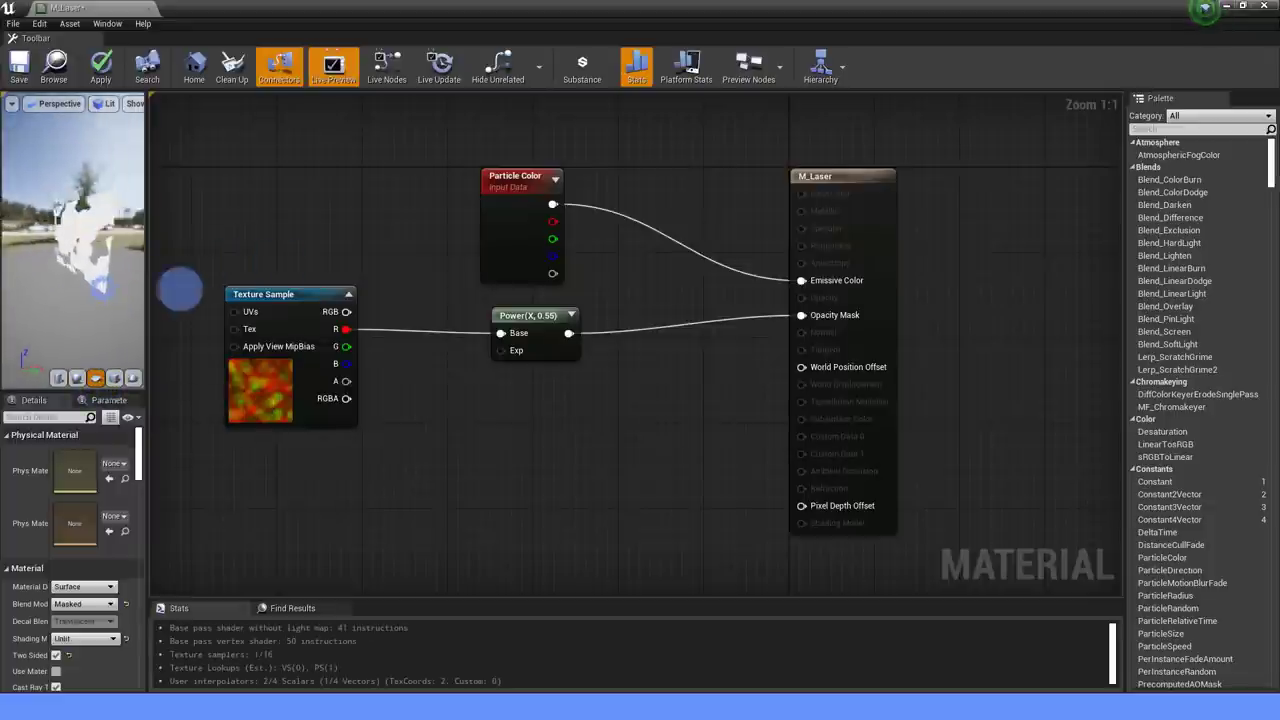
pyautogui.moveTo(103, 295); pyautogui.dragTo(171, 291)
pyautogui.scroll(-2, 384, 382)
pyautogui.moveTo(200, 521); pyautogui.dragTo(399, 510, button='right')
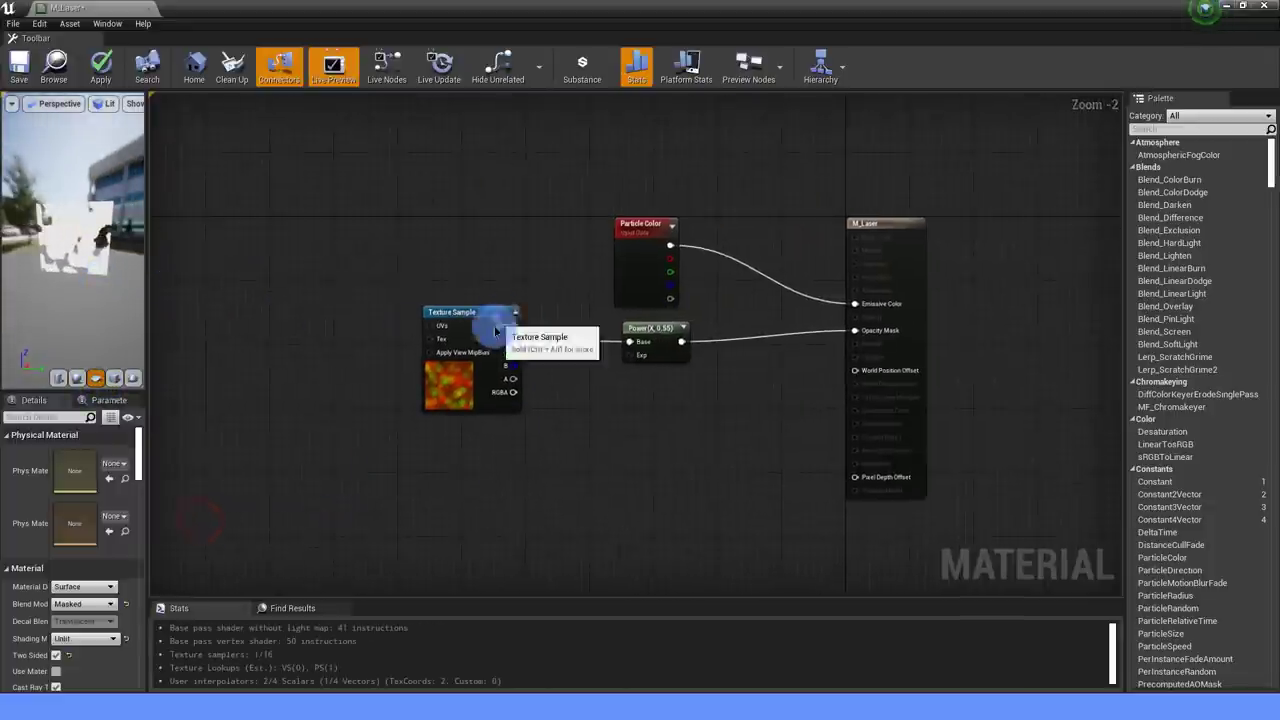
pyautogui.moveTo(495, 330); pyautogui.dragTo(487, 338)
pyautogui.click(650, 337)
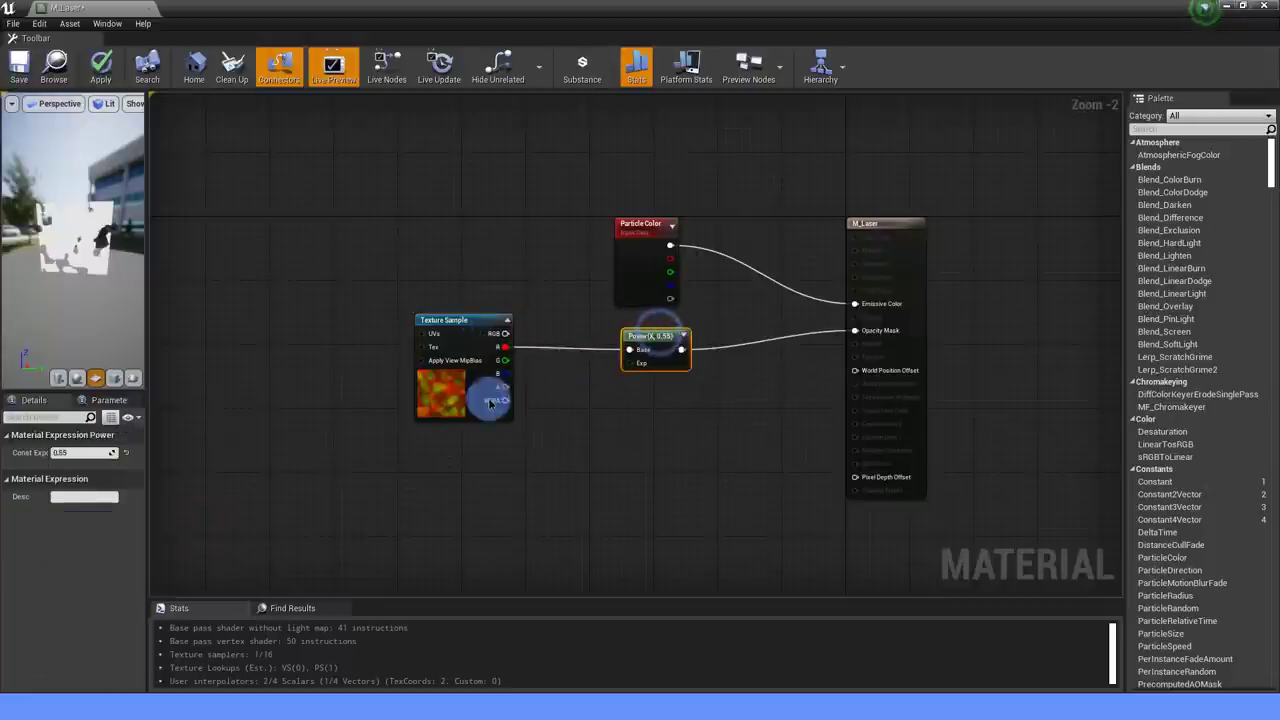
pyautogui.moveTo(490, 402); pyautogui.dragTo(617, 397, button='right')
# Add a TexCoord node with coordinate index 1 feeding the Texture Sample's UVs.
pyautogui.moveTo(280, 333); pyautogui.dragTo(277, 334)
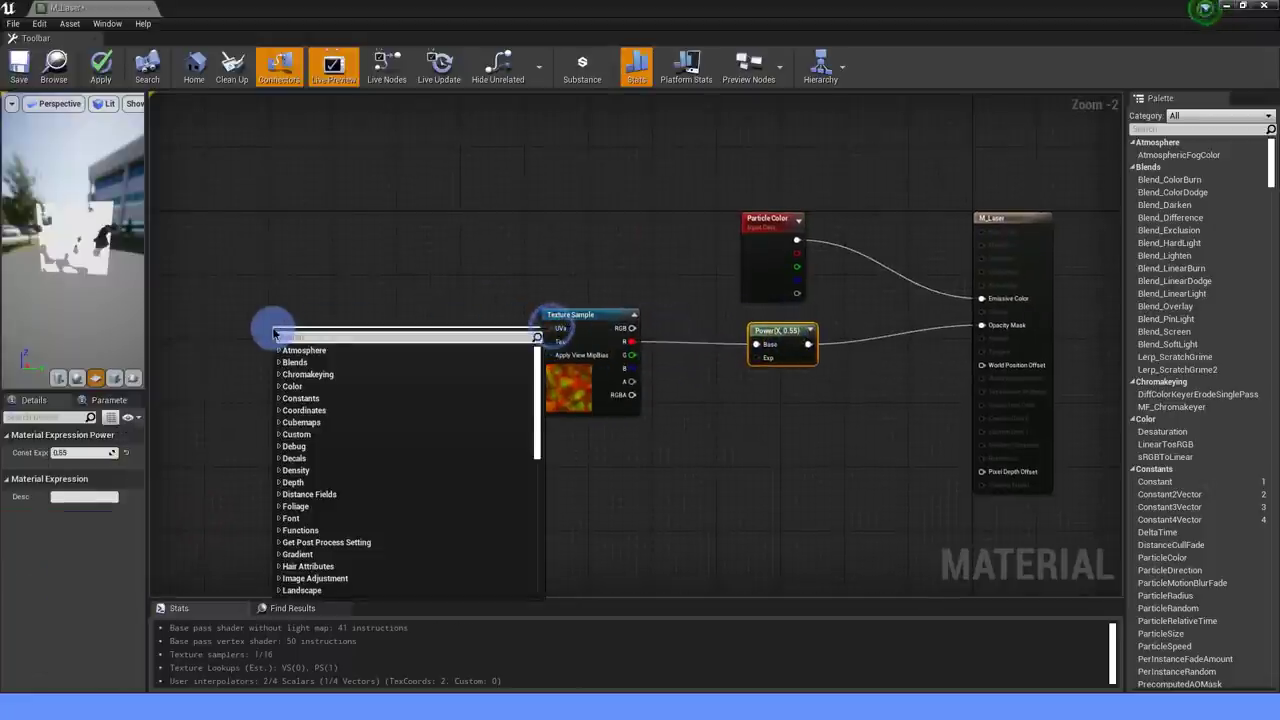
pyautogui.write('TEXTURE COO')
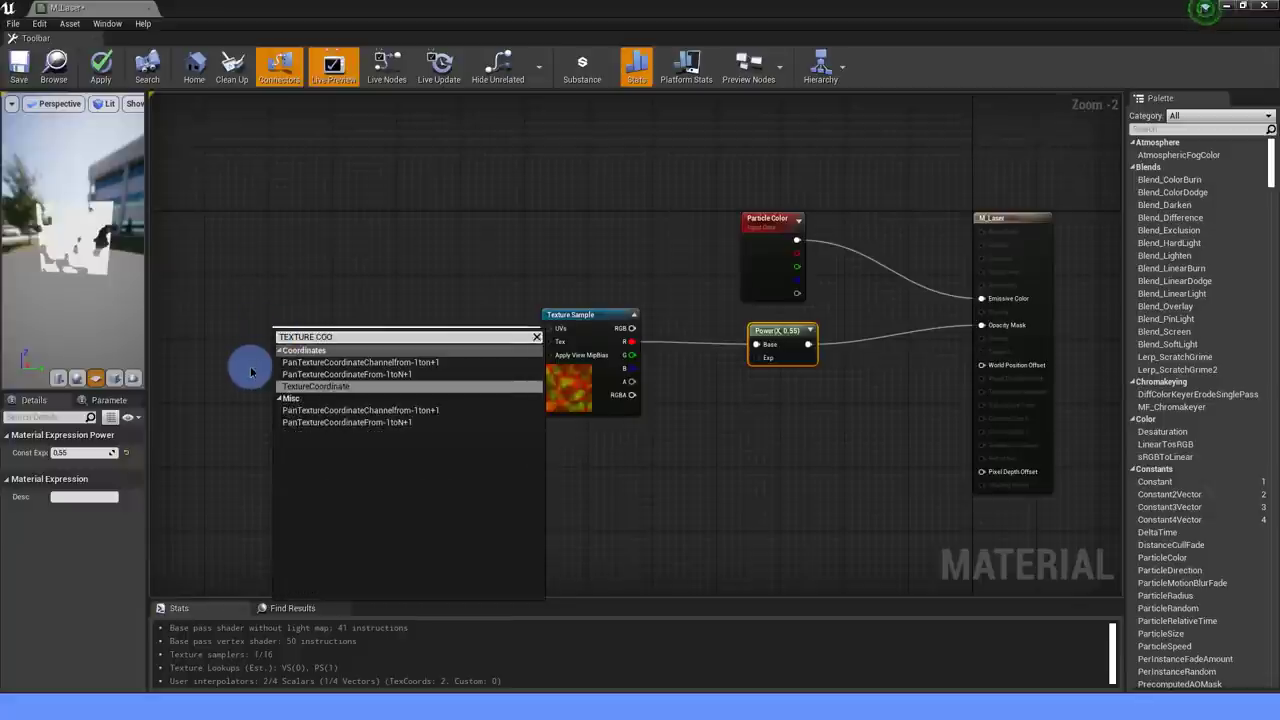
pyautogui.click(322, 388)
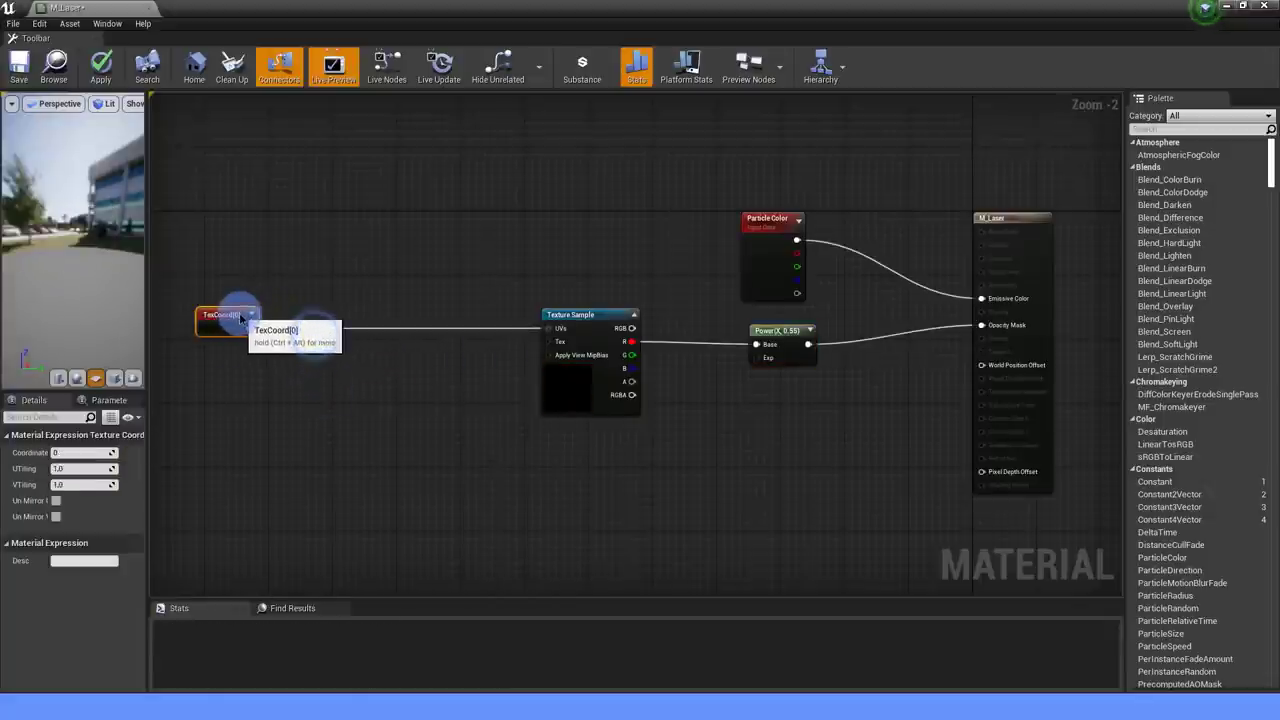
pyautogui.moveTo(177, 457); pyautogui.dragTo(248, 422, button='right')
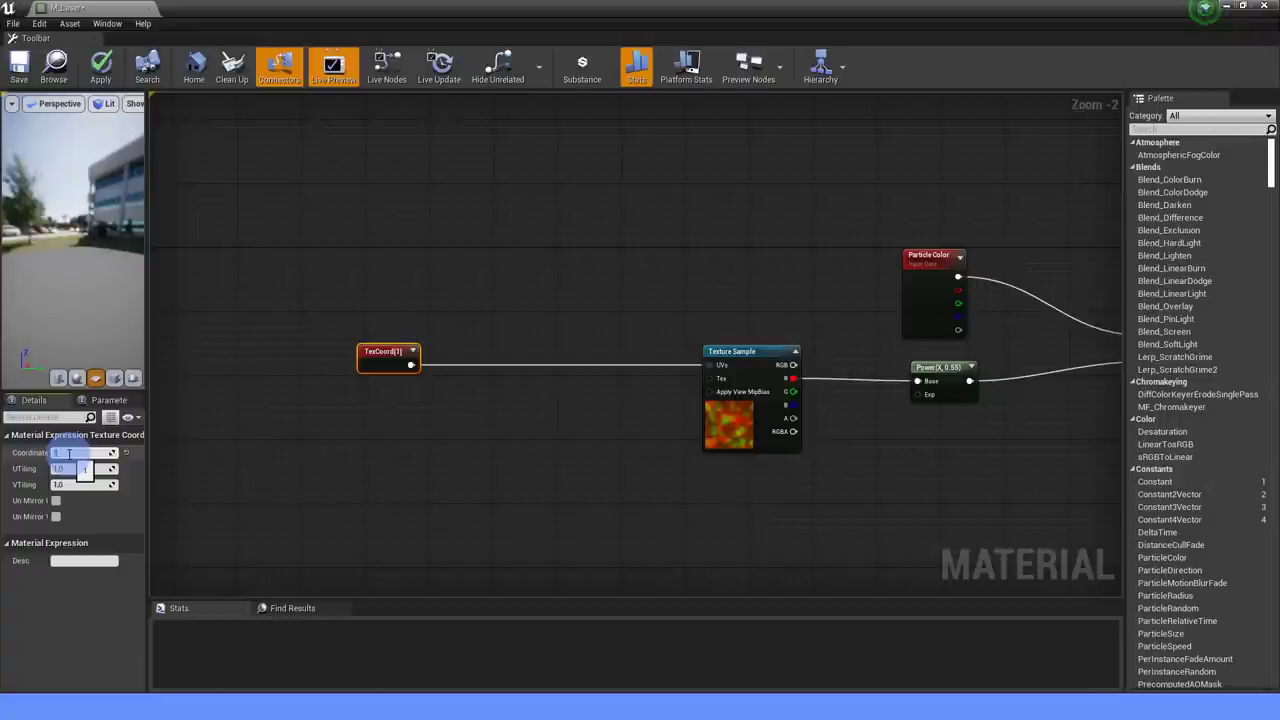
pyautogui.click(331, 427)
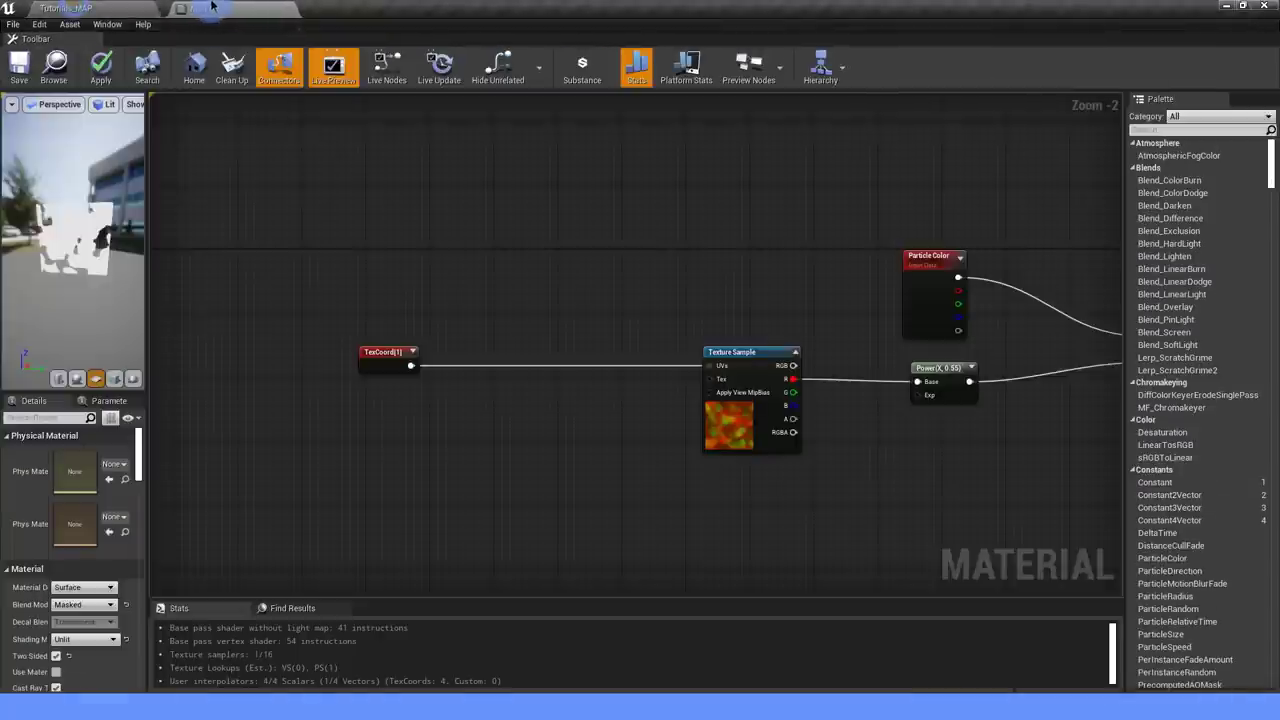
# Open P_Example and inspect its TextureCoord[1] and TextureCoord[0] ribbon renderer settings.
pyautogui.click(90, 8)
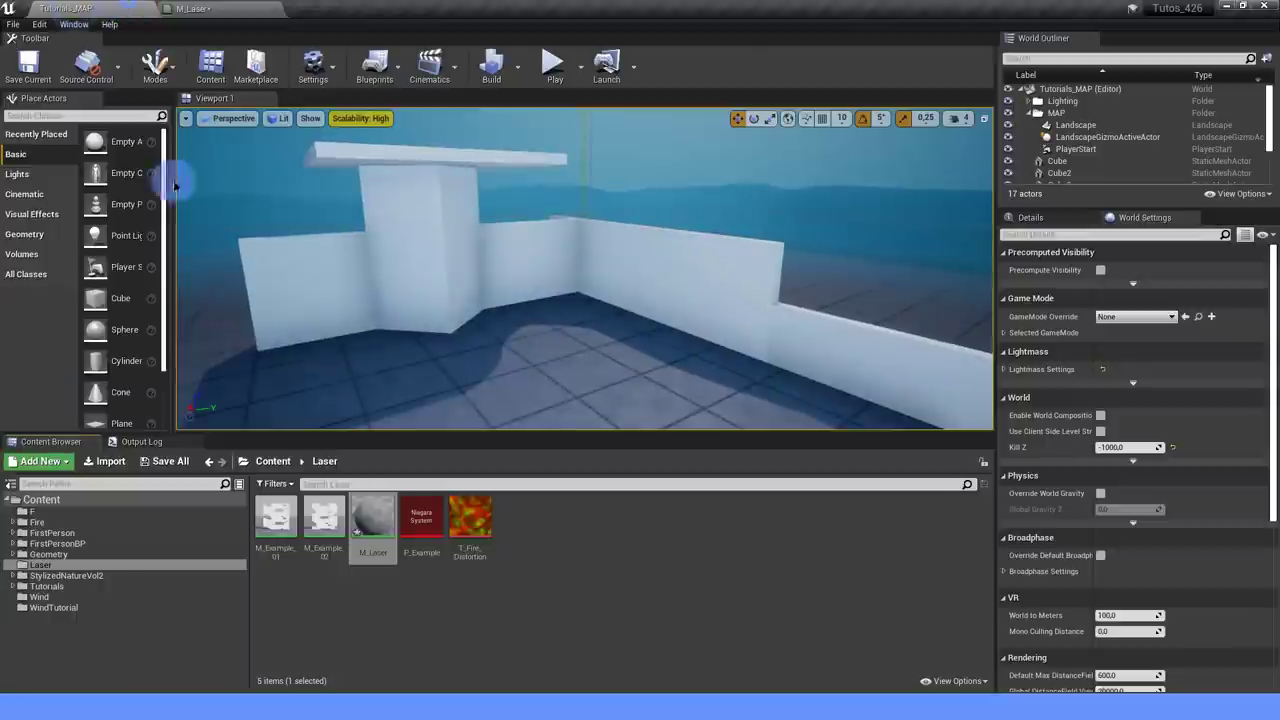
pyautogui.doubleClick(427, 512)
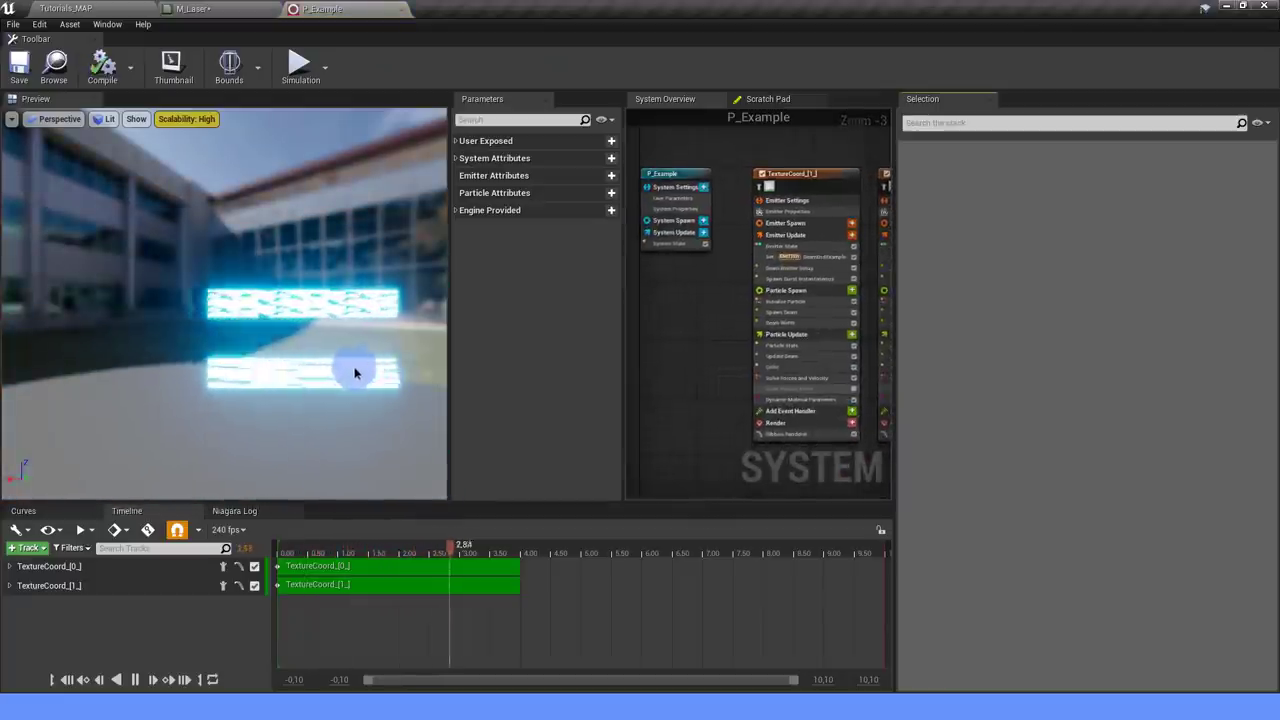
pyautogui.moveTo(366, 376); pyautogui.dragTo(360, 310)
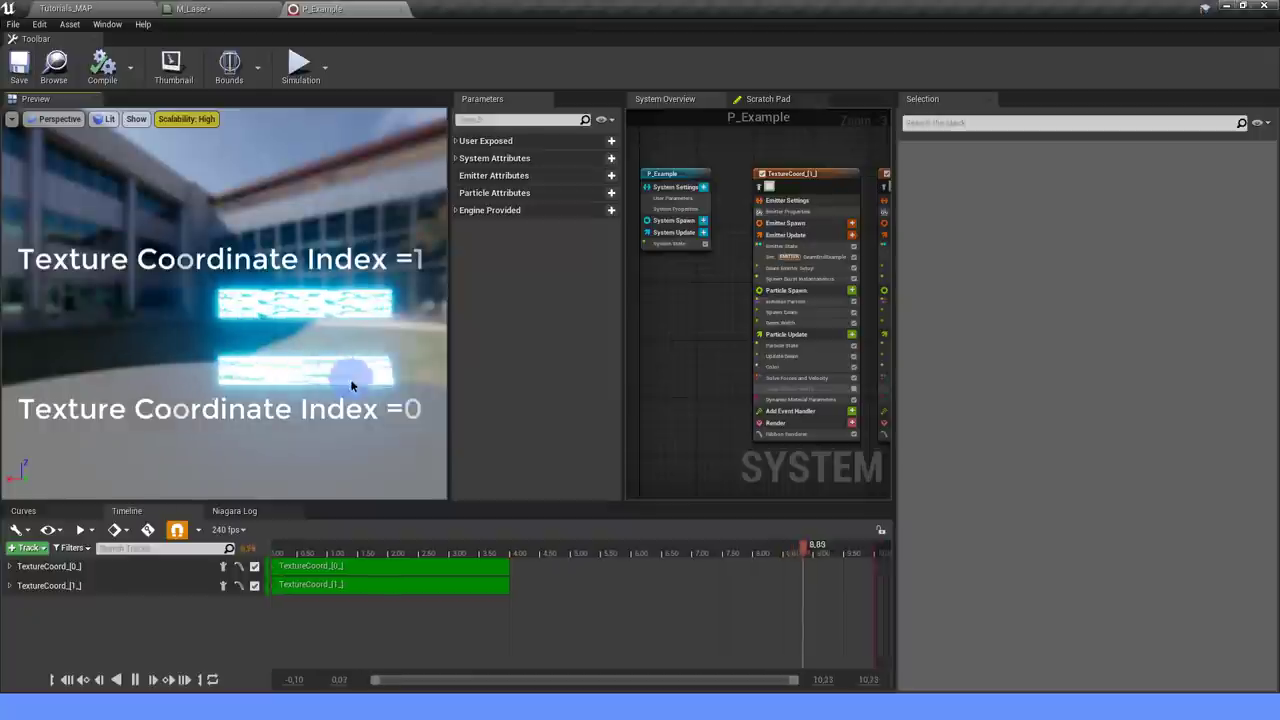
pyautogui.moveTo(663, 380)
pyautogui.mouseDown(button='right')
pyautogui.moveTo(559, 389)
pyautogui.moveTo(640, 340)
pyautogui.mouseUp(button='right')
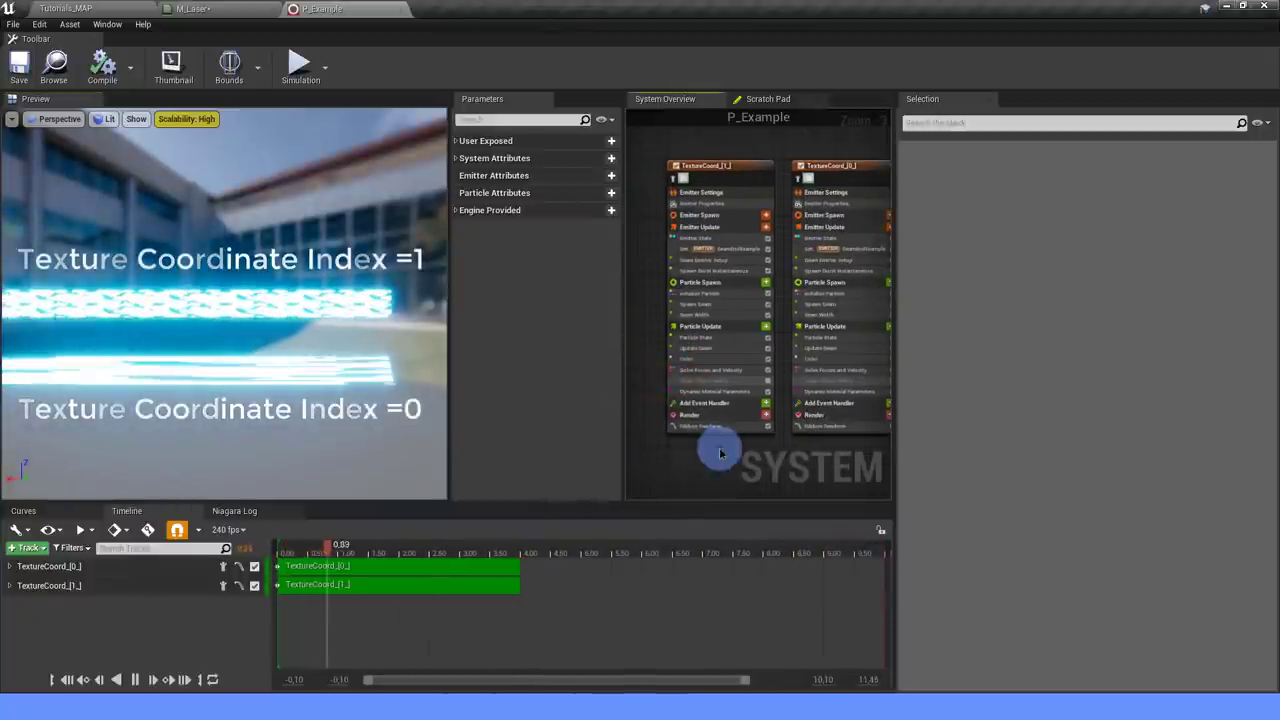
pyautogui.click(712, 420)
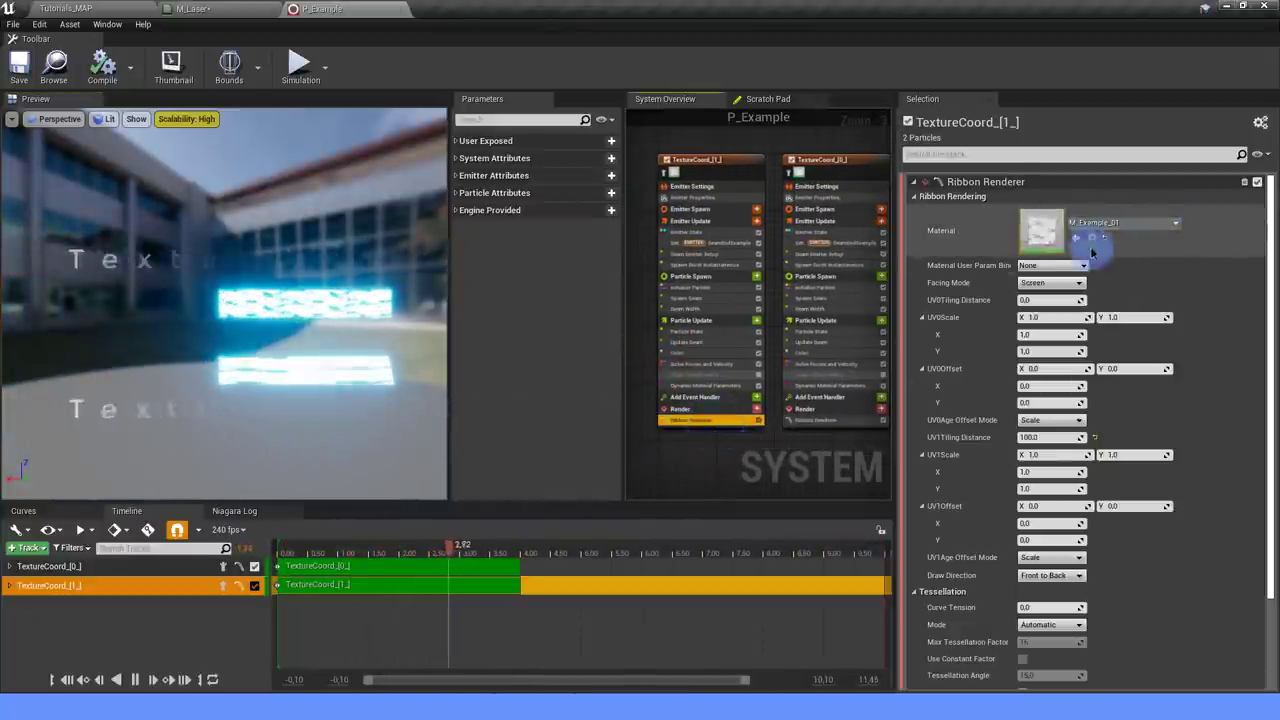
pyautogui.click(815, 455)
pyautogui.moveTo(815, 455); pyautogui.dragTo(803, 450, button='right')
pyautogui.click(826, 416)
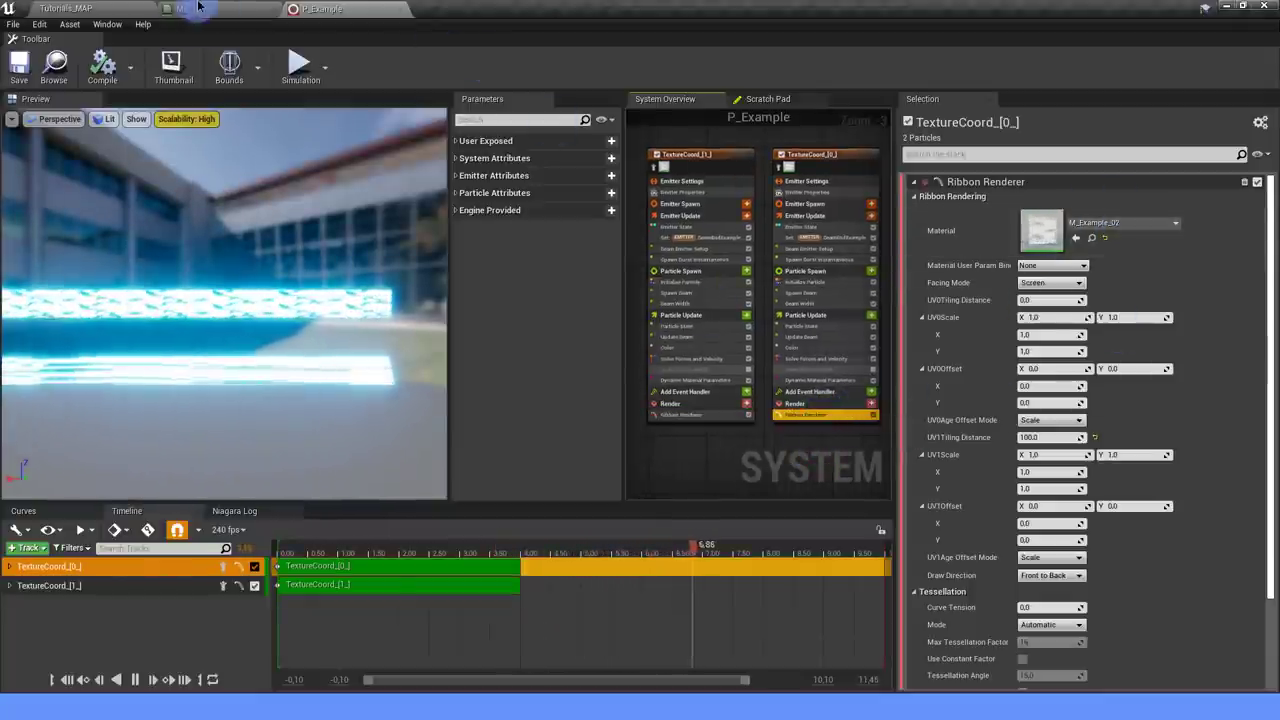
# Open the M_Example_01 and M_Example_02 materials from the Content Browser.
pyautogui.click(115, 8)
pyautogui.doubleClick(277, 521)
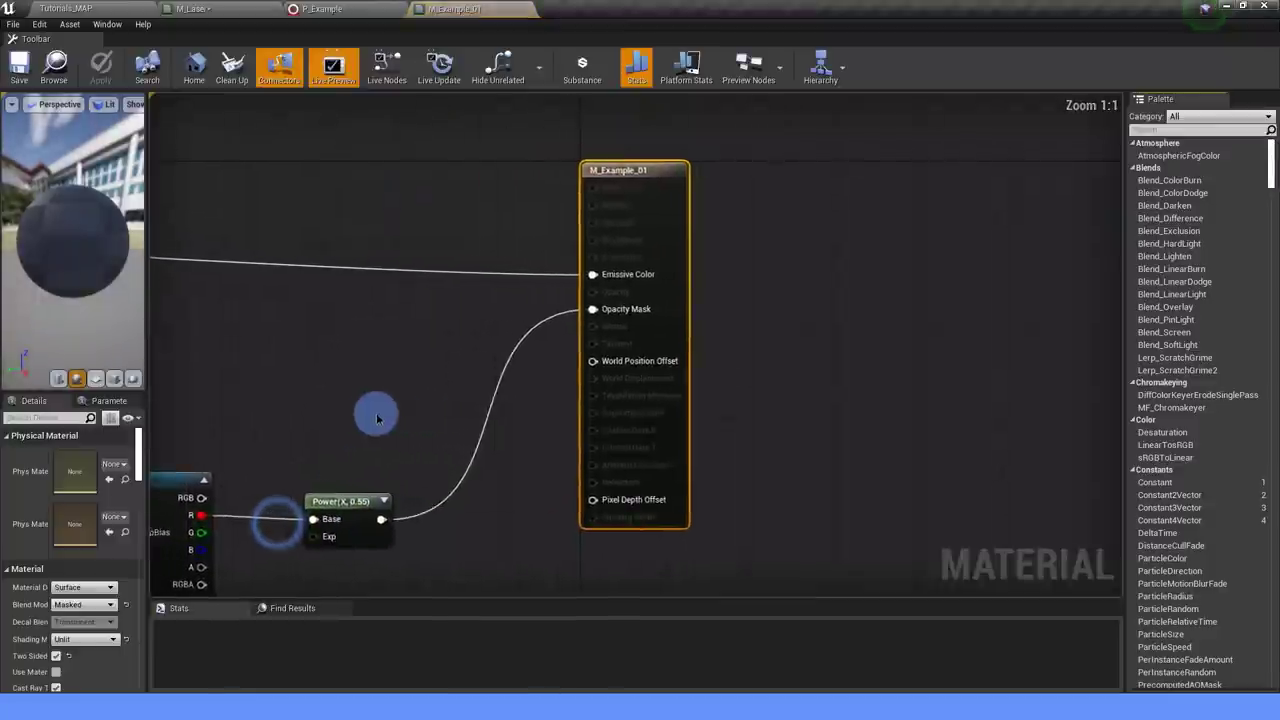
pyautogui.scroll(-3, 610, 371)
pyautogui.scroll(-1, 590, 371)
pyautogui.click(65, 8)
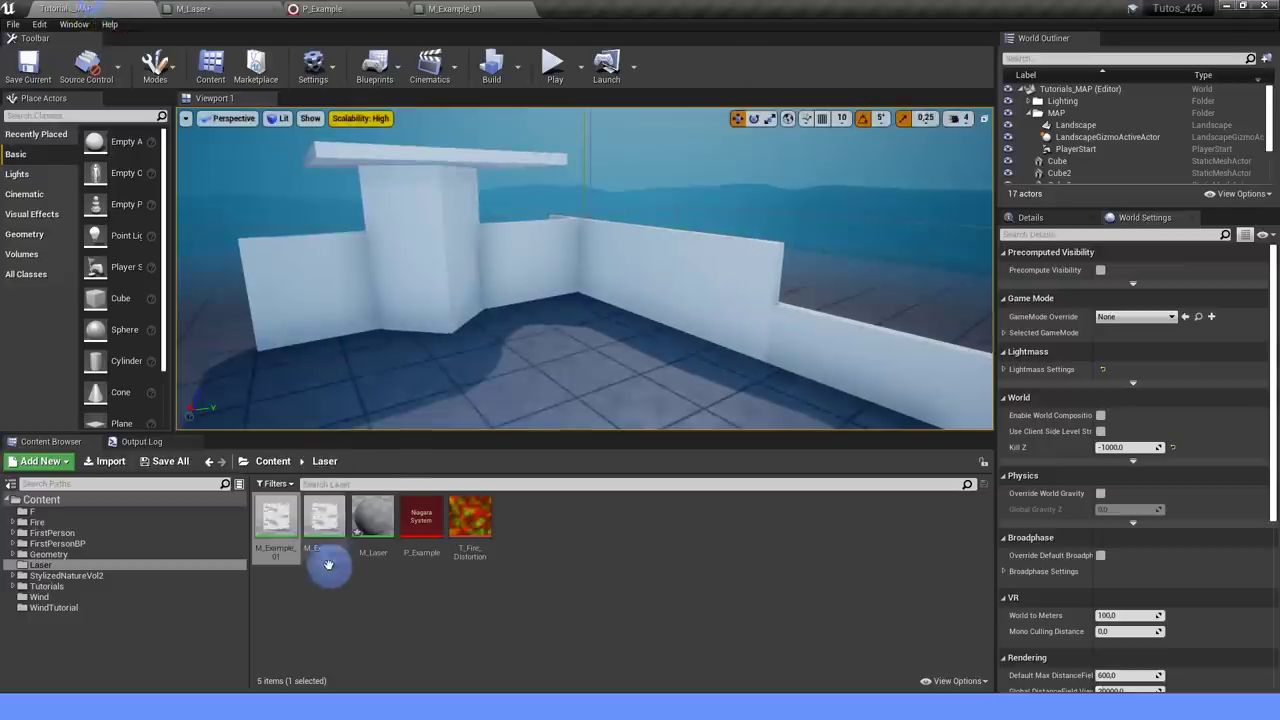
pyautogui.doubleClick(328, 533)
pyautogui.scroll(-4, 454, 410)
pyautogui.moveTo(392, 392); pyautogui.dragTo(623, 388, button='right')
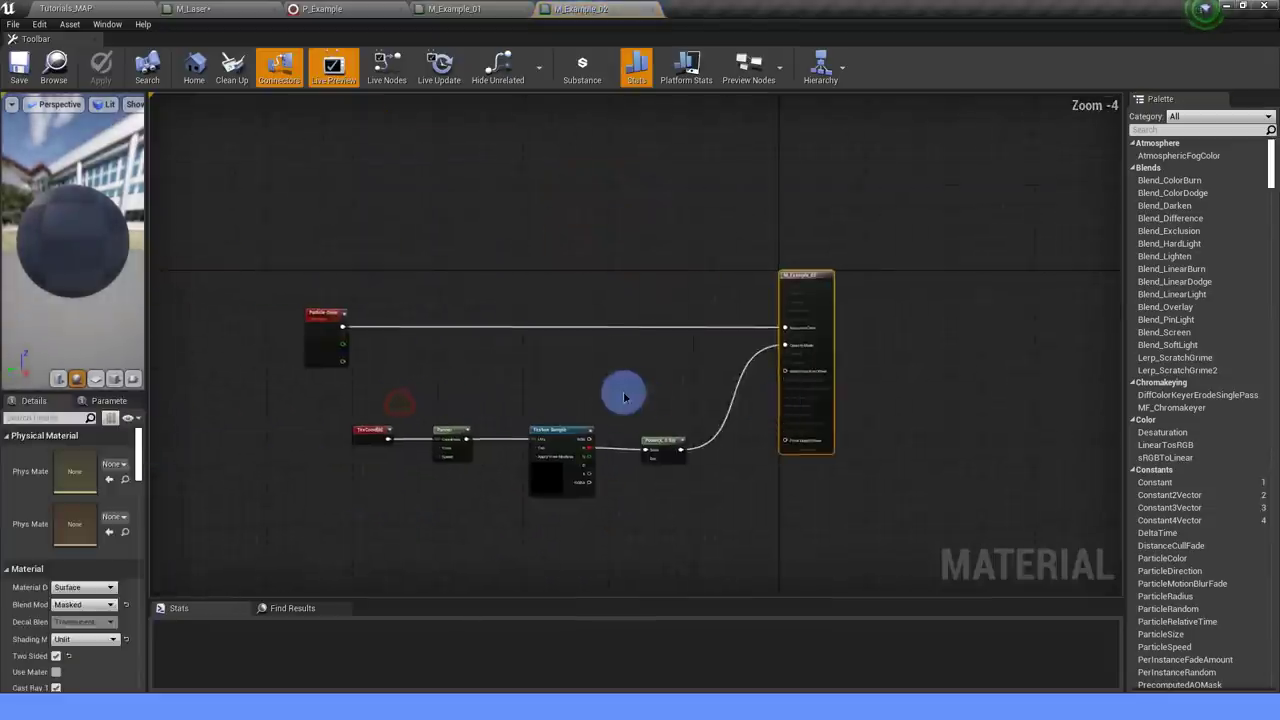
# Compare the TexCoord coordinate index in both example materials, then return to P_Example.
pyautogui.click(486, 10)
pyautogui.click(587, 8)
pyautogui.scroll(3, 419, 533)
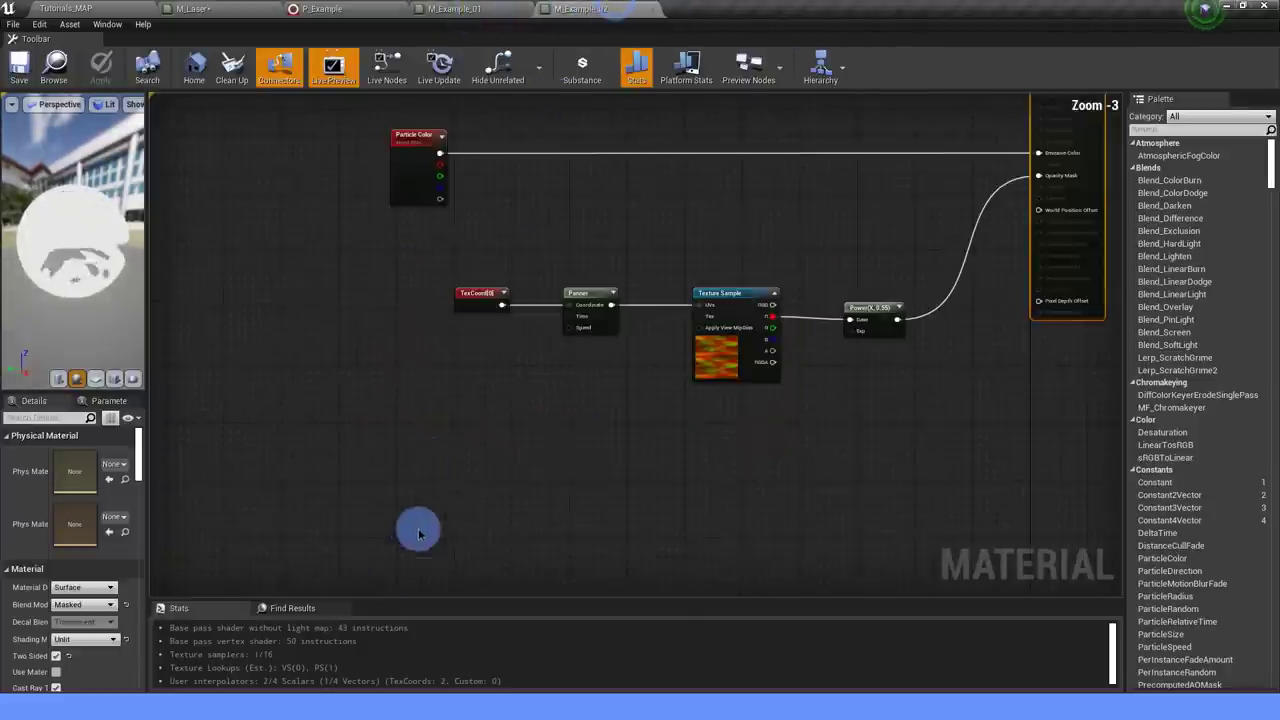
pyautogui.click(599, 79)
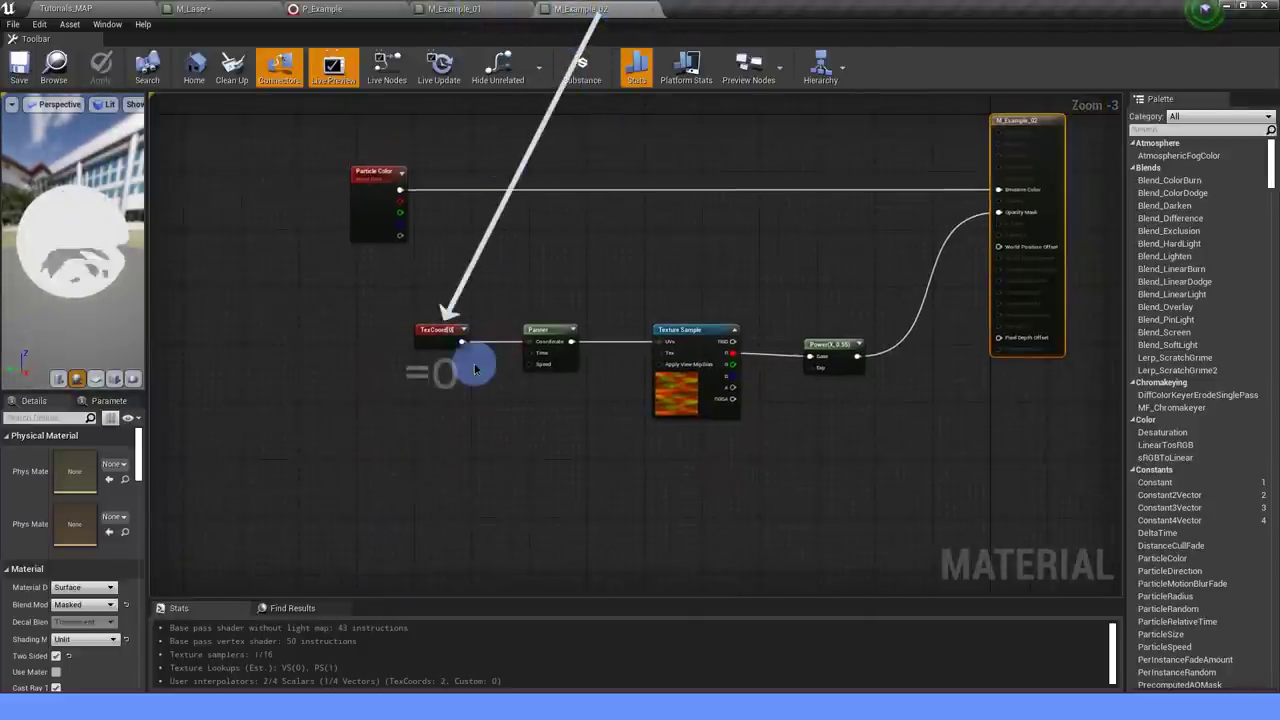
pyautogui.click(433, 331)
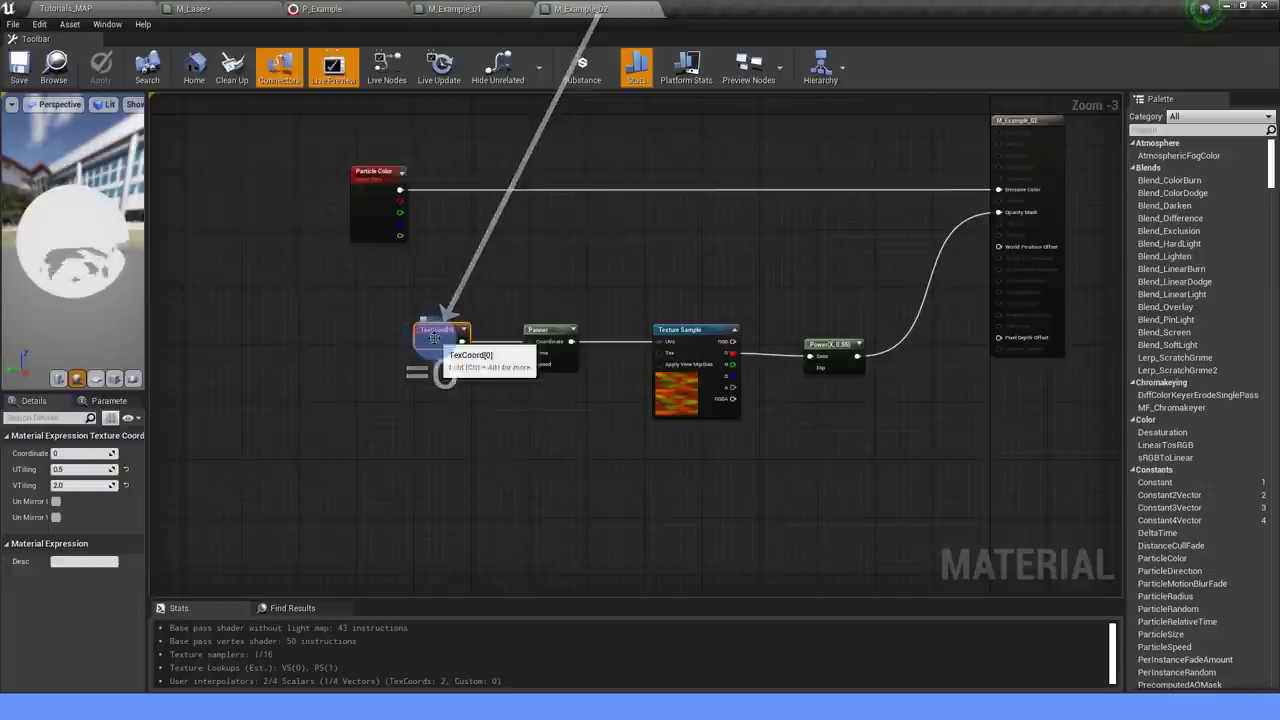
pyautogui.click(474, 9)
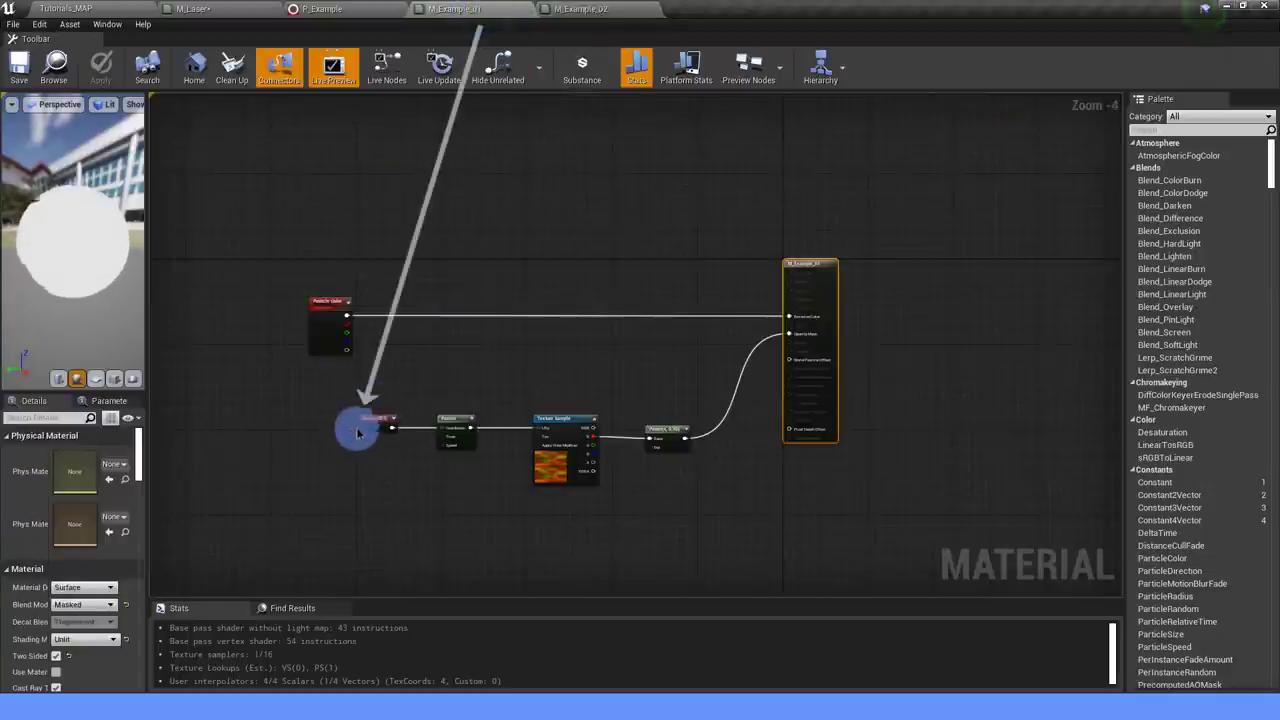
pyautogui.scroll(3, 376, 418)
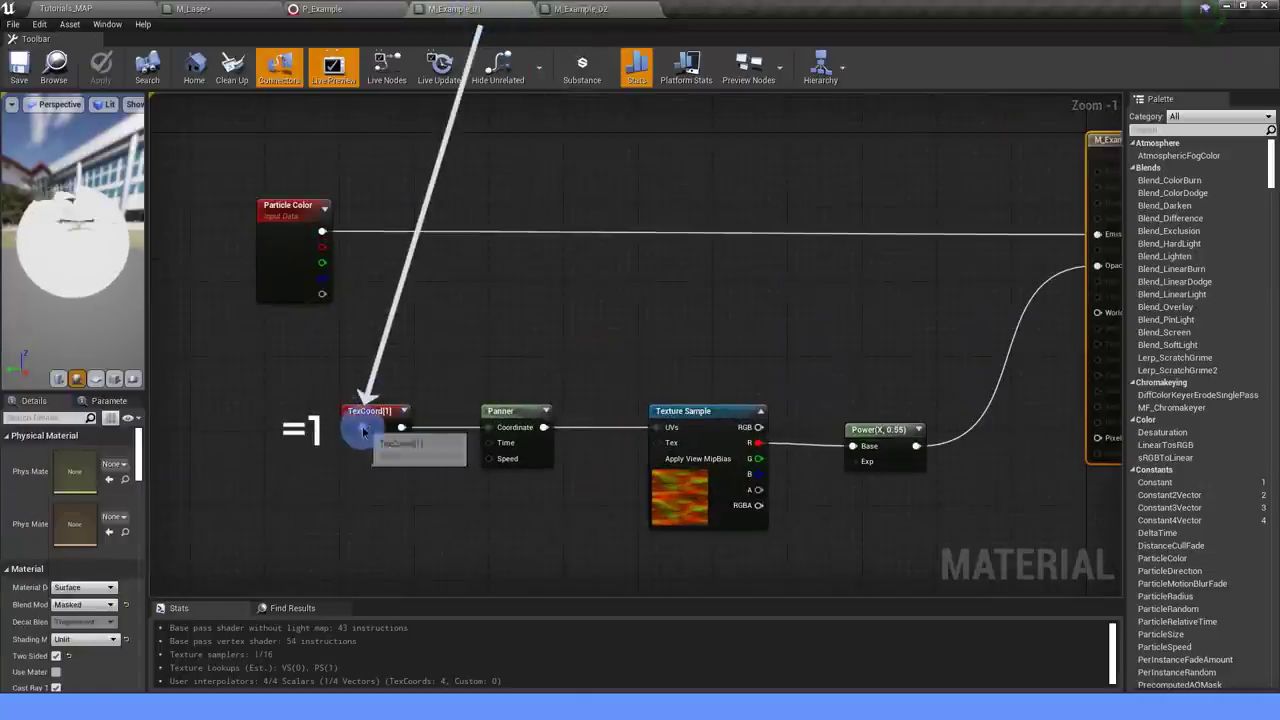
pyautogui.click(363, 430)
pyautogui.click(55, 452)
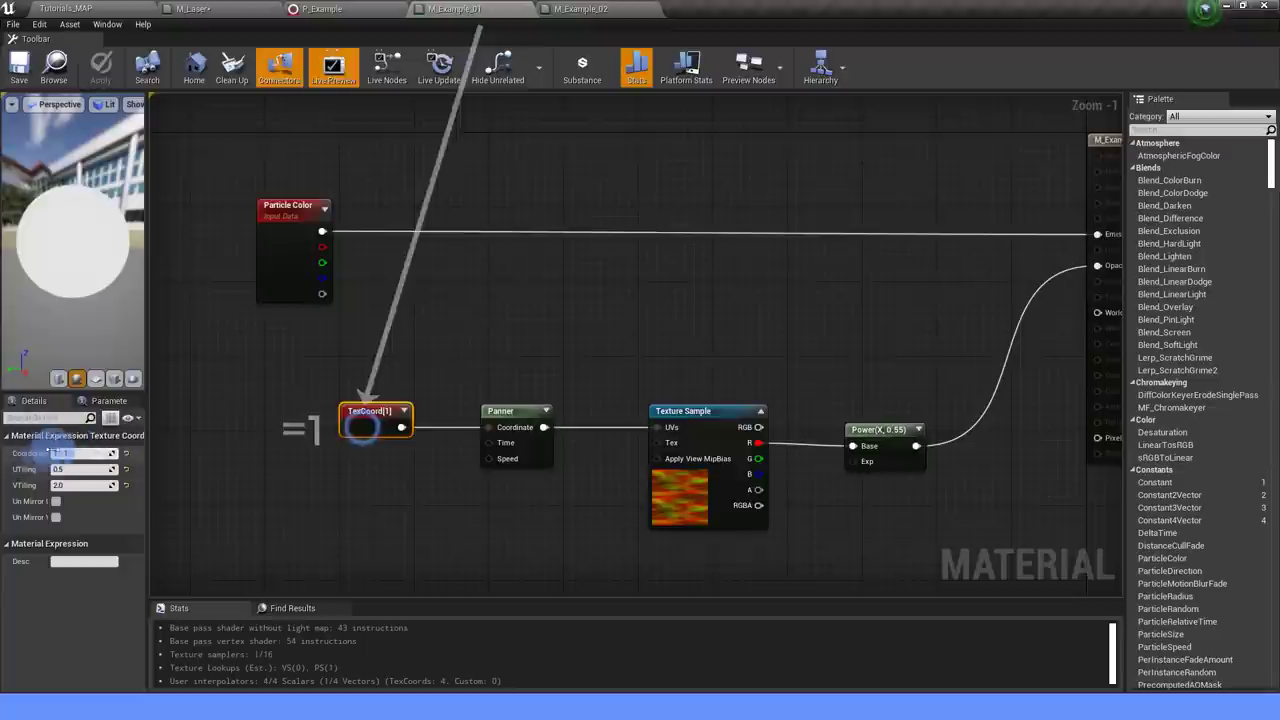
pyautogui.click(368, 8)
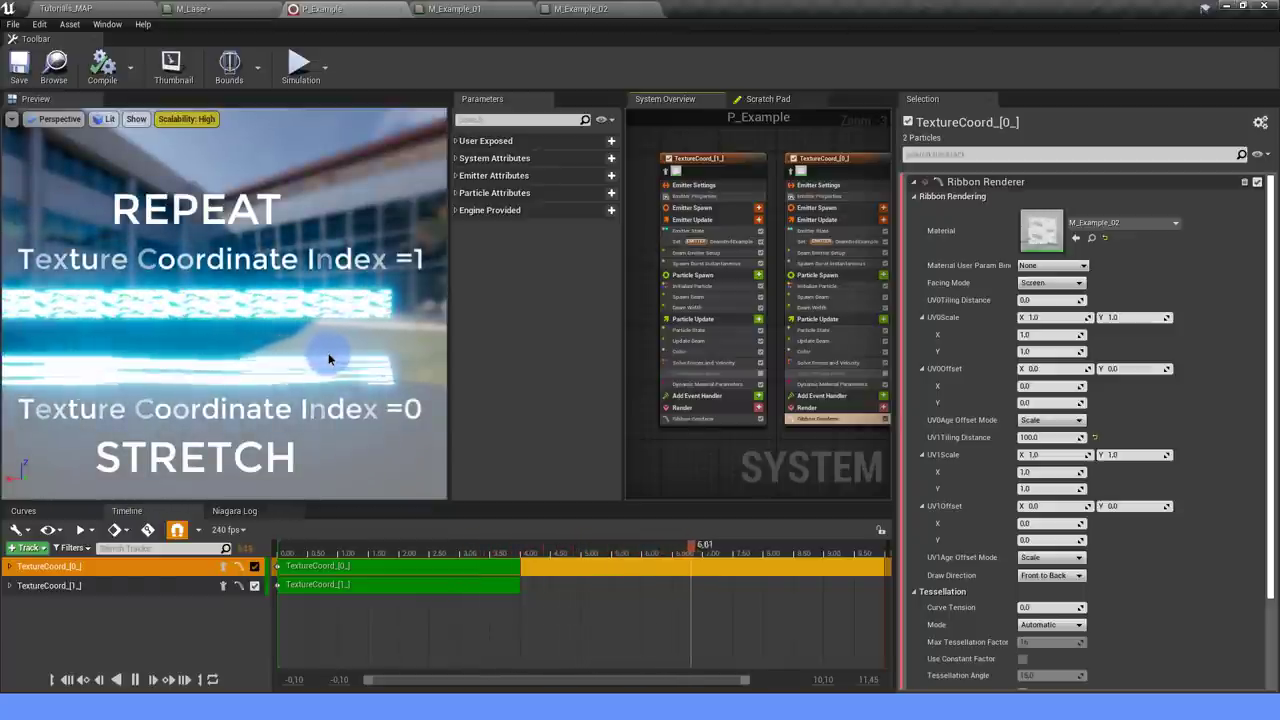
# Test the TextureCoord[1] ribbon's UV1 Tiling Distance at 1.0, then restore it to 100.0.
pyautogui.click(728, 418)
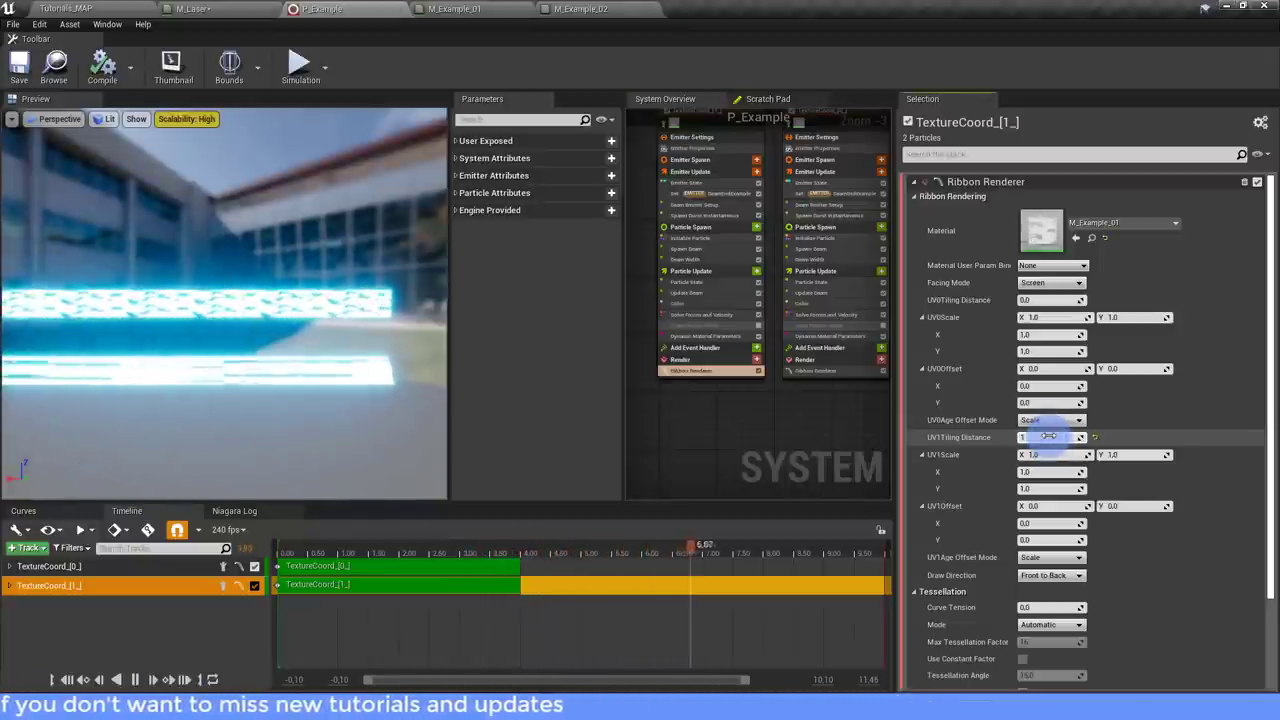
pyautogui.write('1')
pyautogui.press('Return')
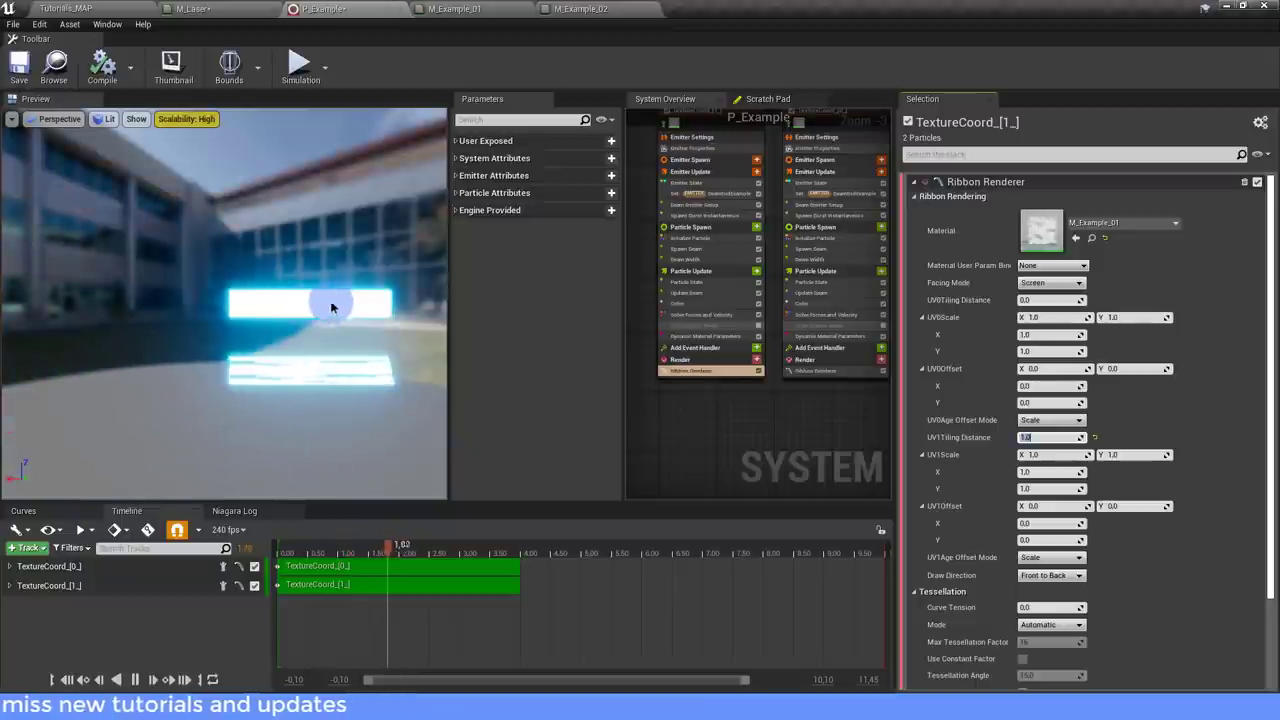
pyautogui.click(1040, 437)
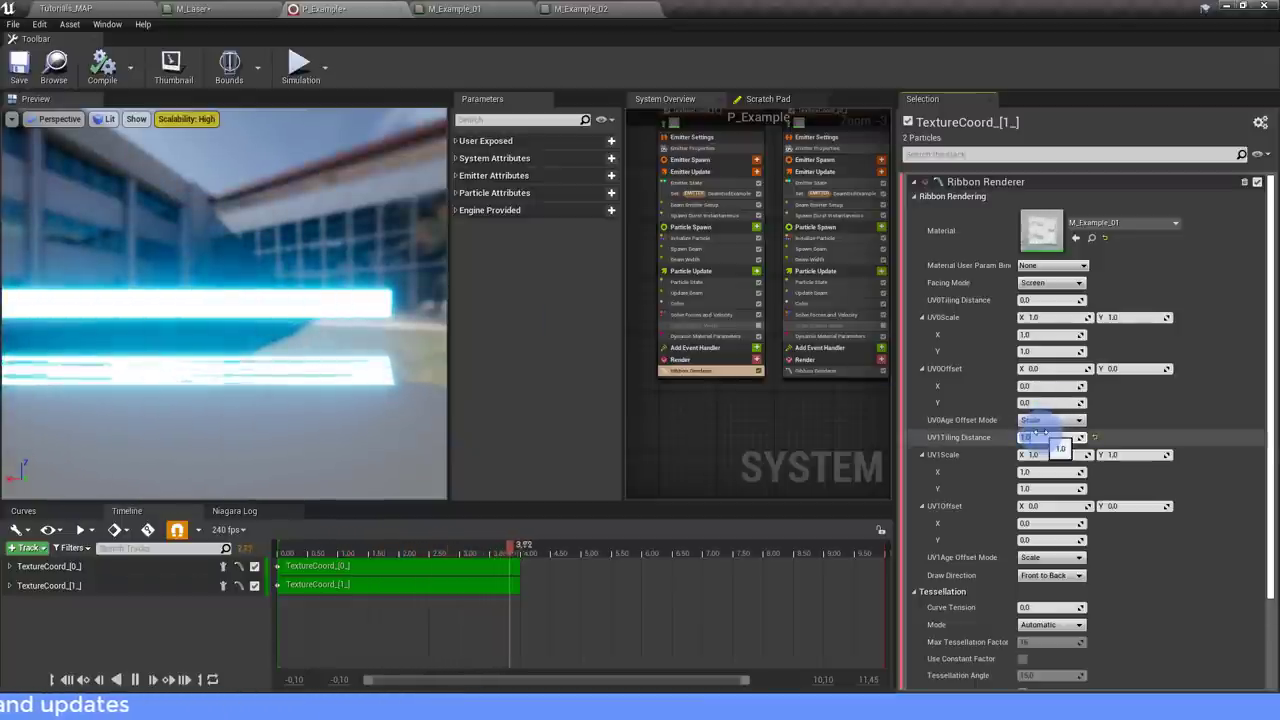
pyautogui.write('100')
pyautogui.press('Return')
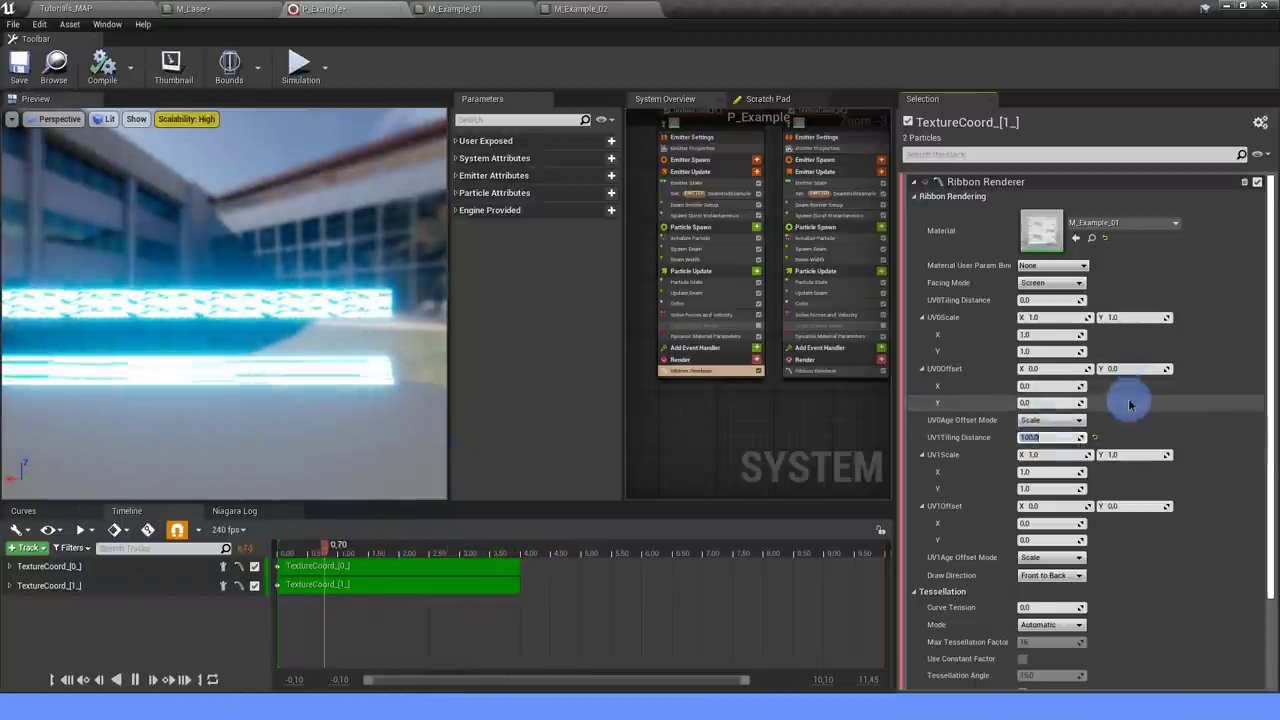
pyautogui.click(1055, 437)
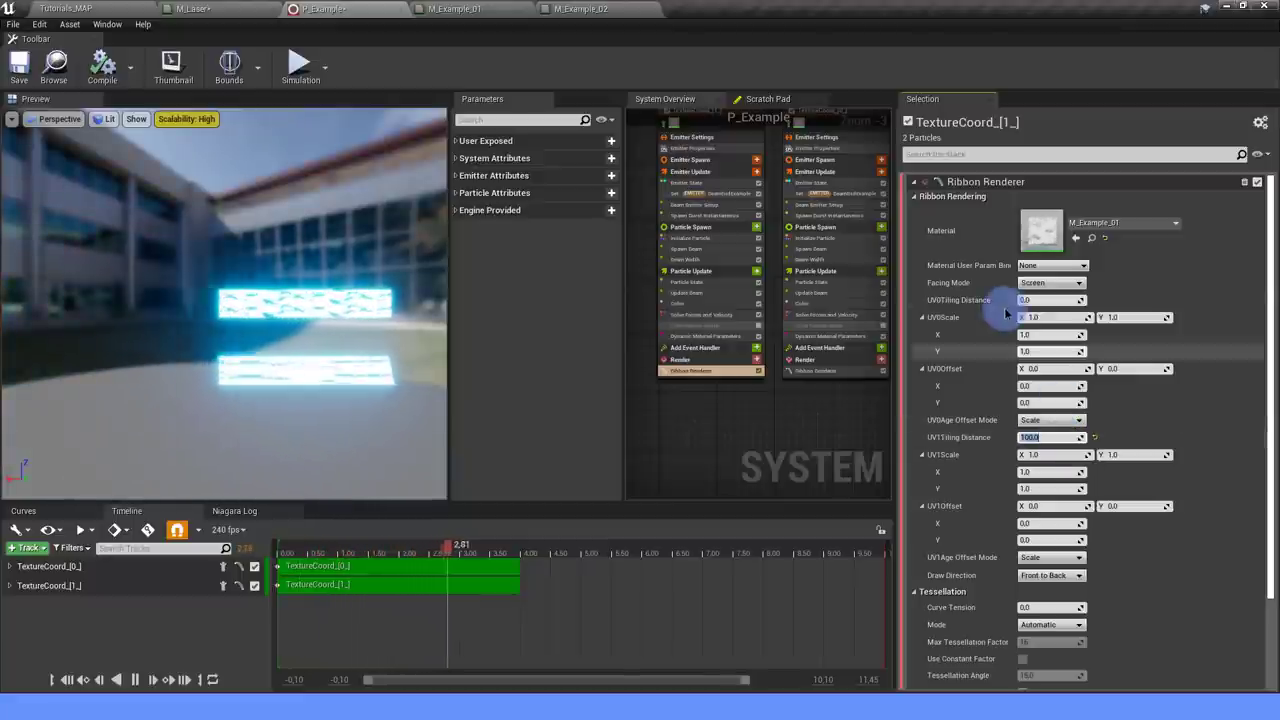
# Check the TextureCoord[0] ribbon's tiling, then close the P_Example and M_Example editors.
pyautogui.click(845, 371)
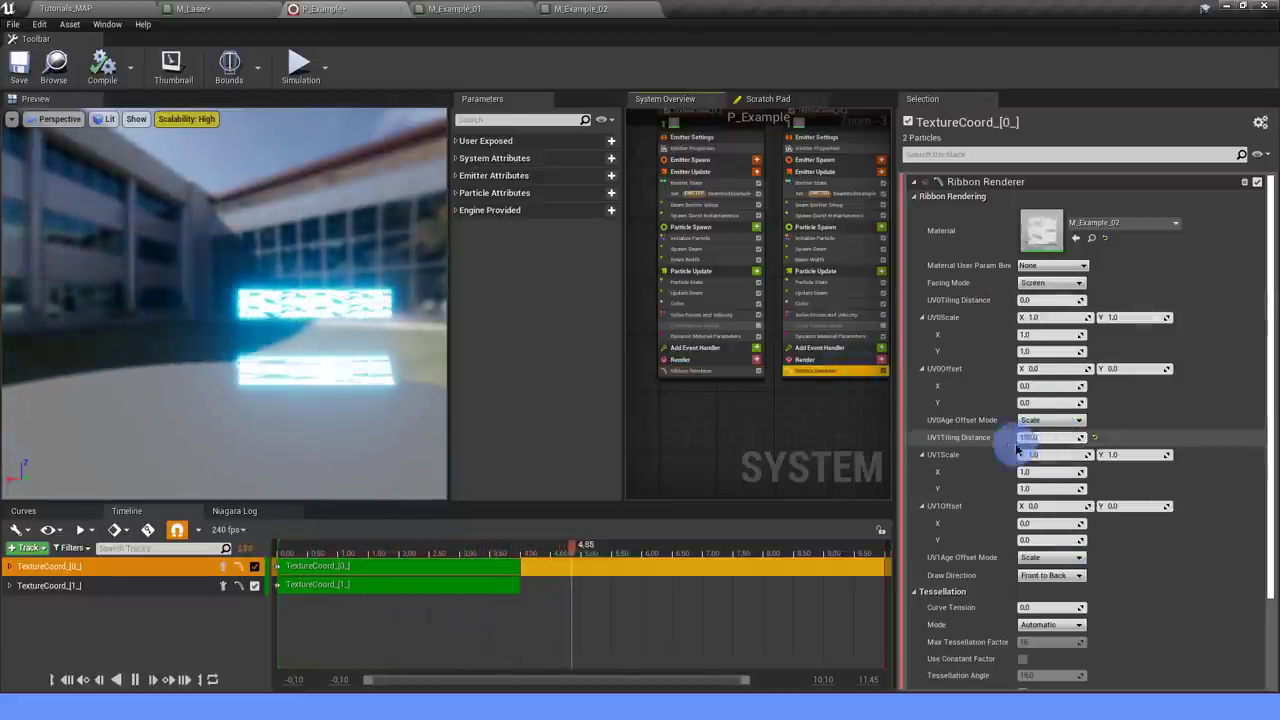
pyautogui.click(1028, 472)
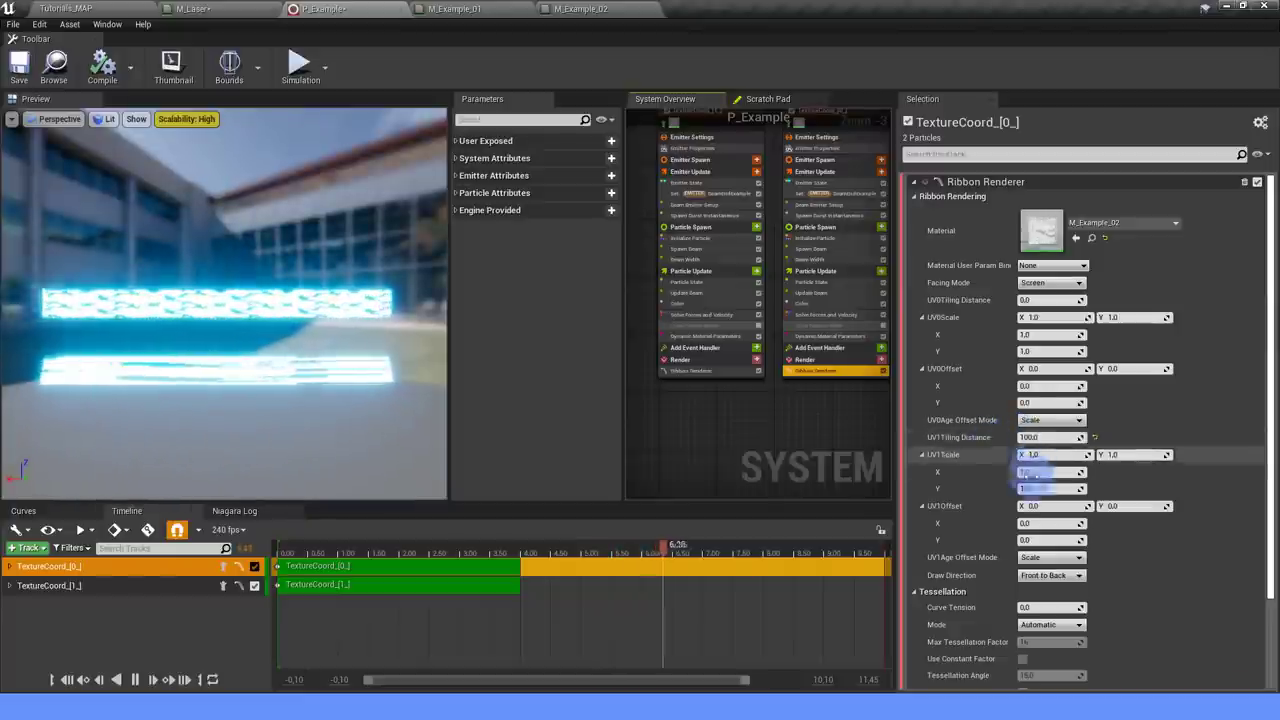
pyautogui.click(618, 10)
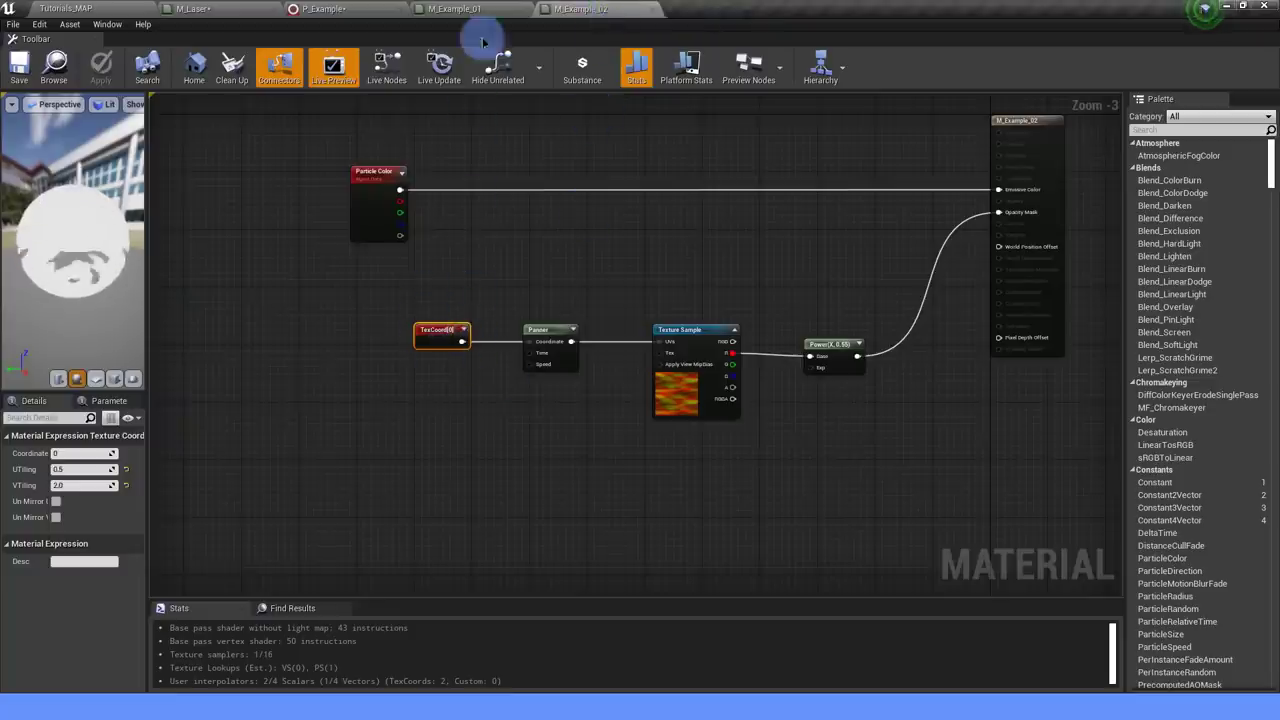
pyautogui.click(456, 14)
pyautogui.write('1')
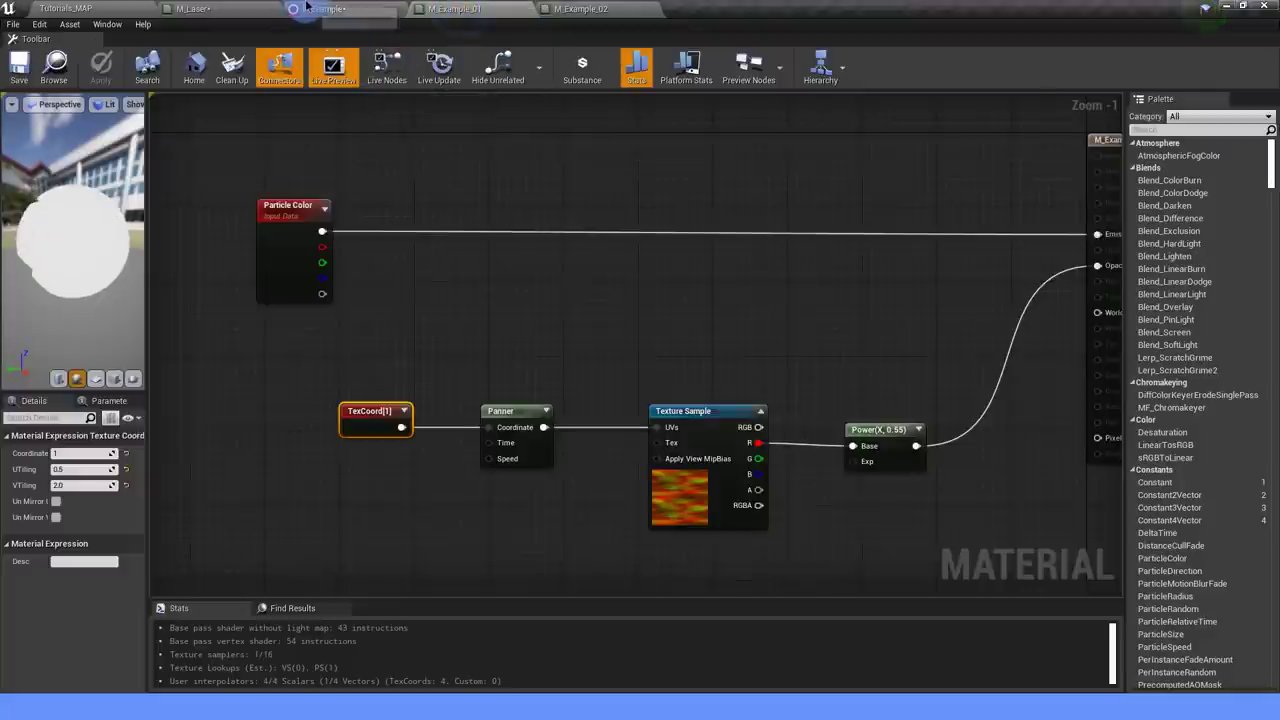
pyautogui.click(330, 10)
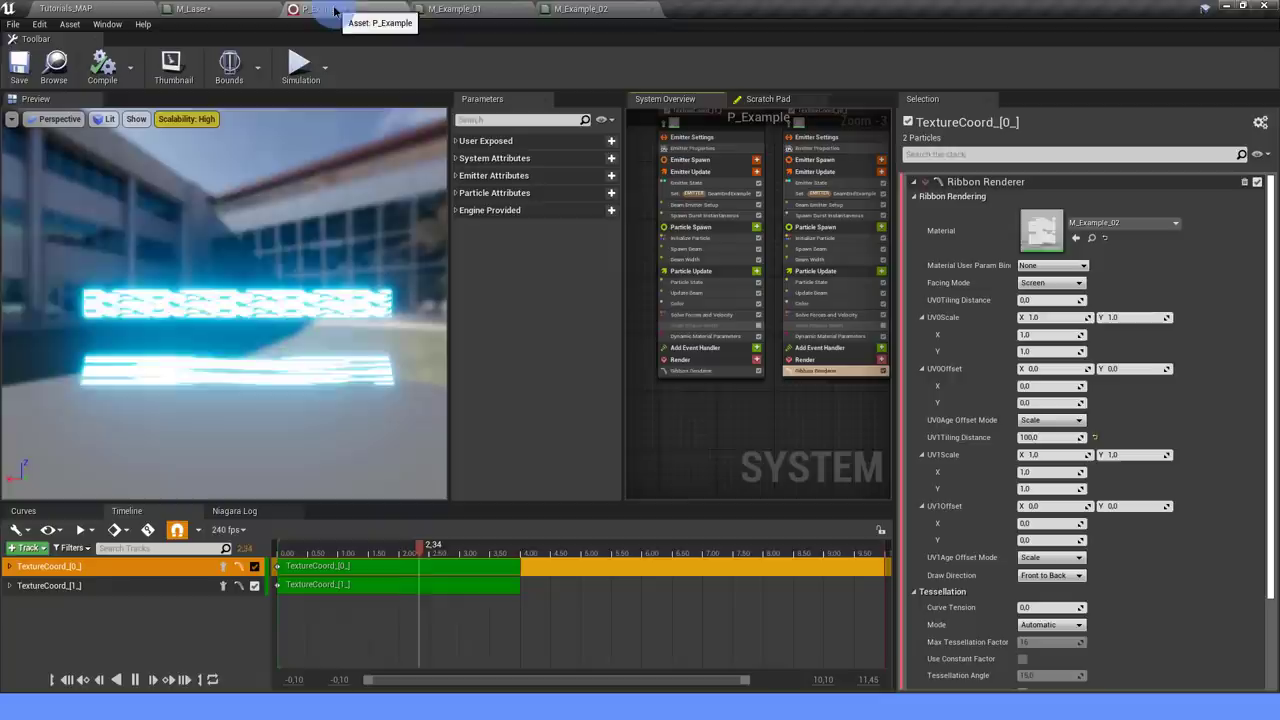
pyautogui.click(400, 14)
pyautogui.click(400, 14)
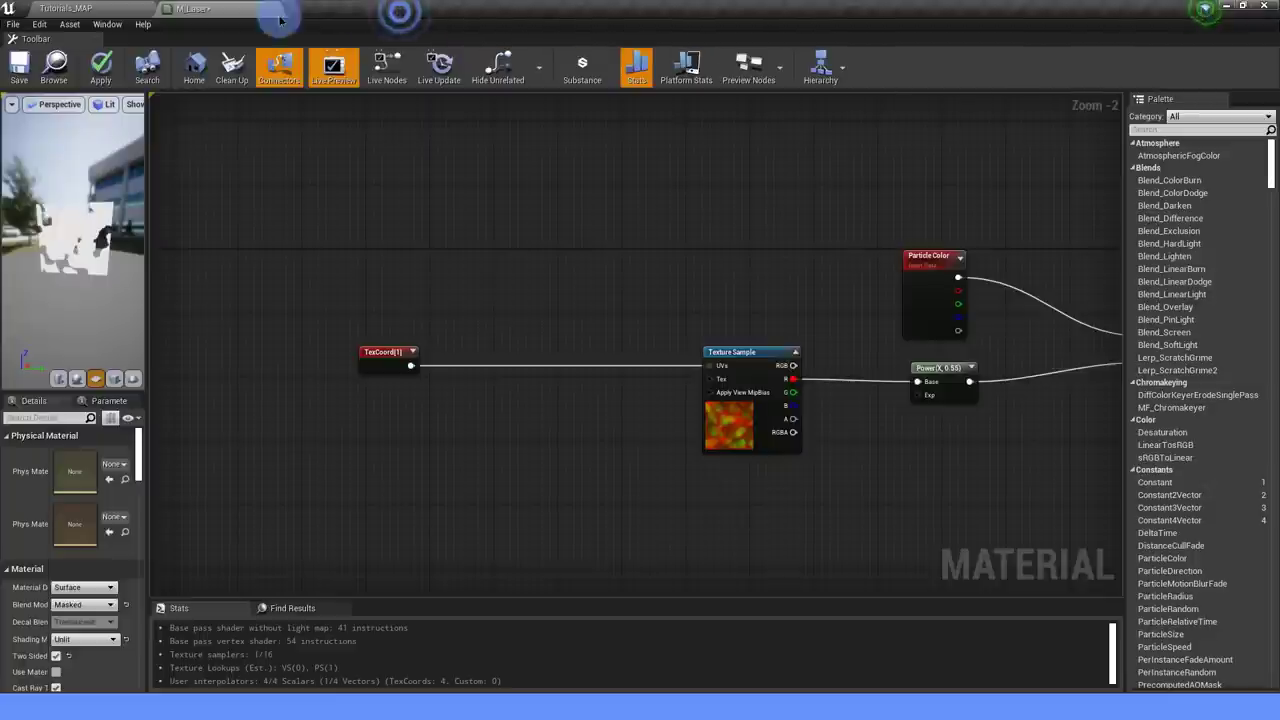
# Insert a Panner node between the TexCoord output and the Texture Sample UVs.
pyautogui.scroll(1, 415, 368)
pyautogui.click(375, 355)
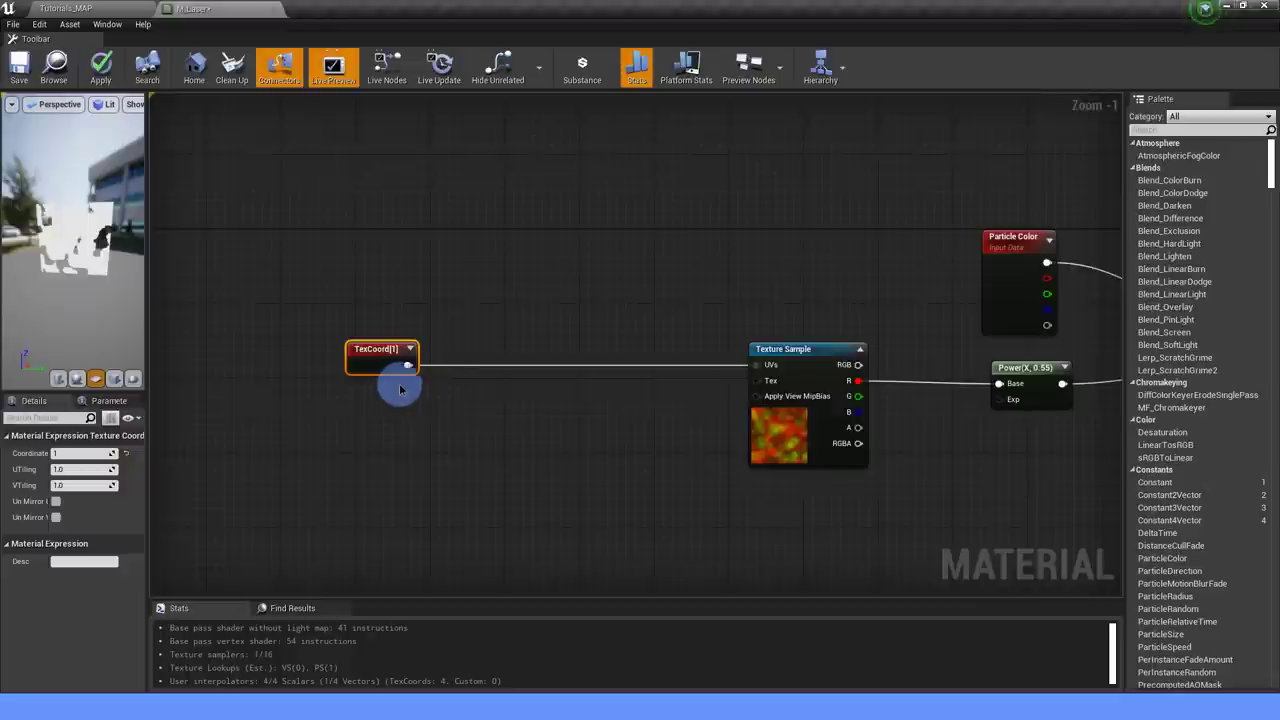
pyautogui.scroll(1, 440, 373)
pyautogui.moveTo(400, 364); pyautogui.dragTo(551, 364)
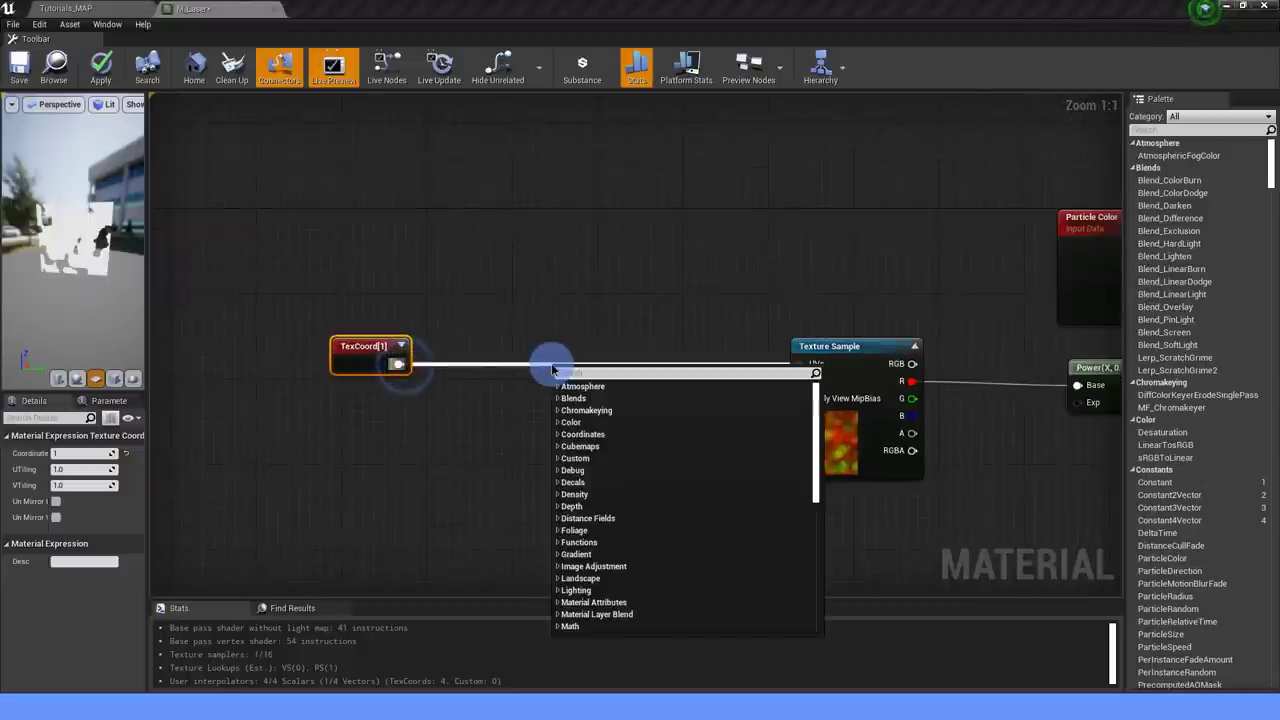
pyautogui.write('PANNER')
pyautogui.click(608, 398)
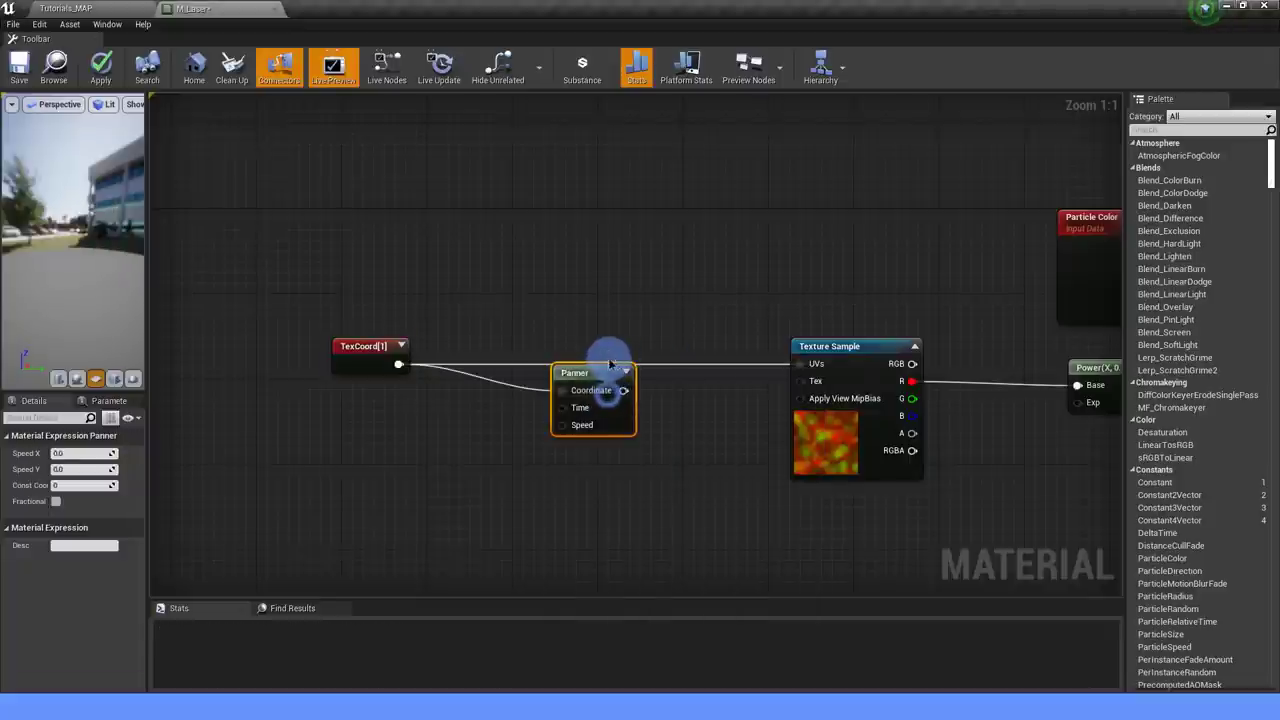
pyautogui.moveTo(595, 373)
pyautogui.mouseDown()
pyautogui.moveTo(618, 345)
pyautogui.moveTo(807, 368)
pyautogui.mouseUp()
pyautogui.click(620, 348)
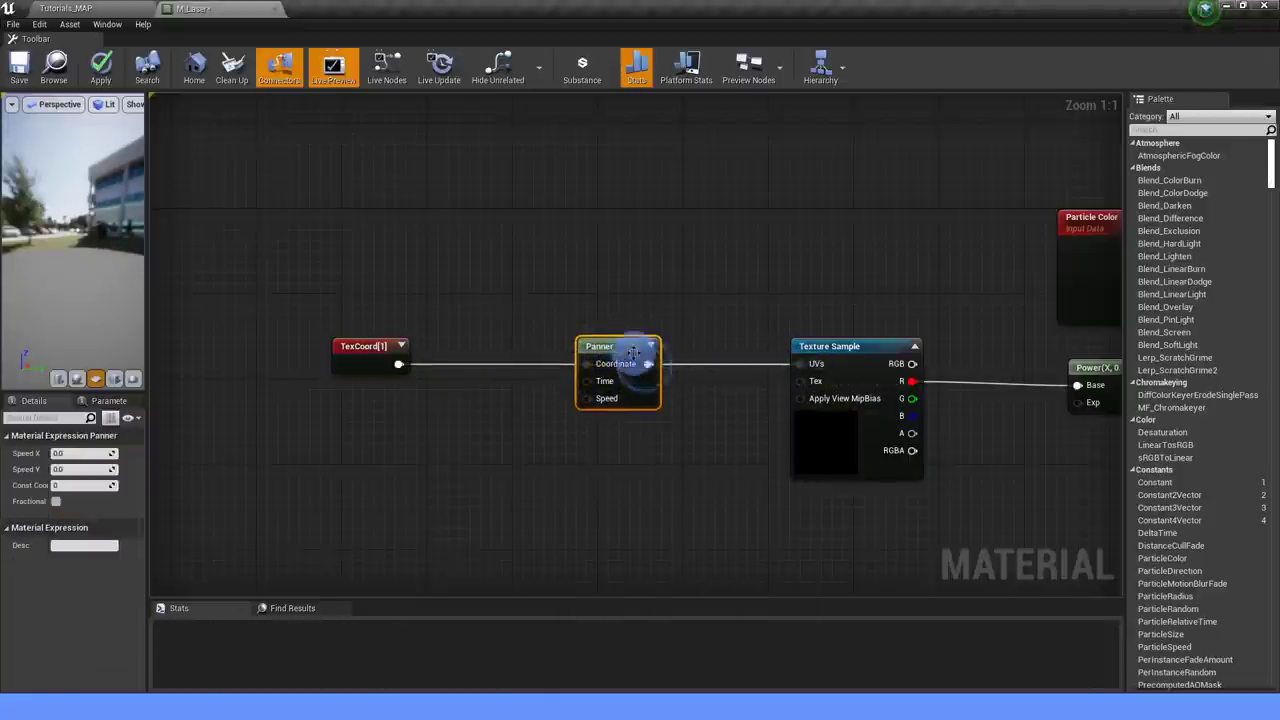
# Set the Panner's horizontal Speed X, check the preview, and return to the level map.
pyautogui.click(77, 453)
pyautogui.write('-8')
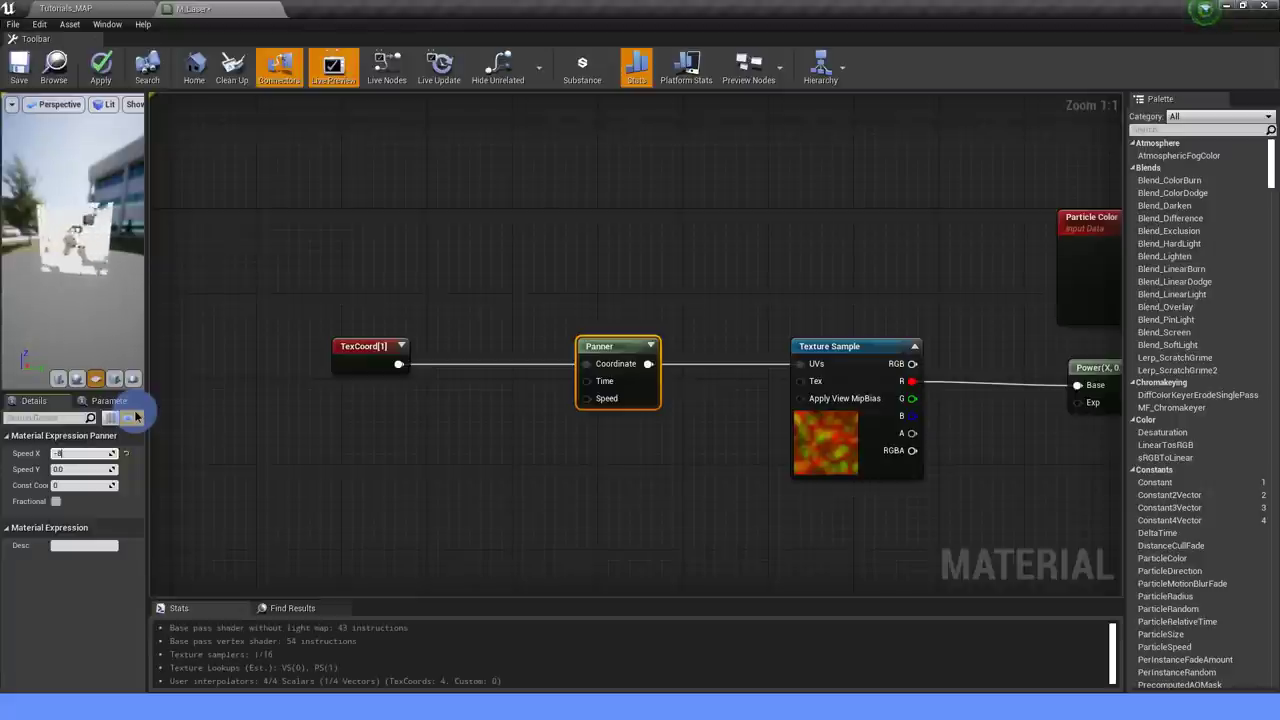
pyautogui.click(567, 291)
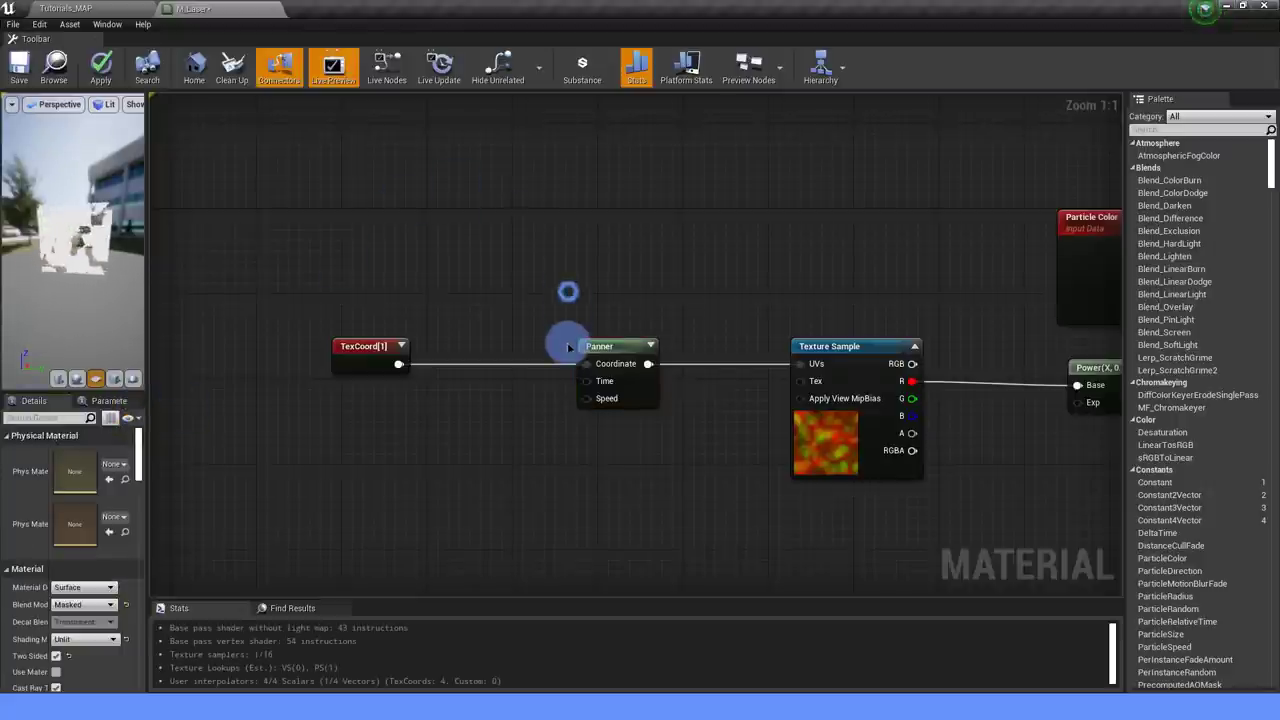
pyautogui.click(388, 346)
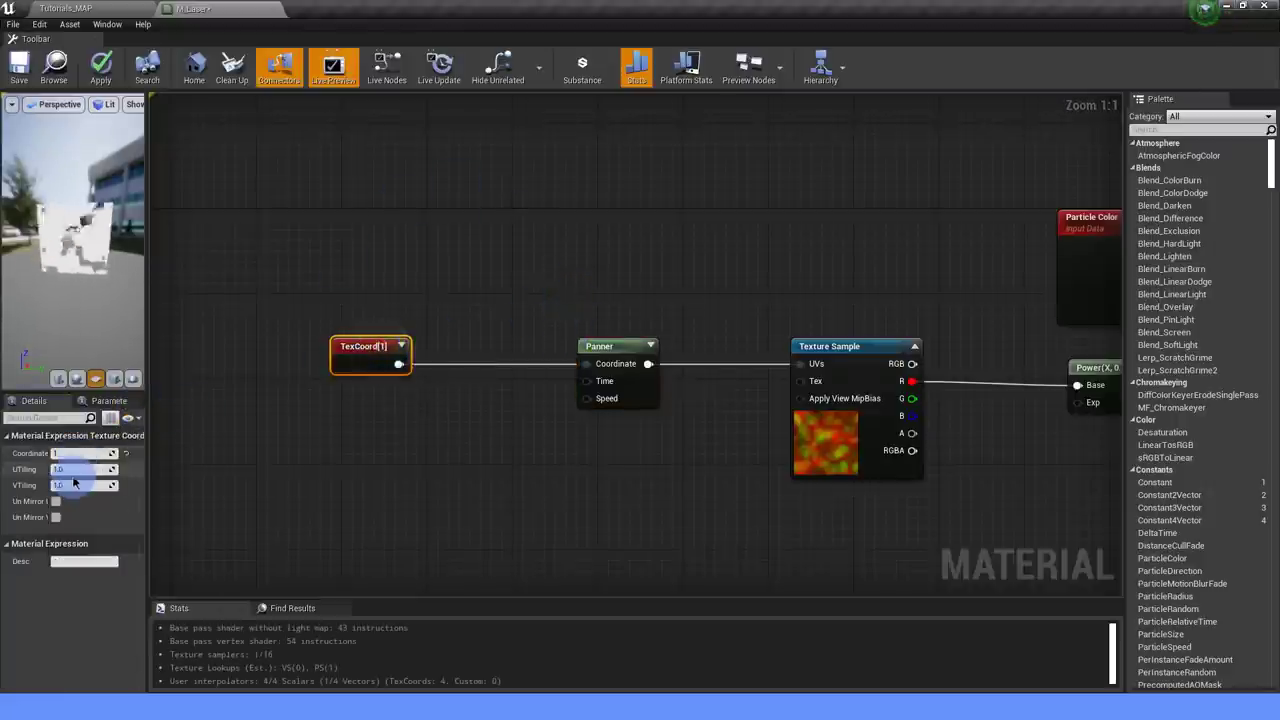
pyautogui.moveTo(78, 256); pyautogui.dragTo(78, 267)
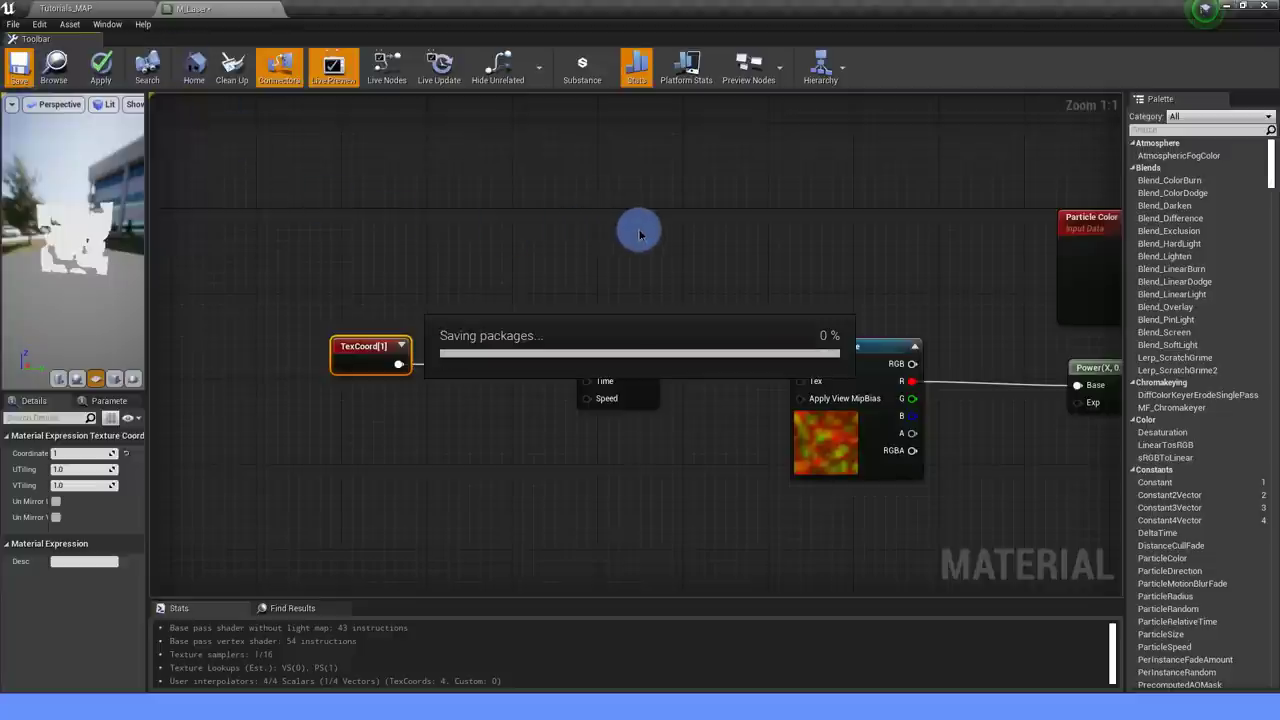
pyautogui.scroll(-1, 620, 230)
pyautogui.scroll(-2, 578, 231)
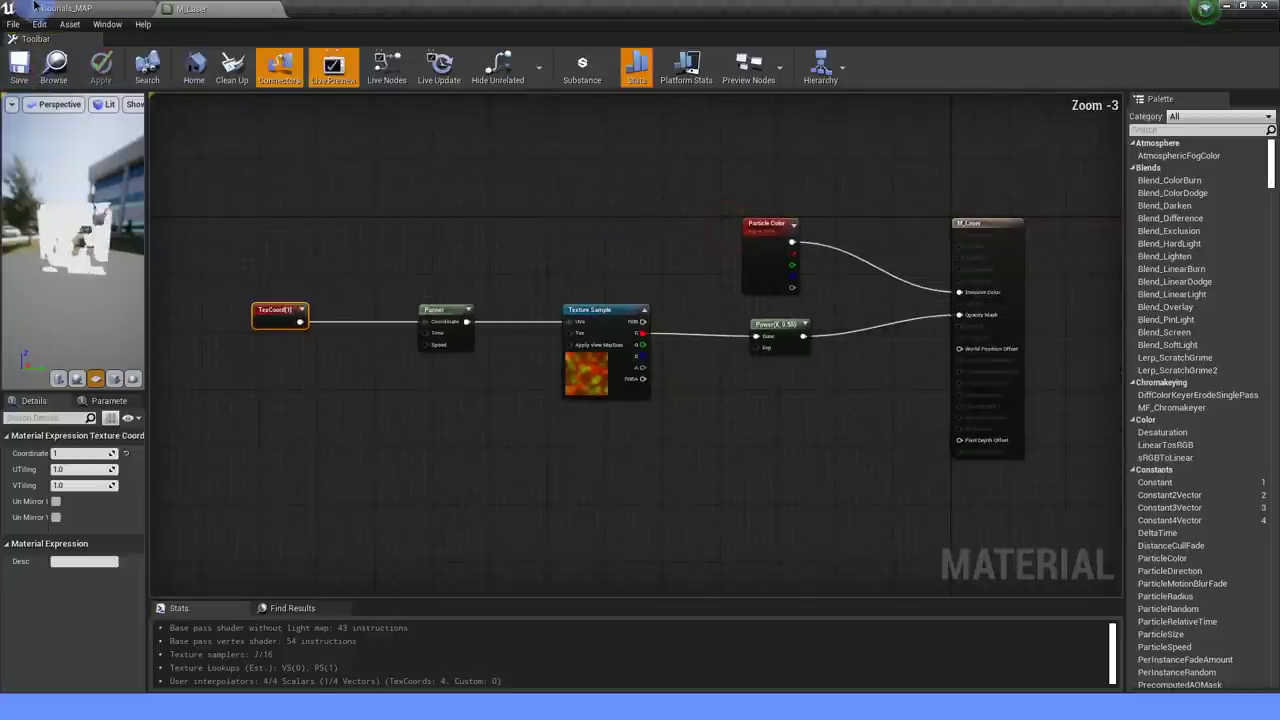
pyautogui.click(83, 11)
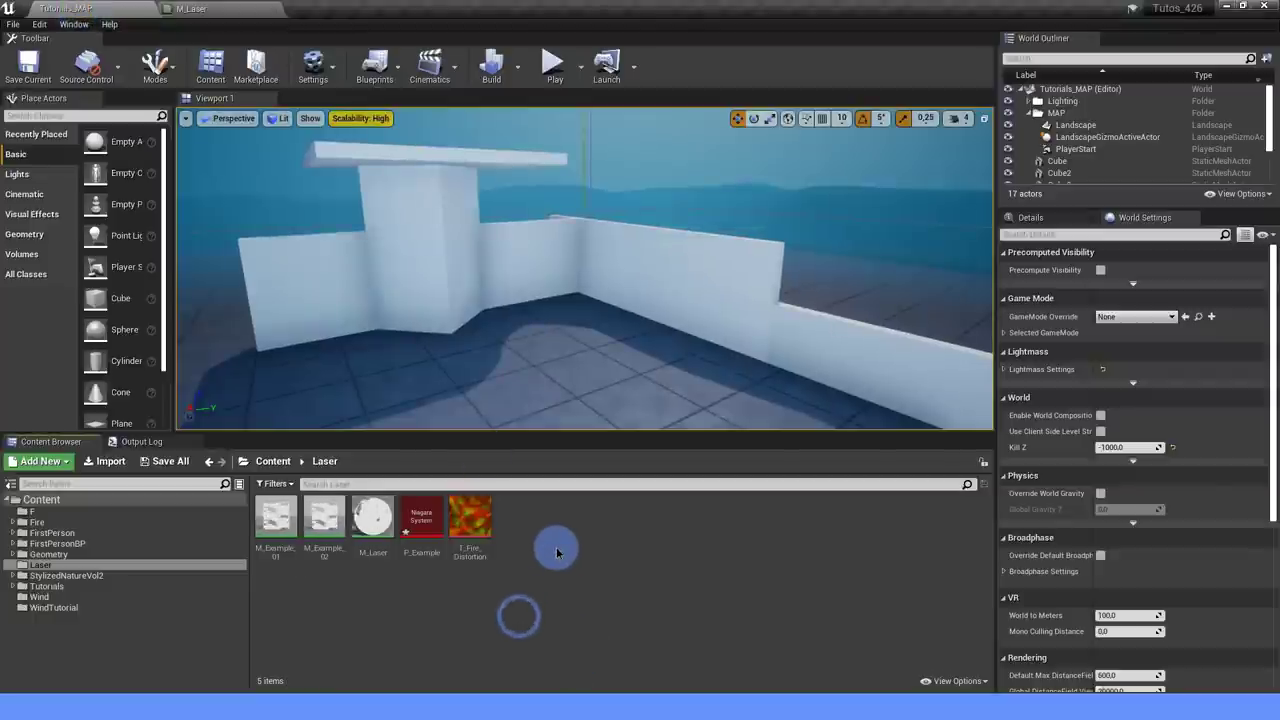
# Create a new Niagara System in the Laser folder from the Dynamic Beam emitter.
pyautogui.rightClick(524, 538)
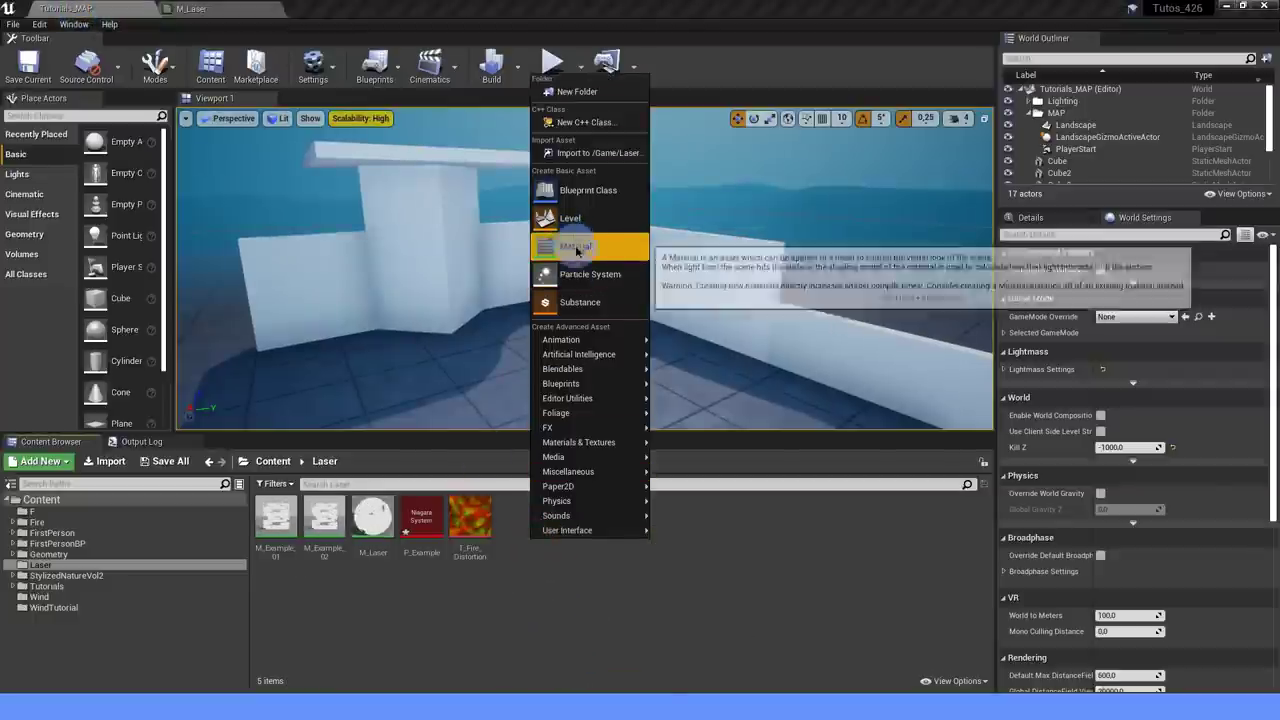
pyautogui.moveTo(571, 441)
pyautogui.click(709, 628)
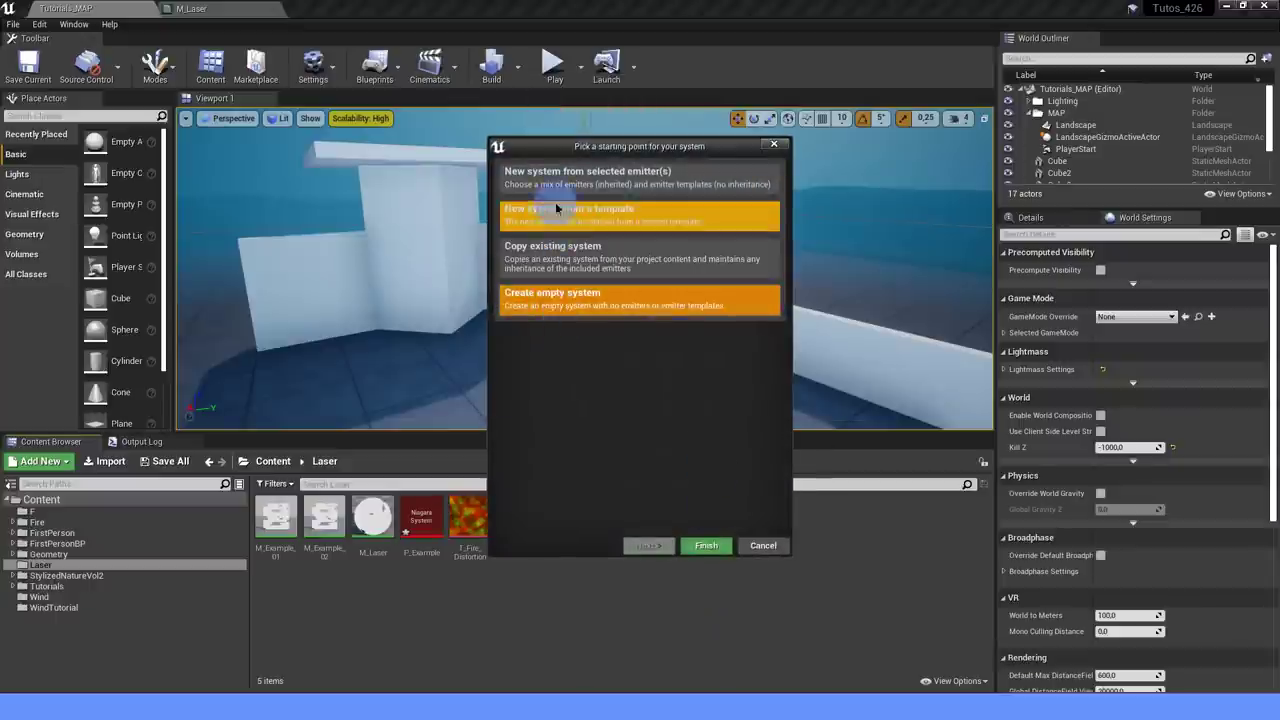
pyautogui.click(565, 176)
pyautogui.click(586, 214)
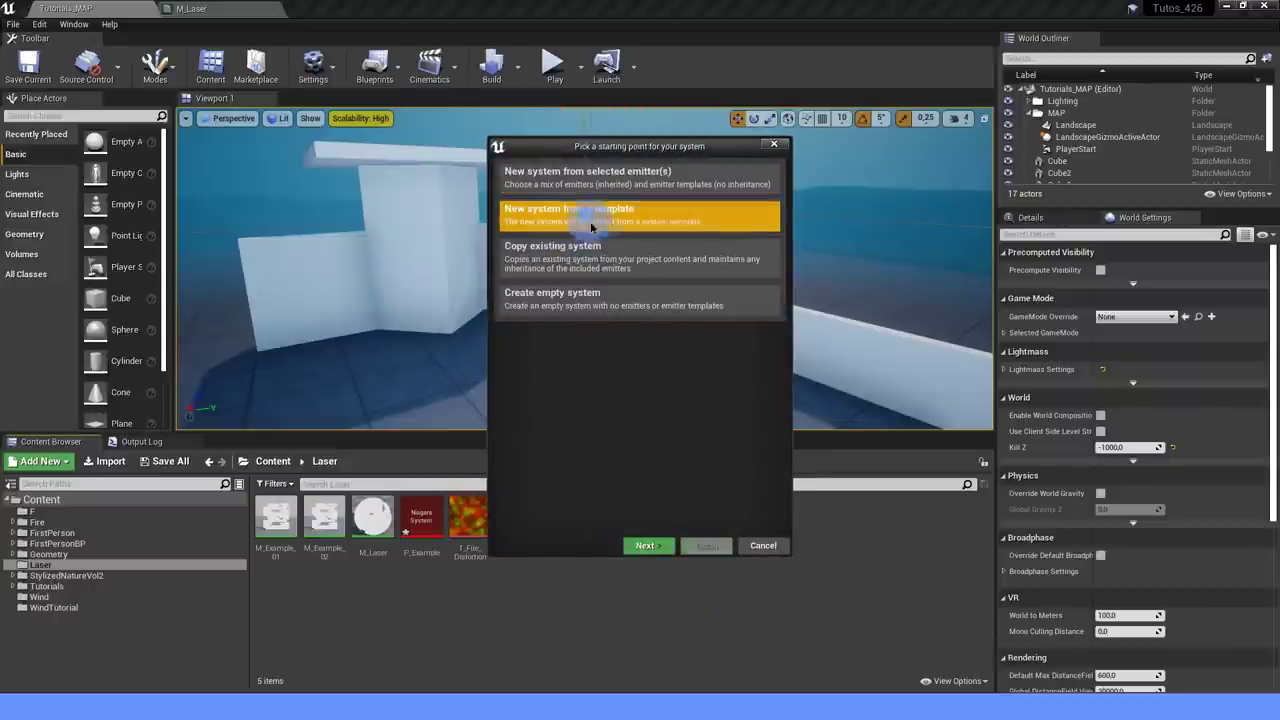
pyautogui.click(650, 546)
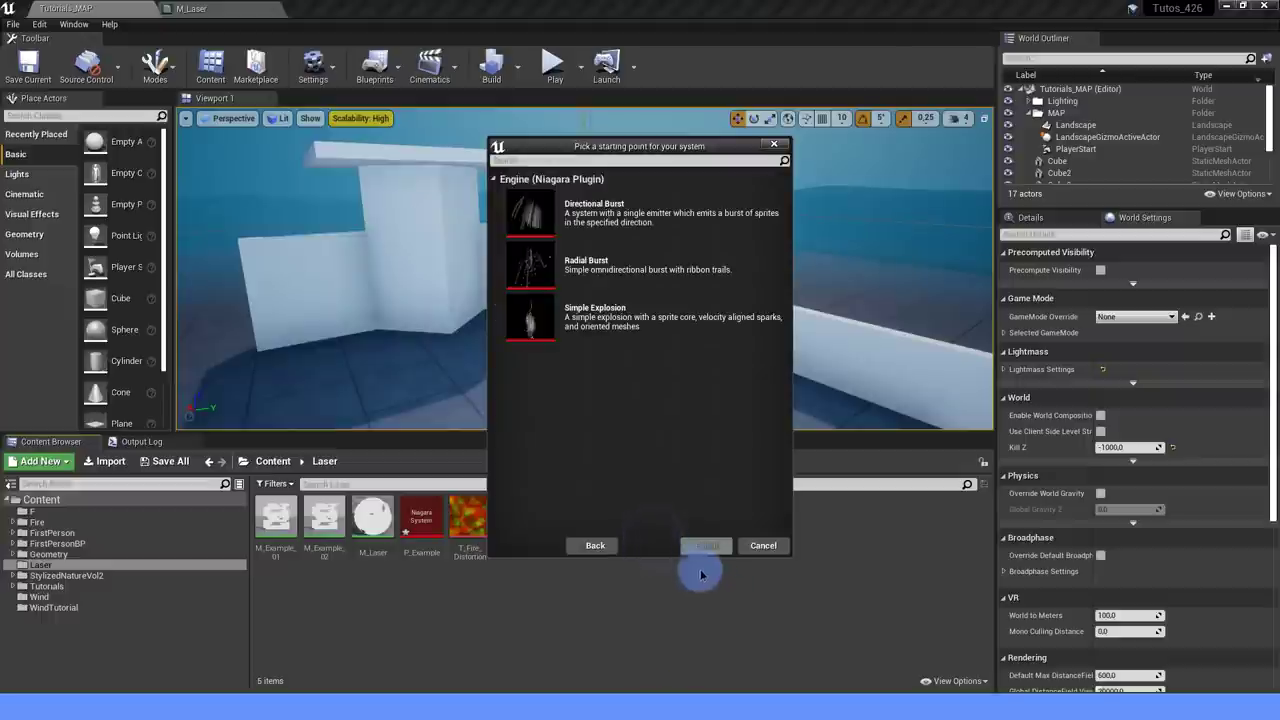
pyautogui.click(596, 549)
pyautogui.click(590, 176)
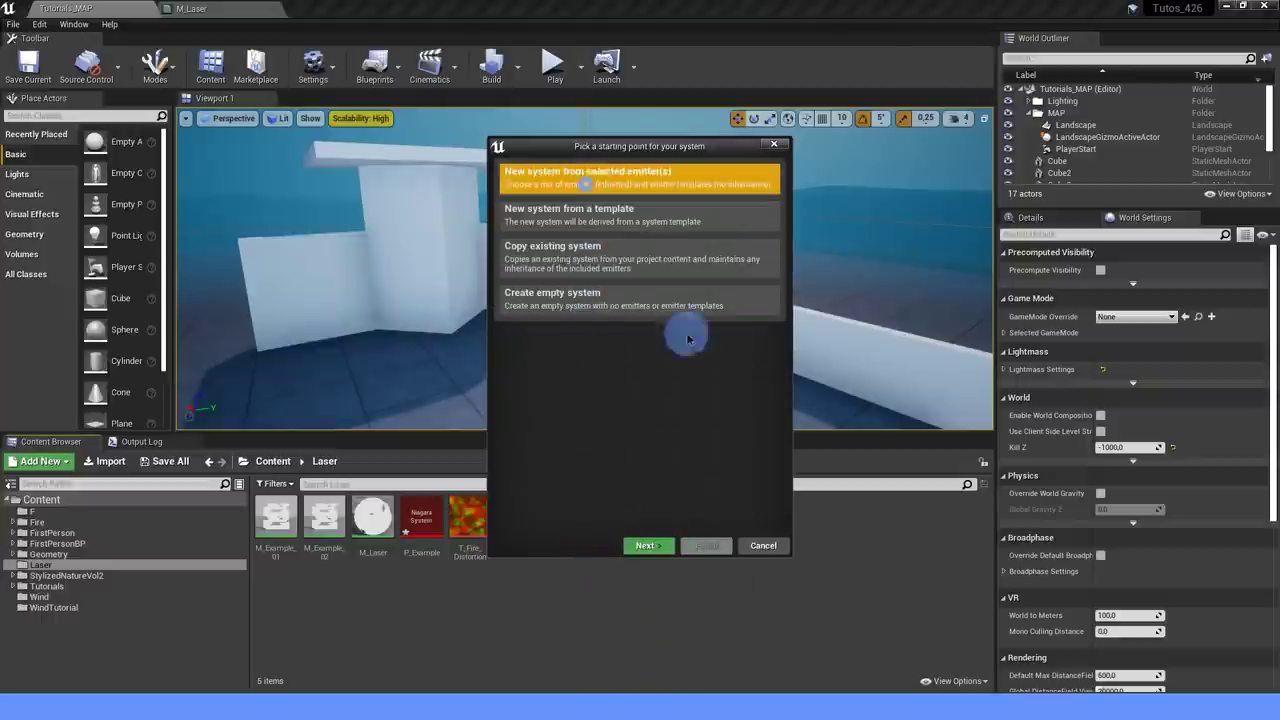
pyautogui.click(673, 548)
pyautogui.click(577, 280)
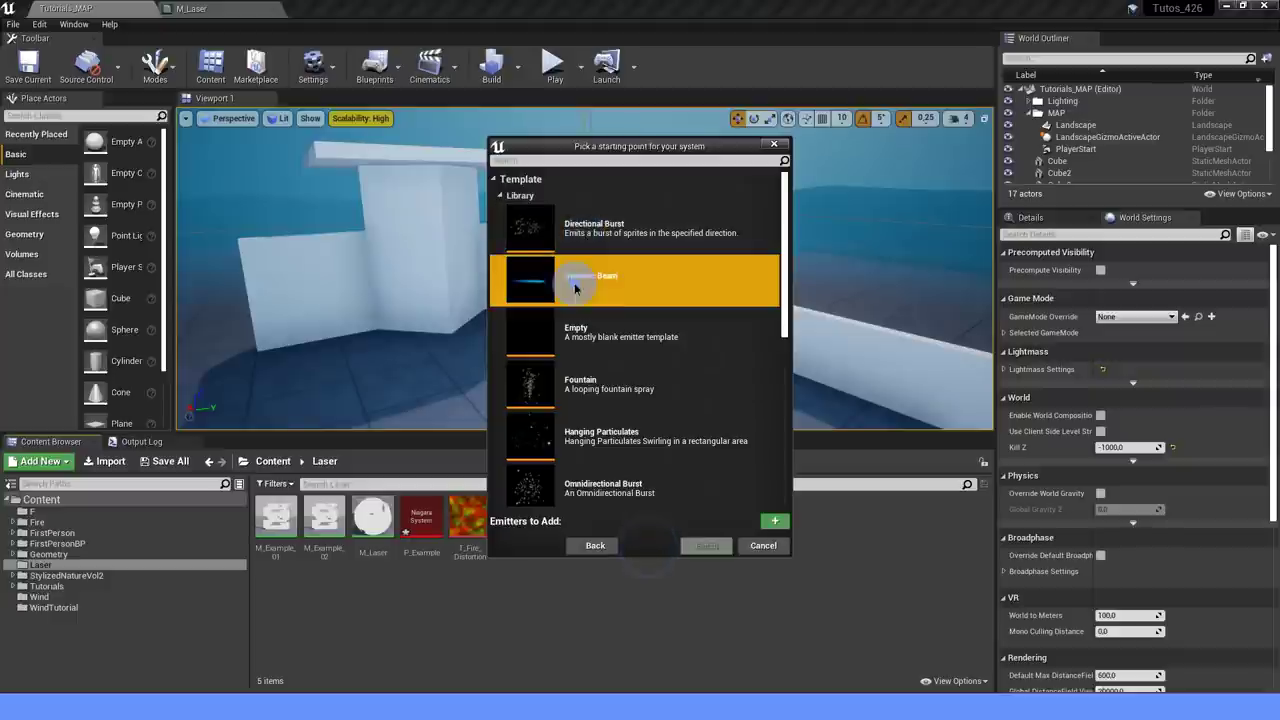
pyautogui.click(775, 521)
pyautogui.click(708, 545)
pyautogui.write('P_Las')
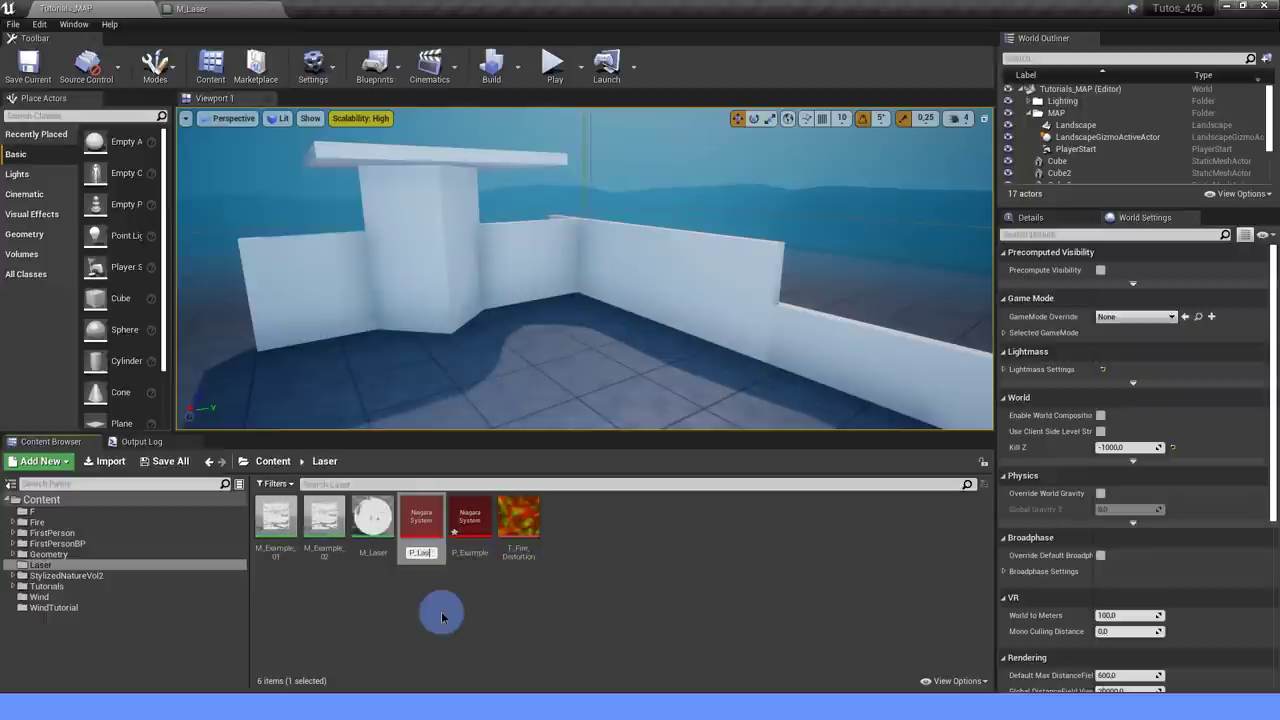
# Name the new system P_Laser and open it for editing.
pyautogui.write('er')
pyautogui.click(438, 614)
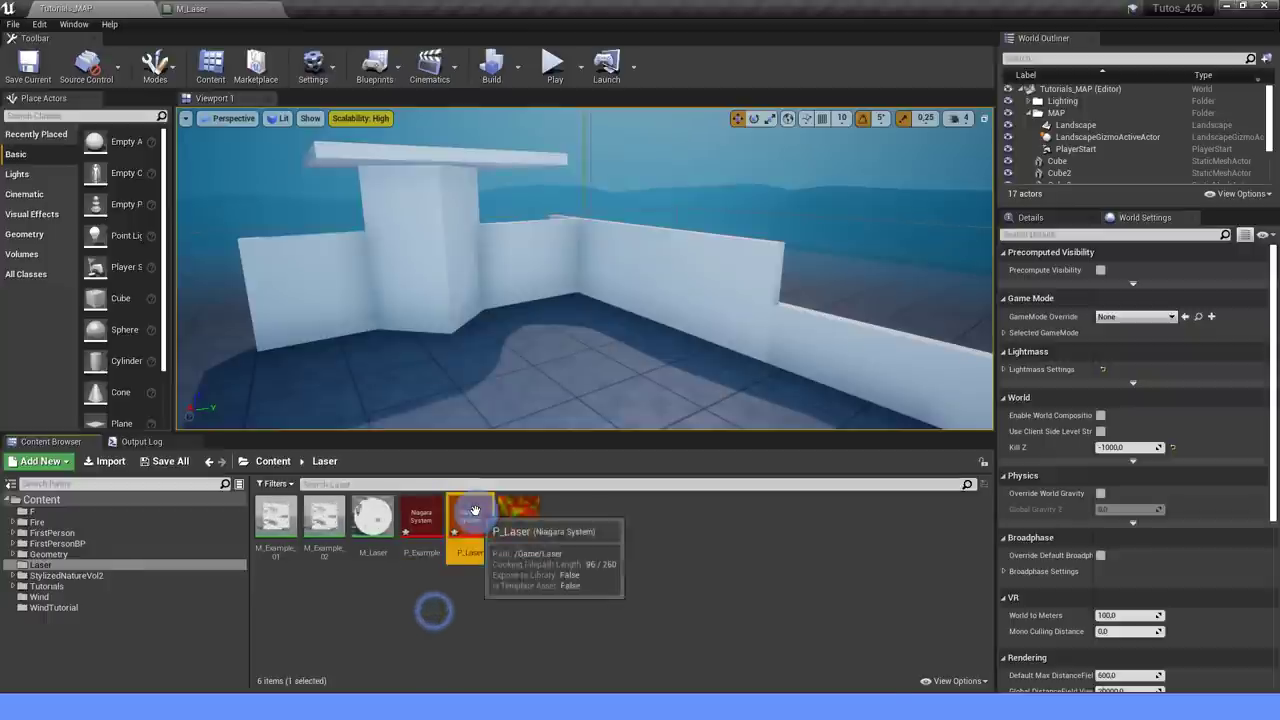
pyautogui.doubleClick(470, 515)
# Resize the Niagara panels and set the DynamicBeam Ribbon Renderer material to M_Laser.
pyautogui.scroll(-1, 700, 343)
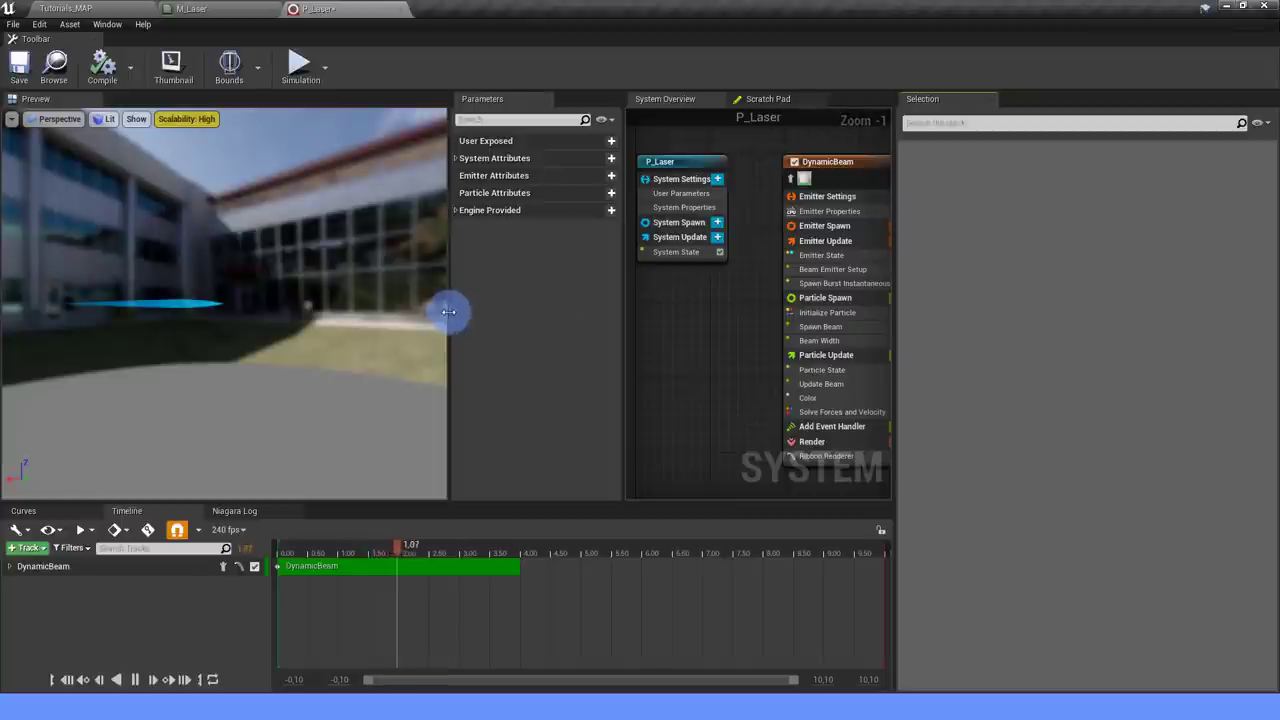
pyautogui.moveTo(449, 311); pyautogui.dragTo(254, 313)
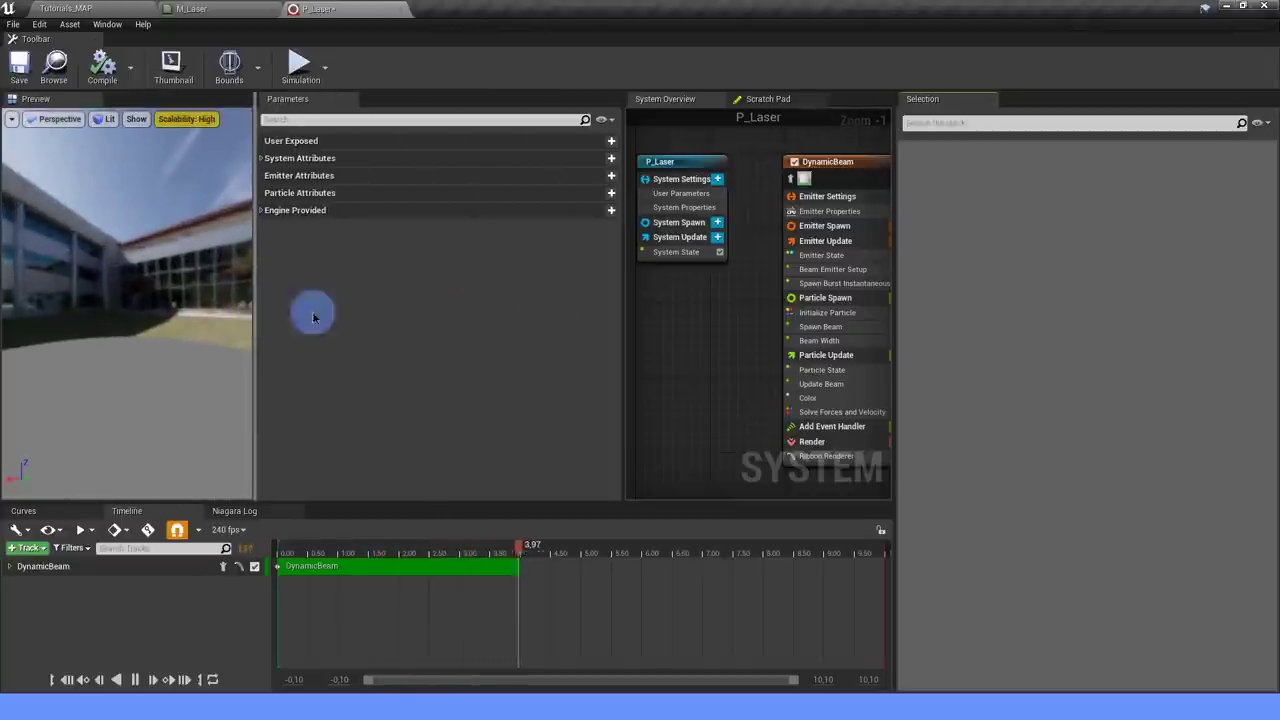
pyautogui.moveTo(623, 320); pyautogui.dragTo(411, 314)
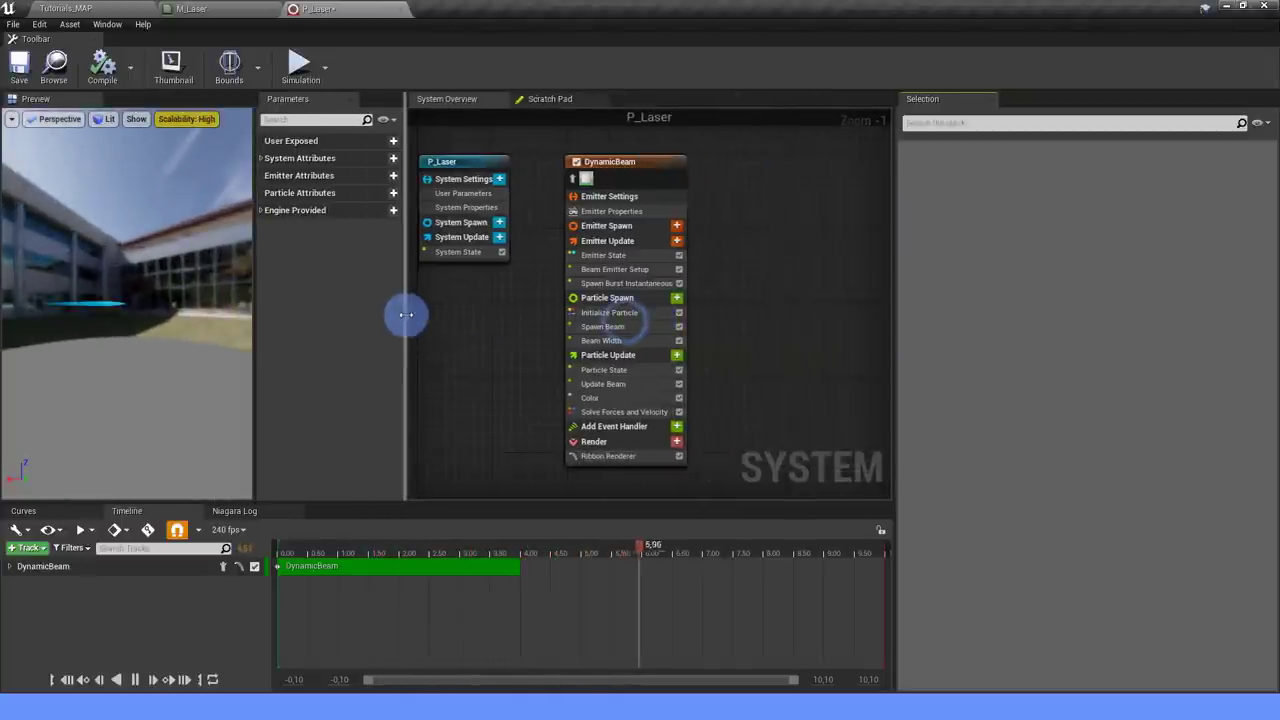
pyautogui.scroll(-2, 540, 350)
pyautogui.scroll(2, 540, 350)
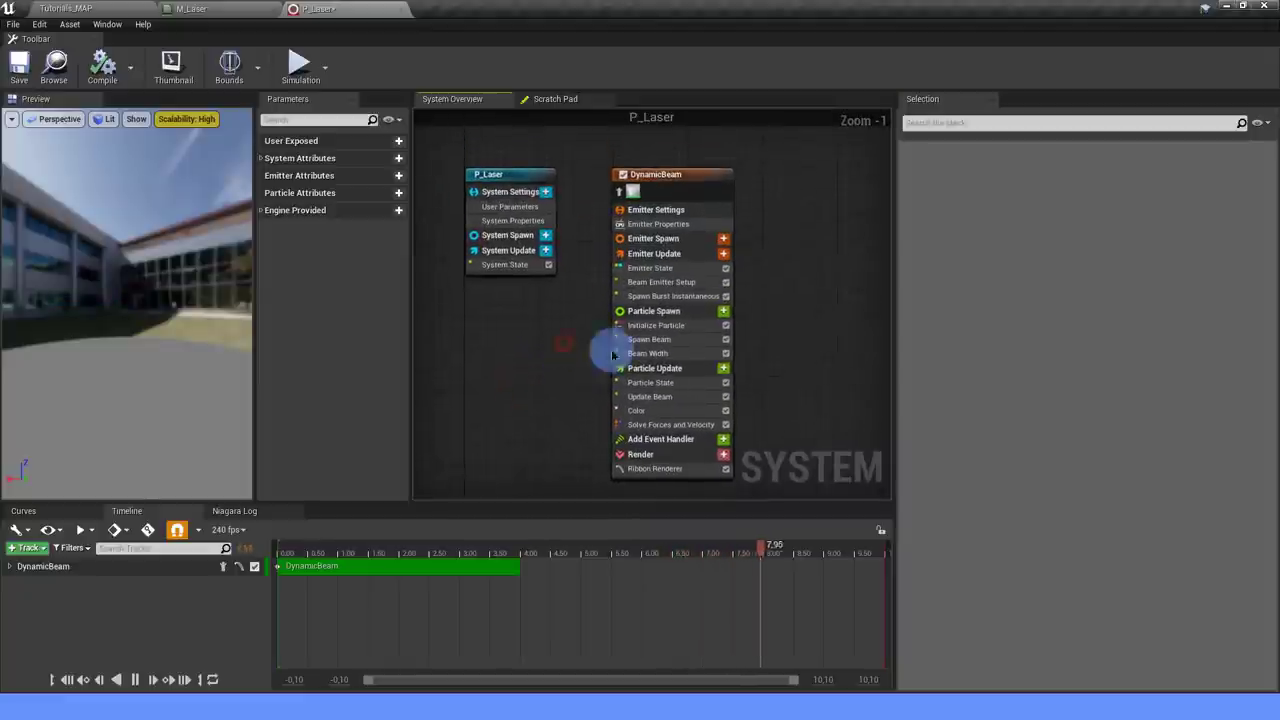
pyautogui.click(644, 469)
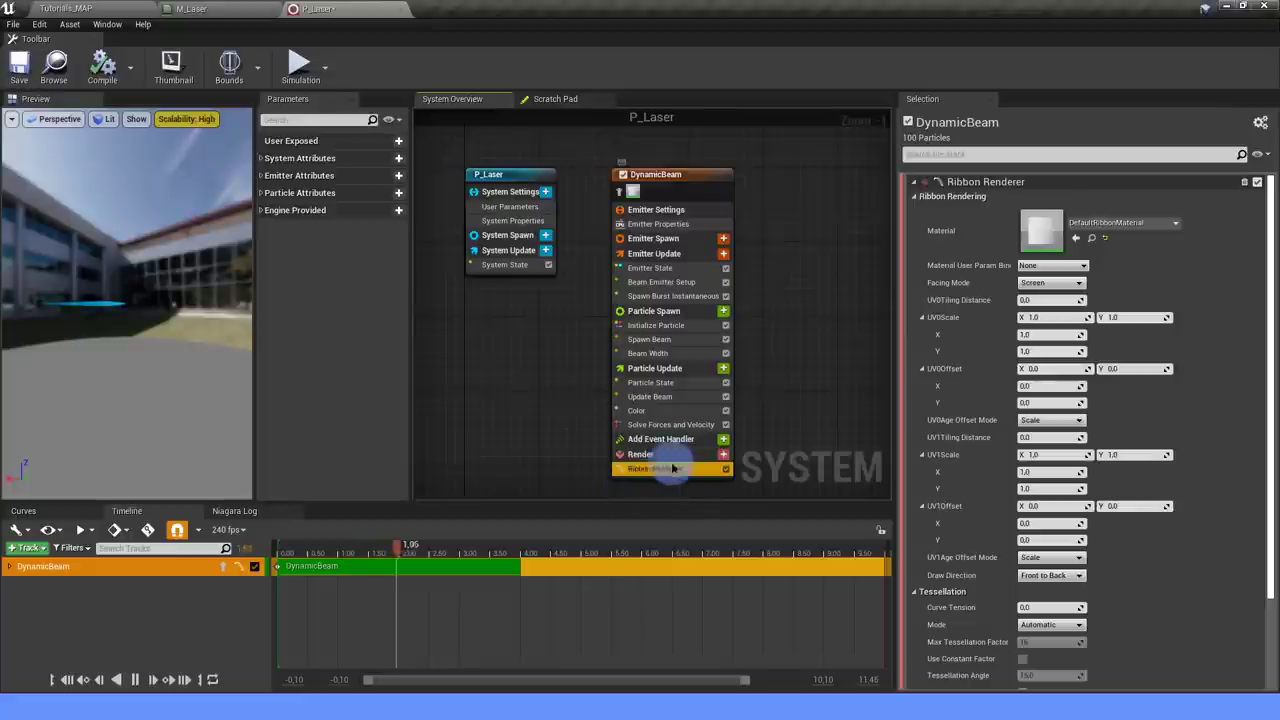
pyautogui.click(1108, 224)
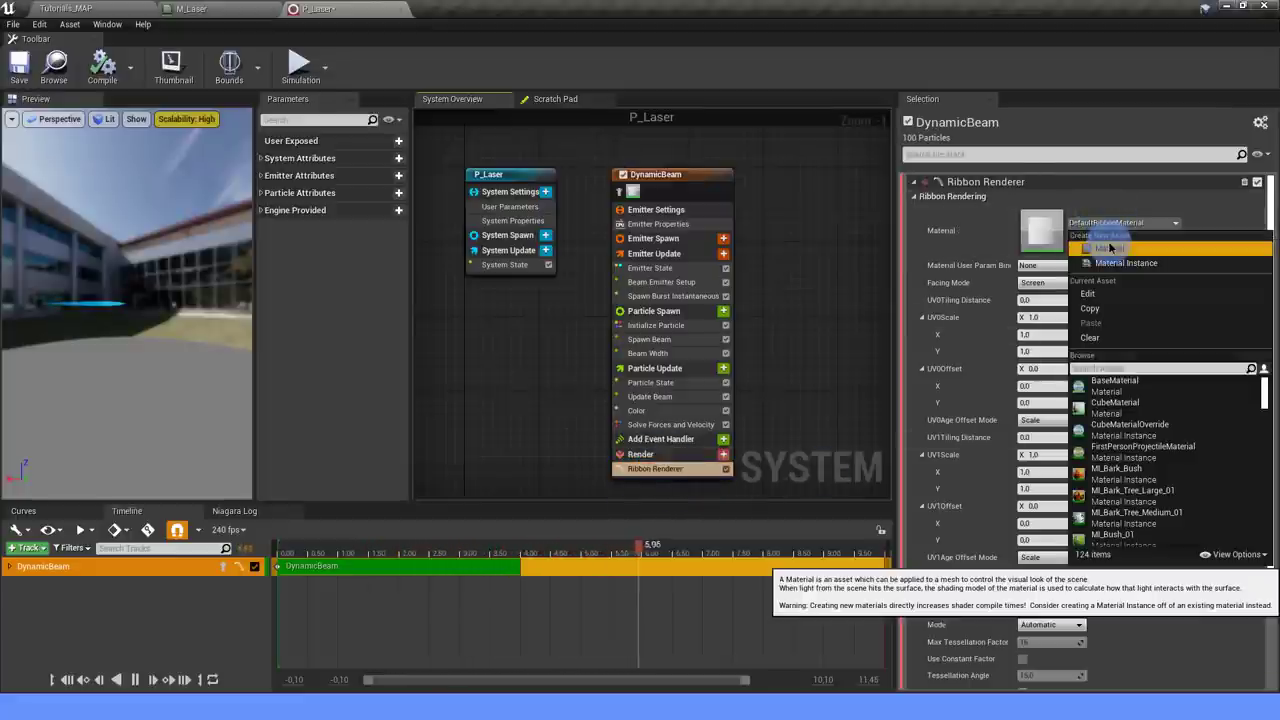
pyautogui.write('laser')
pyautogui.click(1115, 381)
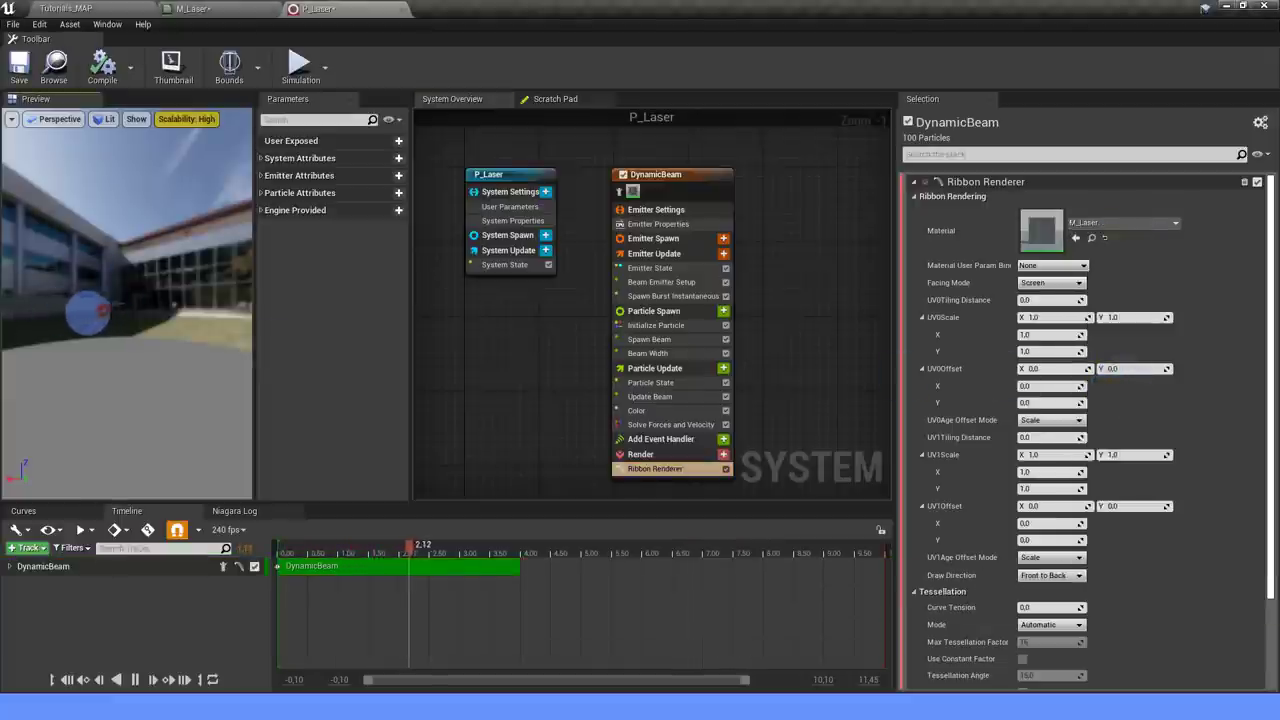
pyautogui.moveTo(100, 298)
pyautogui.mouseDown()
pyautogui.moveTo(93, 287)
pyautogui.moveTo(50, 300)
pyautogui.mouseUp()
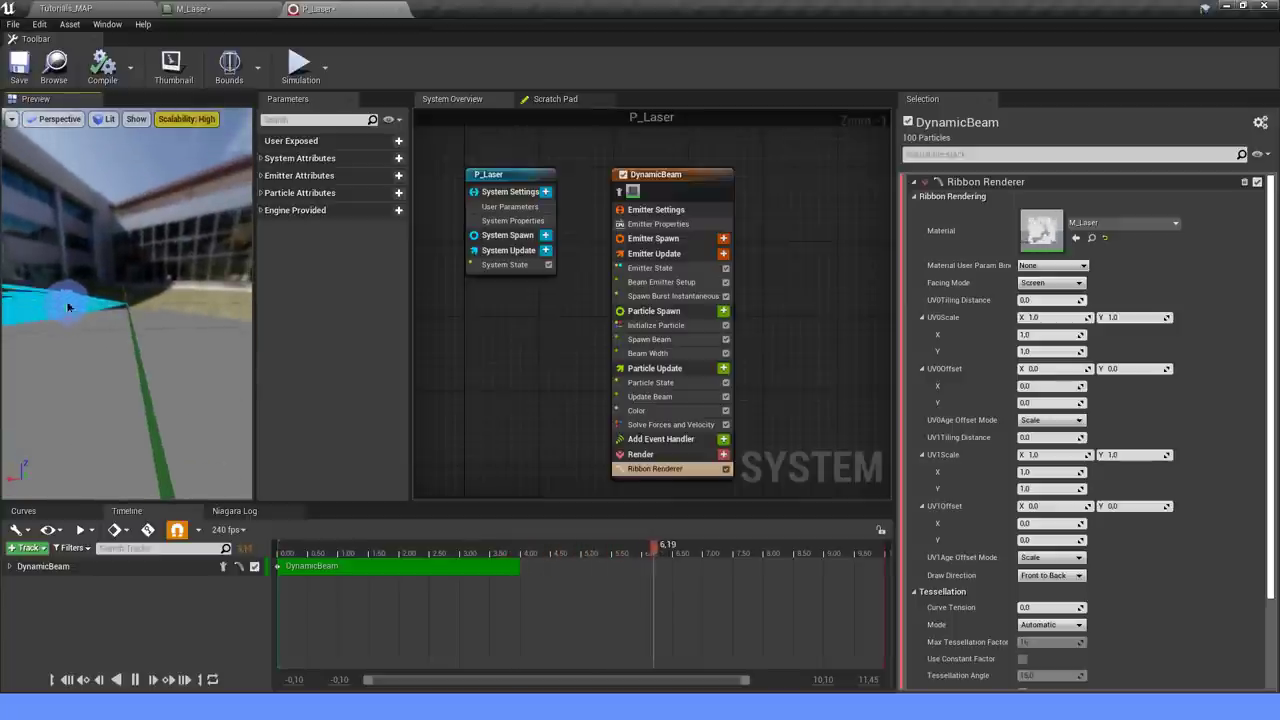
# Reset DynamicBeam's Beam Width to a plain value and set it to 8.0.
pyautogui.click(655, 355)
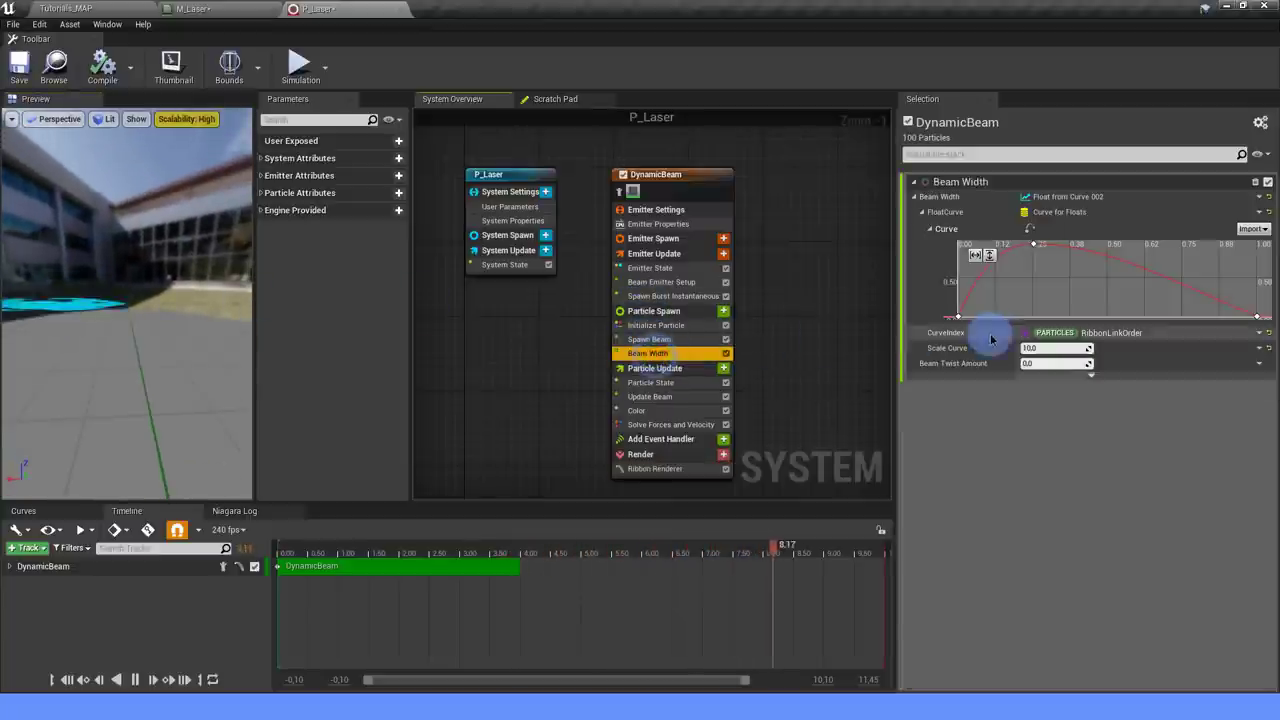
pyautogui.click(1079, 198)
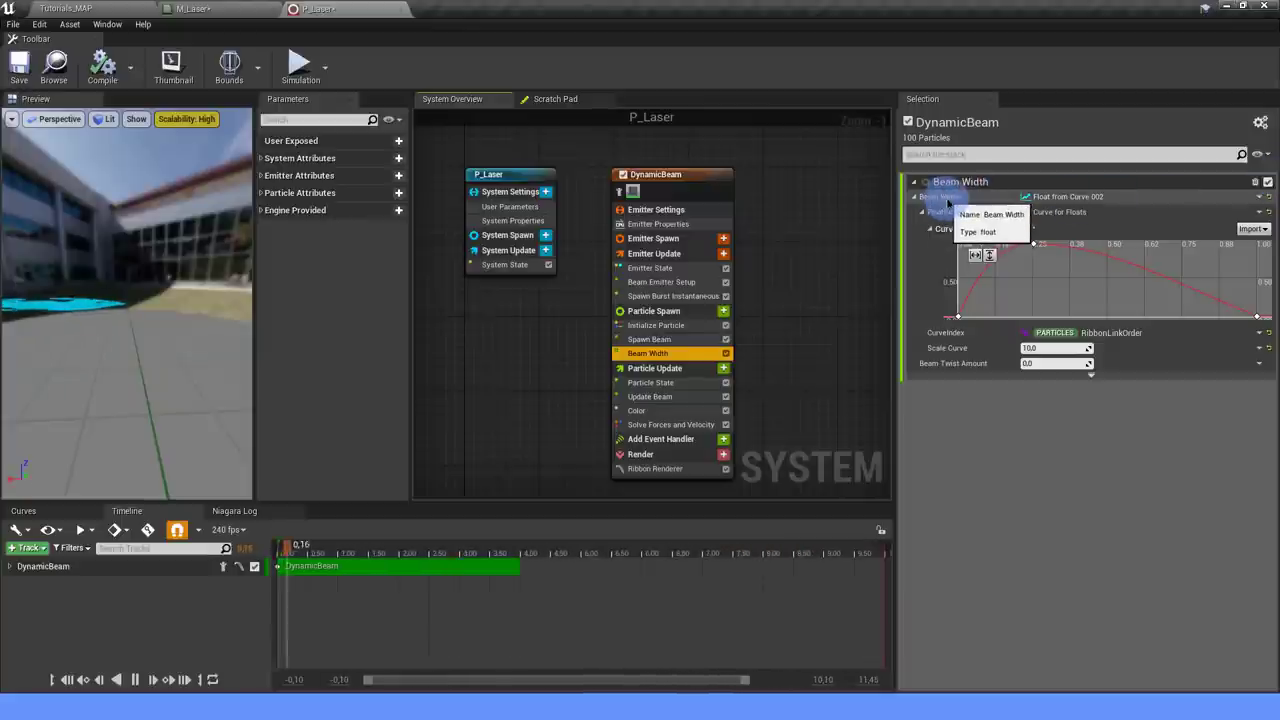
pyautogui.click(1271, 203)
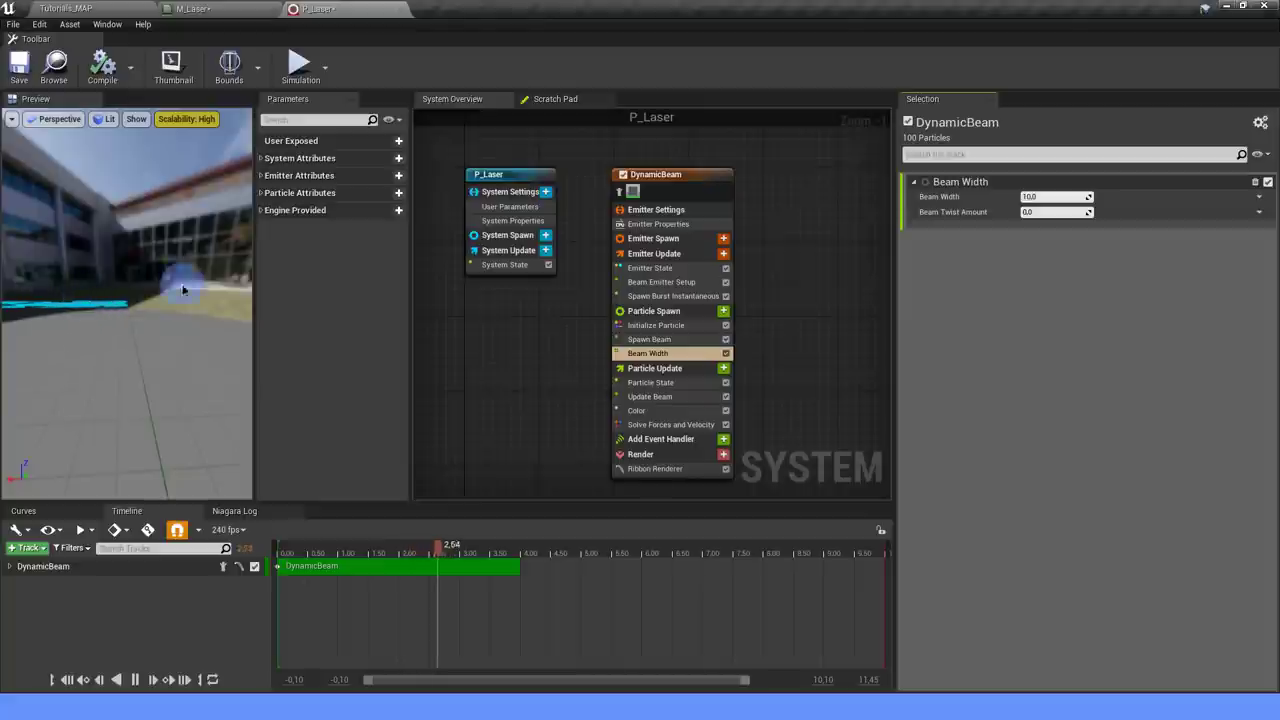
pyautogui.click(1035, 195)
pyautogui.click(267, 260)
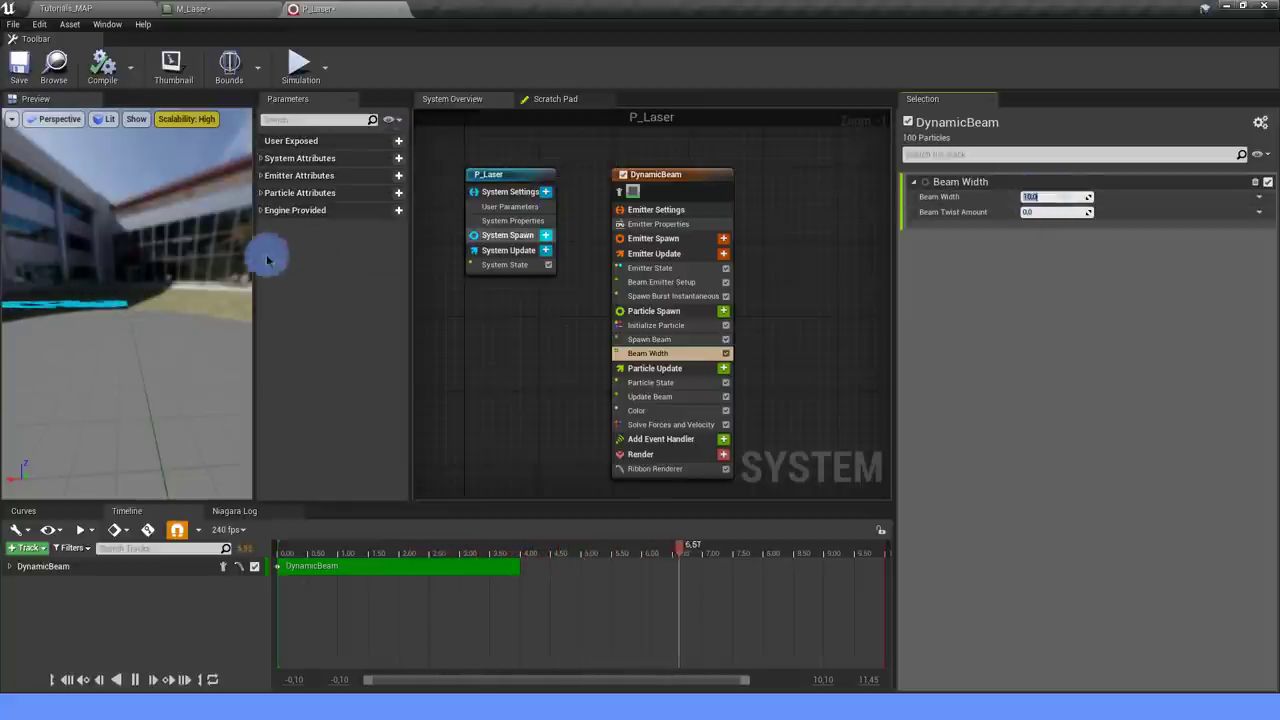
pyautogui.moveTo(161, 291); pyautogui.dragTo(153, 283)
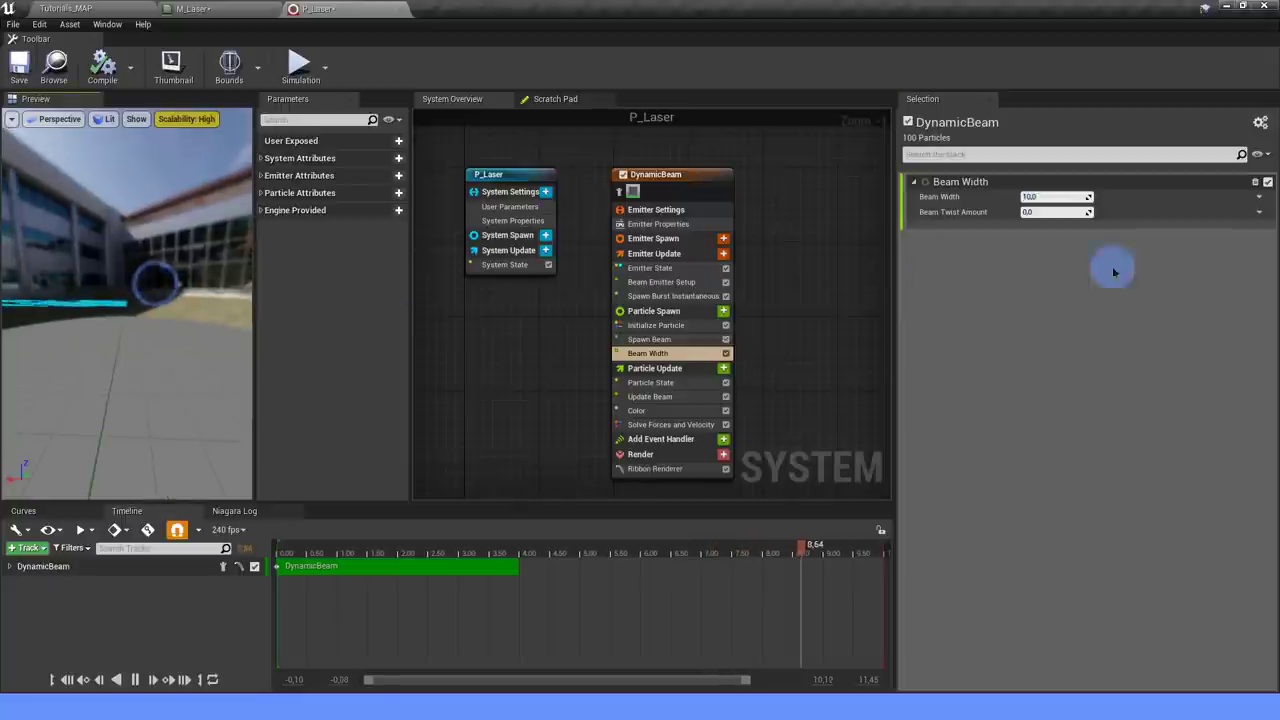
pyautogui.click(1063, 196)
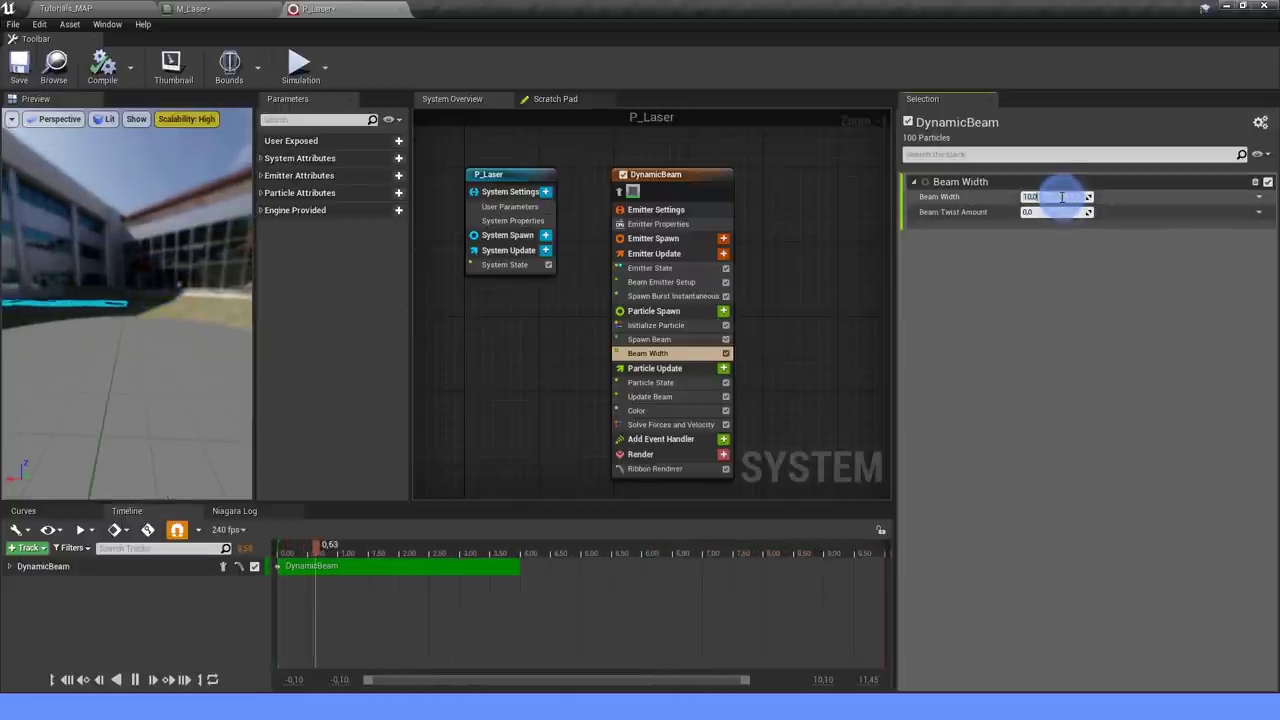
pyautogui.write('8')
pyautogui.press('Return')
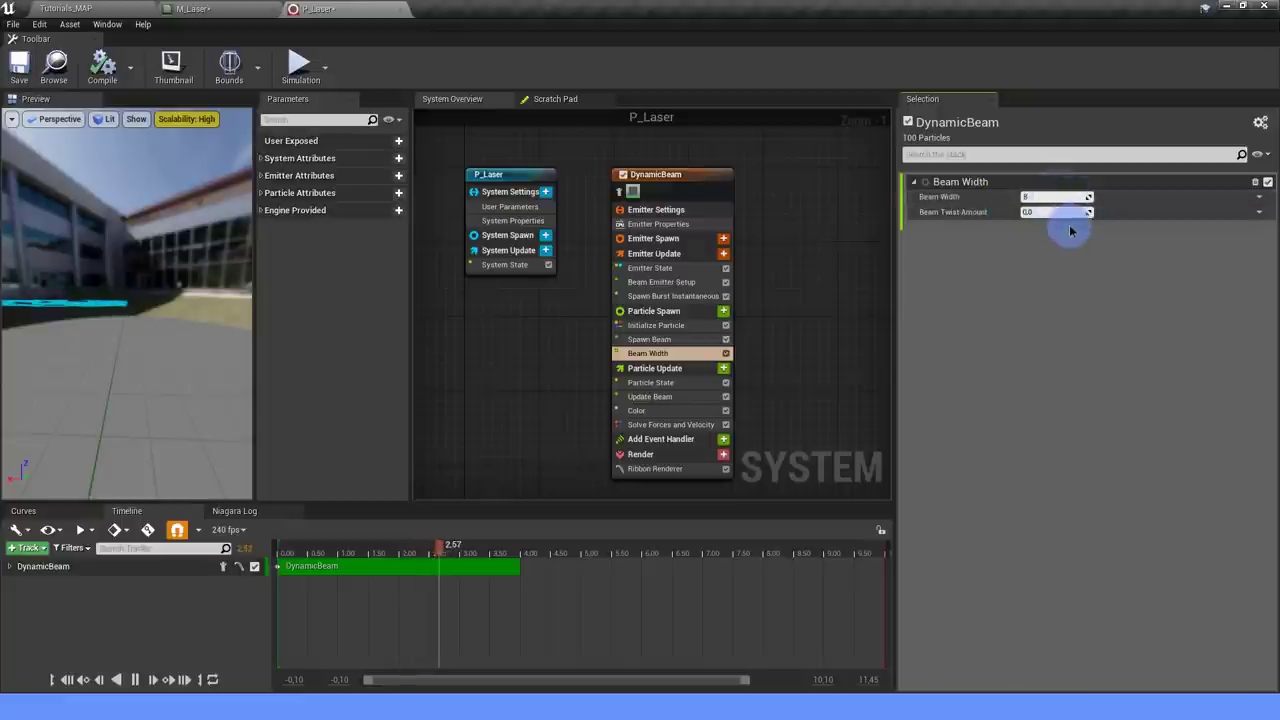
pyautogui.scroll(1, 712, 387)
# In the ribbon renderer, enter UV1 Tiling Distance 100 and UV1 Scale 0.3 by 2.0, checking the preview.
pyautogui.click(662, 476)
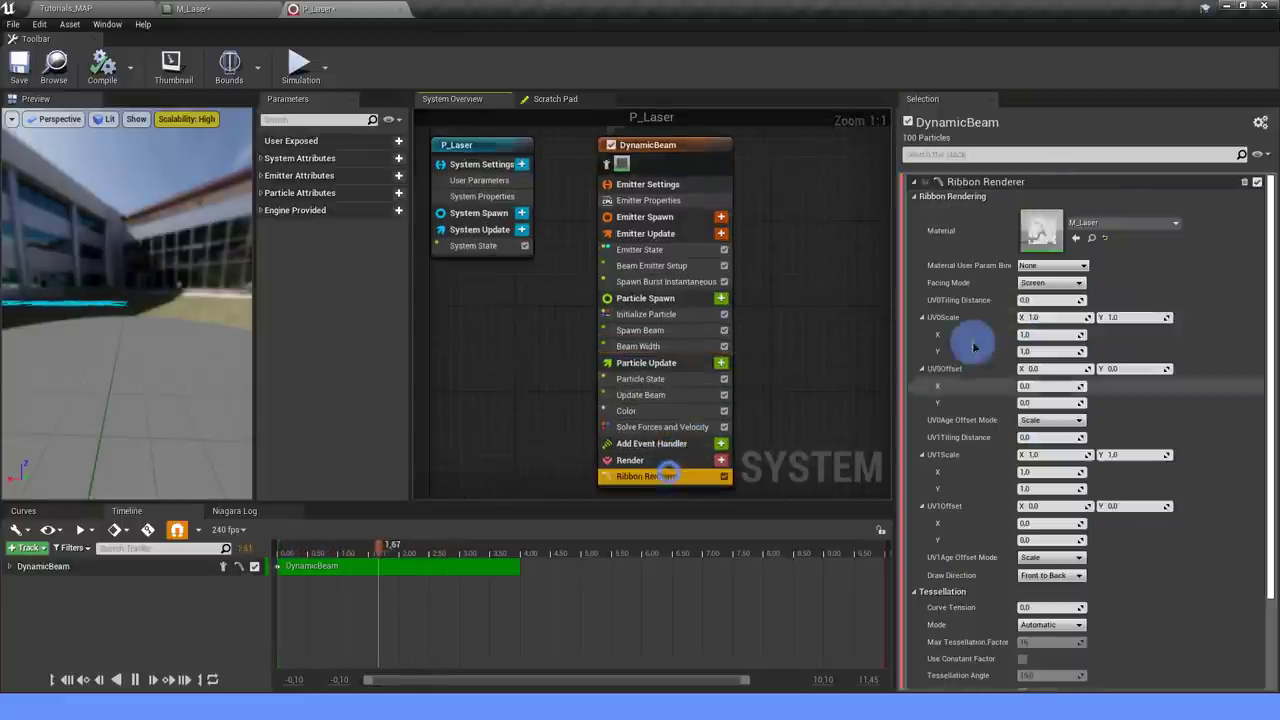
pyautogui.scroll(-3, 1020, 316)
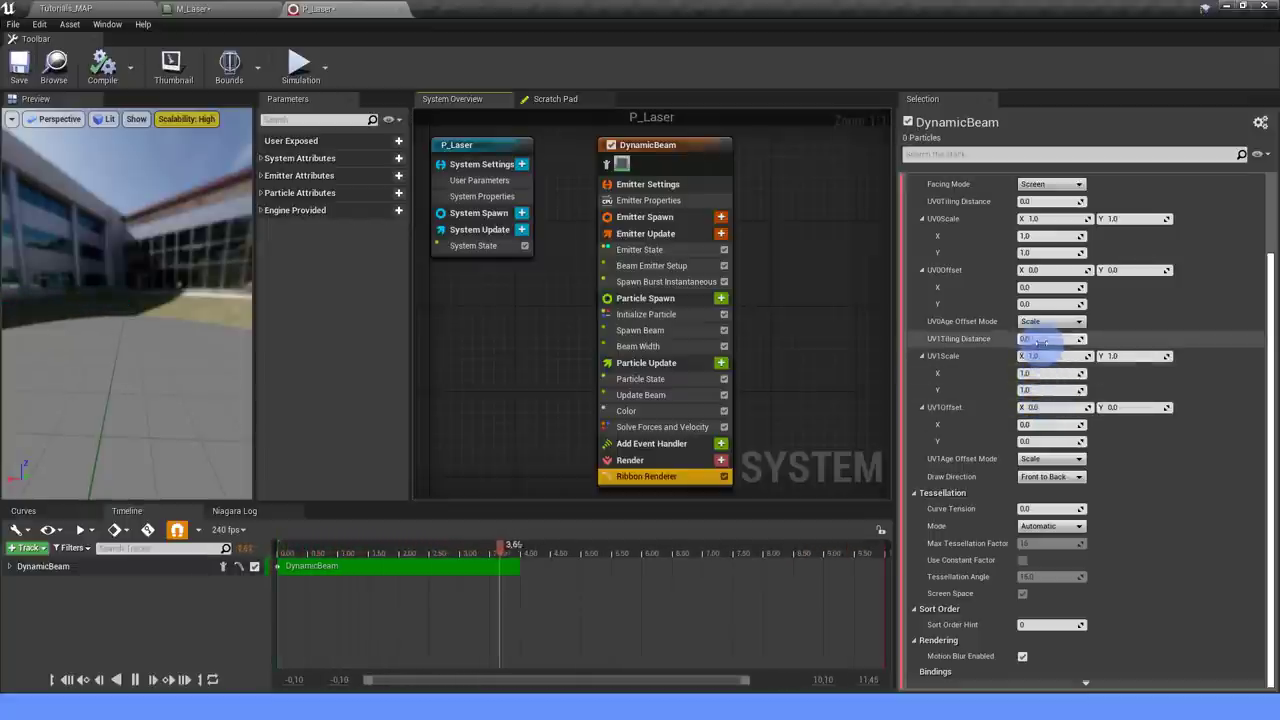
pyautogui.click(1046, 338)
pyautogui.write('100')
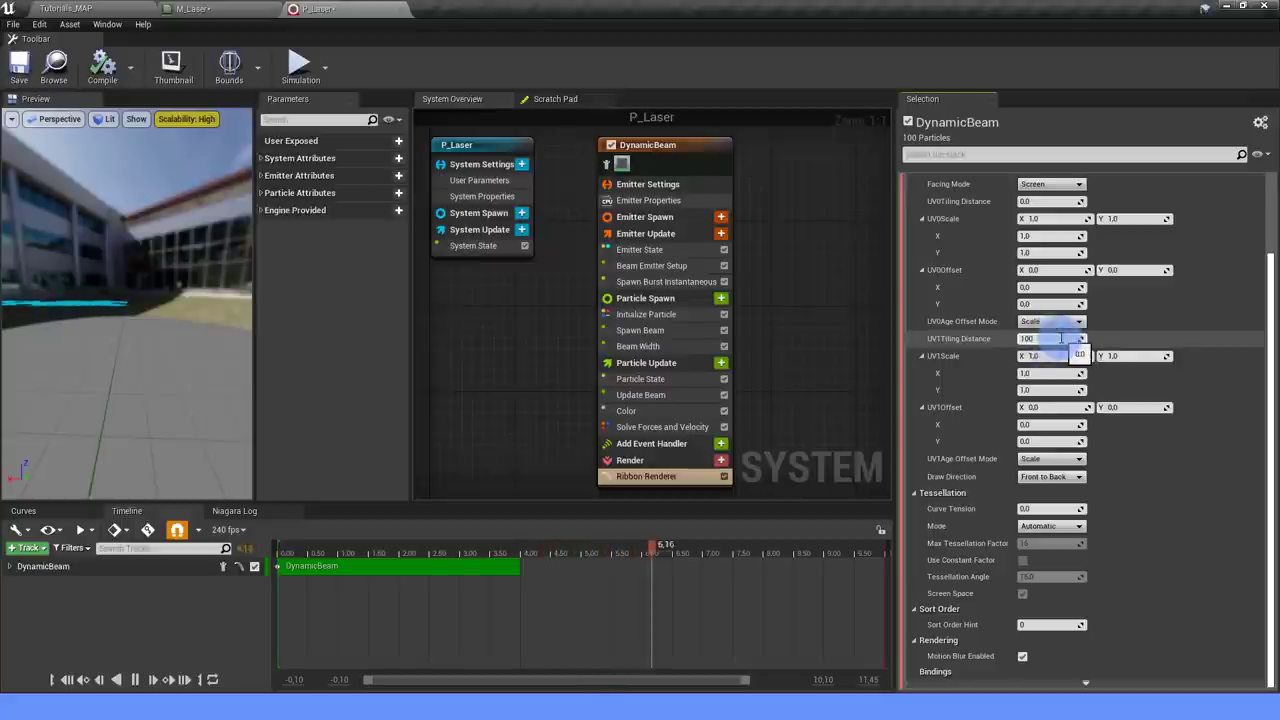
pyautogui.press('Return')
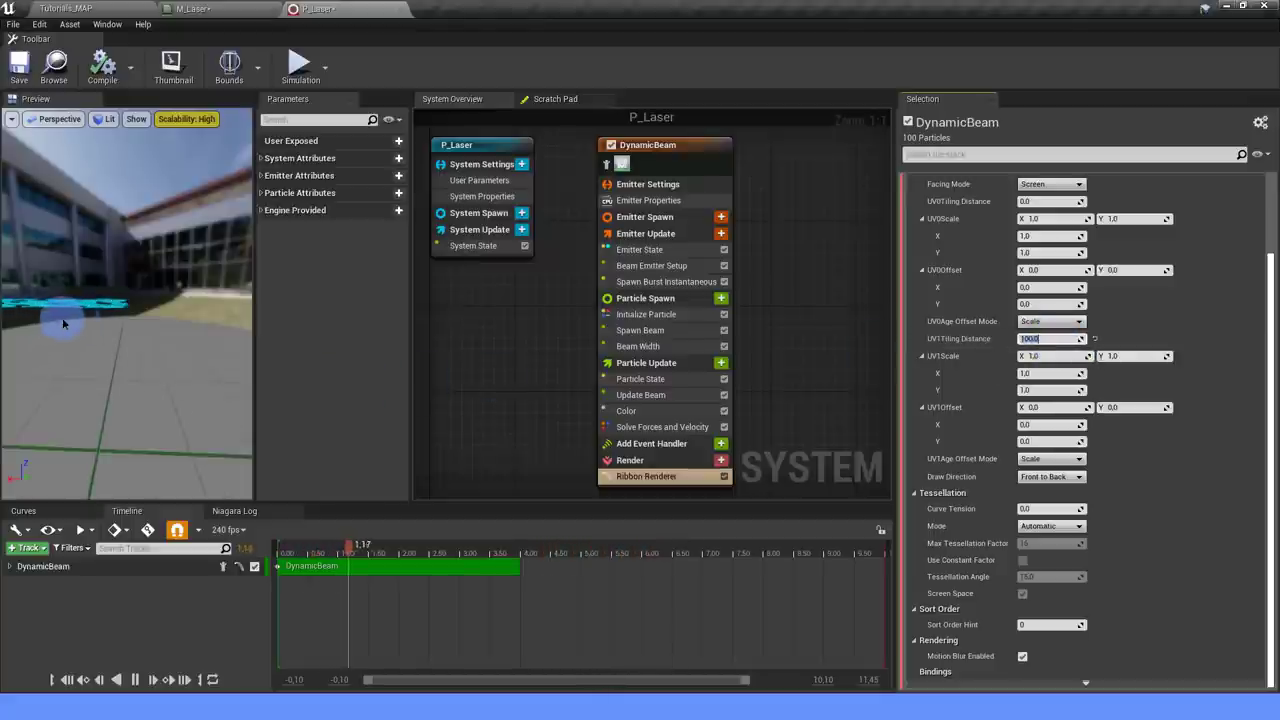
pyautogui.moveTo(62, 323)
pyautogui.mouseDown()
pyautogui.moveTo(270, 313)
pyautogui.moveTo(67, 322)
pyautogui.moveTo(122, 318)
pyautogui.mouseUp()
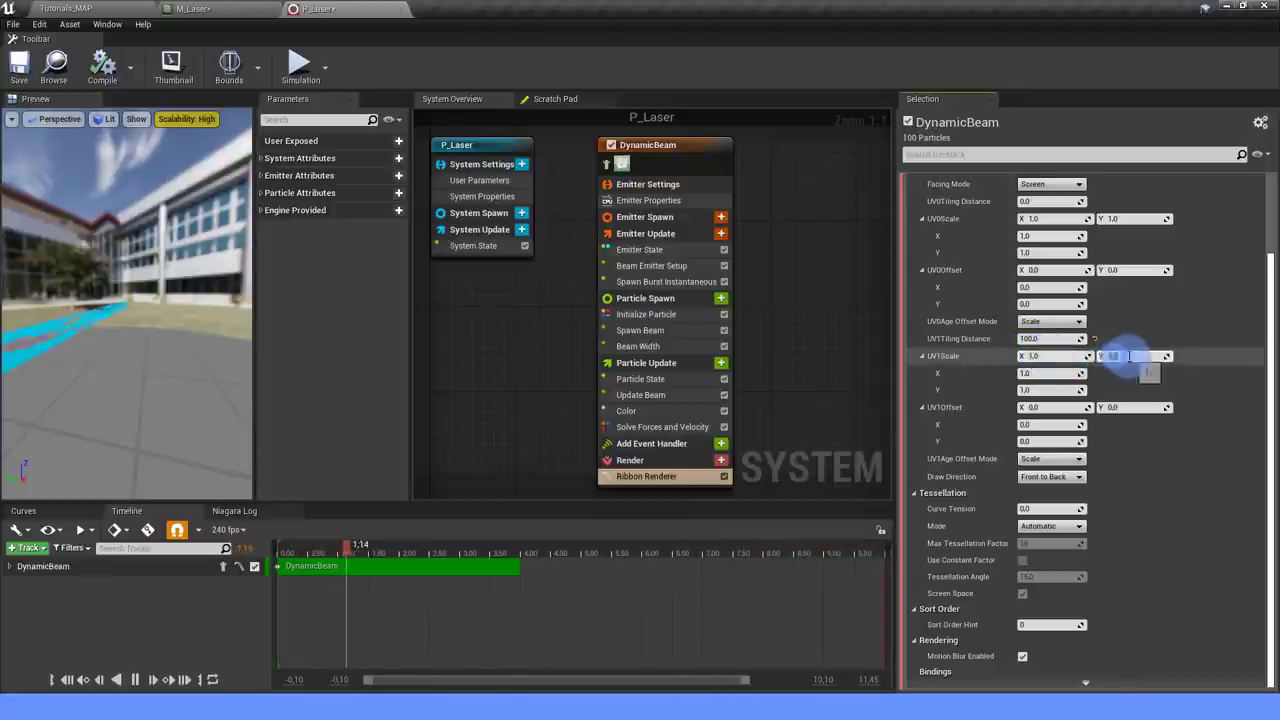
pyautogui.click(1040, 357)
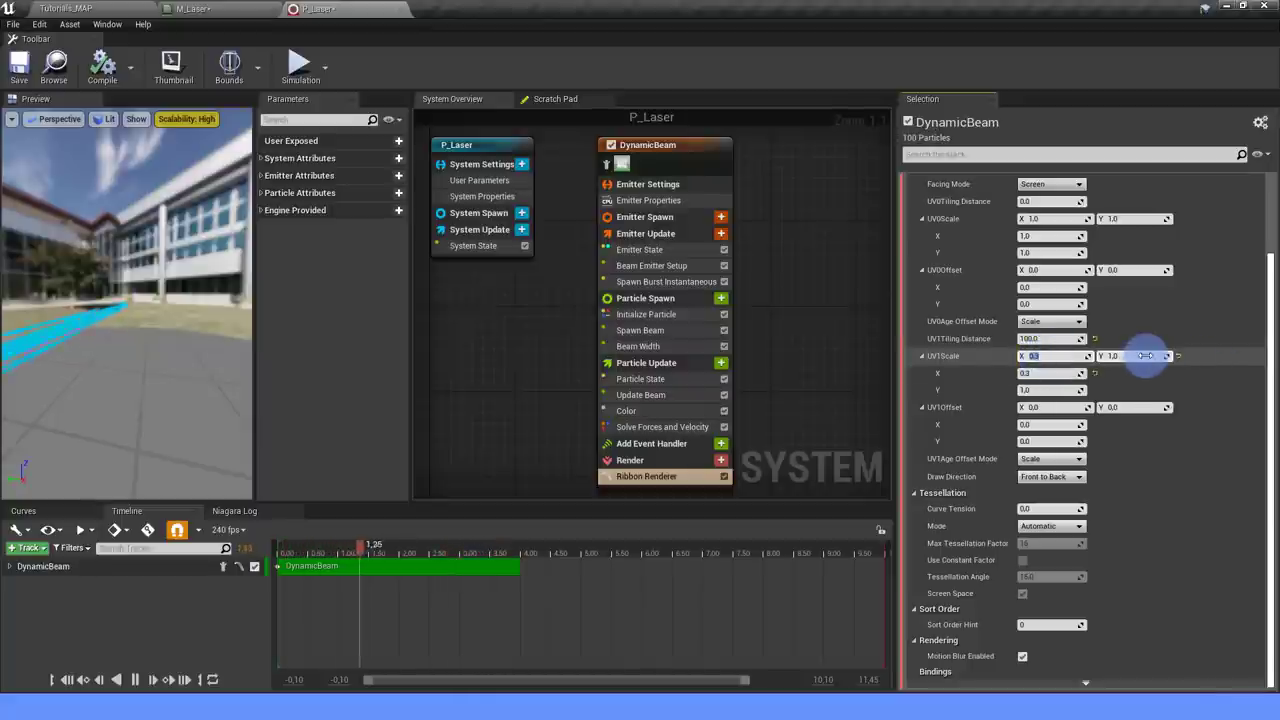
pyautogui.click(1134, 356)
pyautogui.write('2')
pyautogui.press('Return')
pyautogui.scroll(-1, 453, 363)
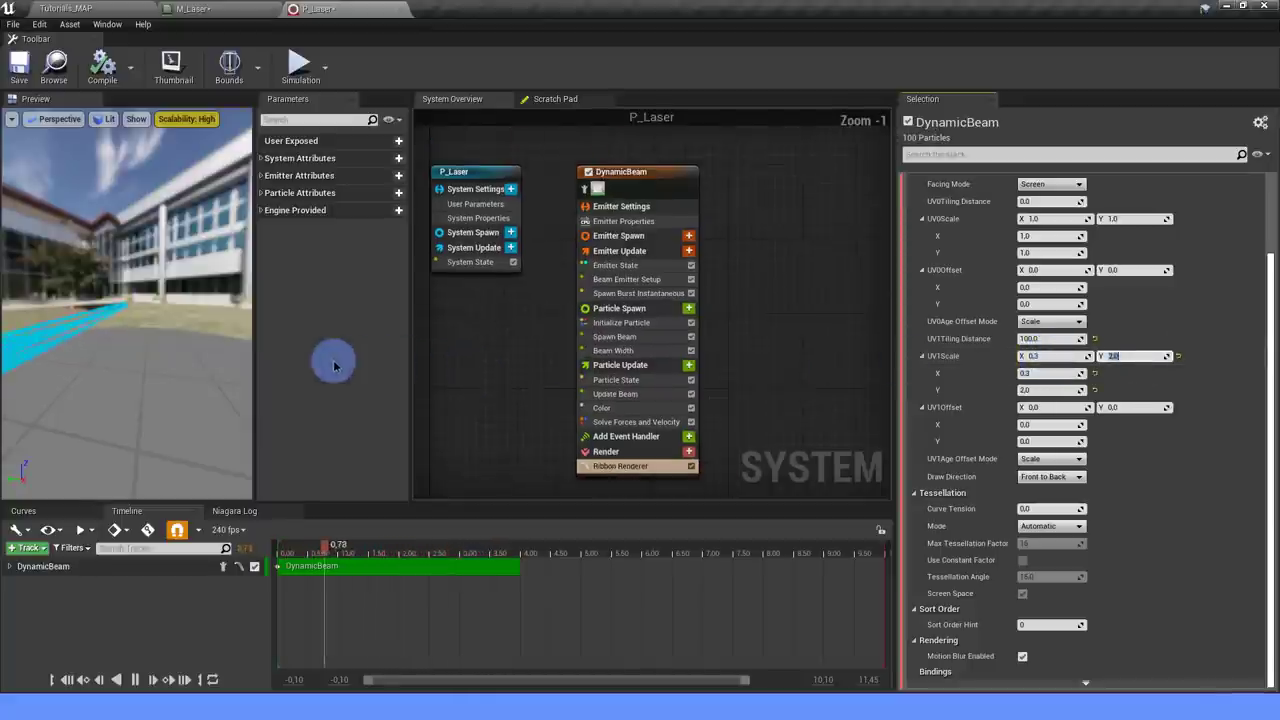
pyautogui.moveTo(137, 365)
pyautogui.mouseDown()
pyautogui.moveTo(149, 347)
pyautogui.moveTo(115, 345)
pyautogui.mouseUp()
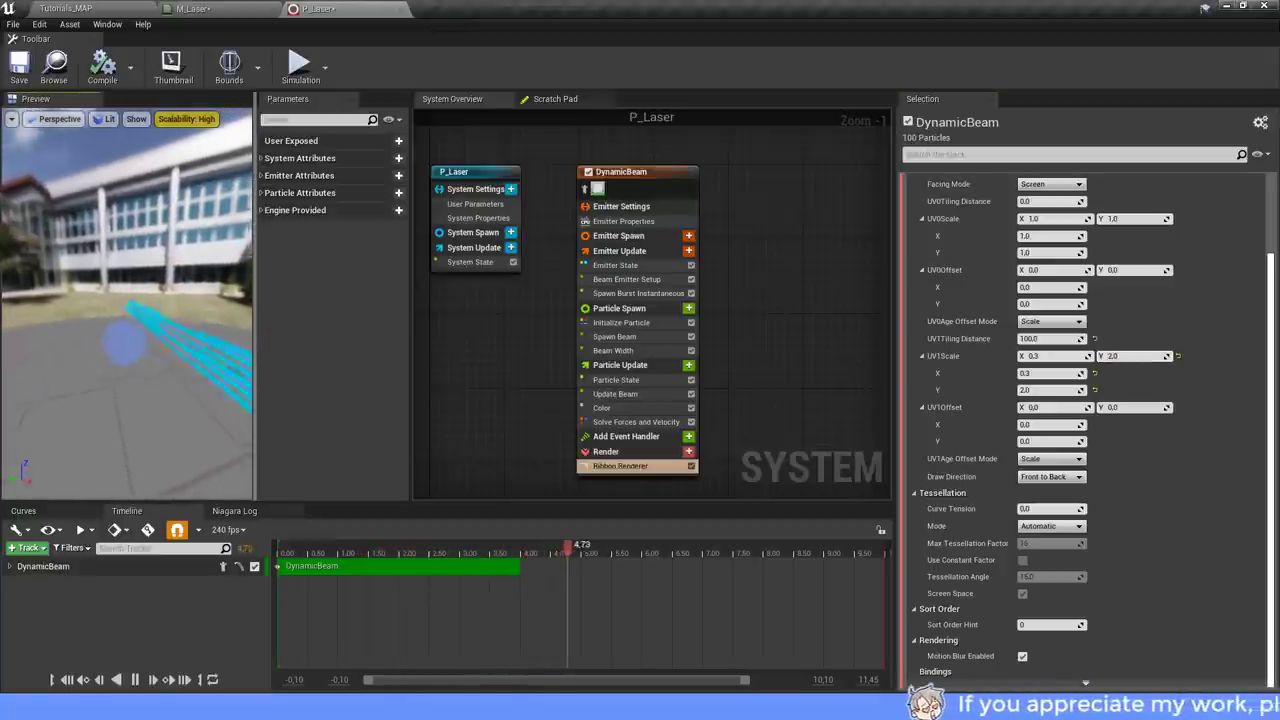
pyautogui.moveTo(115, 345)
pyautogui.mouseDown()
pyautogui.moveTo(421, 358)
pyautogui.moveTo(263, 357)
pyautogui.moveTo(213, 320)
pyautogui.mouseUp()
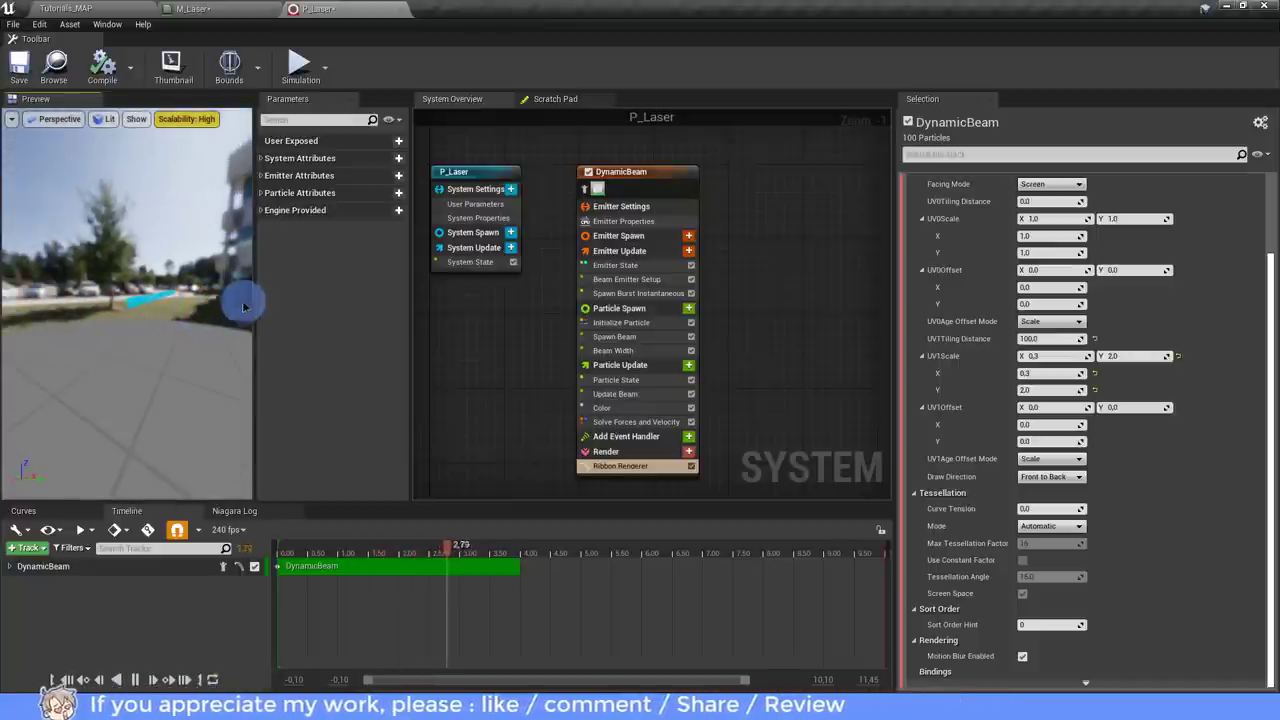
pyautogui.moveTo(213, 320); pyautogui.dragTo(790, 288)
# Change the Spawn Burst Instantaneous count from 100 to 2, then show the Beam Emitter Setup values.
pyautogui.moveTo(748, 362); pyautogui.dragTo(795, 355, button='right')
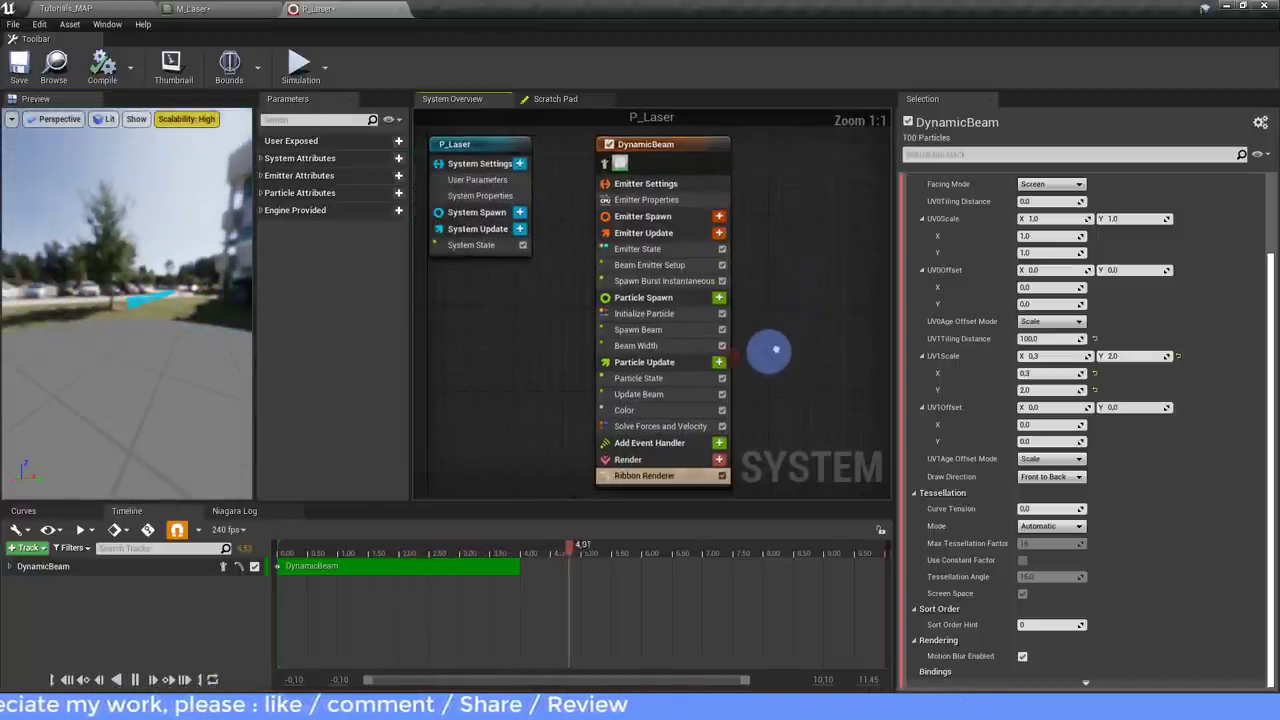
pyautogui.click(663, 412)
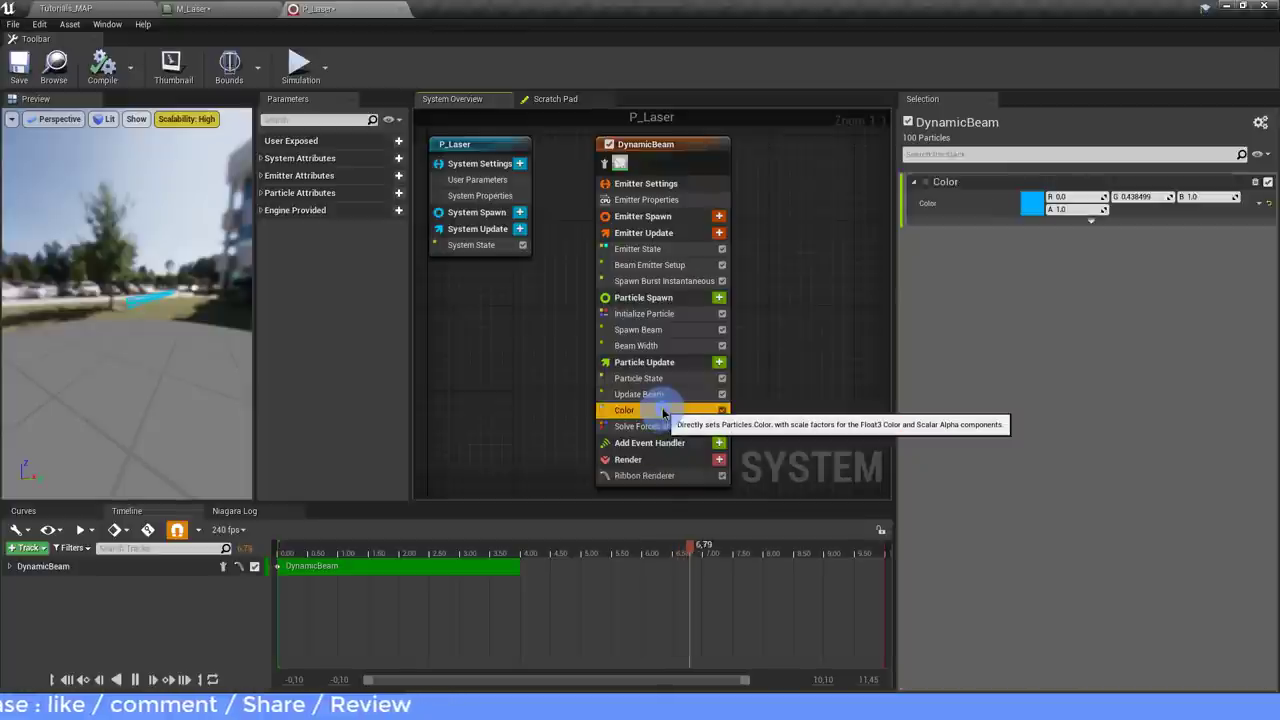
pyautogui.click(648, 250)
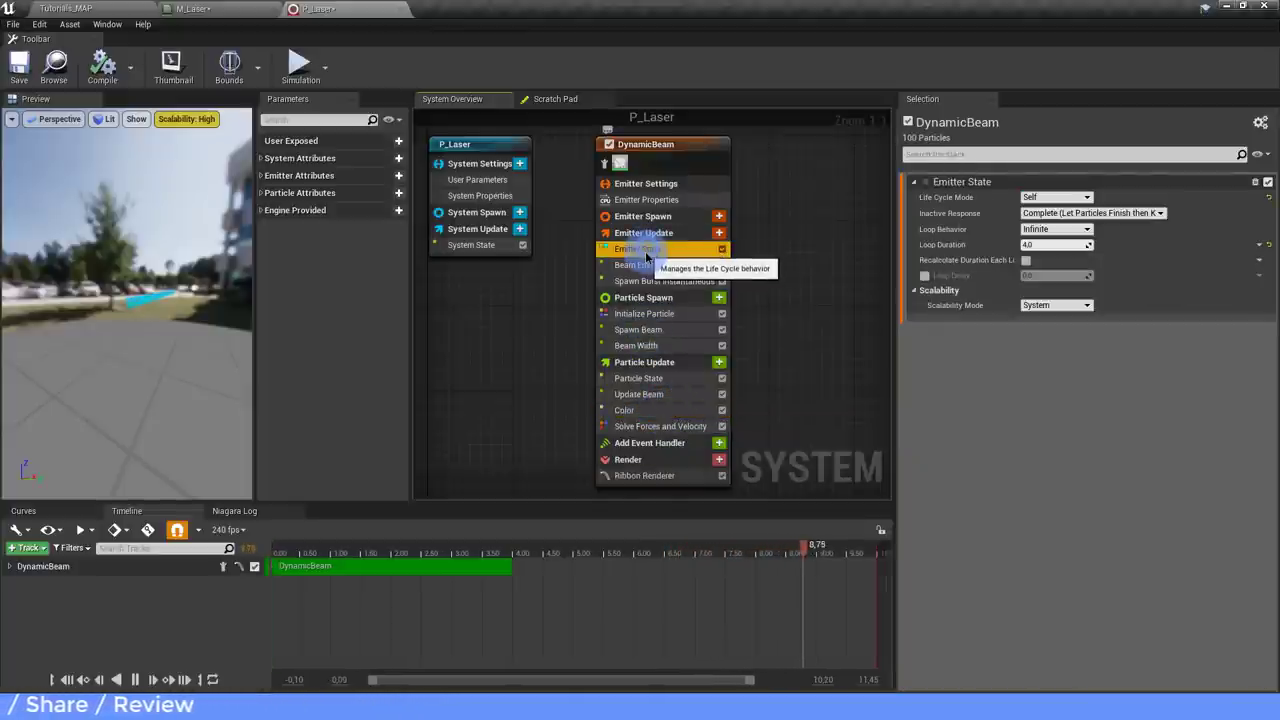
pyautogui.click(643, 282)
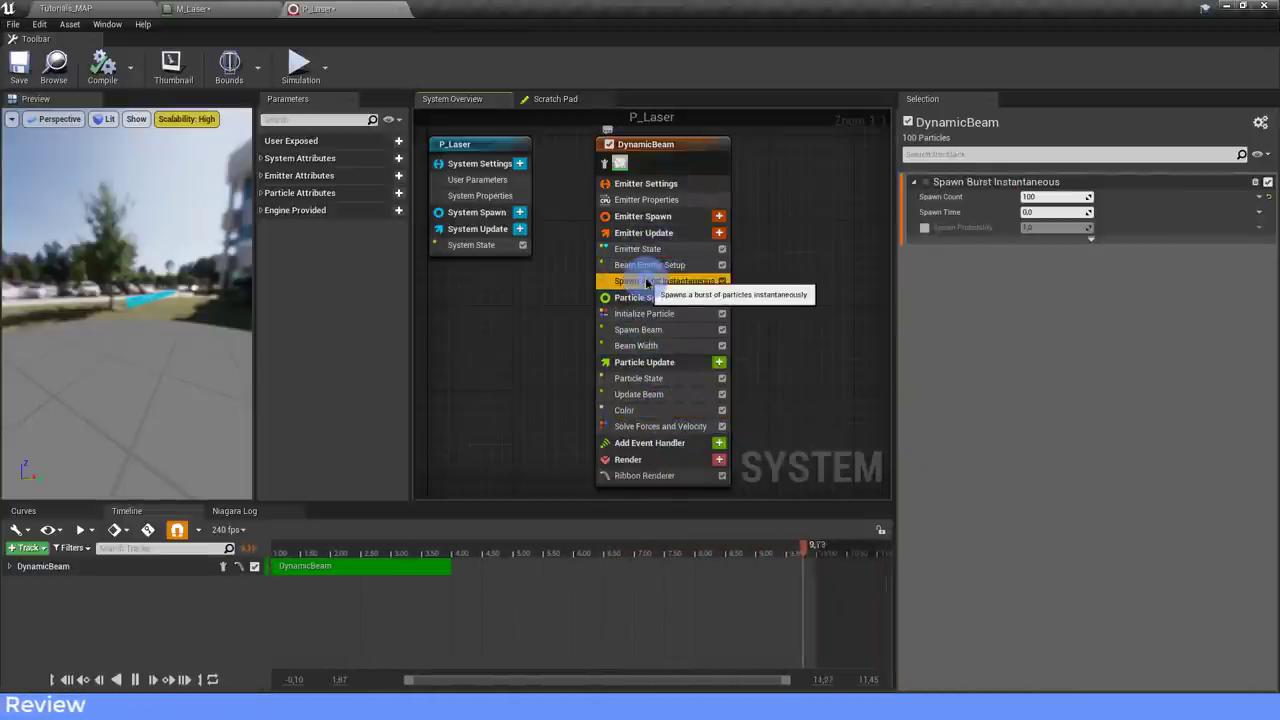
pyautogui.click(1021, 197)
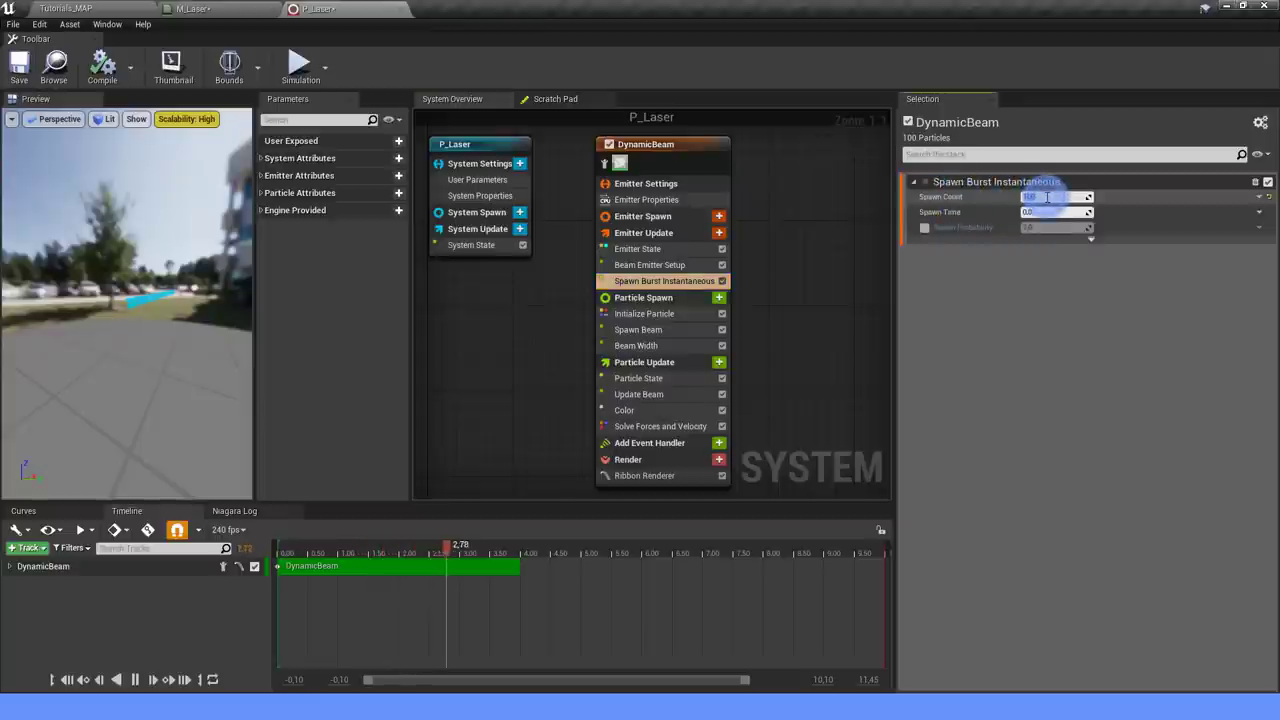
pyautogui.click(1046, 301)
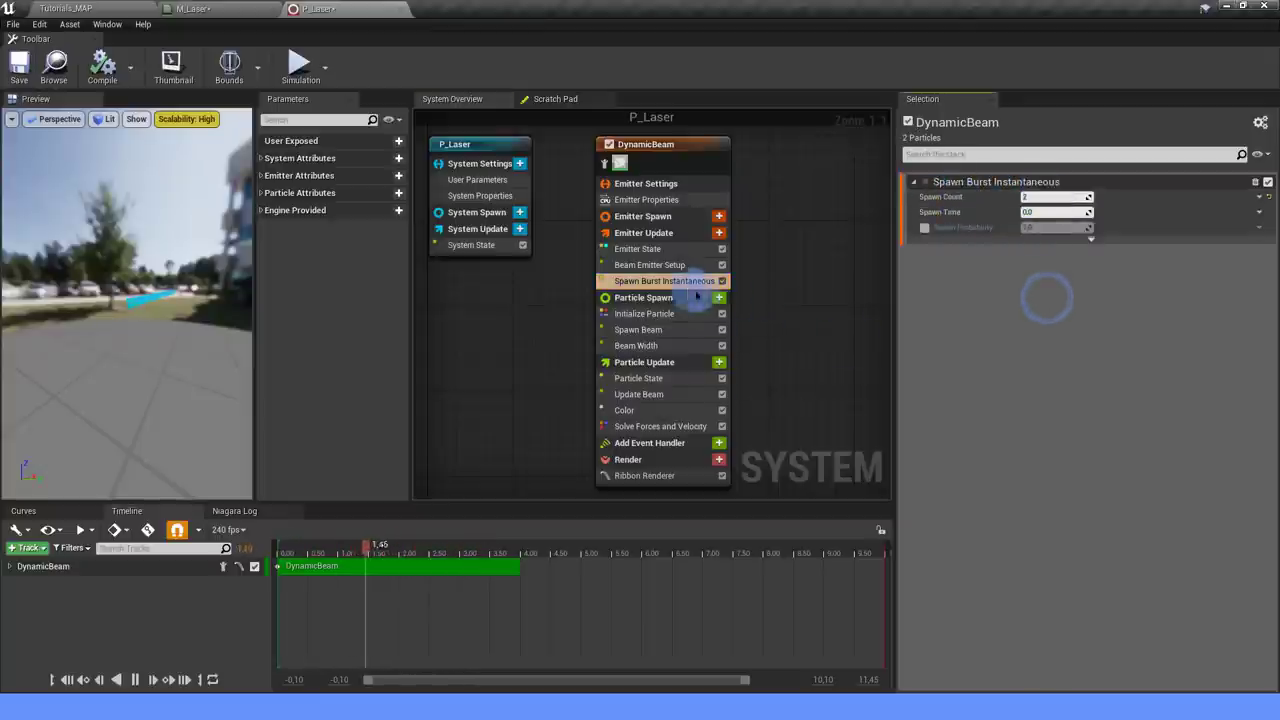
pyautogui.click(665, 265)
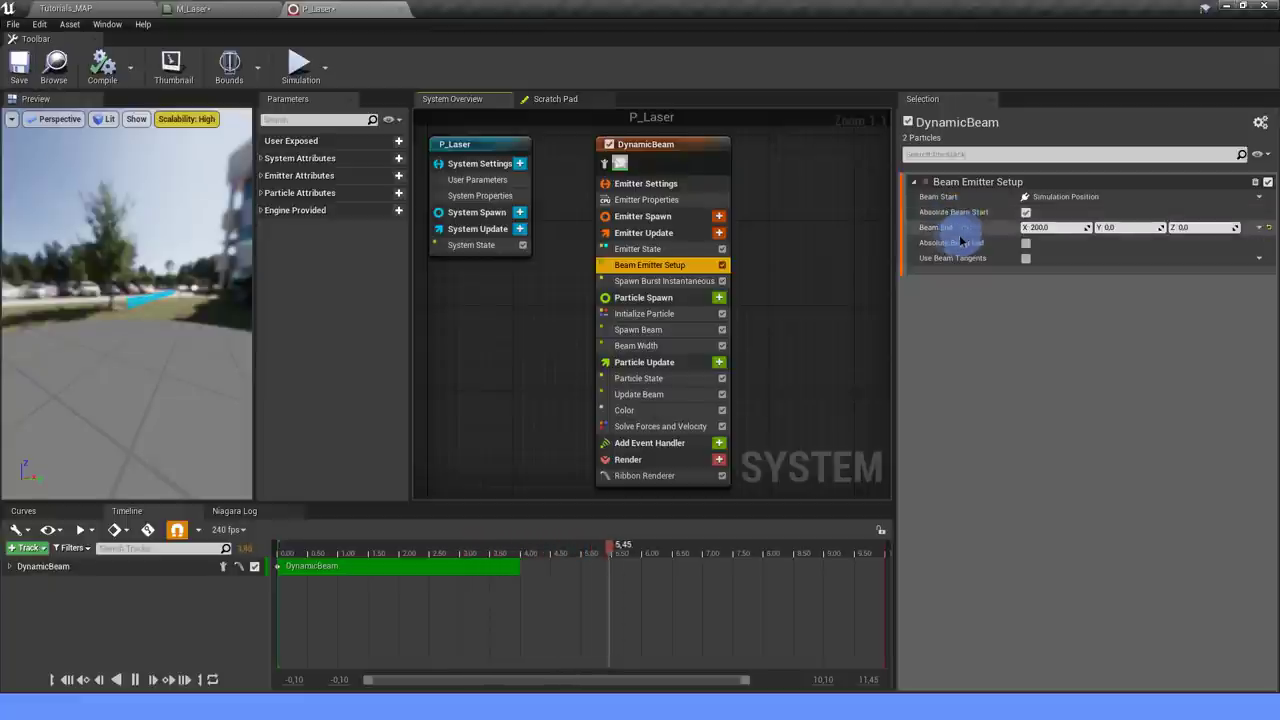
pyautogui.click(1103, 229)
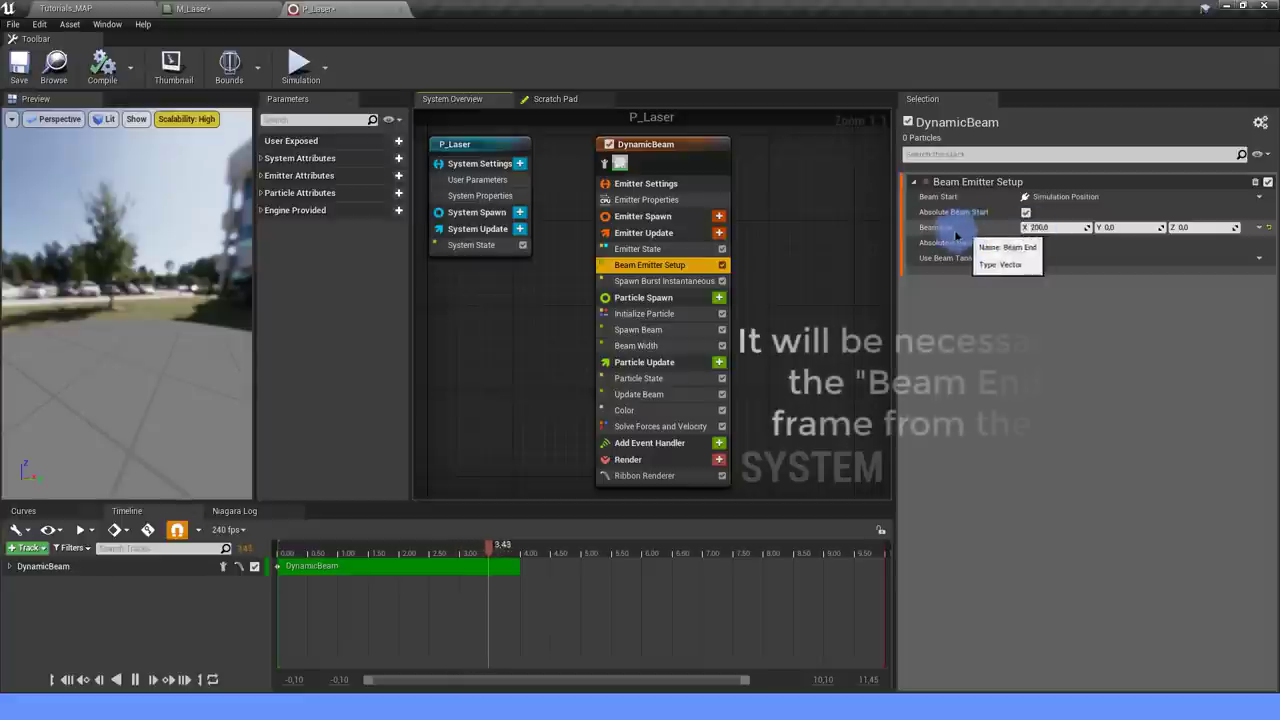
# Create a user vector parameter BeamEnd, bind it to Beam End, and enable Absolute Beam End.
pyautogui.click(398, 141)
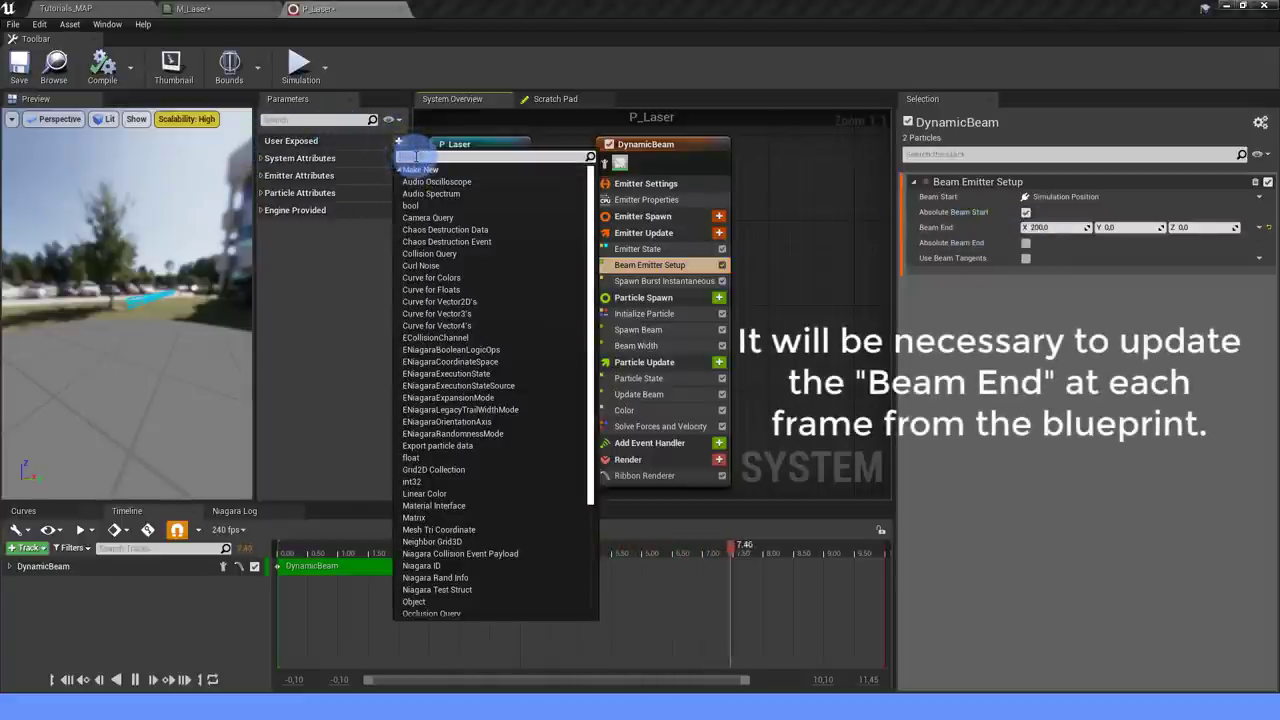
pyautogui.write('vector')
pyautogui.click(440, 225)
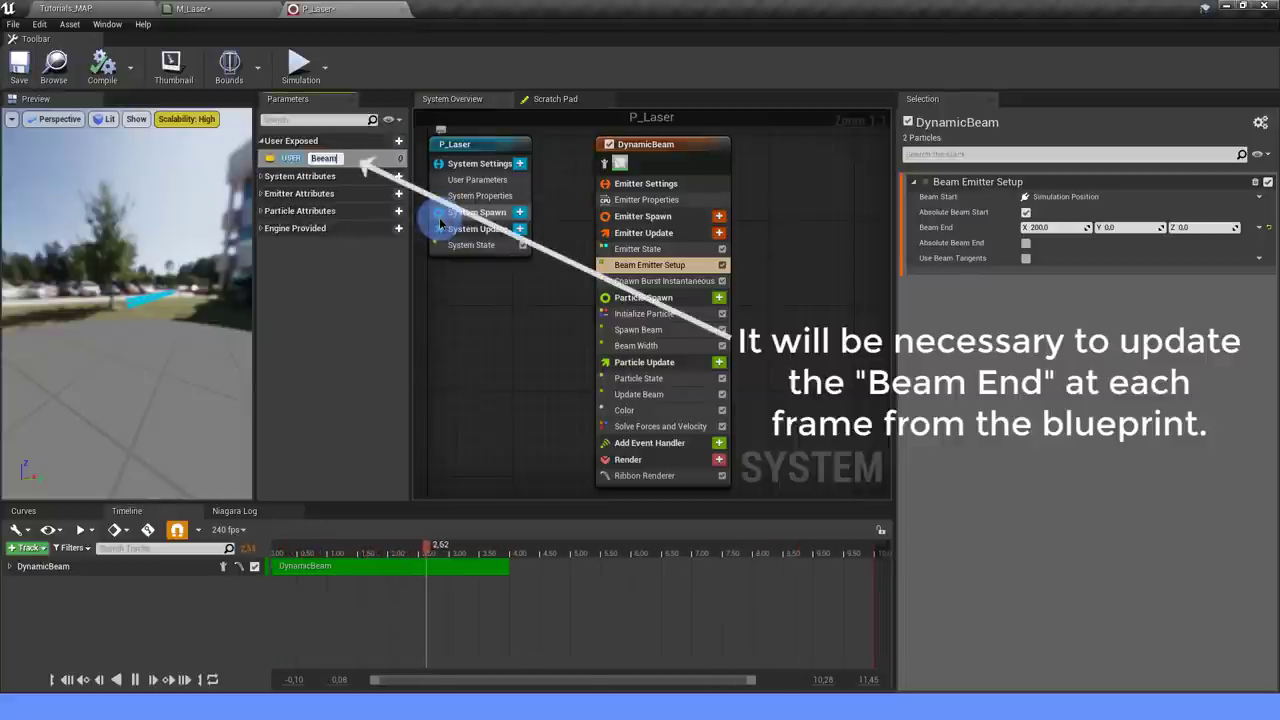
pyautogui.write('amEnd')
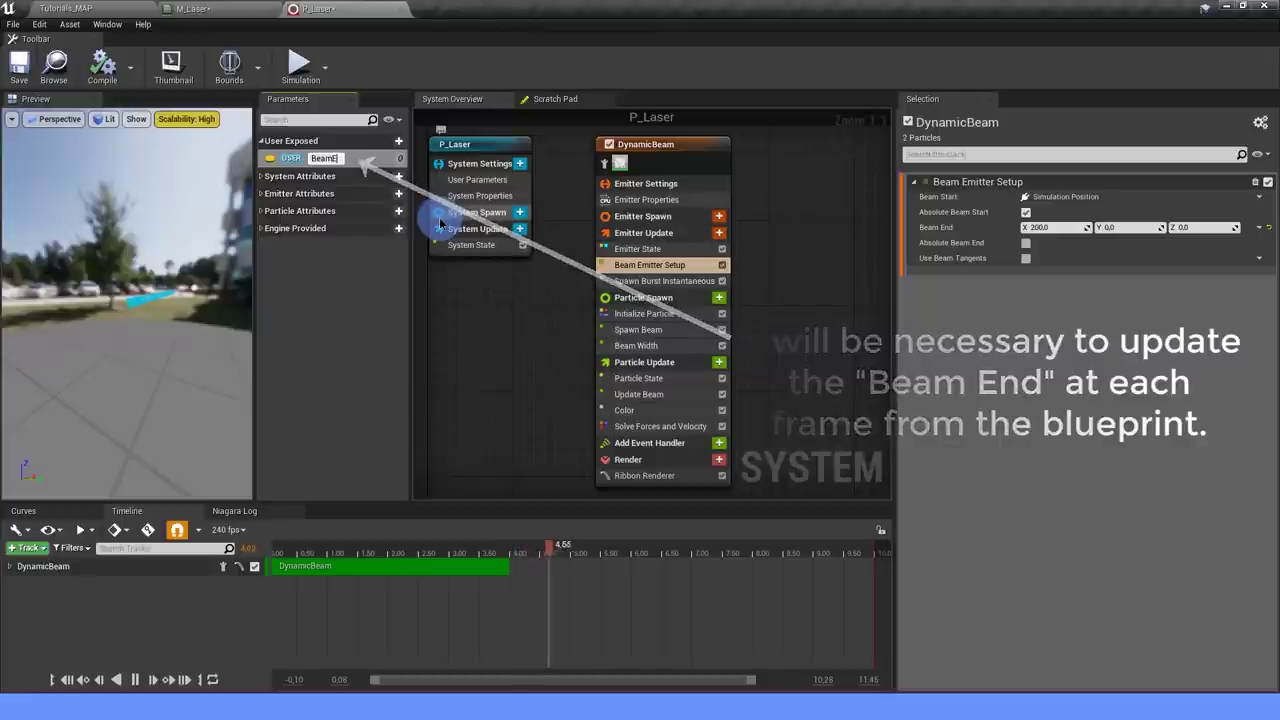
pyautogui.press('Return')
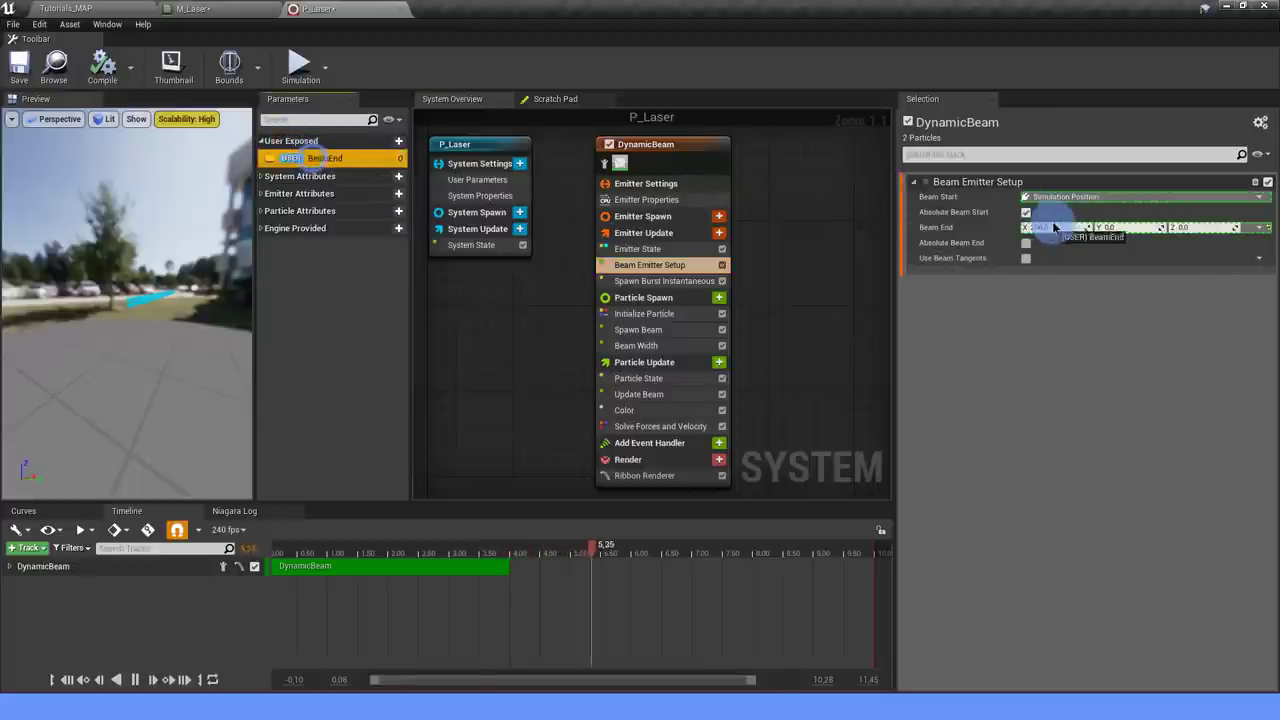
pyautogui.moveTo(313, 160); pyautogui.dragTo(1060, 227)
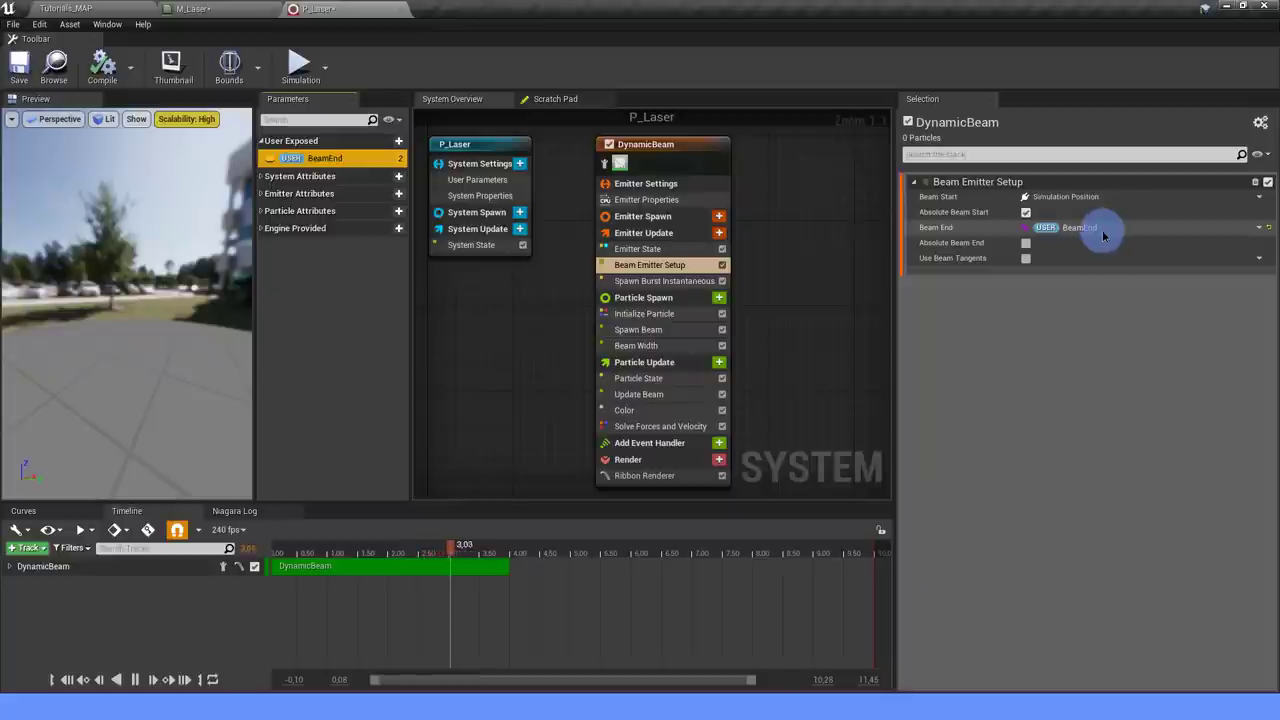
pyautogui.click(1026, 243)
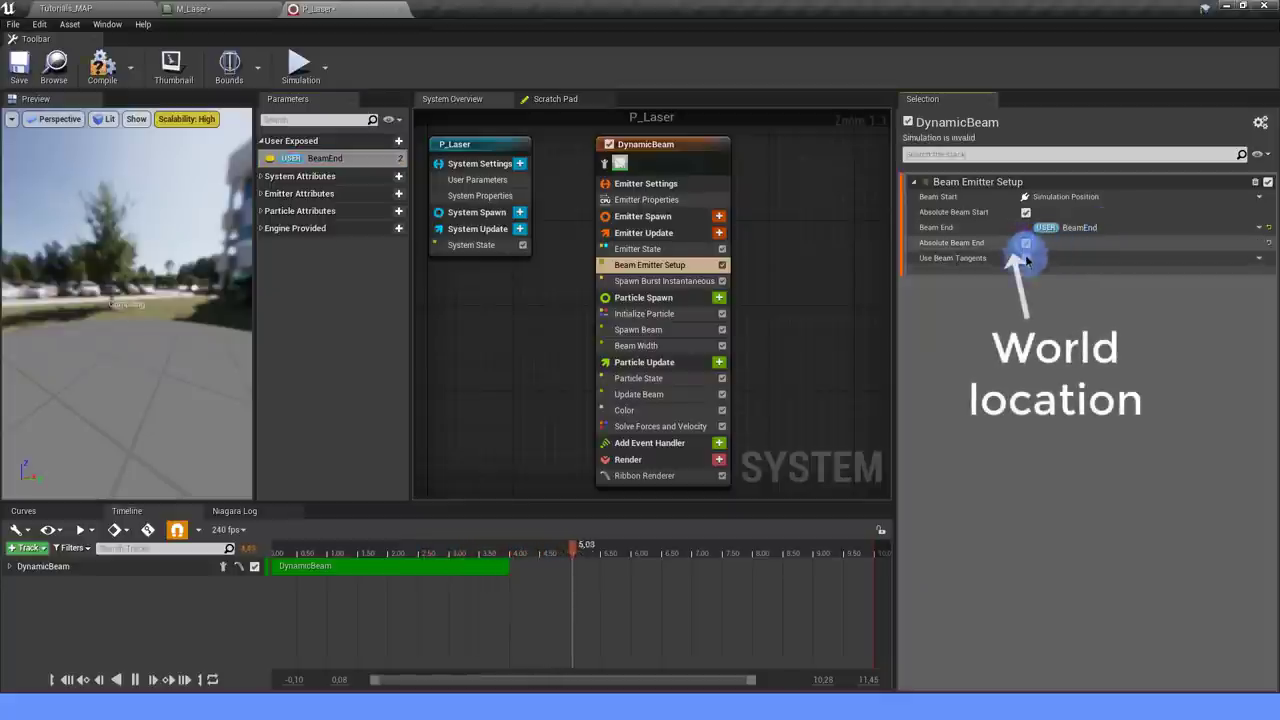
# Set the DynamicBeam Emitter State's Loop Behavior to Once.
pyautogui.click(660, 281)
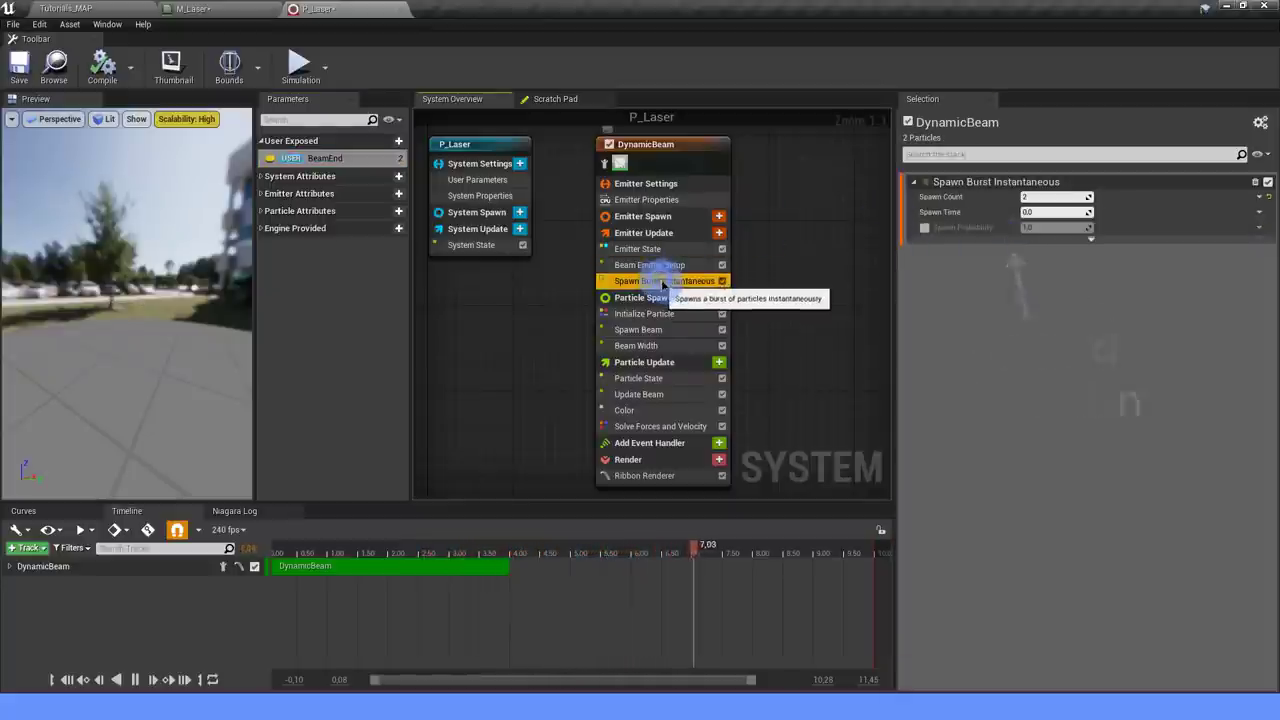
pyautogui.click(655, 249)
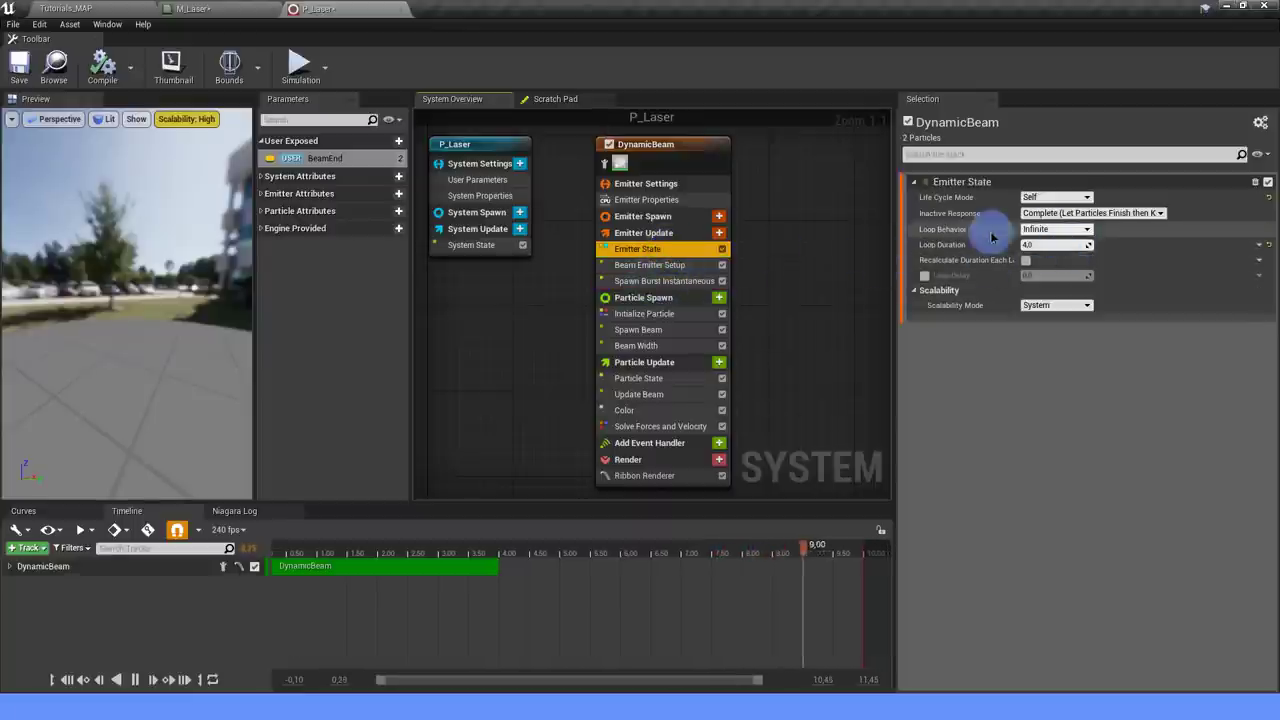
pyautogui.click(1064, 230)
pyautogui.click(1040, 246)
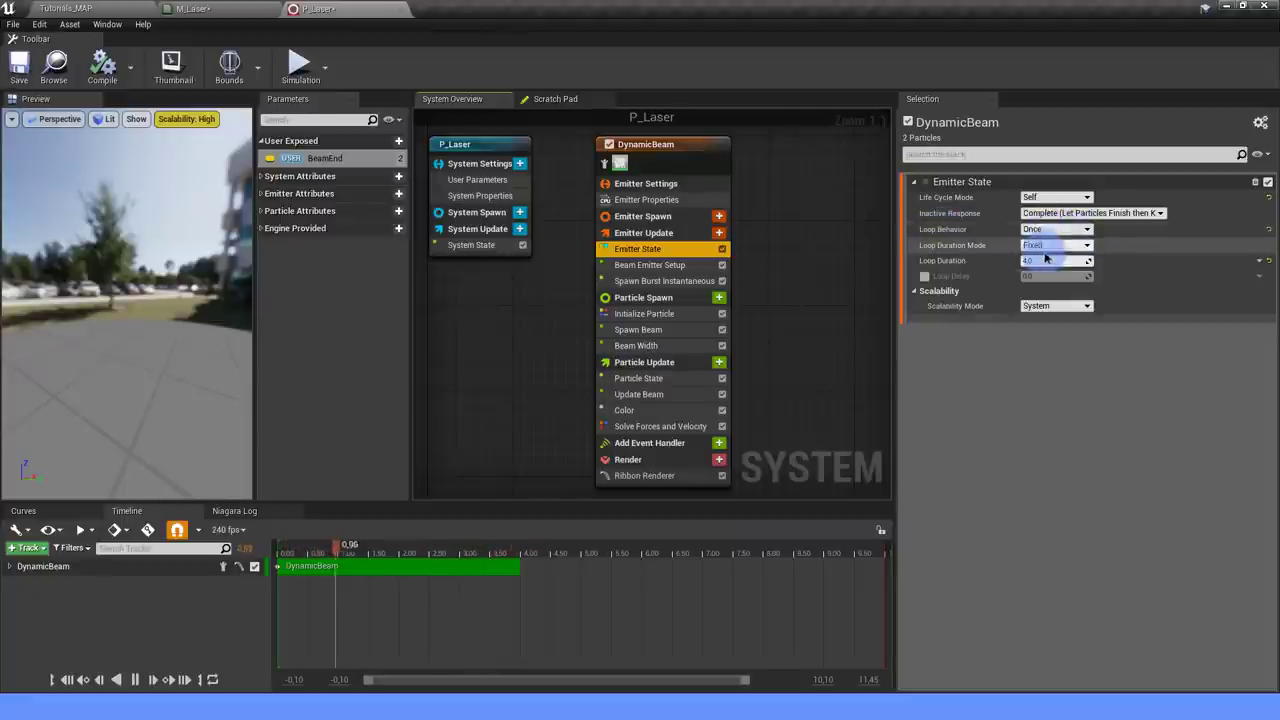
# Untick Lifetime in Initialize Particle and Kill Particles When Lifetime in Particle State.
pyautogui.moveTo(504, 328); pyautogui.dragTo(520, 294, button='right')
pyautogui.click(500, 235)
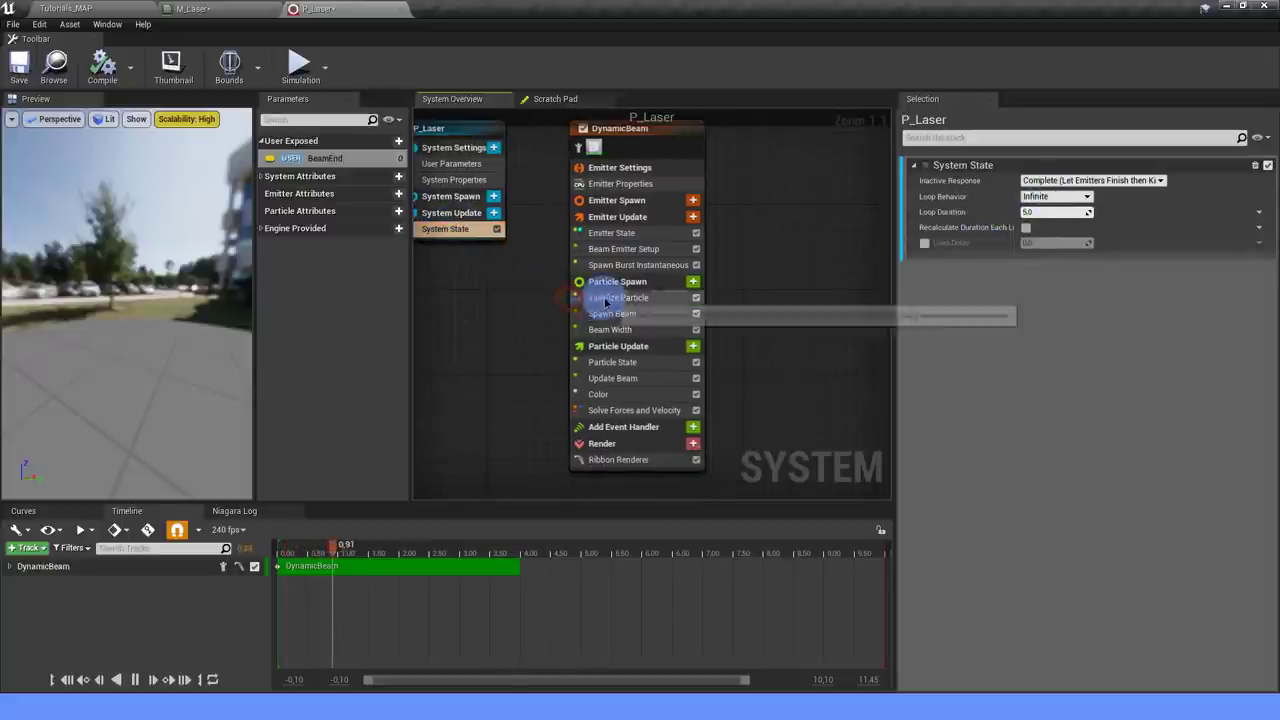
pyautogui.click(618, 297)
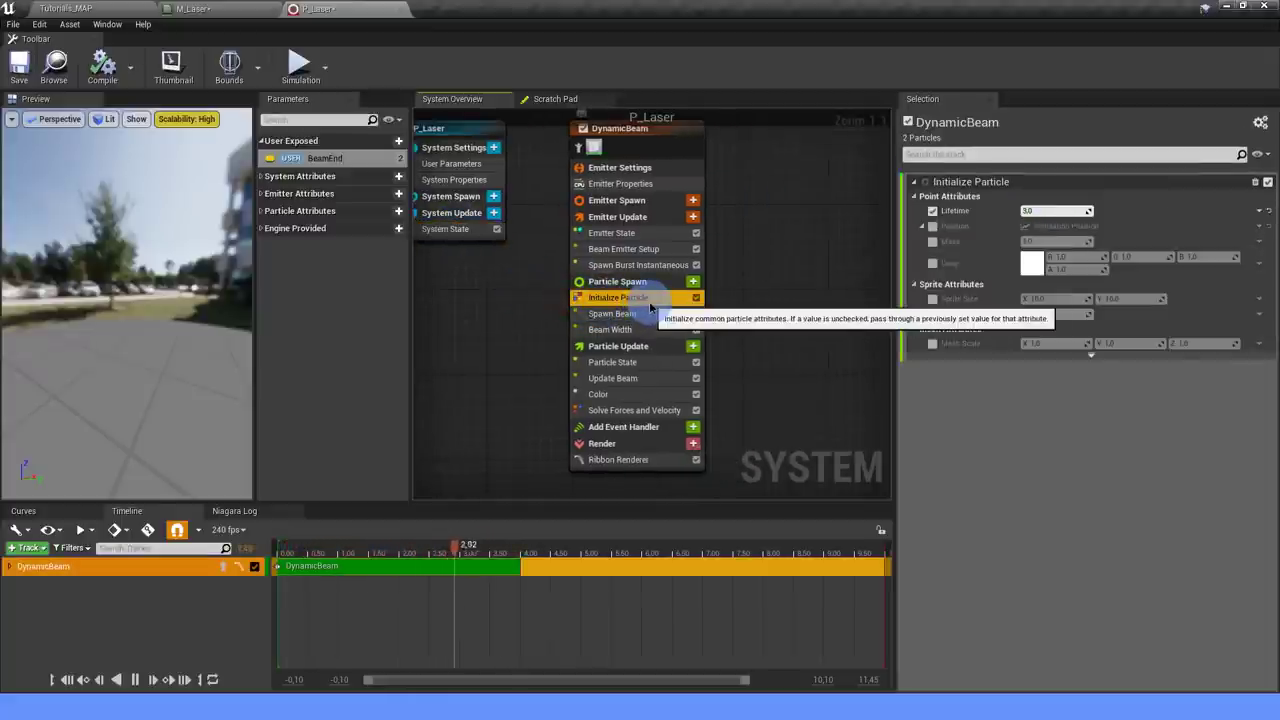
pyautogui.click(932, 210)
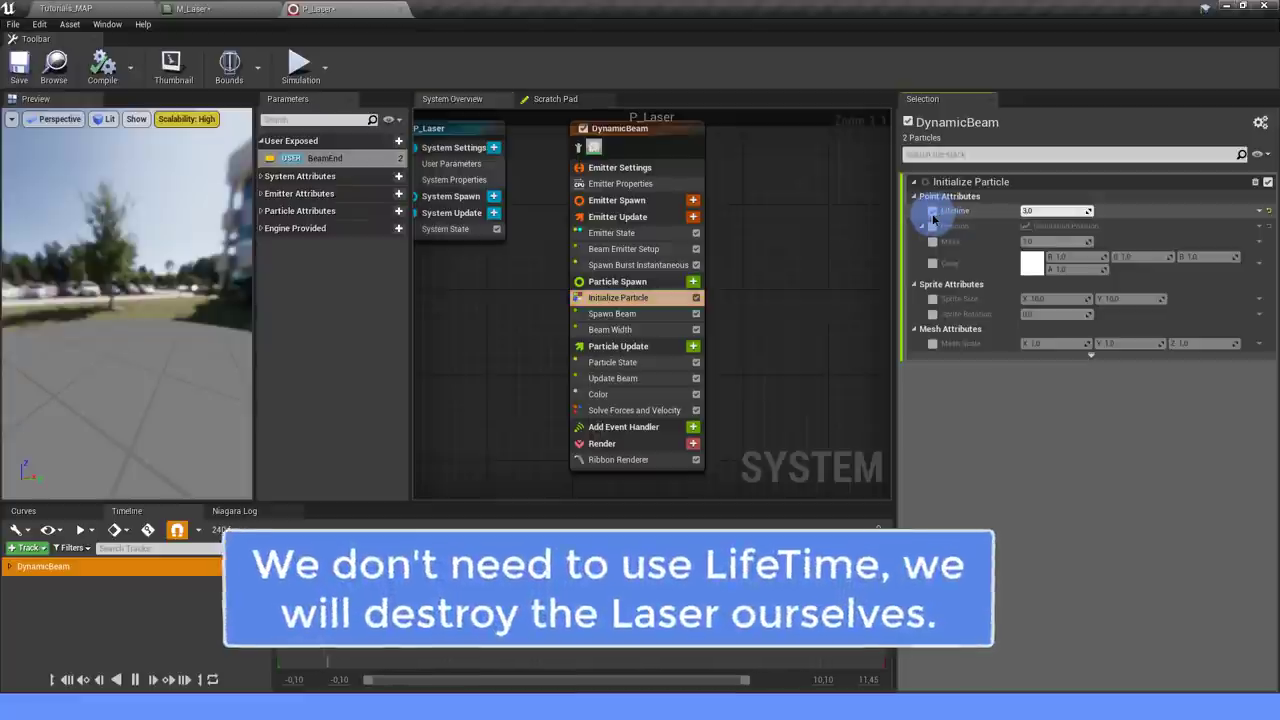
pyautogui.click(615, 362)
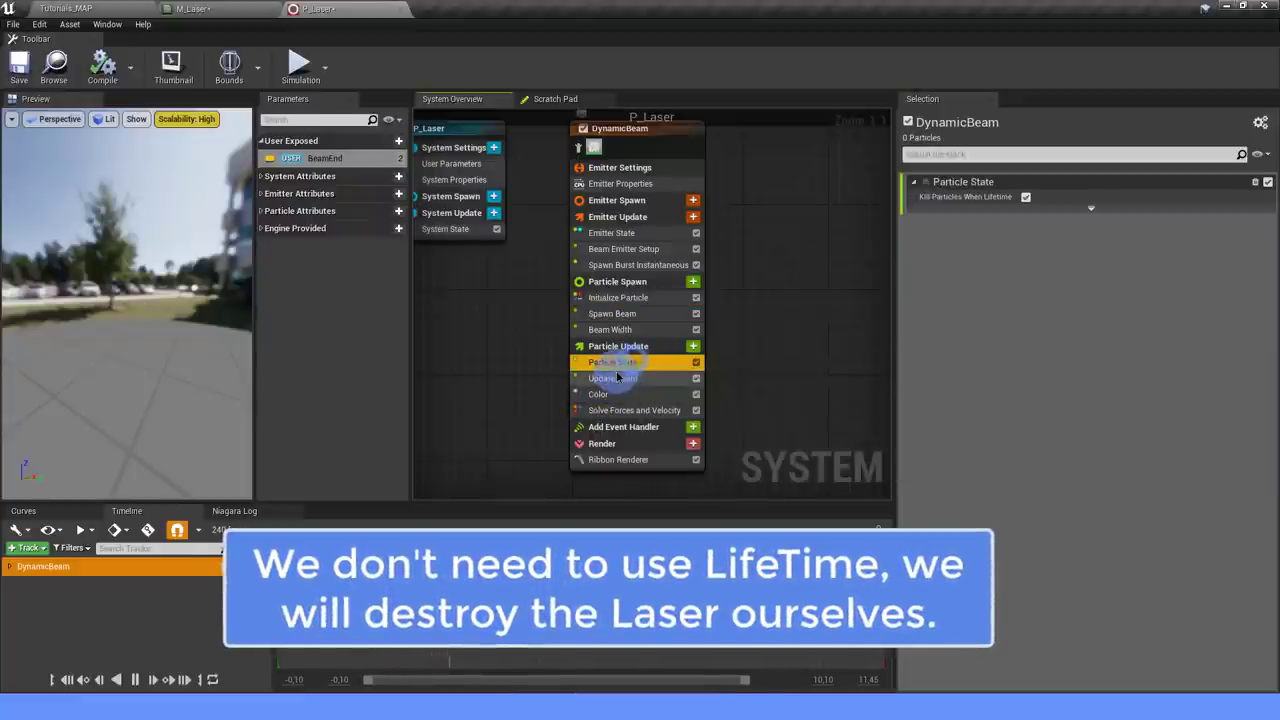
pyautogui.click(1025, 198)
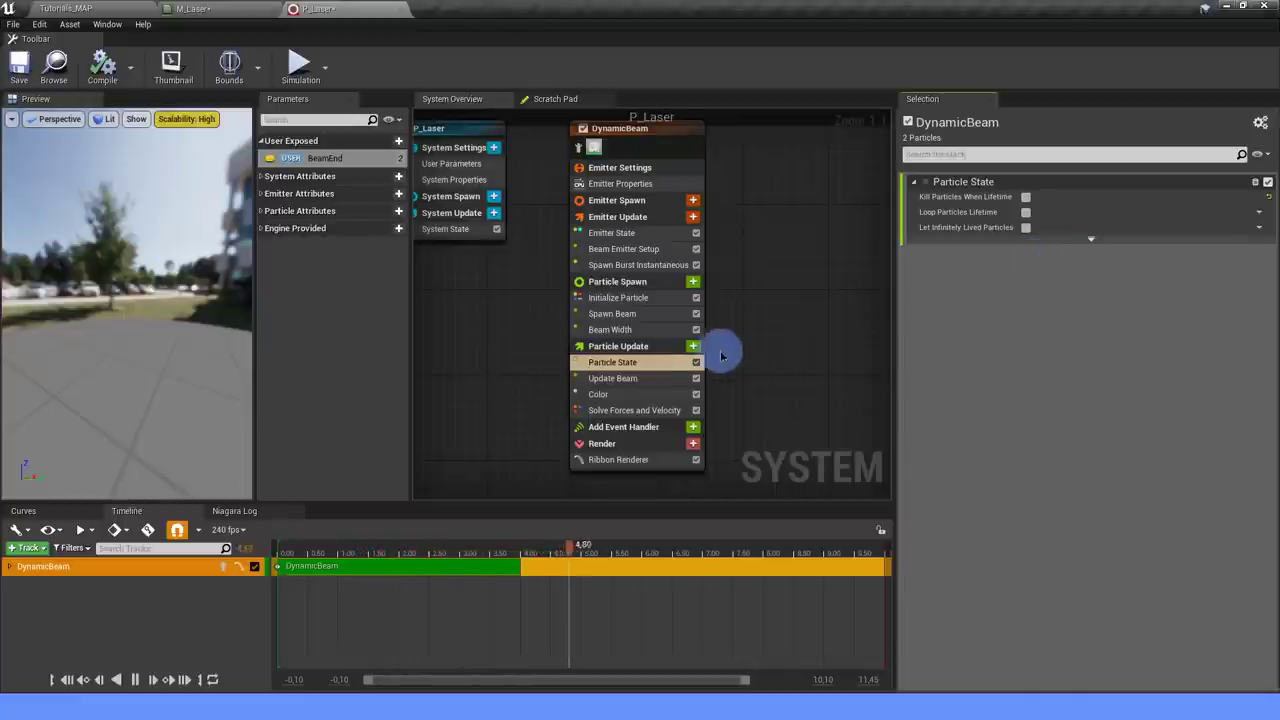
# Delete the Solve Forces and Velocity module and show the Color module's Scale Alpha curve settings.
pyautogui.click(624, 414)
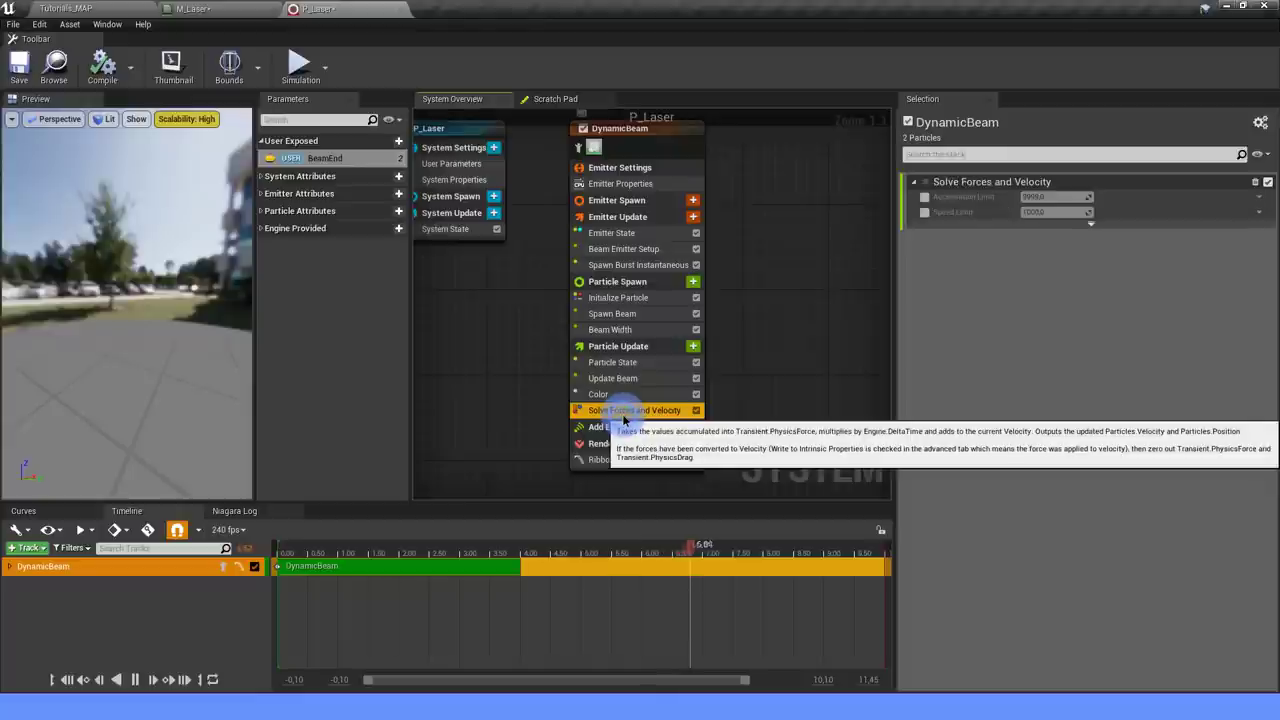
pyautogui.press('Delete')
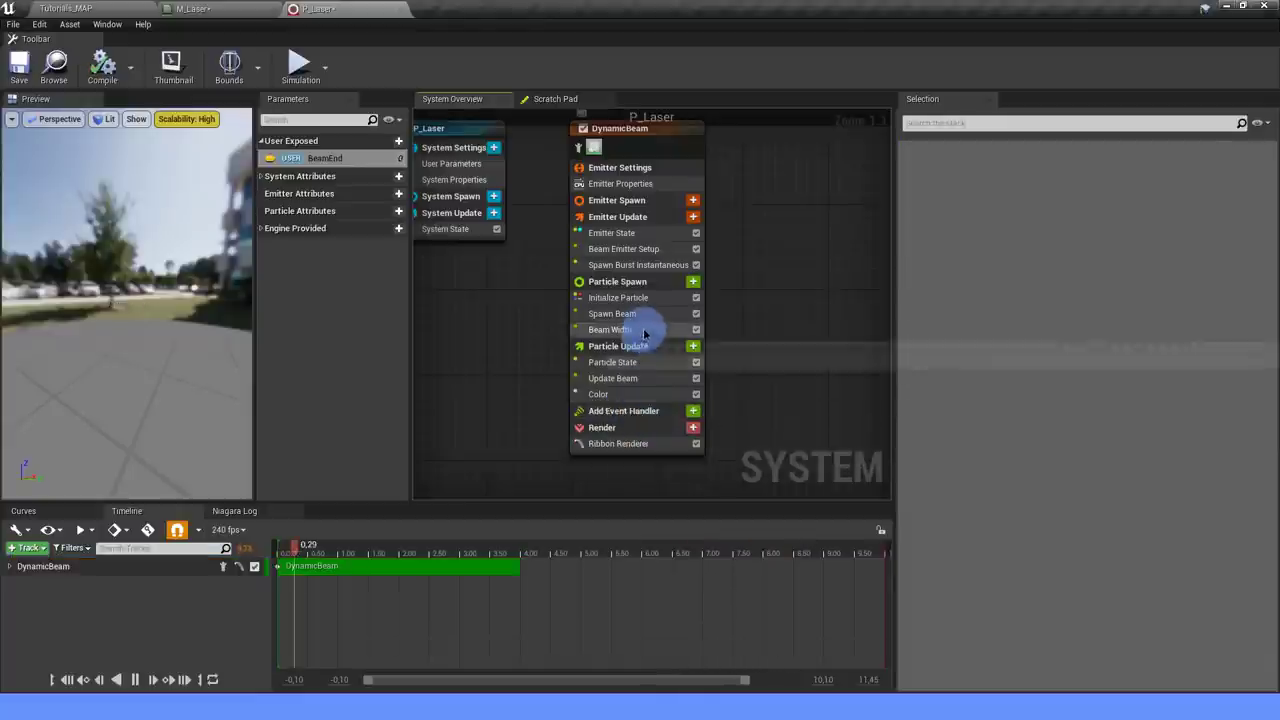
pyautogui.click(641, 328)
pyautogui.click(600, 394)
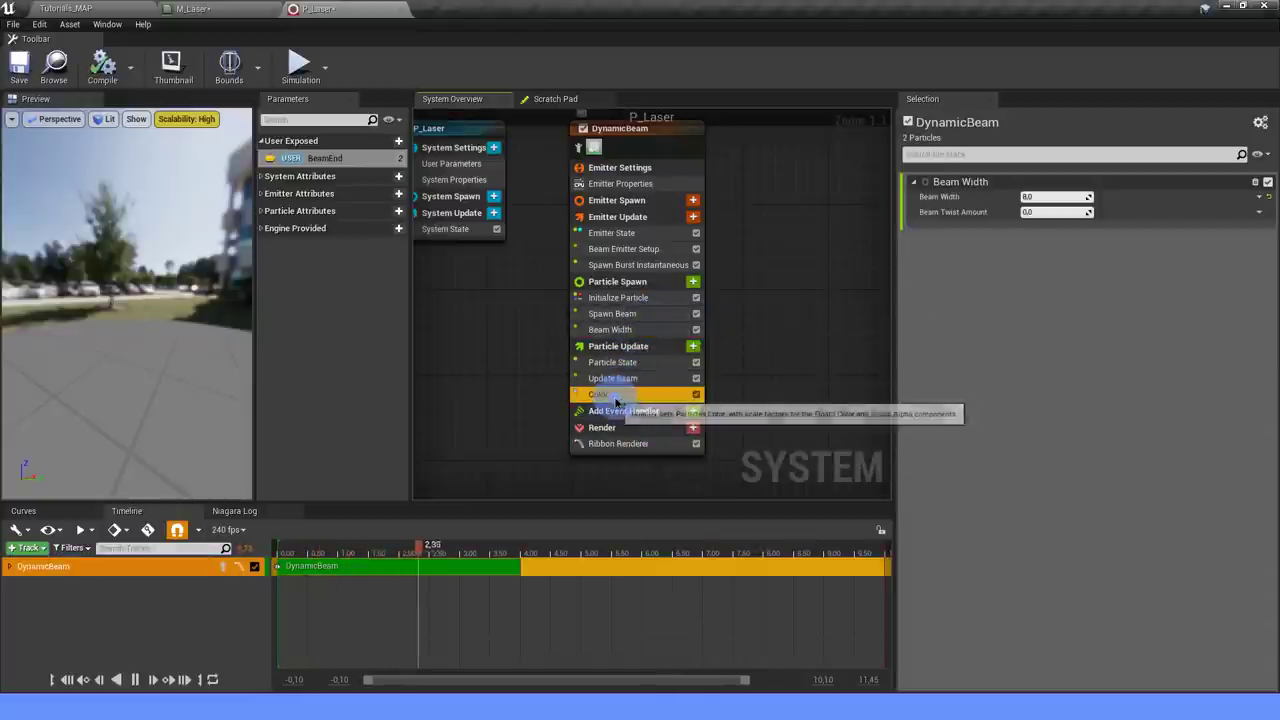
pyautogui.click(1091, 219)
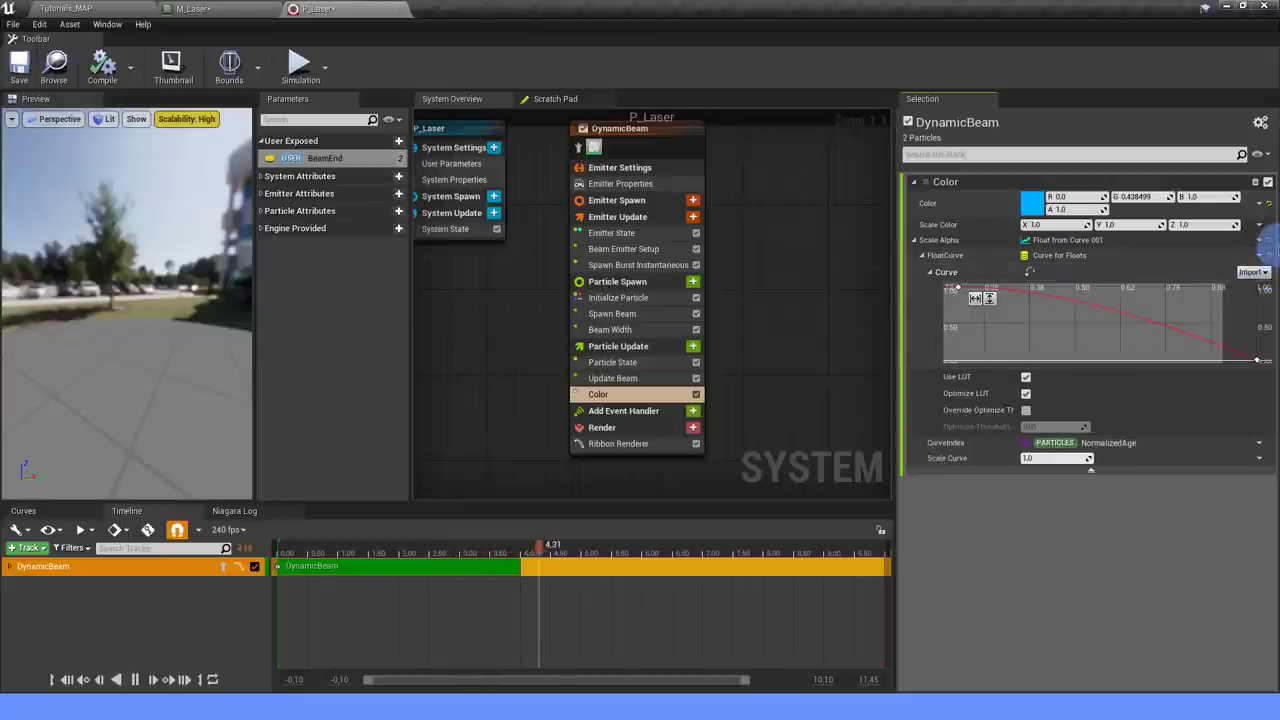
# Reset Scale Alpha to 1.0, frame the graph, and select the P_Laser system node.
pyautogui.click(1272, 245)
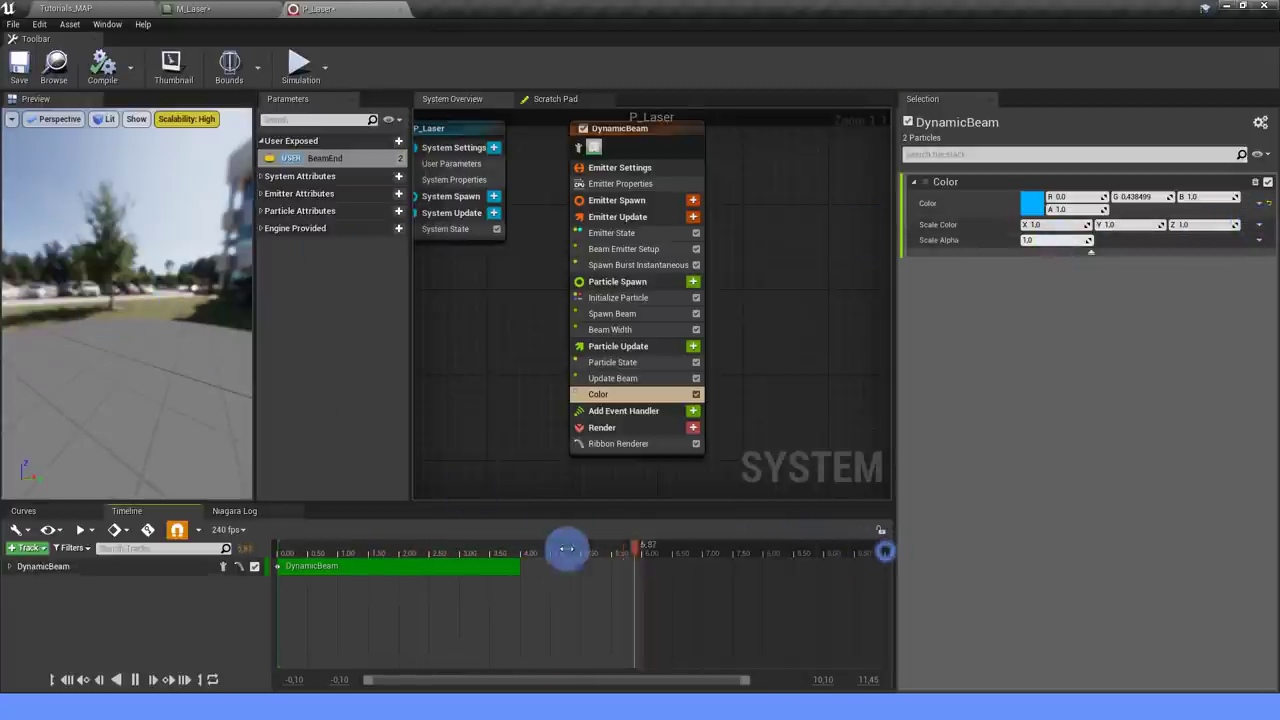
pyautogui.press('Home')
pyautogui.click(559, 208)
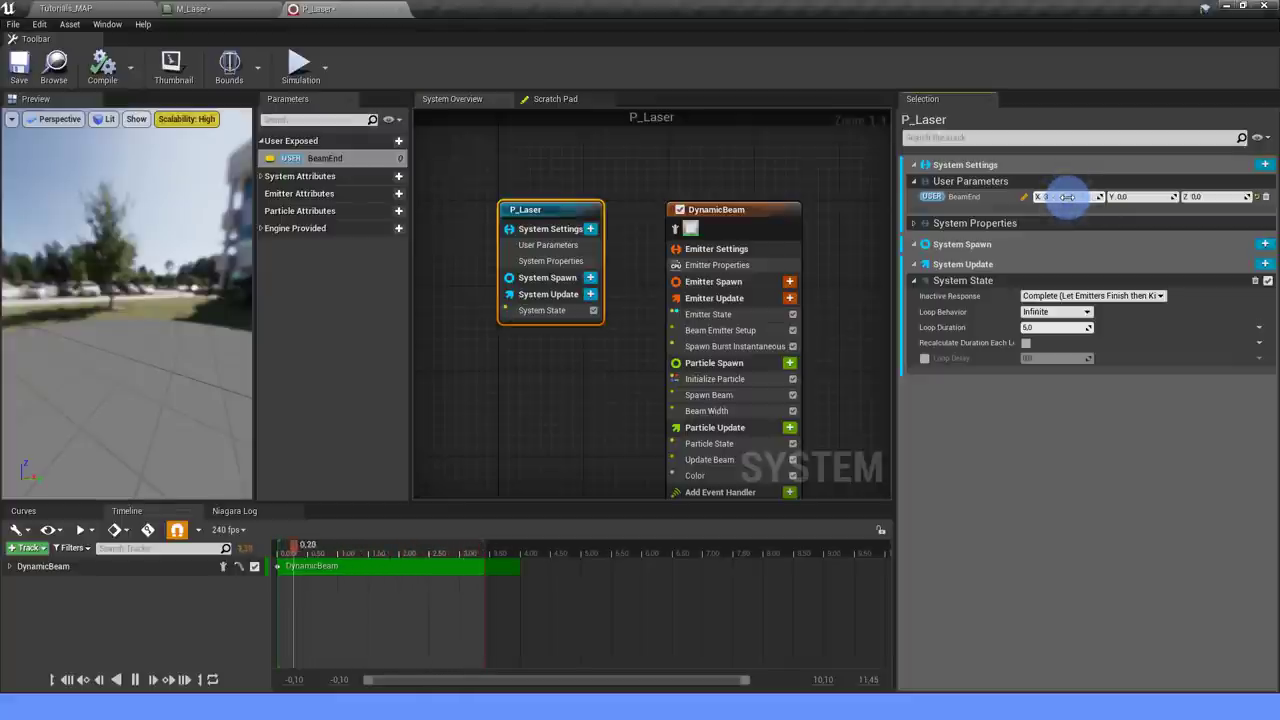
# Set BeamEnd X to 300 and orbit the preview to view the stretched cyan beam.
pyautogui.moveTo(135, 284)
pyautogui.mouseDown()
pyautogui.moveTo(900, 280)
pyautogui.moveTo(214, 286)
pyautogui.mouseUp()
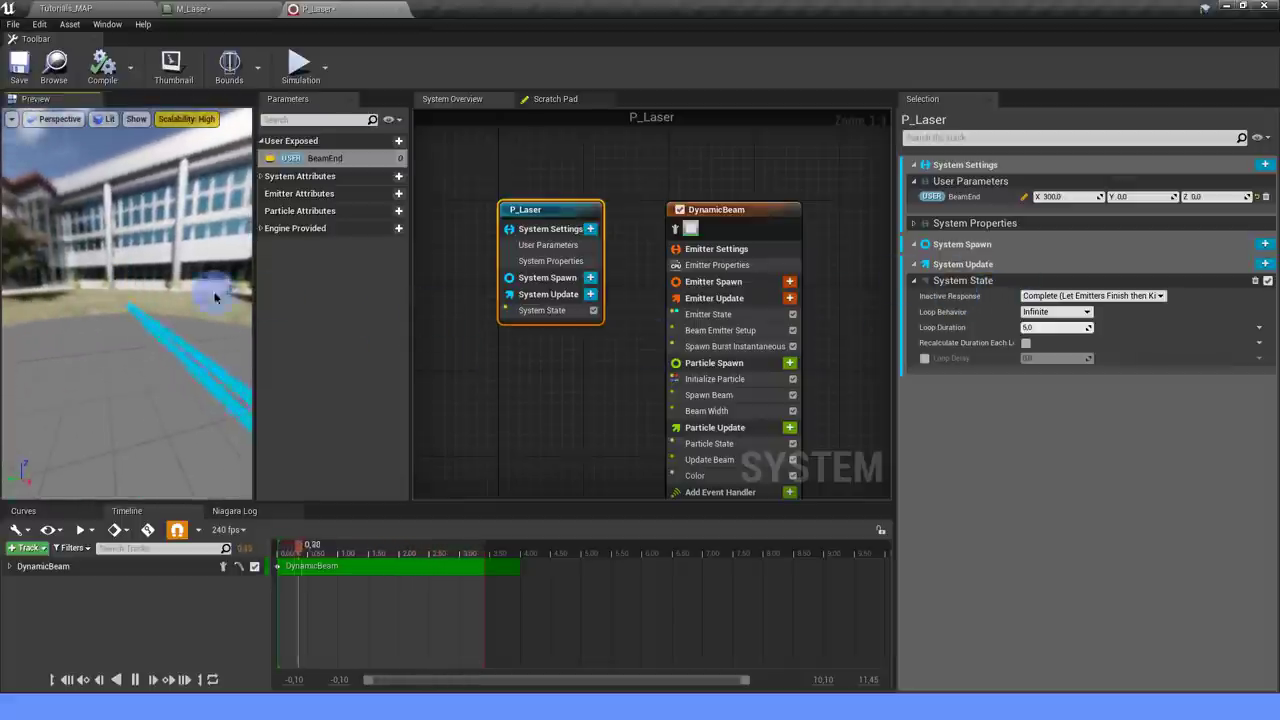
pyautogui.moveTo(573, 397); pyautogui.dragTo(518, 325, button='right')
pyautogui.click(651, 339)
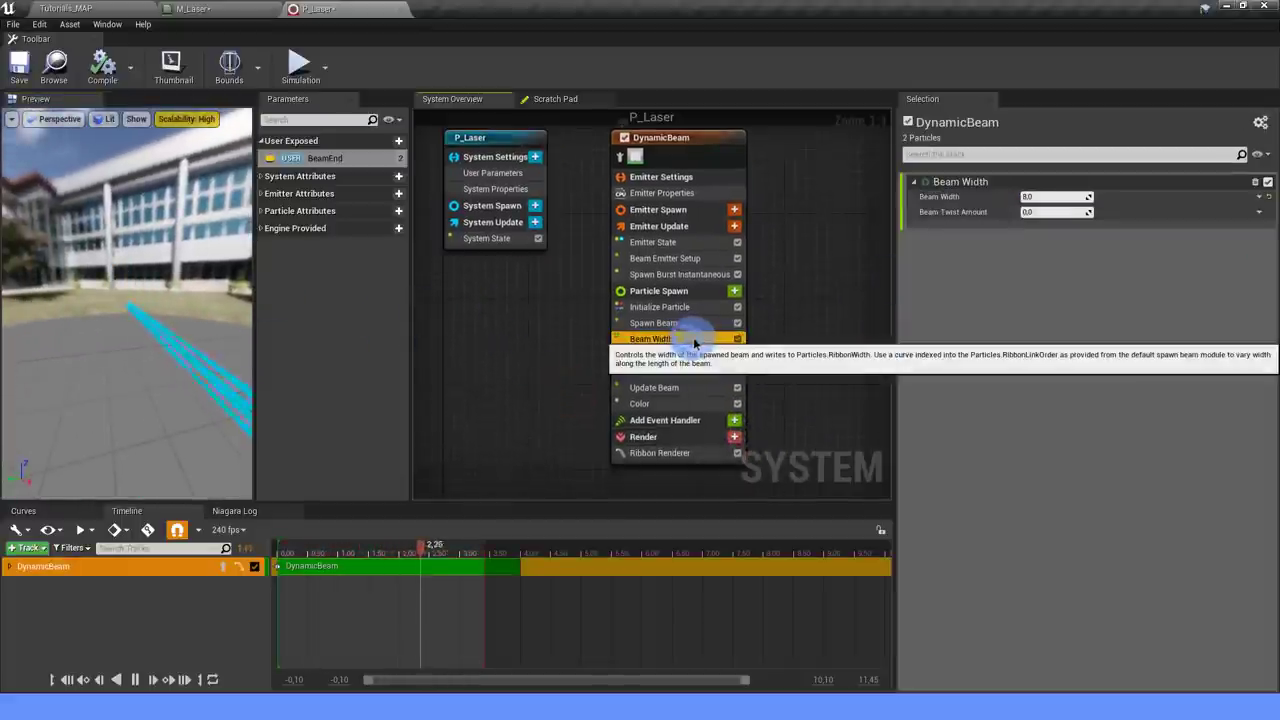
# Make the Color module's Scale Color a Vector from Float driven by Multiply Float with A 100.
pyautogui.click(684, 403)
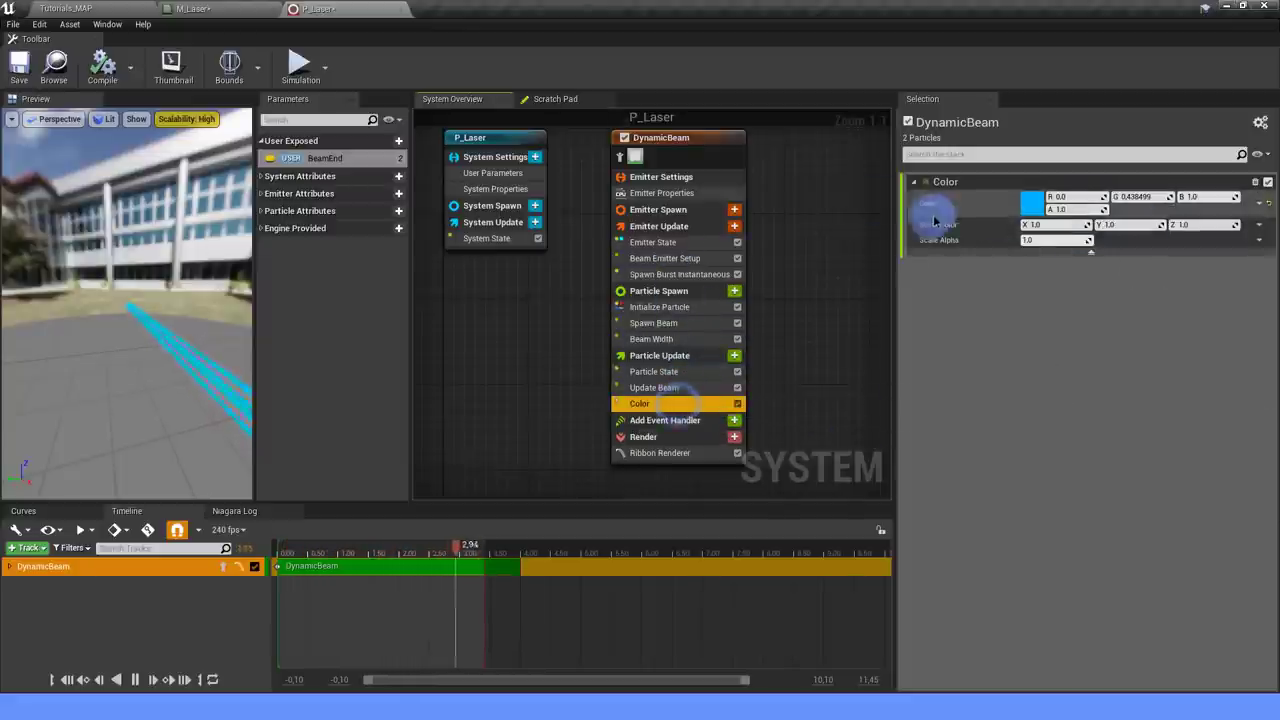
pyautogui.click(1259, 226)
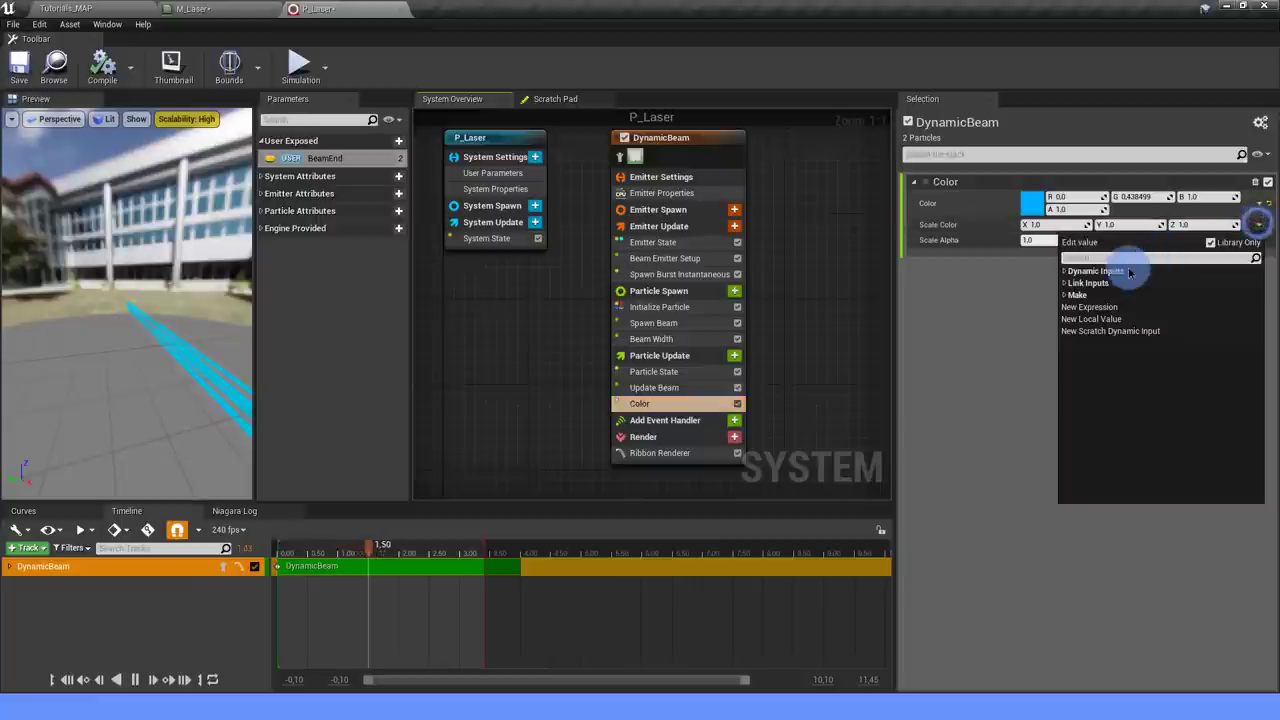
pyautogui.write('FLOAT')
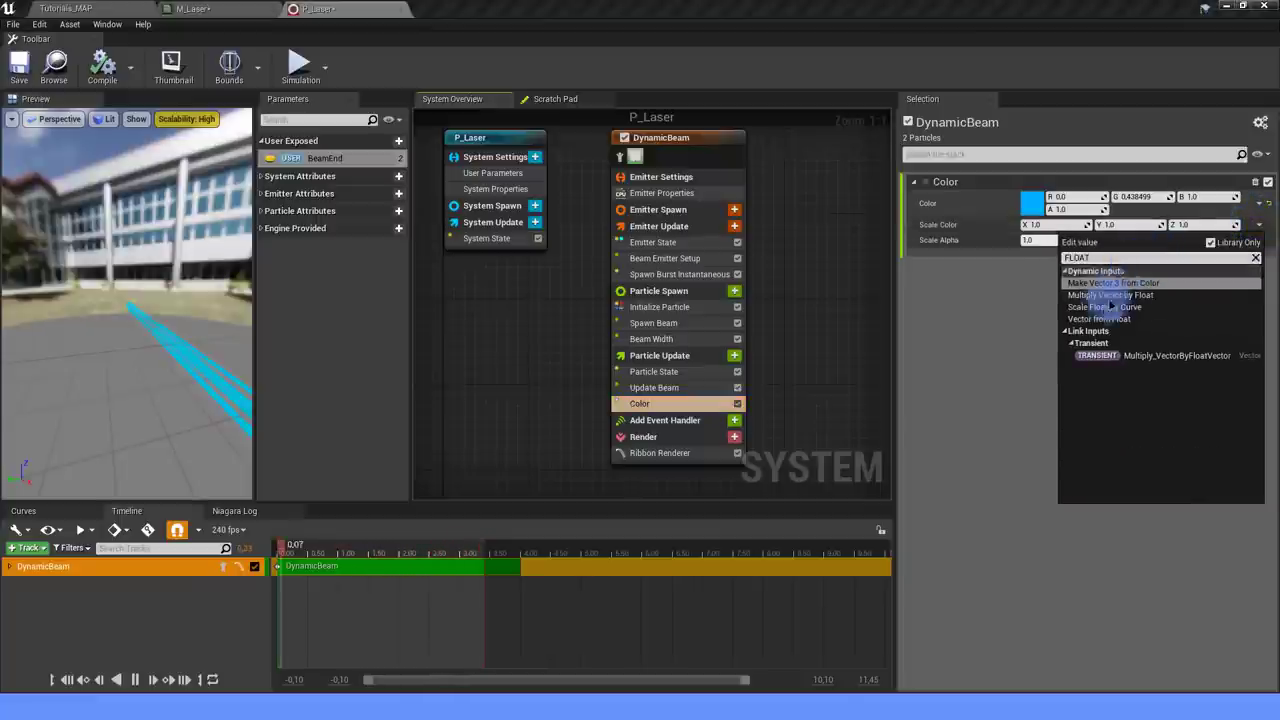
pyautogui.click(1100, 319)
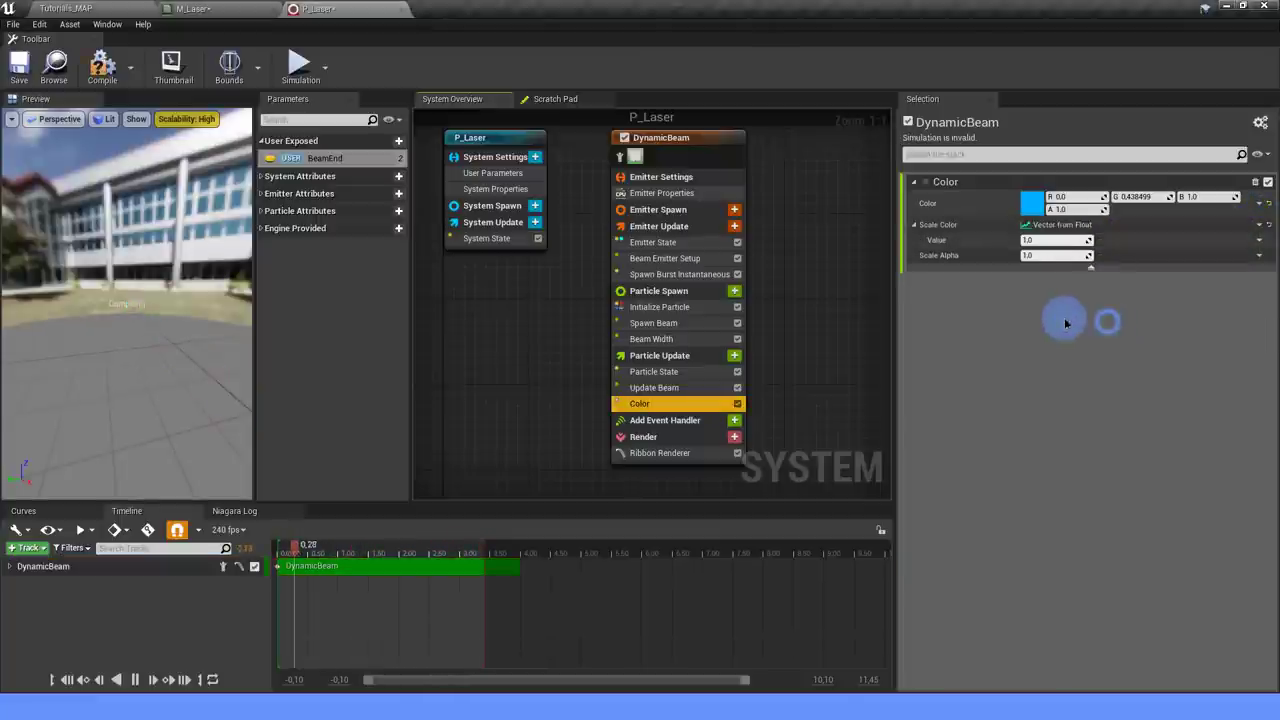
pyautogui.click(1259, 240)
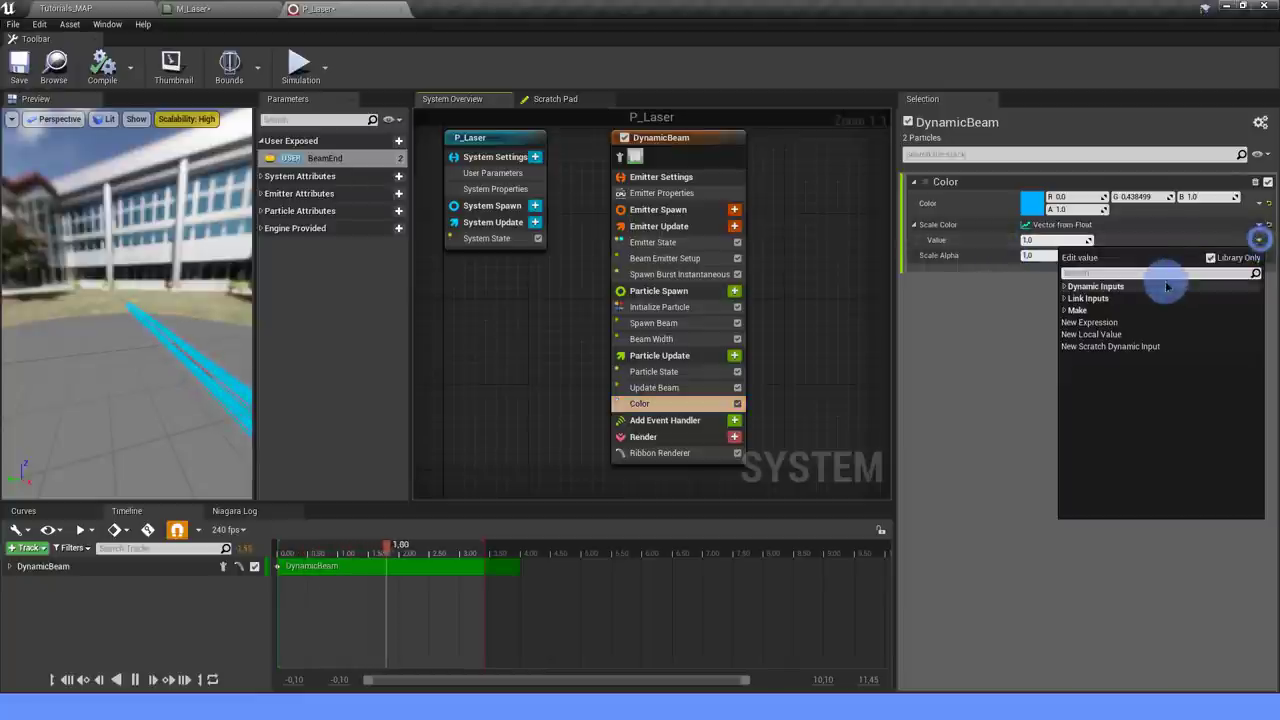
pyautogui.write('MULT')
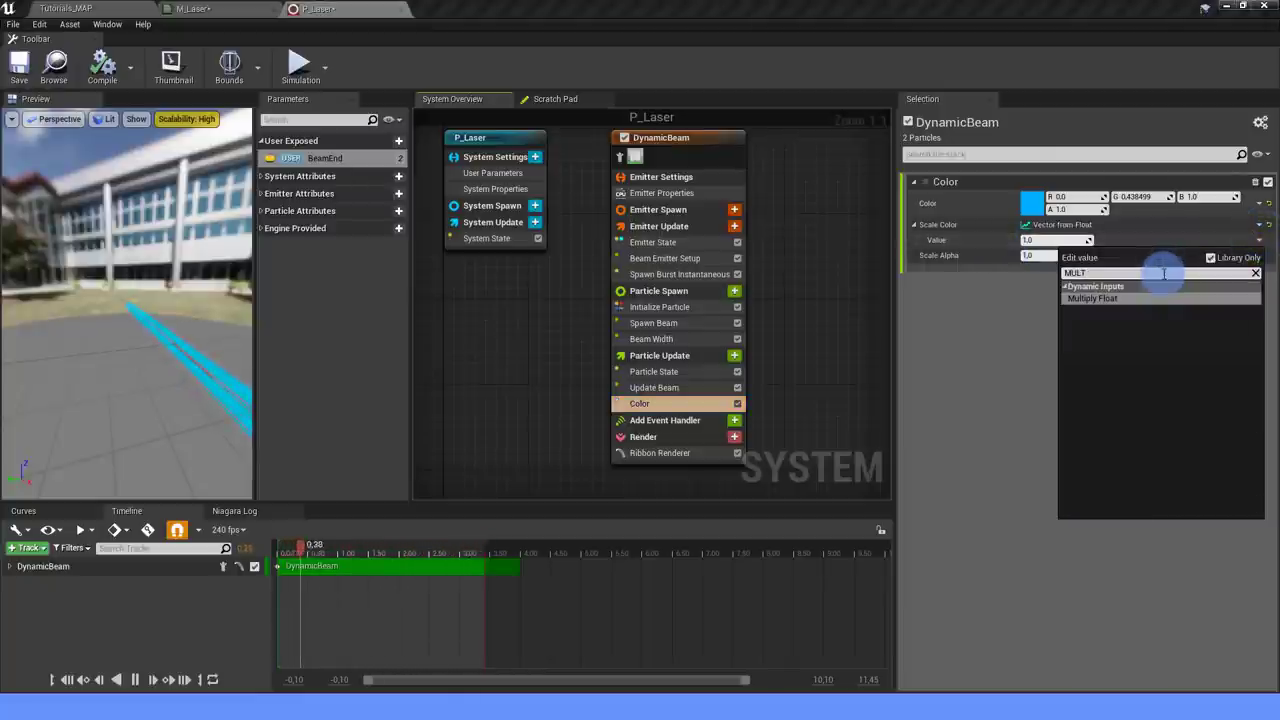
pyautogui.click(1098, 298)
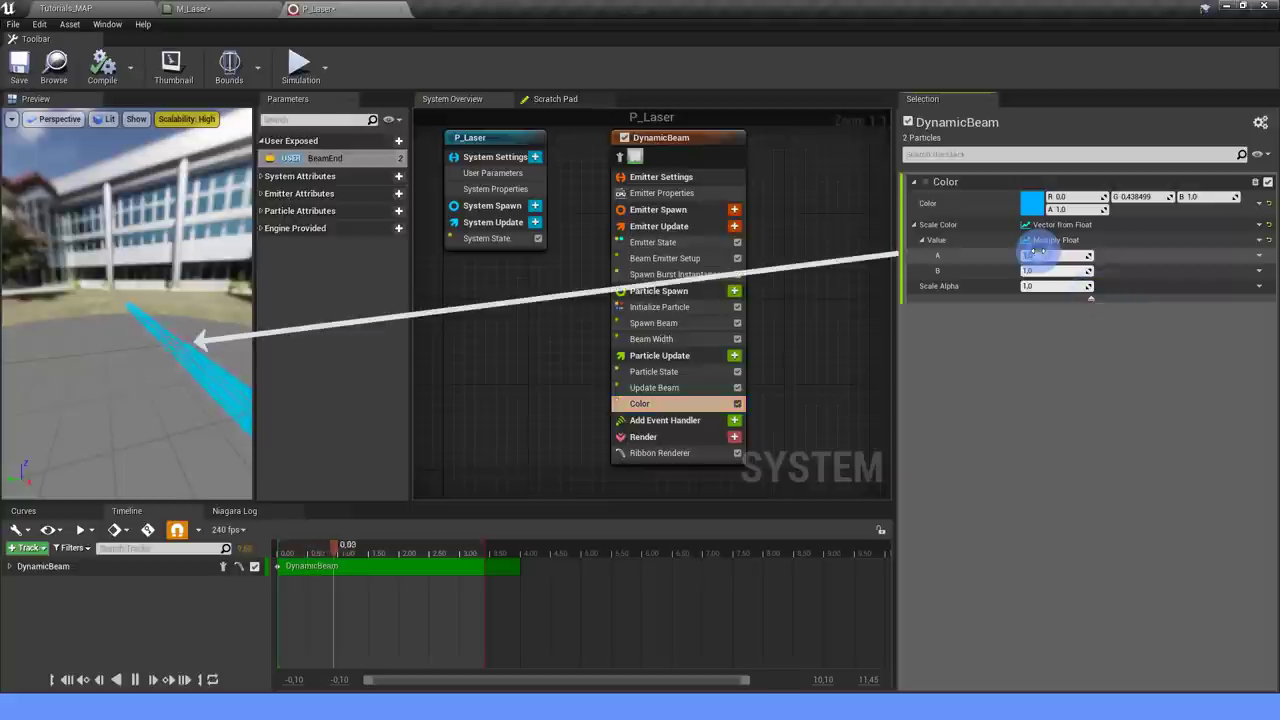
pyautogui.write('00')
pyautogui.press('Return')
pyautogui.click(1046, 330)
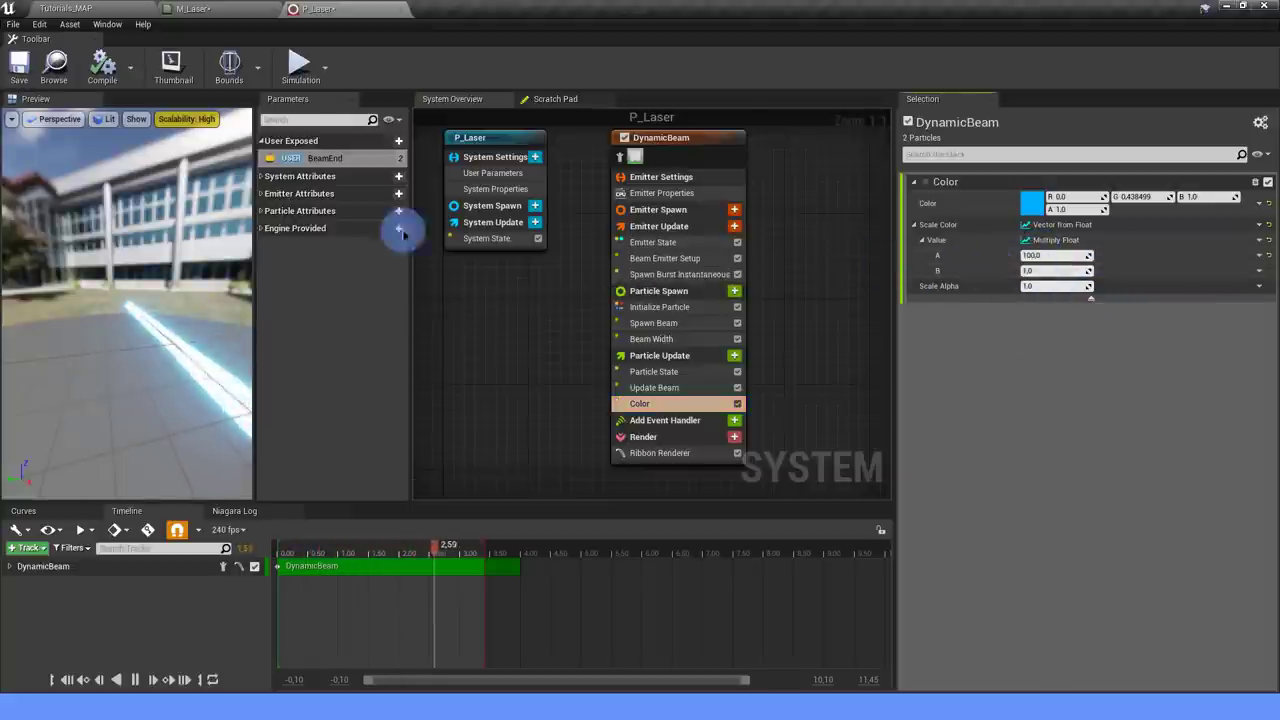
# Add a user float parameter Scale and link it to the Multiply Float B input.
pyautogui.click(398, 140)
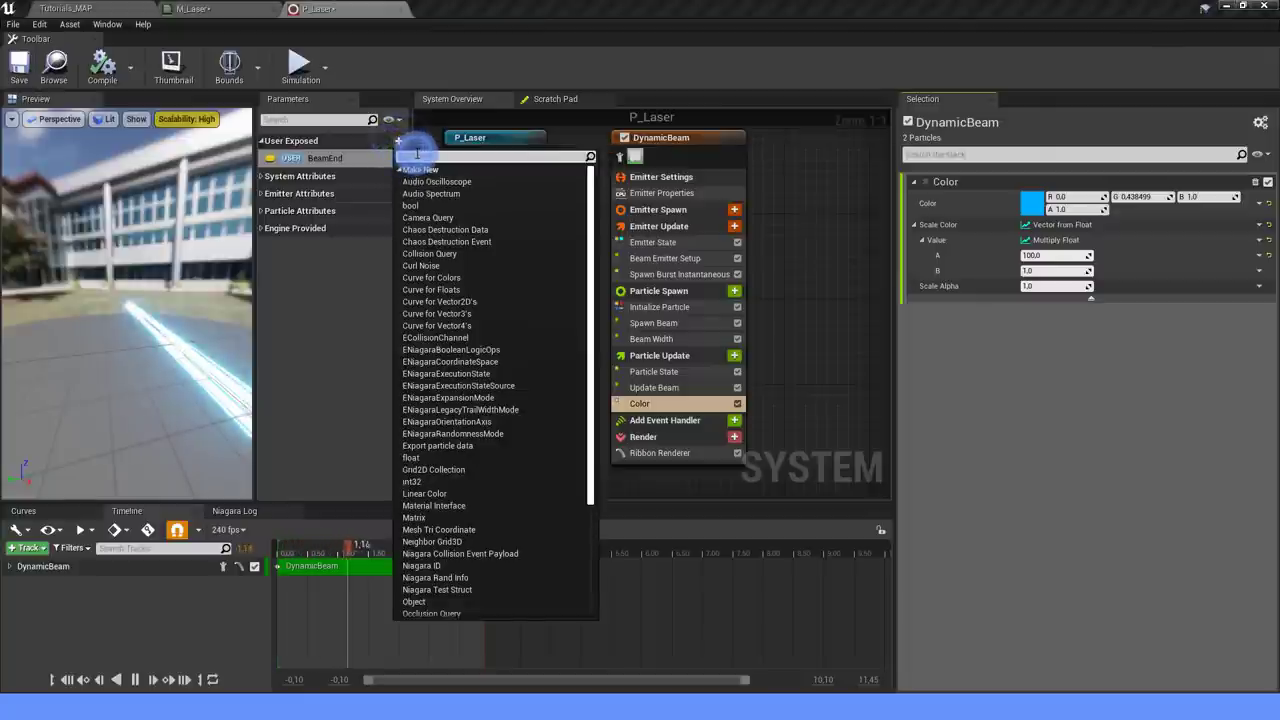
pyautogui.write('fl')
pyautogui.click(423, 197)
pyautogui.write('Scale')
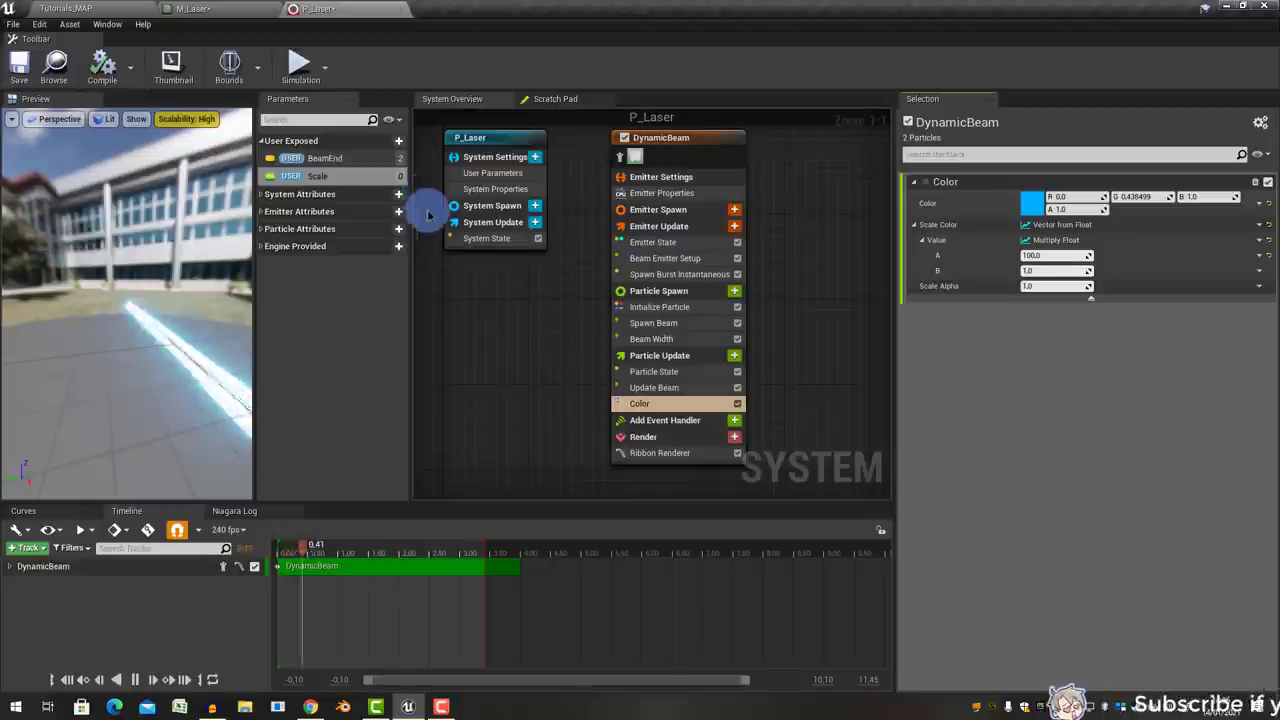
pyautogui.moveTo(320, 176); pyautogui.dragTo(1036, 274)
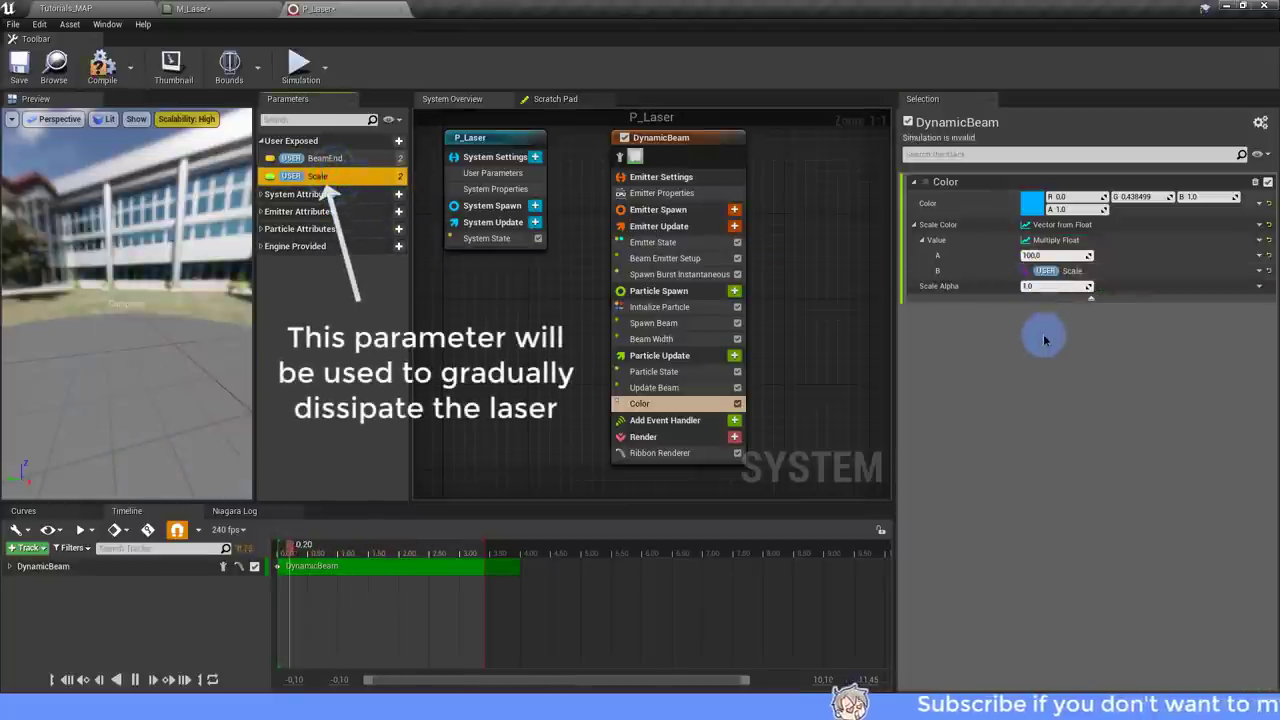
# Set the Scale user parameter to 1.0 in P_Laser's User Parameters.
pyautogui.click(500, 134)
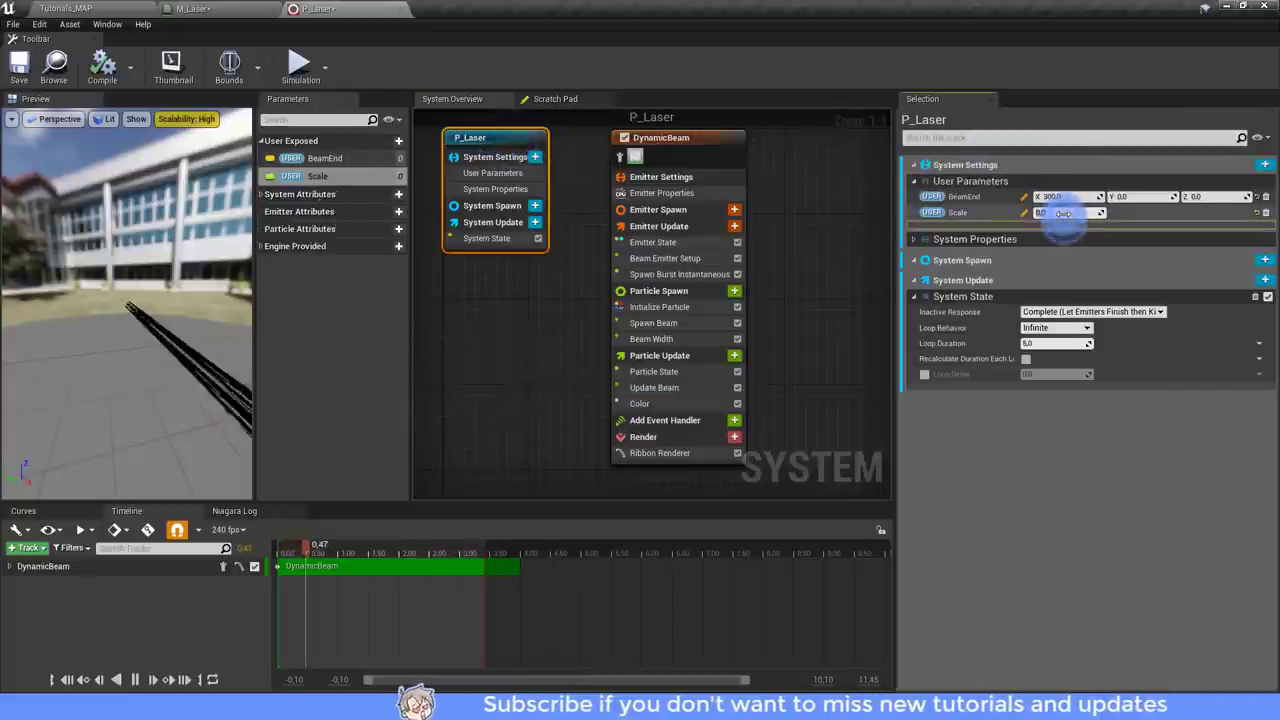
pyautogui.write('1')
pyautogui.press('Return')
pyautogui.click(1034, 457)
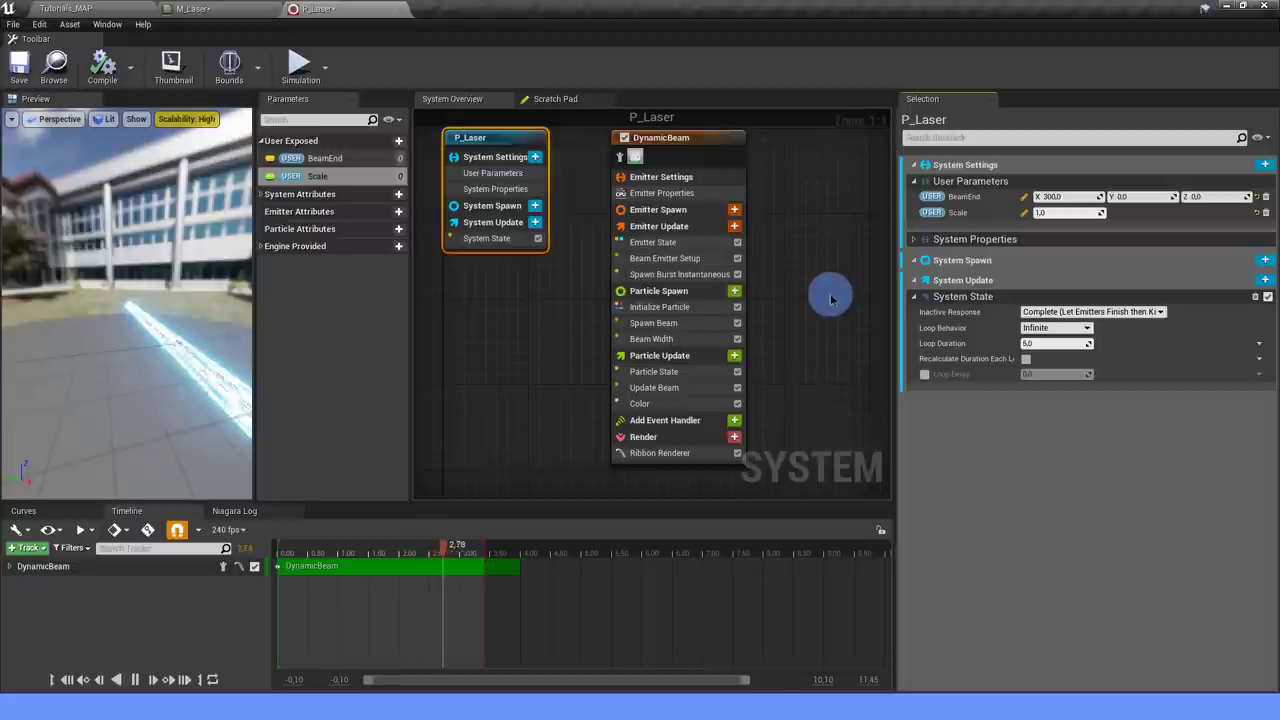
# Add a Scale Ribbon Width module to the beam's Particle Update stage.
pyautogui.click(520, 340)
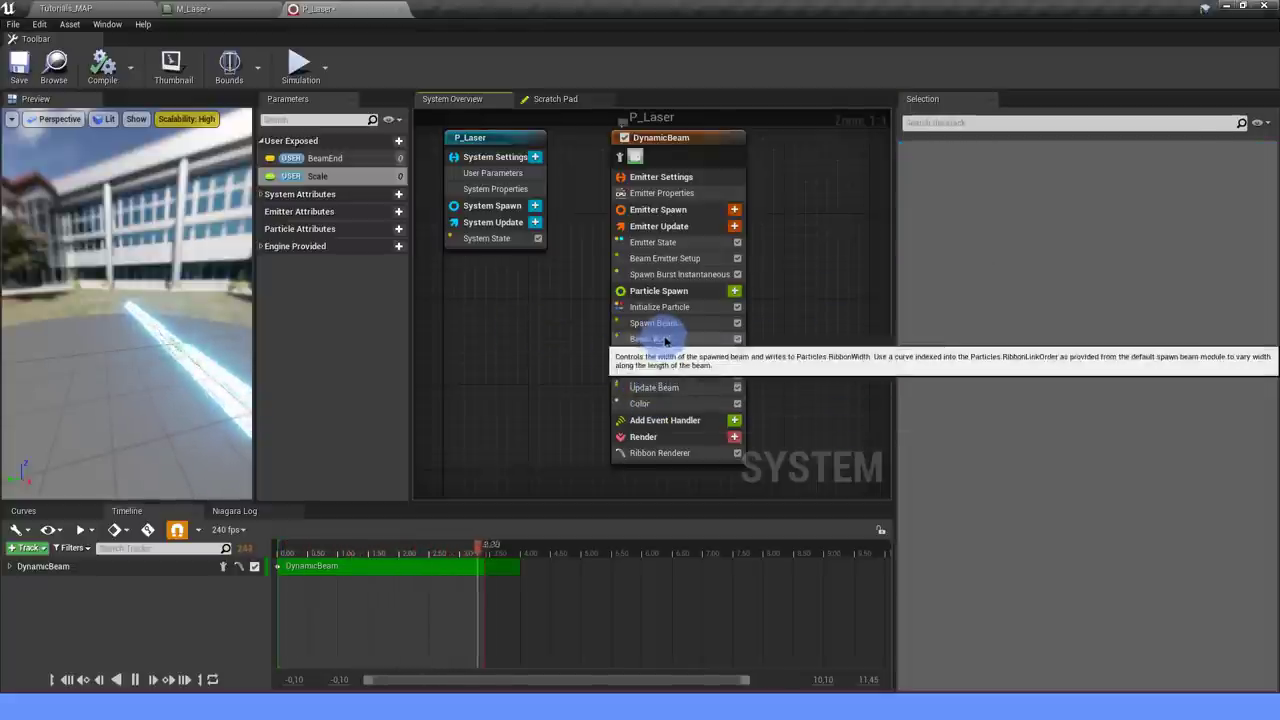
pyautogui.click(655, 403)
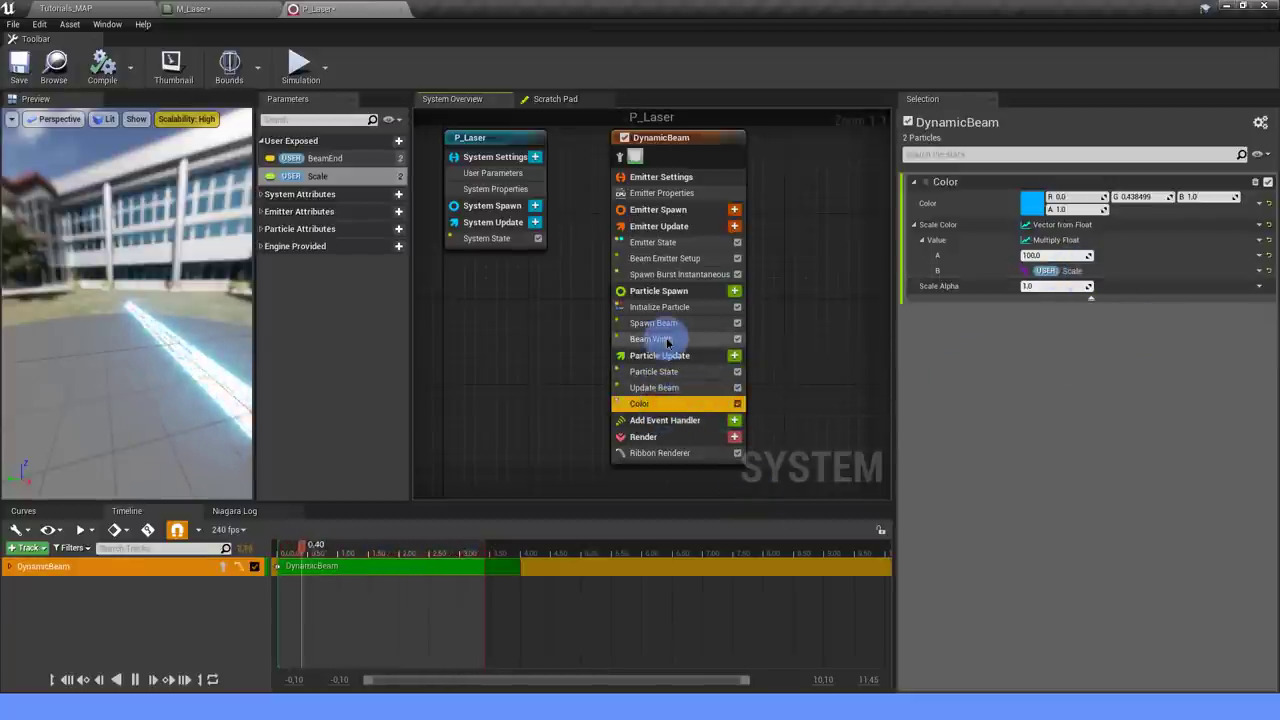
pyautogui.click(734, 355)
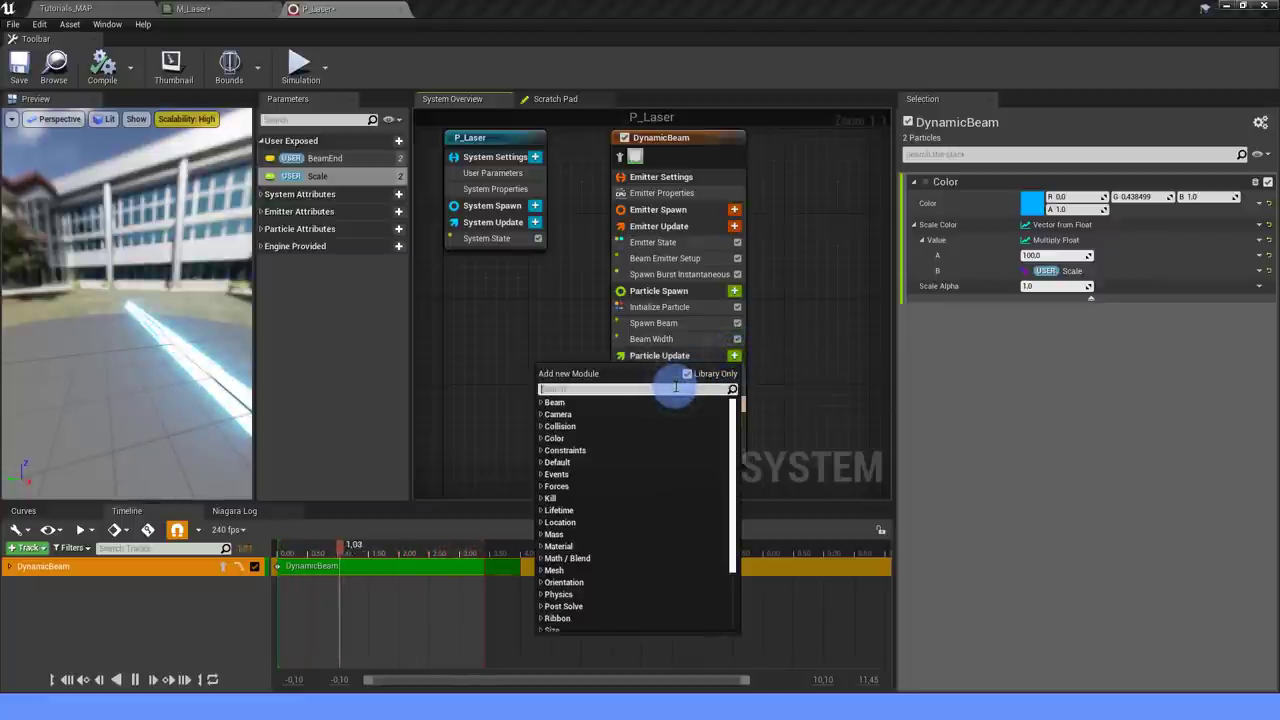
pyautogui.write('SCALE ')
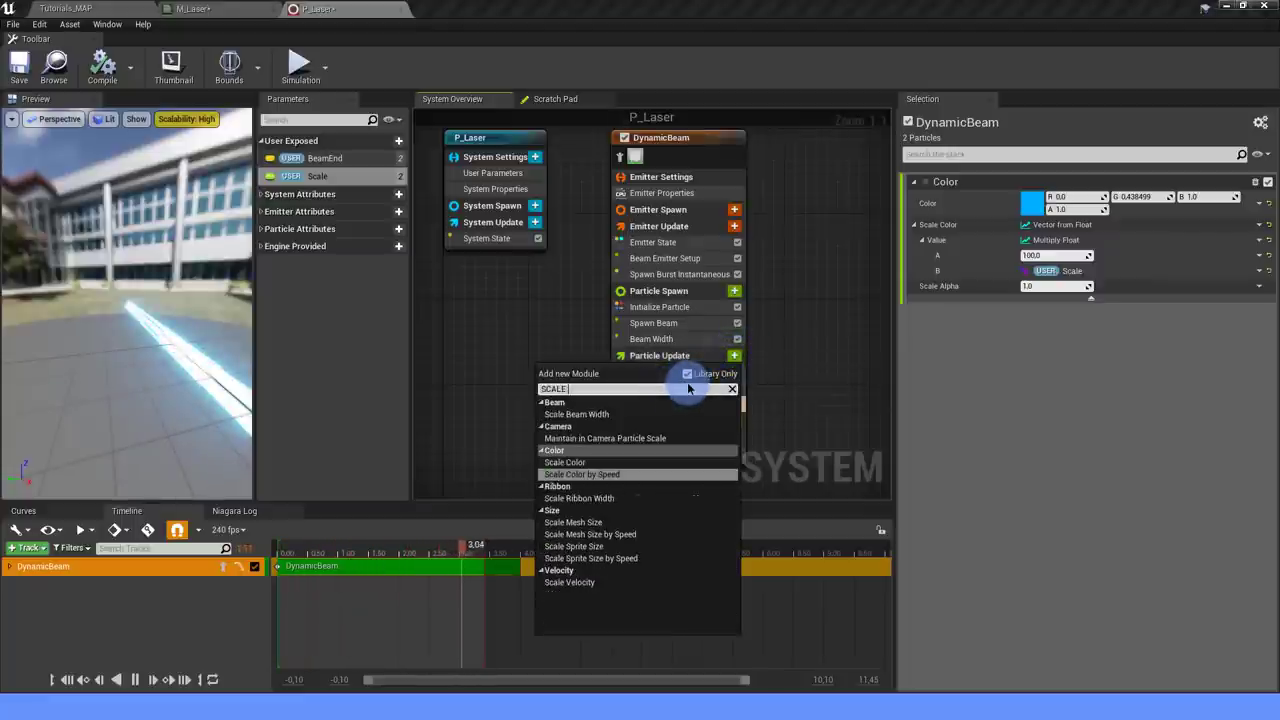
pyautogui.write('RT')
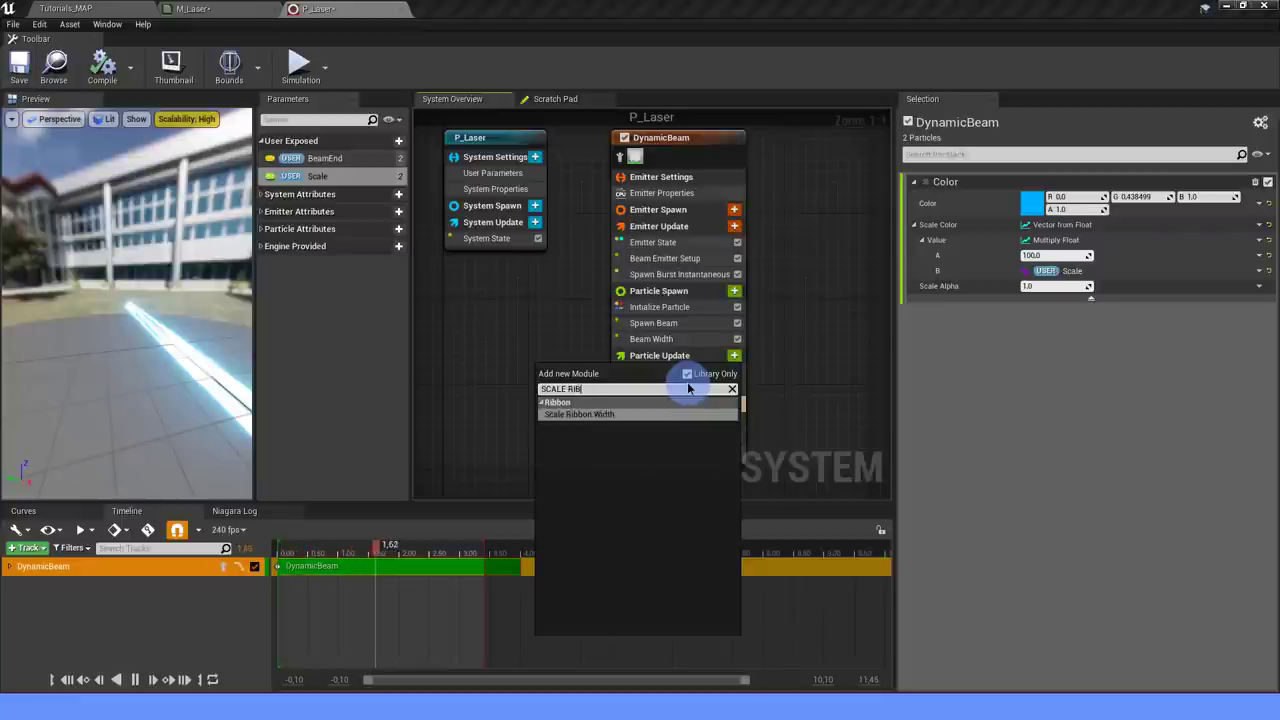
pyautogui.click(636, 415)
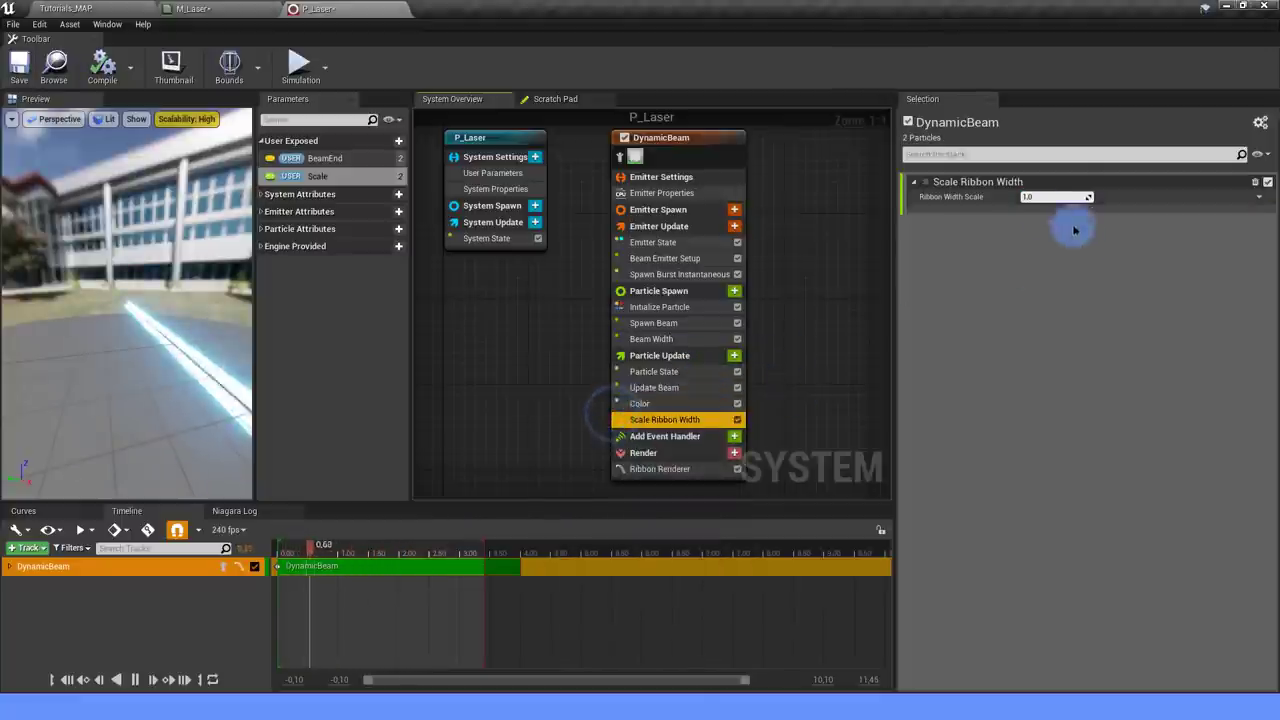
# Bind Ribbon Width Scale to the user Scale parameter.
pyautogui.click(1261, 202)
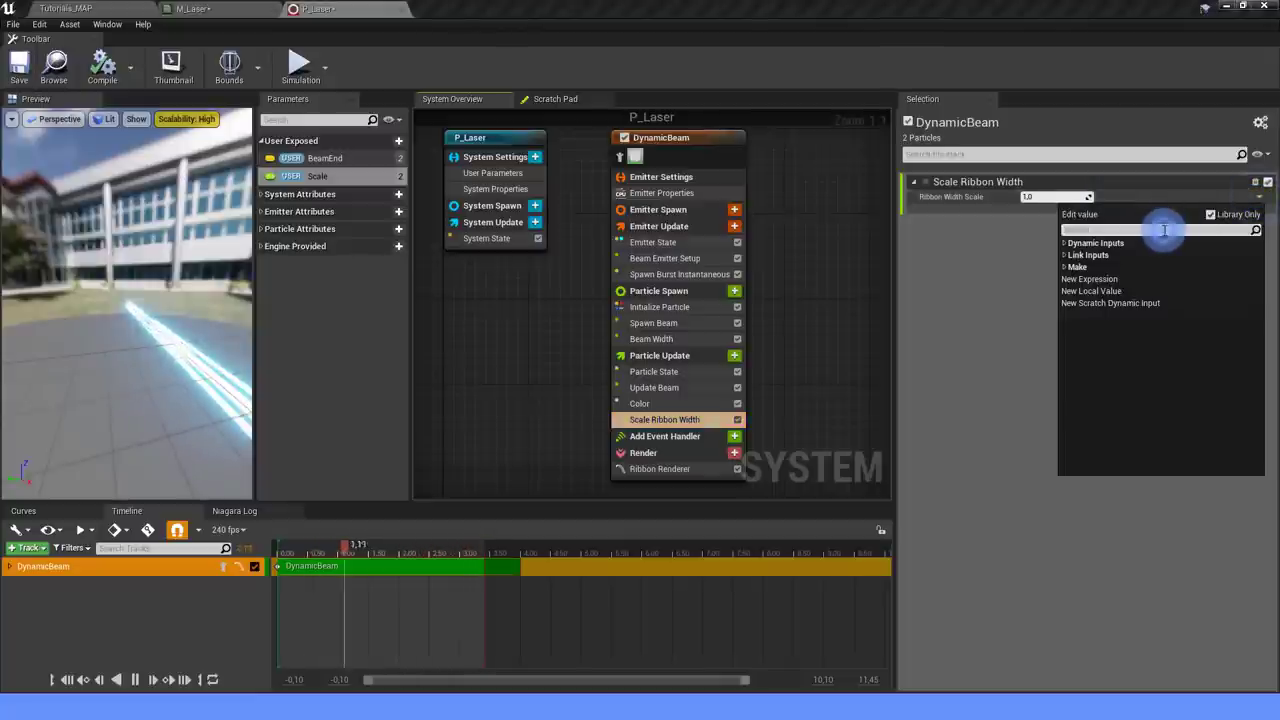
pyautogui.click(1031, 323)
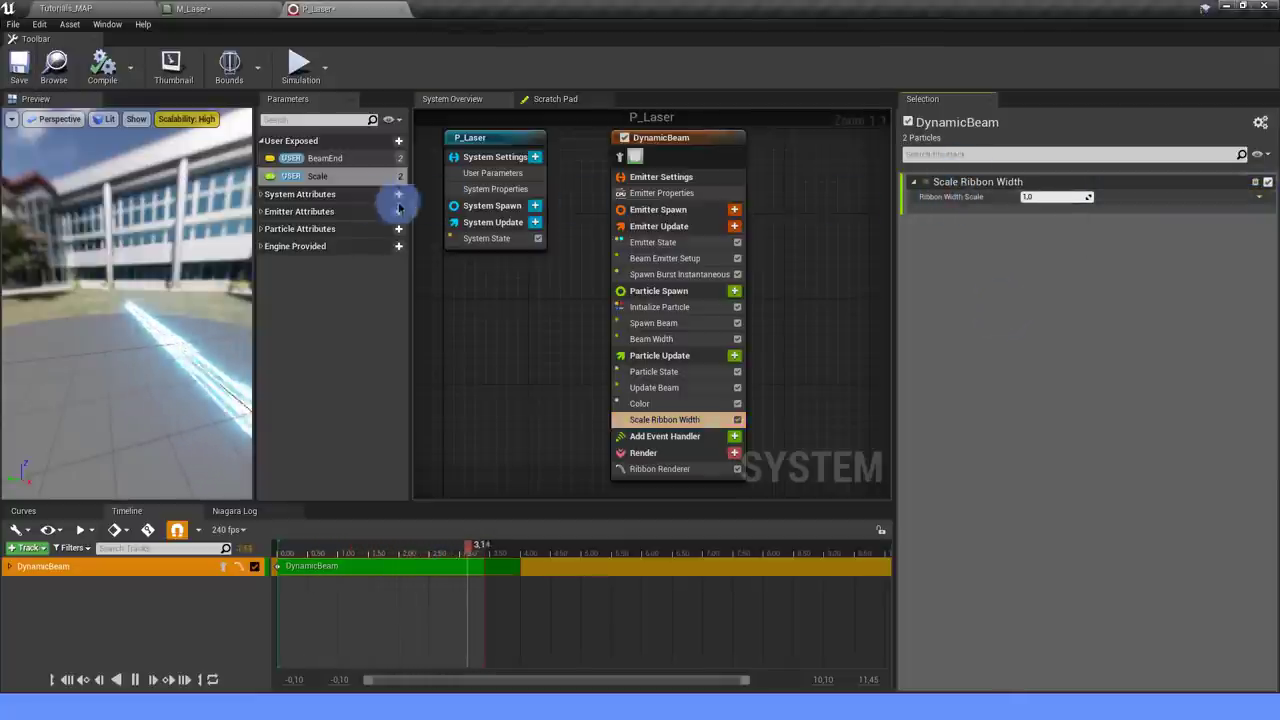
pyautogui.moveTo(333, 181); pyautogui.dragTo(1035, 196)
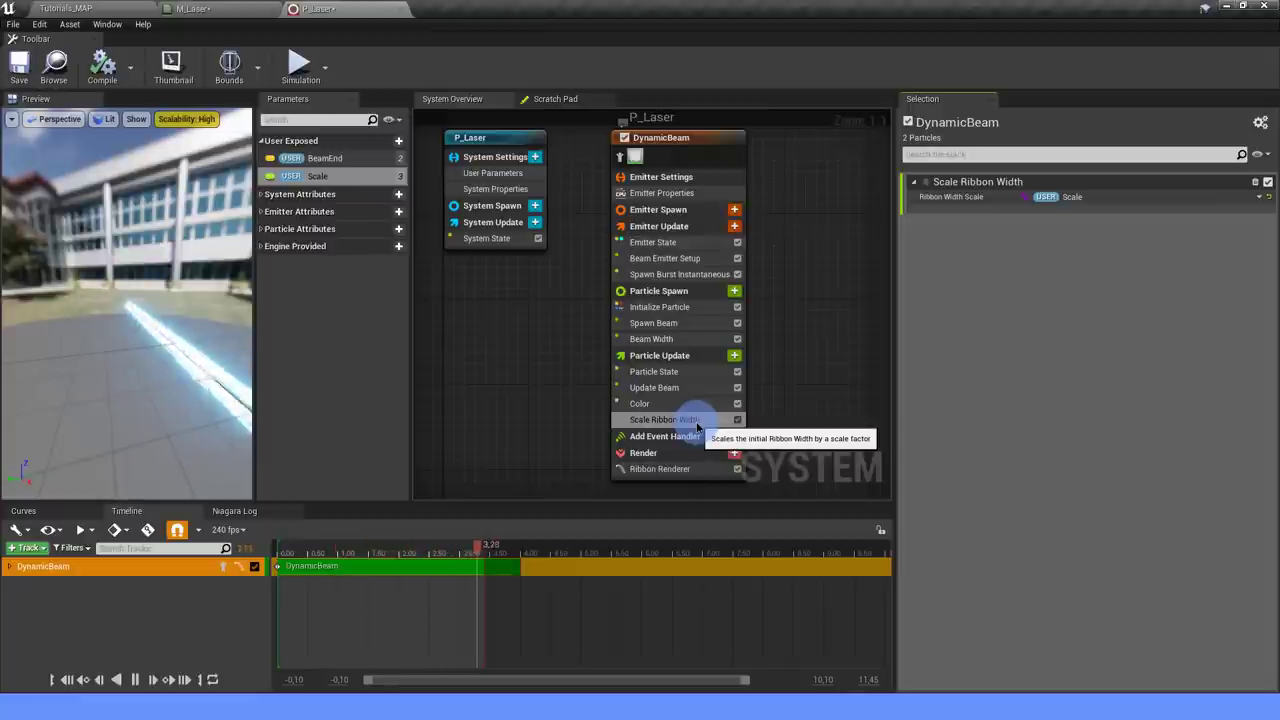
pyautogui.scroll(-1, 560, 340)
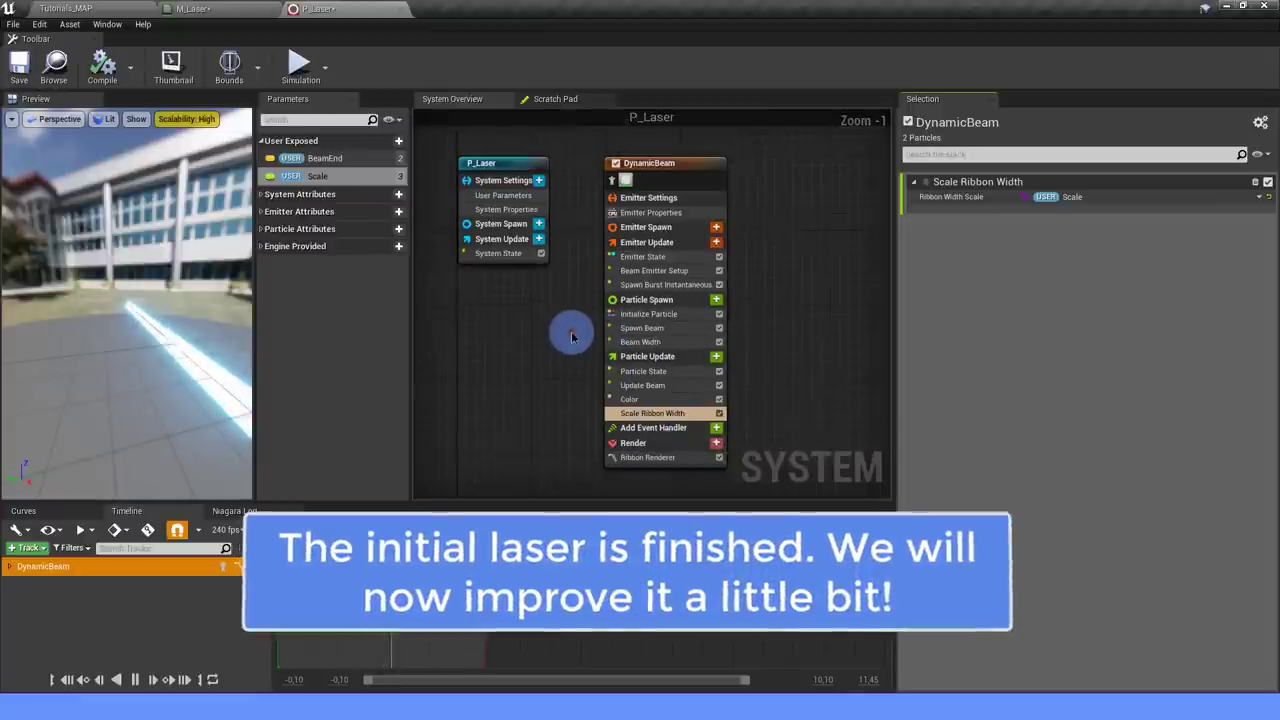
# Switch DynamicBeam's Ribbon Width Scale to Float from Curve and bind Scale Curve to the user Scale parameter.
pyautogui.moveTo(571, 334); pyautogui.dragTo(520, 340, button='right')
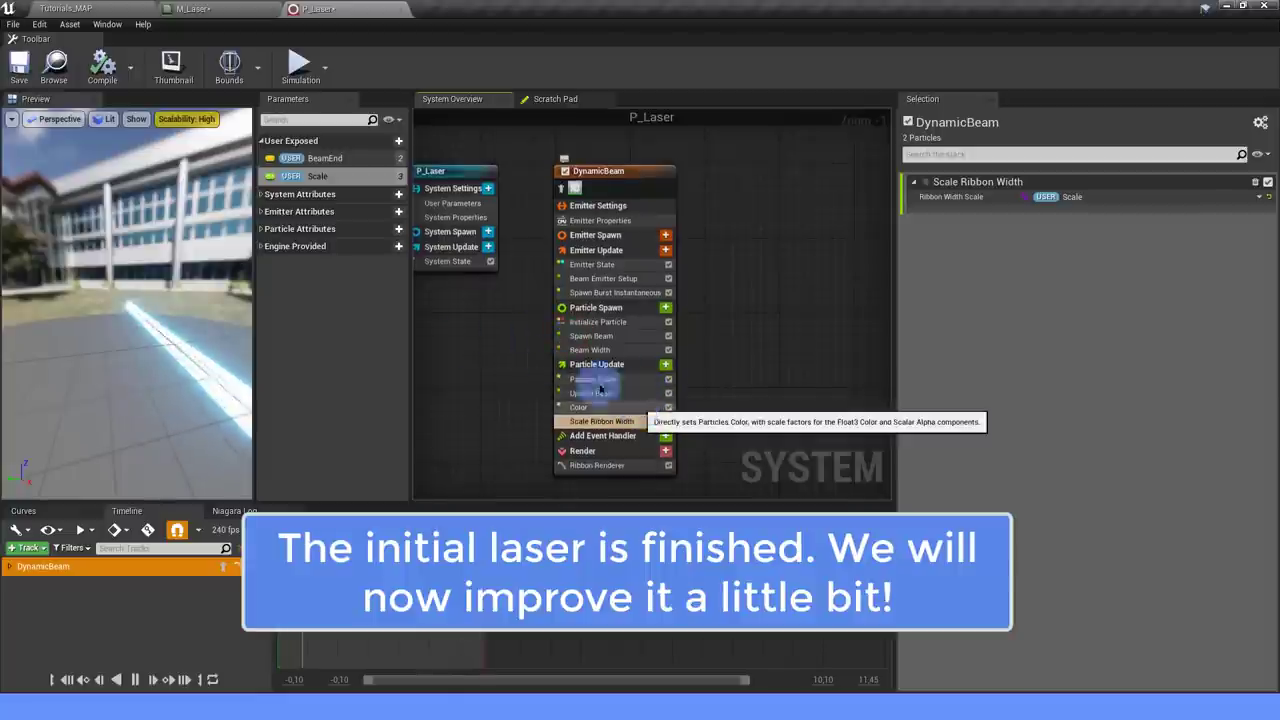
pyautogui.moveTo(178, 303); pyautogui.dragTo(150, 285)
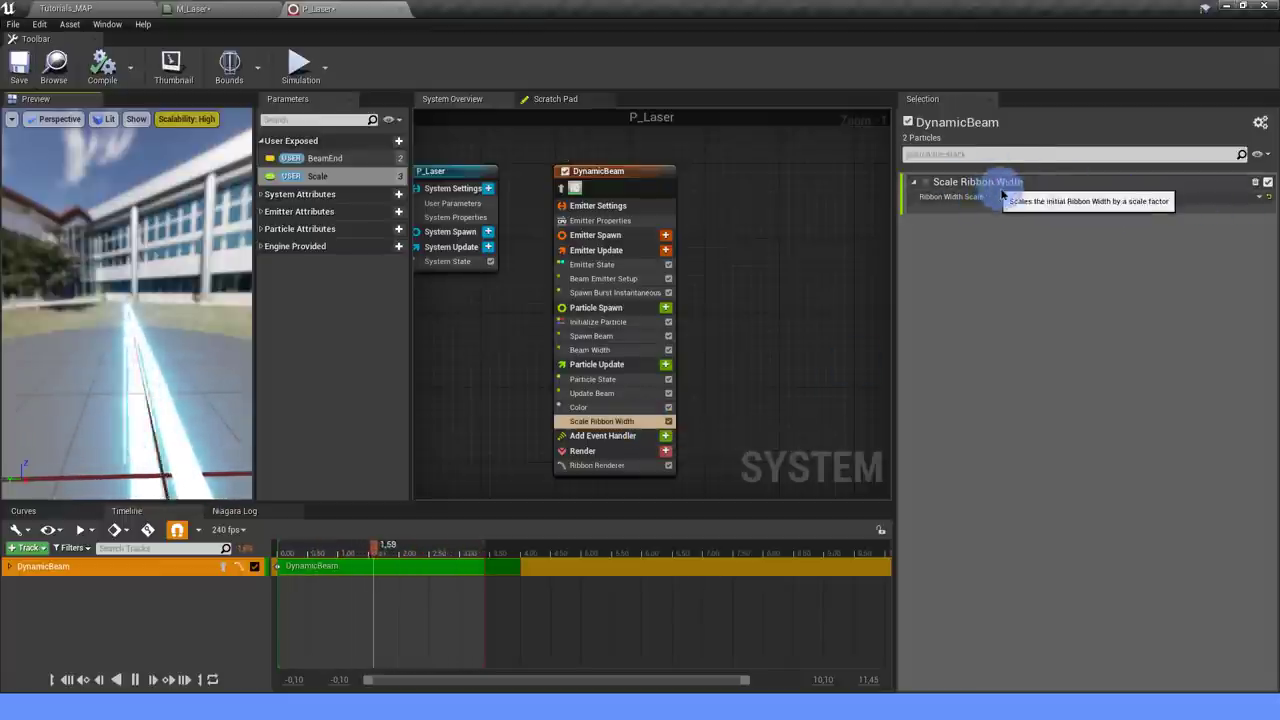
pyautogui.click(1258, 200)
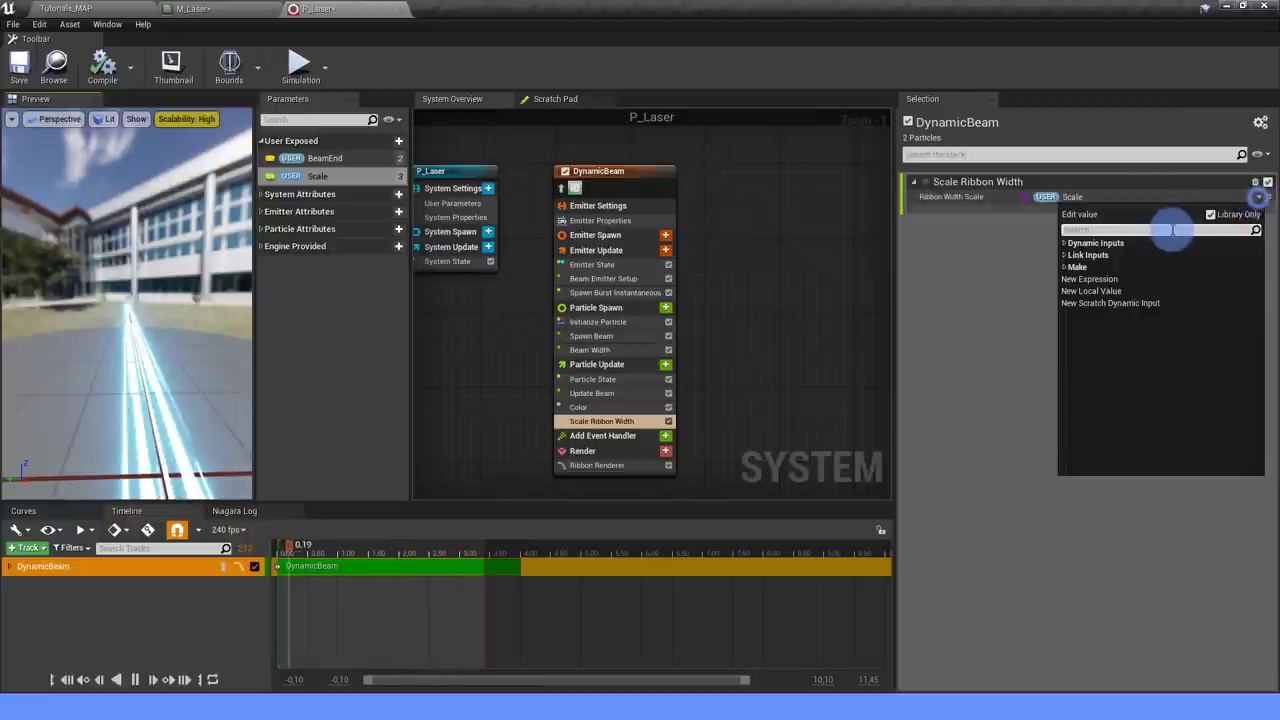
pyautogui.write('CURVE')
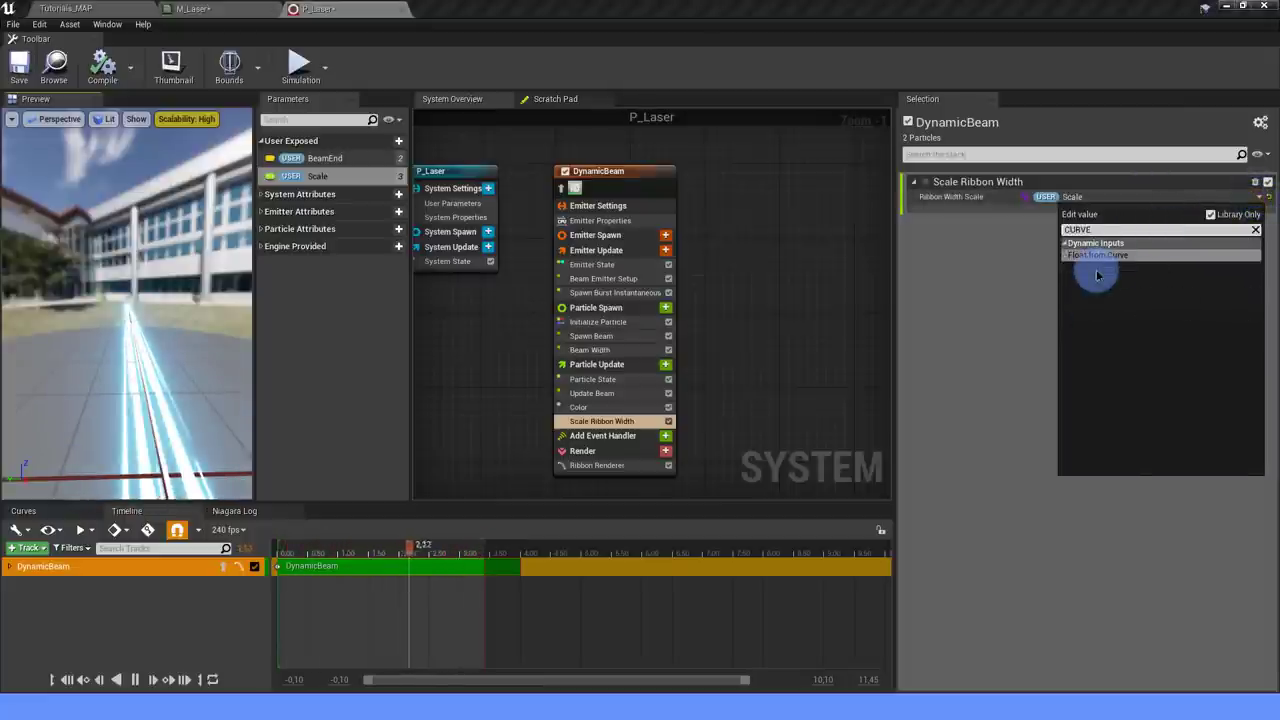
pyautogui.click(1097, 256)
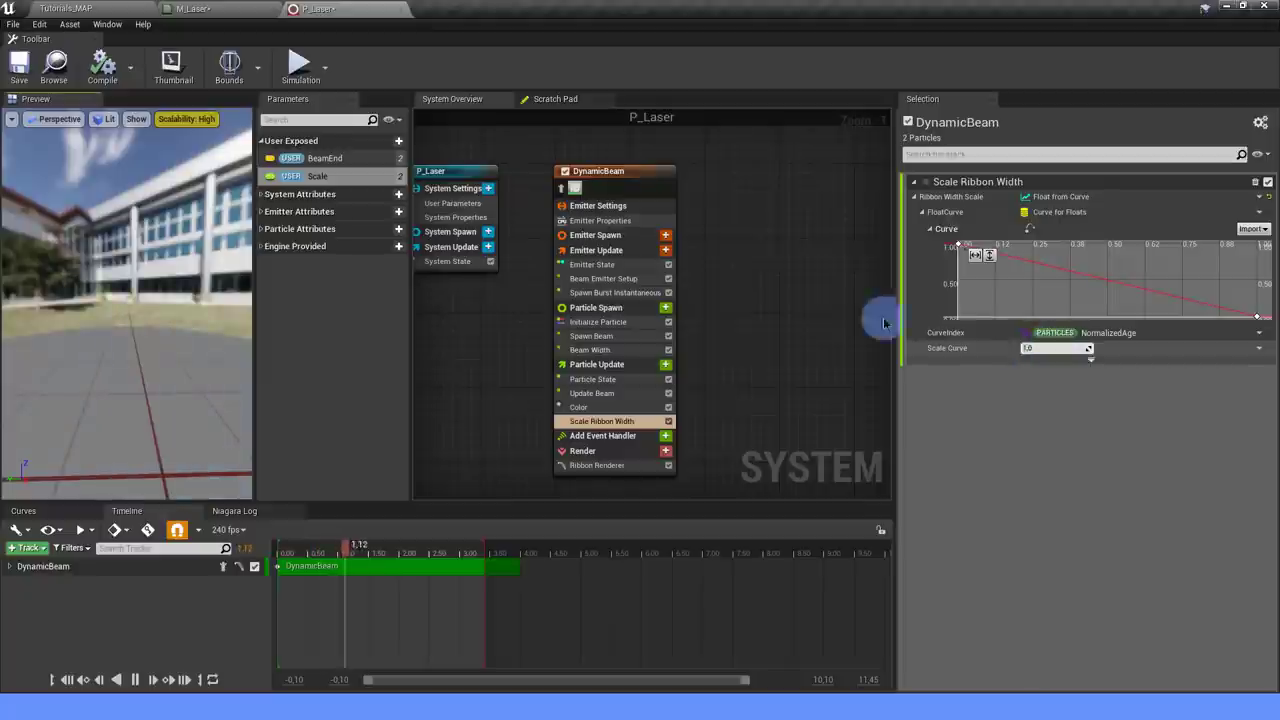
pyautogui.moveTo(305, 176); pyautogui.dragTo(711, 279)
pyautogui.moveTo(1040, 358); pyautogui.dragTo(1040, 356)
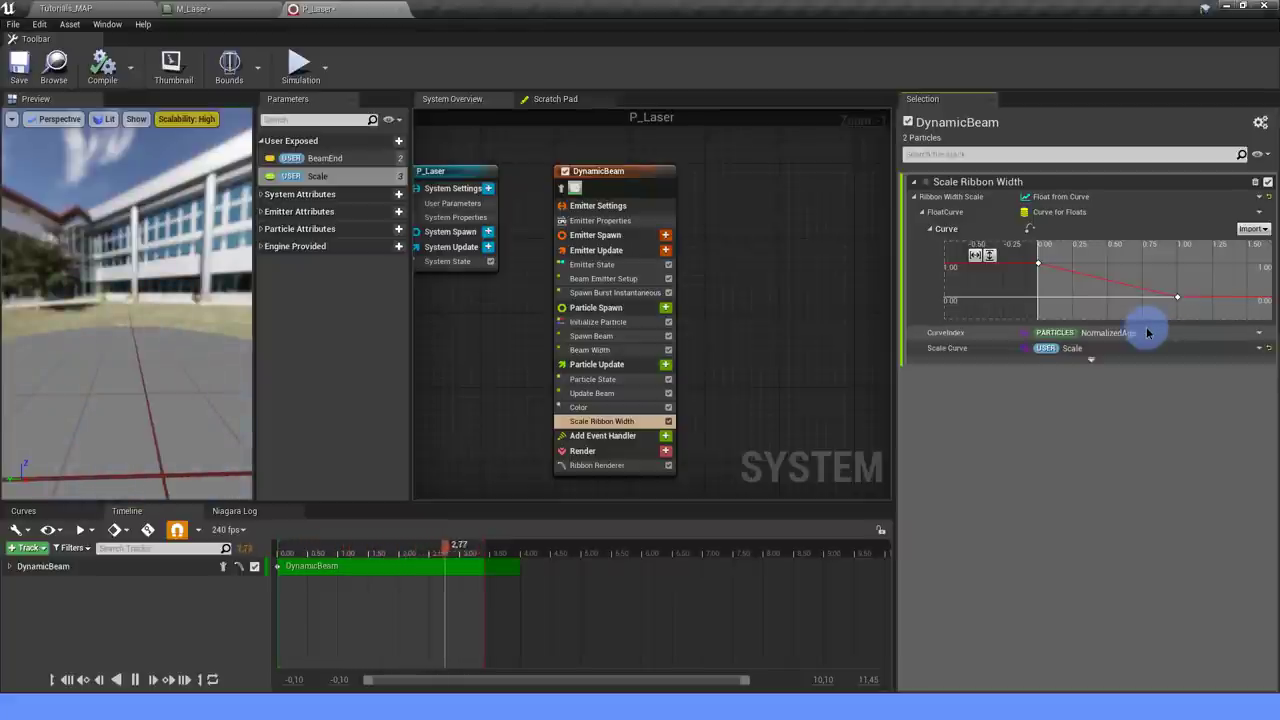
# Drive the width curve's CurveIndex with a Sine dynamic input.
pyautogui.click(1259, 333)
pyautogui.write('SINU')
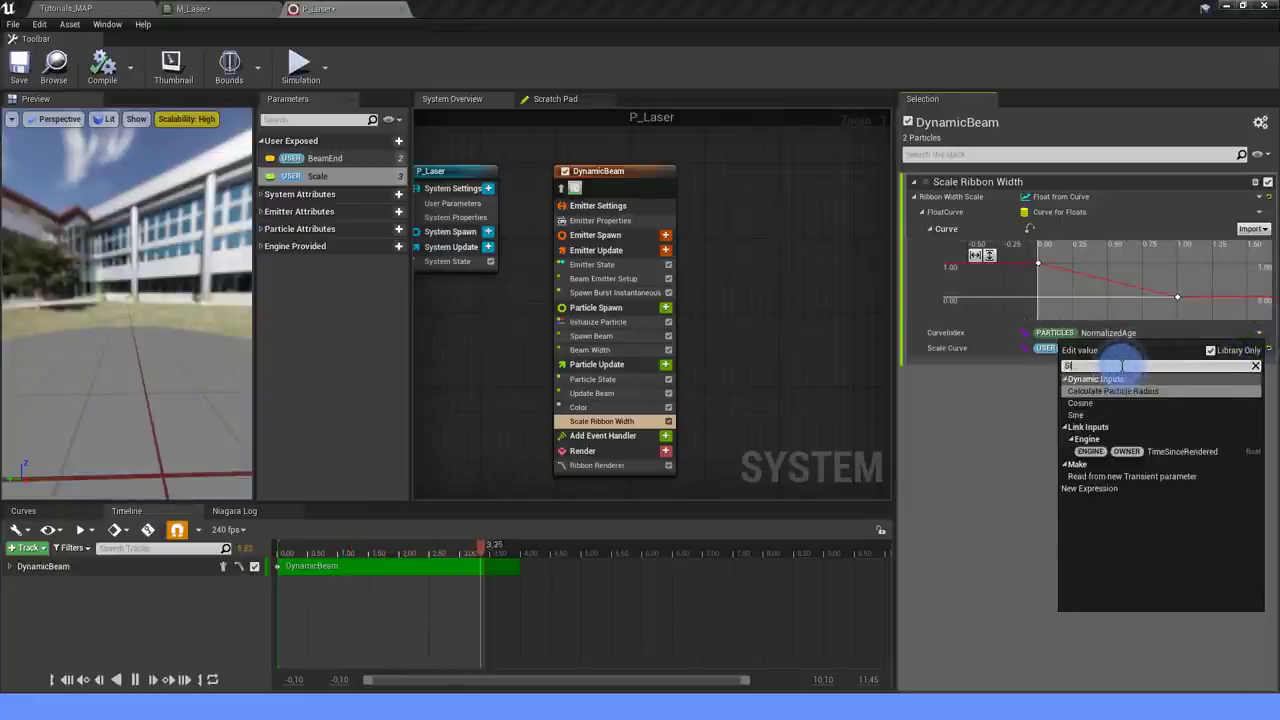
pyautogui.press('BackSpace')
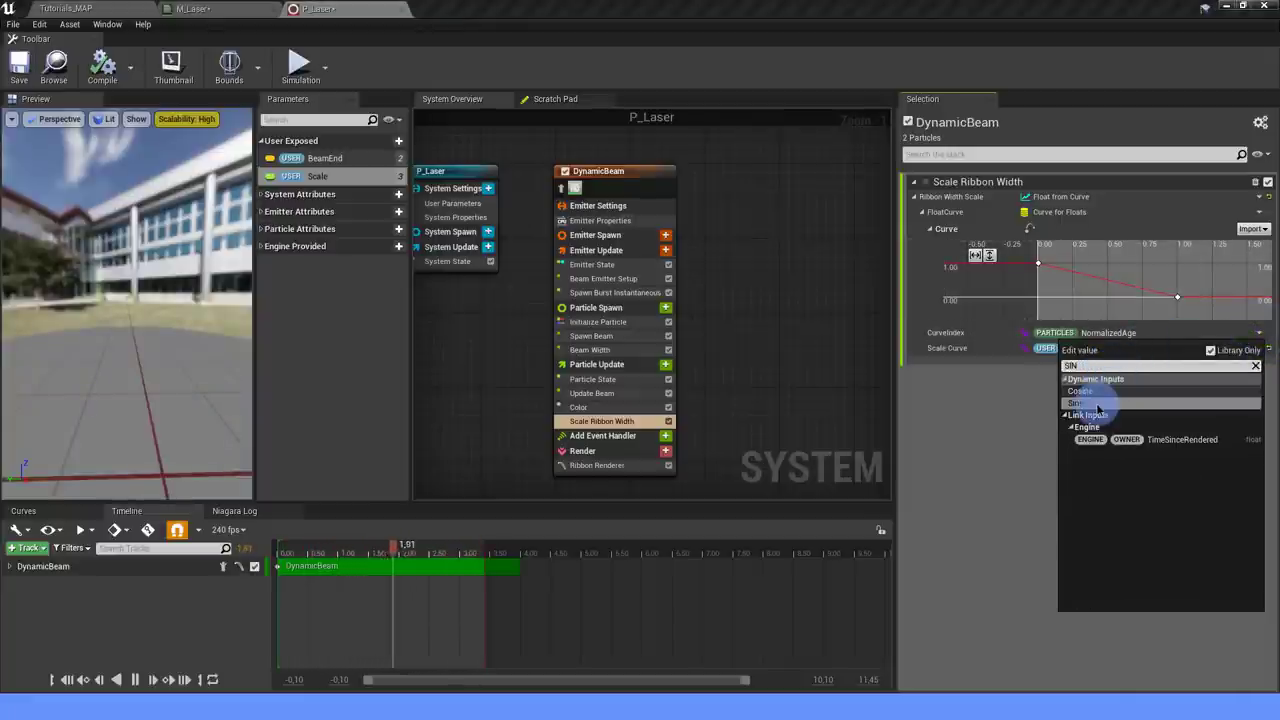
pyautogui.click(1097, 405)
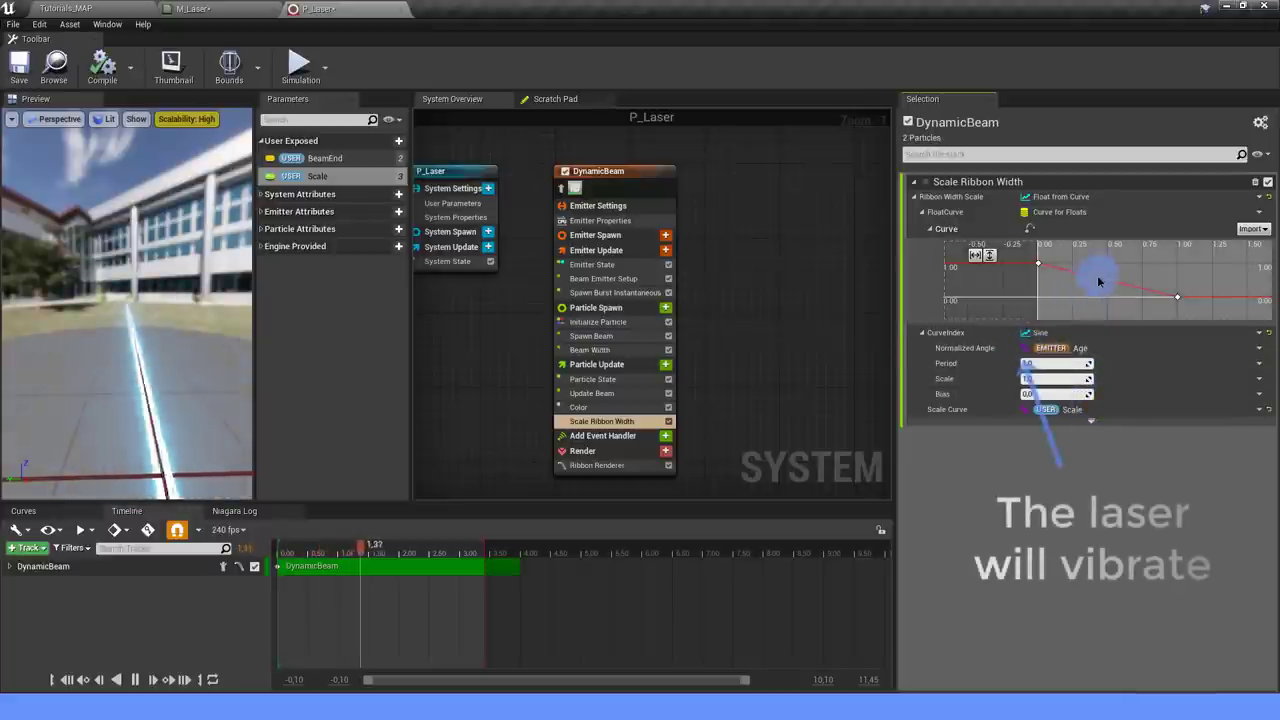
# Set the curve's end key to 1.0 and give the Sine a Bias of 0.5 and Scale of 0.5.
pyautogui.click(1177, 297)
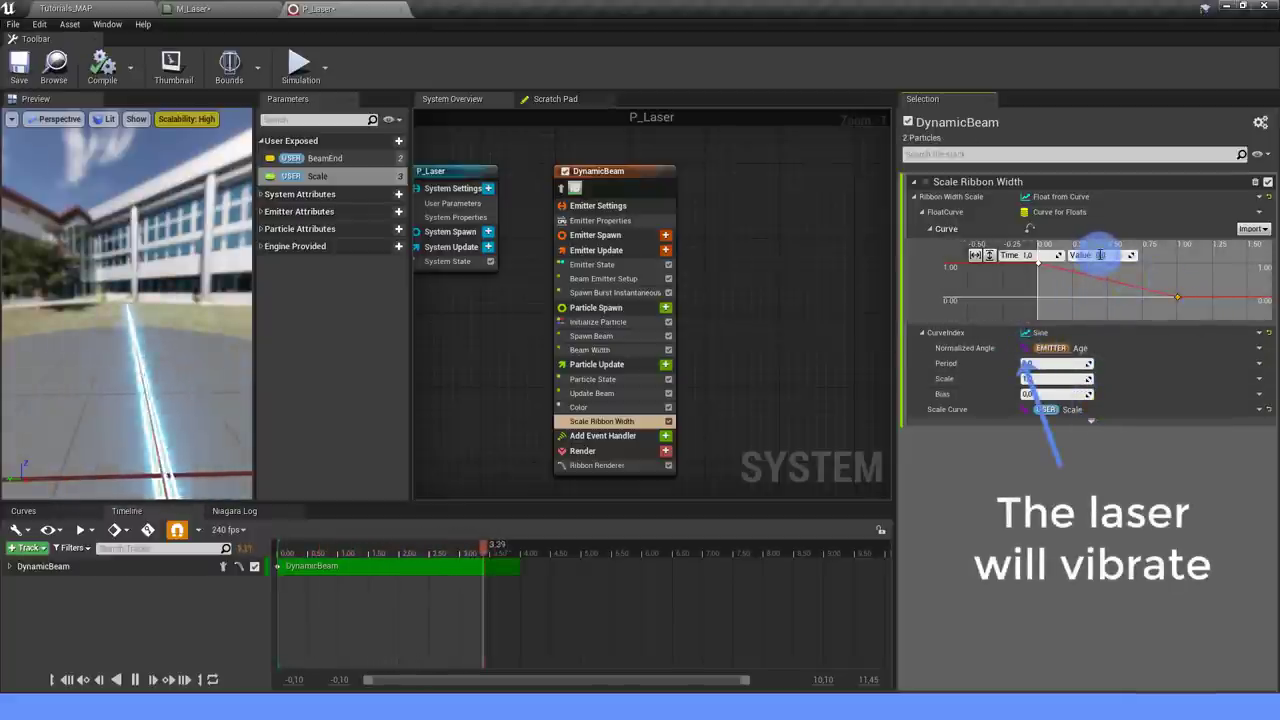
pyautogui.write('1')
pyautogui.press('Return')
pyautogui.click(1118, 285)
pyautogui.press('Tab')
pyautogui.write('0.5')
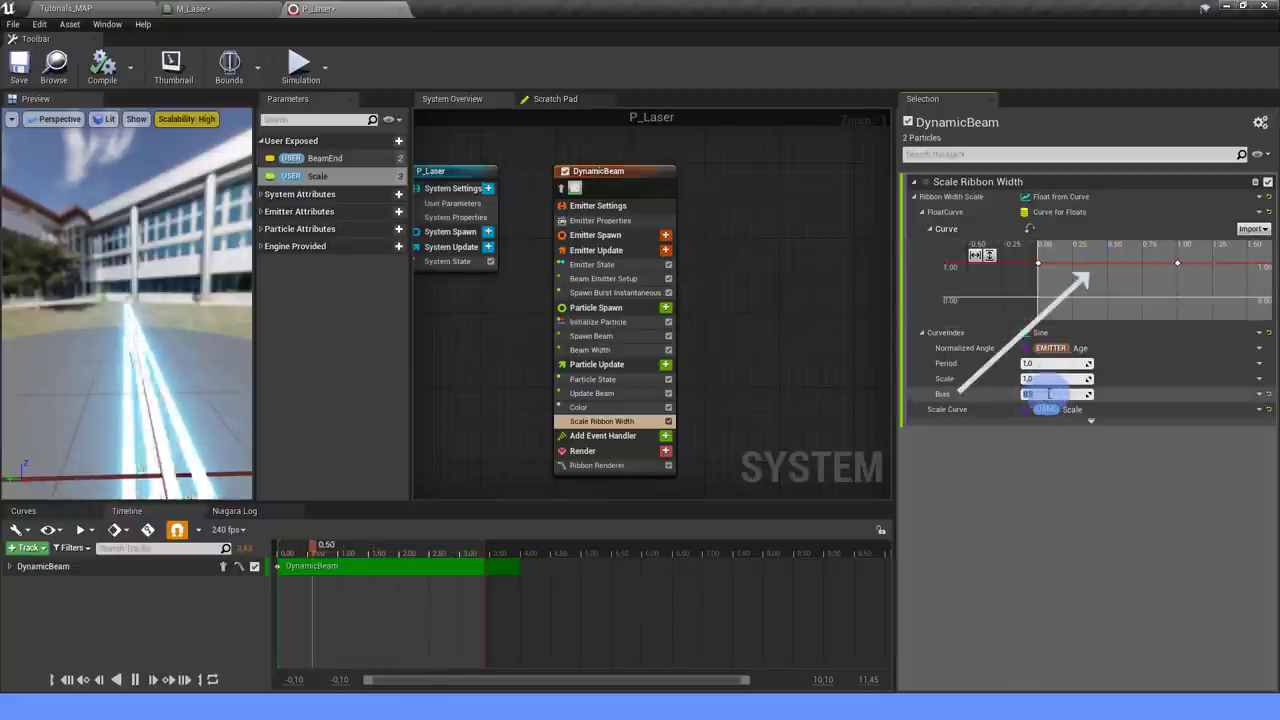
pyautogui.click(1125, 275)
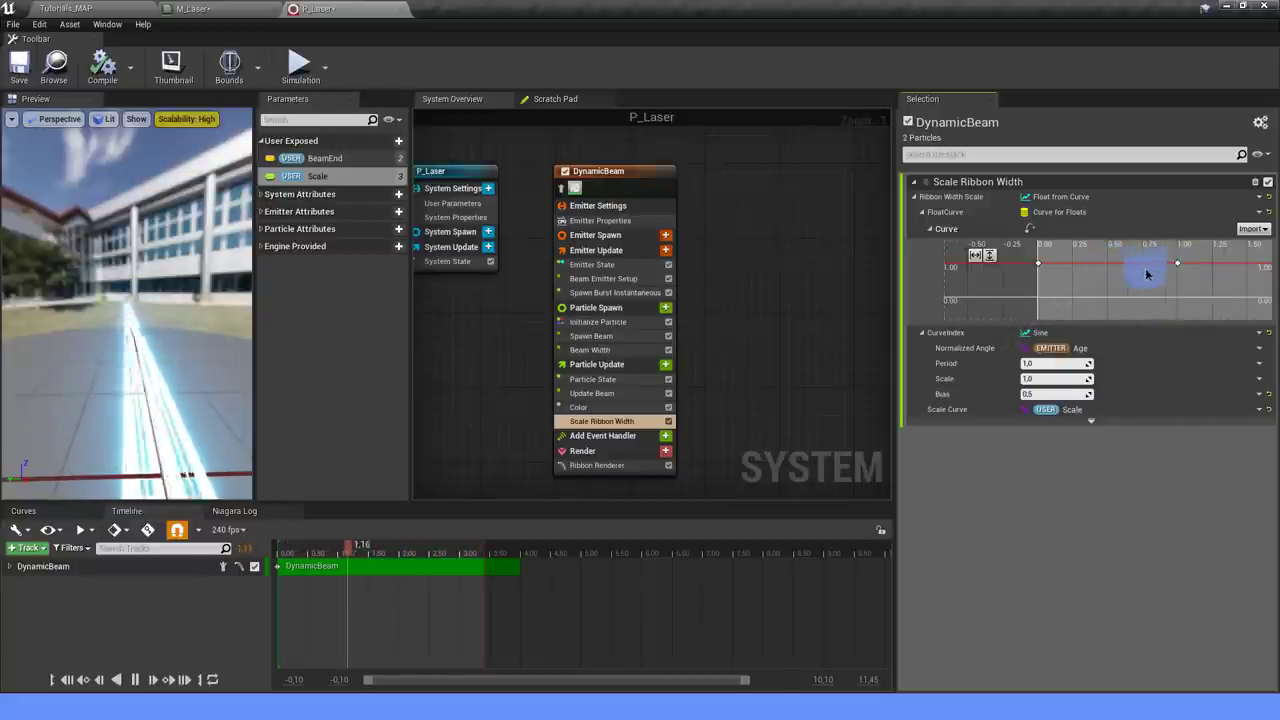
pyautogui.click(1037, 379)
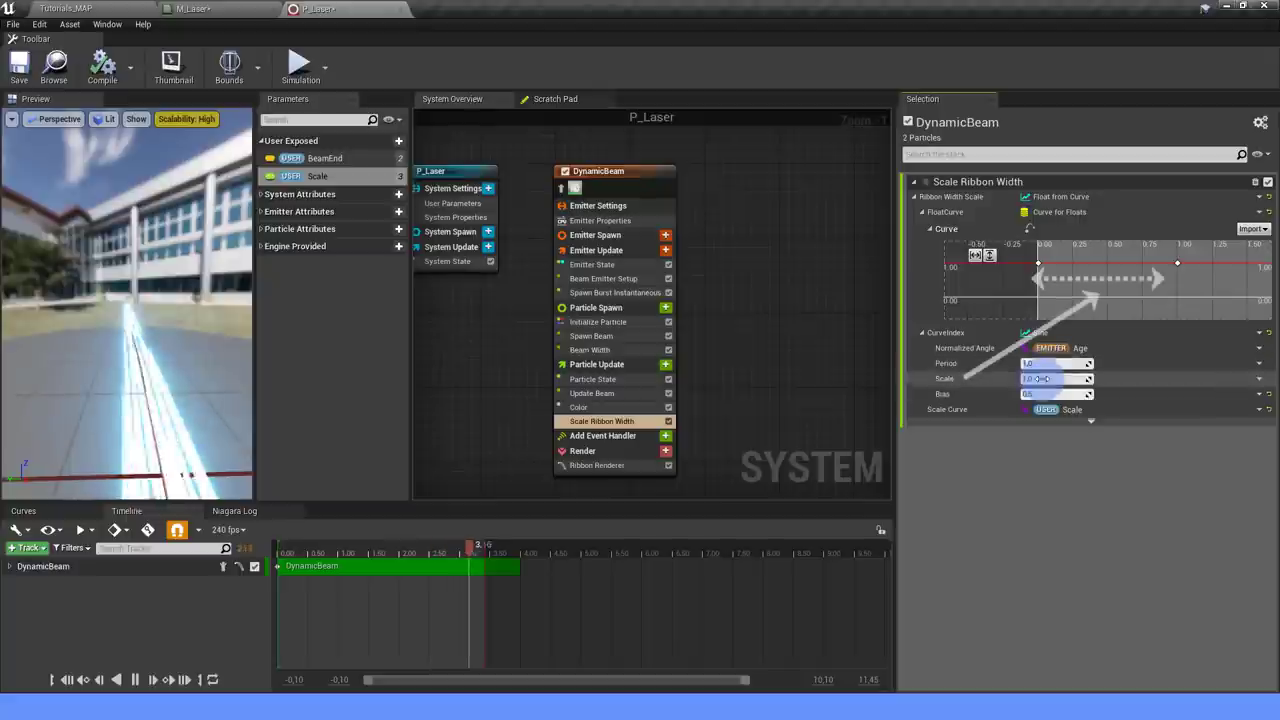
pyautogui.click(1135, 287)
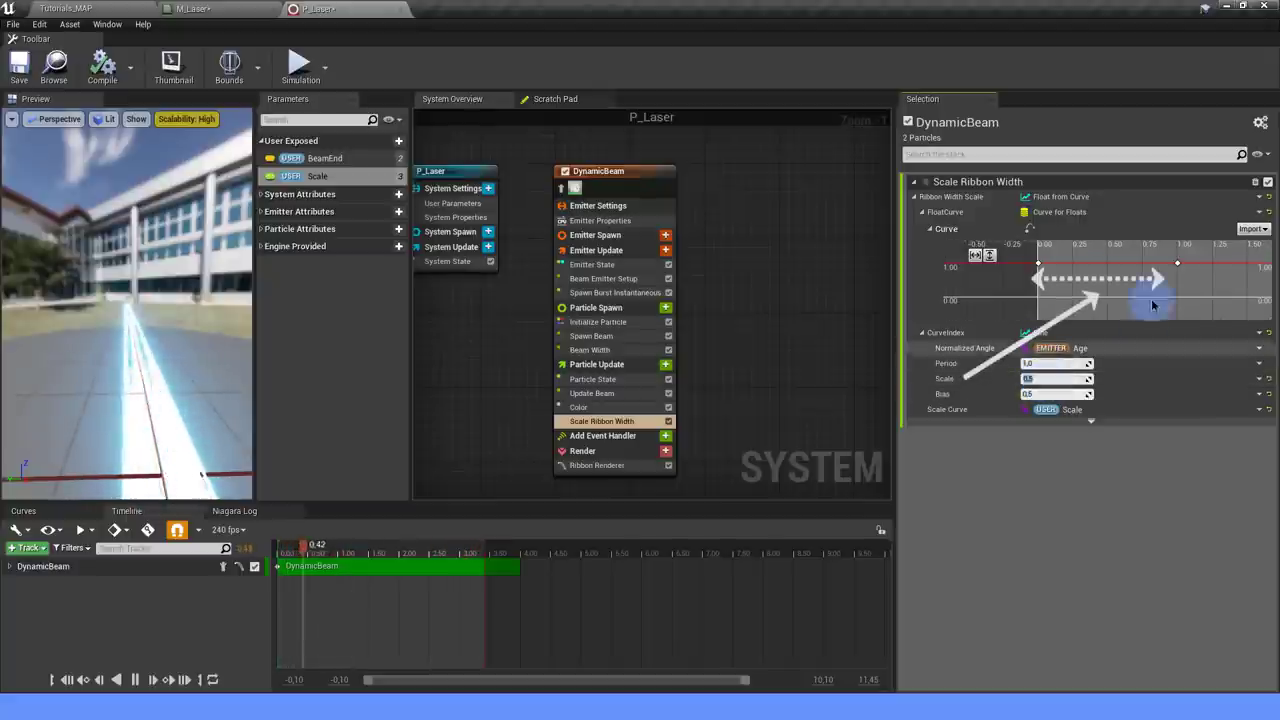
# Edit the curve keys, setting one key to 0.2 and the middle key to 0.7.
pyautogui.click(1111, 264)
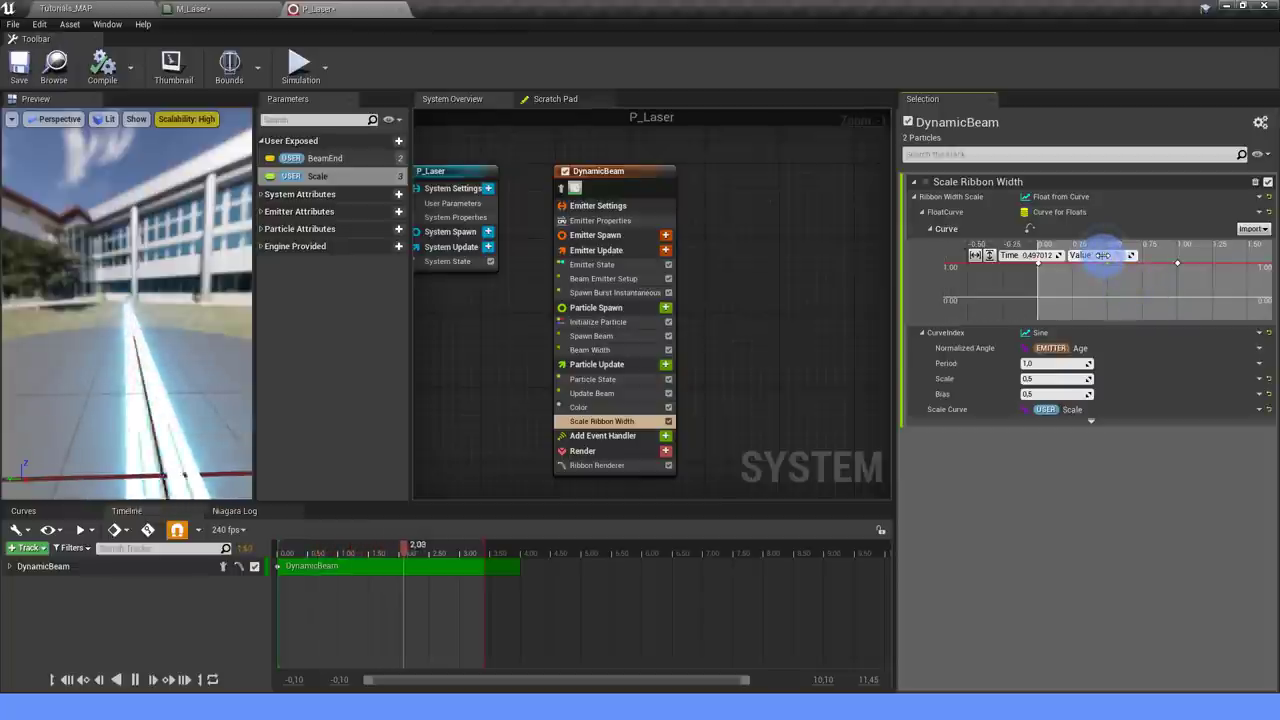
pyautogui.moveTo(1020, 252); pyautogui.dragTo(1183, 297)
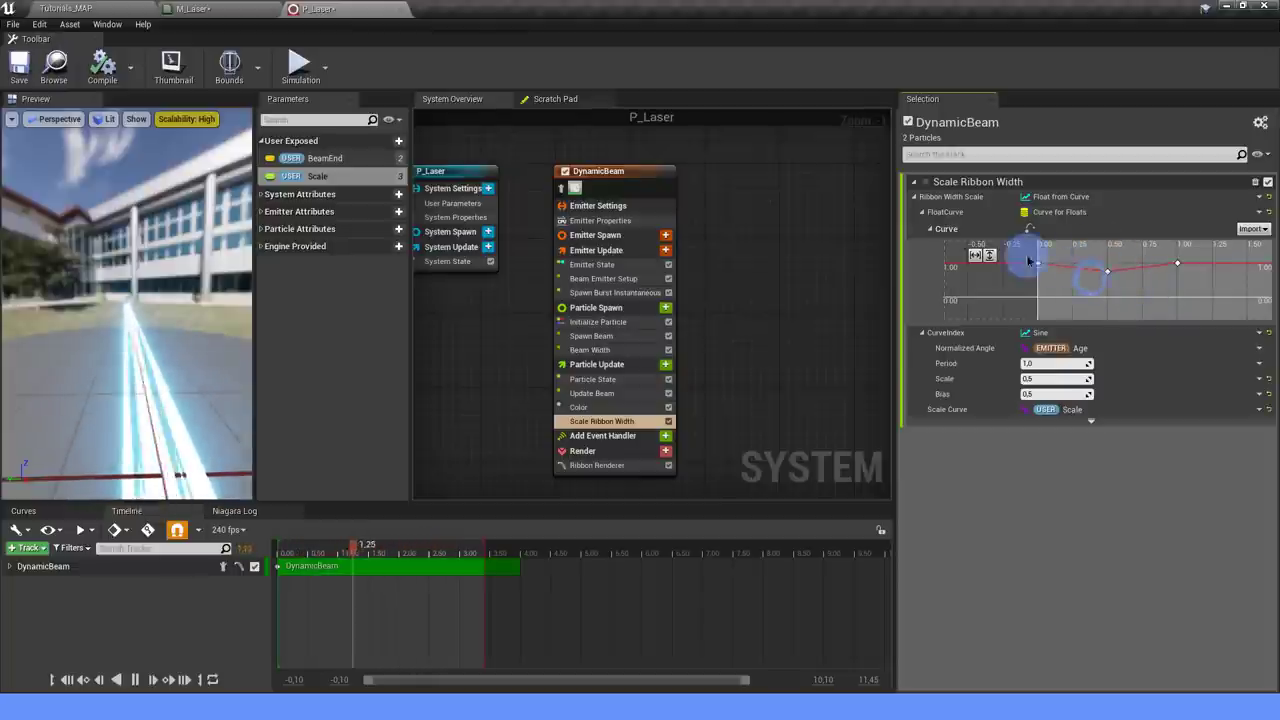
pyautogui.rightClick(1104, 282)
pyautogui.click(1063, 265)
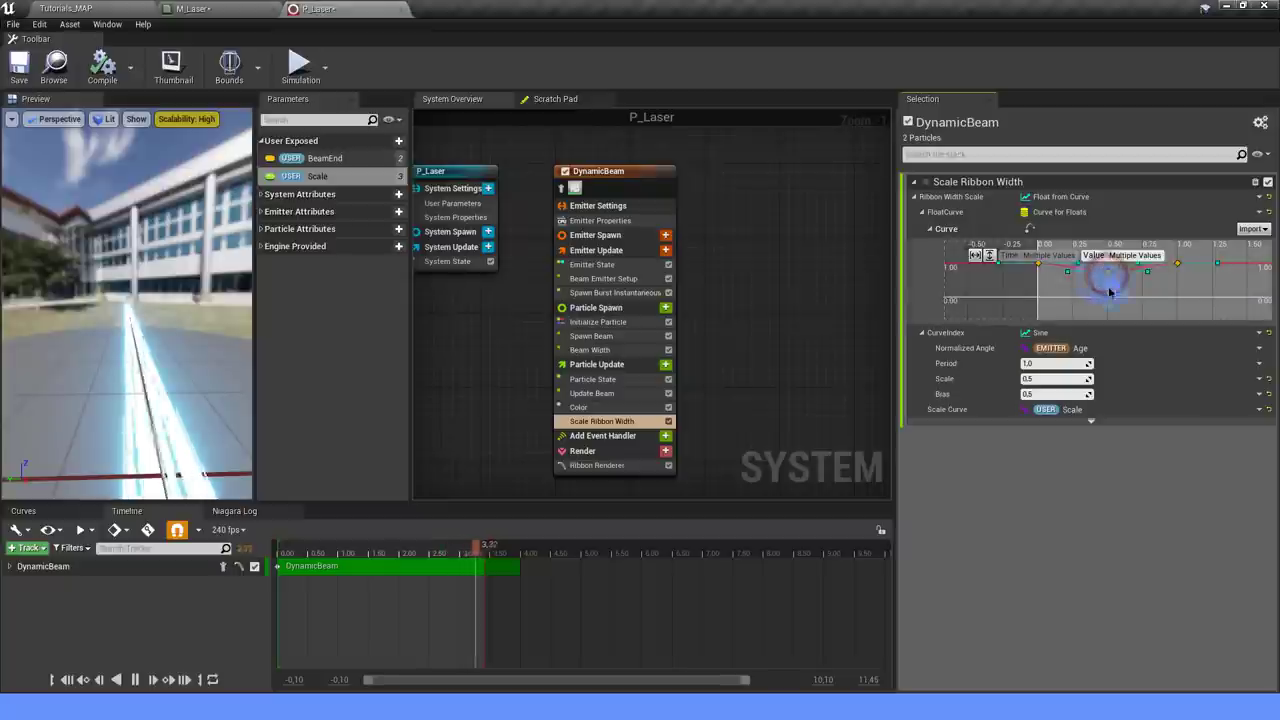
pyautogui.click(1071, 267)
pyautogui.click(1038, 264)
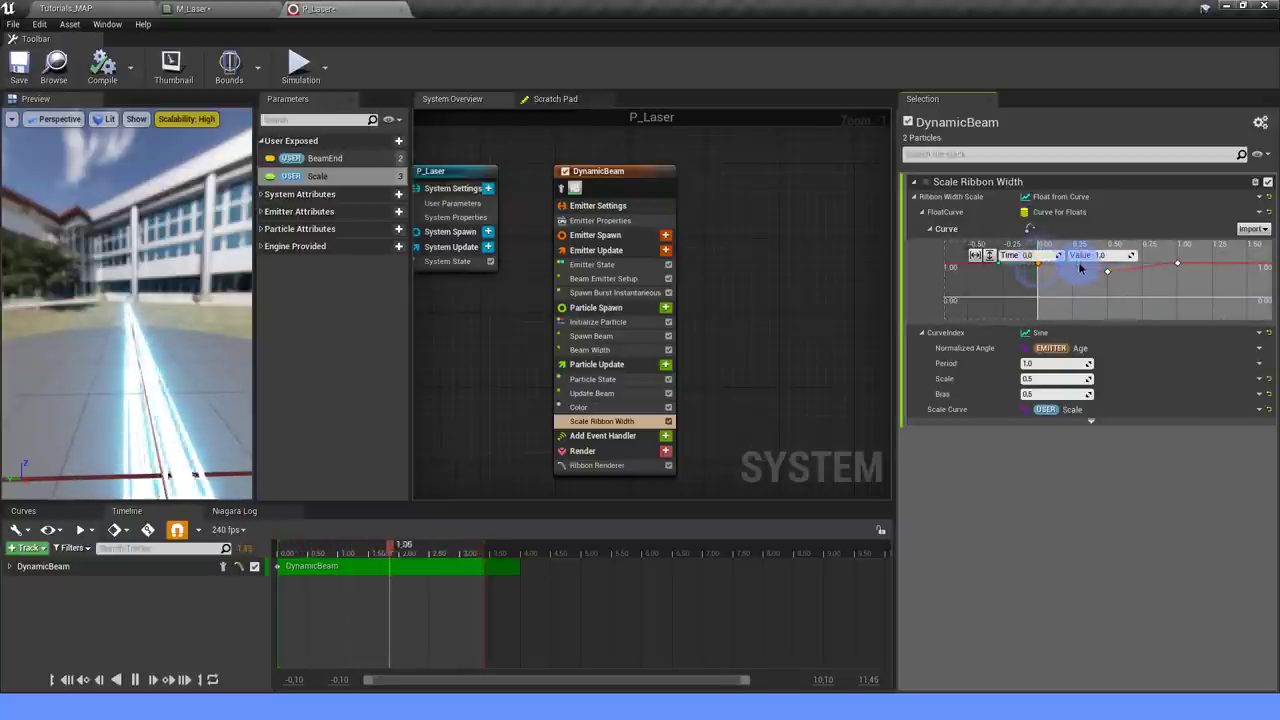
pyautogui.click(1078, 281)
pyautogui.moveTo(120, 360); pyautogui.dragTo(143, 379)
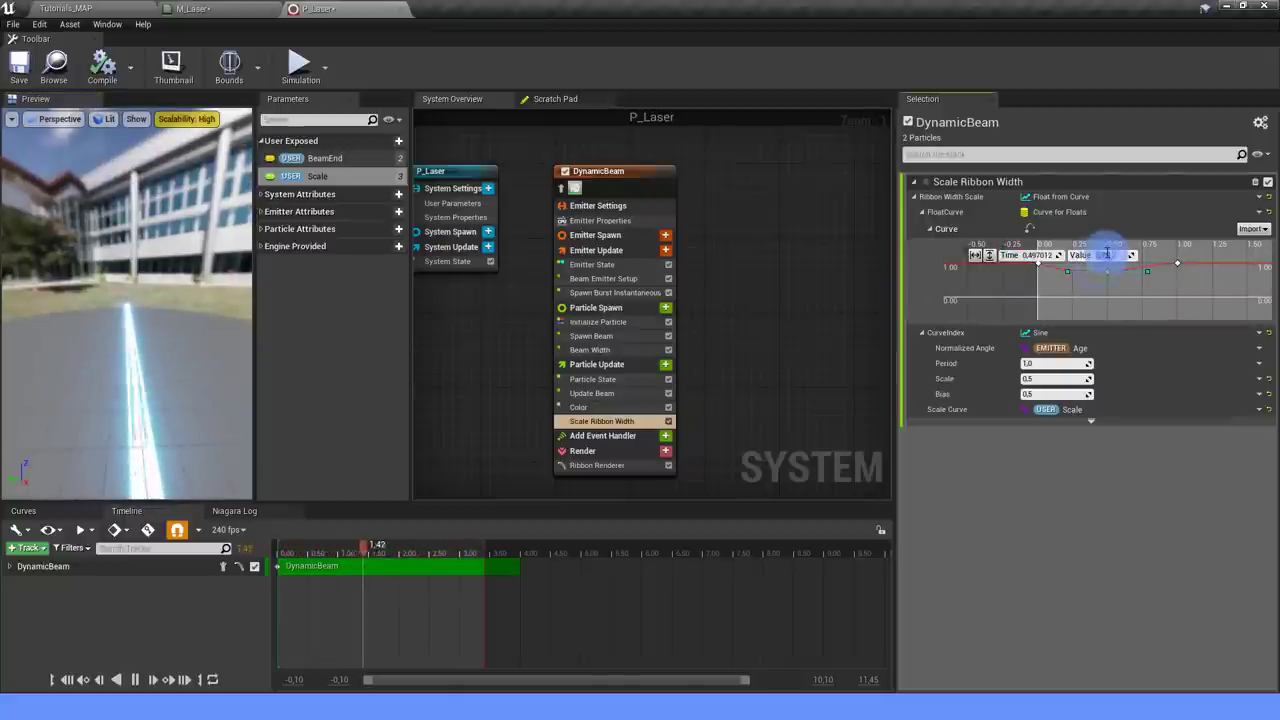
pyautogui.write('0.2')
pyautogui.press('Return')
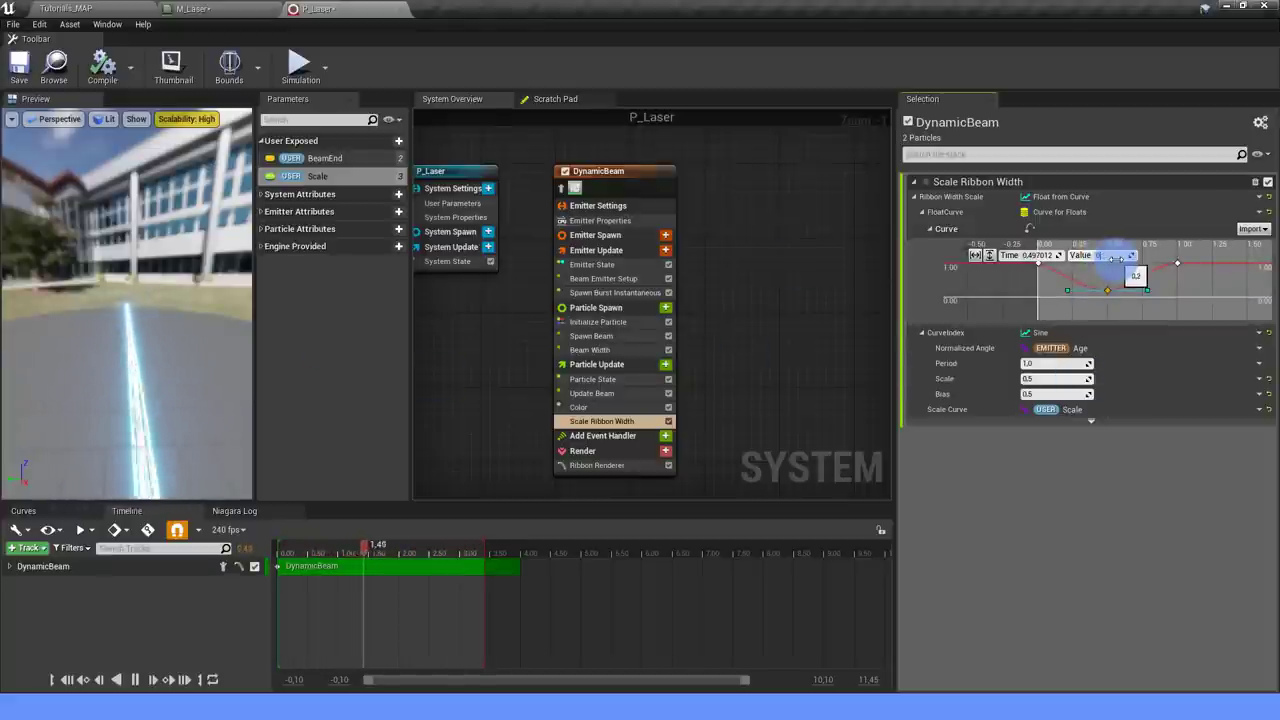
pyautogui.moveTo(1115, 258); pyautogui.dragTo(1112, 258)
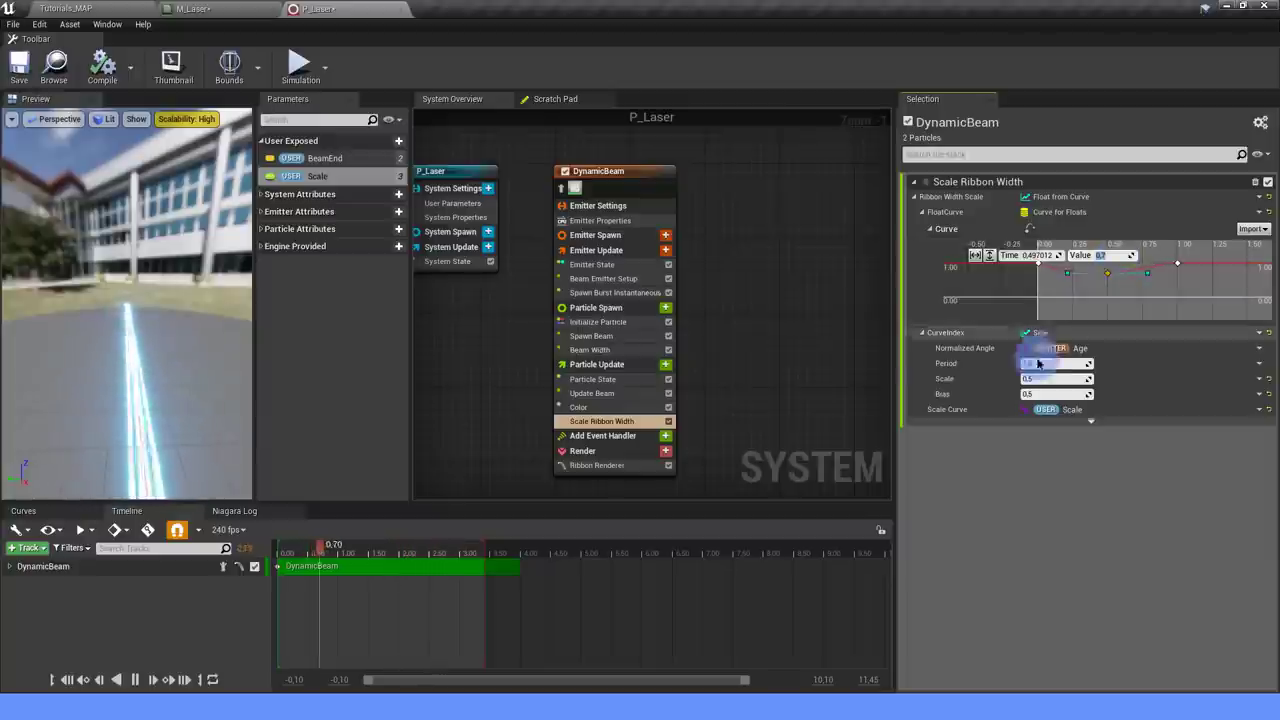
# Set the Sine Period to 0.35.
pyautogui.click(1040, 366)
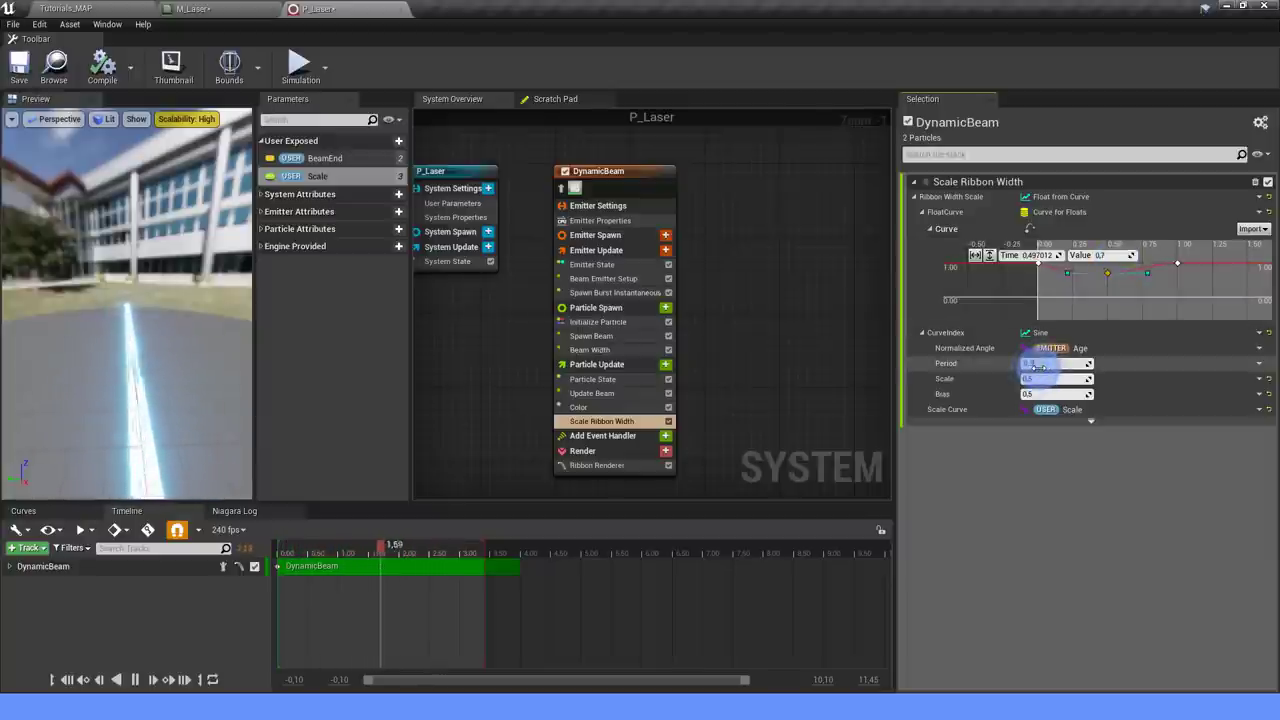
pyautogui.write('0.35')
pyautogui.click(1027, 522)
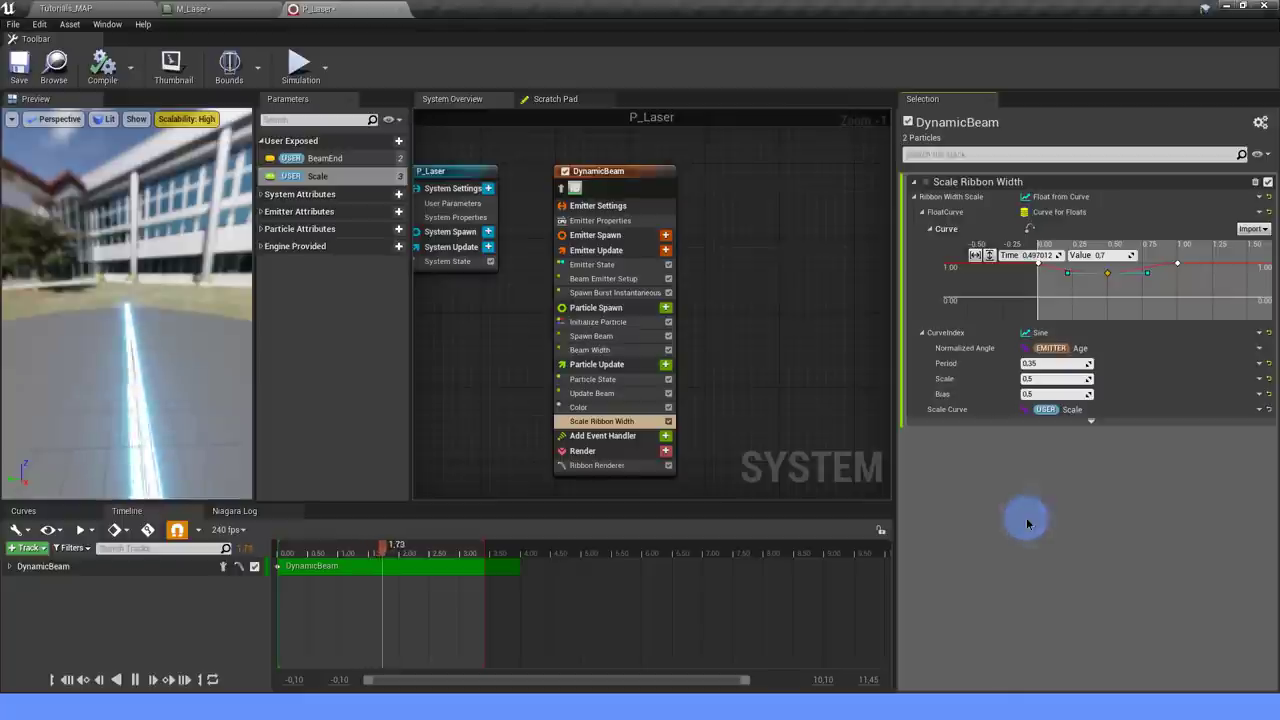
pyautogui.moveTo(150, 300); pyautogui.dragTo(120, 300)
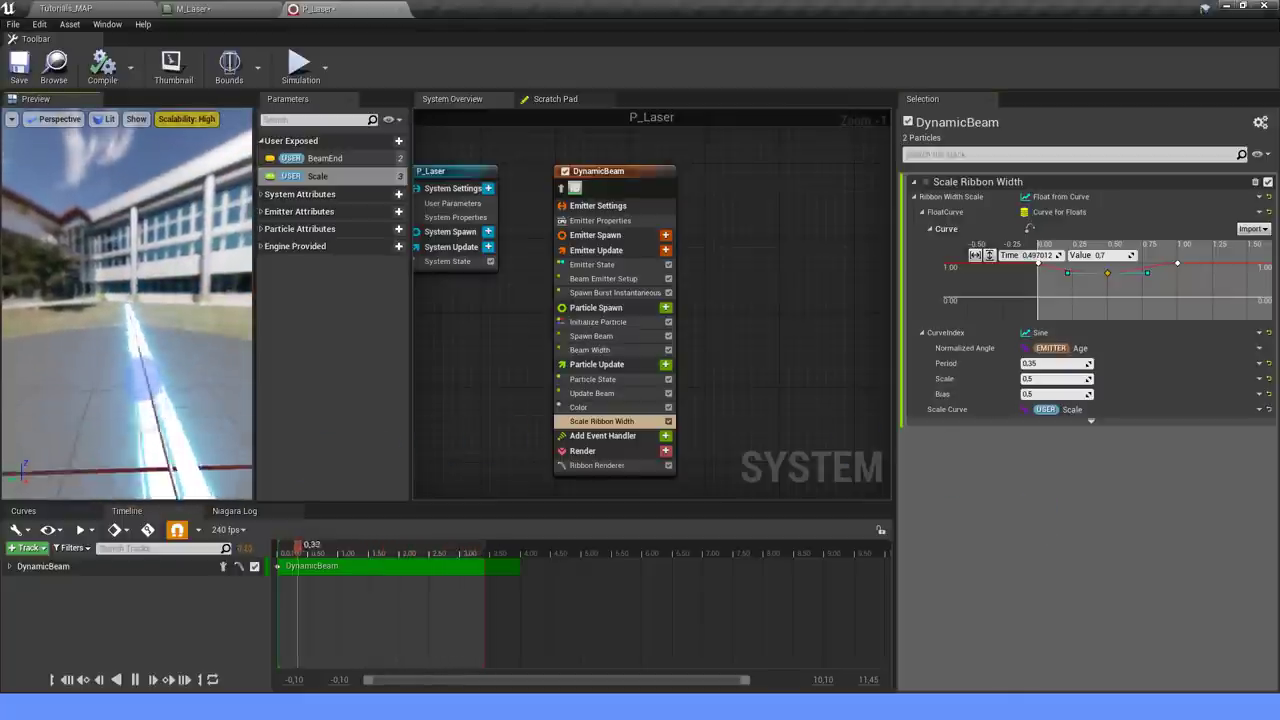
pyautogui.moveTo(150, 404); pyautogui.dragTo(136, 404)
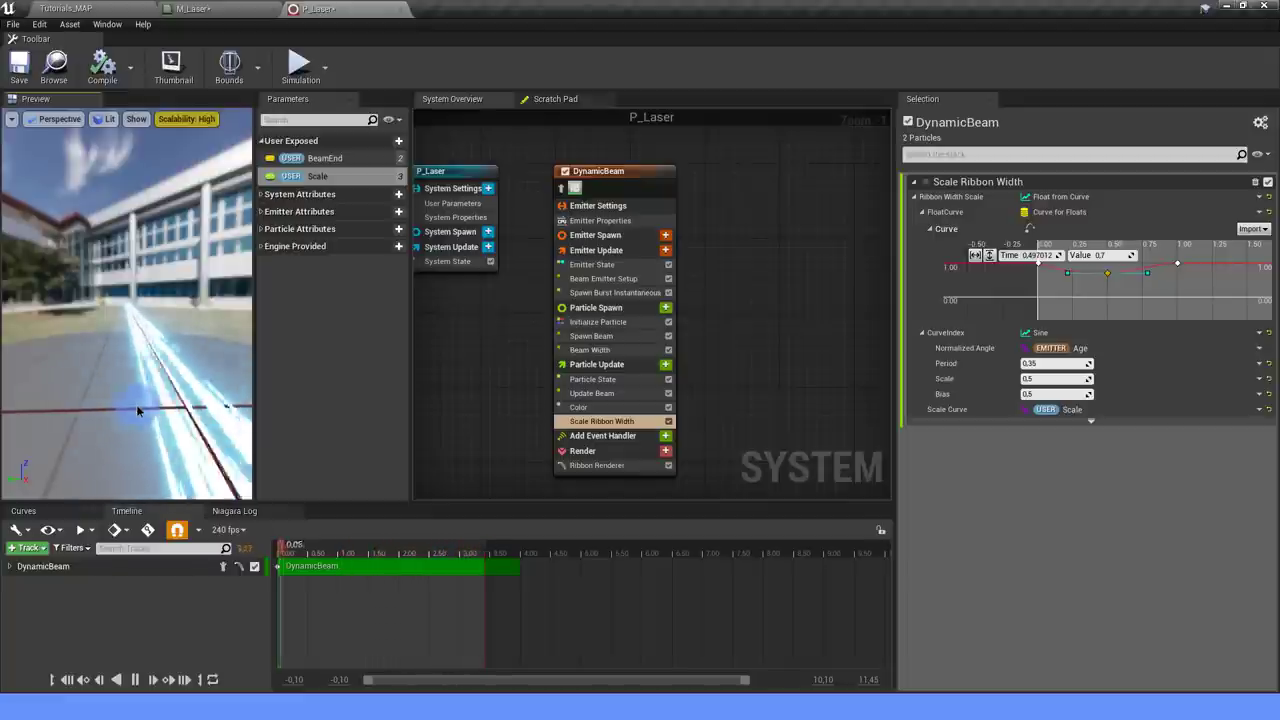
# Copy the sine-driven Ribbon Width Scale, switch it to Multiply Float, and paste the copy into A.
pyautogui.rightClick(1123, 201)
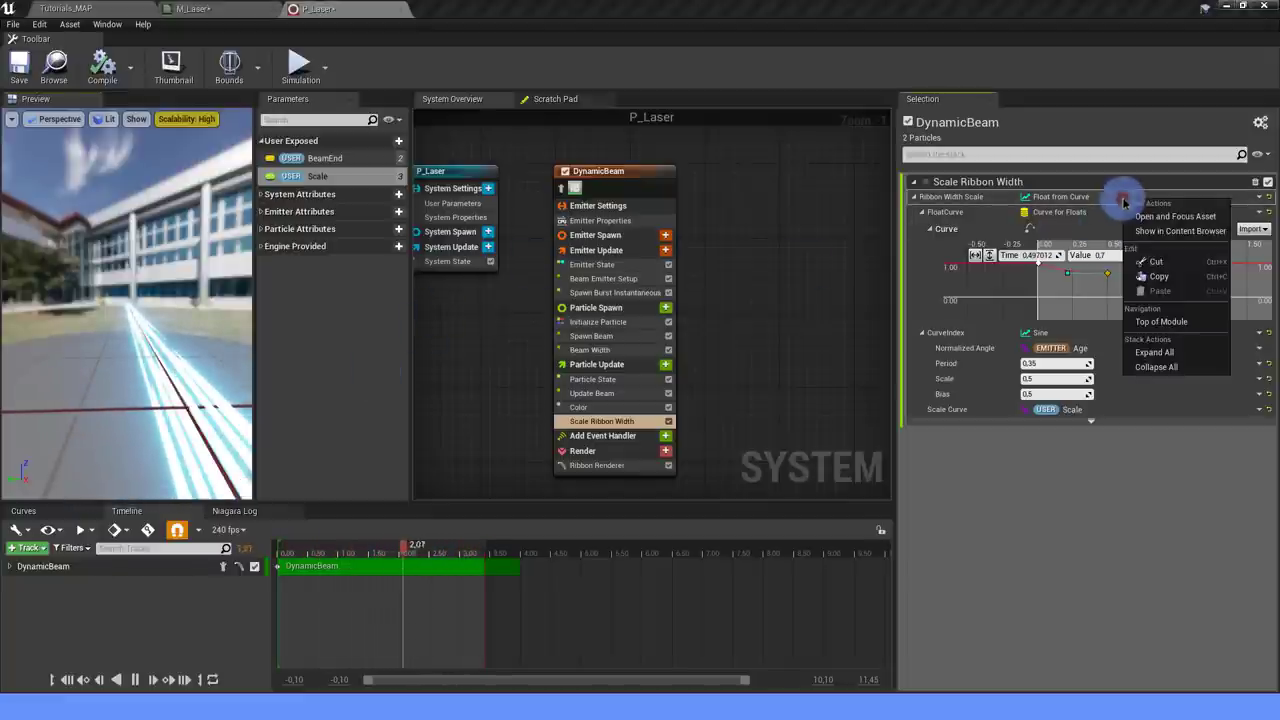
pyautogui.click(1157, 274)
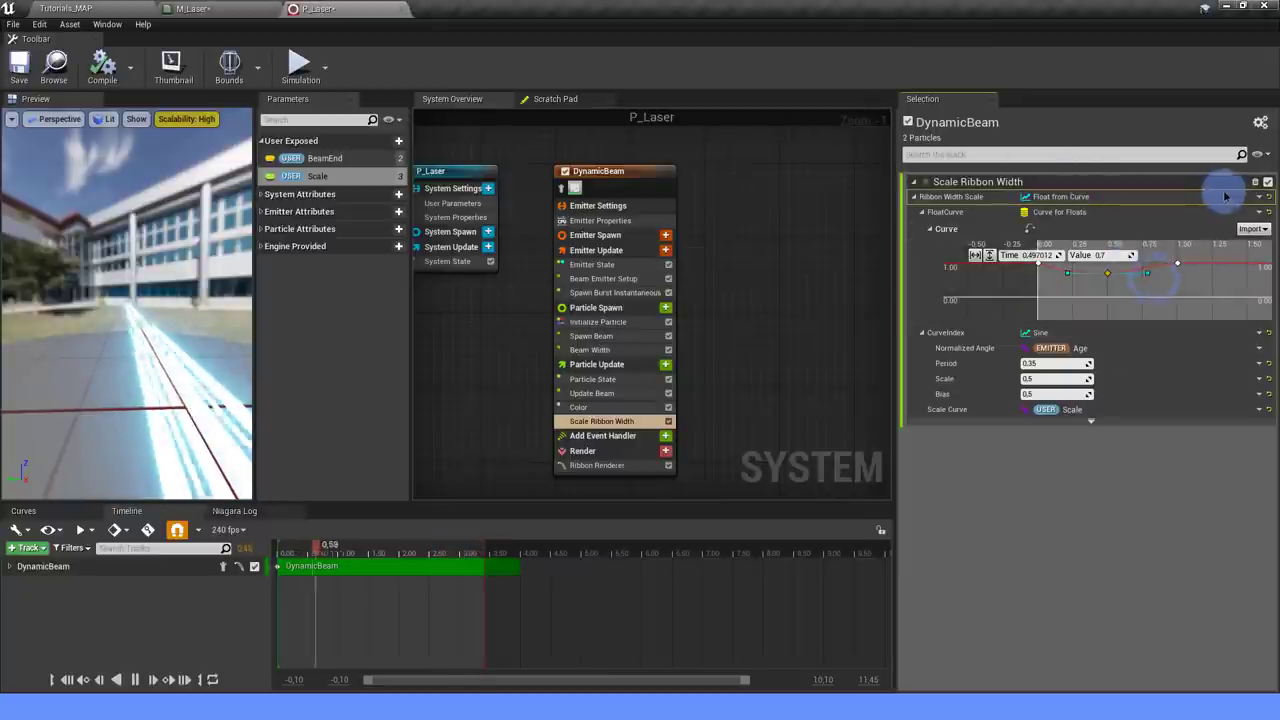
pyautogui.click(1258, 196)
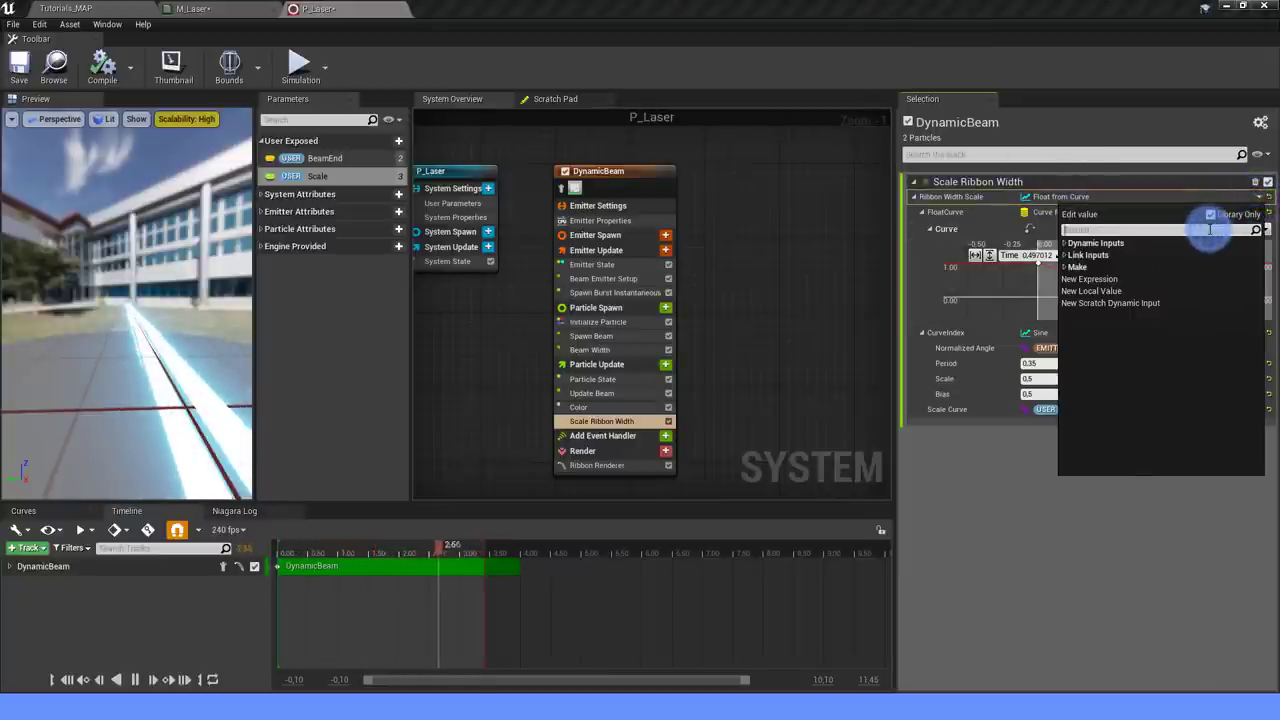
pyautogui.write('MULT')
pyautogui.click(1183, 256)
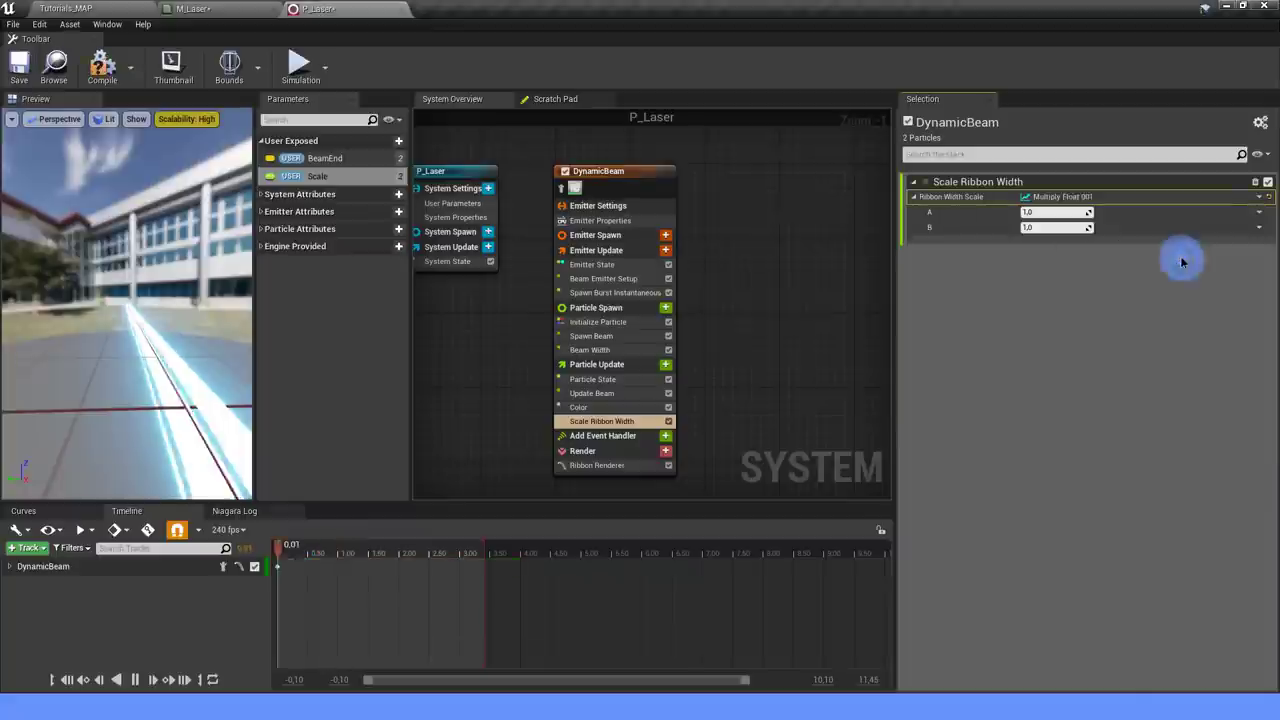
pyautogui.rightClick(1113, 215)
pyautogui.click(1153, 304)
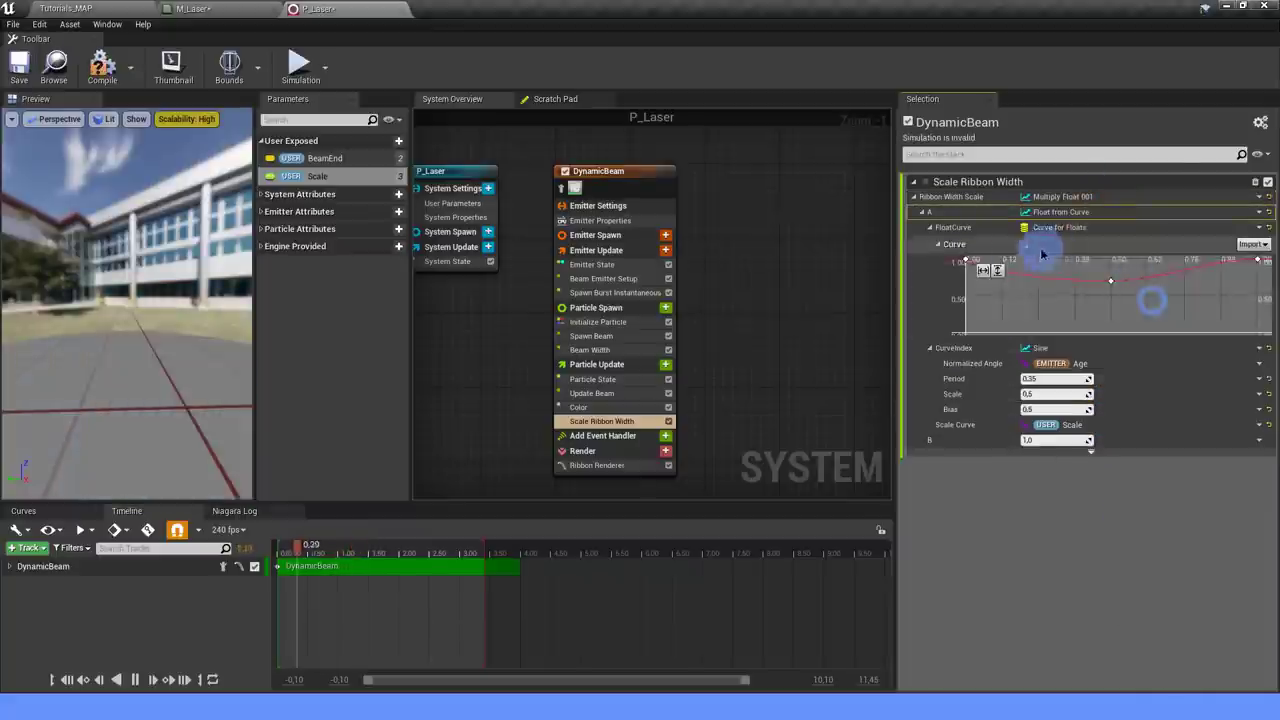
# Set input B to Float from Curve with its CurveIndex driven by SYSTEM Age.
pyautogui.click(1259, 440)
pyautogui.write('CURVE')
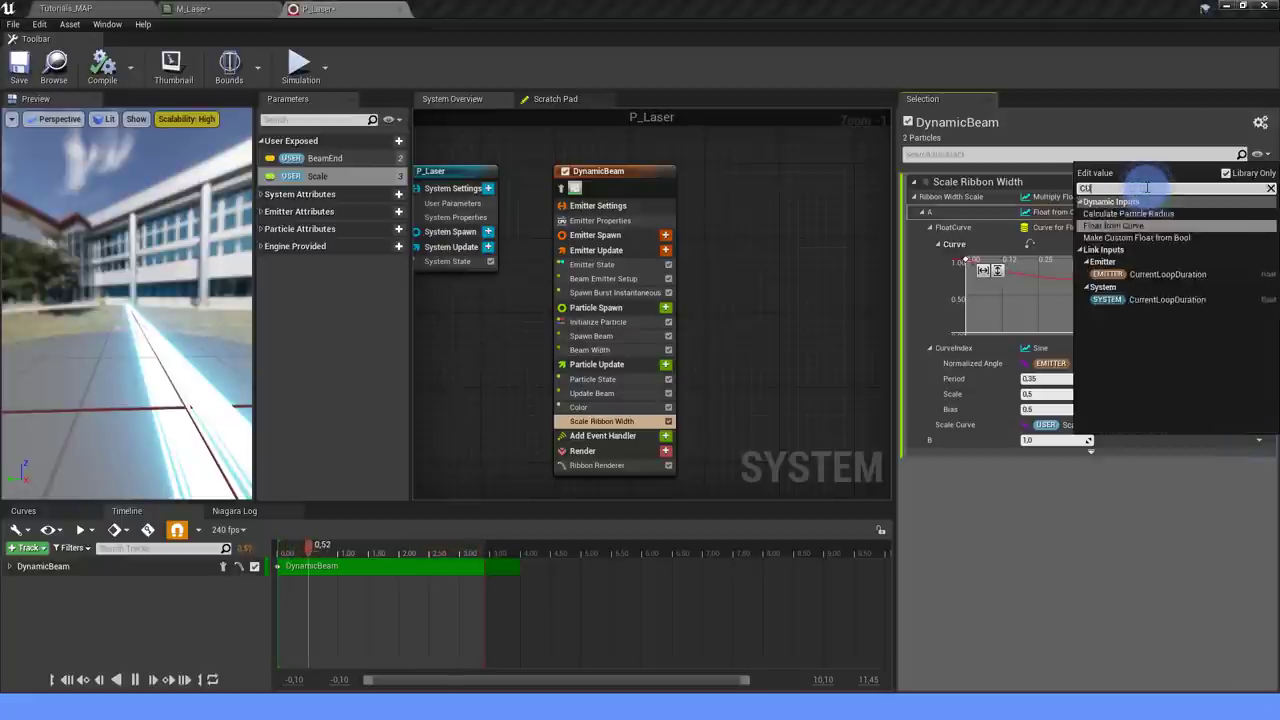
pyautogui.click(1133, 220)
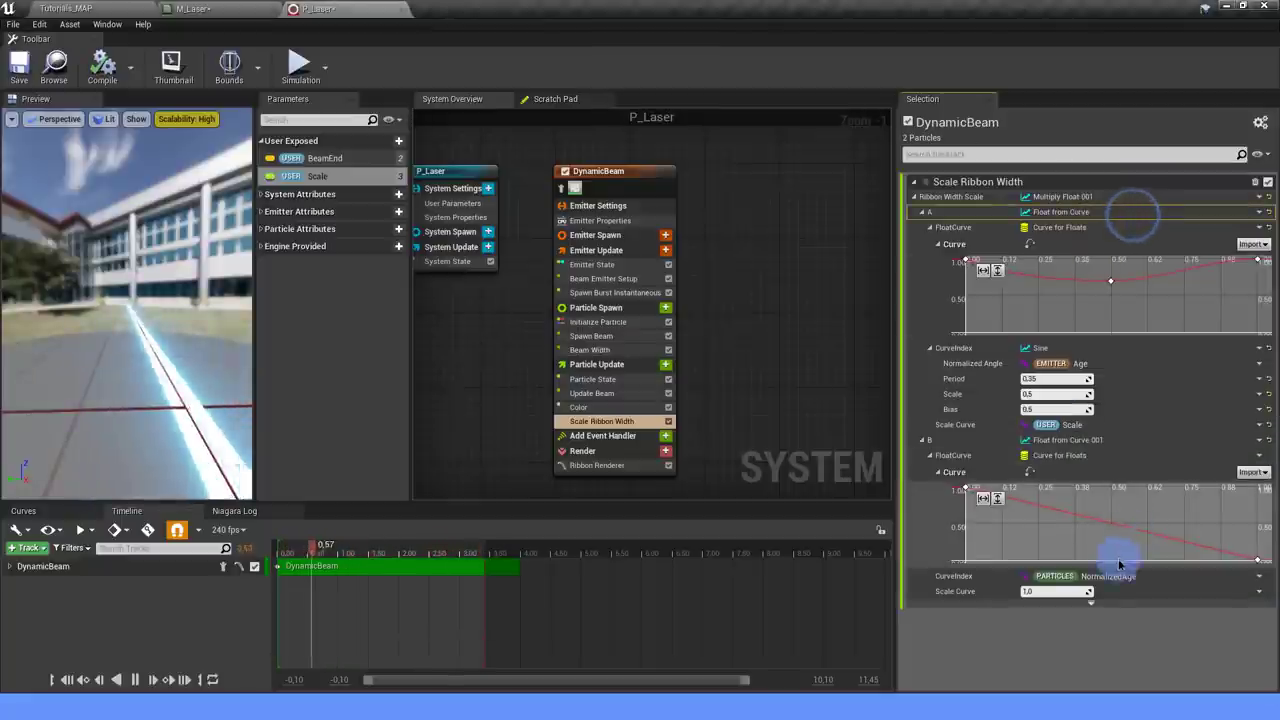
pyautogui.click(1259, 577)
pyautogui.write('SYST AG')
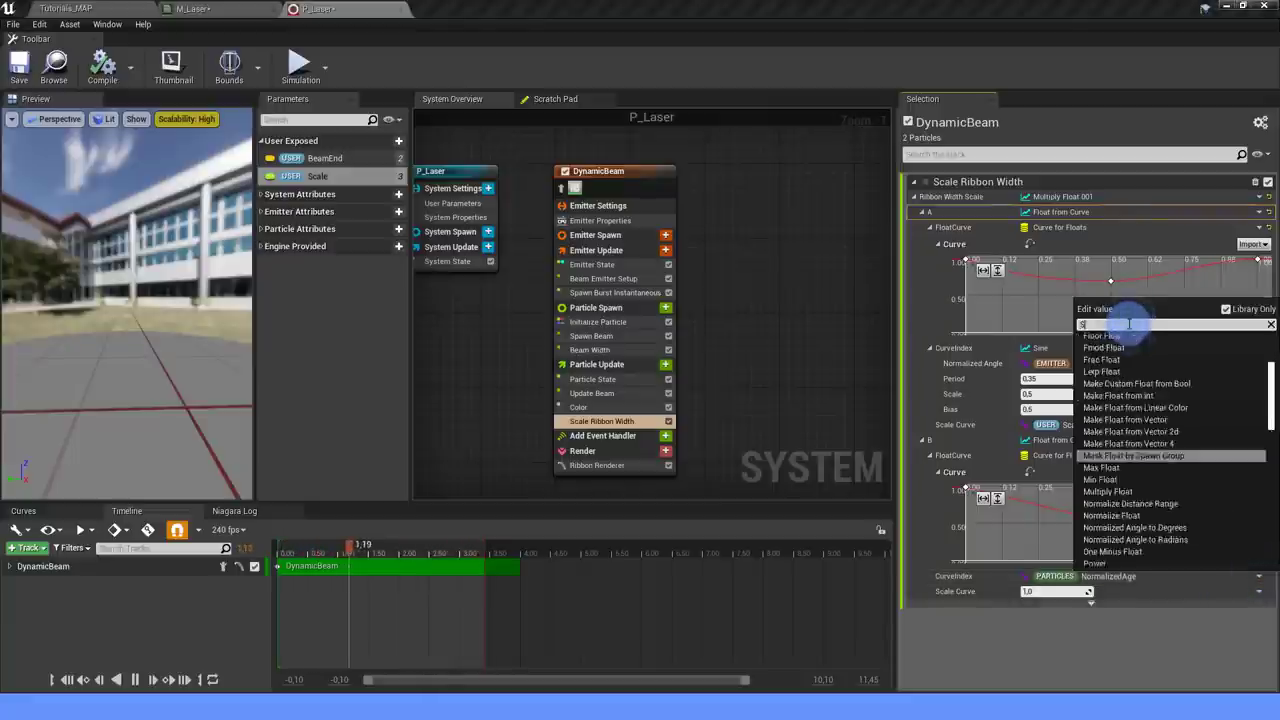
pyautogui.click(1140, 387)
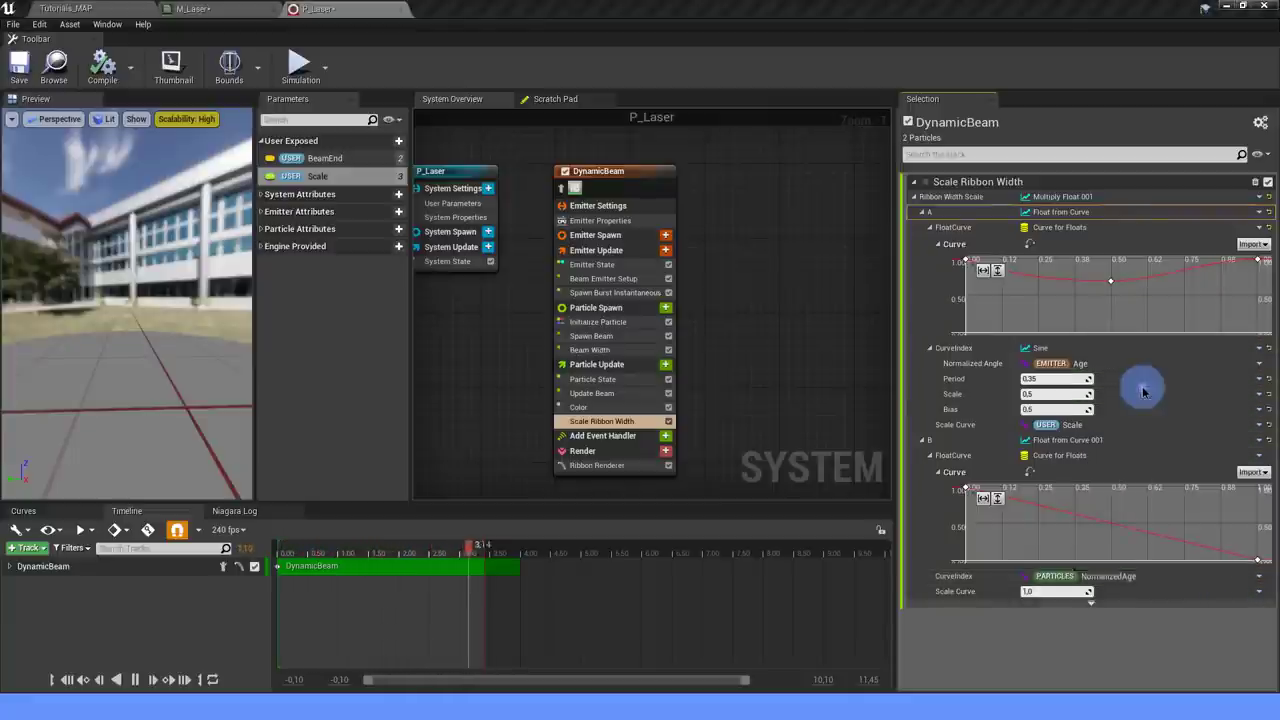
# Fit curve B in view and set its key to Time 0.4, Value 1.
pyautogui.click(1080, 538)
pyautogui.press('f')
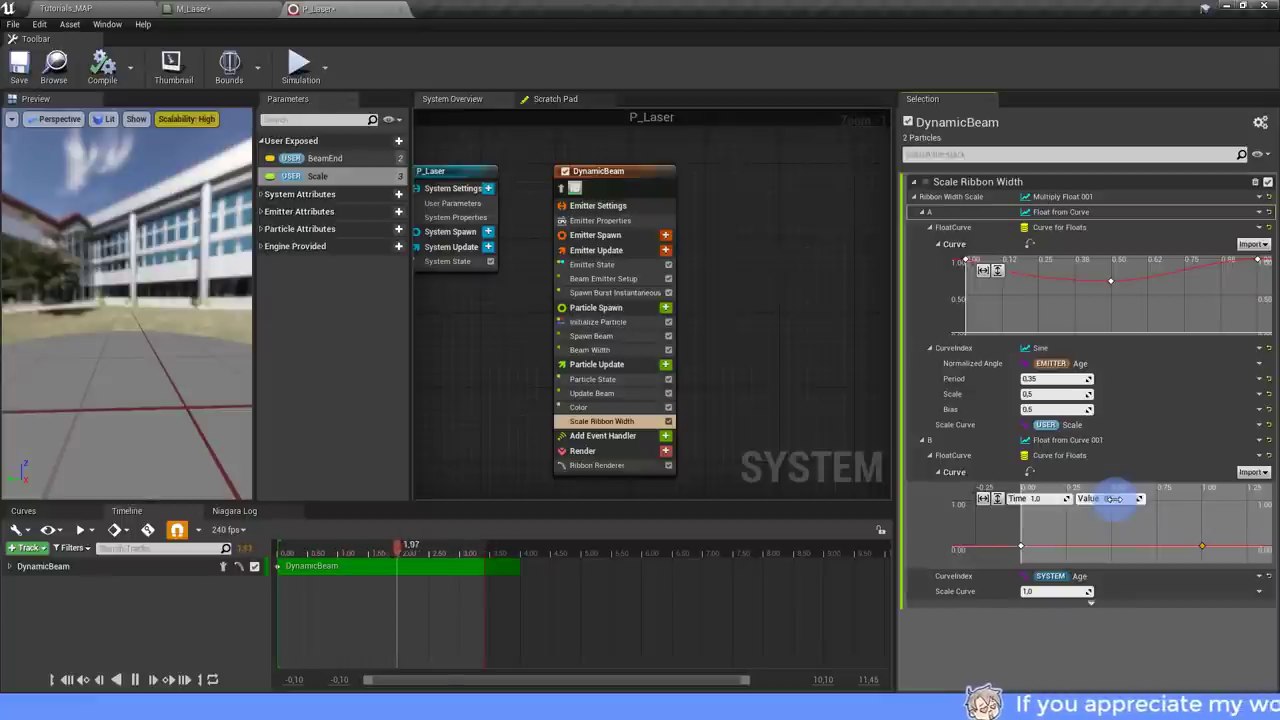
pyautogui.moveTo(1113, 499); pyautogui.dragTo(1186, 509)
pyautogui.click(1042, 499)
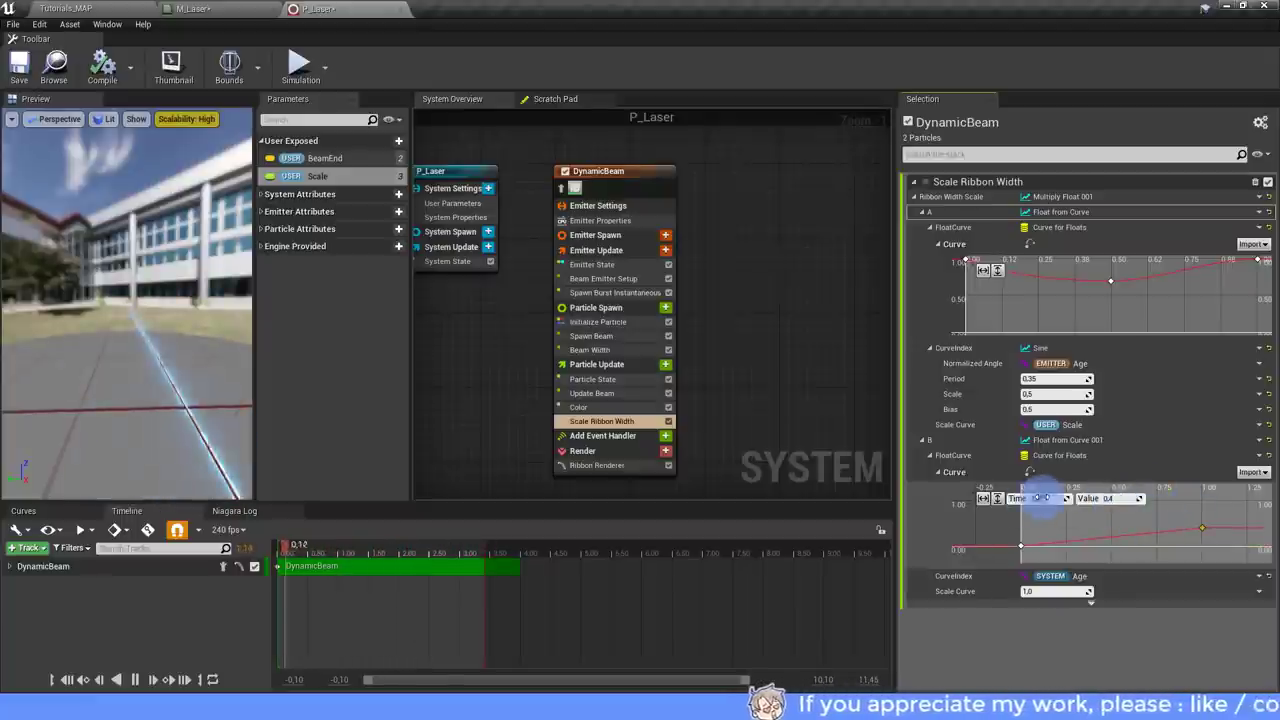
pyautogui.write('0.4')
pyautogui.click(1110, 499)
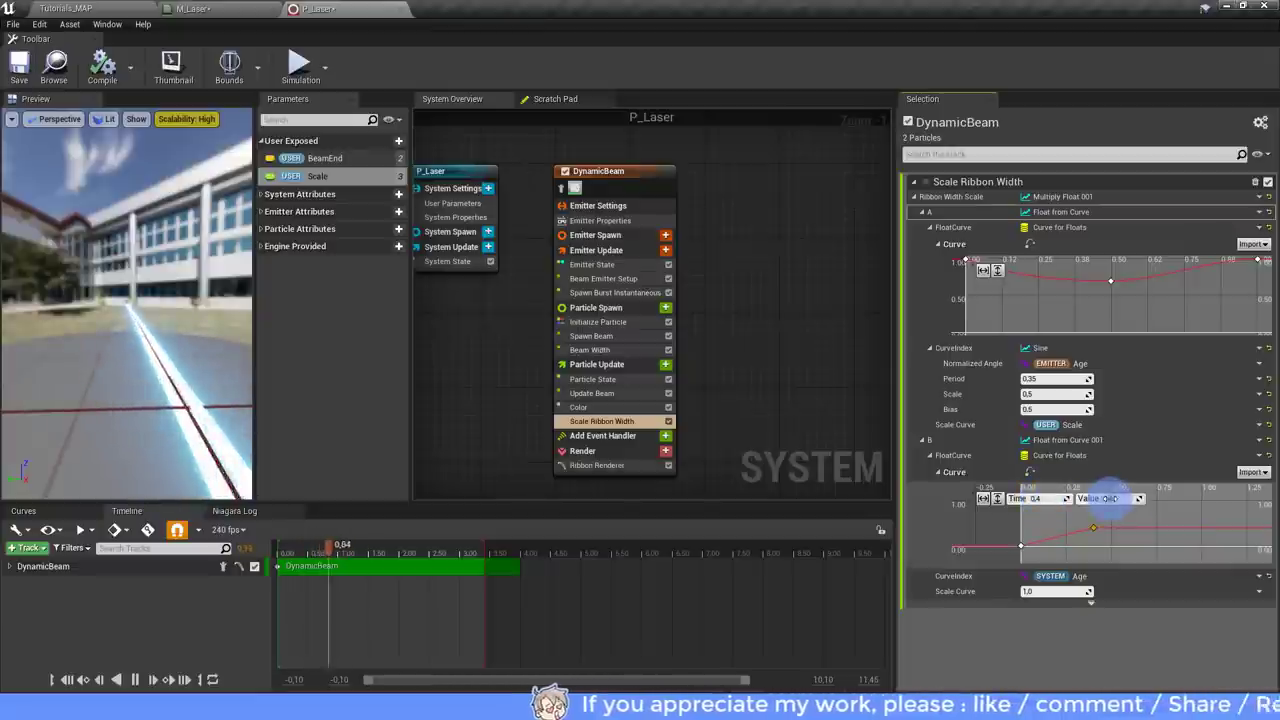
pyautogui.write('1')
pyautogui.moveTo(1128, 517); pyautogui.dragTo(1044, 512)
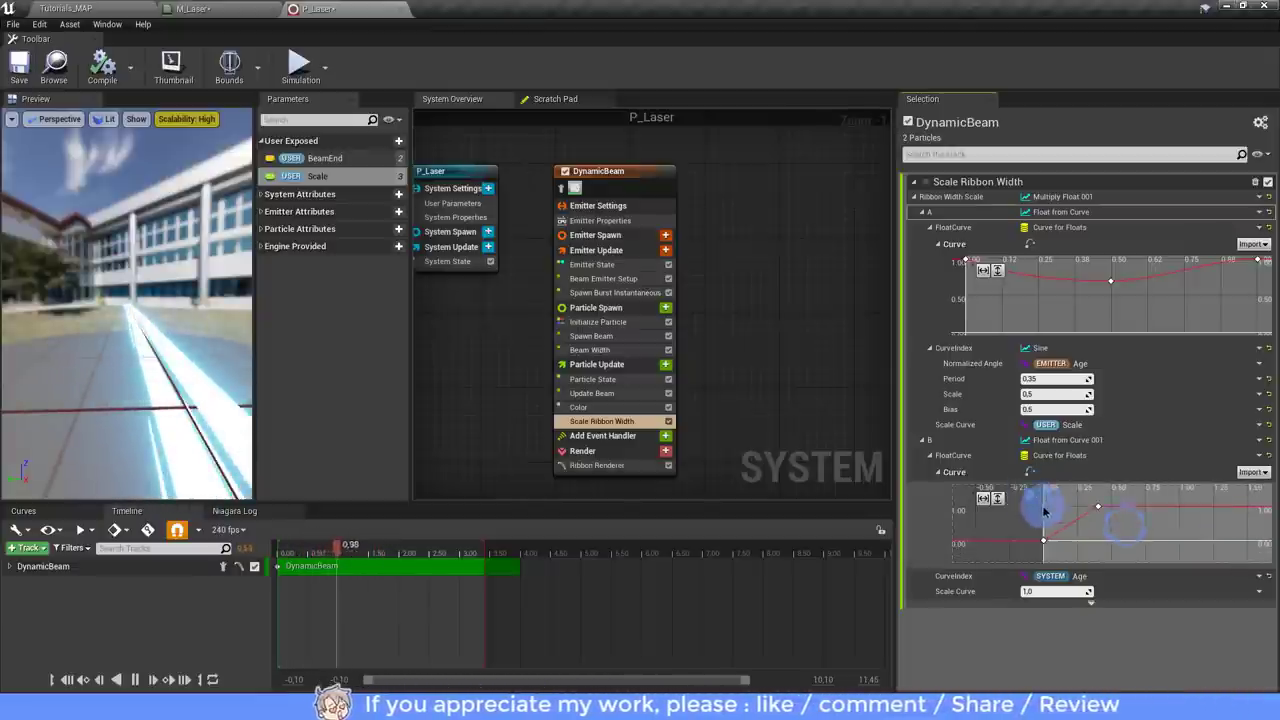
# Steepen the start key's tangent upward so the width ramps quickly from 0.
pyautogui.rightClick(1097, 507)
pyautogui.click(1044, 543)
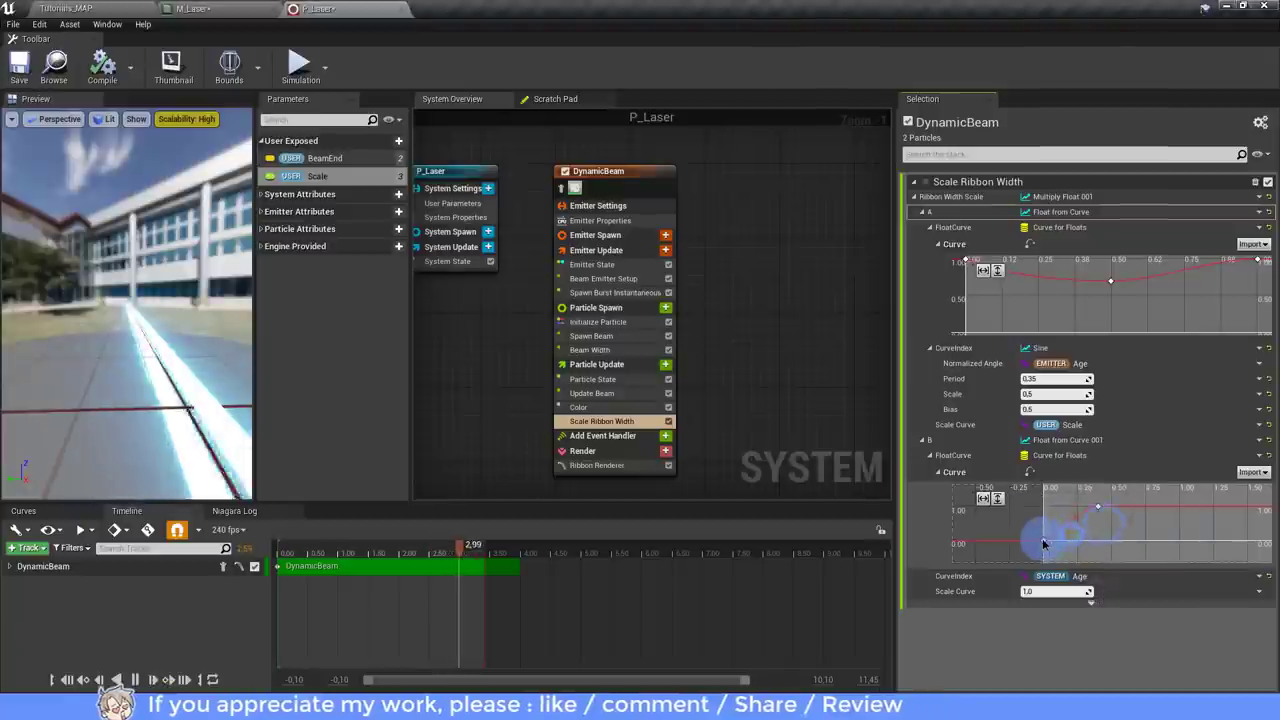
pyautogui.moveTo(1044, 543); pyautogui.dragTo(1071, 514)
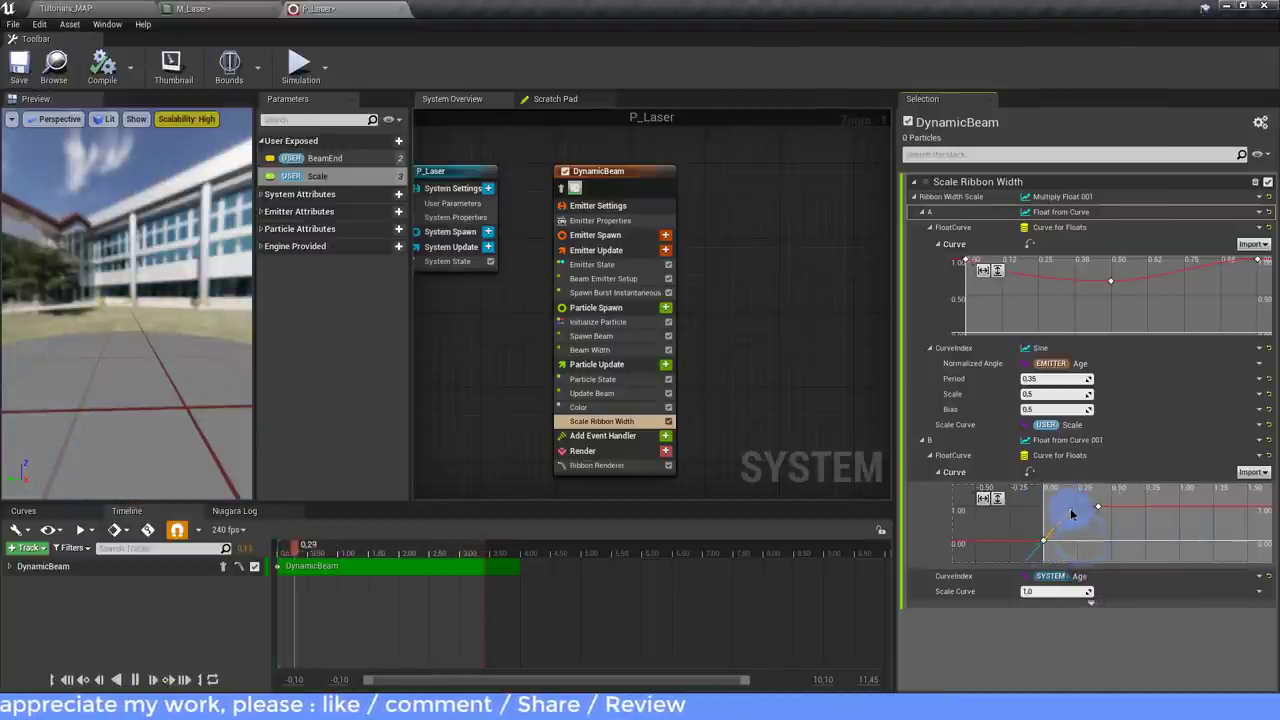
pyautogui.moveTo(163, 314)
pyautogui.mouseDown()
pyautogui.moveTo(178, 350)
pyautogui.moveTo(40, 203)
pyautogui.mouseUp()
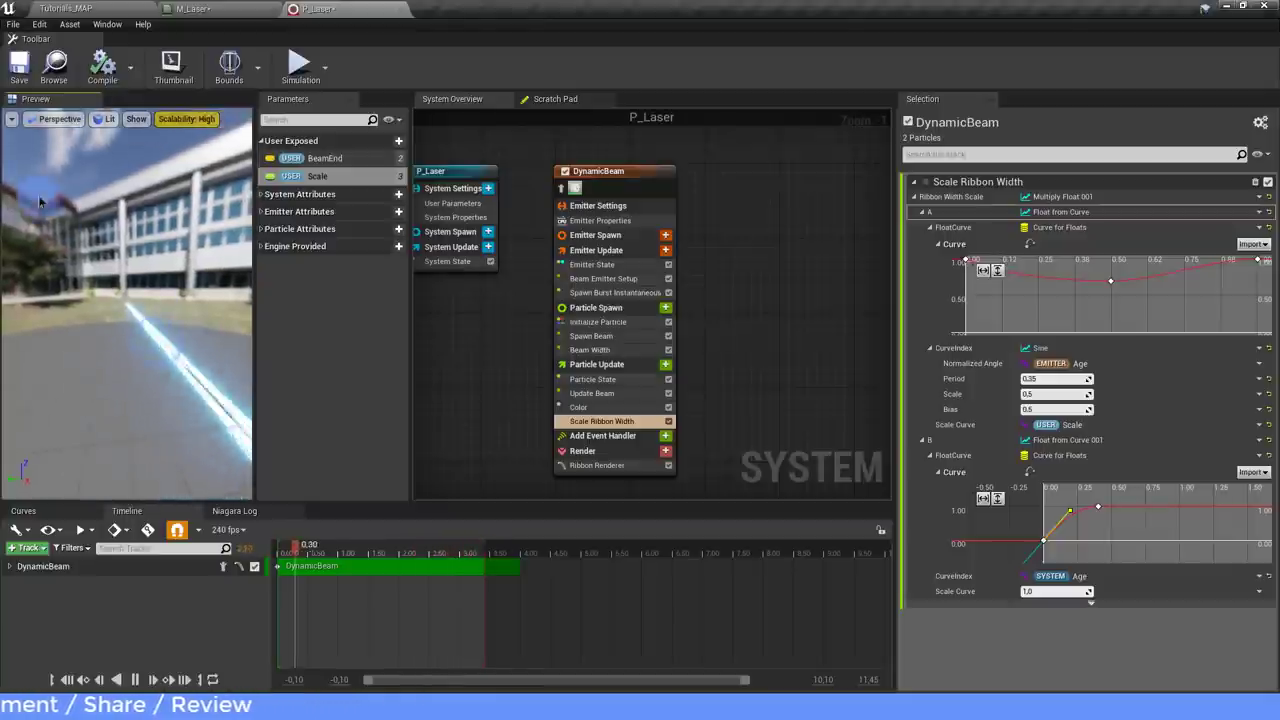
# Create an Actor Blueprint Class named BP_Laser in the Laser folder.
pyautogui.click(97, 7)
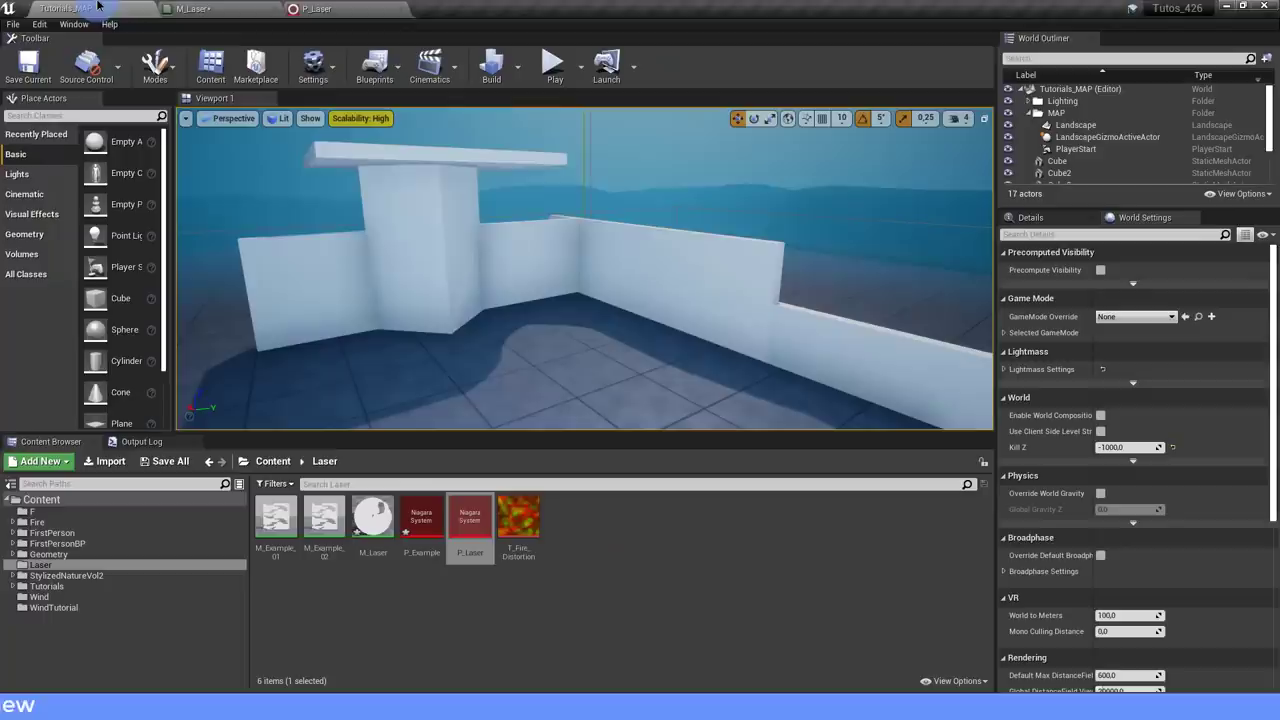
pyautogui.rightClick(586, 533)
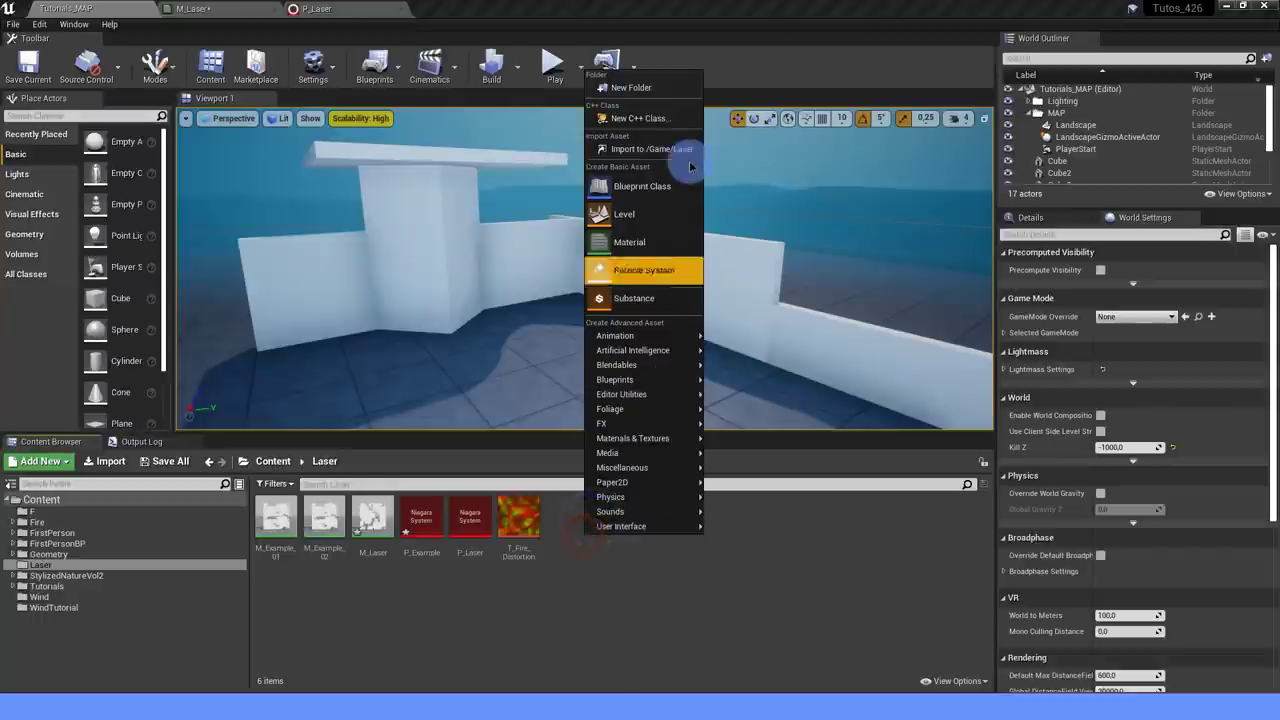
pyautogui.click(635, 196)
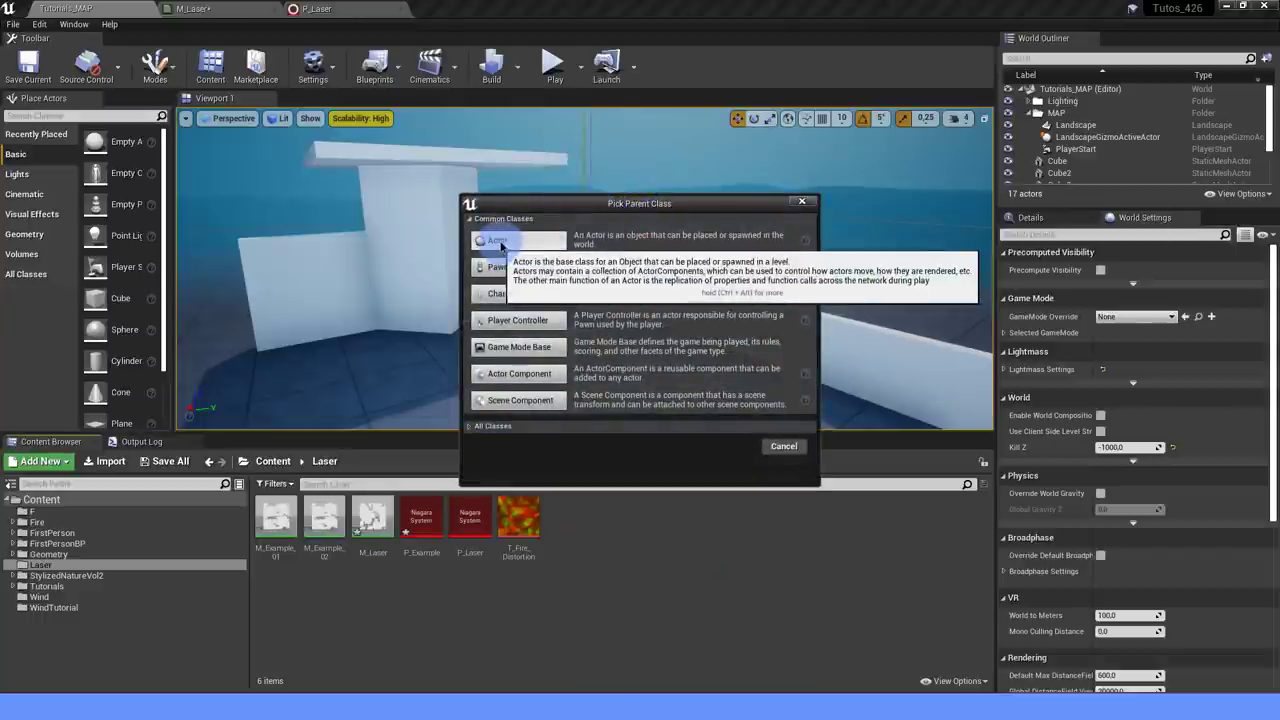
pyautogui.click(505, 243)
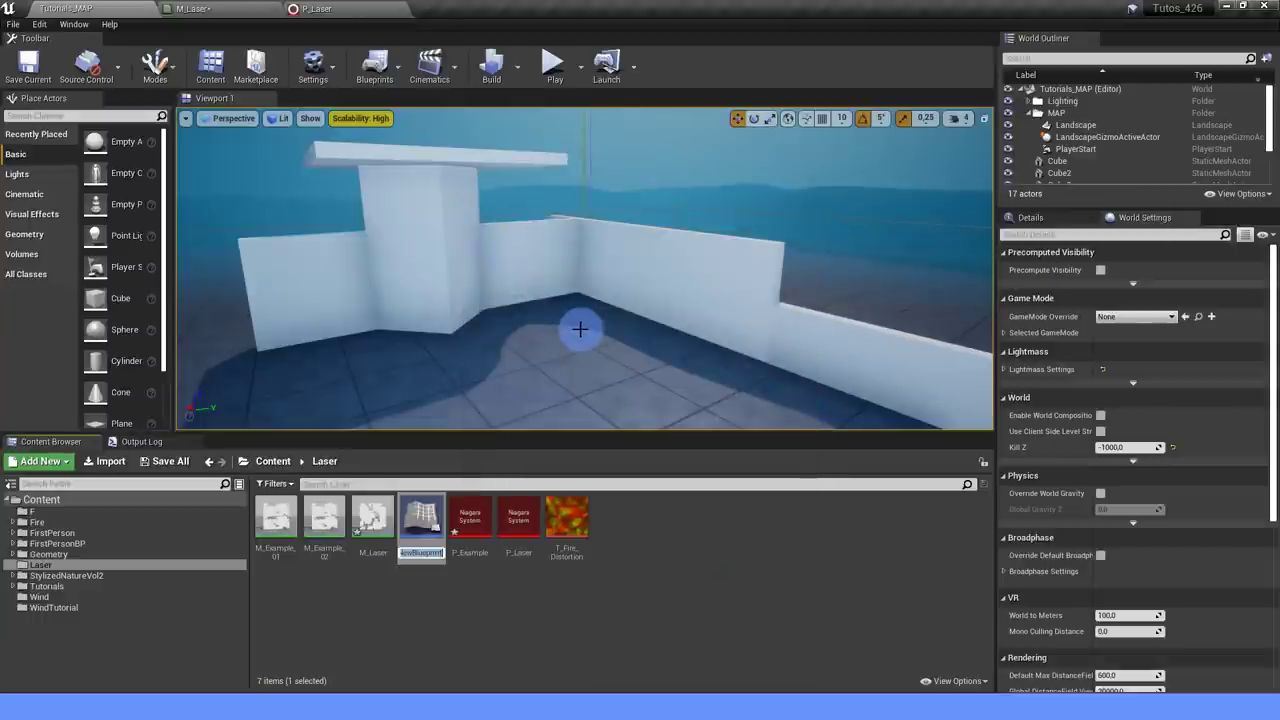
pyautogui.write('BP_Laser')
pyautogui.press('Return')
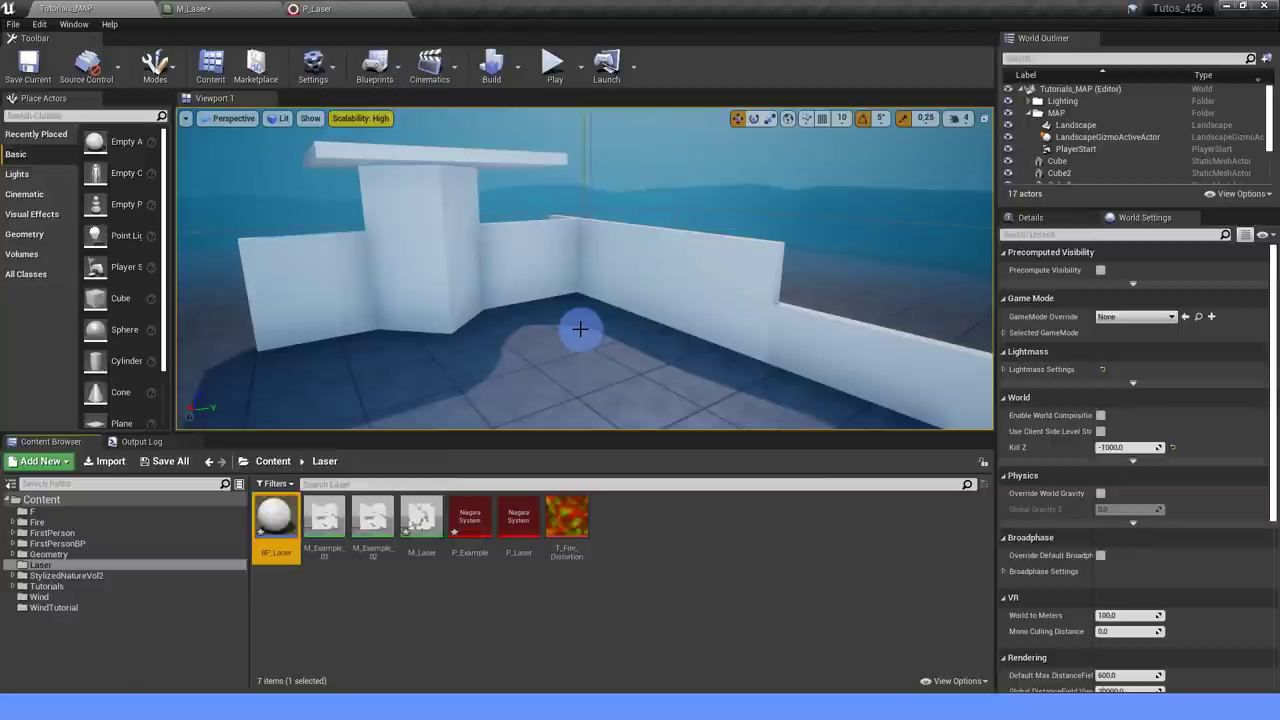
# Add a Niagara component named Laser to BP_Laser using the P_Laser system.
pyautogui.moveTo(275, 520); pyautogui.dragTo(288, 224)
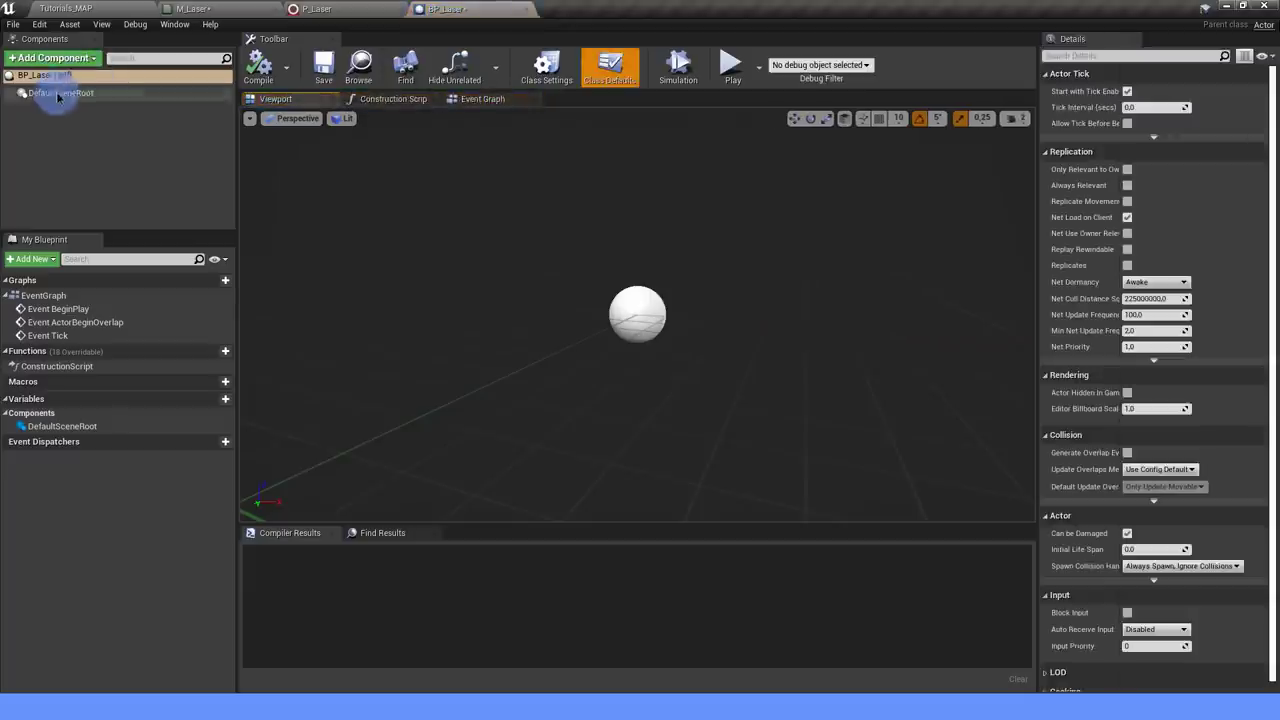
pyautogui.click(52, 58)
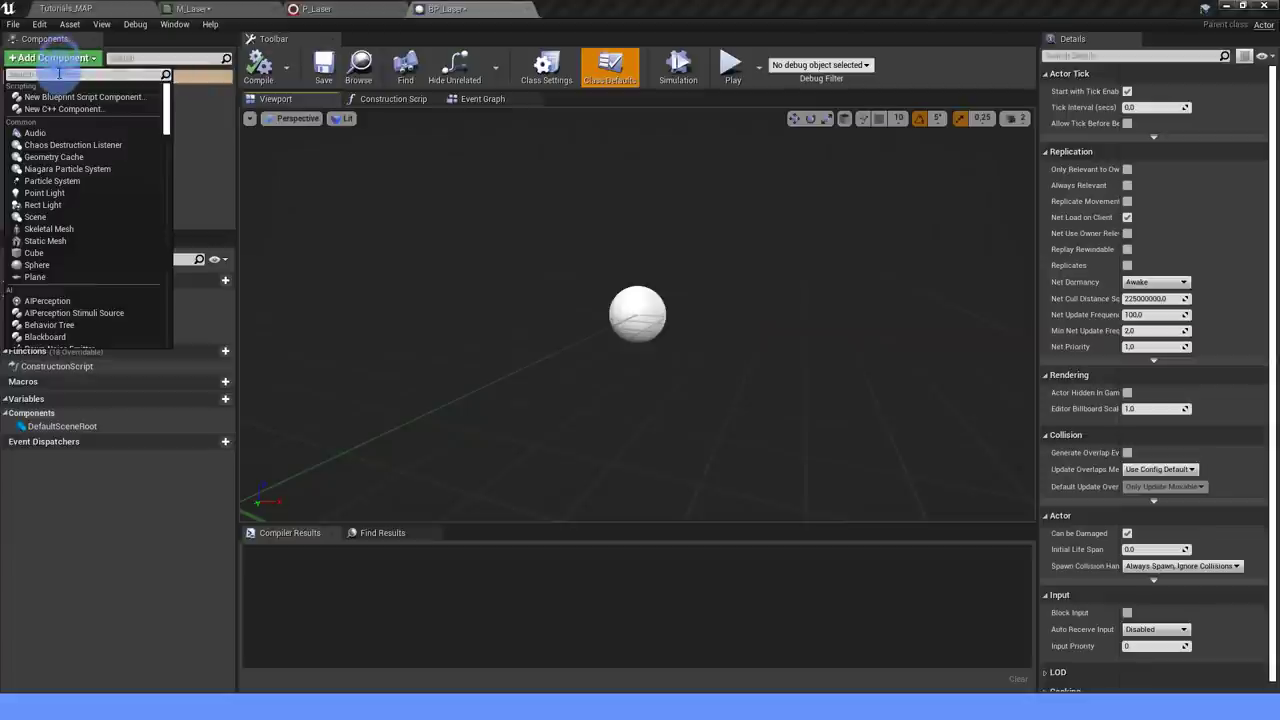
pyautogui.write('niagara')
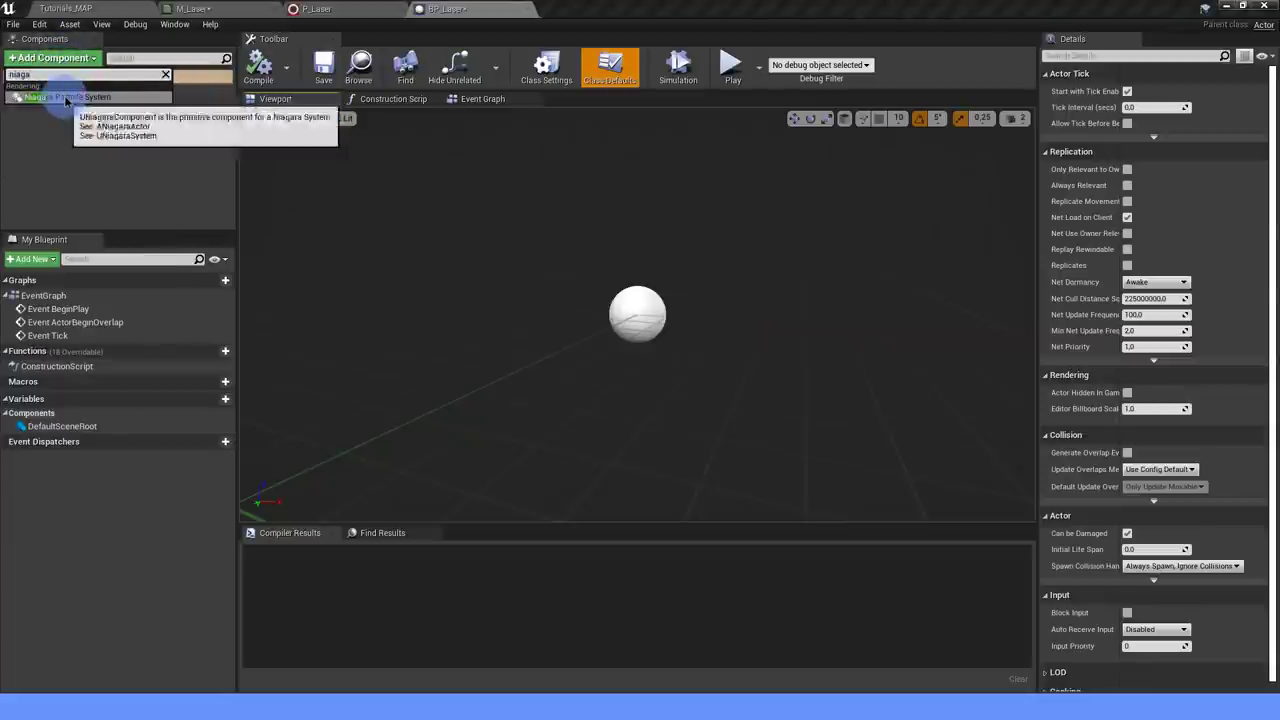
pyautogui.click(62, 96)
pyautogui.write('Lase')
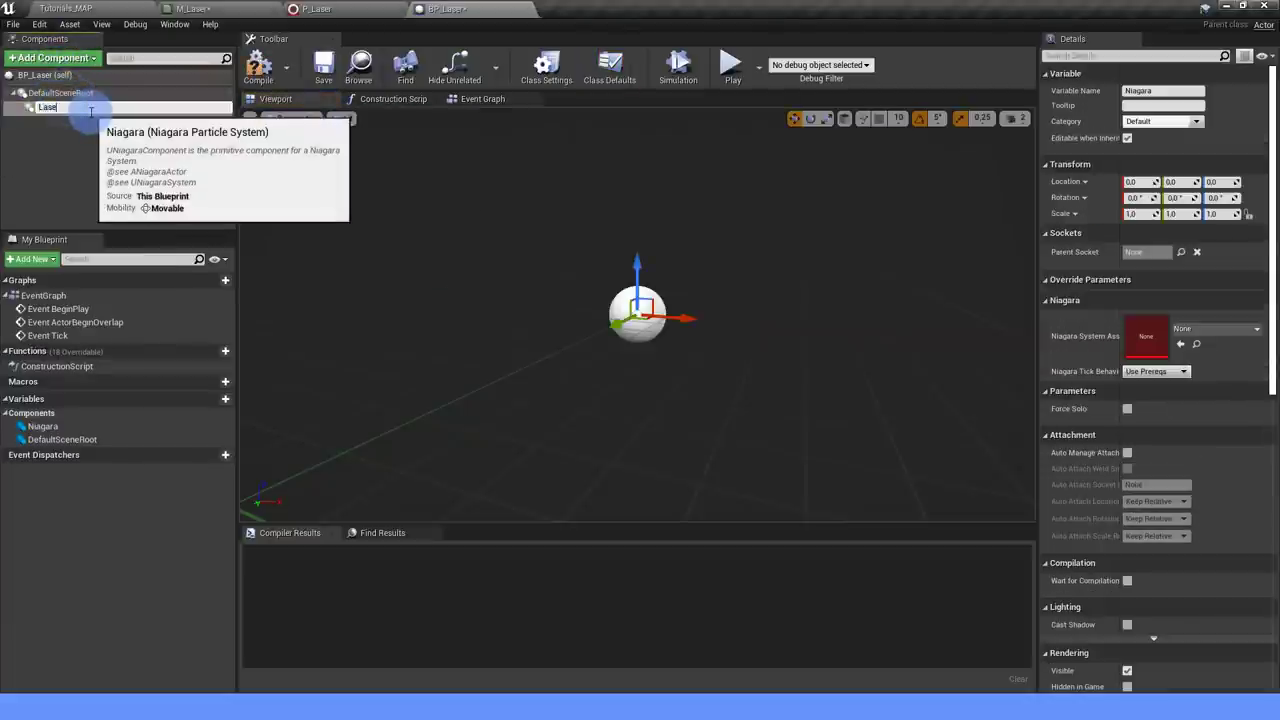
pyautogui.write('r')
pyautogui.press('Return')
pyautogui.click(1206, 328)
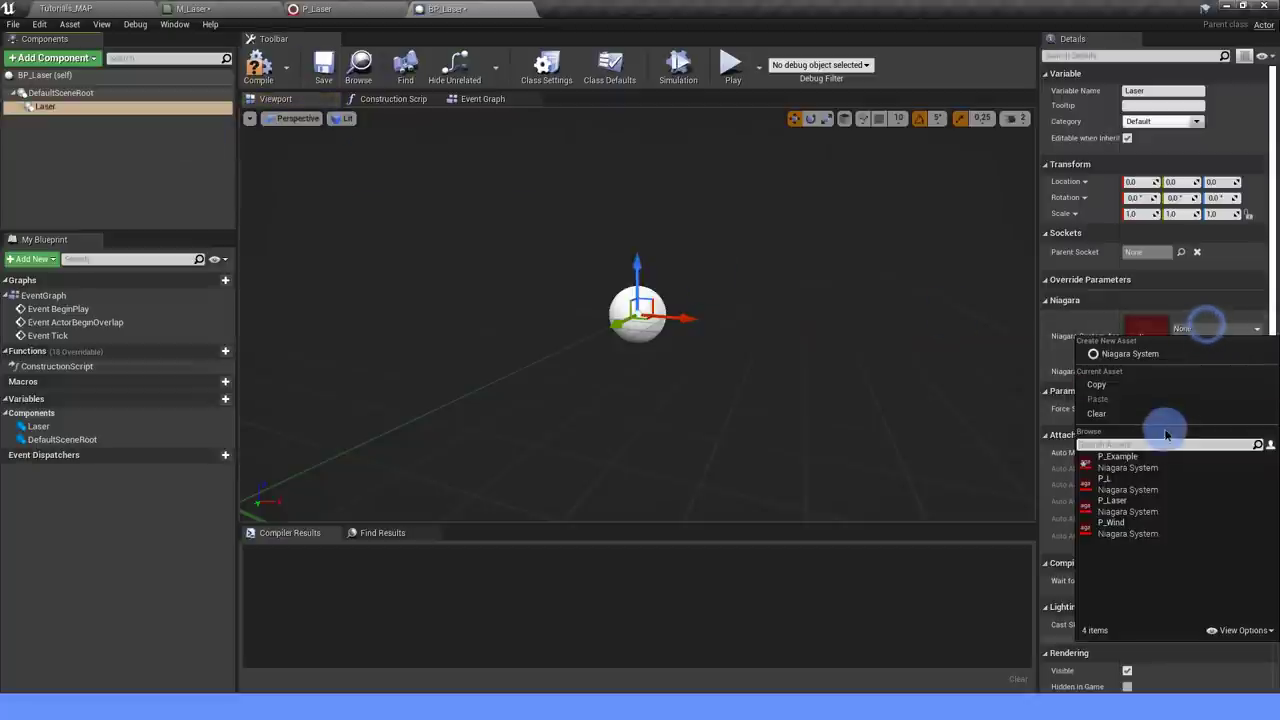
pyautogui.click(1140, 502)
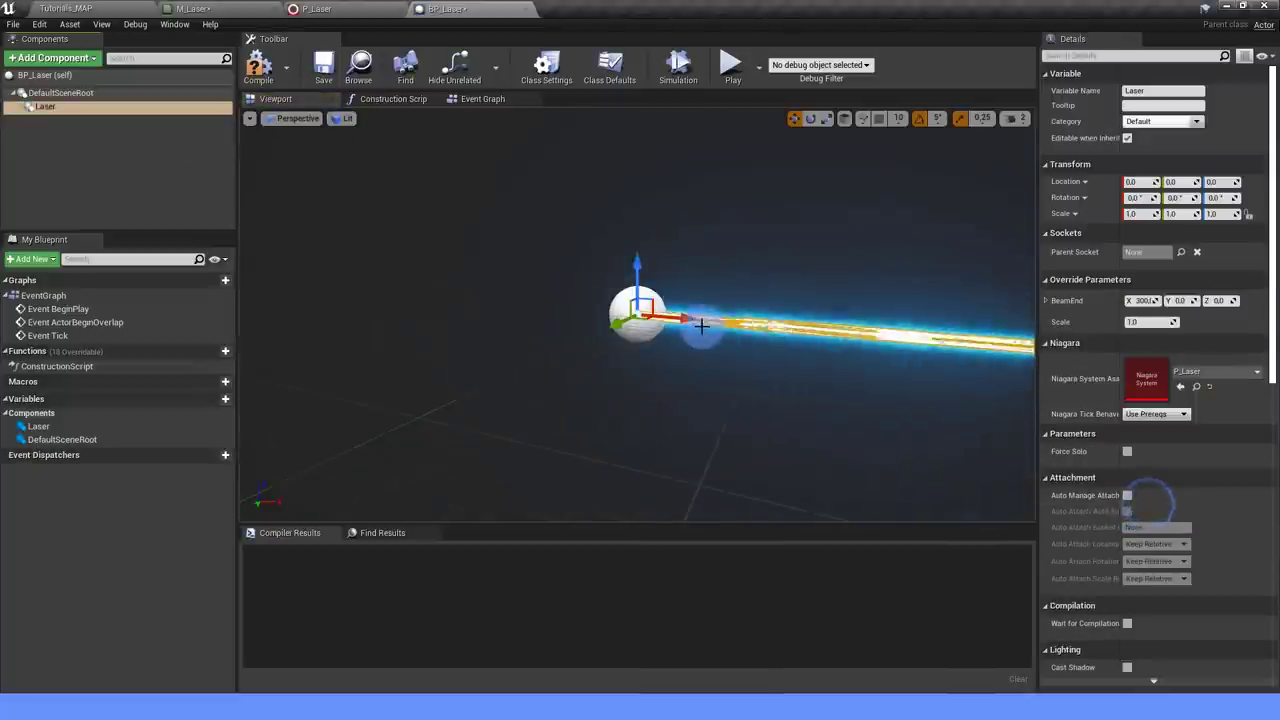
pyautogui.moveTo(701, 325); pyautogui.dragTo(687, 259)
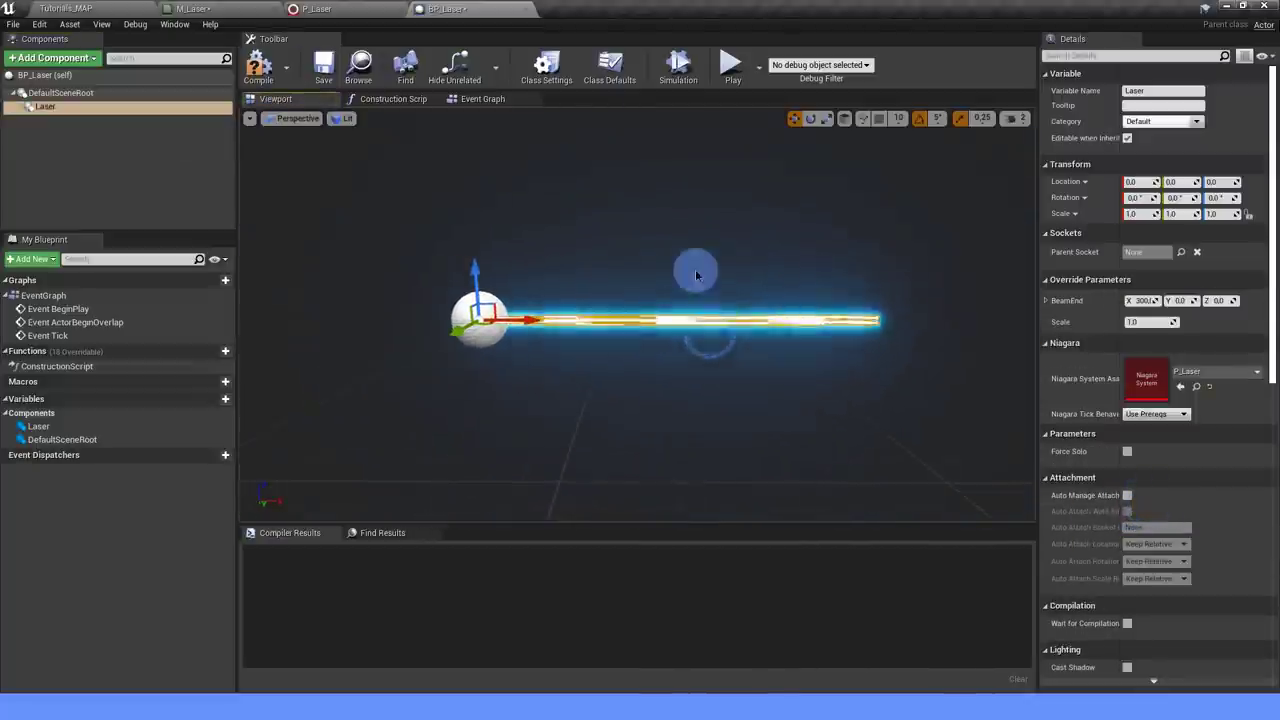
# Compile BP_Laser and add a new variable of type First Person Character reference.
pyautogui.click(284, 74)
pyautogui.click(483, 99)
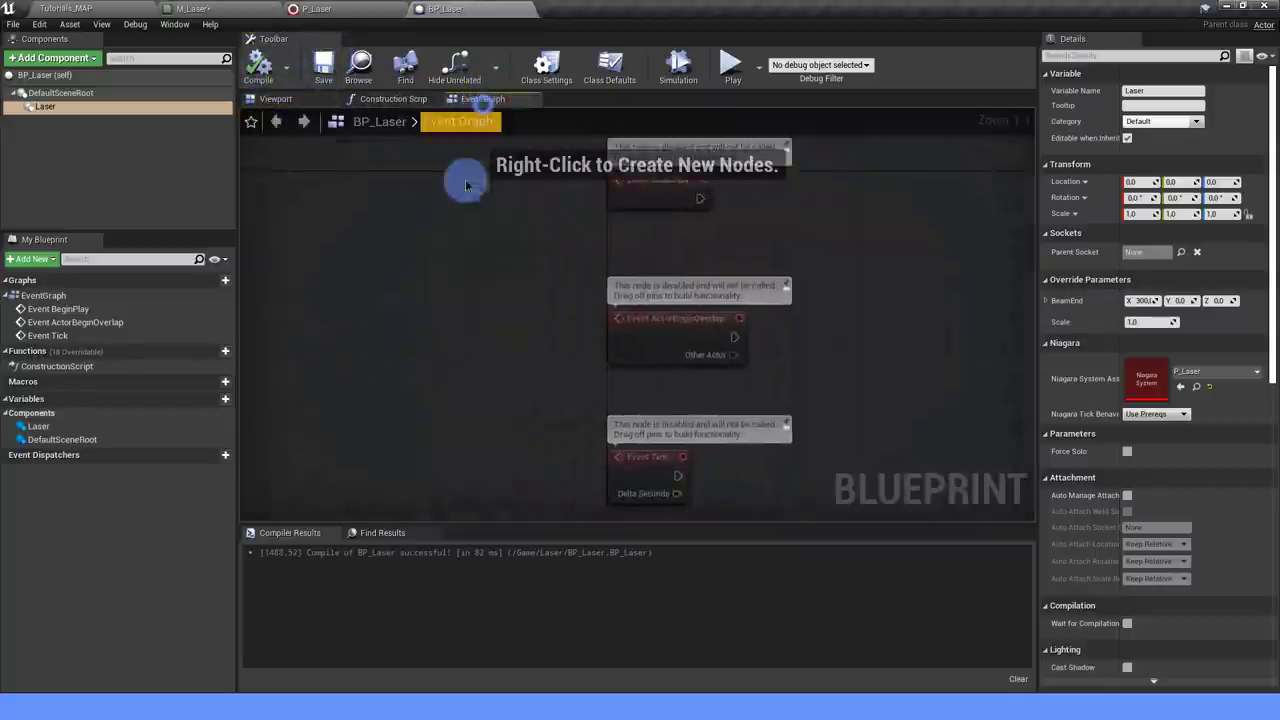
pyautogui.scroll(-3, 465, 185)
pyautogui.moveTo(594, 309); pyautogui.dragTo(400, 309, button='right')
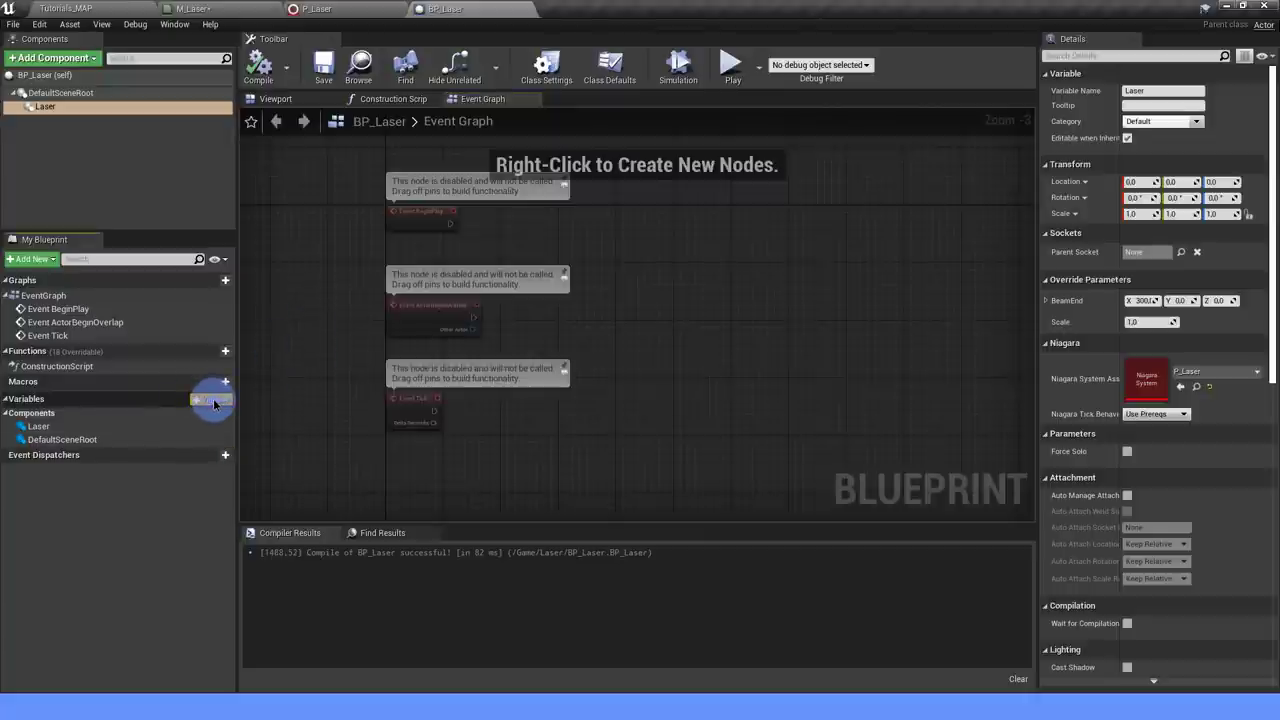
pyautogui.click(213, 402)
pyautogui.write('firs')
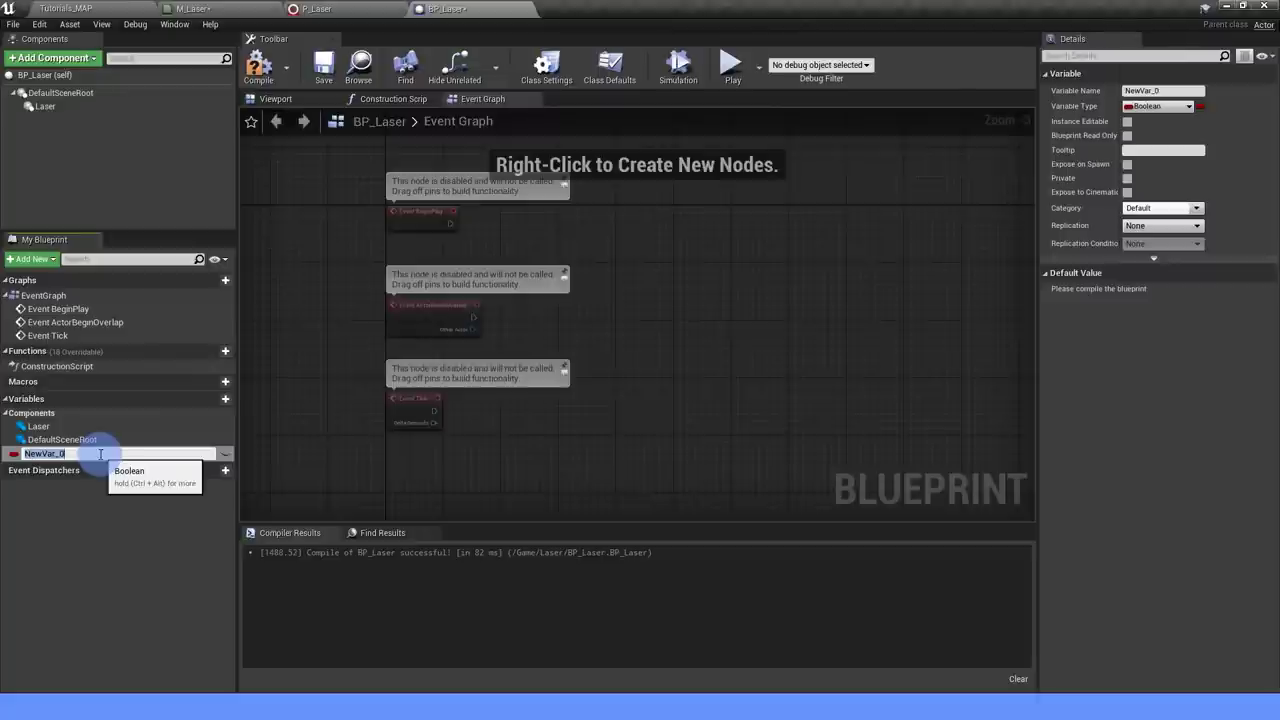
pyautogui.click(20, 450)
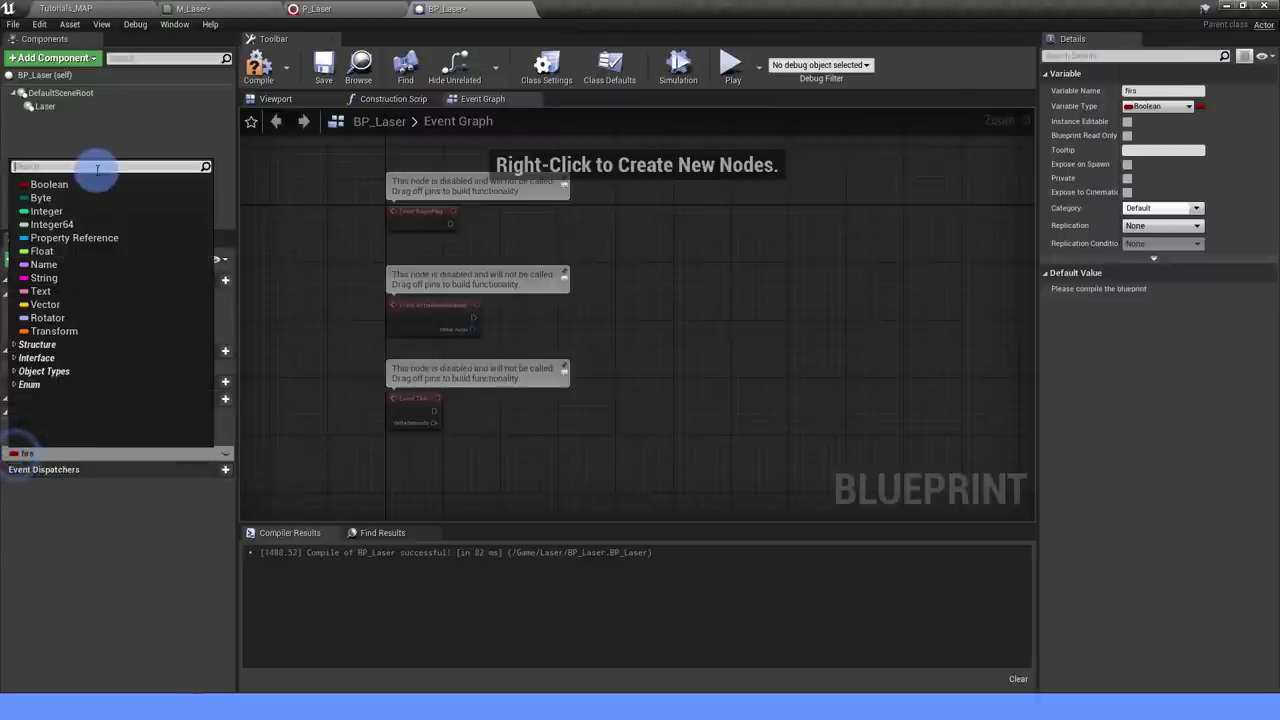
pyautogui.write('first per')
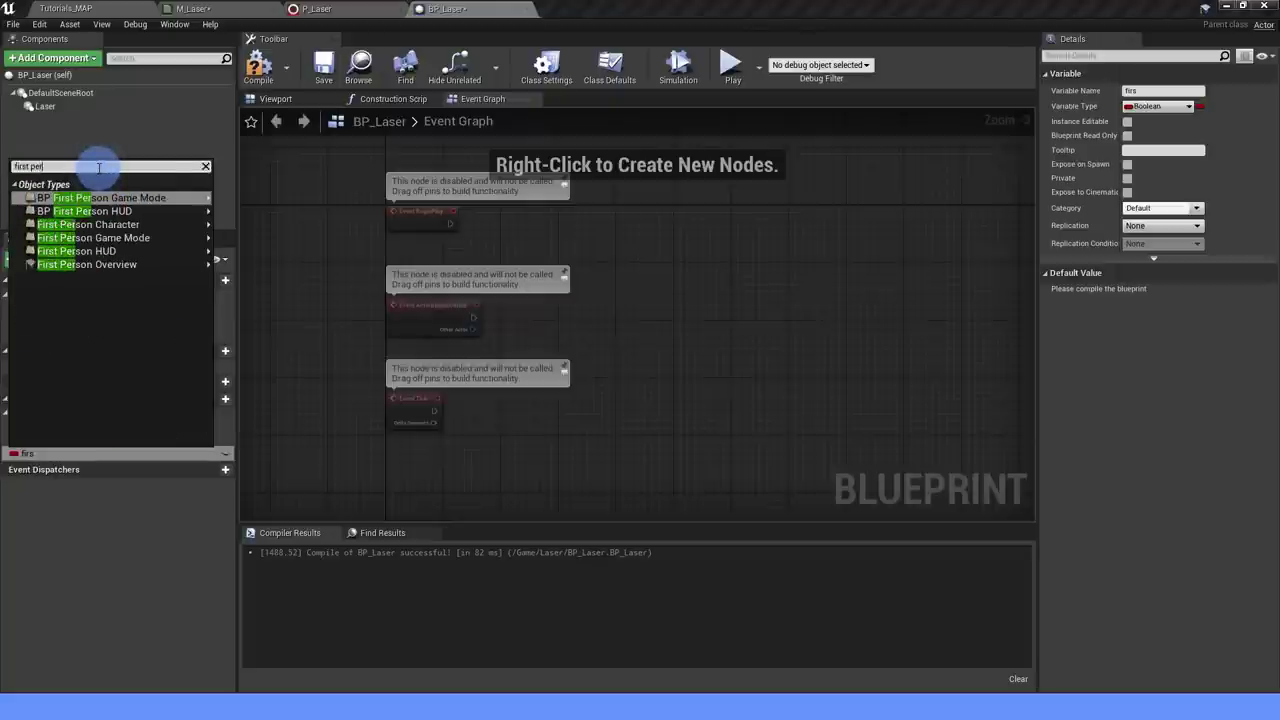
pyautogui.moveTo(143, 230)
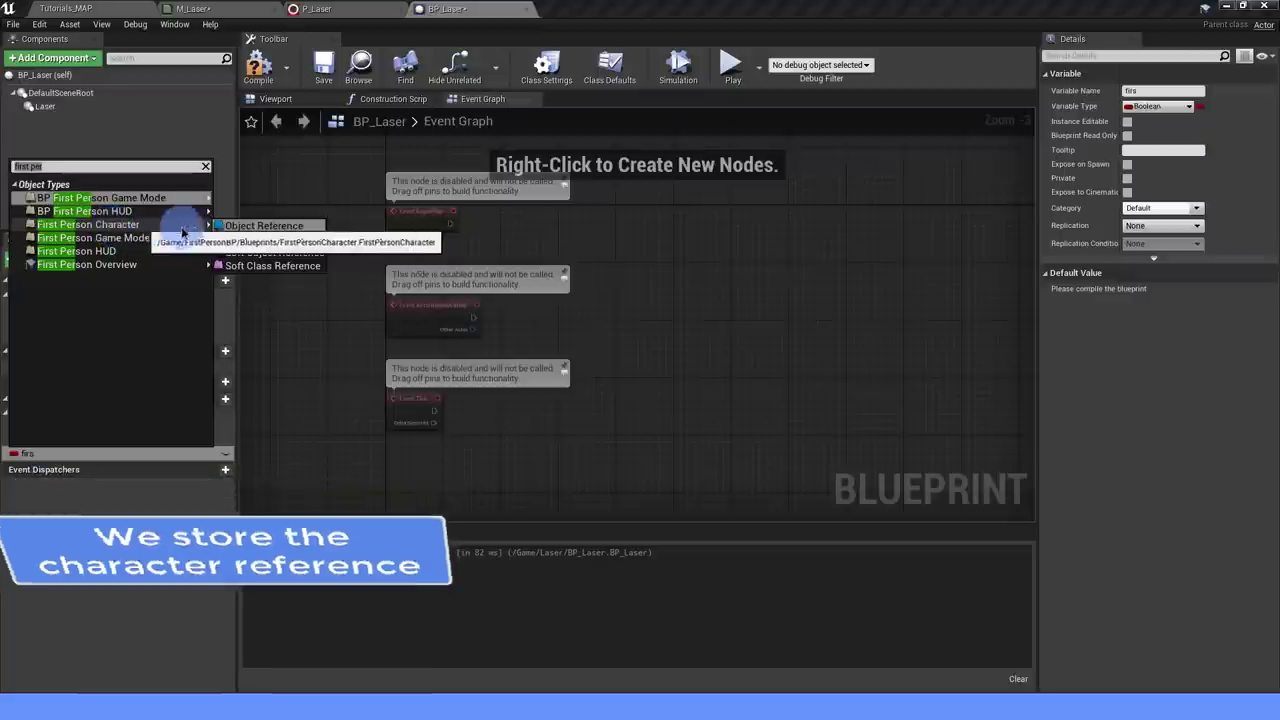
pyautogui.click(258, 228)
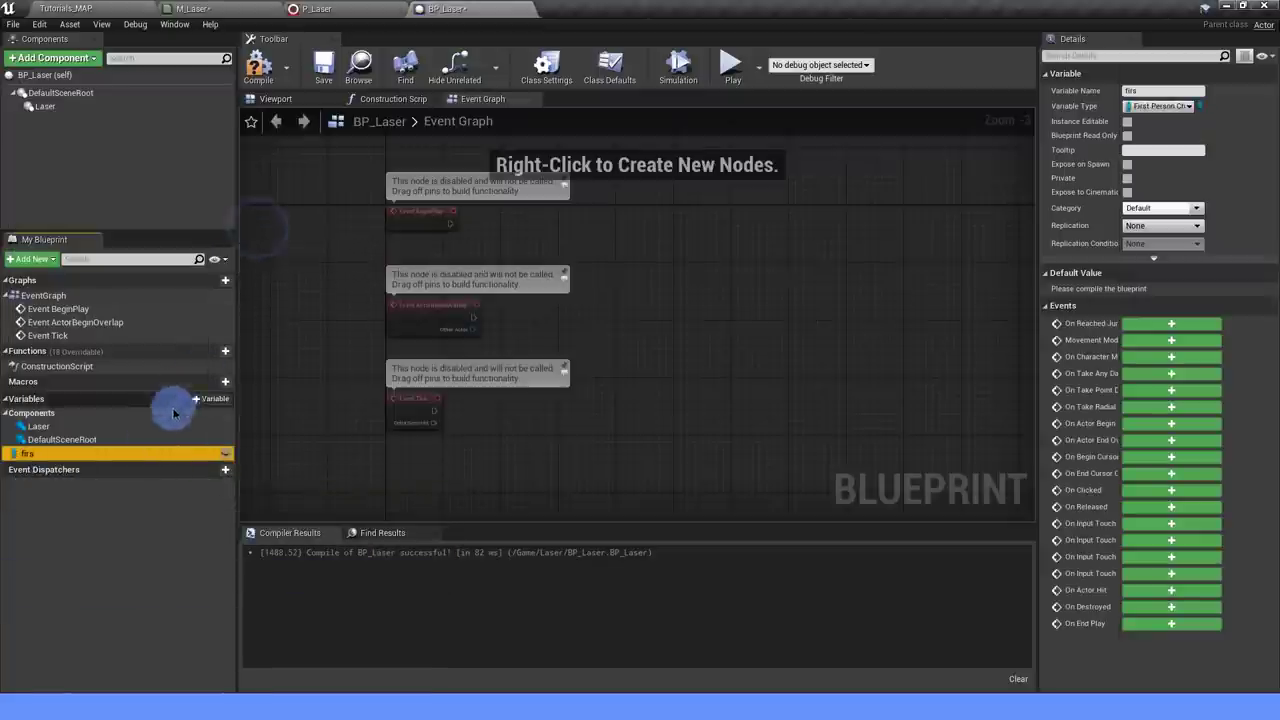
# Name the variable firstPerson and make it instance editable and exposed on spawn.
pyautogui.doubleClick(37, 454)
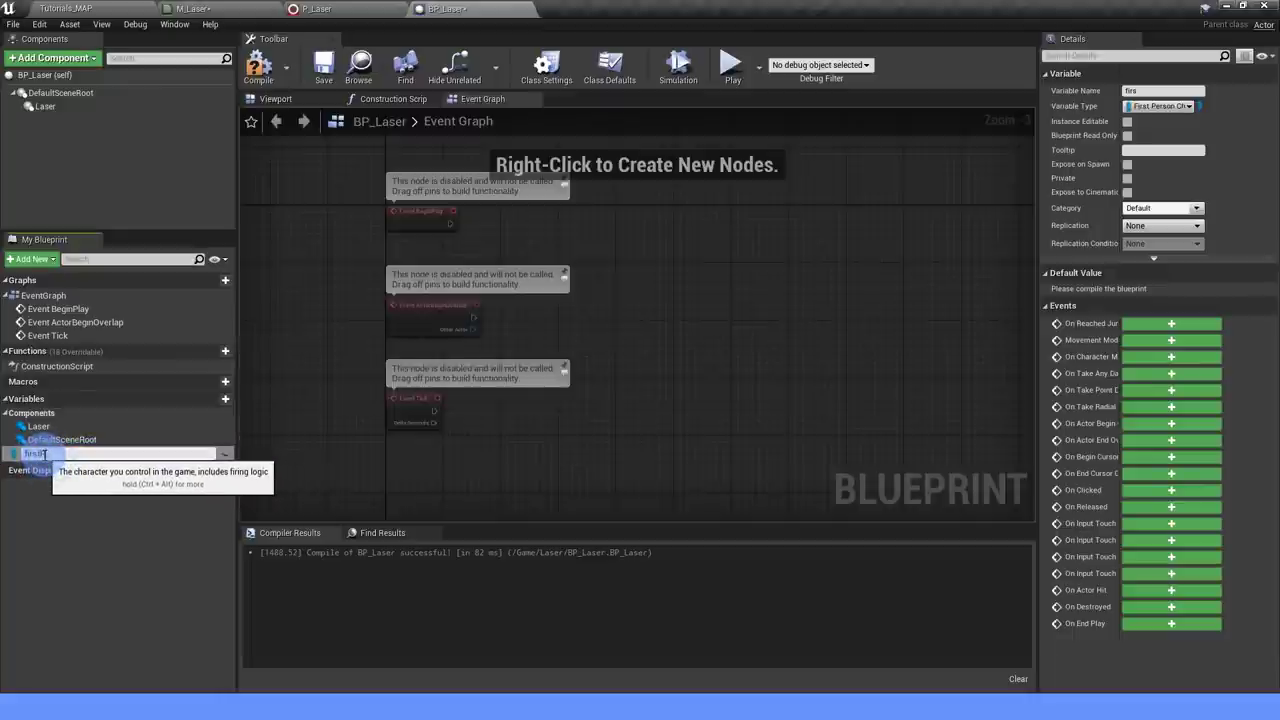
pyautogui.write('firstPerson')
pyautogui.press('Return')
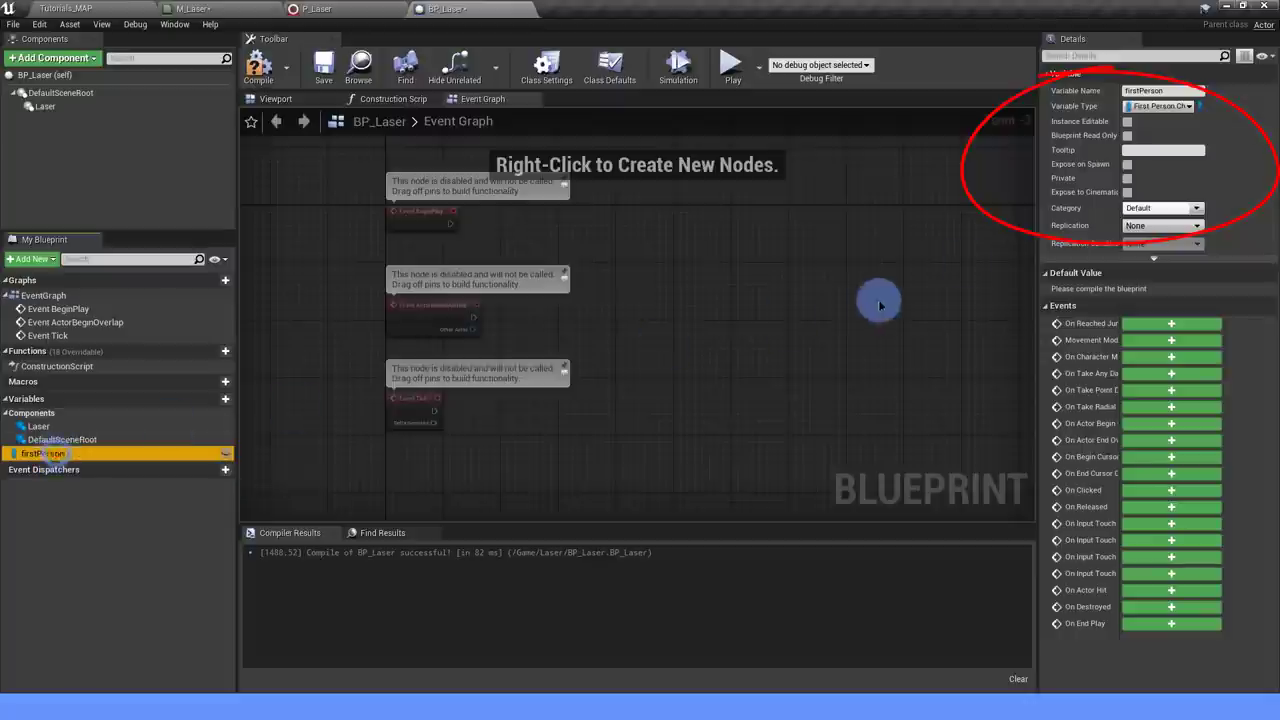
pyautogui.click(1128, 122)
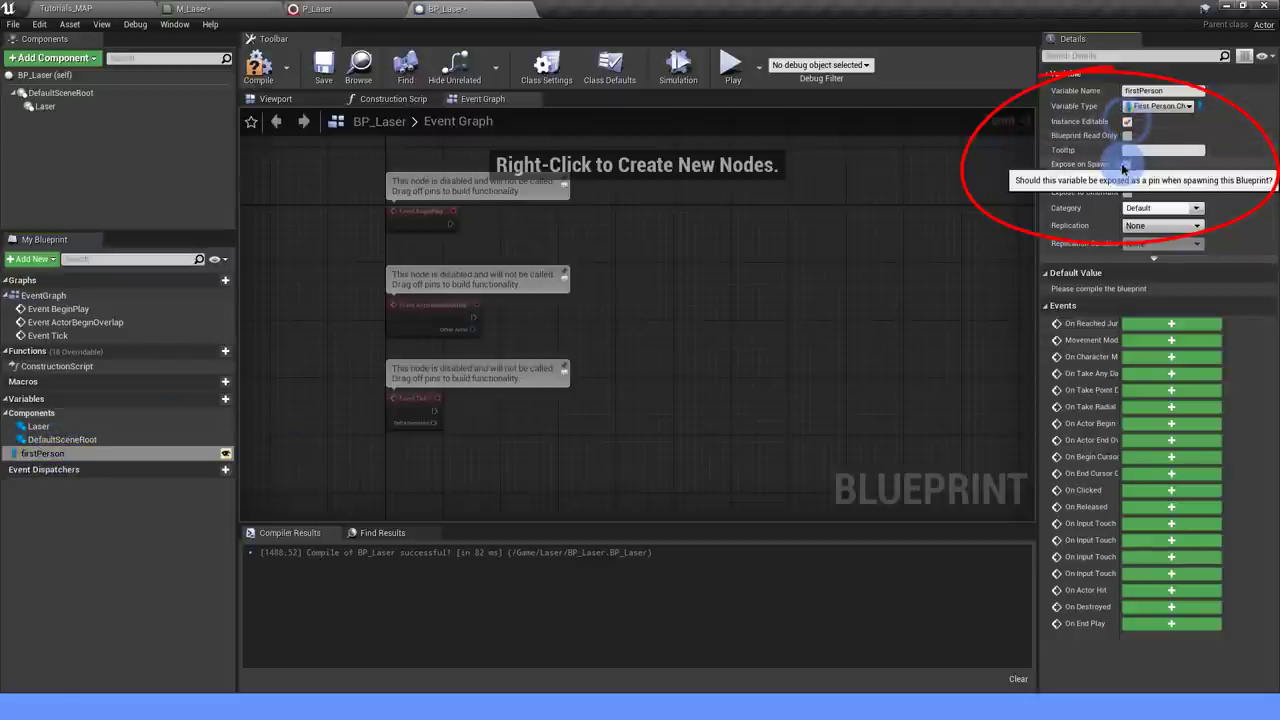
pyautogui.click(1127, 164)
# Delete the unused BeginPlay and ActorBeginOverlap events and recompile BP_Laser.
pyautogui.scroll(-1, 718, 360)
pyautogui.scroll(1, 631, 374)
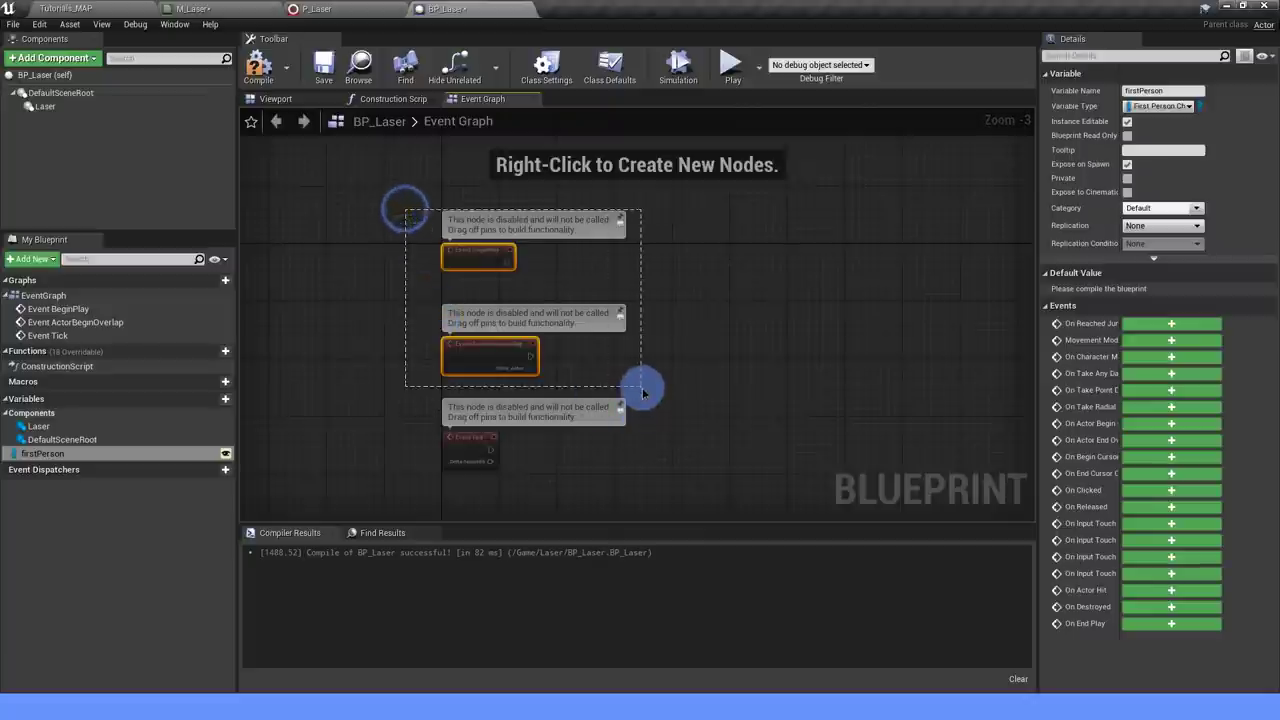
pyautogui.moveTo(643, 393); pyautogui.dragTo(649, 404)
pyautogui.press('Delete')
pyautogui.click(265, 69)
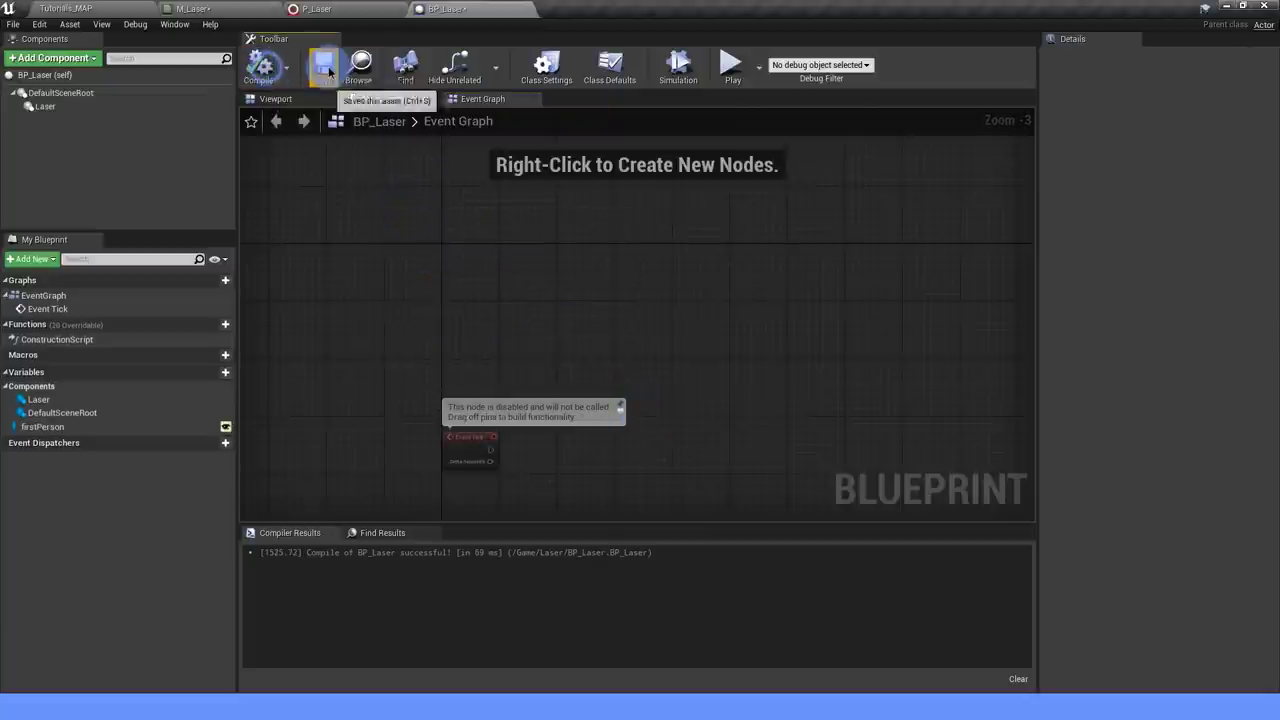
pyautogui.scroll(-1, 608, 343)
pyautogui.moveTo(612, 342); pyautogui.dragTo(537, 282, button='right')
pyautogui.click(90, 397)
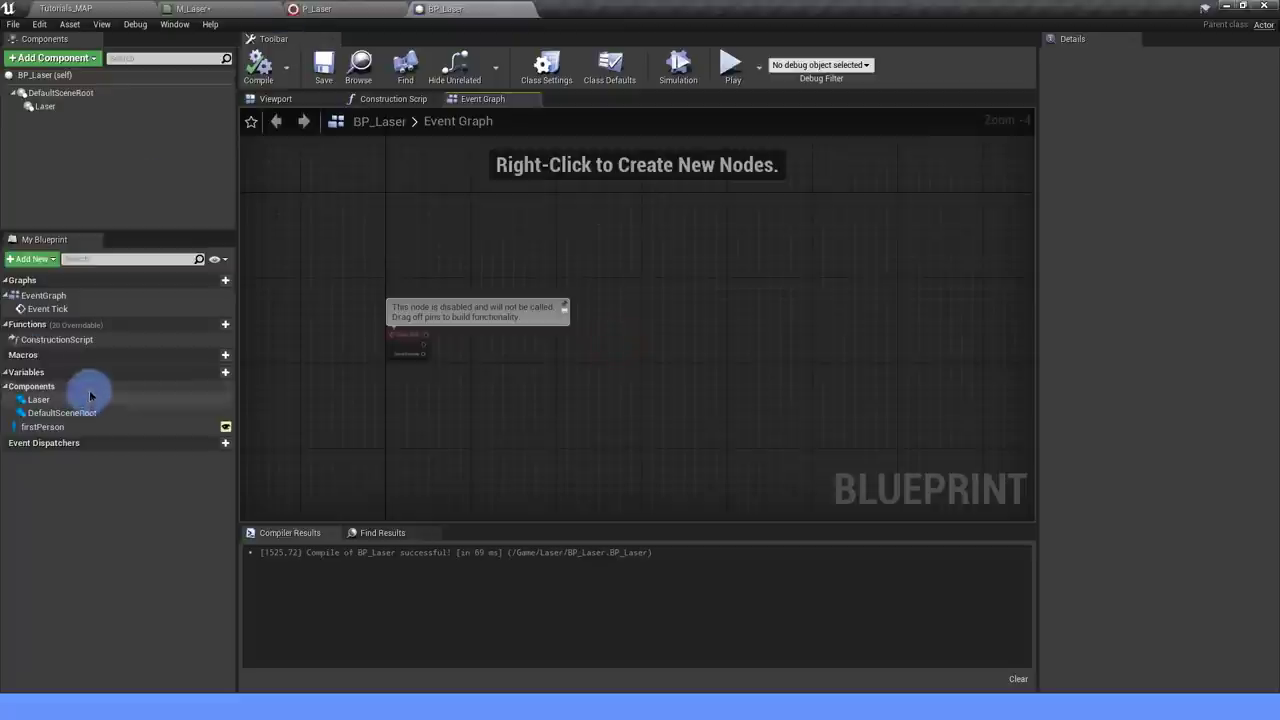
# Open the FirstPersonCharacter blueprint from FirstPersonBP > Blueprints.
pyautogui.click(101, 8)
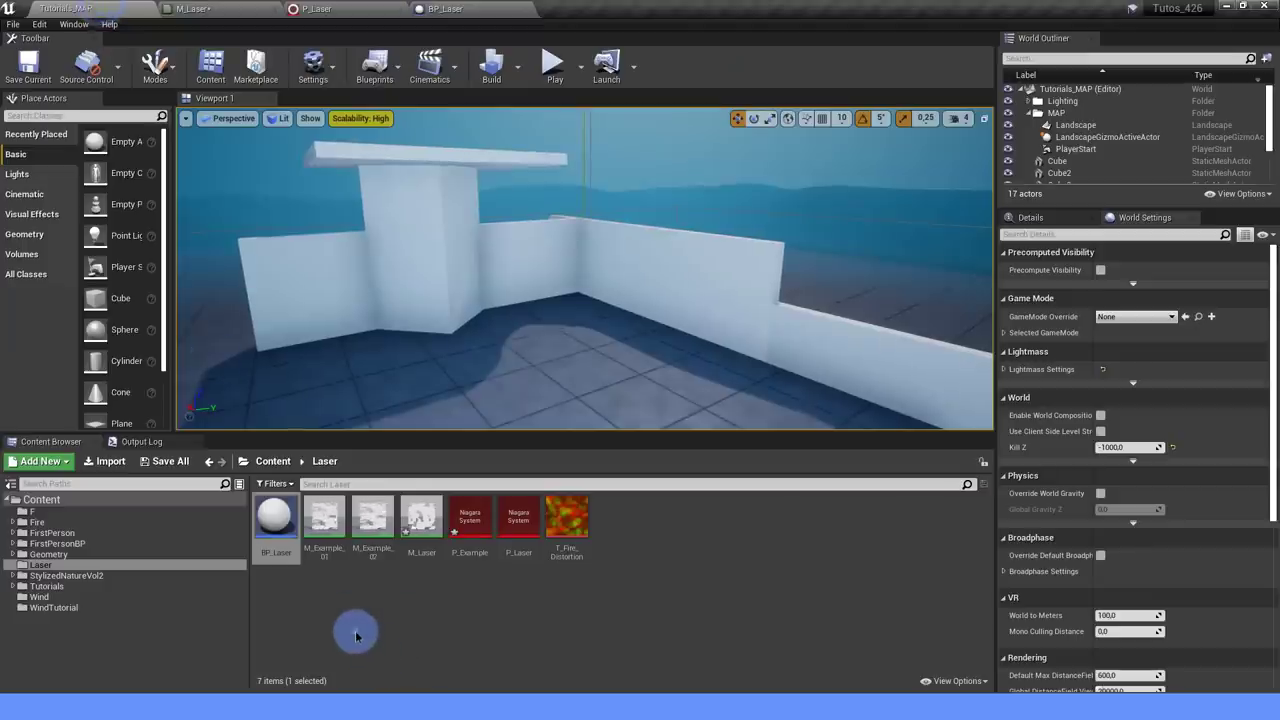
pyautogui.click(58, 543)
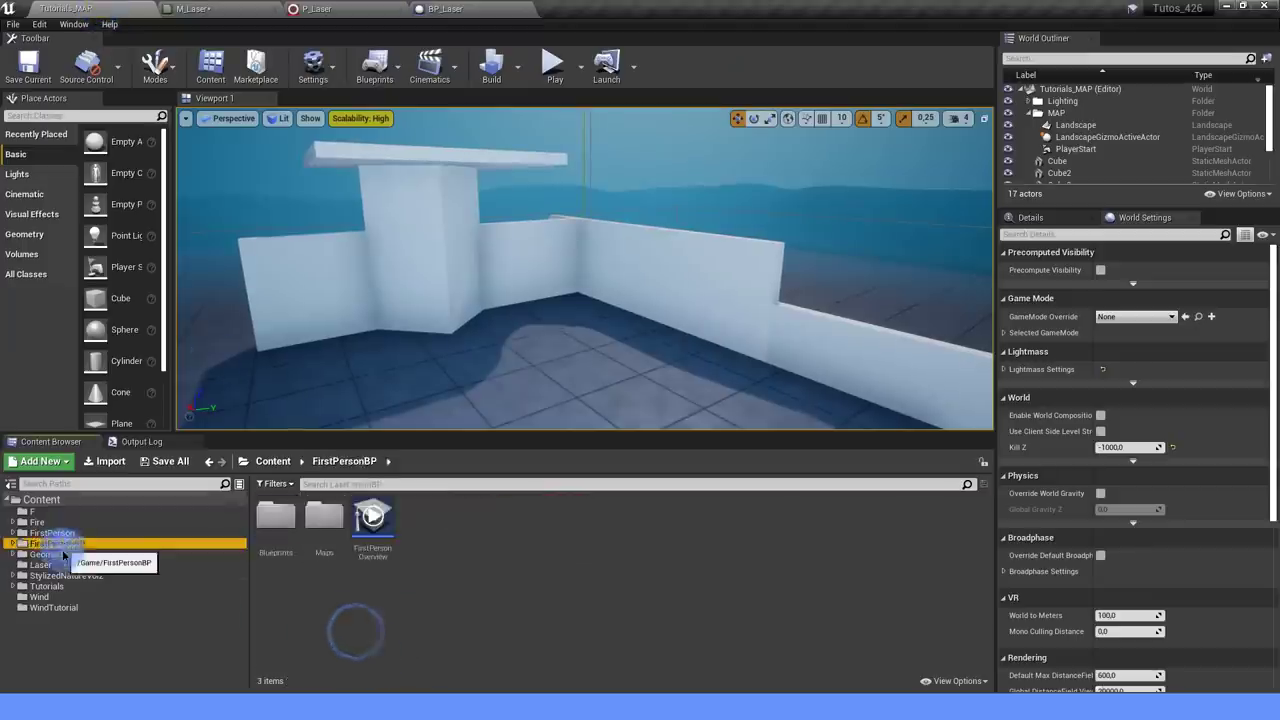
pyautogui.doubleClick(276, 517)
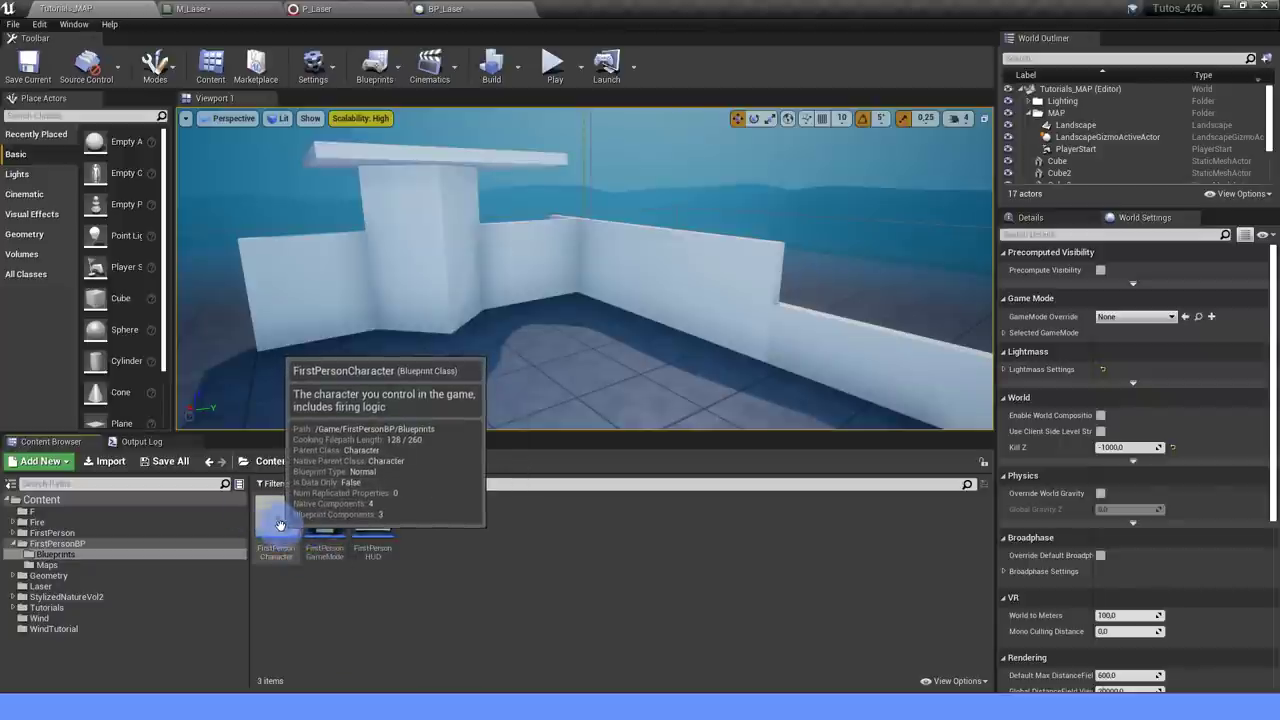
pyautogui.doubleClick(276, 519)
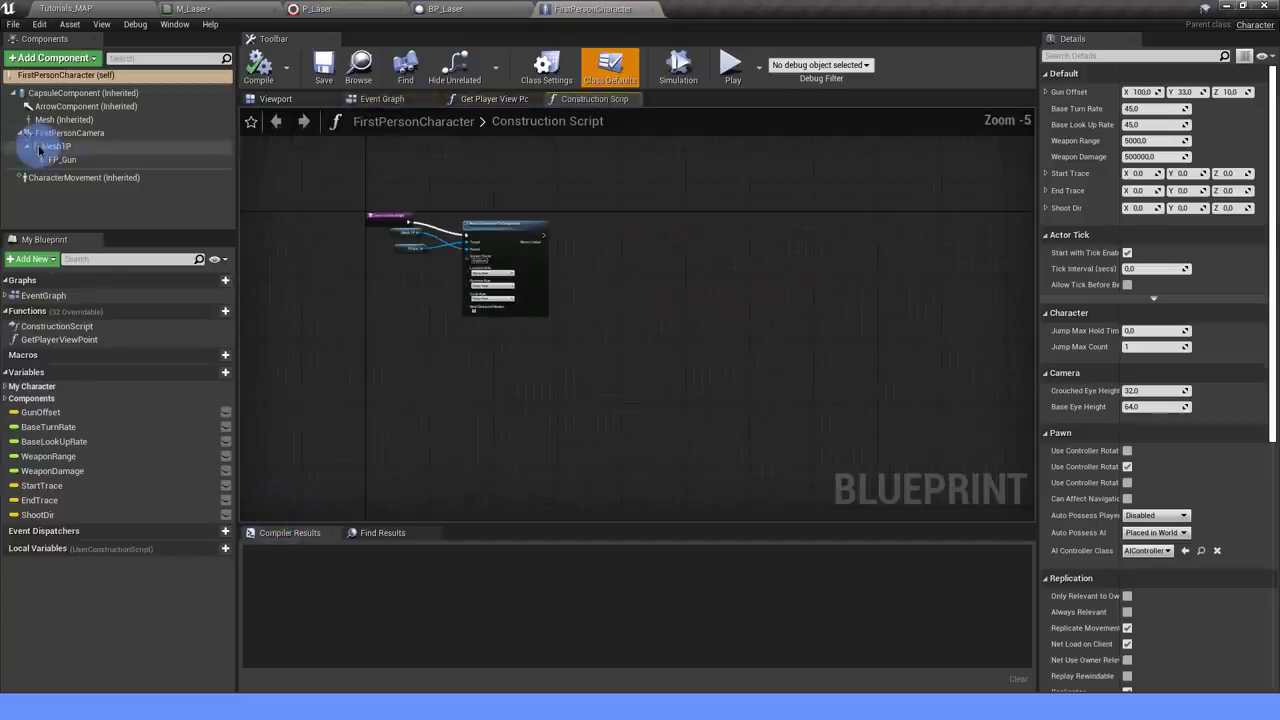
# Select FP_Gun and add an Arrow component, Arrow1, beneath it.
pyautogui.click(62, 159)
pyautogui.click(276, 98)
pyautogui.moveTo(597, 291); pyautogui.dragTo(597, 310)
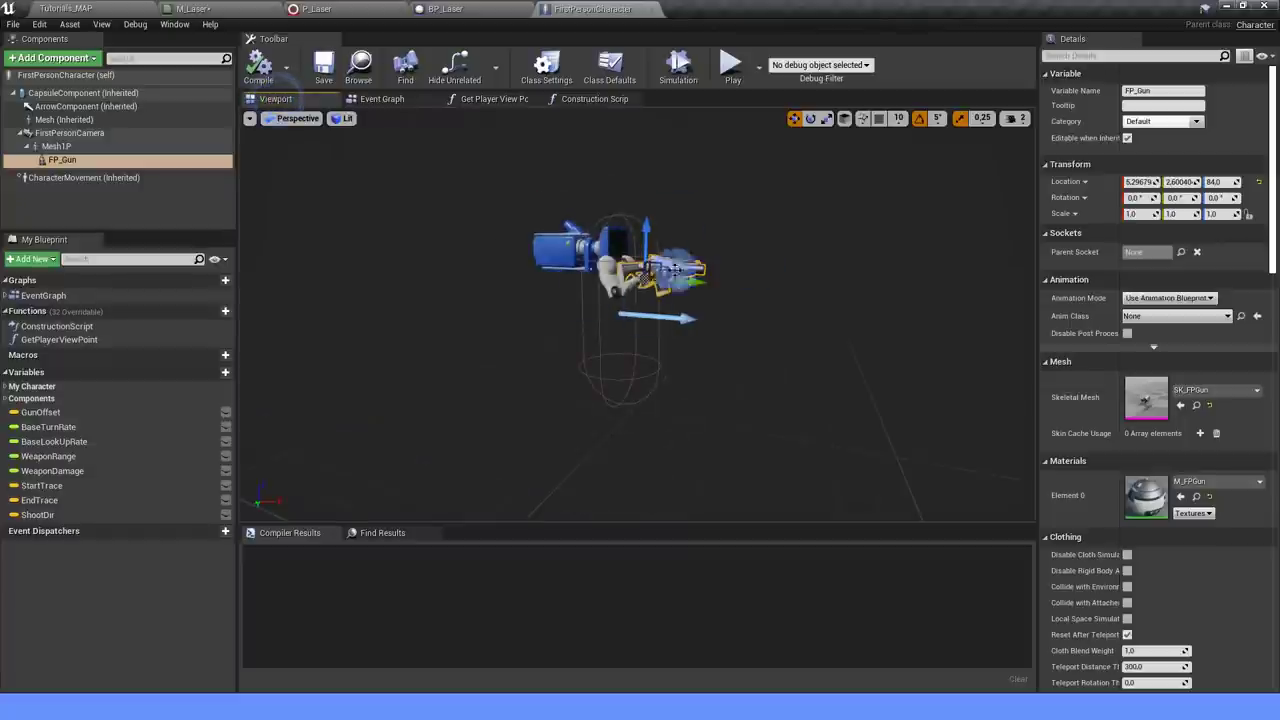
pyautogui.click(55, 58)
pyautogui.write('arrow')
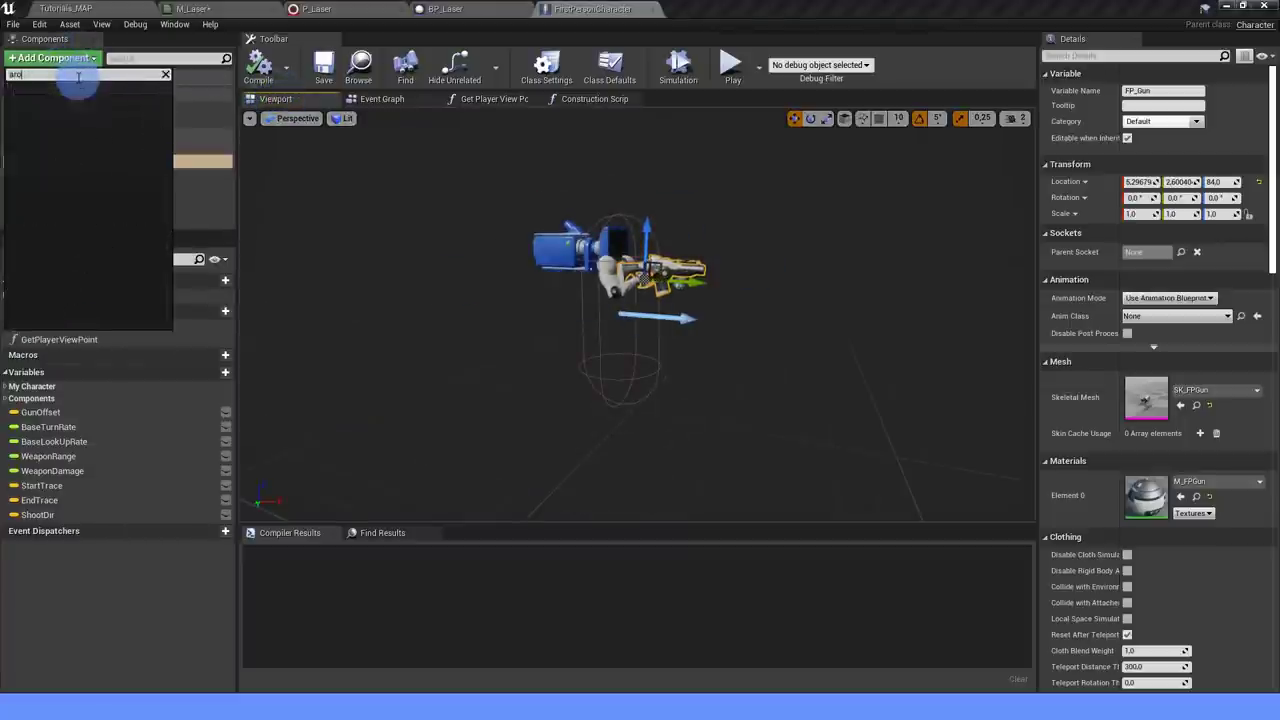
pyautogui.press('Escape')
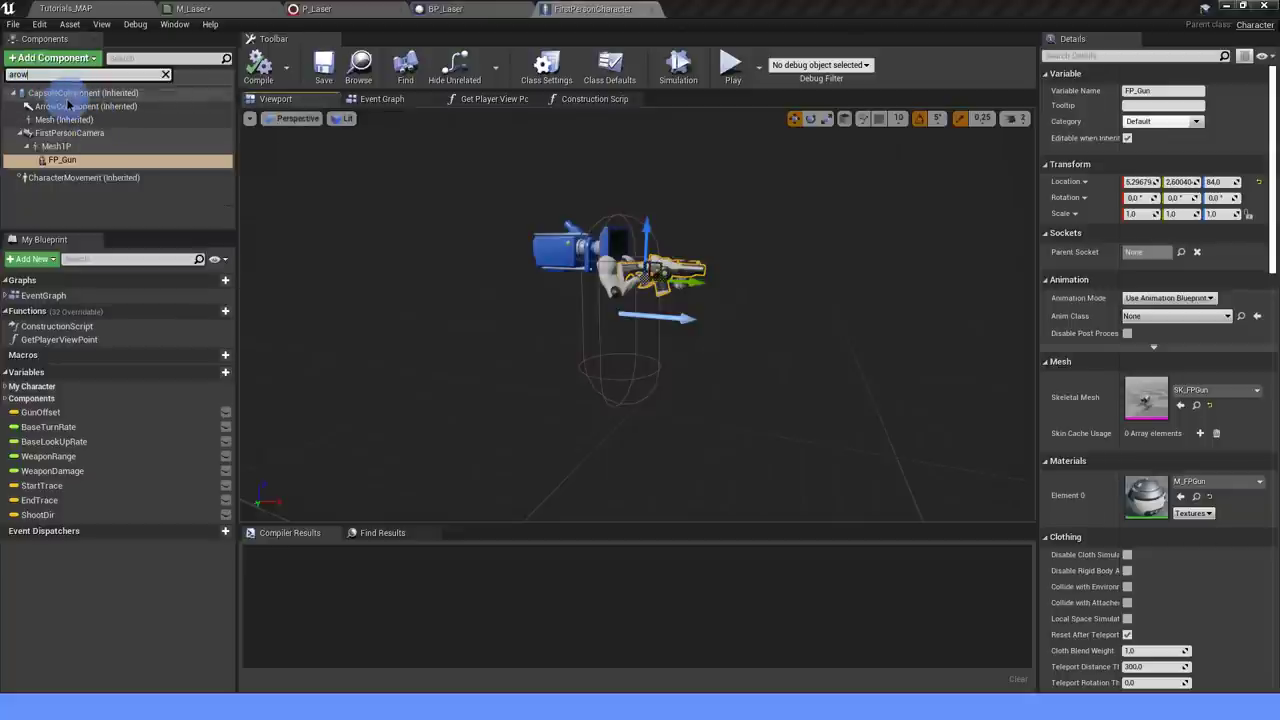
pyautogui.press('BackSpace')
pyautogui.press('BackSpace')
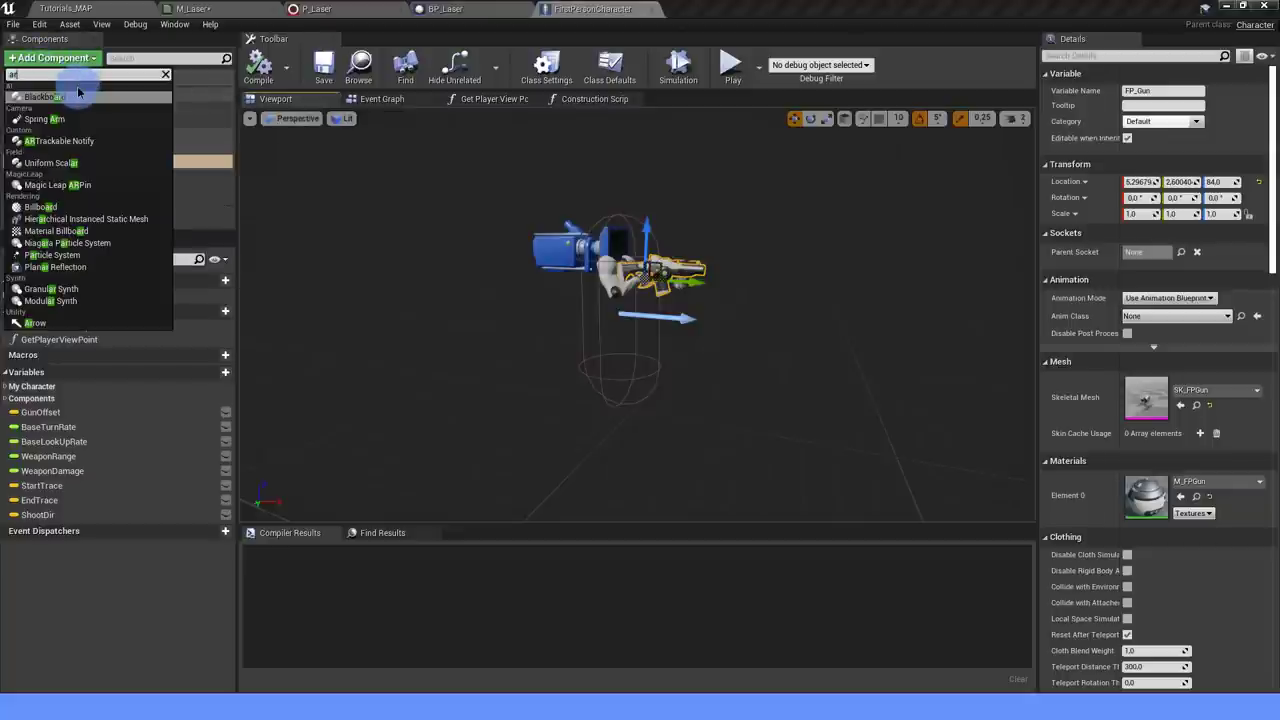
pyautogui.write('ro')
pyautogui.click(78, 91)
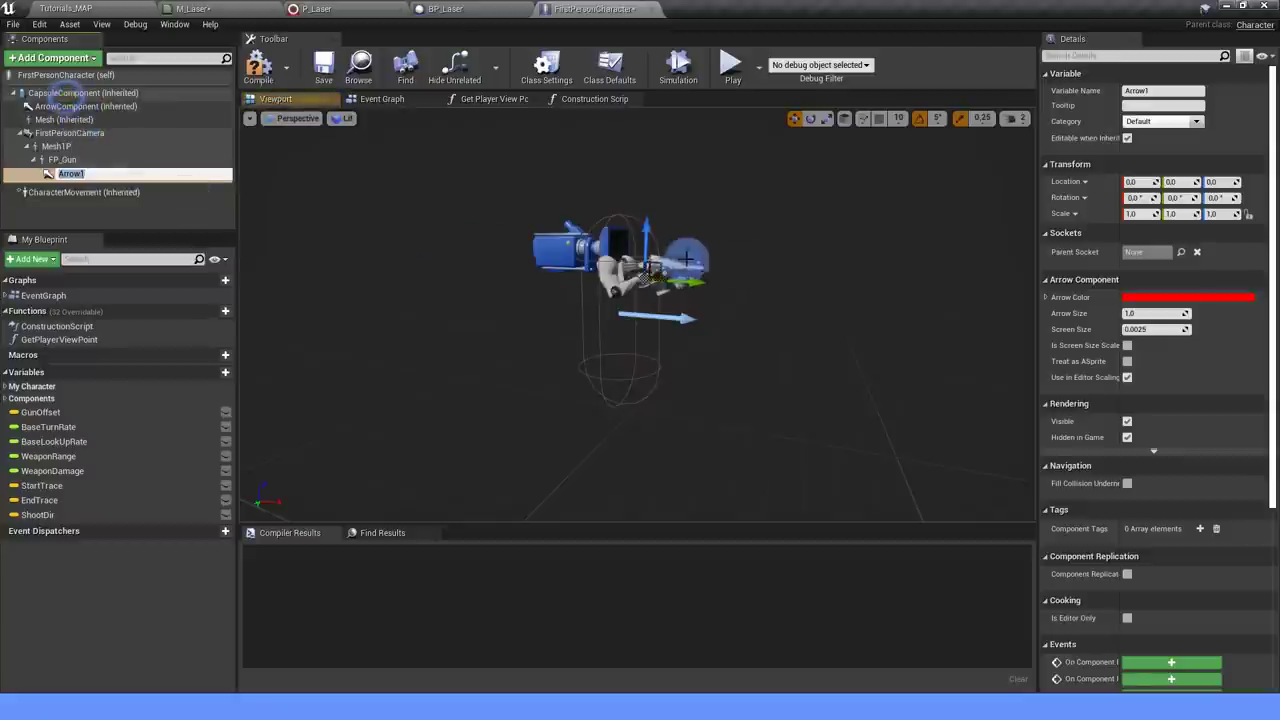
pyautogui.moveTo(765, 267); pyautogui.dragTo(678, 288, button='right')
pyautogui.moveTo(678, 288)
pyautogui.mouseDown()
pyautogui.moveTo(790, 125)
pyautogui.moveTo(677, 122)
pyautogui.moveTo(751, 194)
pyautogui.mouseUp()
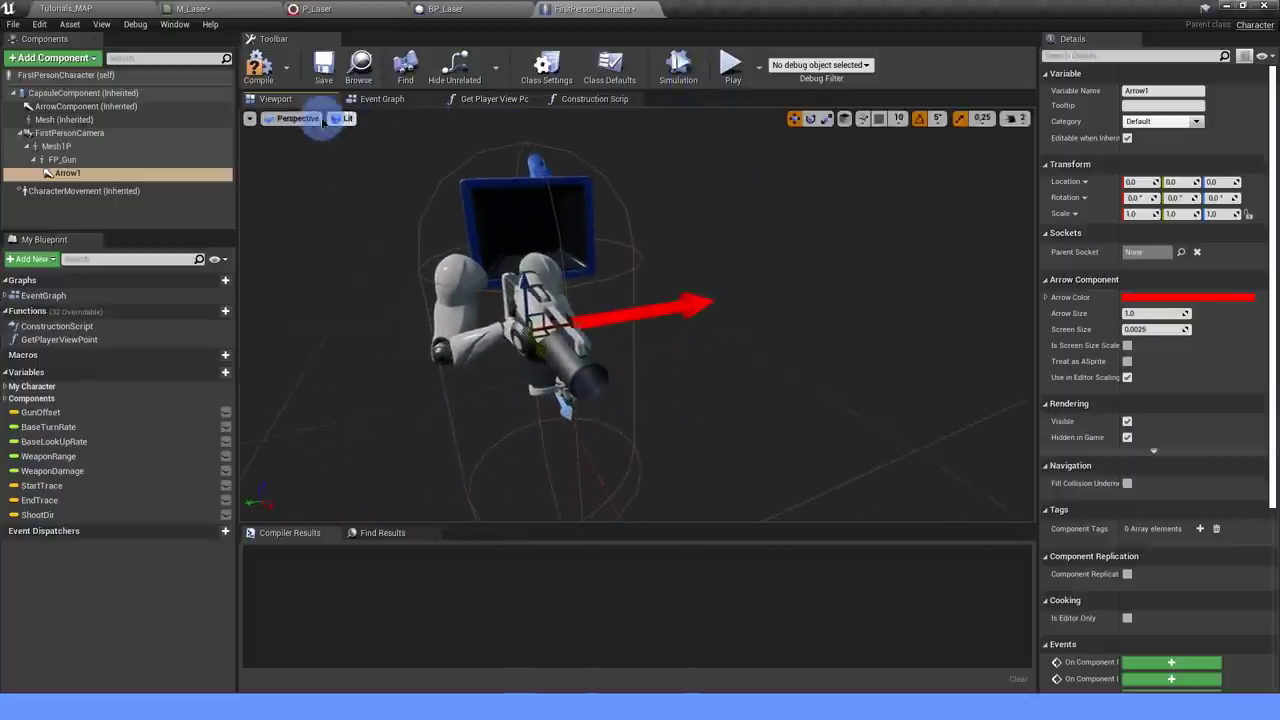
# Turn on Realtime in the viewport and yaw Arrow1 about 90°.
pyautogui.click(250, 118)
pyautogui.click(285, 160)
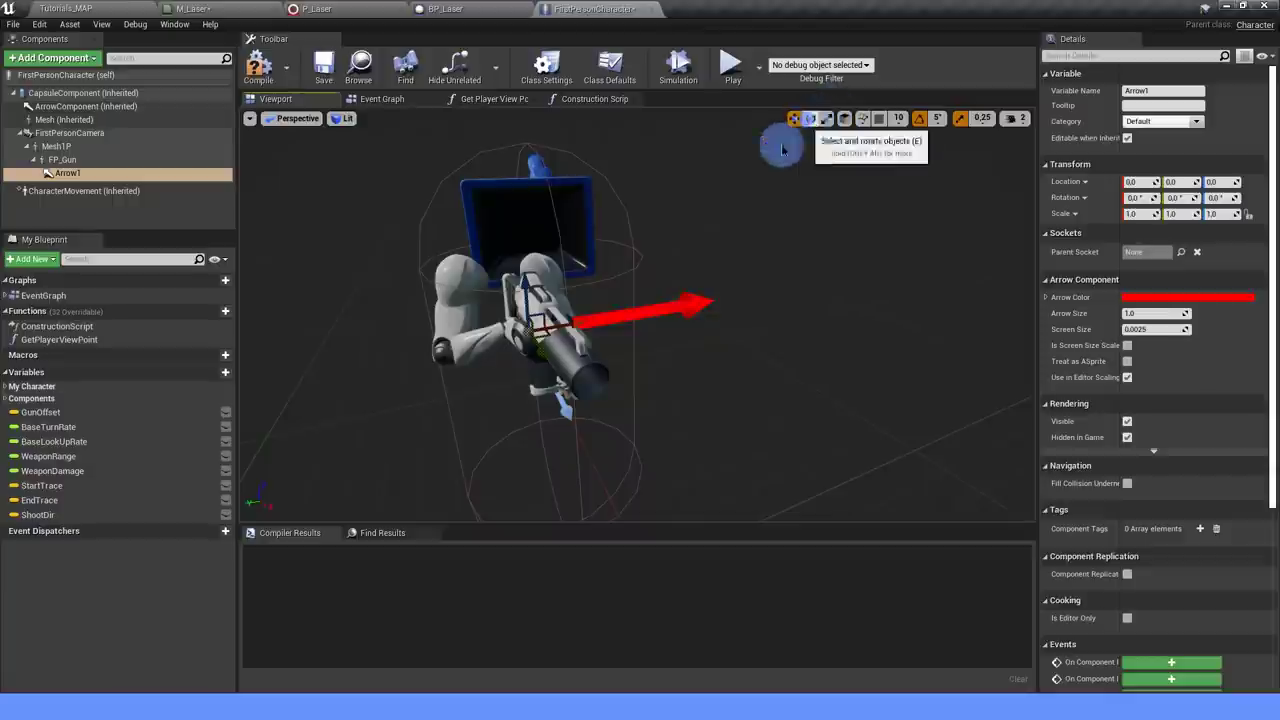
pyautogui.click(810, 118)
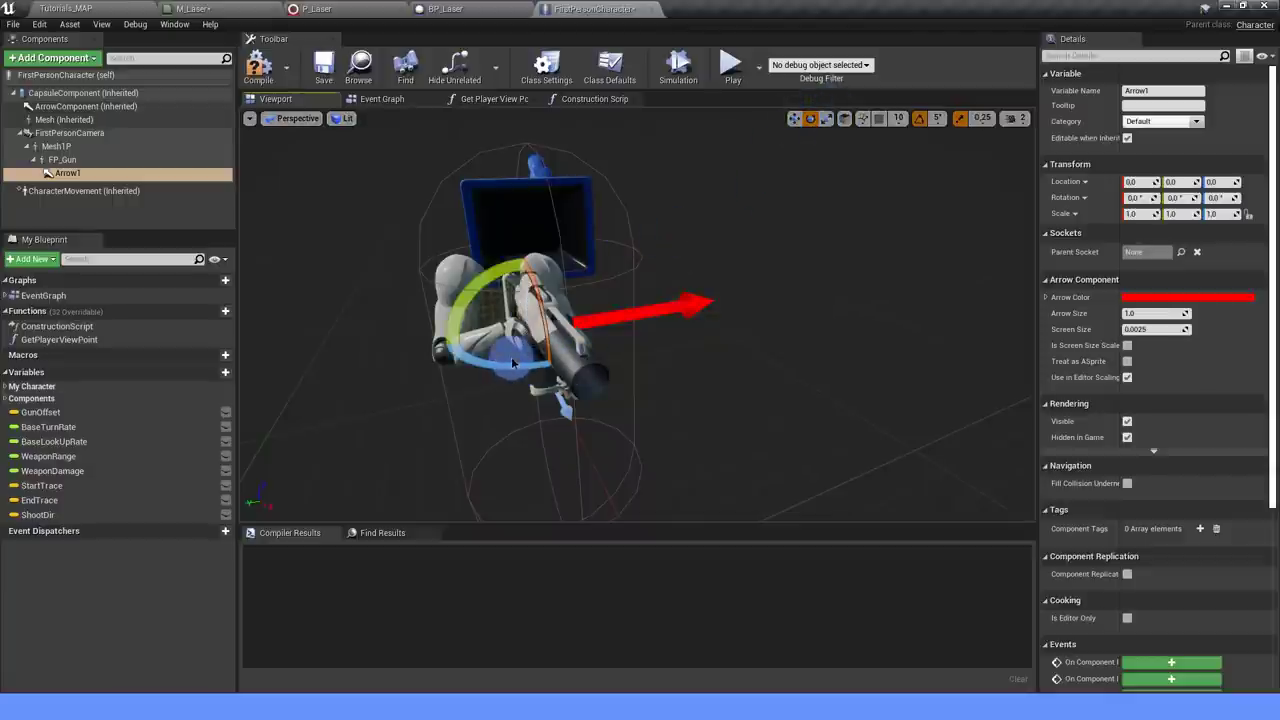
pyautogui.moveTo(517, 369); pyautogui.dragTo(215, 372)
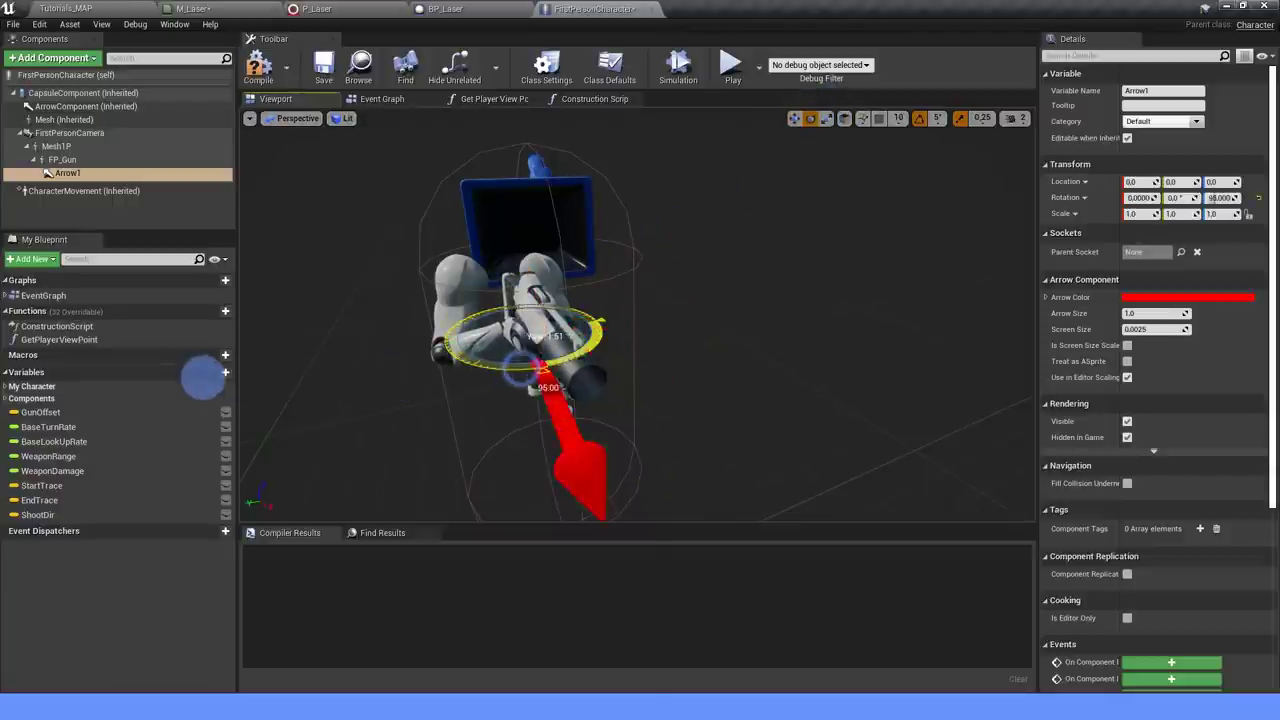
# Move Arrow1 forward to the gun muzzle at (-0.0003, 52.5669, 11.3082), keeping its name.
pyautogui.moveTo(450, 395); pyautogui.dragTo(649, 469)
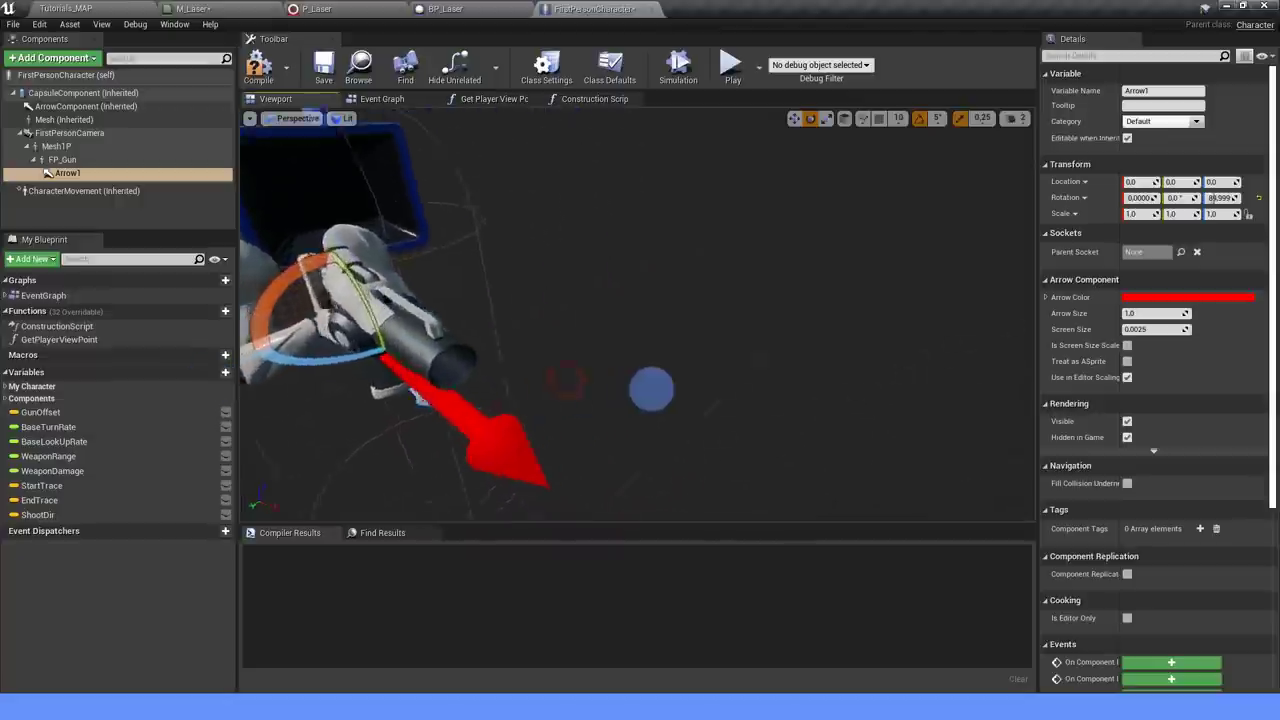
pyautogui.click(790, 118)
pyautogui.moveTo(392, 402)
pyautogui.mouseDown()
pyautogui.moveTo(590, 413)
pyautogui.moveTo(545, 350)
pyautogui.moveTo(547, 364)
pyautogui.mouseUp()
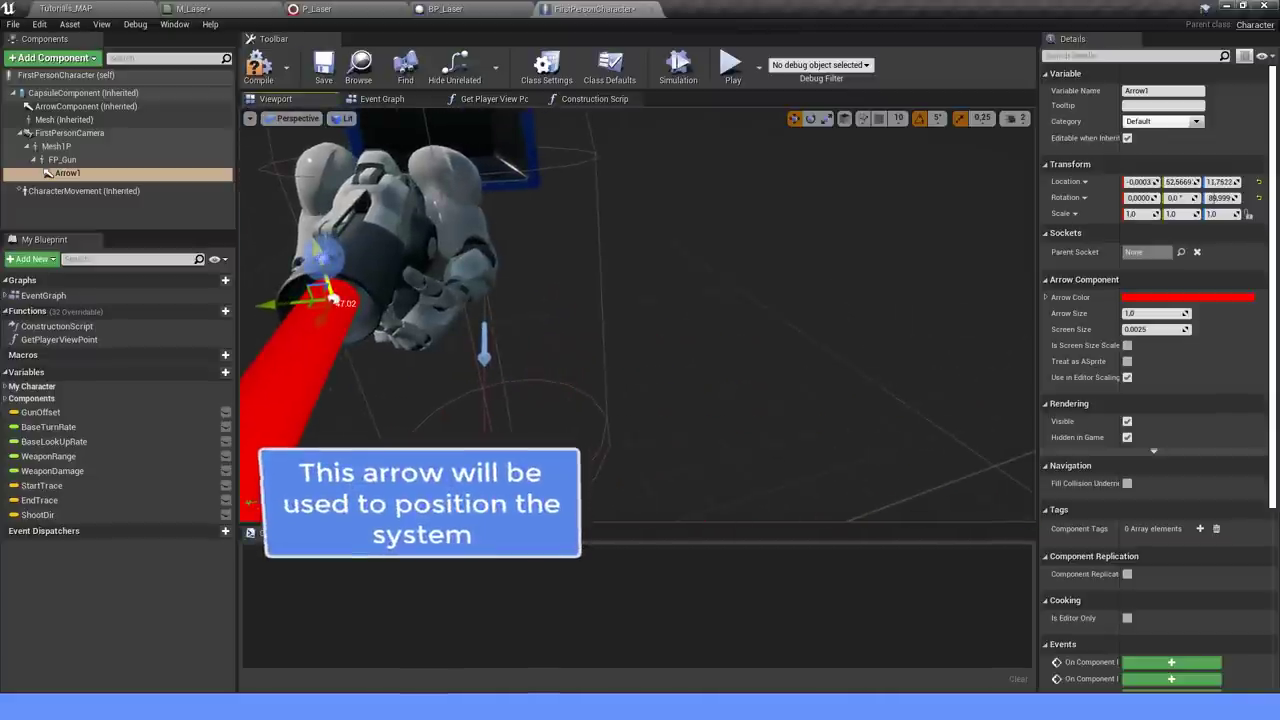
pyautogui.moveTo(399, 388)
pyautogui.mouseDown()
pyautogui.moveTo(334, 291)
pyautogui.moveTo(594, 276)
pyautogui.mouseUp()
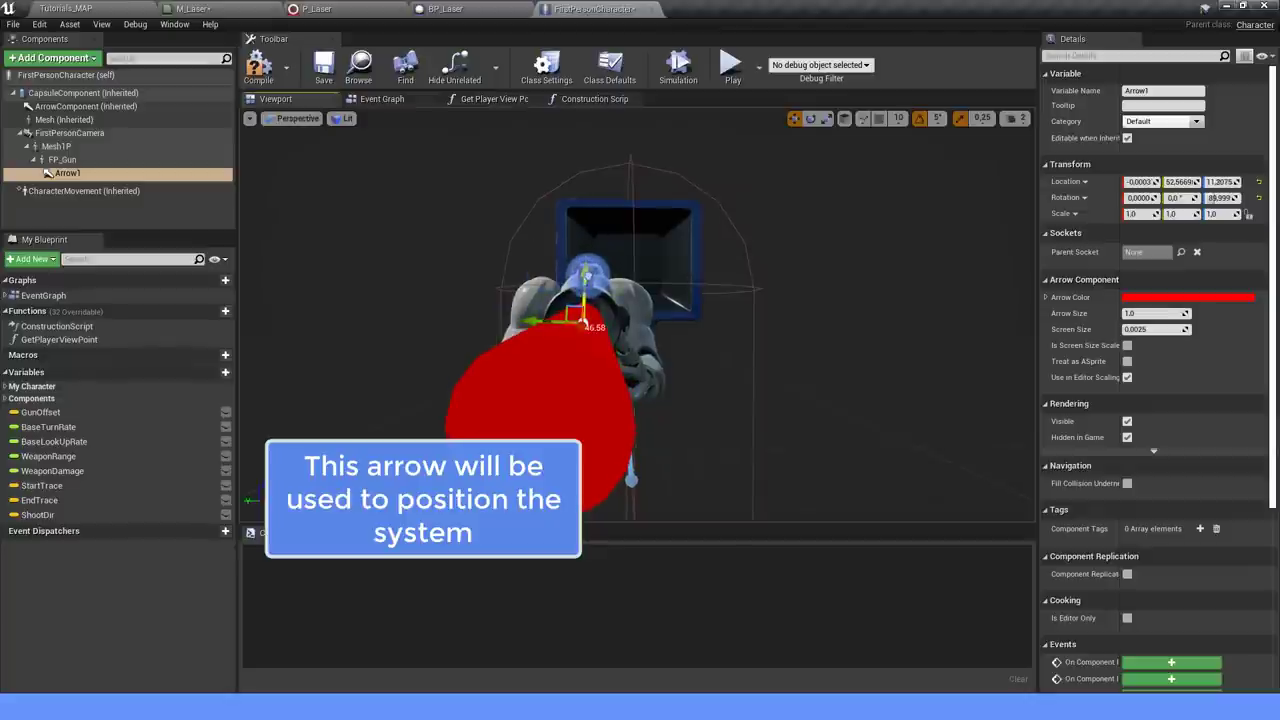
pyautogui.moveTo(620, 288); pyautogui.dragTo(419, 295)
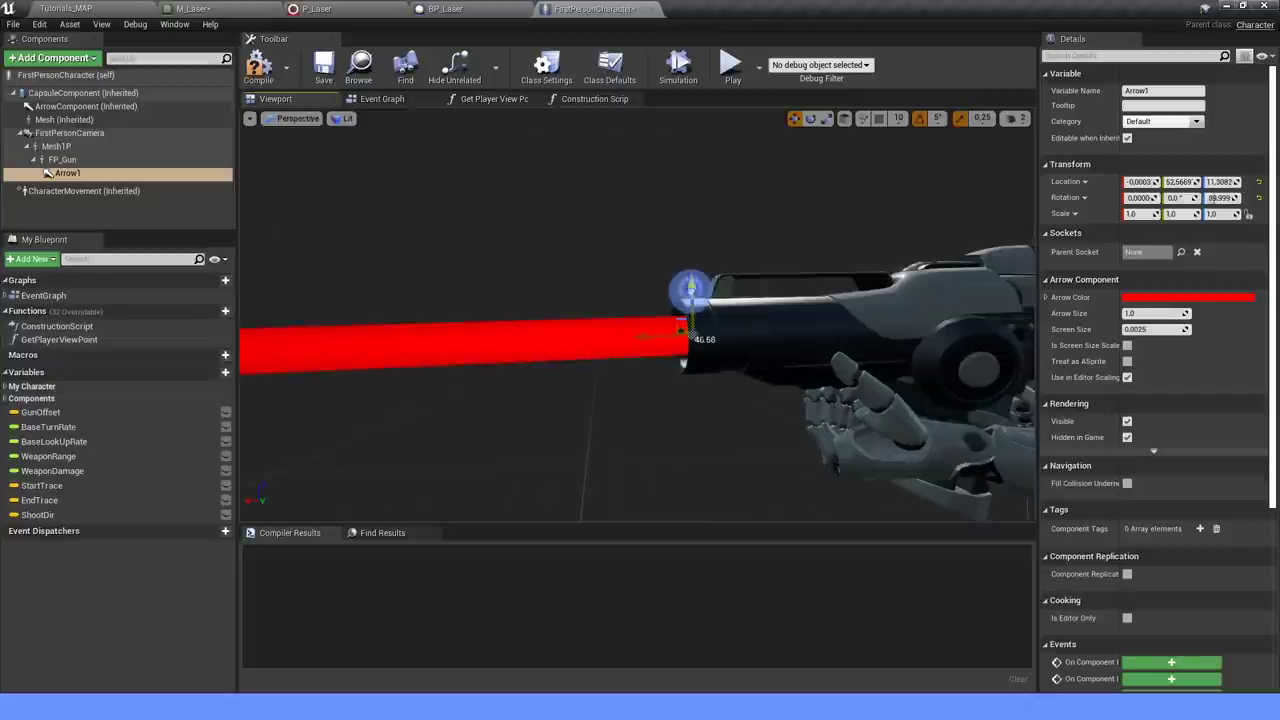
pyautogui.moveTo(690, 290); pyautogui.dragTo(491, 206)
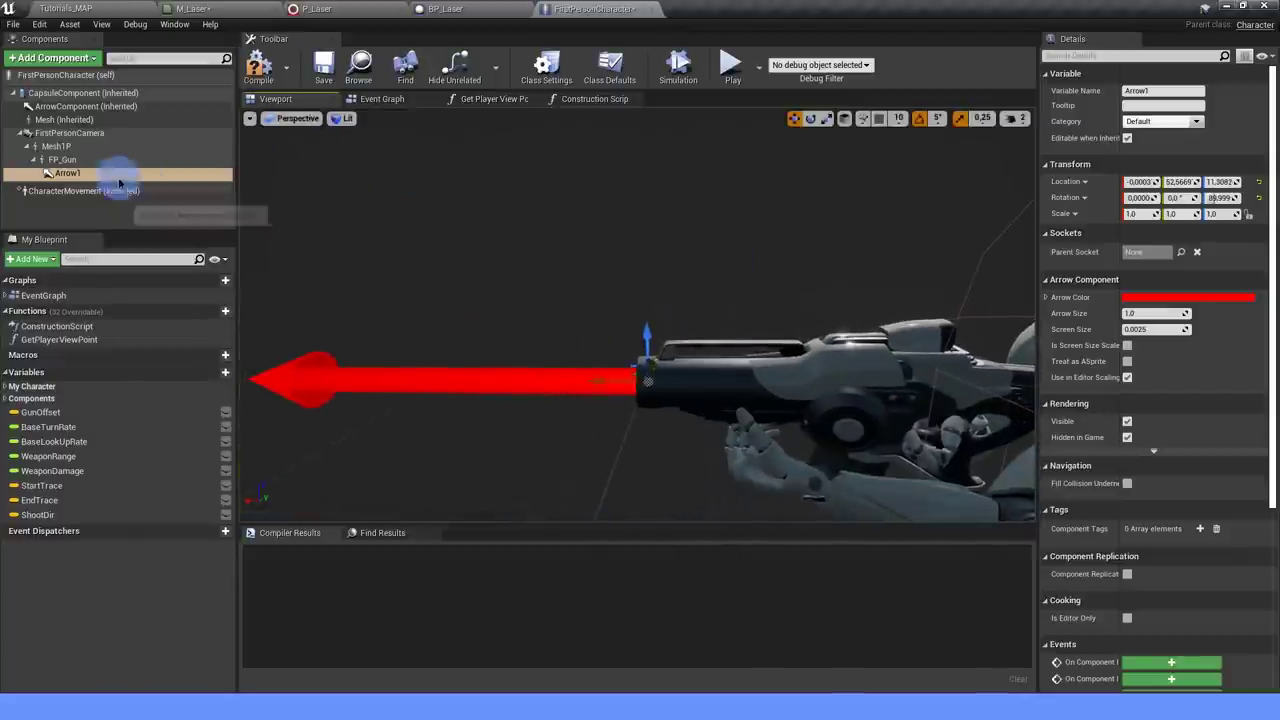
pyautogui.click(74, 176)
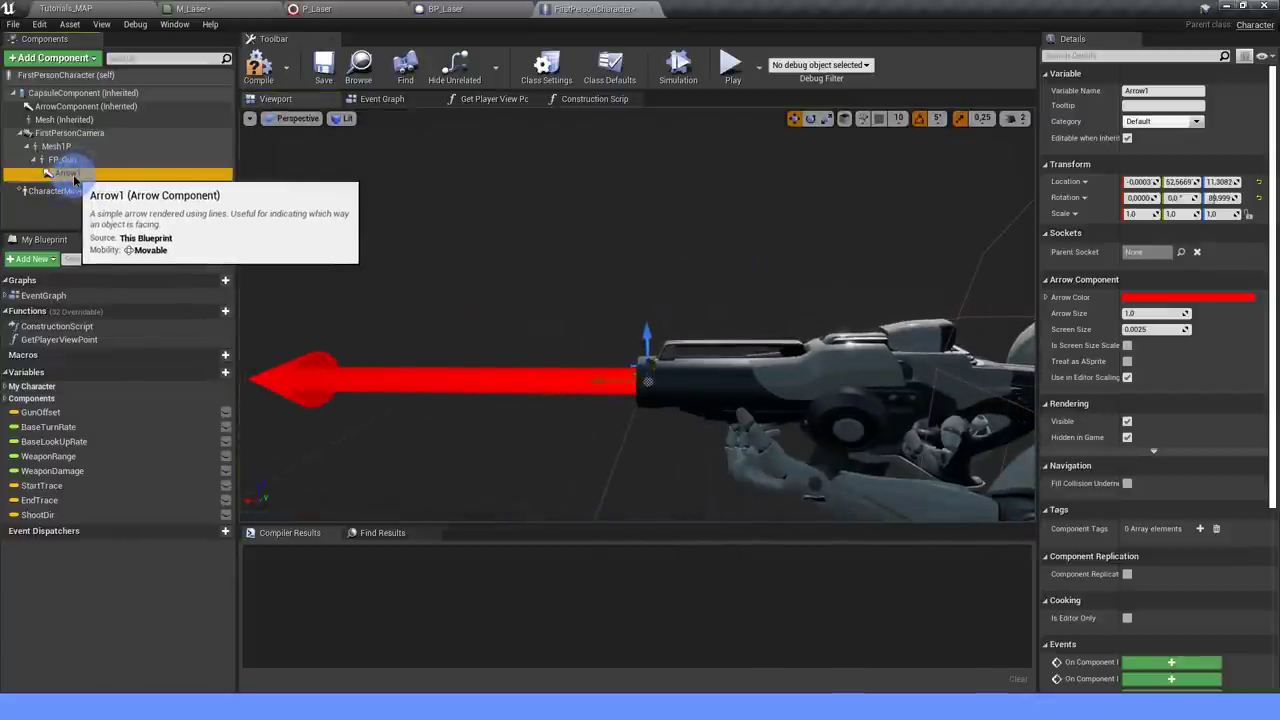
pyautogui.click(80, 176)
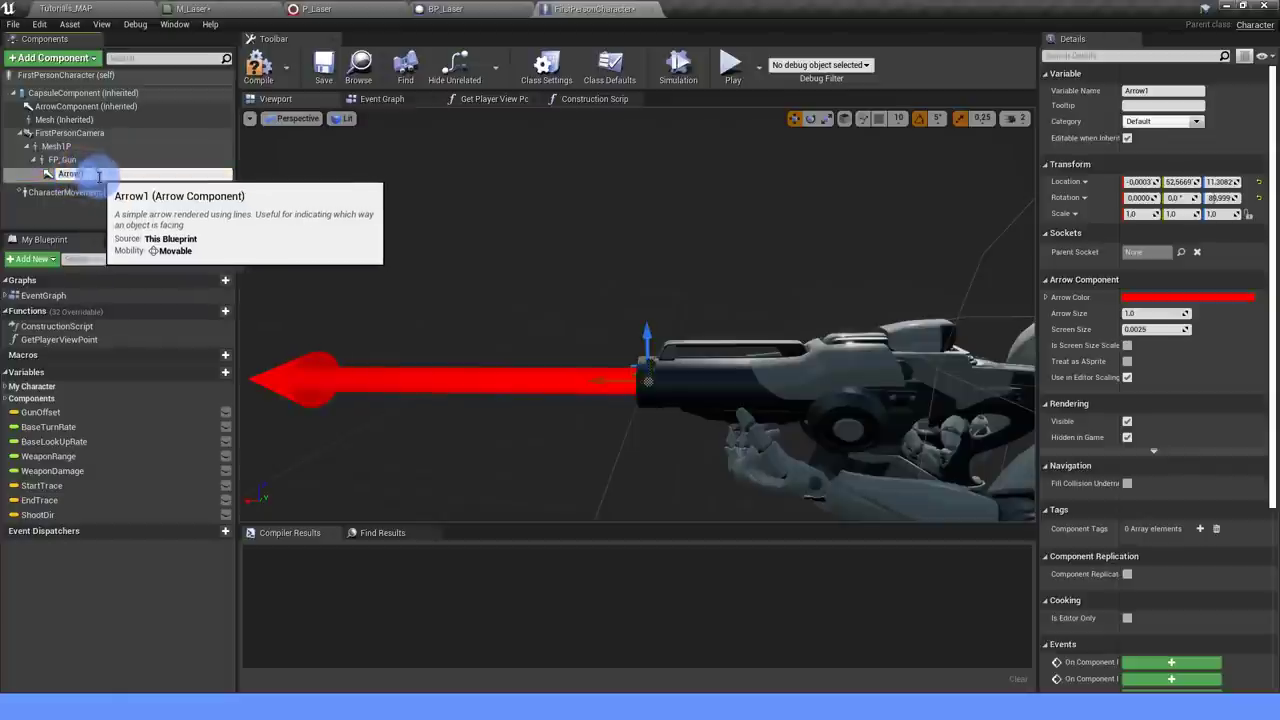
pyautogui.press('Return')
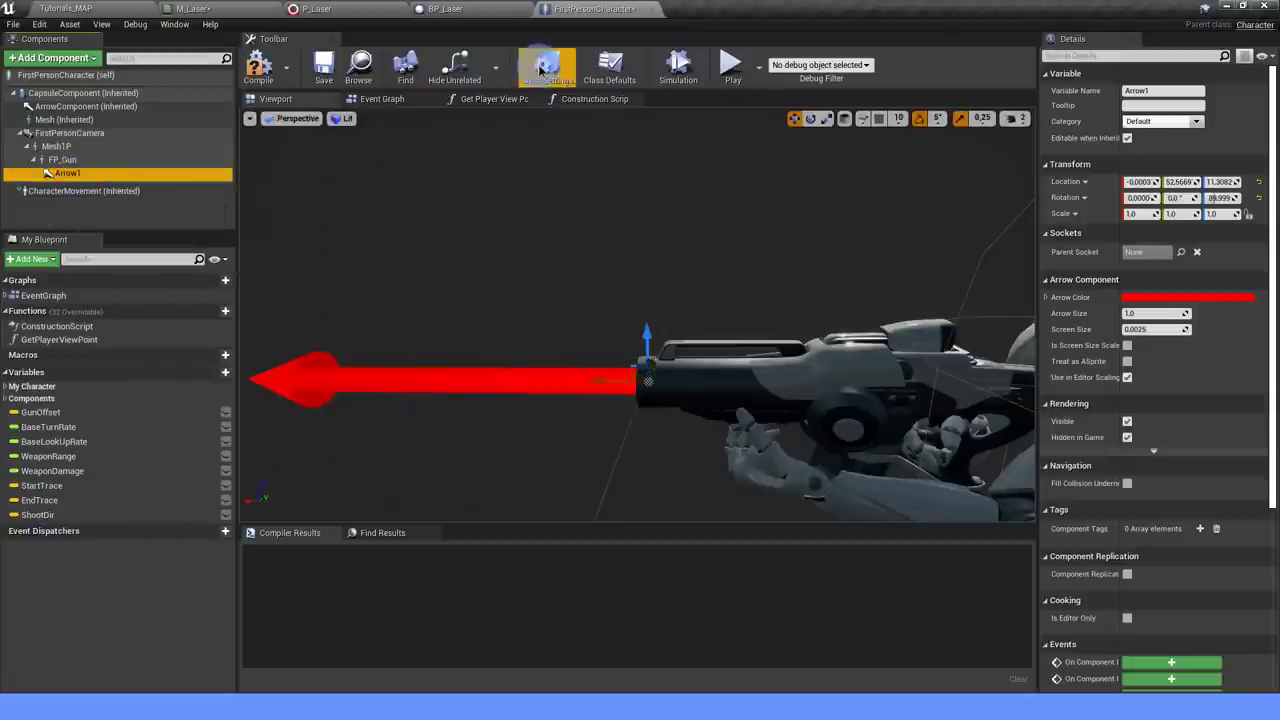
# Compile and save the FirstPersonCharacter blueprint.
pyautogui.click(418, 99)
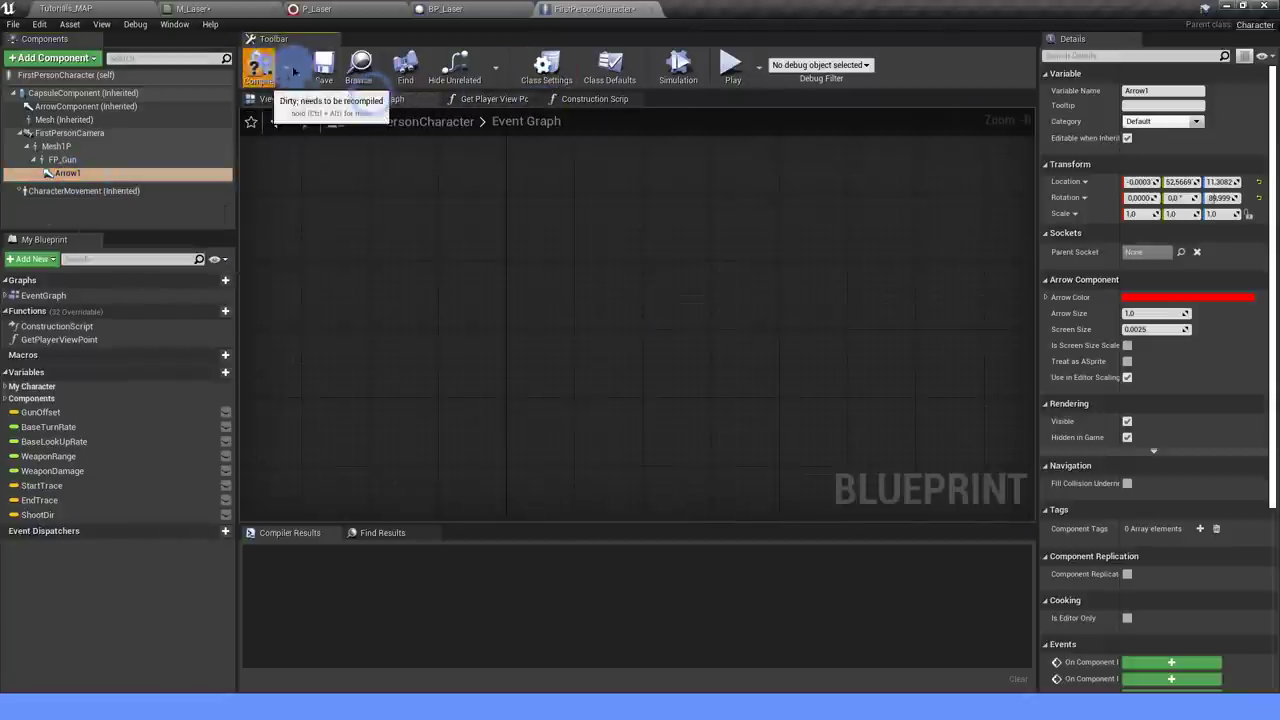
pyautogui.click(260, 65)
pyautogui.click(320, 65)
# Bring the Event Graph's Spawn projectile nodes into view and box-select them.
pyautogui.click(521, 292)
pyautogui.moveTo(521, 292); pyautogui.dragTo(526, 457, button='right')
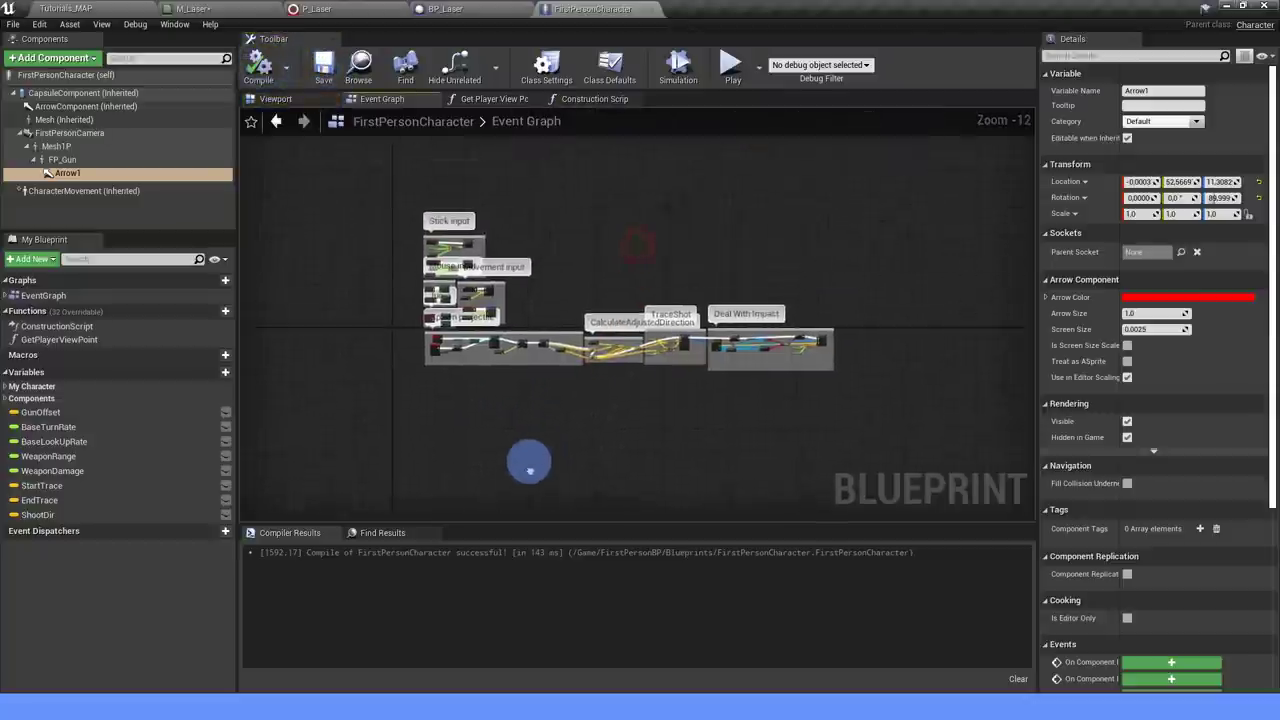
pyautogui.scroll(5, 514, 357)
pyautogui.scroll(5, 413, 352)
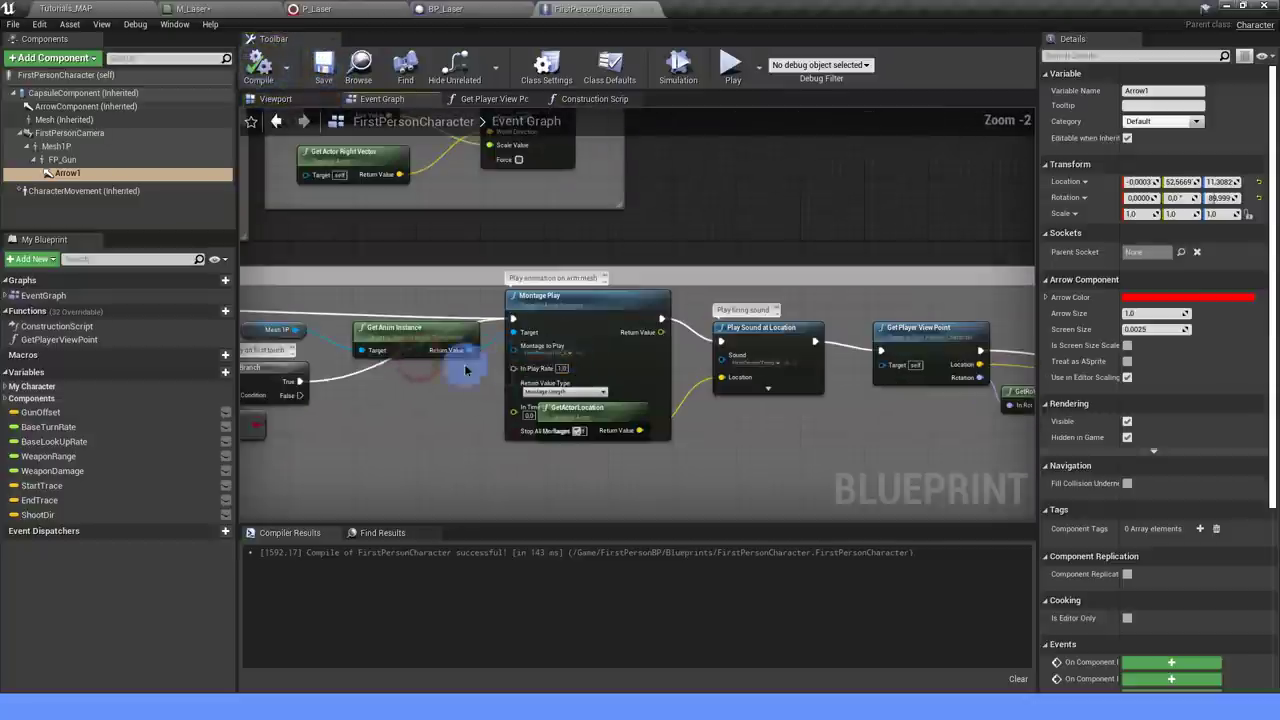
pyautogui.scroll(-2, 443, 371)
pyautogui.moveTo(441, 375); pyautogui.dragTo(604, 372, button='right')
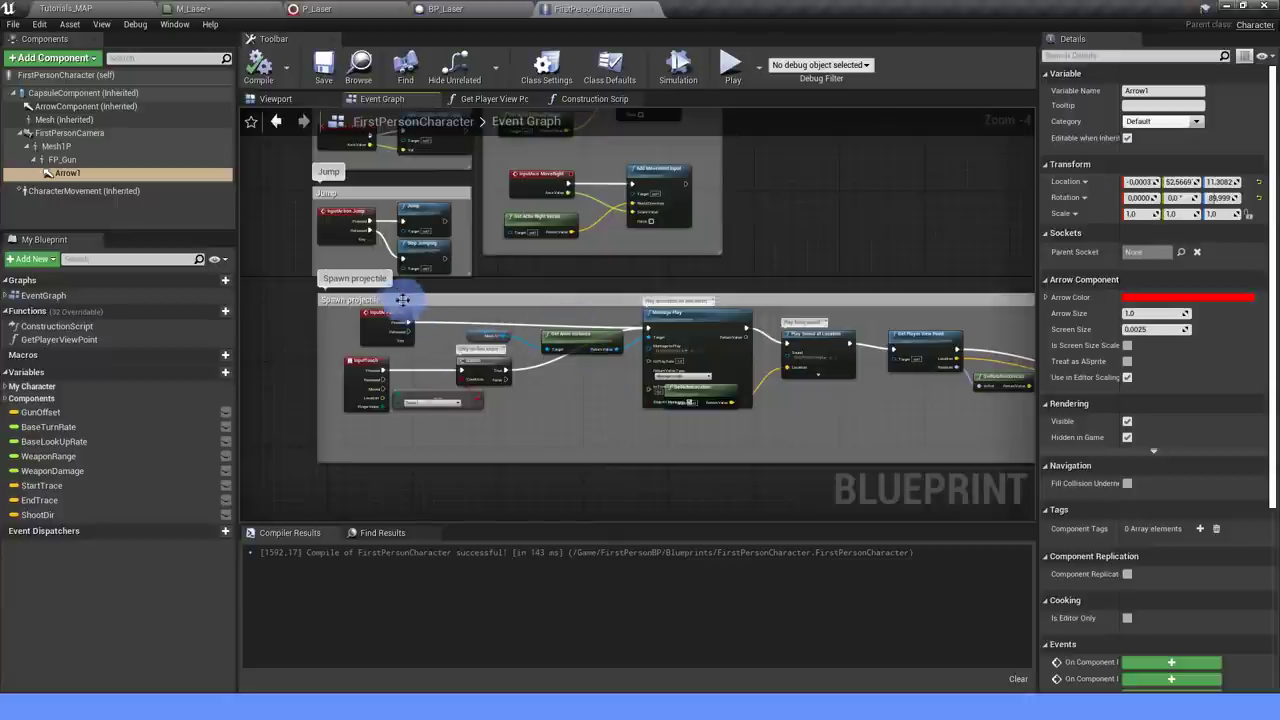
pyautogui.scroll(2, 376, 333)
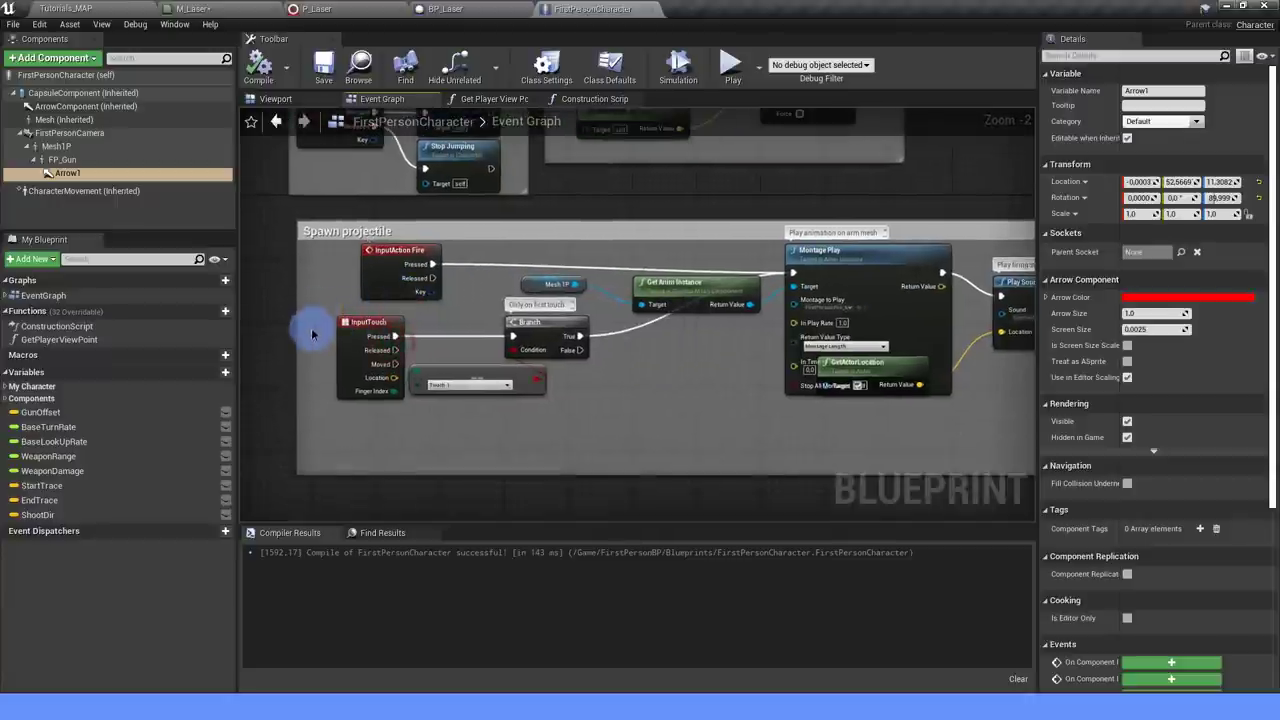
pyautogui.moveTo(577, 445); pyautogui.dragTo(609, 429)
pyautogui.scroll(-5, 808, 403)
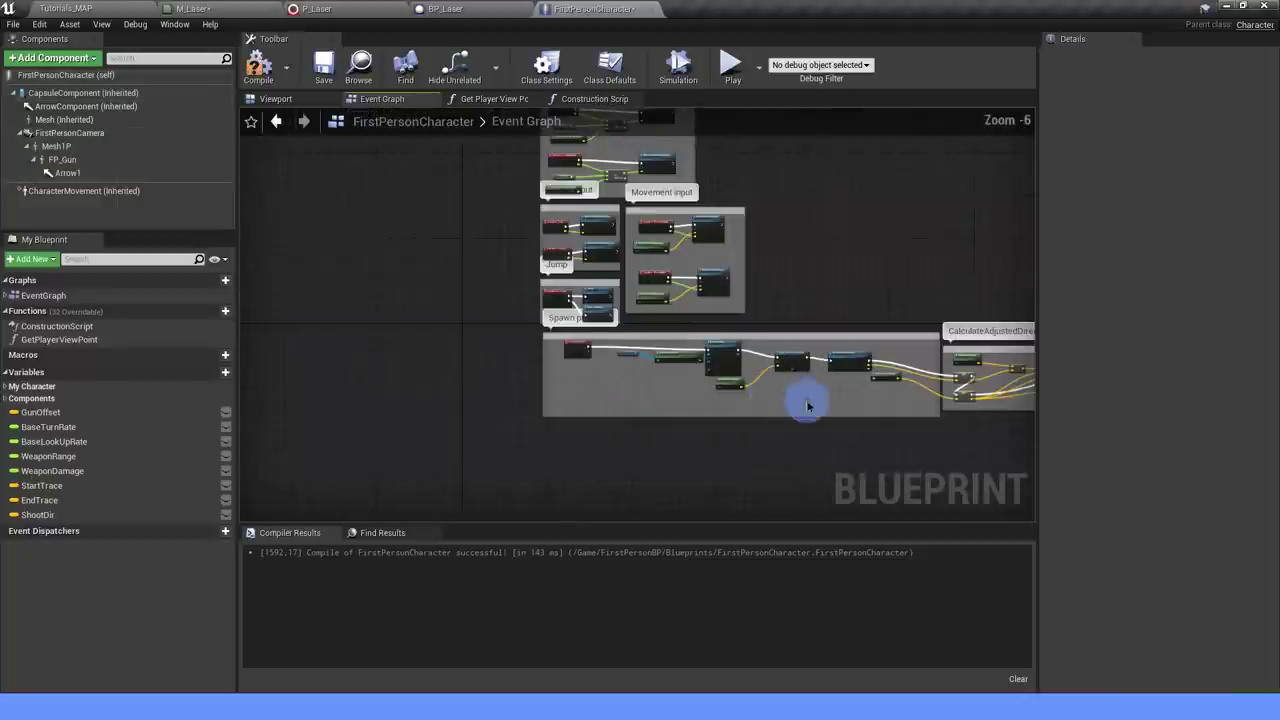
pyautogui.scroll(4, 806, 401)
# Pan across the CalculateAdjustedDirection, Movement input, Jump, TraceShot and Deal With Impact nodes.
pyautogui.moveTo(806, 401)
pyautogui.mouseDown(button='right')
pyautogui.moveTo(653, 401)
pyautogui.moveTo(534, 420)
pyautogui.mouseUp(button='right')
pyautogui.scroll(-1, 651, 420)
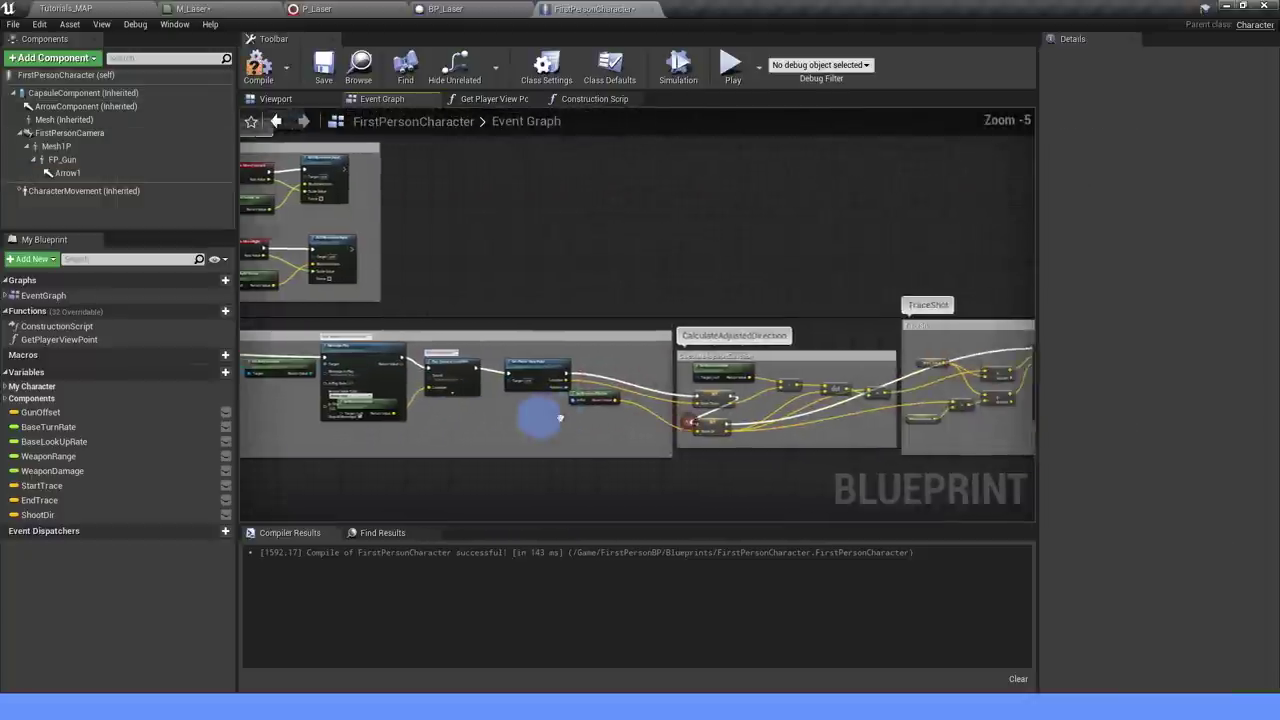
pyautogui.scroll(1, 561, 414)
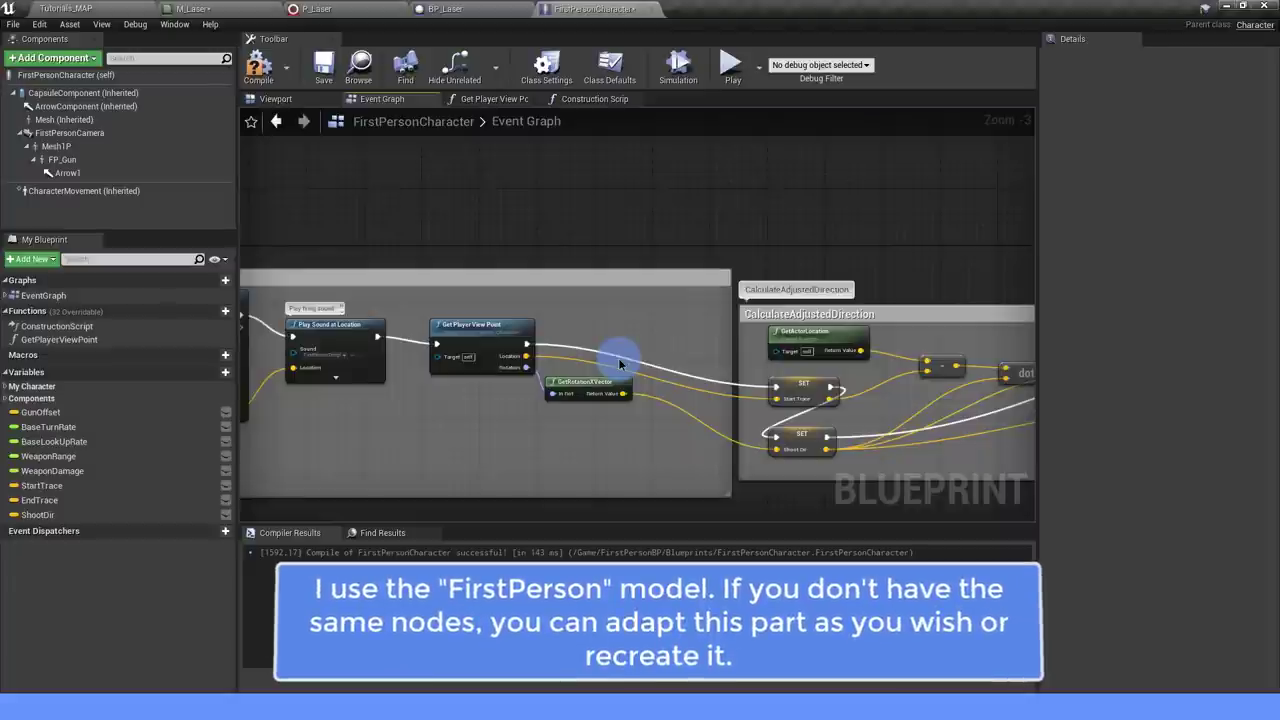
pyautogui.scroll(-3, 362, 390)
pyautogui.moveTo(383, 385); pyautogui.dragTo(558, 378, button='right')
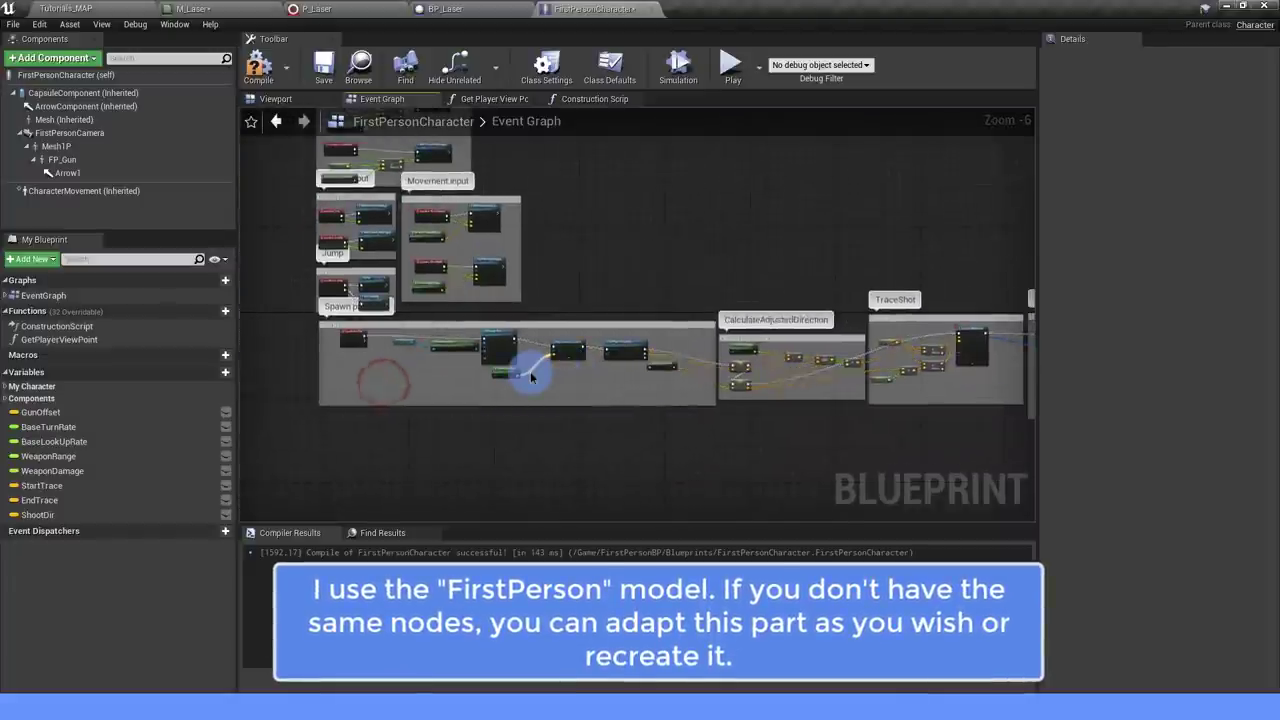
pyautogui.scroll(2, 589, 364)
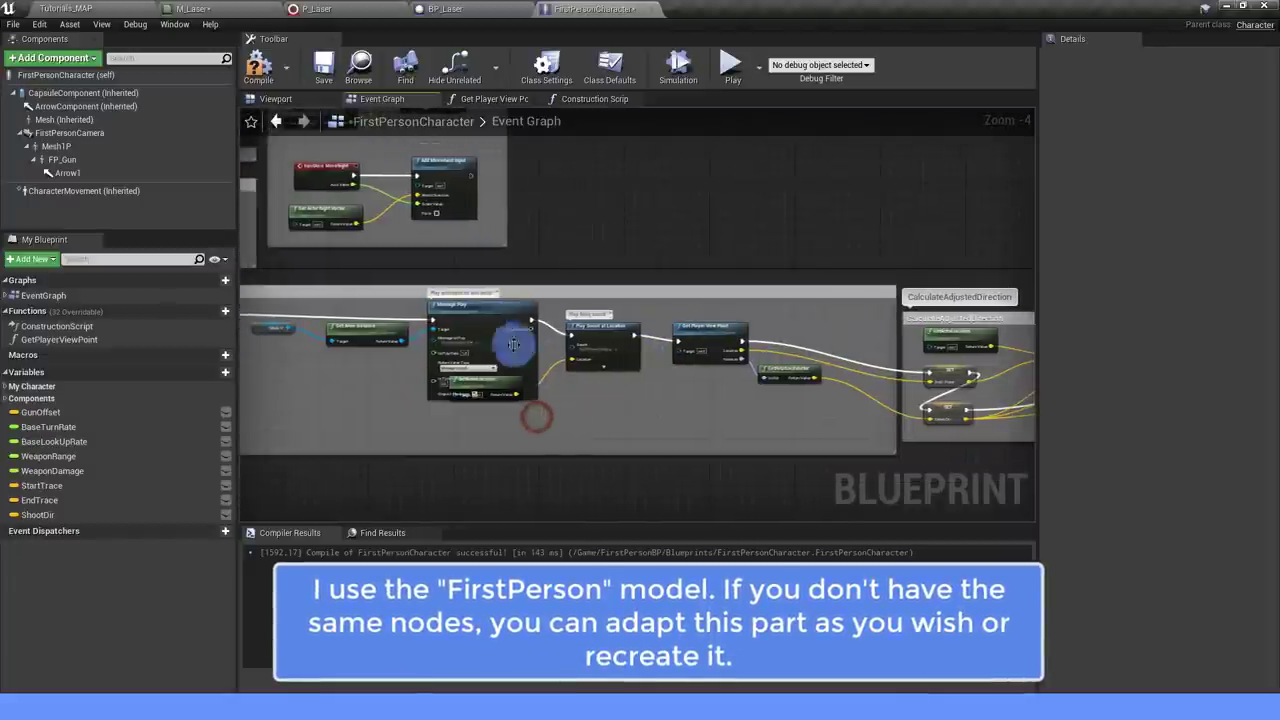
pyautogui.moveTo(810, 340)
pyautogui.mouseDown(button='right')
pyautogui.moveTo(475, 297)
pyautogui.moveTo(548, 388)
pyautogui.moveTo(499, 383)
pyautogui.mouseUp(button='right')
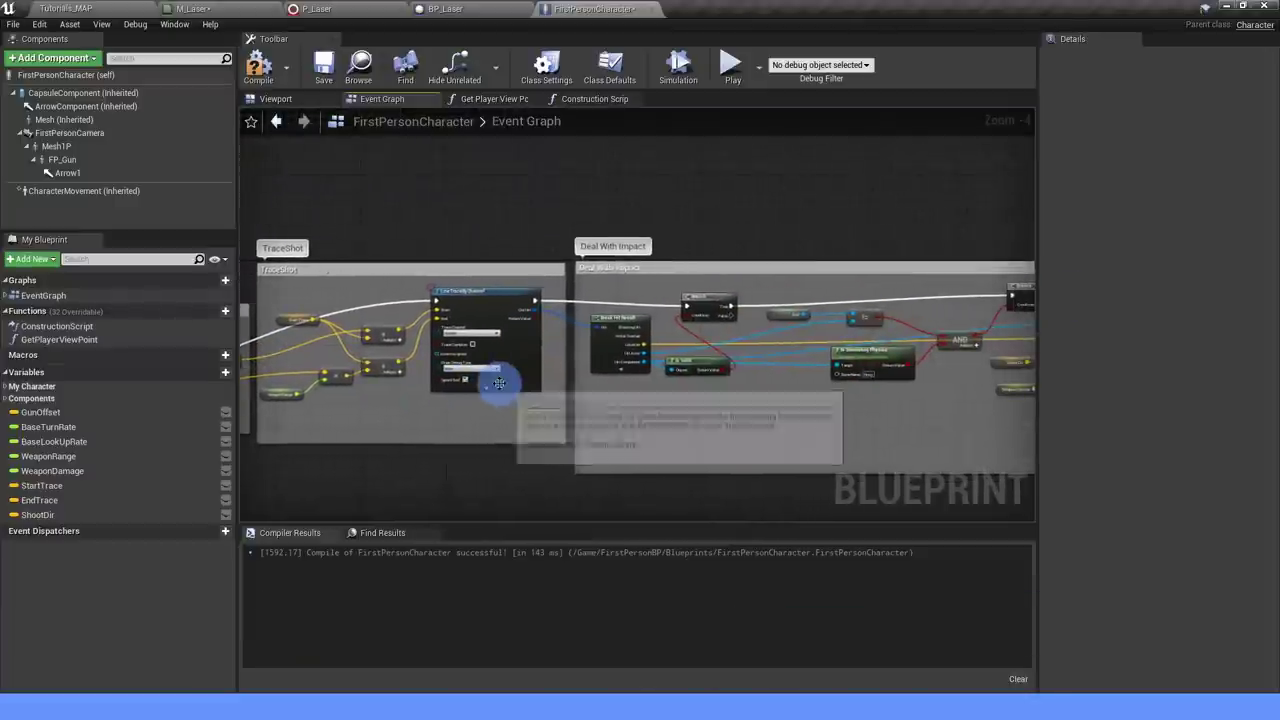
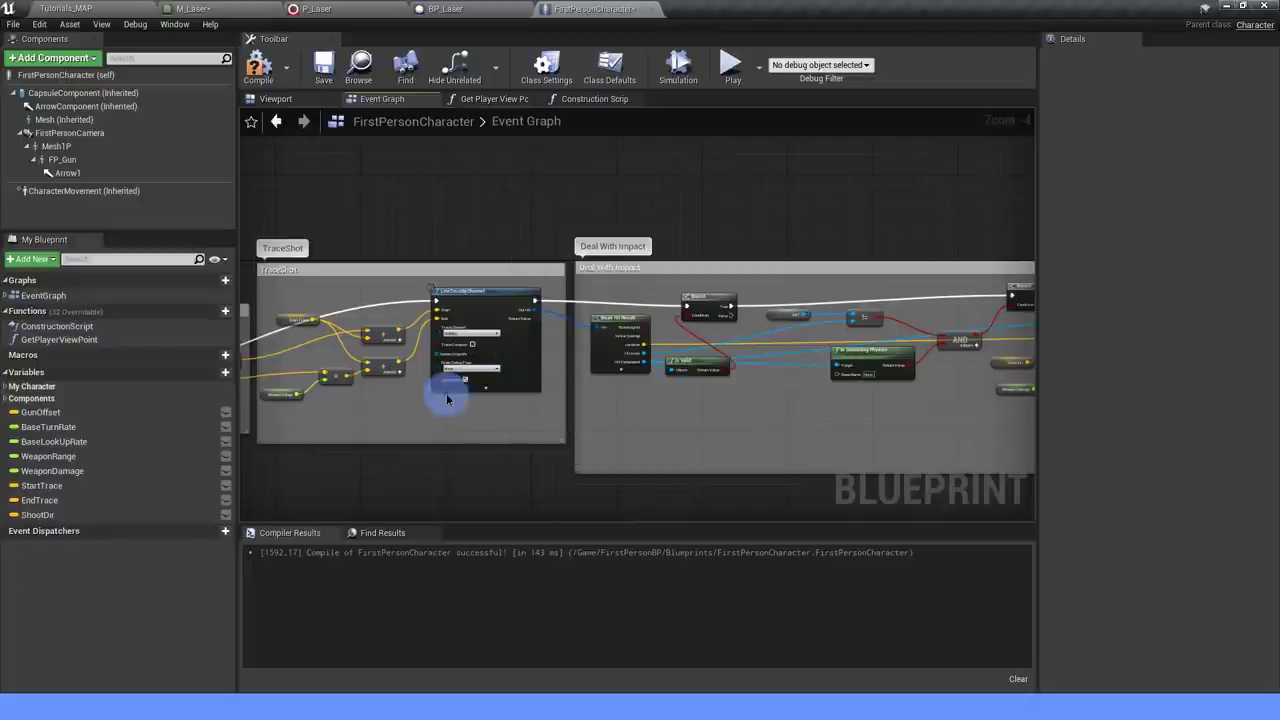
# Review the character's shooting nodes: Play Sound, Get Player View Point, and the TraceShot line trace.
pyautogui.moveTo(447, 399)
pyautogui.mouseDown(button='right')
pyautogui.moveTo(771, 337)
pyautogui.moveTo(863, 337)
pyautogui.moveTo(737, 341)
pyautogui.mouseUp(button='right')
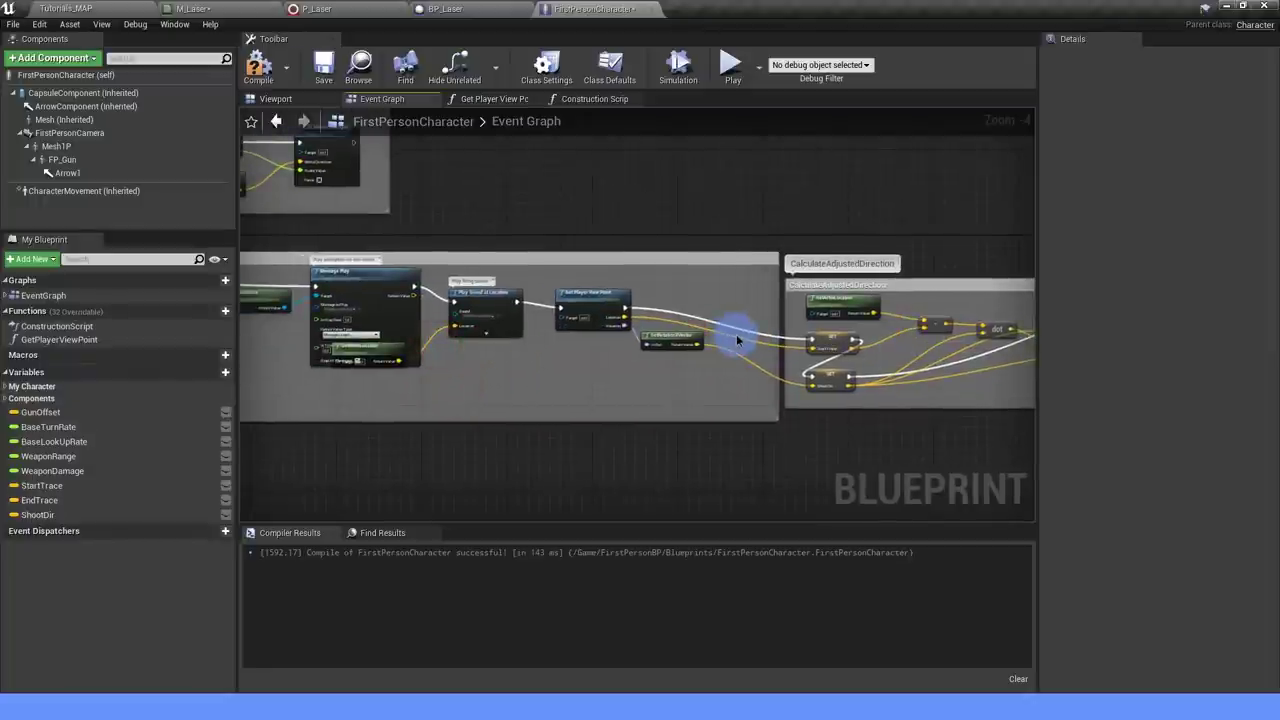
pyautogui.scroll(1, 748, 312)
pyautogui.scroll(-1, 748, 312)
pyautogui.moveTo(745, 321); pyautogui.dragTo(643, 306, button='right')
pyautogui.scroll(1, 643, 306)
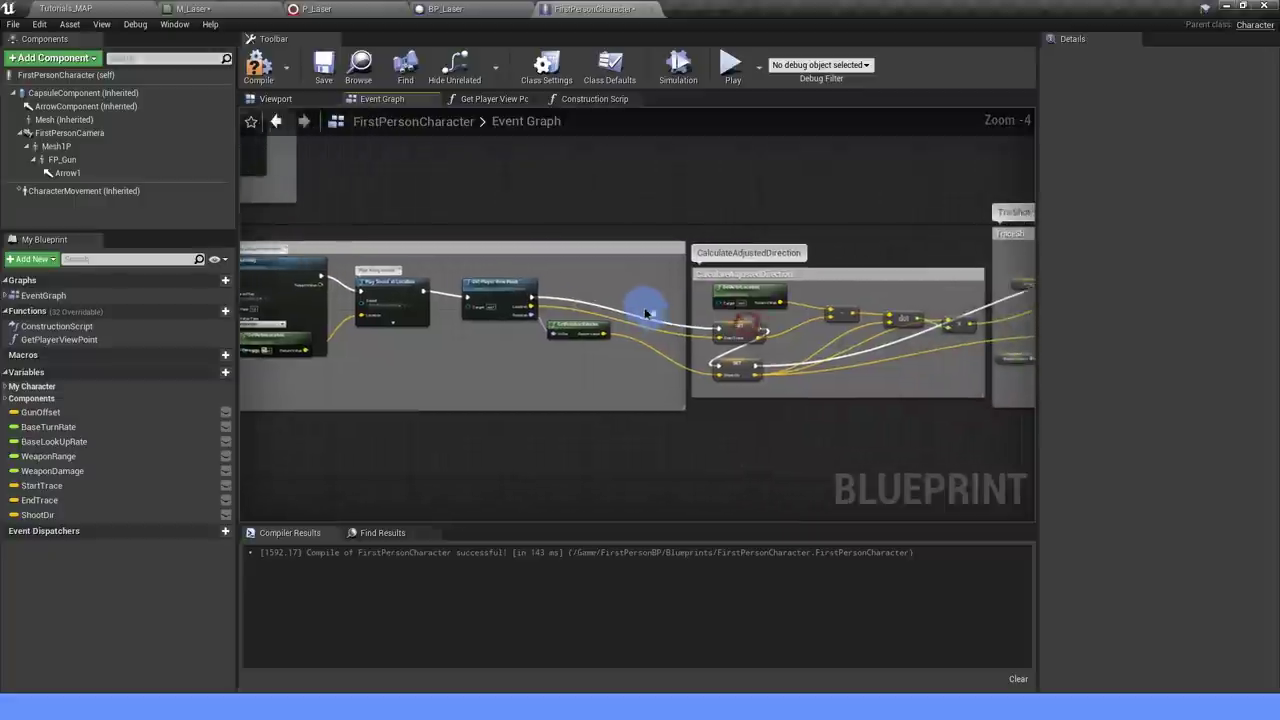
pyautogui.click(420, 308)
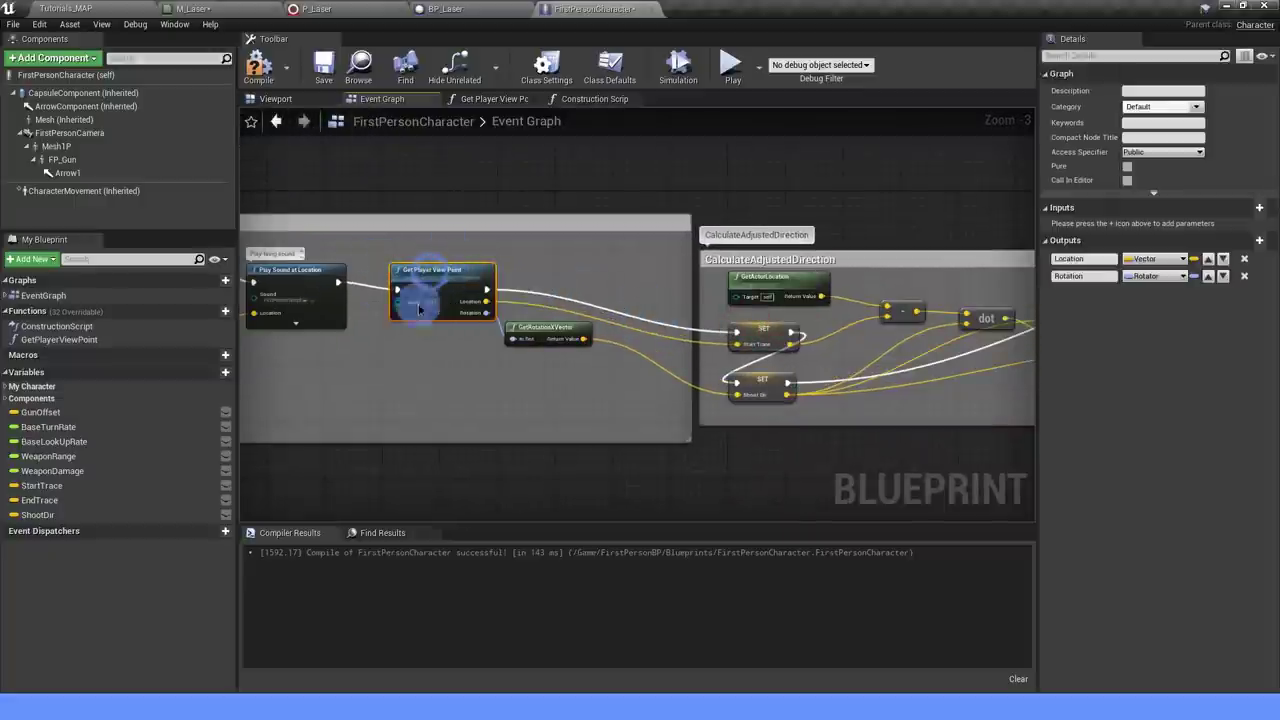
pyautogui.scroll(2, 441, 311)
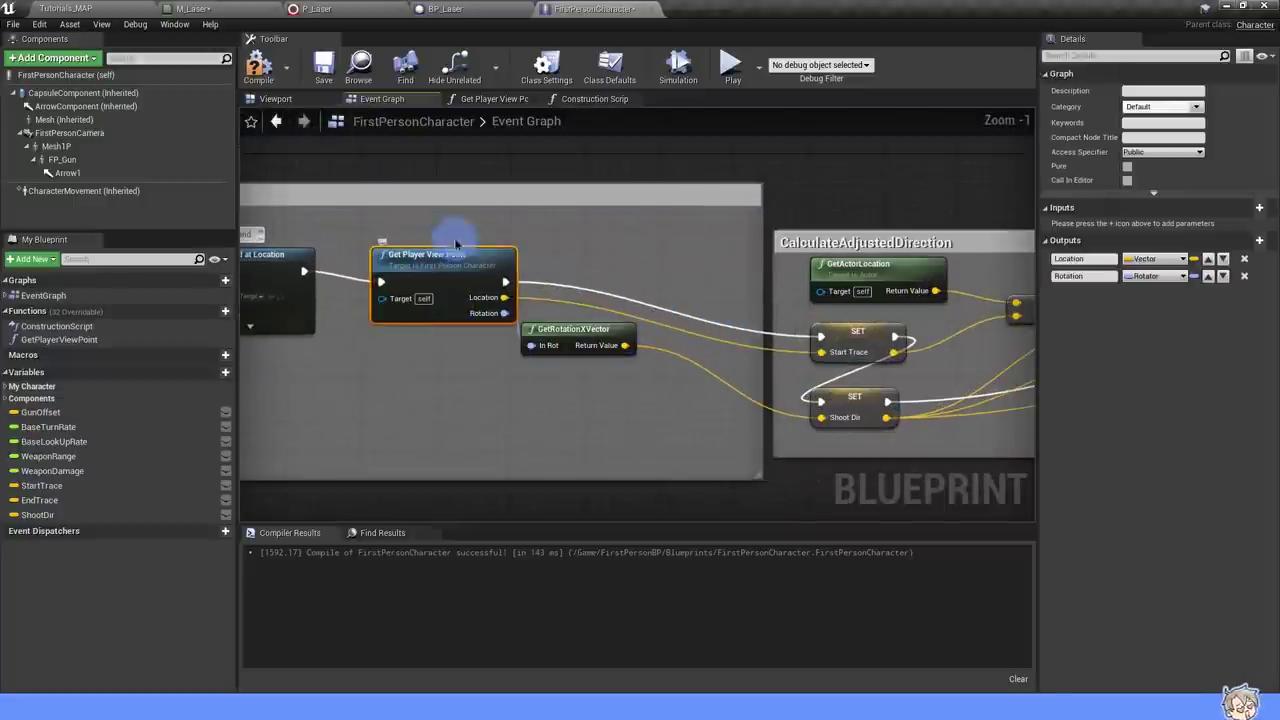
pyautogui.scroll(-3, 470, 327)
pyautogui.moveTo(806, 343); pyautogui.dragTo(414, 343, button='right')
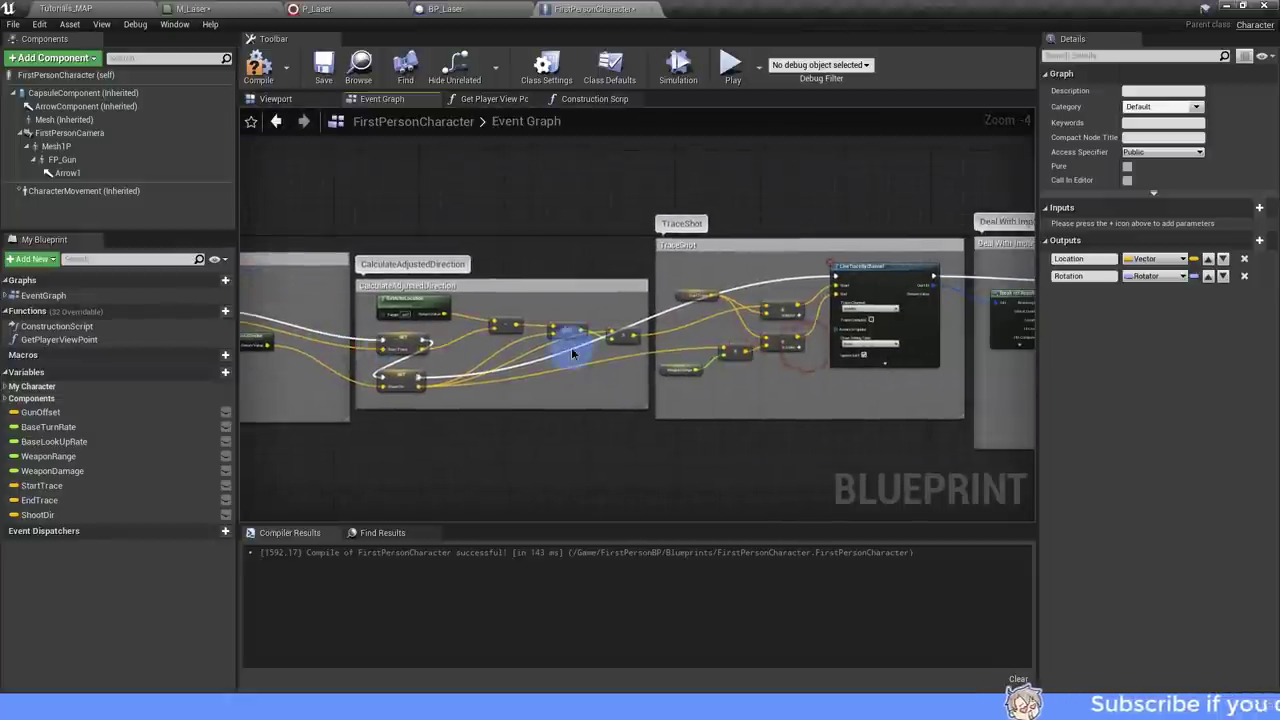
pyautogui.scroll(2, 629, 375)
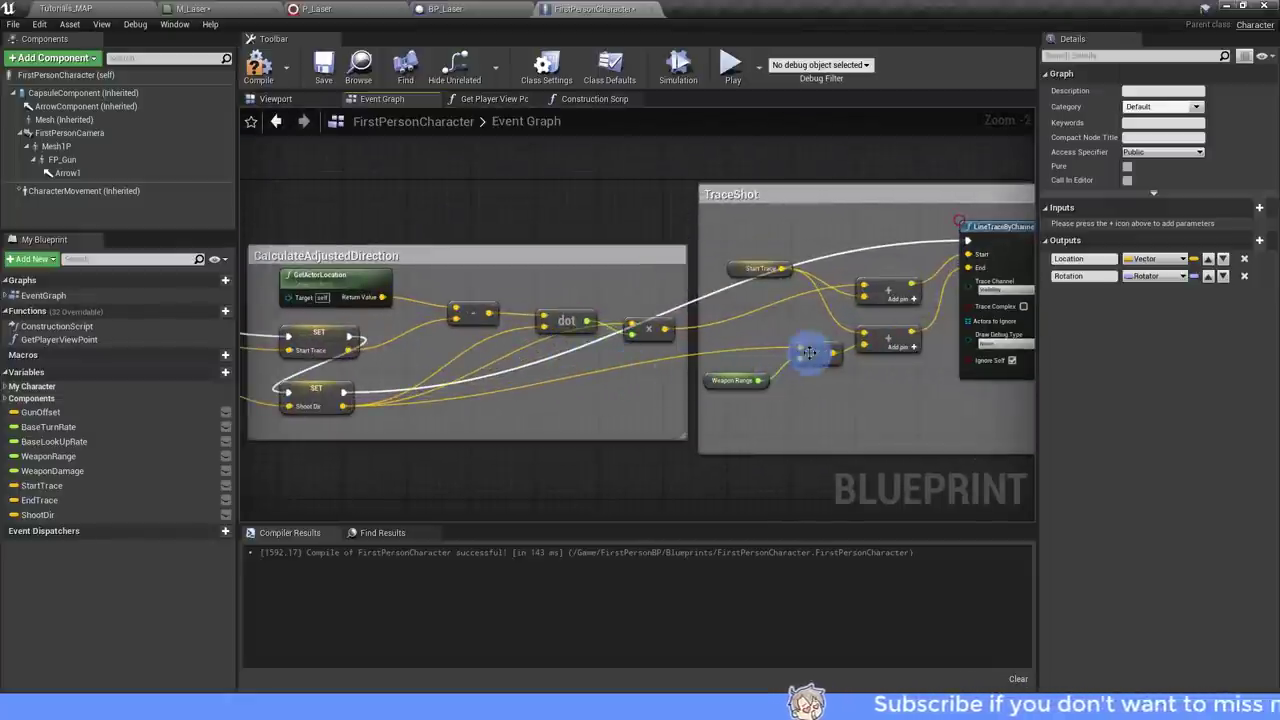
pyautogui.moveTo(808, 349); pyautogui.dragTo(600, 358, button='right')
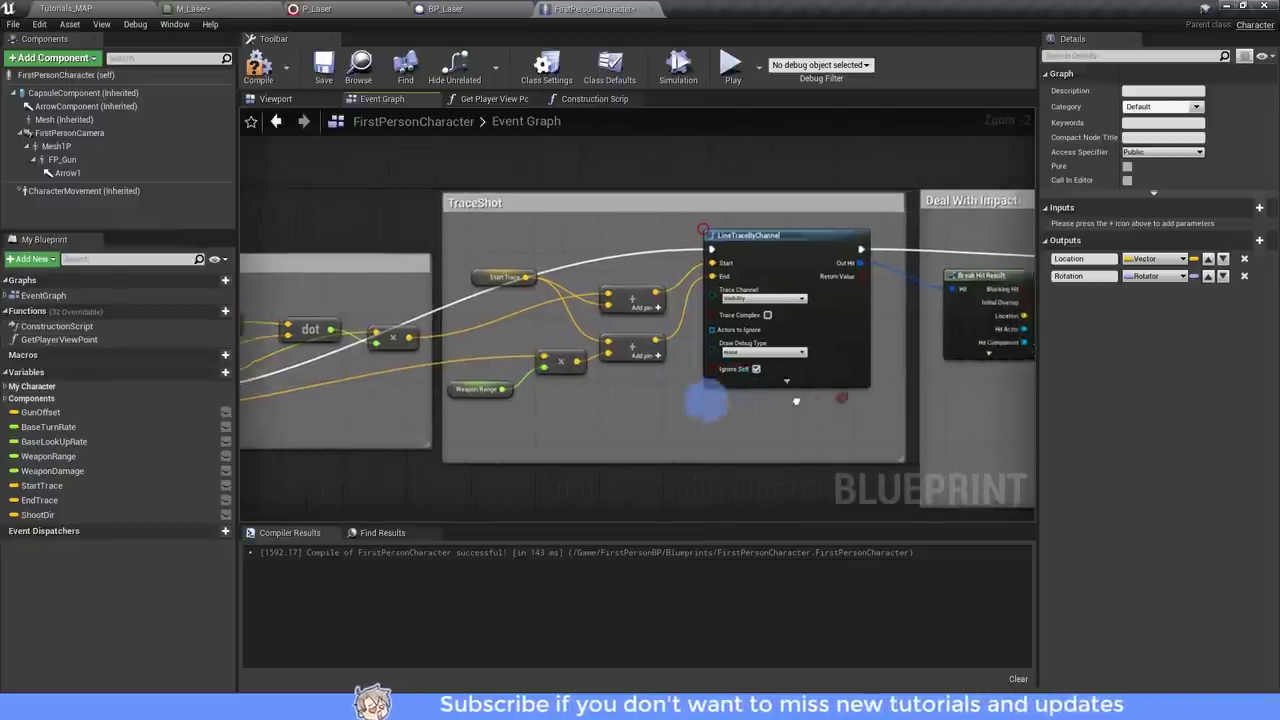
# Review the Deal With Impact section, including Is Simulating Physics, Branch and Add Impulse.
pyautogui.moveTo(814, 394); pyautogui.dragTo(532, 414, button='right')
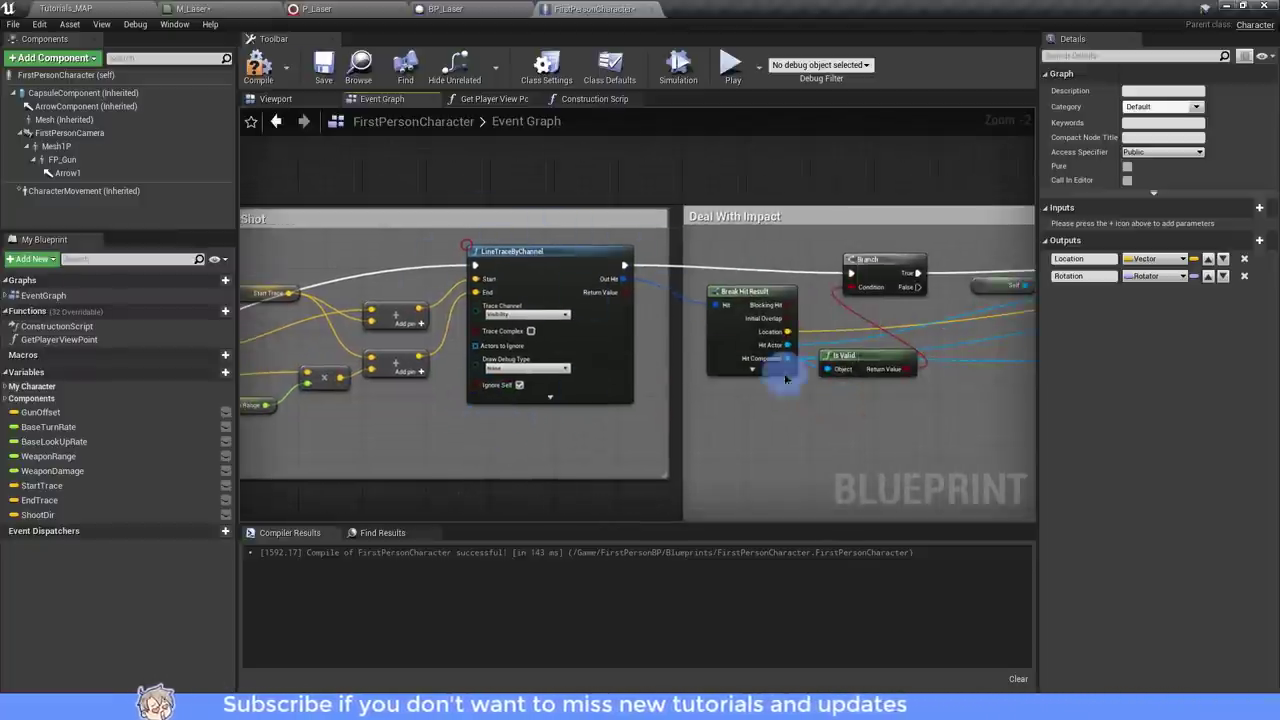
pyautogui.moveTo(777, 366); pyautogui.dragTo(380, 360, button='right')
pyautogui.moveTo(642, 342); pyautogui.dragTo(325, 344, button='right')
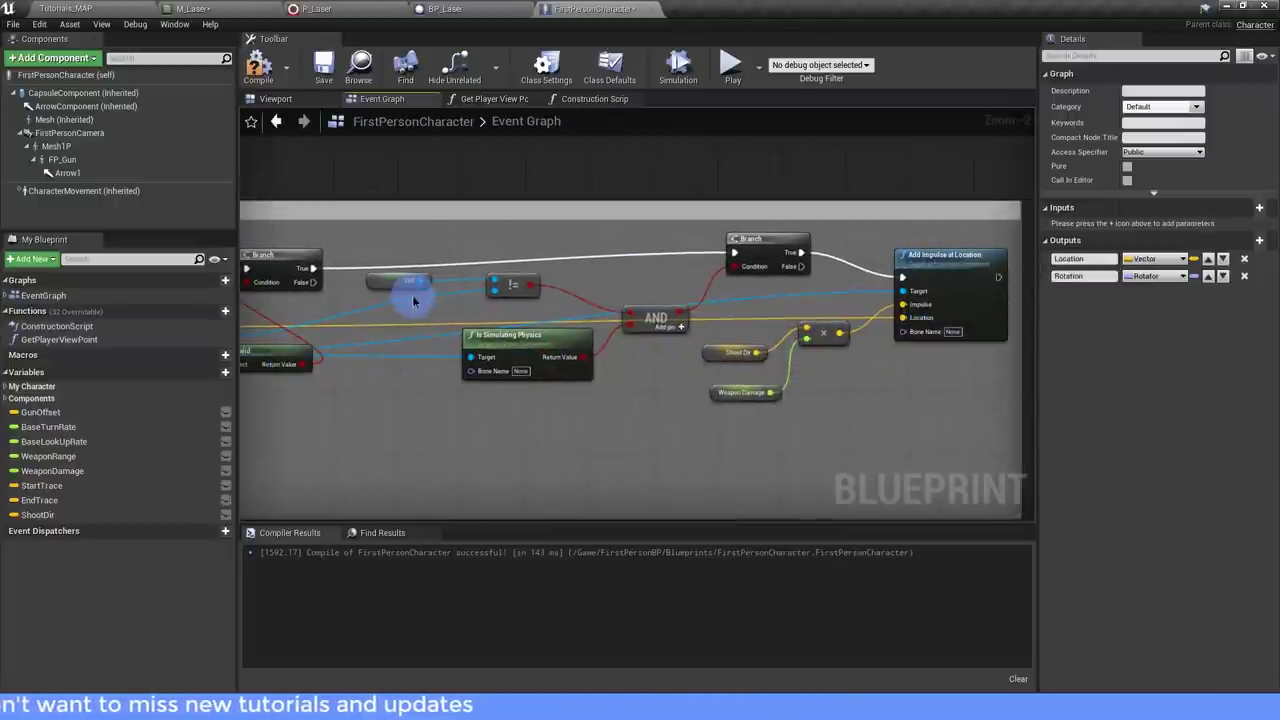
pyautogui.scroll(-2, 414, 286)
pyautogui.scroll(1, 474, 341)
pyautogui.scroll(1, 474, 341)
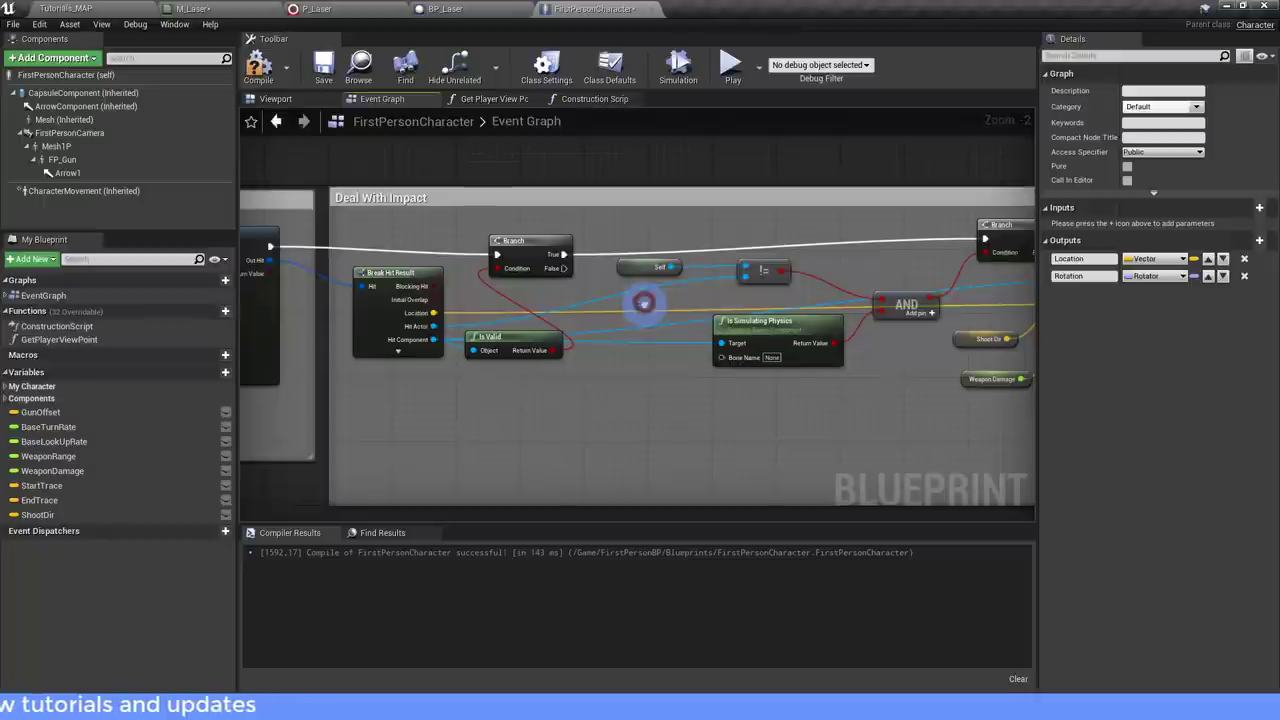
pyautogui.moveTo(550, 347); pyautogui.dragTo(500, 337, button='right')
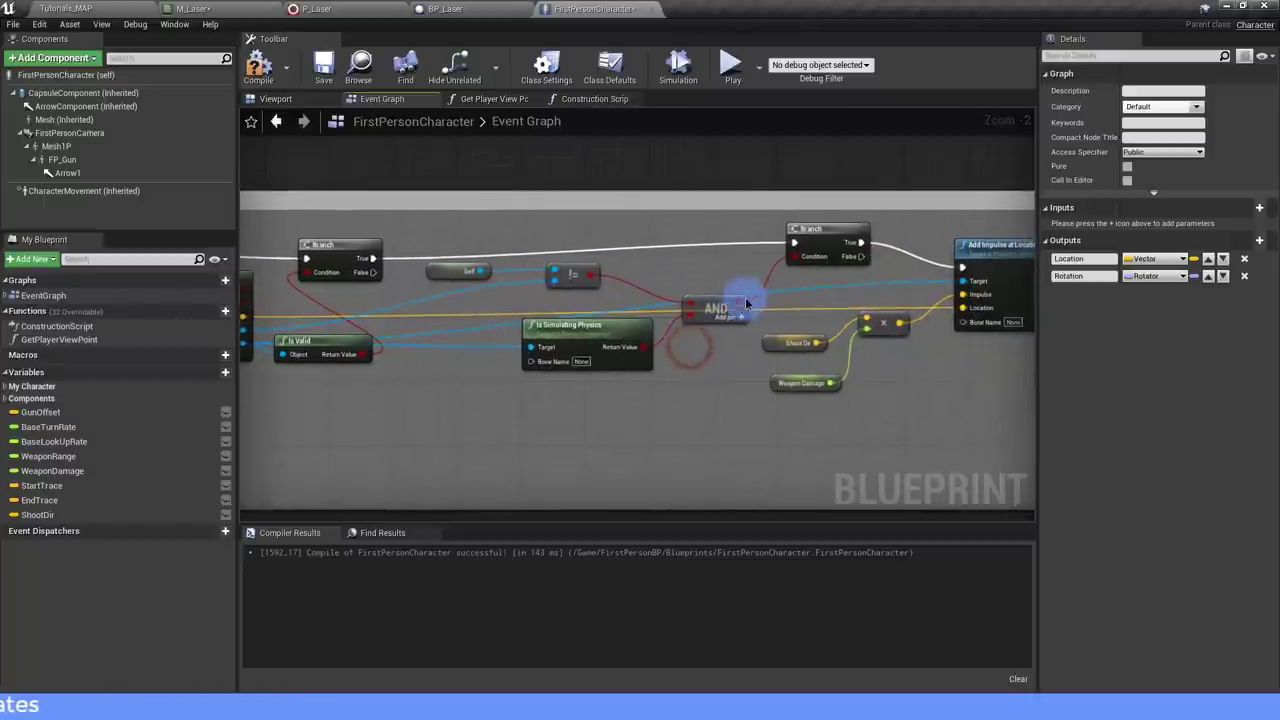
pyautogui.scroll(-1, 597, 322)
pyautogui.scroll(-1, 537, 266)
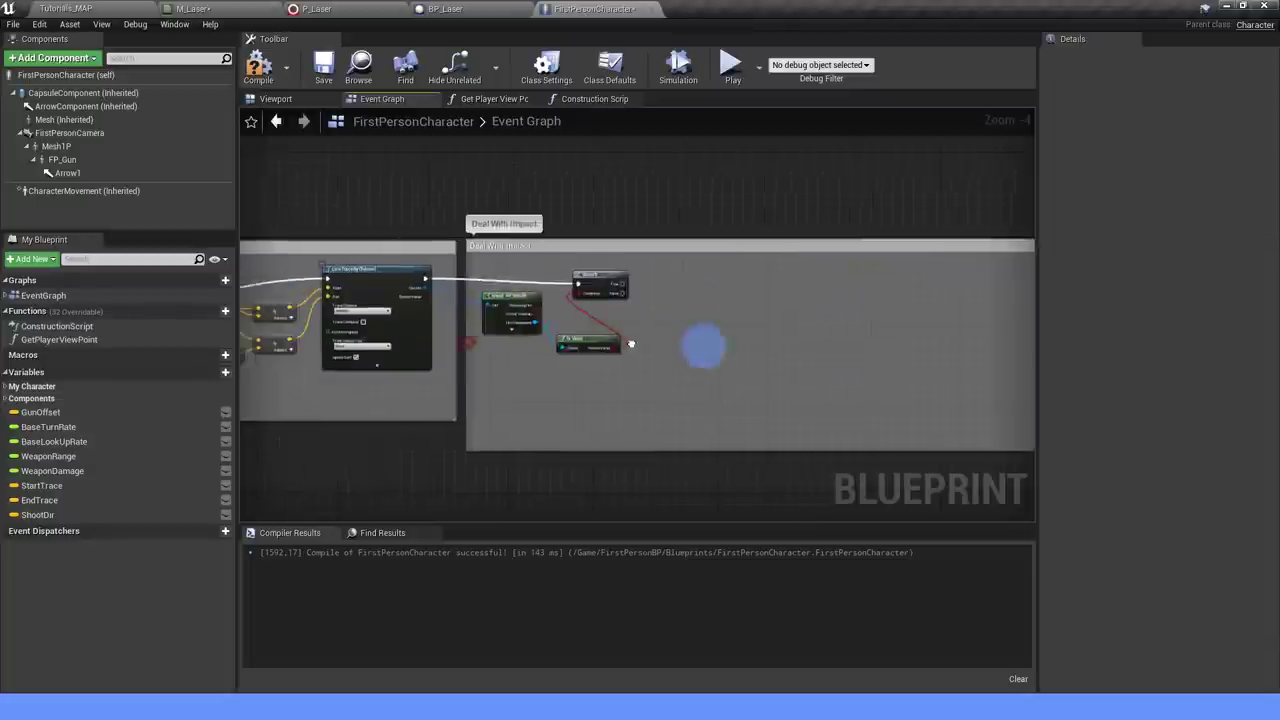
pyautogui.scroll(3, 631, 344)
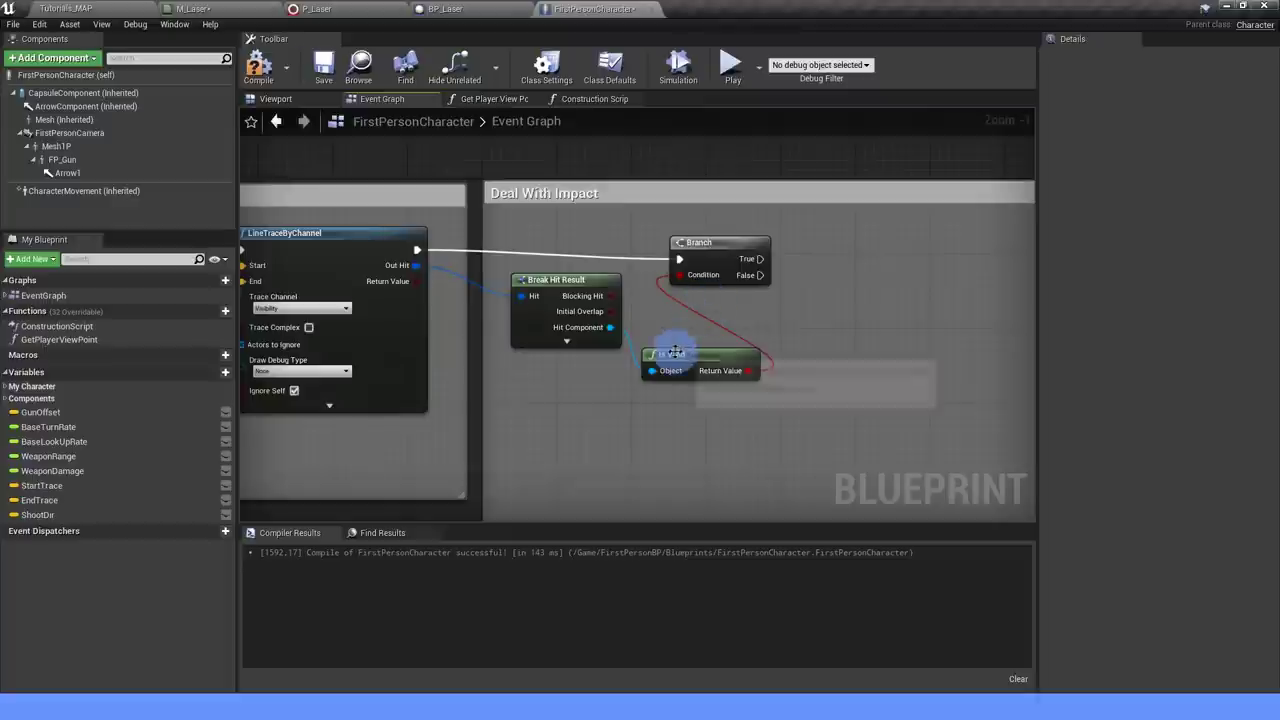
pyautogui.scroll(-3, 570, 345)
pyautogui.moveTo(570, 345); pyautogui.dragTo(622, 347, button='right')
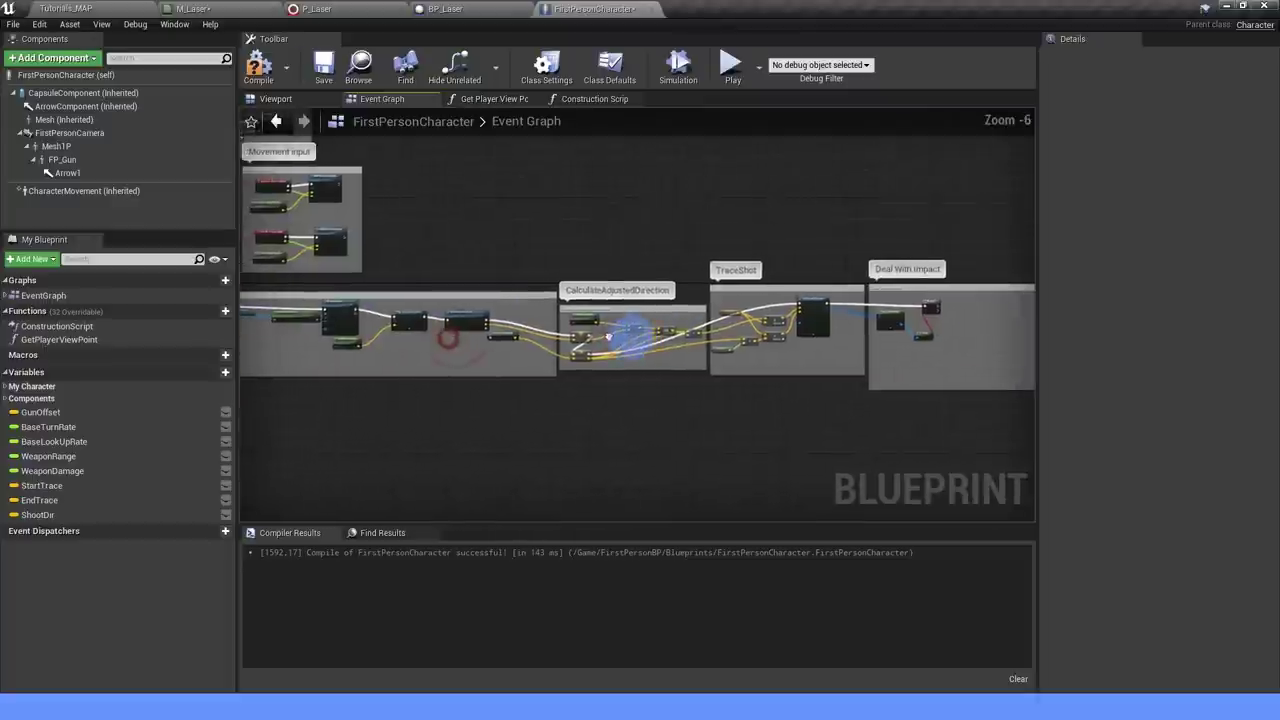
pyautogui.scroll(-2, 535, 288)
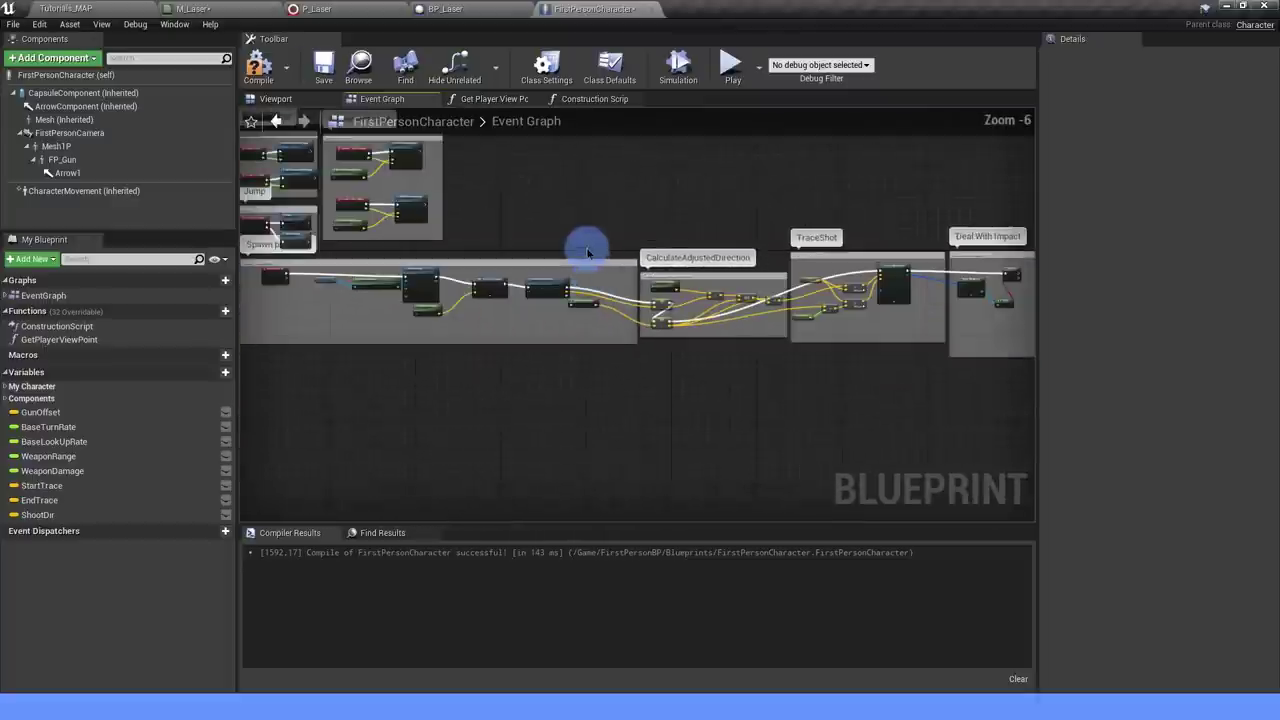
# Select and copy the whole shooting node chain, then go to BP_Laser's event graph.
pyautogui.moveTo(465, 225); pyautogui.dragTo(970, 397)
pyautogui.scroll(3, 523, 274)
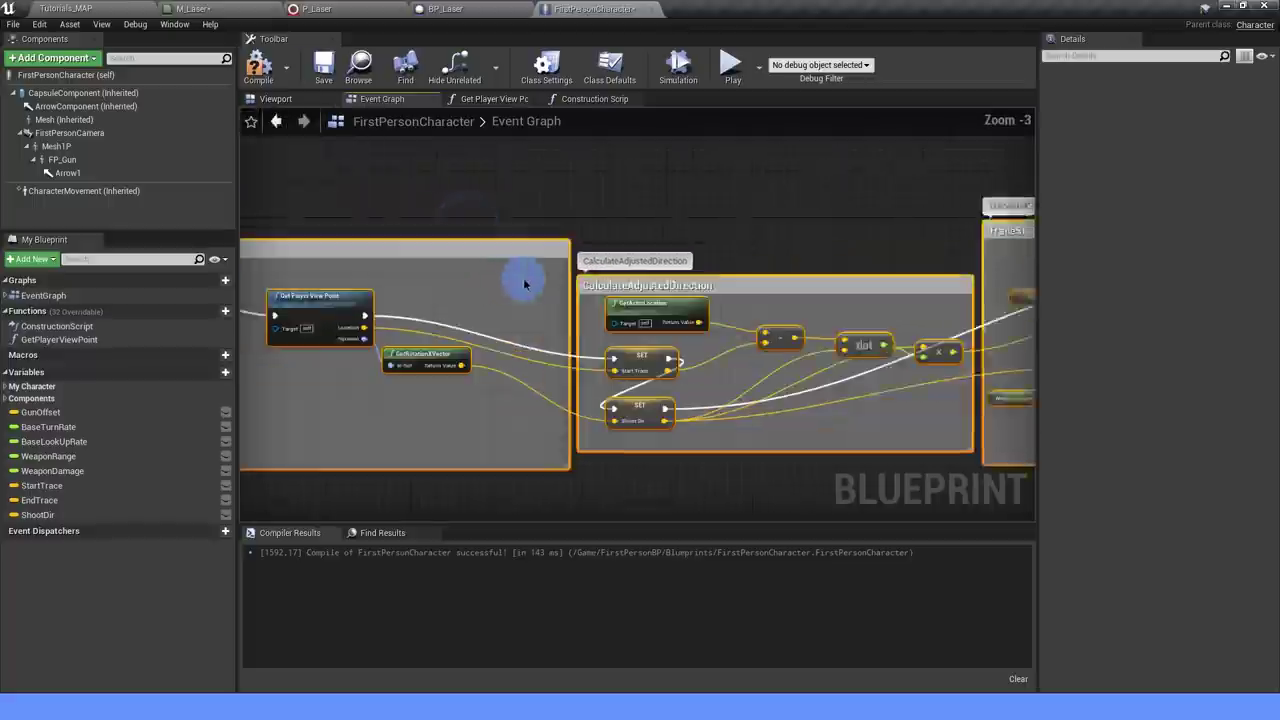
pyautogui.scroll(1, 591, 280)
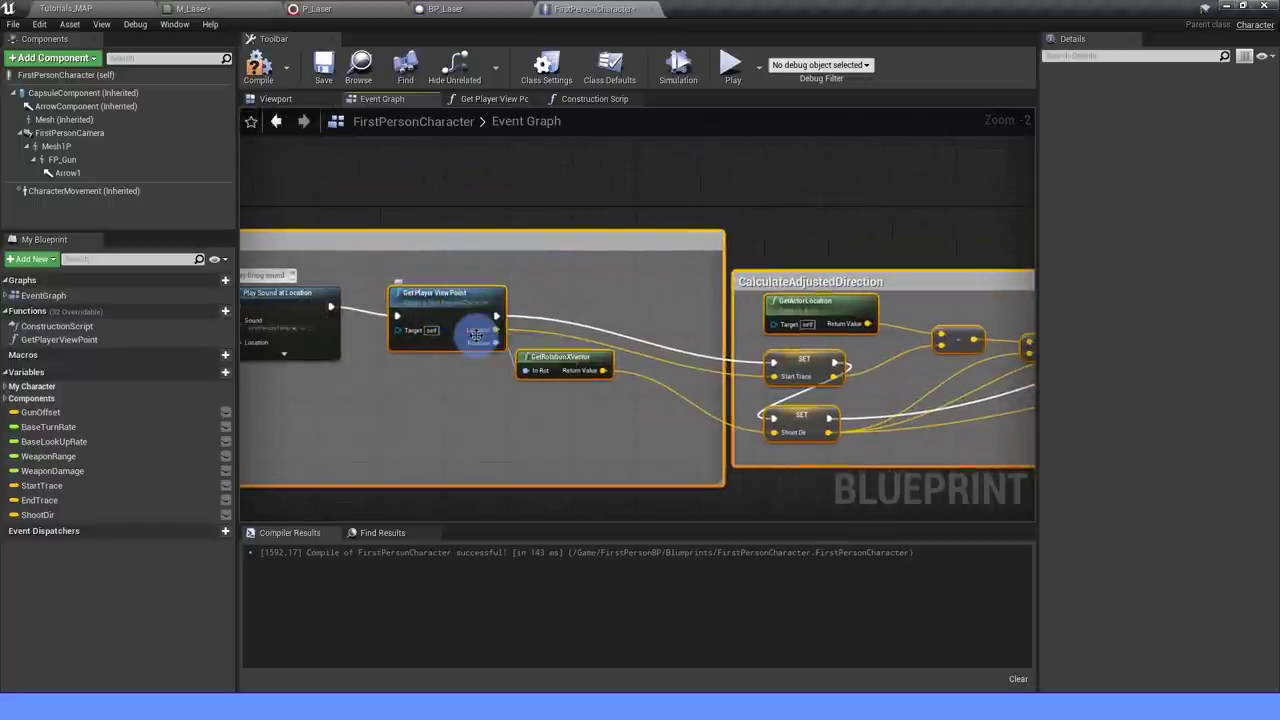
pyautogui.click(445, 9)
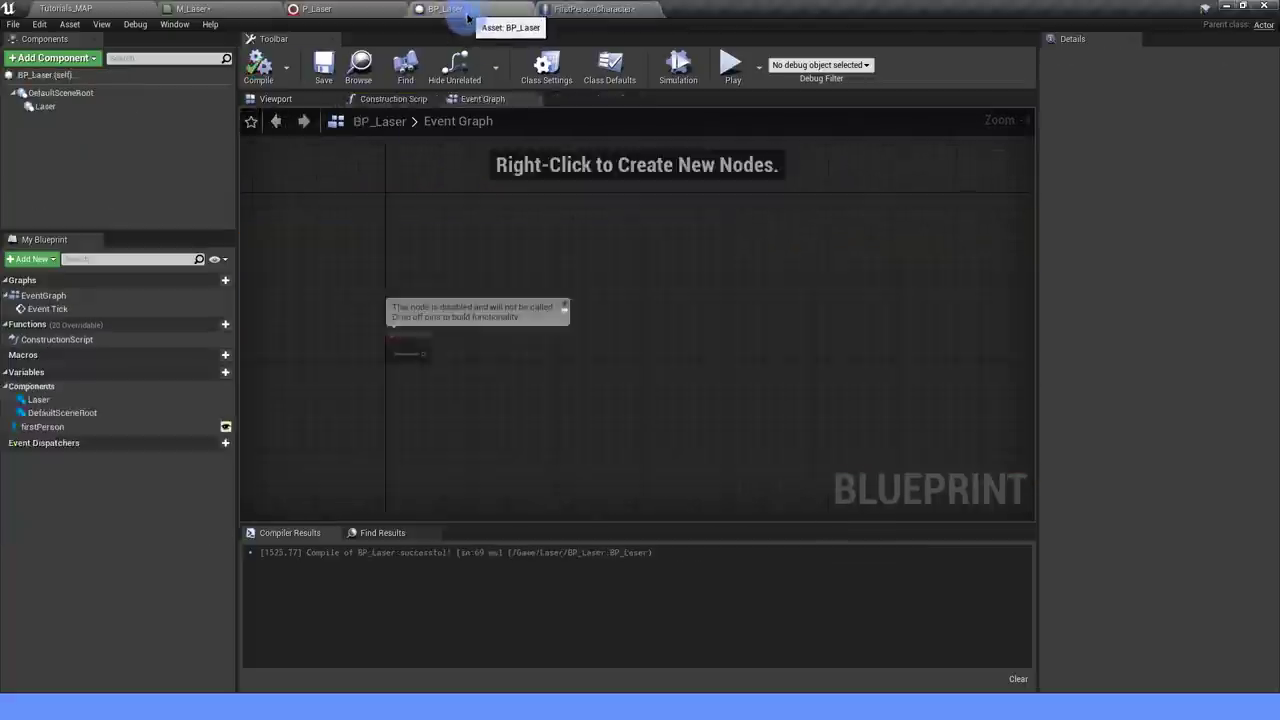
# Paste the copied shooting nodes into BP_Laser's event graph.
pyautogui.click(569, 386)
pyautogui.hotkey('ctrl', 'v')
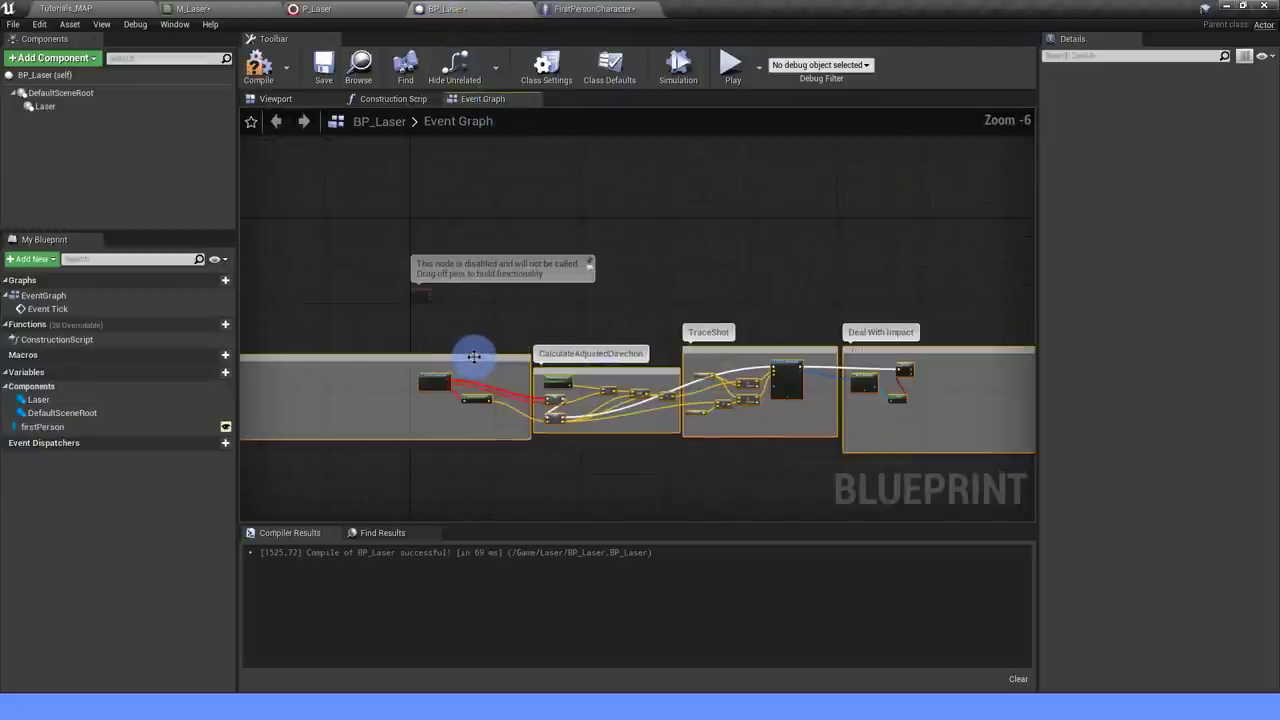
pyautogui.click(427, 372)
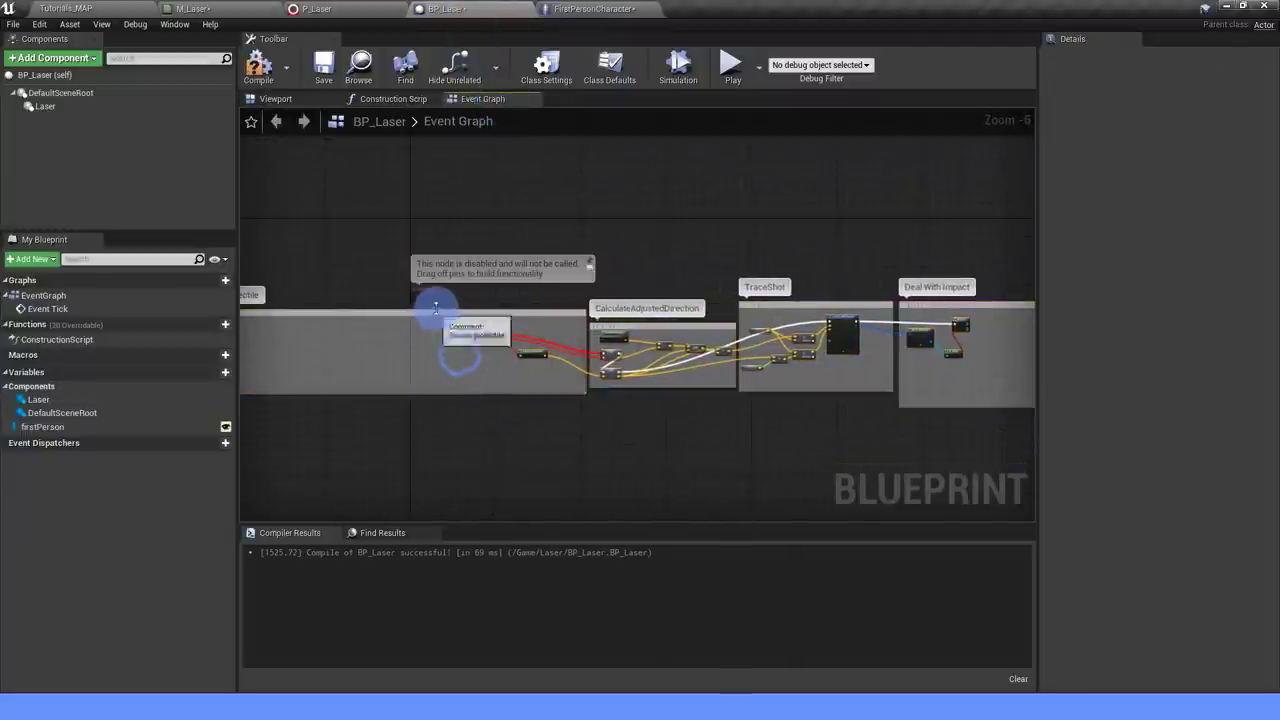
# Delete the Spawn projectile, CalculateAdjustedDirection, TraceShot and Deal With Impact comment boxes.
pyautogui.click(469, 313)
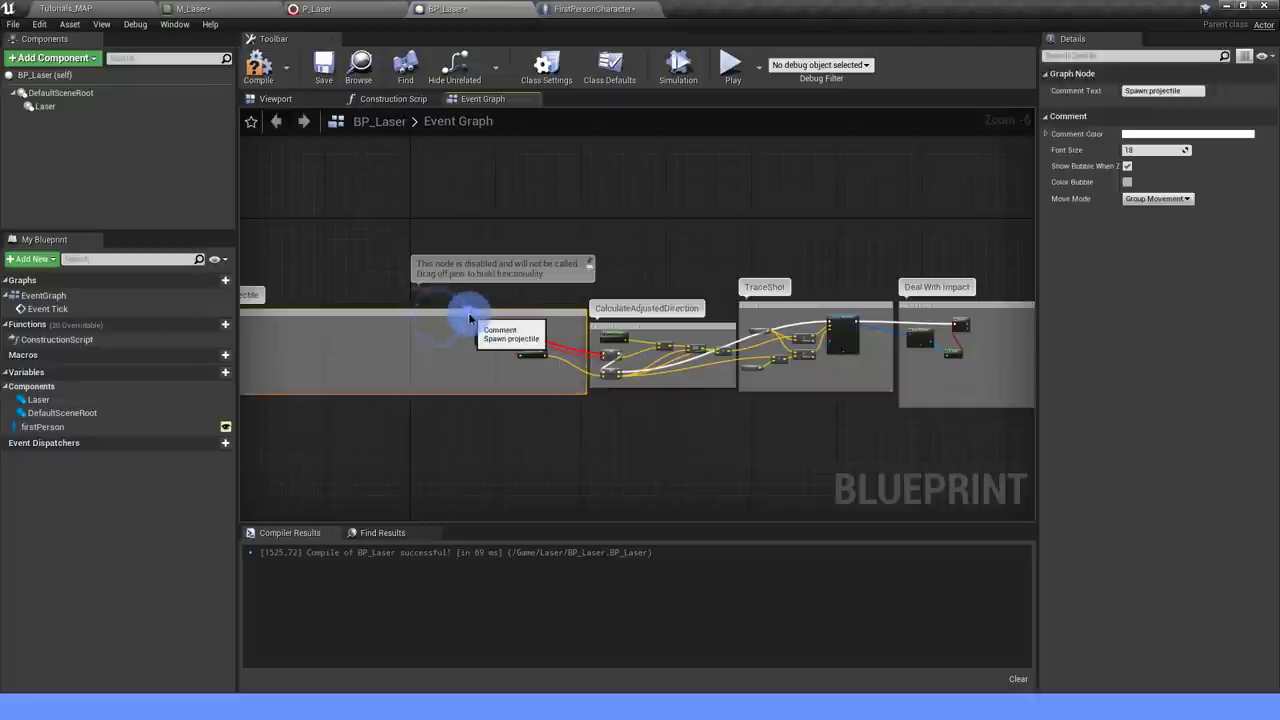
pyautogui.press('Delete')
pyautogui.click(698, 322)
pyautogui.press('Delete')
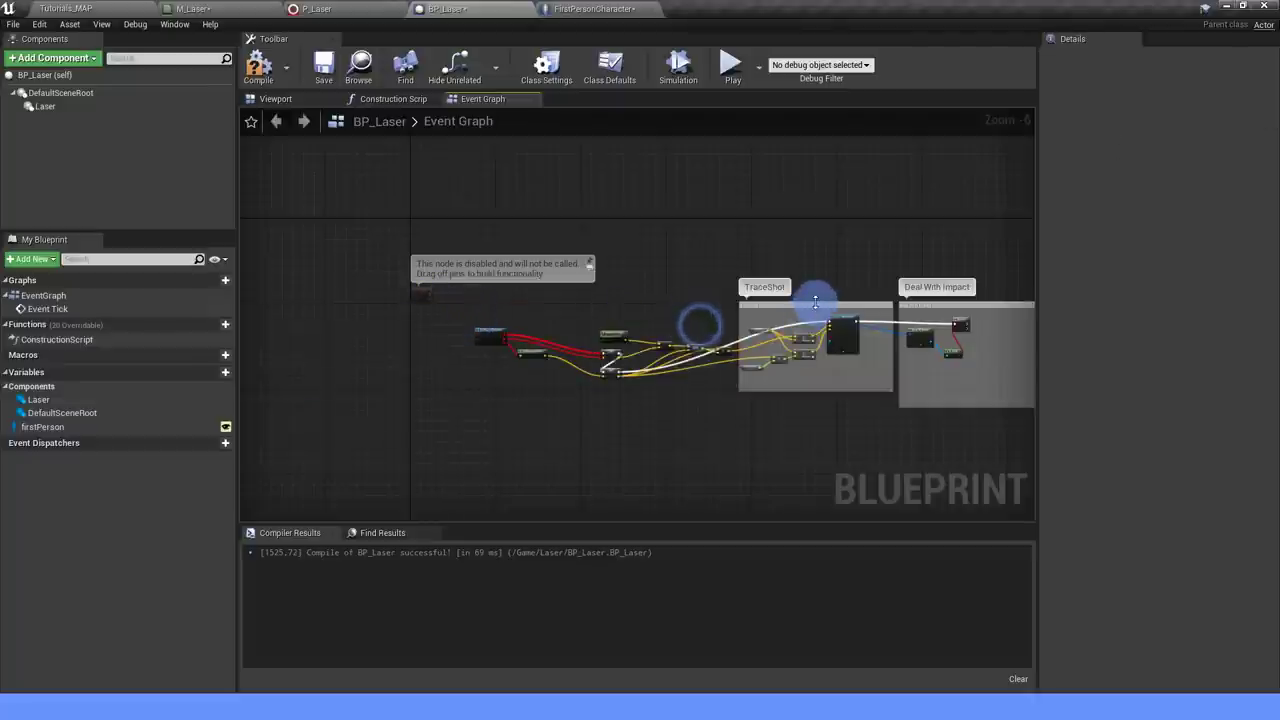
pyautogui.click(816, 304)
pyautogui.press('Delete')
pyautogui.click(1004, 305)
pyautogui.press('Delete')
pyautogui.click(785, 257)
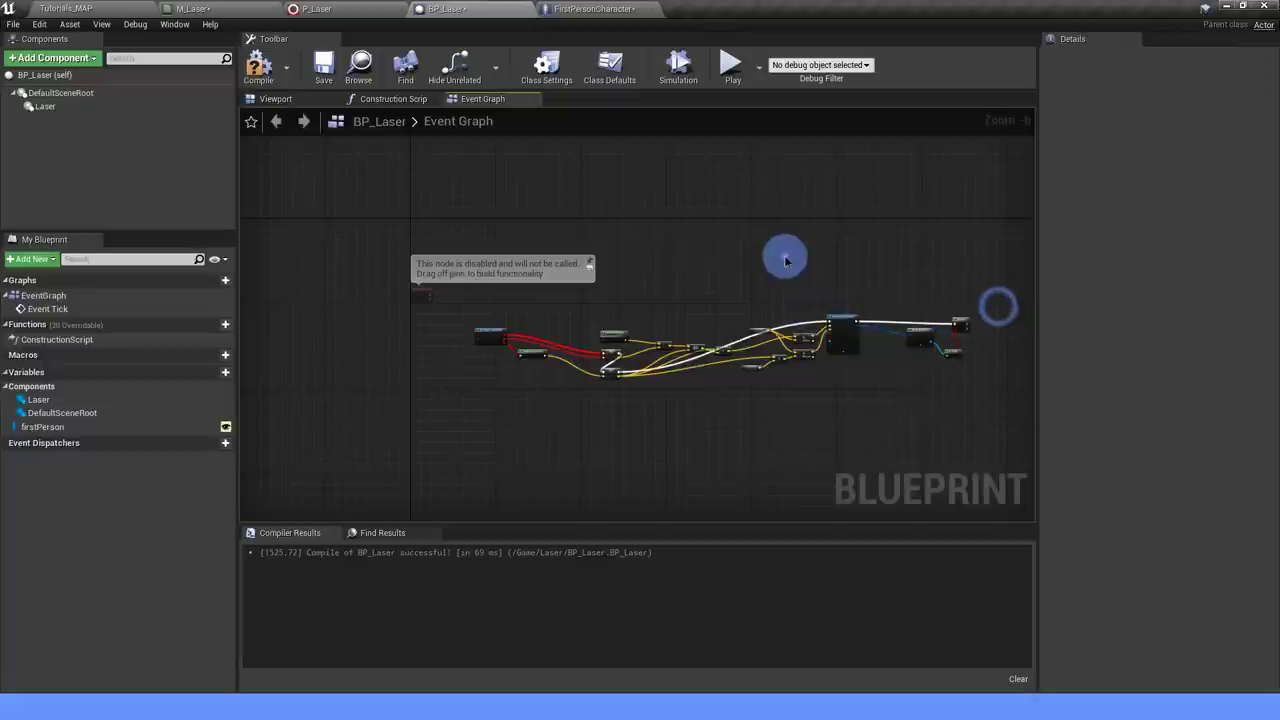
# Place a firstPerson variable getter in the graph near the view point nodes.
pyautogui.scroll(3, 600, 310)
pyautogui.moveTo(380, 394); pyautogui.dragTo(568, 353, button='right')
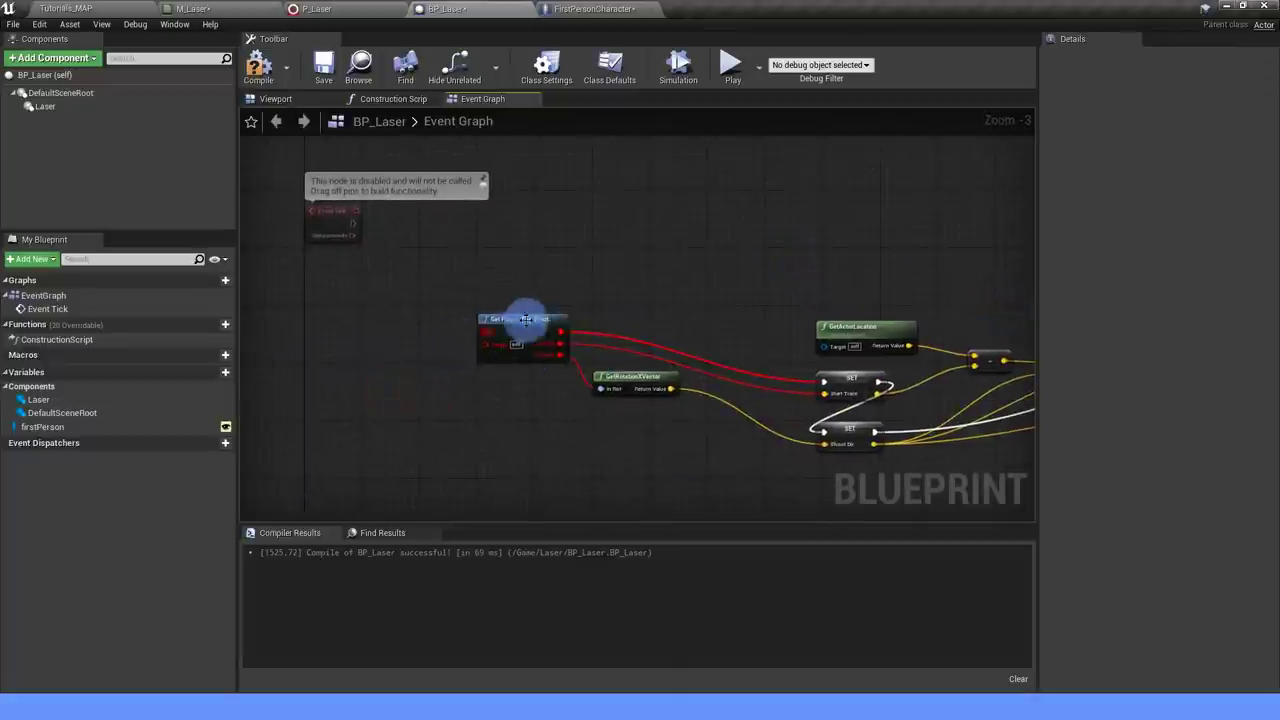
pyautogui.scroll(2, 497, 414)
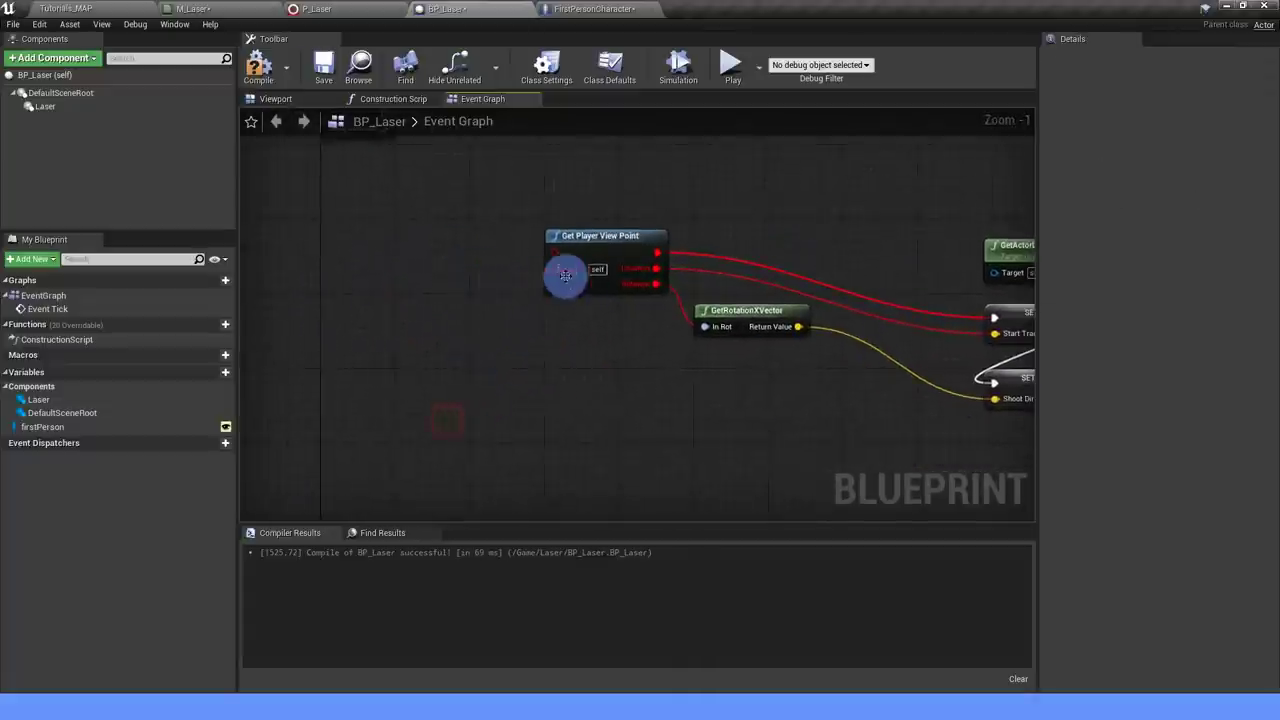
pyautogui.moveTo(42, 427); pyautogui.dragTo(516, 408)
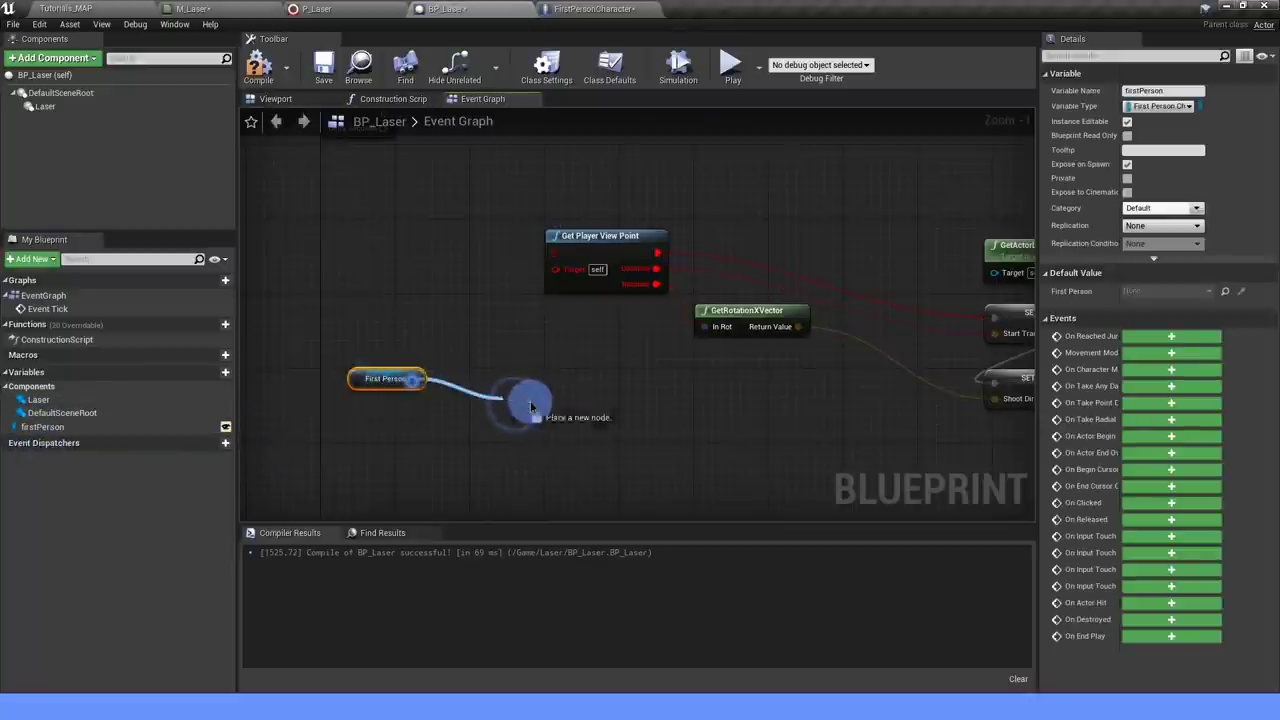
# Add a Get Player View Point node targeting First Person, with its Rotation feeding GetRotationXVector.
pyautogui.moveTo(403, 385); pyautogui.dragTo(530, 405)
pyautogui.write('get player v')
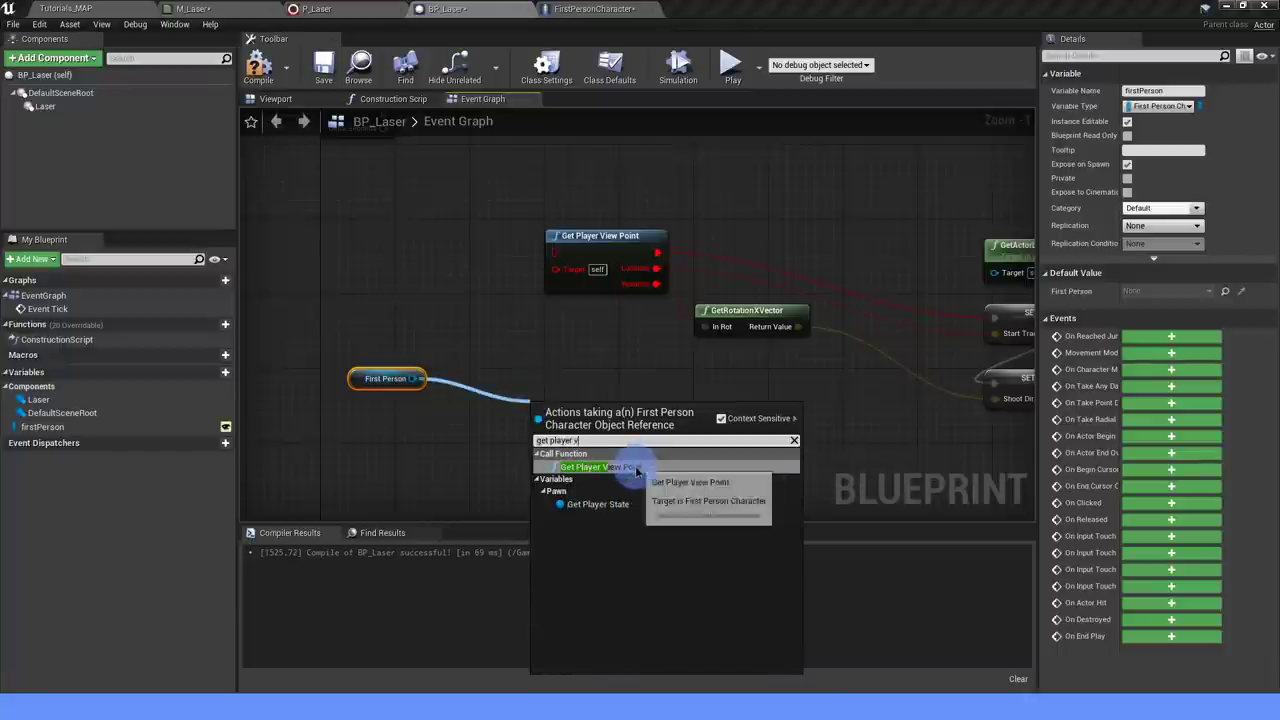
pyautogui.click(635, 466)
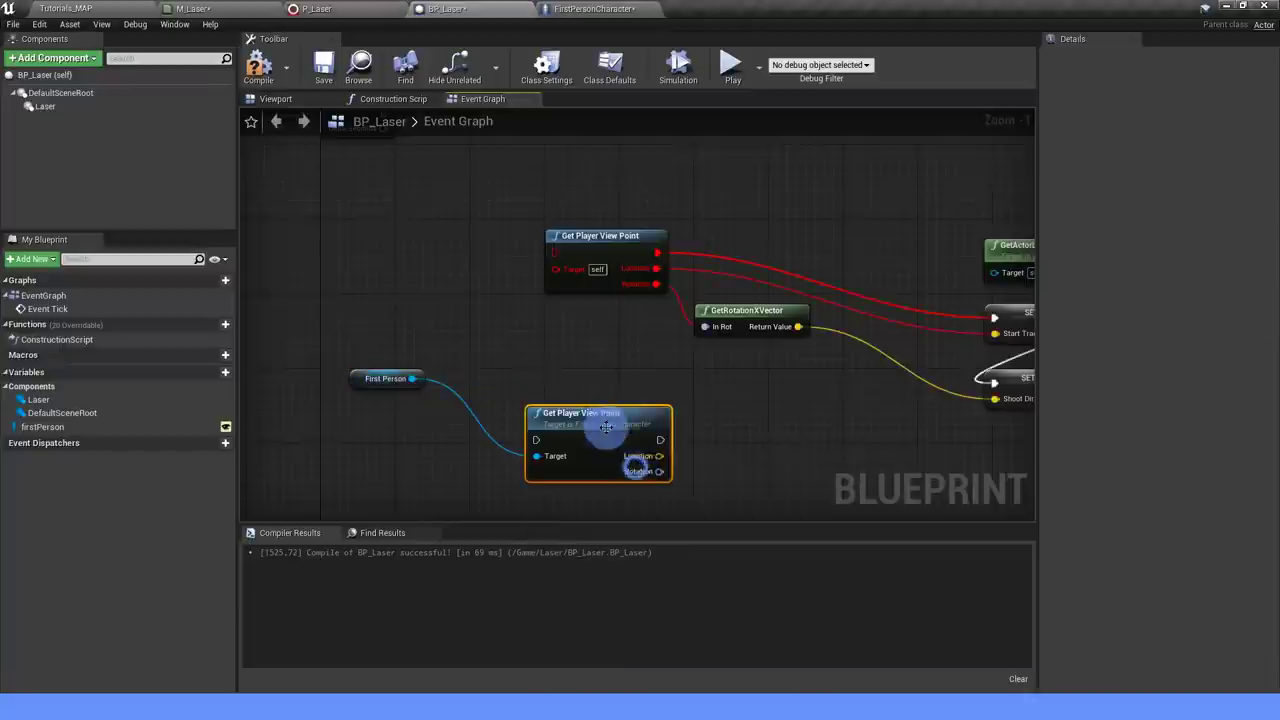
pyautogui.moveTo(603, 427); pyautogui.dragTo(588, 345)
pyautogui.moveTo(676, 411); pyautogui.dragTo(558, 457, button='right')
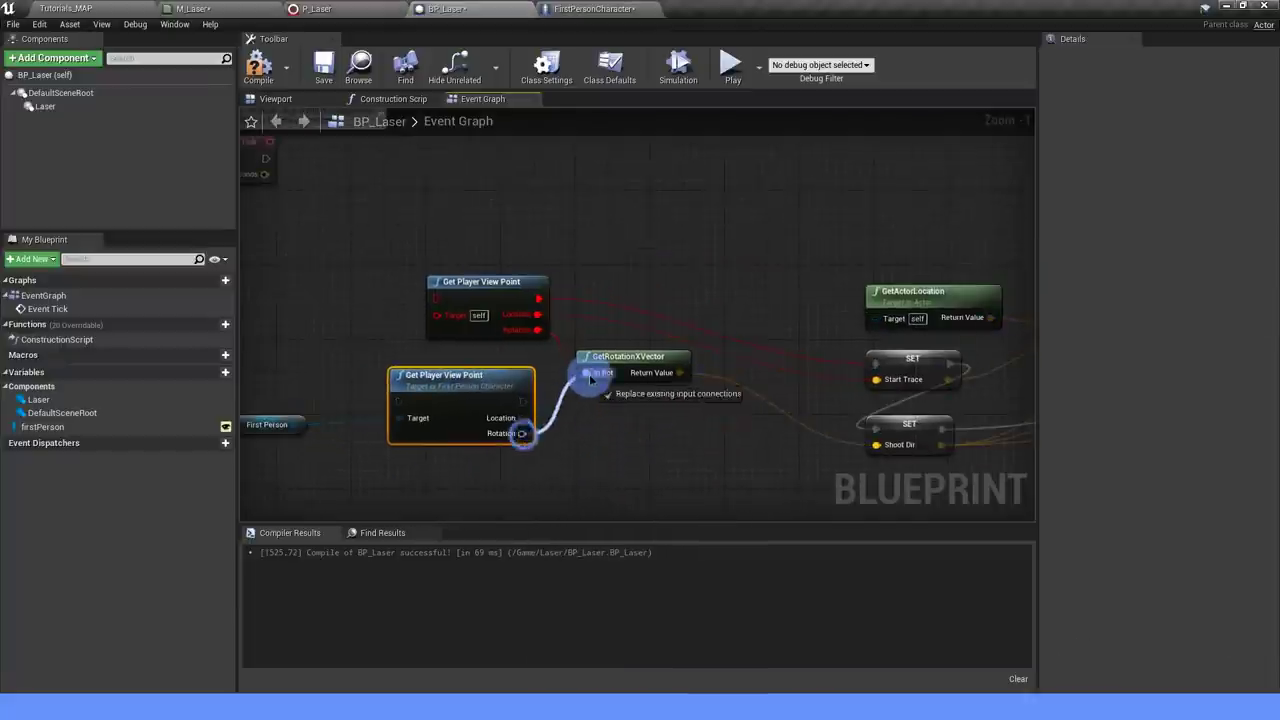
pyautogui.moveTo(522, 433); pyautogui.dragTo(586, 372)
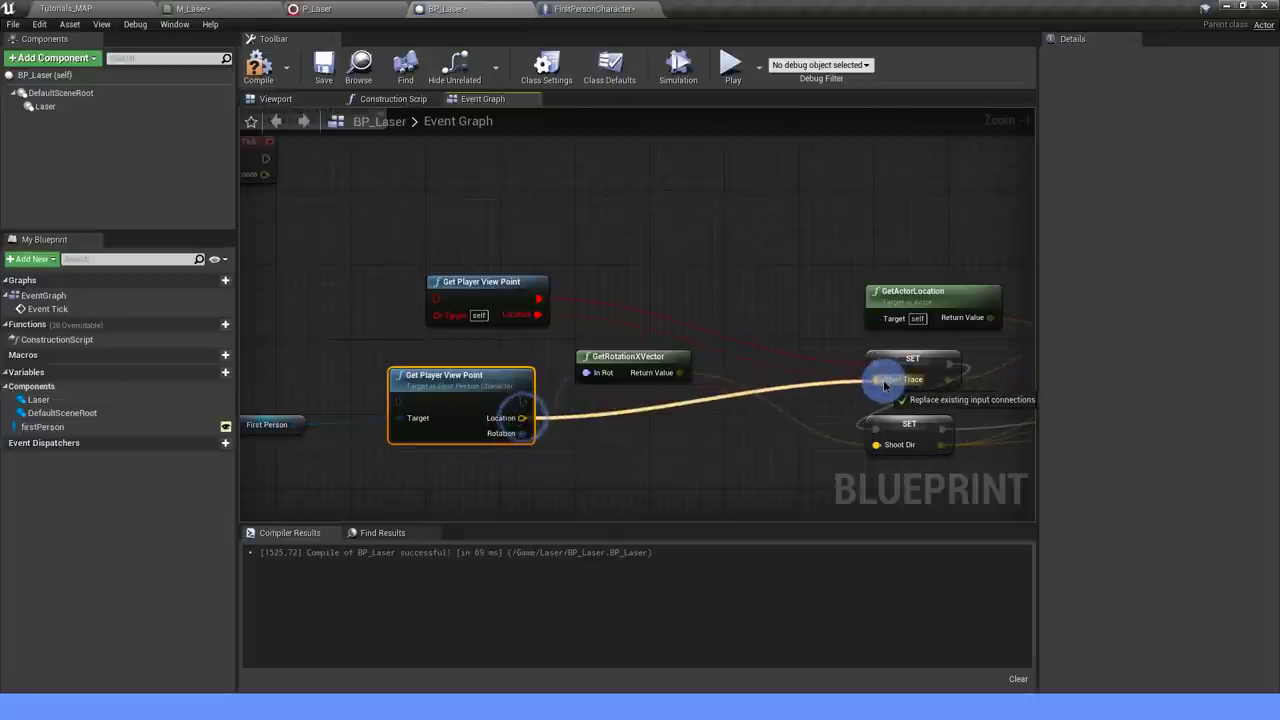
# Wire its Location and exec to SET Start Trace, delete the old self-targeted node, and move it up.
pyautogui.moveTo(521, 417); pyautogui.dragTo(877, 379)
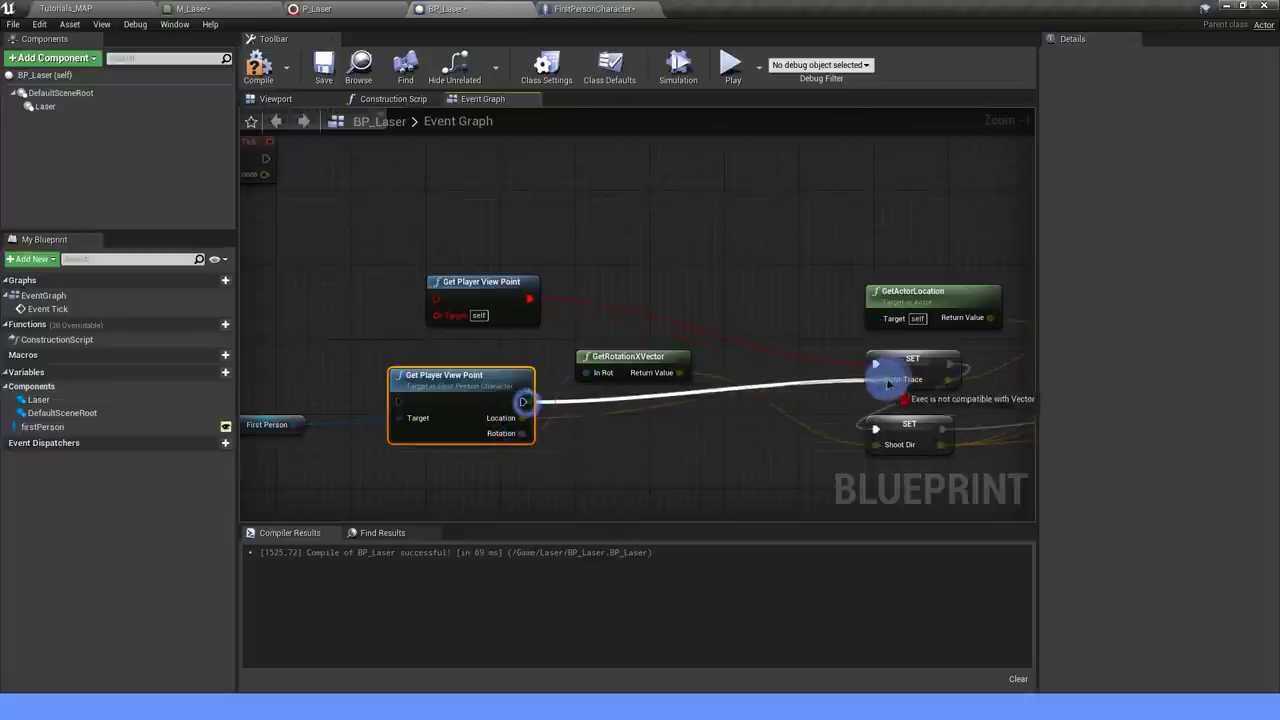
pyautogui.moveTo(521, 401); pyautogui.dragTo(875, 363)
pyautogui.click(478, 286)
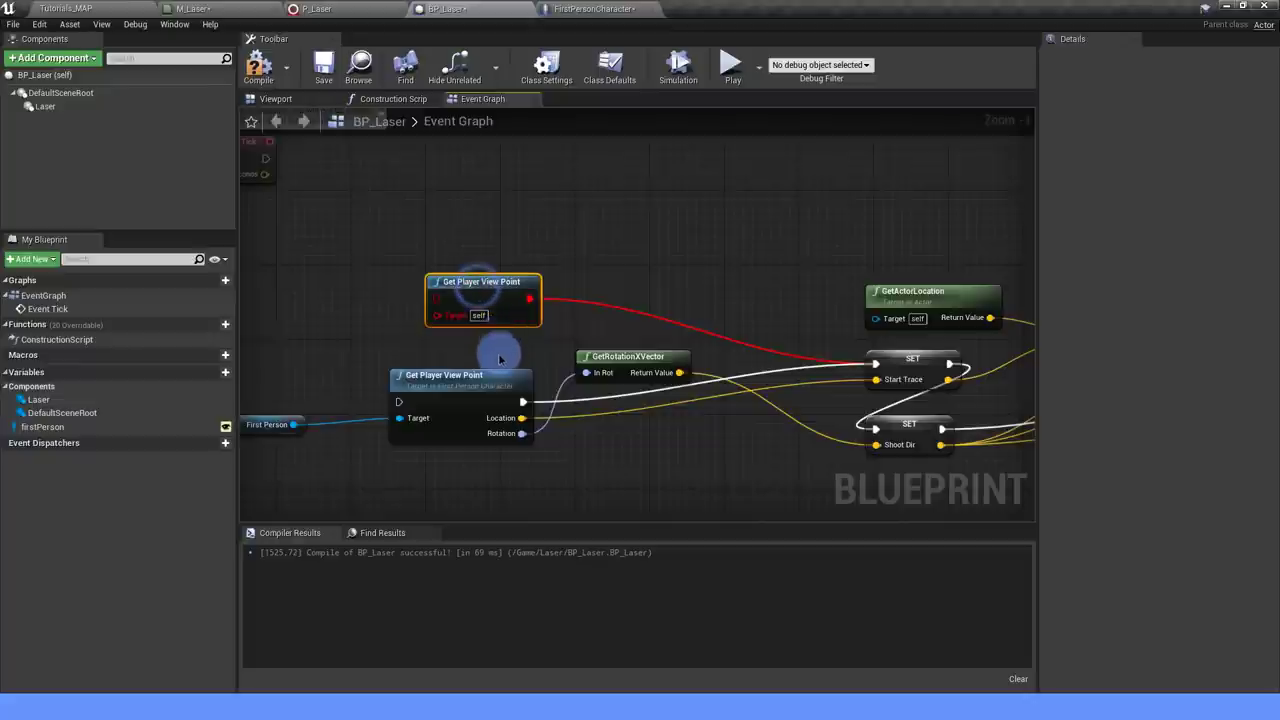
pyautogui.press('Delete')
pyautogui.moveTo(471, 372); pyautogui.dragTo(458, 294)
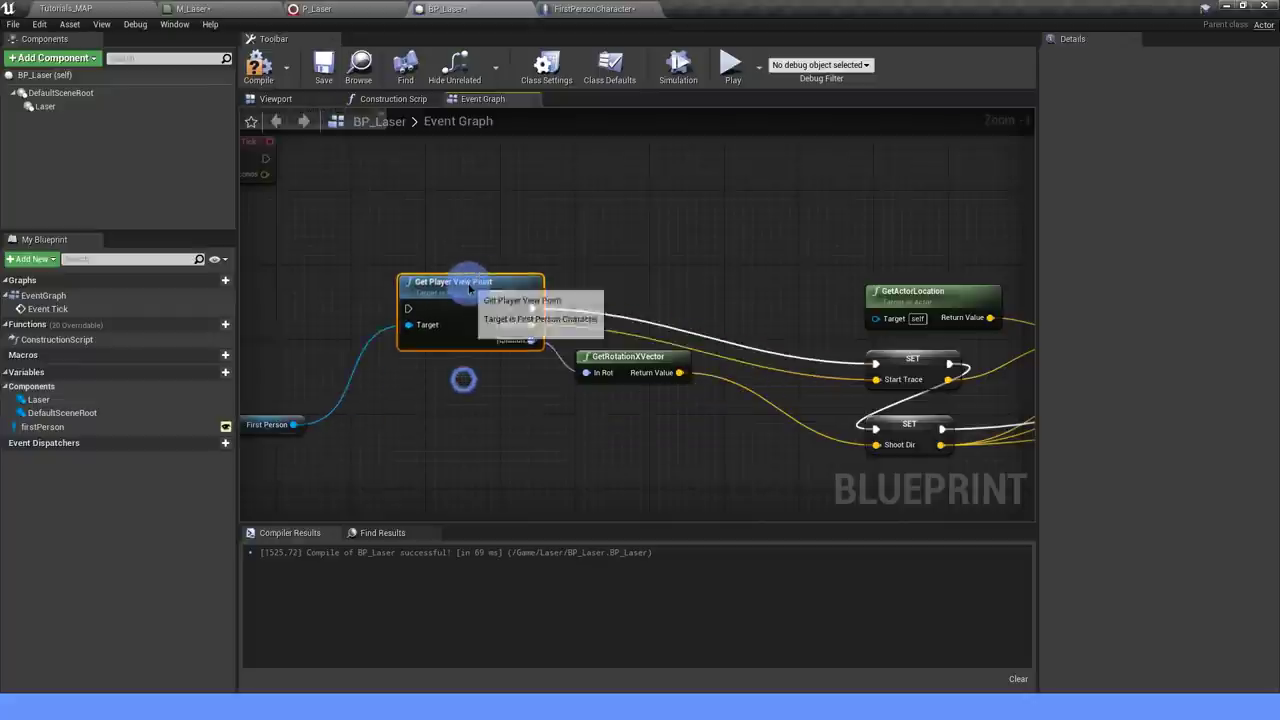
pyautogui.click(263, 424)
pyautogui.scroll(-3, 640, 380)
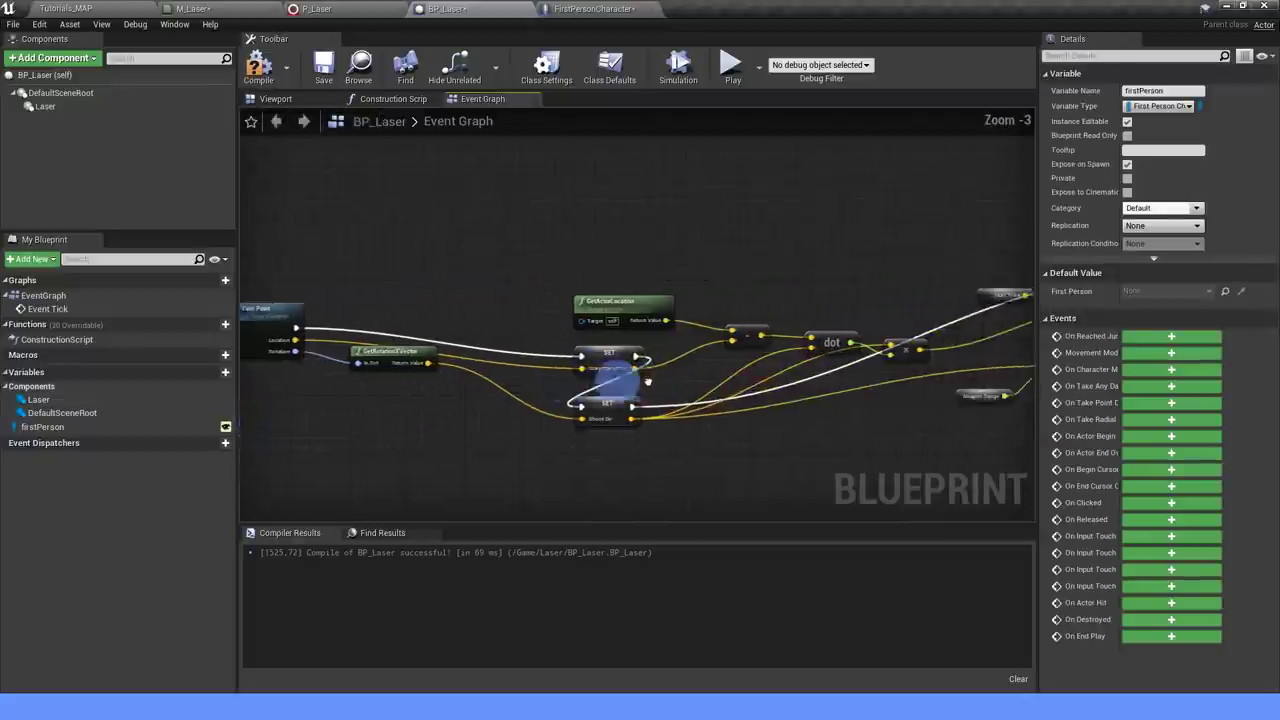
pyautogui.scroll(2, 647, 381)
# Create the missing StartTrace, ShootDir and WeaponRange variables from their unresolved nodes.
pyautogui.click(575, 352)
pyautogui.rightClick(575, 350)
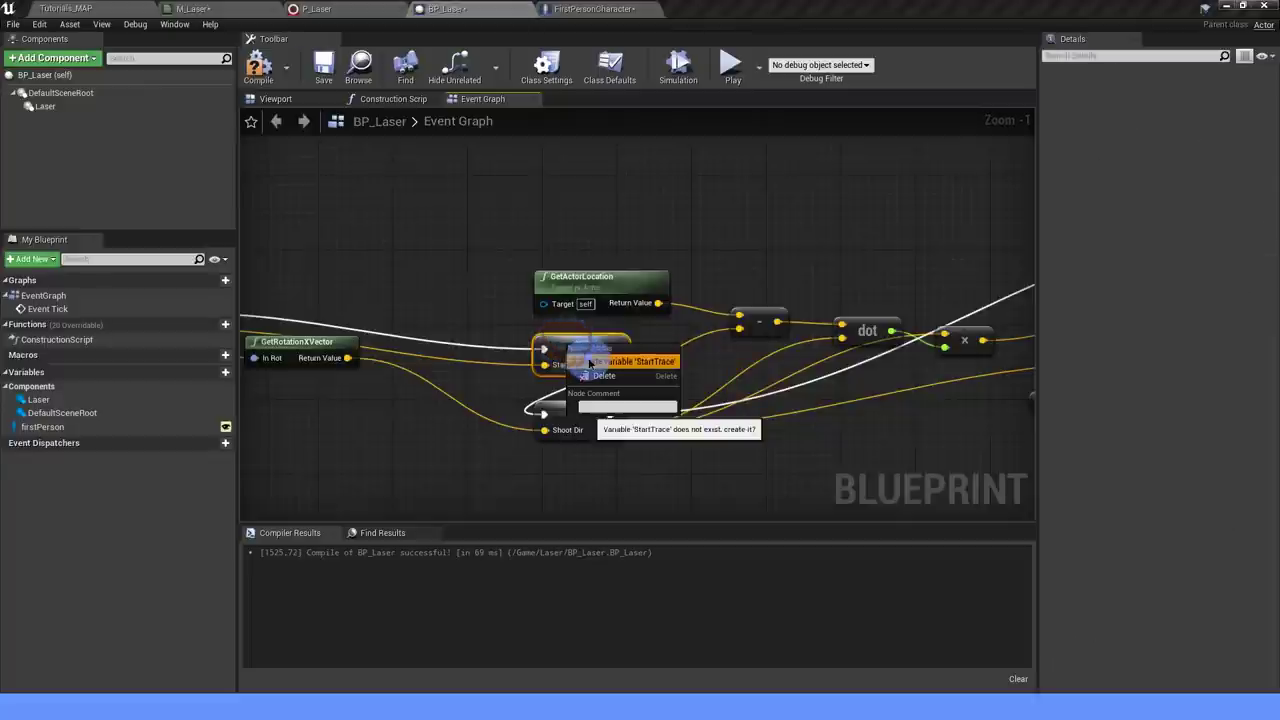
pyautogui.click(589, 363)
pyautogui.rightClick(563, 410)
pyautogui.click(600, 426)
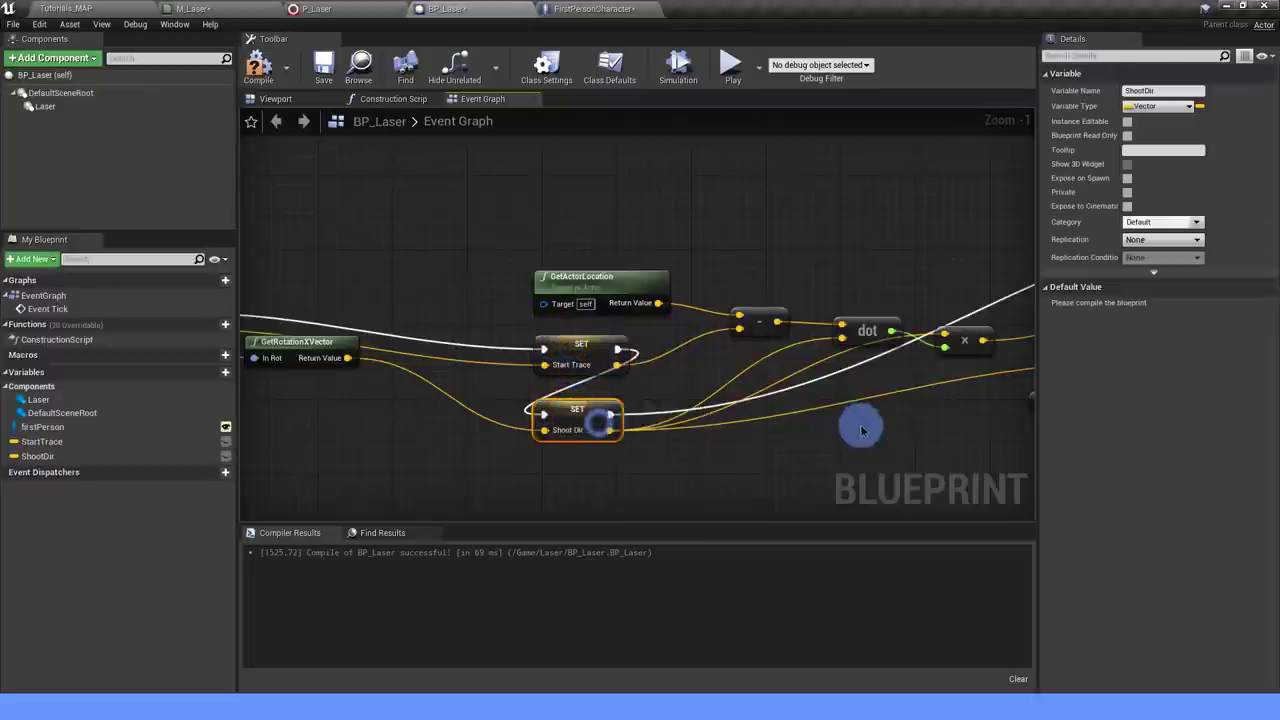
pyautogui.moveTo(857, 423); pyautogui.dragTo(600, 423, button='right')
pyautogui.moveTo(782, 414); pyautogui.dragTo(640, 402, button='right')
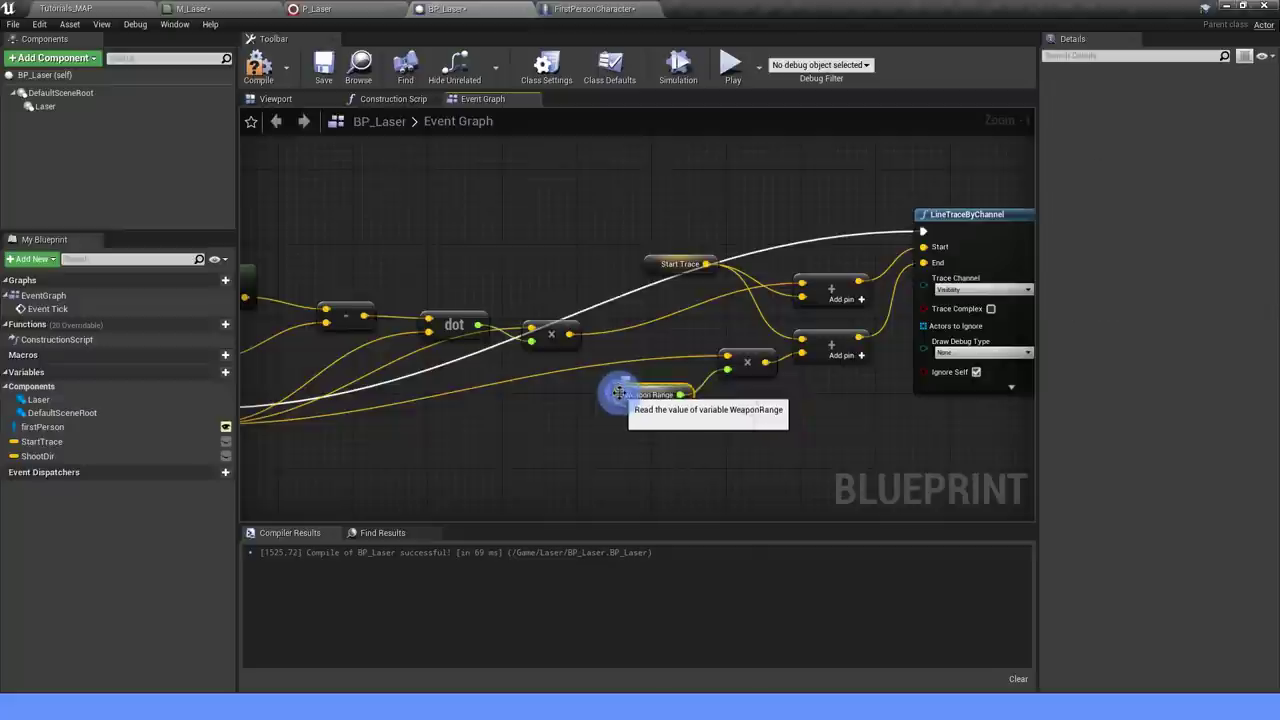
pyautogui.rightClick(620, 392)
pyautogui.click(630, 424)
# Compile the blueprint and set WeaponRange's default value to 2000.0.
pyautogui.click(131, 470)
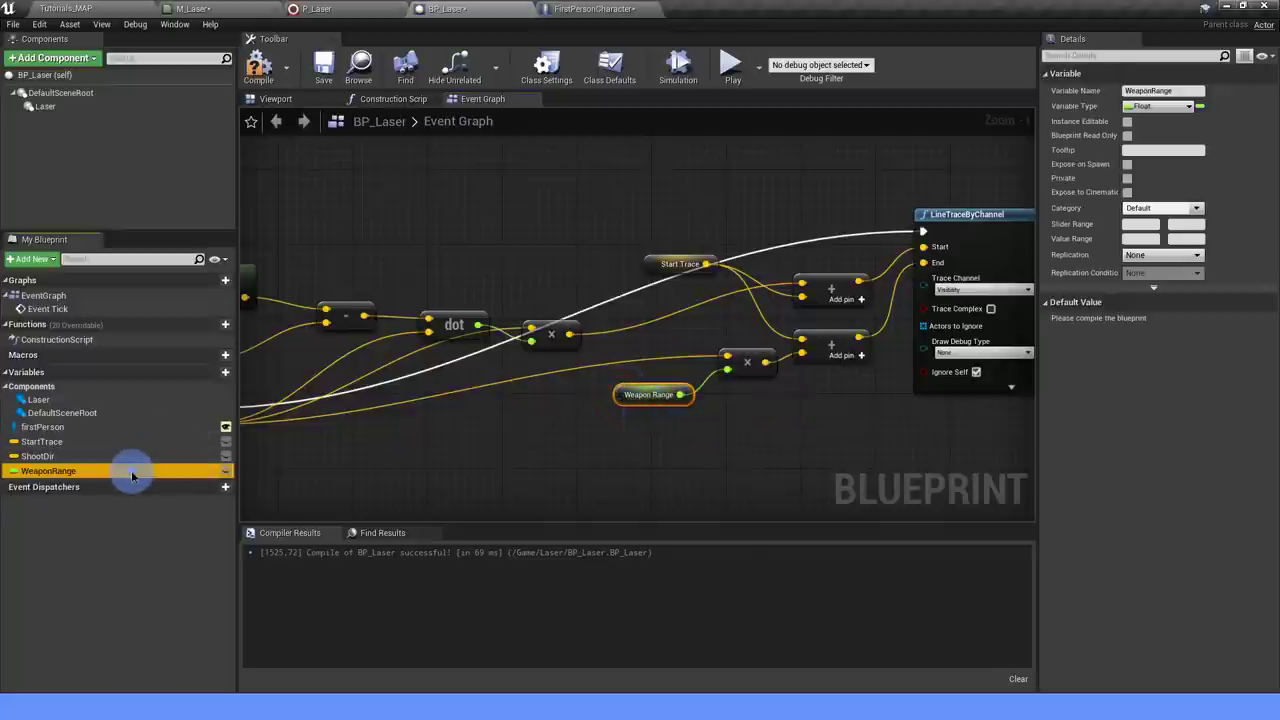
pyautogui.click(262, 70)
pyautogui.click(1155, 321)
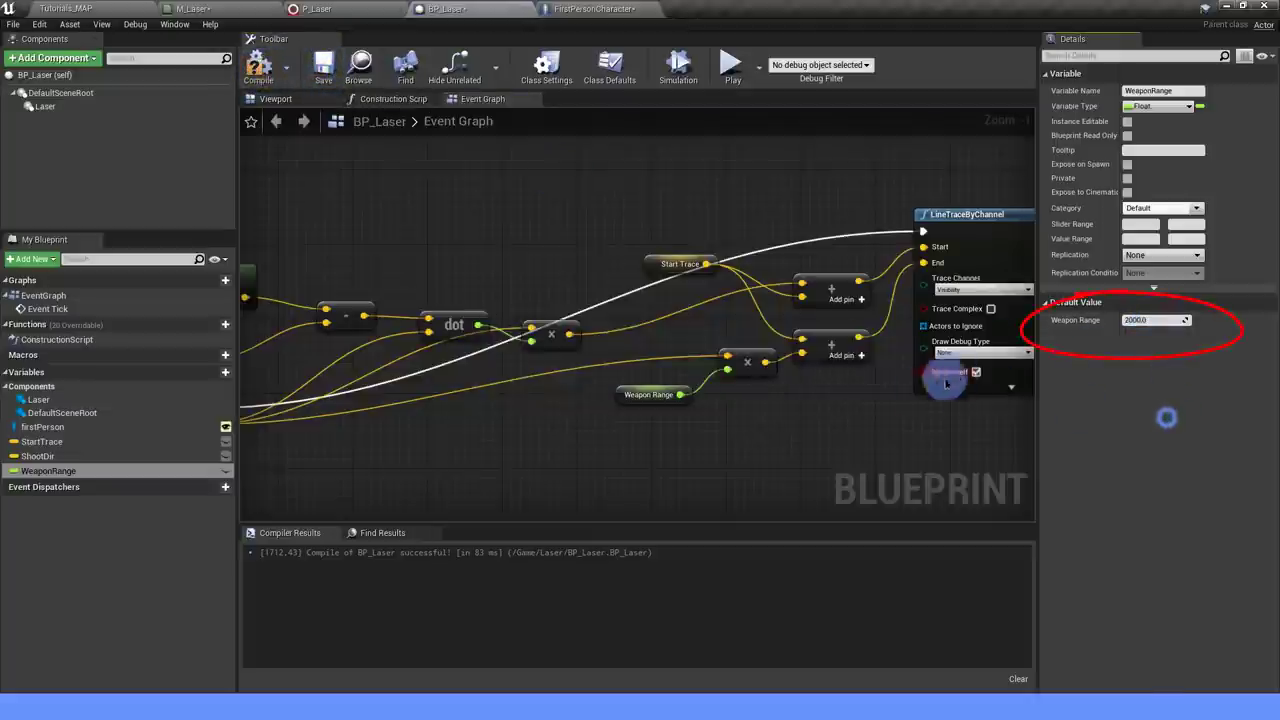
pyautogui.scroll(-4, 946, 383)
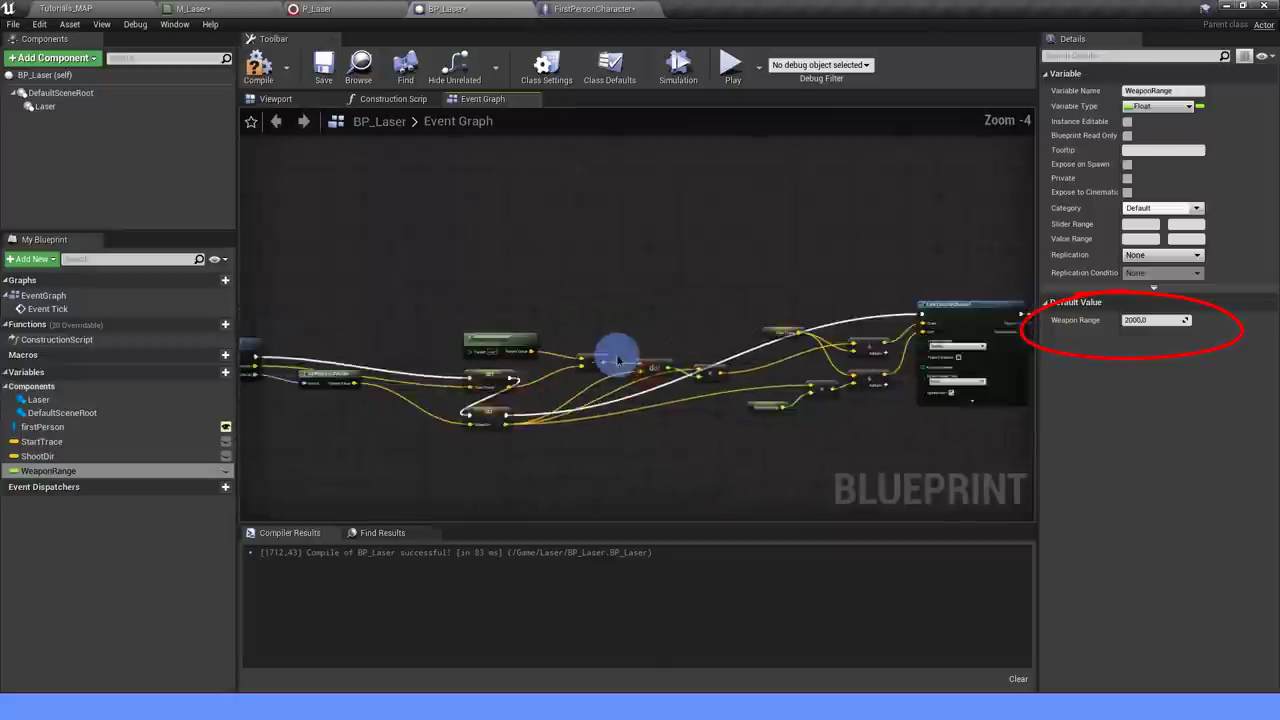
pyautogui.scroll(3, 610, 364)
# Rearrange the SET Start Trace and SET Shoot Dir nodes into a tidy line.
pyautogui.click(658, 376)
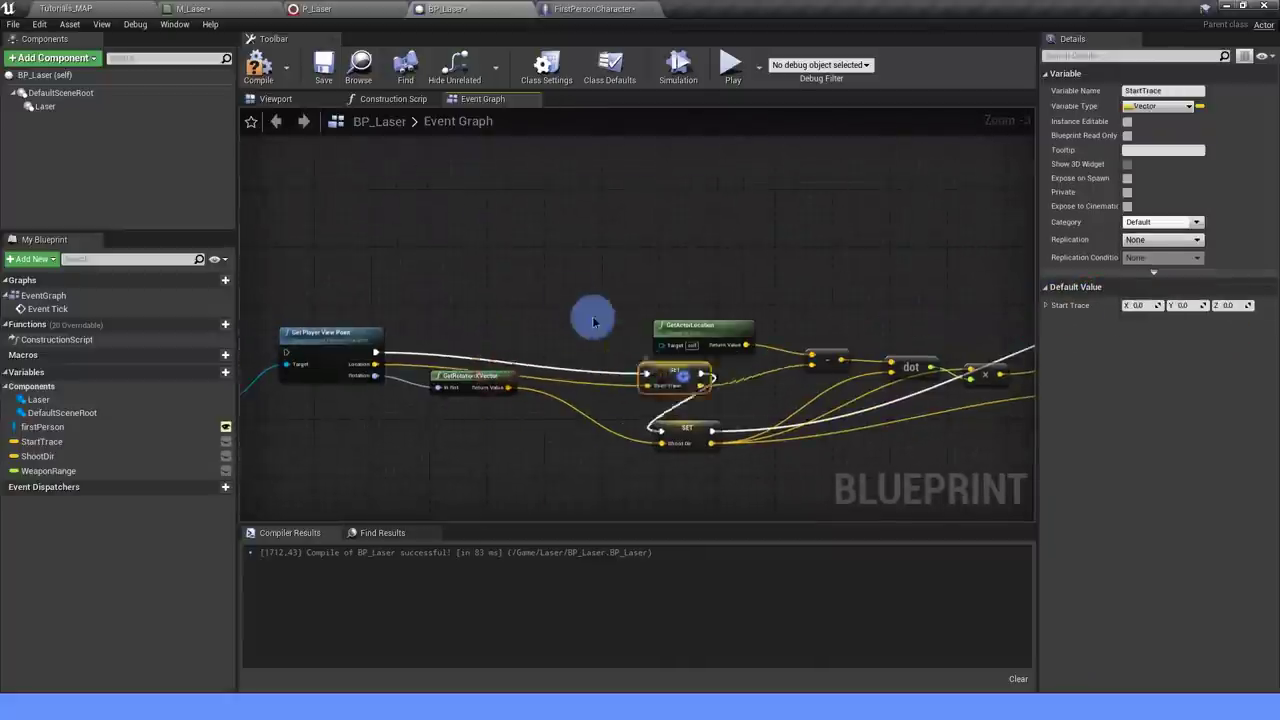
pyautogui.moveTo(680, 371); pyautogui.dragTo(576, 295)
pyautogui.moveTo(680, 434); pyautogui.dragTo(840, 296)
pyautogui.moveTo(950, 280); pyautogui.dragTo(622, 316, button='right')
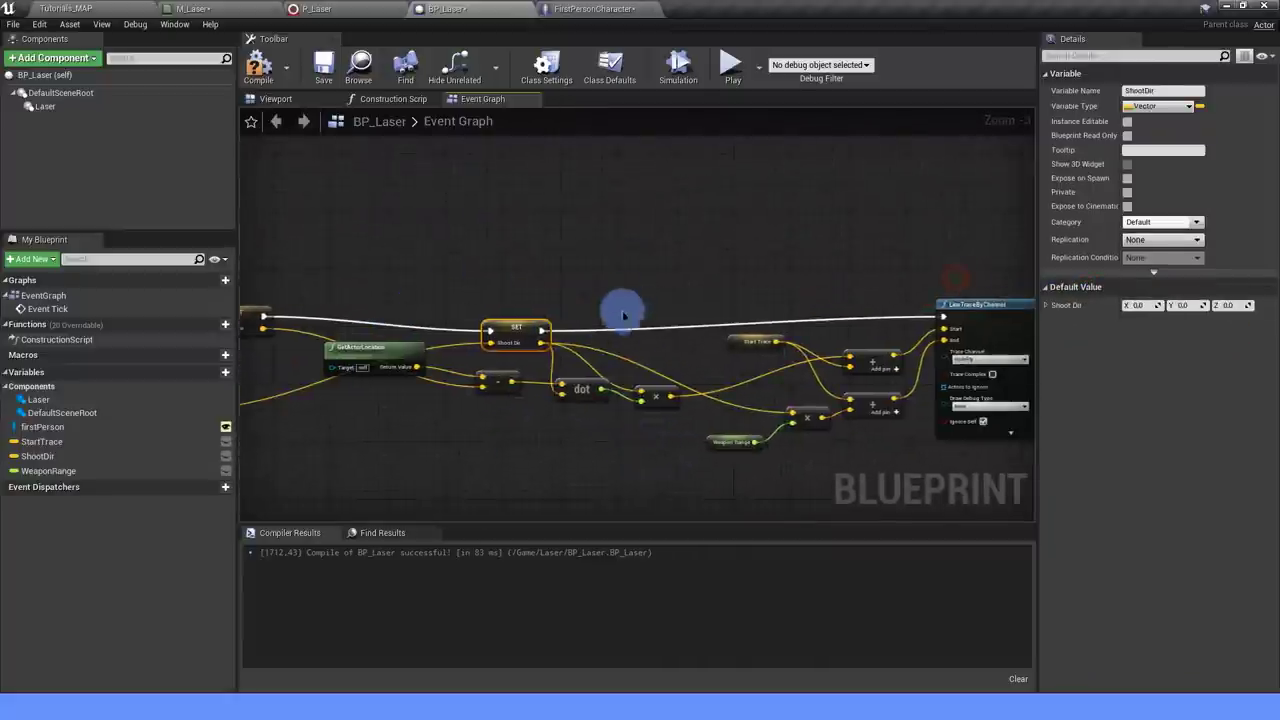
pyautogui.moveTo(514, 316); pyautogui.dragTo(732, 320, button='right')
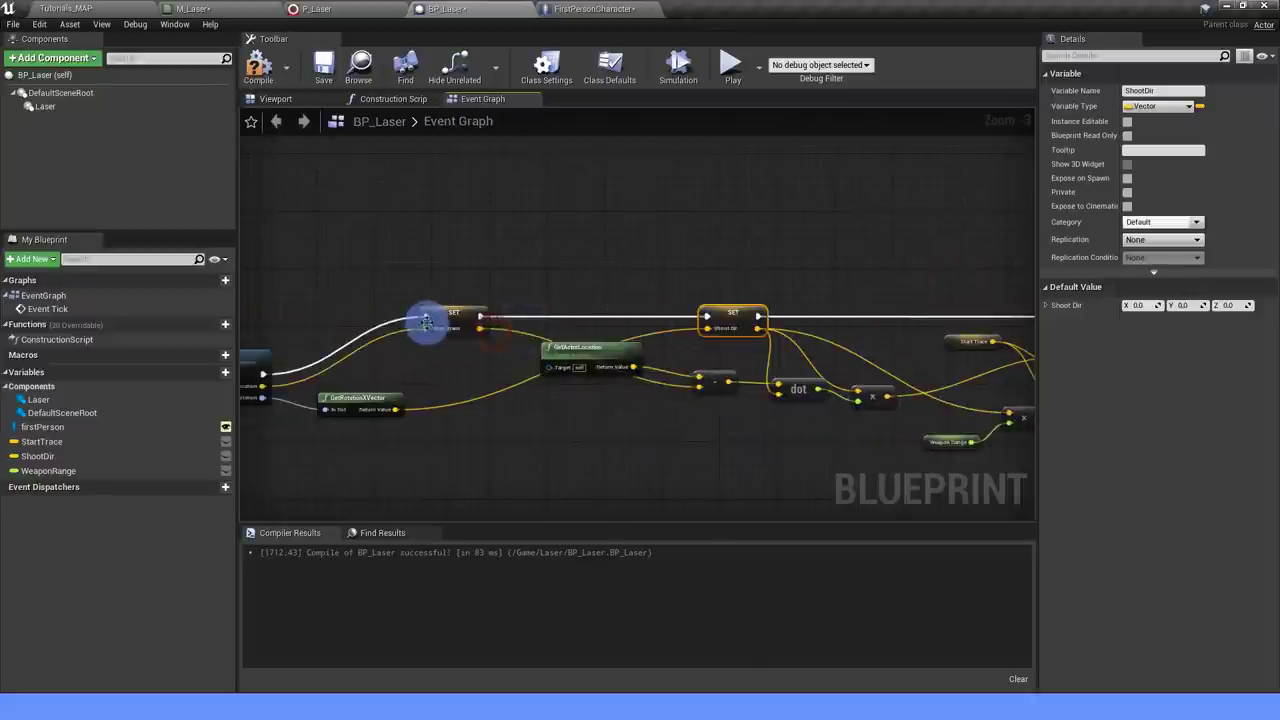
pyautogui.moveTo(425, 322); pyautogui.dragTo(640, 324, button='right')
pyautogui.click(423, 330)
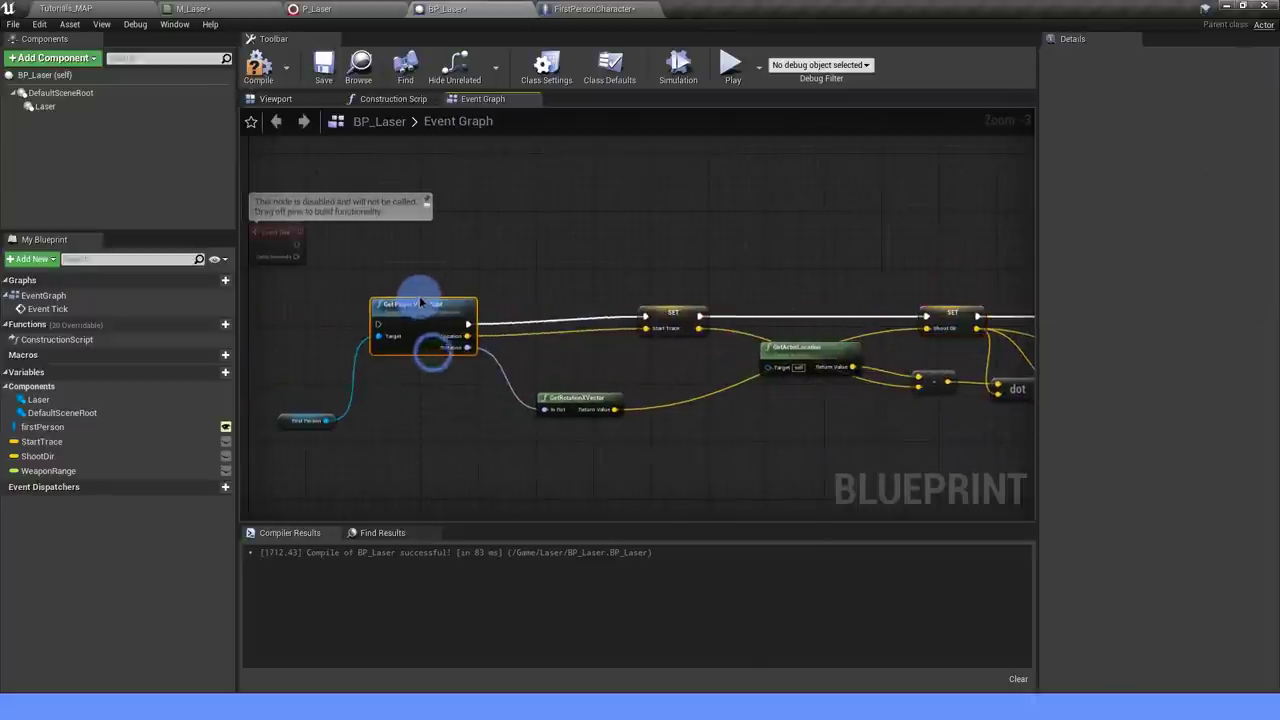
# Tidy the graph: line up firstPerson and Event Tick, lower GetActorLocation, raise the Shoot Dir reroute point.
pyautogui.click(283, 426)
pyautogui.moveTo(300, 320); pyautogui.dragTo(420, 375, button='right')
pyautogui.click(323, 334)
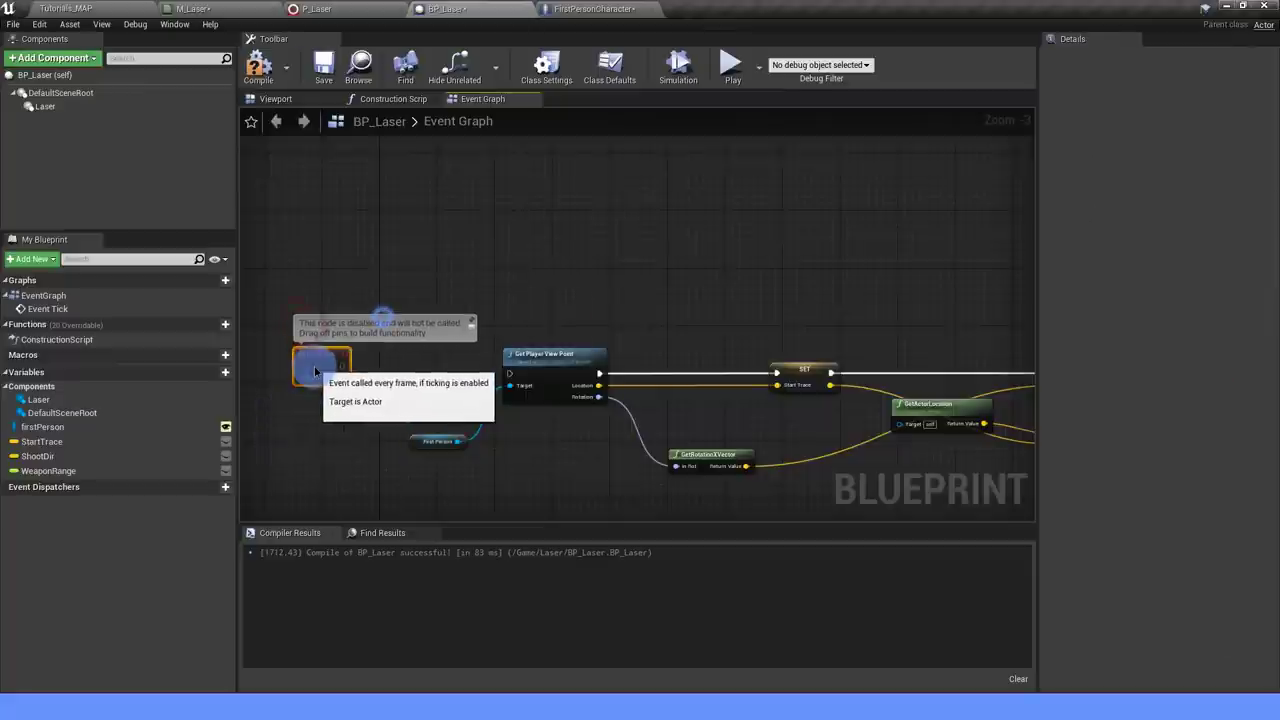
pyautogui.moveTo(323, 334)
pyautogui.mouseDown()
pyautogui.moveTo(342, 374)
pyautogui.moveTo(510, 375)
pyautogui.mouseUp()
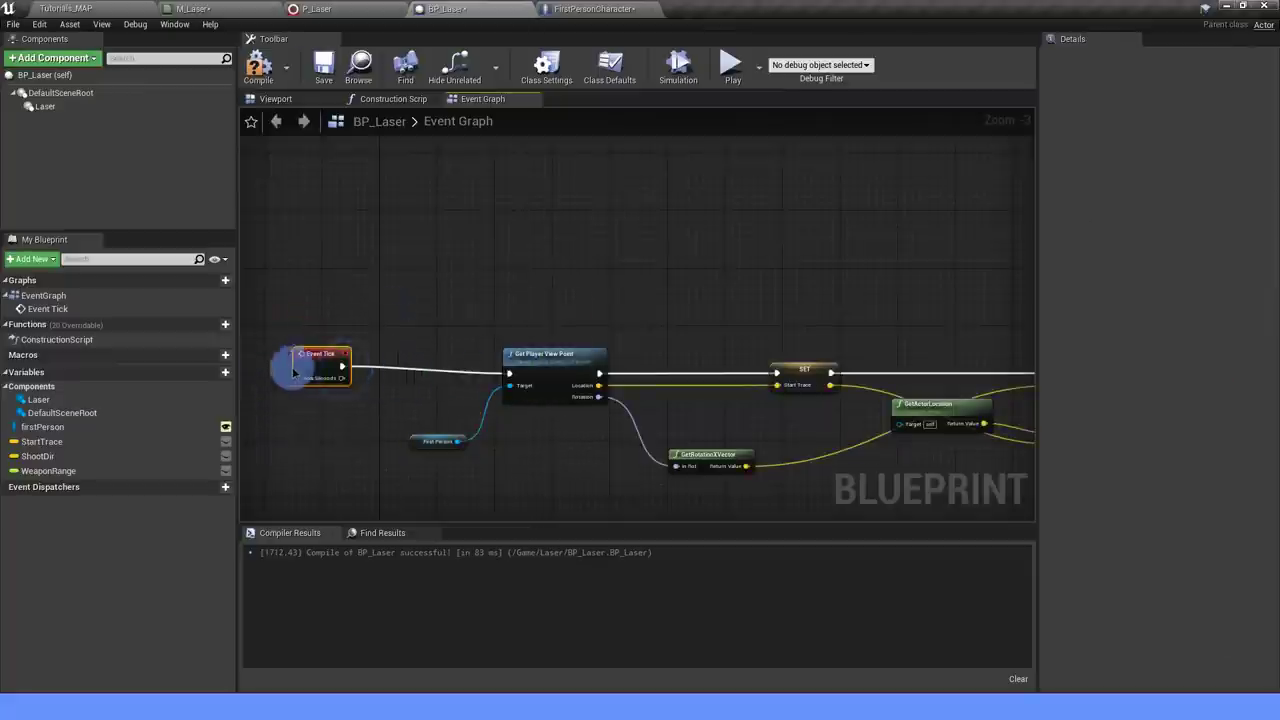
pyautogui.moveTo(577, 466); pyautogui.dragTo(645, 470, button='right')
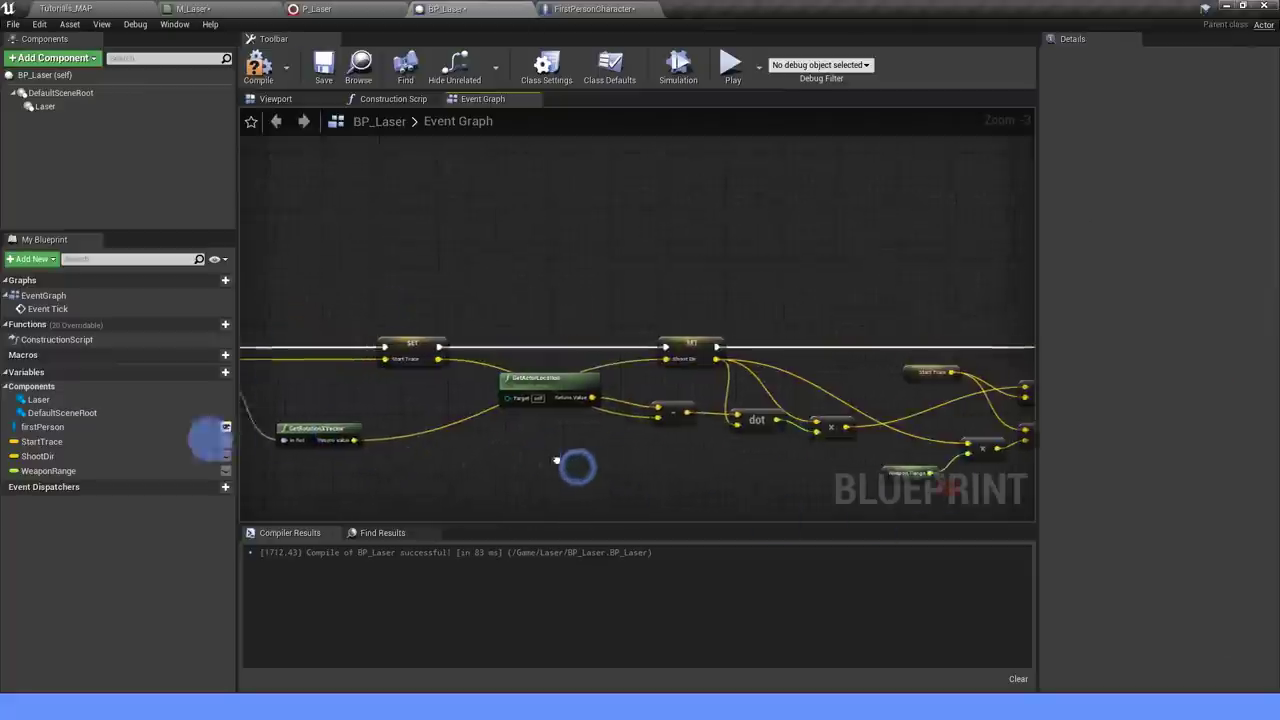
pyautogui.moveTo(549, 306); pyautogui.dragTo(549, 368)
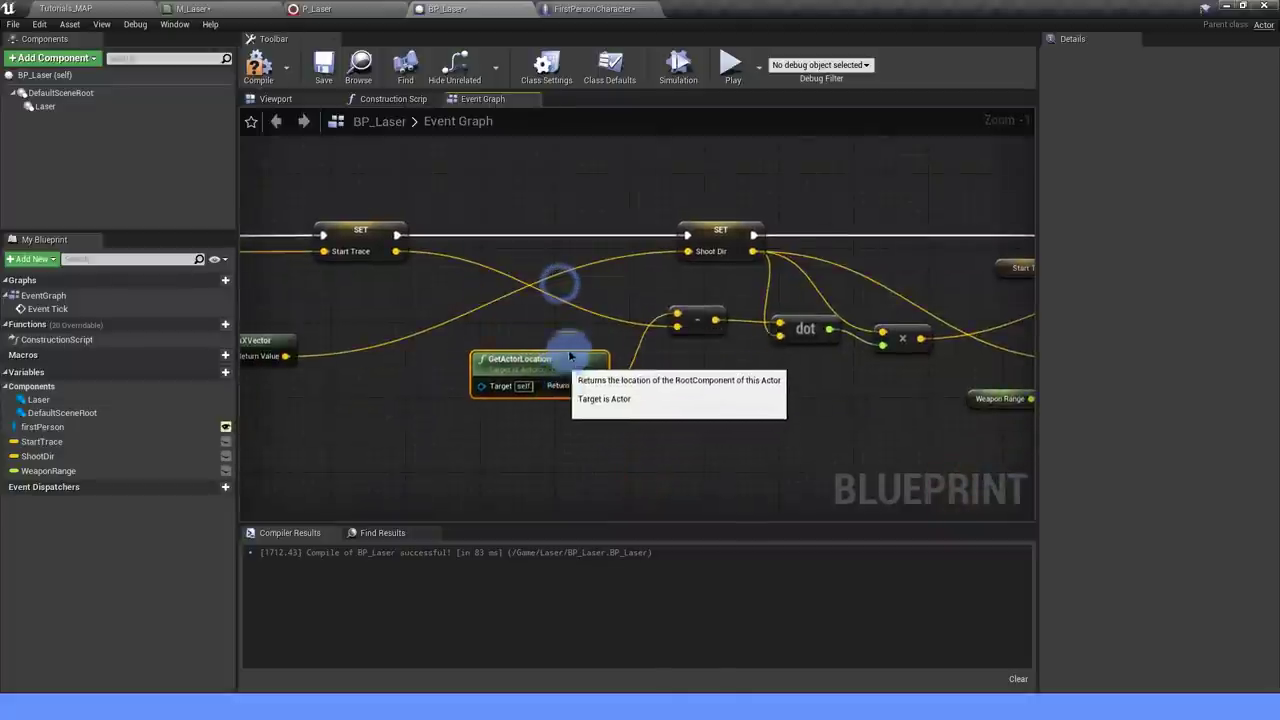
pyautogui.moveTo(983, 404); pyautogui.dragTo(704, 408, button='right')
pyautogui.moveTo(657, 347); pyautogui.dragTo(570, 370, button='right')
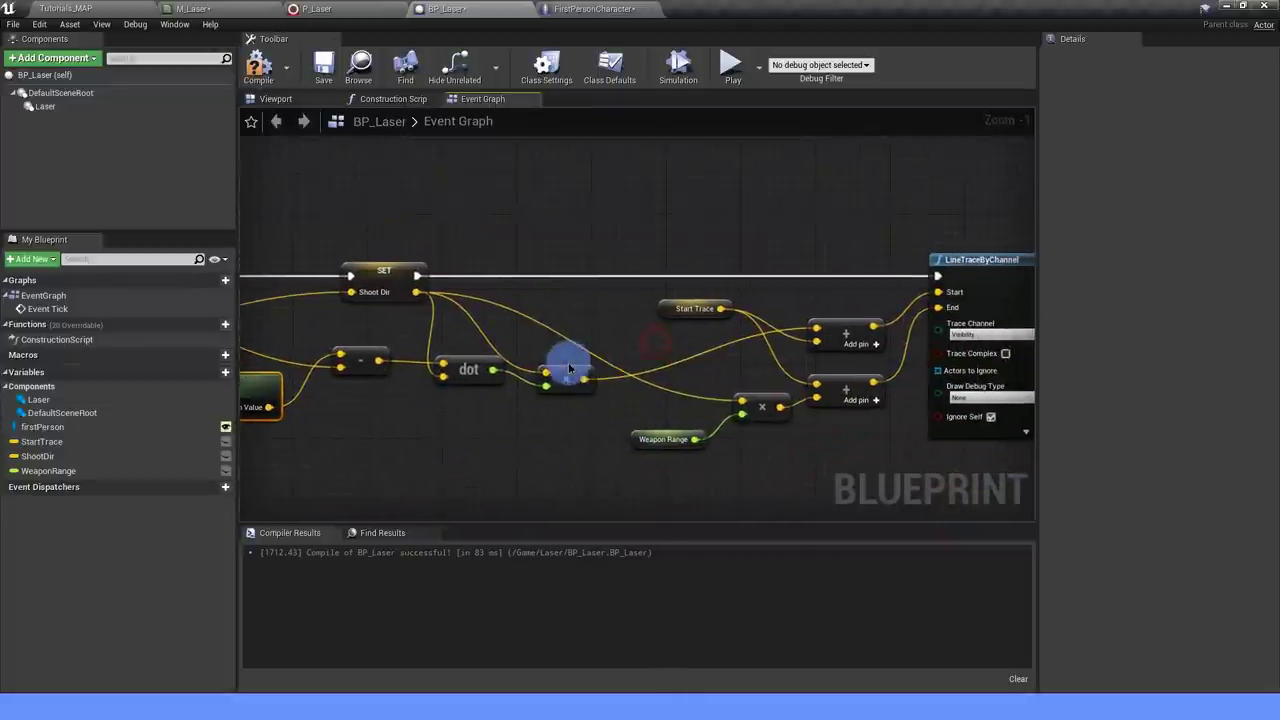
pyautogui.moveTo(709, 374); pyautogui.dragTo(720, 361, button='right')
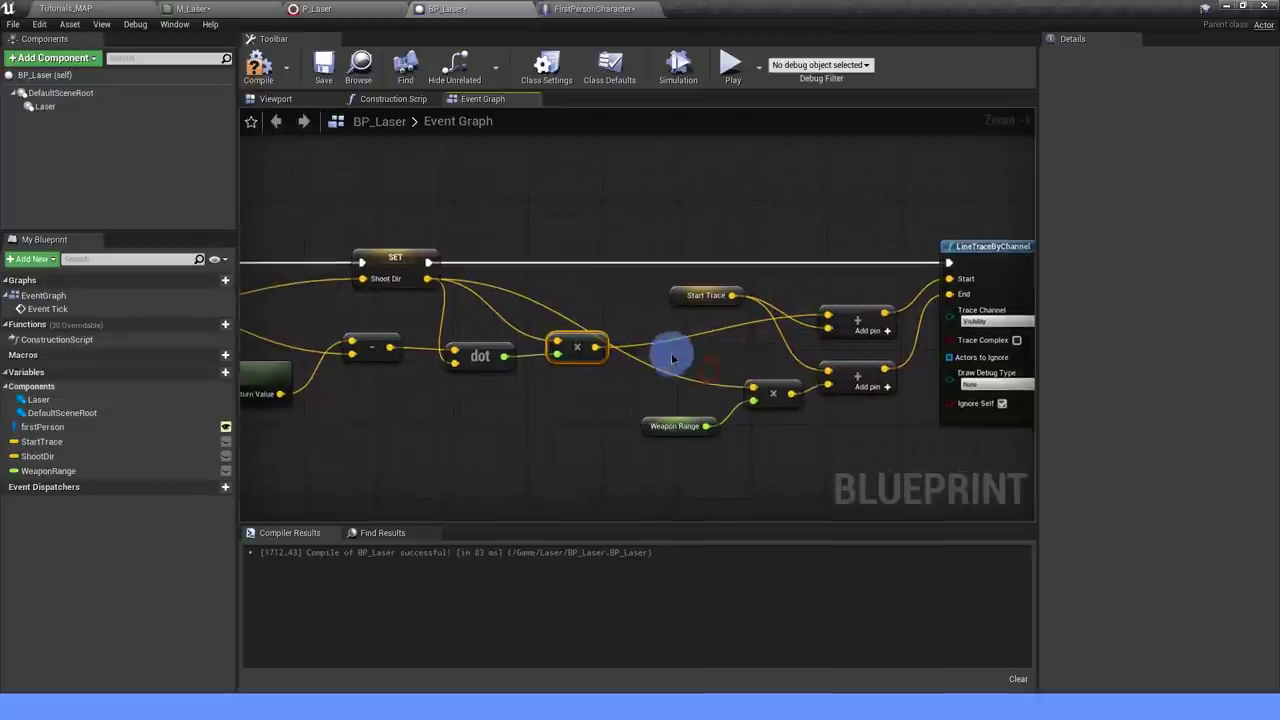
pyautogui.click(663, 370)
pyautogui.moveTo(635, 320)
pyautogui.mouseDown()
pyautogui.moveTo(635, 292)
pyautogui.moveTo(726, 344)
pyautogui.mouseUp()
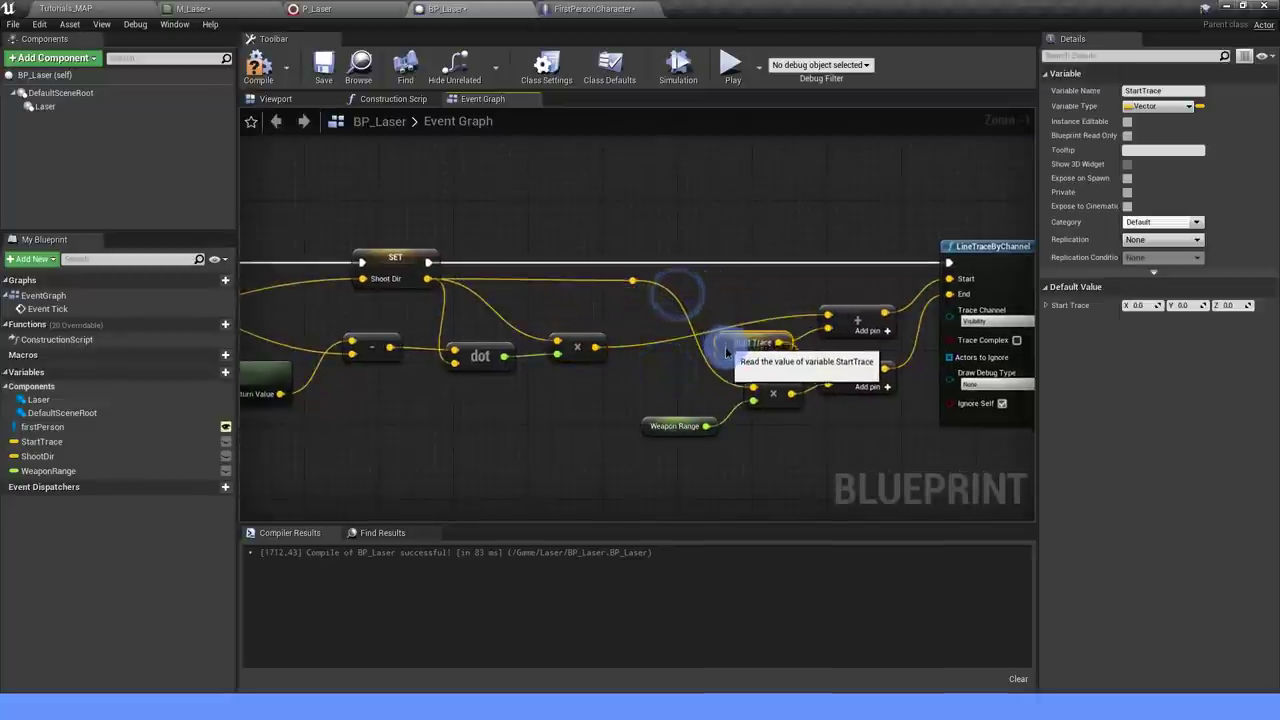
# Review the hit-check chain: LineTraceByChannel into Break Hit Result, Is Valid and the Branch.
pyautogui.scroll(-4, 726, 352)
pyautogui.moveTo(829, 437); pyautogui.dragTo(623, 468, button='right')
pyautogui.scroll(2, 757, 343)
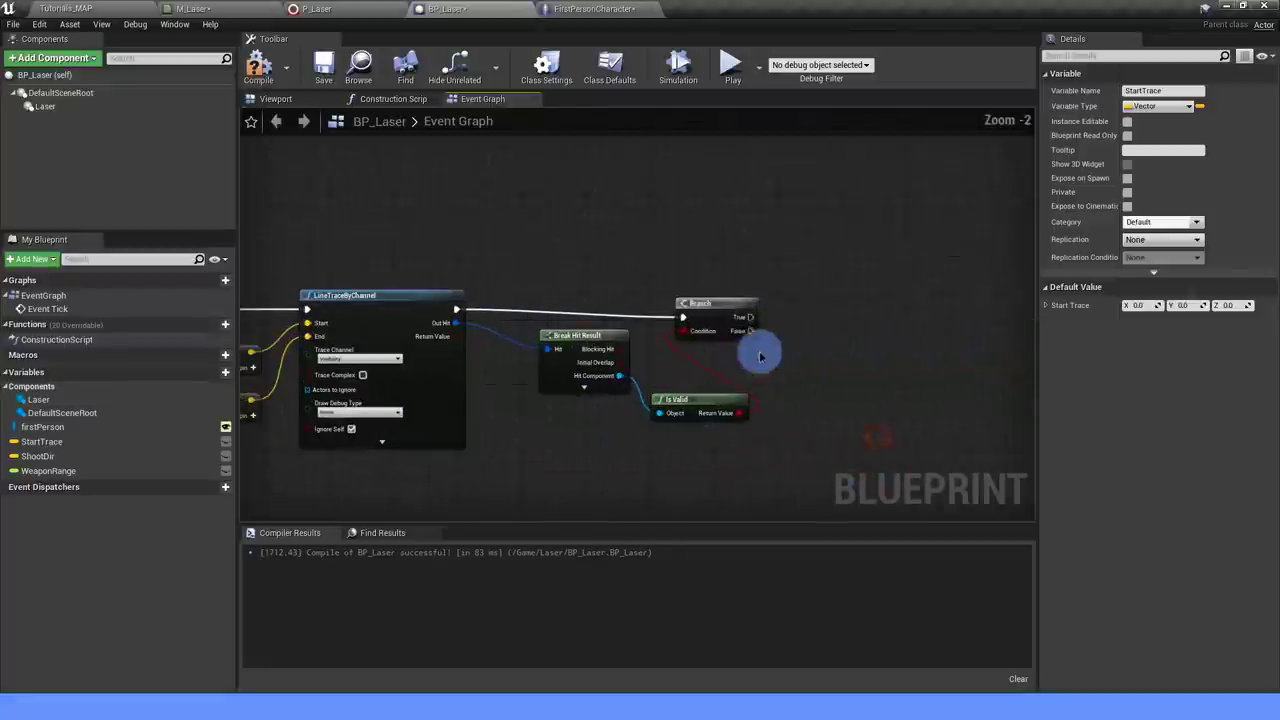
pyautogui.click(730, 300)
pyautogui.scroll(-3, 745, 308)
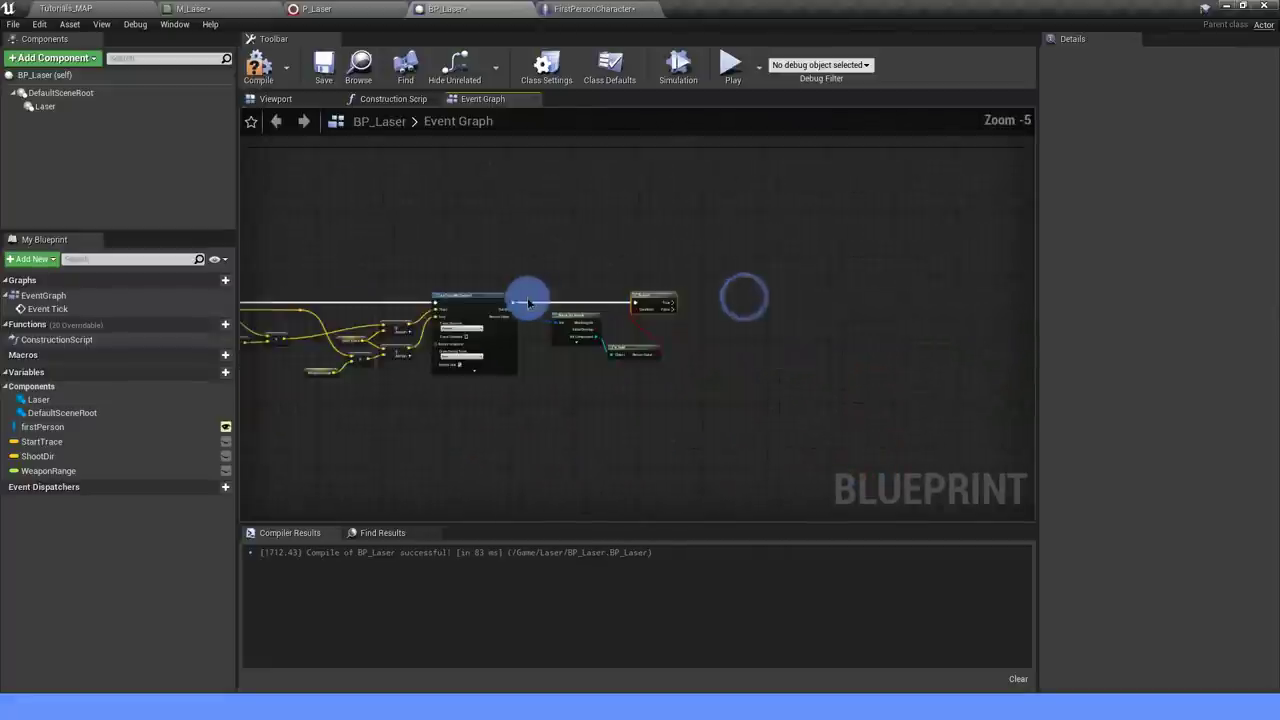
pyautogui.moveTo(528, 297); pyautogui.dragTo(834, 289, button='right')
pyautogui.scroll(2, 609, 243)
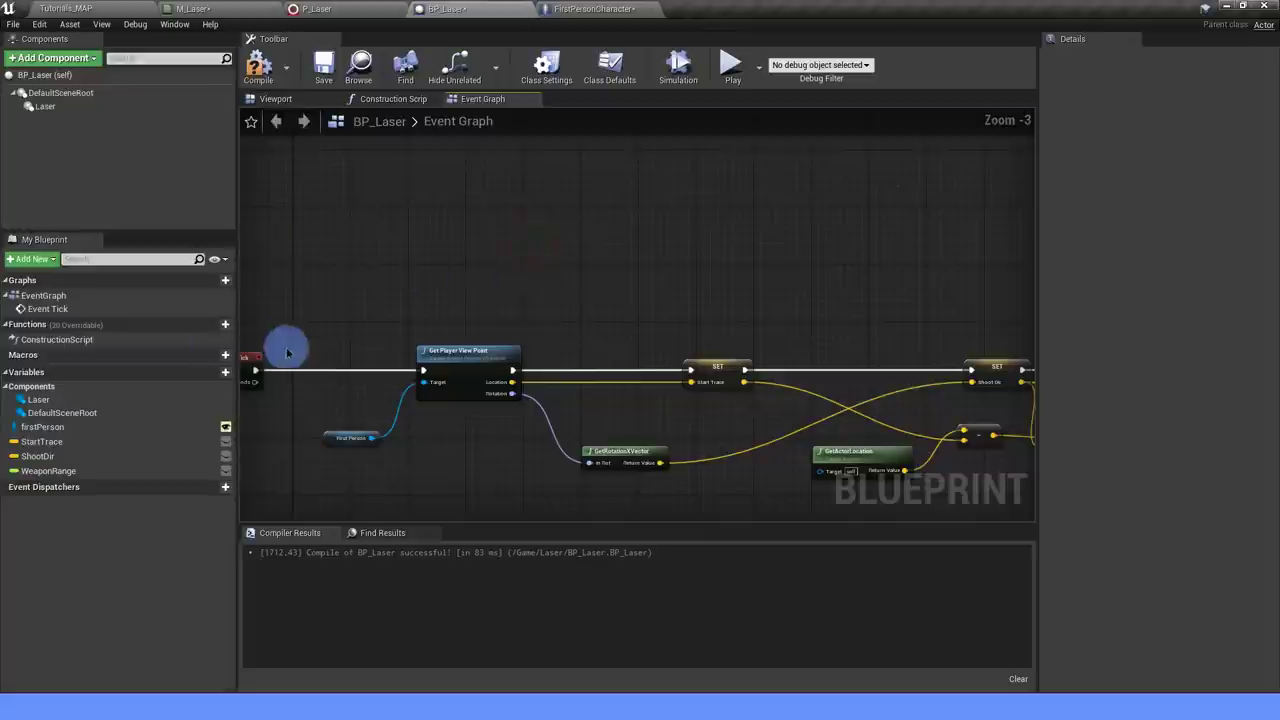
pyautogui.moveTo(541, 303); pyautogui.dragTo(581, 251, button='right')
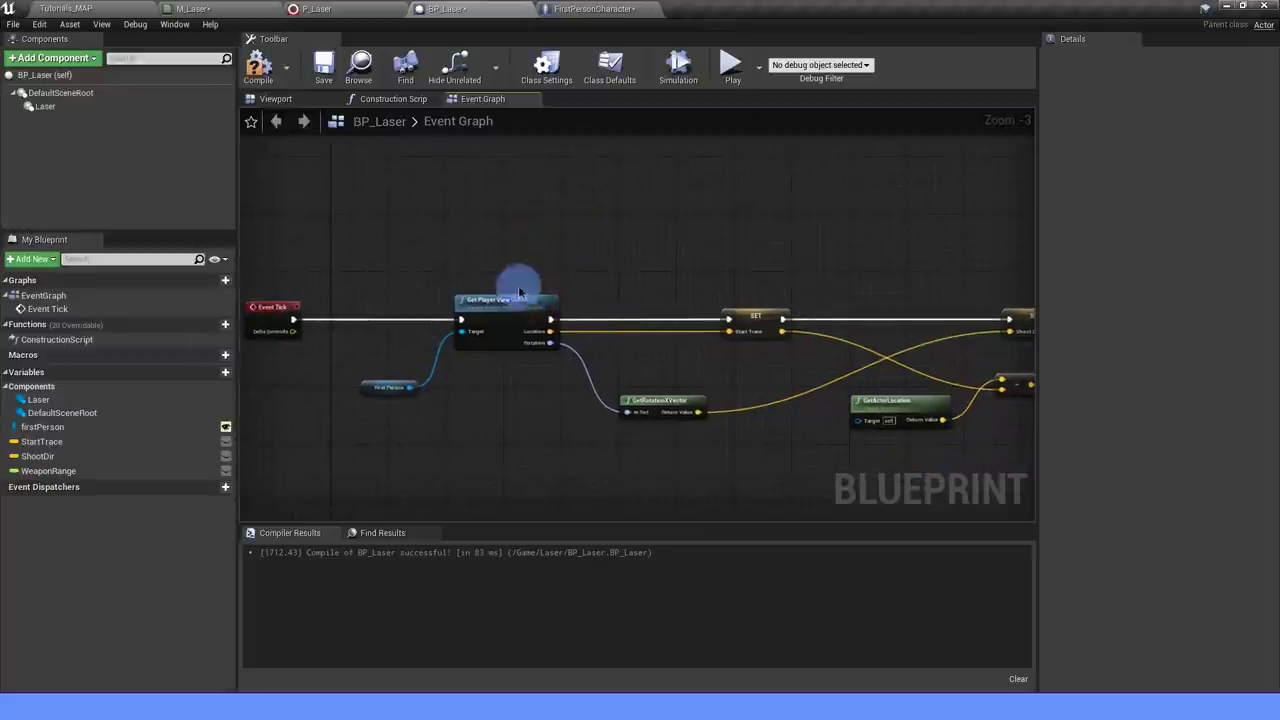
pyautogui.scroll(-2, 831, 285)
pyautogui.scroll(2, 860, 277)
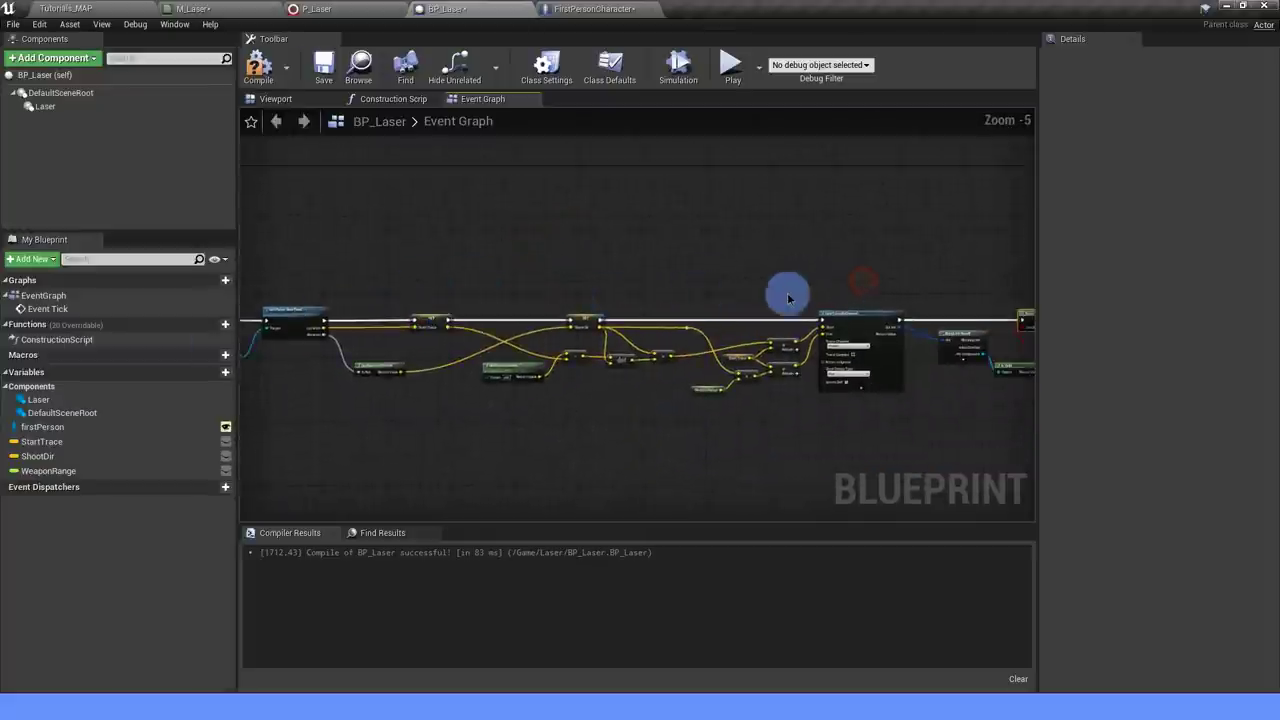
pyautogui.moveTo(786, 291); pyautogui.dragTo(737, 306, button='right')
pyautogui.scroll(1, 767, 306)
pyautogui.moveTo(383, 401); pyautogui.dragTo(563, 392, button='right')
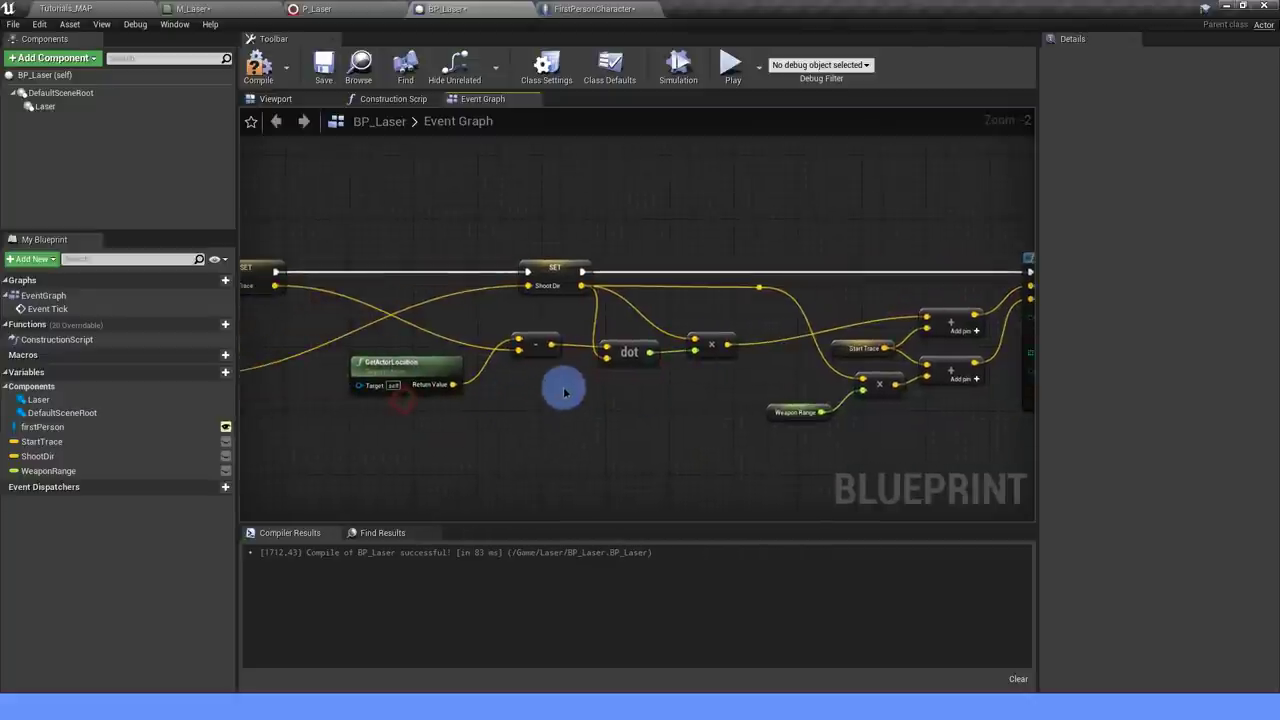
pyautogui.moveTo(775, 402); pyautogui.dragTo(767, 458, button='right')
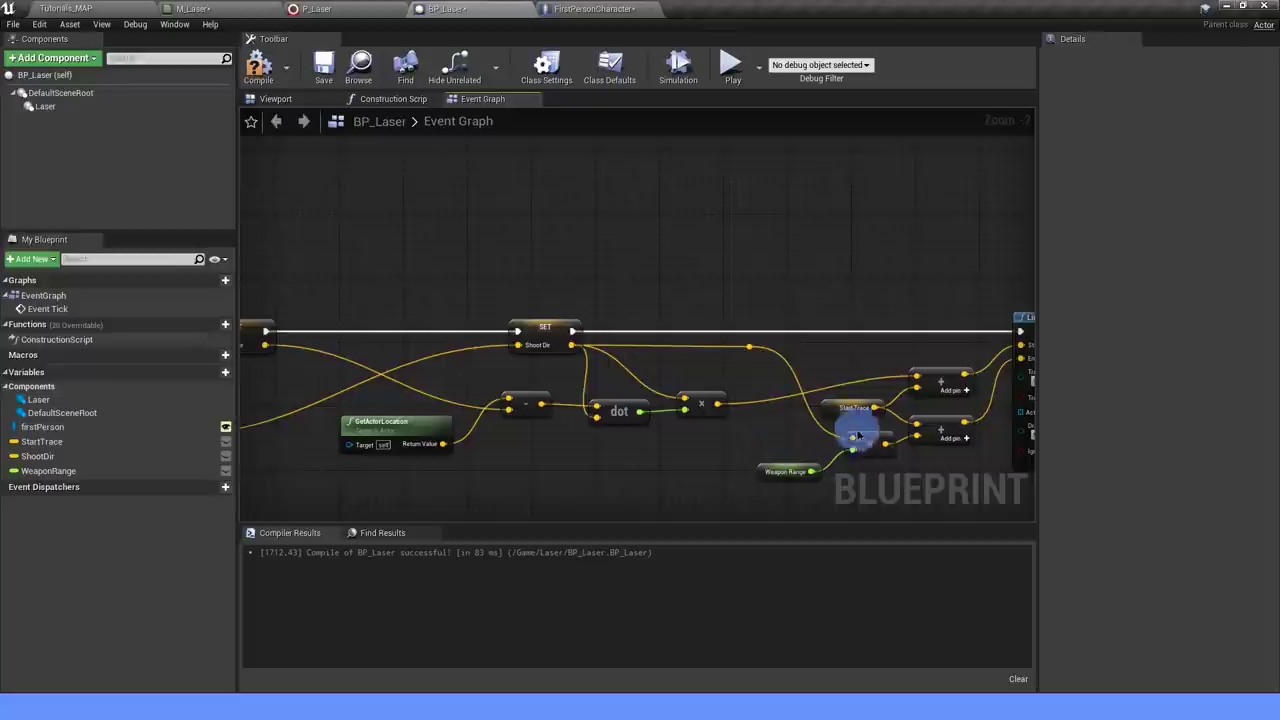
pyautogui.moveTo(947, 473)
pyautogui.mouseDown(button='right')
pyautogui.moveTo(634, 471)
pyautogui.moveTo(727, 483)
pyautogui.mouseUp(button='right')
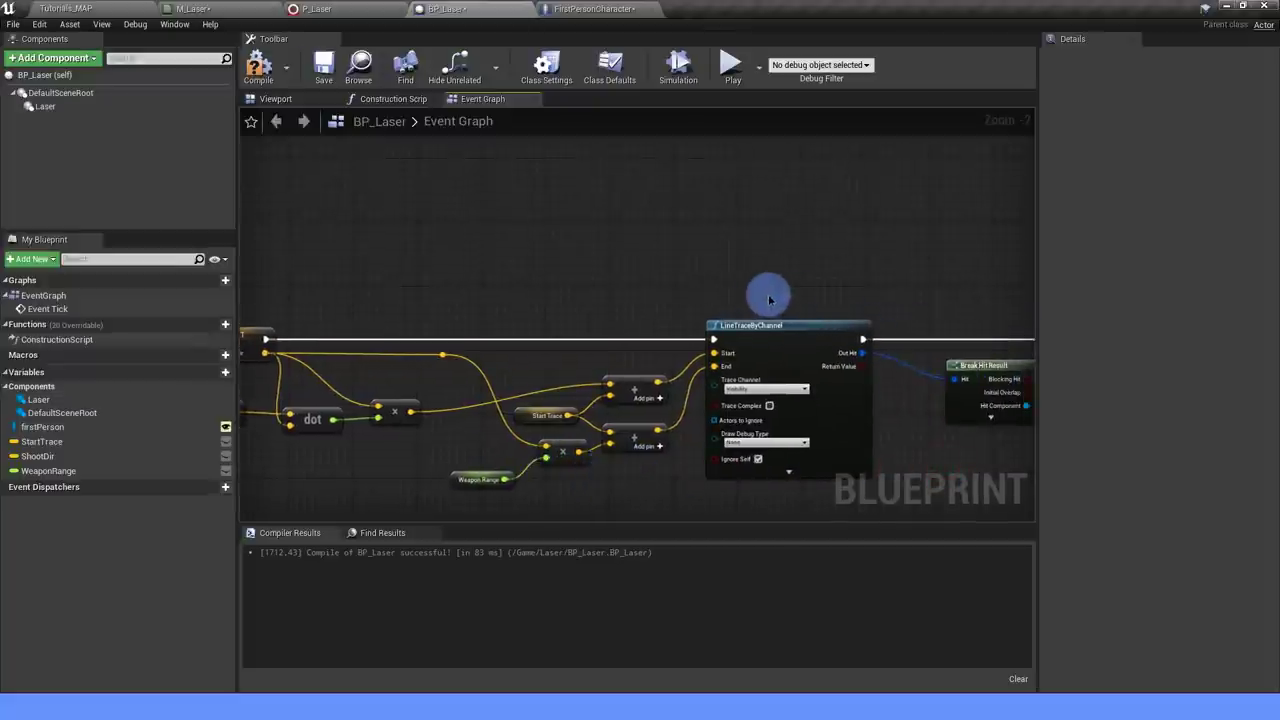
pyautogui.moveTo(915, 458); pyautogui.dragTo(591, 443, button='right')
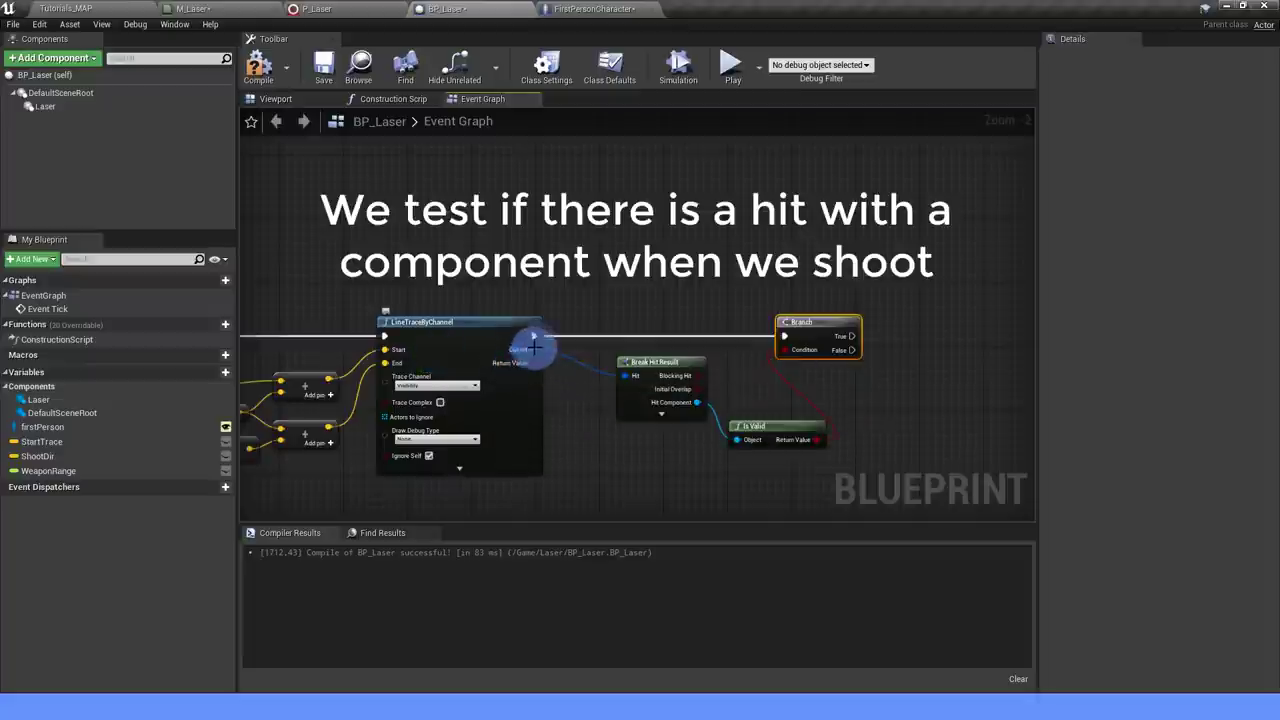
# Expand Break Hit Result, move Is Valid beside Hit Component, and delete the Branch node.
pyautogui.scroll(2, 705, 505)
pyautogui.moveTo(710, 495); pyautogui.dragTo(540, 482, button='right')
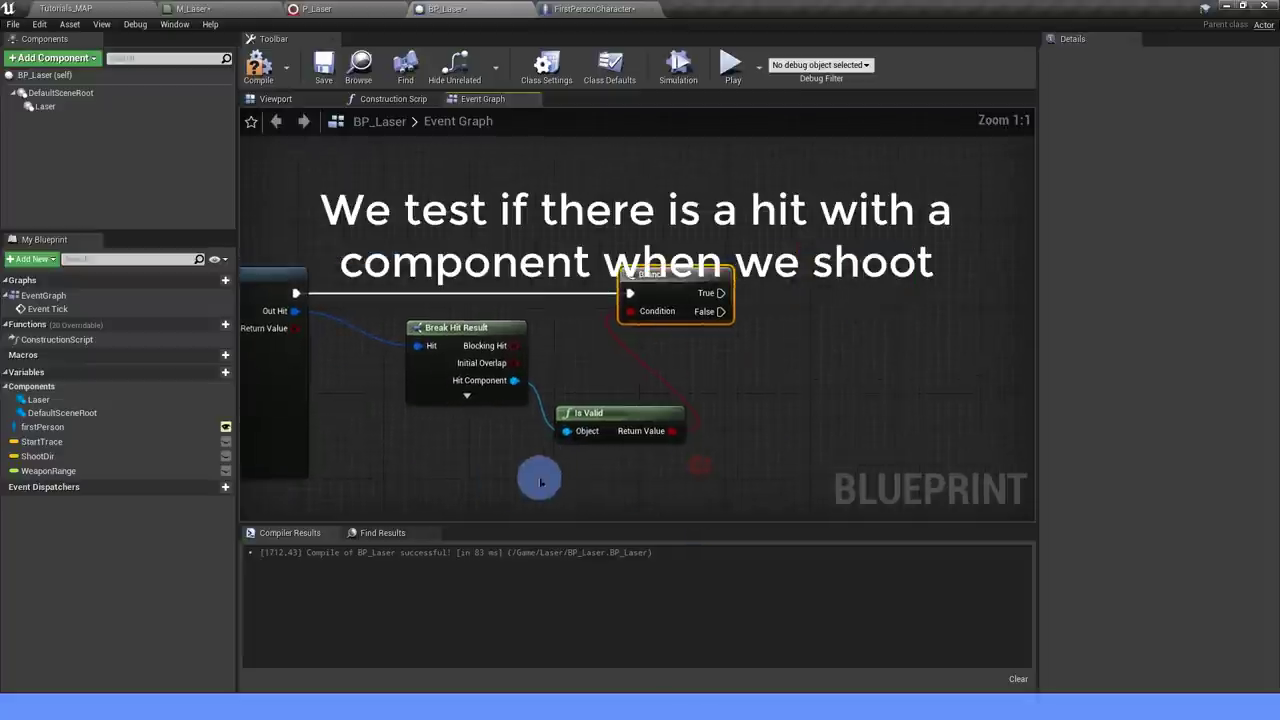
pyautogui.click(466, 395)
pyautogui.scroll(-2, 460, 428)
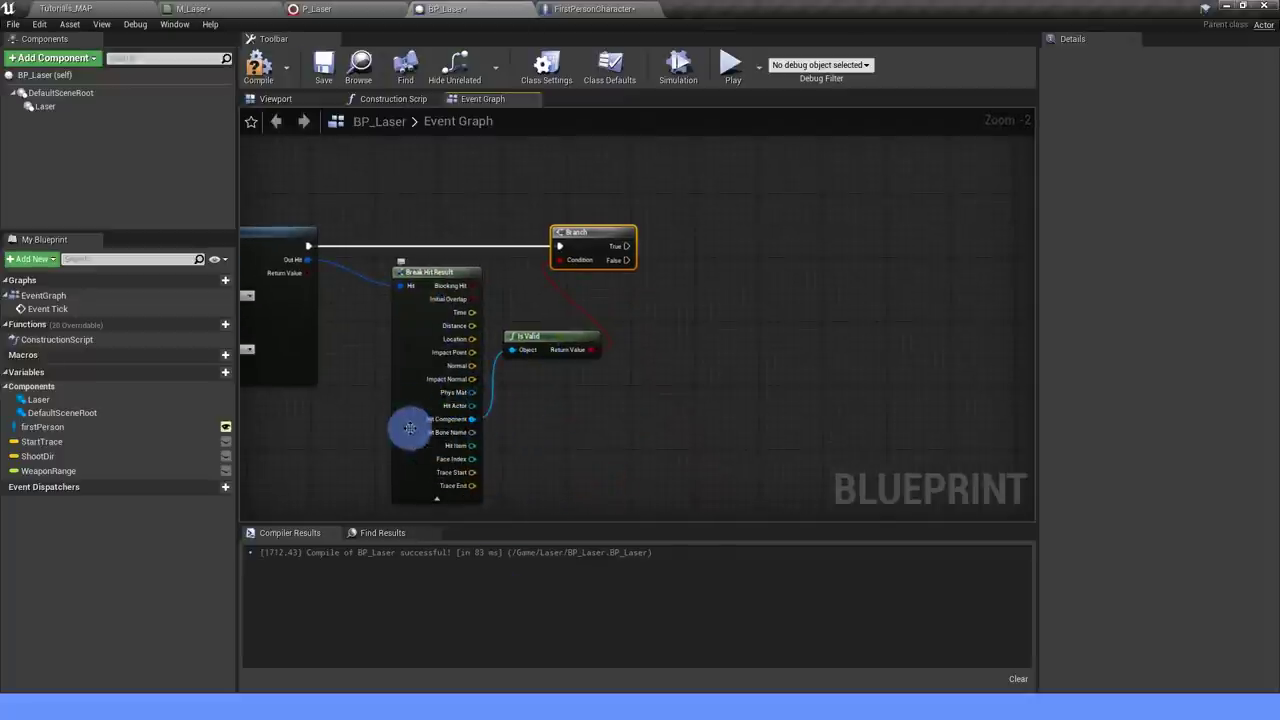
pyautogui.scroll(2, 538, 421)
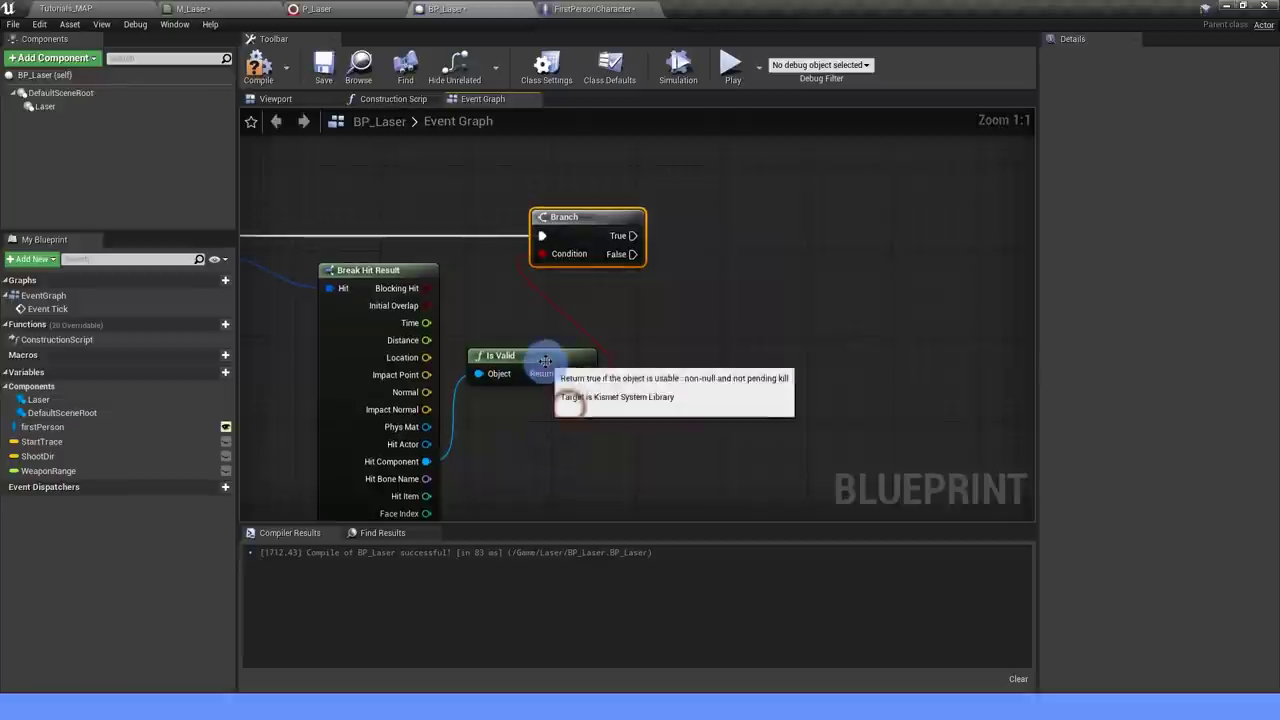
pyautogui.moveTo(548, 360); pyautogui.dragTo(565, 447)
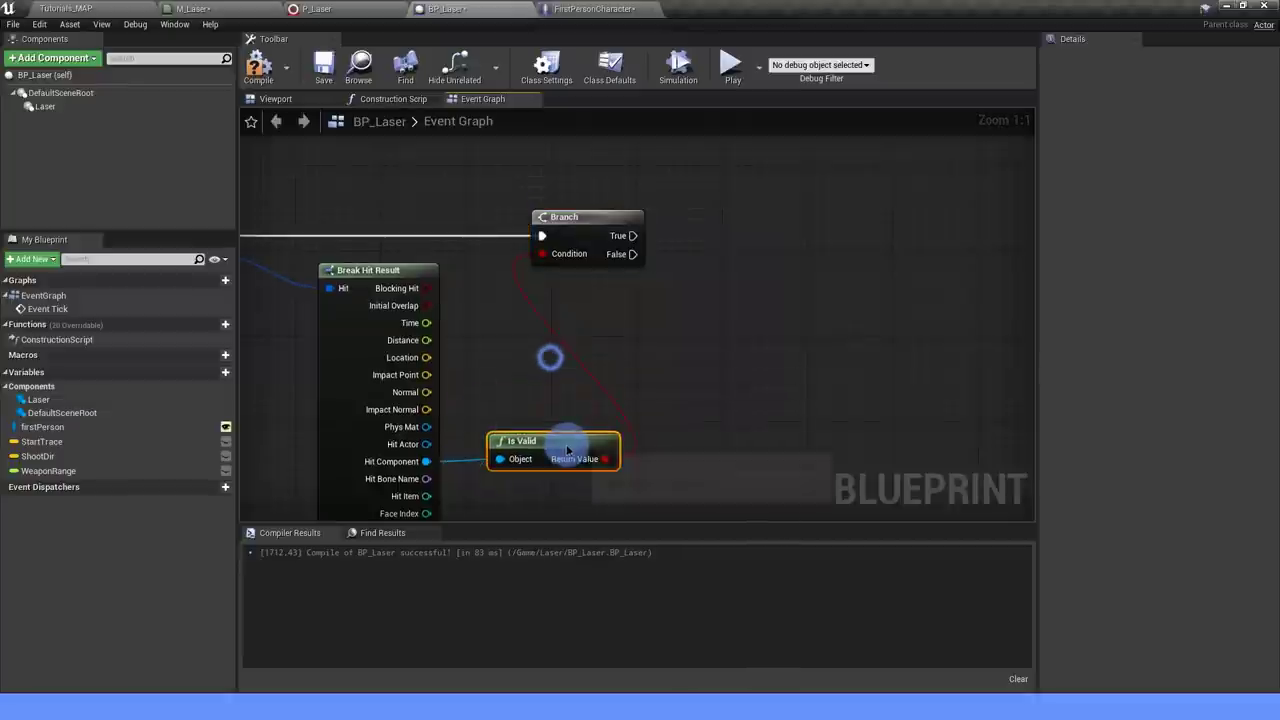
pyautogui.click(578, 217)
pyautogui.scroll(-2, 650, 290)
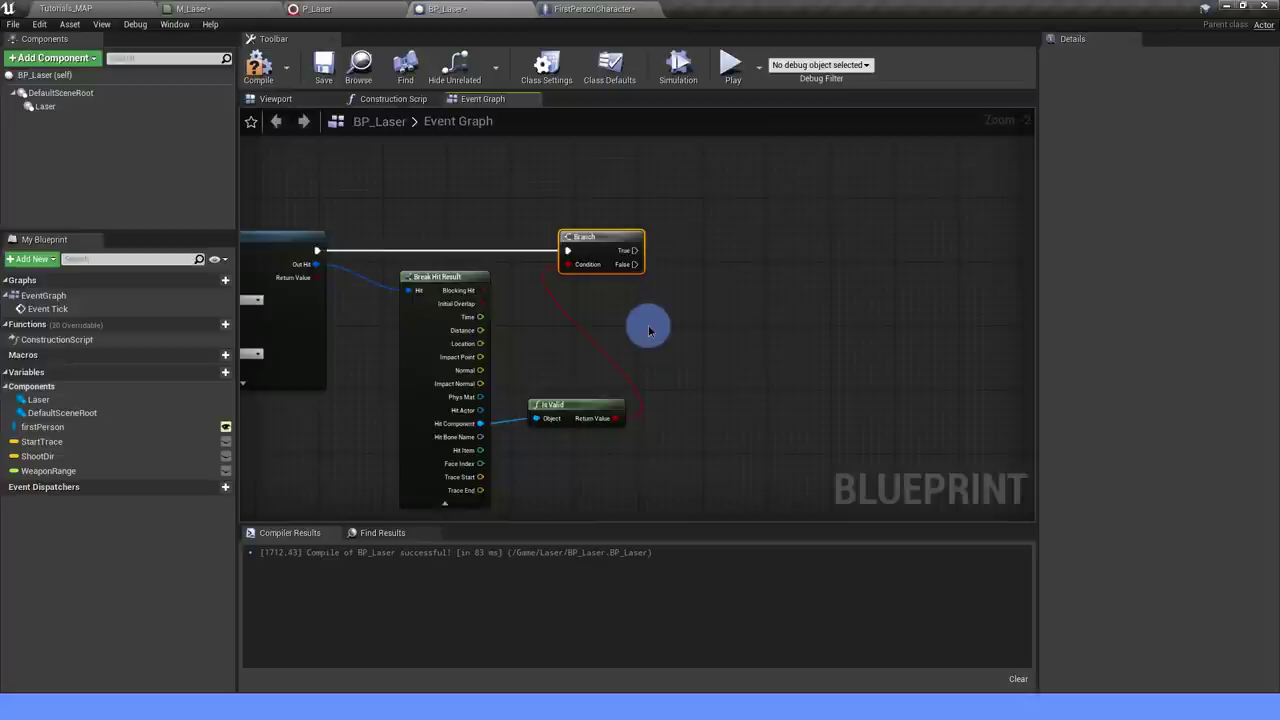
pyautogui.press('Delete')
pyautogui.moveTo(690, 311); pyautogui.dragTo(656, 283, button='right')
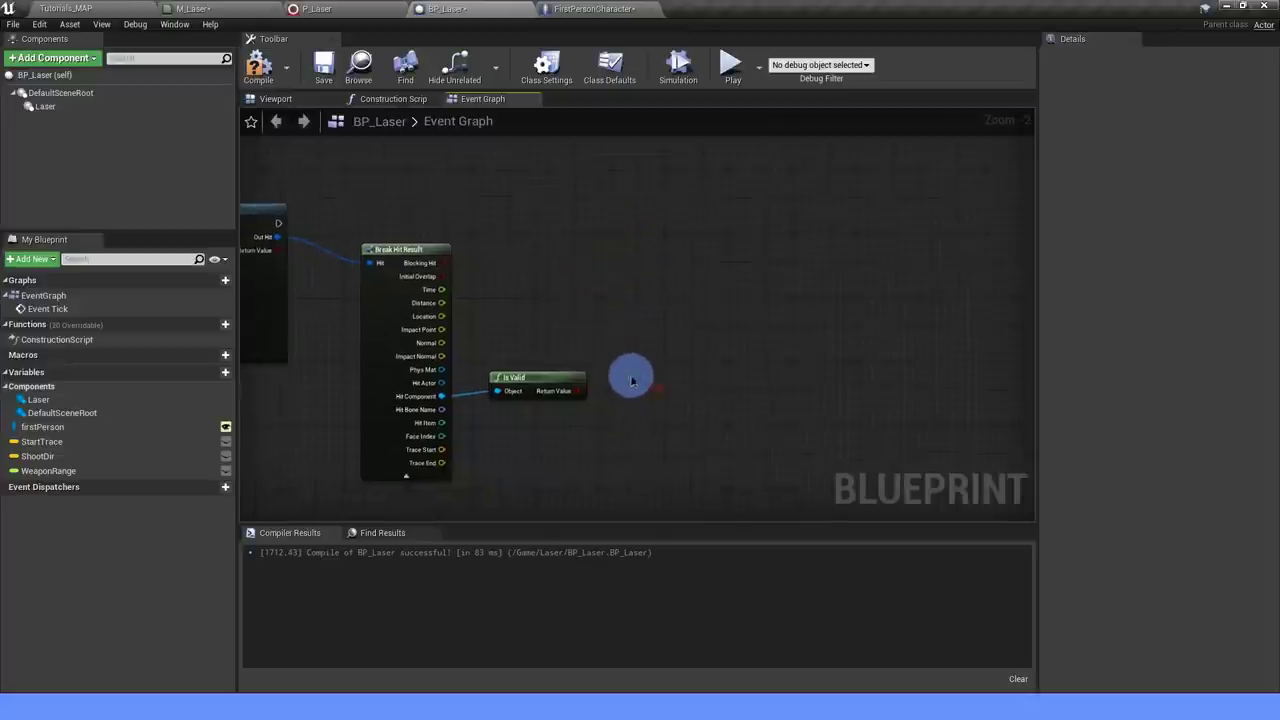
# Add a Select Vector driven by Is Valid, with Impact Point into A and Trace End into B.
pyautogui.moveTo(580, 390); pyautogui.dragTo(699, 345)
pyautogui.write('VECTOR')
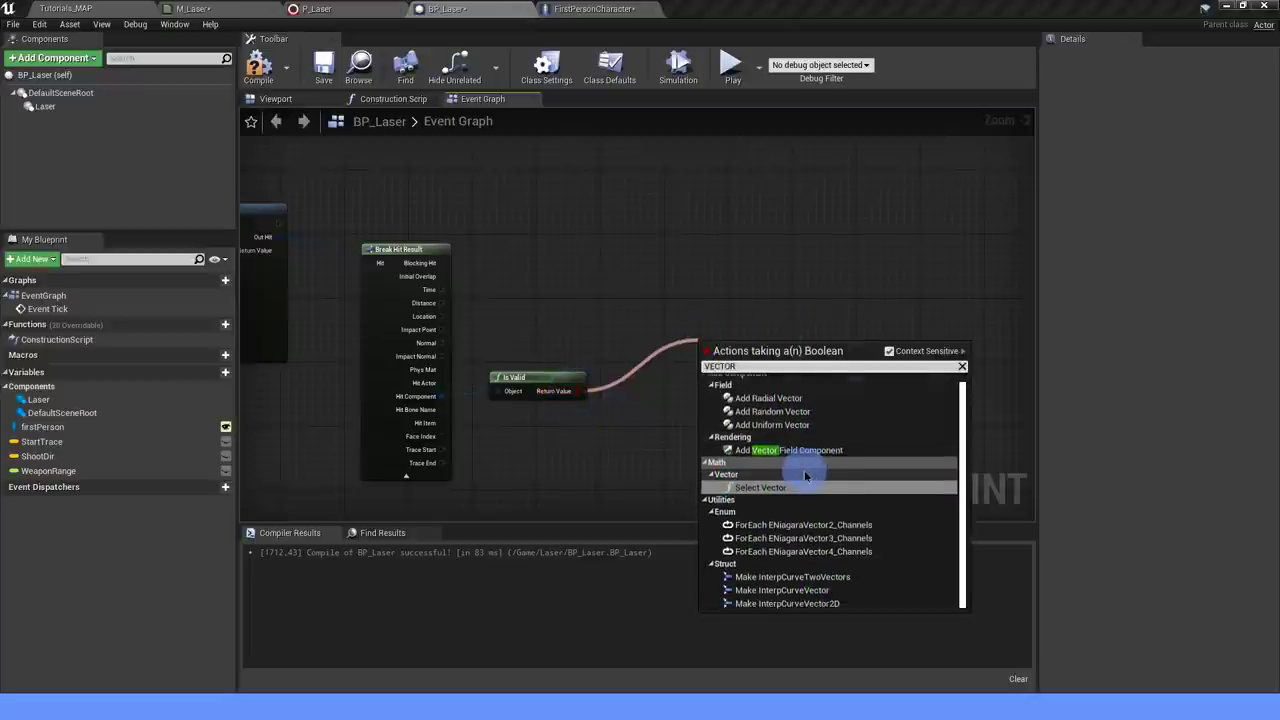
pyautogui.click(764, 487)
pyautogui.moveTo(745, 381); pyautogui.dragTo(737, 309)
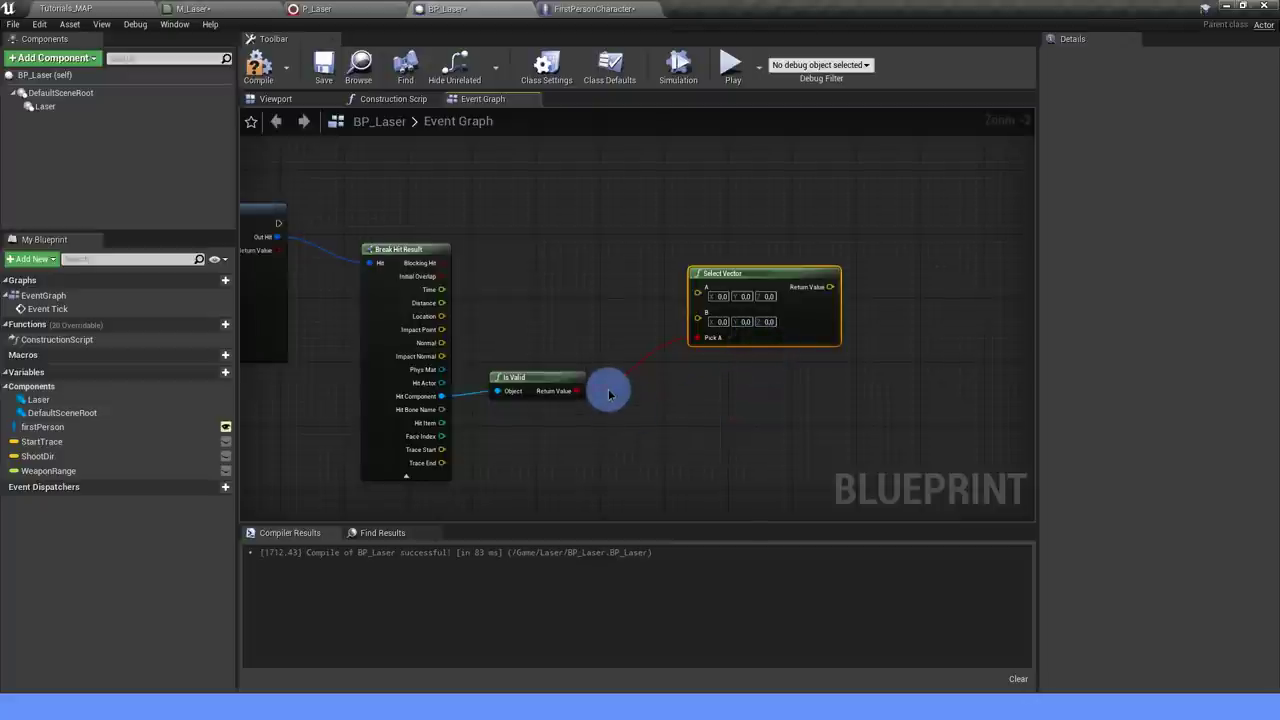
pyautogui.moveTo(441, 329); pyautogui.dragTo(697, 287)
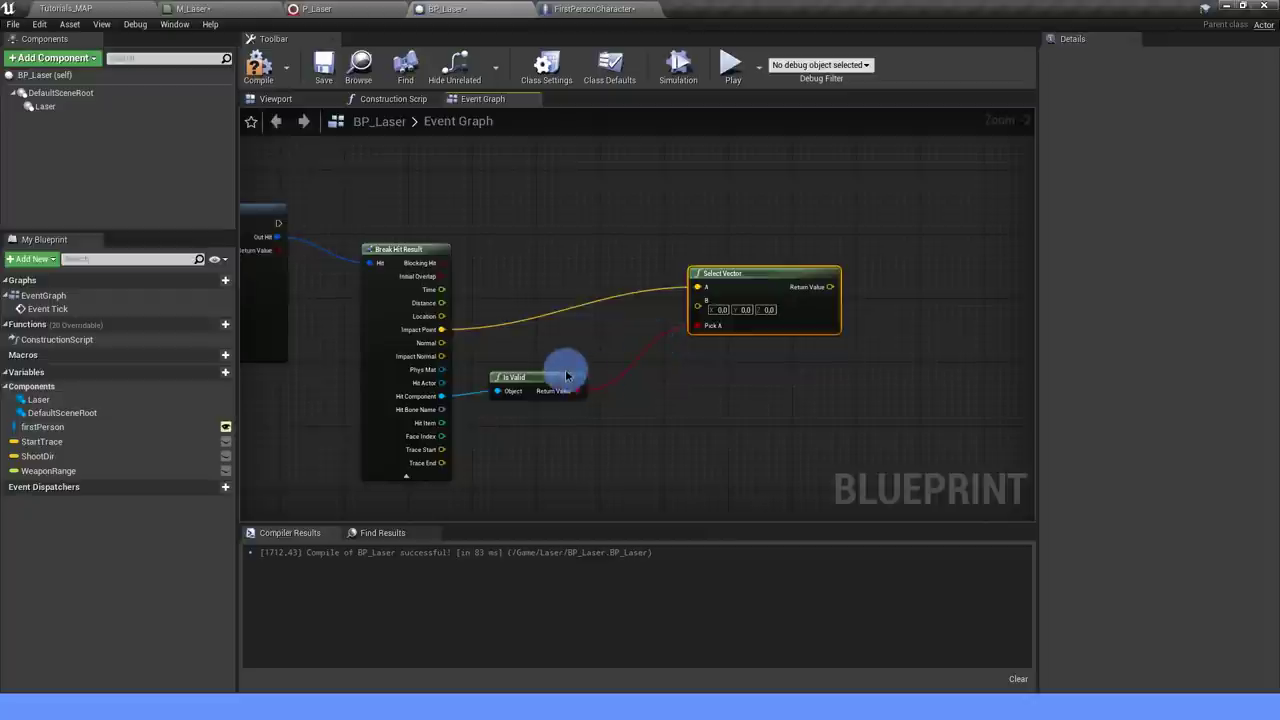
pyautogui.moveTo(566, 375); pyautogui.dragTo(582, 393)
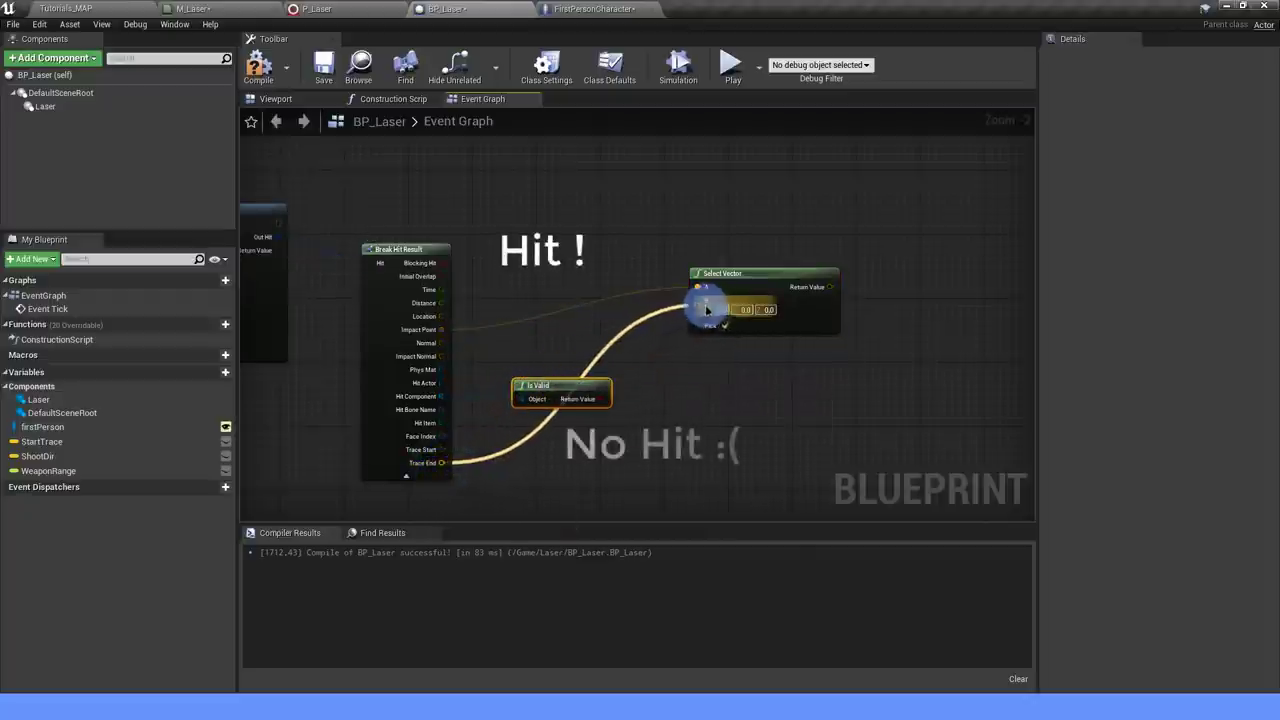
pyautogui.moveTo(441, 468); pyautogui.dragTo(688, 311)
pyautogui.scroll(-2, 549, 294)
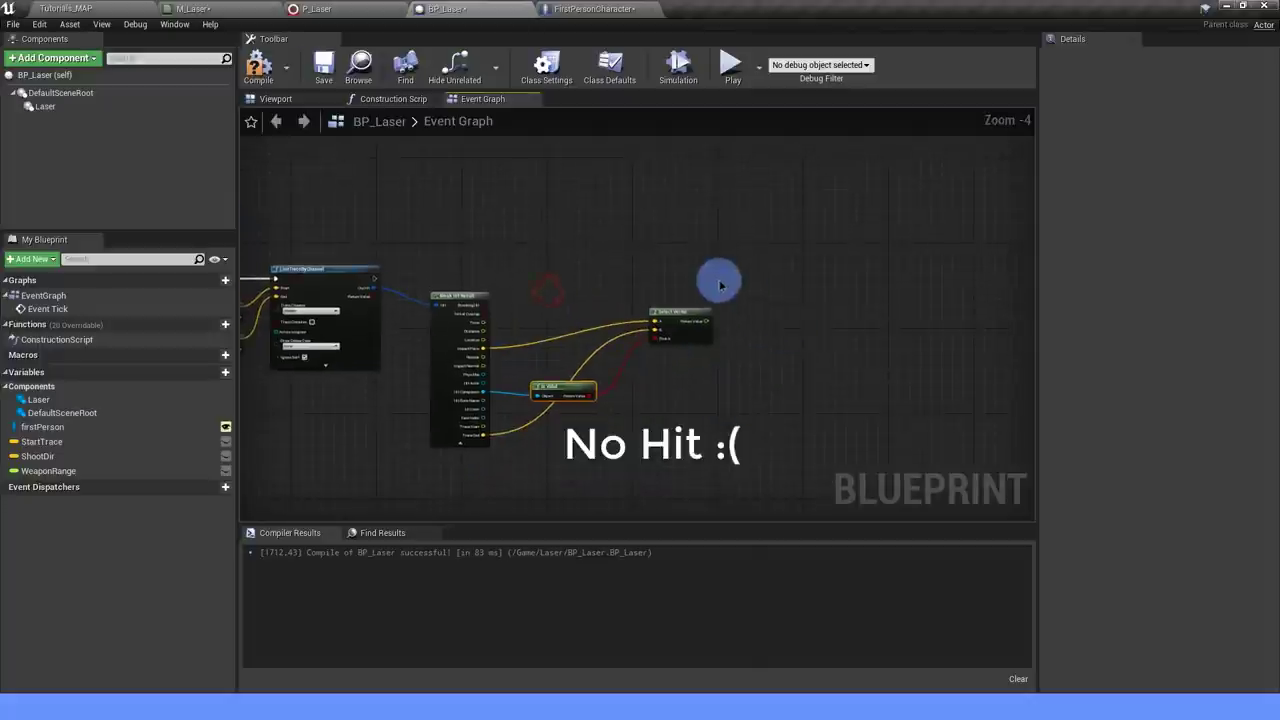
pyautogui.scroll(1, 716, 349)
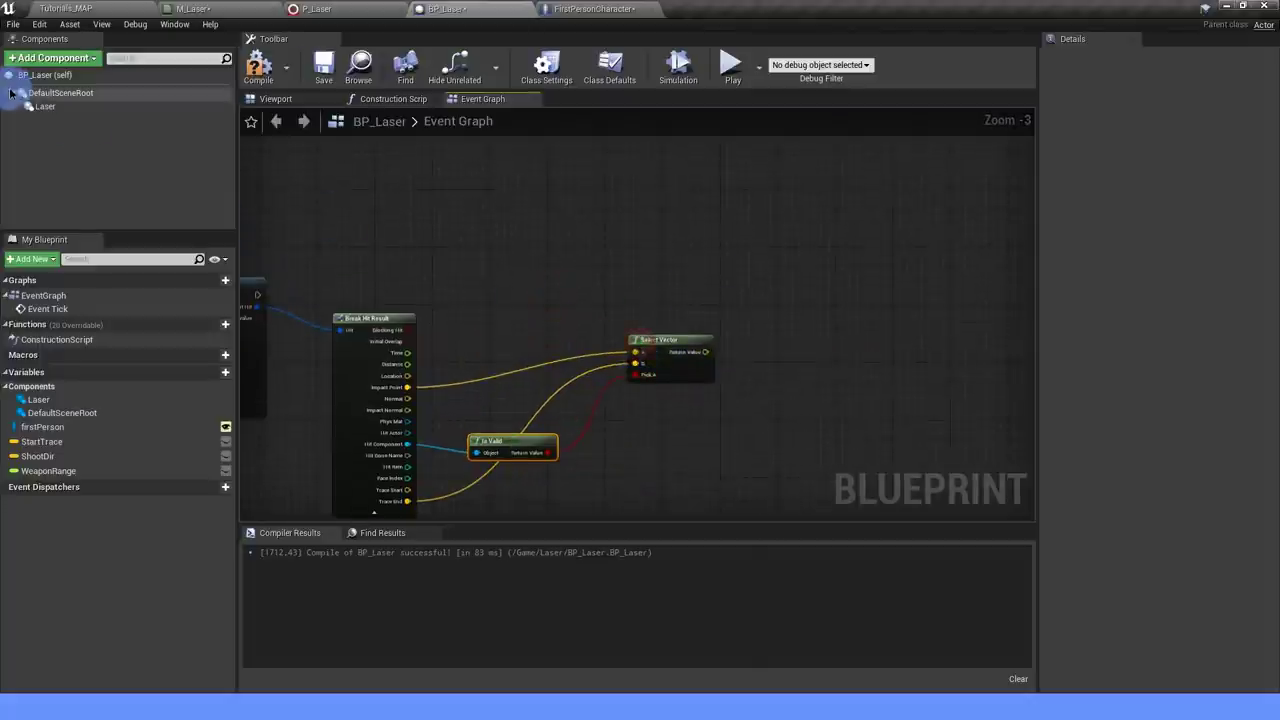
# Place a Laser component reference and add a Set Vector Parameter node (User.BeamEnd) targeting it.
pyautogui.moveTo(45, 106); pyautogui.dragTo(653, 253)
pyautogui.moveTo(653, 253); pyautogui.dragTo(476, 250, button='right')
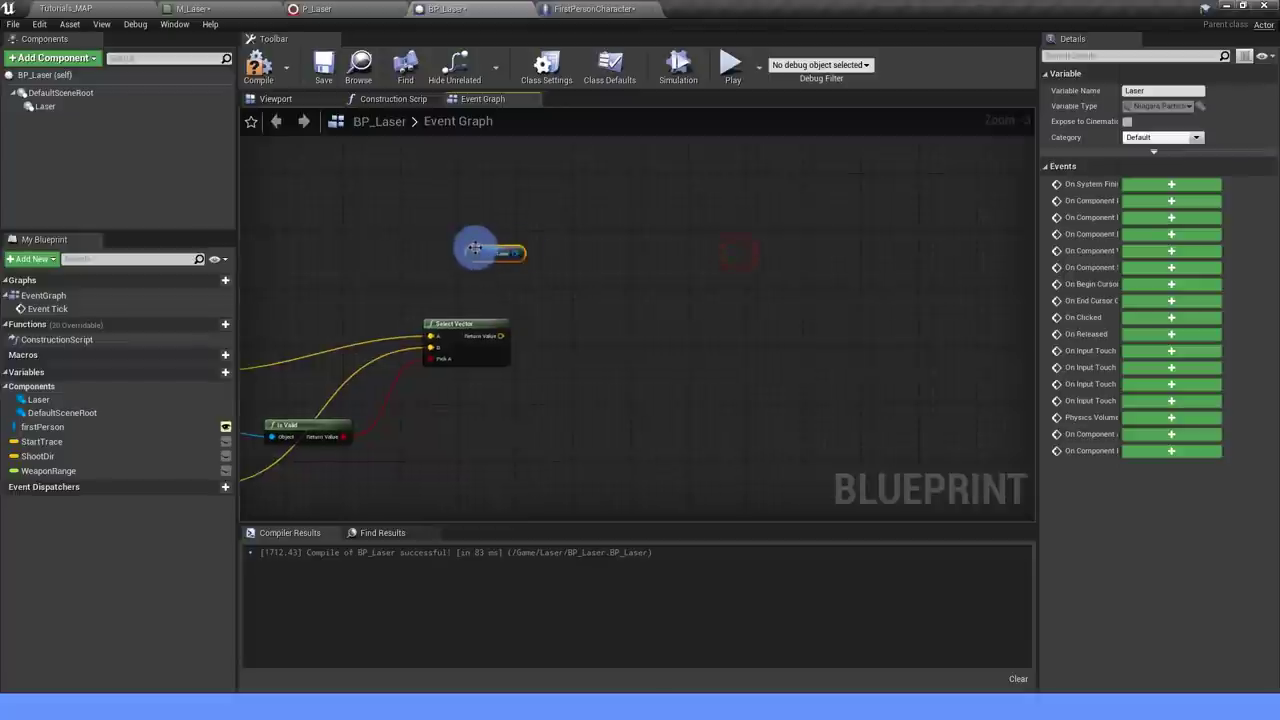
pyautogui.moveTo(476, 250); pyautogui.dragTo(499, 307)
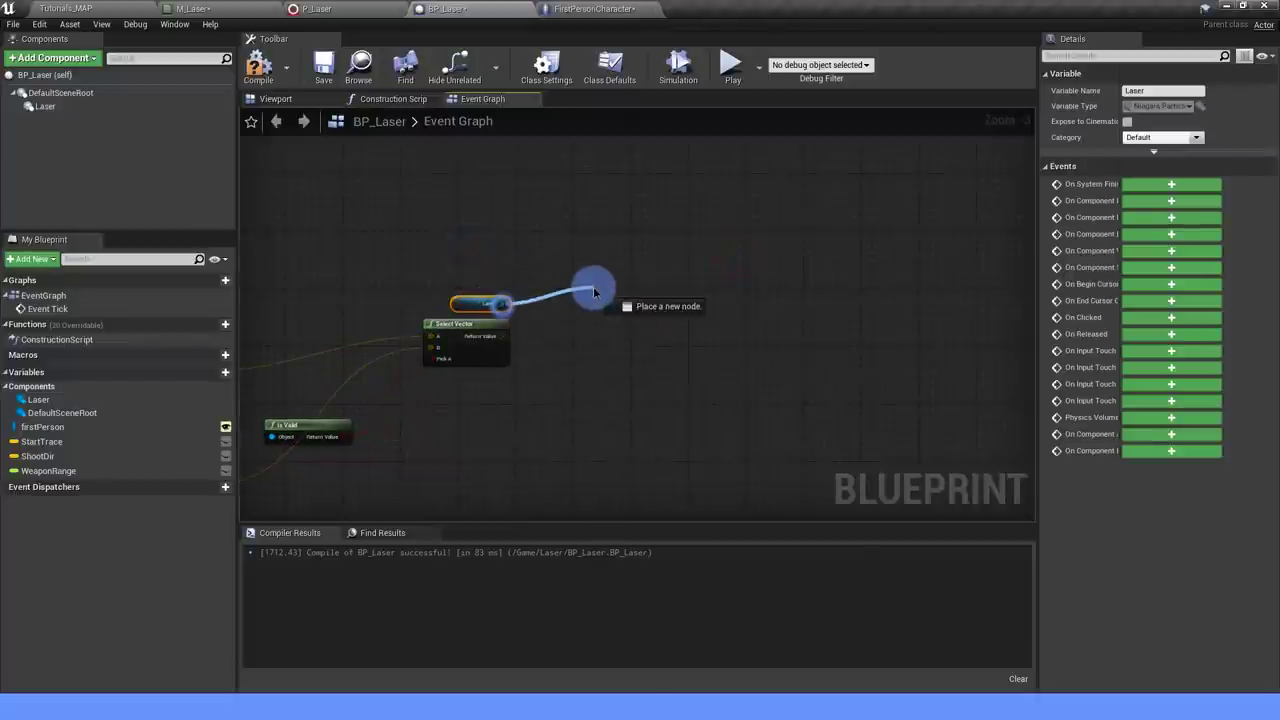
pyautogui.moveTo(594, 291); pyautogui.dragTo(593, 290)
pyautogui.write('VECTOR')
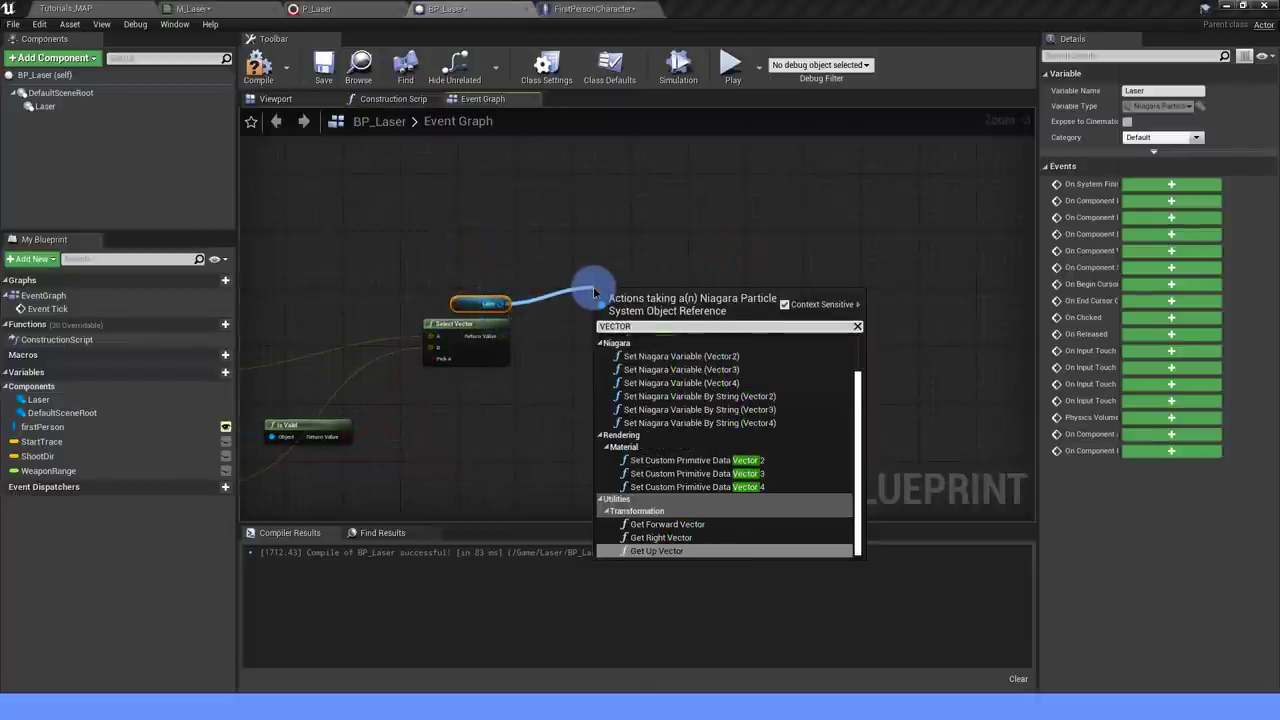
pyautogui.scroll(2, 686, 400)
pyautogui.click(688, 372)
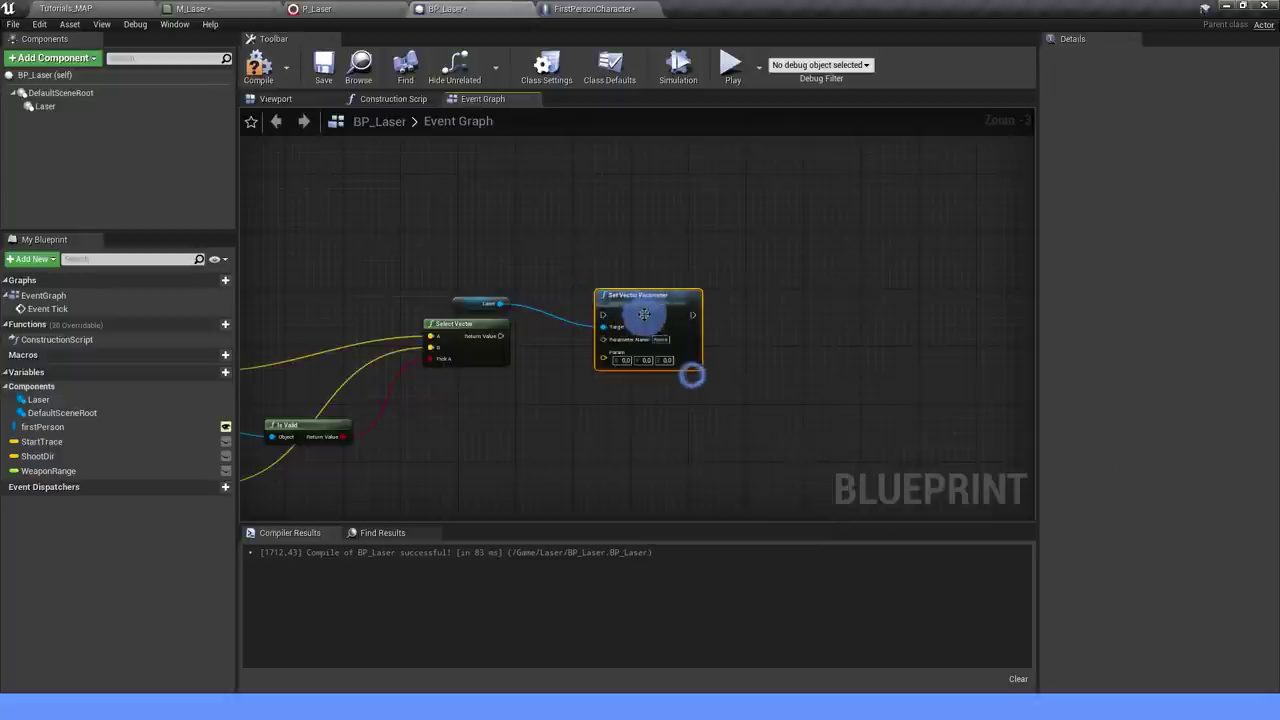
pyautogui.moveTo(644, 315); pyautogui.dragTo(644, 279)
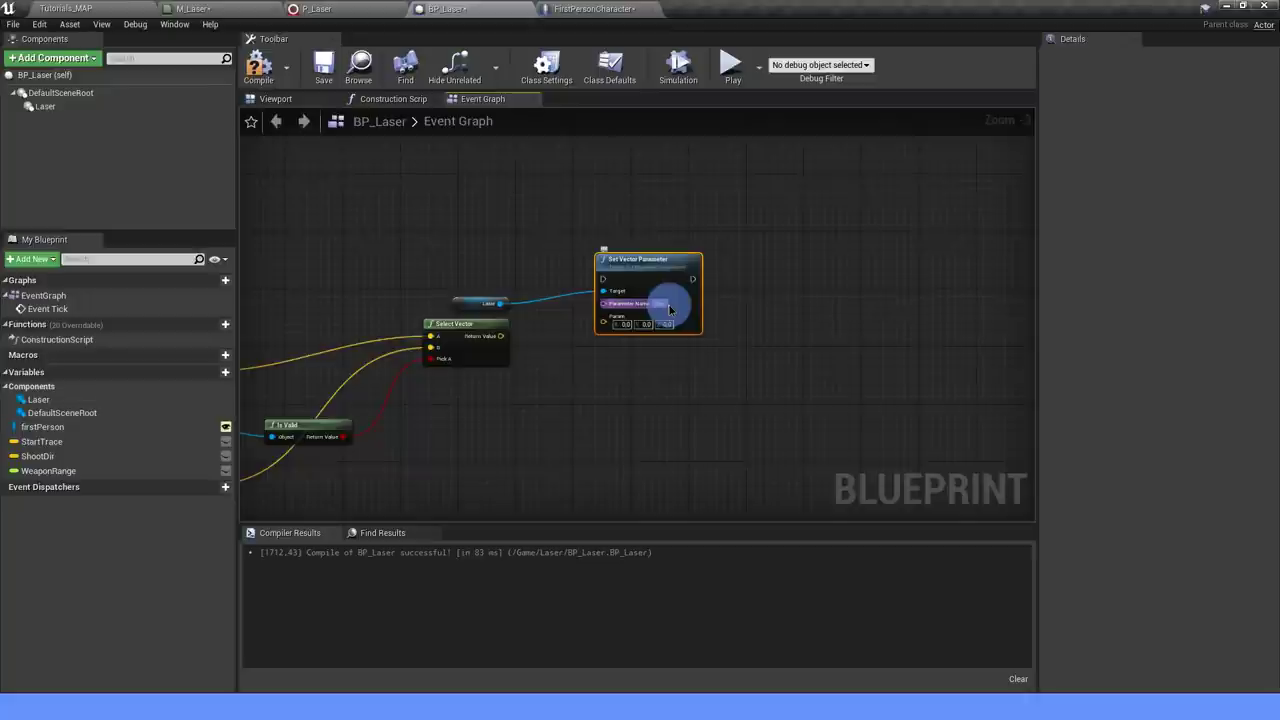
# Feed Select Vector's Return Value into Param and run the node after the line trace.
pyautogui.scroll(1, 545, 323)
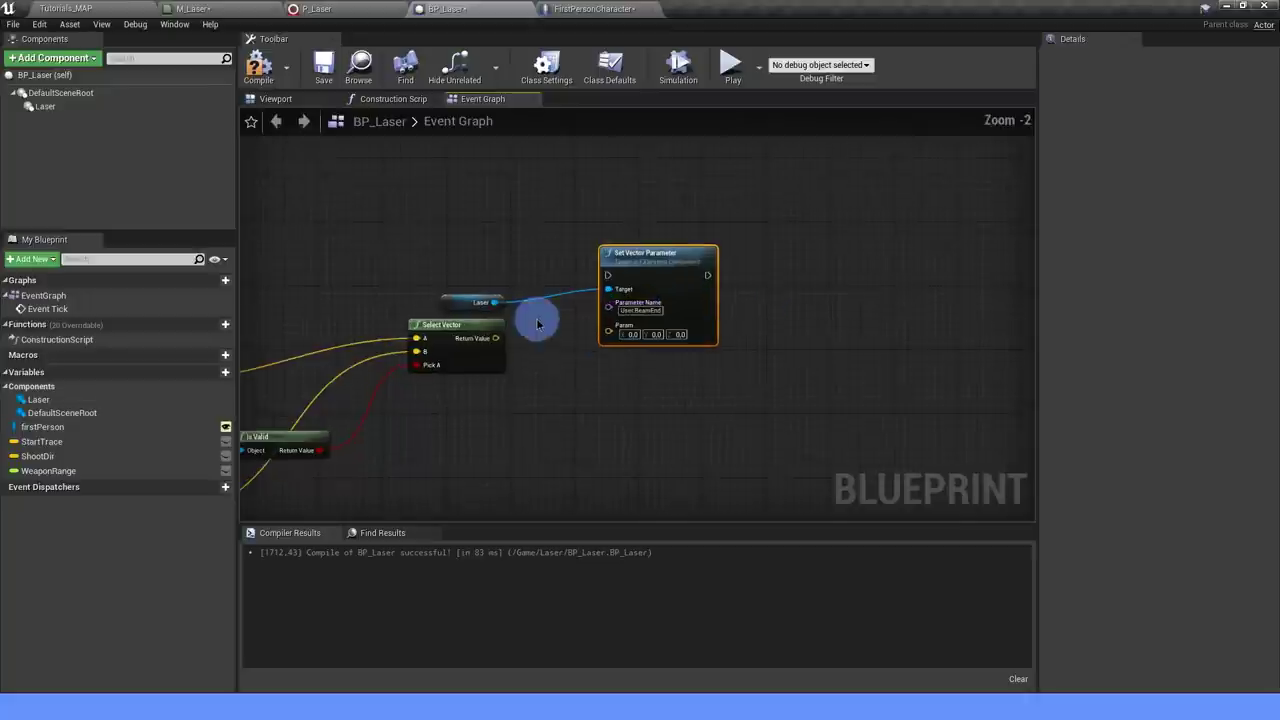
pyautogui.moveTo(494, 340); pyautogui.dragTo(606, 332)
pyautogui.scroll(-1, 500, 343)
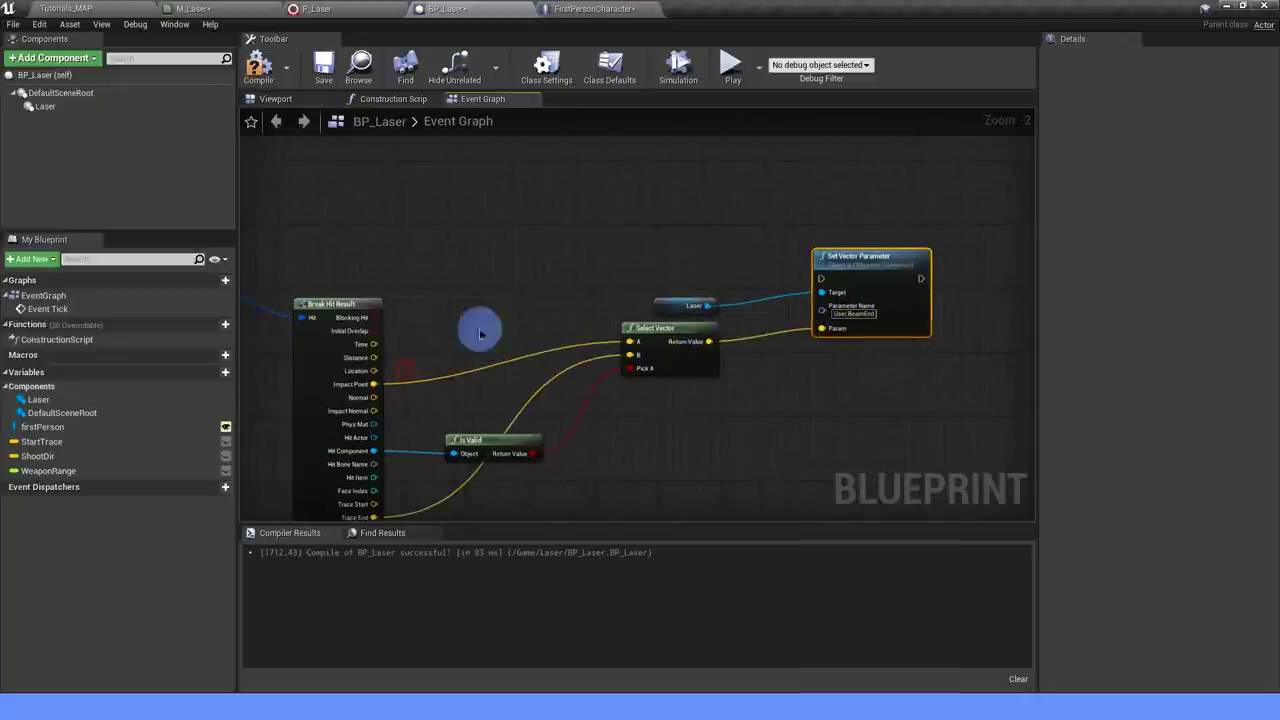
pyautogui.moveTo(361, 295); pyautogui.dragTo(338, 295, button='right')
pyautogui.moveTo(318, 291); pyautogui.dragTo(869, 291)
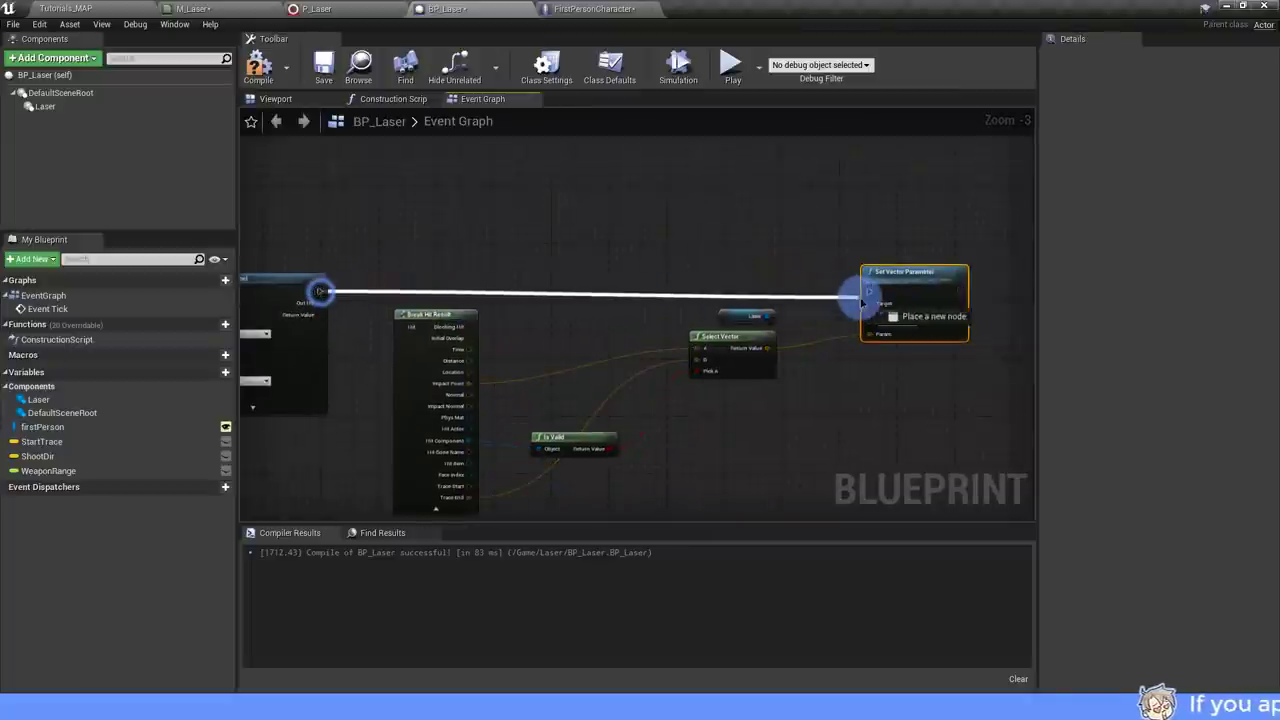
pyautogui.scroll(-2, 471, 400)
pyautogui.scroll(-2, 530, 390)
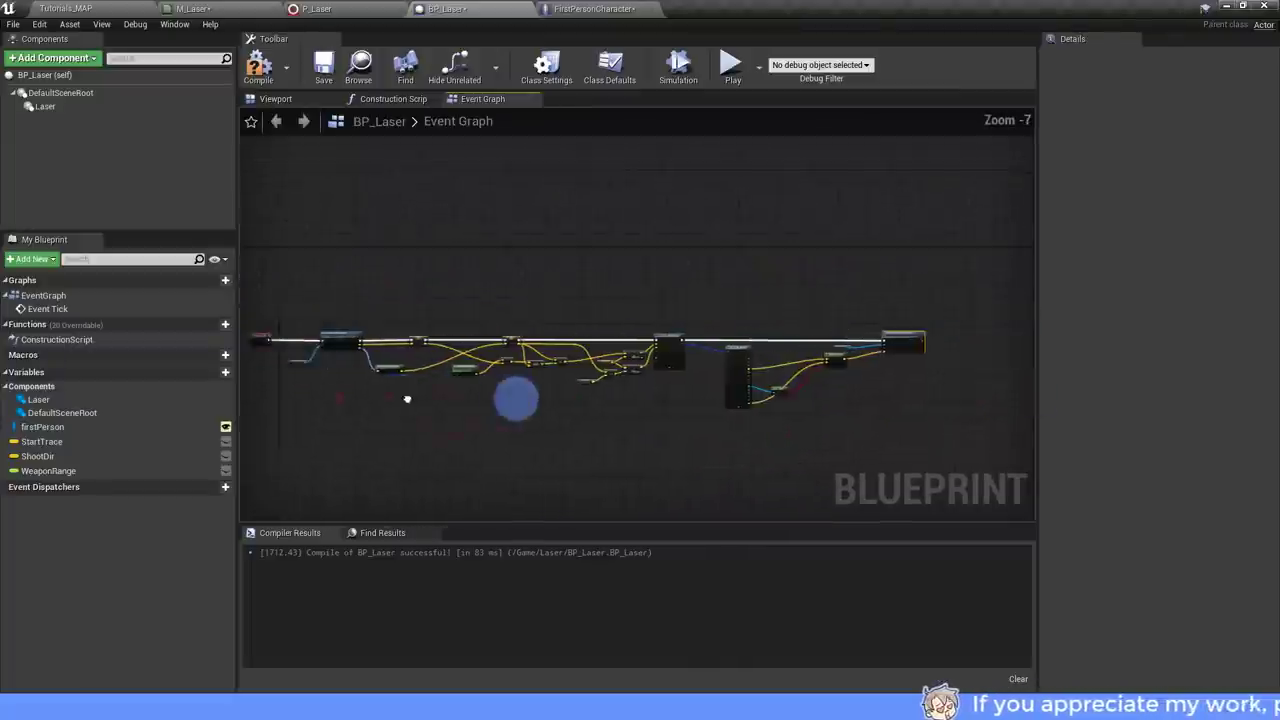
pyautogui.scroll(2, 309, 354)
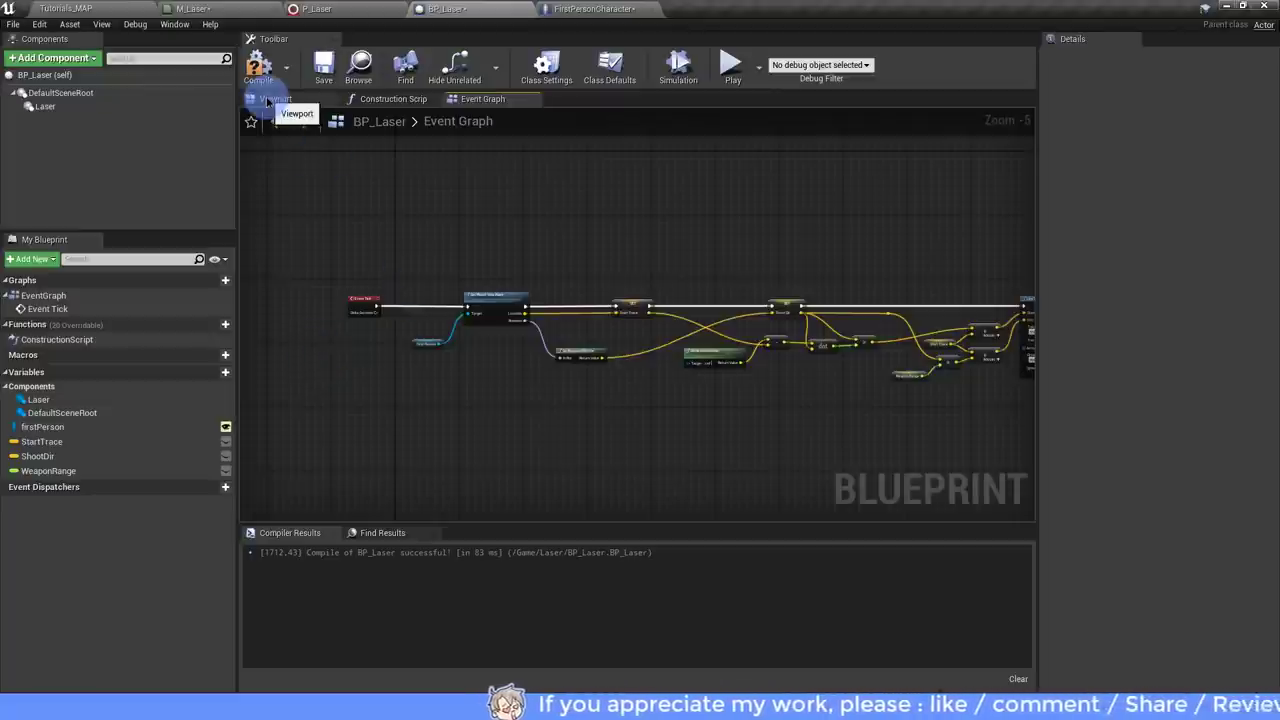
# Compile and save BP_Laser, then find the firing sound logic in FirstPersonCharacter's graph.
pyautogui.click(258, 66)
pyautogui.click(331, 70)
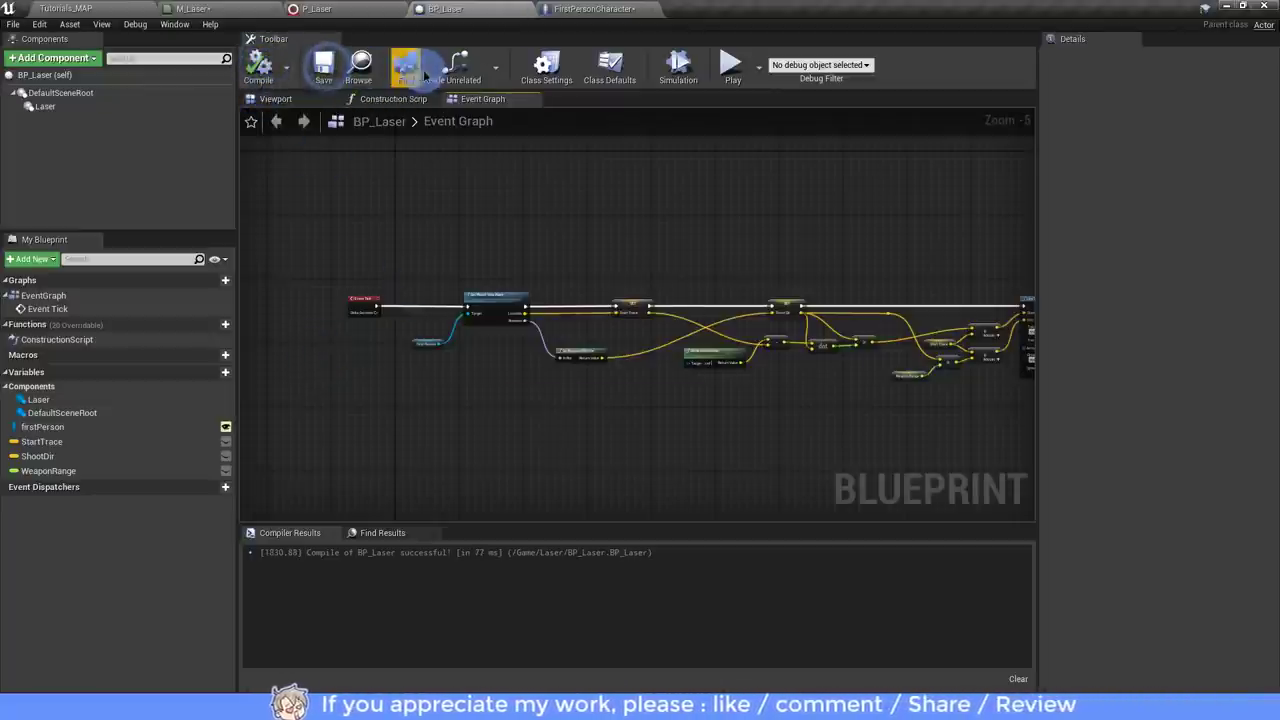
pyautogui.click(578, 8)
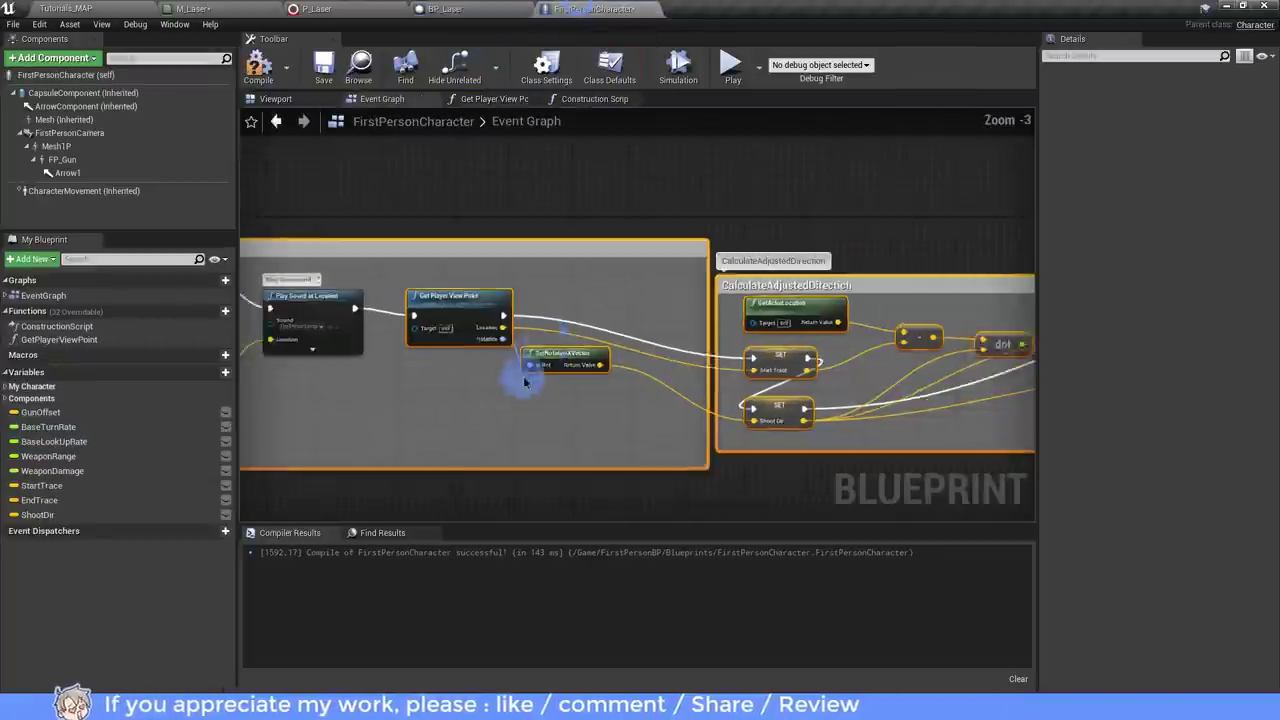
pyautogui.scroll(-4, 443, 409)
pyautogui.moveTo(578, 253); pyautogui.dragTo(520, 303, button='right')
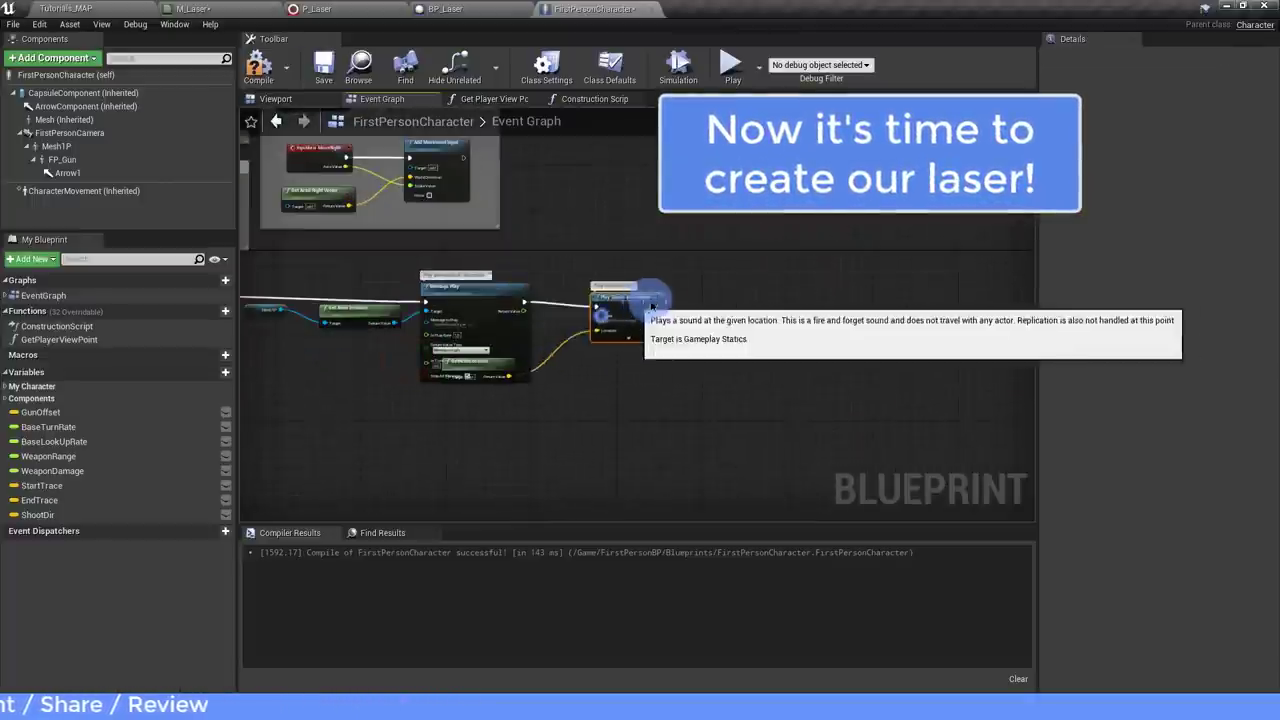
pyautogui.moveTo(455, 276); pyautogui.dragTo(548, 275, button='right')
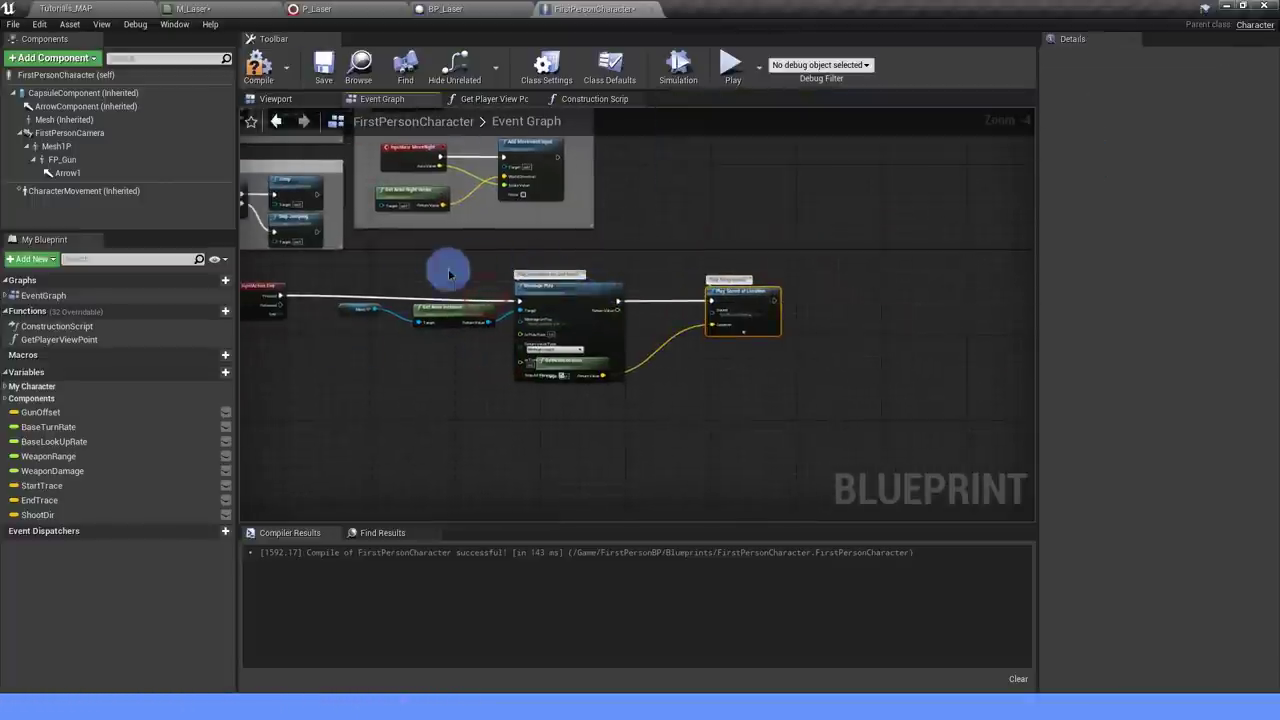
# Move Montage Play to the right and pull GetActorLocation out from under it.
pyautogui.scroll(1, 771, 294)
pyautogui.scroll(1, 680, 325)
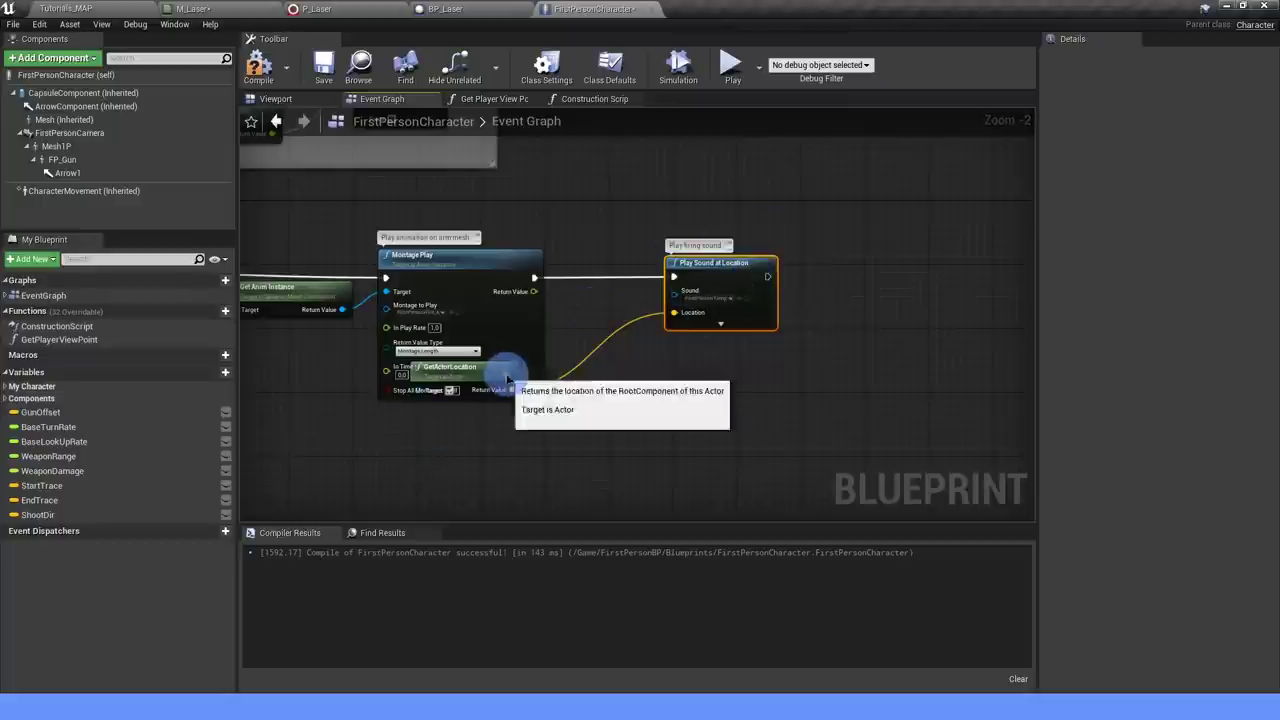
pyautogui.moveTo(500, 372)
pyautogui.mouseDown()
pyautogui.moveTo(524, 380)
pyautogui.moveTo(519, 441)
pyautogui.mouseUp()
pyautogui.moveTo(528, 274); pyautogui.dragTo(520, 258)
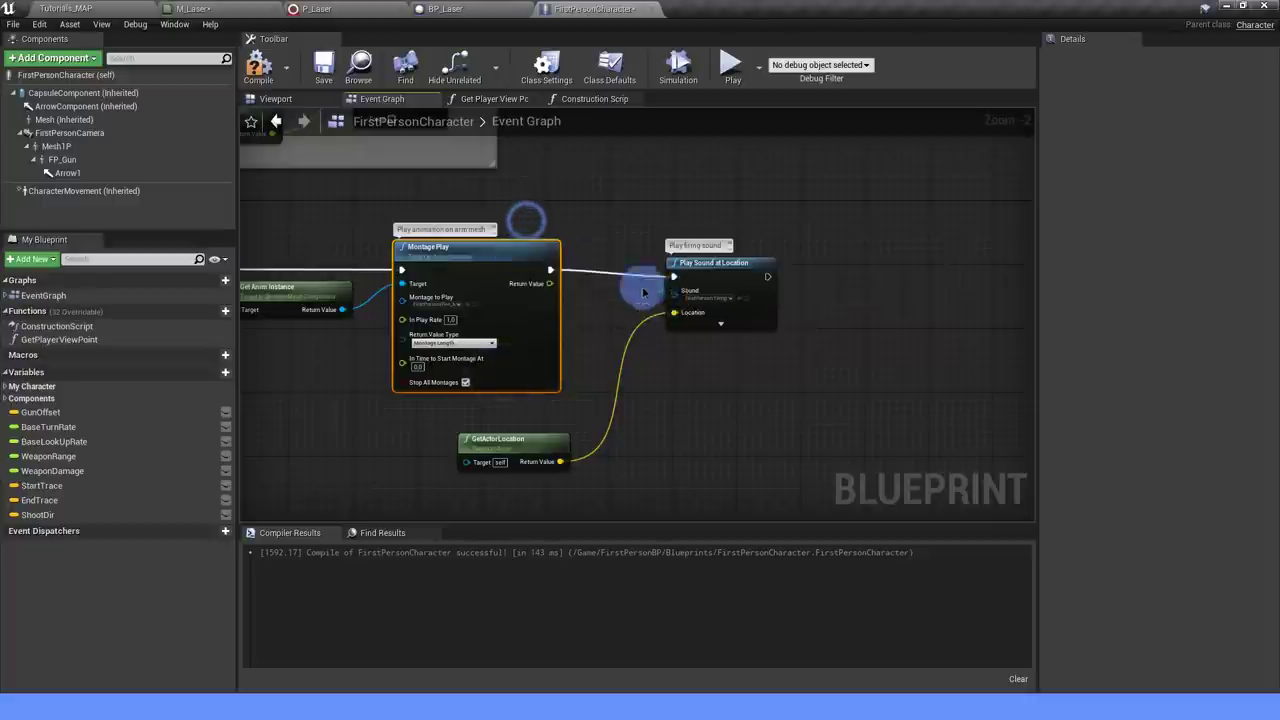
pyautogui.scroll(2, 678, 287)
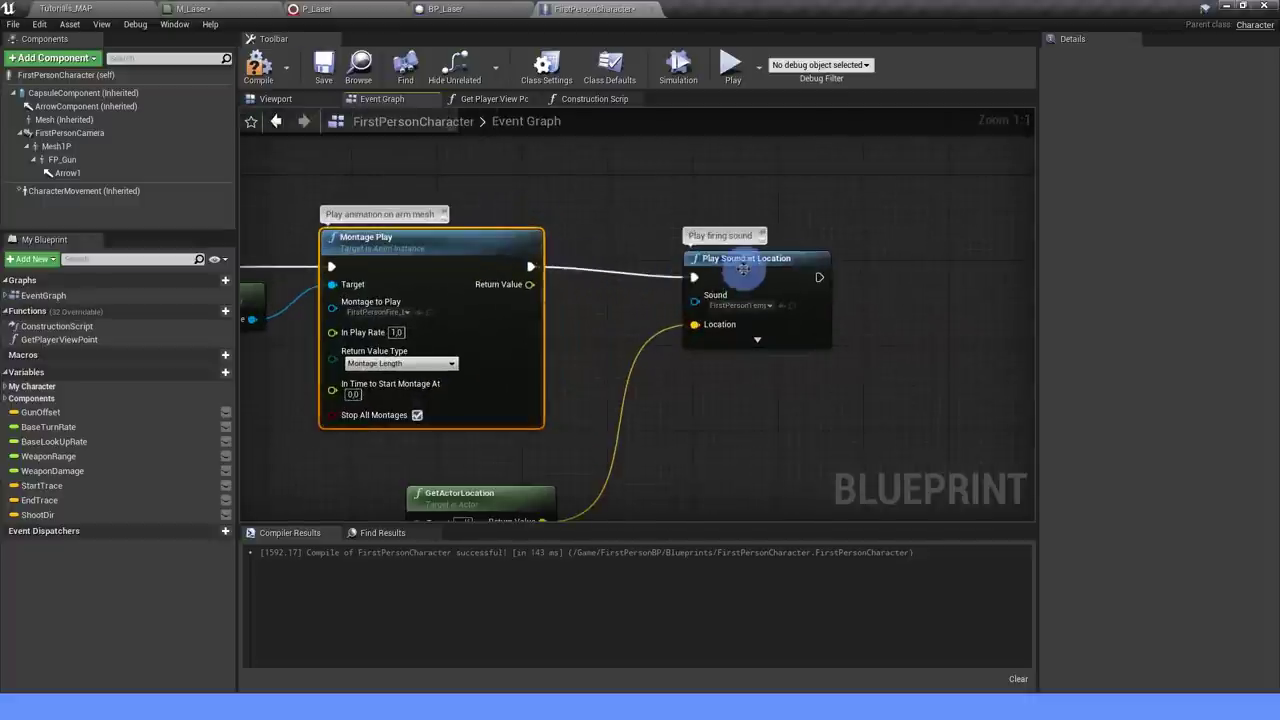
pyautogui.scroll(-4, 743, 268)
pyautogui.click(545, 435)
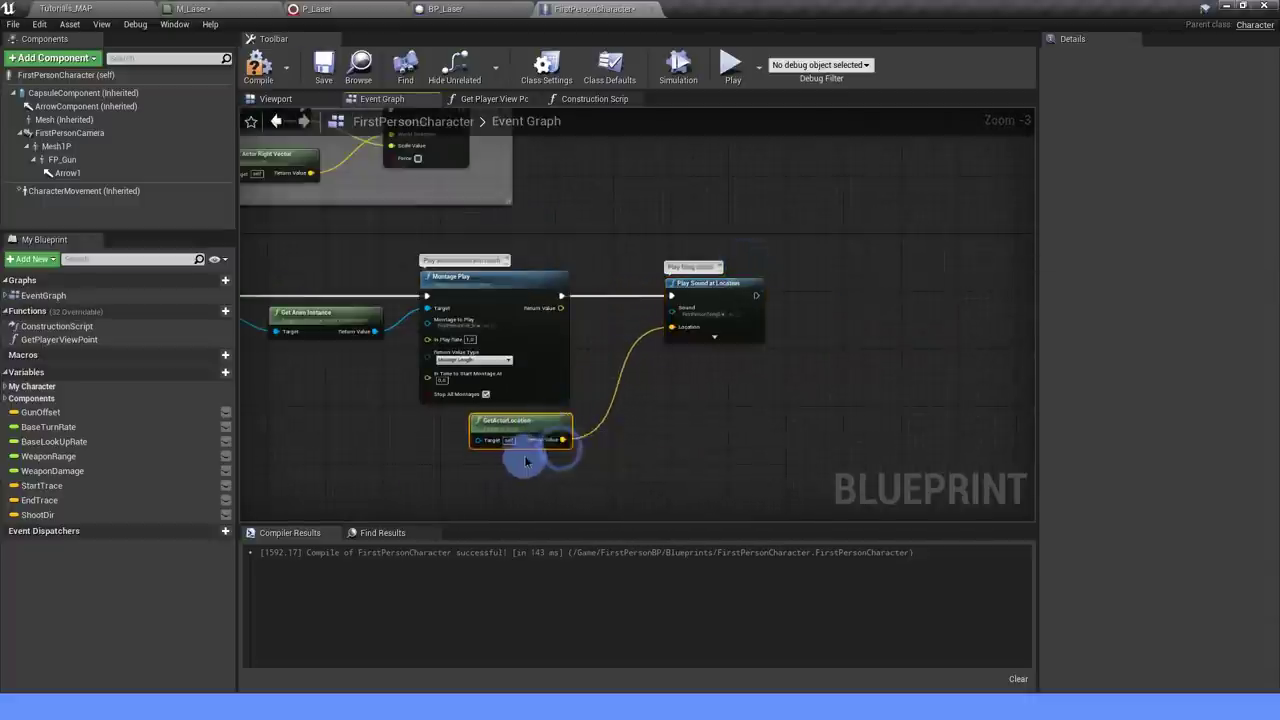
# Move InputAction Fire left and frame the whole fire chain from its Pressed output.
pyautogui.scroll(-3, 786, 408)
pyautogui.scroll(3, 497, 422)
pyautogui.scroll(-2, 434, 380)
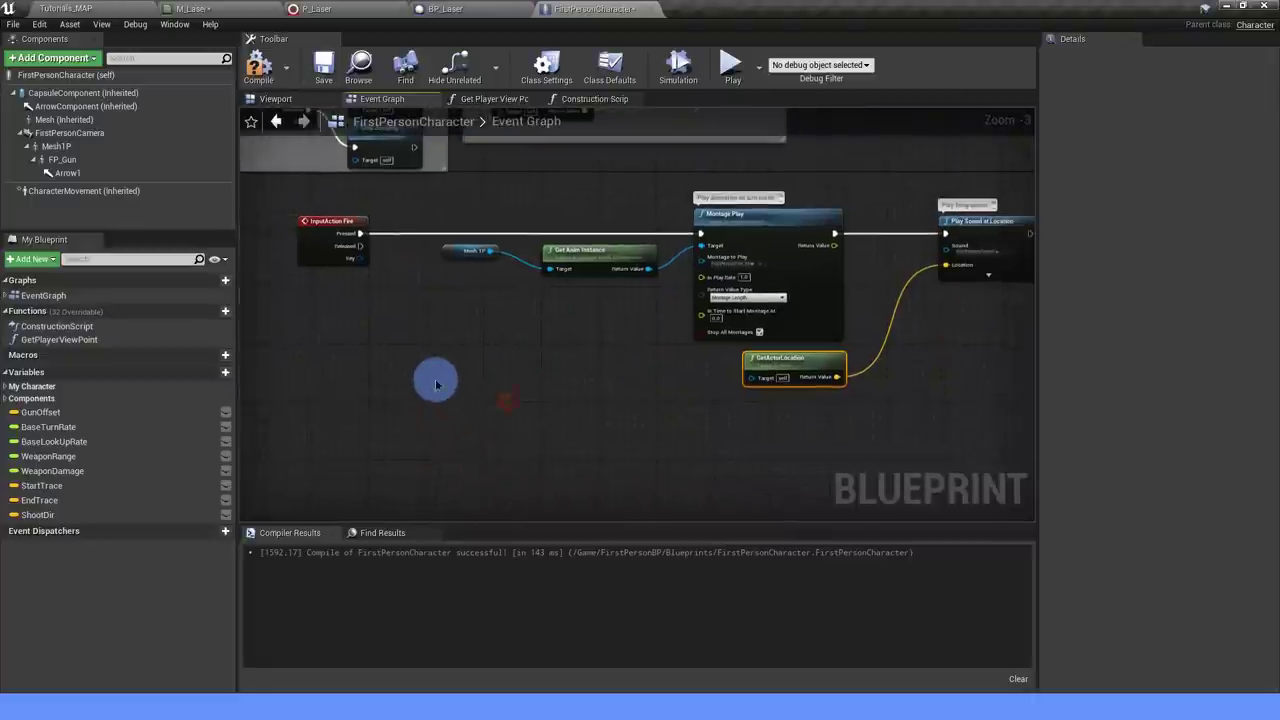
pyautogui.scroll(2, 434, 380)
pyautogui.moveTo(434, 237); pyautogui.dragTo(360, 243)
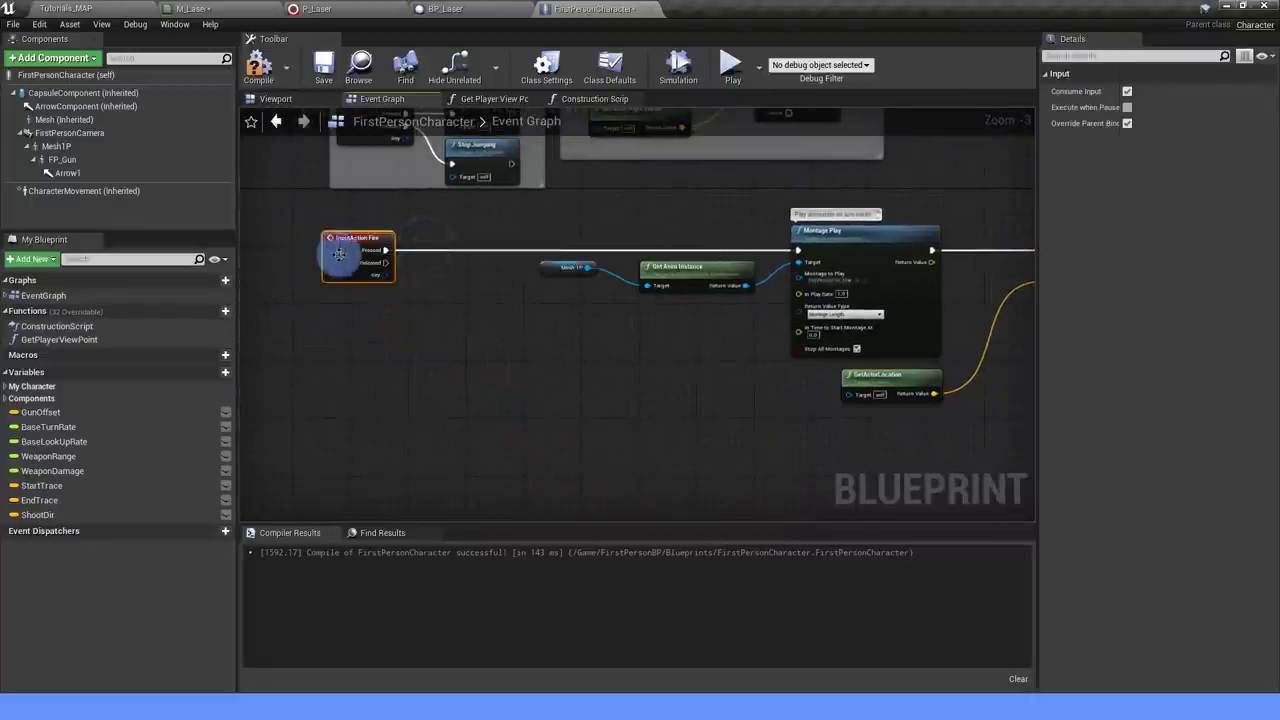
pyautogui.moveTo(623, 315); pyautogui.dragTo(383, 272, button='right')
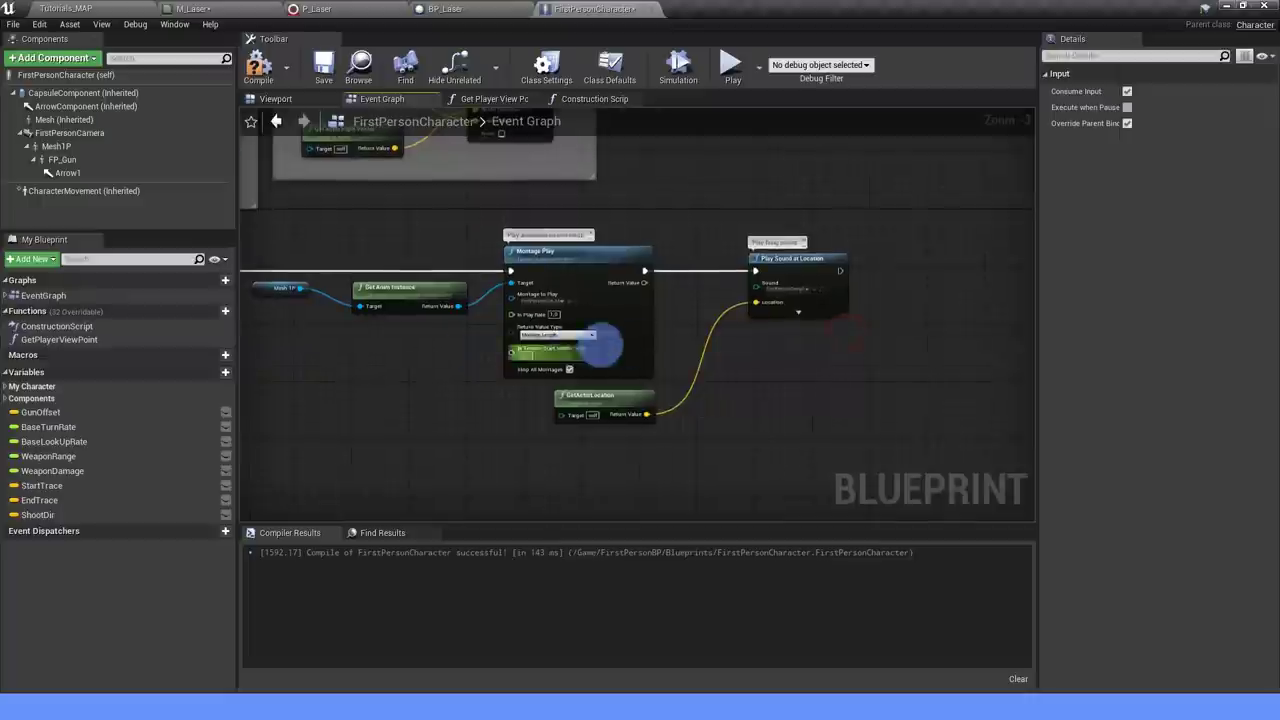
pyautogui.moveTo(313, 219); pyautogui.dragTo(355, 223)
# Add a Sequence node after the Fire event's Pressed output.
pyautogui.write('sequence')
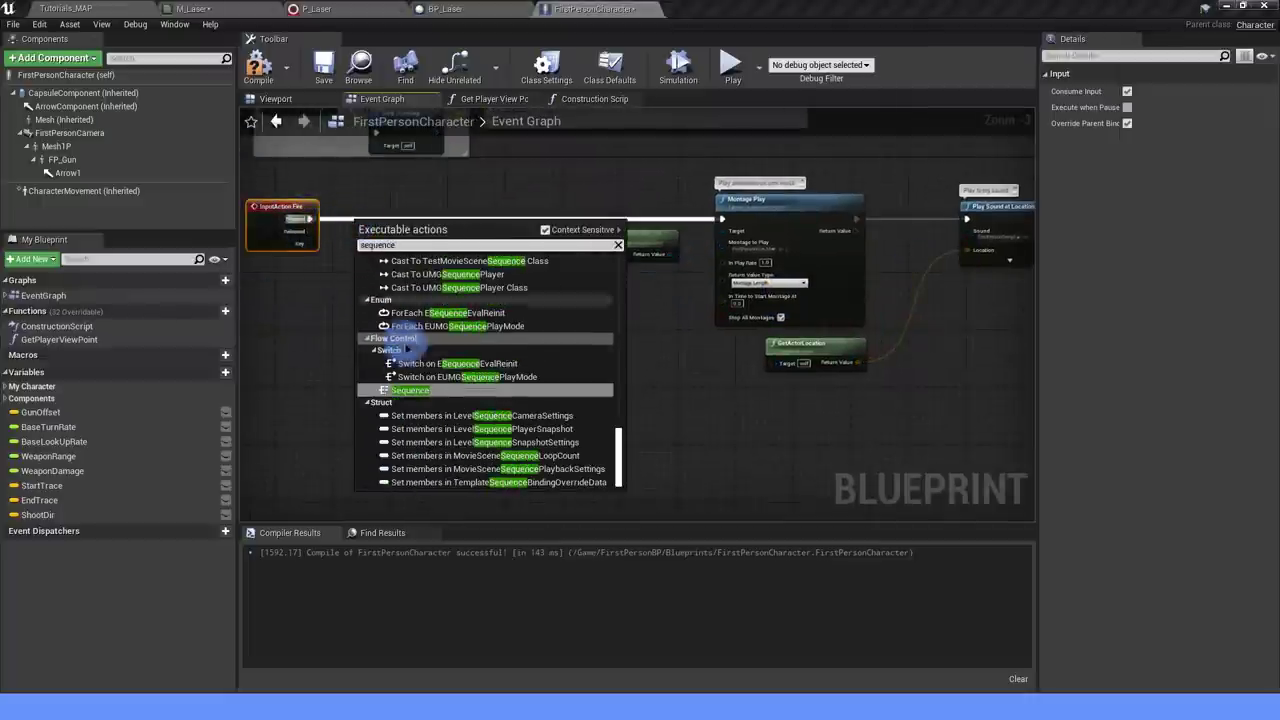
pyautogui.click(412, 390)
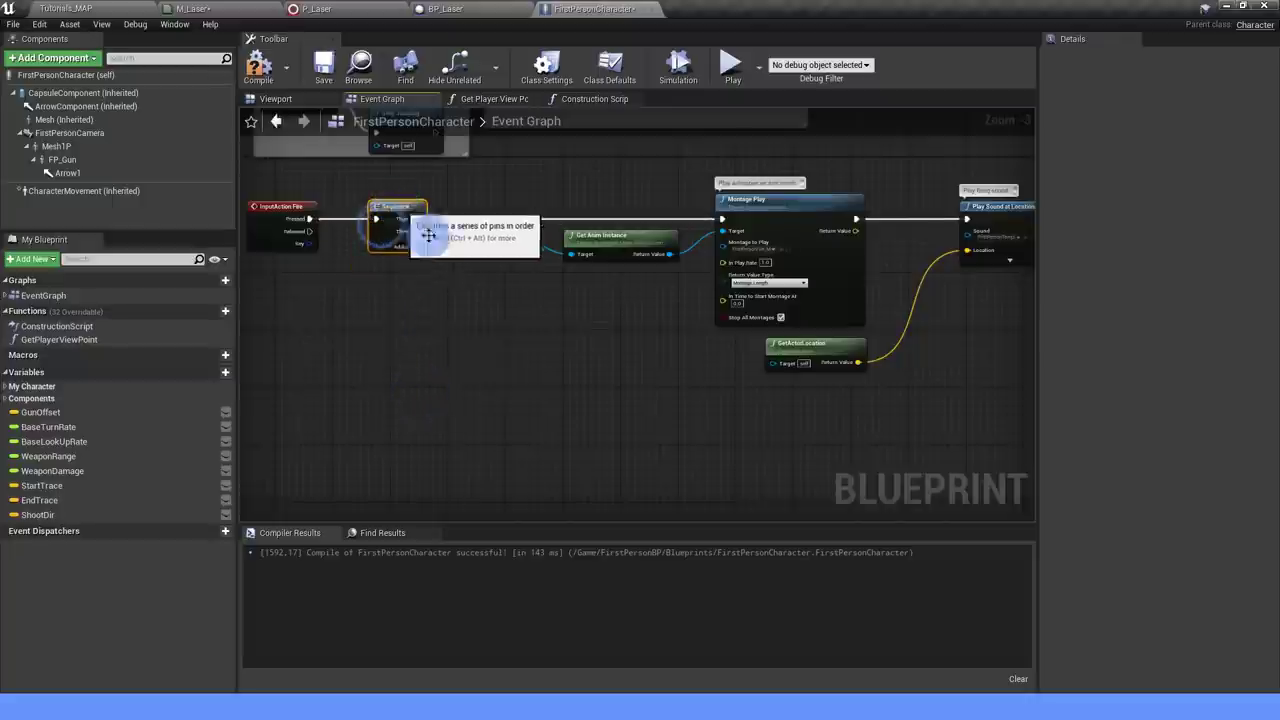
pyautogui.moveTo(443, 257); pyautogui.dragTo(423, 225, button='right')
# Attach a Do Once node to Sequence's Then 1 and search 'spawn act' from its Completed output.
pyautogui.moveTo(397, 200); pyautogui.dragTo(535, 438)
pyautogui.write('do once')
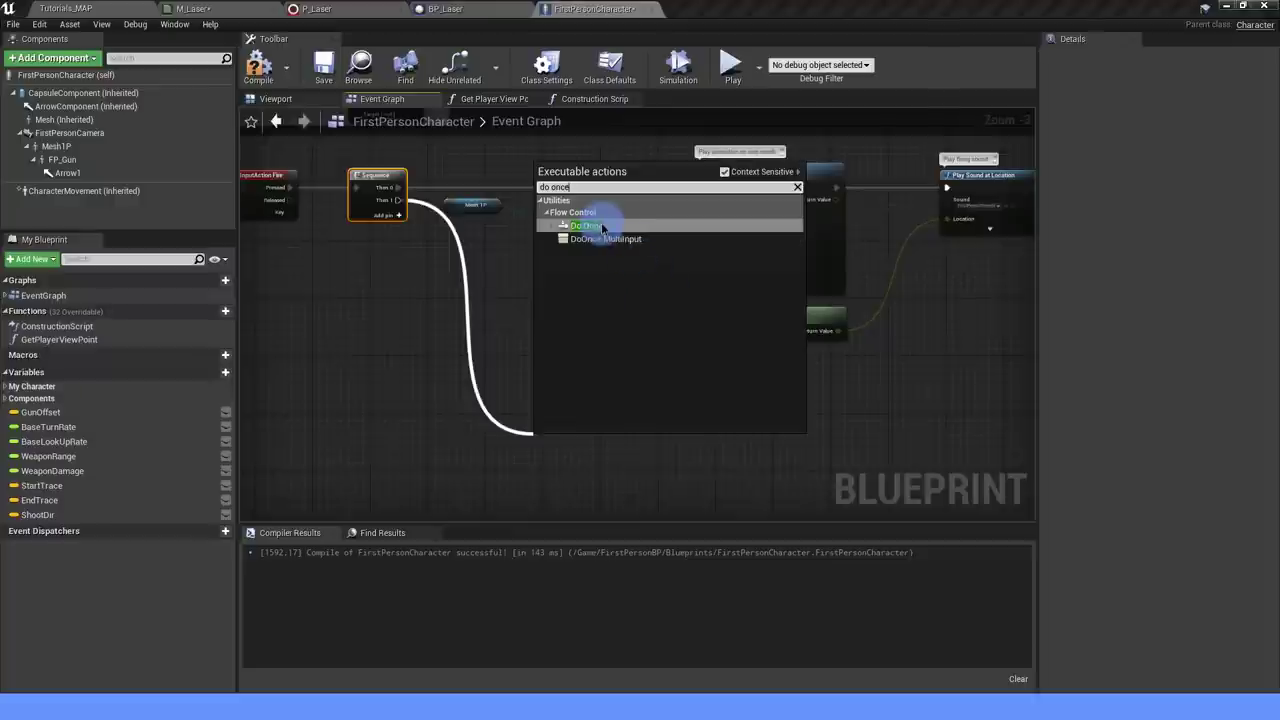
pyautogui.click(601, 226)
pyautogui.moveTo(567, 441); pyautogui.dragTo(573, 465)
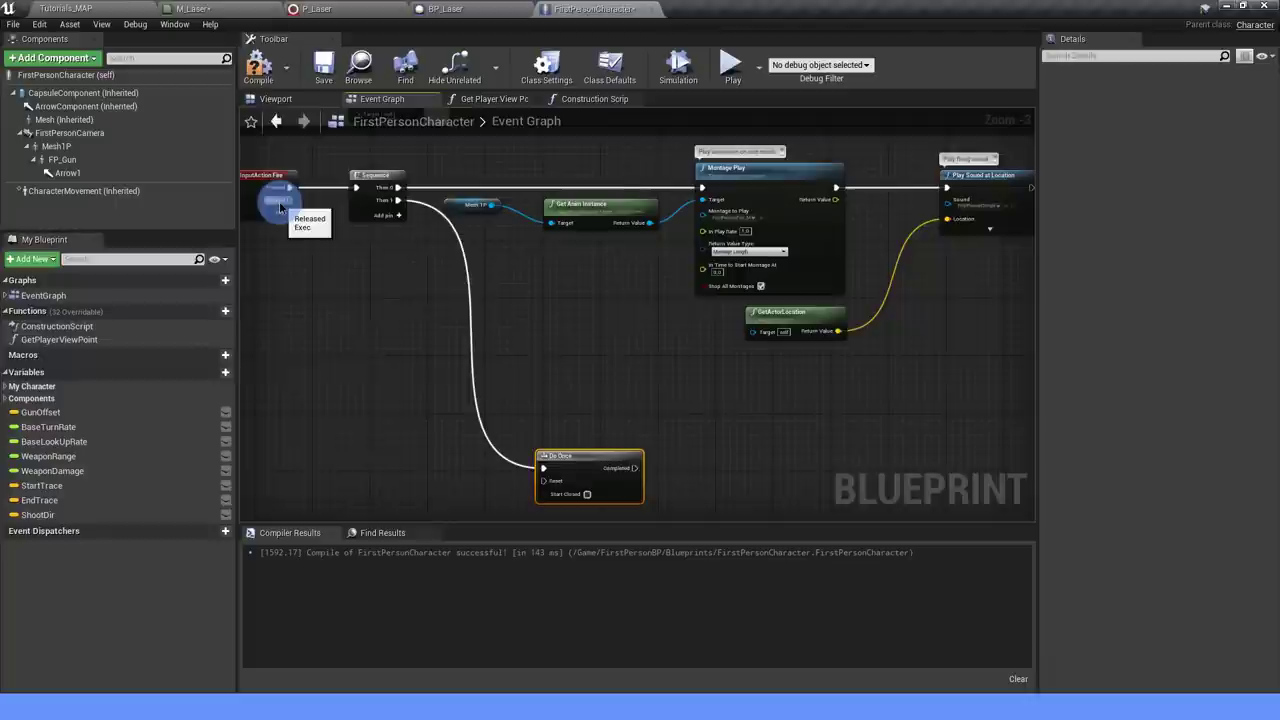
pyautogui.moveTo(629, 386); pyautogui.dragTo(566, 283, button='right')
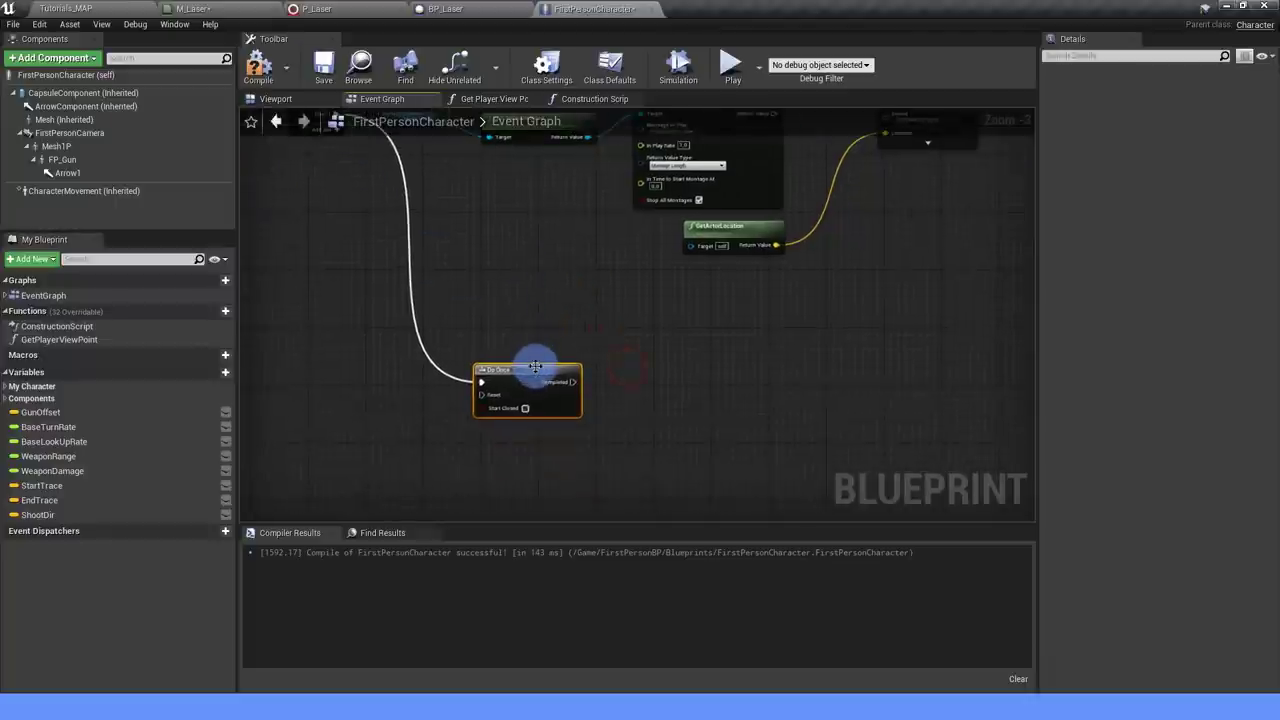
pyautogui.moveTo(535, 366); pyautogui.dragTo(506, 369, button='right')
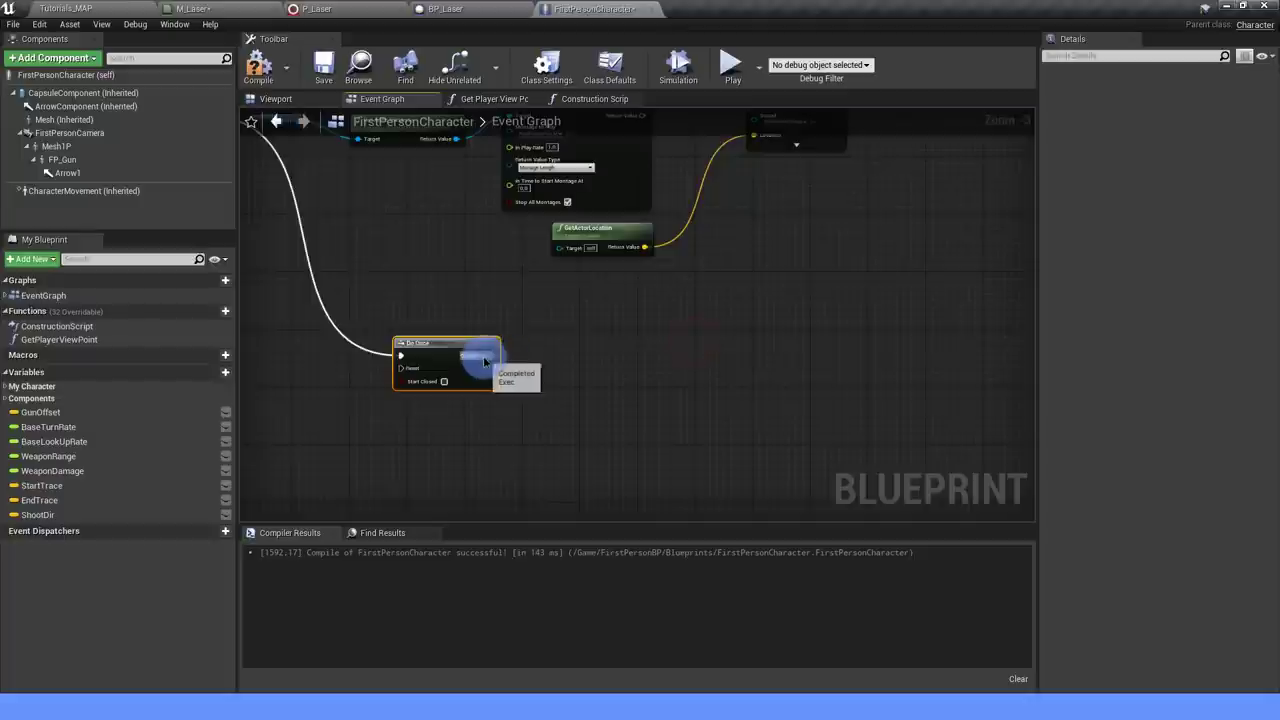
pyautogui.moveTo(484, 360); pyautogui.dragTo(609, 354)
pyautogui.write('spawn ')
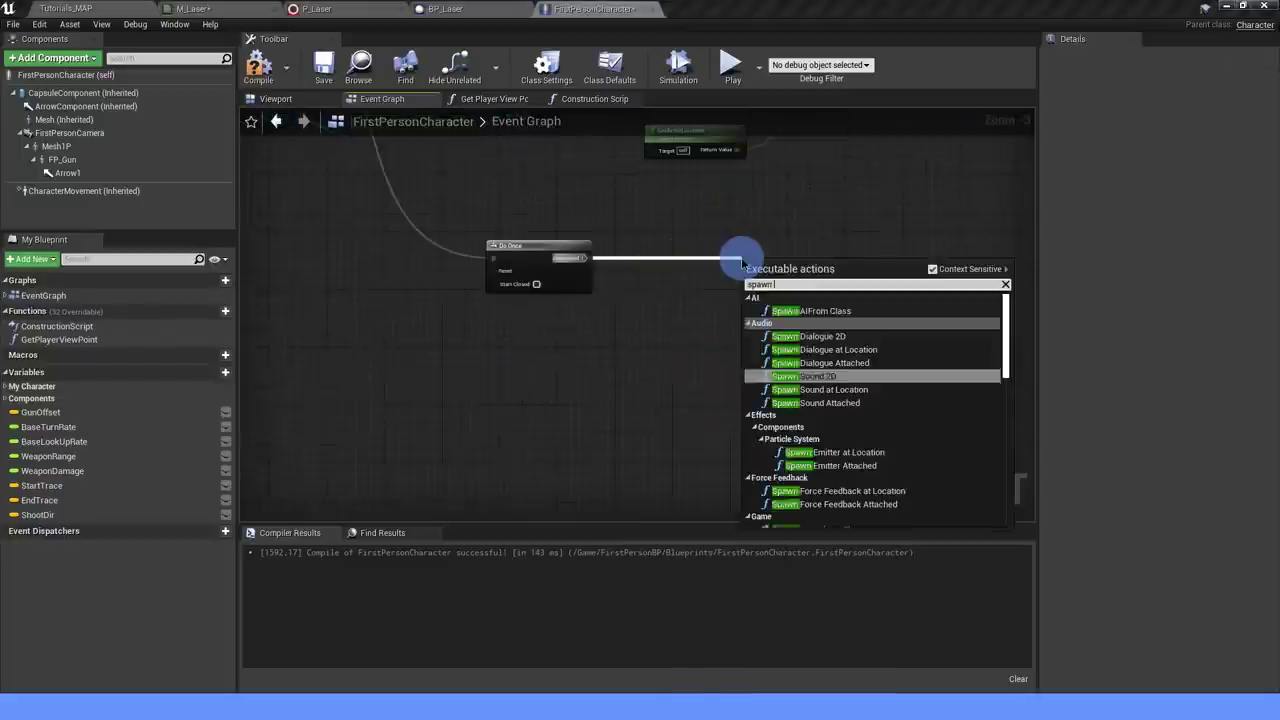
pyautogui.write('actor')
# Add a Spawn Actor from Class node with BP_Laser as the class.
pyautogui.click(868, 310)
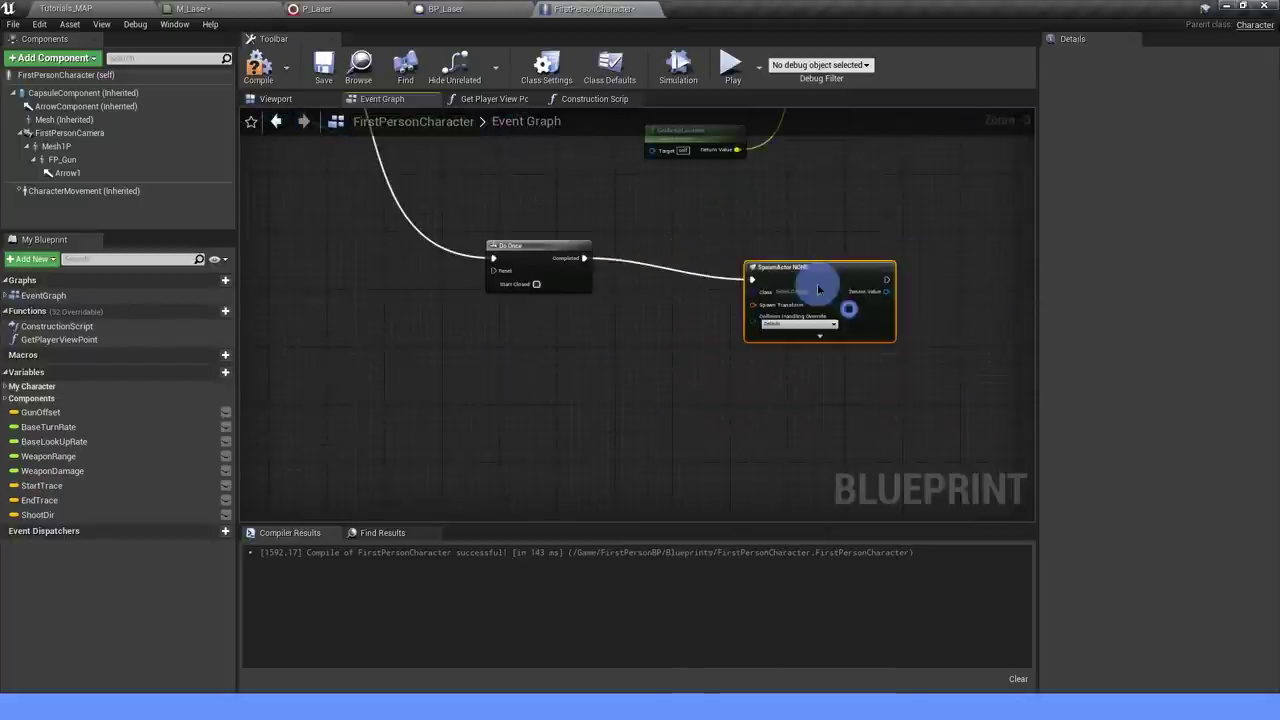
pyautogui.click(789, 279)
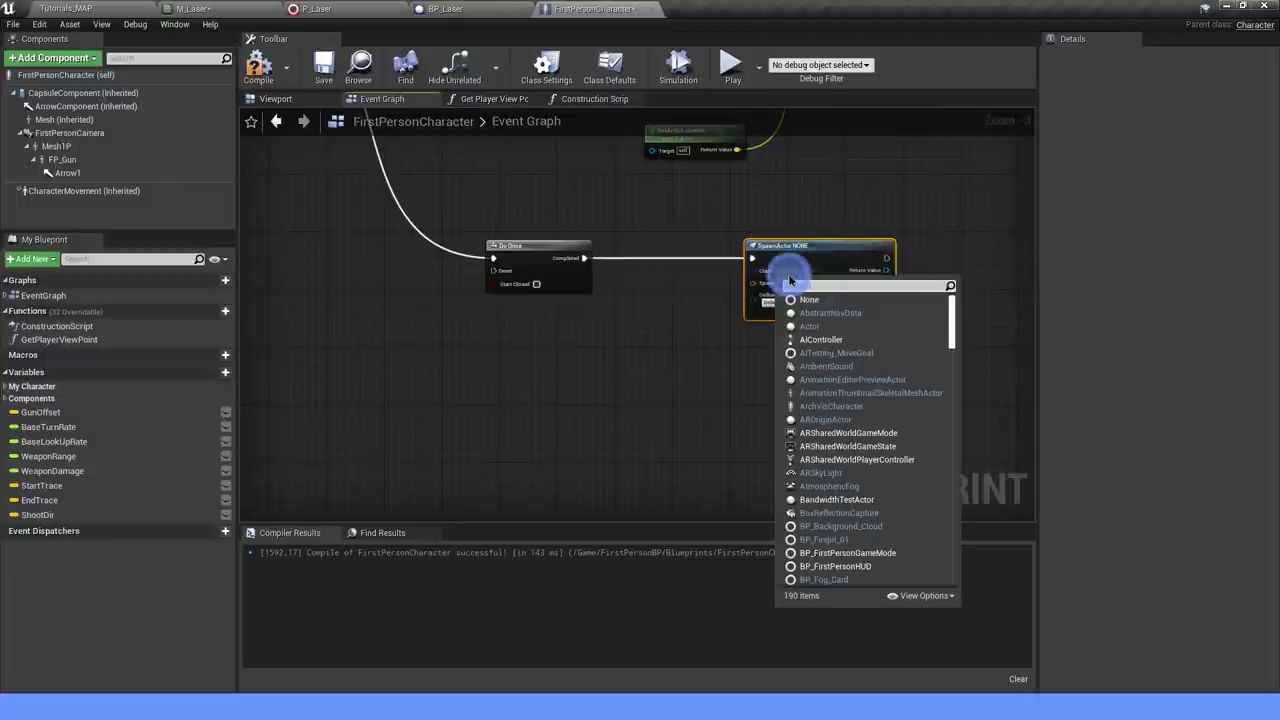
pyautogui.write('laser')
pyautogui.click(806, 316)
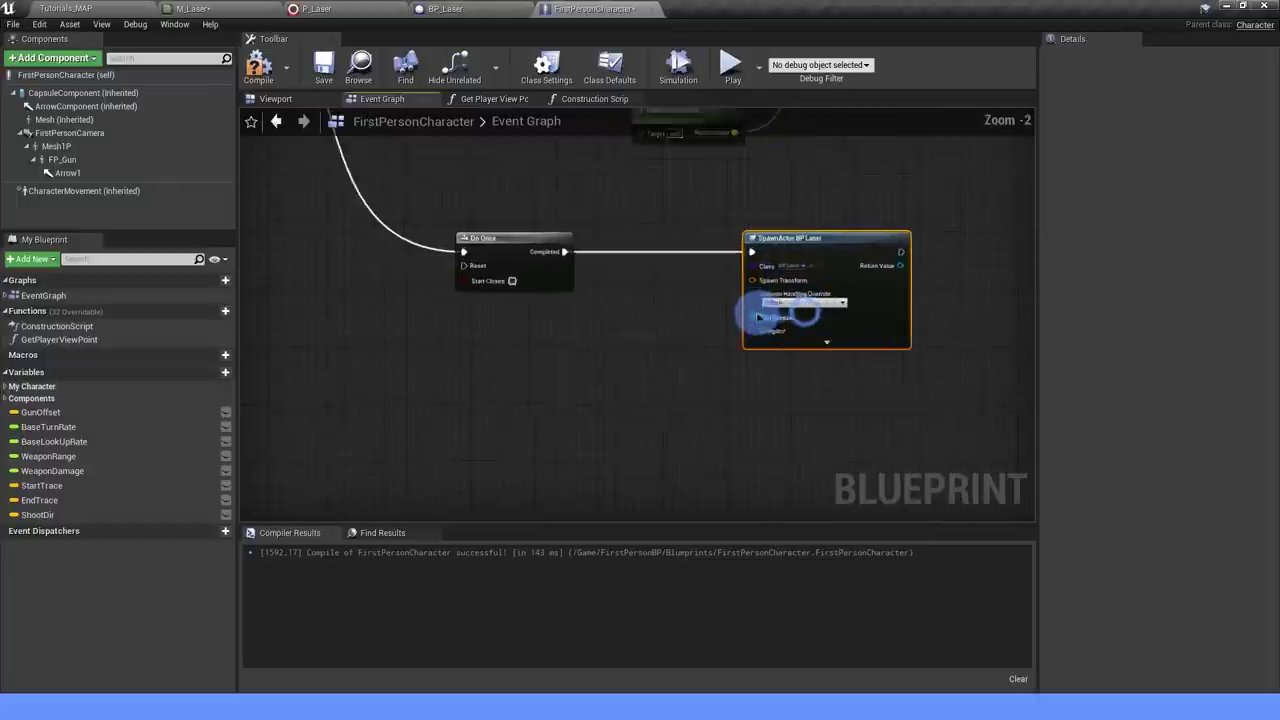
# Split the Spawn Transform pin into location, rotation and scale, removing an accidental transform variable.
pyautogui.rightClick(757, 276)
pyautogui.click(770, 293)
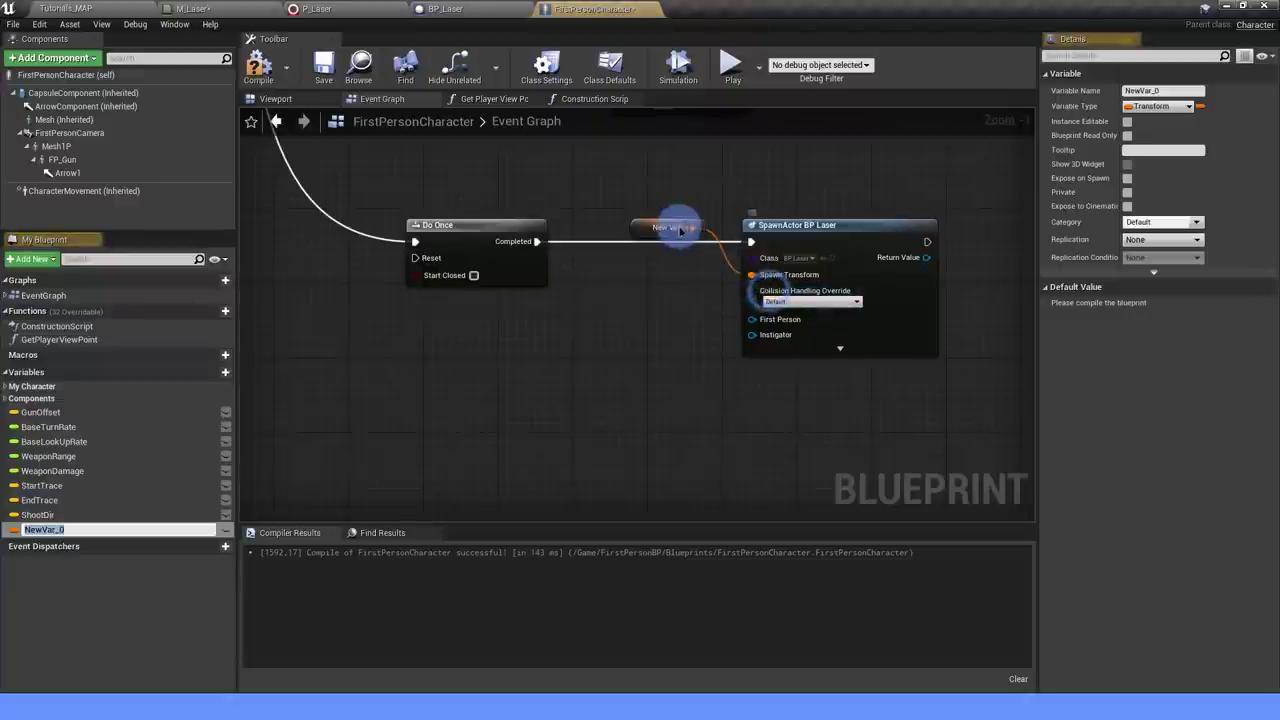
pyautogui.click(660, 225)
pyautogui.press('Delete')
pyautogui.rightClick(757, 274)
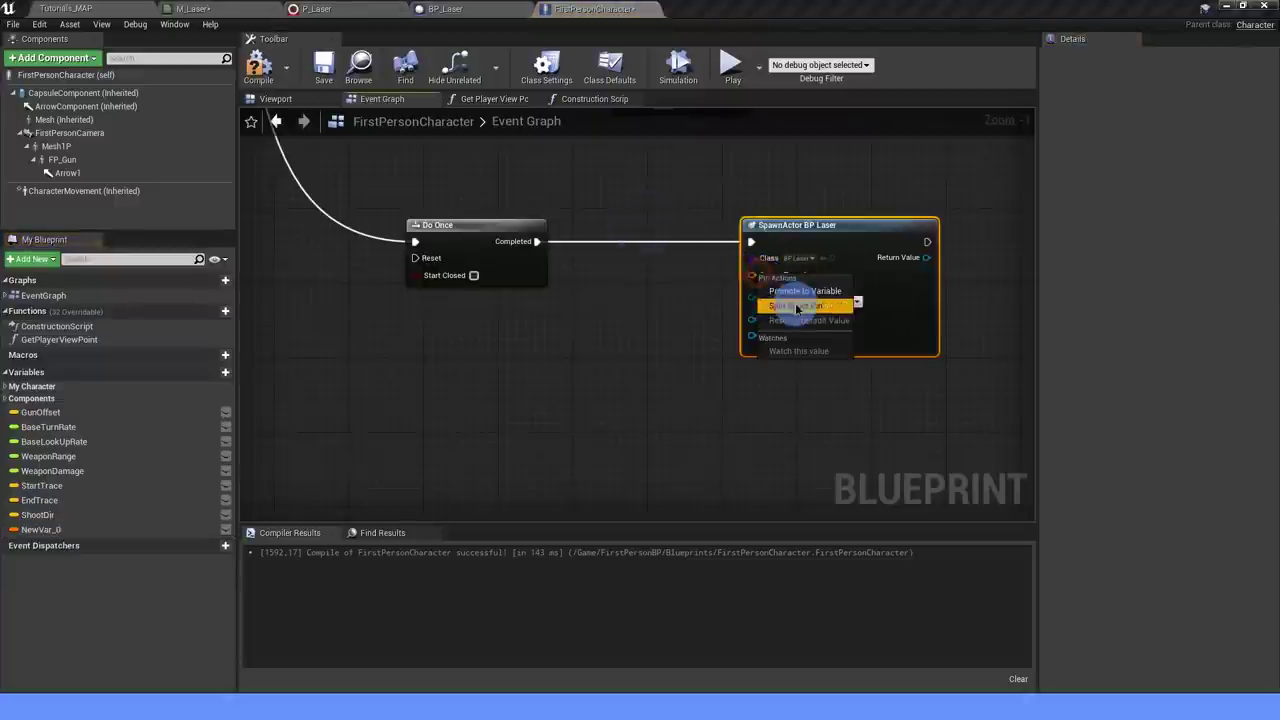
pyautogui.click(790, 297)
pyautogui.scroll(-1, 694, 363)
pyautogui.scroll(1, 712, 354)
pyautogui.scroll(-1, 713, 354)
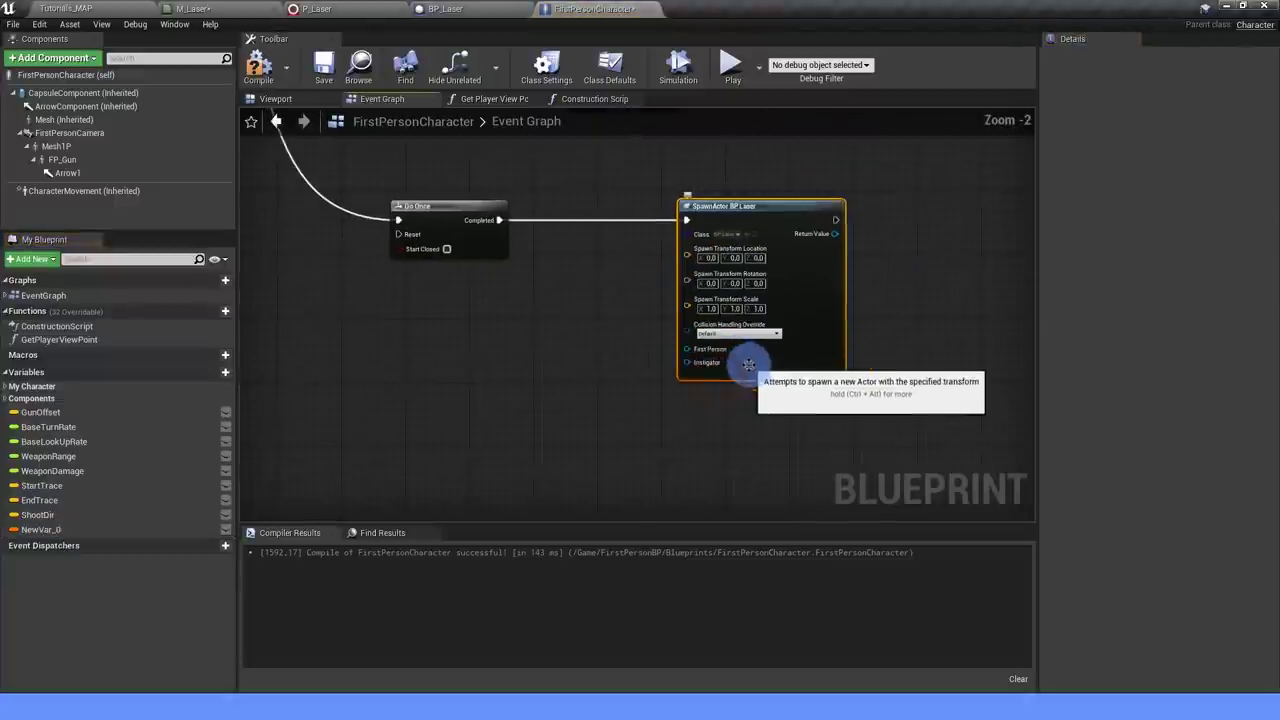
# Connect a Self node to the spawn node's First Person input.
pyautogui.moveTo(686, 349); pyautogui.dragTo(630, 370)
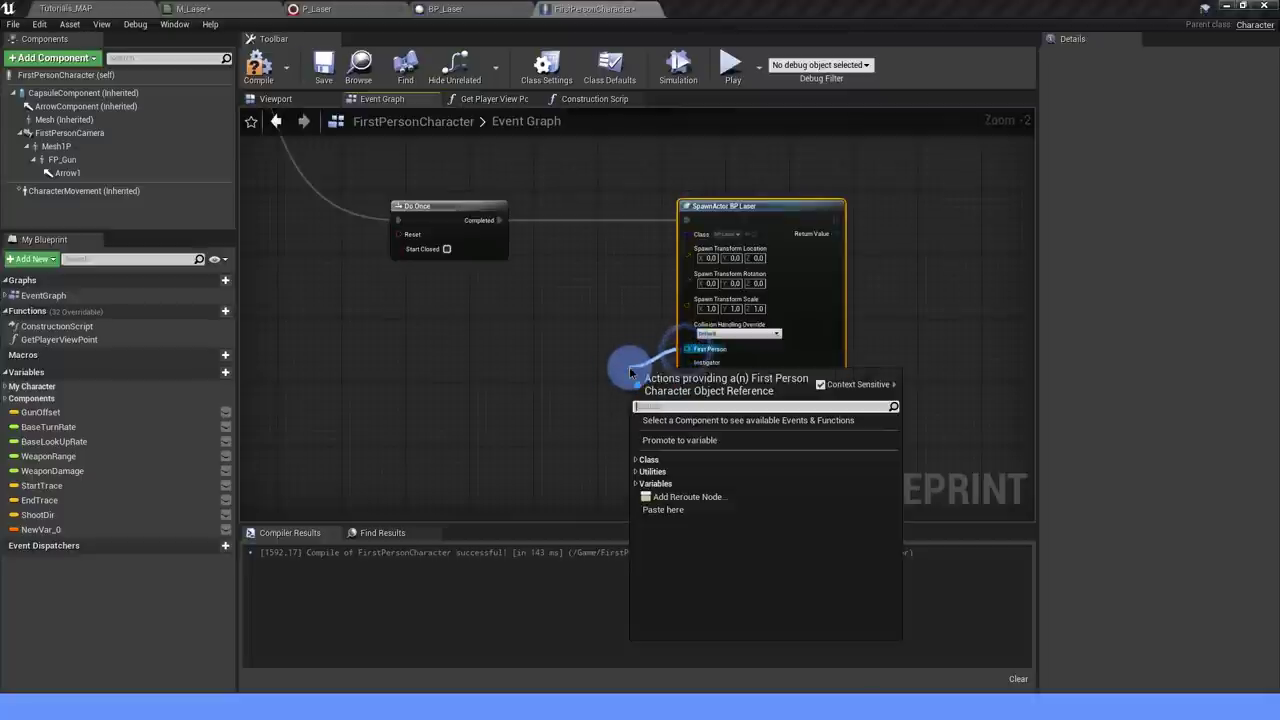
pyautogui.write('self')
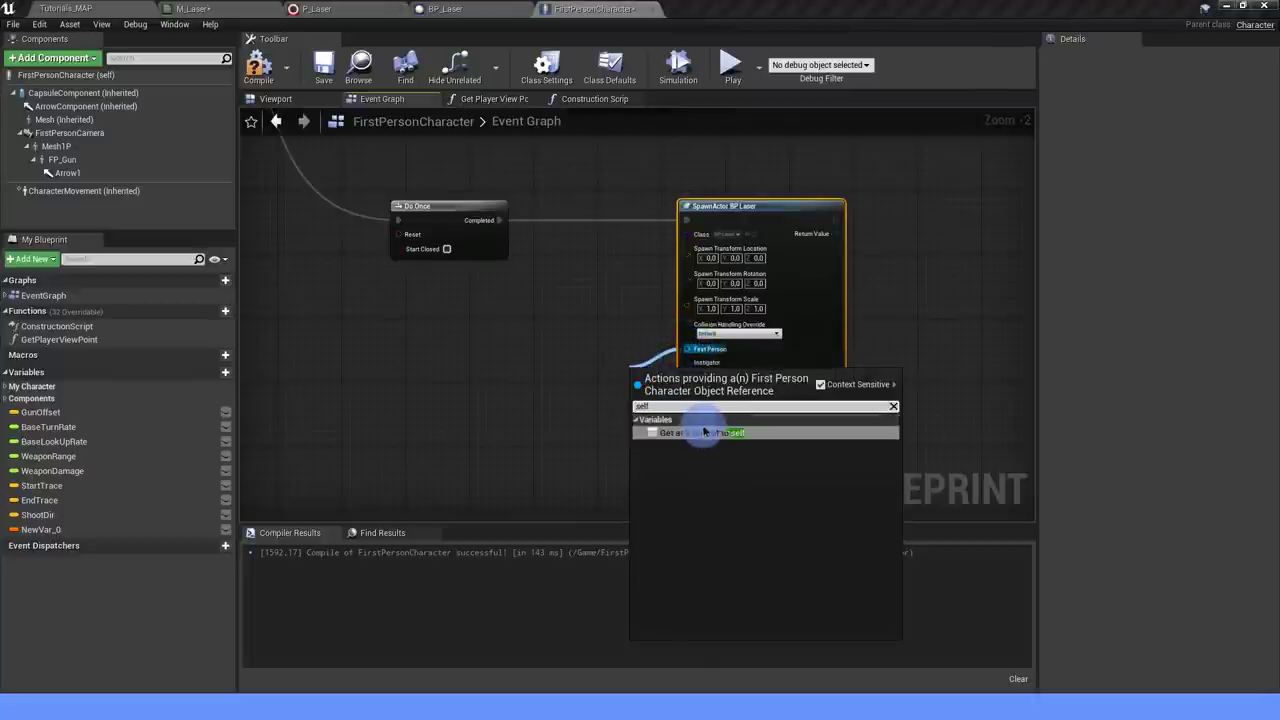
pyautogui.click(707, 448)
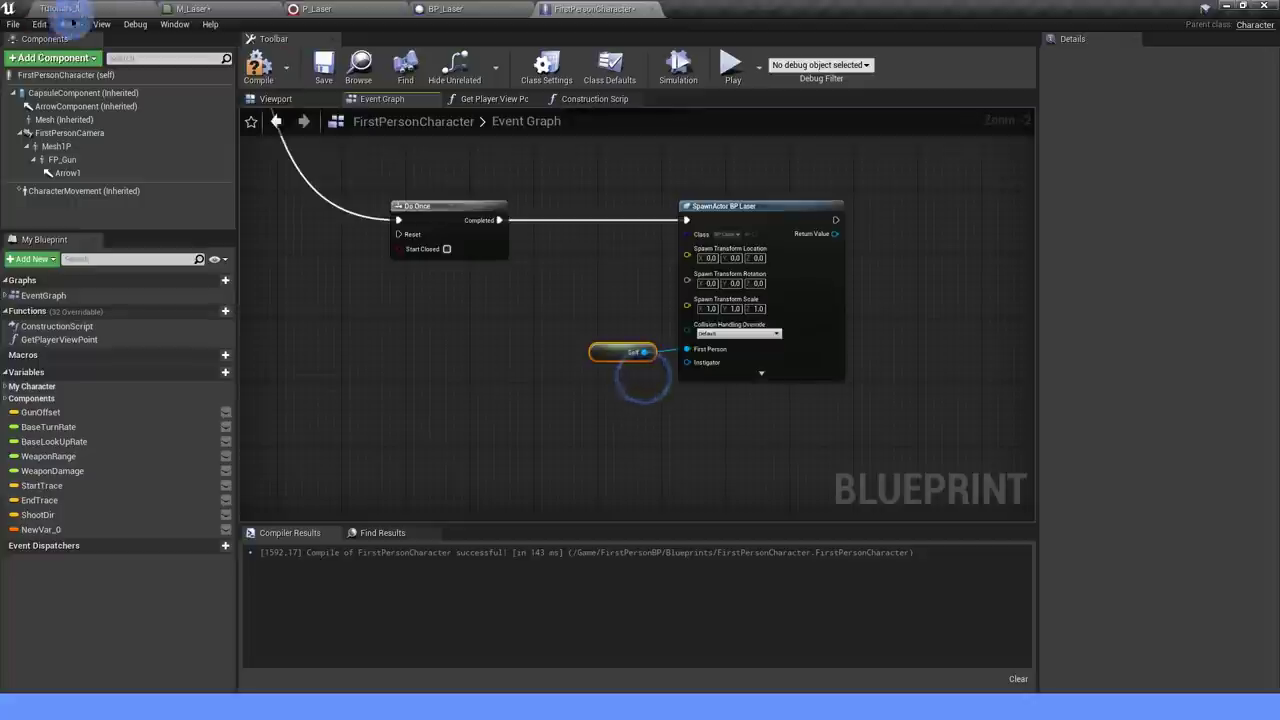
pyautogui.moveTo(966, 257); pyautogui.dragTo(820, 280, button='right')
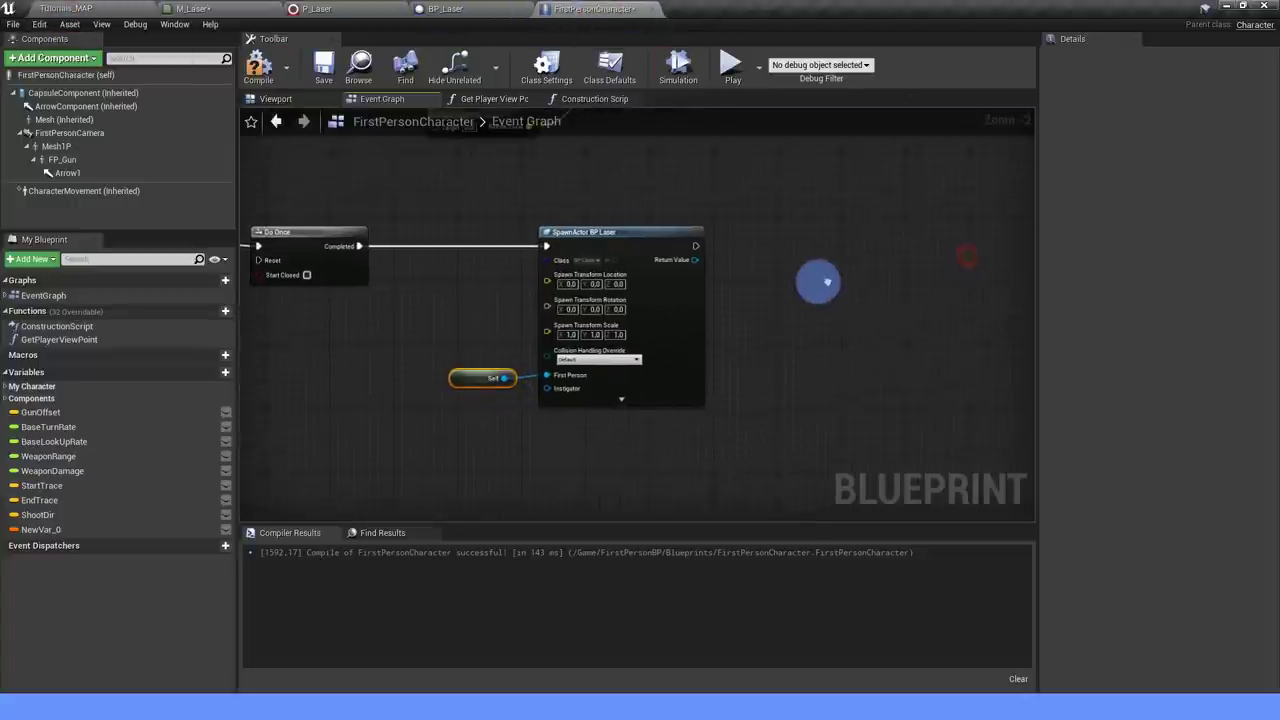
pyautogui.scroll(-1, 786, 274)
pyautogui.scroll(-1, 686, 291)
pyautogui.scroll(2, 622, 283)
# Promote SpawnActor's Return Value to a variable named Laser and position the SET node.
pyautogui.rightClick(618, 277)
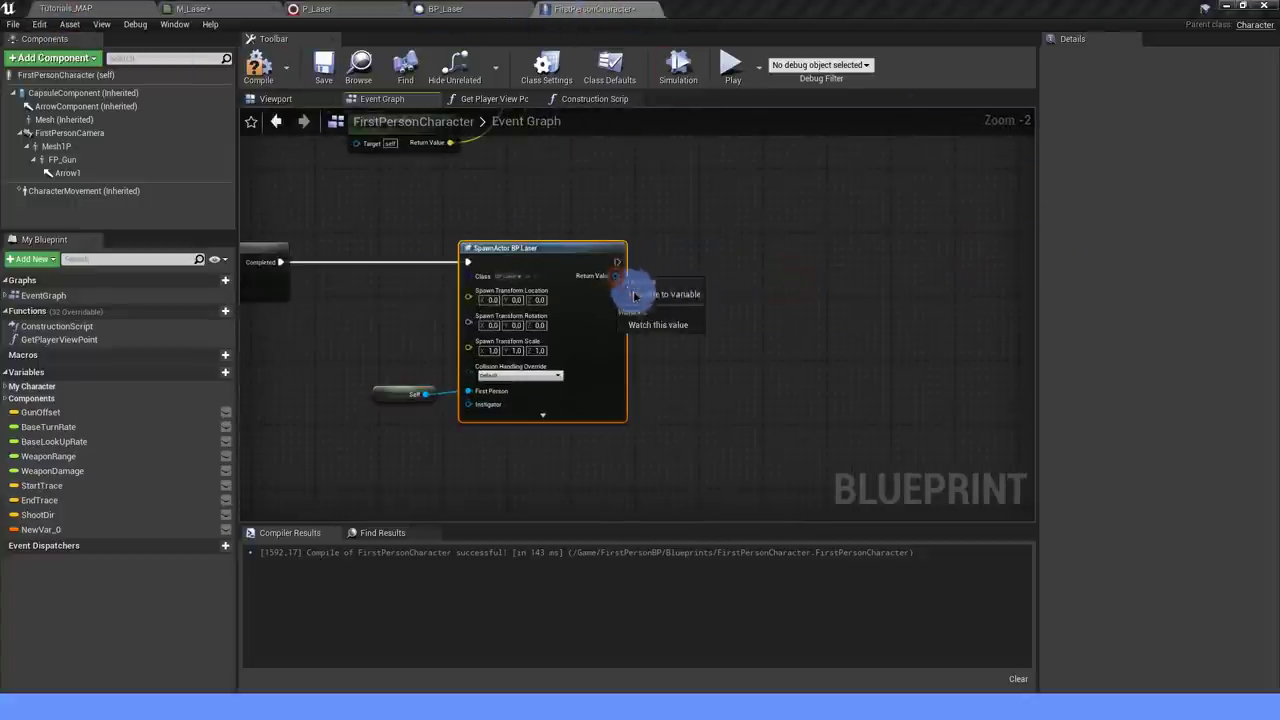
pyautogui.click(665, 300)
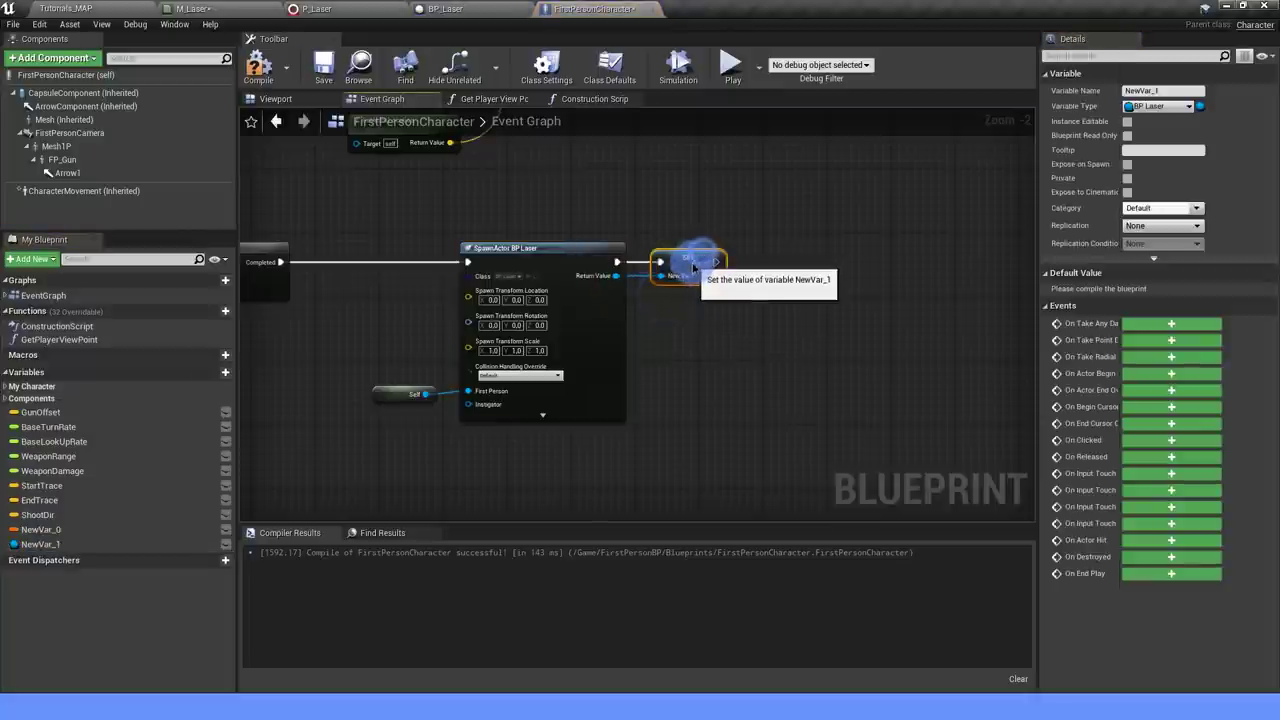
pyautogui.moveTo(1195, 90); pyautogui.dragTo(1120, 91)
pyautogui.write('Laser')
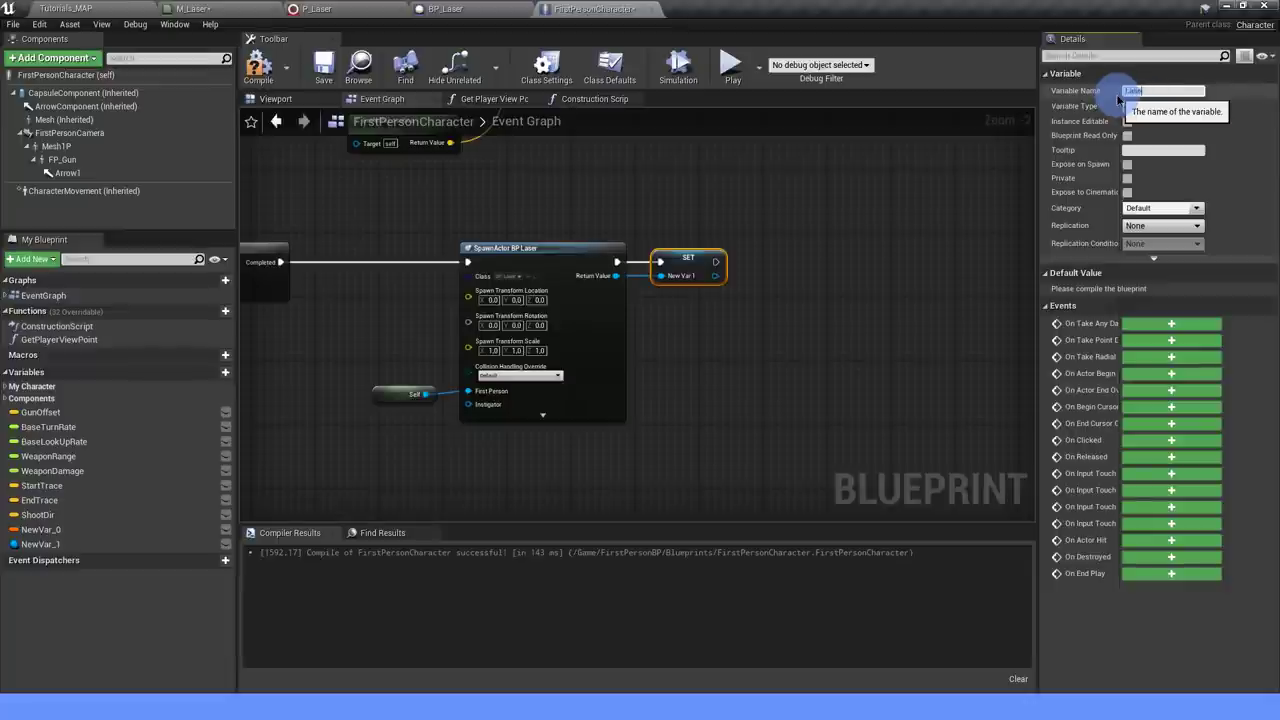
pyautogui.press('Return')
pyautogui.moveTo(699, 259); pyautogui.dragTo(818, 281)
pyautogui.write('attach ')
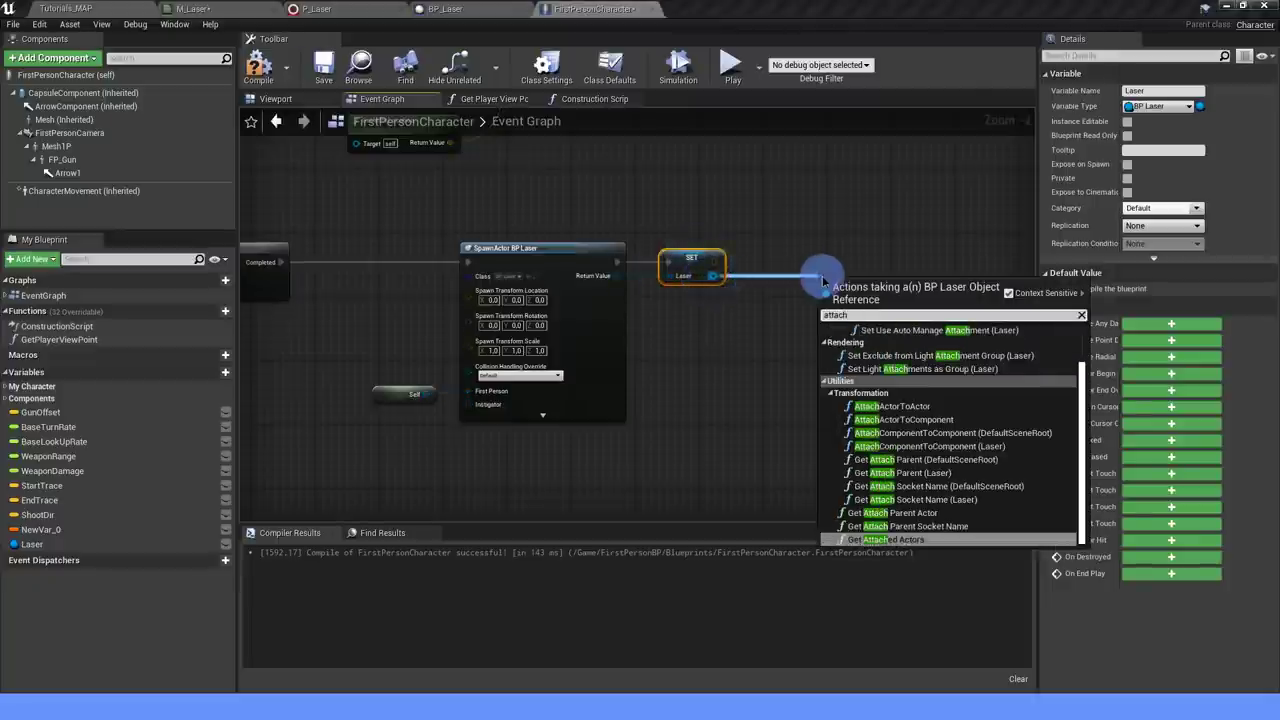
pyautogui.write('comp')
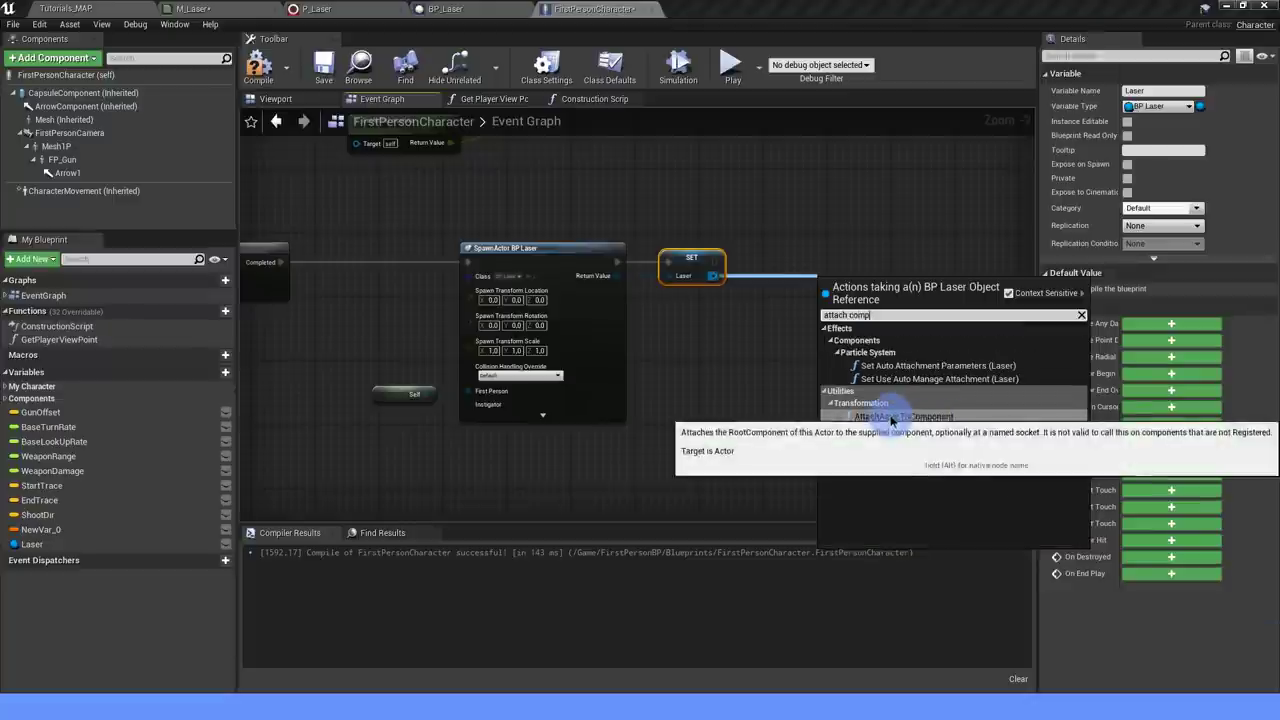
# Add AttachActorToComponent after SET Laser with Location and Rotation Rules set to Snap to Target.
pyautogui.click(890, 416)
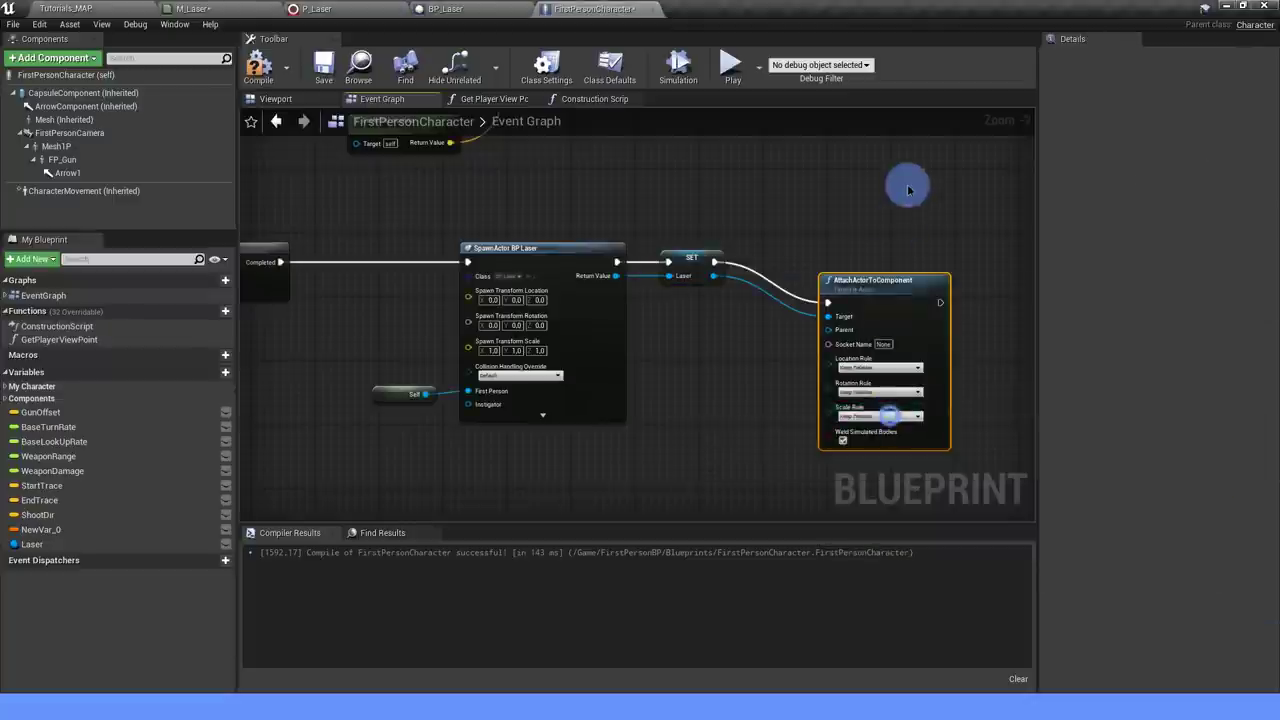
pyautogui.moveTo(771, 349); pyautogui.dragTo(719, 315, button='right')
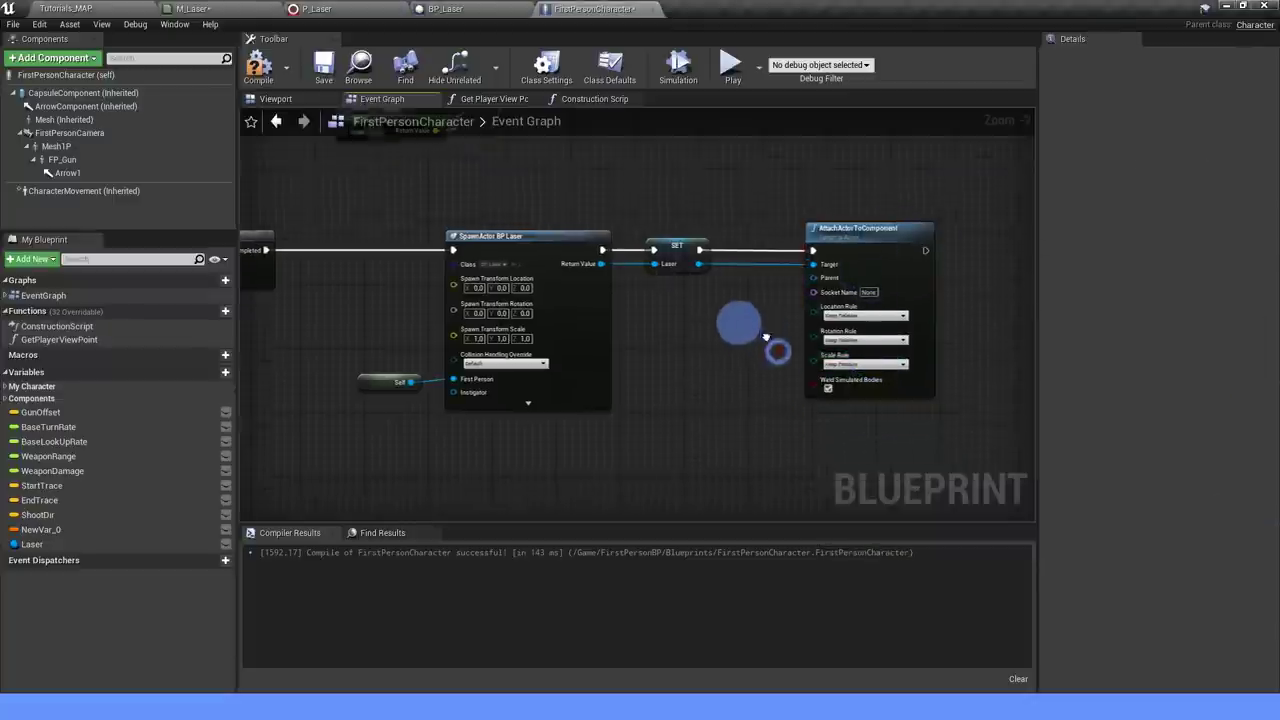
pyautogui.click(815, 294)
pyautogui.click(827, 321)
pyautogui.click(826, 318)
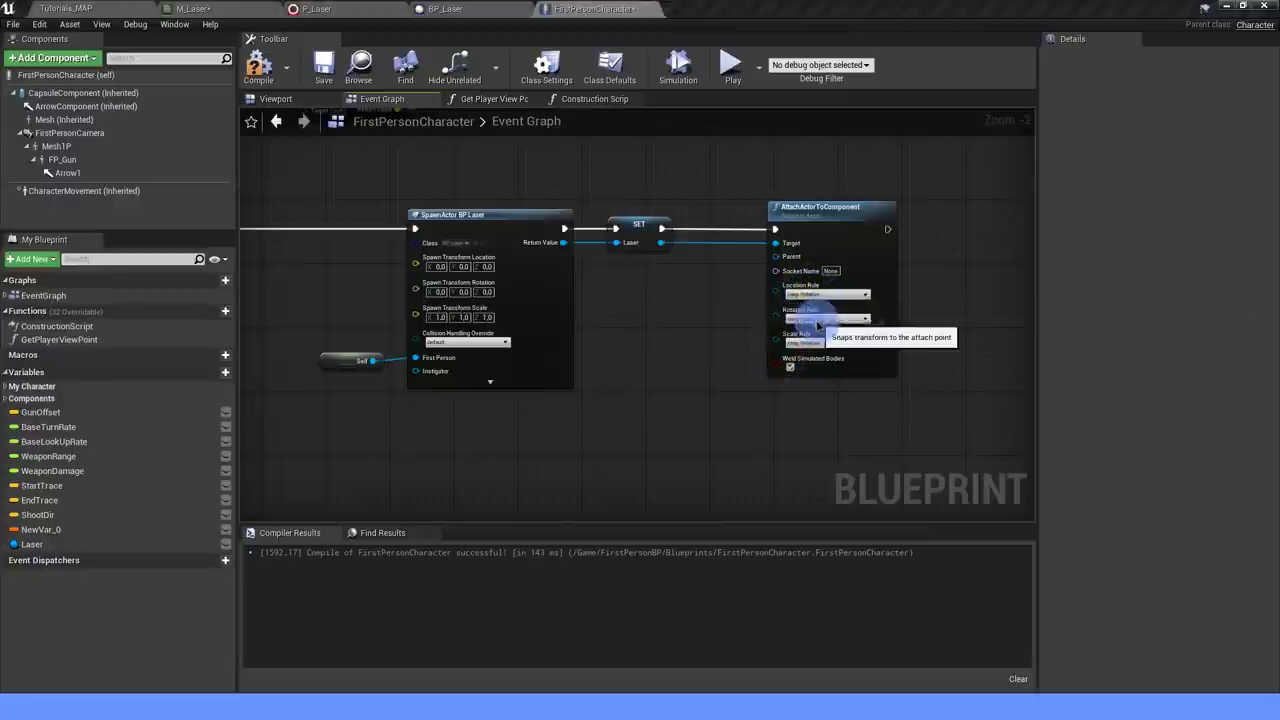
pyautogui.click(806, 326)
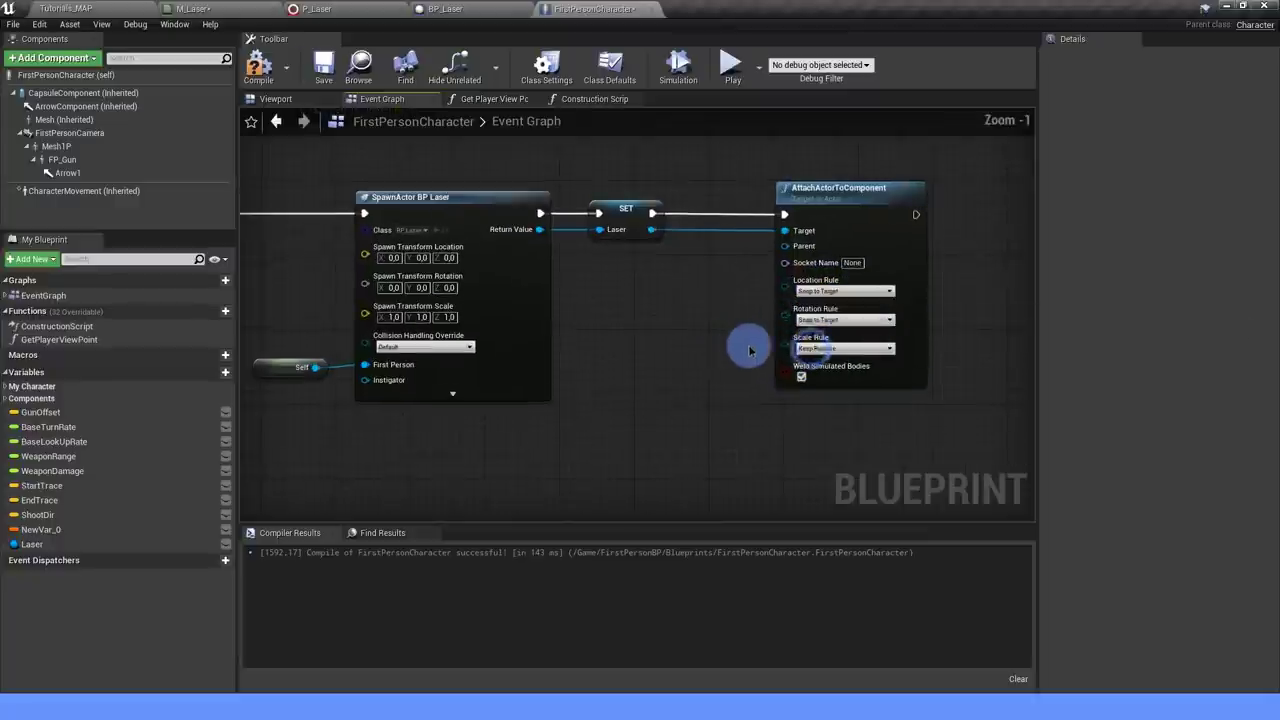
# Use the Arrow 1 component as the attach node's Parent.
pyautogui.scroll(2, 743, 343)
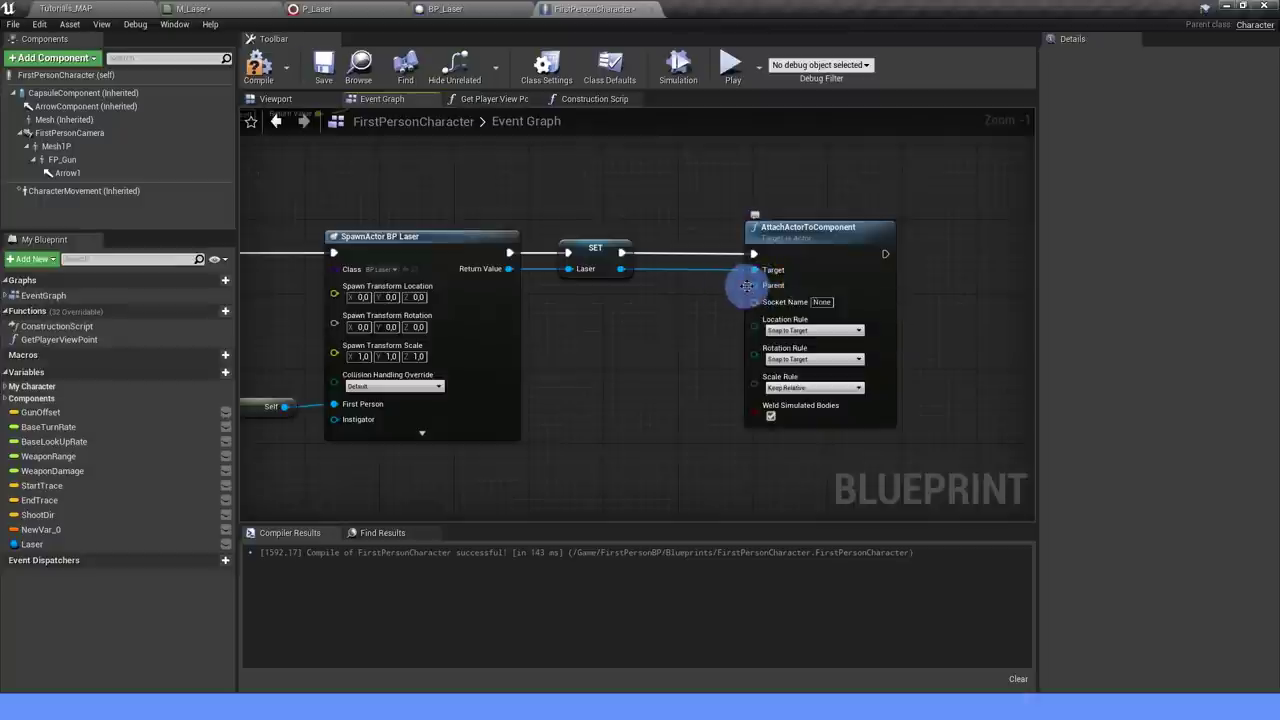
pyautogui.moveTo(756, 286); pyautogui.dragTo(714, 313)
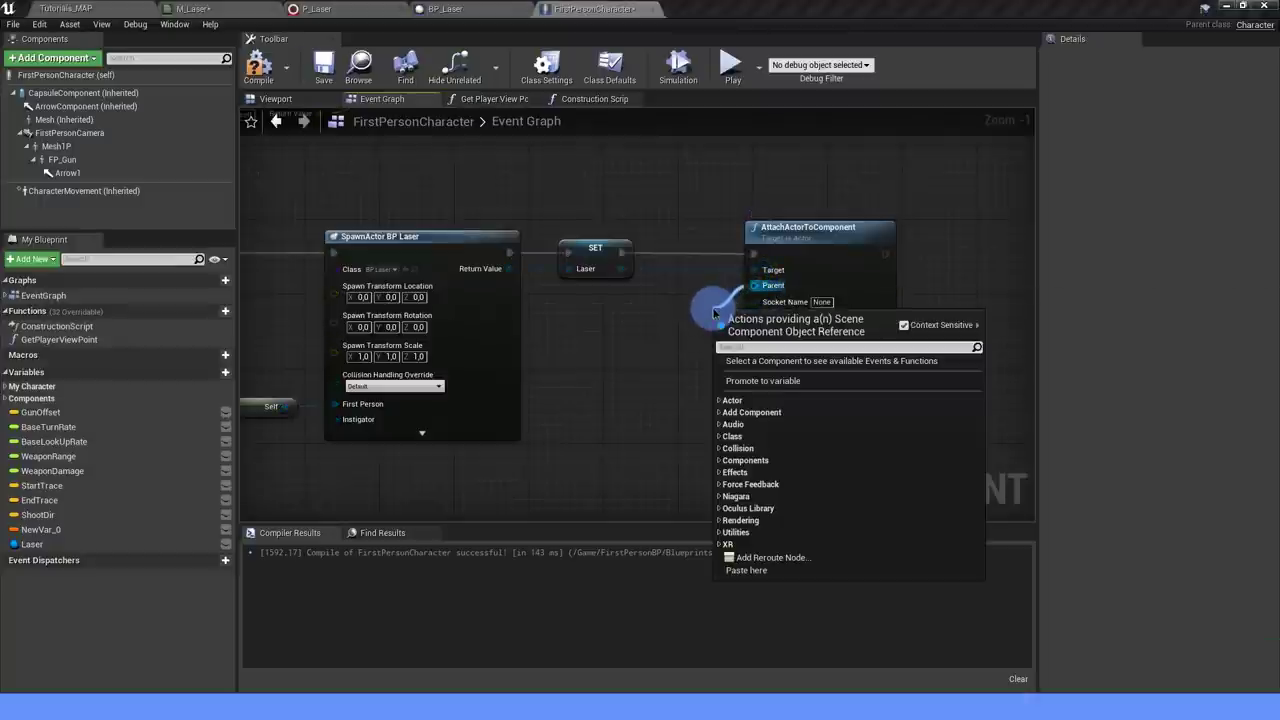
pyautogui.write('arrow')
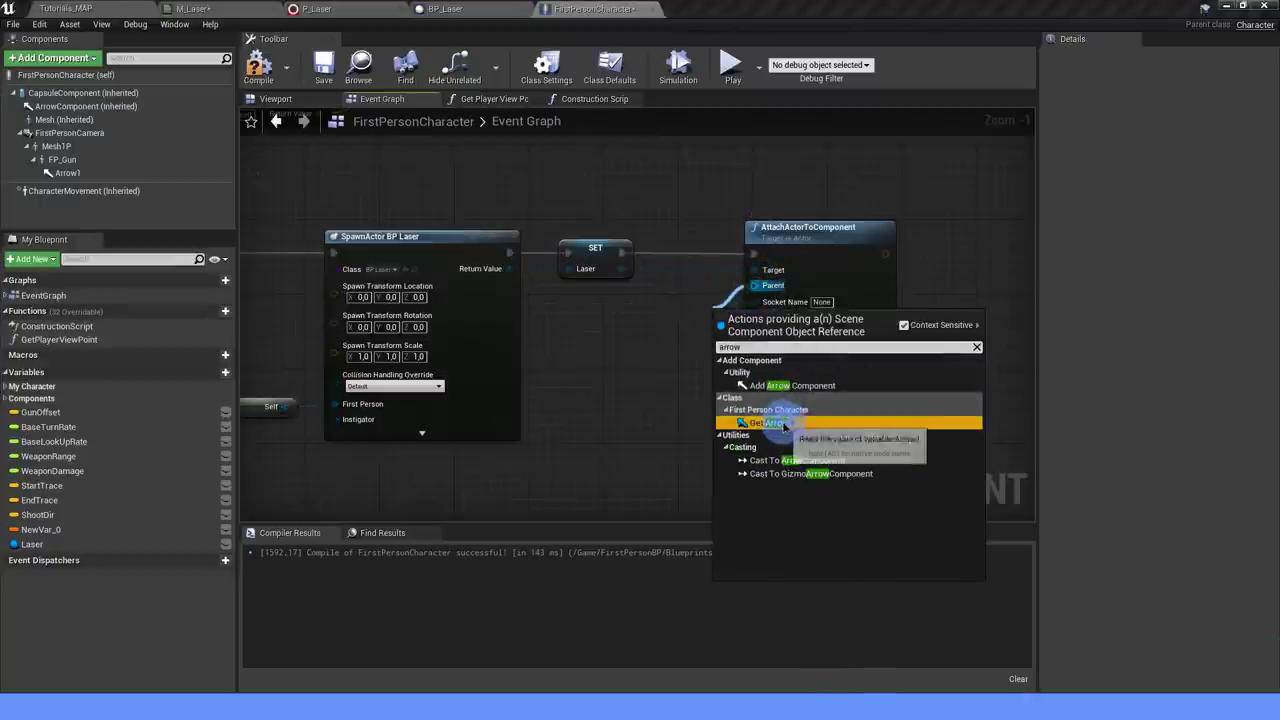
pyautogui.click(783, 424)
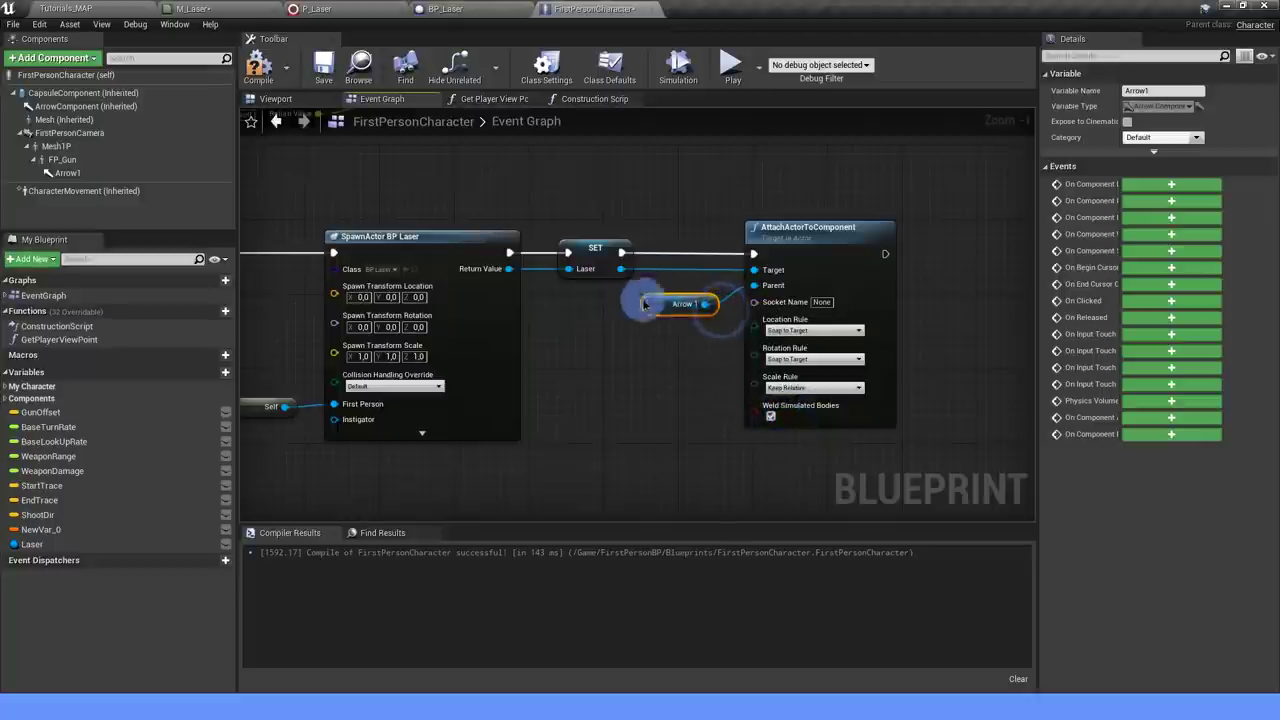
# Select the spawn, set, arrow and attach nodes and move them further right.
pyautogui.scroll(-1, 651, 371)
pyautogui.moveTo(651, 371); pyautogui.dragTo(787, 315, button='right')
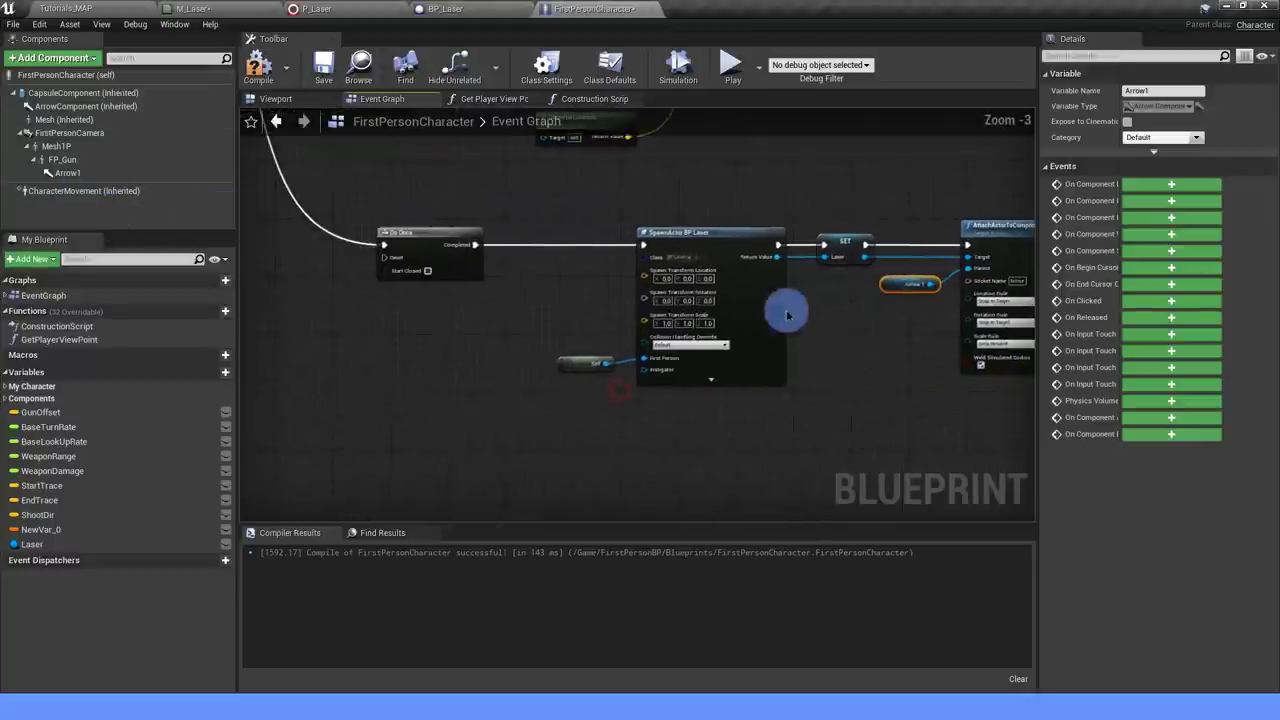
pyautogui.scroll(-1, 541, 291)
pyautogui.moveTo(510, 270); pyautogui.dragTo(823, 431)
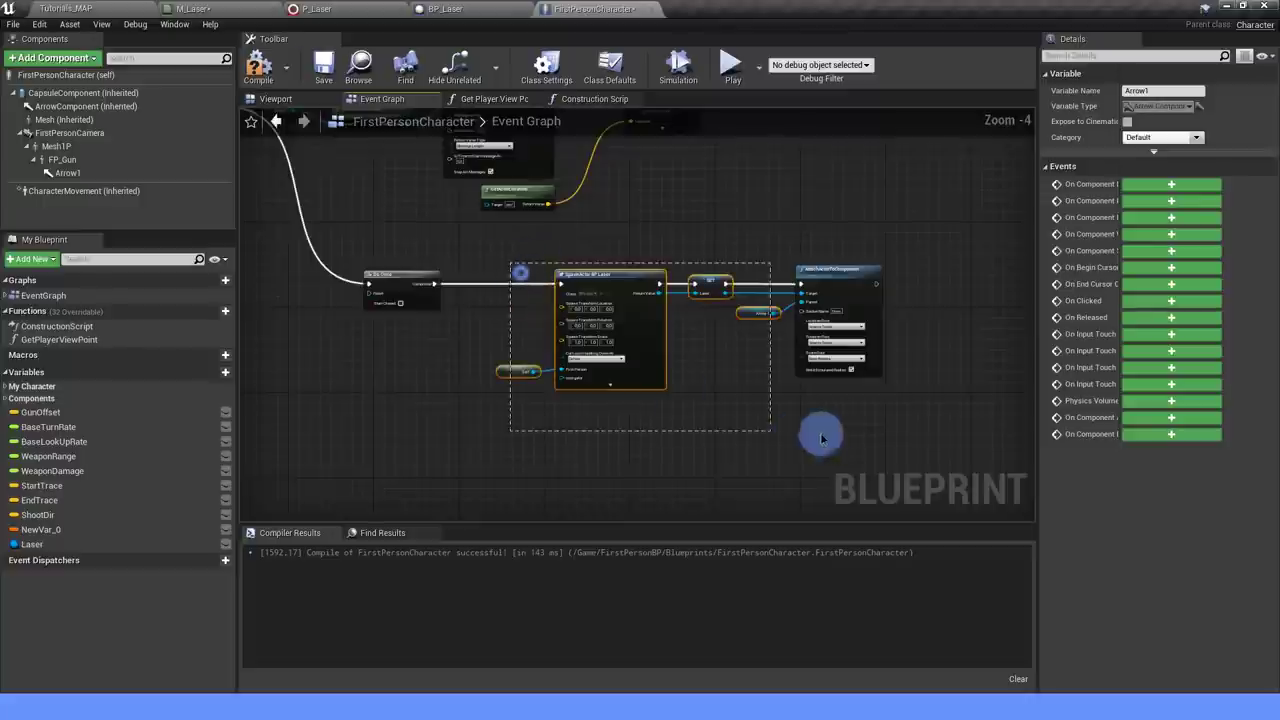
pyautogui.moveTo(626, 290); pyautogui.dragTo(737, 300)
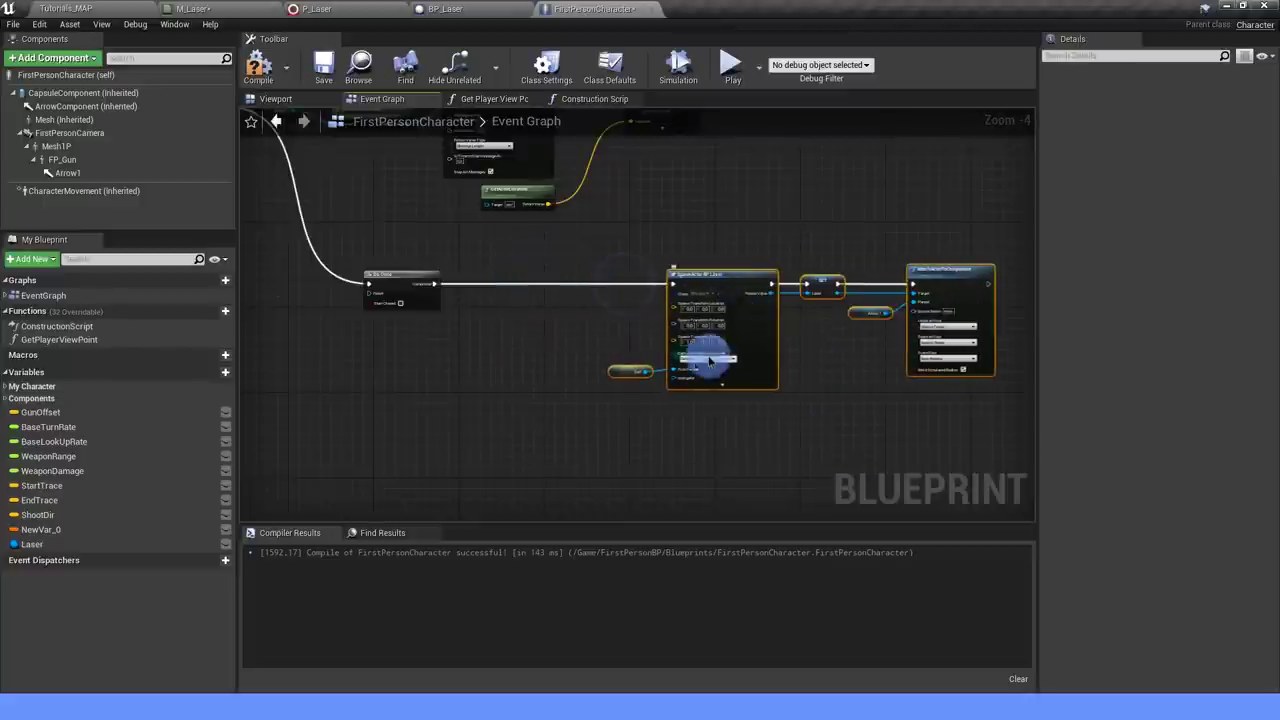
pyautogui.scroll(2, 688, 277)
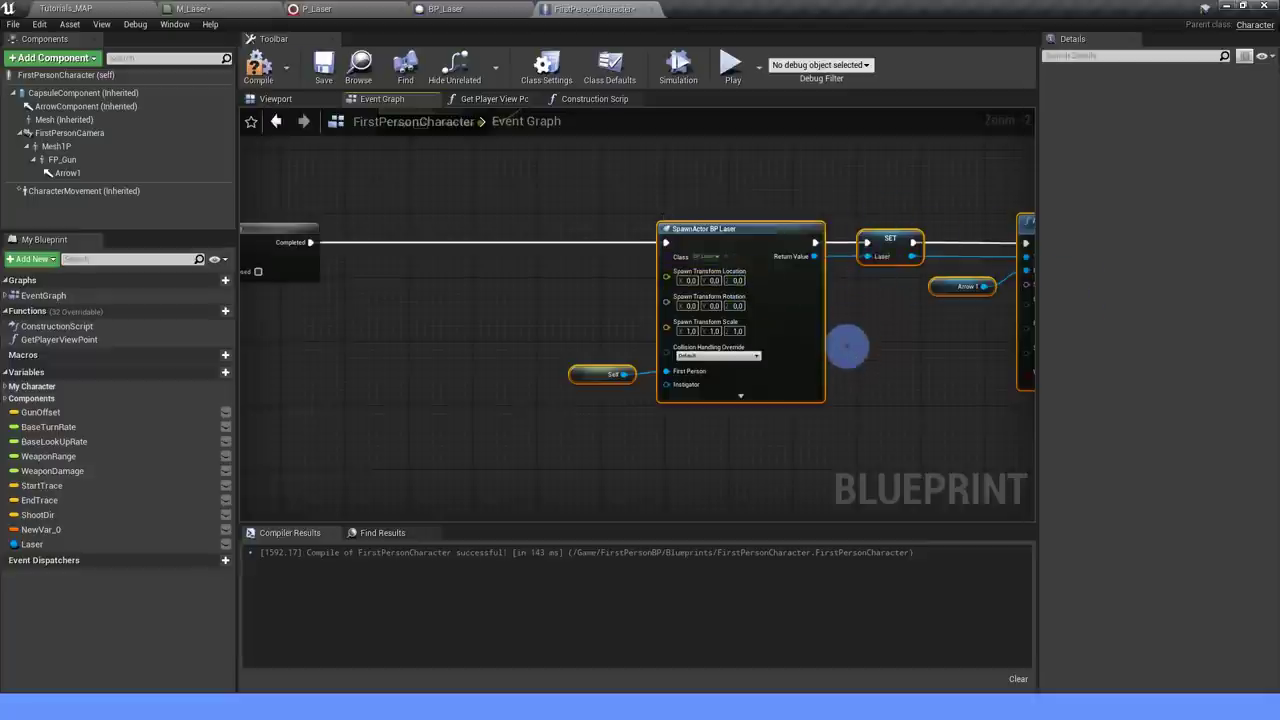
pyautogui.moveTo(847, 347); pyautogui.dragTo(837, 321, button='right')
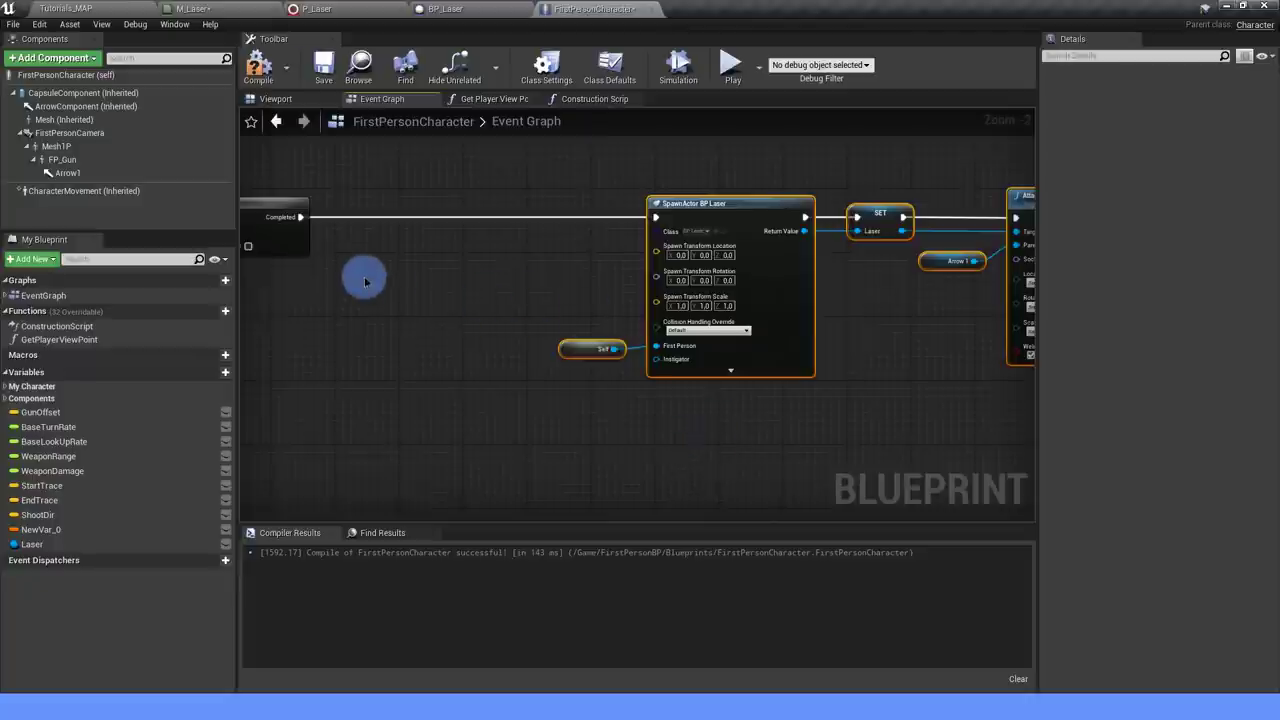
pyautogui.moveTo(365, 281); pyautogui.dragTo(390, 304, button='right')
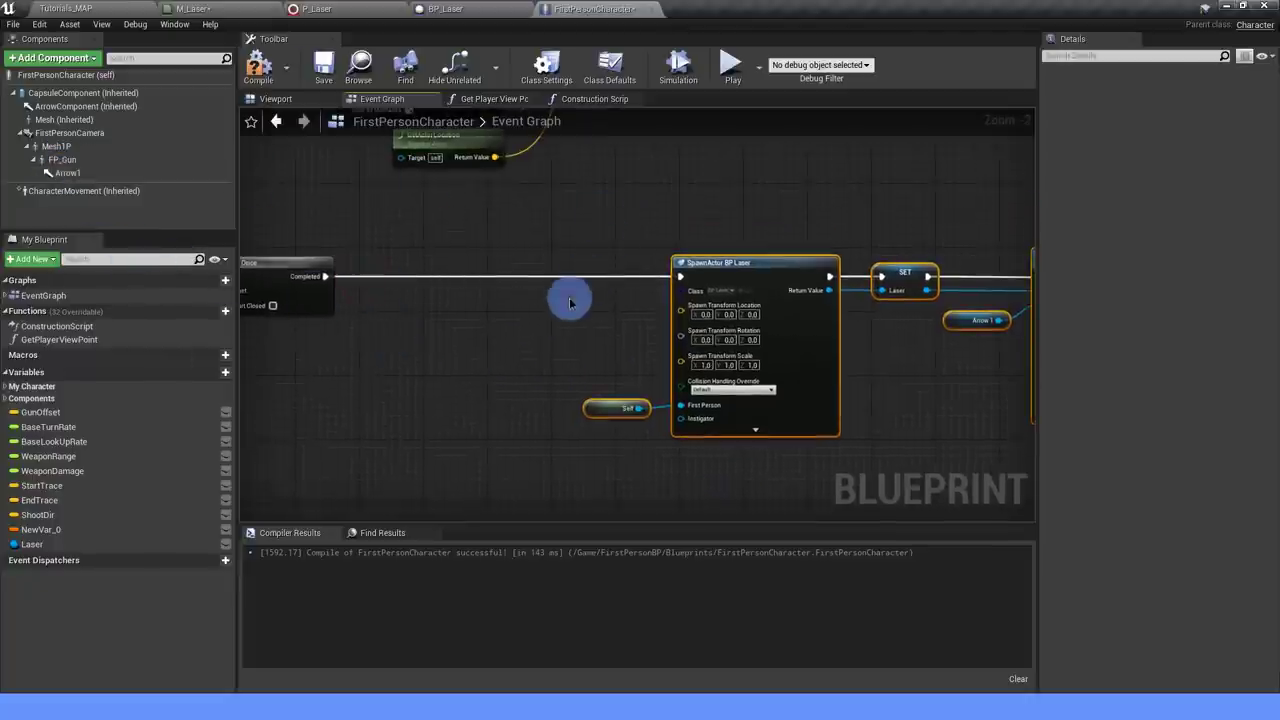
pyautogui.moveTo(570, 303); pyautogui.dragTo(570, 281, button='right')
pyautogui.moveTo(32, 544)
pyautogui.mouseDown()
pyautogui.moveTo(415, 342)
pyautogui.moveTo(365, 336)
pyautogui.moveTo(425, 296)
pyautogui.mouseUp()
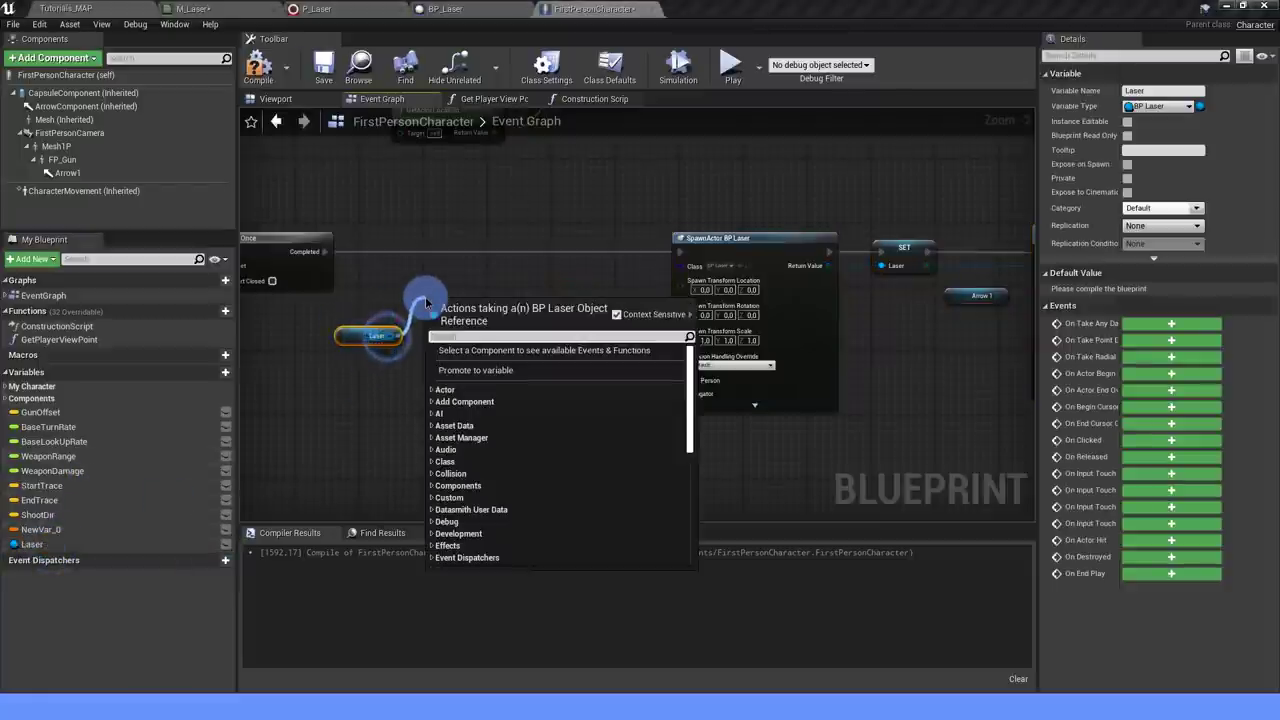
# Insert an Is Valid check on Laser after Do Once, with Is Not Valid leading to the spawn.
pyautogui.write('is va')
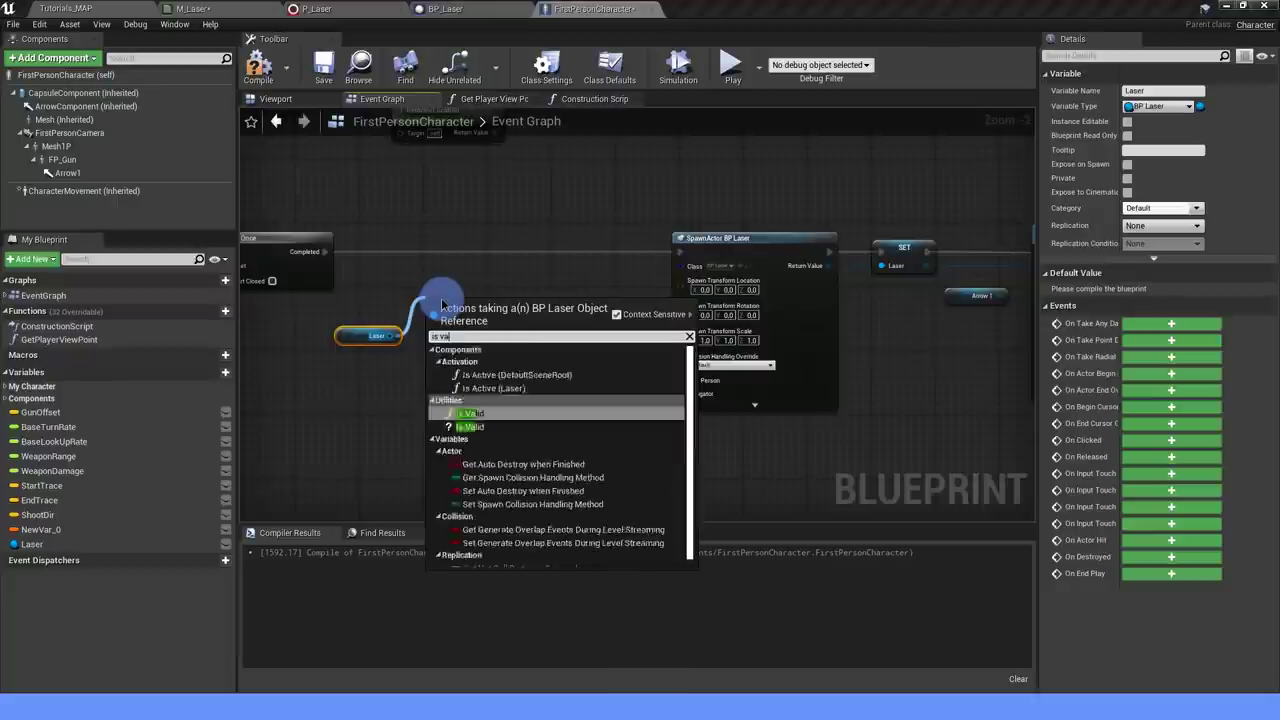
pyautogui.write('l')
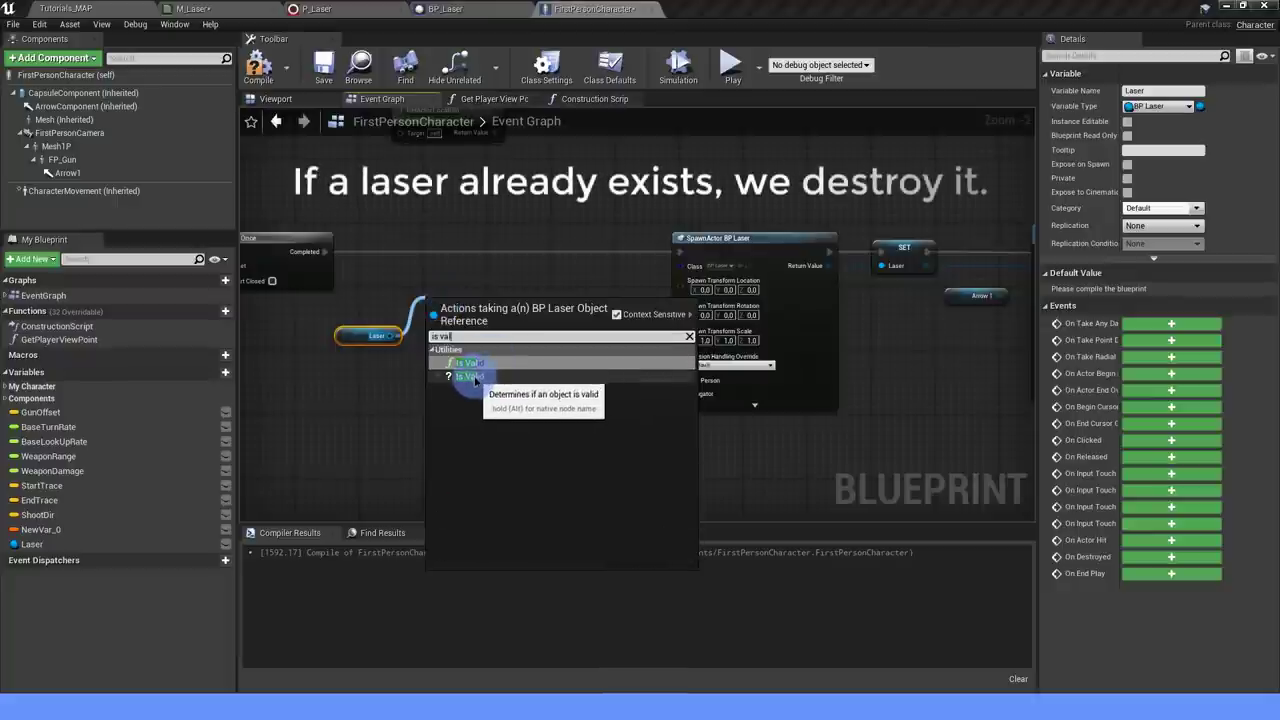
pyautogui.click(474, 378)
pyautogui.moveTo(481, 301); pyautogui.dragTo(492, 242)
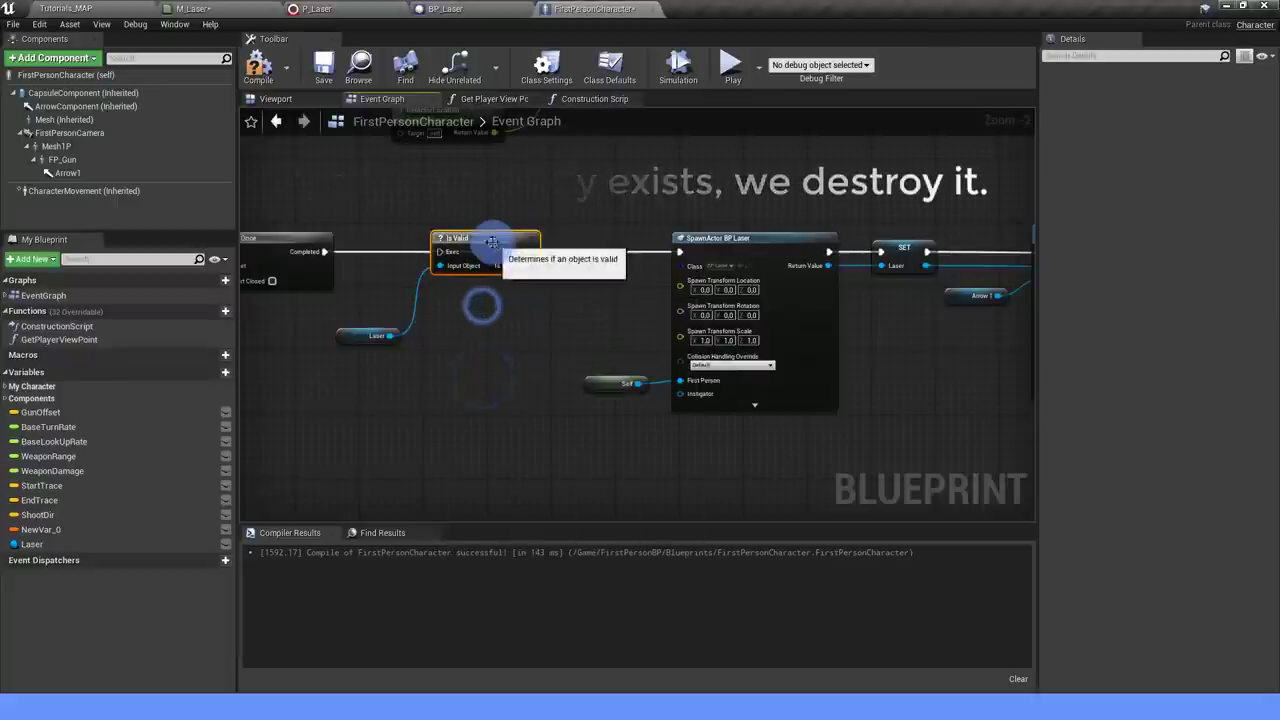
pyautogui.moveTo(324, 251)
pyautogui.mouseDown()
pyautogui.moveTo(658, 262)
pyautogui.moveTo(681, 251)
pyautogui.mouseUp()
pyautogui.moveTo(590, 268); pyautogui.dragTo(677, 271, button='right')
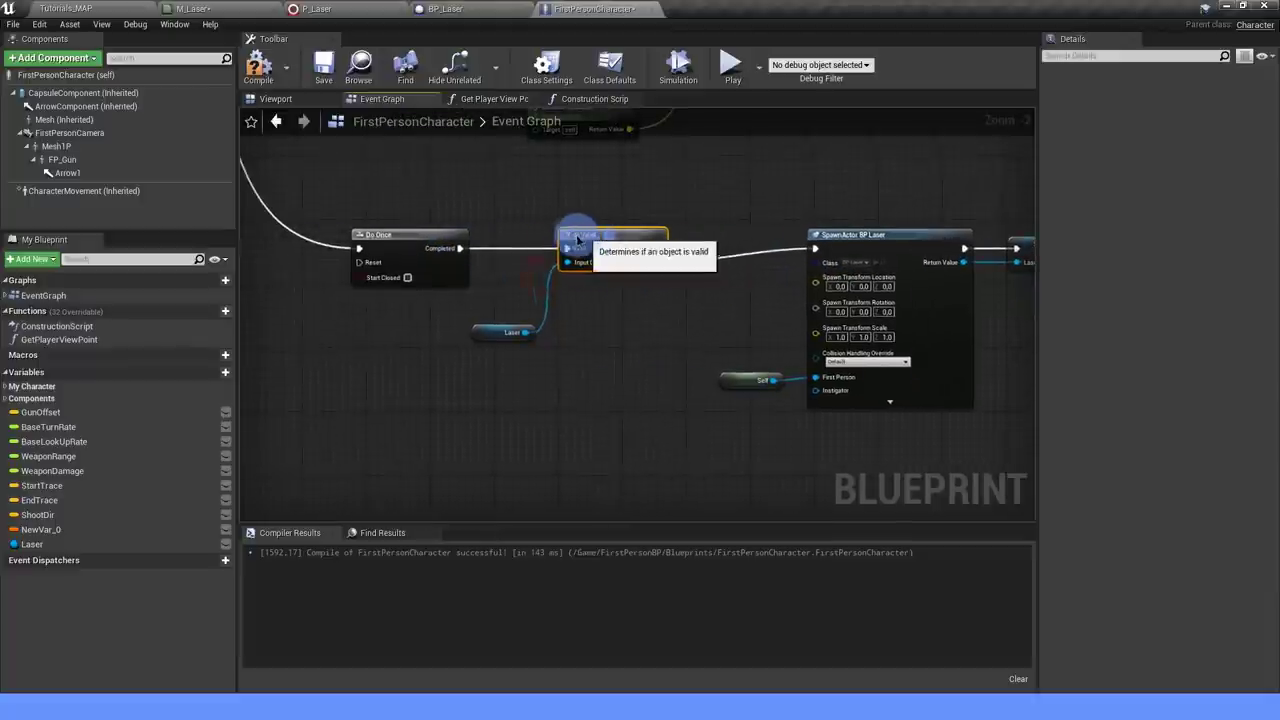
pyautogui.moveTo(527, 262); pyautogui.dragTo(484, 328)
pyautogui.click(447, 352)
# Destroy the existing Laser on Is Valid and chain DestroyActor into the spawn node.
pyautogui.moveTo(652, 262); pyautogui.dragTo(566, 275, button='right')
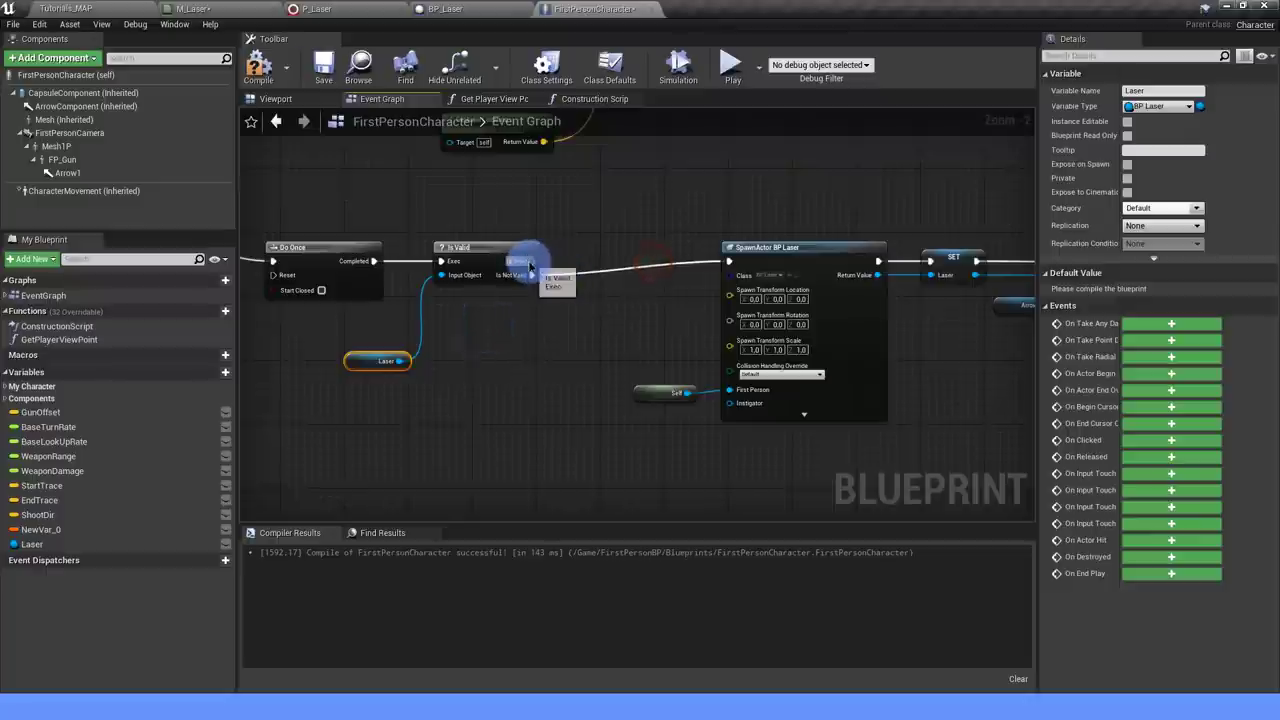
pyautogui.moveTo(401, 360); pyautogui.dragTo(600, 262)
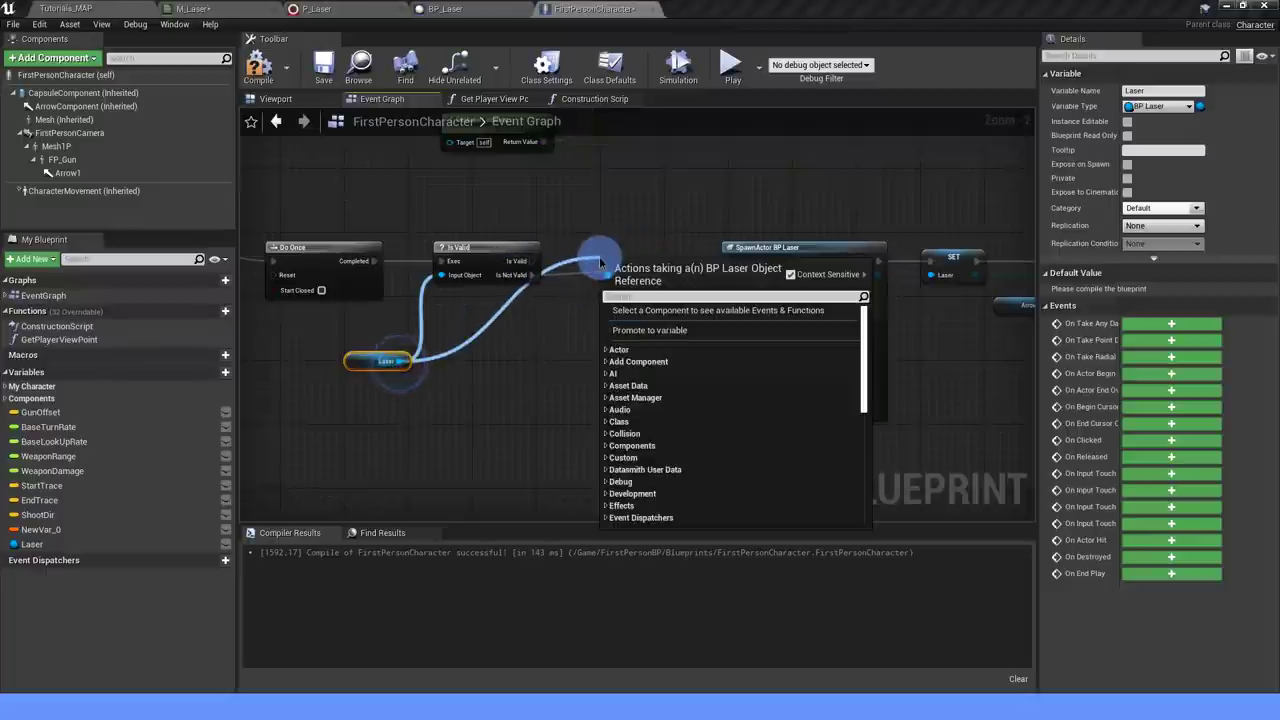
pyautogui.write('destroy')
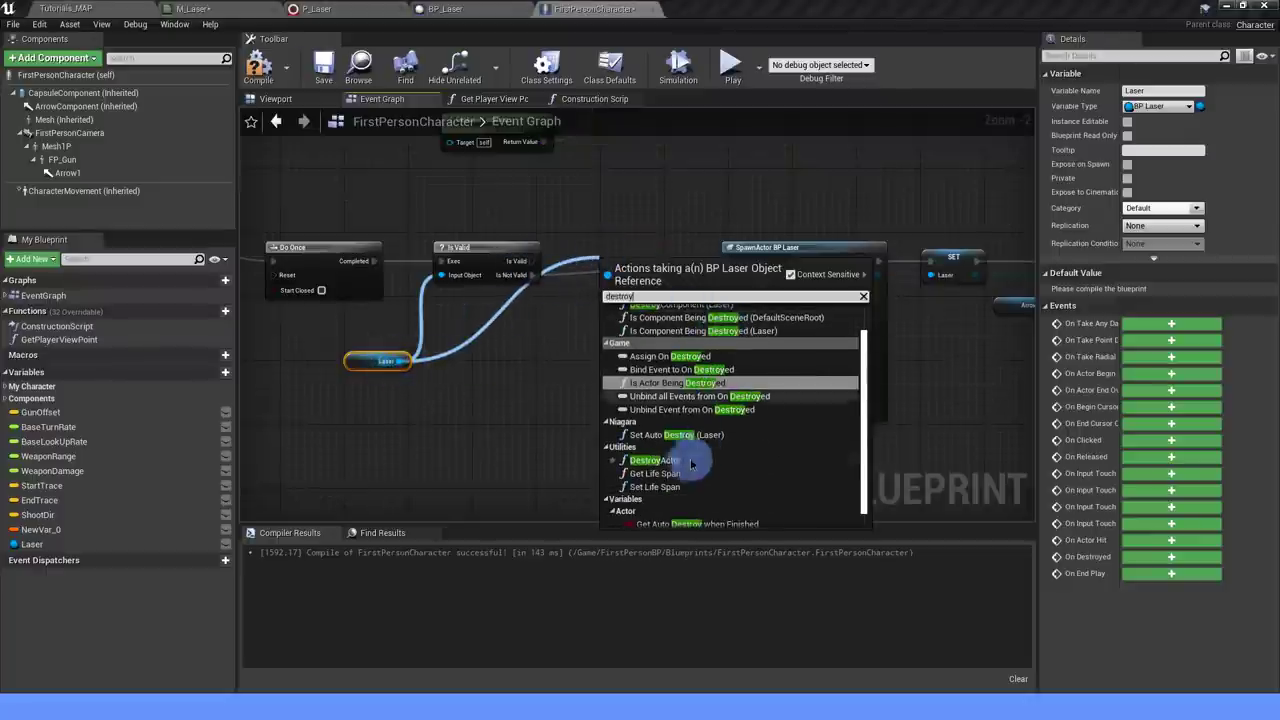
pyautogui.click(668, 458)
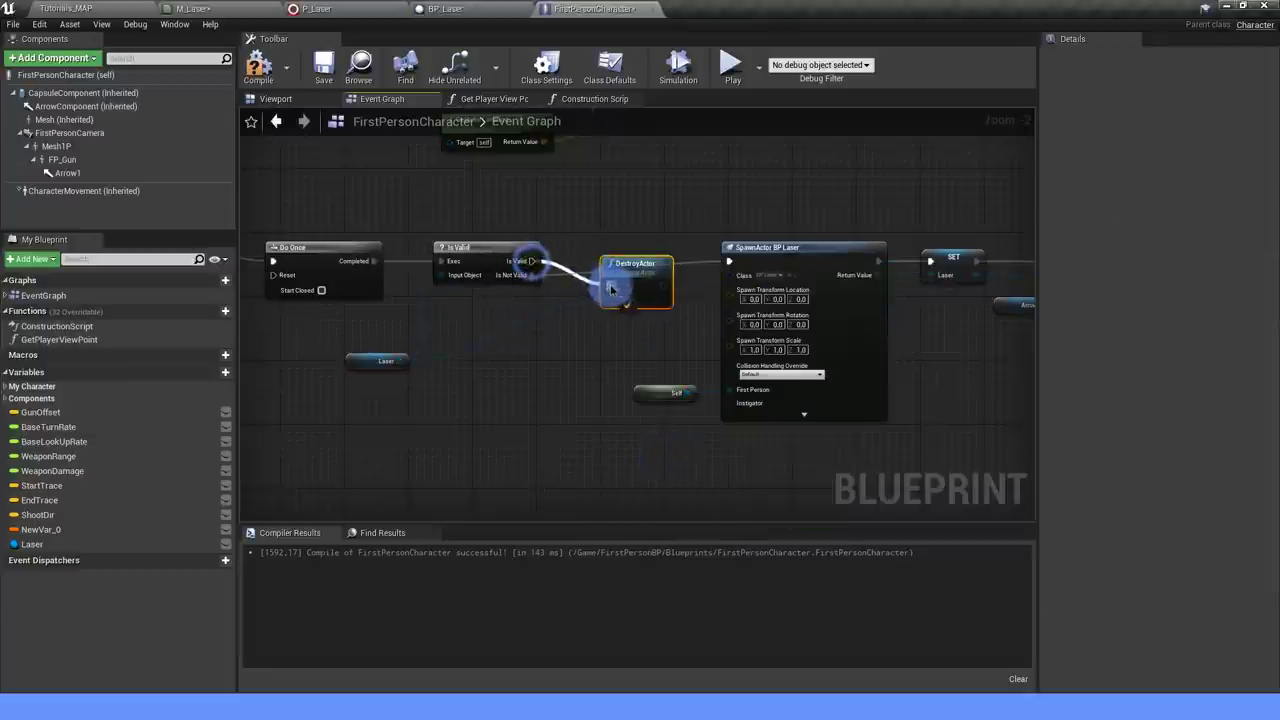
pyautogui.moveTo(611, 289)
pyautogui.mouseDown()
pyautogui.moveTo(608, 262)
pyautogui.moveTo(729, 262)
pyautogui.mouseUp()
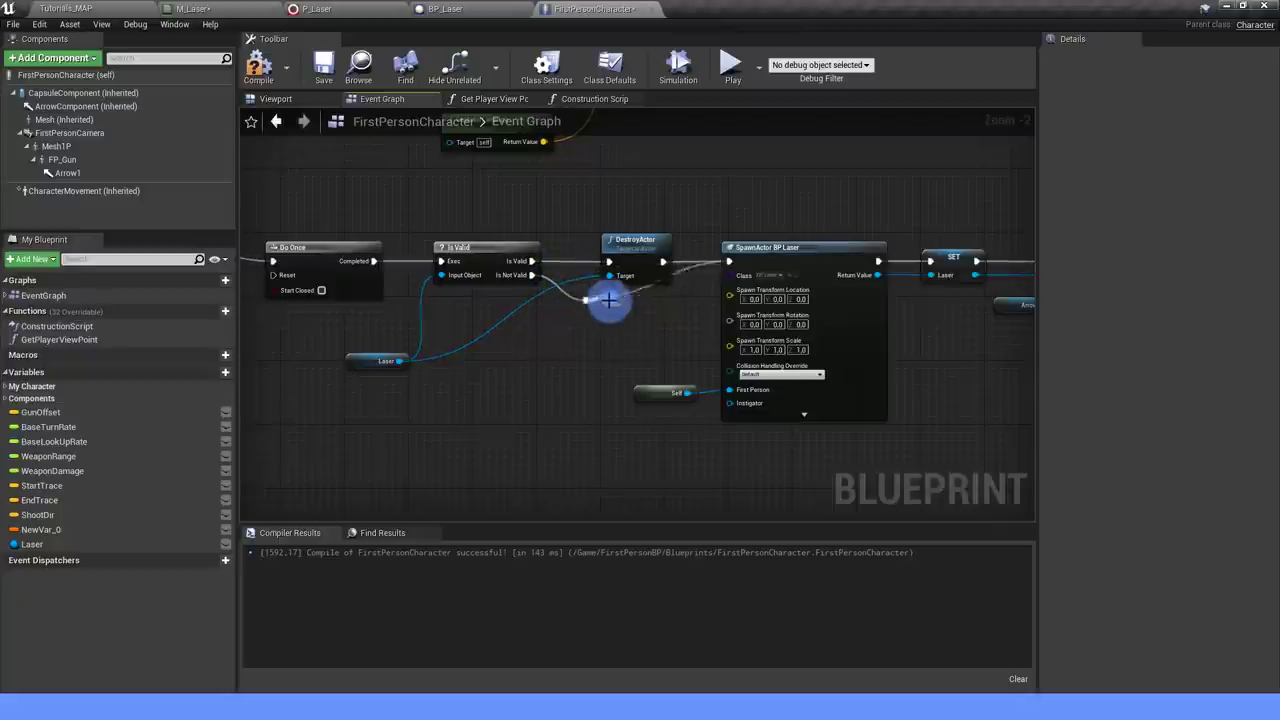
# Move the Laser getter up and return to the Tutorials_MAP level.
pyautogui.scroll(-3, 618, 365)
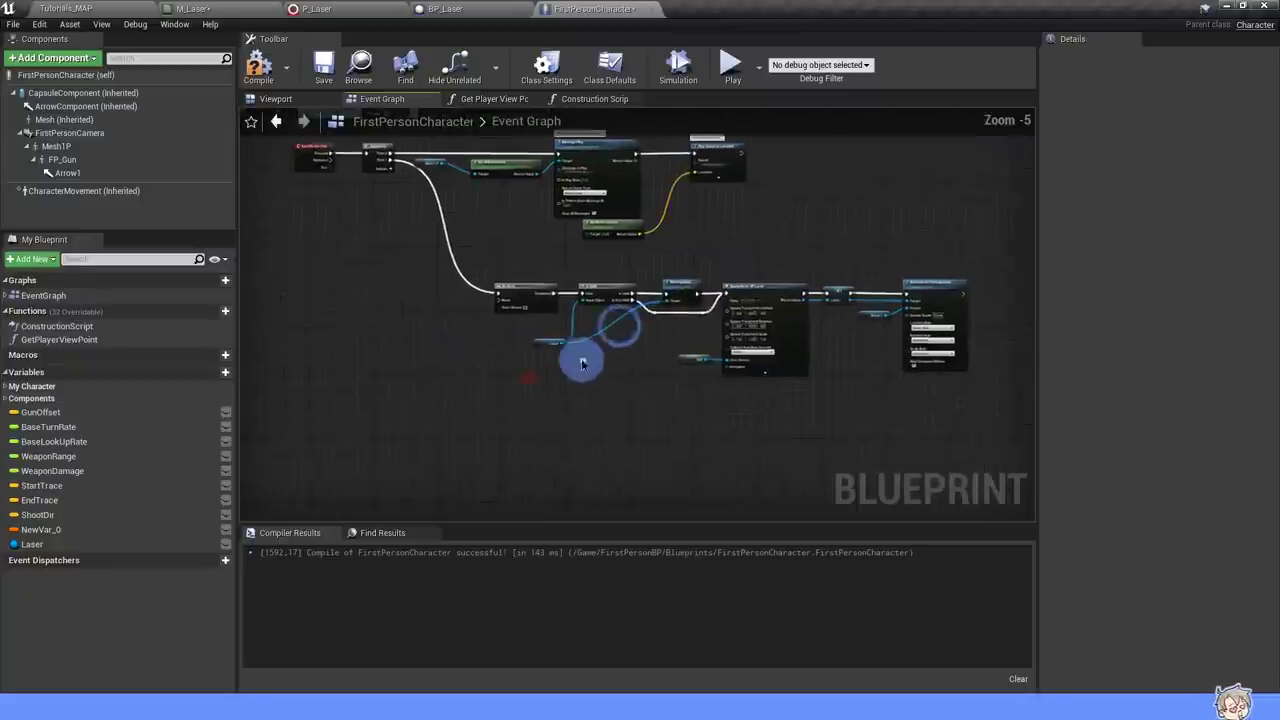
pyautogui.scroll(2, 560, 345)
pyautogui.moveTo(543, 345)
pyautogui.mouseDown()
pyautogui.moveTo(598, 305)
pyautogui.moveTo(708, 313)
pyautogui.moveTo(714, 343)
pyautogui.mouseUp()
pyautogui.scroll(-3, 714, 343)
pyautogui.scroll(2, 618, 349)
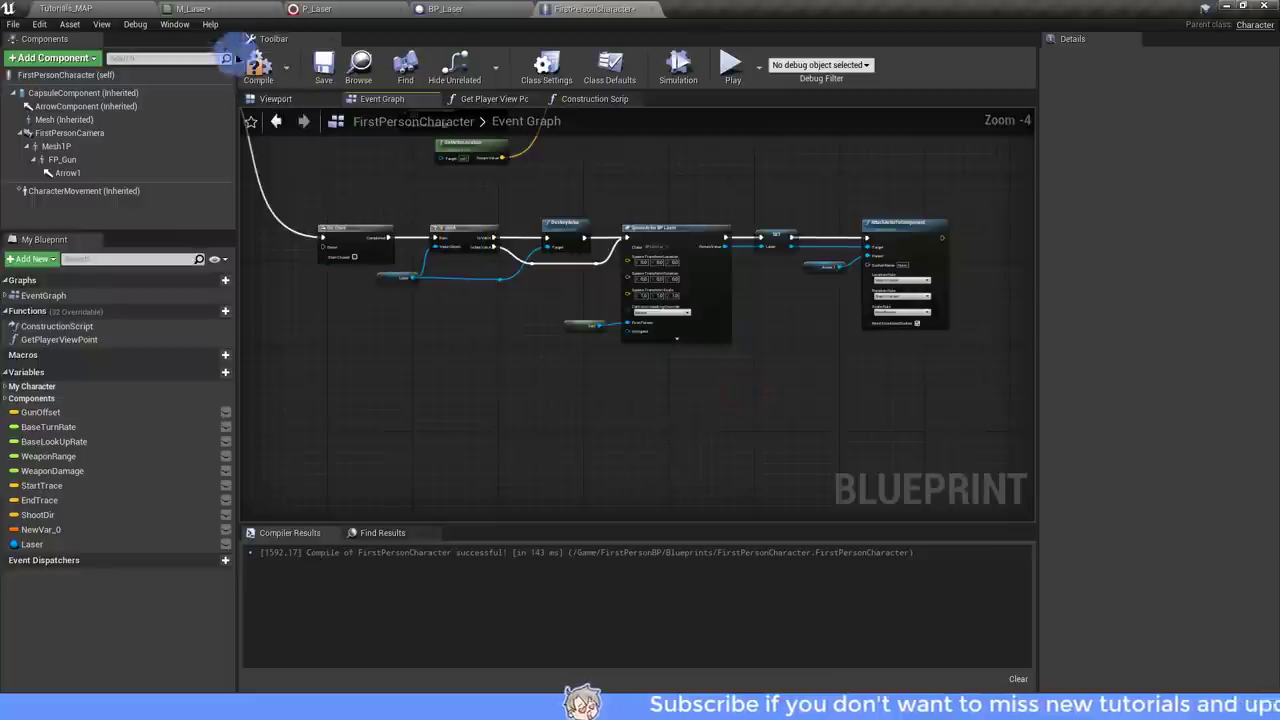
pyautogui.click(65, 8)
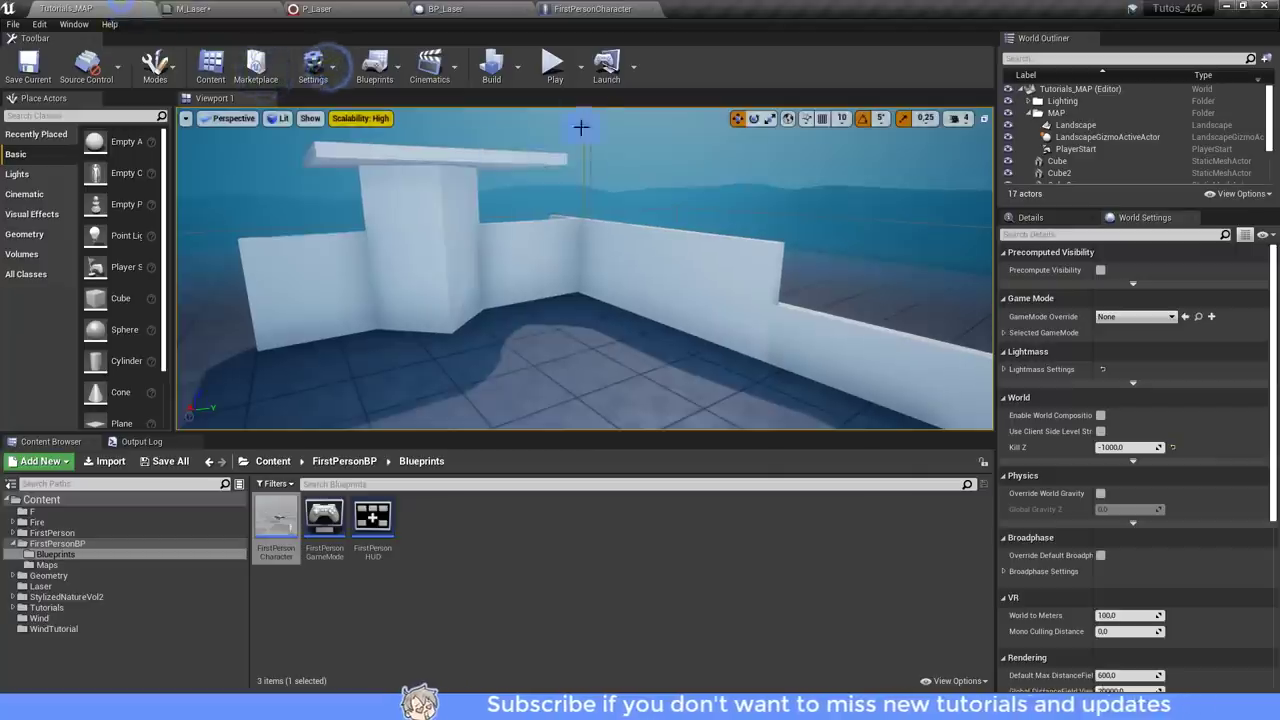
# After a quick play test, set the level's GameMode Override to FirstPersonGameMode.
pyautogui.click(554, 68)
pyautogui.click(587, 307)
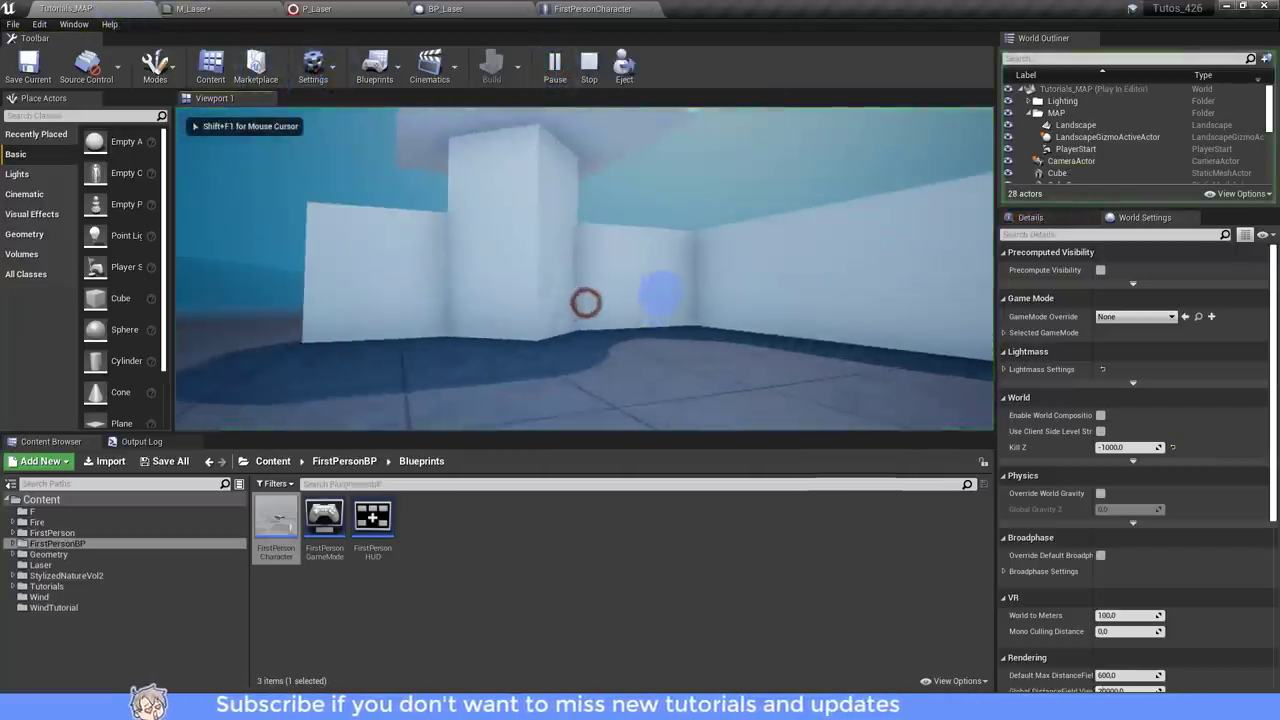
pyautogui.press('Escape')
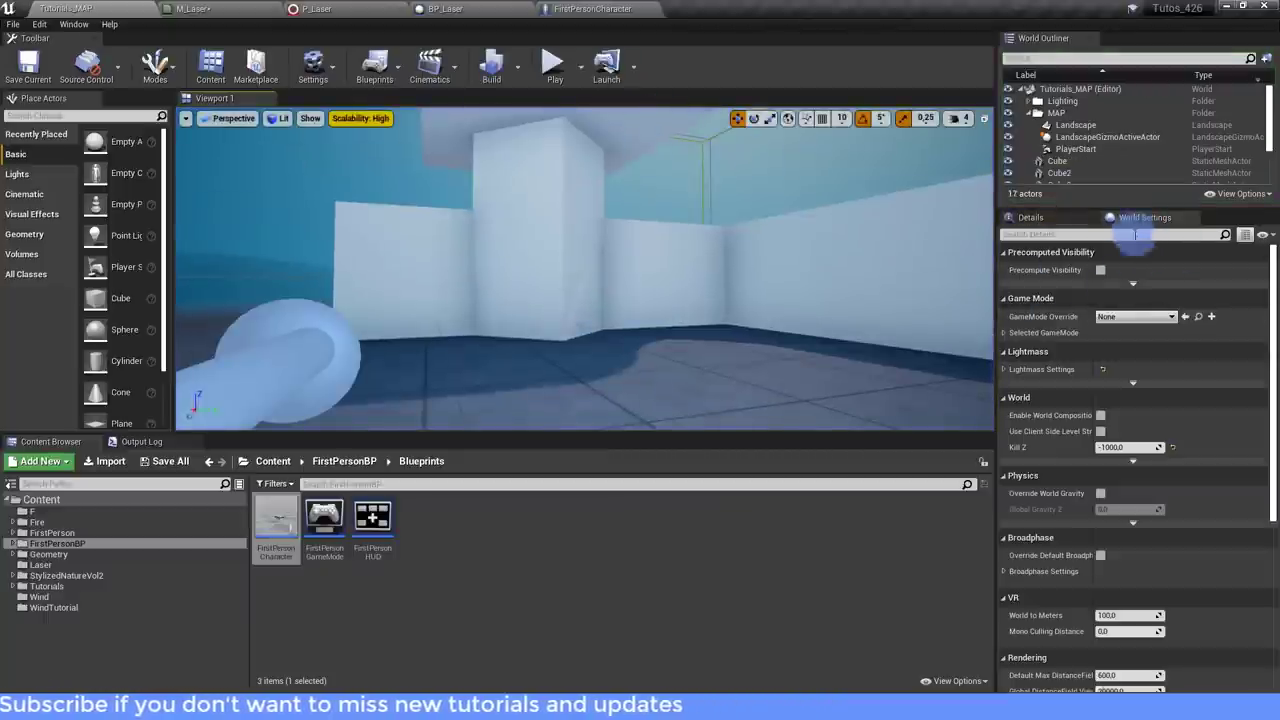
pyautogui.click(1130, 316)
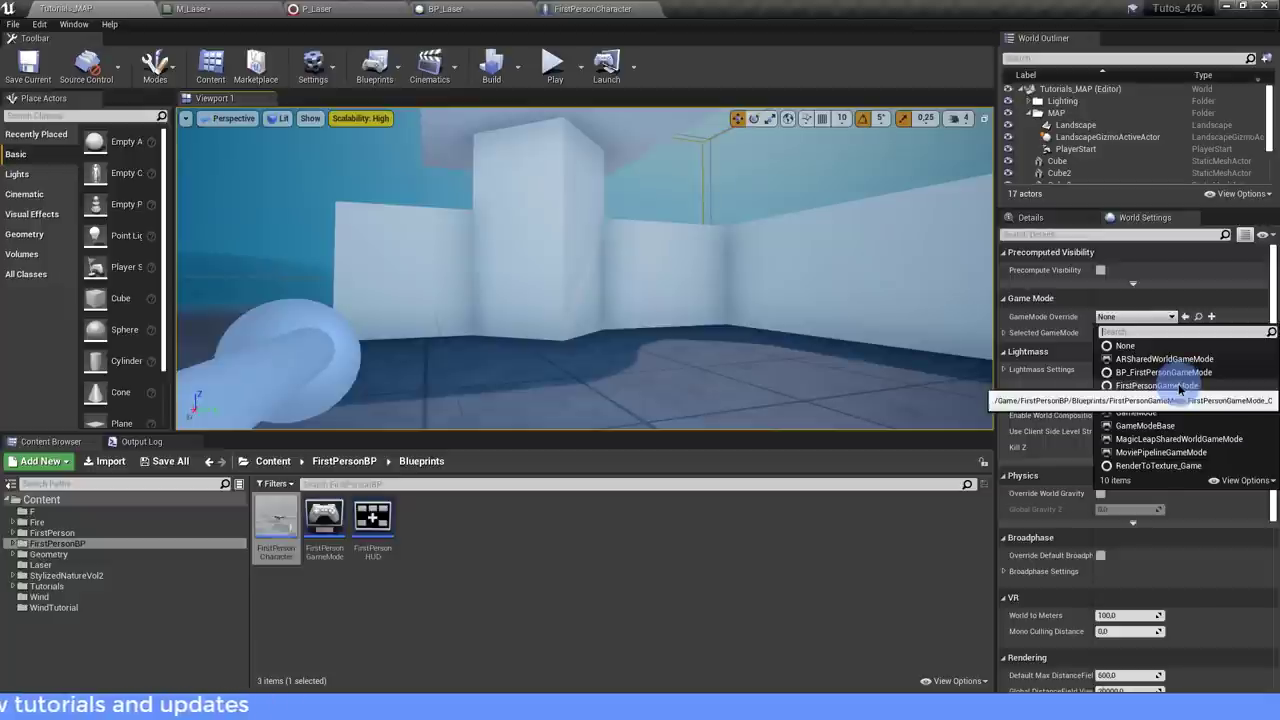
pyautogui.click(1182, 385)
# Play the level and fire the laser, which fires nonstop, then return to BP_Laser.
pyautogui.click(553, 63)
pyautogui.click(658, 283)
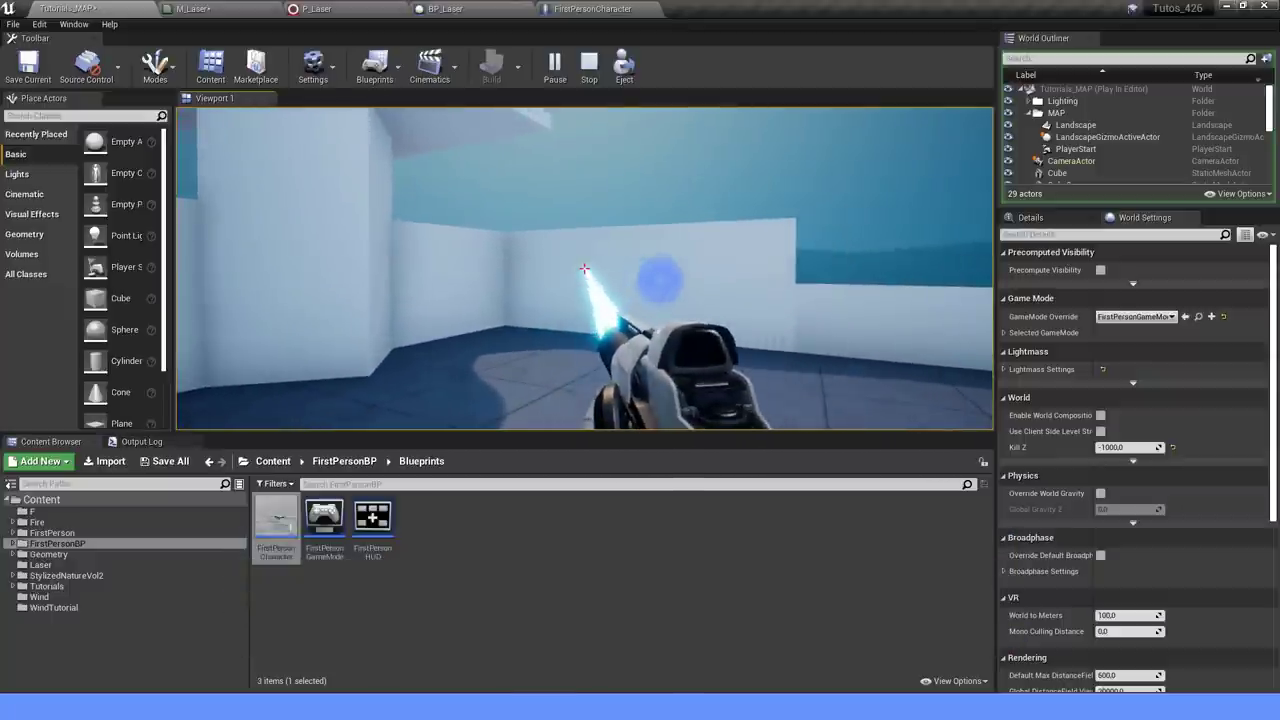
pyautogui.press('Escape')
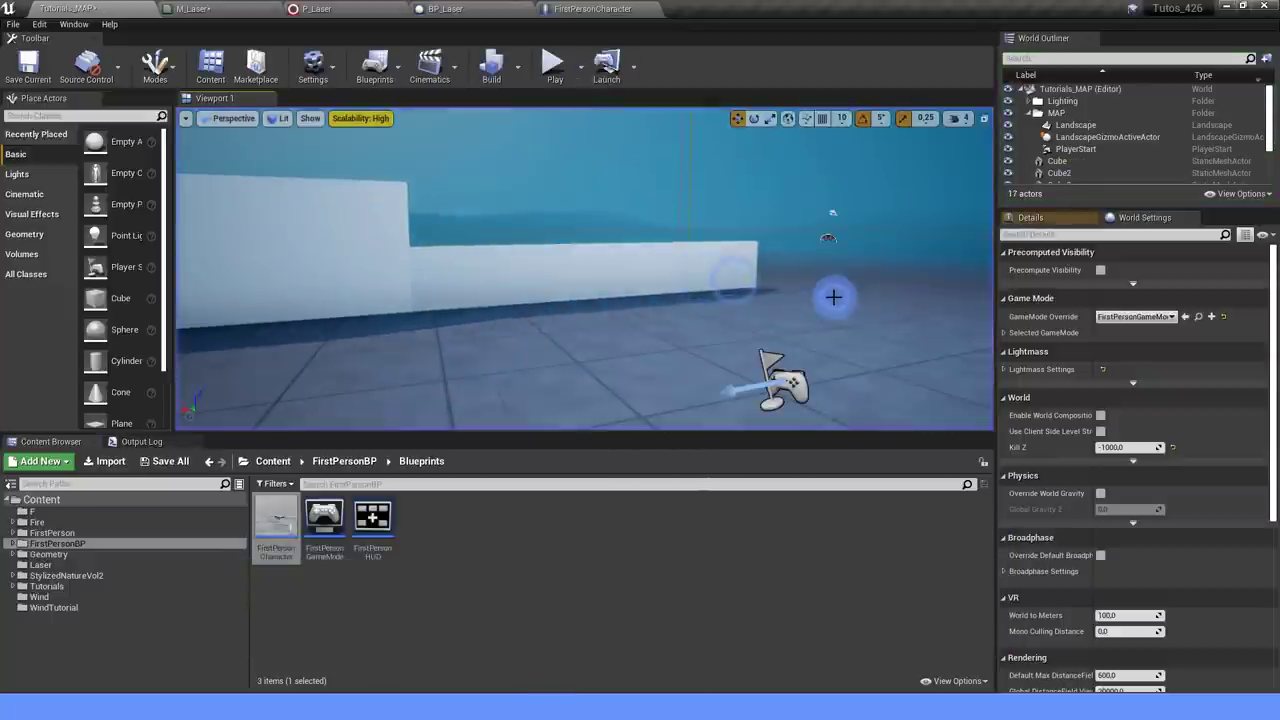
pyautogui.click(472, 12)
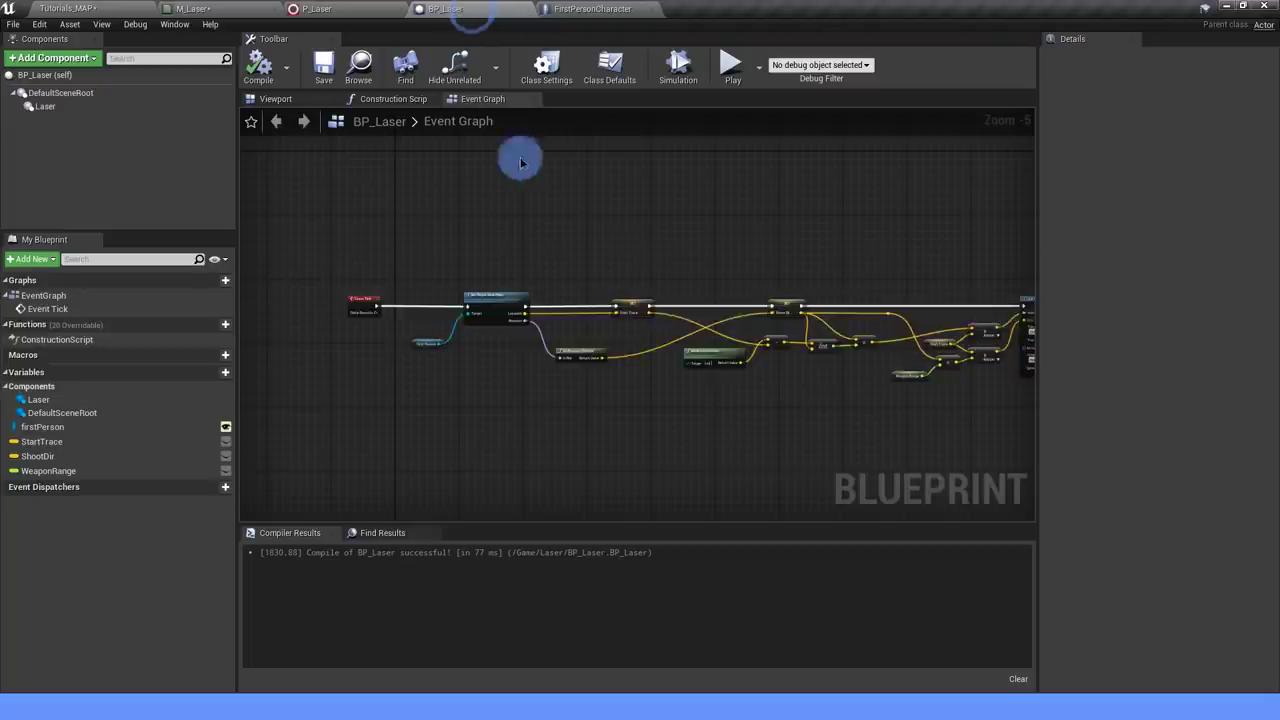
# Add a custom event named StopLaser to BP_Laser and compile the blueprint.
pyautogui.moveTo(467, 386); pyautogui.dragTo(431, 343, button='right')
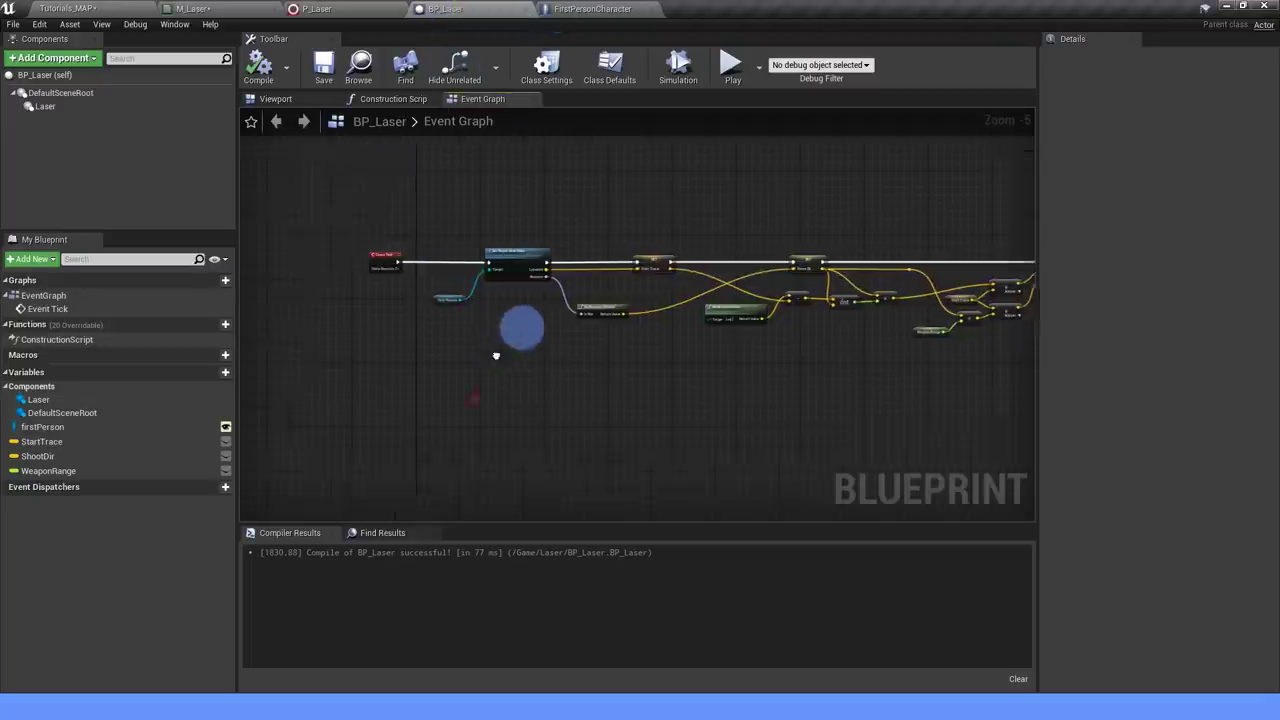
pyautogui.rightClick(427, 342)
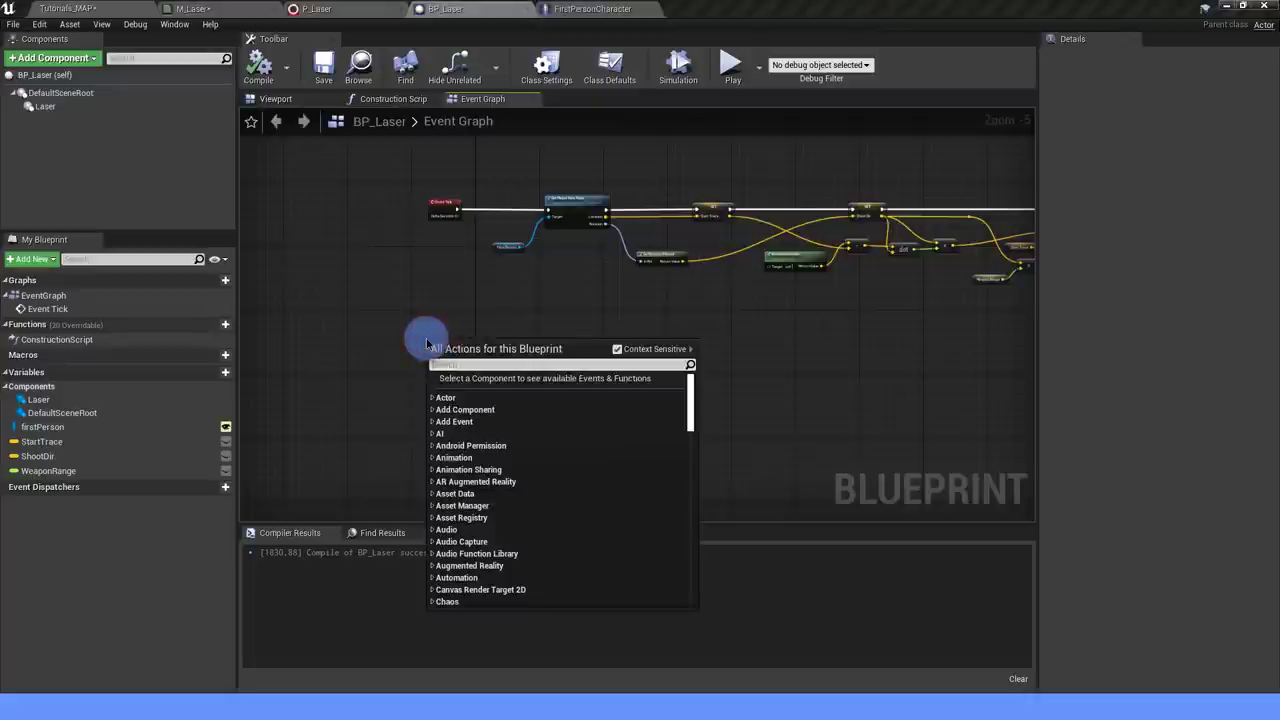
pyautogui.write('cust')
pyautogui.click(495, 391)
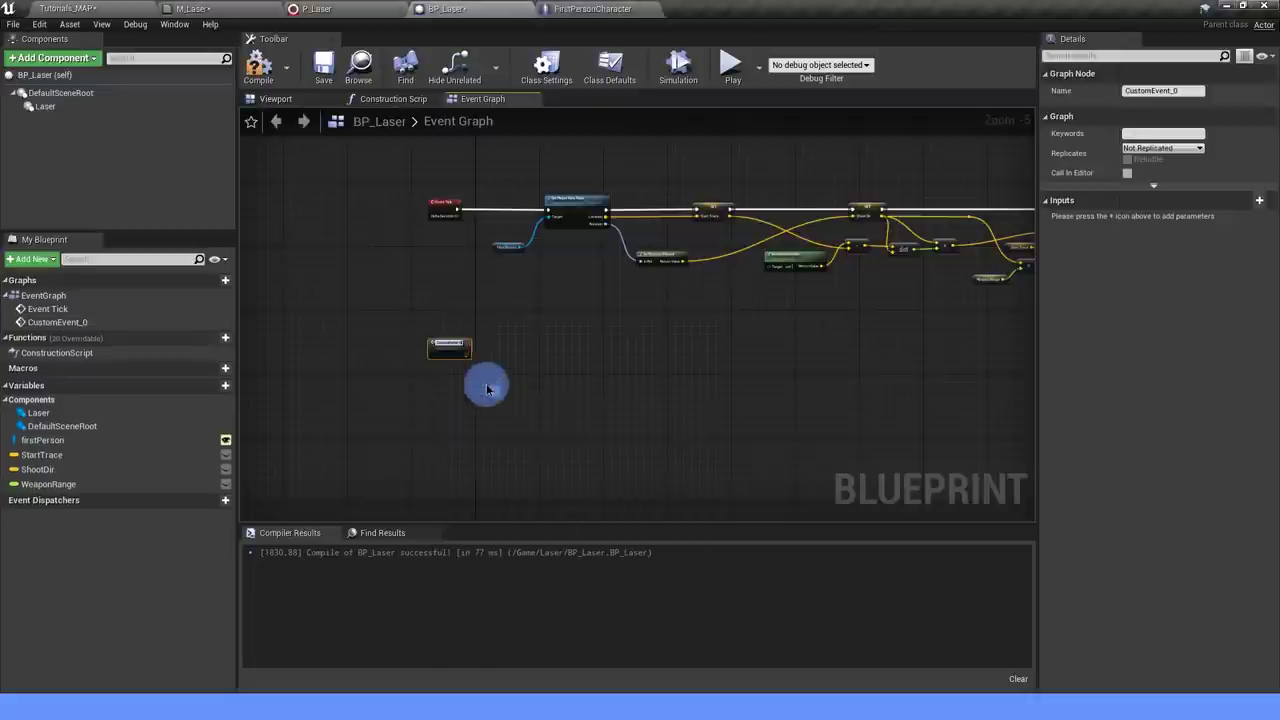
pyautogui.scroll(2, 491, 385)
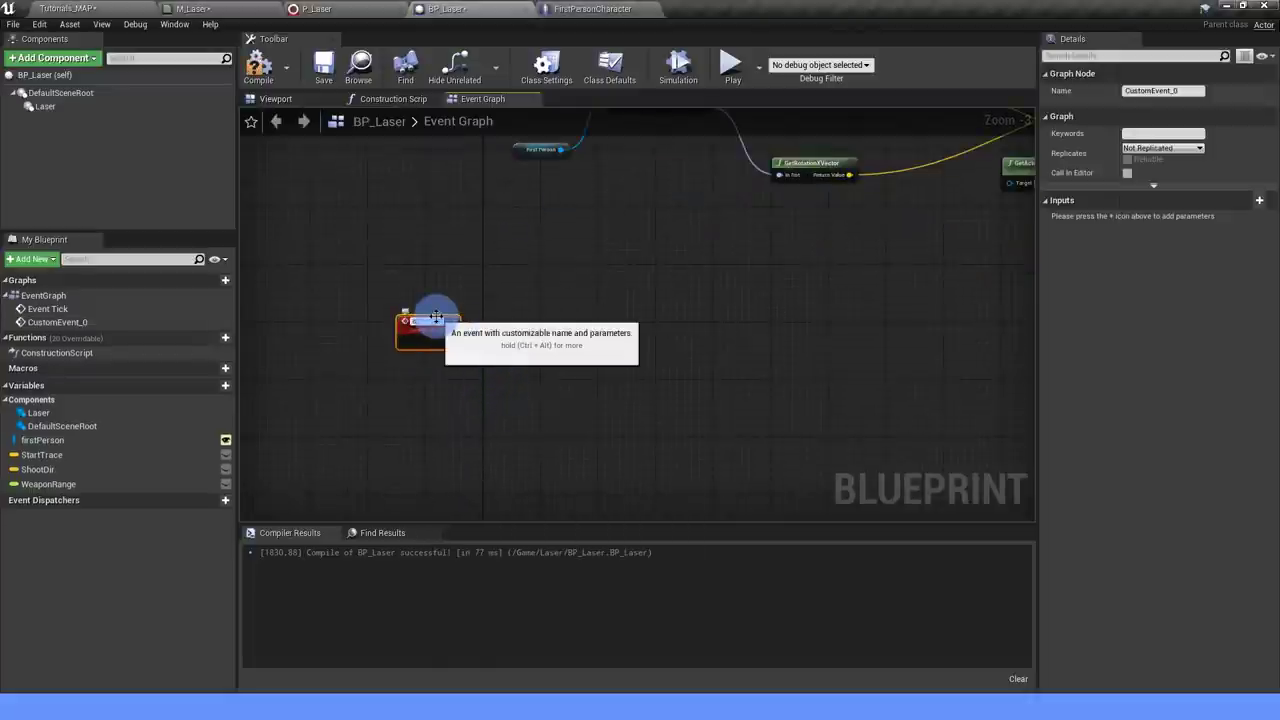
pyautogui.write('StopLaser')
pyautogui.press('Return')
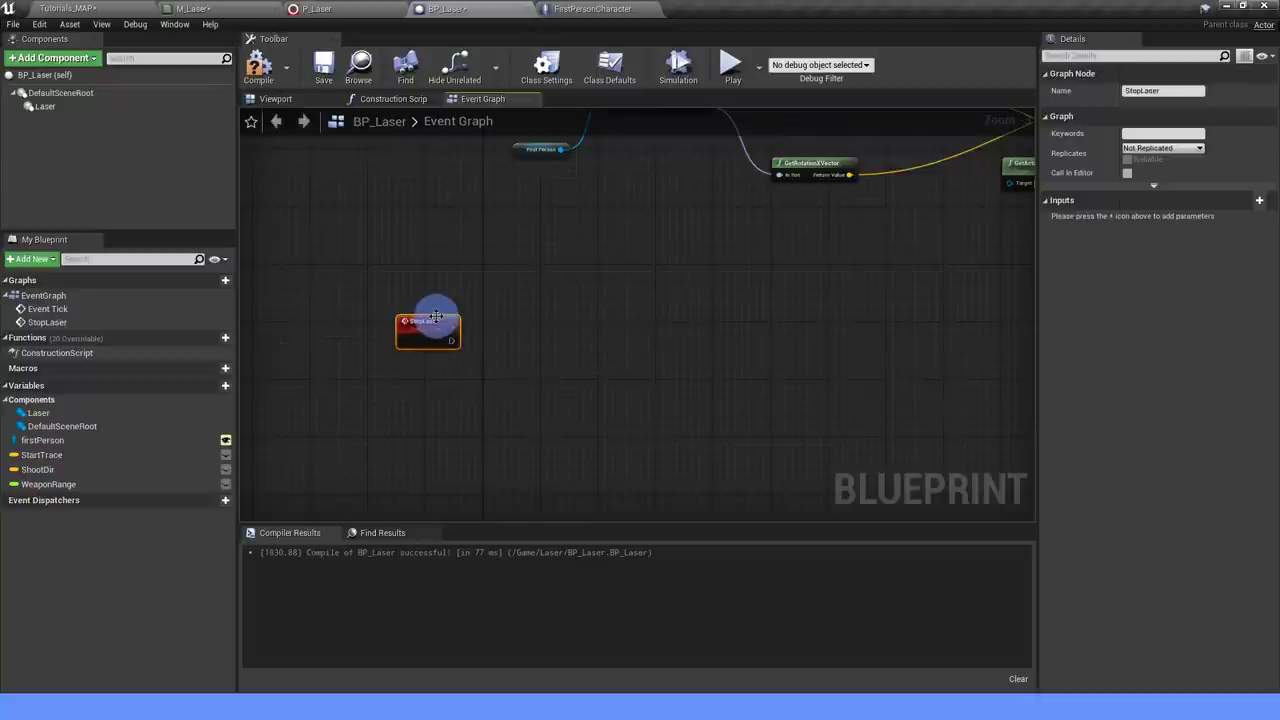
pyautogui.click(258, 65)
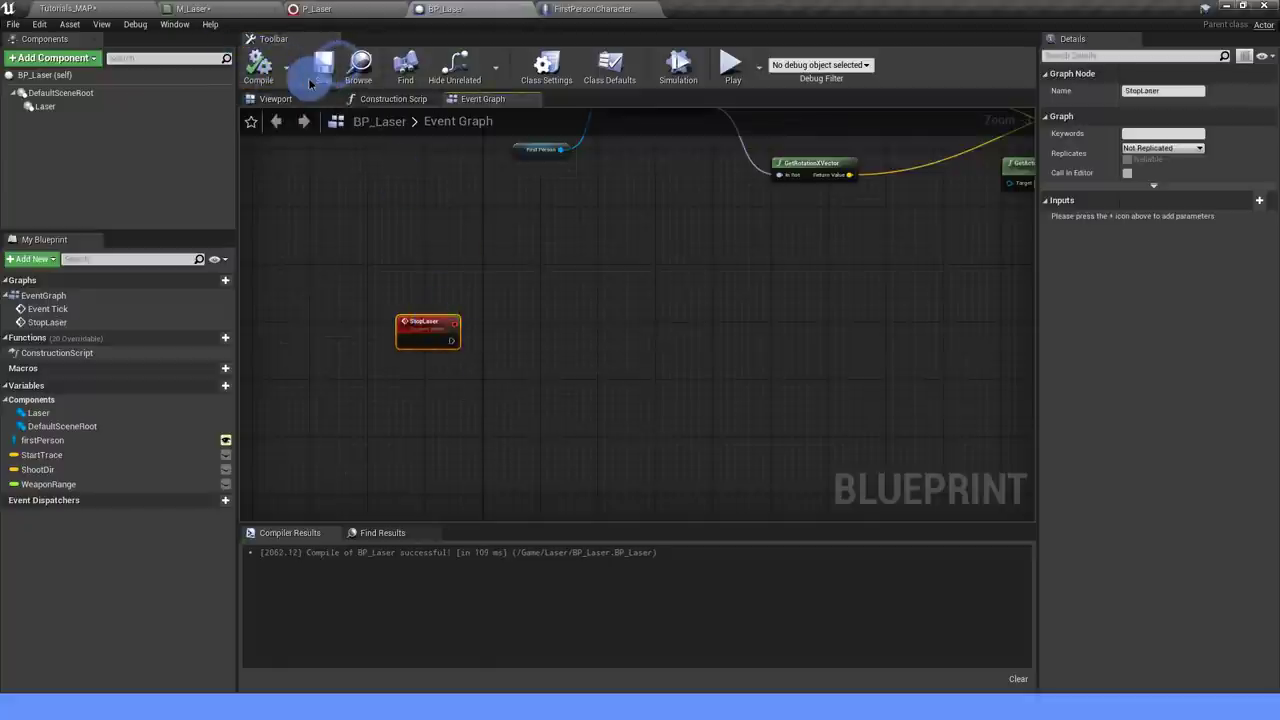
pyautogui.click(590, 9)
pyautogui.moveTo(376, 355); pyautogui.dragTo(547, 367, button='right')
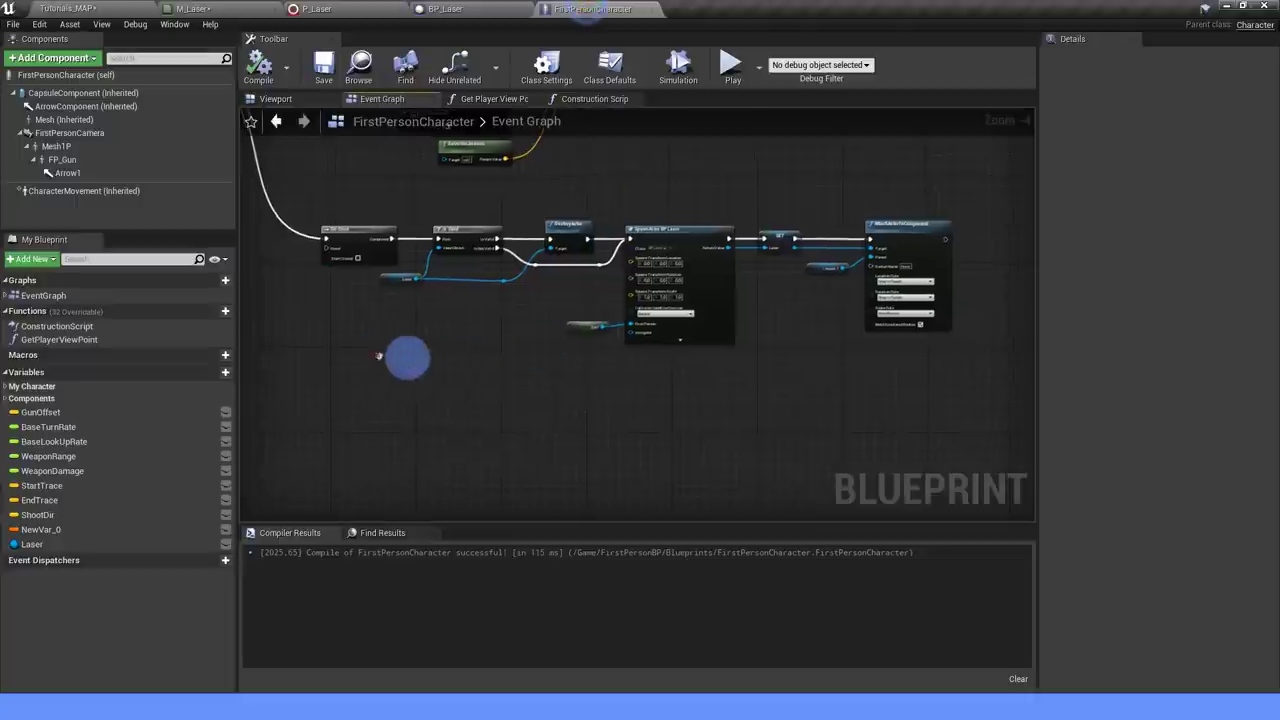
pyautogui.moveTo(392, 238); pyautogui.dragTo(392, 180, button='right')
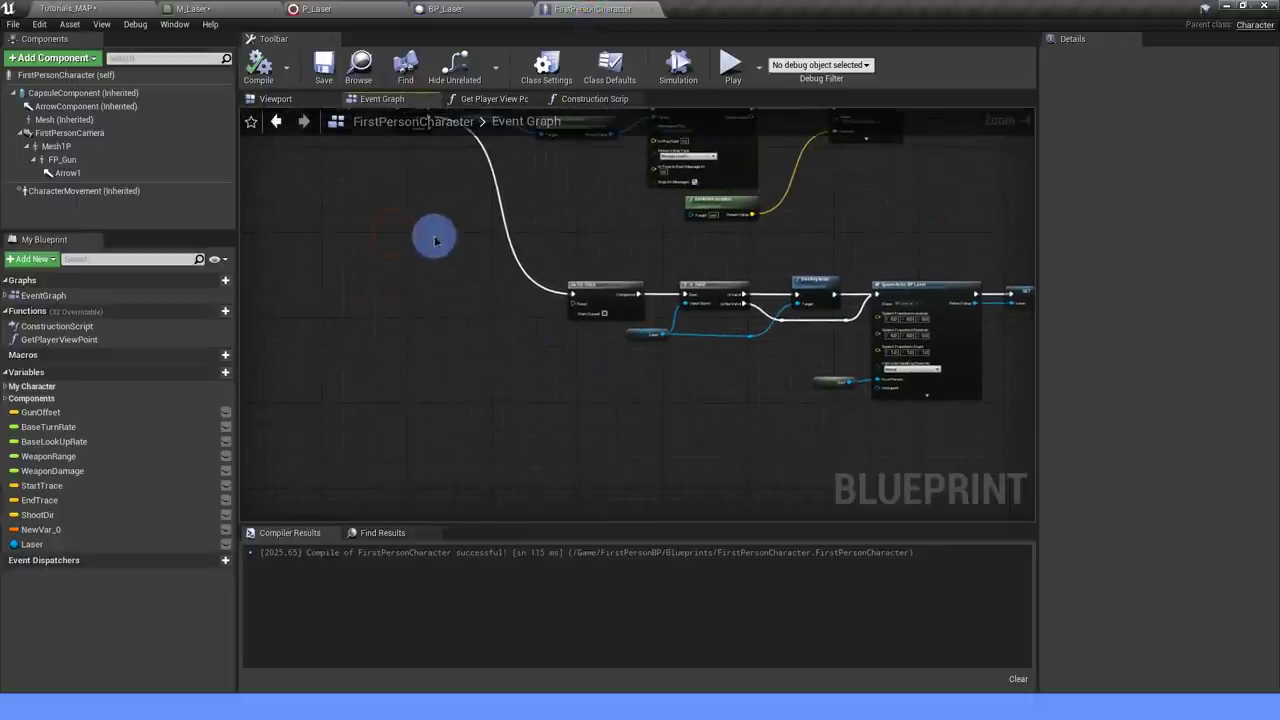
pyautogui.moveTo(435, 240); pyautogui.dragTo(447, 270, button='right')
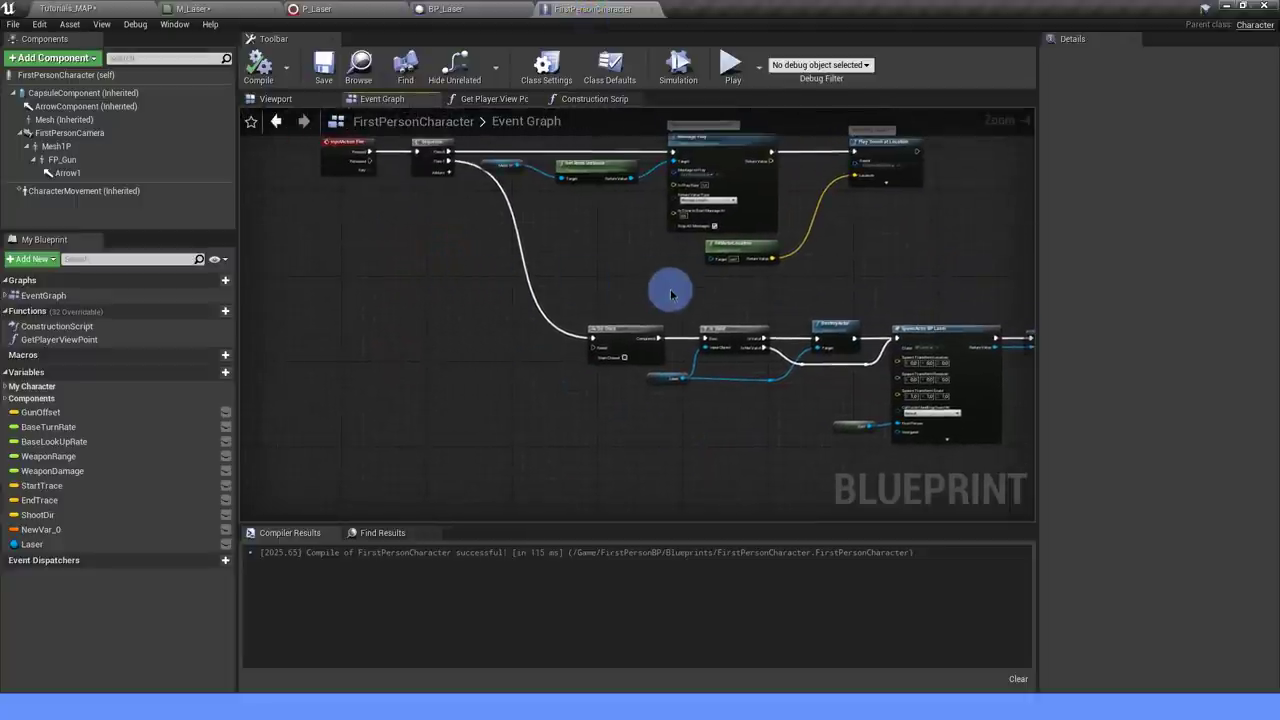
pyautogui.moveTo(511, 388); pyautogui.dragTo(508, 398, button='right')
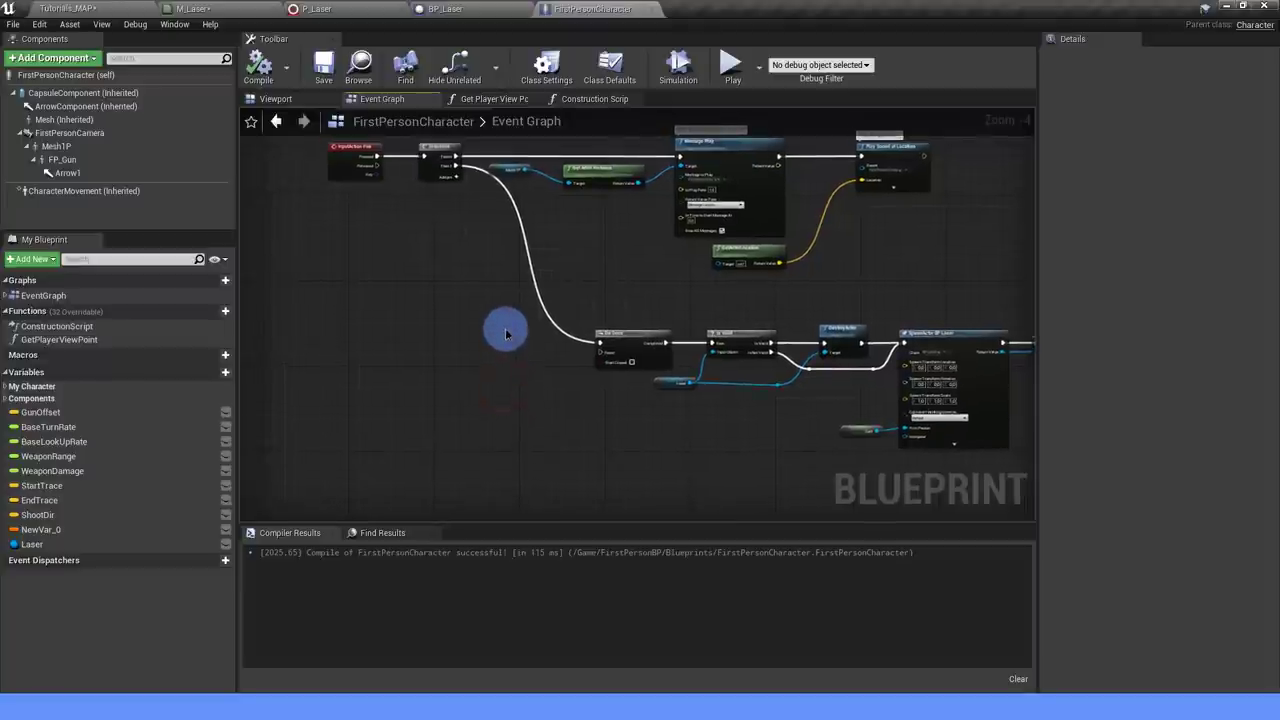
pyautogui.moveTo(506, 334); pyautogui.dragTo(450, 349, button='right')
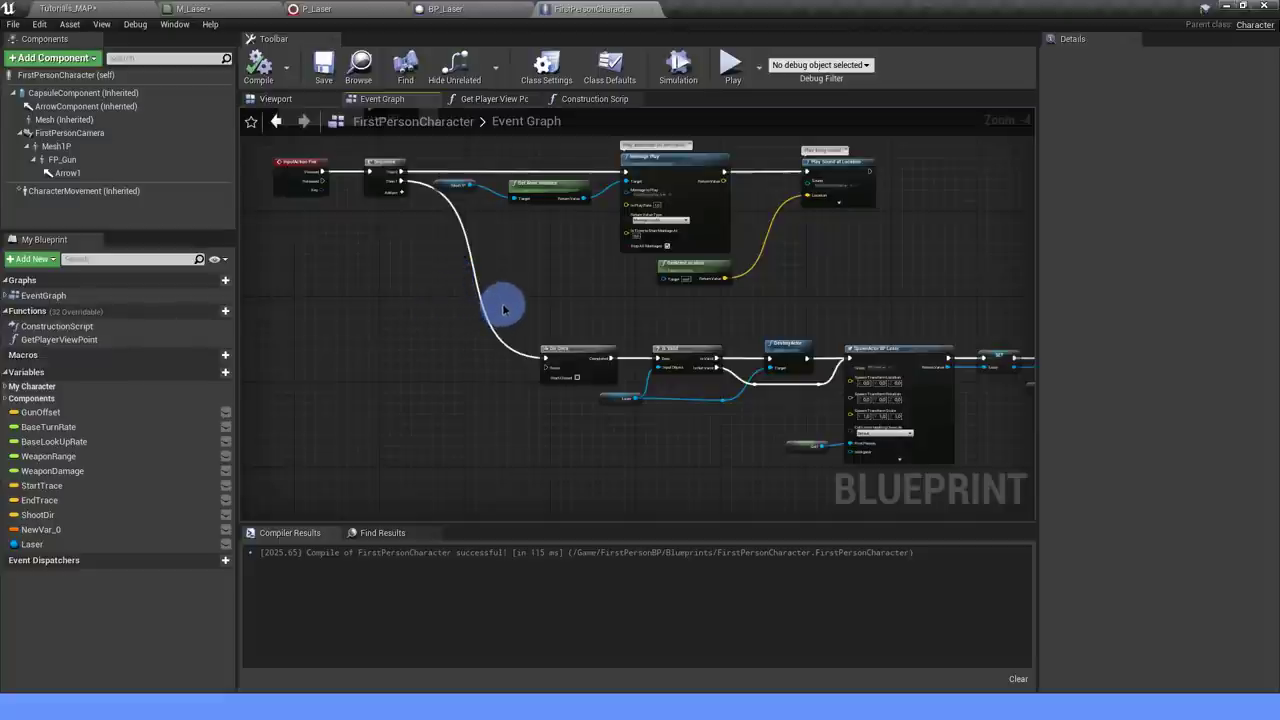
pyautogui.scroll(2, 519, 309)
pyautogui.scroll(-2, 523, 294)
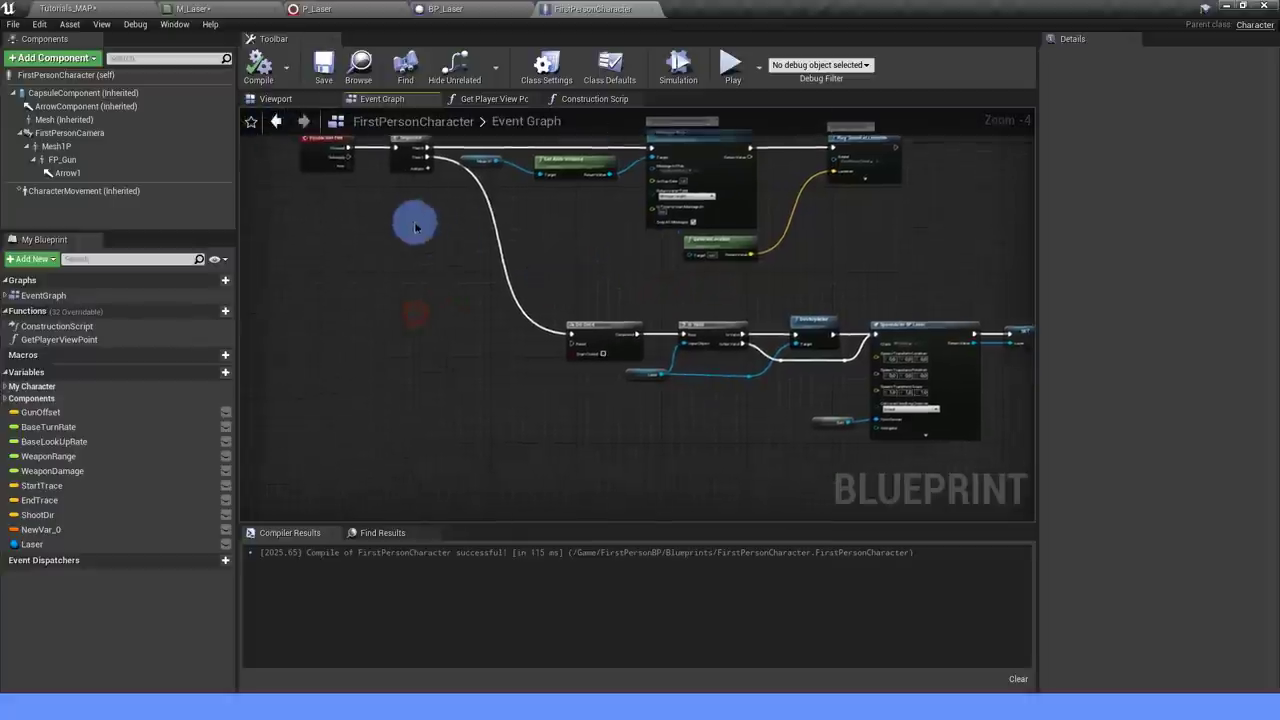
pyautogui.scroll(2, 412, 260)
pyautogui.moveTo(349, 181)
pyautogui.mouseDown()
pyautogui.moveTo(384, 251)
pyautogui.moveTo(486, 308)
pyautogui.mouseUp()
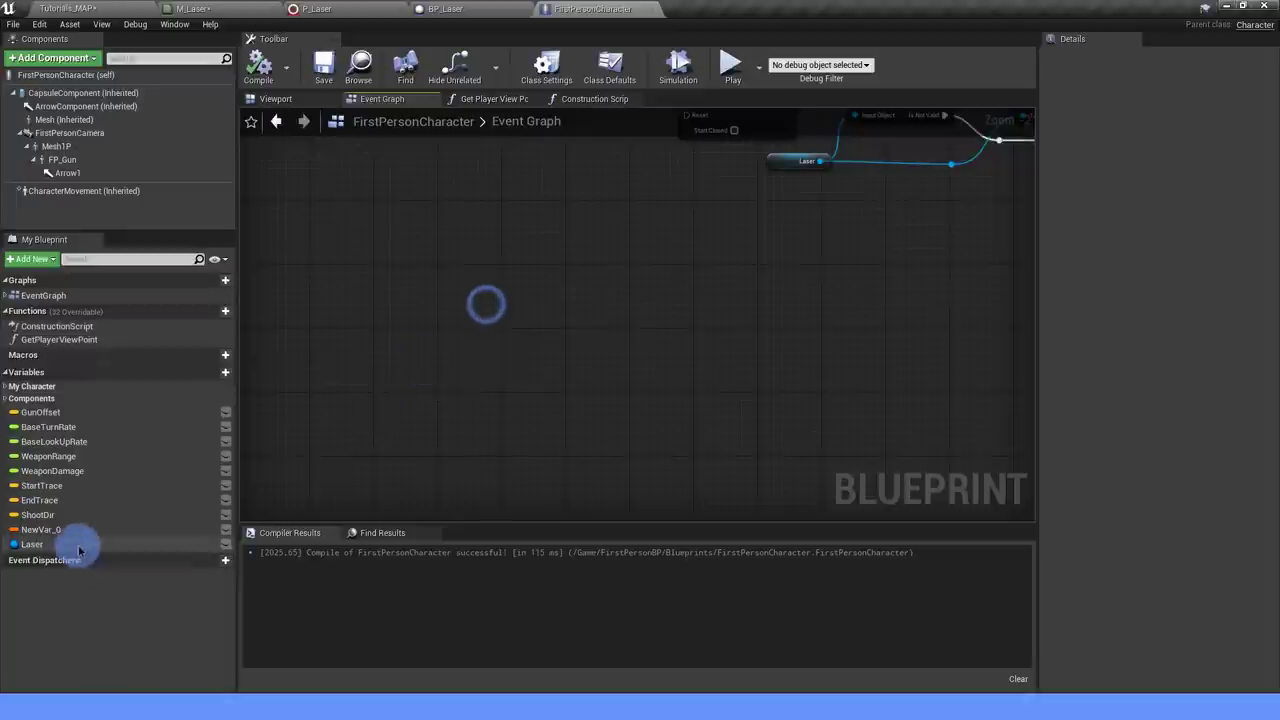
# Drop a Laser getter into the graph and add an Is Valid check on it.
pyautogui.moveTo(32, 544); pyautogui.dragTo(486, 310)
pyautogui.moveTo(486, 310); pyautogui.dragTo(386, 416, button='right')
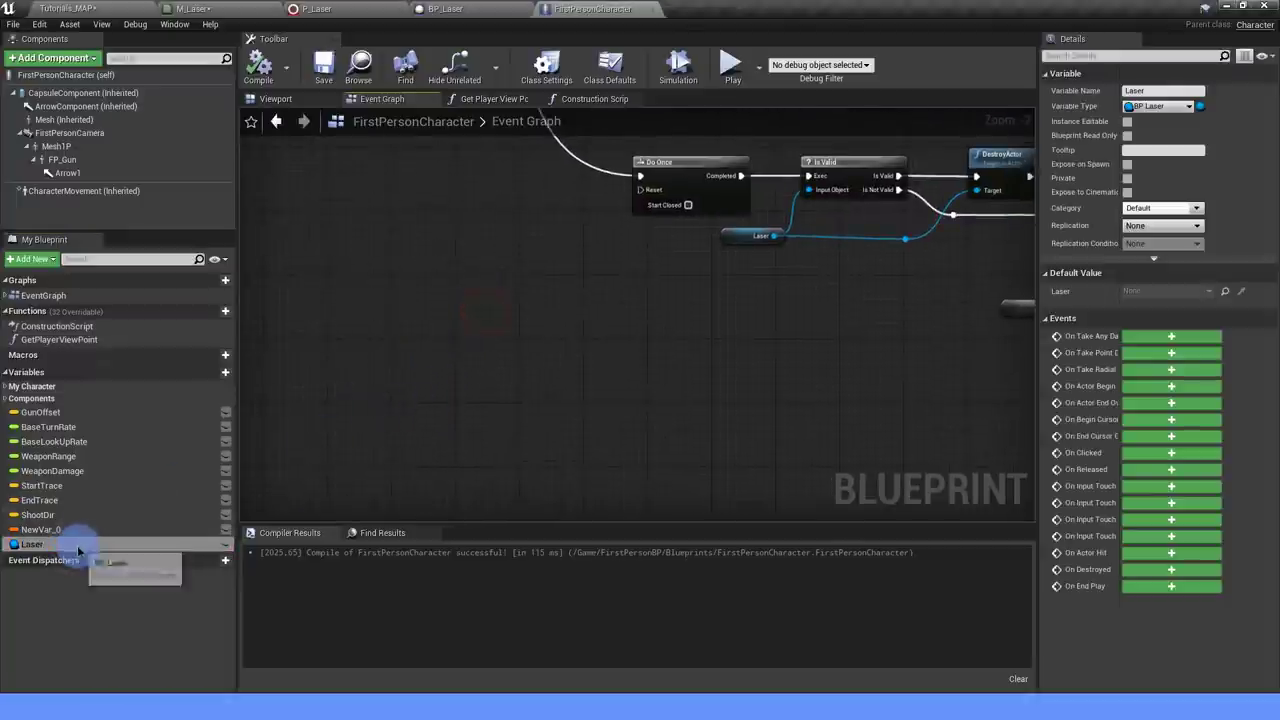
pyautogui.moveTo(32, 544); pyautogui.dragTo(520, 372)
pyautogui.scroll(1, 430, 408)
pyautogui.write('is valid')
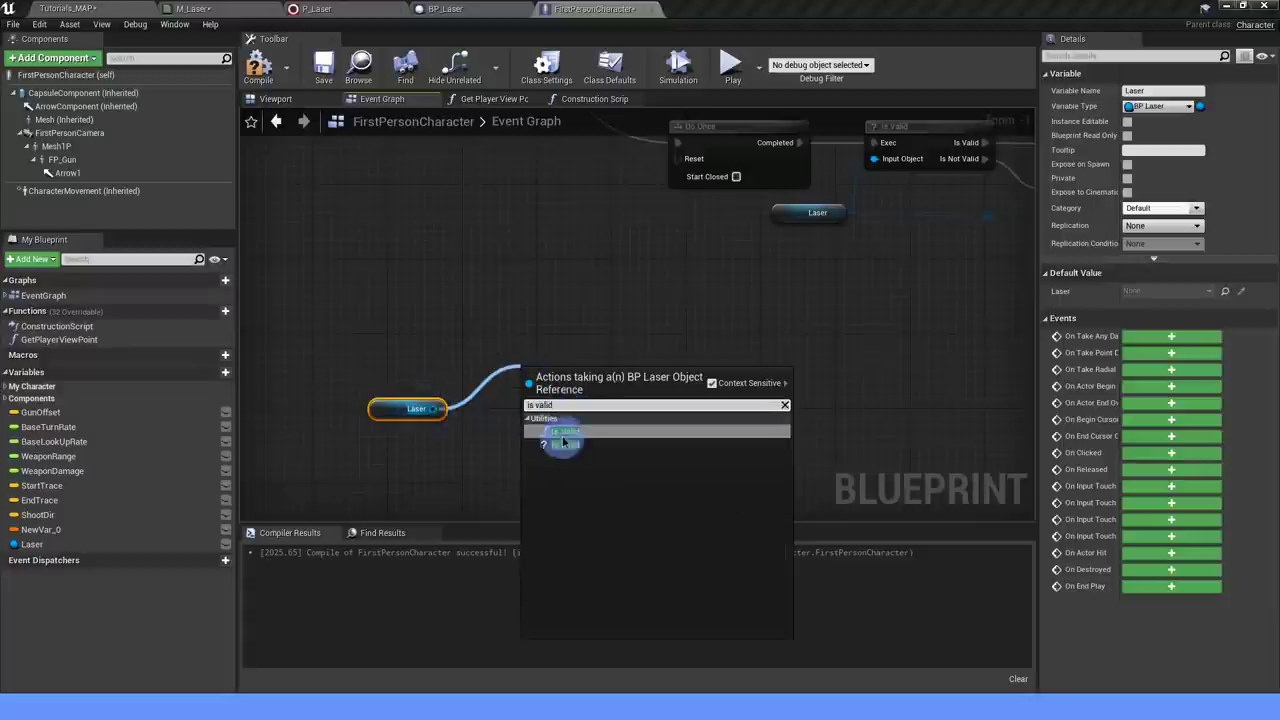
pyautogui.click(563, 440)
# Wire InputAction Fire's Released output into Is Valid and shift both nodes left.
pyautogui.scroll(-3, 572, 370)
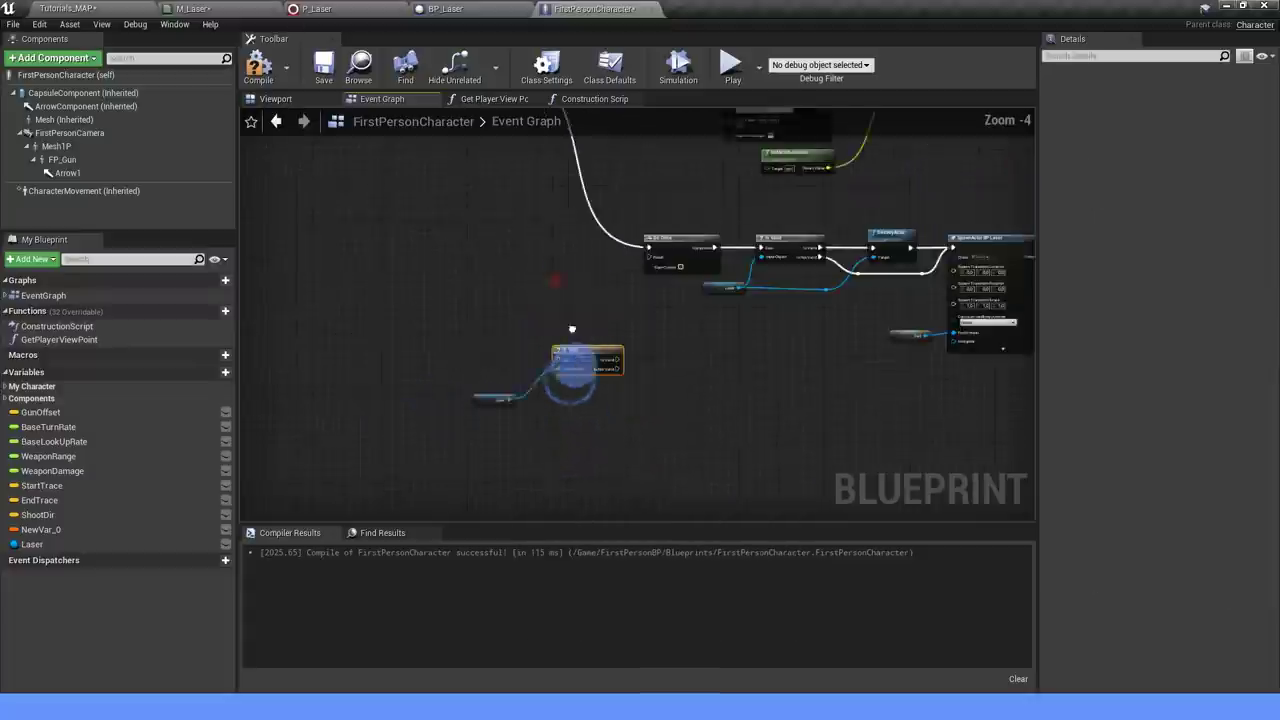
pyautogui.moveTo(473, 193); pyautogui.dragTo(491, 283, button='right')
pyautogui.moveTo(443, 160); pyautogui.dragTo(578, 458)
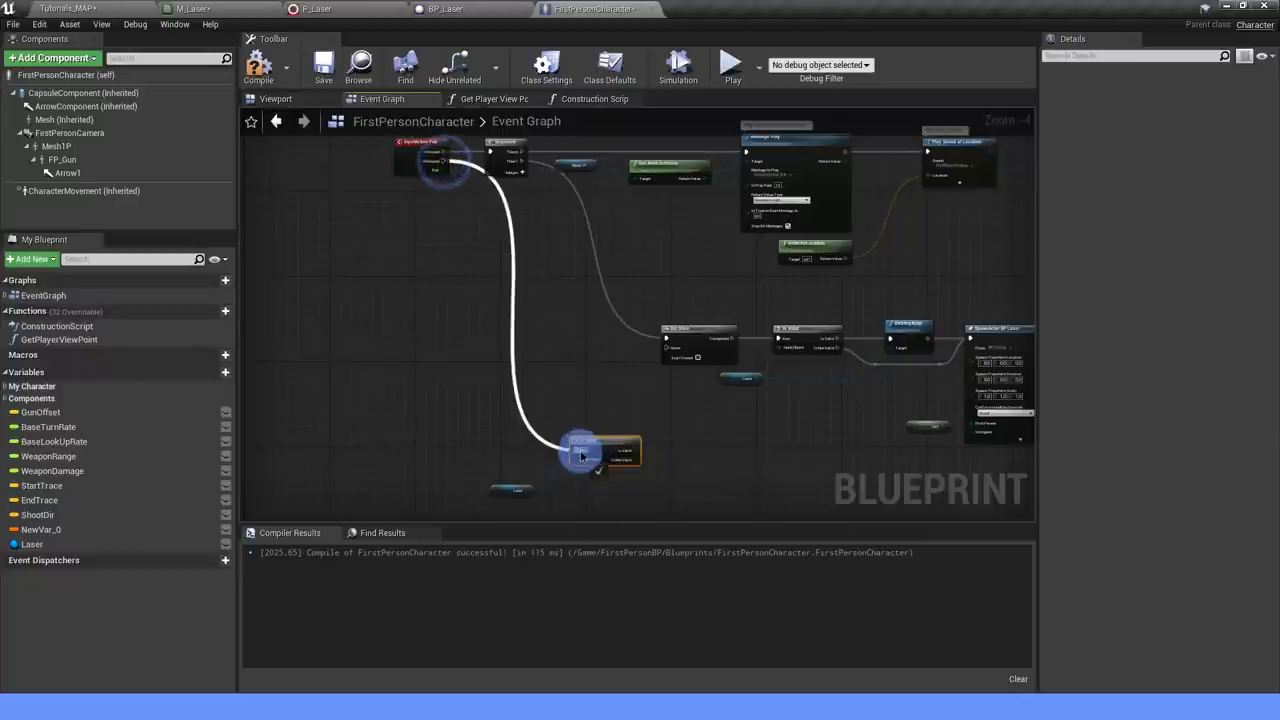
pyautogui.moveTo(494, 486); pyautogui.dragTo(427, 488)
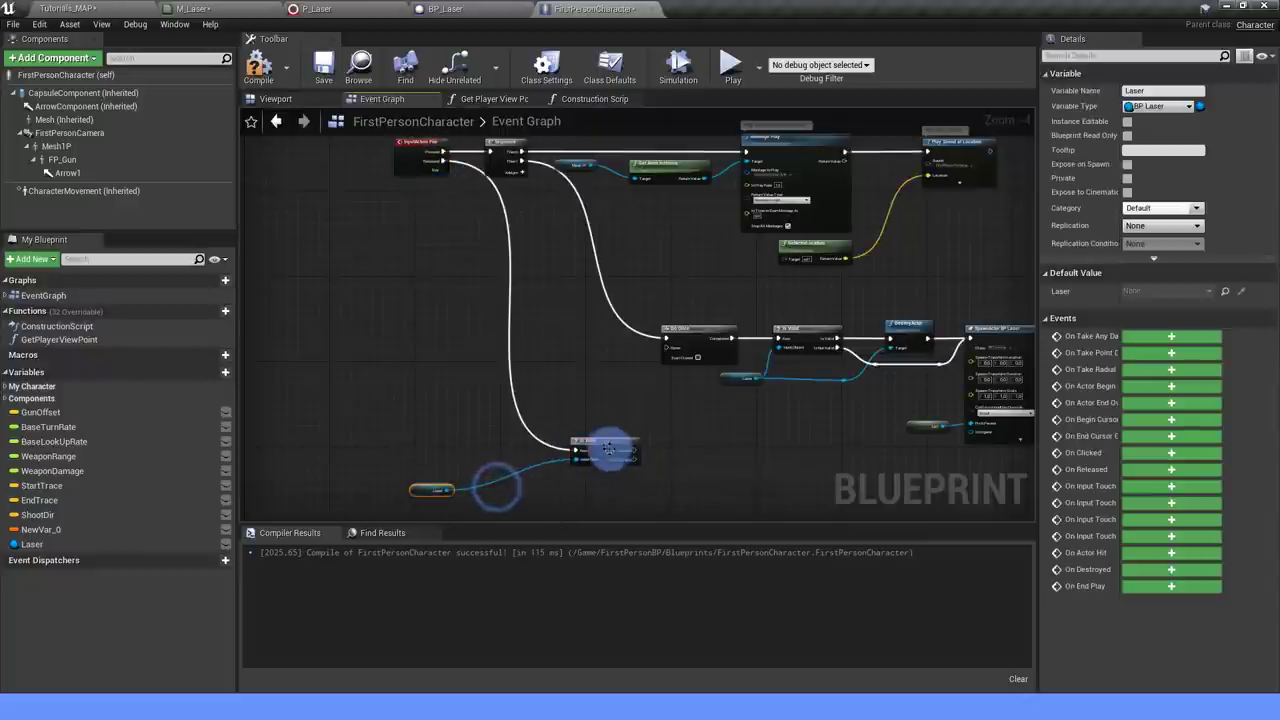
pyautogui.moveTo(605, 448)
pyautogui.mouseDown()
pyautogui.moveTo(525, 448)
pyautogui.moveTo(595, 441)
pyautogui.mouseUp()
pyautogui.scroll(2, 525, 448)
# Try a Sequence node after Is Valid, then delete it and add nothing.
pyautogui.write('sequence')
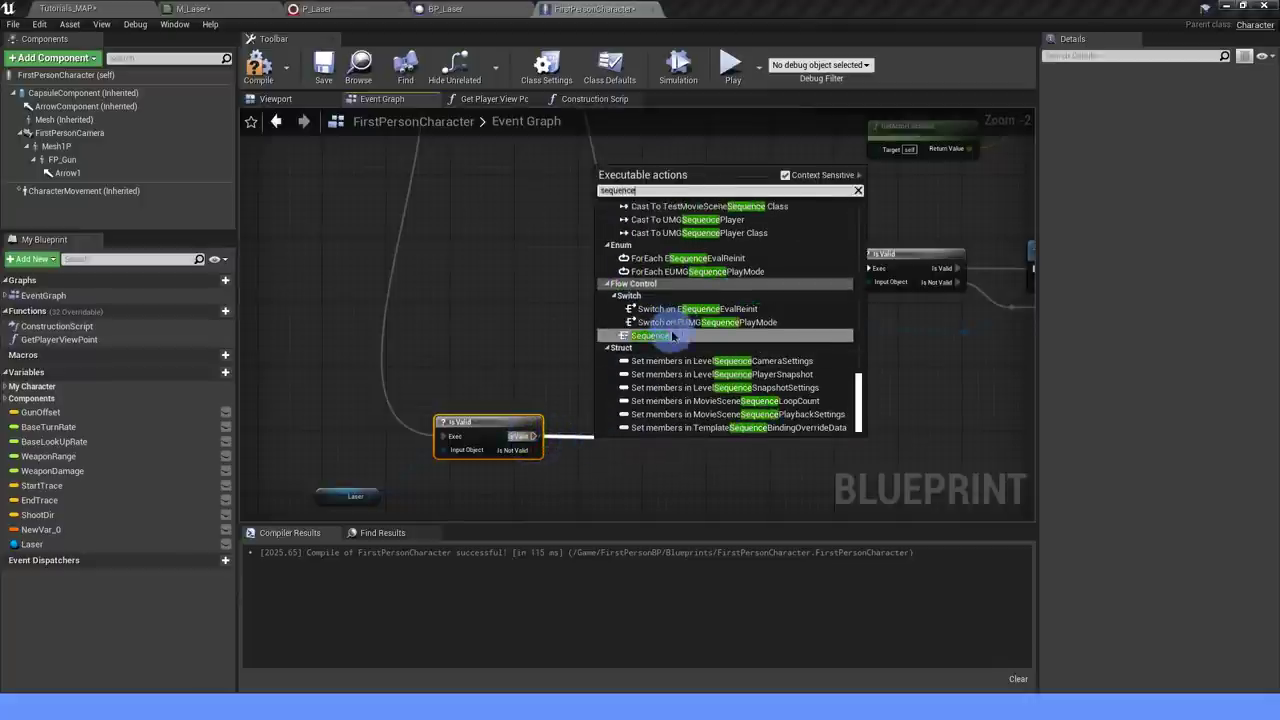
pyautogui.click(664, 336)
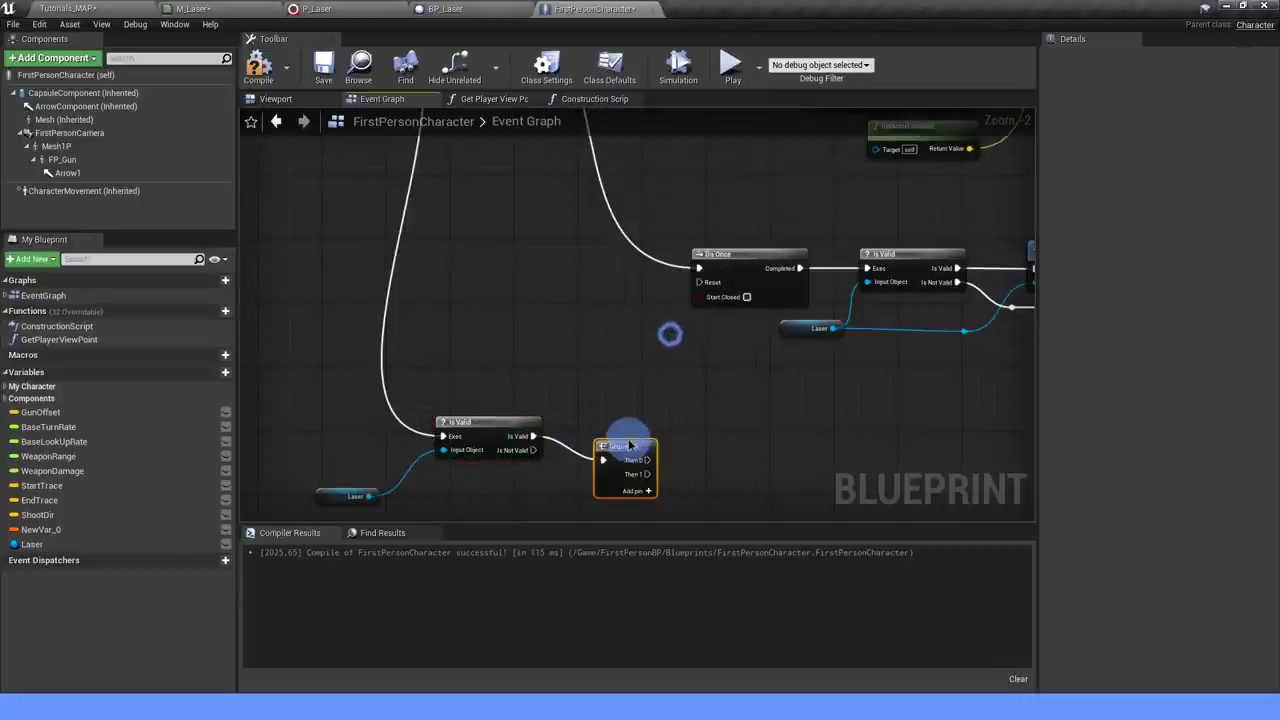
pyautogui.moveTo(625, 456); pyautogui.dragTo(603, 432)
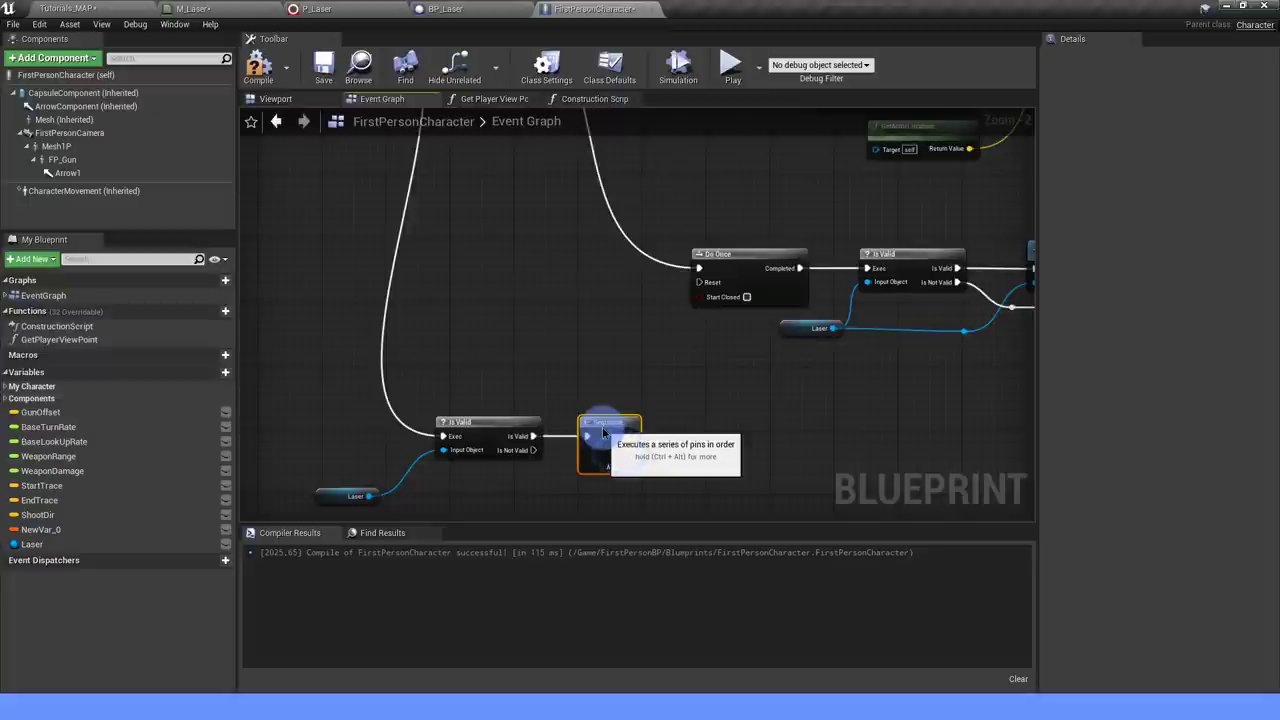
pyautogui.press('Delete')
pyautogui.moveTo(585, 438); pyautogui.dragTo(585, 438)
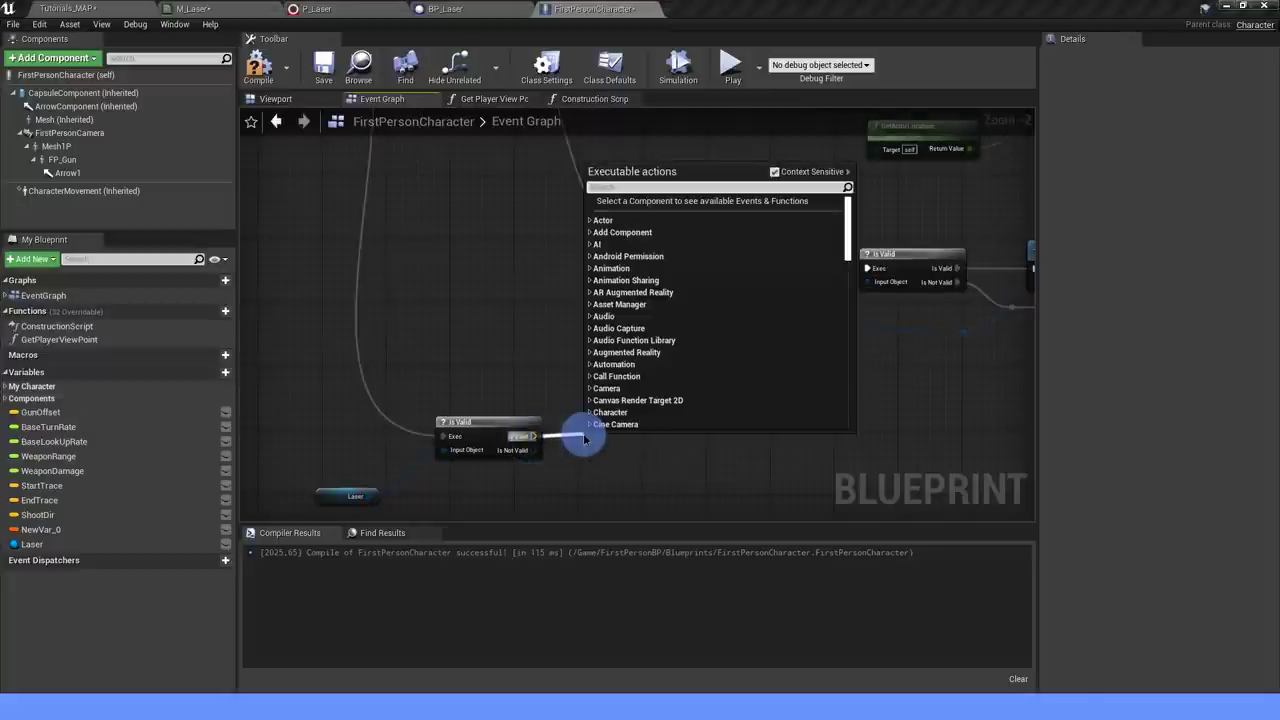
pyautogui.click(505, 495)
# Call Stop Laser on Laser when it is valid, and wire its output to Do Once's Reset.
pyautogui.moveTo(366, 497); pyautogui.dragTo(574, 455)
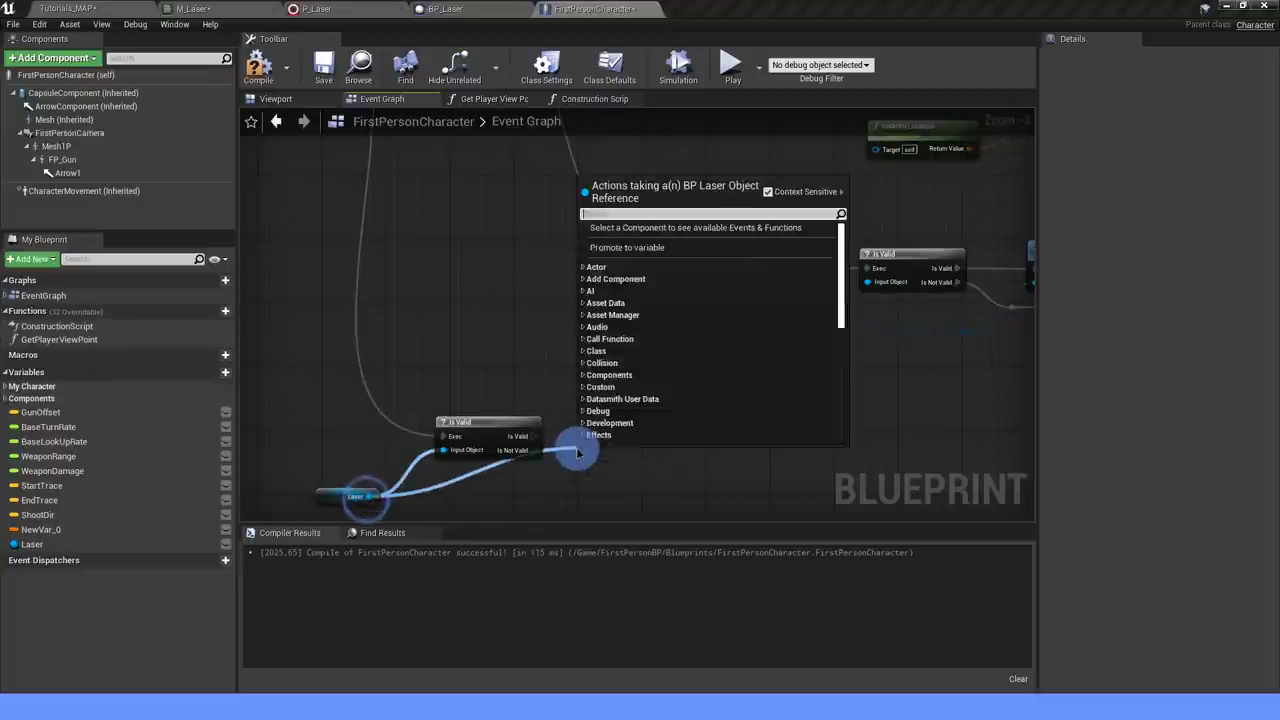
pyautogui.write('stop la')
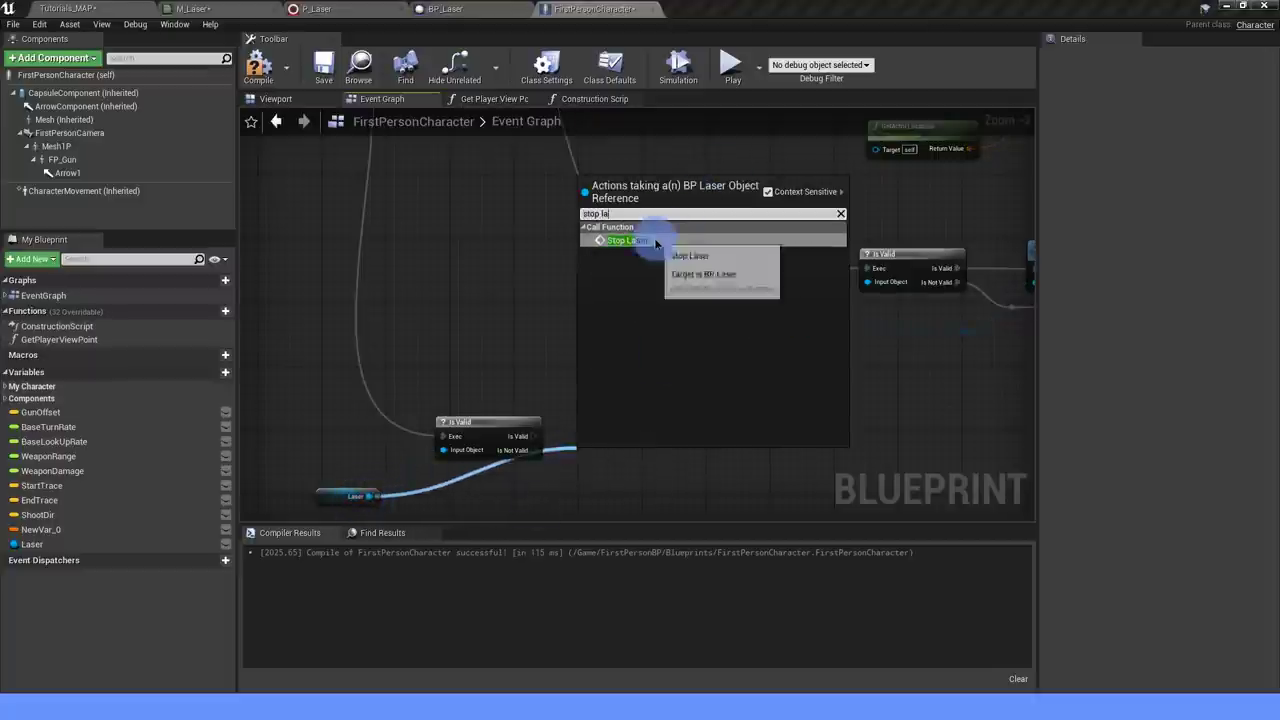
pyautogui.click(650, 240)
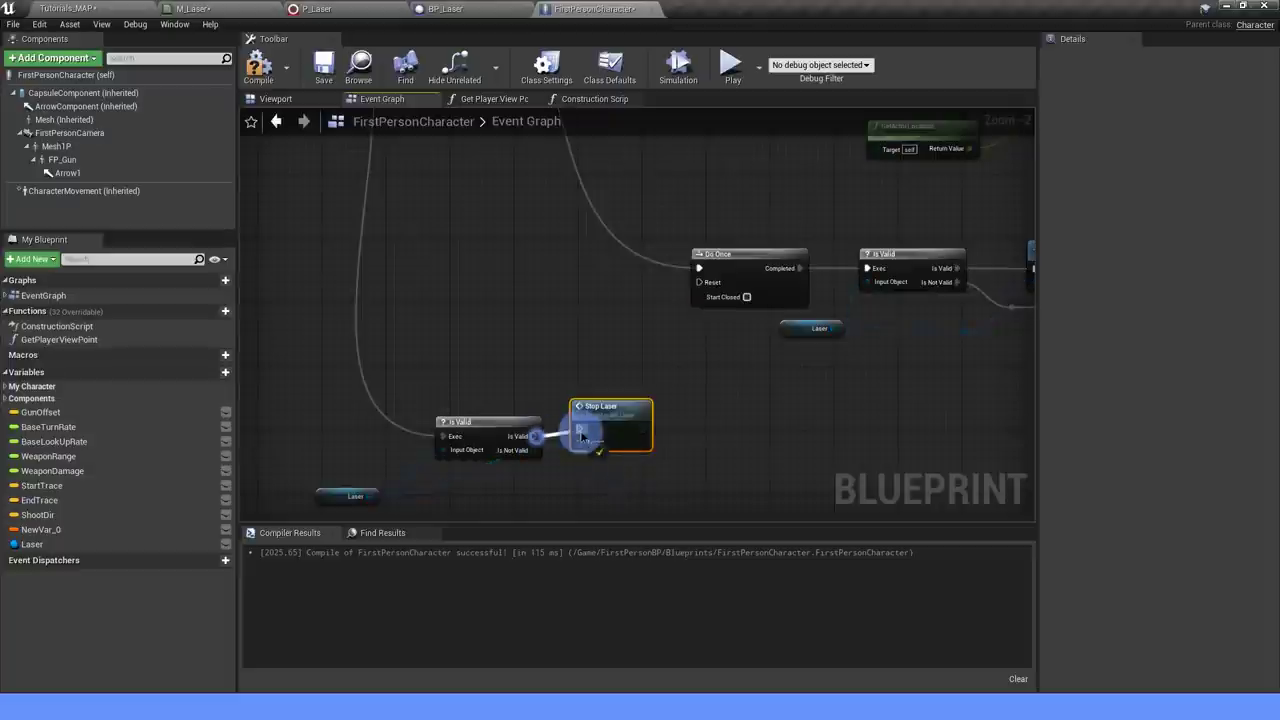
pyautogui.moveTo(534, 436)
pyautogui.mouseDown()
pyautogui.moveTo(579, 436)
pyautogui.moveTo(530, 460)
pyautogui.mouseUp()
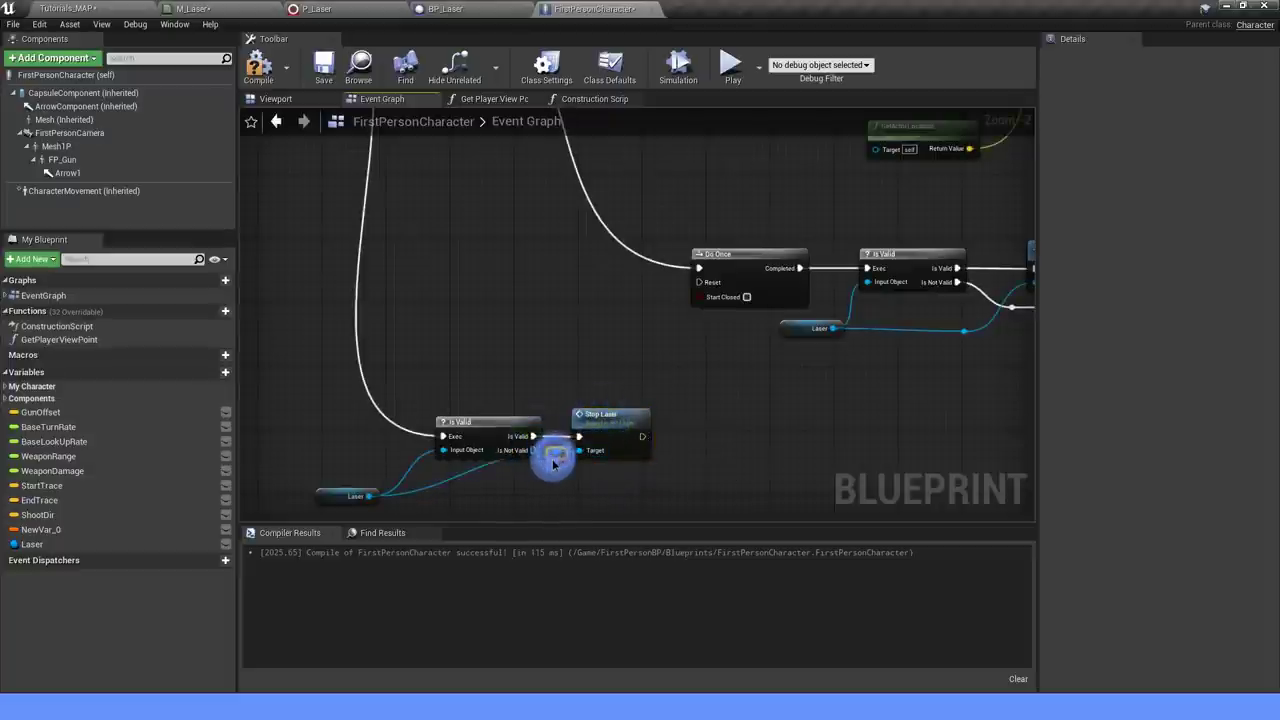
pyautogui.moveTo(689, 413); pyautogui.dragTo(573, 460, button='right')
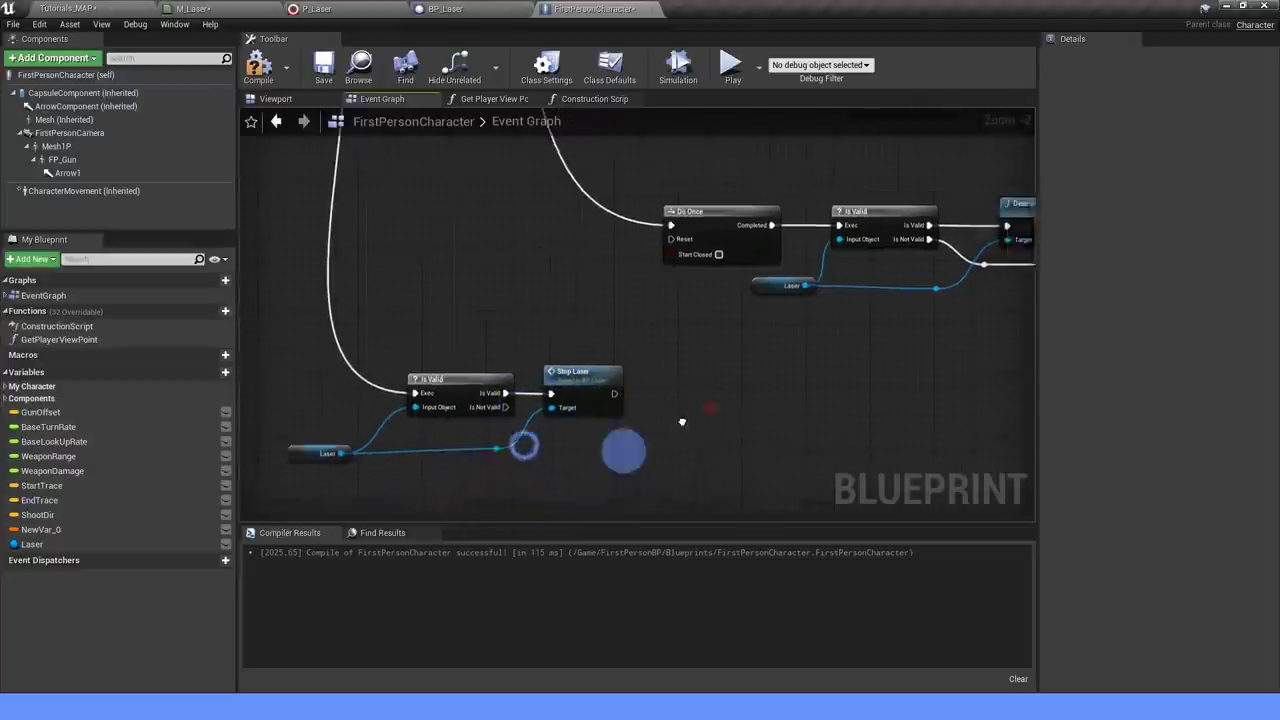
pyautogui.moveTo(527, 427); pyautogui.dragTo(595, 280)
# In BP_Laser, add a timeline fired by the StopLaser event and name it StopEffect.
pyautogui.scroll(-6, 595, 280)
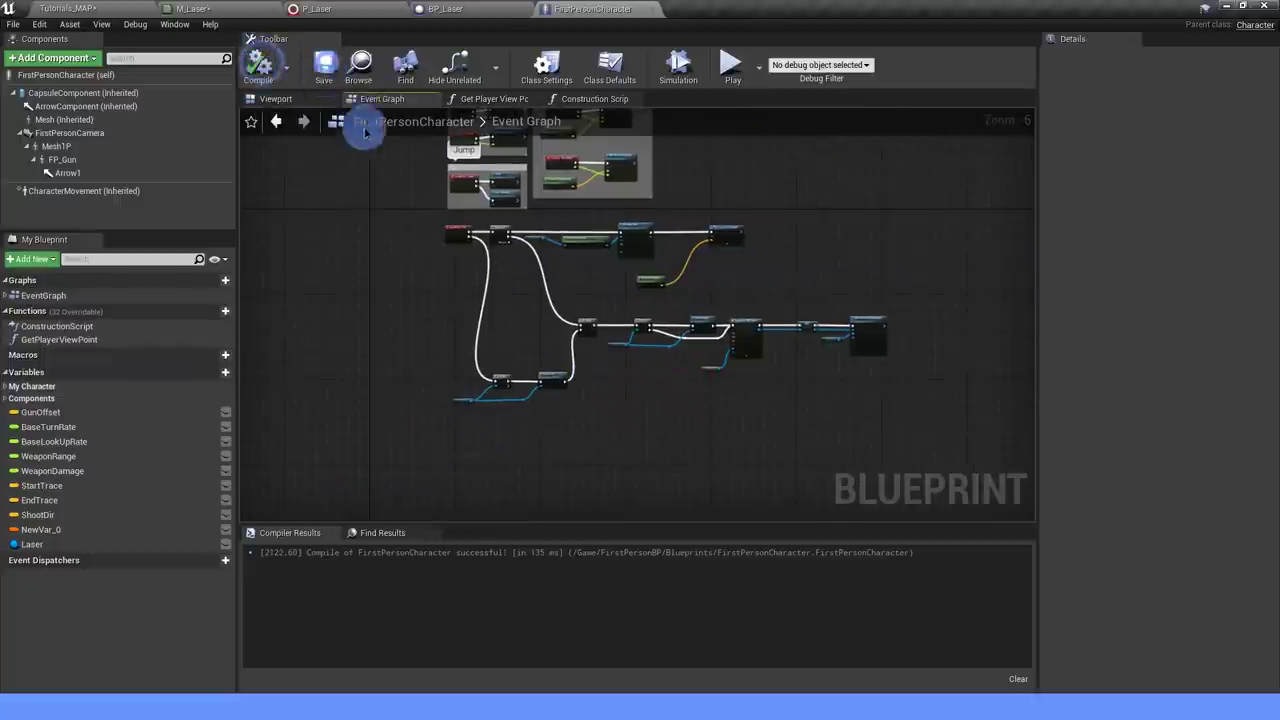
pyautogui.click(470, 8)
pyautogui.scroll(1, 475, 371)
pyautogui.moveTo(447, 339); pyautogui.dragTo(587, 335)
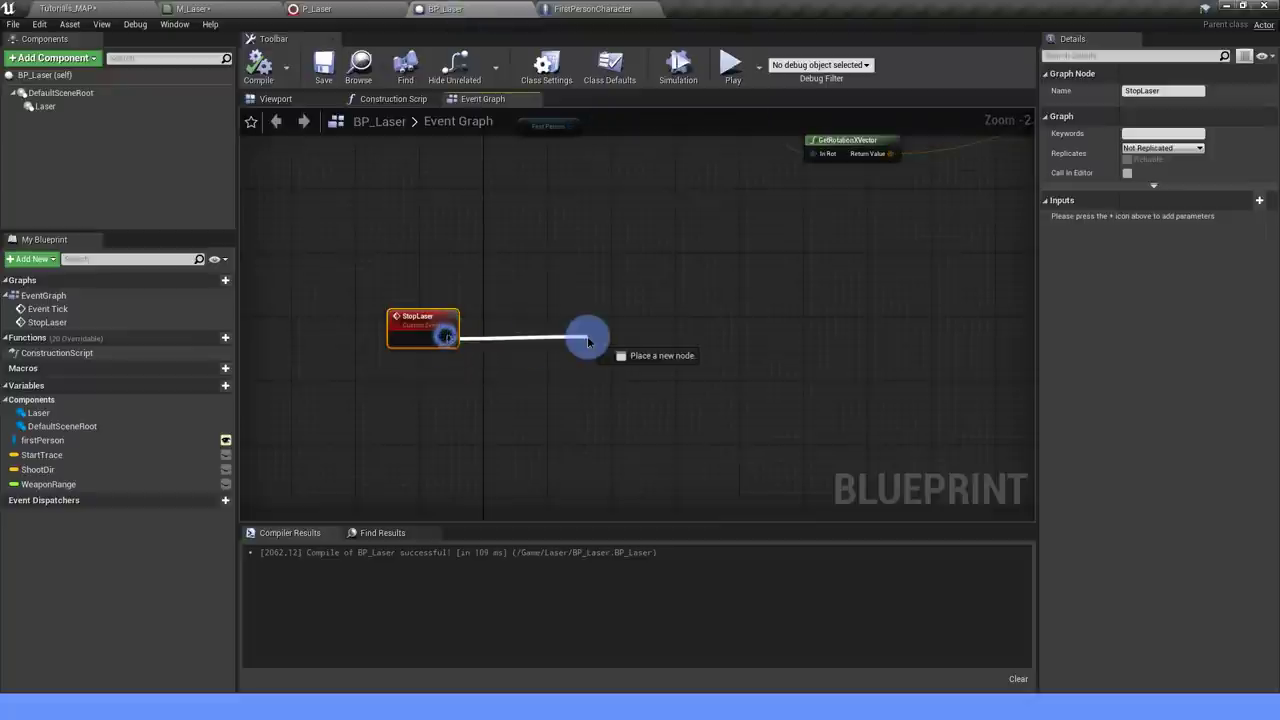
pyautogui.write('timeline')
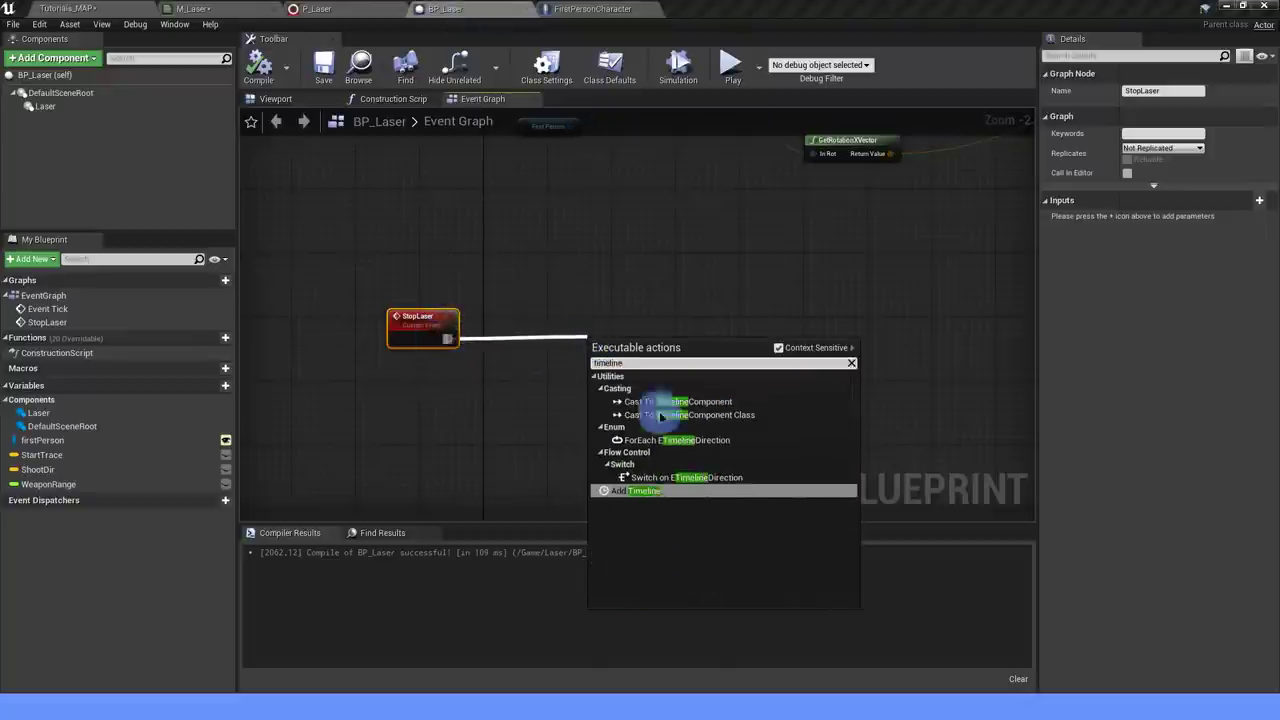
pyautogui.click(651, 491)
pyautogui.scroll(1, 646, 353)
pyautogui.write('StopEffe')
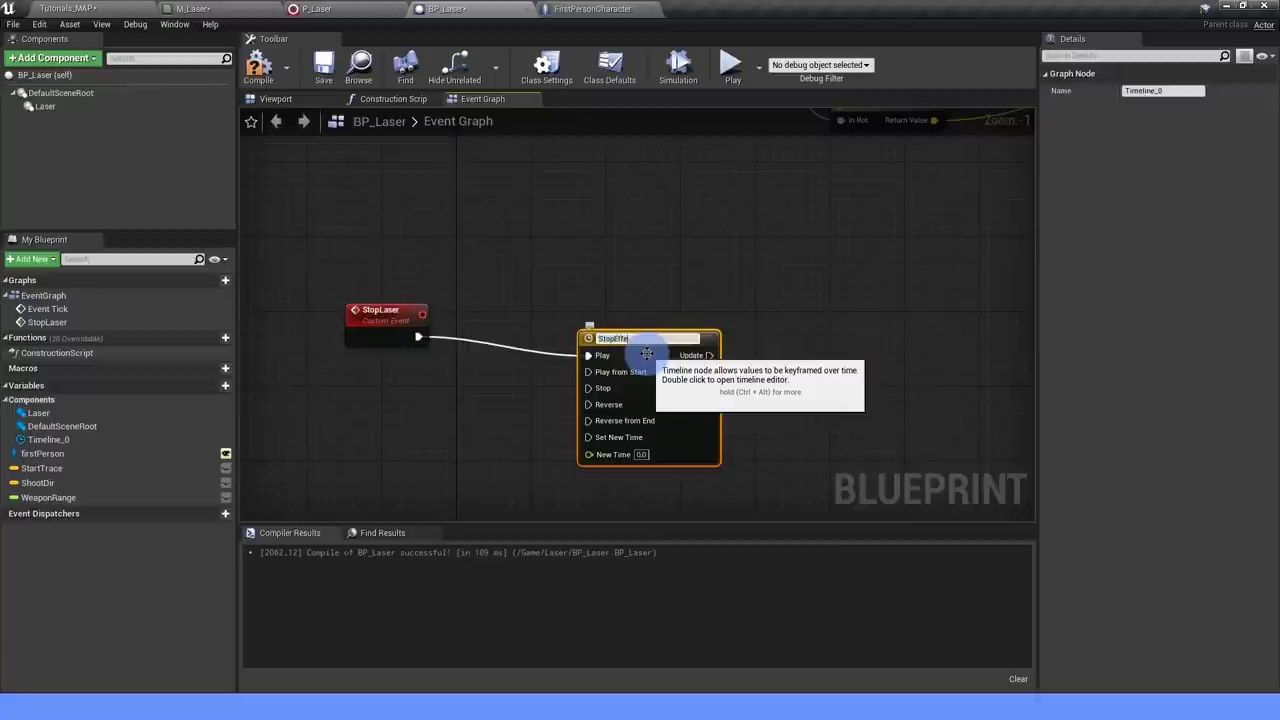
pyautogui.write('ct')
pyautogui.press('Return')
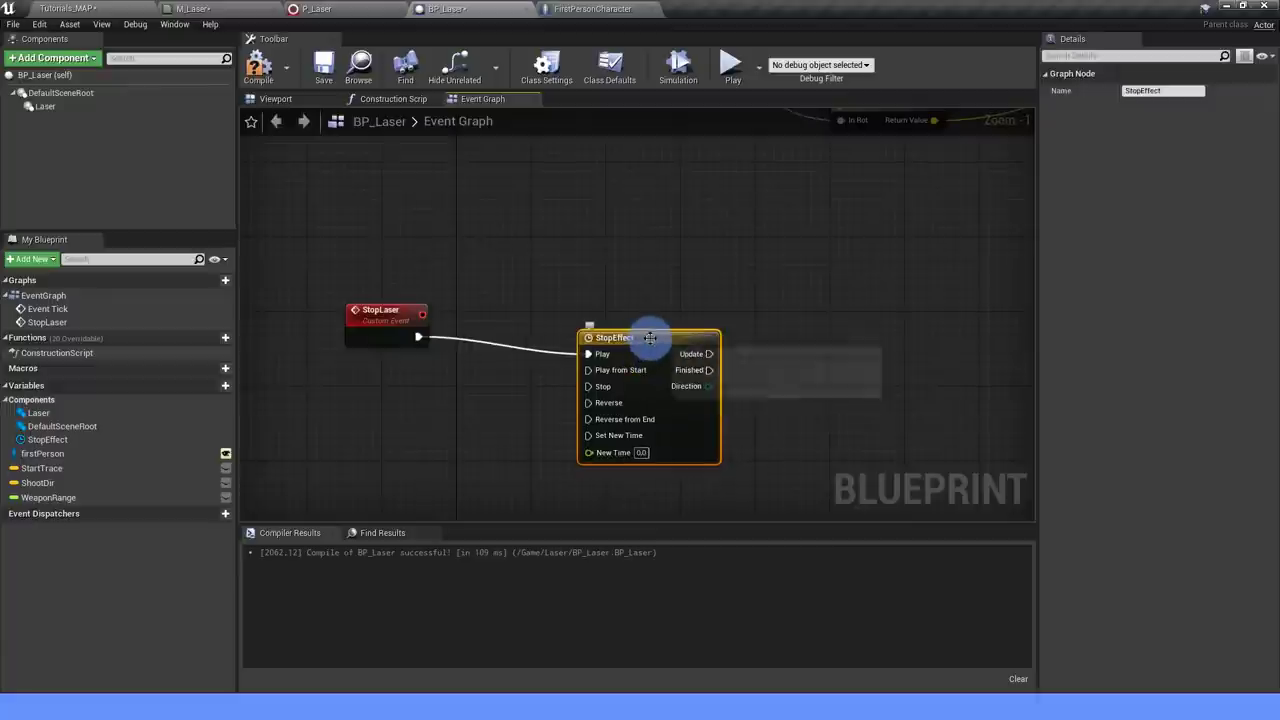
pyautogui.moveTo(648, 337); pyautogui.dragTo(630, 320)
# Give StopEffect a float track named Scale with a first key at value 1.
pyautogui.doubleClick(630, 320)
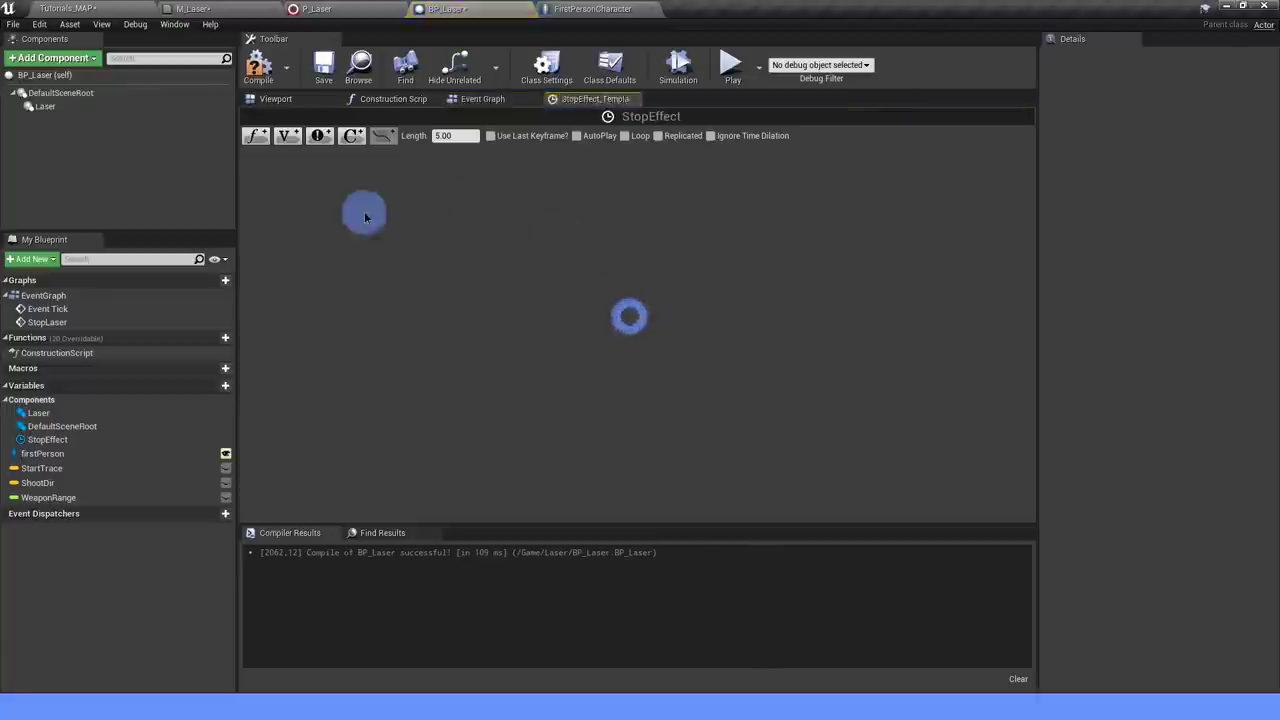
pyautogui.click(257, 134)
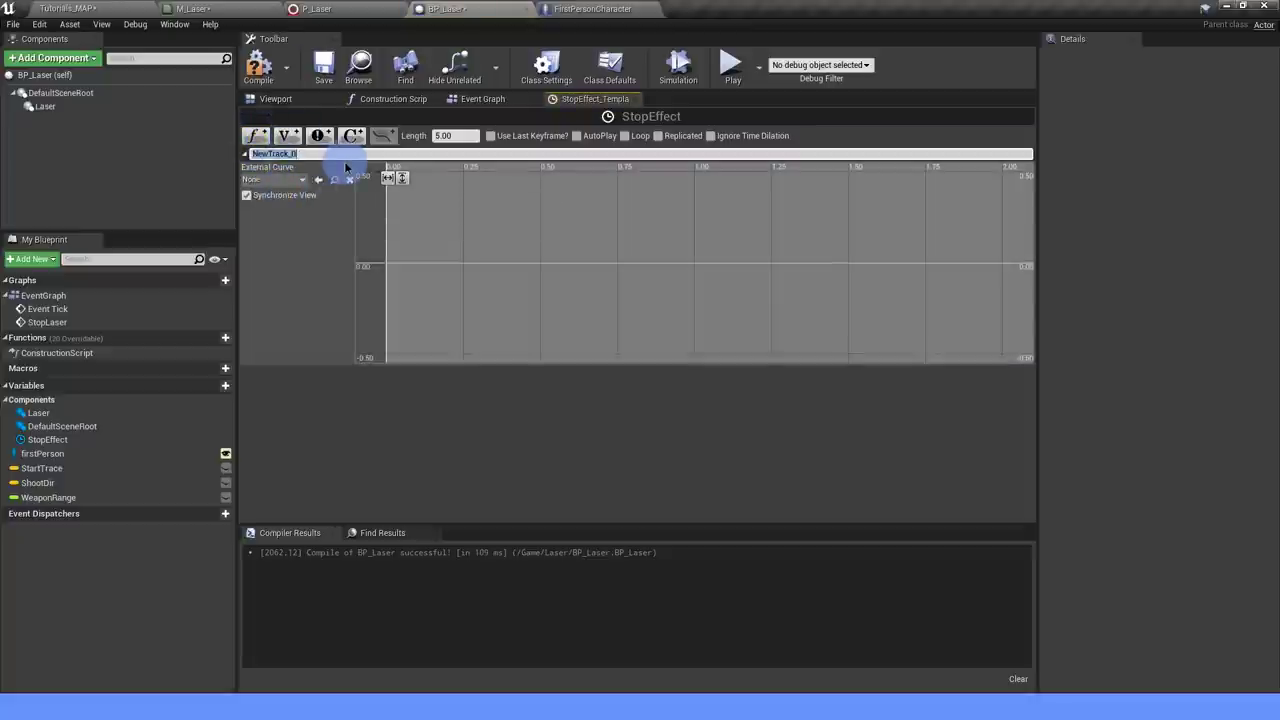
pyautogui.write('Scale')
pyautogui.press('Return')
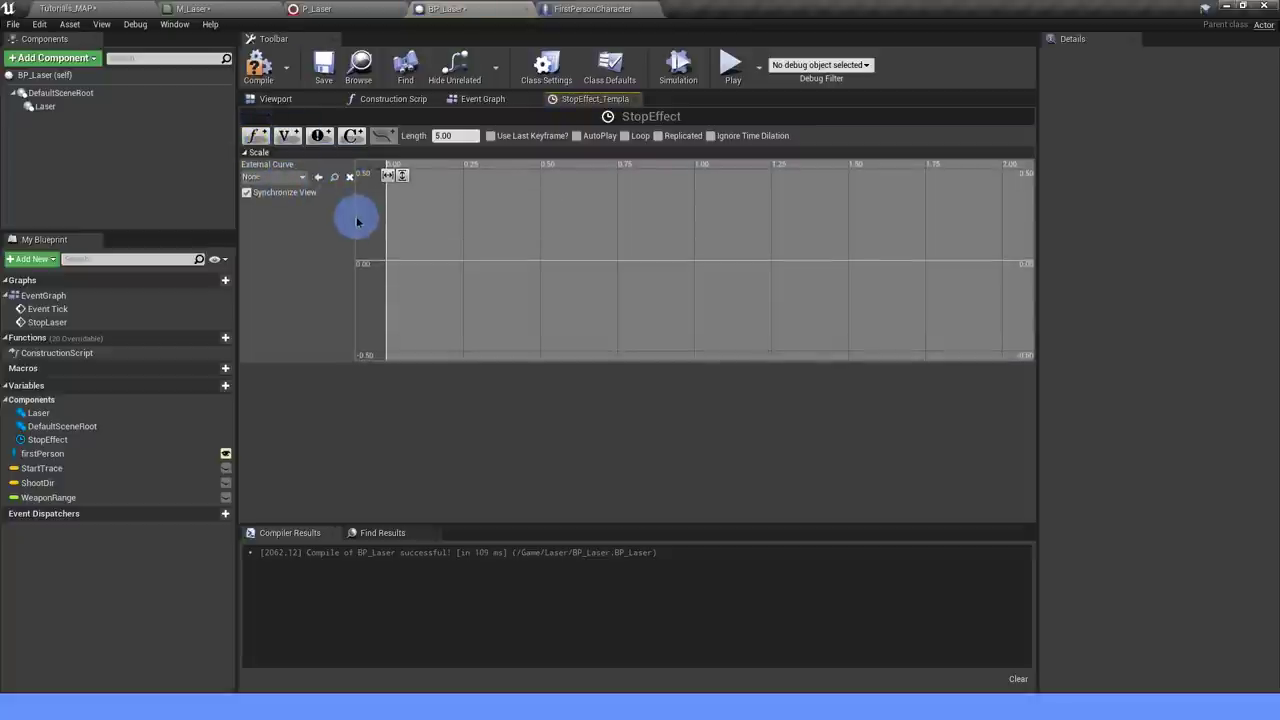
pyautogui.rightClick(389, 228)
pyautogui.click(425, 244)
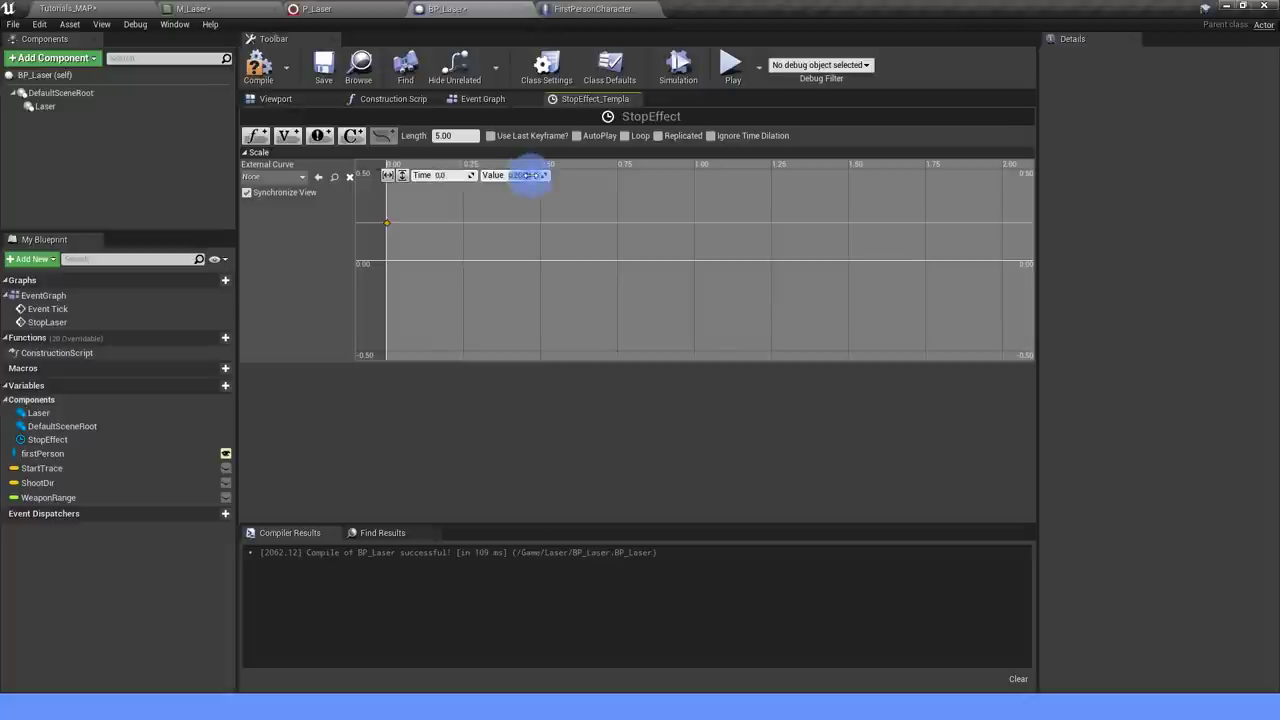
pyautogui.write('1')
pyautogui.press('Return')
# Add a later key at 0, make both keys smoothly interpolated, and compile.
pyautogui.rightClick(524, 257)
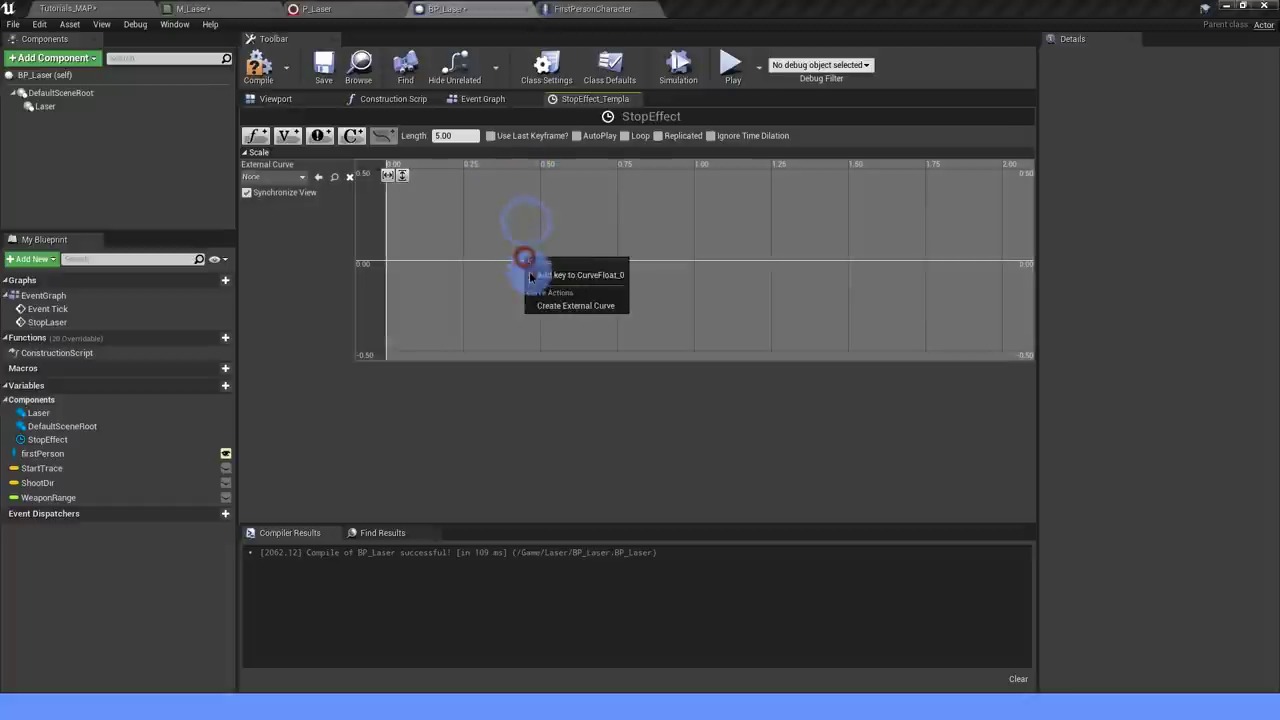
pyautogui.click(545, 267)
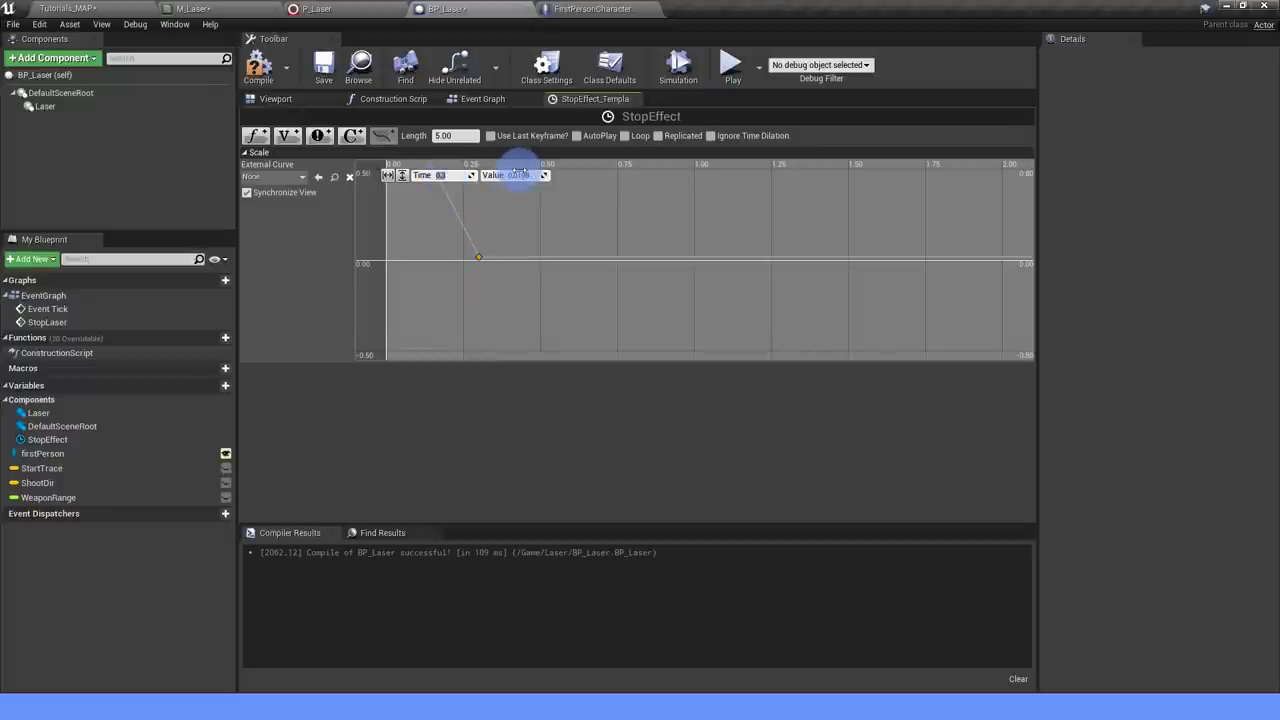
pyautogui.scroll(-2, 434, 223)
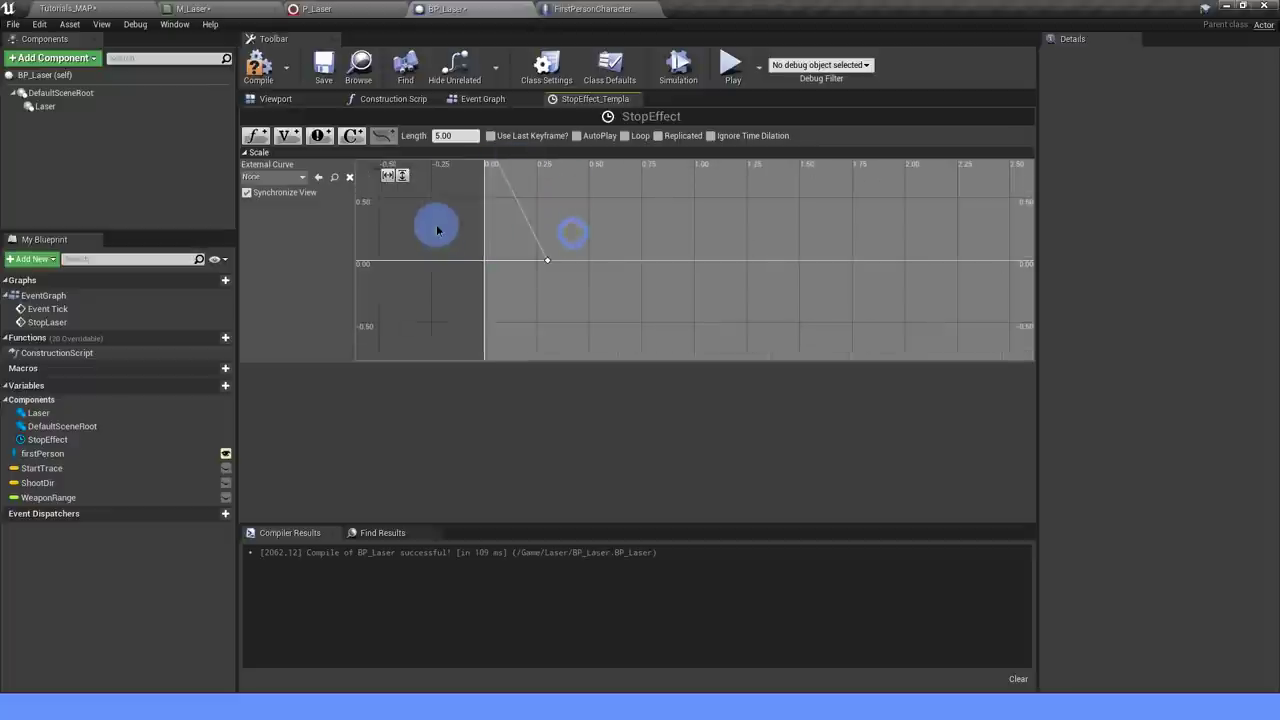
pyautogui.moveTo(455, 233); pyautogui.dragTo(555, 222, button='right')
pyautogui.moveTo(555, 222); pyautogui.dragTo(641, 337)
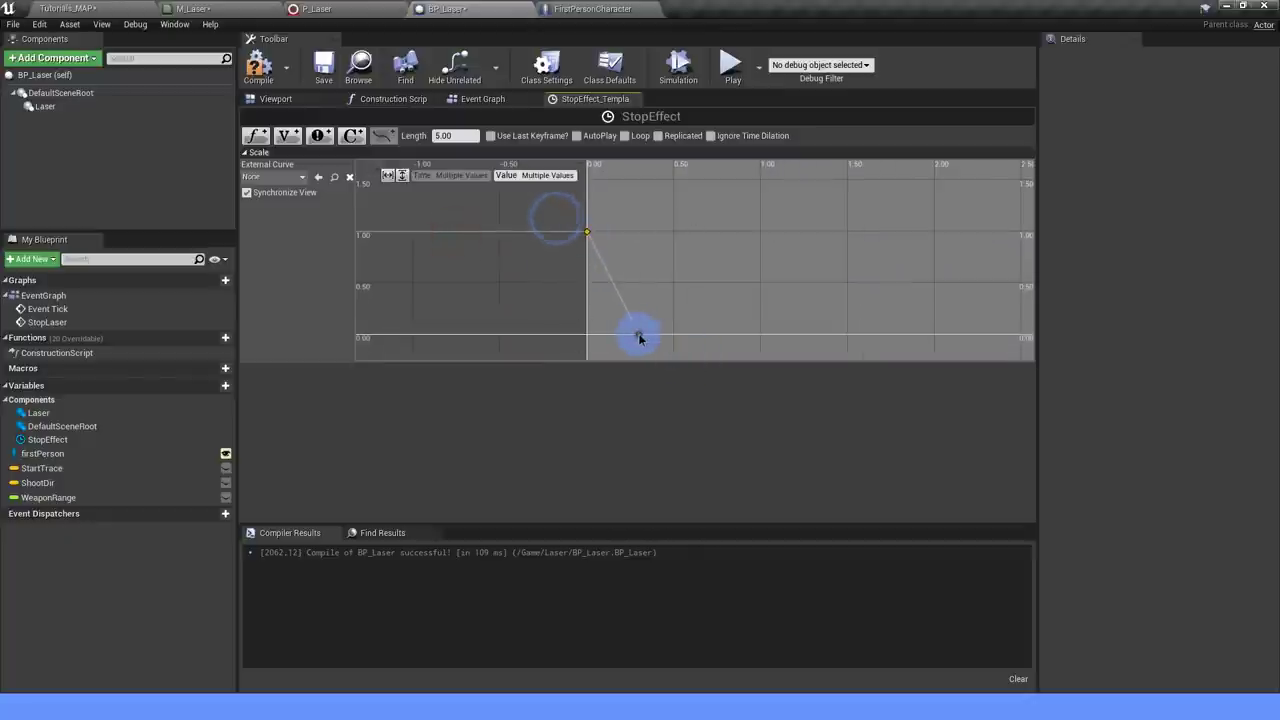
pyautogui.rightClick(640, 338)
pyautogui.click(662, 350)
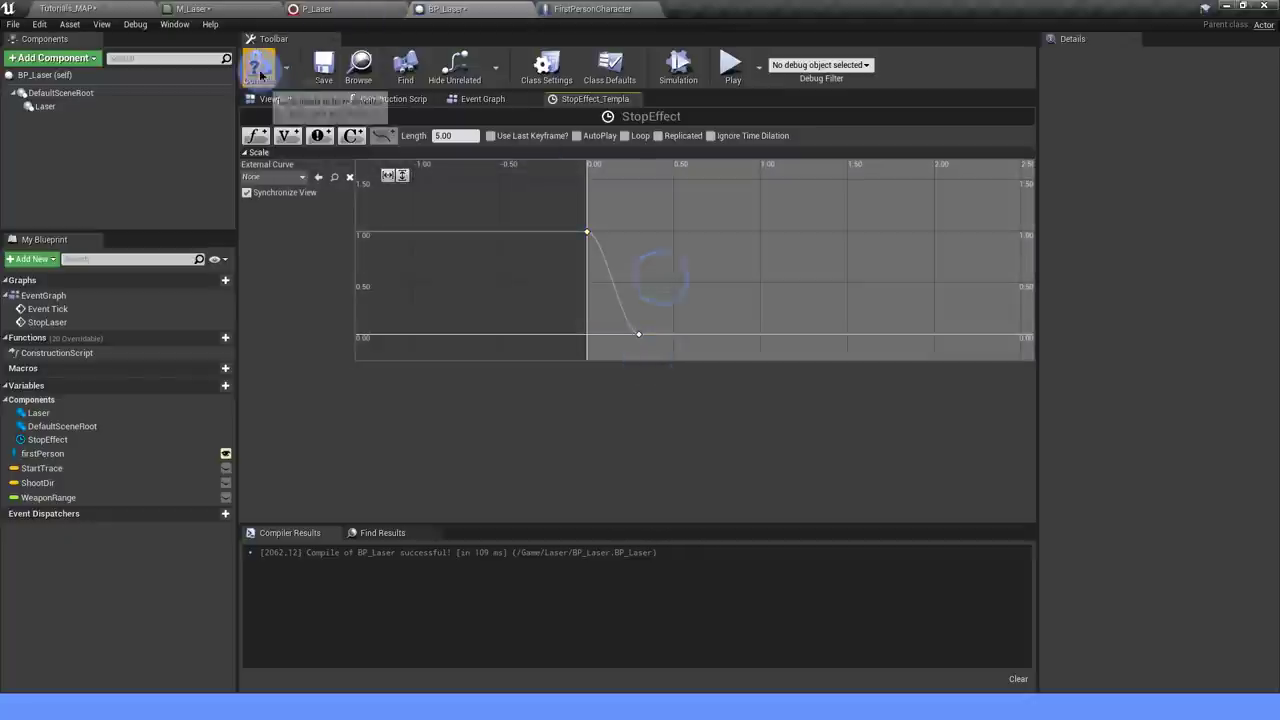
pyautogui.click(258, 68)
# Add a Set Float Parameter node on Laser, run on every StopEffect Update.
pyautogui.click(483, 98)
pyautogui.click(587, 312)
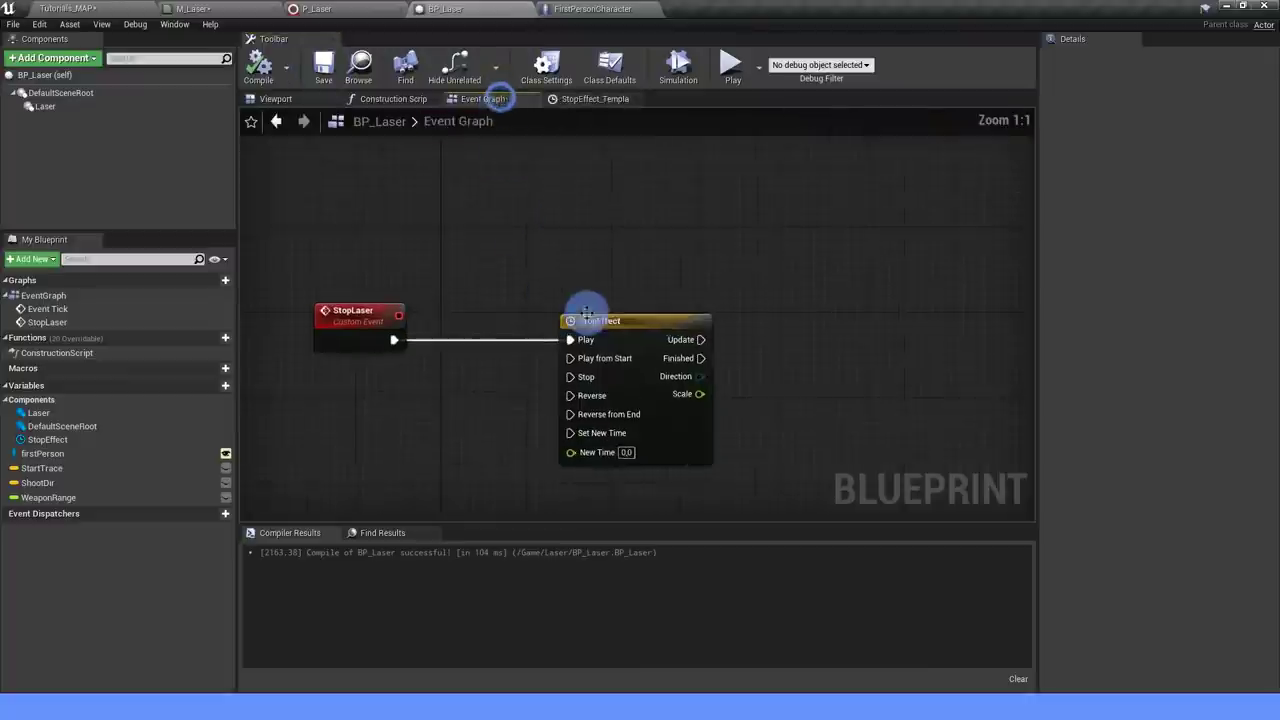
pyautogui.moveTo(696, 278); pyautogui.dragTo(443, 266, button='right')
pyautogui.moveTo(620, 330); pyautogui.dragTo(472, 385, button='right')
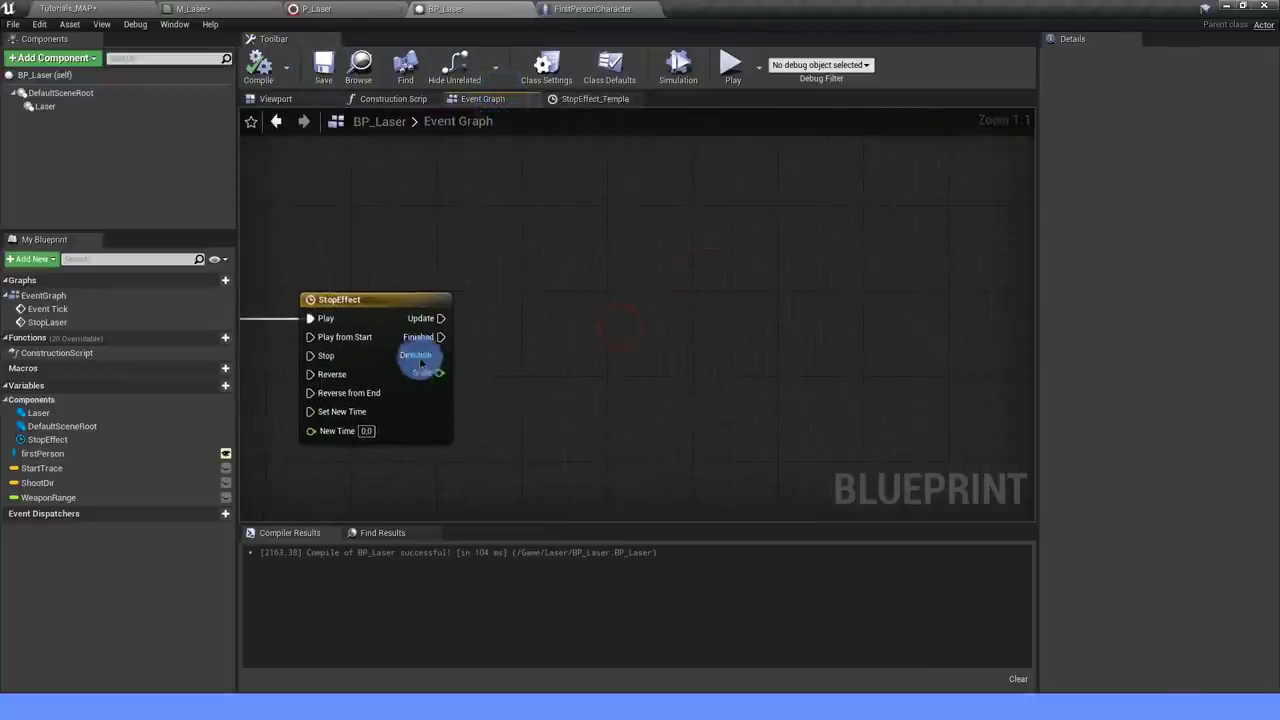
pyautogui.click(45, 106)
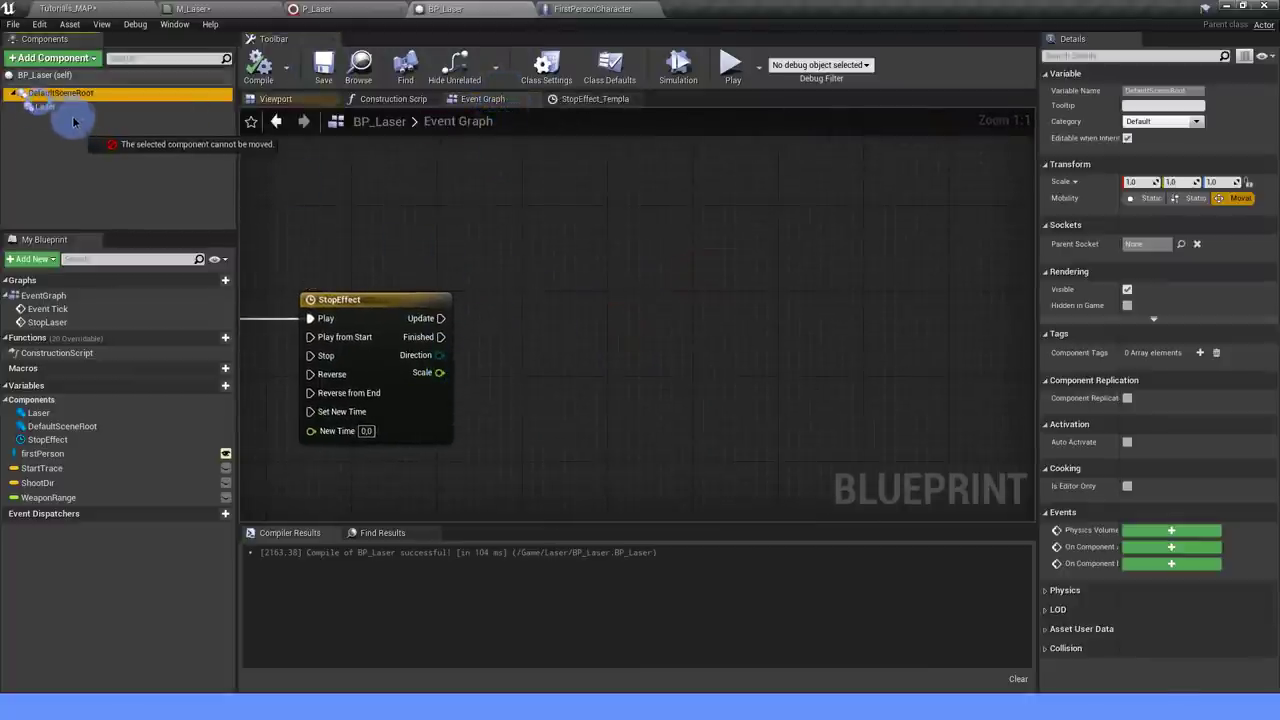
pyautogui.moveTo(45, 106)
pyautogui.mouseDown()
pyautogui.moveTo(515, 306)
pyautogui.moveTo(540, 350)
pyautogui.moveTo(689, 341)
pyautogui.mouseUp()
pyautogui.write('SET FLOAT.P')
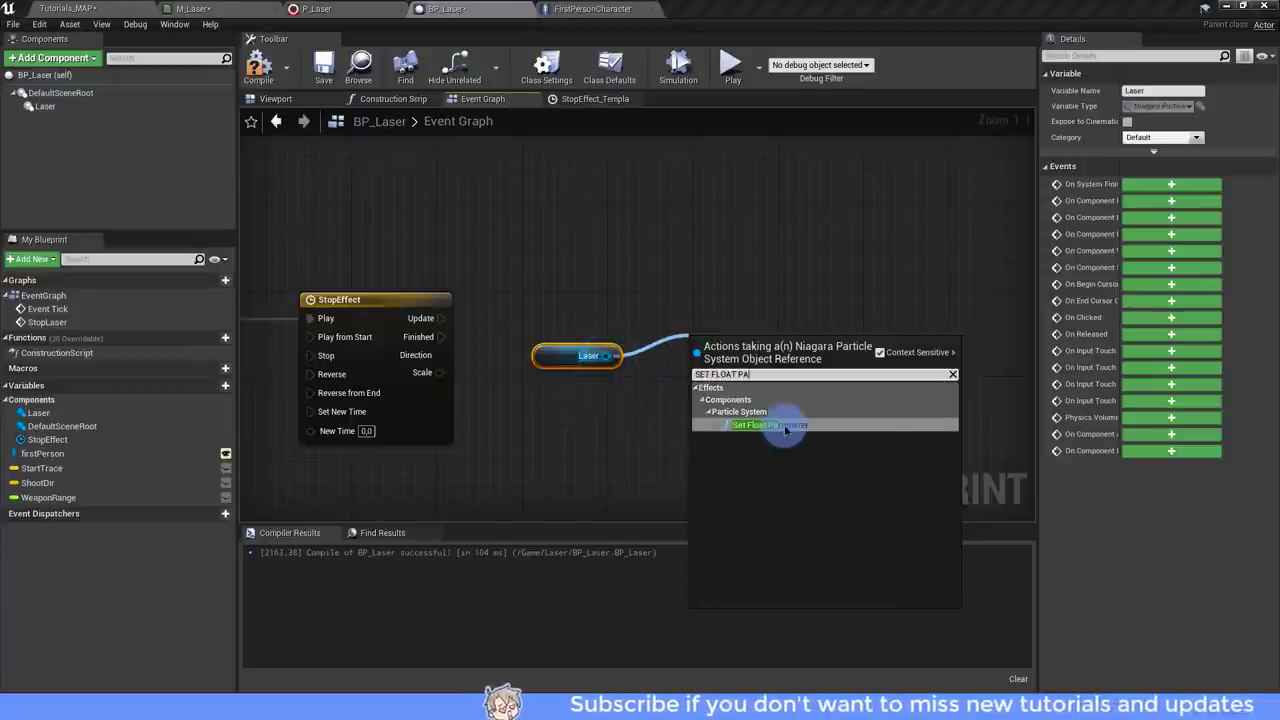
pyautogui.click(783, 425)
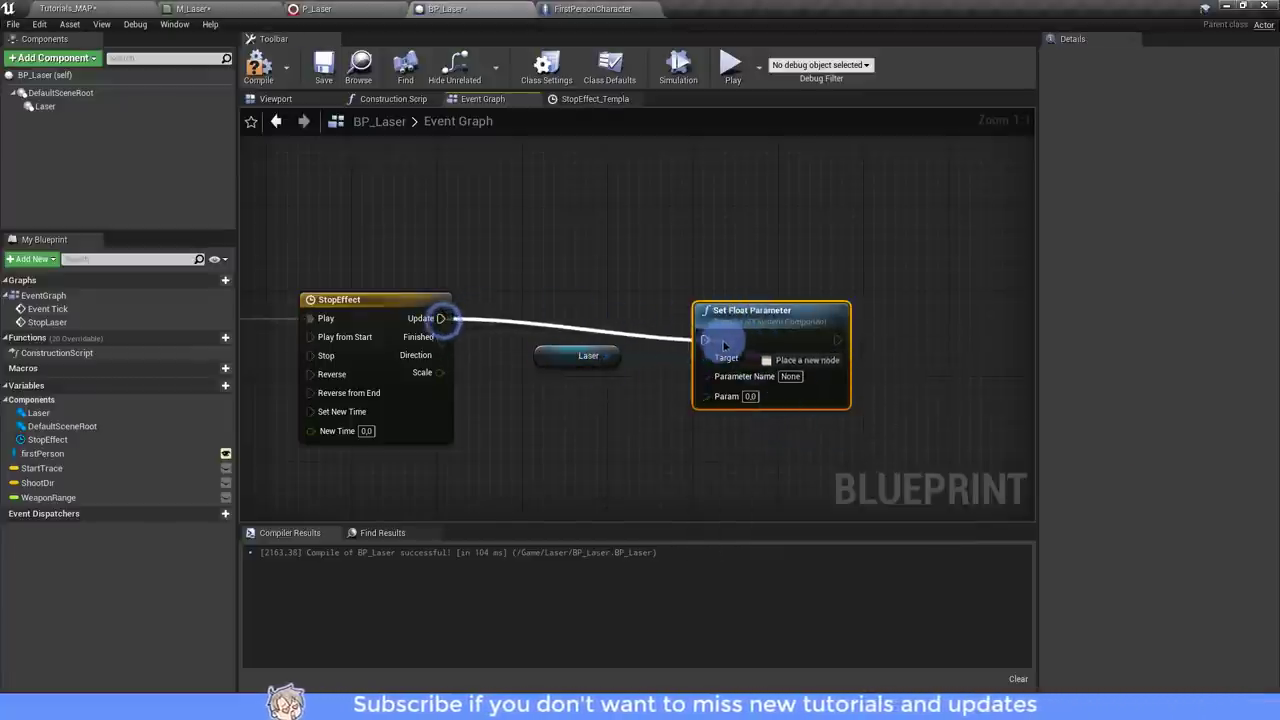
pyautogui.moveTo(464, 320)
pyautogui.mouseDown()
pyautogui.moveTo(705, 340)
pyautogui.moveTo(770, 315)
pyautogui.mouseUp()
# Set the parameter name to User.Scale and feed StopEffect's Scale output into Param.
pyautogui.click(785, 355)
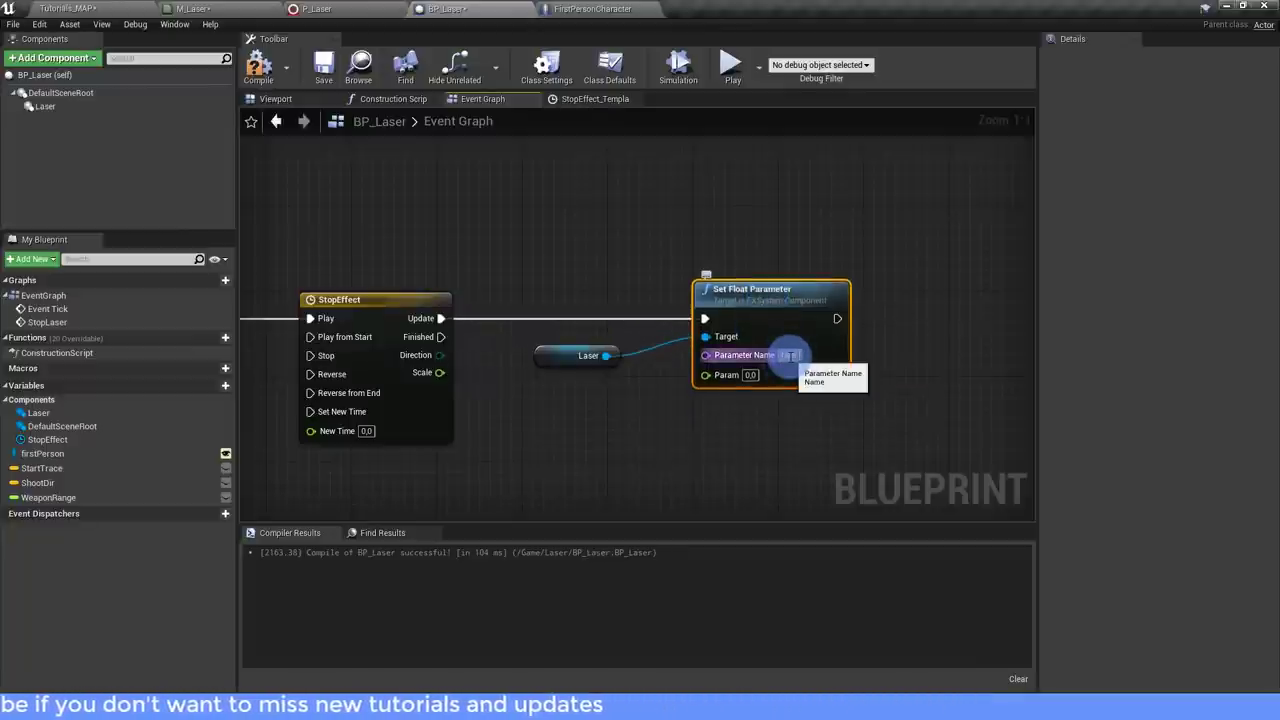
pyautogui.write('User.sCALE')
pyautogui.hotkey('ctrl', 'a')
pyautogui.press('BackSpace')
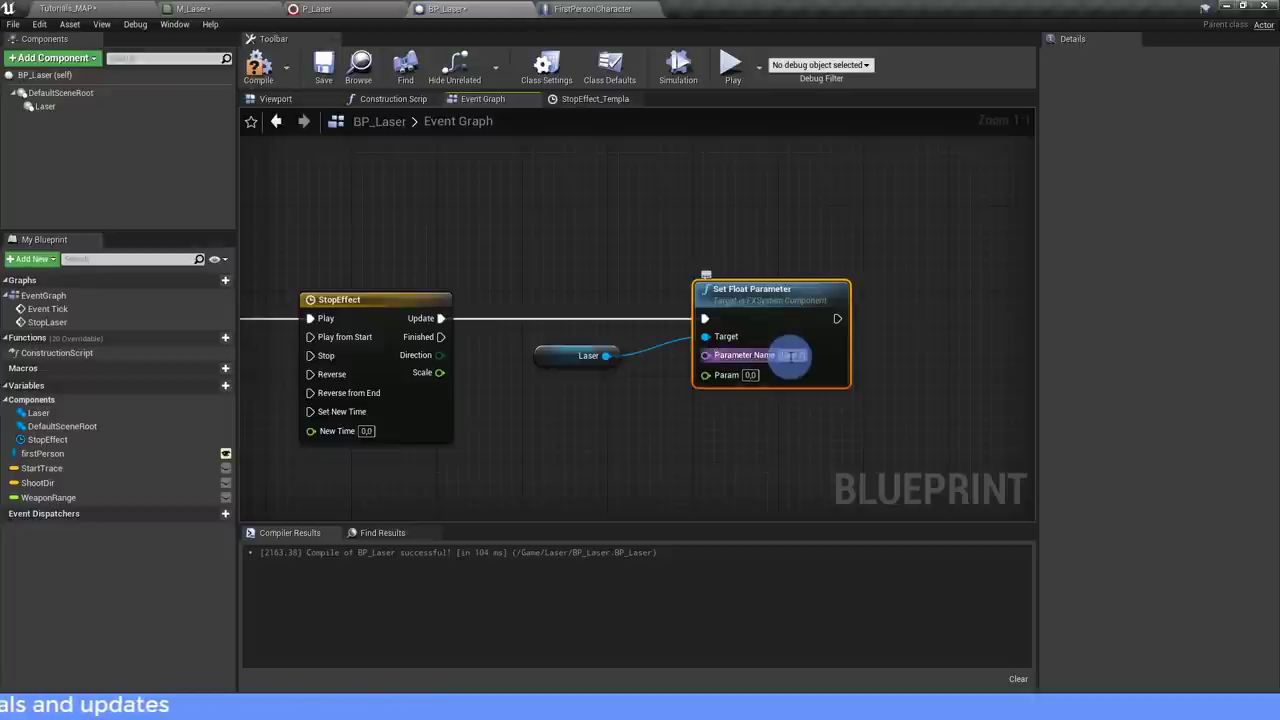
pyautogui.press('Return')
pyautogui.click(790, 357)
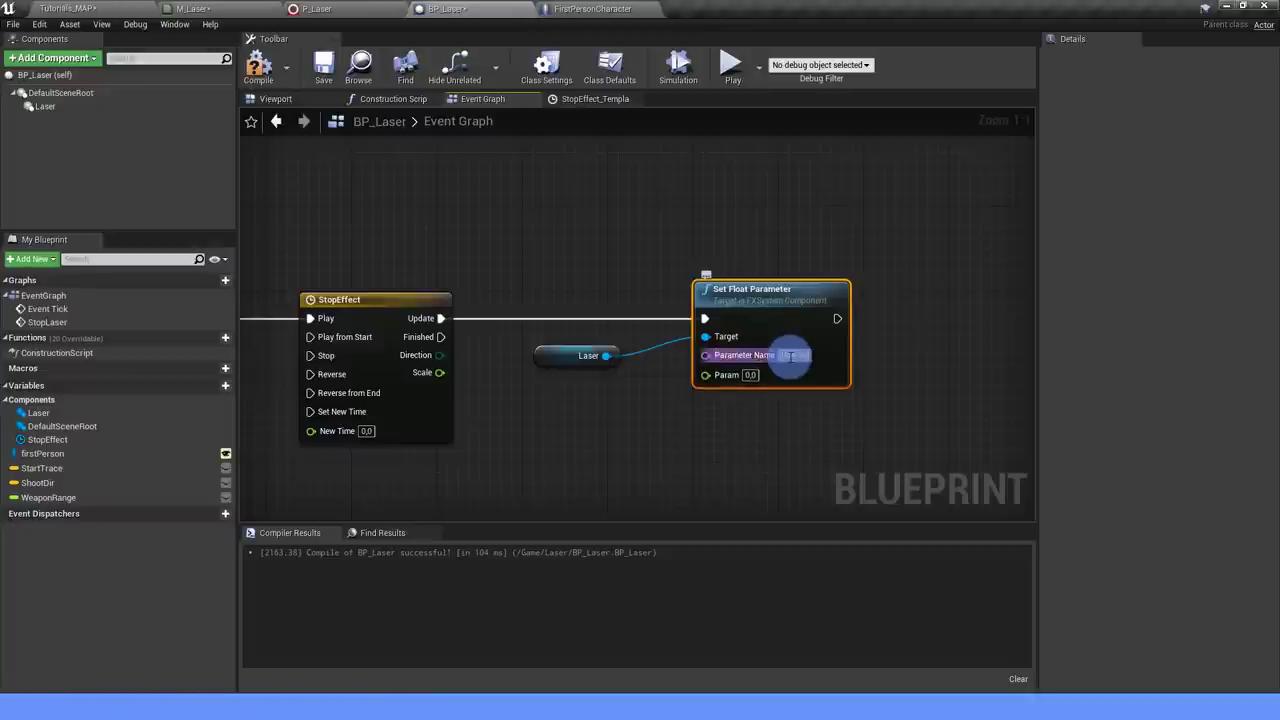
pyautogui.press('Return')
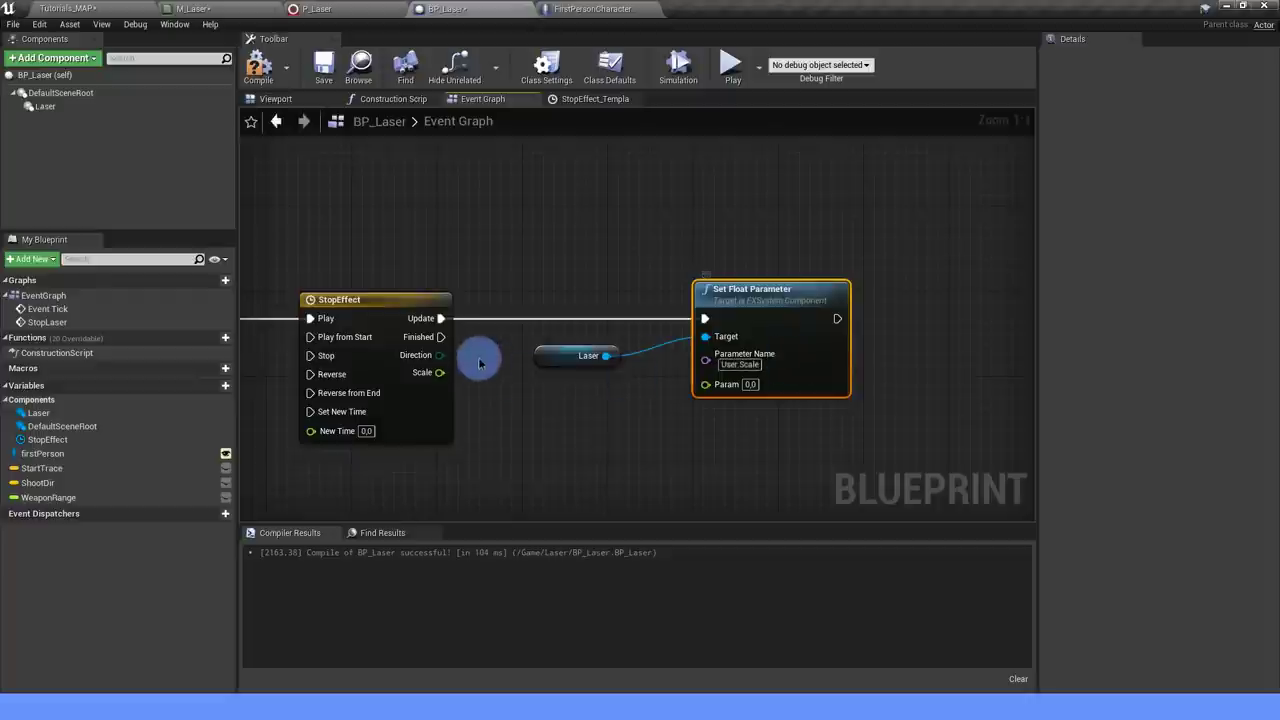
pyautogui.moveTo(444, 374); pyautogui.dragTo(705, 384)
pyautogui.moveTo(745, 305); pyautogui.dragTo(777, 305)
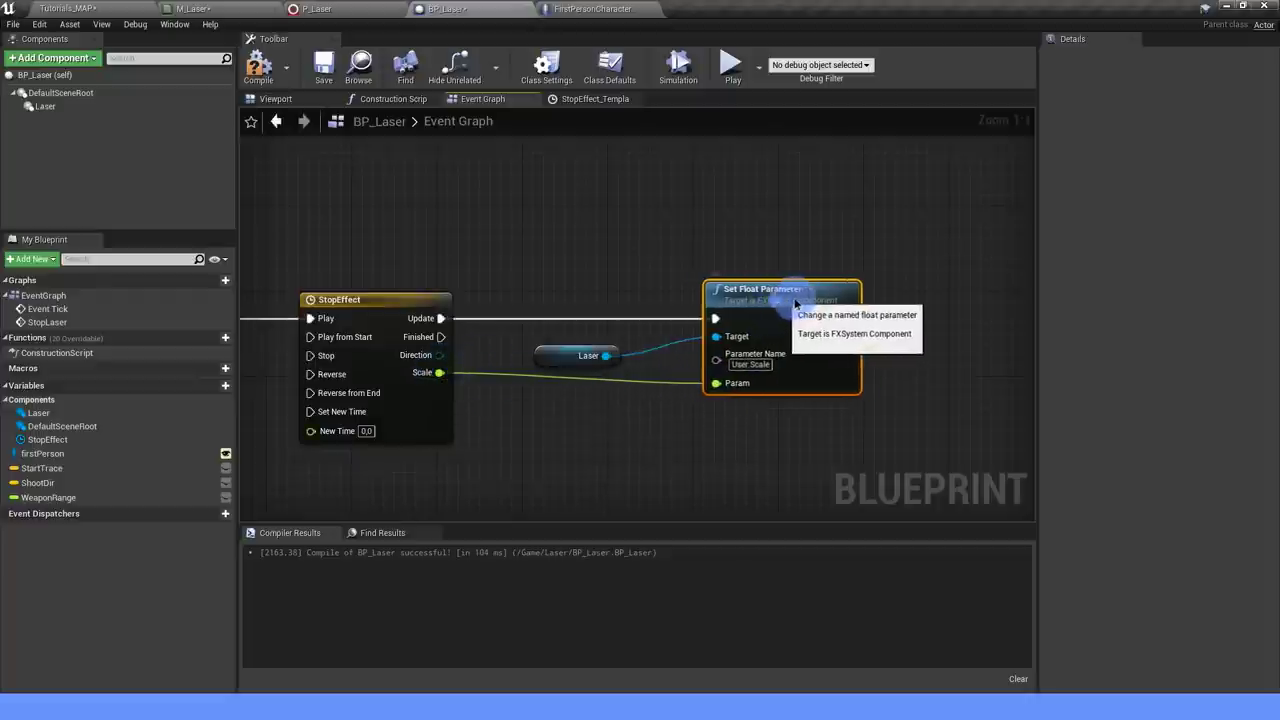
pyautogui.doubleClick(390, 300)
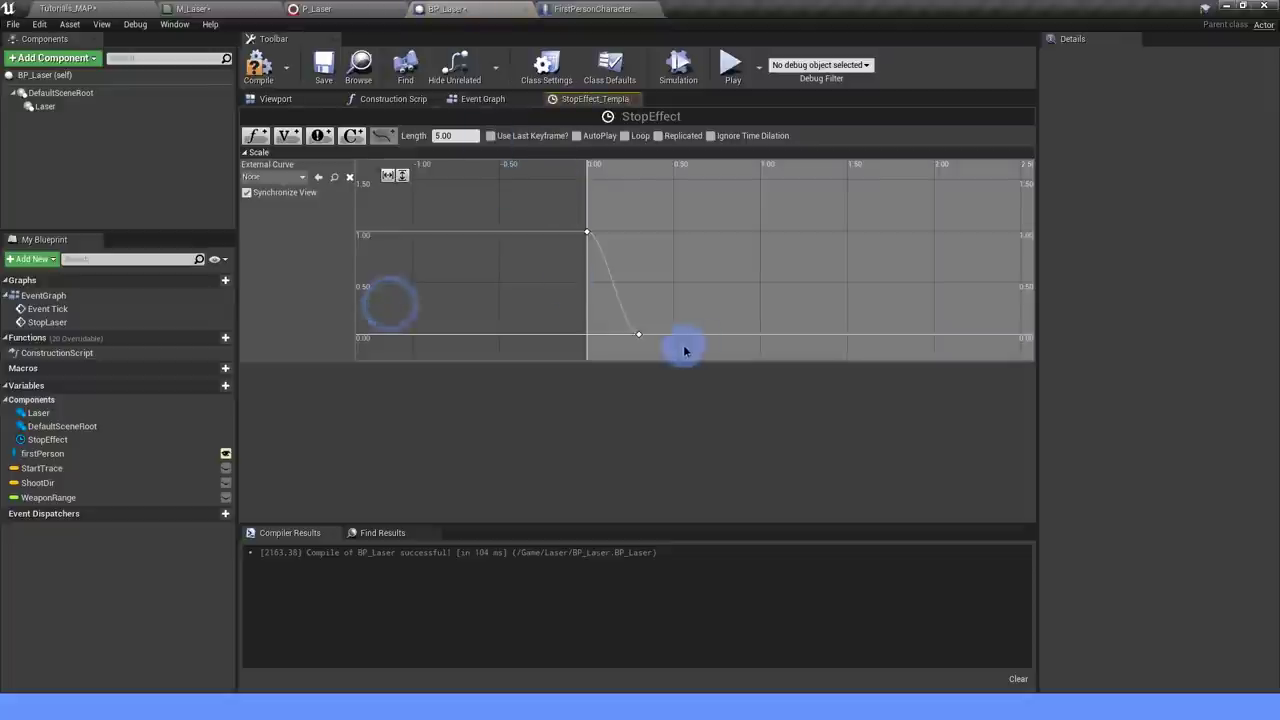
# Set the StopEffect timeline length to 0.30 seconds and compile.
pyautogui.click(639, 338)
pyautogui.click(502, 175)
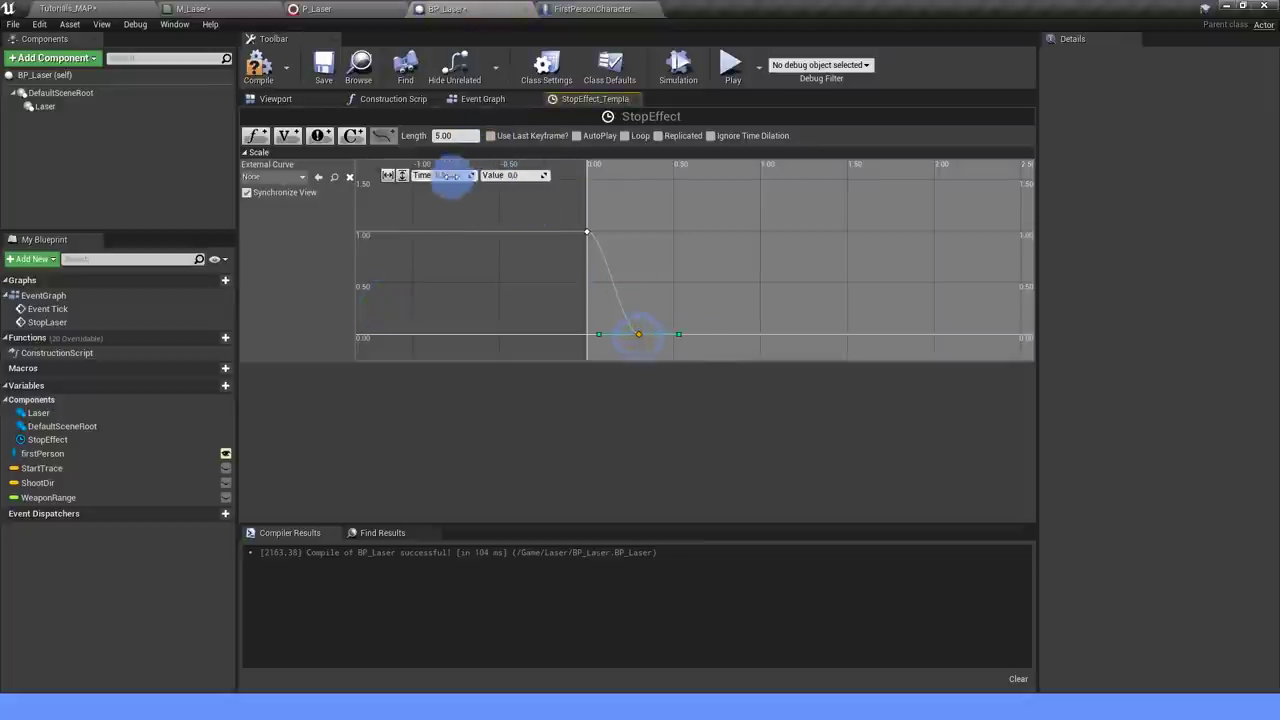
pyautogui.click(461, 136)
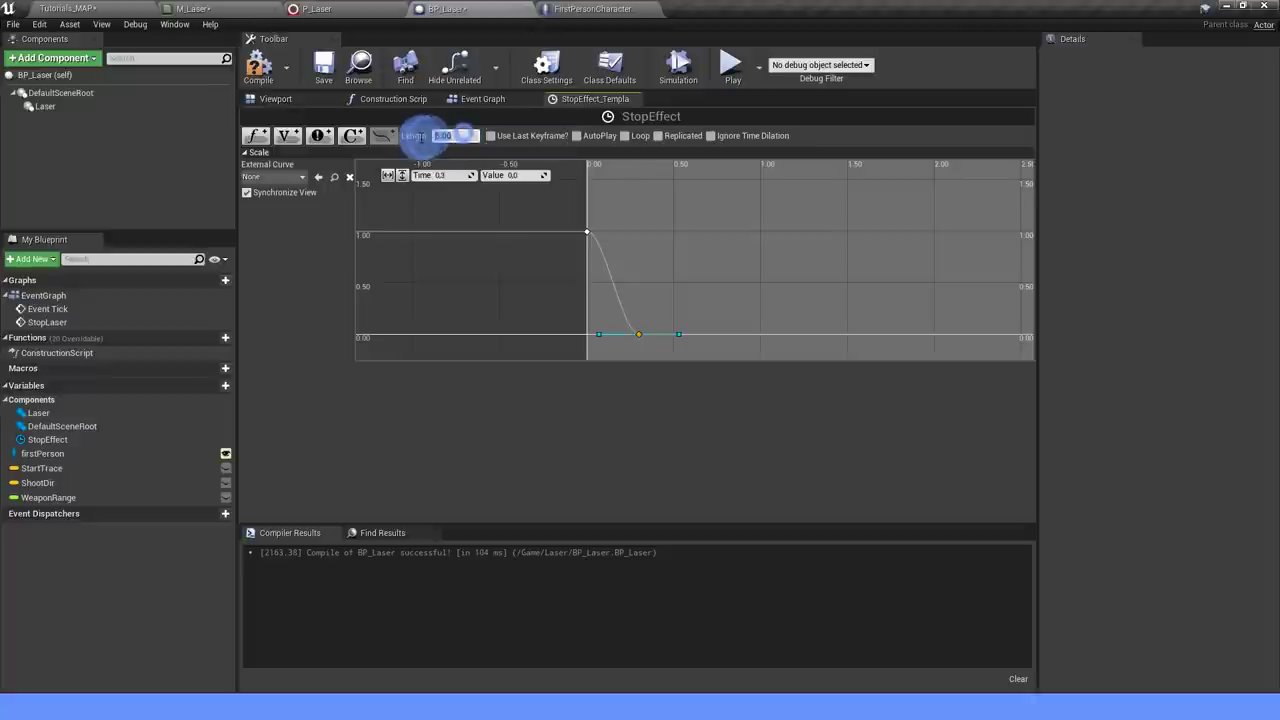
pyautogui.write('3')
pyautogui.press('Return')
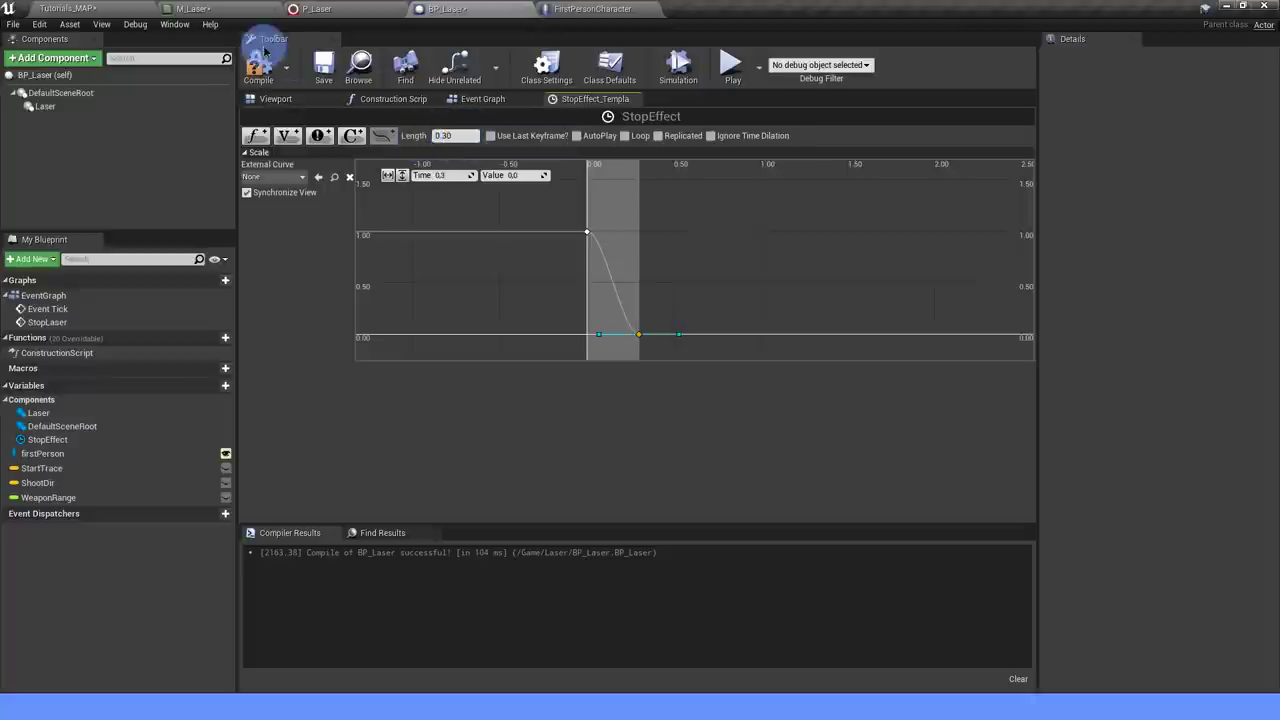
pyautogui.click(263, 58)
# Destroy the actor when StopEffect finishes.
pyautogui.click(494, 97)
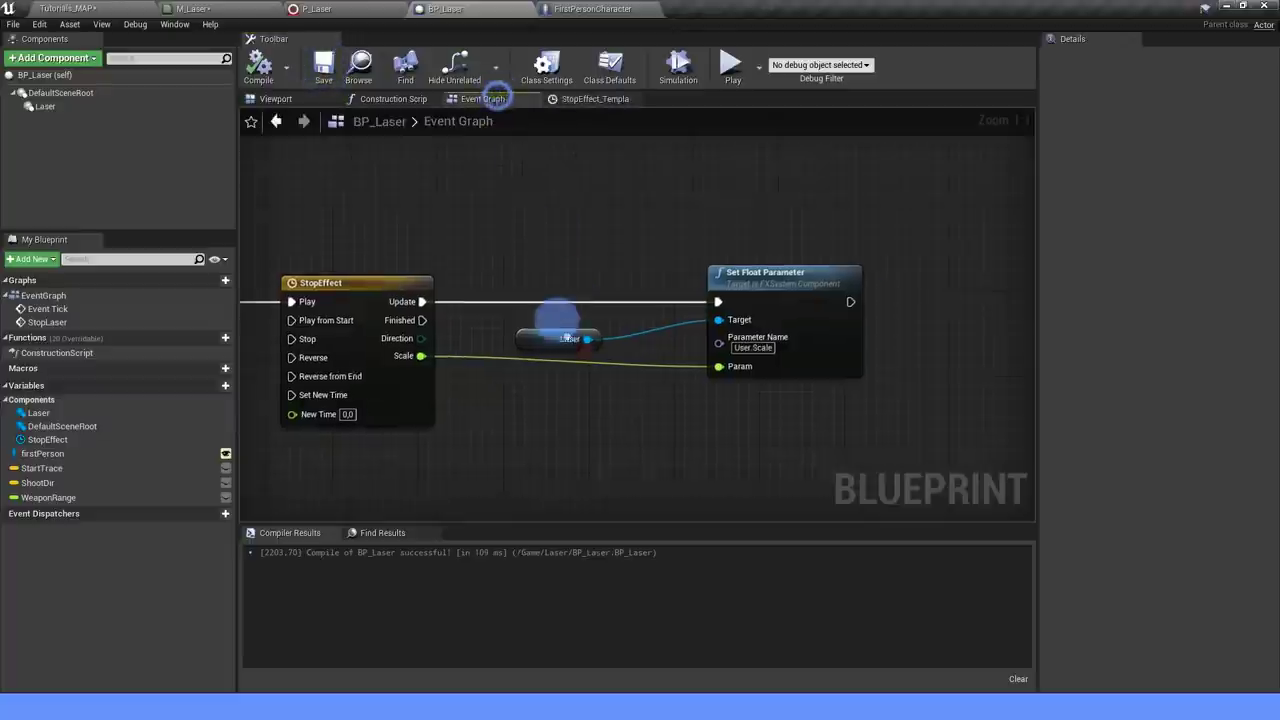
pyautogui.moveTo(402, 227); pyautogui.dragTo(538, 400)
pyautogui.write('DE')
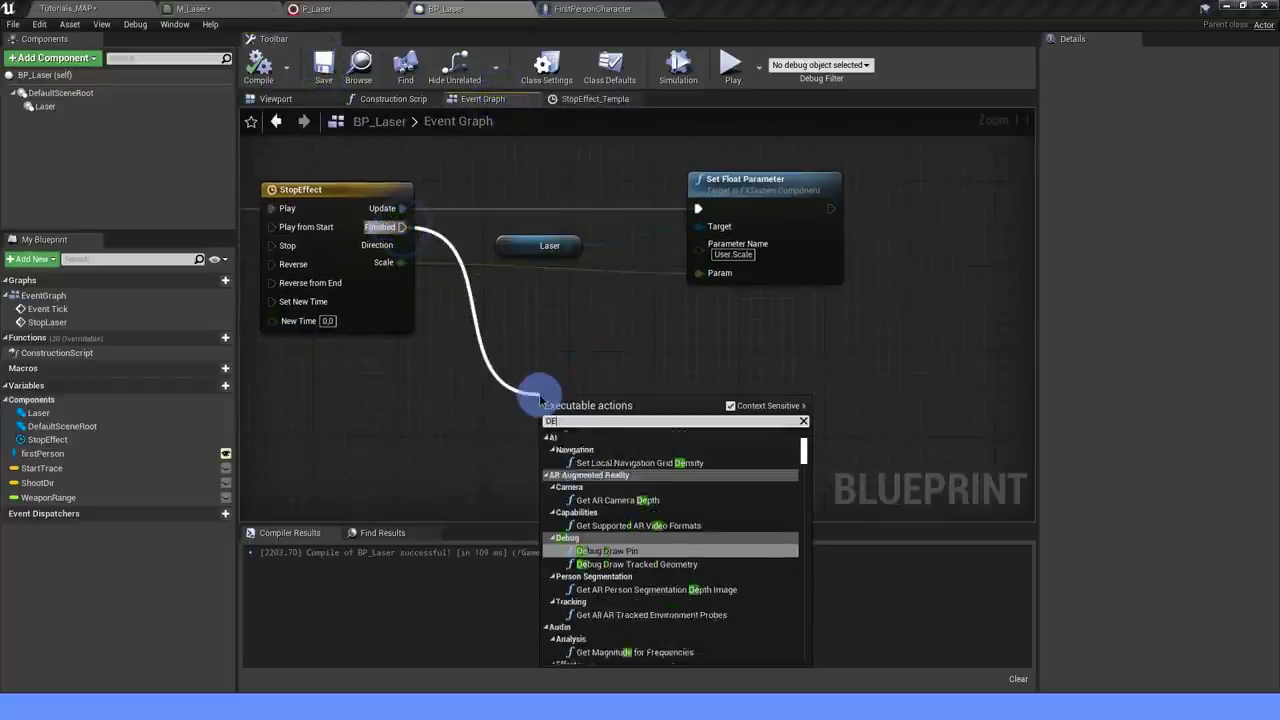
pyautogui.write('STRO AC')
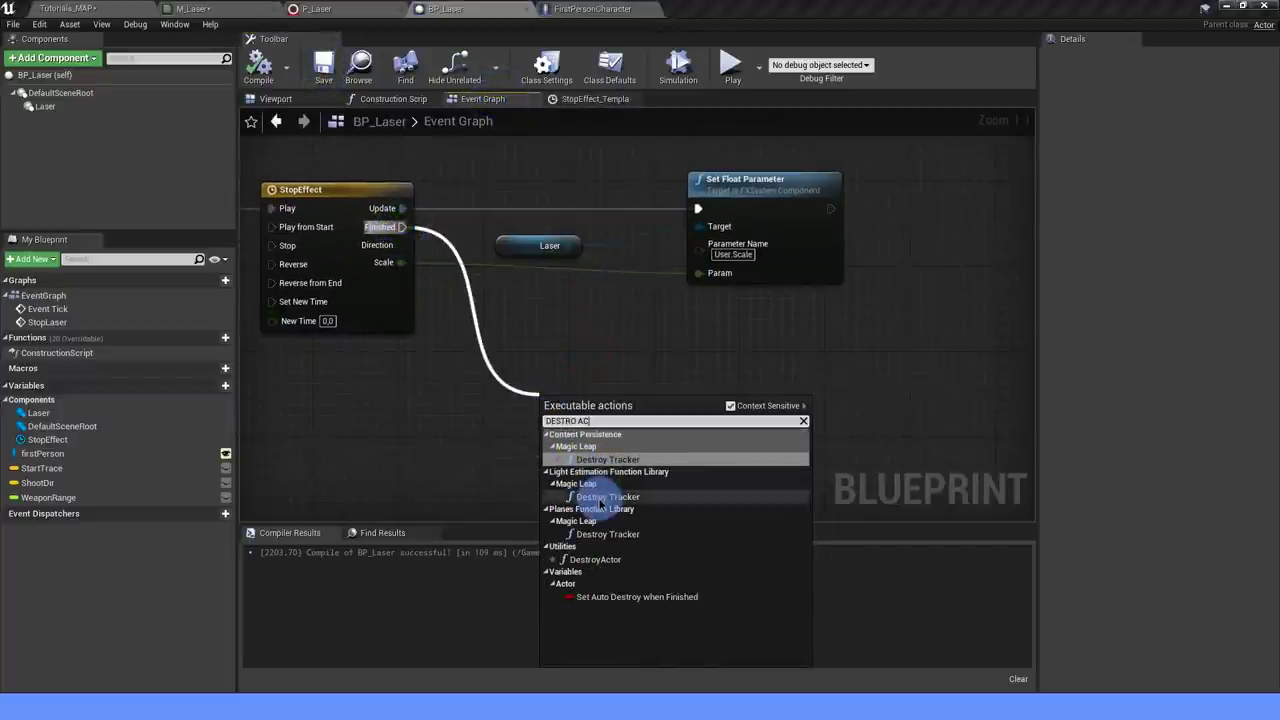
pyautogui.click(594, 559)
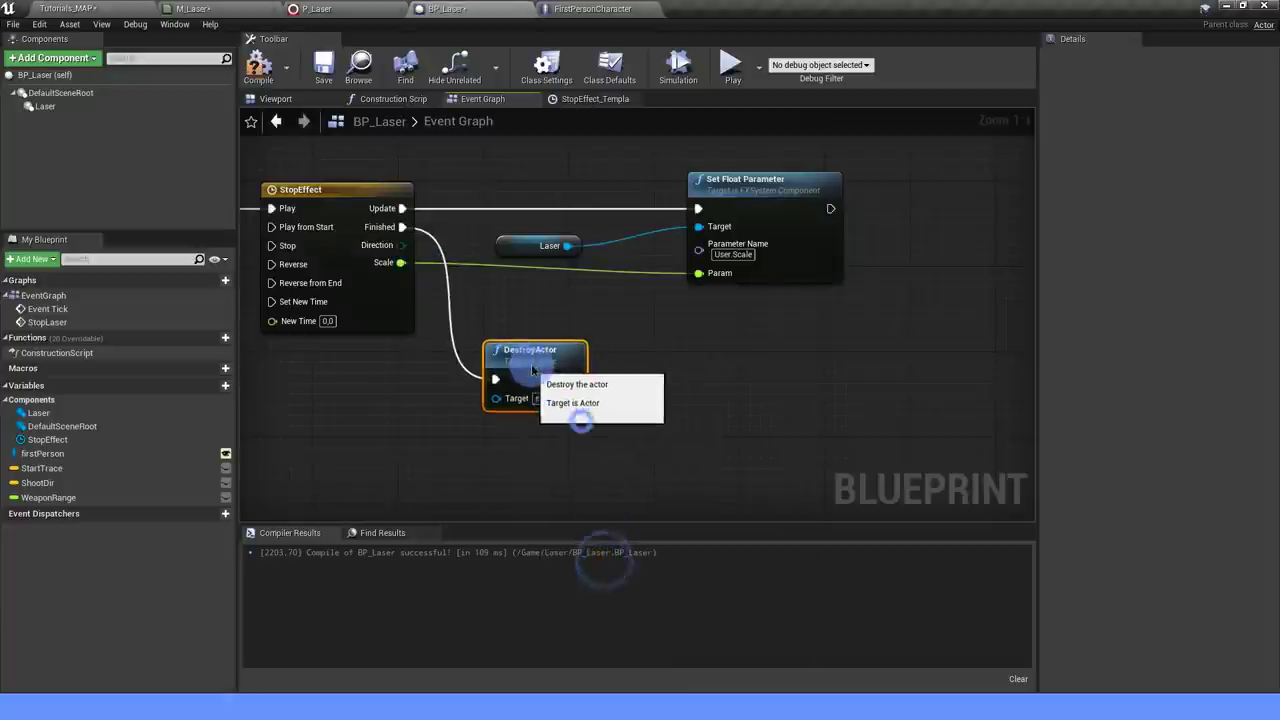
pyautogui.scroll(-3, 532, 370)
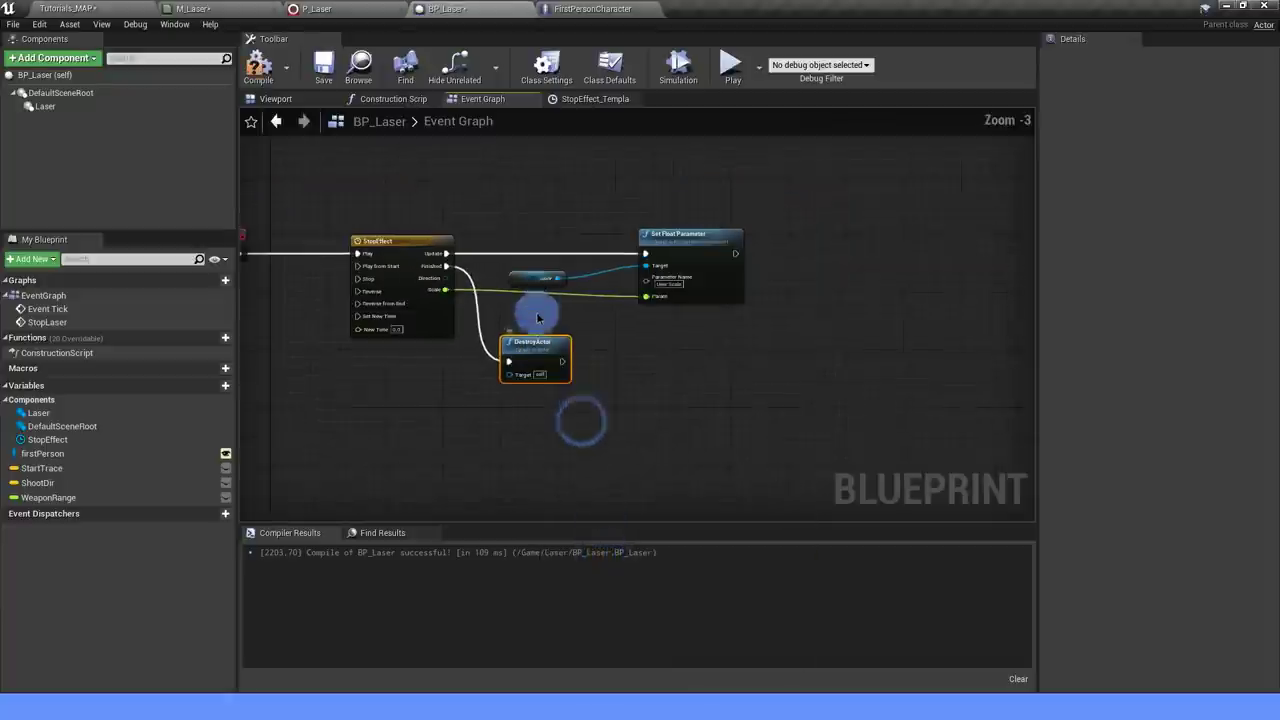
# Save BP_Laser and start a play session in the Tutorials_MAP level.
pyautogui.click(323, 66)
pyautogui.click(100, 8)
pyautogui.click(575, 60)
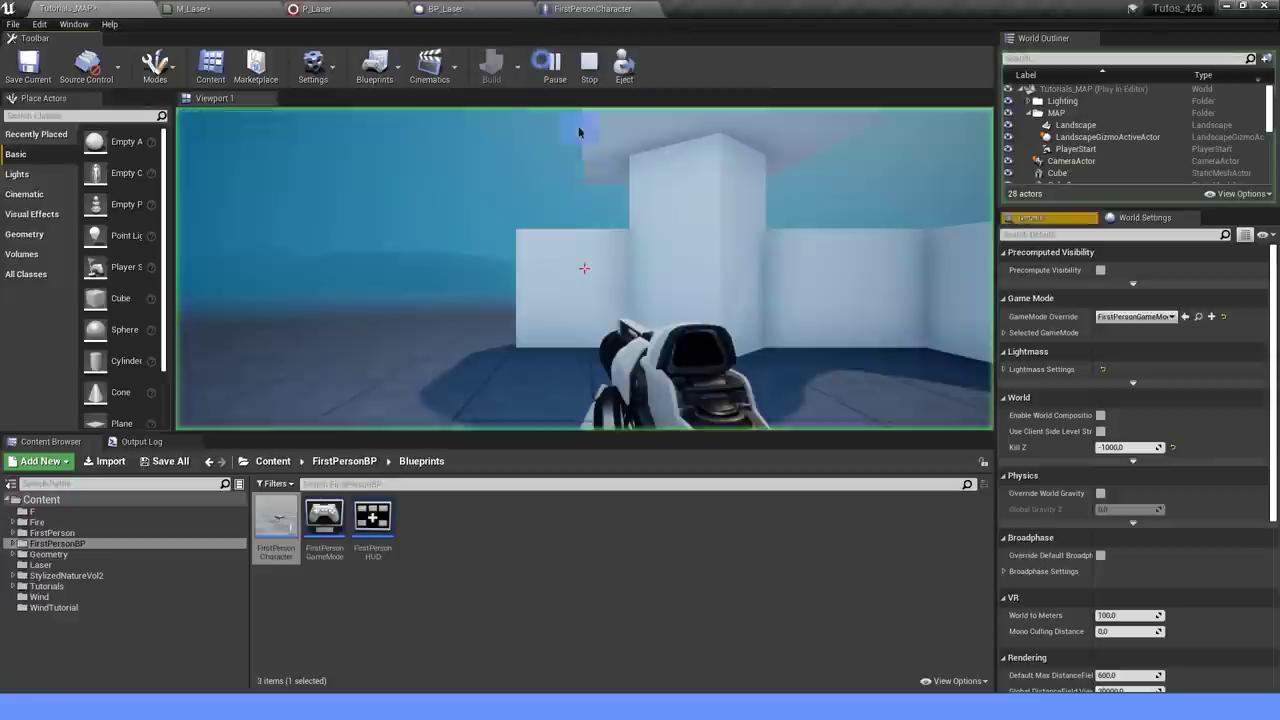
pyautogui.press('s')
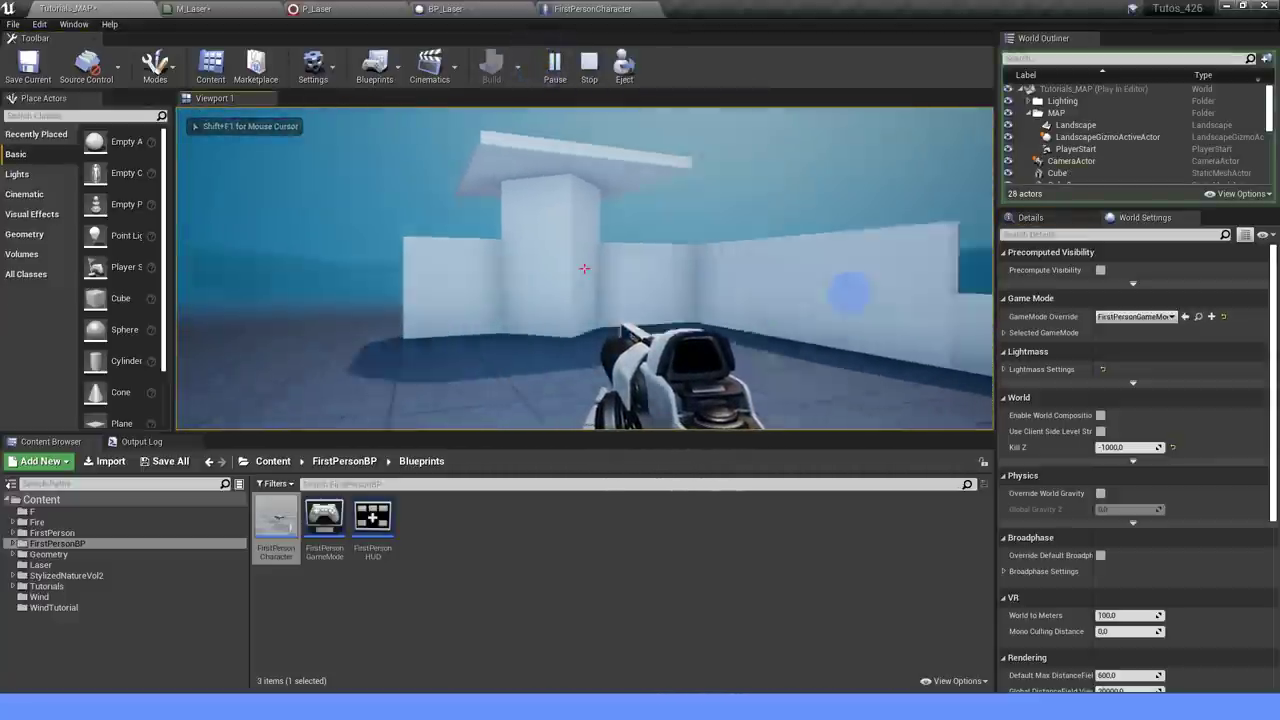
# Fire the laser at the walls seven times, then end the play session.
pyautogui.click(584, 268)
pyautogui.click(584, 268)
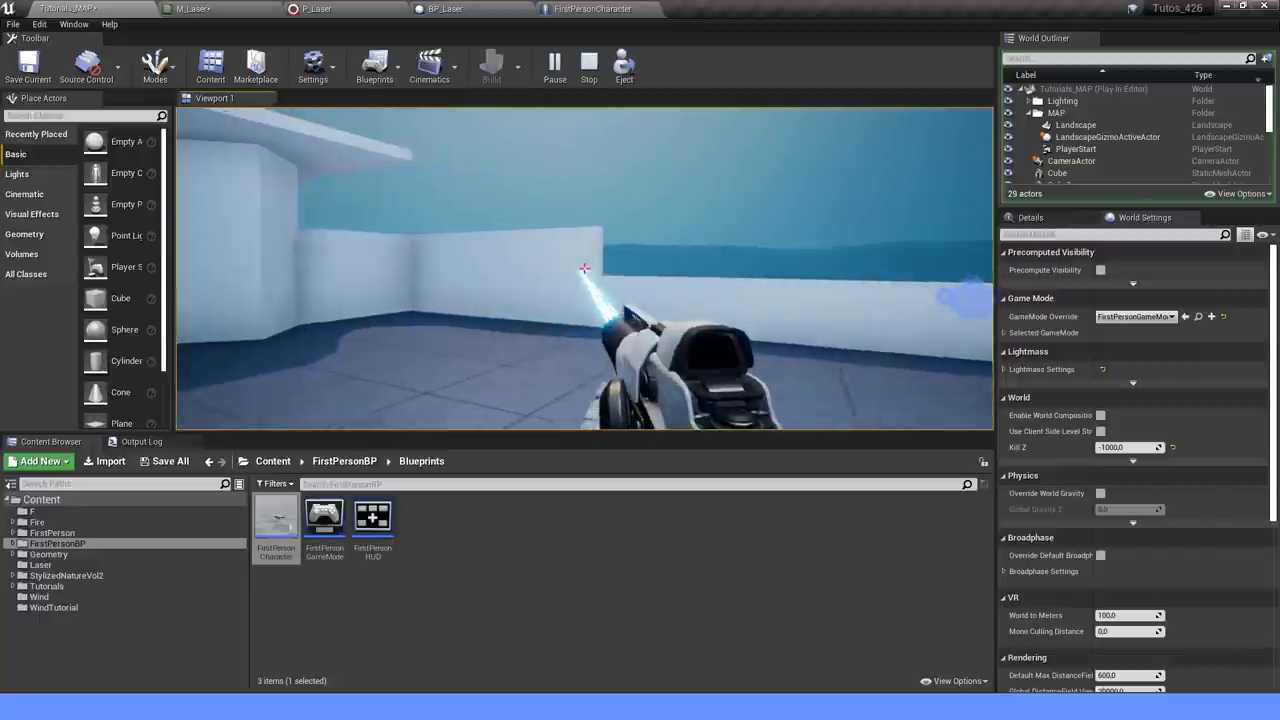
pyautogui.click(584, 268)
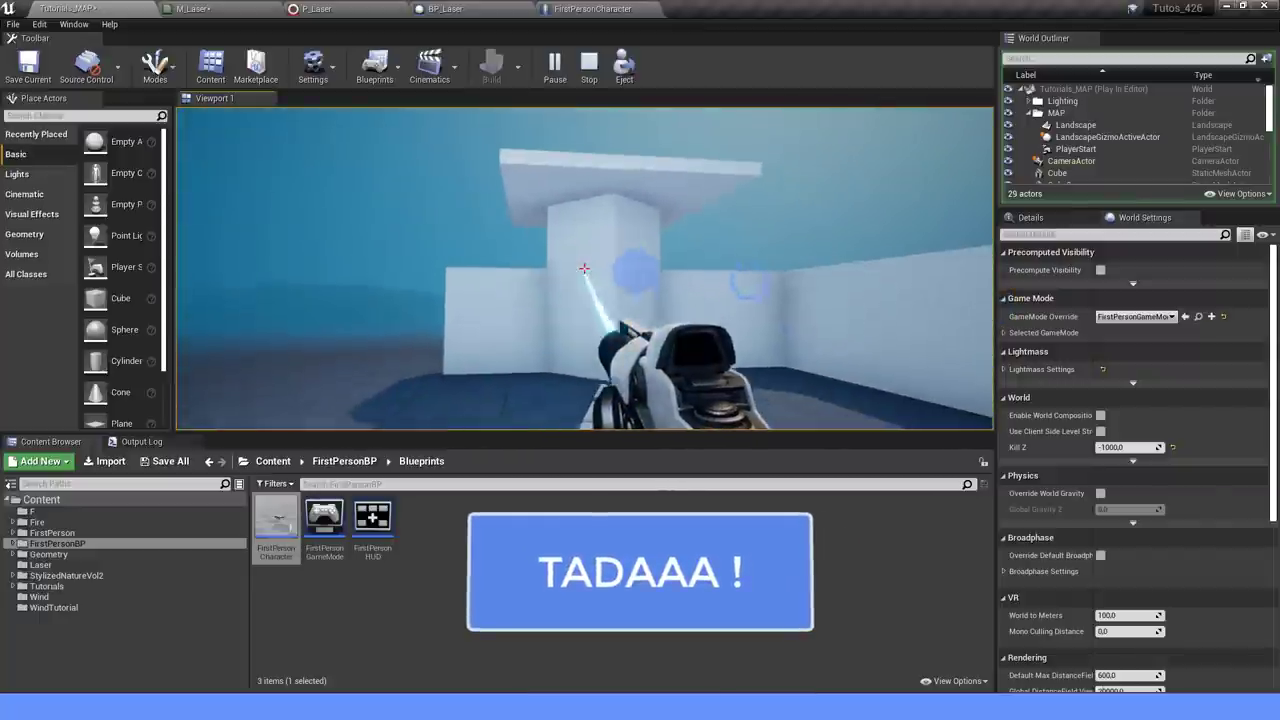
pyautogui.click(584, 268)
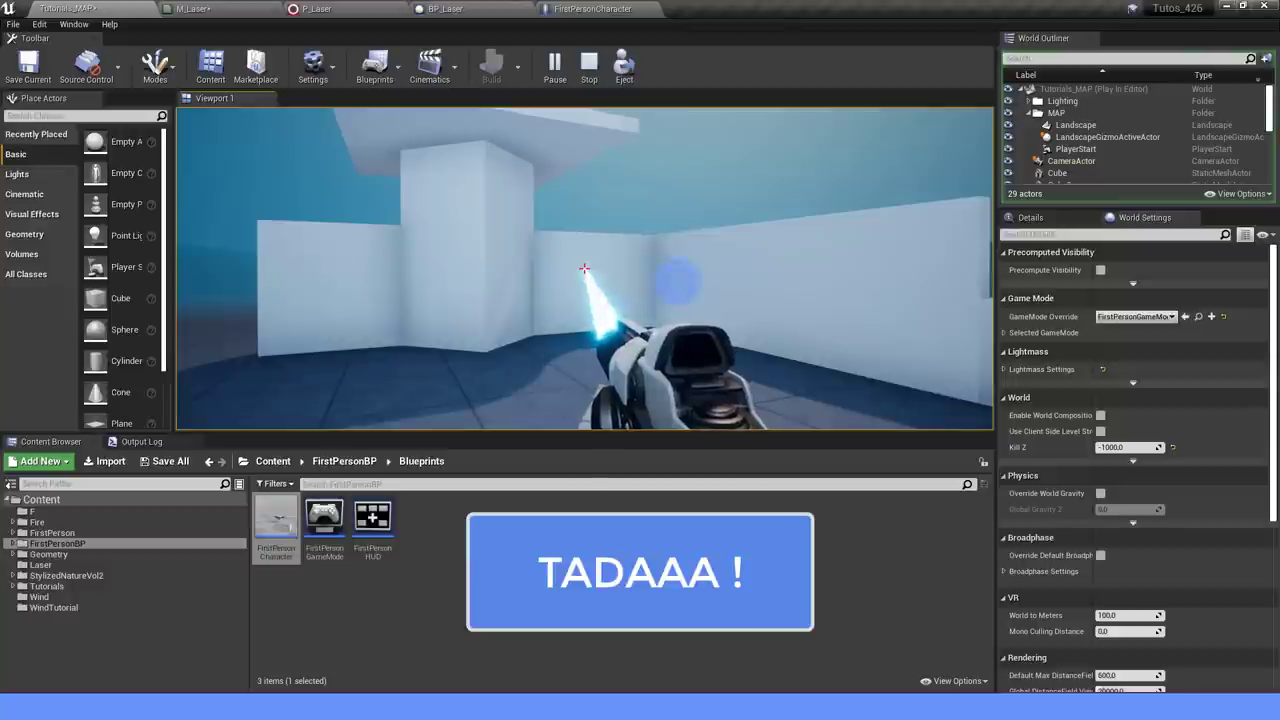
pyautogui.click(584, 268)
pyautogui.click(584, 268)
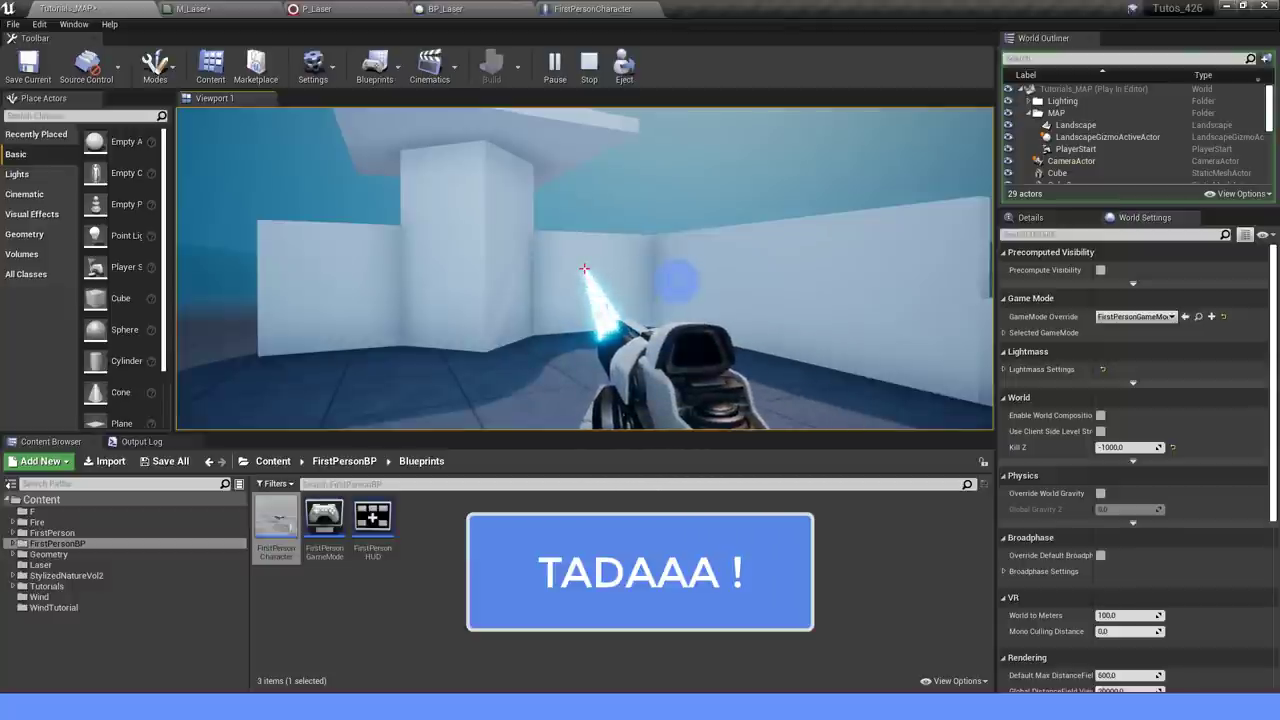
pyautogui.click(584, 268)
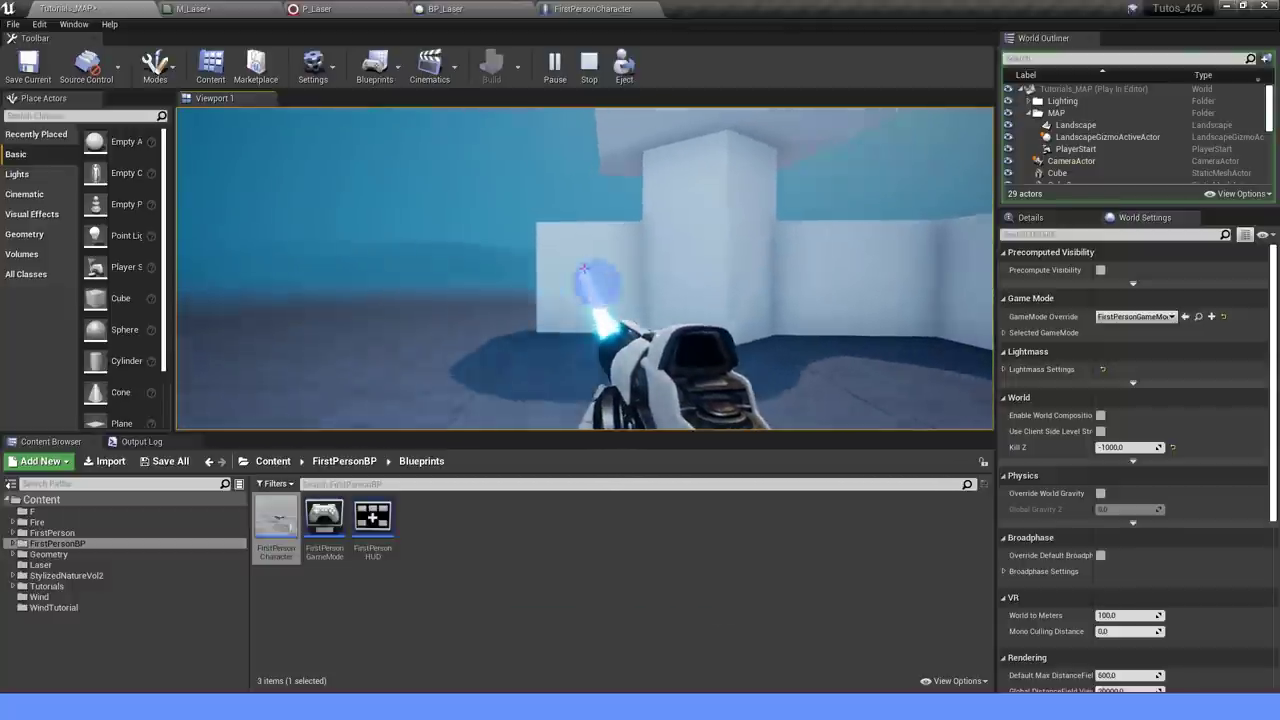
pyautogui.press('Escape')
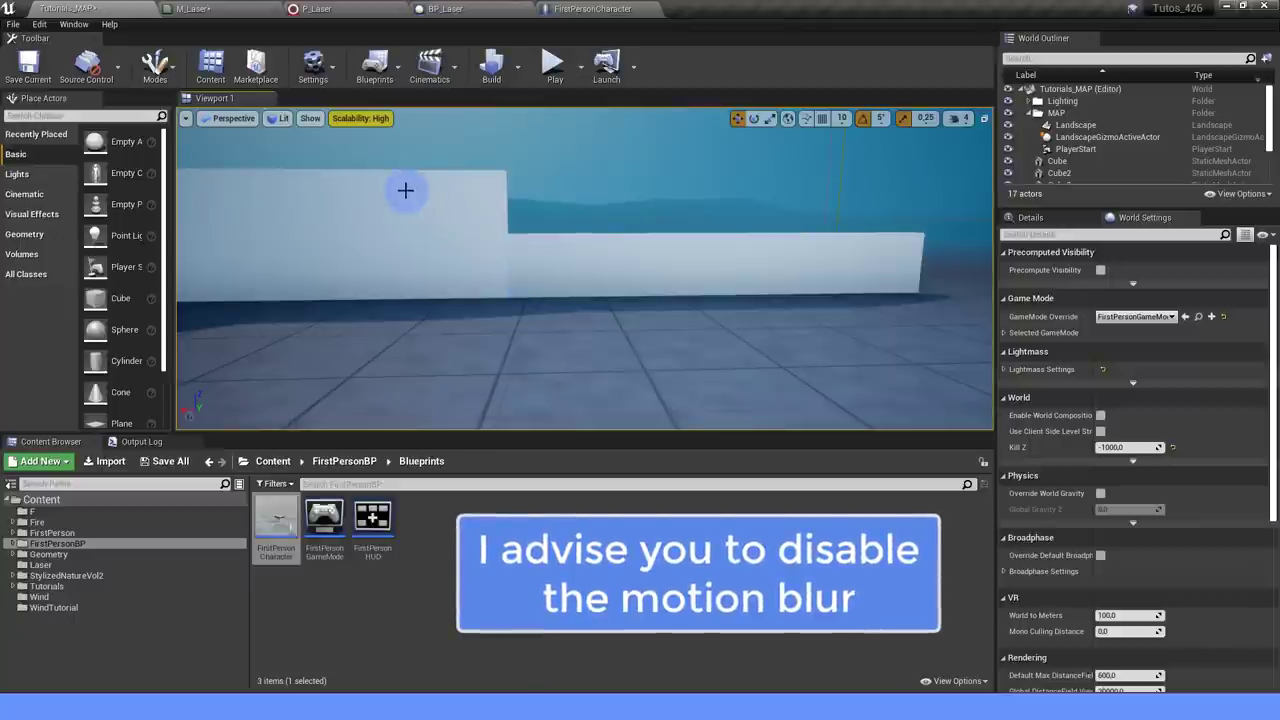
# Search Project Settings for 'MOTI' to find the Motion Blur setting.
pyautogui.click(39, 24)
pyautogui.click(90, 214)
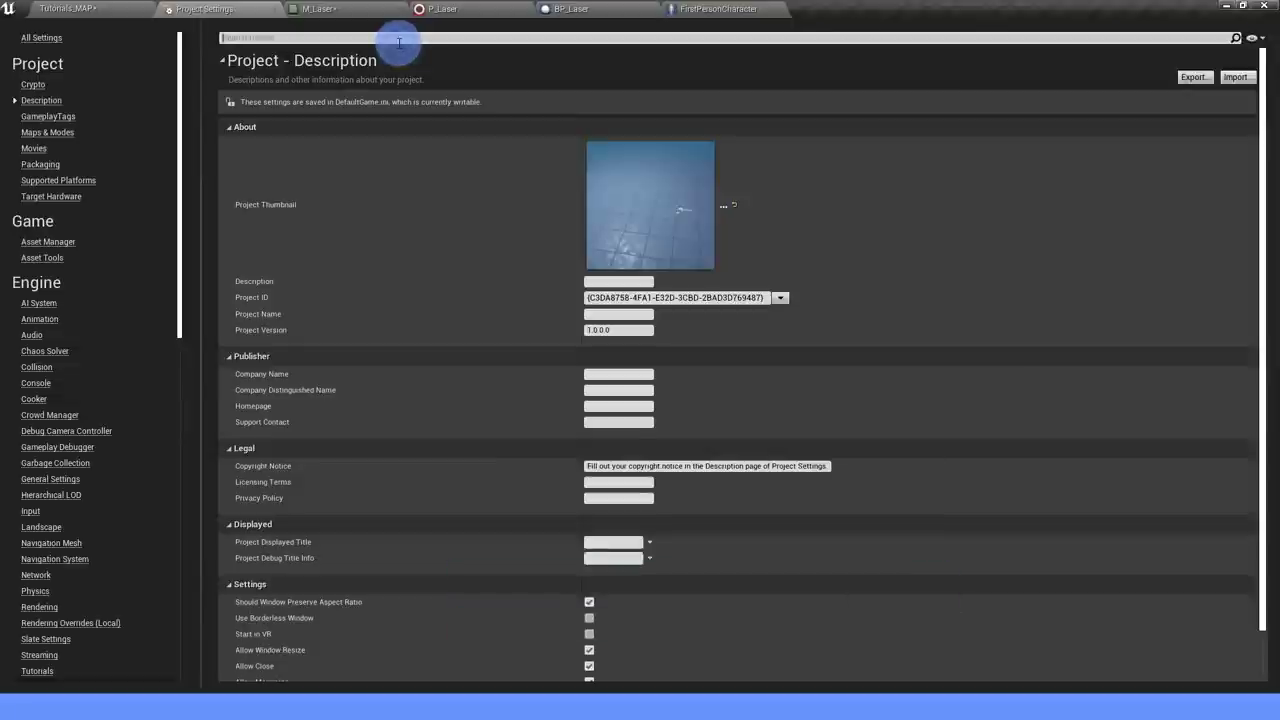
pyautogui.click(399, 38)
pyautogui.write('MOTI')
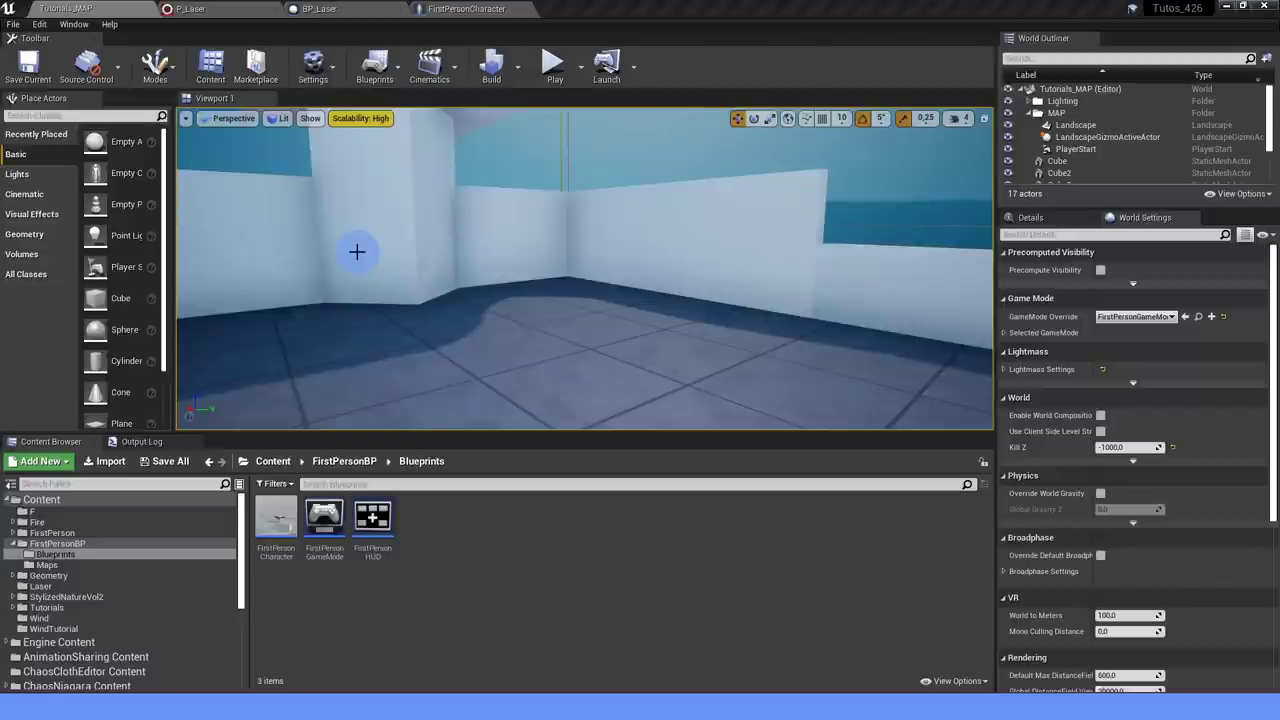
# In P_Laser, bring up the list of renderers to add to DynamicBeam.
pyautogui.click(245, 9)
pyautogui.moveTo(458, 293); pyautogui.dragTo(489, 320, button='right')
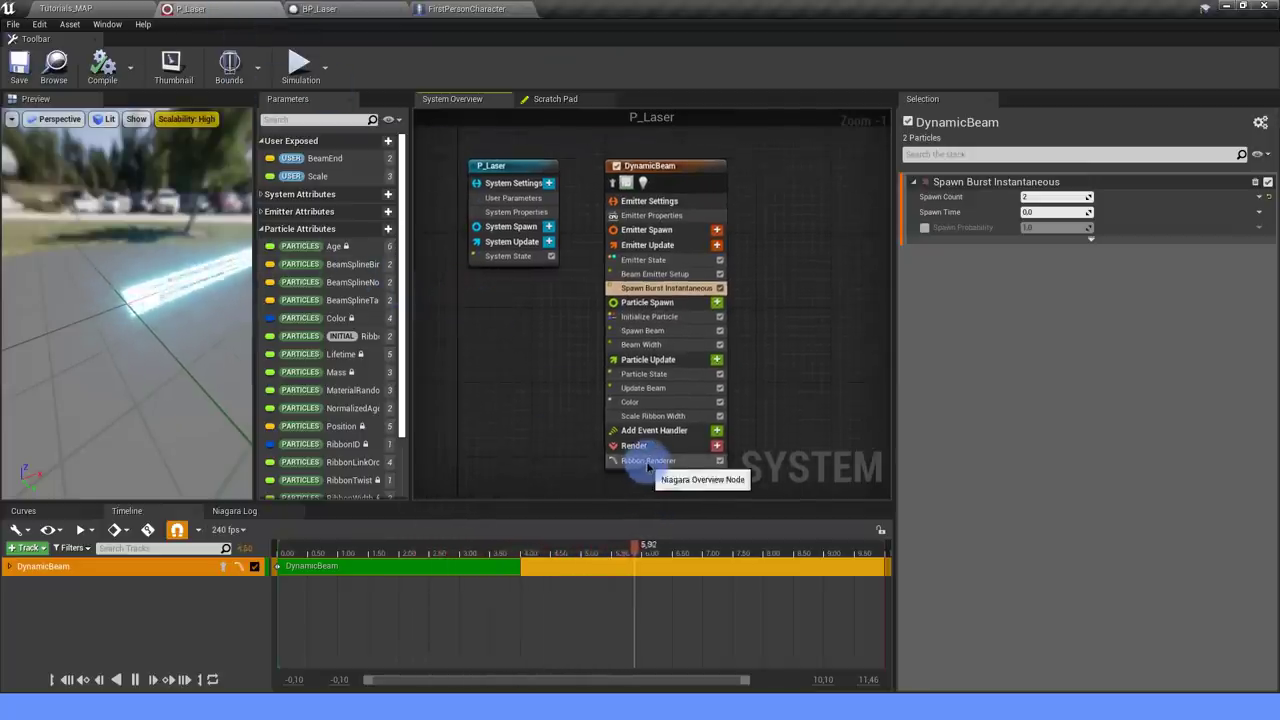
pyautogui.click(715, 446)
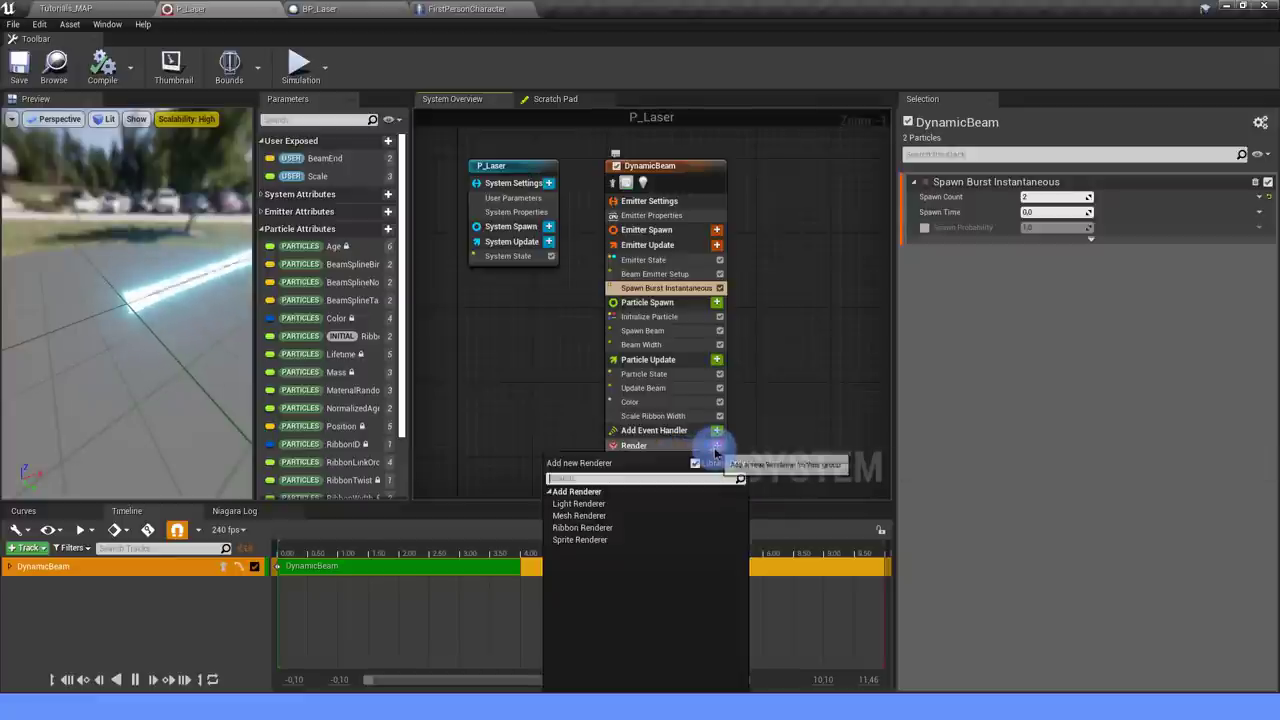
# Add a Light Renderer to DynamicBeam with Radius Scale 3.0 and expand its Bindings.
pyautogui.click(580, 505)
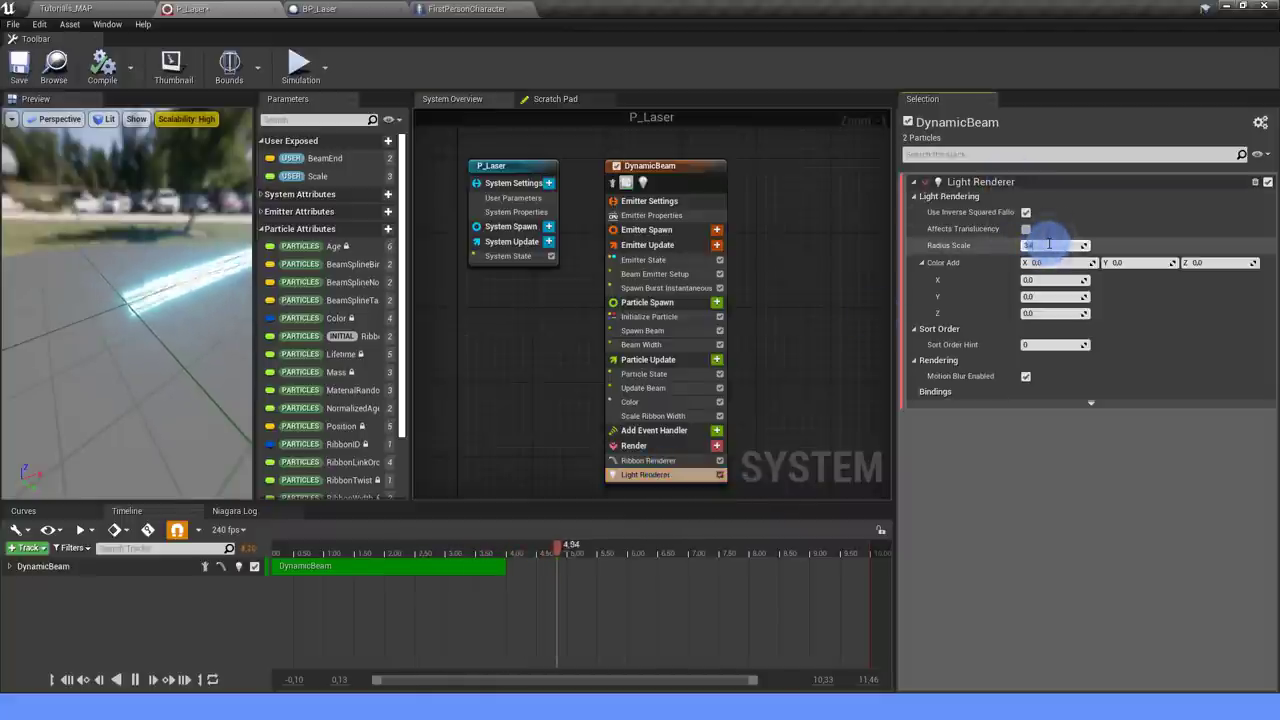
pyautogui.click(1089, 276)
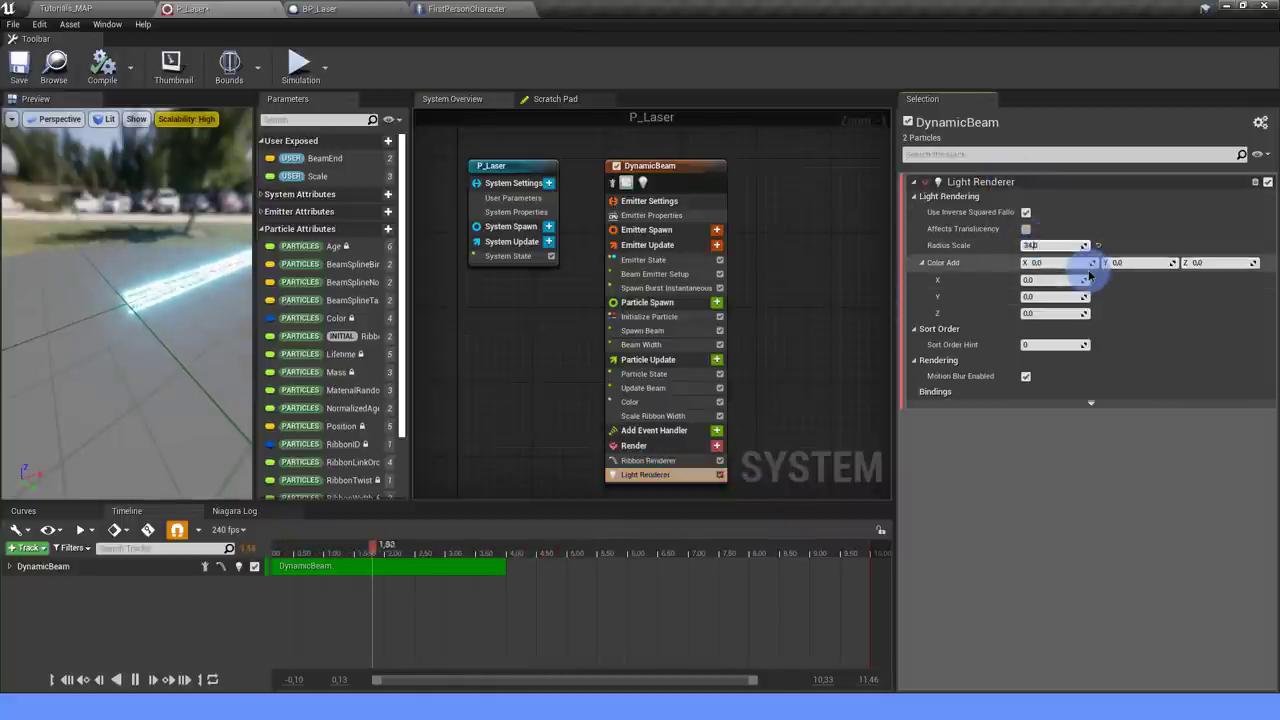
pyautogui.click(1090, 401)
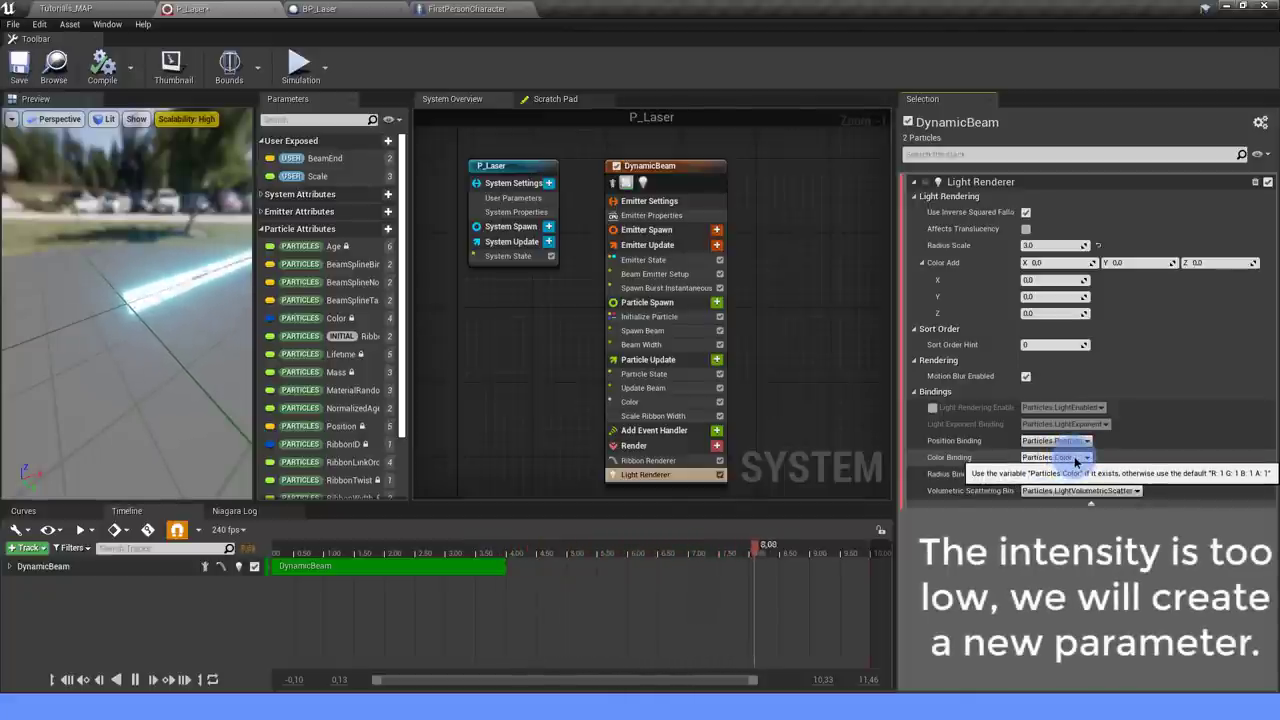
# Set the beam Color module's scale to 100.
pyautogui.click(660, 401)
pyautogui.click(1030, 255)
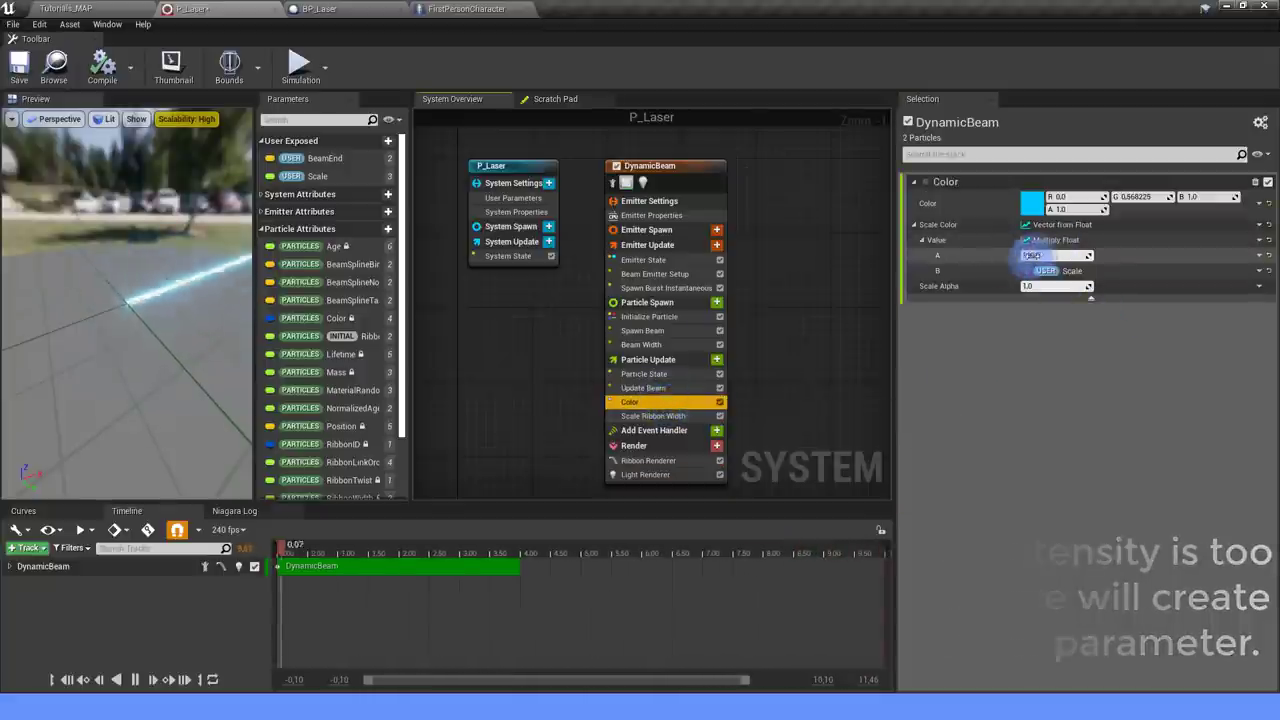
pyautogui.write('100')
pyautogui.click(805, 333)
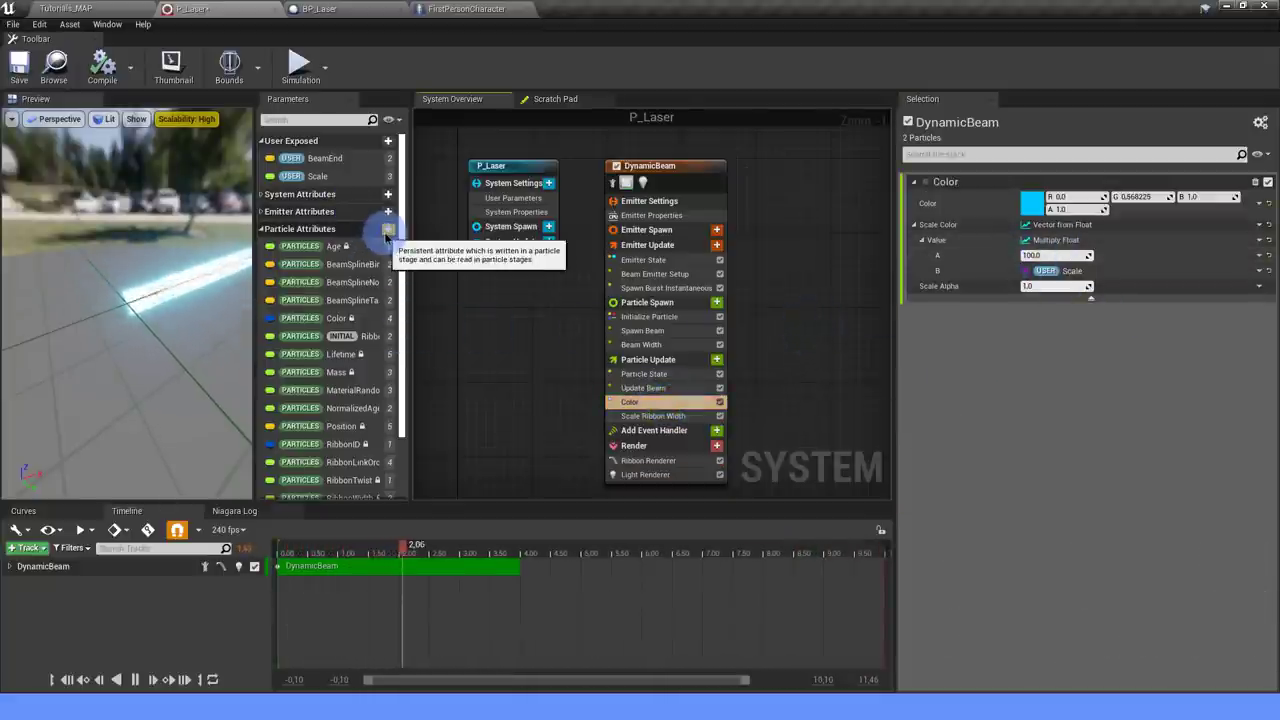
# Create a Linear Color particle attribute Light_Color and set it in Particle Update.
pyautogui.click(388, 229)
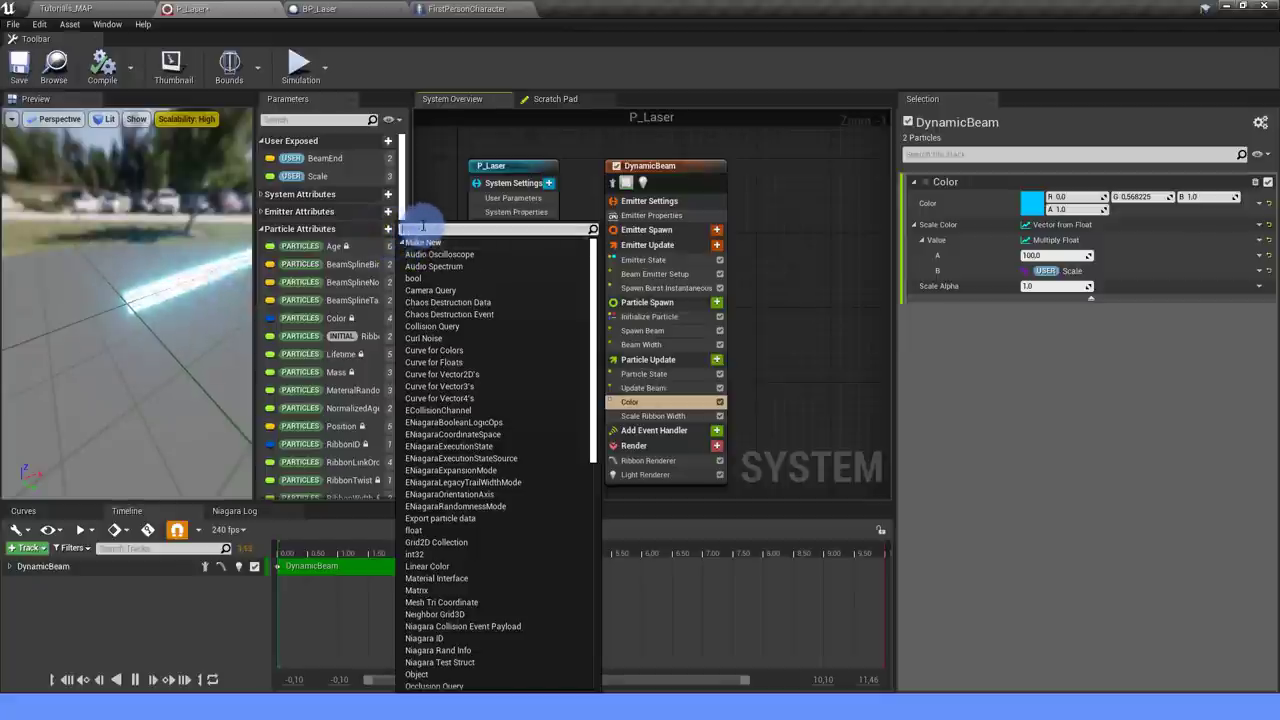
pyautogui.click(422, 230)
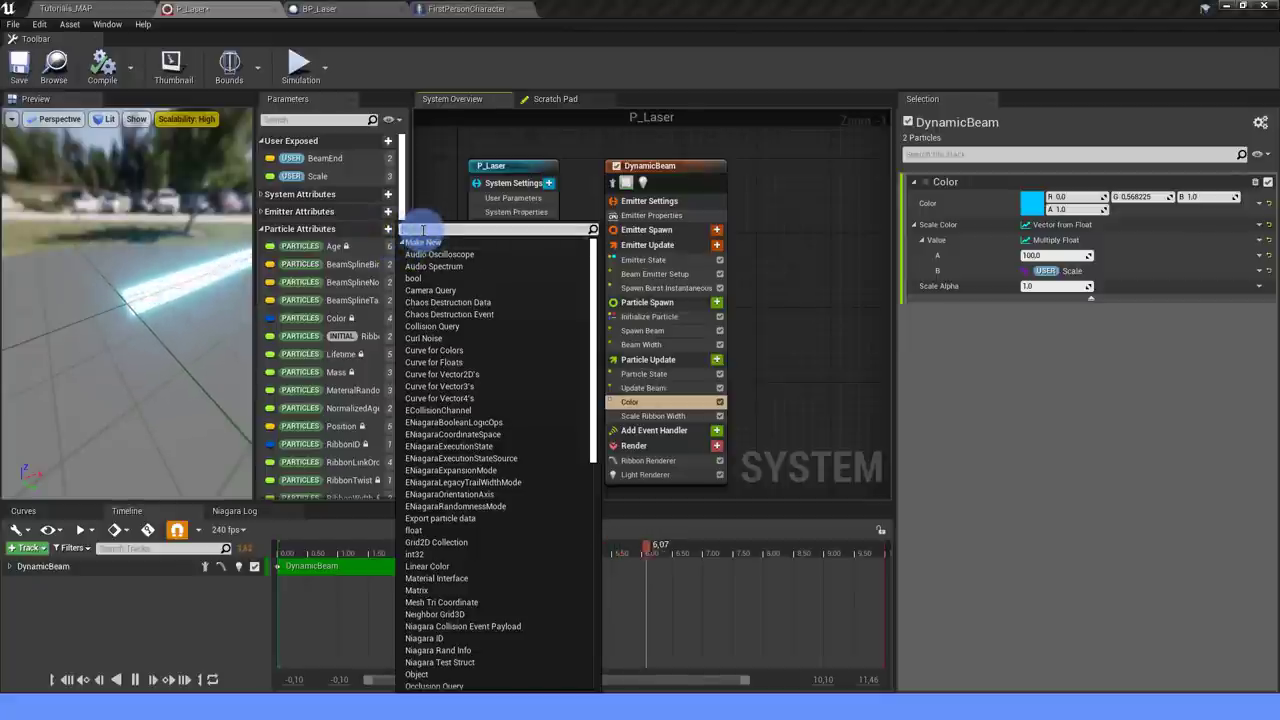
pyautogui.write('linear')
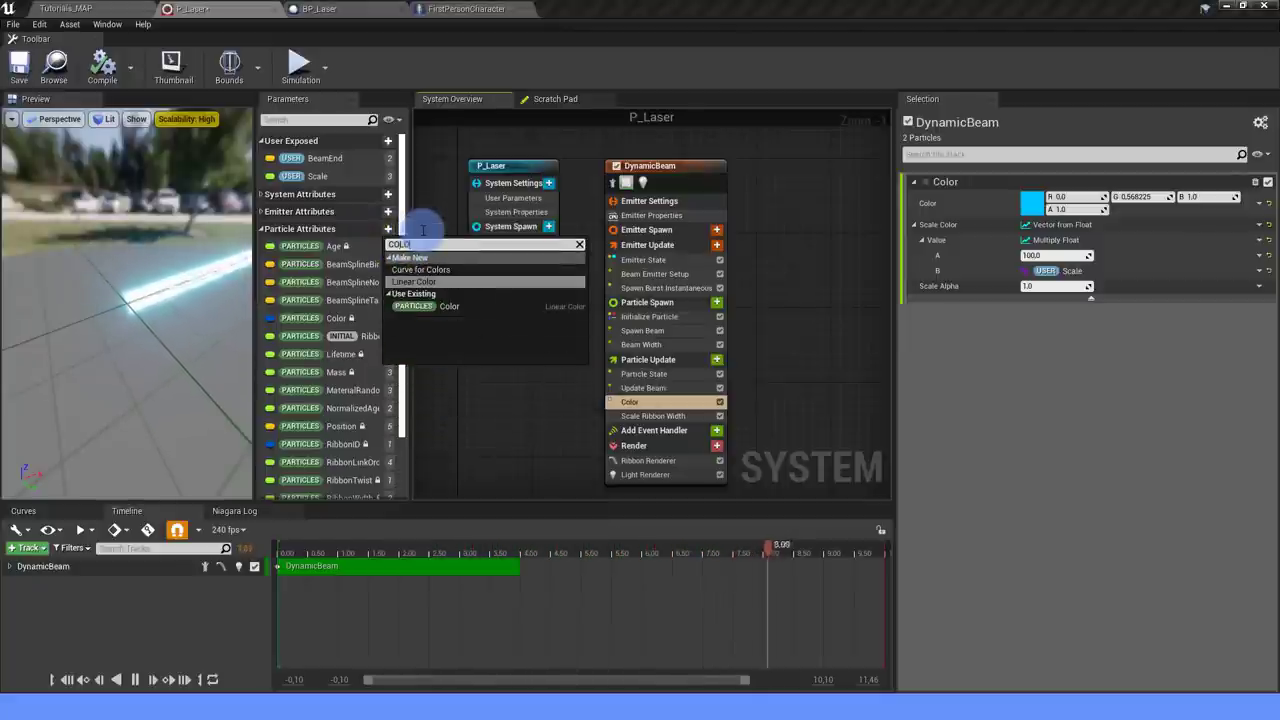
pyautogui.click(420, 287)
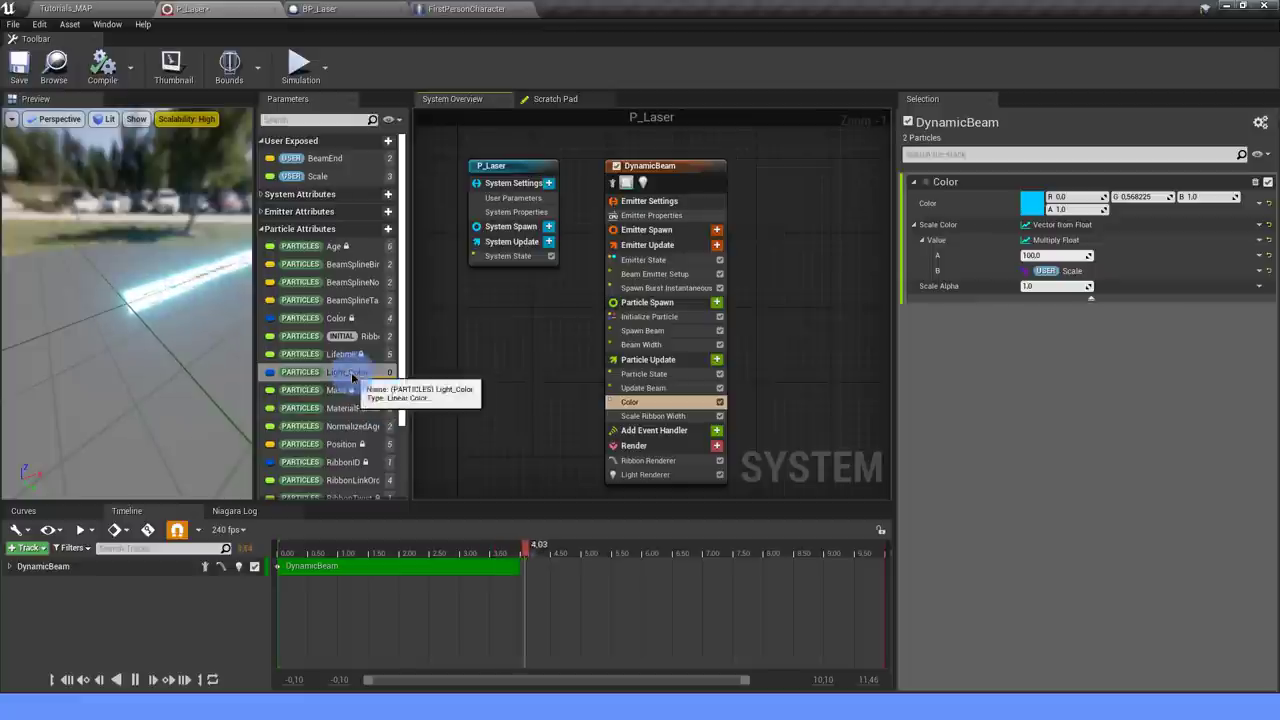
pyautogui.moveTo(345, 372); pyautogui.dragTo(660, 410)
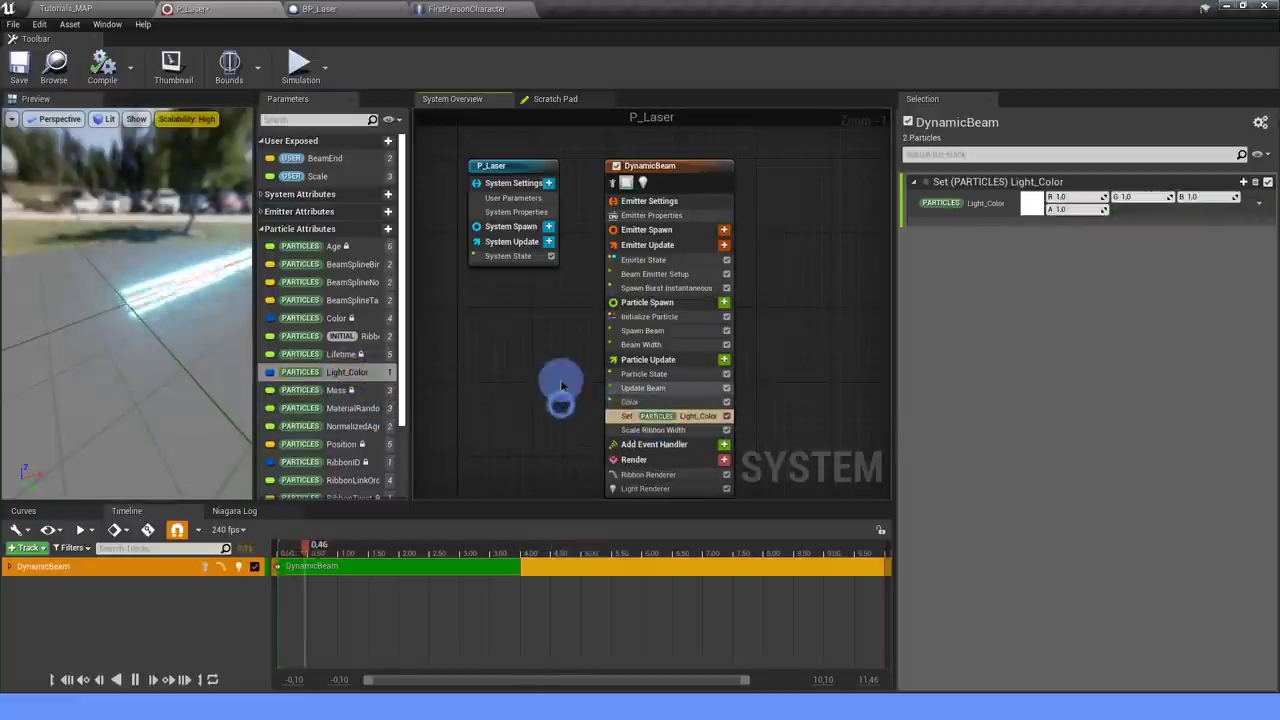
pyautogui.moveTo(557, 398); pyautogui.dragTo(543, 340, button='right')
pyautogui.click(666, 360)
pyautogui.click(1048, 195)
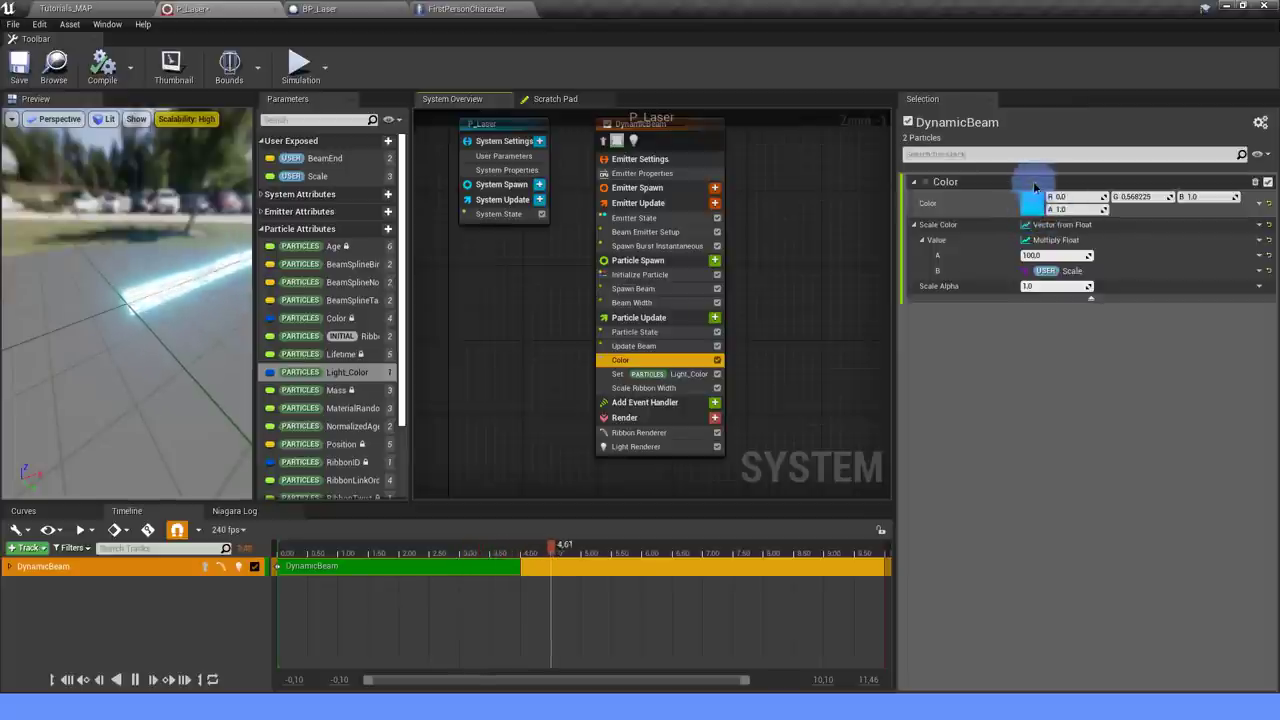
pyautogui.click(660, 373)
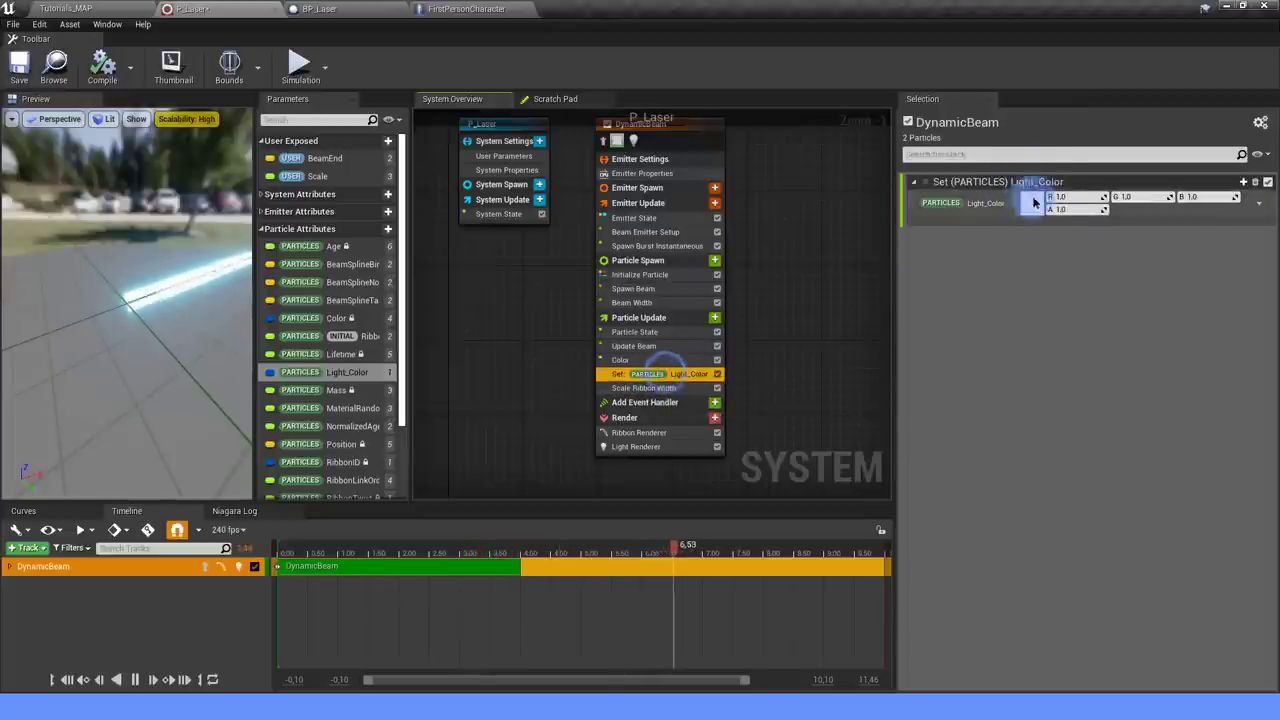
pyautogui.moveTo(581, 293); pyautogui.dragTo(618, 330, button='right')
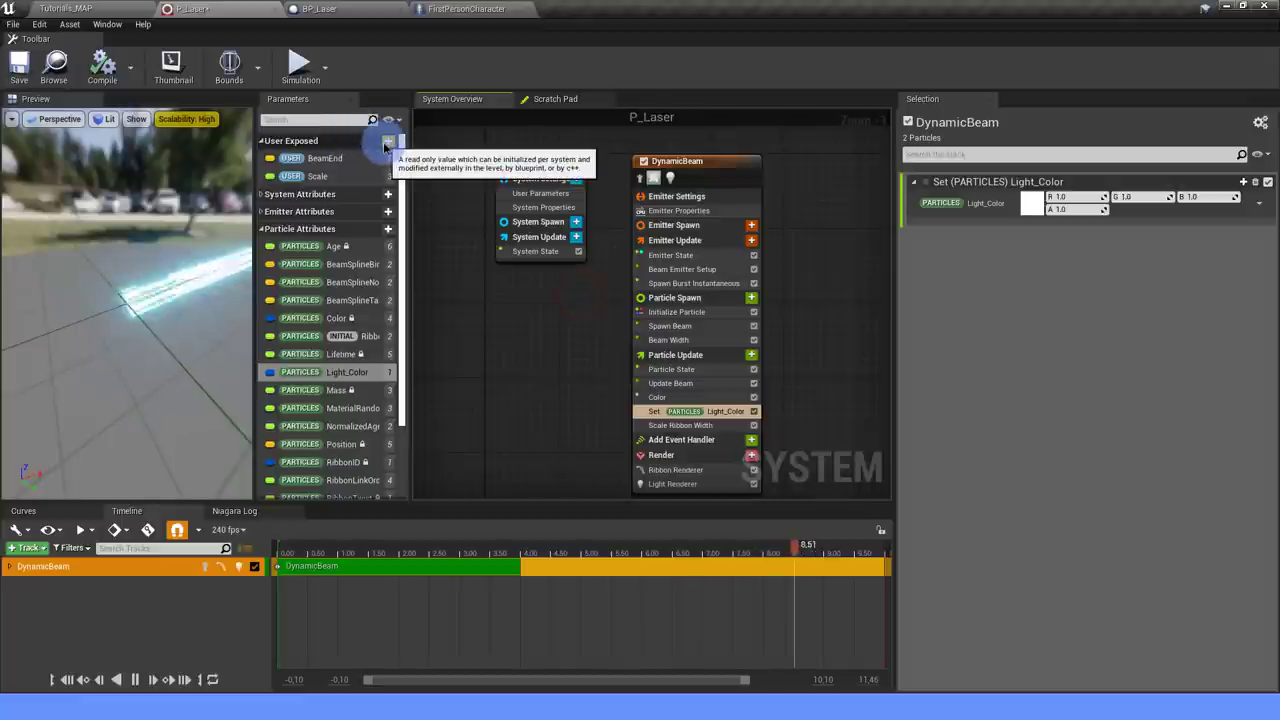
# Add a user Linear Color parameter named Color and make it light cyan-blue.
pyautogui.click(387, 143)
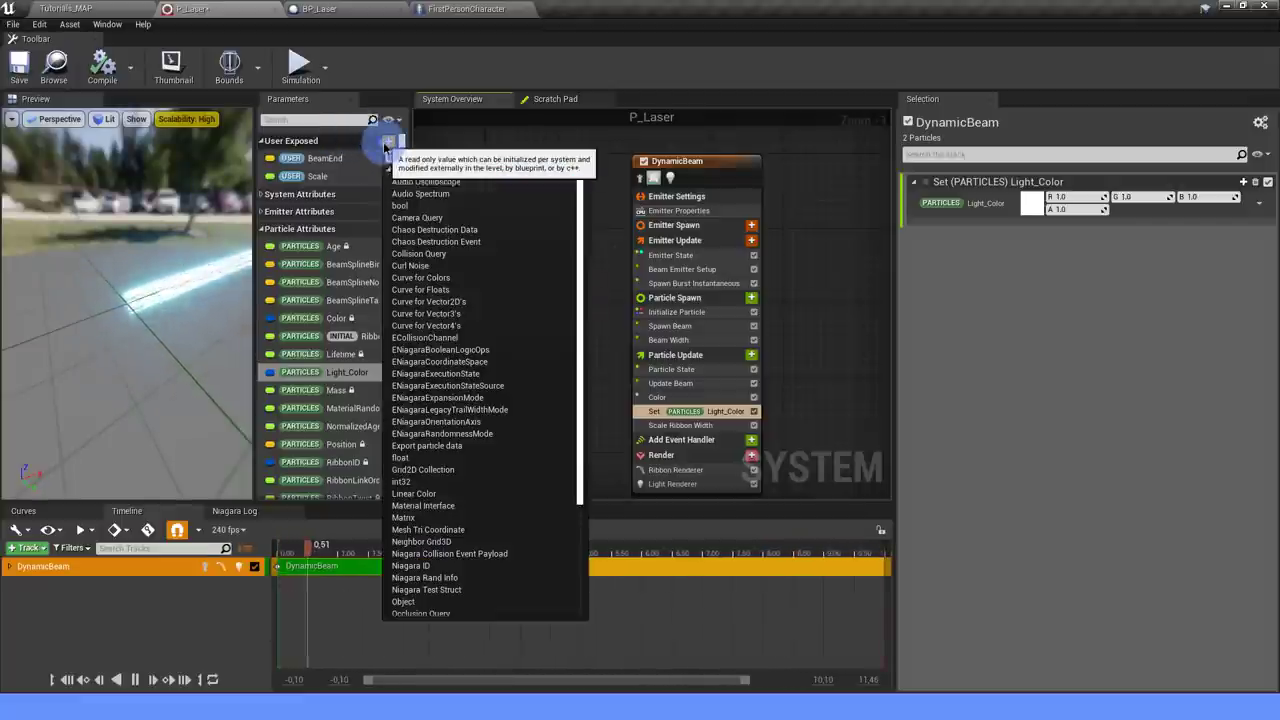
pyautogui.write('linear')
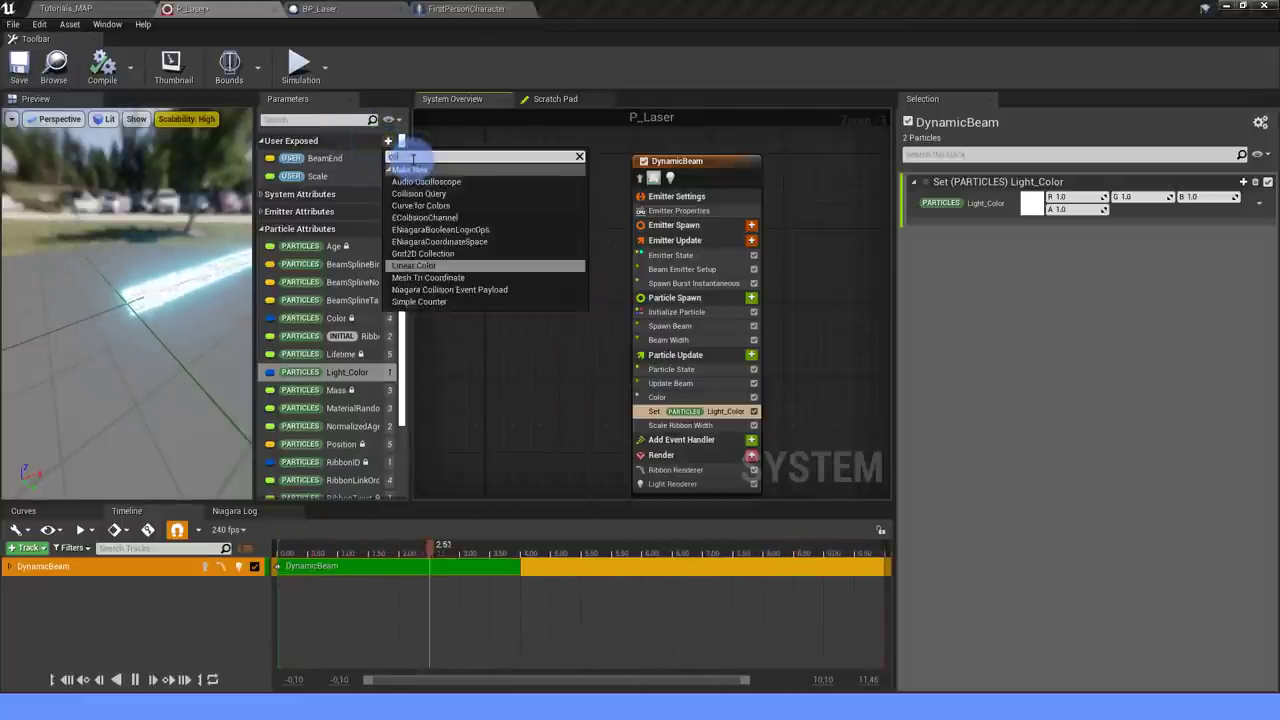
pyautogui.press('Return')
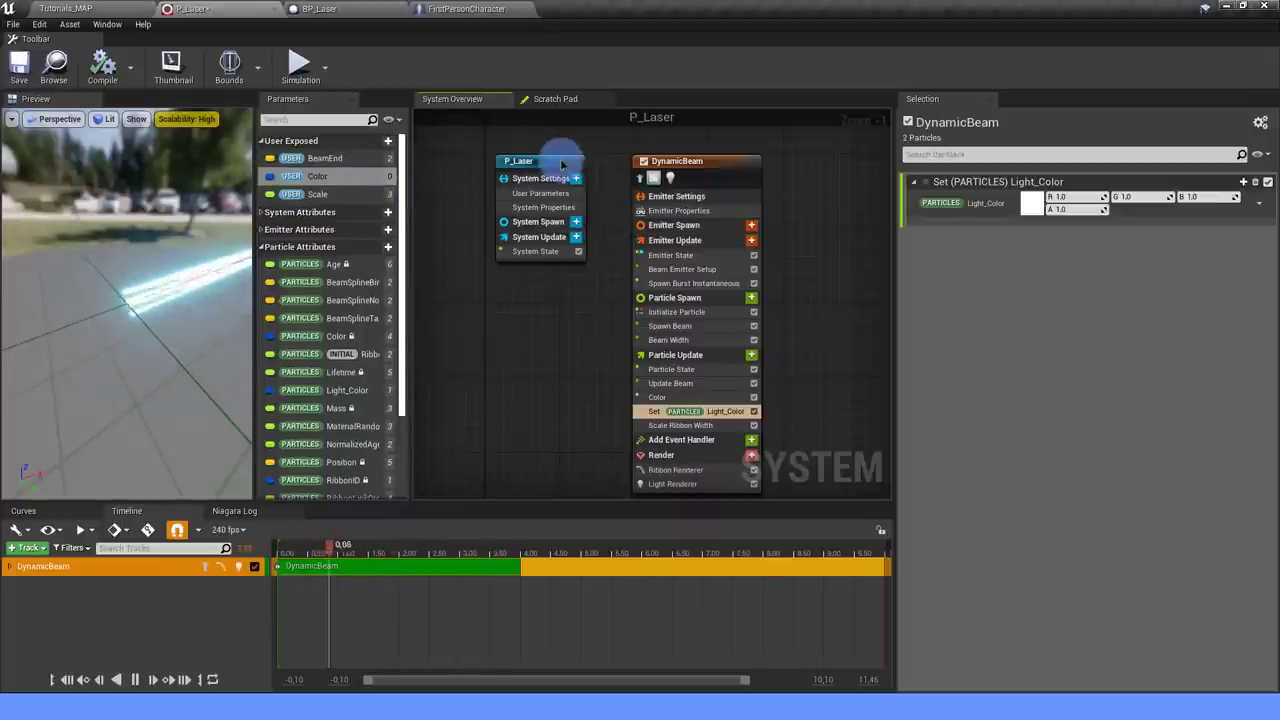
pyautogui.click(562, 163)
pyautogui.click(1045, 214)
pyautogui.click(835, 320)
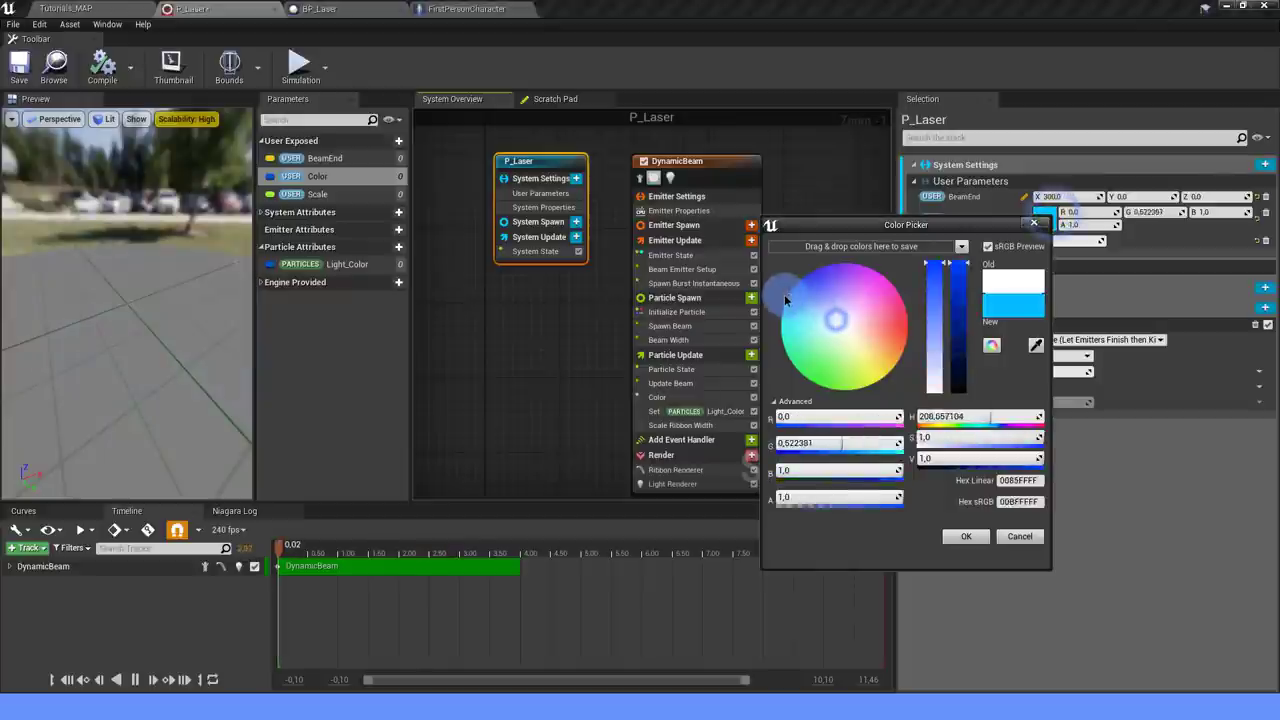
pyautogui.moveTo(785, 300); pyautogui.dragTo(772, 302)
pyautogui.click(977, 535)
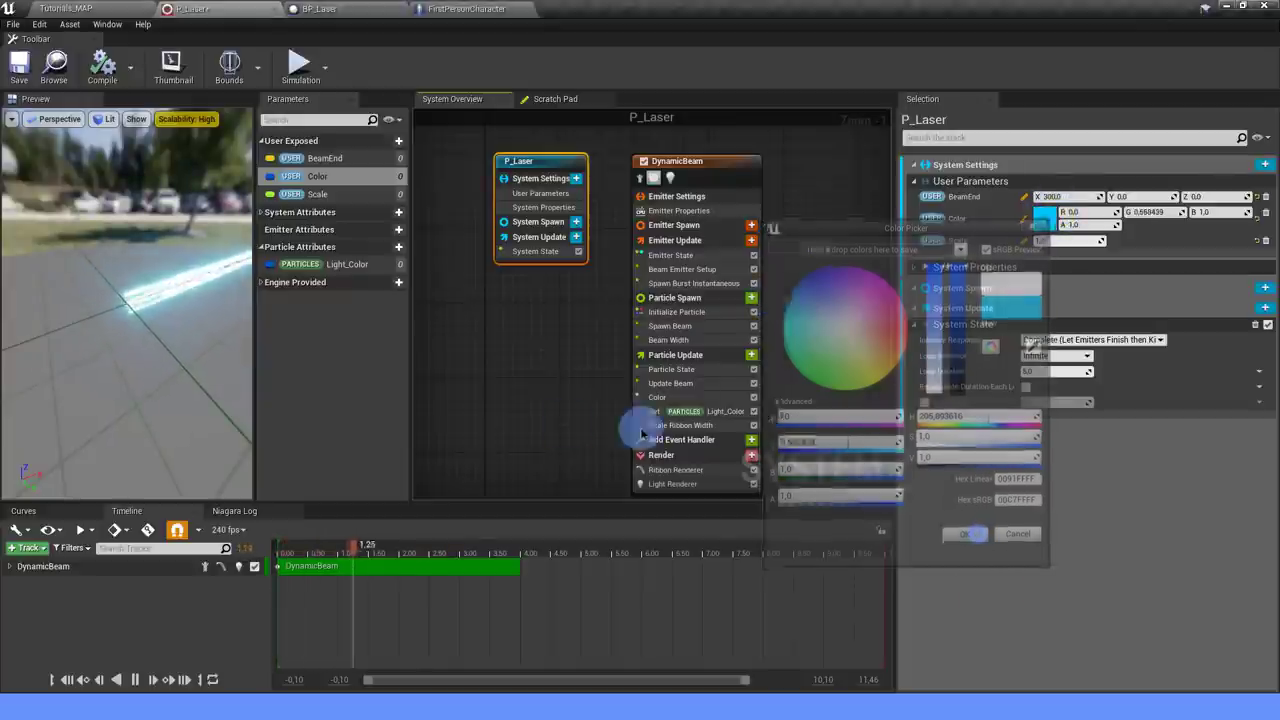
# Link User Color into both the beam's Color module and Set Light_Color.
pyautogui.moveTo(530, 407); pyautogui.dragTo(508, 380, button='right')
pyautogui.click(645, 371)
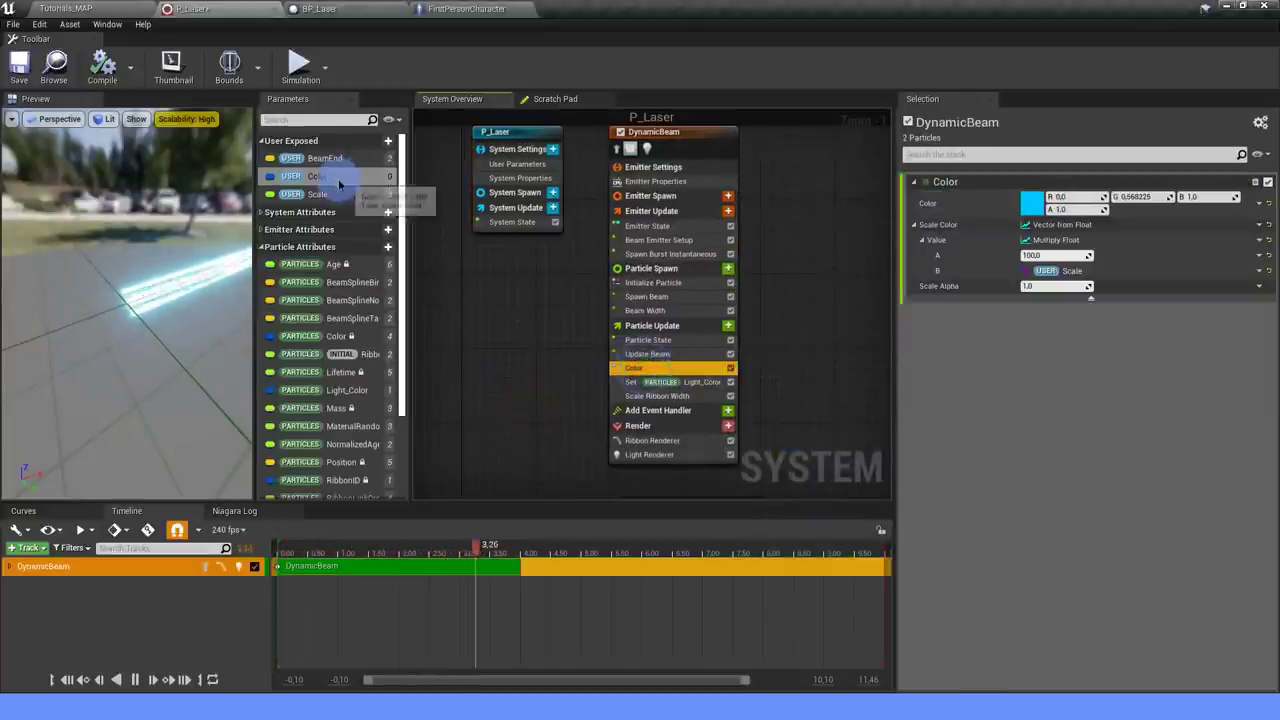
pyautogui.moveTo(317, 176); pyautogui.dragTo(1032, 205)
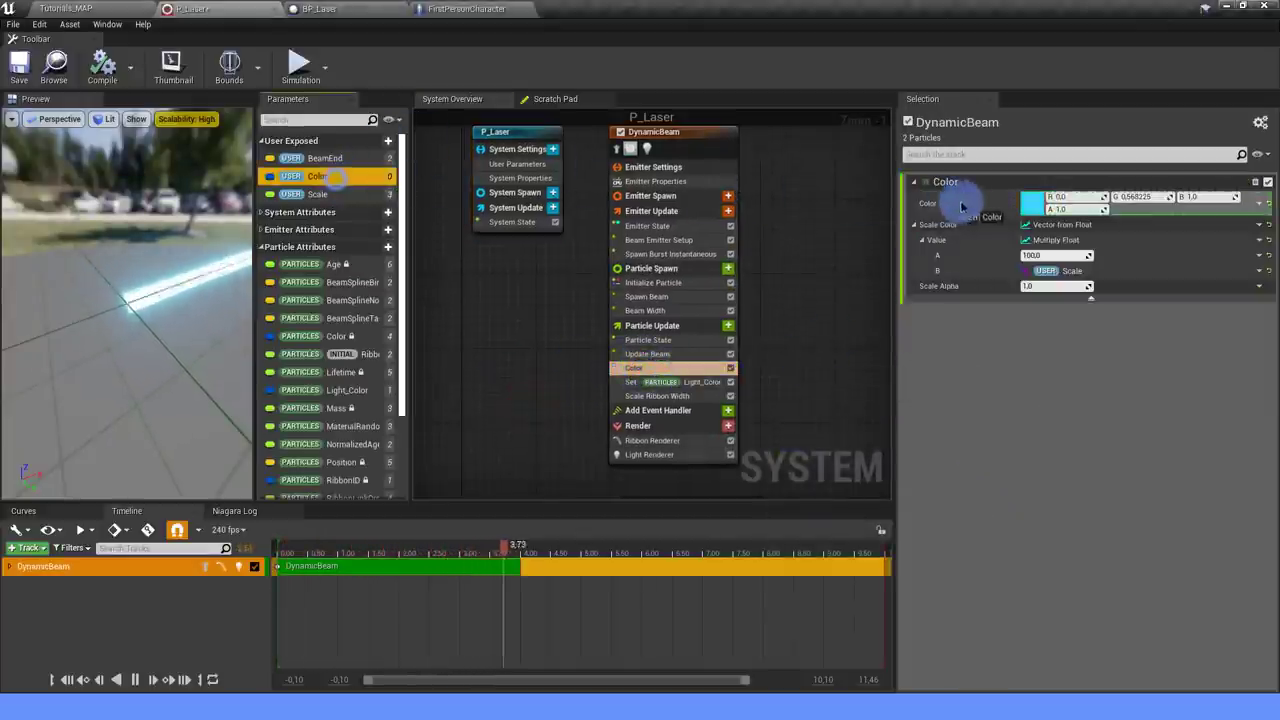
pyautogui.click(660, 382)
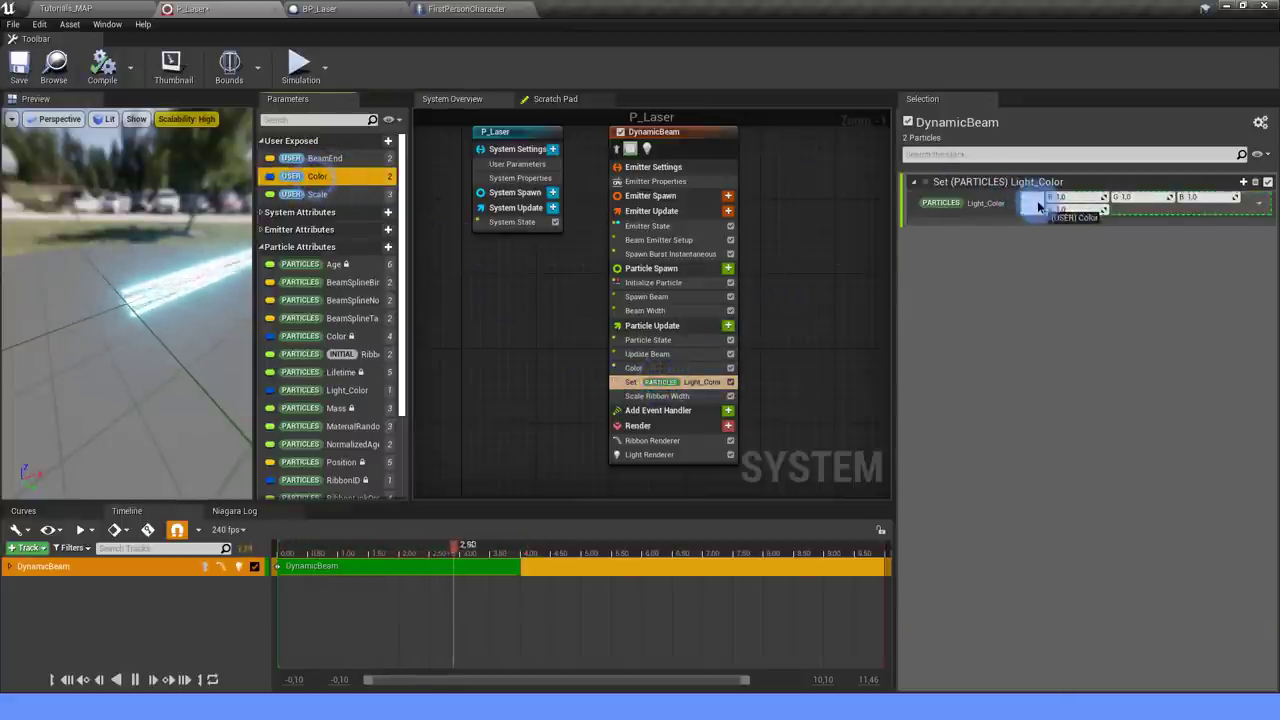
pyautogui.moveTo(313, 175); pyautogui.dragTo(1065, 200)
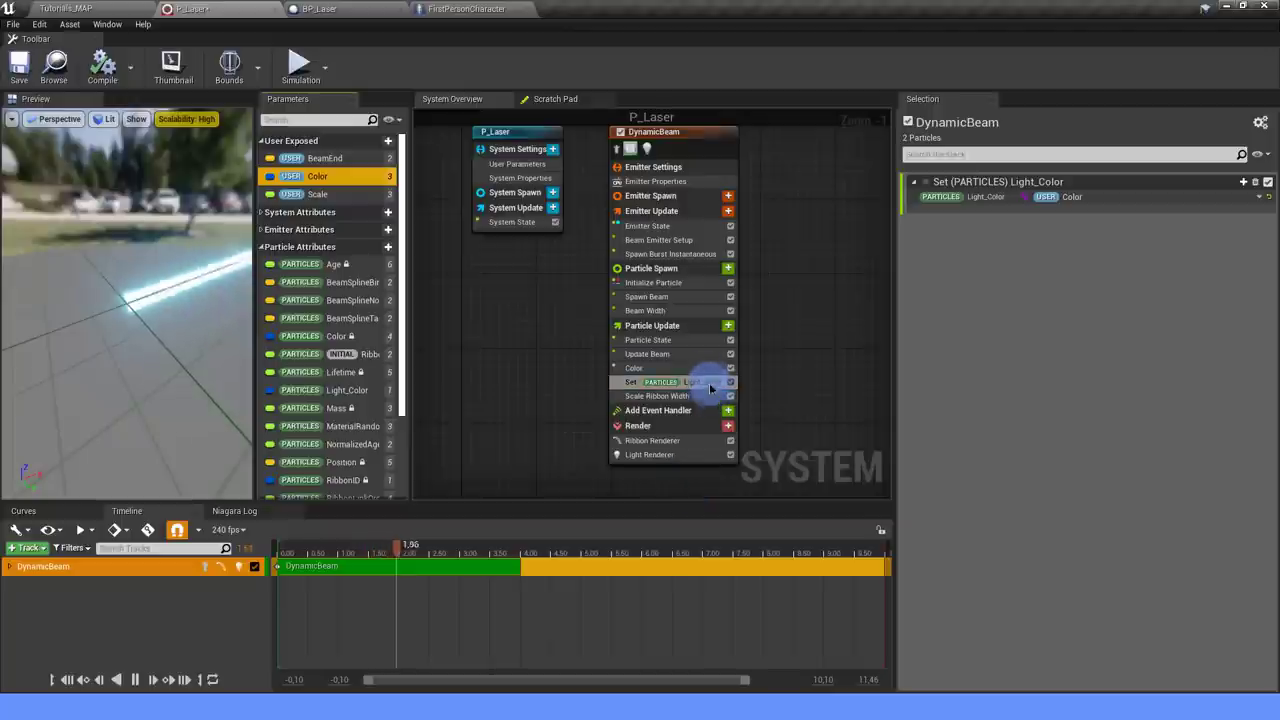
# Make Light_Color a Multiply Linear Color fed by the USER Color parameter.
pyautogui.click(1259, 196)
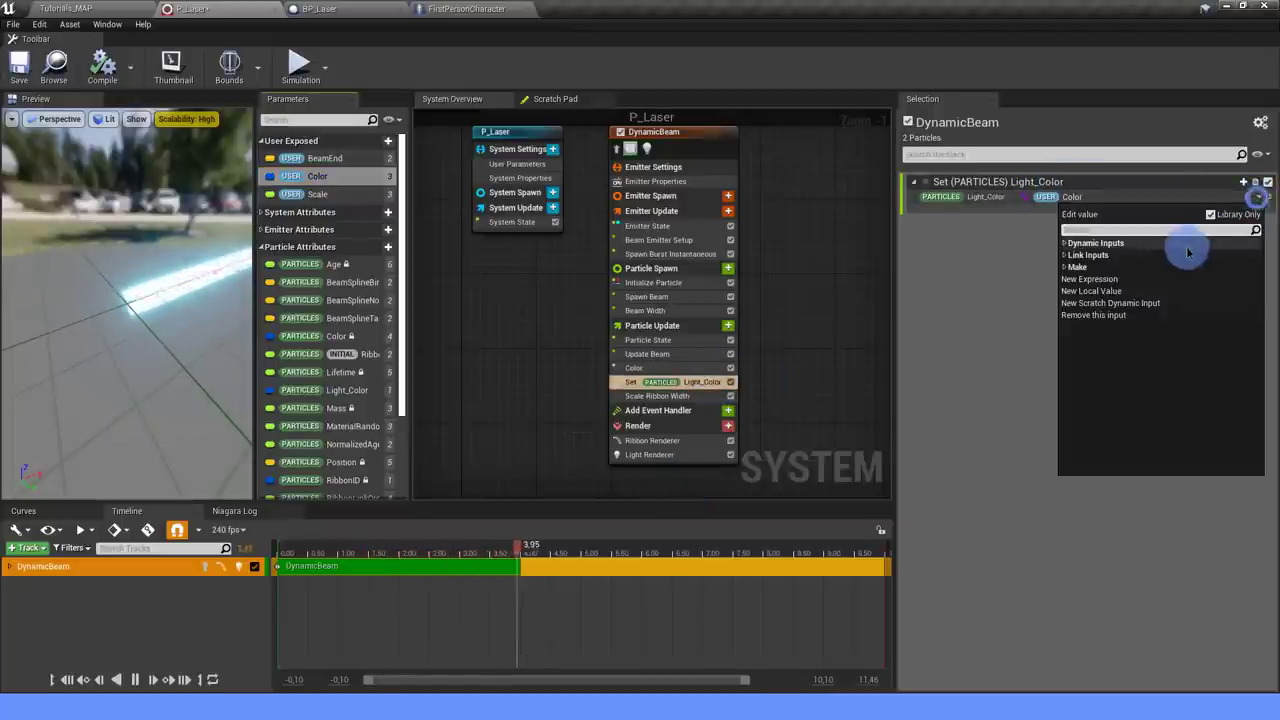
pyautogui.write('mult')
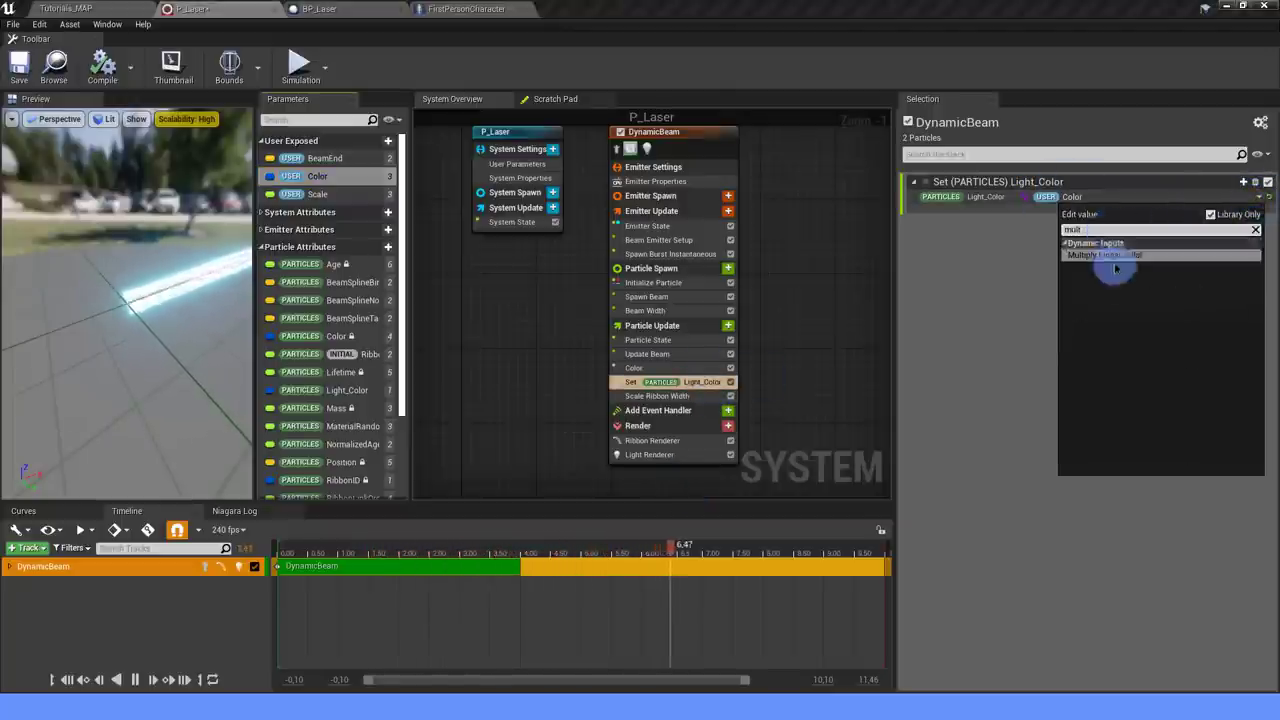
pyautogui.click(1115, 262)
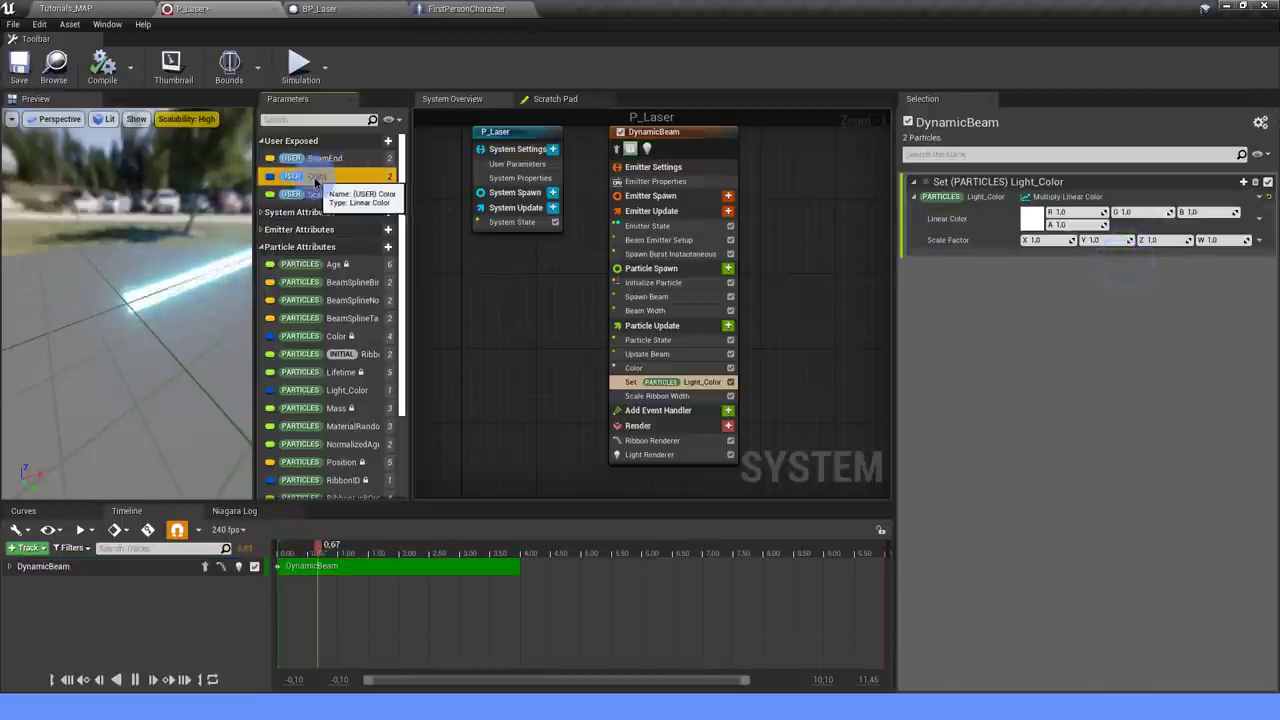
pyautogui.moveTo(317, 176); pyautogui.dragTo(1033, 218)
# Set Scale Factor to Make Vector 4 from Float, using Multiply Float of 100000 times USER Scale.
pyautogui.click(1259, 227)
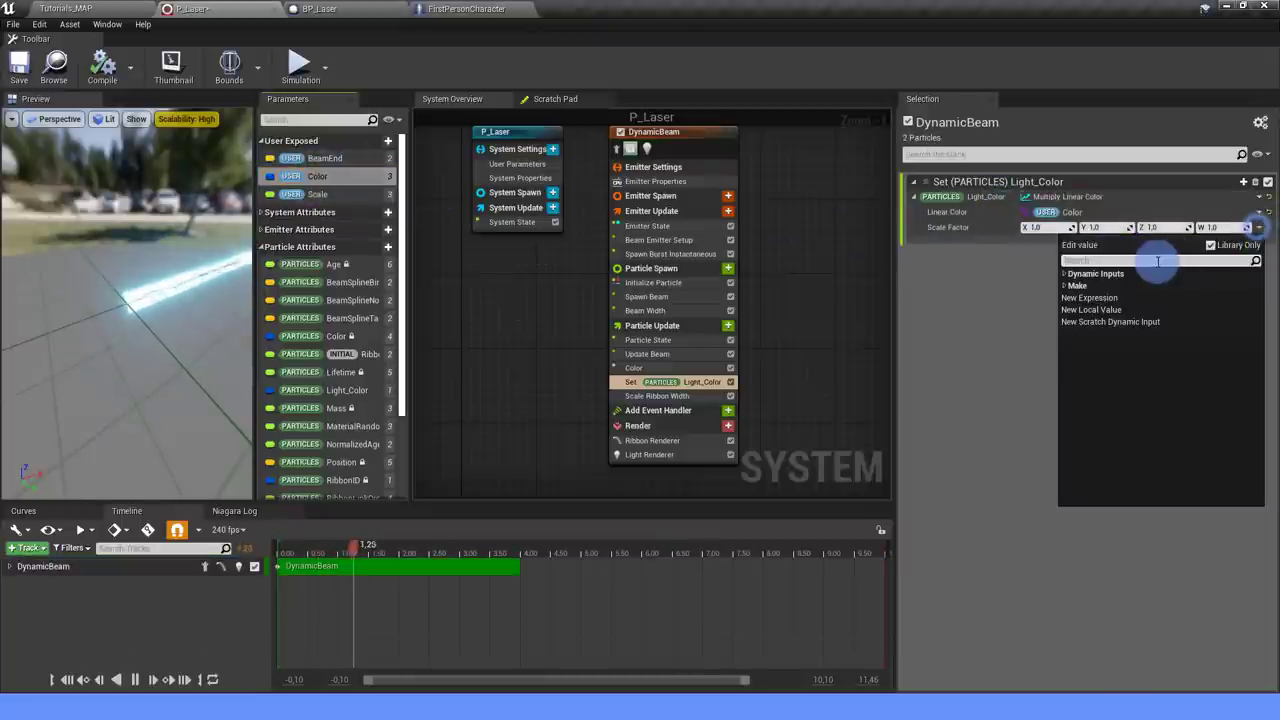
pyautogui.write('float')
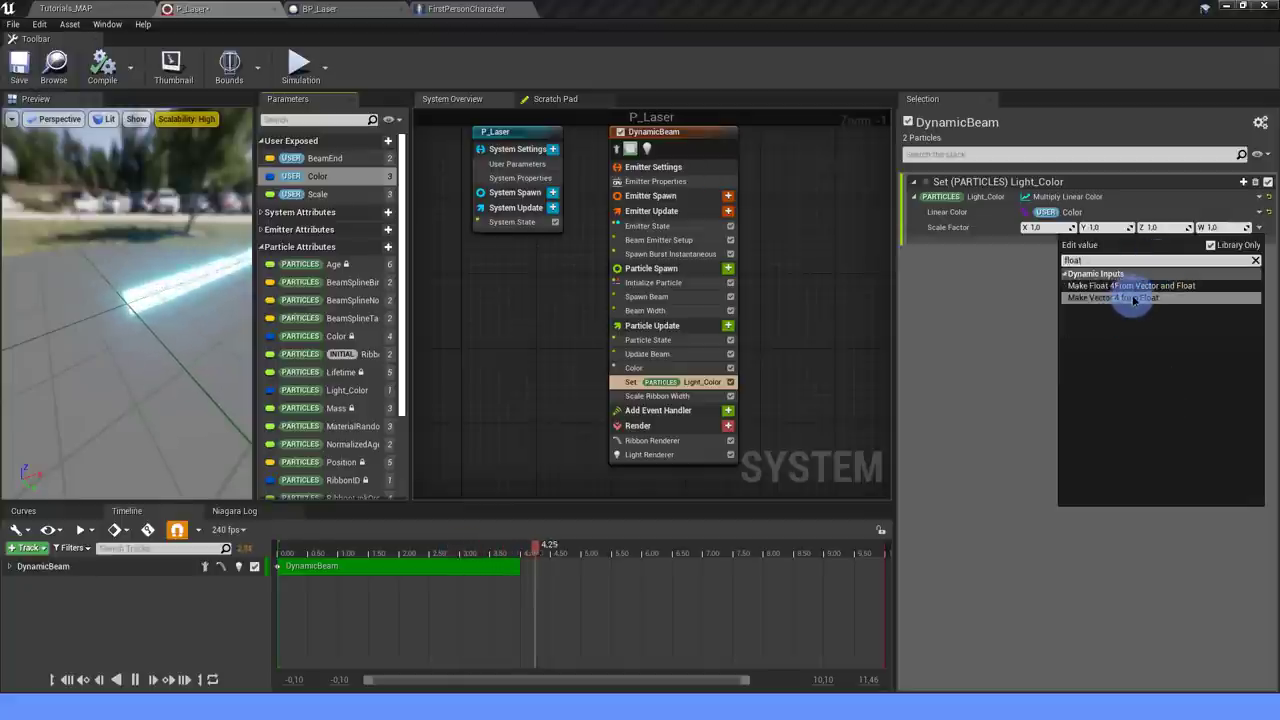
pyautogui.click(1134, 298)
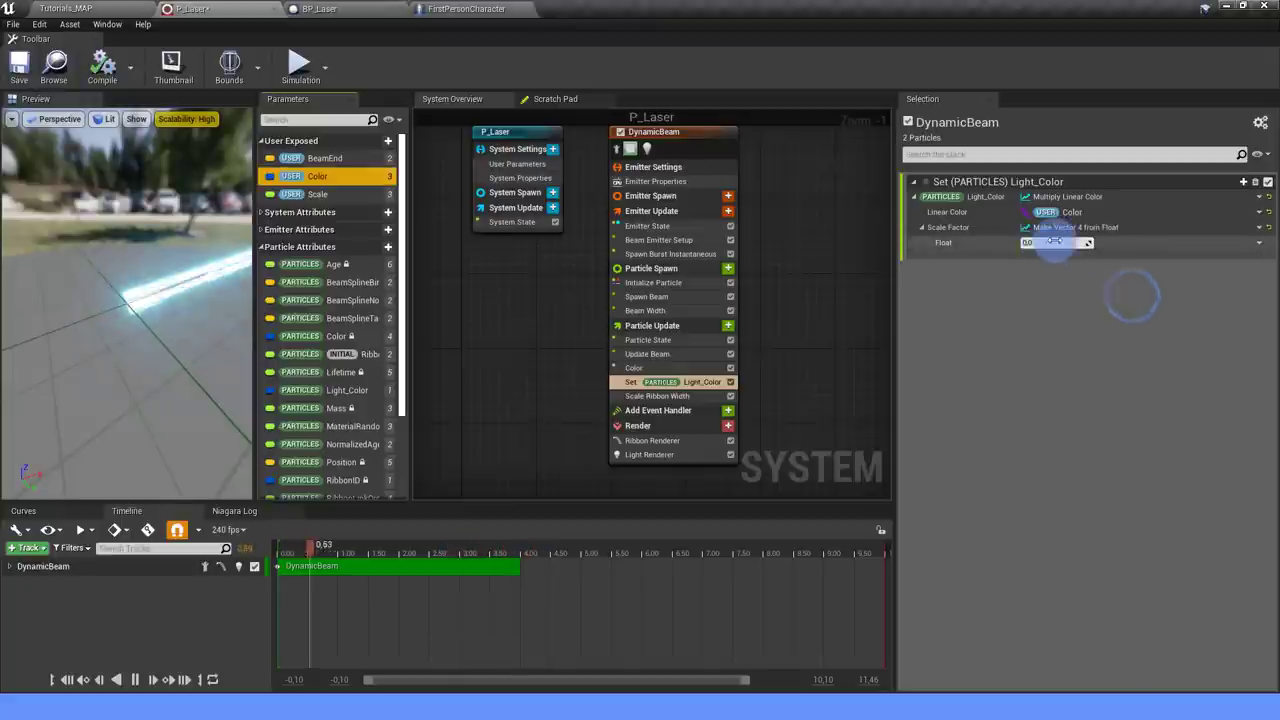
pyautogui.click(1251, 242)
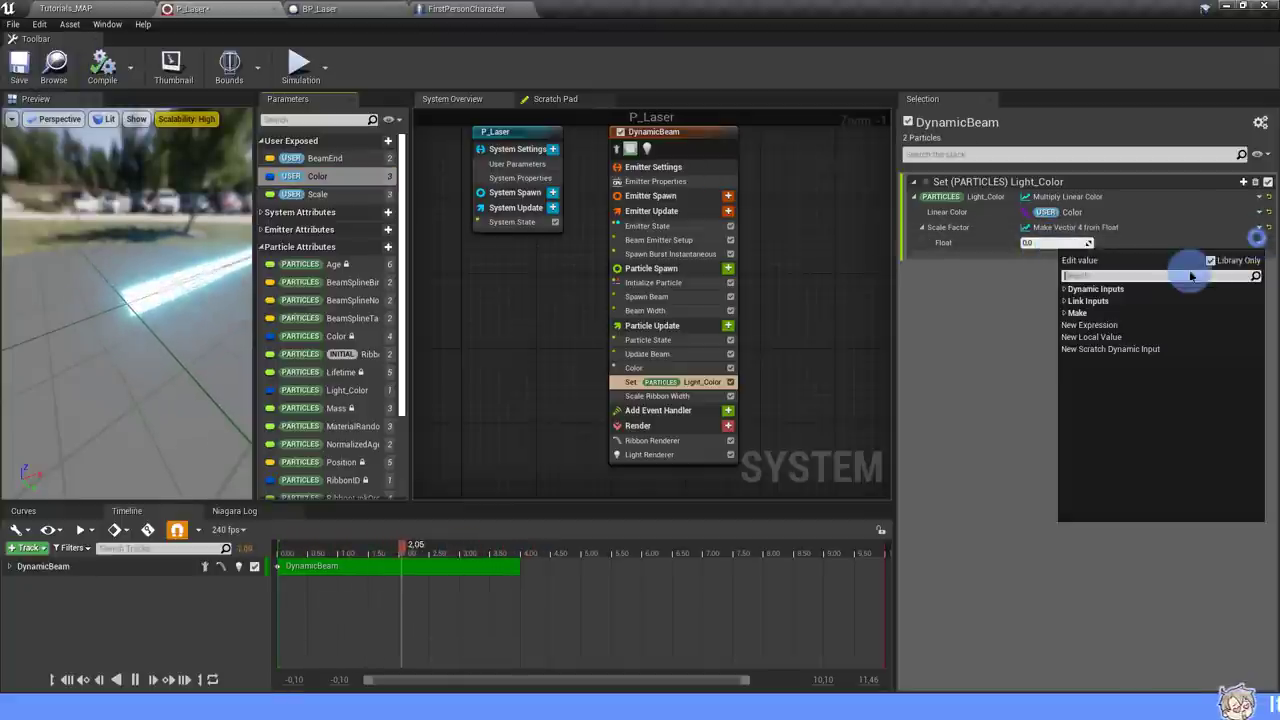
pyautogui.click(1035, 245)
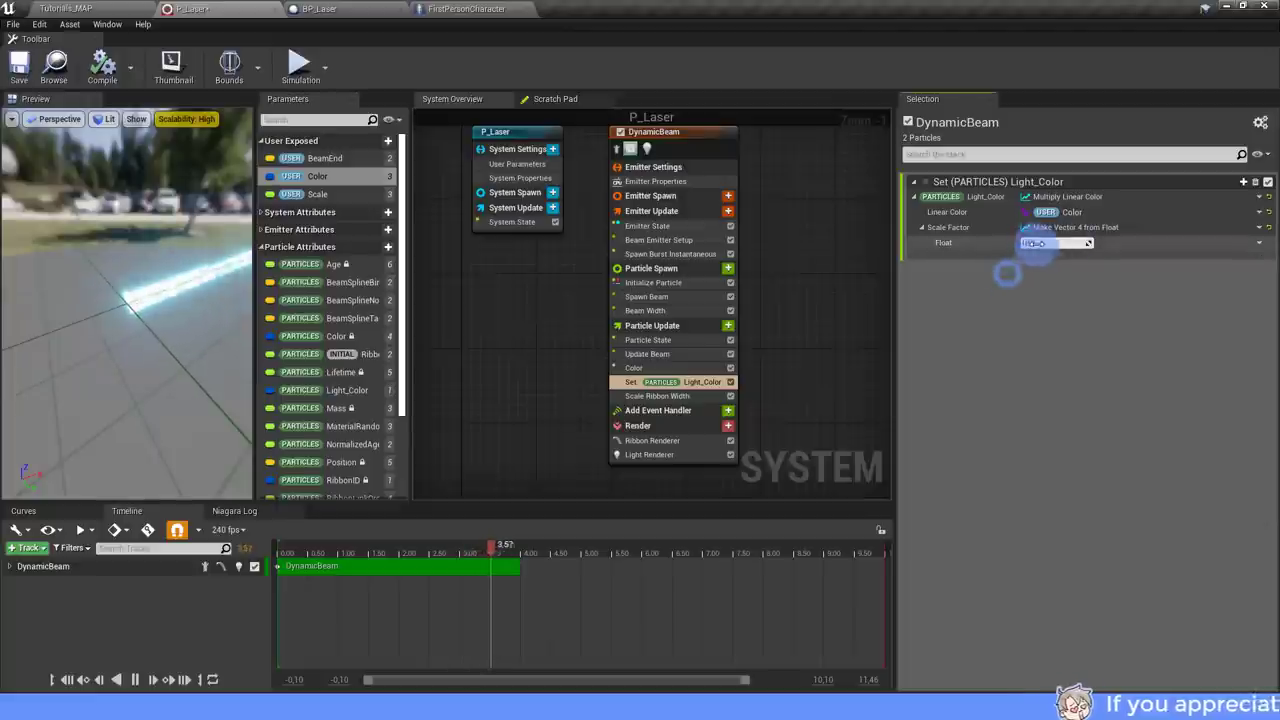
pyautogui.click(1259, 242)
pyautogui.write('multiply')
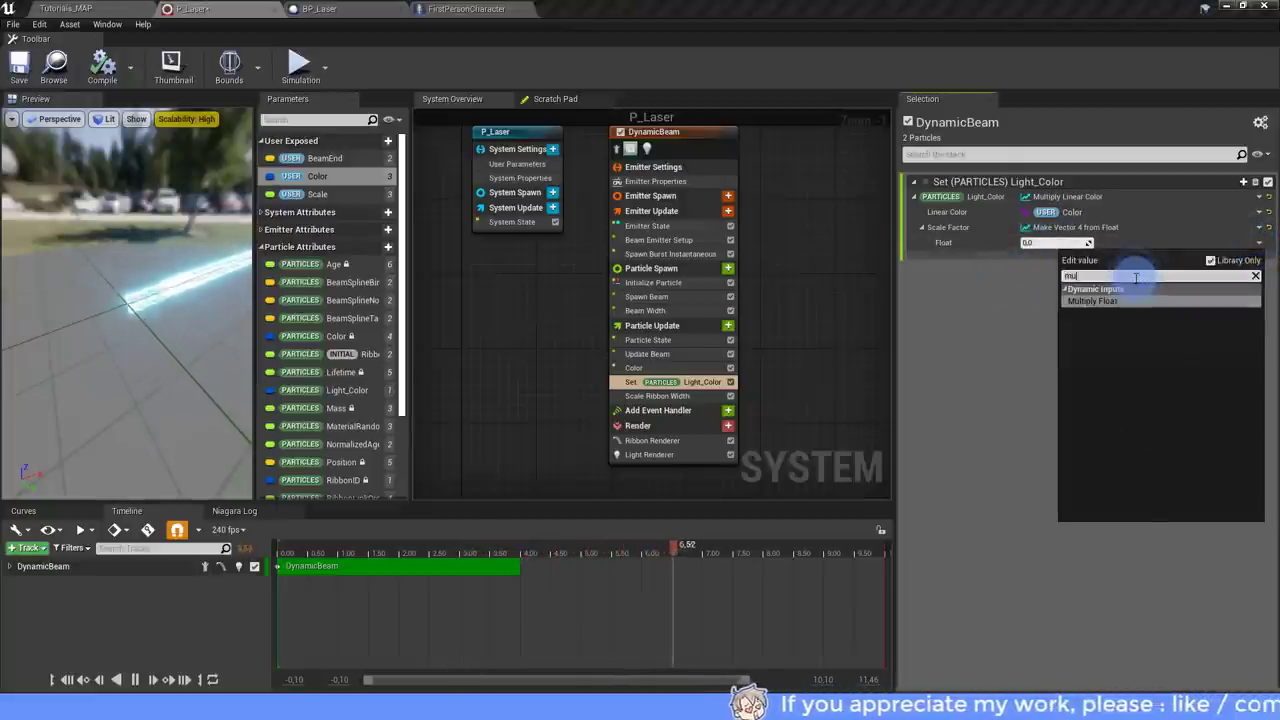
pyautogui.click(1181, 306)
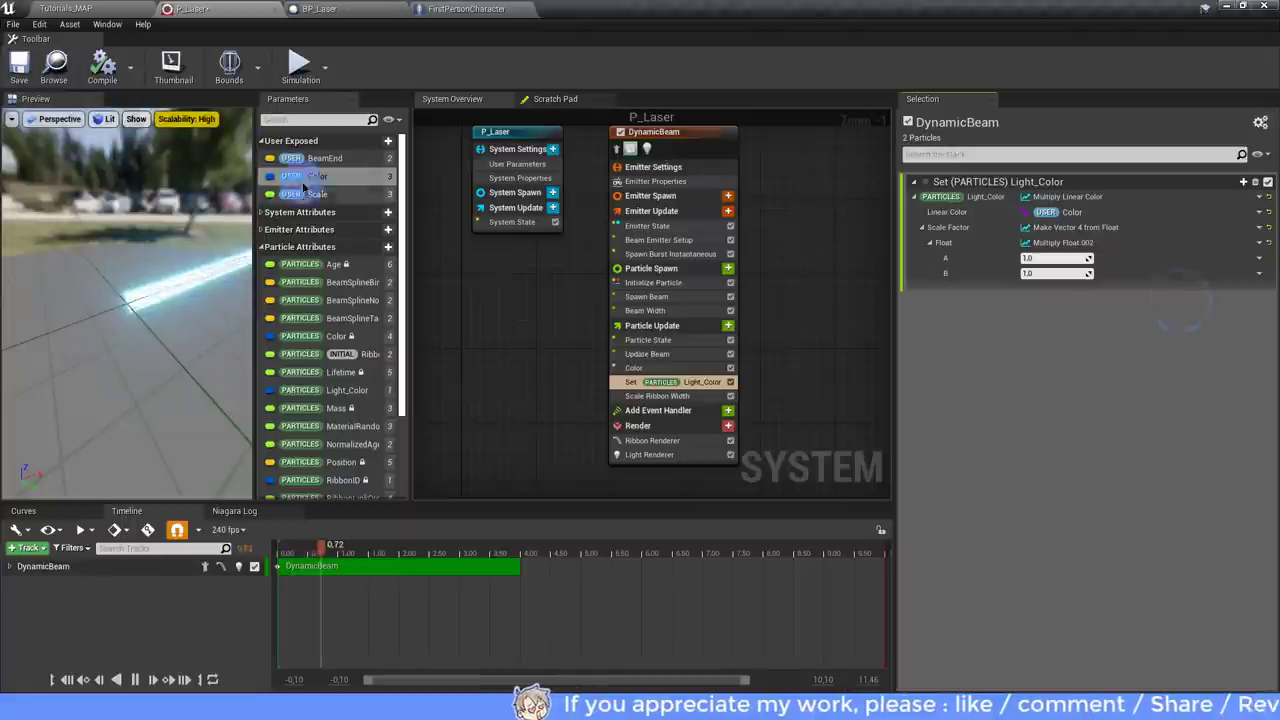
pyautogui.moveTo(317, 194); pyautogui.dragTo(1072, 273)
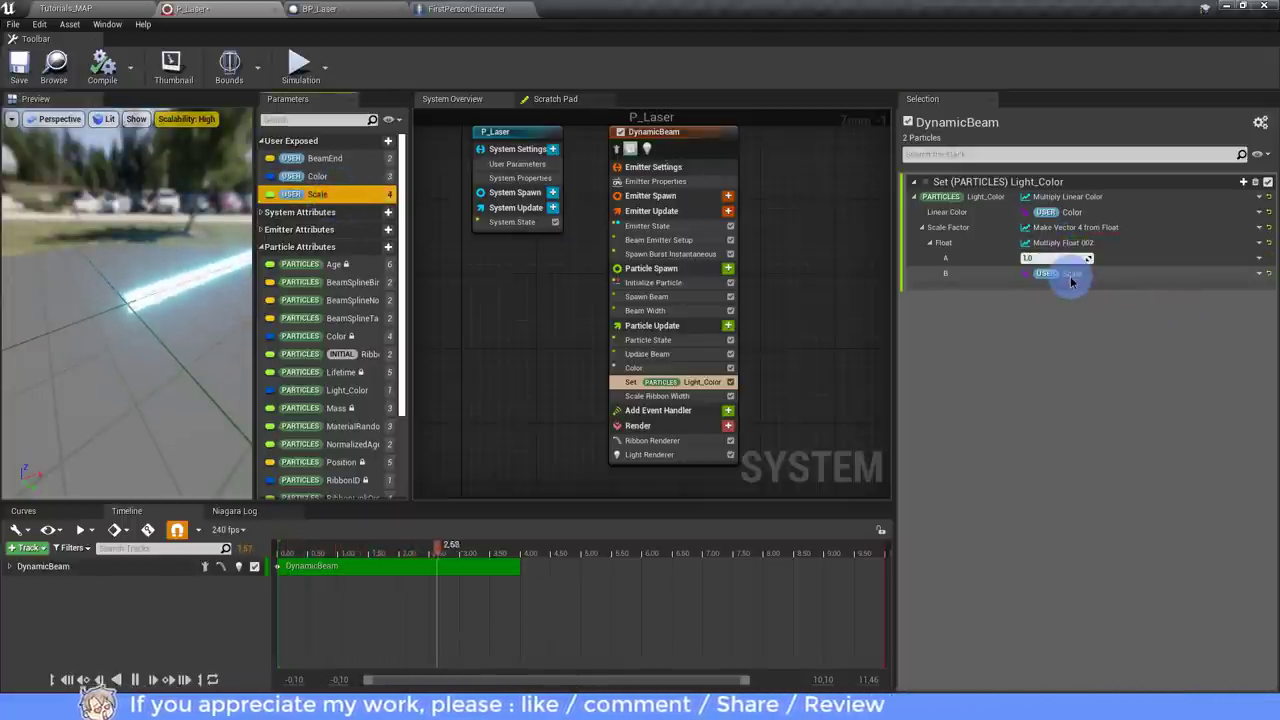
pyautogui.click(1048, 259)
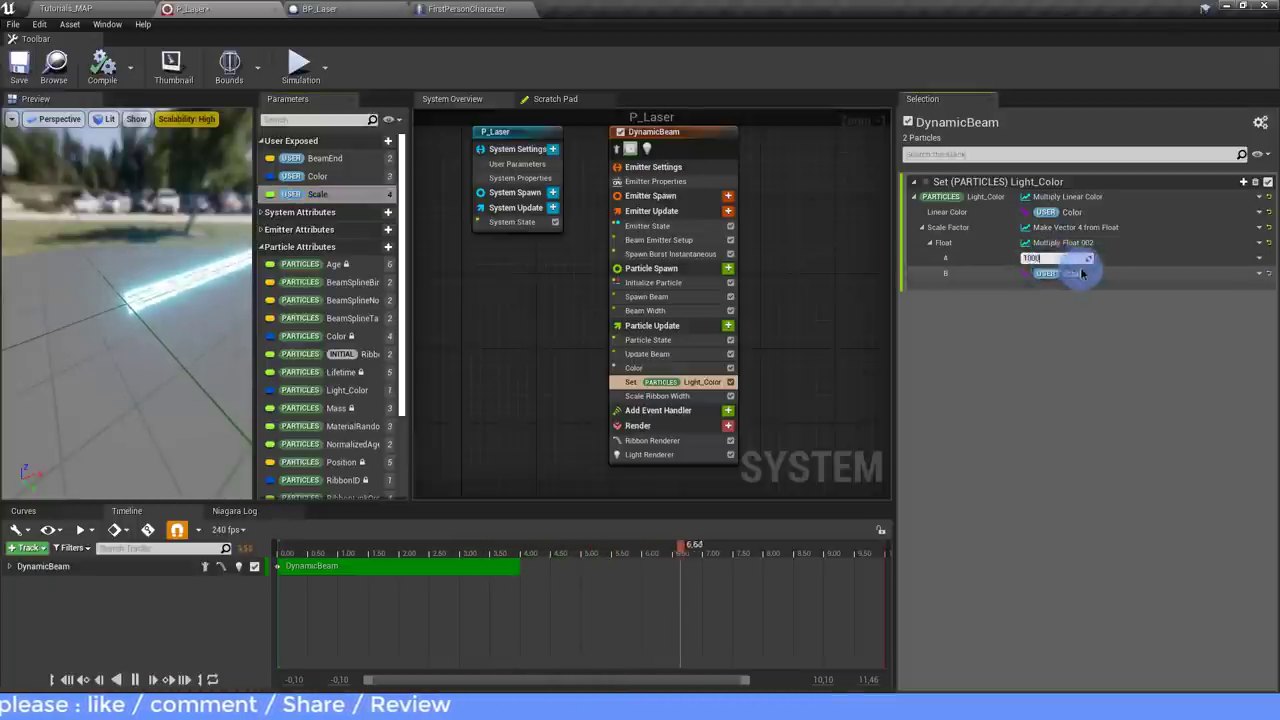
pyautogui.write('100000')
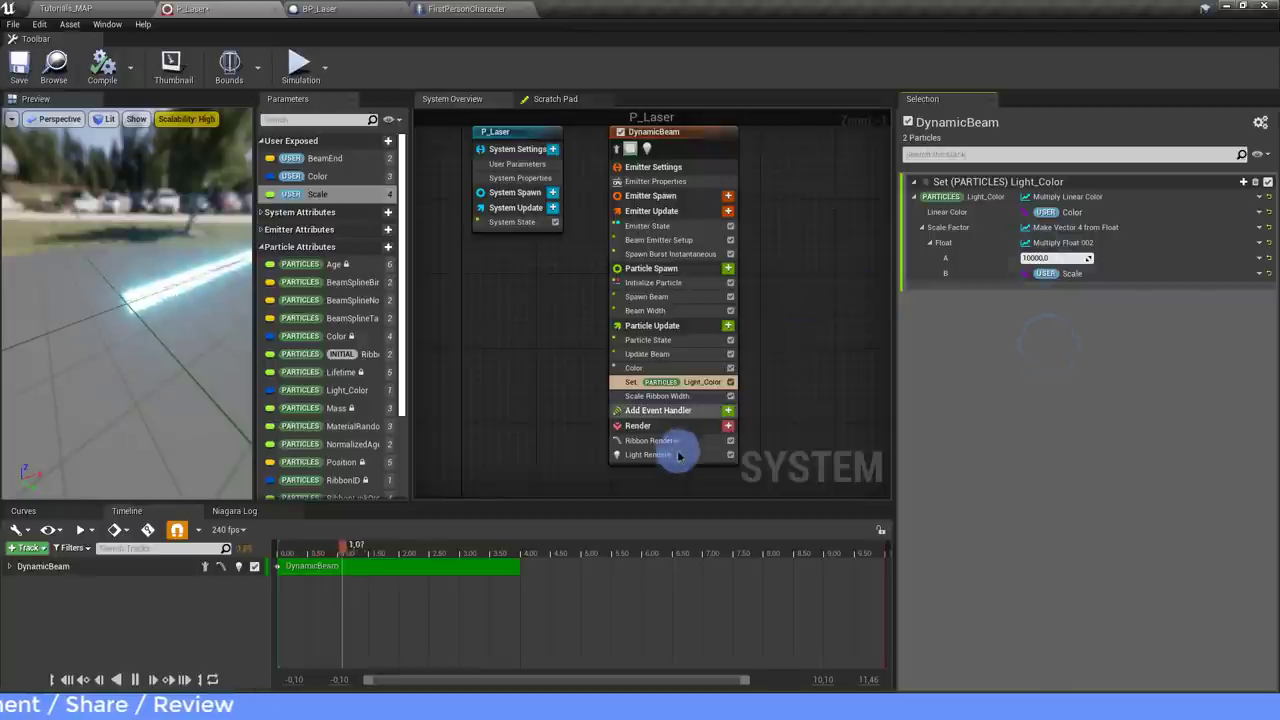
# Bind the Light Renderer colour to Particles.Light_Color and return to the level editor.
pyautogui.click(660, 455)
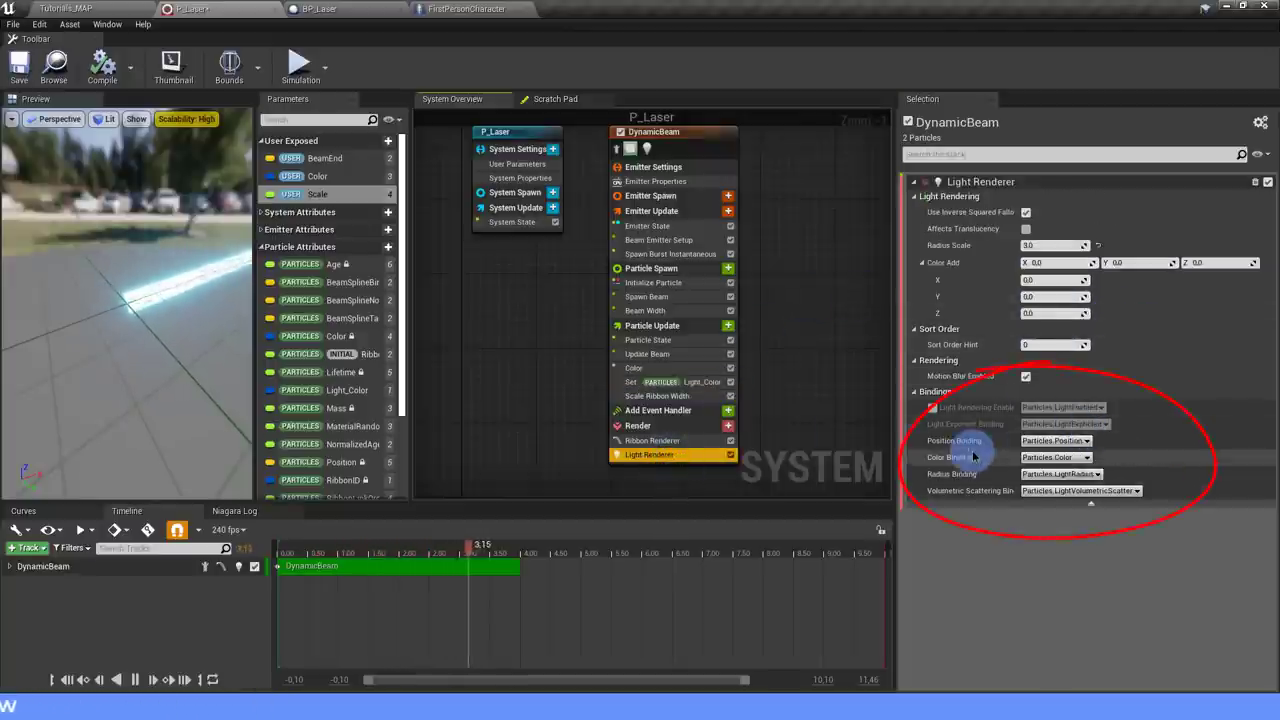
pyautogui.click(1067, 458)
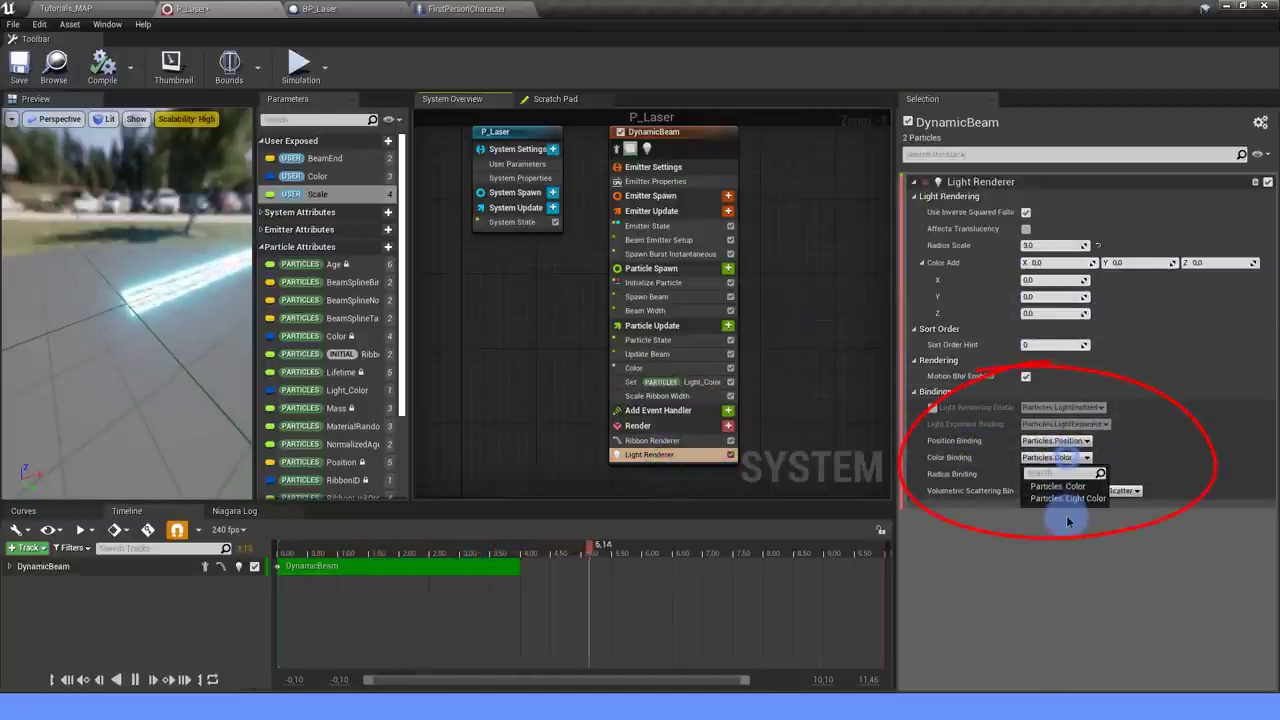
pyautogui.click(1065, 500)
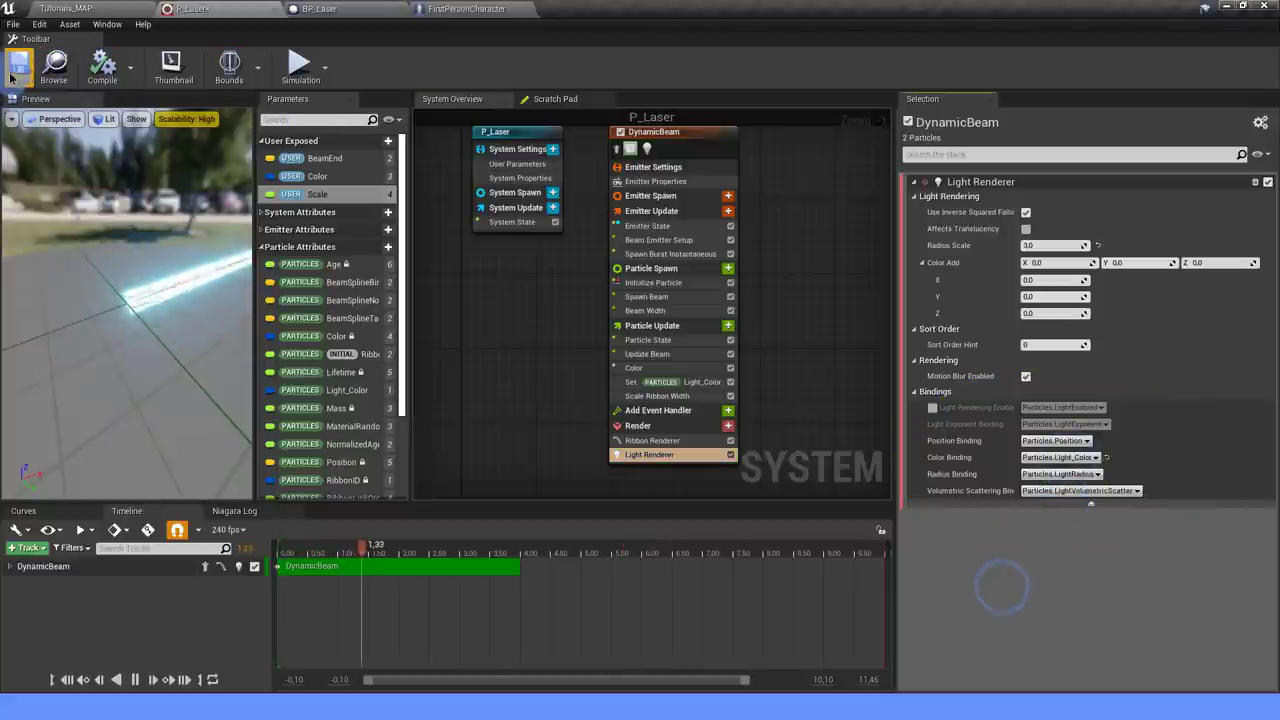
pyautogui.click(66, 8)
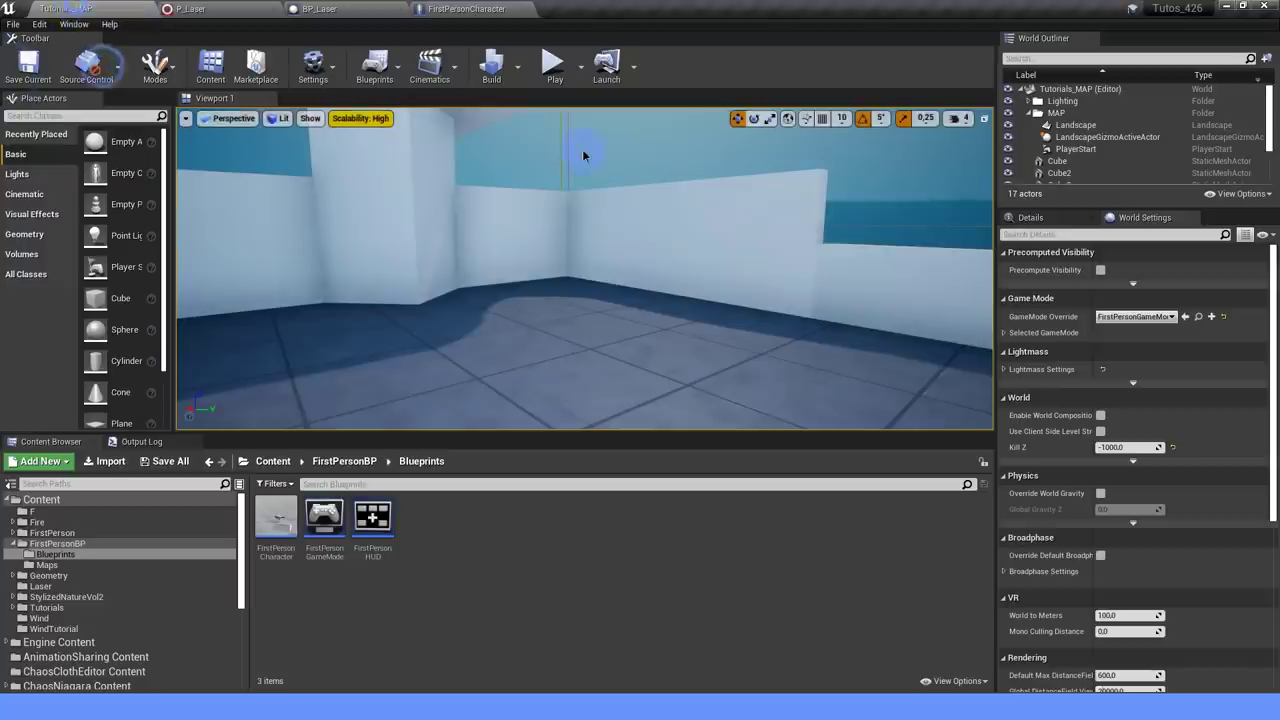
# Play-test the level, firing the laser at the walls, then go back to the P_Laser editor.
pyautogui.click(553, 62)
pyautogui.click(584, 268)
pyautogui.moveTo(584, 268); pyautogui.dragTo(584, 268)
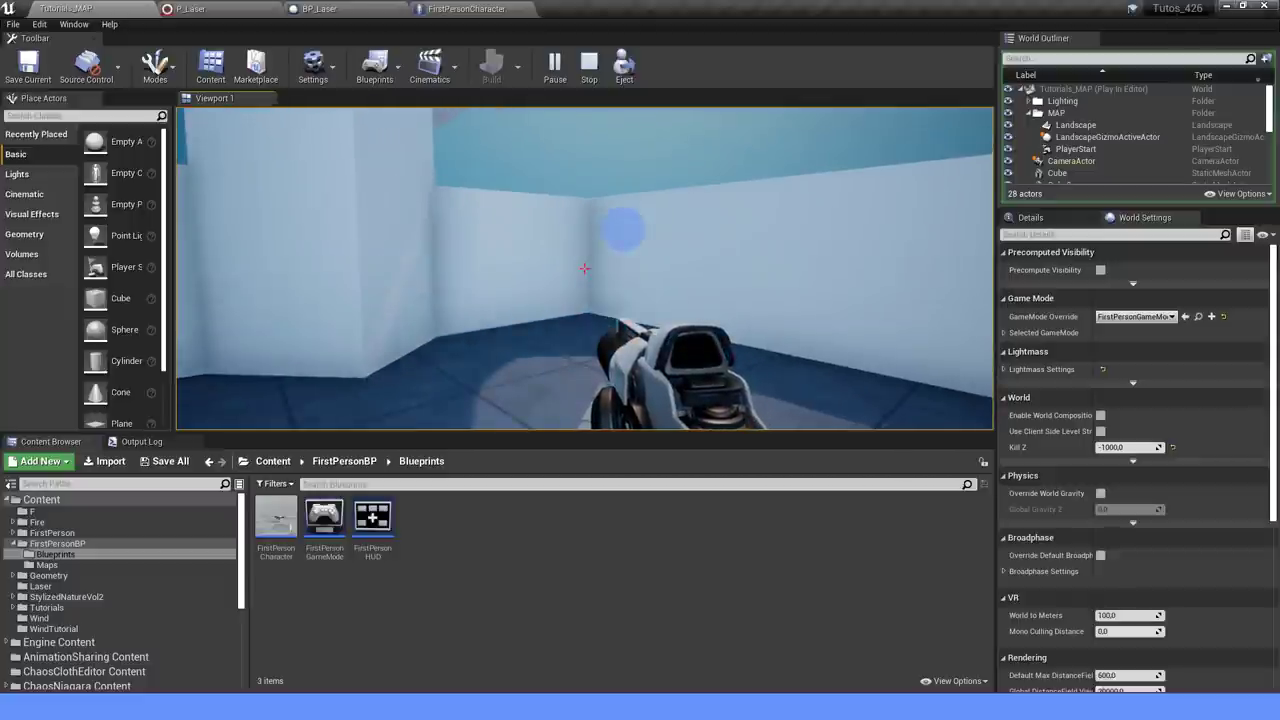
pyautogui.press('Escape')
pyautogui.click(190, 8)
pyautogui.scroll(-2, 540, 375)
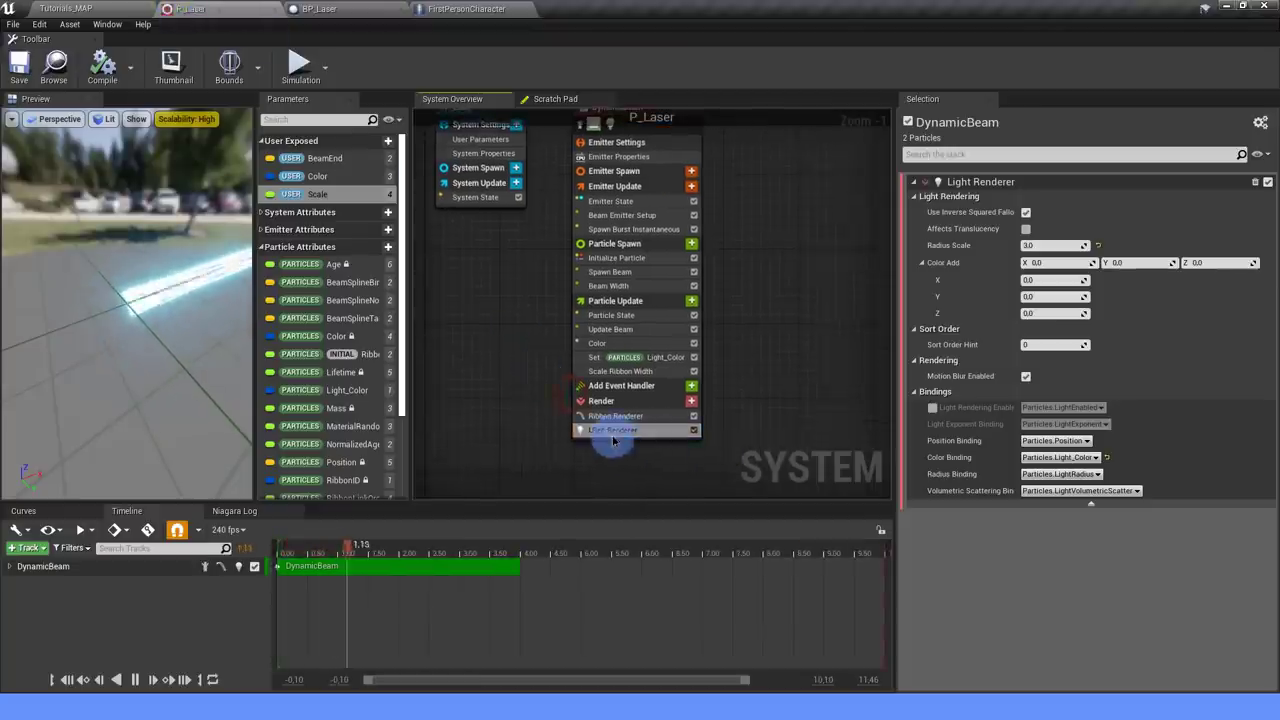
# Show the DynamicBeam emitter's Spawn Burst Instantaneous settings with a spawn count of 2.
pyautogui.moveTo(508, 314); pyautogui.dragTo(534, 351, button='right')
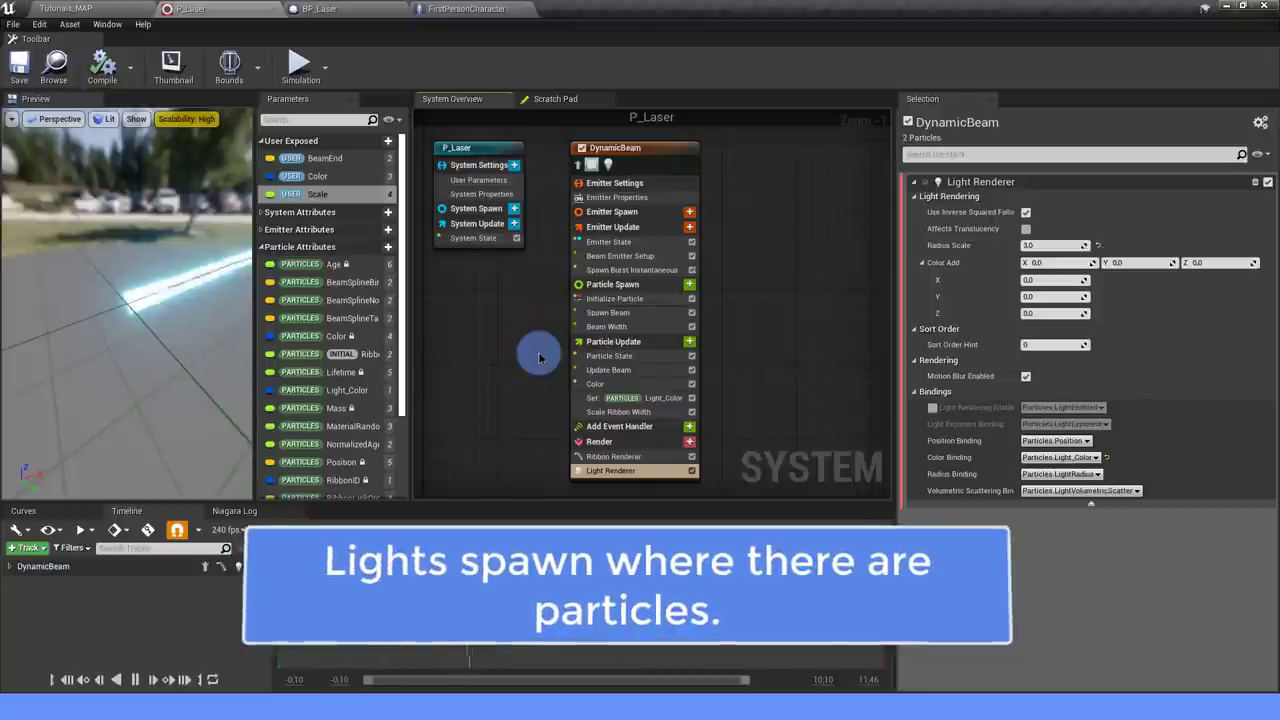
pyautogui.click(617, 270)
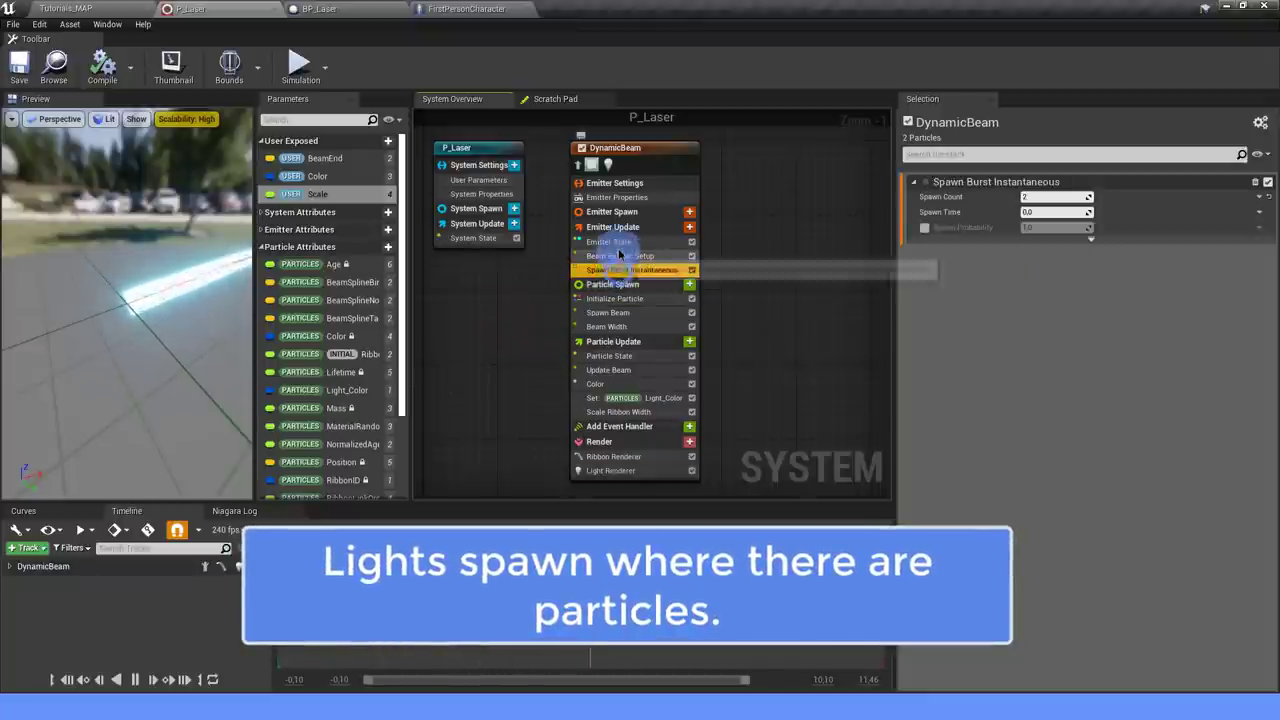
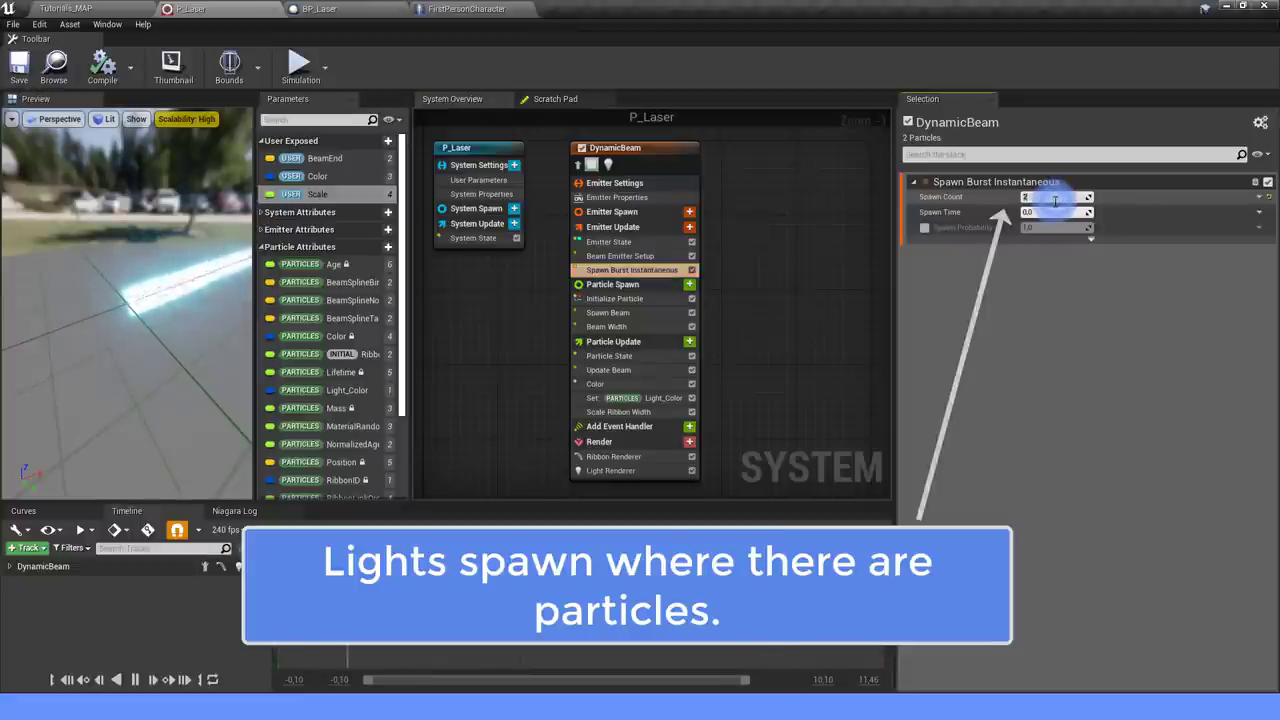
pyautogui.write('15')
# Commit a DynamicBeam spawn burst of 15, then play-test the laser in Tutorials_MAP and return to P_Laser.
pyautogui.click(914, 306)
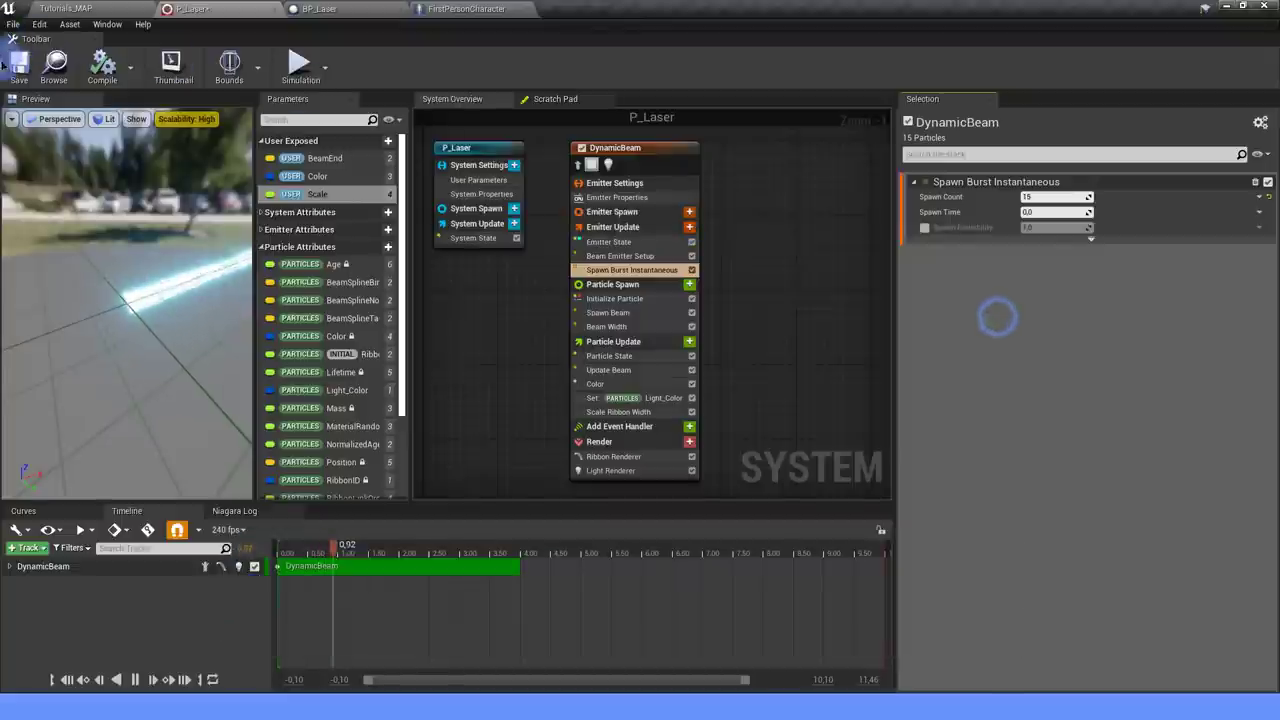
pyautogui.click(101, 5)
pyautogui.click(554, 62)
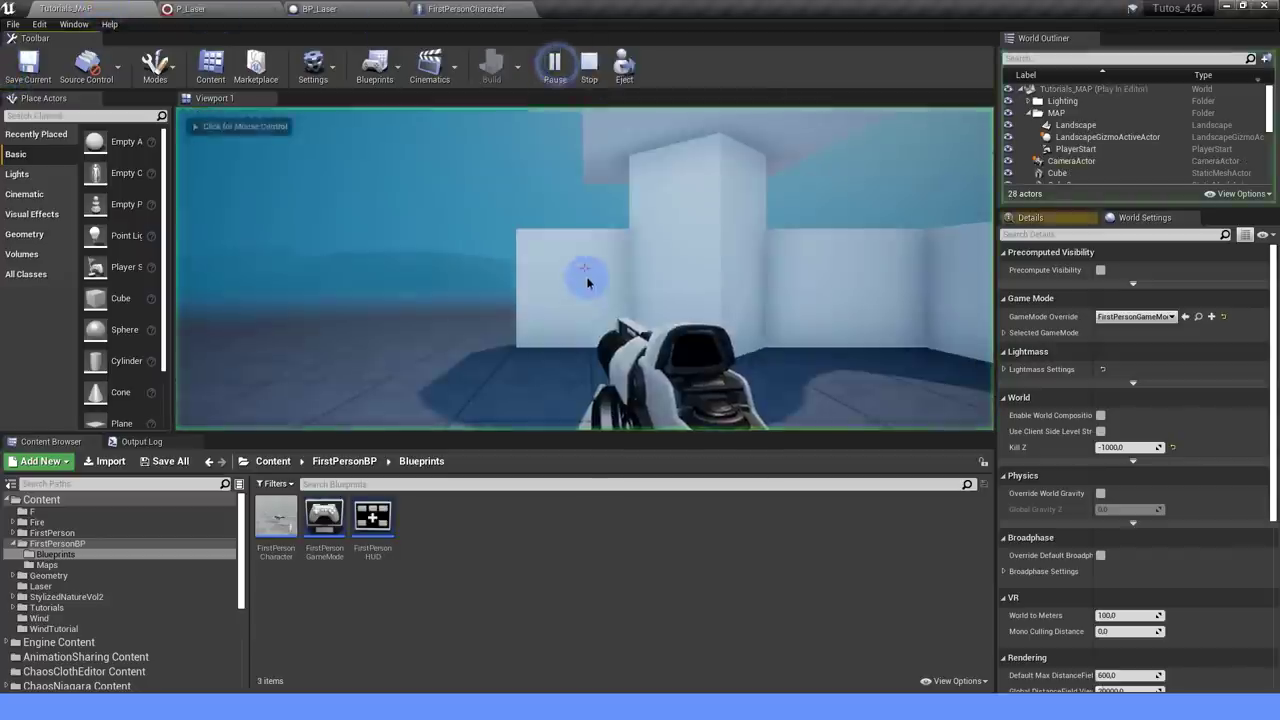
pyautogui.moveTo(584, 268); pyautogui.dragTo(584, 268)
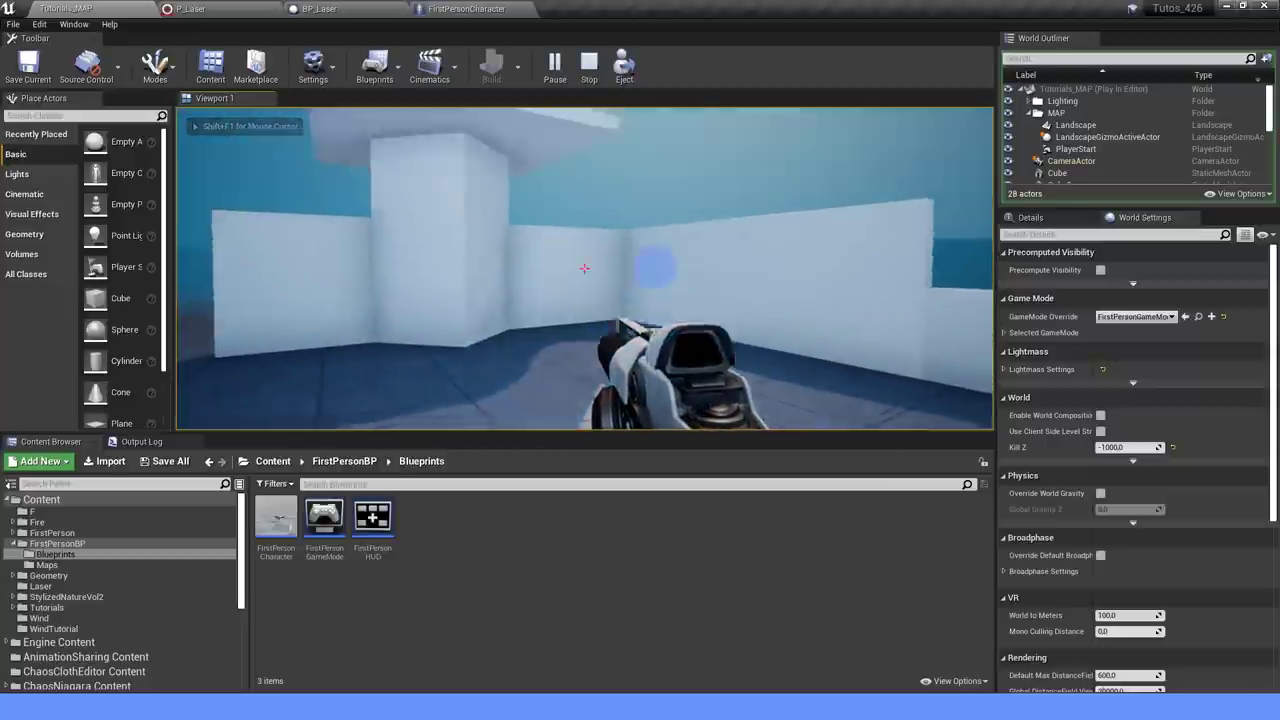
pyautogui.moveTo(584, 268); pyautogui.dragTo(584, 268)
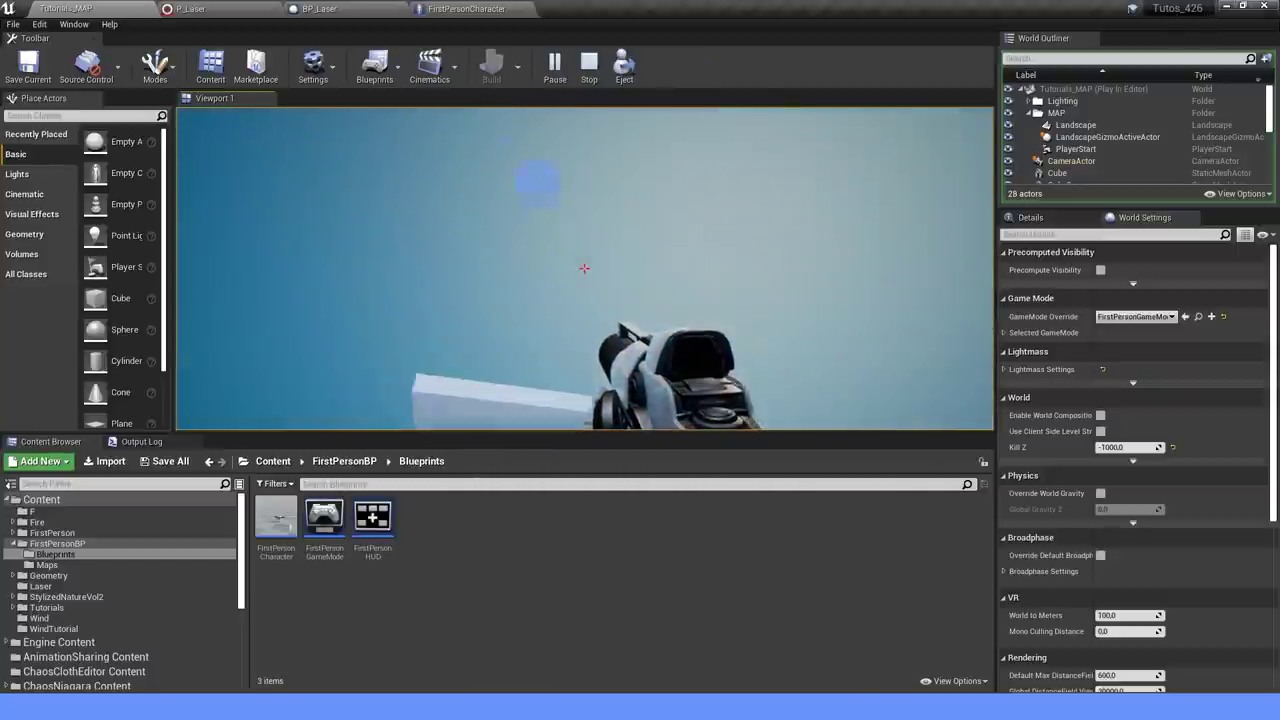
pyautogui.press('Escape')
pyautogui.click(190, 8)
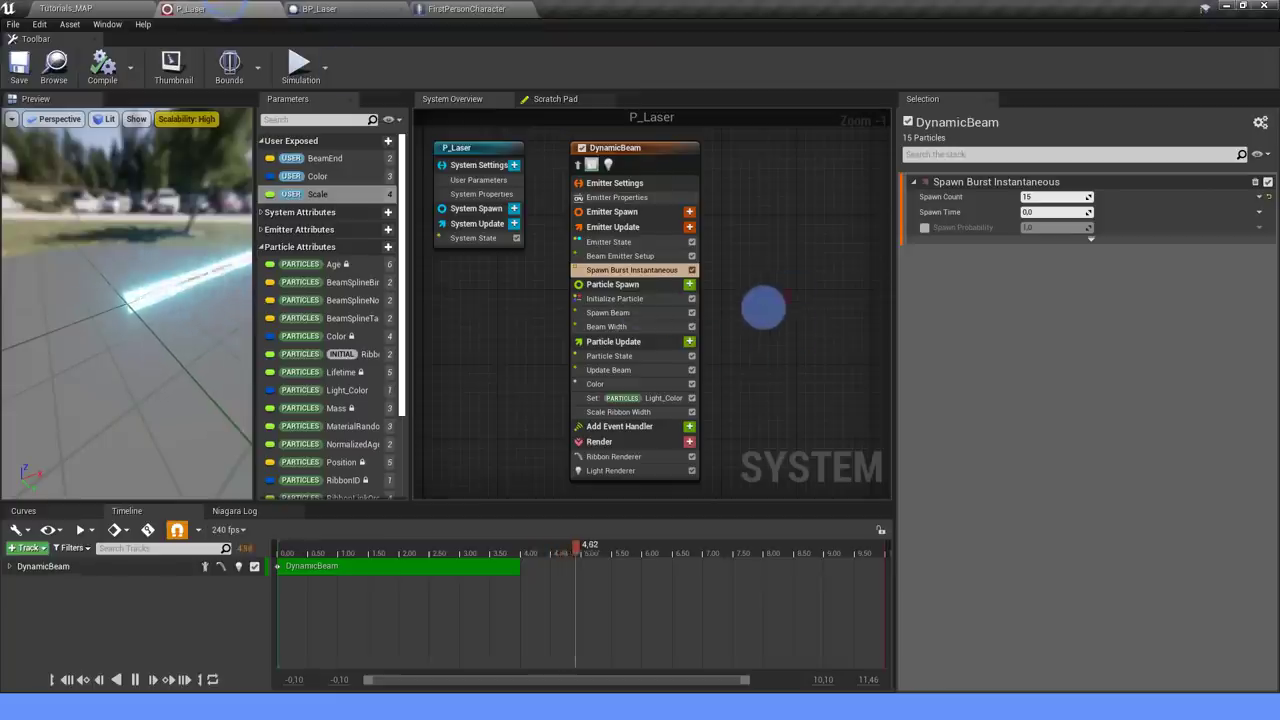
# Add an Empty emitter beside DynamicBeam in P_Laser and name it Start_Sparks.
pyautogui.moveTo(763, 308); pyautogui.dragTo(688, 313, button='right')
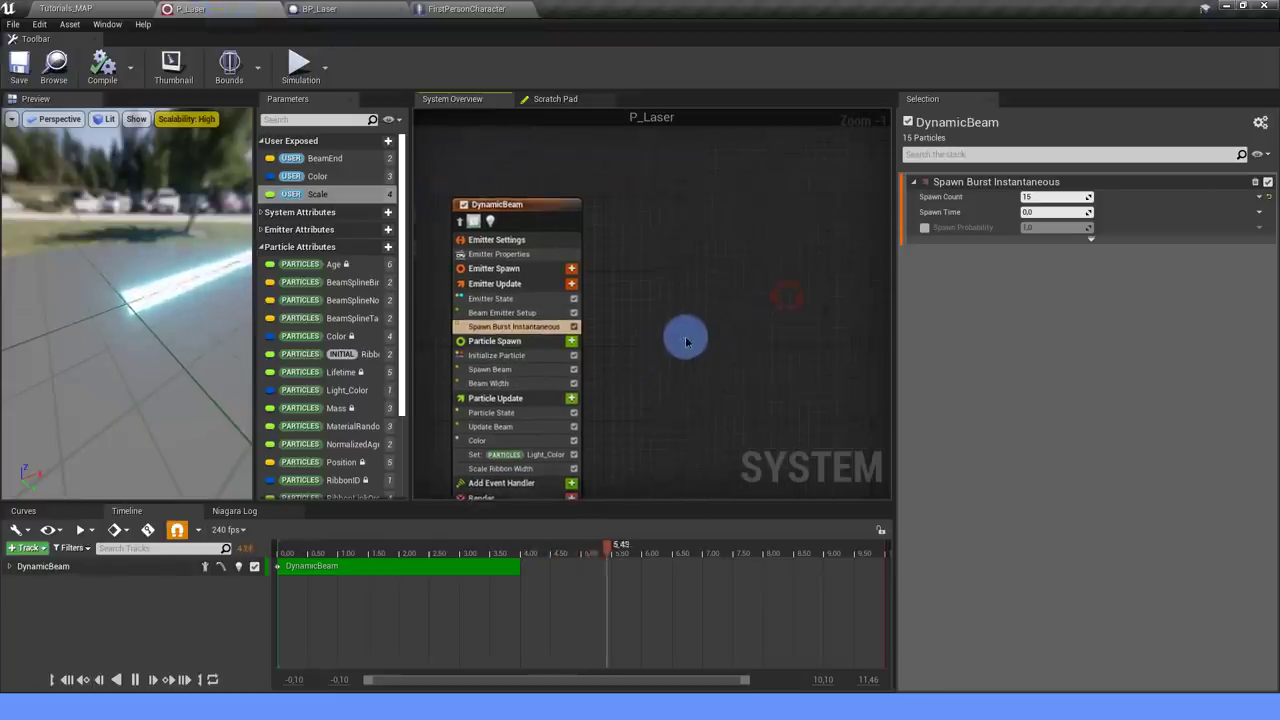
pyautogui.rightClick(655, 192)
pyautogui.moveTo(672, 207)
pyautogui.doubleClick(800, 278)
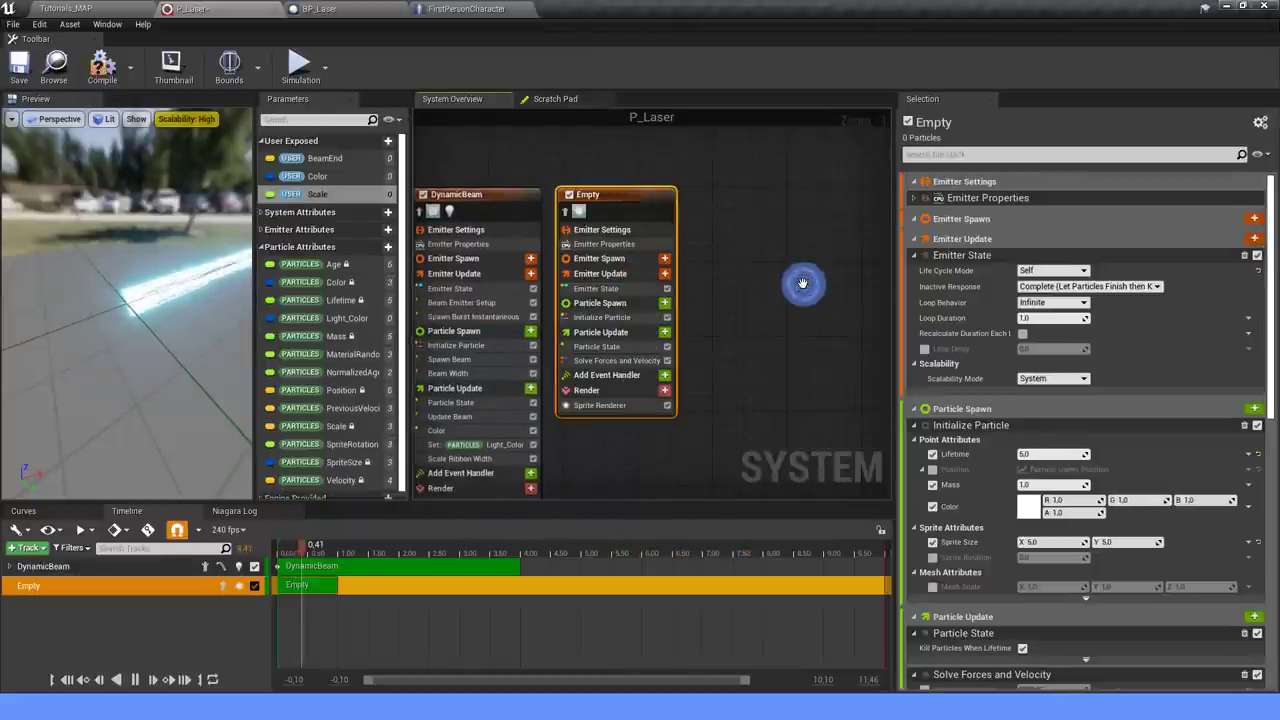
pyautogui.moveTo(632, 193)
pyautogui.mouseDown()
pyautogui.moveTo(798, 210)
pyautogui.moveTo(790, 203)
pyautogui.mouseUp()
pyautogui.doubleClick(777, 197)
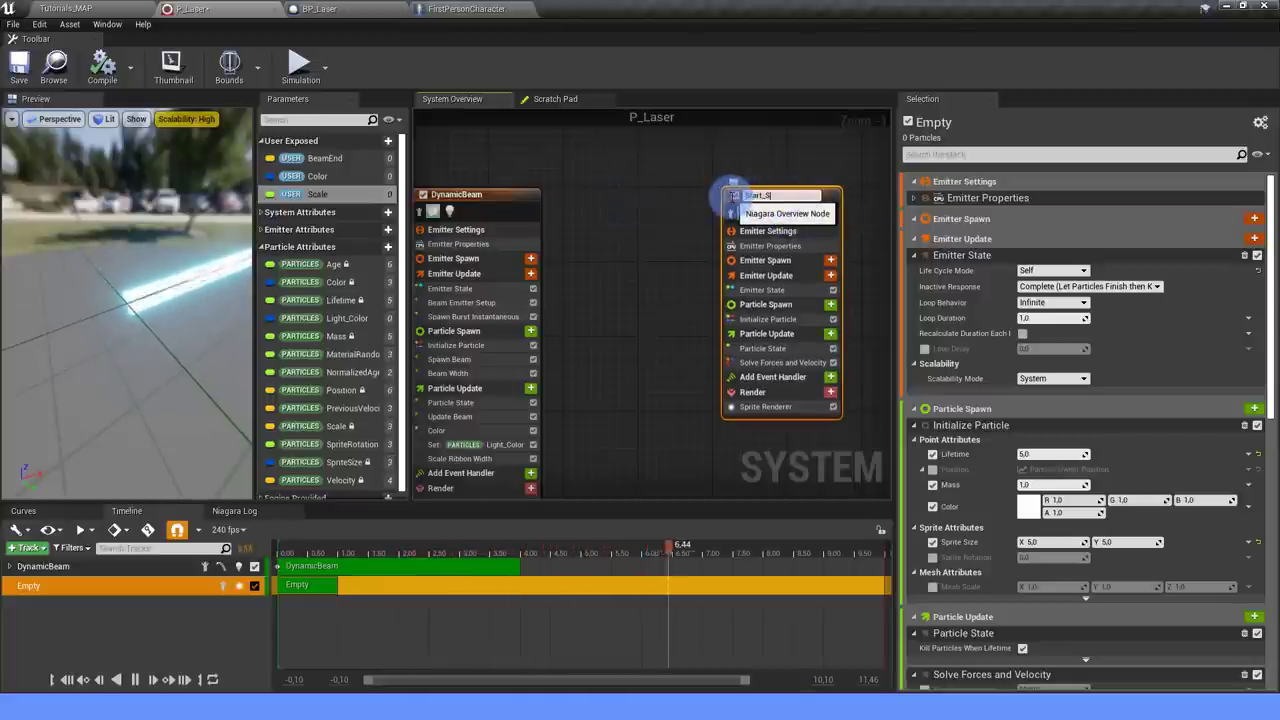
pyautogui.write('s')
pyautogui.press('Return')
pyautogui.moveTo(657, 220); pyautogui.dragTo(586, 202, button='right')
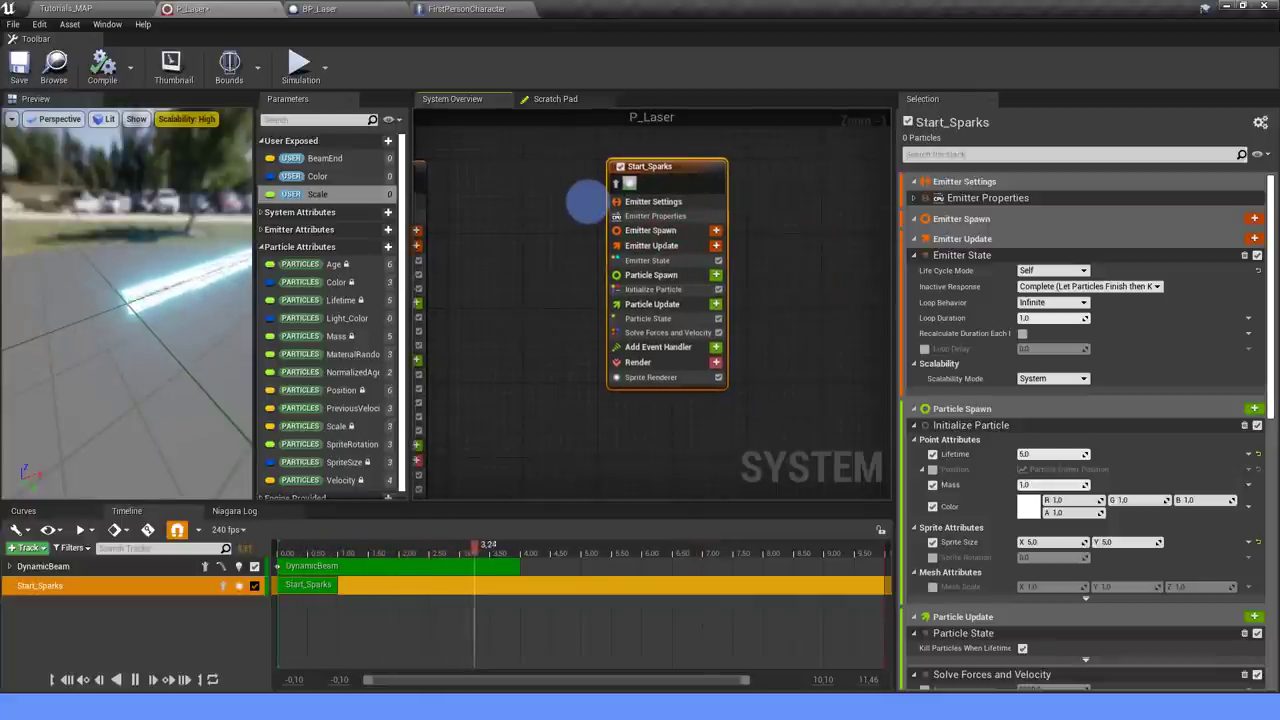
# In Initialize Particle, make Lifetime a Uniform Ranged Float from 0.5 to 1.0.
pyautogui.click(665, 304)
pyautogui.click(670, 289)
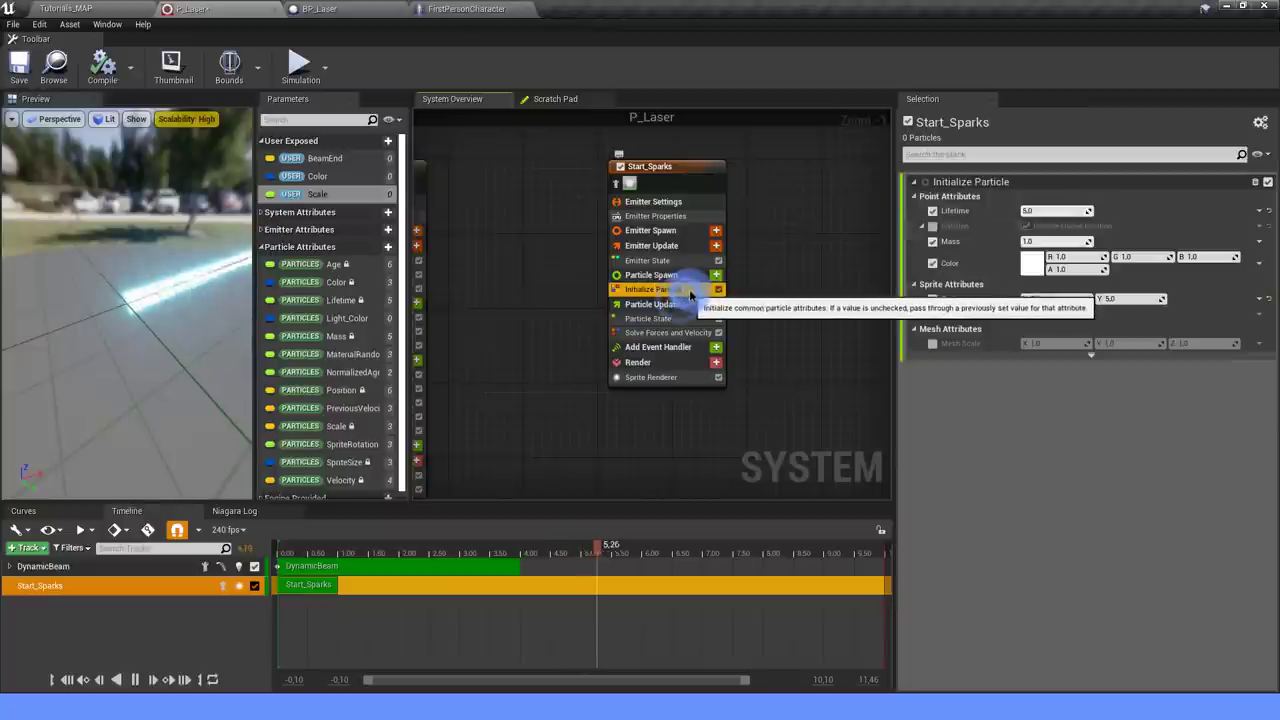
pyautogui.click(1259, 210)
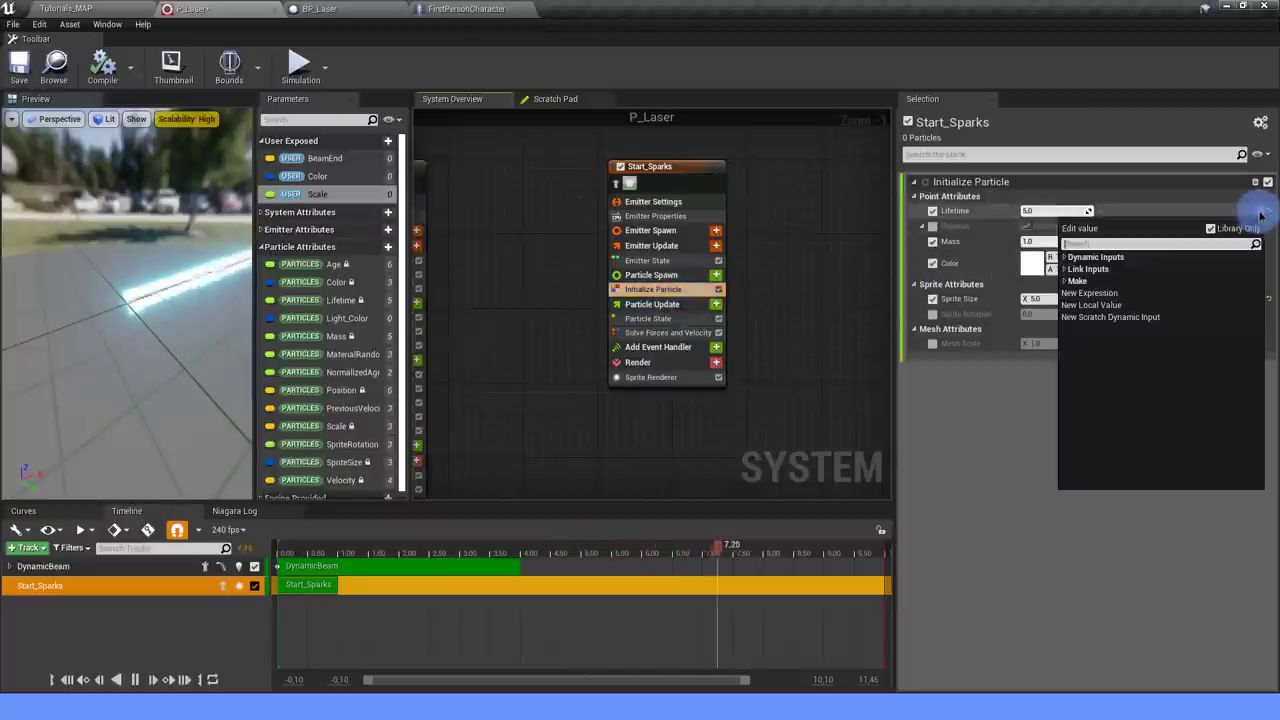
pyautogui.write('uniform')
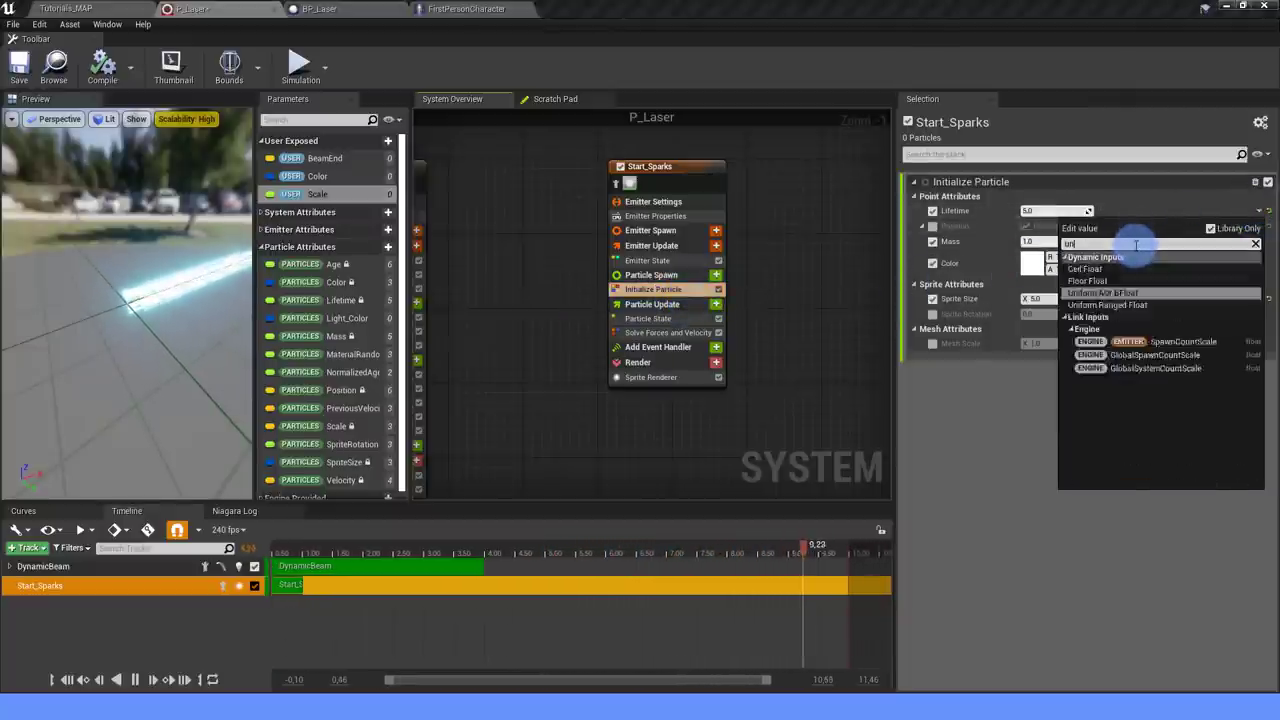
pyautogui.click(1088, 280)
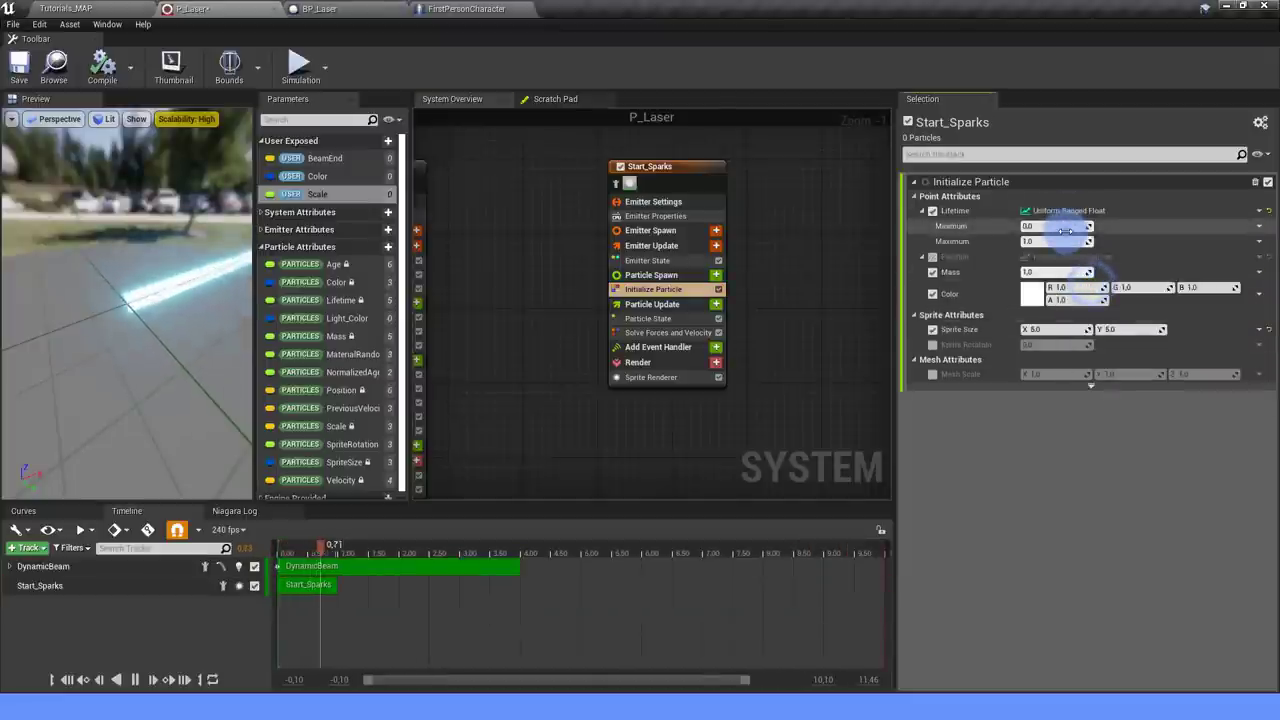
pyautogui.click(1052, 230)
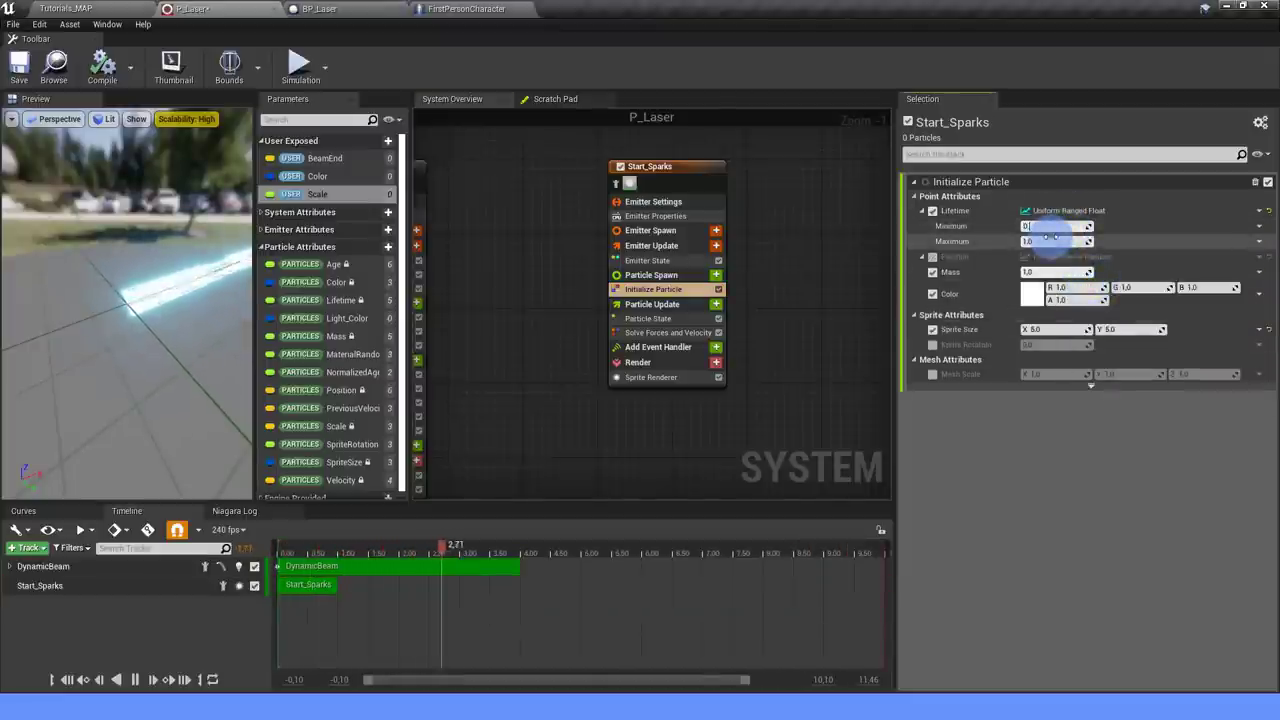
pyautogui.click(1032, 472)
# Set Position to Simulation Position and disable the Mass and Color attributes.
pyautogui.click(934, 258)
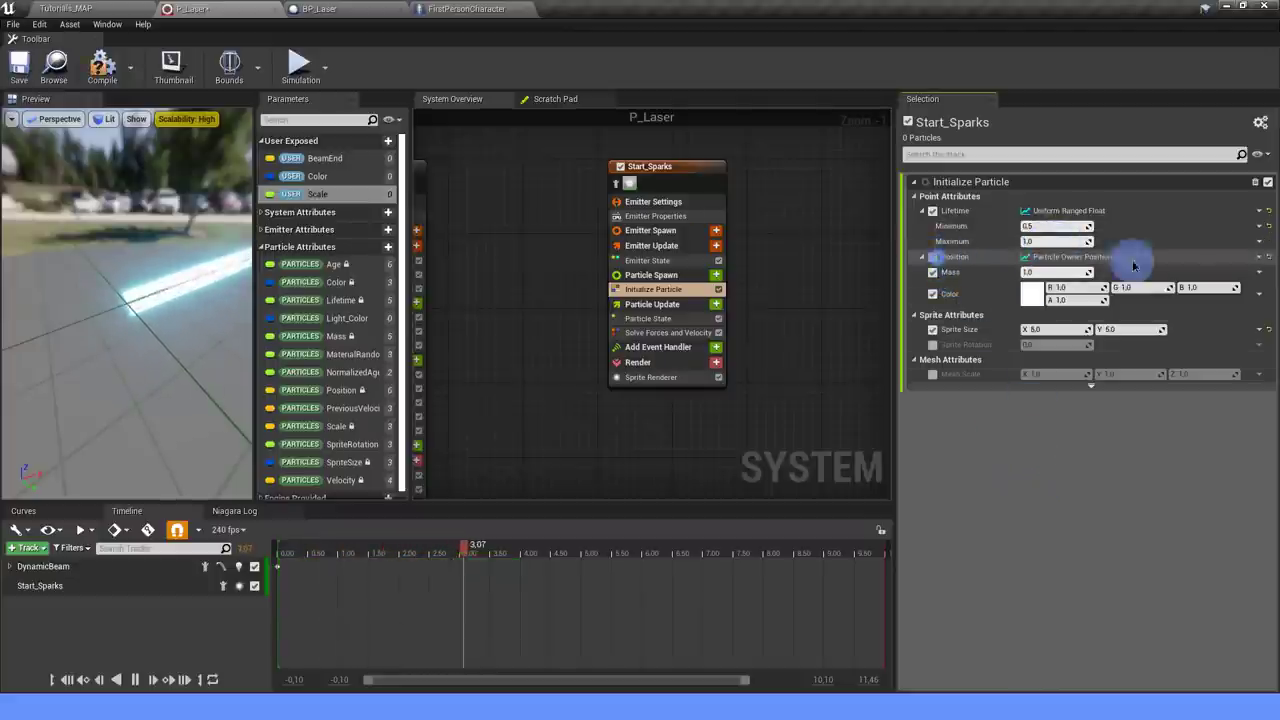
pyautogui.click(1258, 257)
pyautogui.write('S')
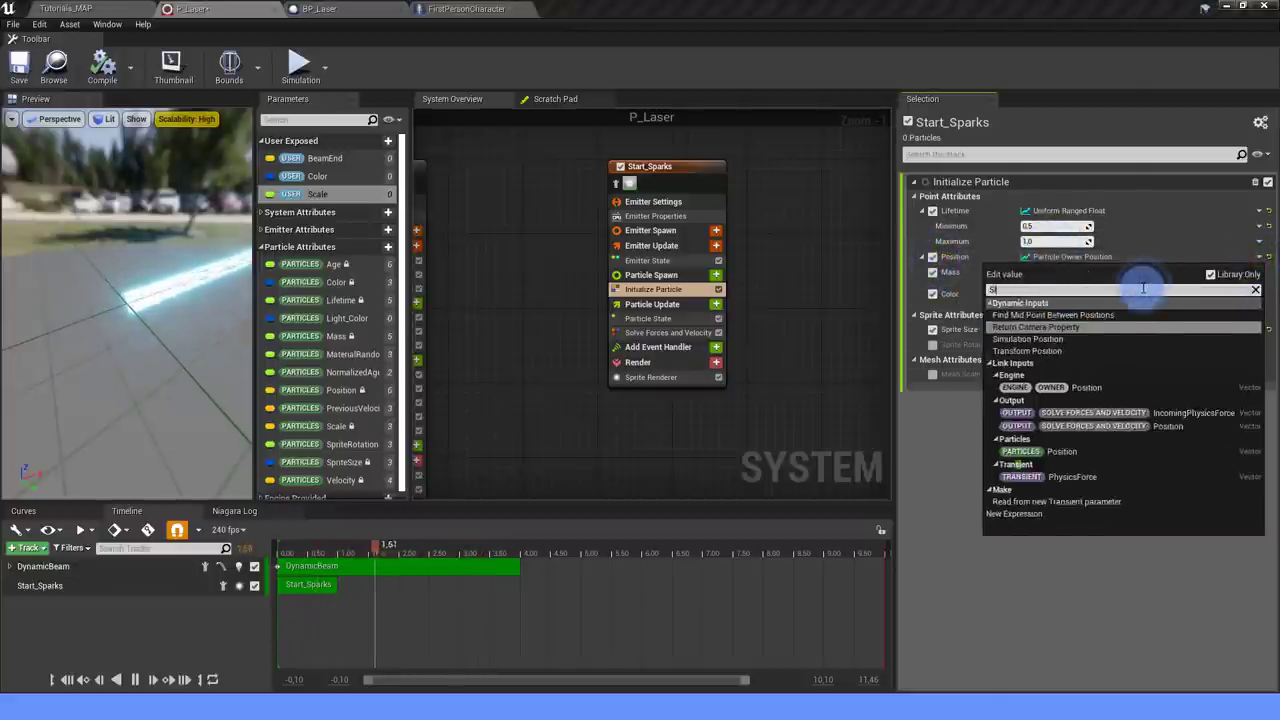
pyautogui.write('IMU')
pyautogui.click(1118, 316)
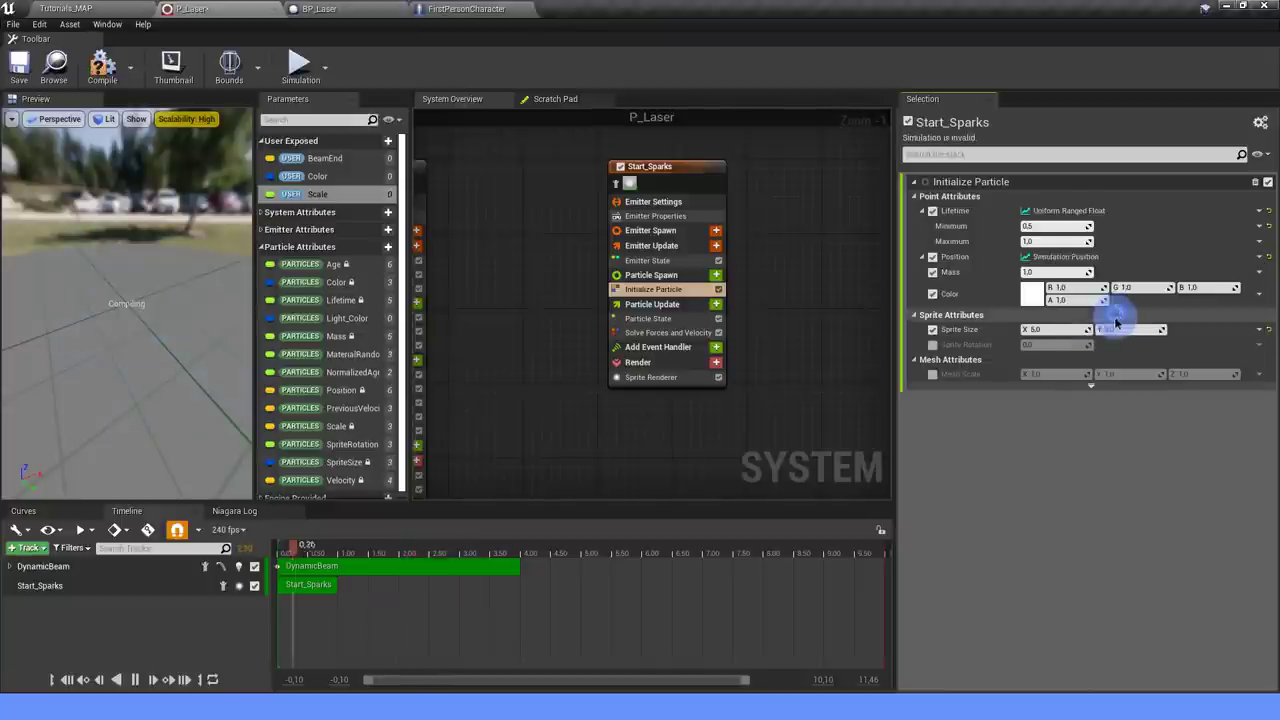
pyautogui.click(932, 272)
pyautogui.click(932, 294)
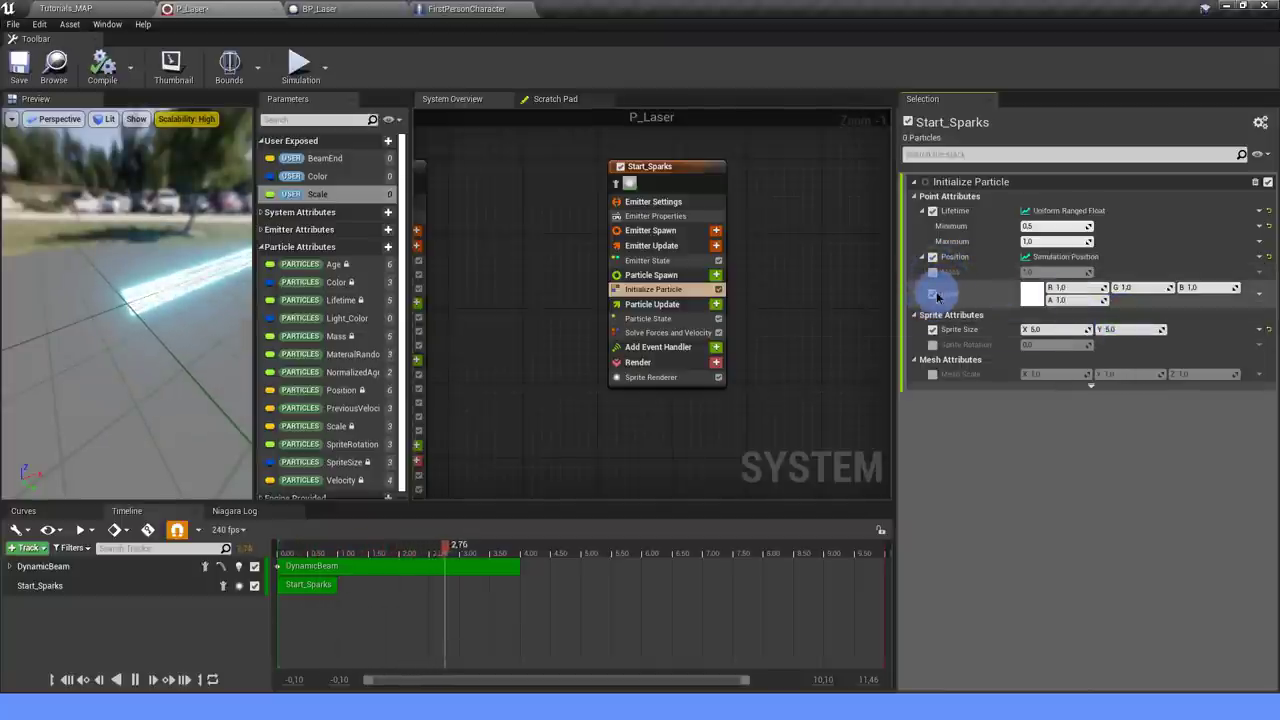
# Set Sprite Size to Vector 2D From Float using a Uniform Ranged Float of 0.5–1.0.
pyautogui.click(1260, 330)
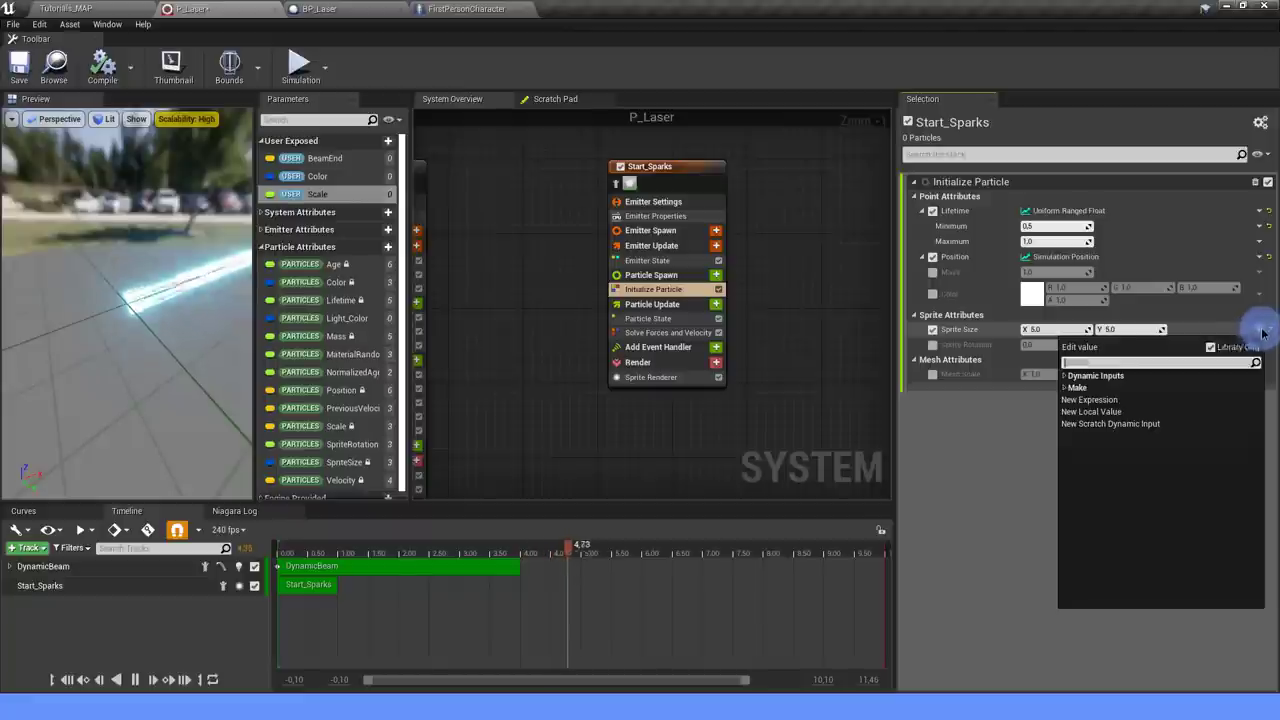
pyautogui.click(1160, 362)
pyautogui.write('FLOAT')
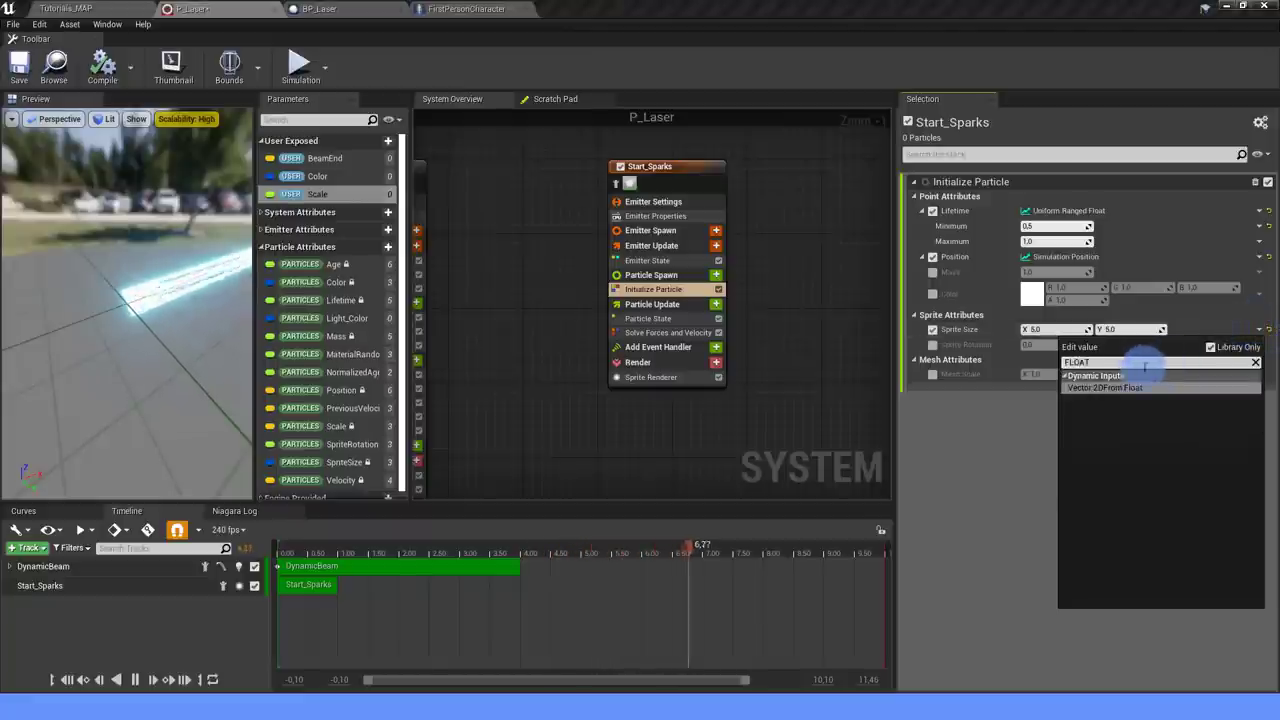
pyautogui.click(1104, 387)
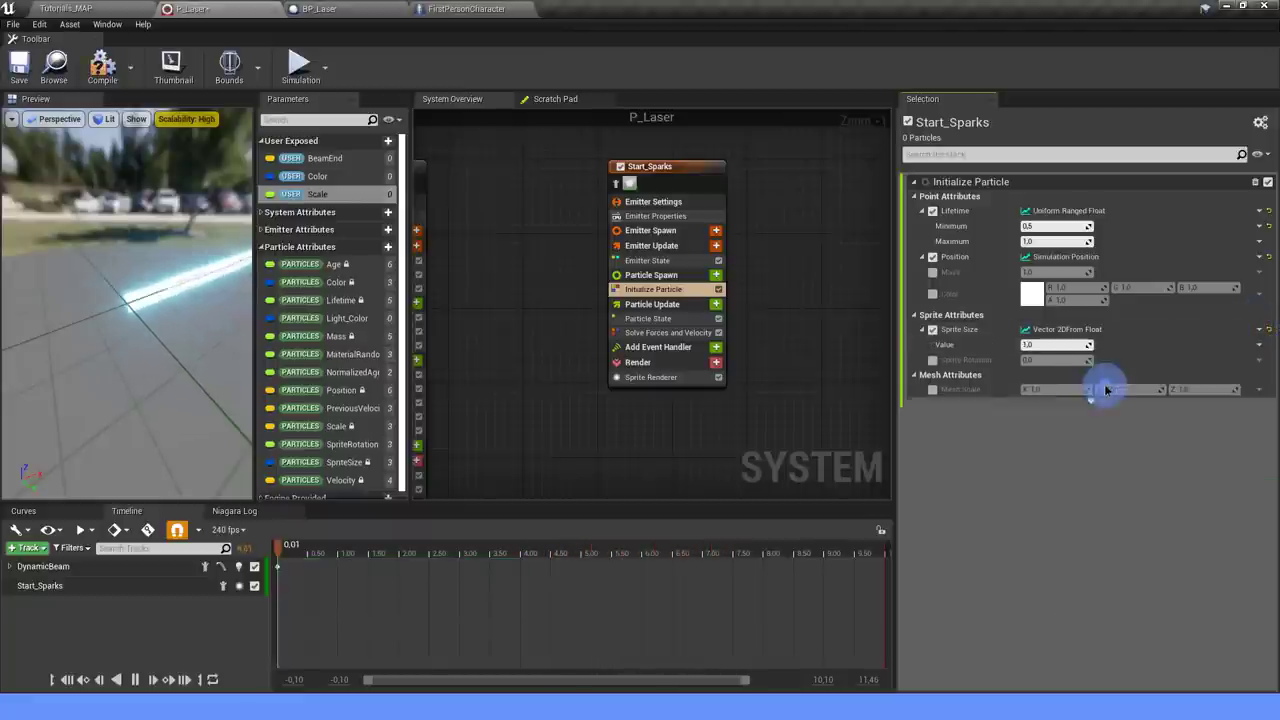
pyautogui.click(1263, 347)
pyautogui.write('UNI')
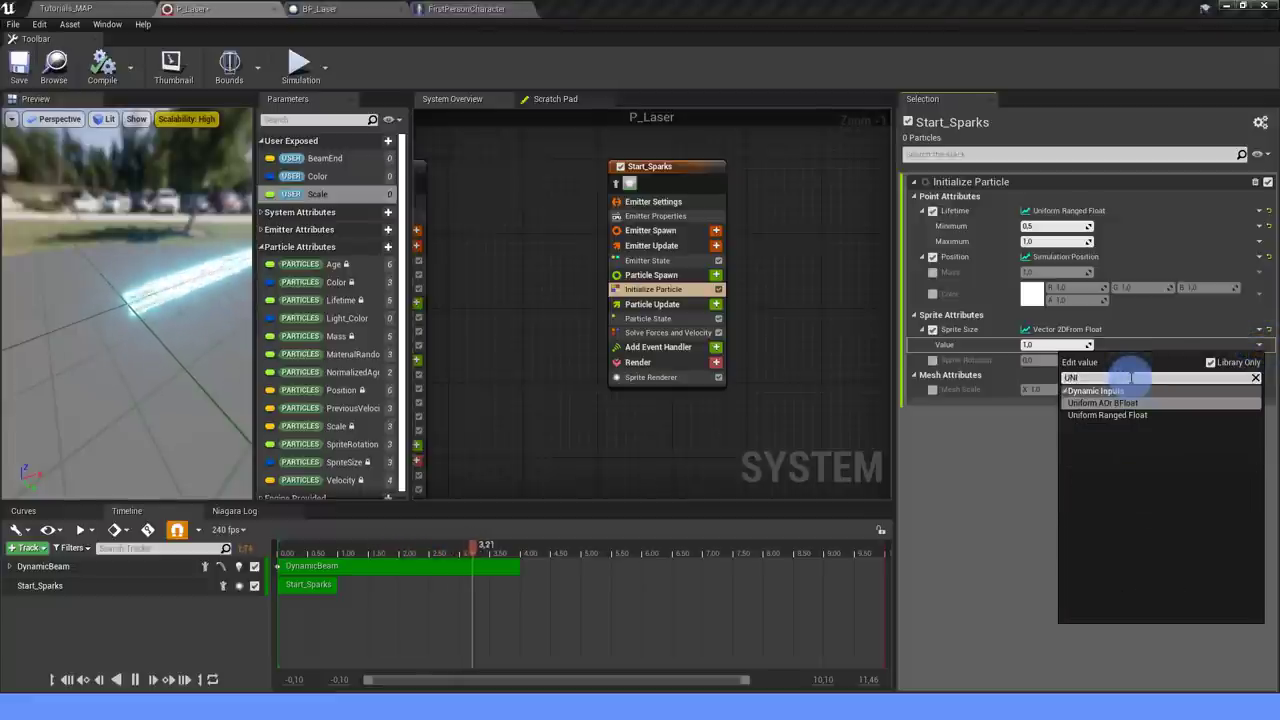
pyautogui.click(1117, 418)
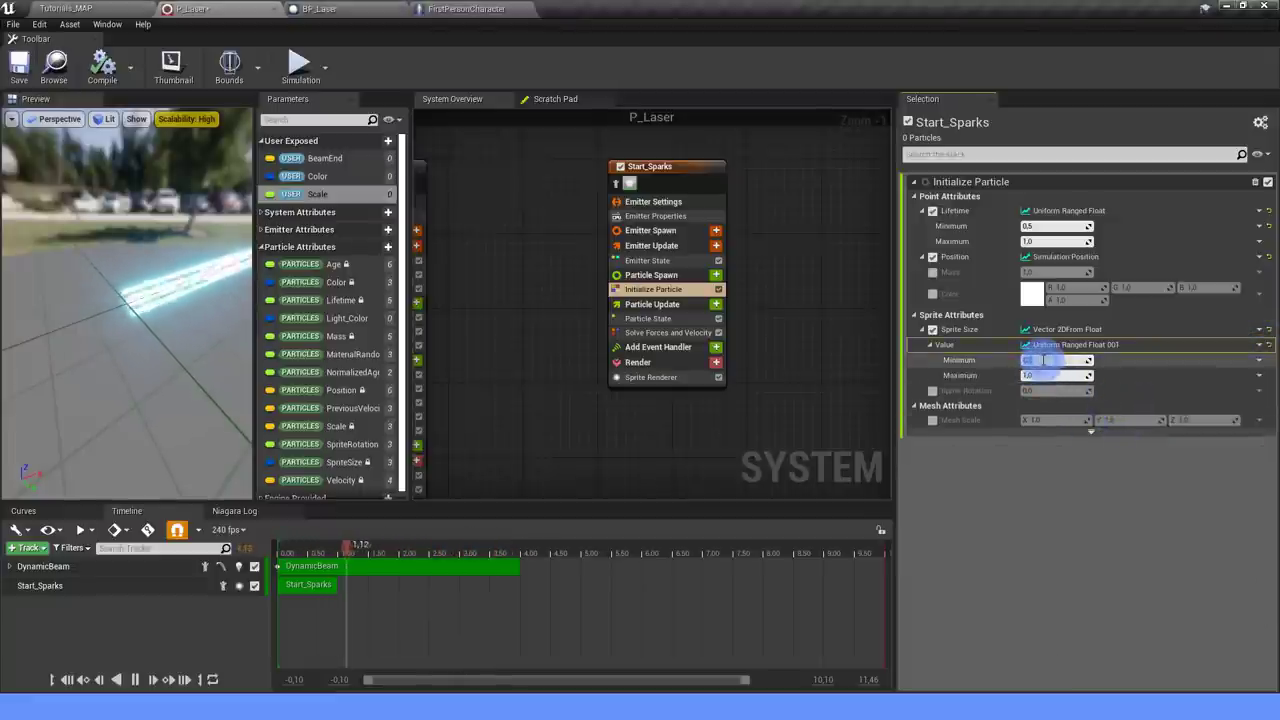
pyautogui.click(1035, 376)
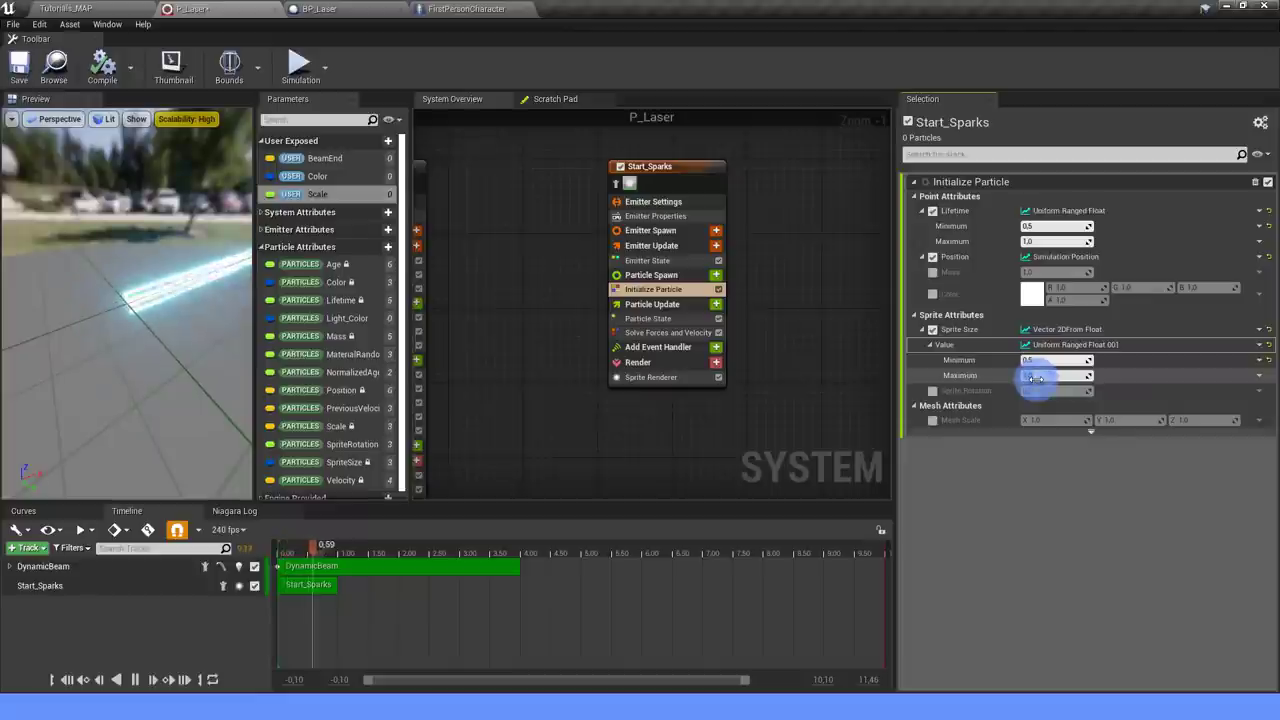
pyautogui.click(1037, 480)
pyautogui.moveTo(806, 371); pyautogui.dragTo(771, 361, button='right')
# Align the Start_Sparks sprite renderer to particle velocity.
pyautogui.click(666, 404)
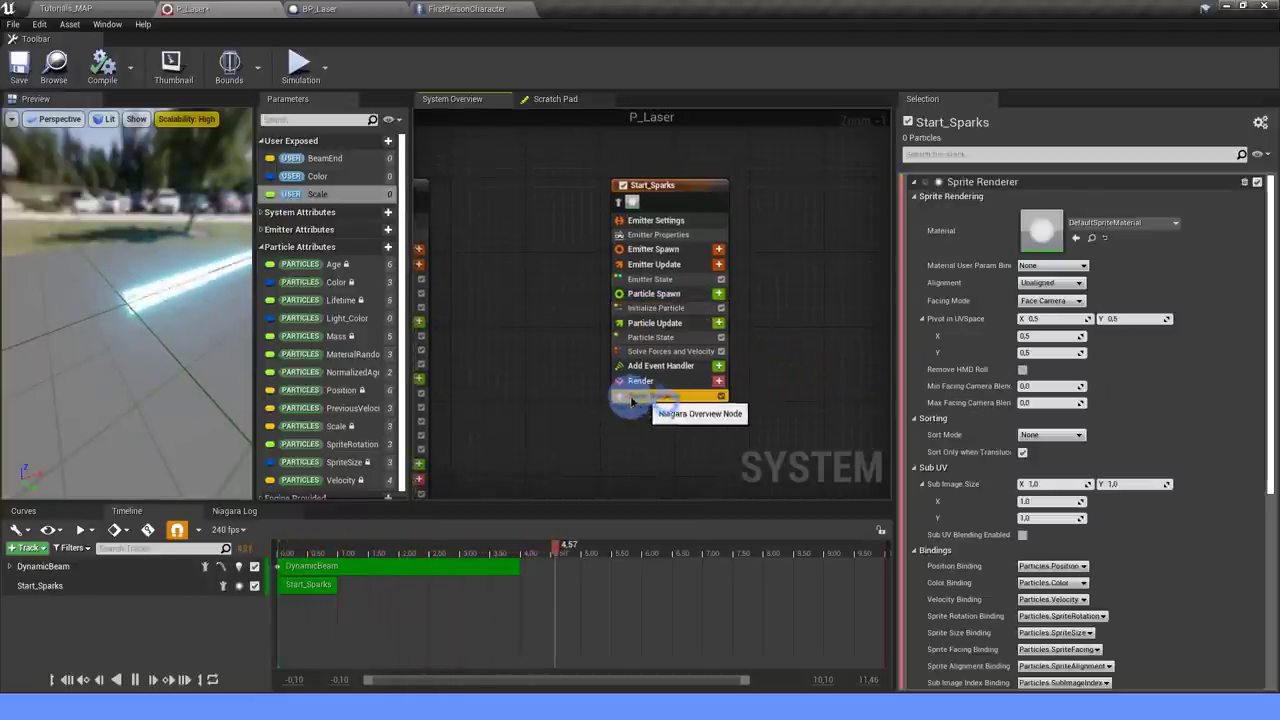
pyautogui.click(1050, 282)
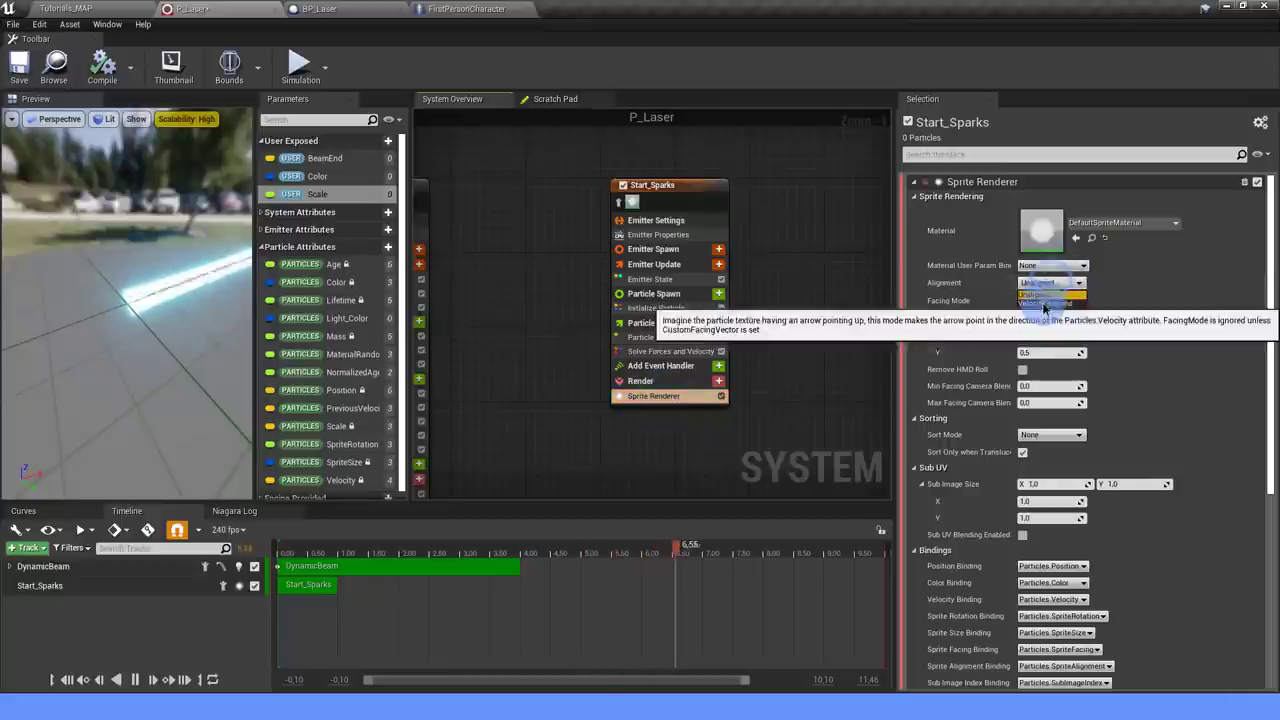
pyautogui.click(1055, 300)
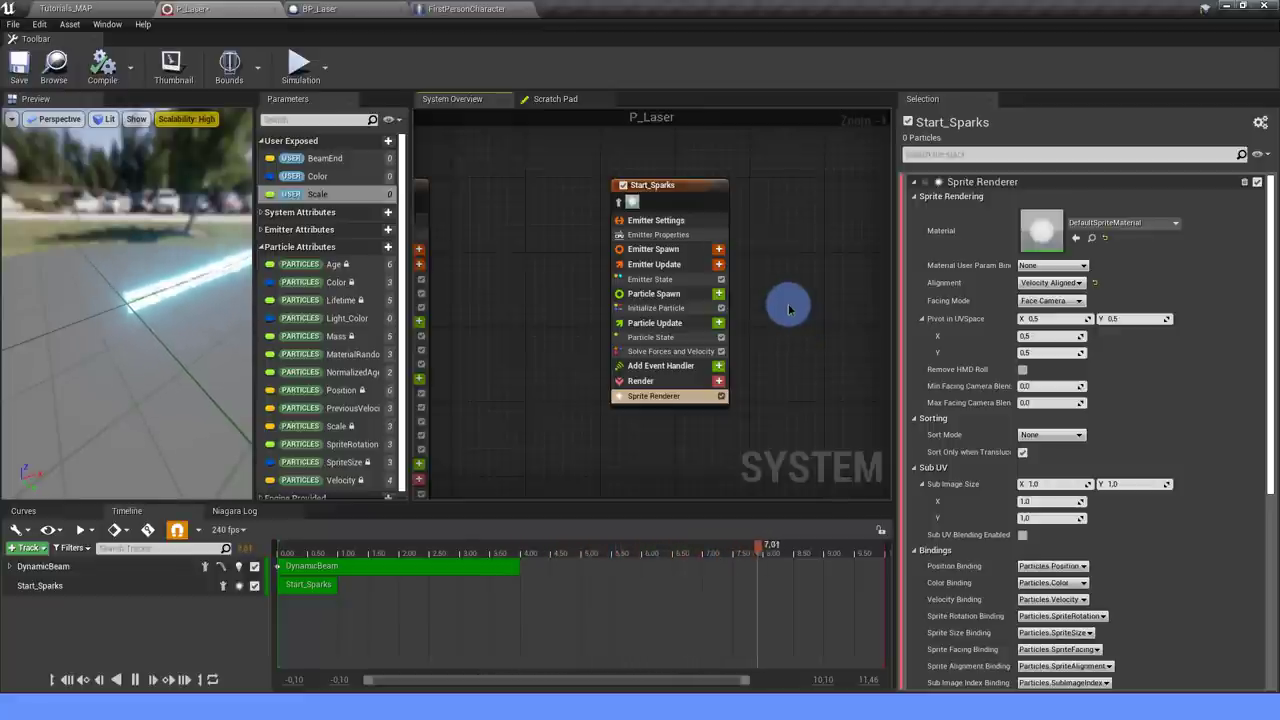
# Add Scale Sprite Size by Speed to Particle Update with max scale 1.0 × 6.0 and threshold 500.
pyautogui.scroll(2, 750, 328)
pyautogui.click(711, 322)
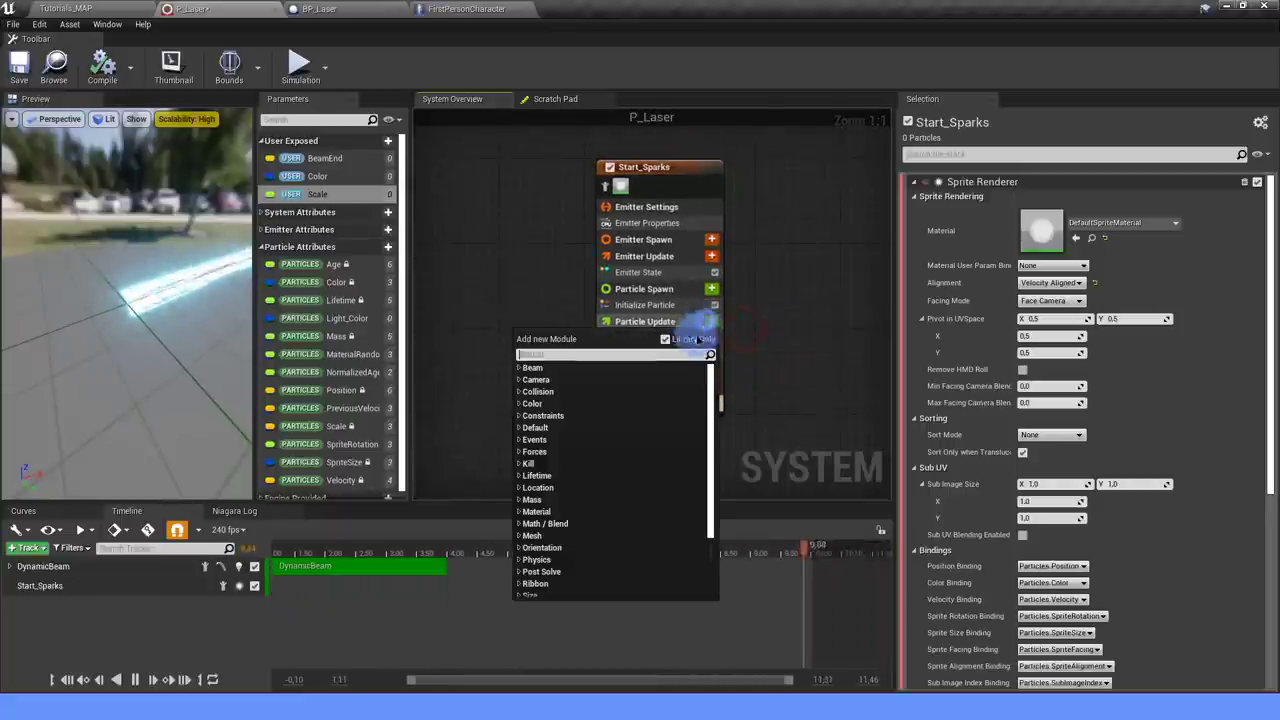
pyautogui.click(661, 354)
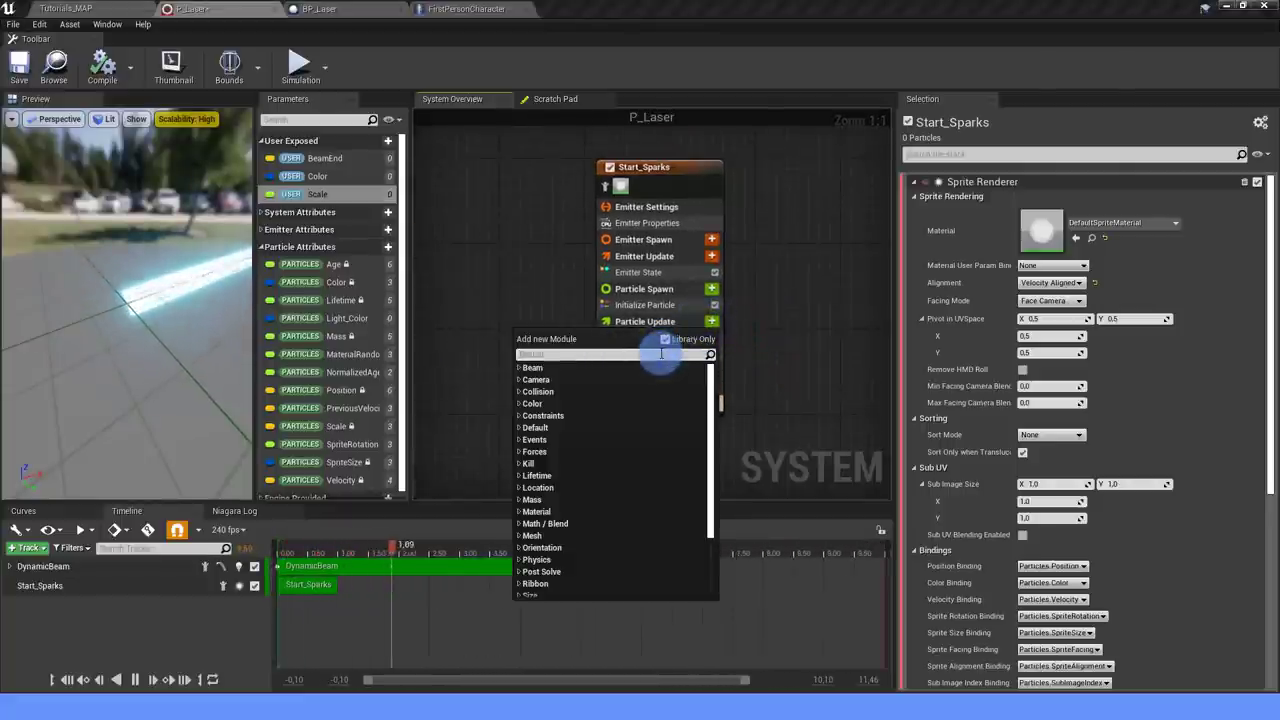
pyautogui.write('siz')
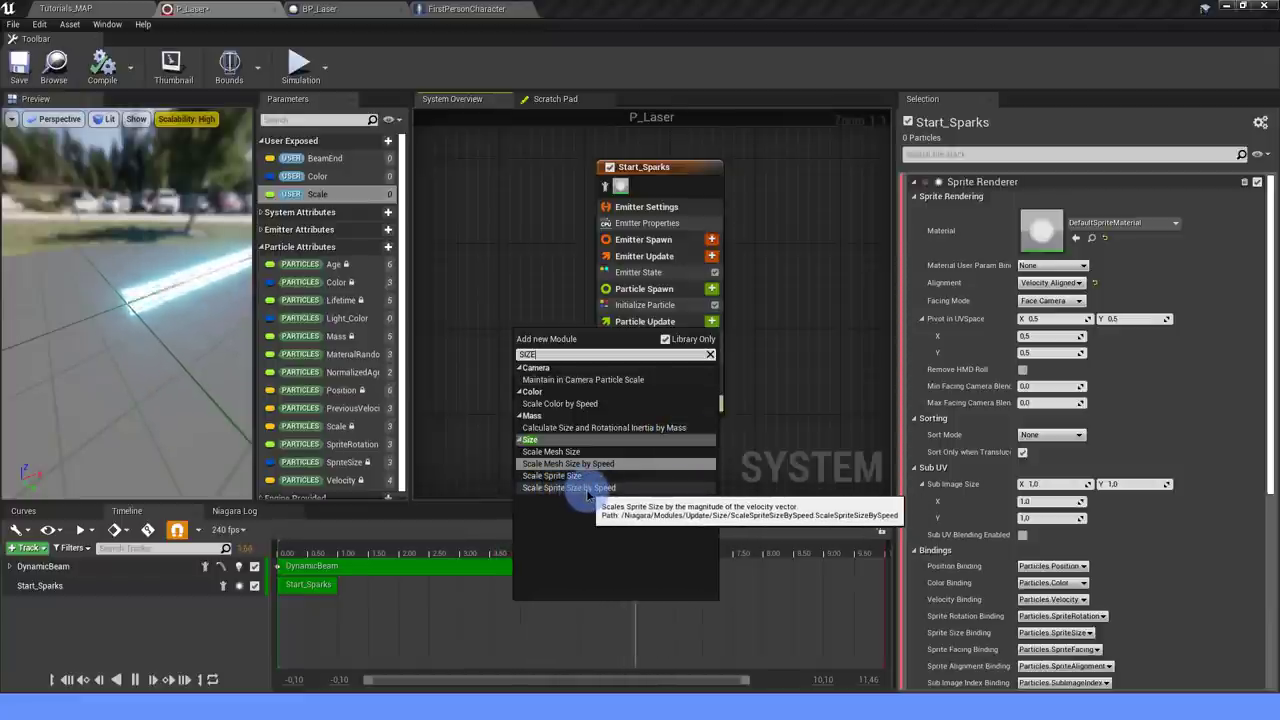
pyautogui.click(588, 489)
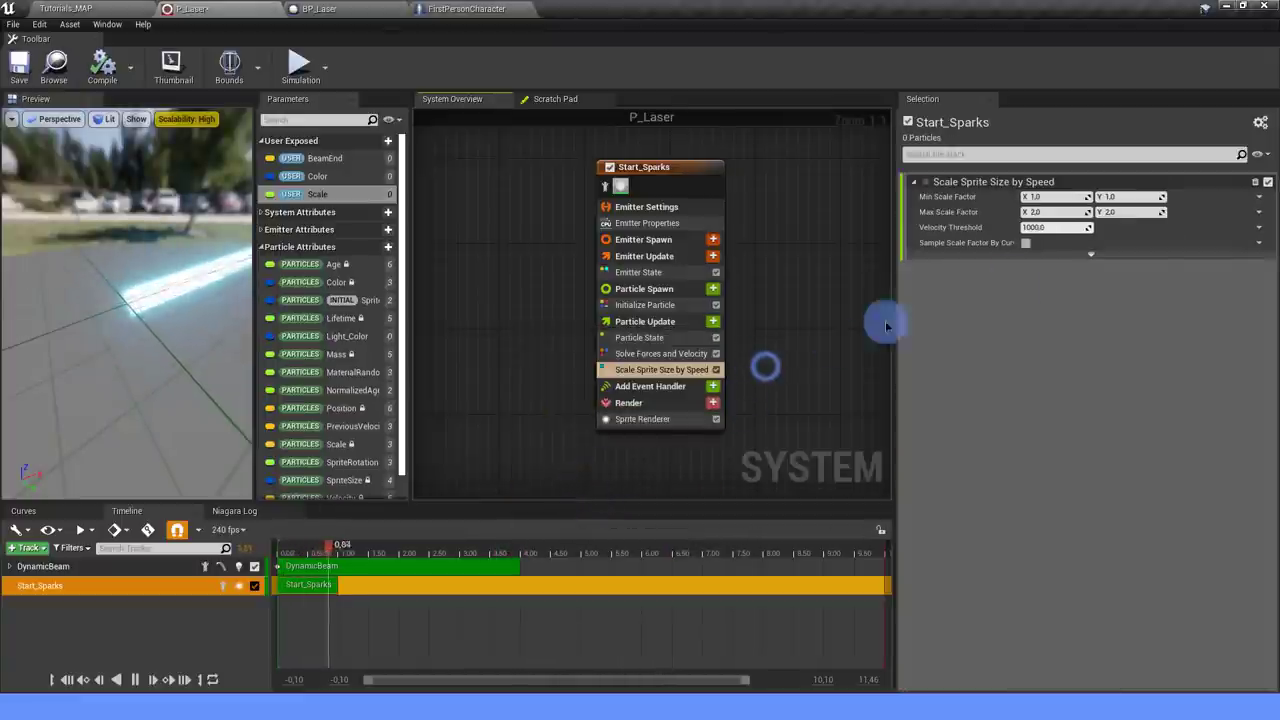
pyautogui.write('1')
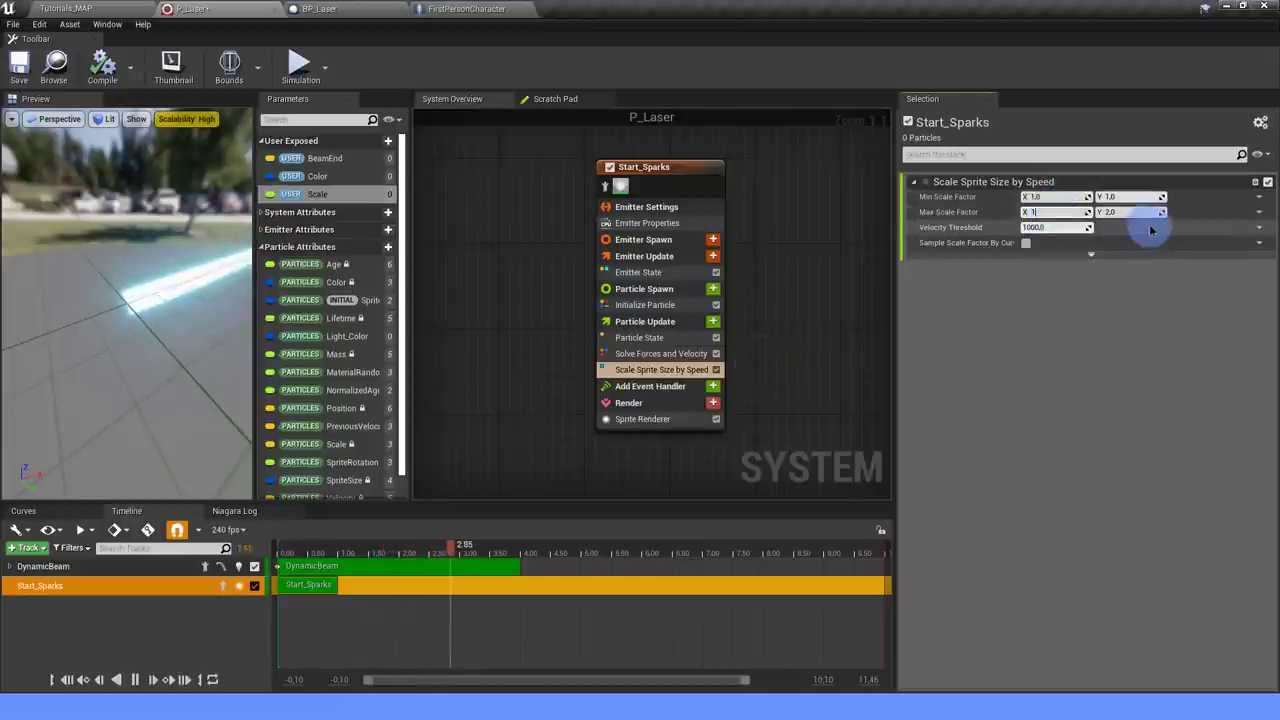
pyautogui.click(1124, 211)
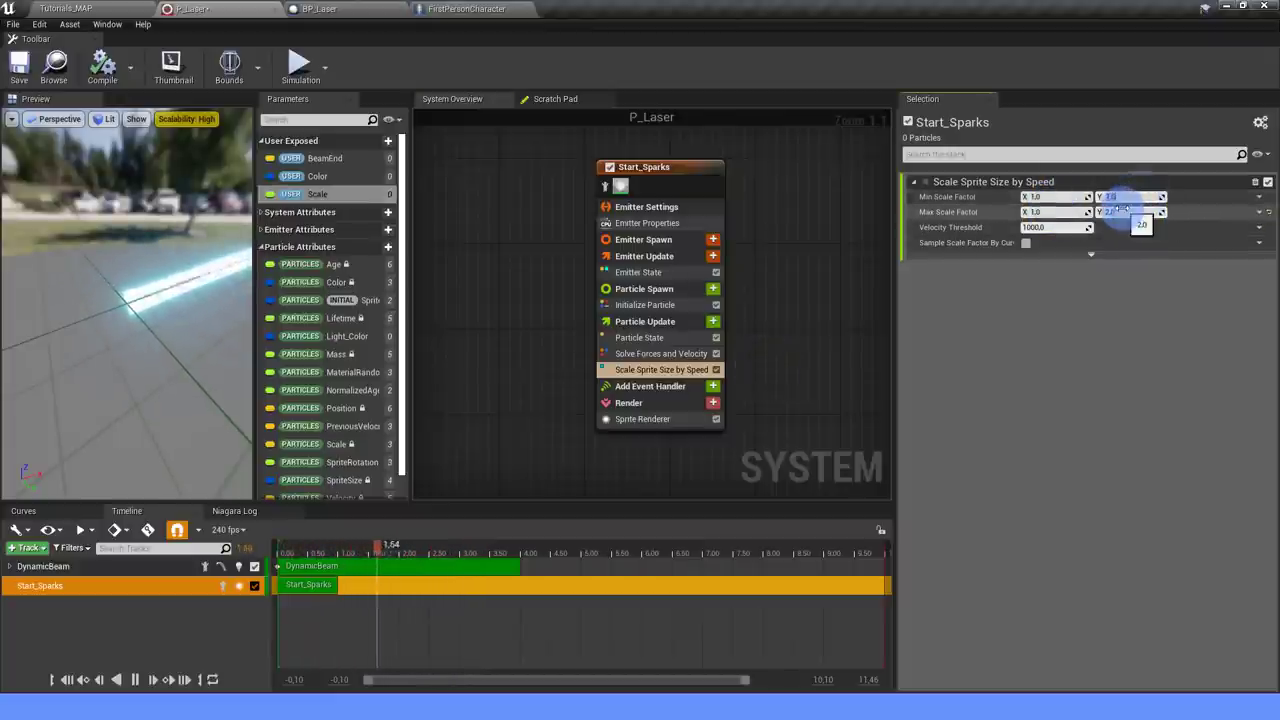
pyautogui.write('6')
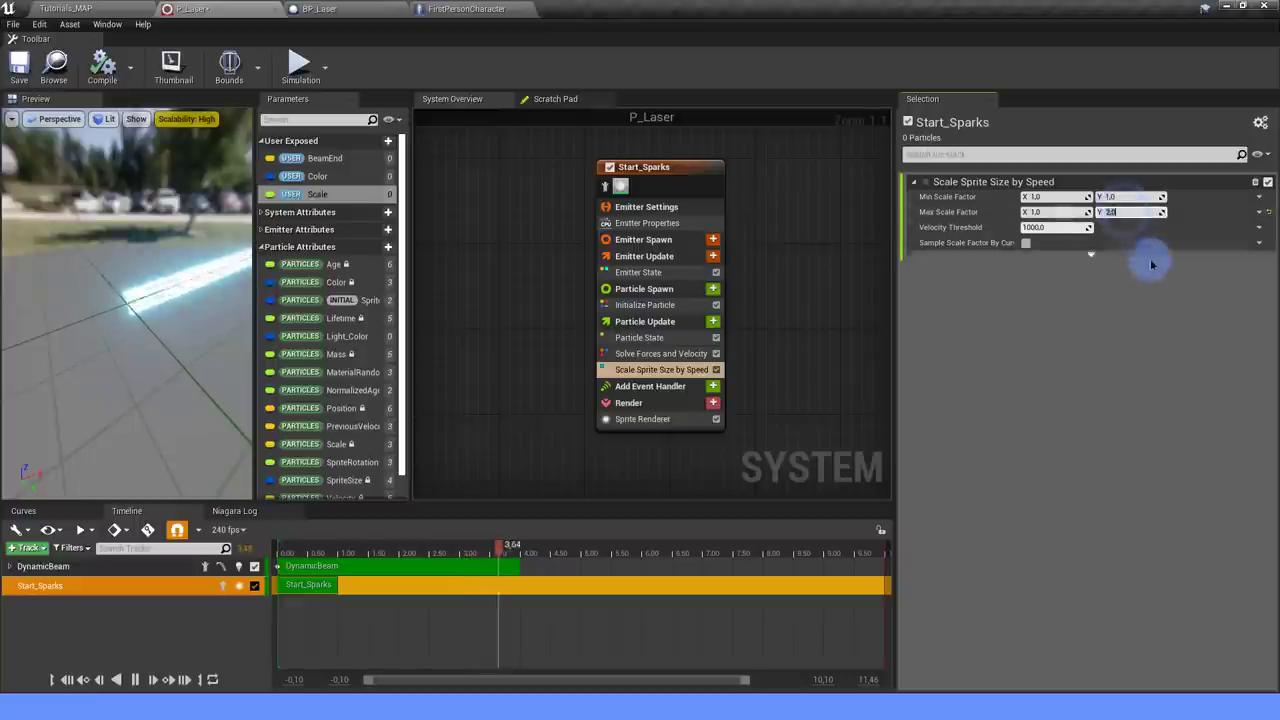
pyautogui.click(1120, 354)
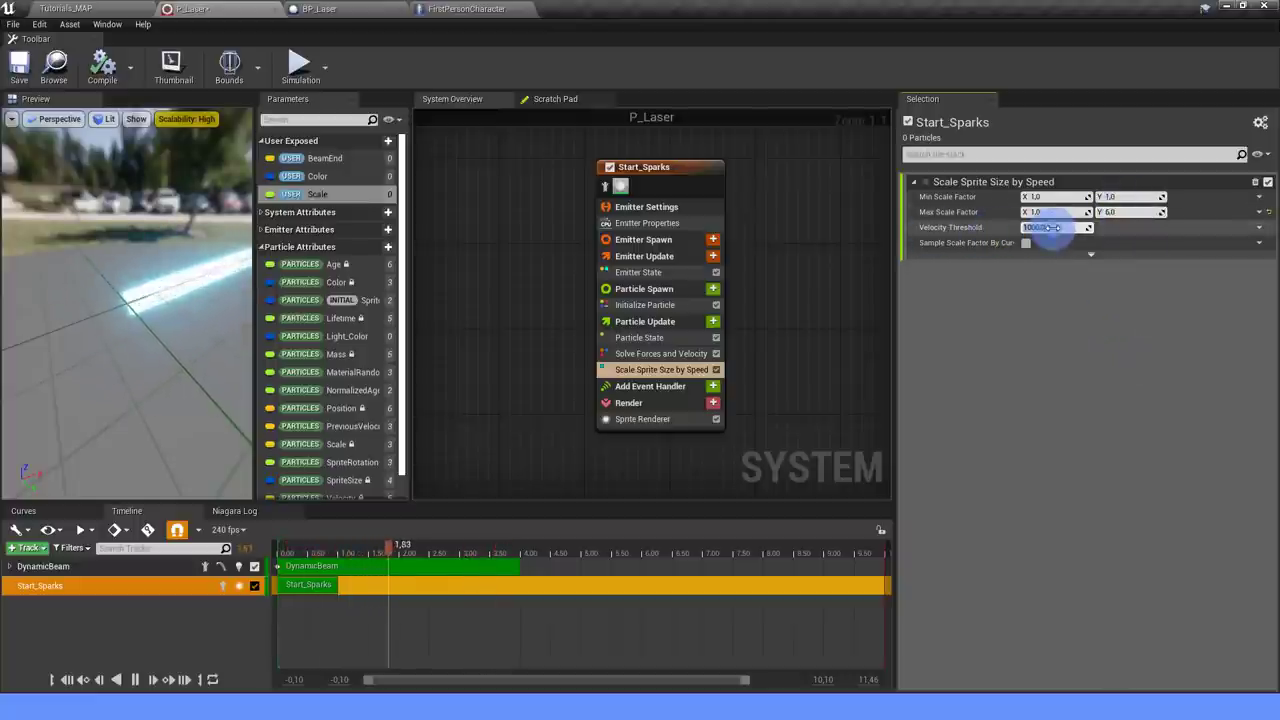
pyautogui.click(1057, 227)
pyautogui.write('50')
pyautogui.click(951, 320)
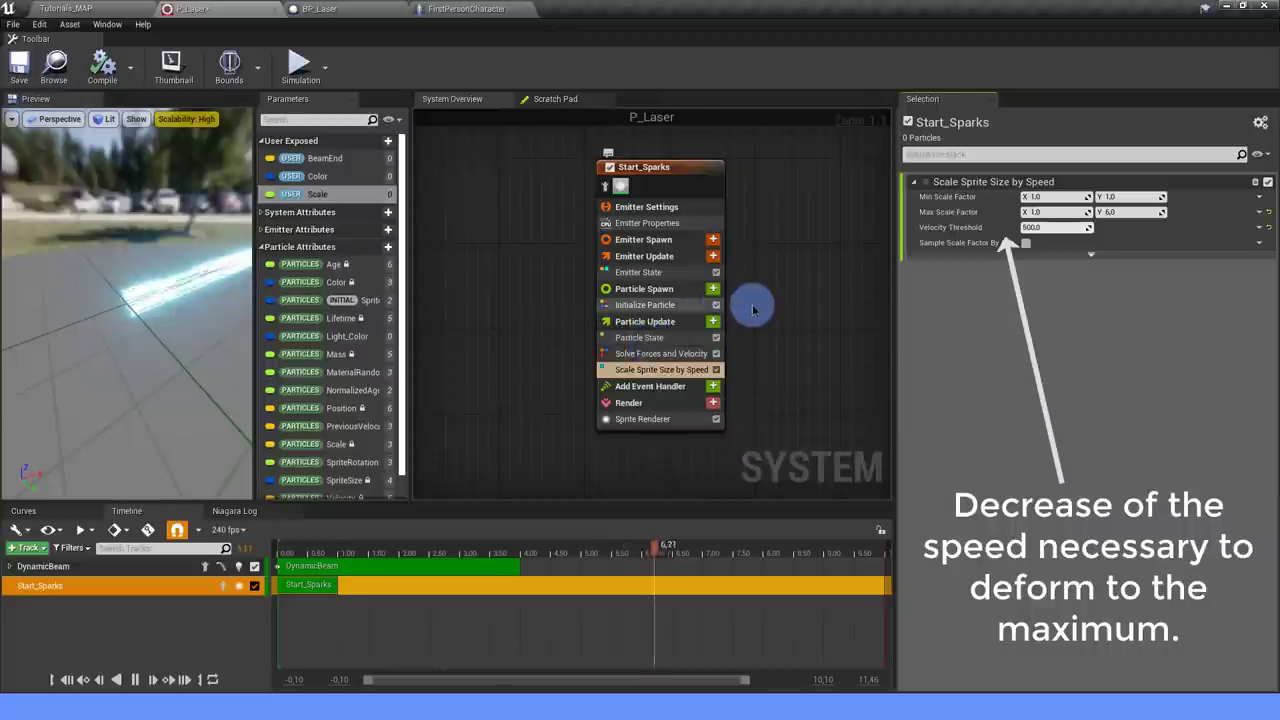
pyautogui.moveTo(766, 312); pyautogui.dragTo(777, 335, button='right')
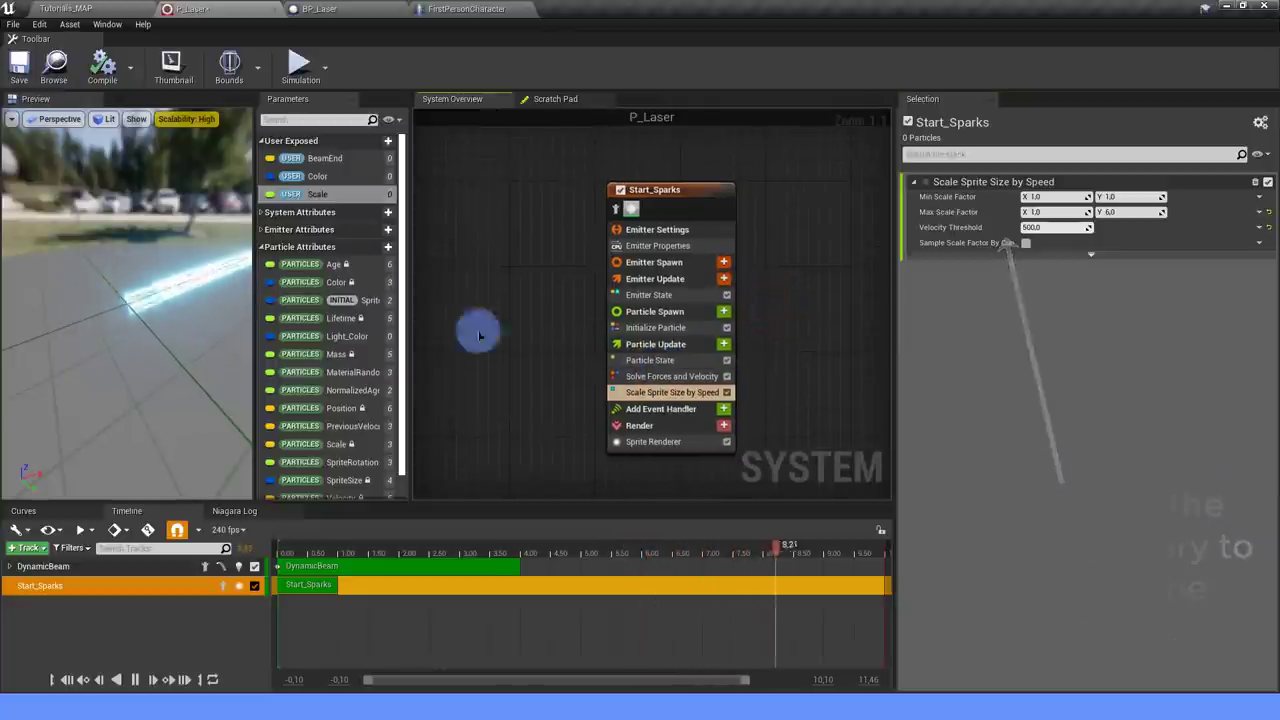
# Add Spawn Rate to Emitter Update with a rate of 200 and spawn probability 0.4.
pyautogui.click(723, 311)
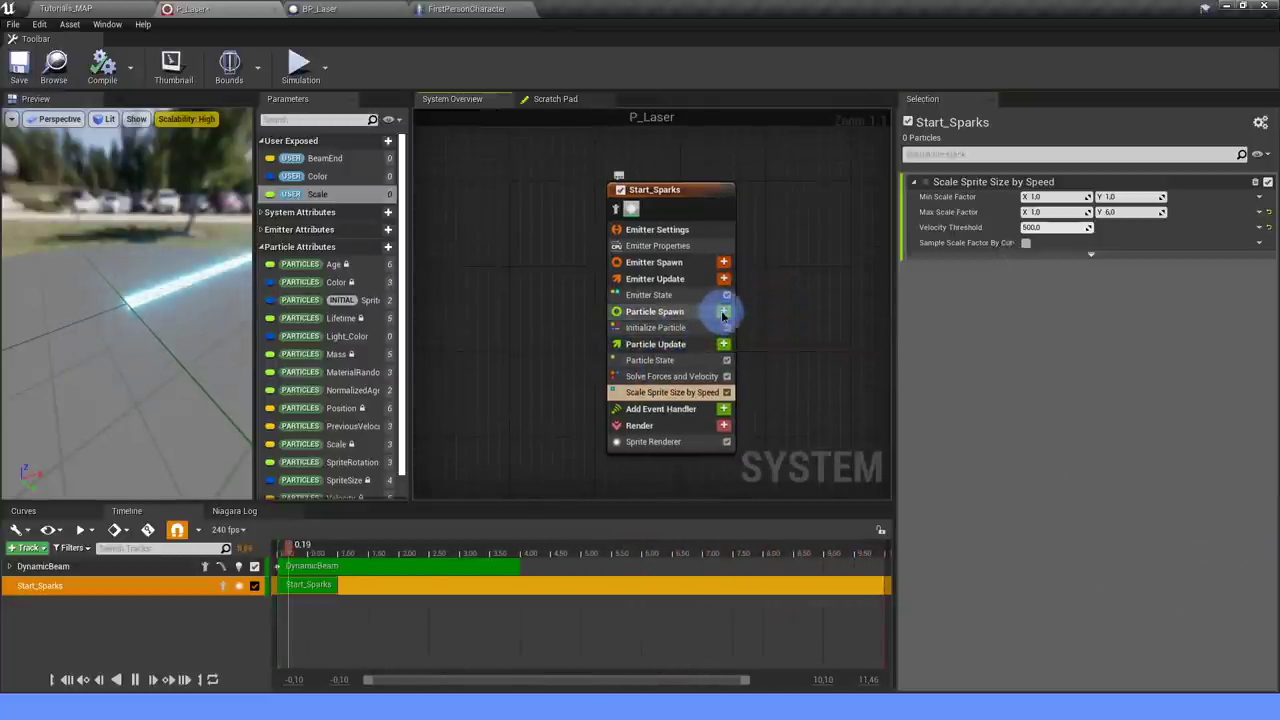
pyautogui.write('SPAWN')
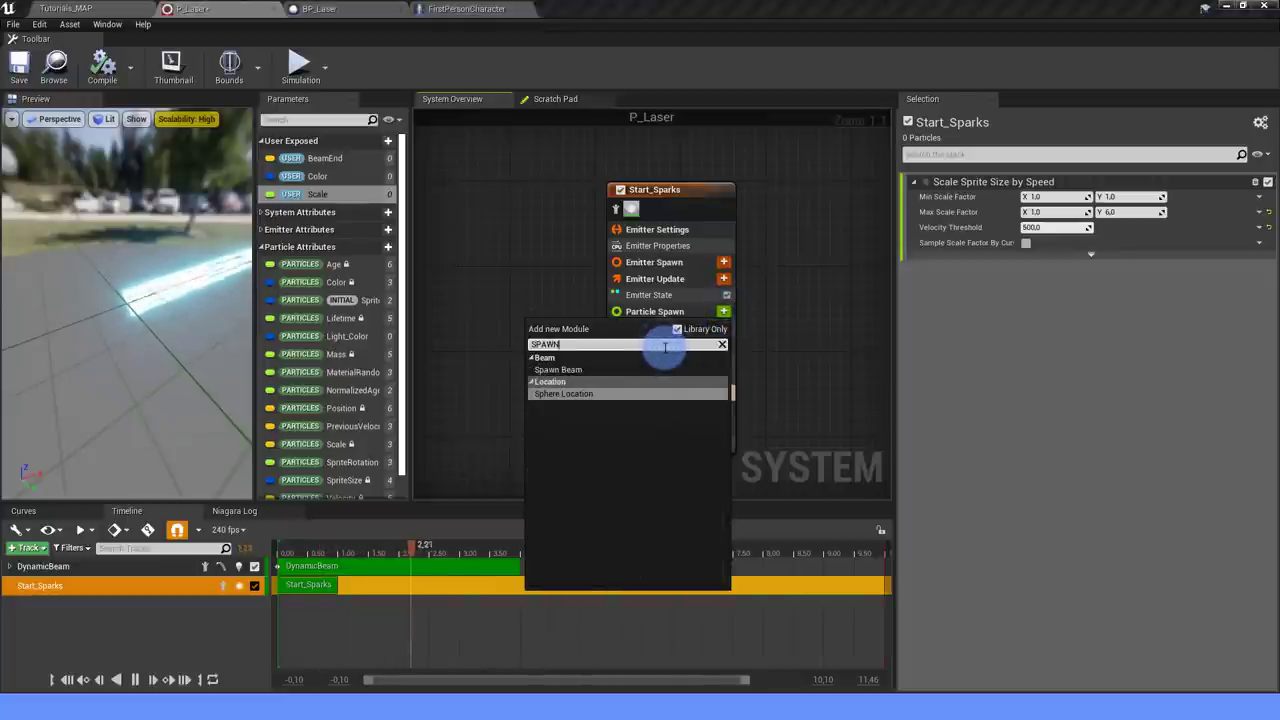
pyautogui.click(724, 280)
pyautogui.write('SPA')
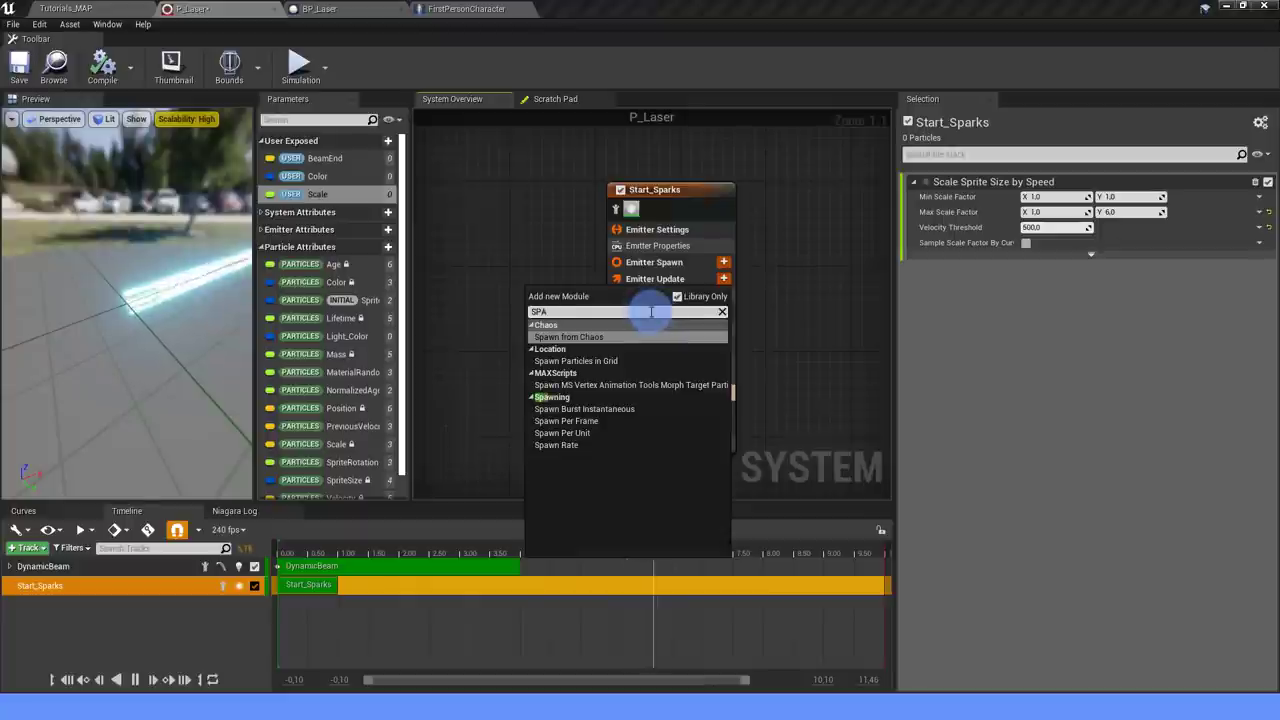
pyautogui.click(566, 445)
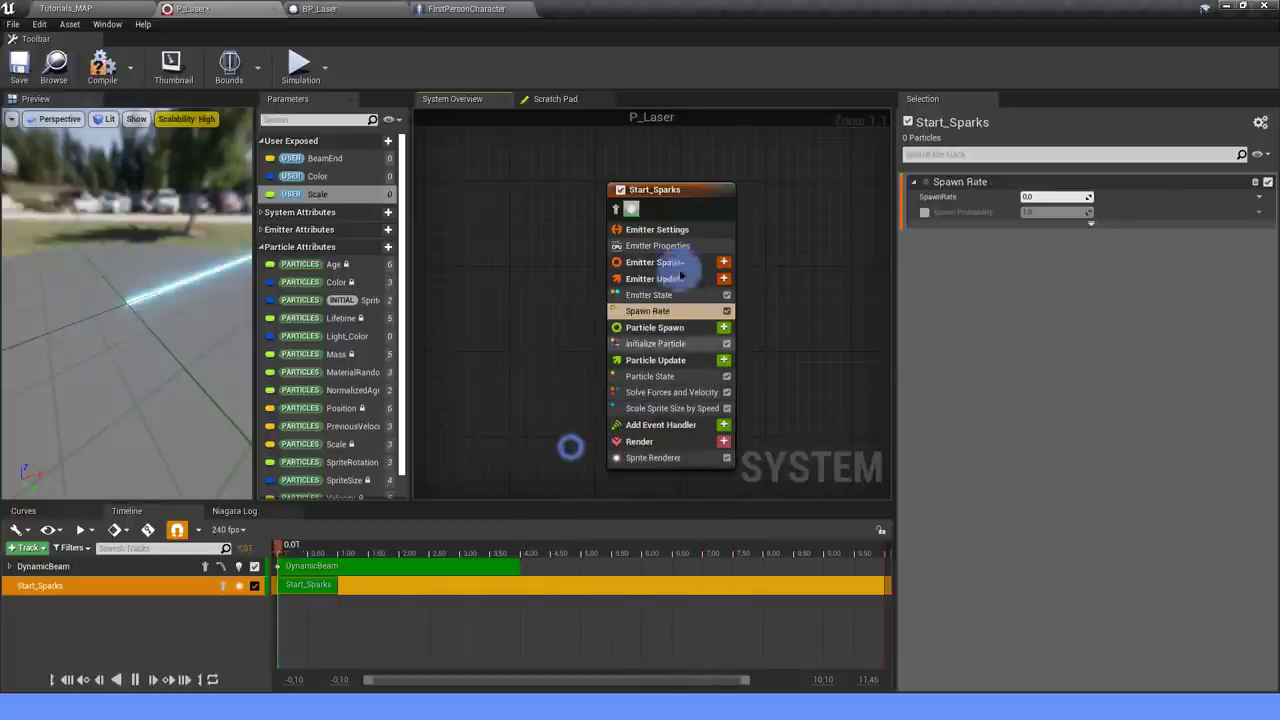
pyautogui.click(1057, 198)
pyautogui.write('2')
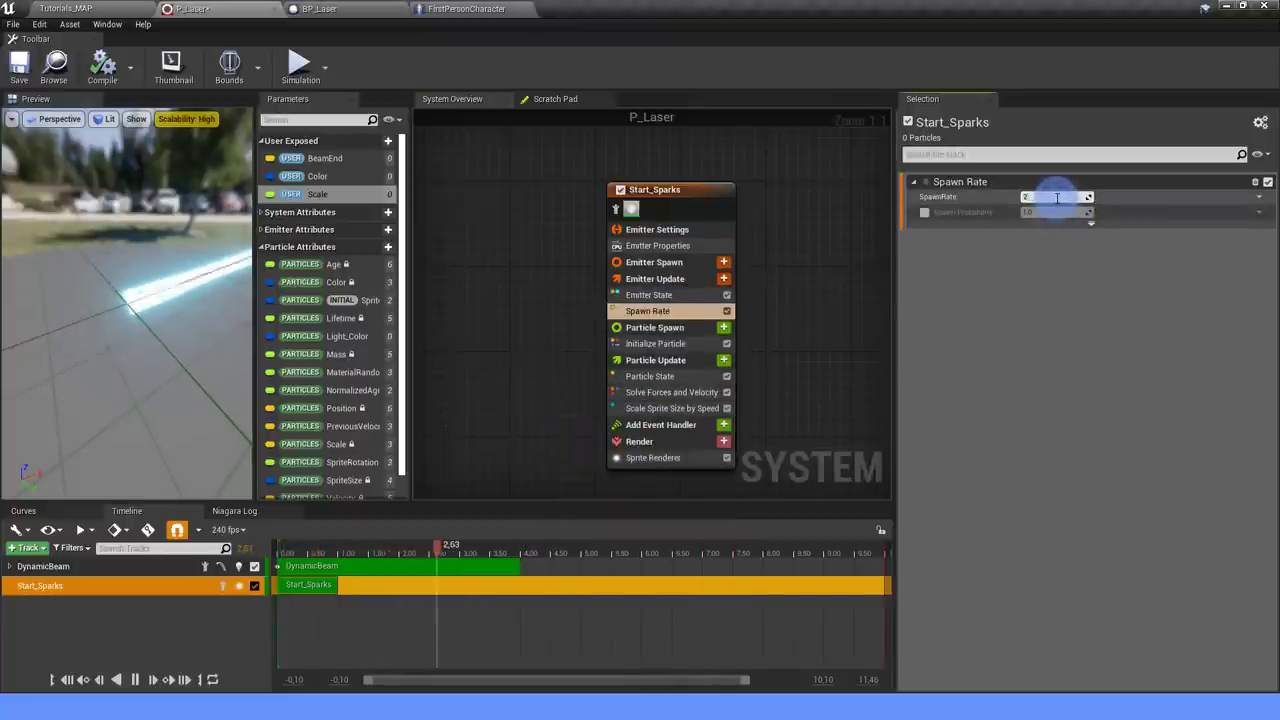
pyautogui.click(1060, 272)
pyautogui.click(923, 216)
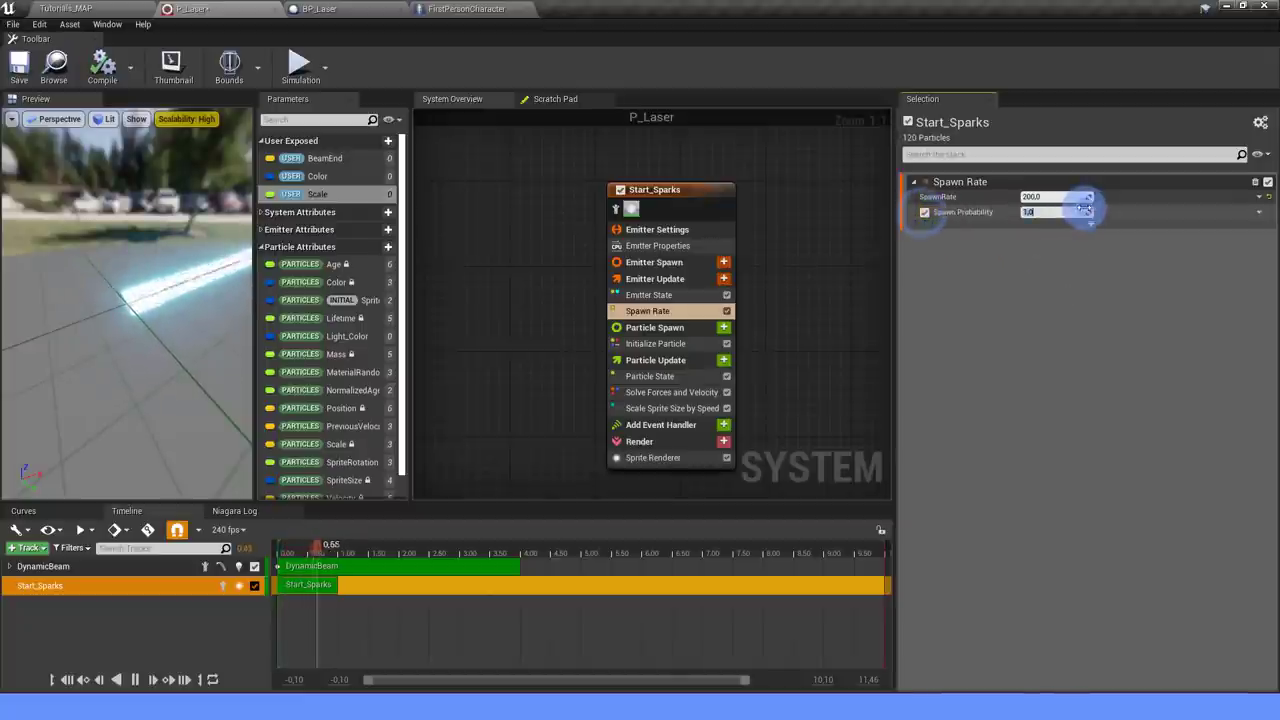
pyautogui.click(1057, 212)
pyautogui.write('0.4')
pyautogui.click(1128, 264)
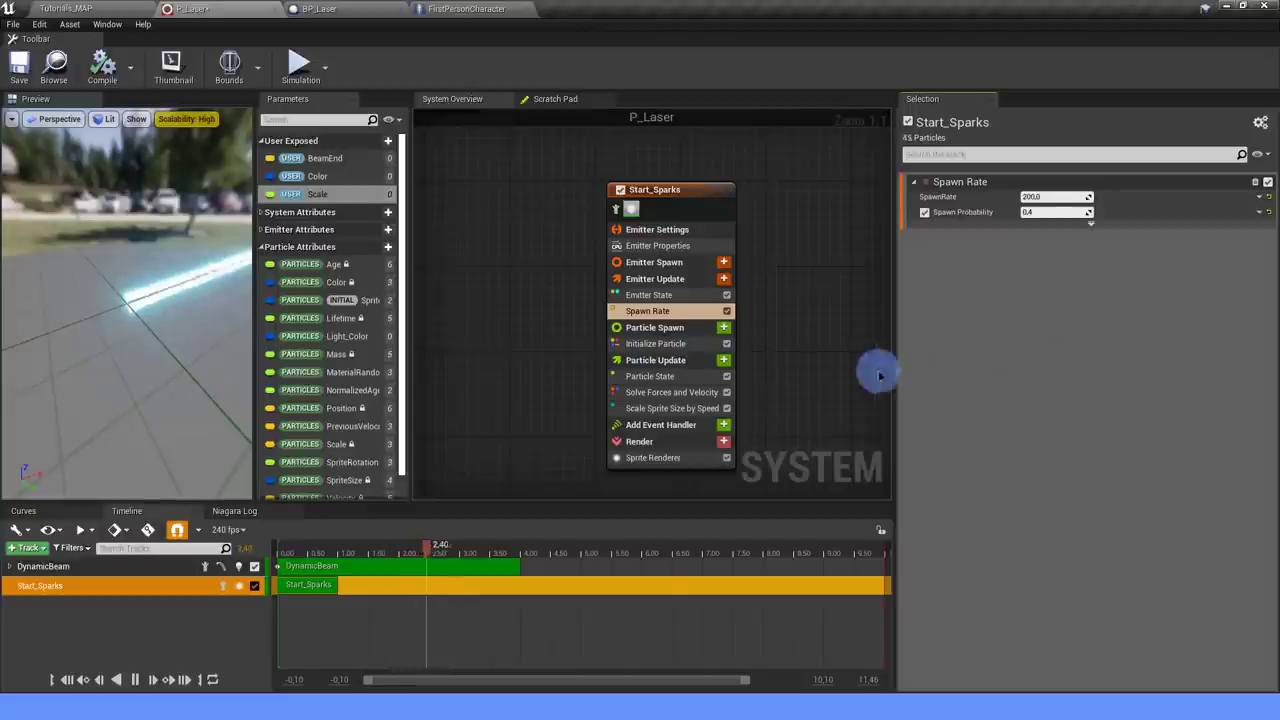
pyautogui.moveTo(812, 355); pyautogui.dragTo(768, 323, button='right')
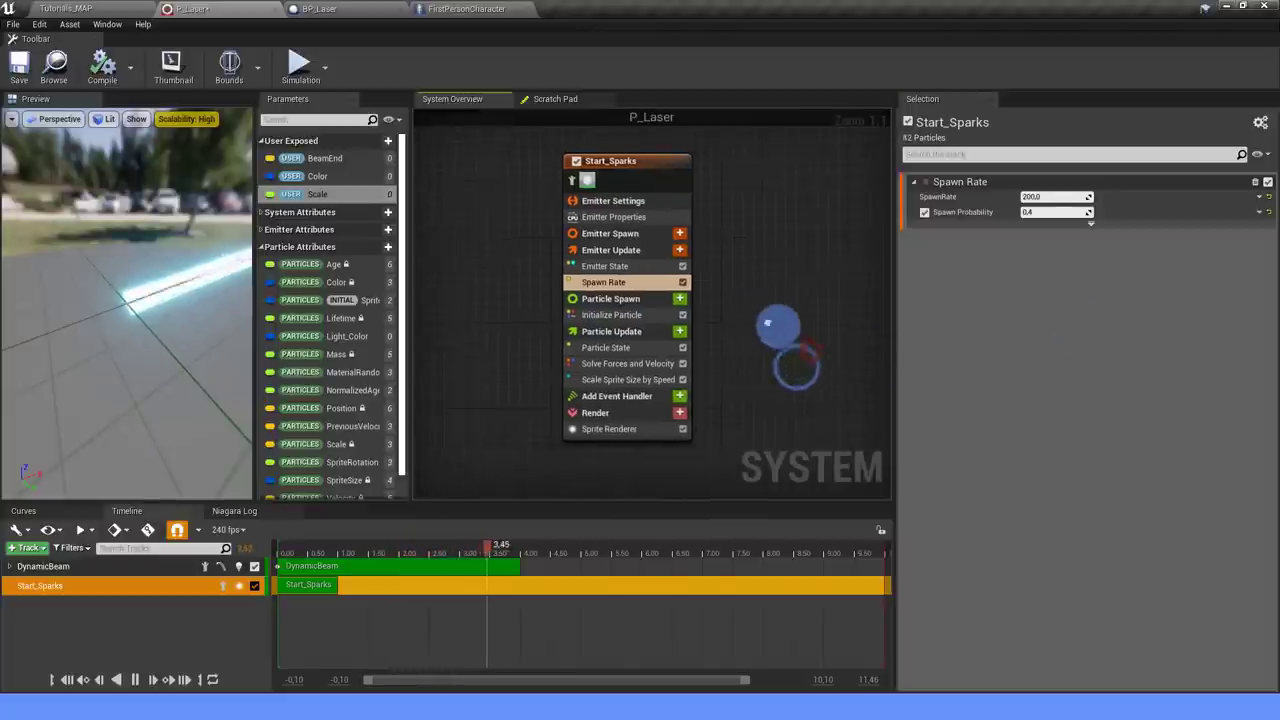
# Add a Color module to Start_Sparks' Particle Update.
pyautogui.click(630, 315)
pyautogui.click(679, 331)
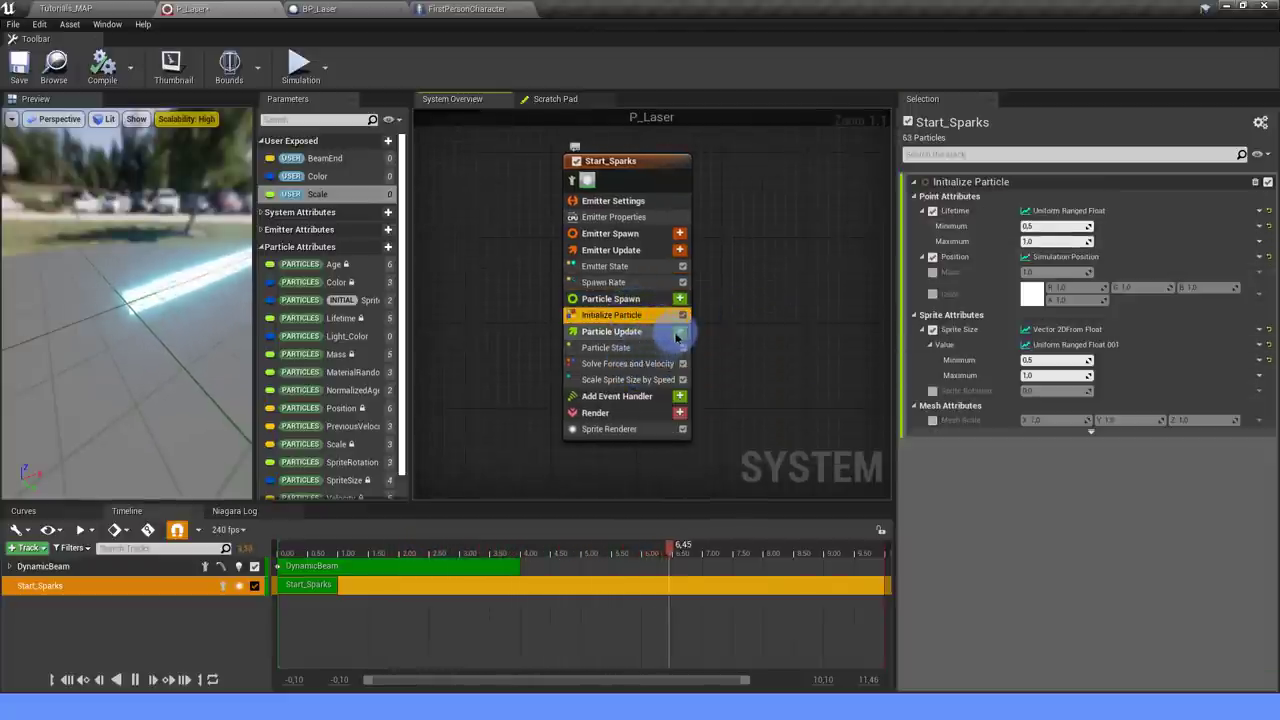
pyautogui.write('color')
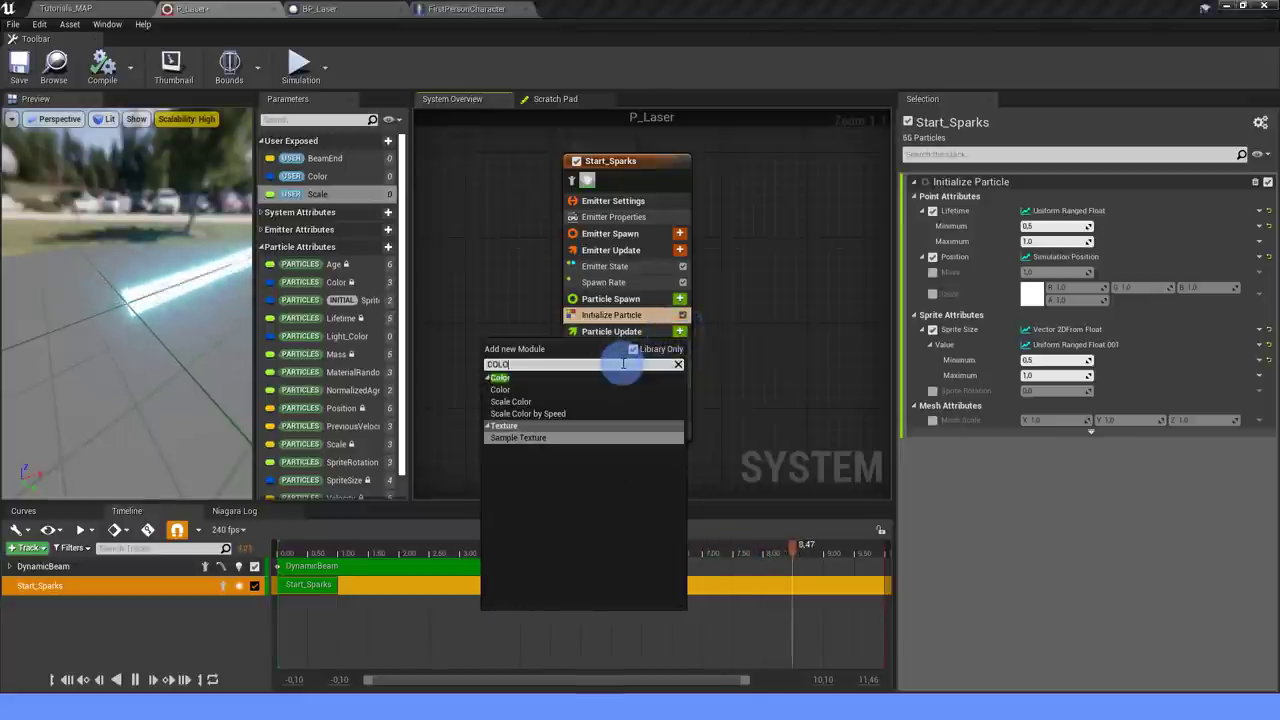
pyautogui.click(539, 387)
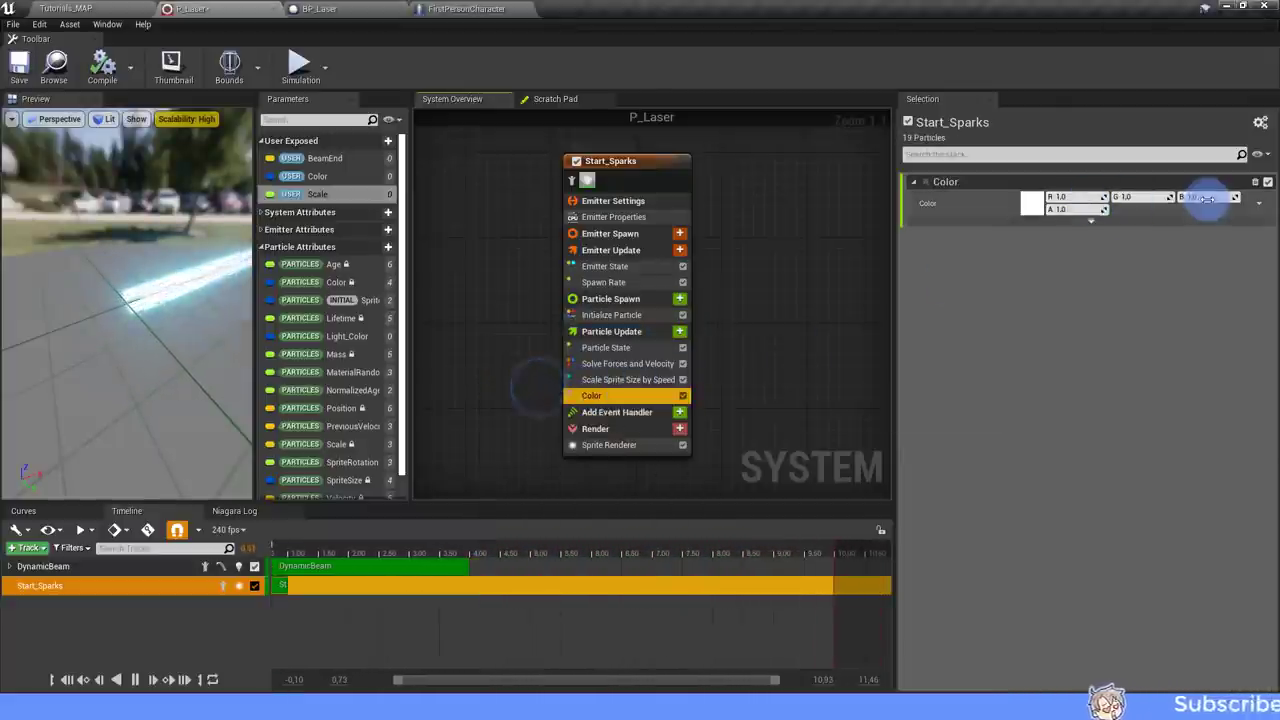
# Set the Color module's particle colour to a reddish orange.
pyautogui.click(1031, 203)
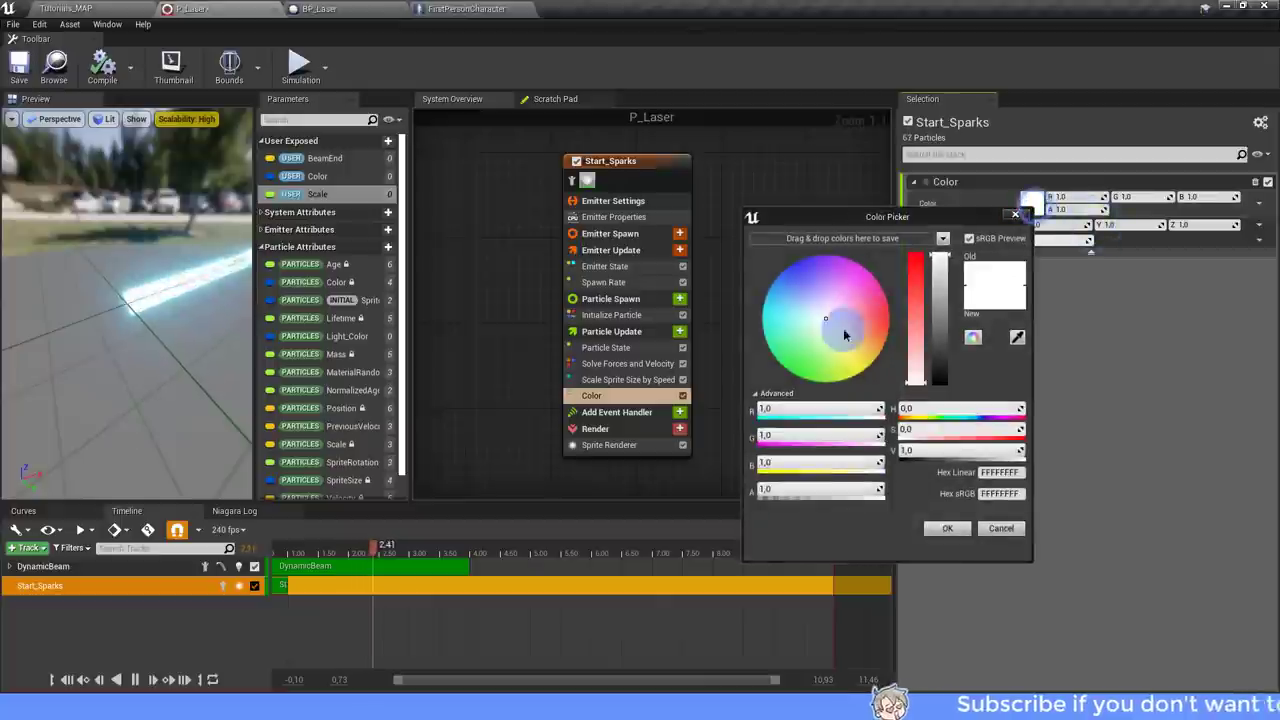
pyautogui.moveTo(843, 335)
pyautogui.mouseDown()
pyautogui.moveTo(885, 353)
pyautogui.moveTo(897, 407)
pyautogui.mouseUp()
pyautogui.click(945, 526)
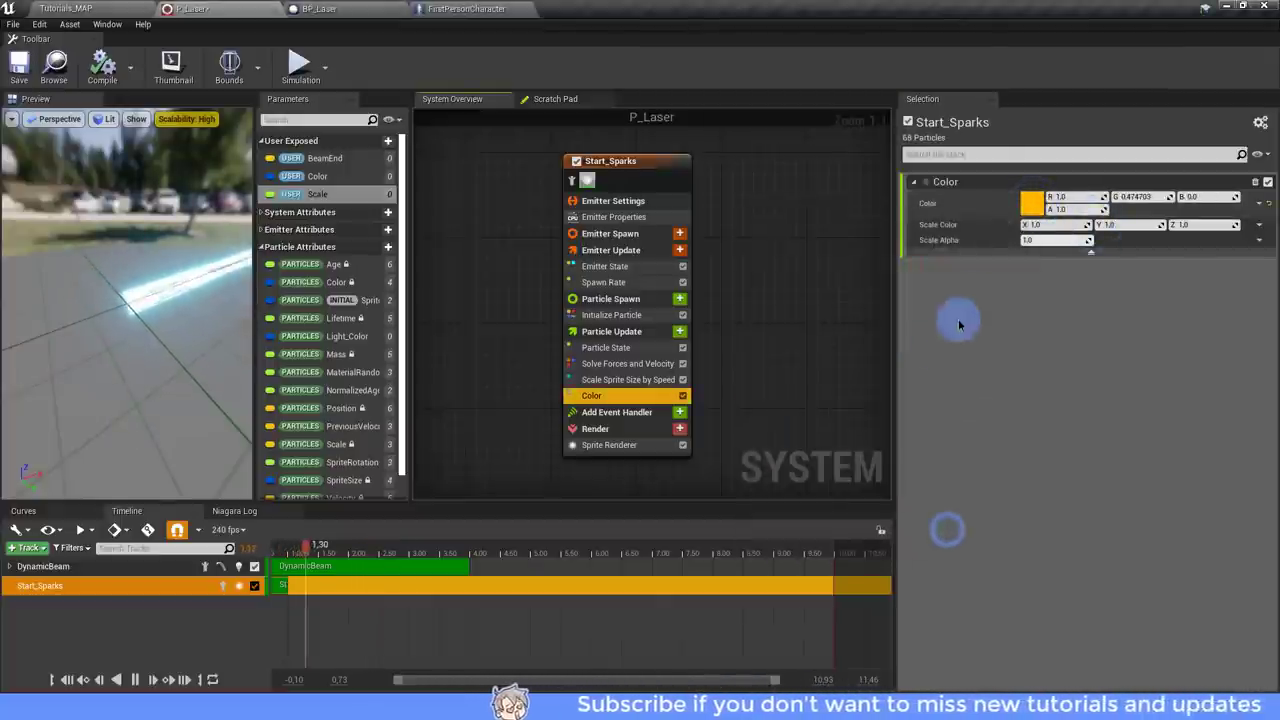
pyautogui.click(1028, 200)
pyautogui.moveTo(870, 340); pyautogui.dragTo(857, 337)
pyautogui.click(936, 519)
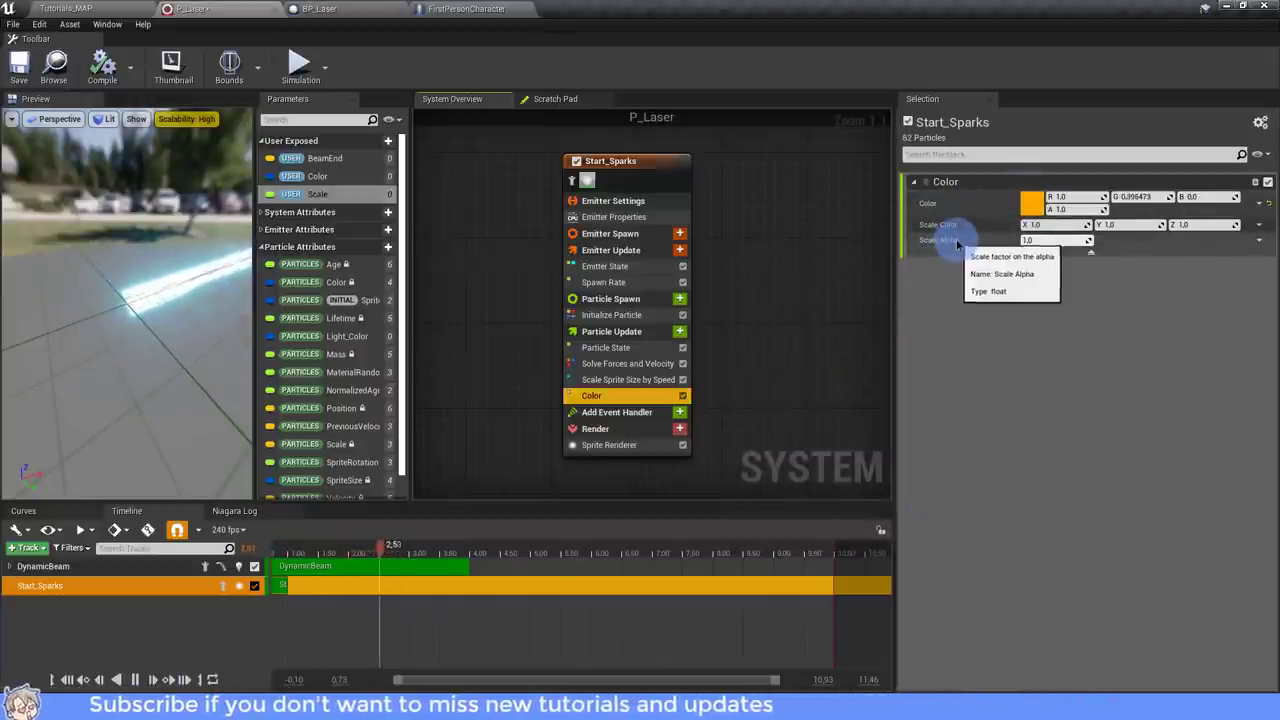
# Drive Scale Color from a smooth falling Float from Curve, with Scale Curve 350.
pyautogui.click(1258, 225)
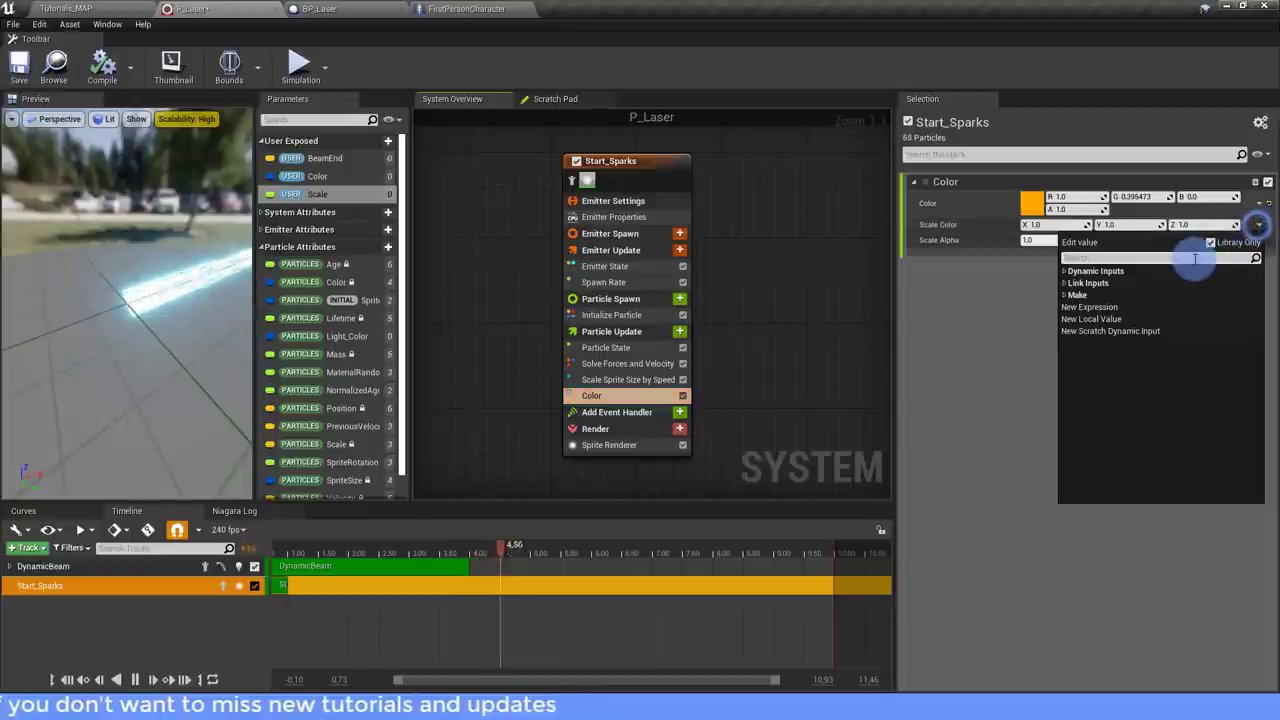
pyautogui.write('FLOAT')
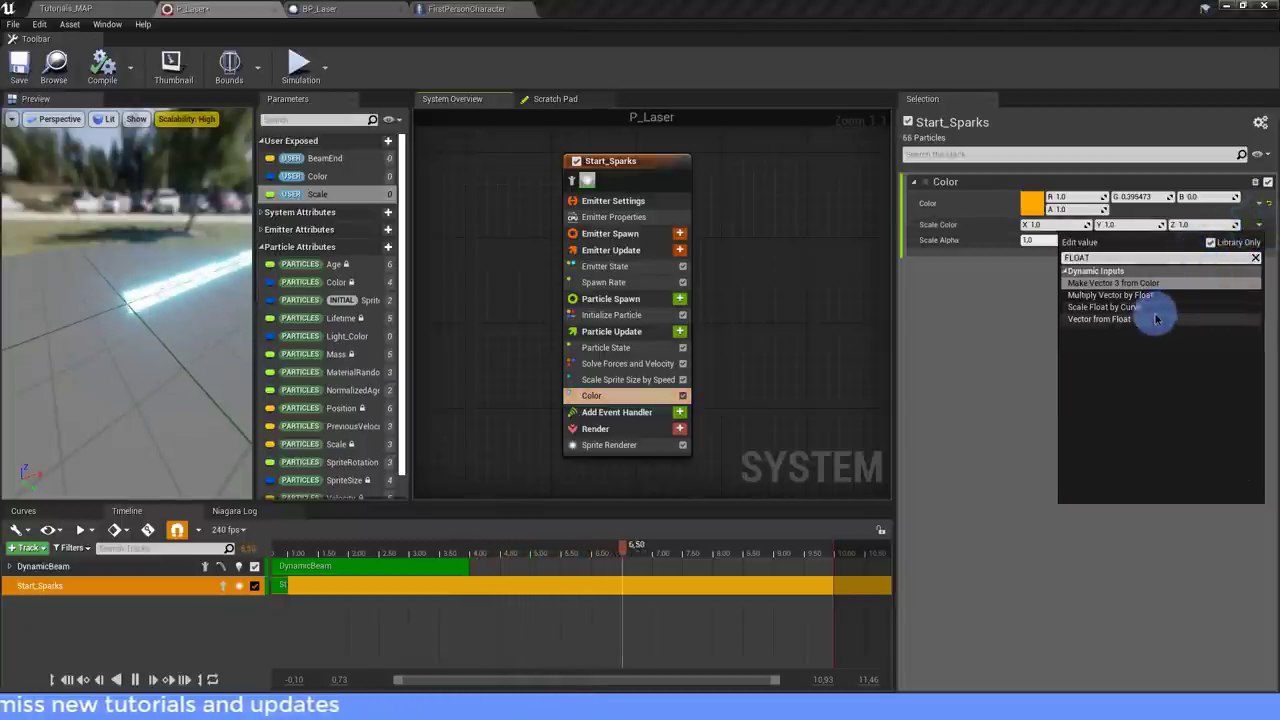
pyautogui.click(1150, 318)
pyautogui.click(1256, 241)
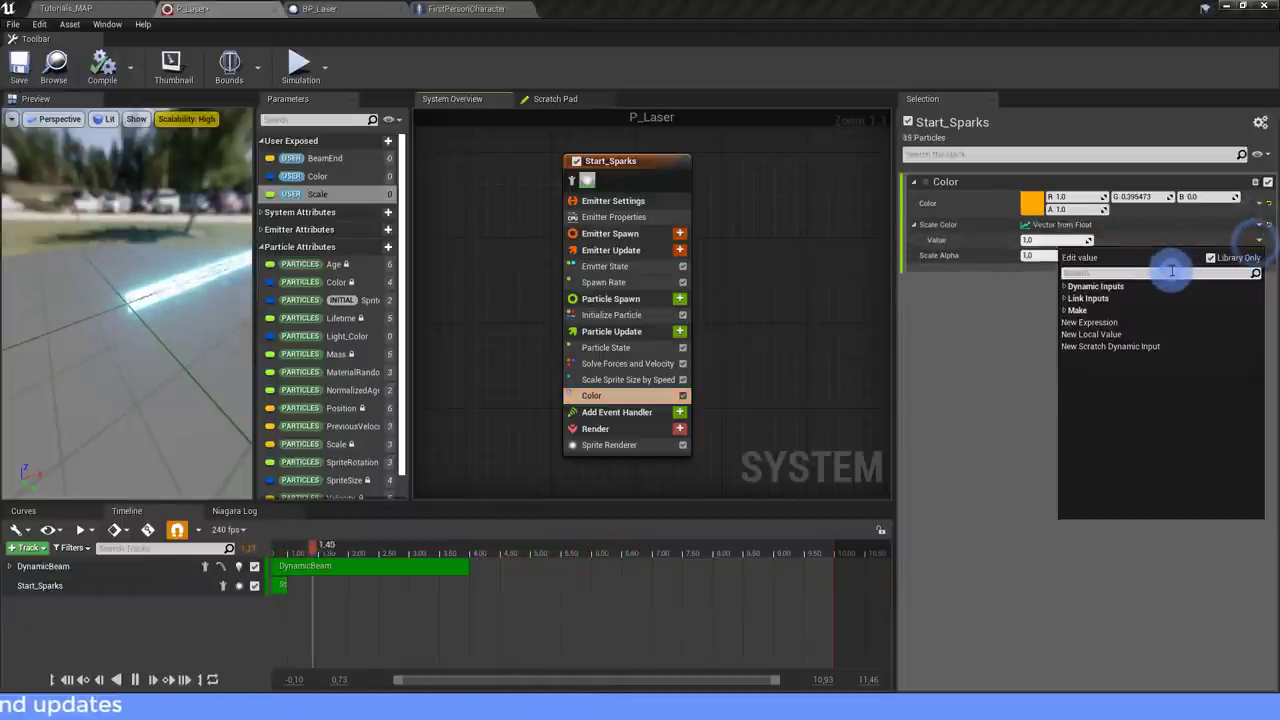
pyautogui.write('CURVE')
pyautogui.click(1164, 302)
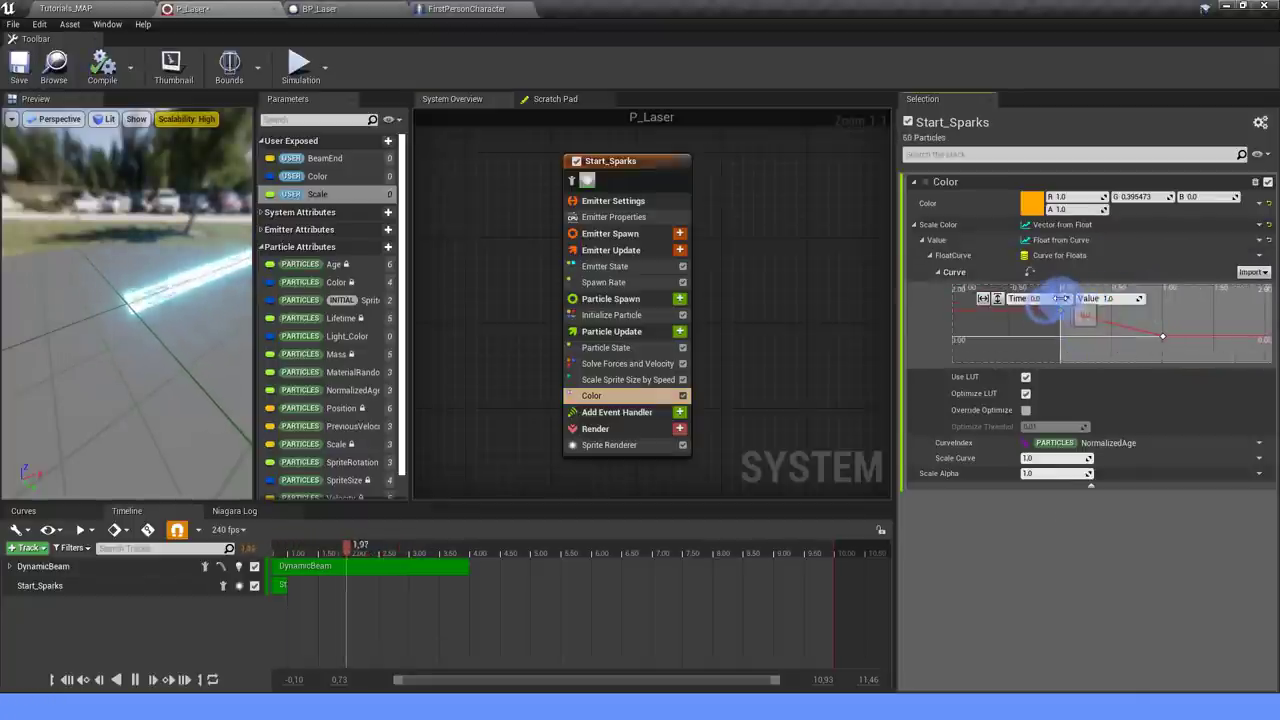
pyautogui.moveTo(1062, 300); pyautogui.dragTo(1183, 348)
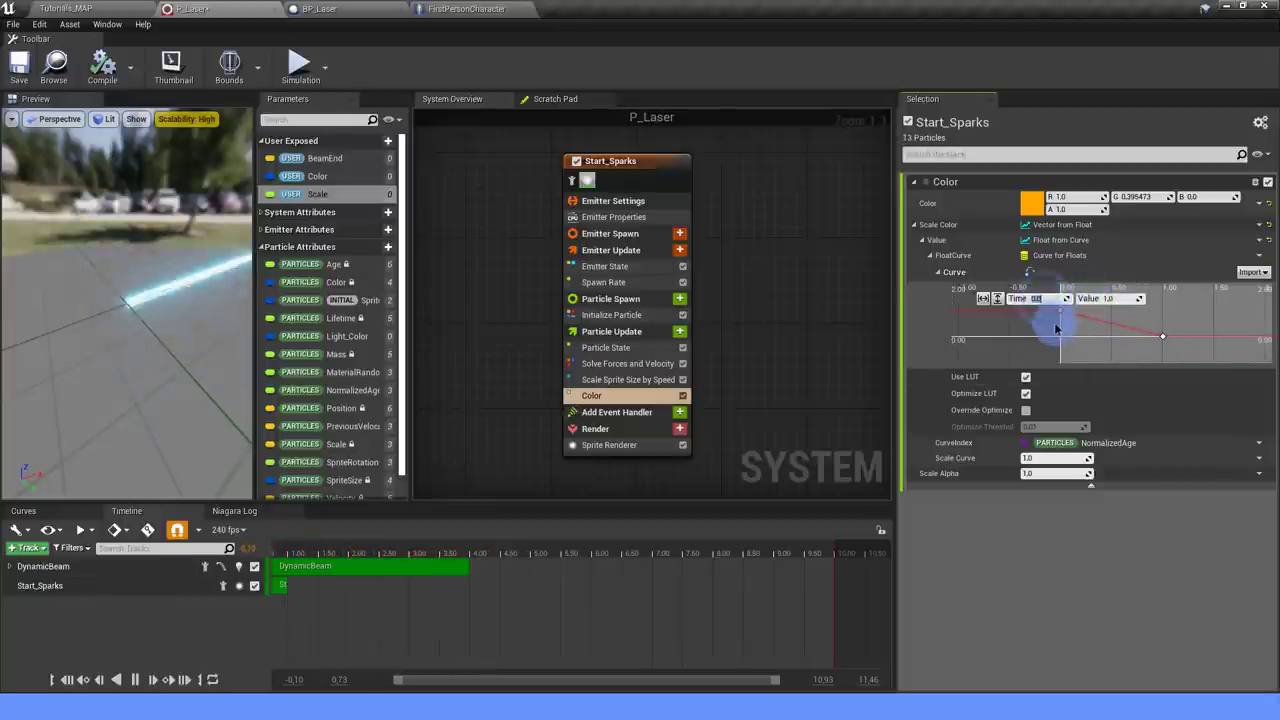
pyautogui.rightClick(1164, 342)
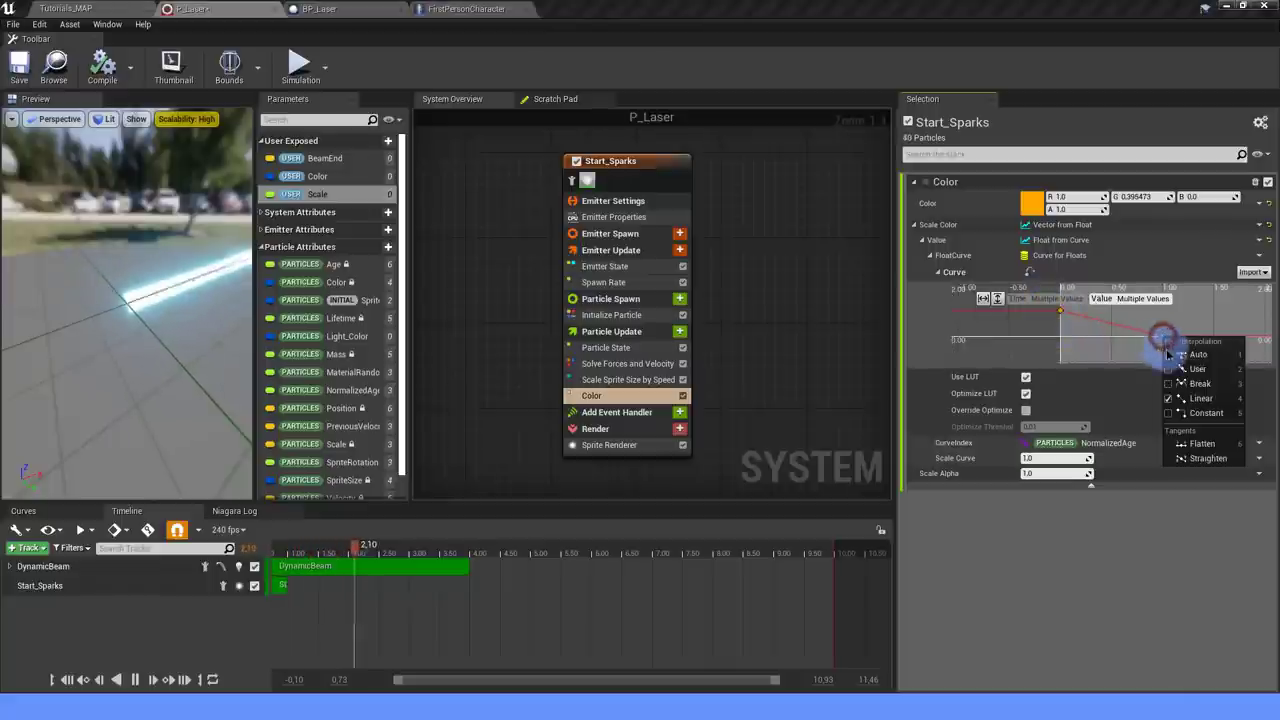
pyautogui.click(1093, 342)
pyautogui.click(1033, 459)
pyautogui.write('350')
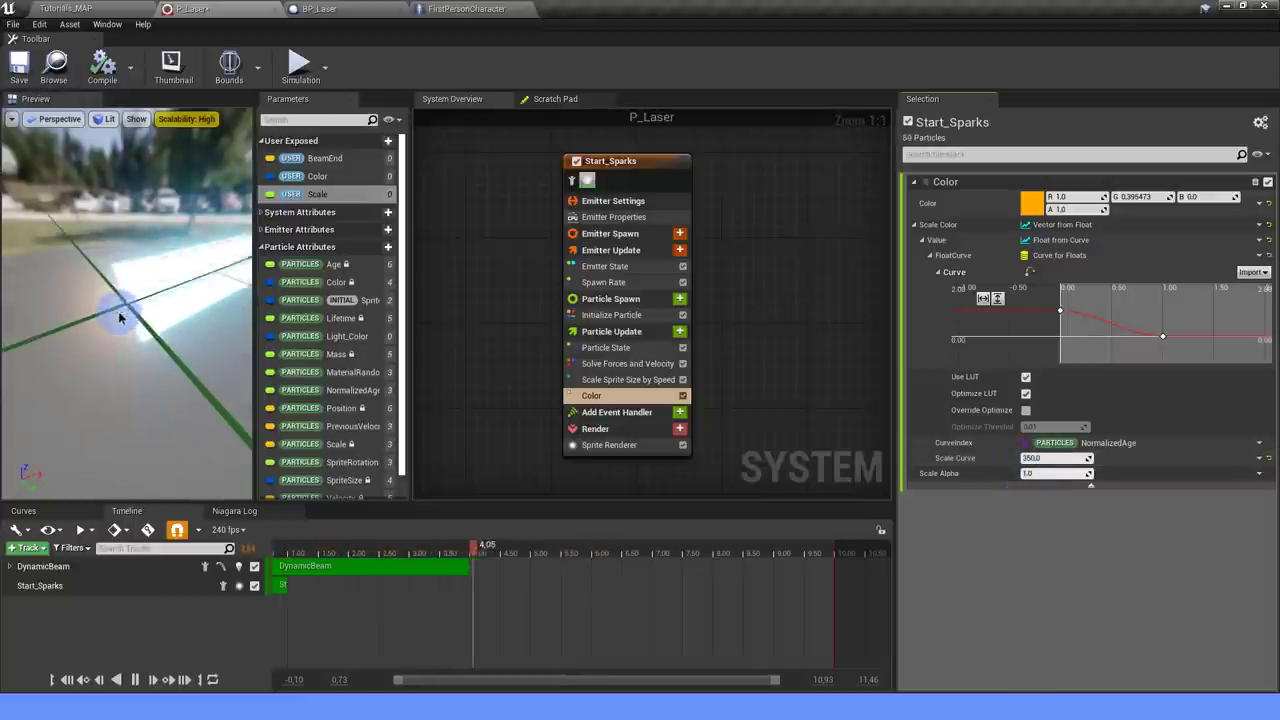
pyautogui.moveTo(778, 390); pyautogui.dragTo(745, 357, button='right')
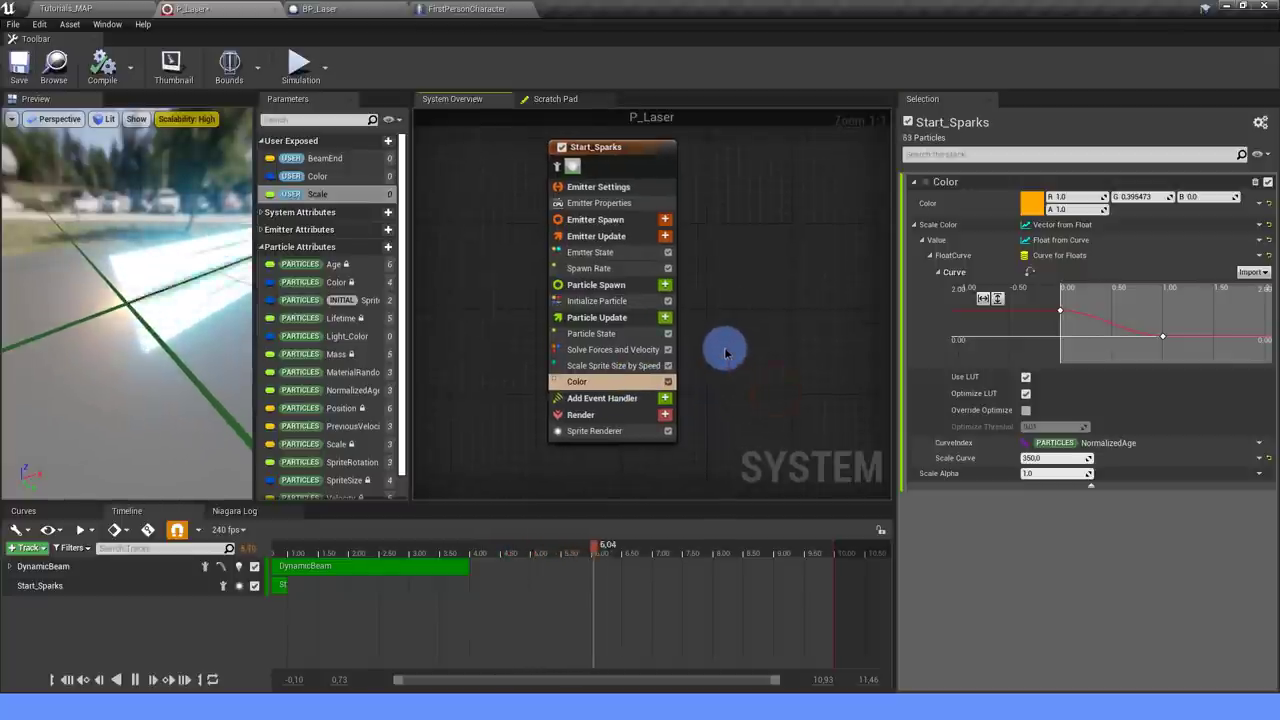
pyautogui.click(636, 366)
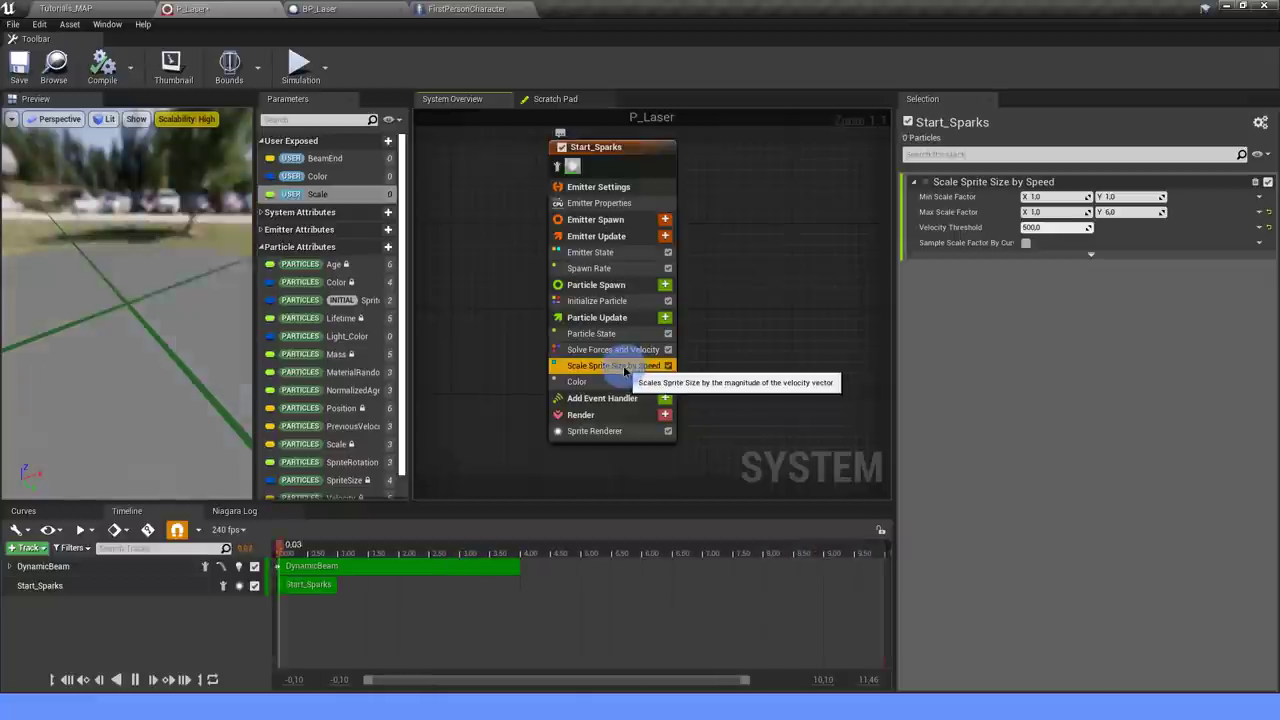
# Set Initial Sprite Size to Vector 2D From Float driven by Float from Curve.
pyautogui.click(1133, 198)
pyautogui.moveTo(1133, 198)
pyautogui.mouseDown()
pyautogui.moveTo(1091, 260)
pyautogui.moveTo(1157, 214)
pyautogui.mouseUp()
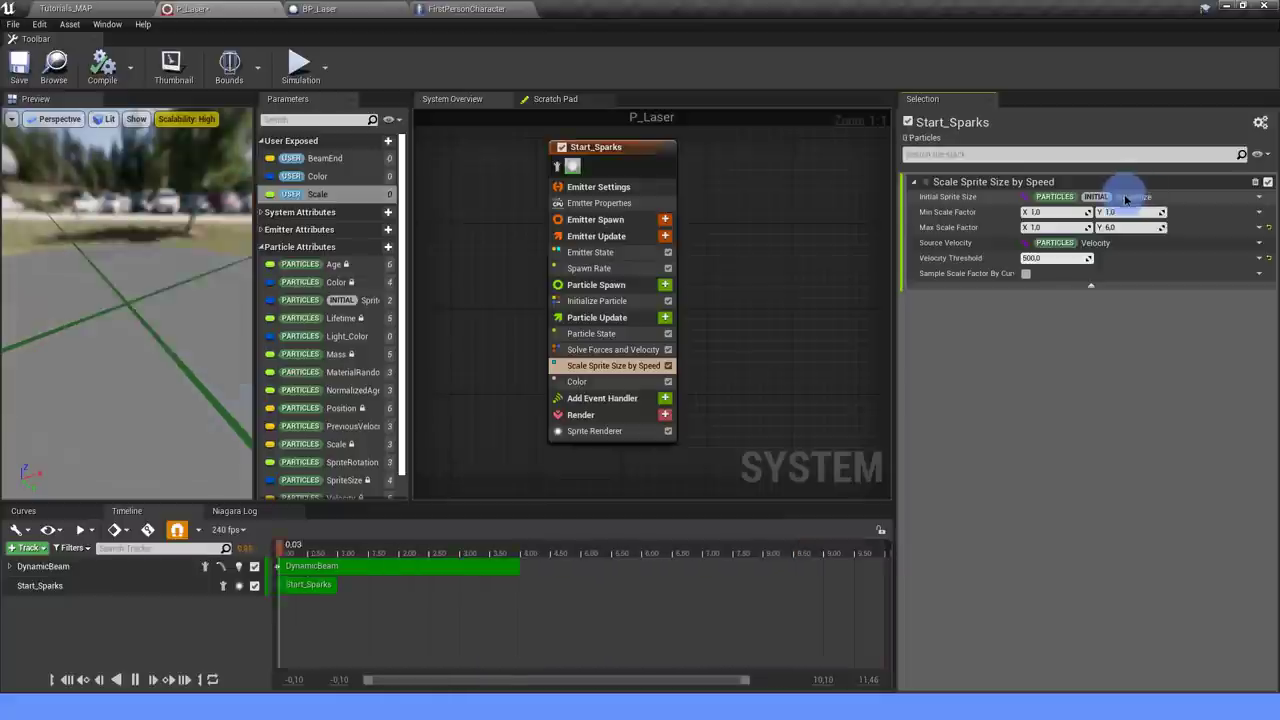
pyautogui.click(1261, 199)
pyautogui.write('CURVE')
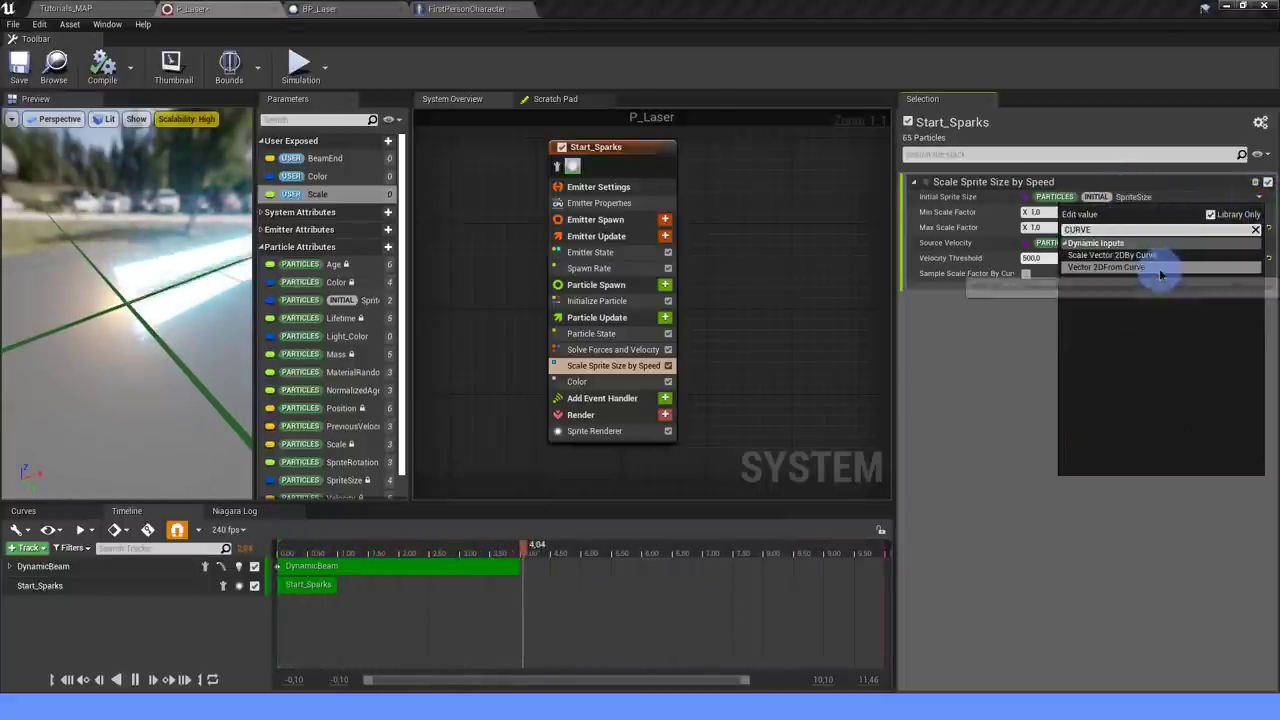
pyautogui.click(1157, 266)
pyautogui.click(1259, 197)
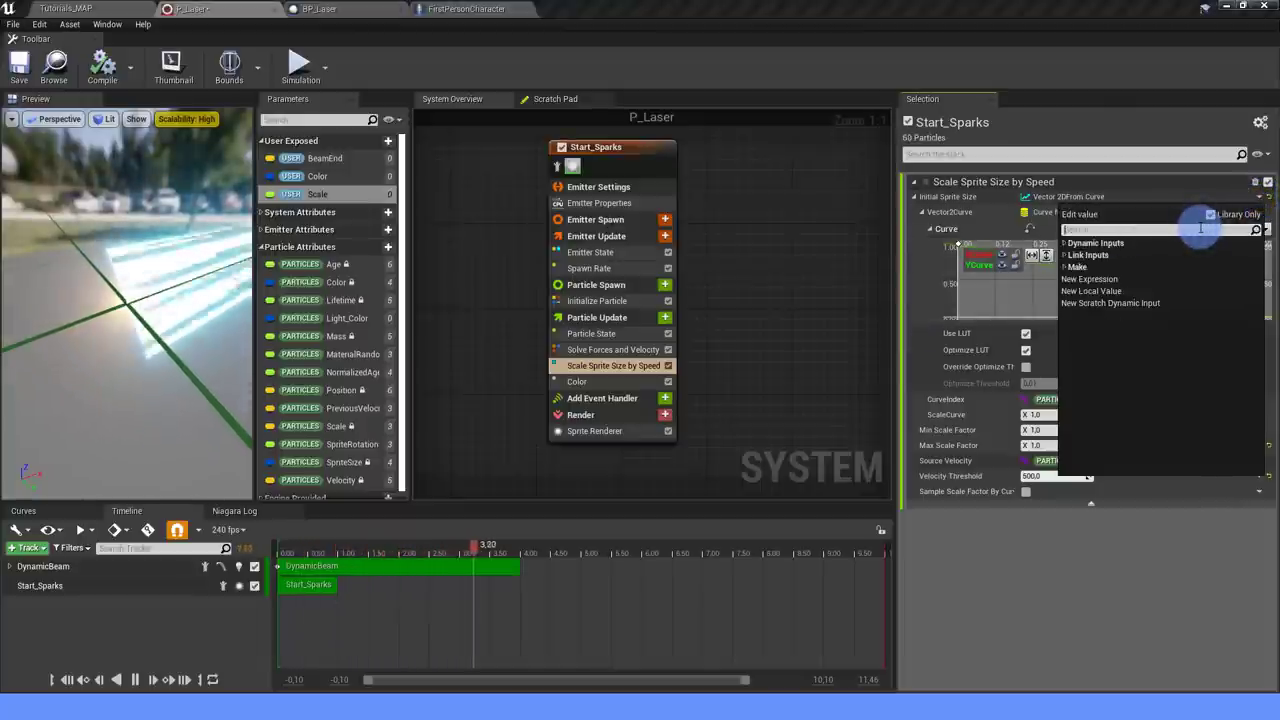
pyautogui.write('LOAT')
pyautogui.click(1143, 255)
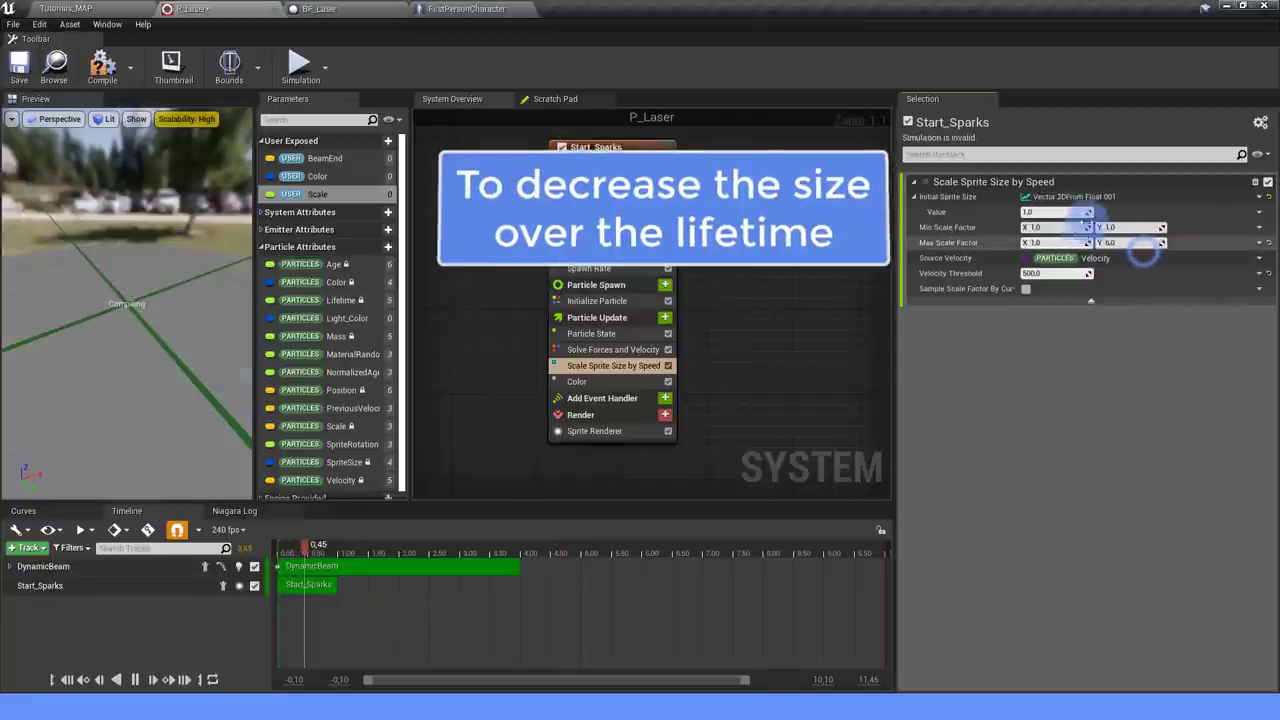
pyautogui.click(1259, 212)
pyautogui.write('CURVE')
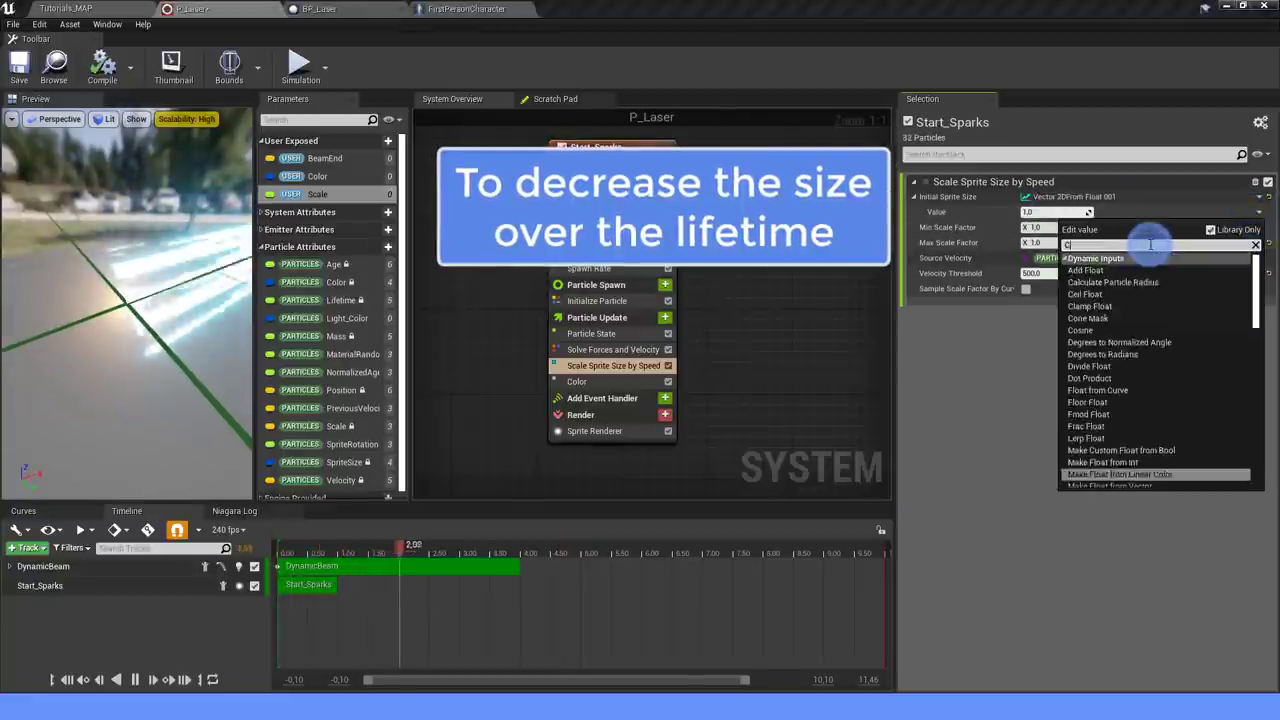
pyautogui.click(1117, 277)
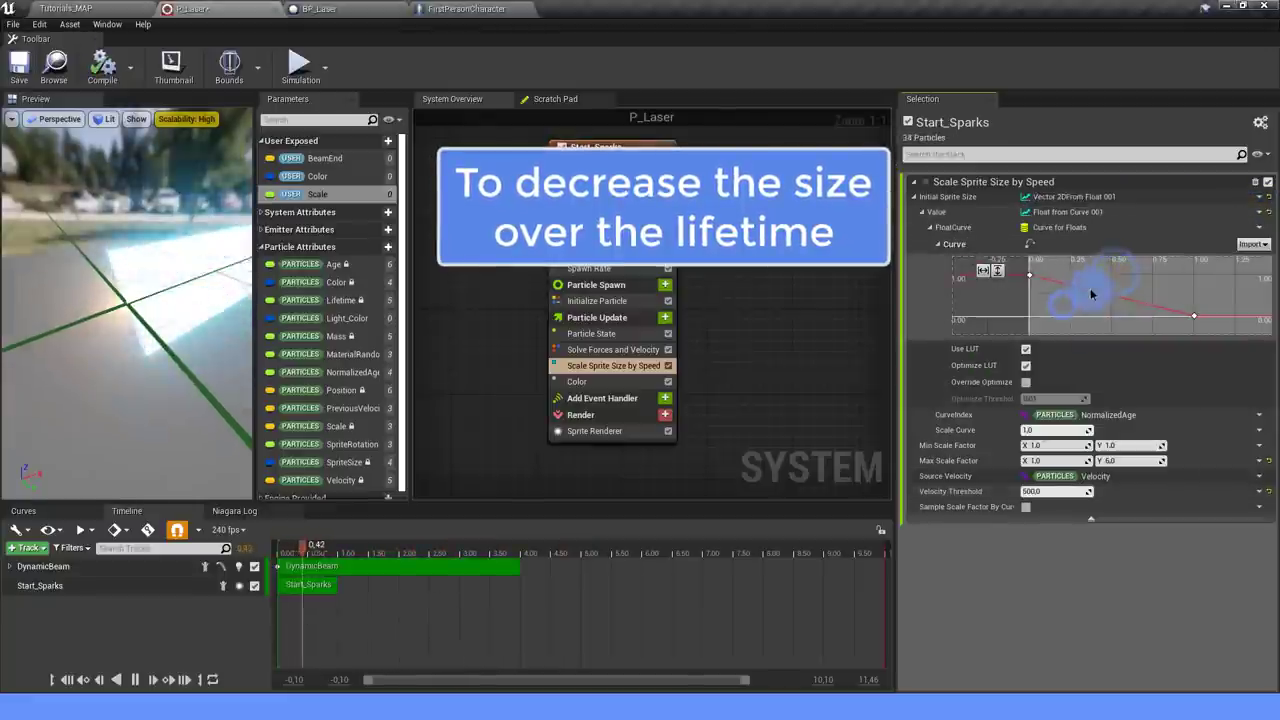
# Shift the size curve's first key so size holds at 1.0 before dropping to 0.
pyautogui.click(1029, 271)
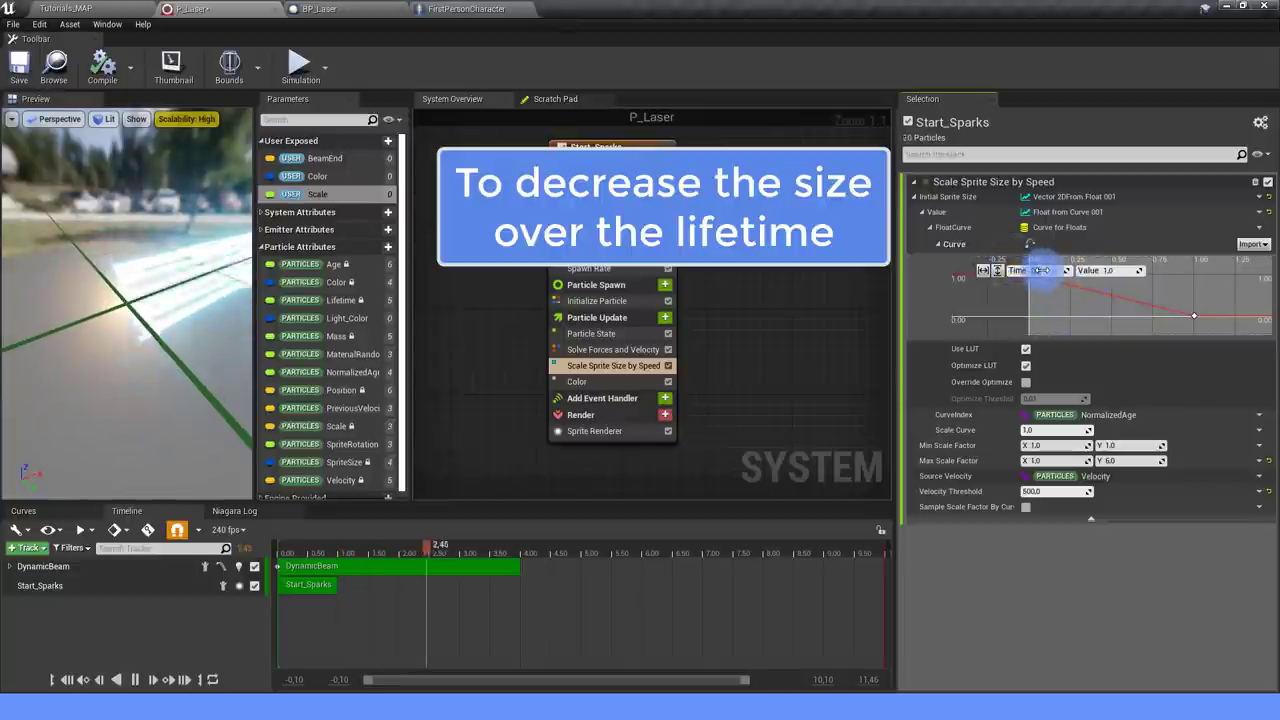
pyautogui.moveTo(1040, 271); pyautogui.dragTo(1110, 275)
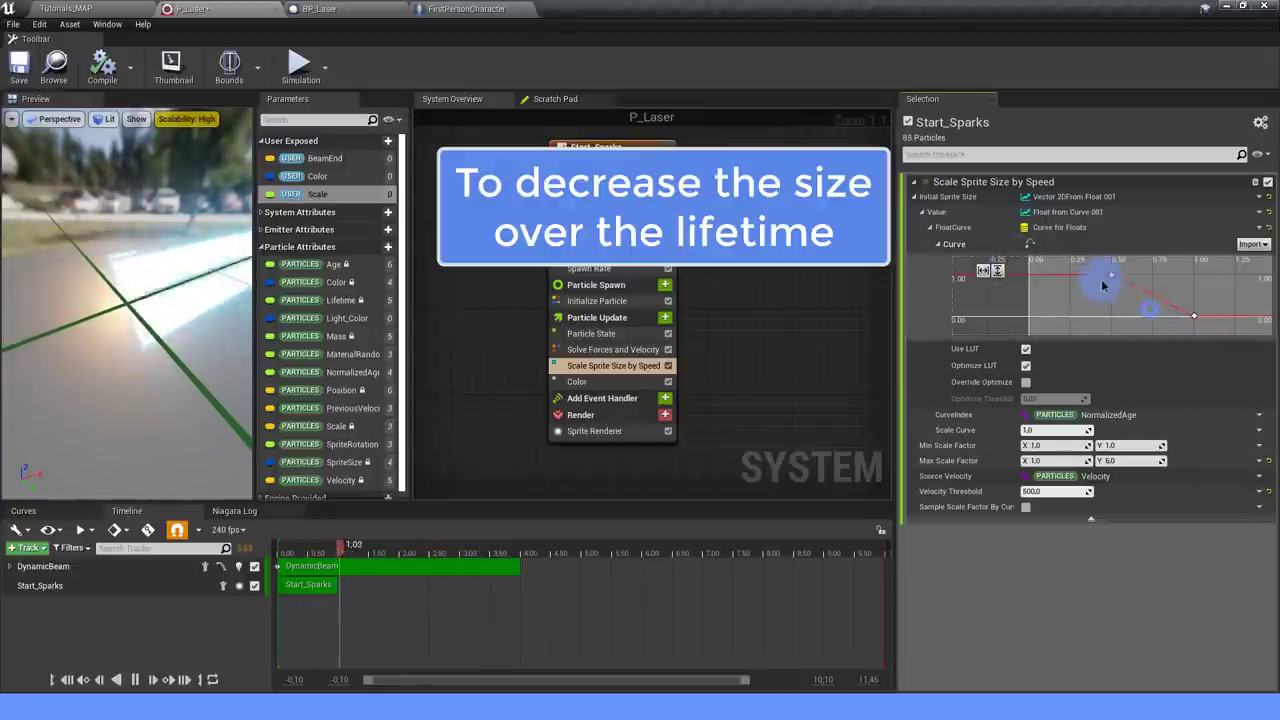
pyautogui.rightClick(1195, 320)
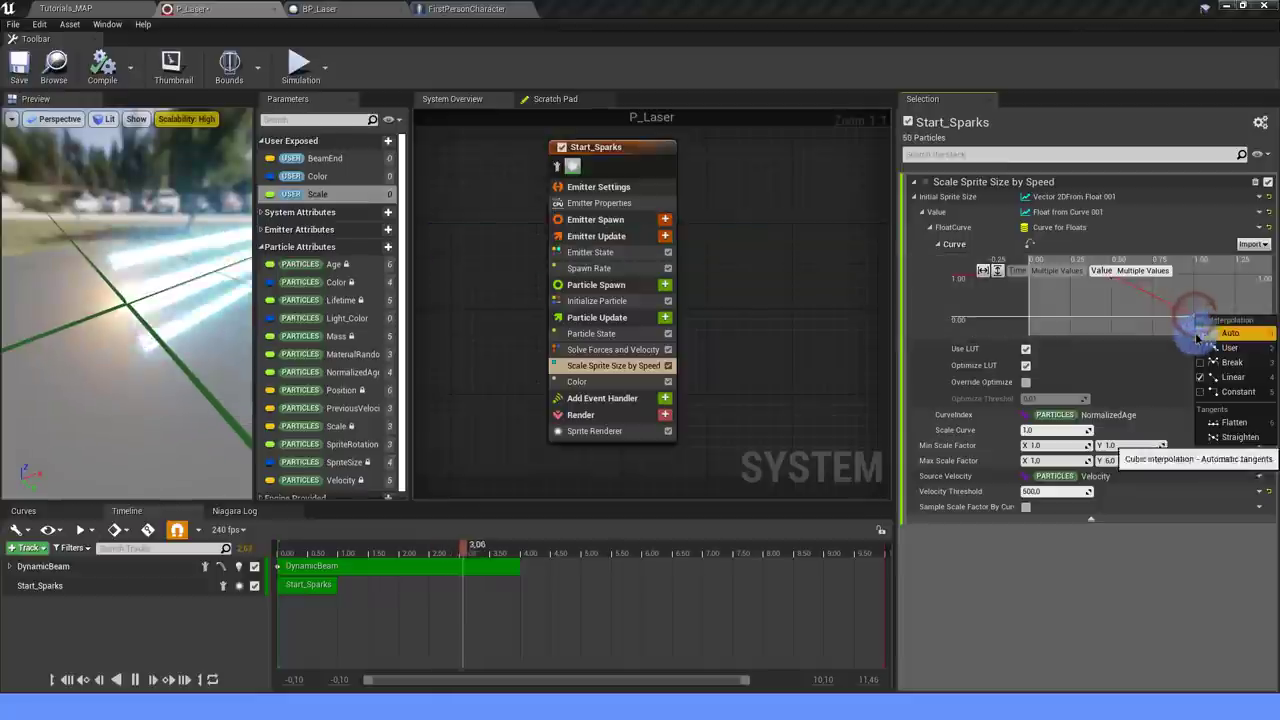
pyautogui.click(1200, 335)
pyautogui.click(1172, 287)
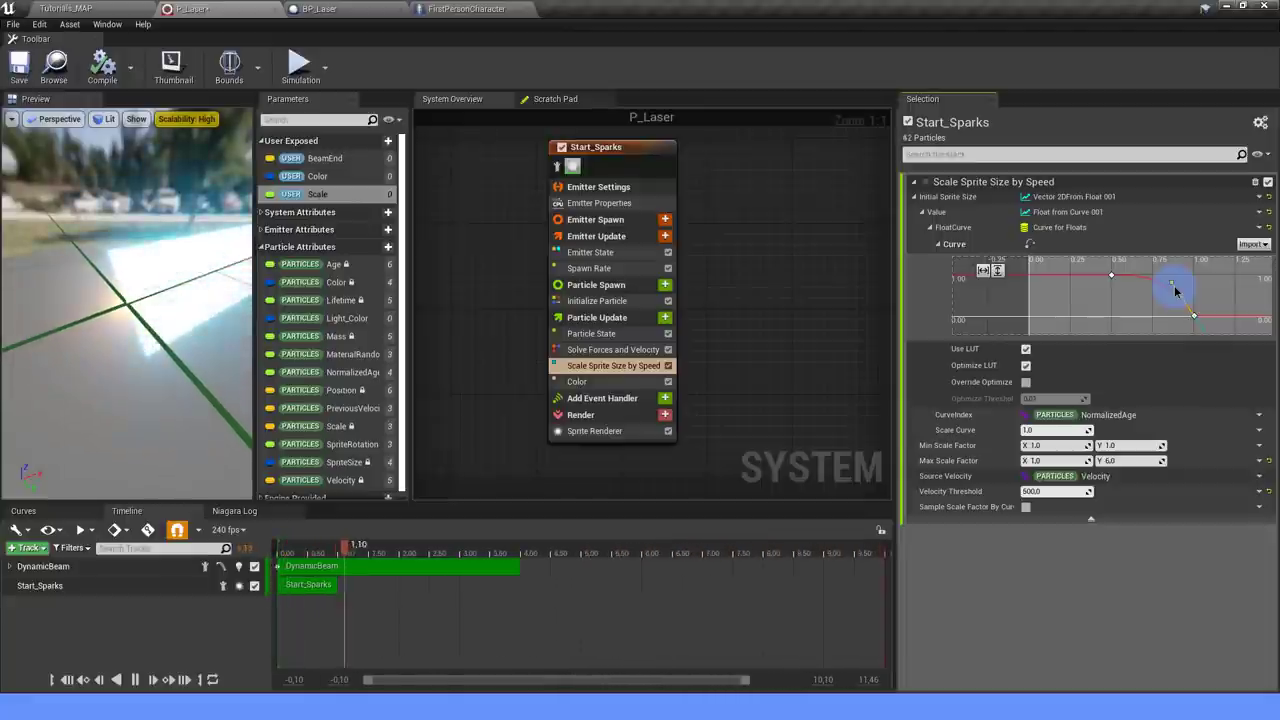
pyautogui.moveTo(766, 371); pyautogui.dragTo(785, 396, button='right')
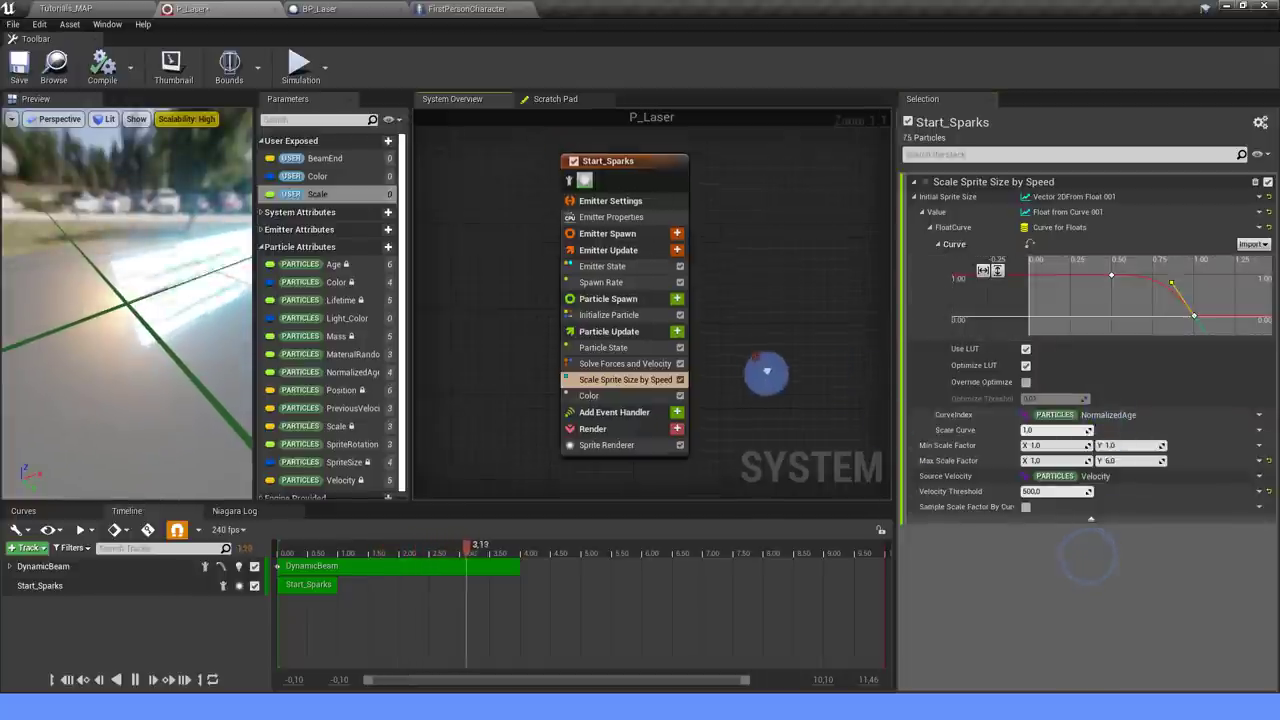
# Add Add Velocity in Cone to Particle Spawn with its cone axis in World space.
pyautogui.click(684, 310)
pyautogui.write('VELO')
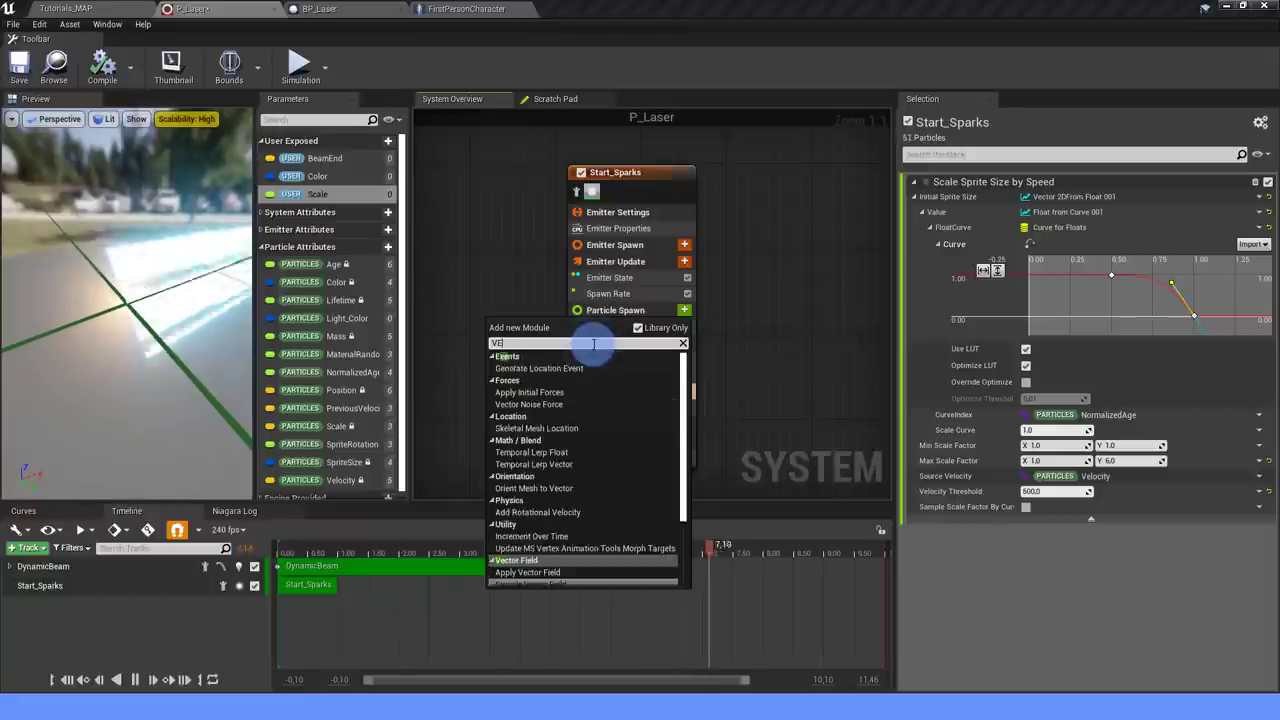
pyautogui.click(519, 416)
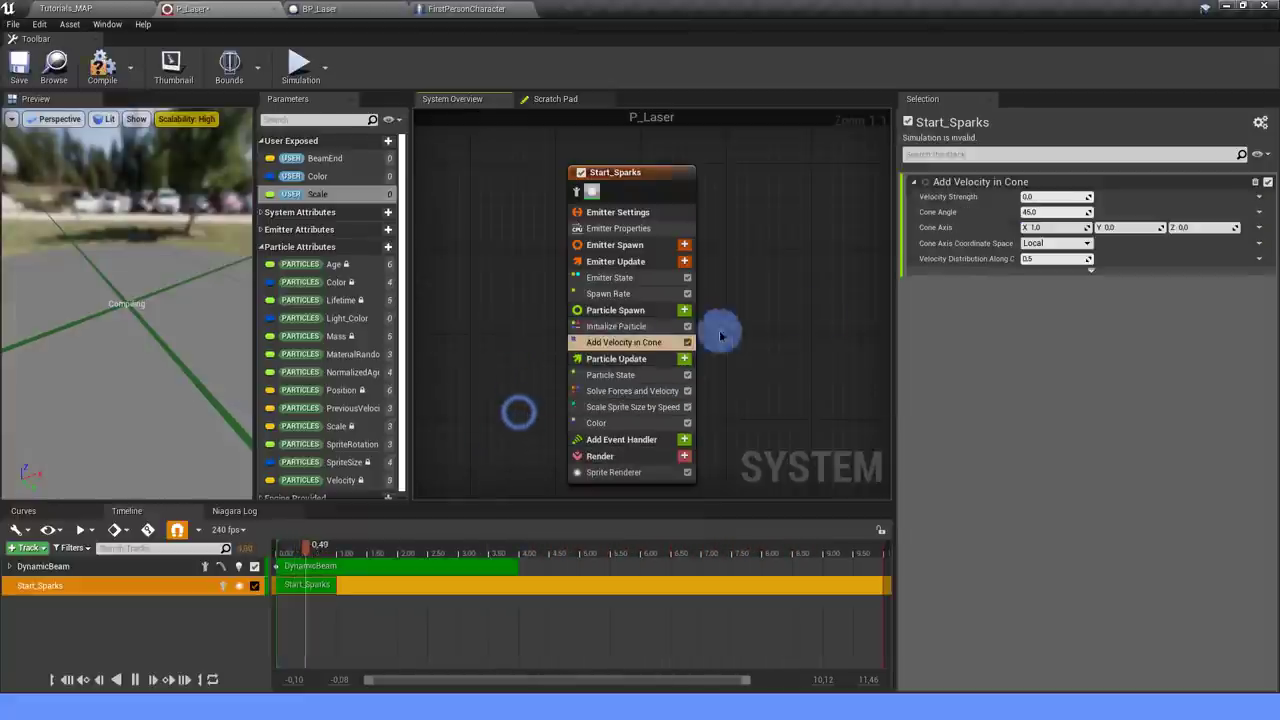
pyautogui.click(1045, 244)
pyautogui.click(1031, 263)
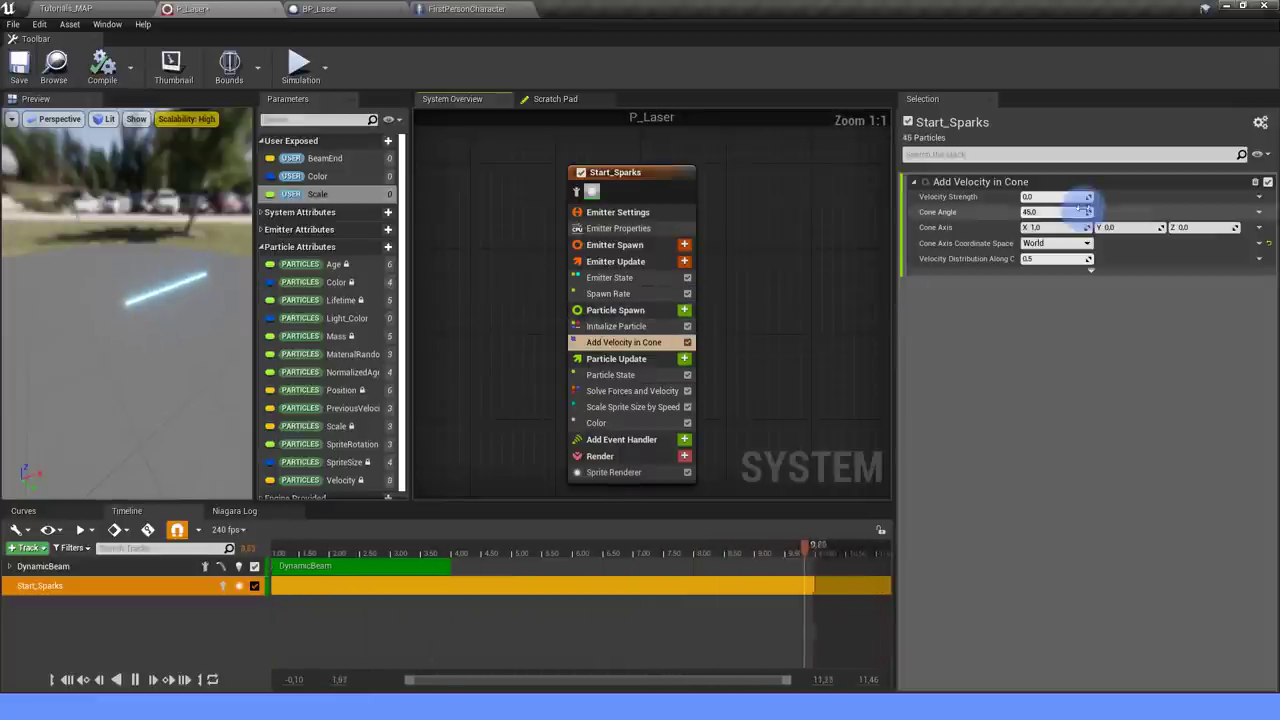
# Make Velocity Strength a Uniform Ranged Float of 150–900 and set Cone Angle to 30.
pyautogui.click(1259, 199)
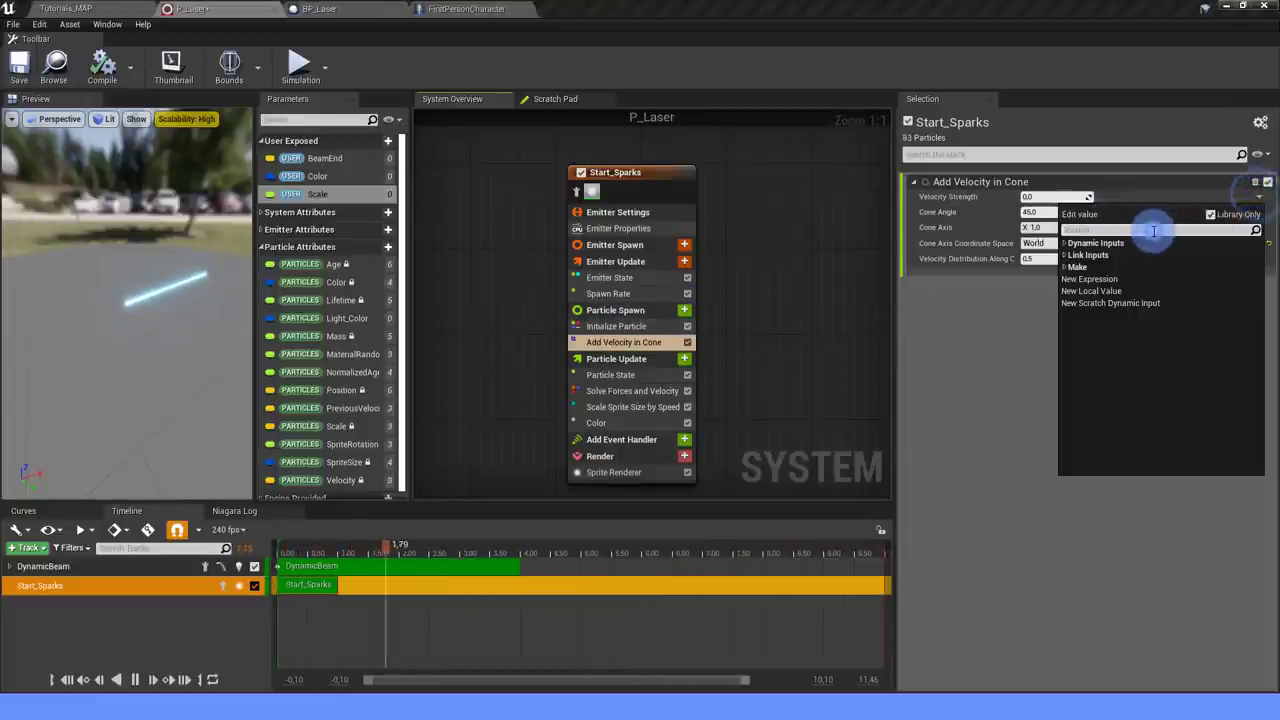
pyautogui.write('UNI')
pyautogui.click(1103, 267)
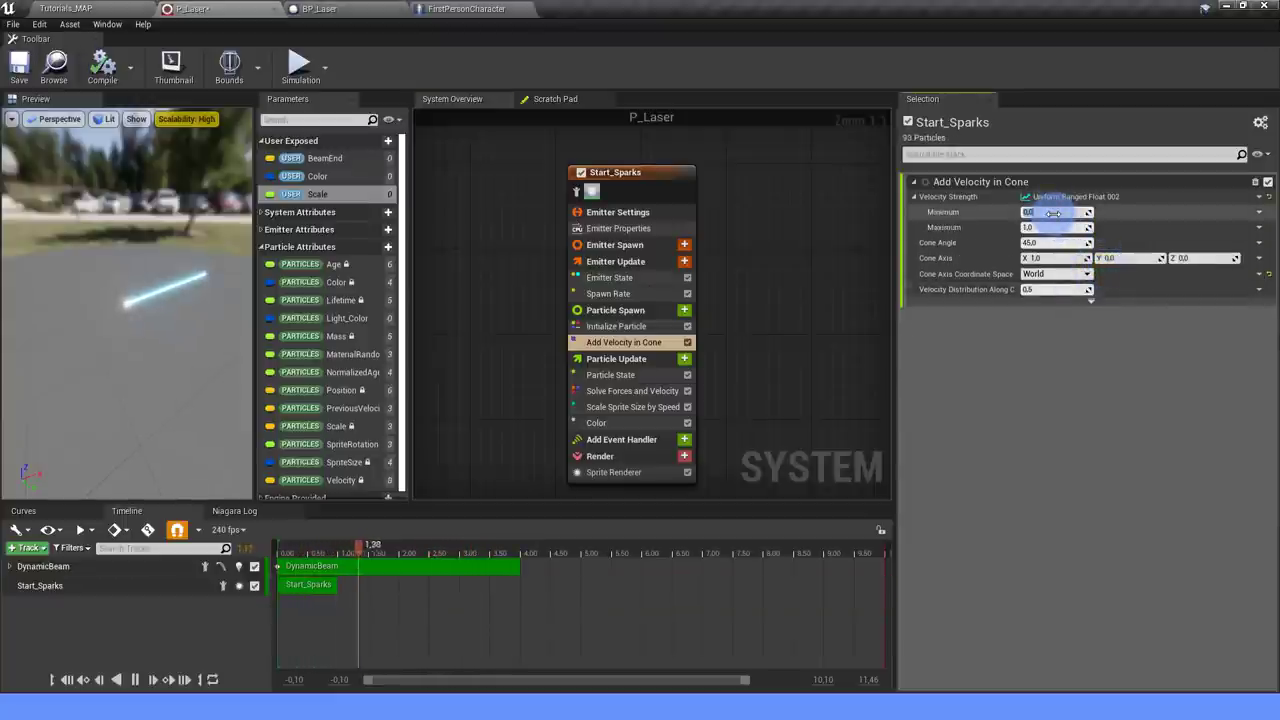
pyautogui.click(1047, 229)
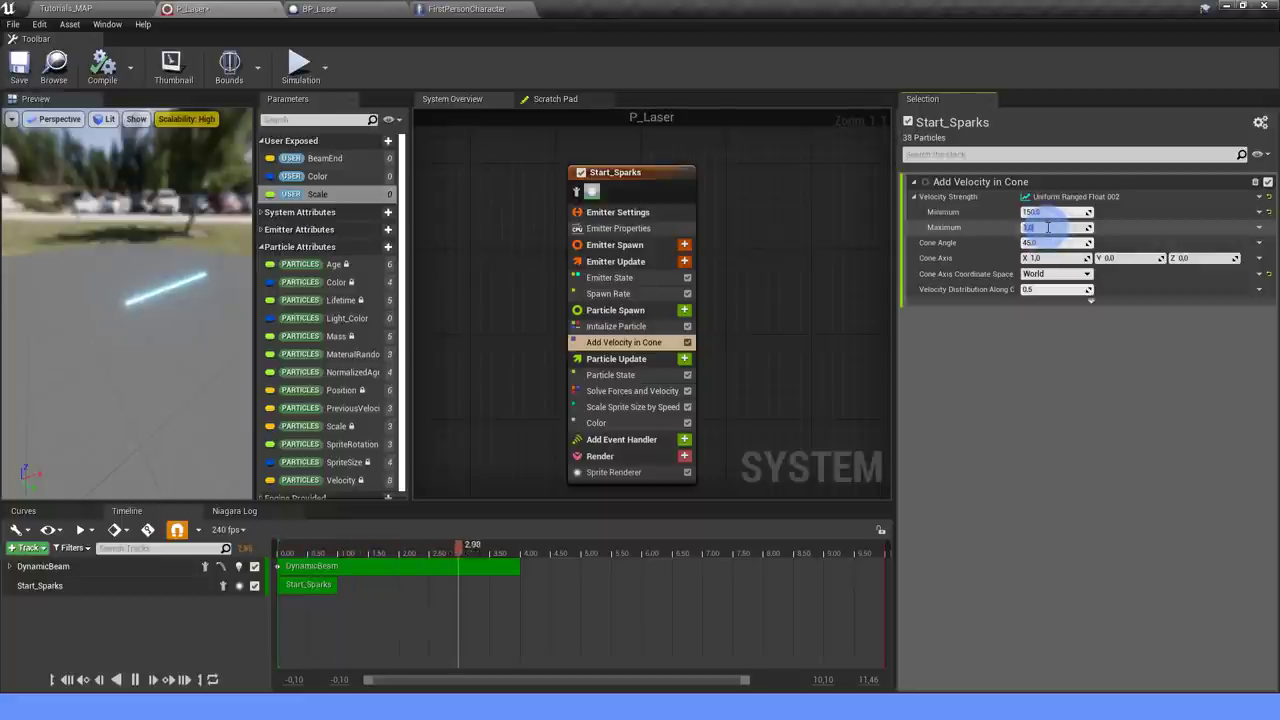
pyautogui.write('0')
pyautogui.click(1040, 333)
pyautogui.click(1048, 242)
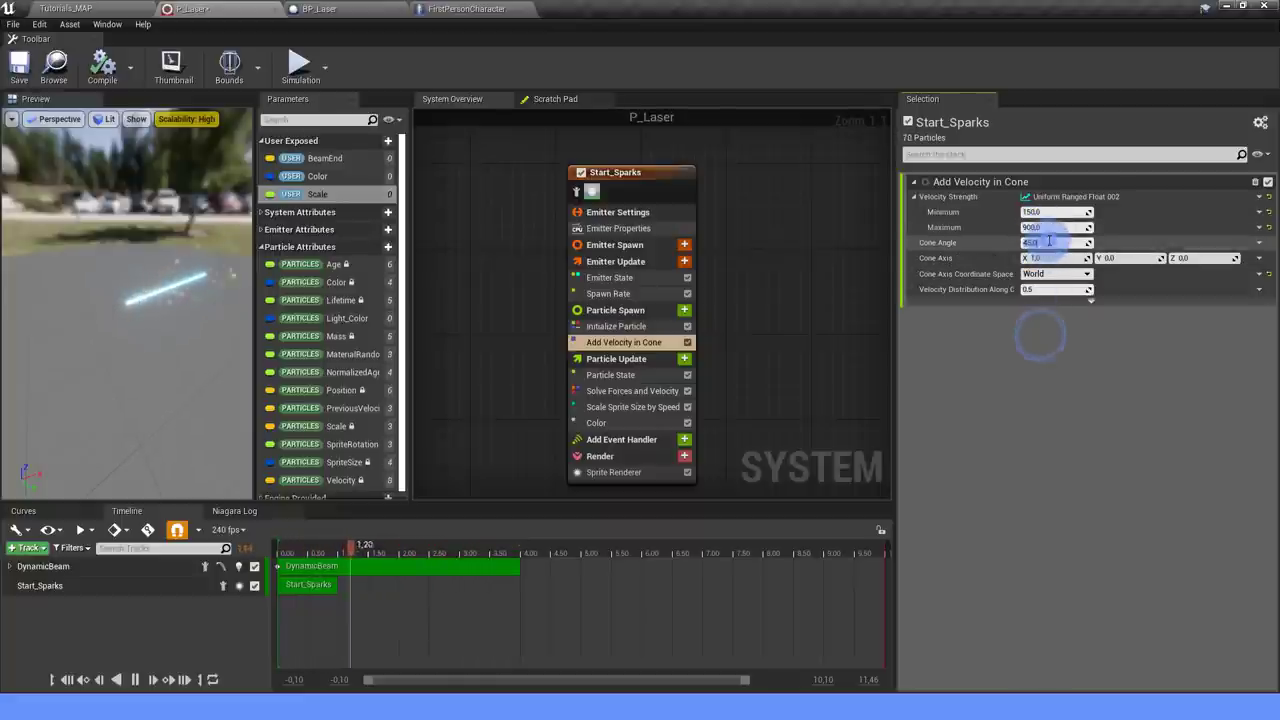
pyautogui.write('30')
pyautogui.click(1046, 360)
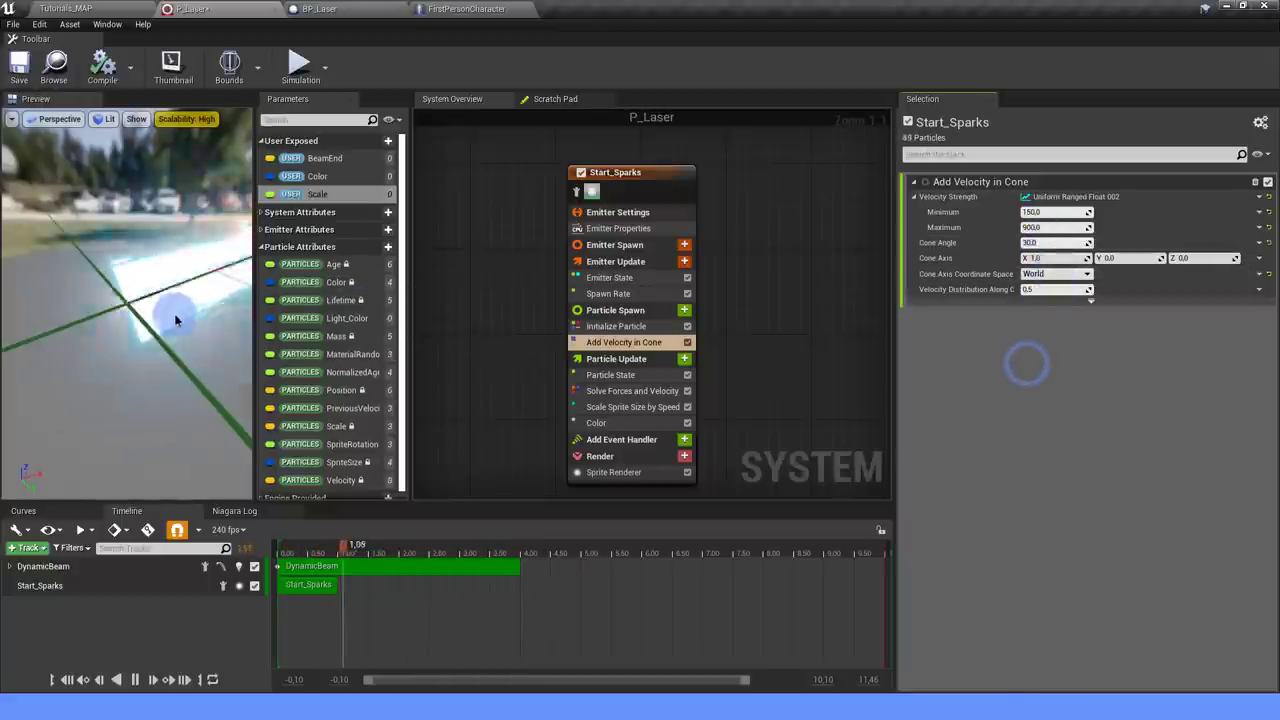
pyautogui.moveTo(180, 300); pyautogui.dragTo(40, 225)
pyautogui.moveTo(186, 311)
pyautogui.mouseDown()
pyautogui.moveTo(170, 305)
pyautogui.moveTo(280, 330)
pyautogui.moveTo(371, 329)
pyautogui.mouseUp()
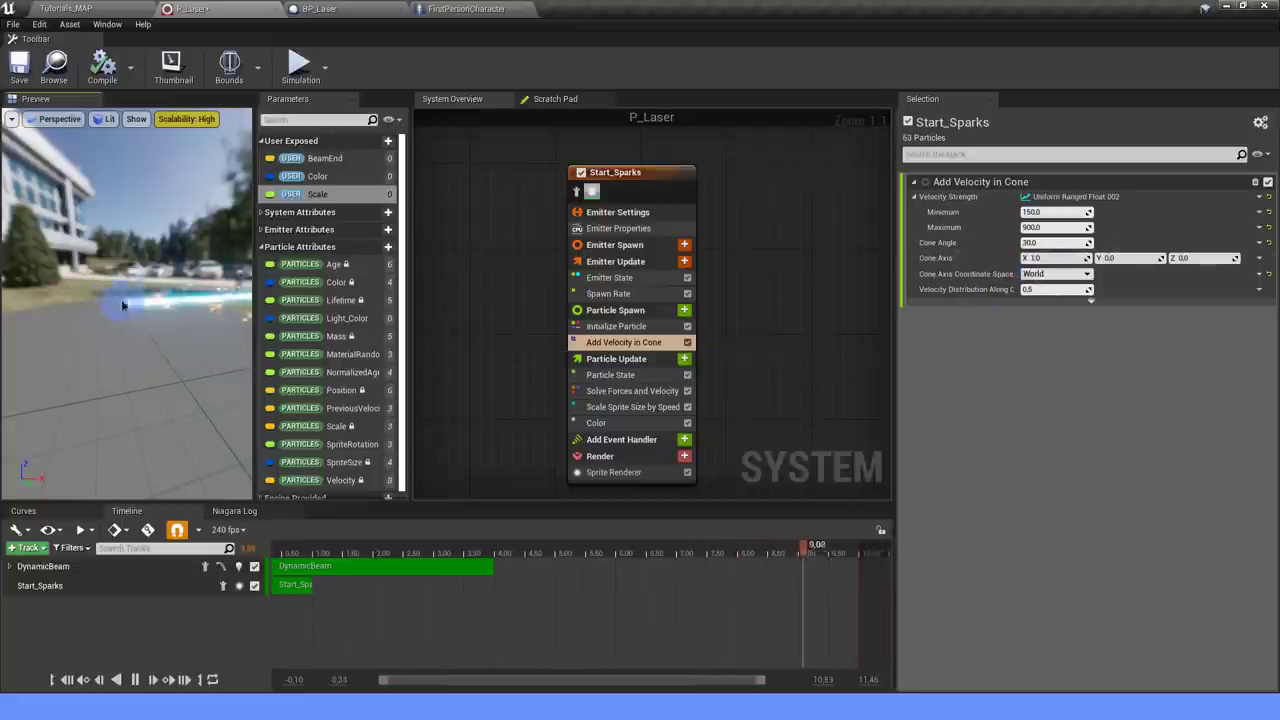
# Set Cone Axis to a Normalize Vector of a Subtract Vector.
pyautogui.click(1260, 259)
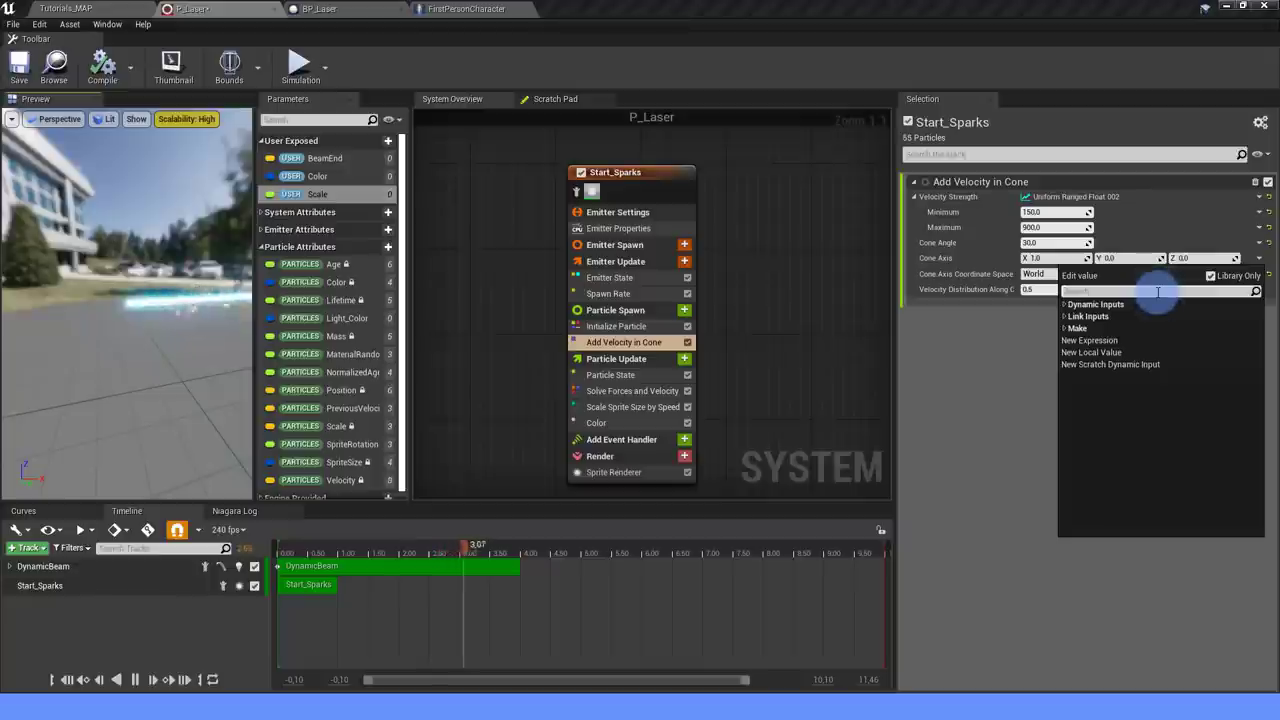
pyautogui.write('NORMA')
pyautogui.click(1128, 316)
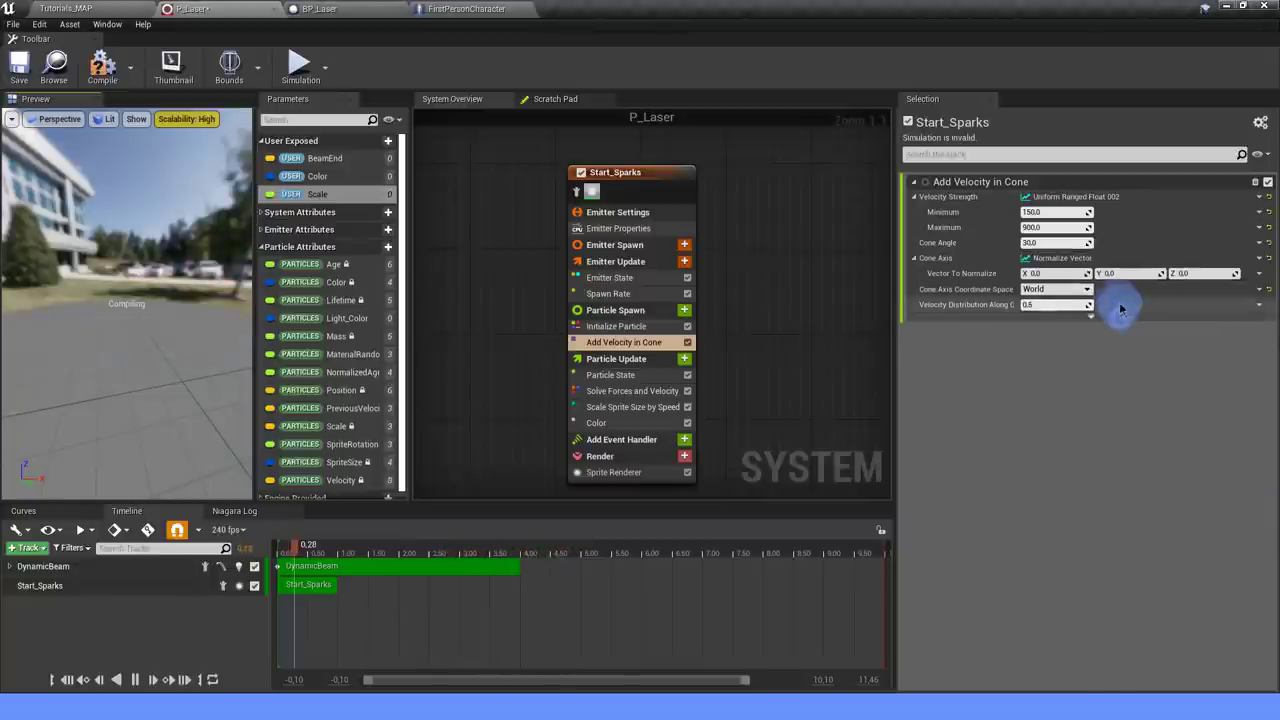
pyautogui.click(1264, 279)
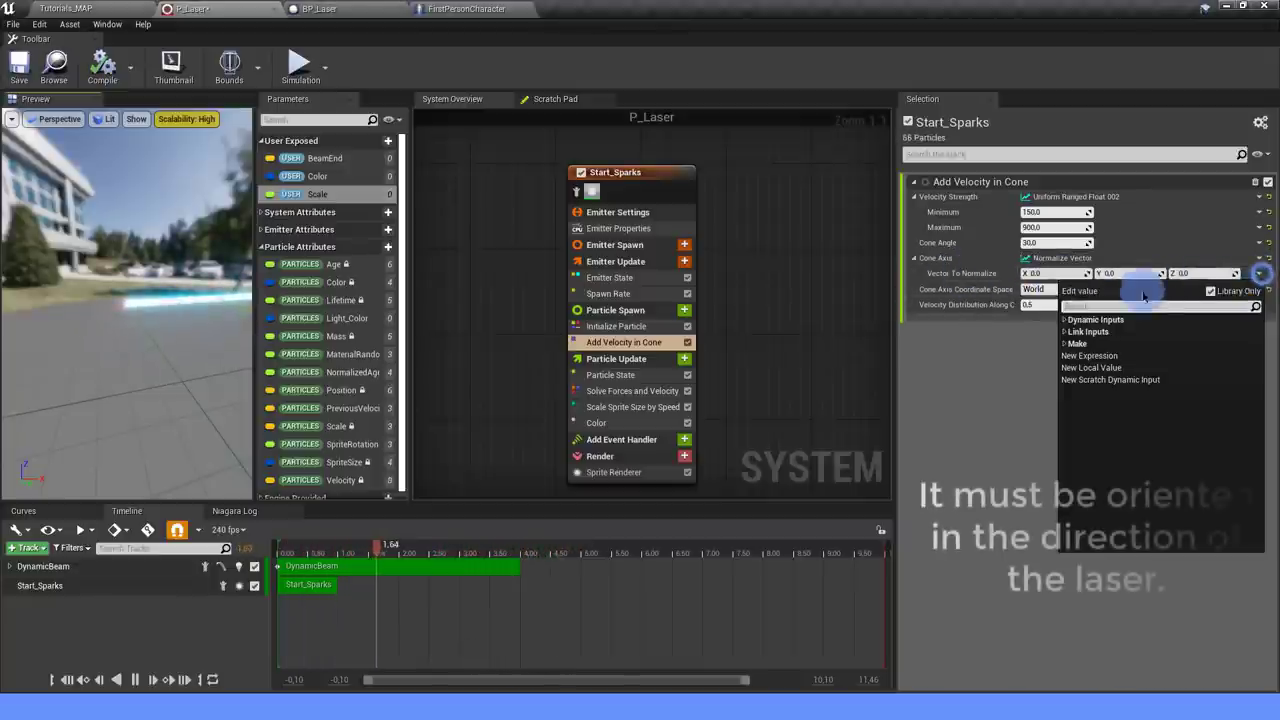
pyautogui.write('SUB')
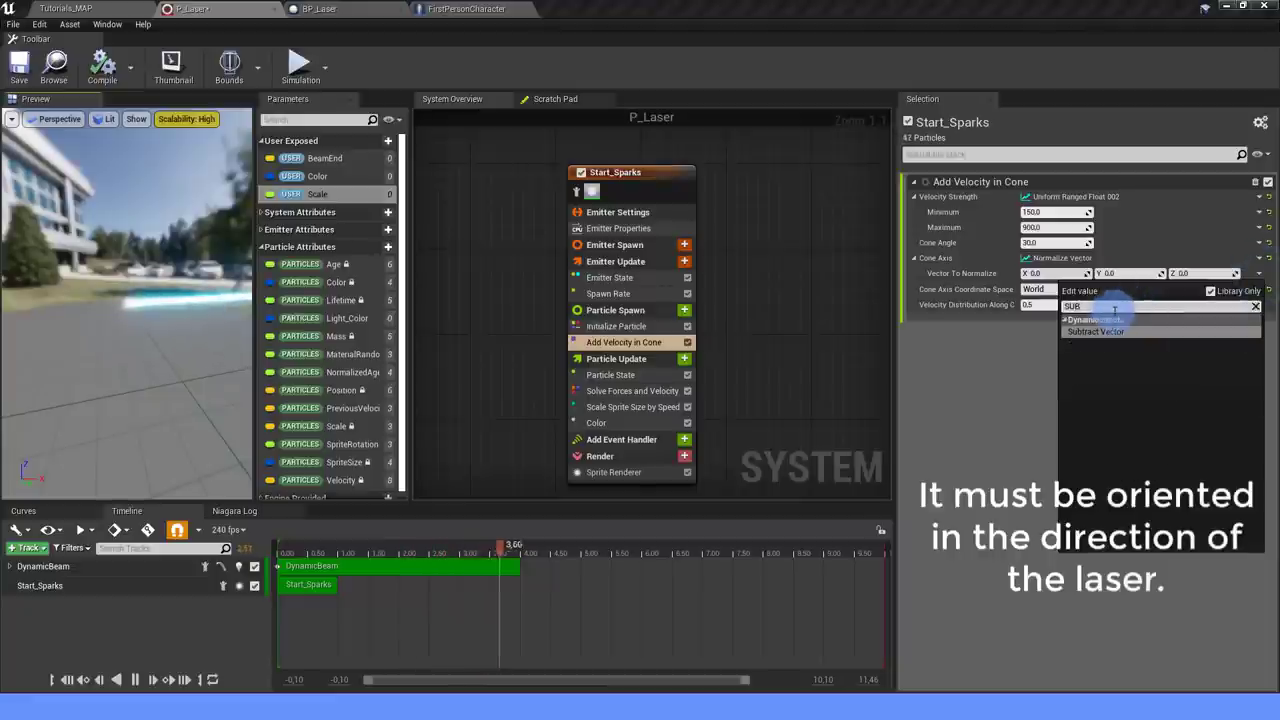
pyautogui.click(1096, 331)
# Plug User BeamEnd into input A and Simulation Position into input B.
pyautogui.moveTo(325, 158); pyautogui.dragTo(1055, 288)
pyautogui.click(1259, 303)
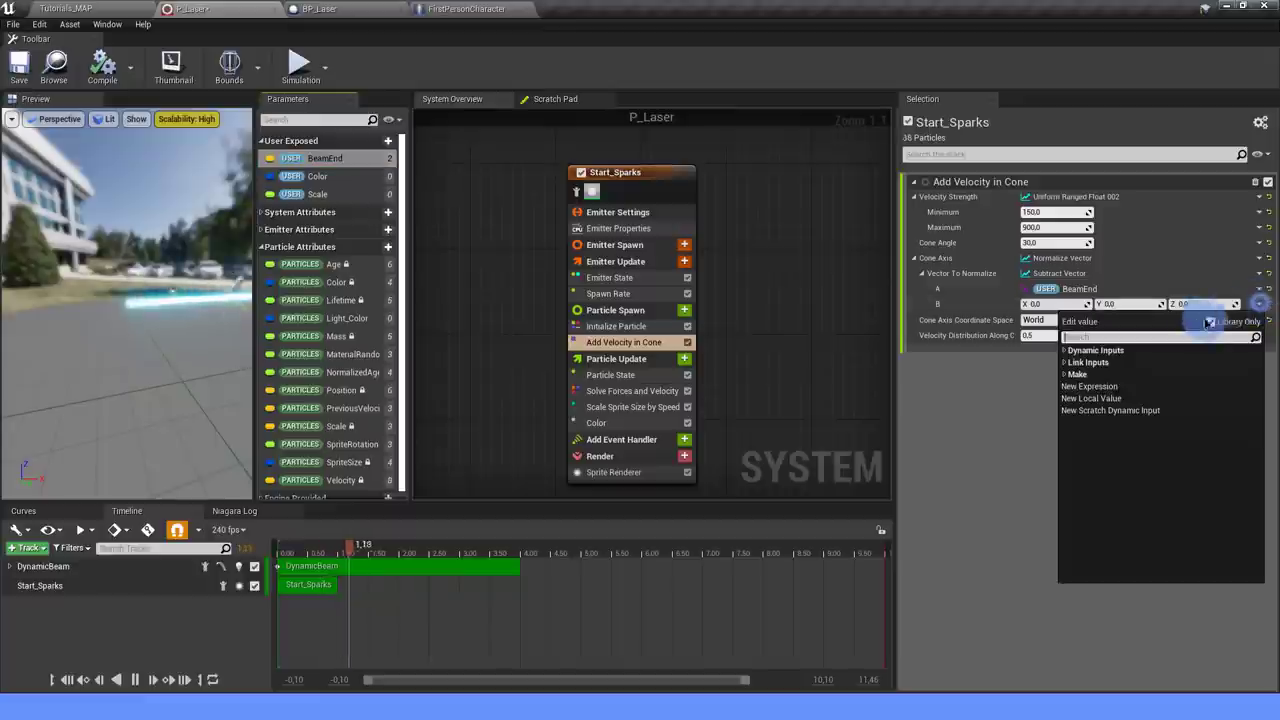
pyautogui.click(1160, 338)
pyautogui.write('SIMUL')
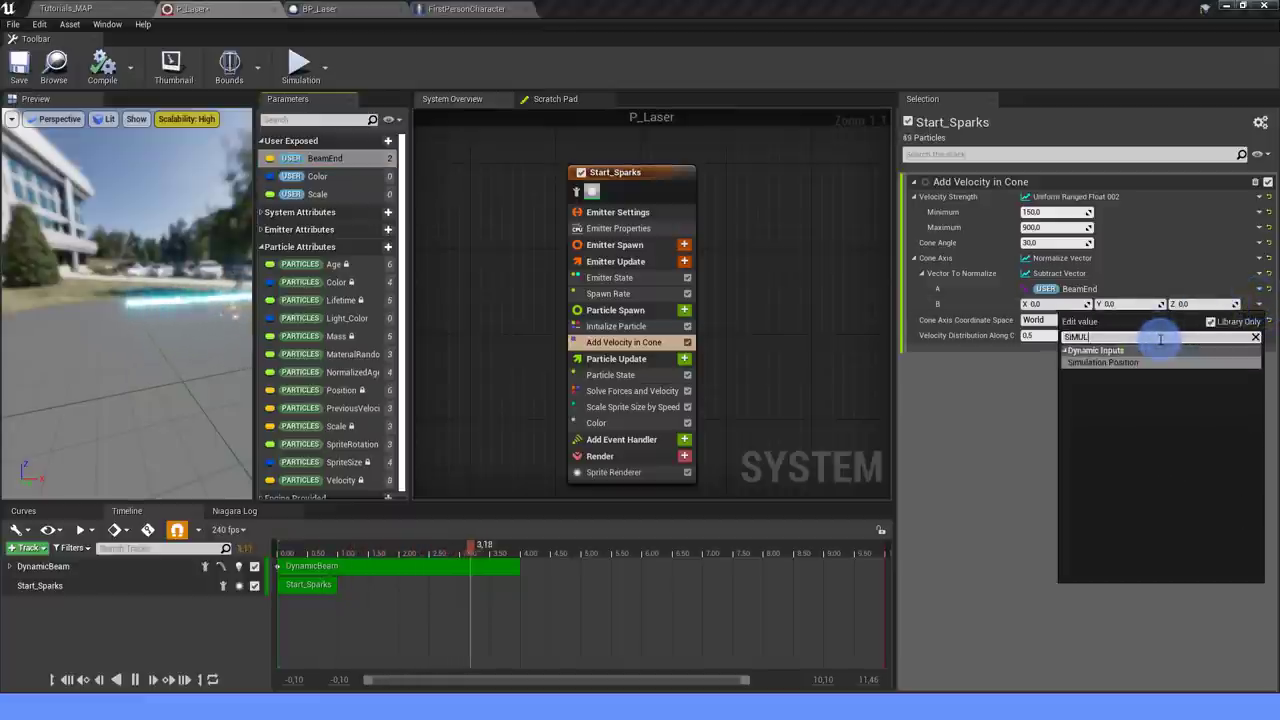
pyautogui.click(1148, 370)
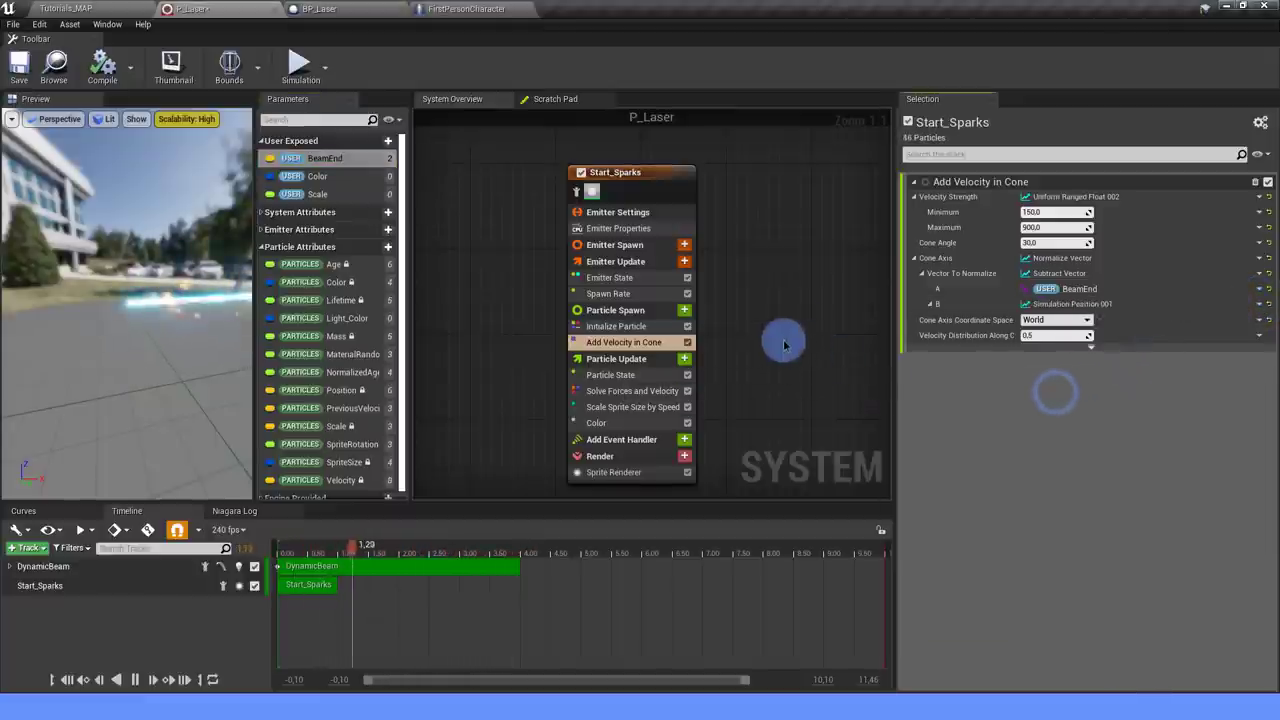
pyautogui.moveTo(80, 275)
pyautogui.mouseDown()
pyautogui.moveTo(137, 237)
pyautogui.moveTo(199, 298)
pyautogui.mouseUp()
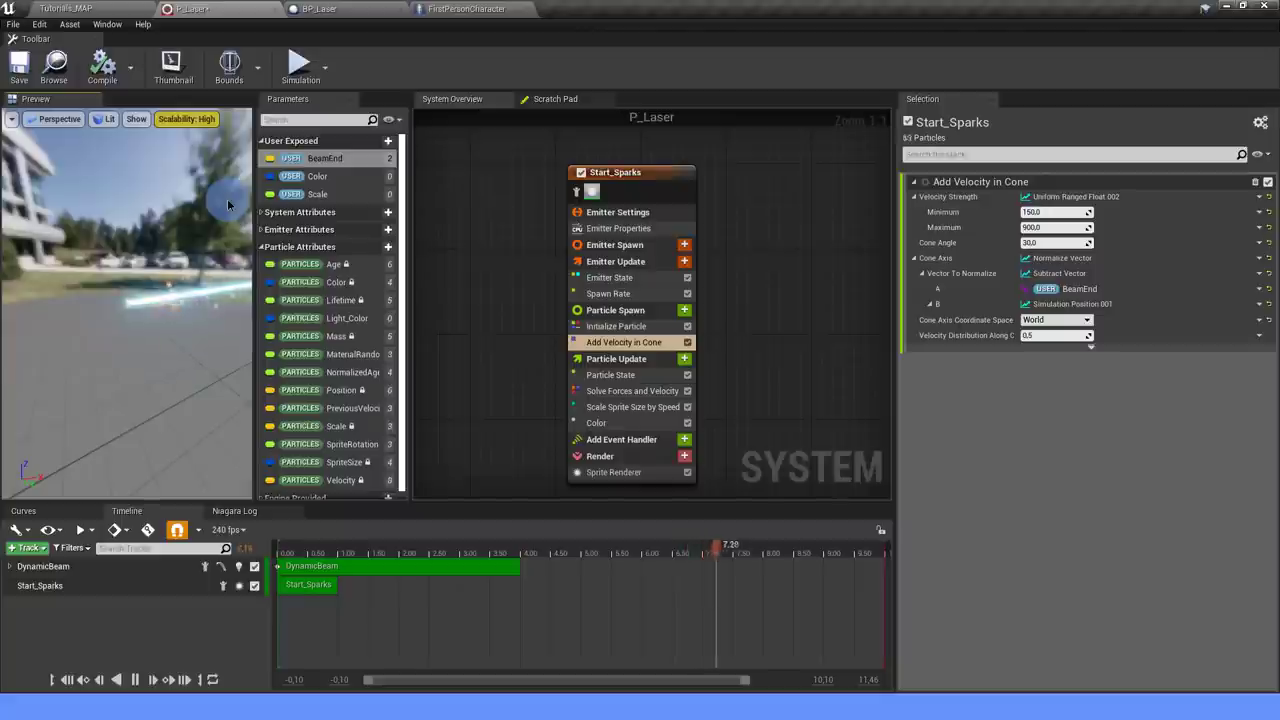
pyautogui.click(778, 325)
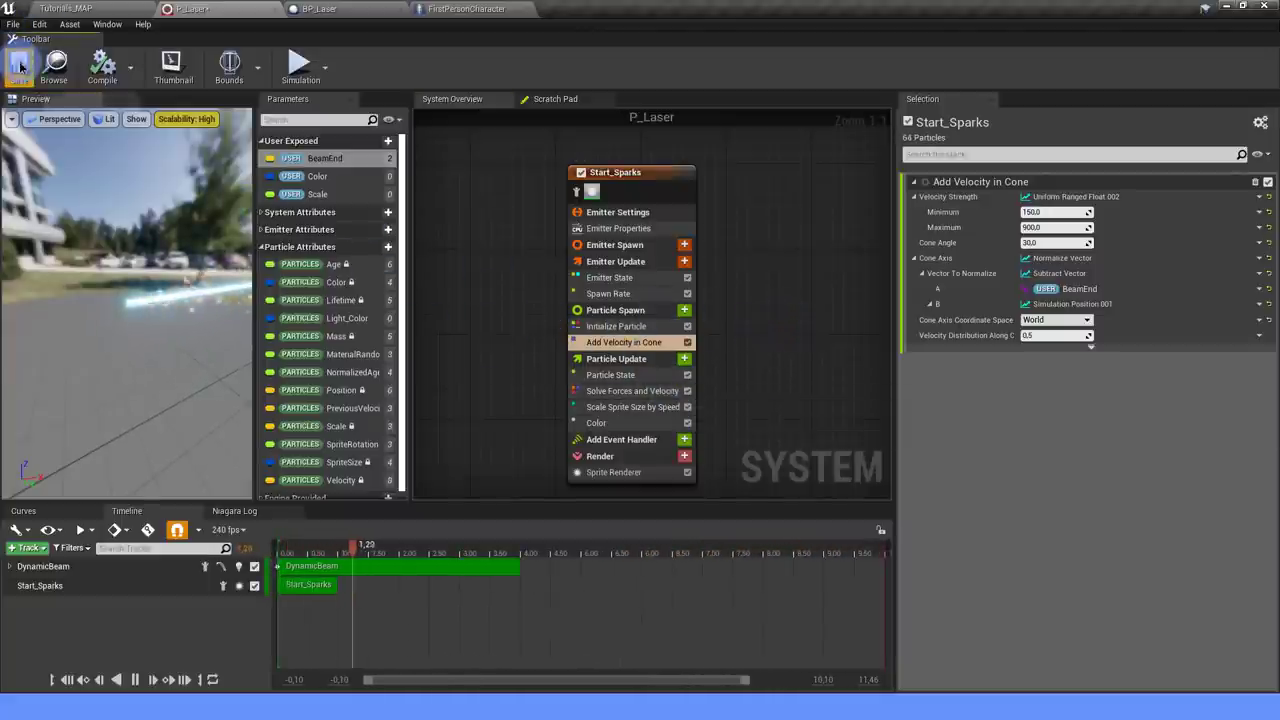
pyautogui.click(72, 8)
# Play Tutorials_MAP in the editor to see orange sparks where the laser fires.
pyautogui.click(553, 62)
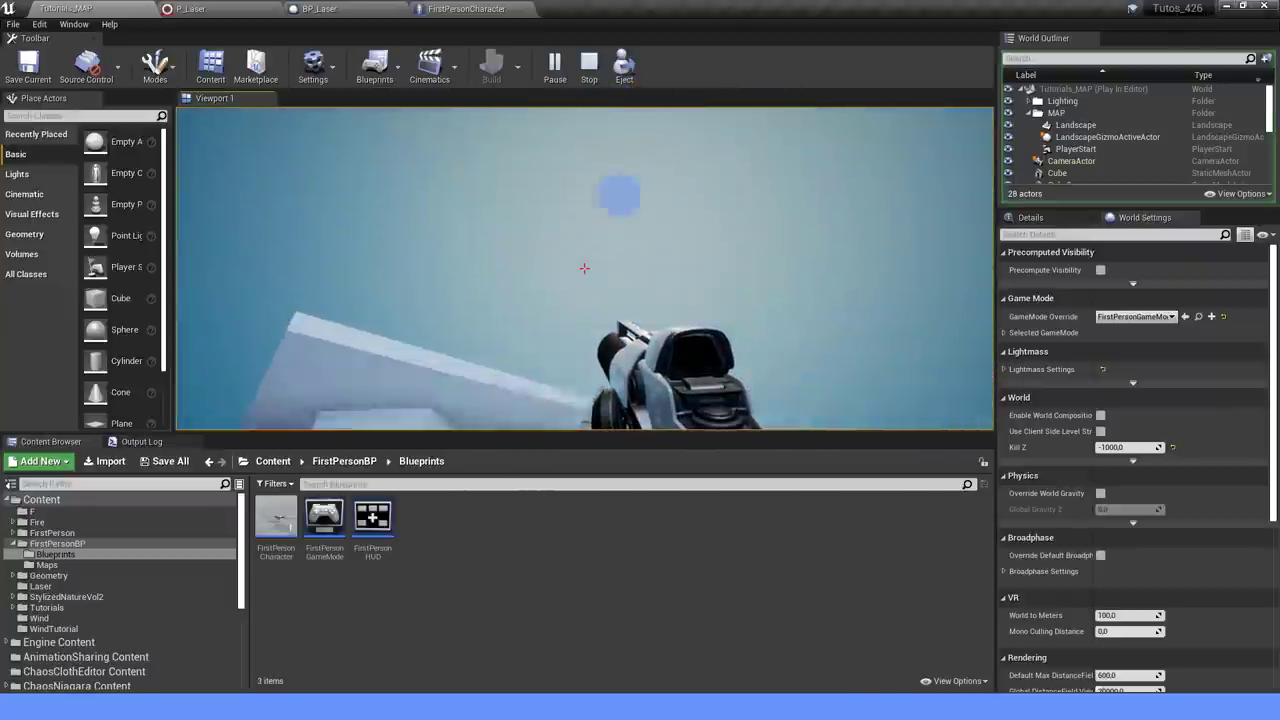
# Add a Drag module of 3.0 to Start_Sparks' Particle Update, fixing its order warning.
pyautogui.click(188, 8)
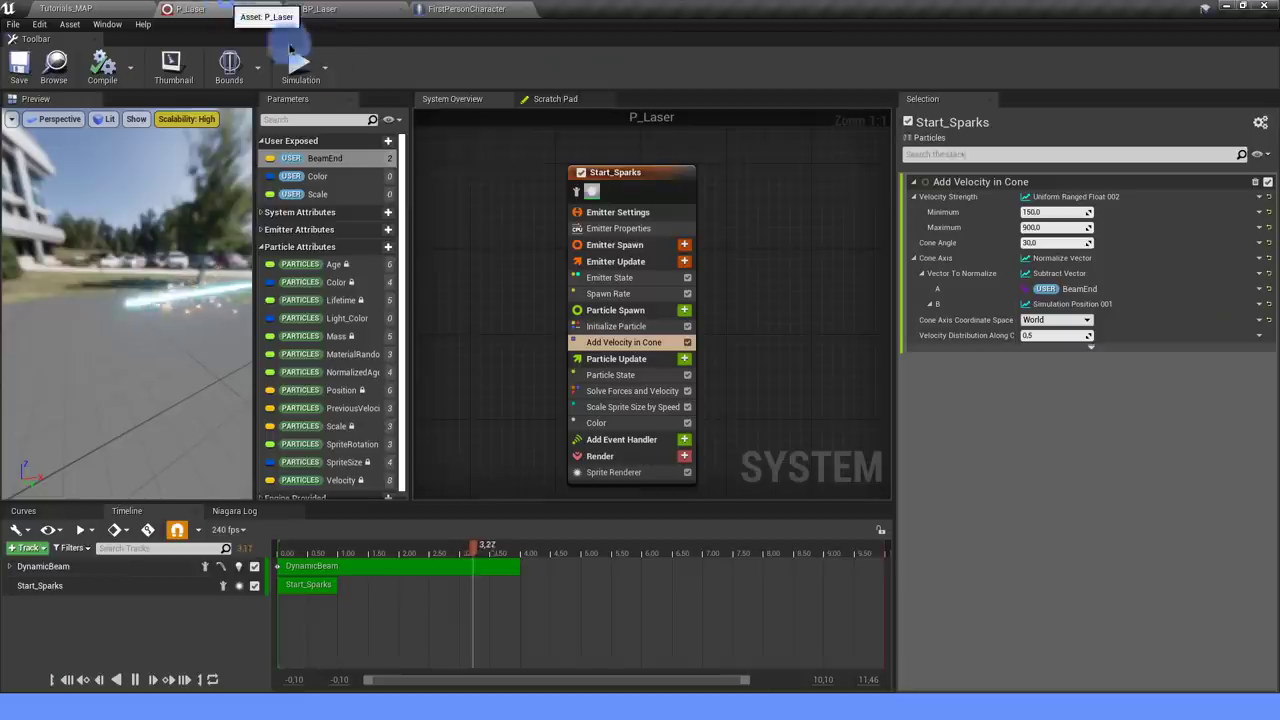
pyautogui.moveTo(750, 343); pyautogui.dragTo(731, 289, button='right')
pyautogui.click(667, 298)
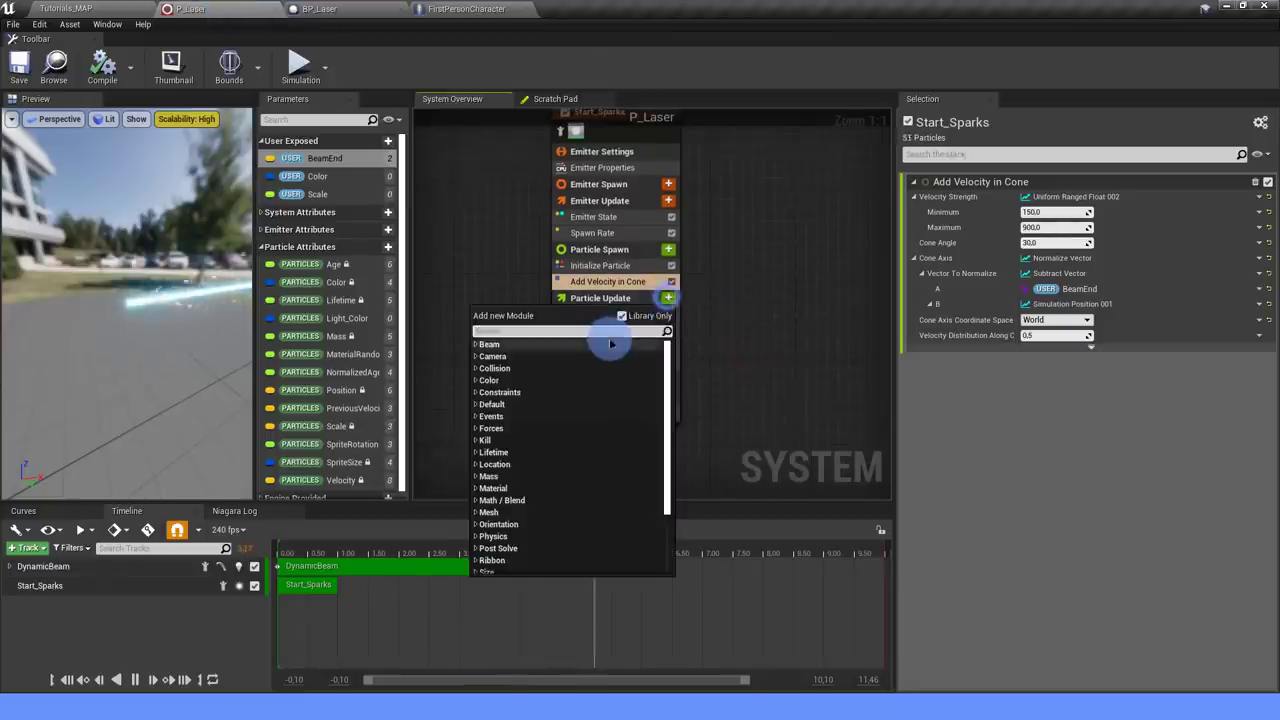
pyautogui.write('DRAG')
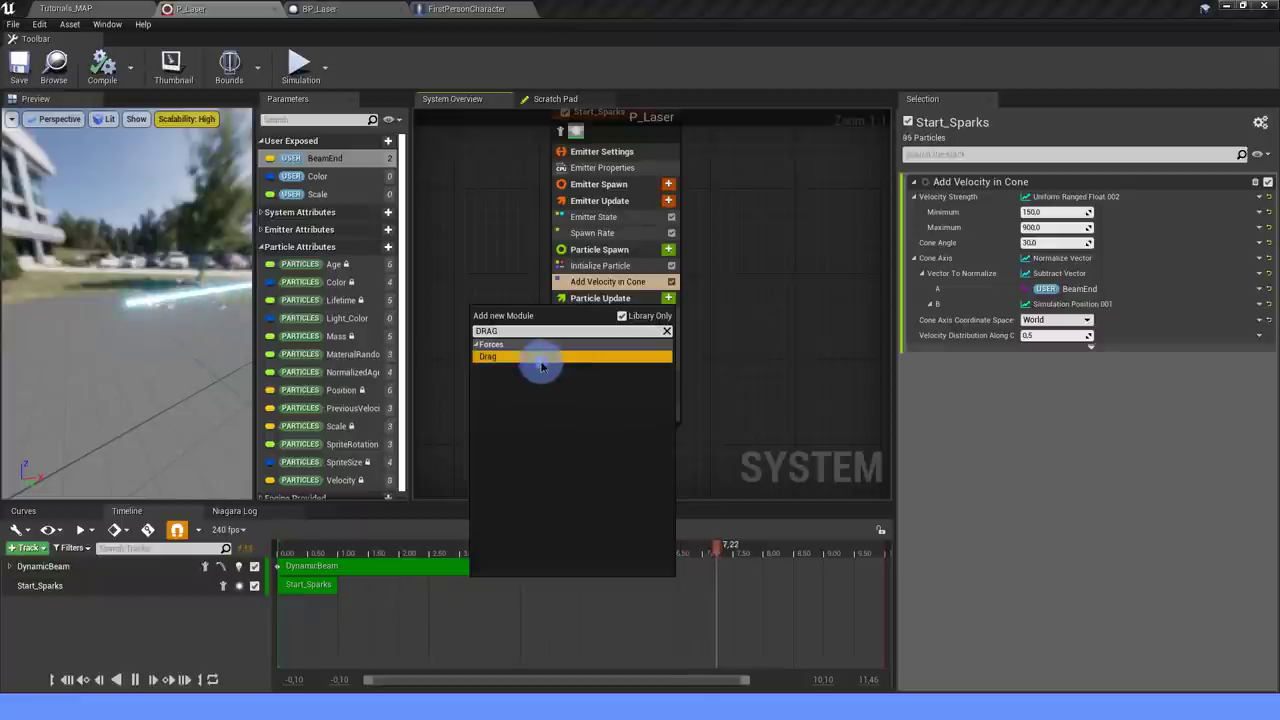
pyautogui.click(566, 361)
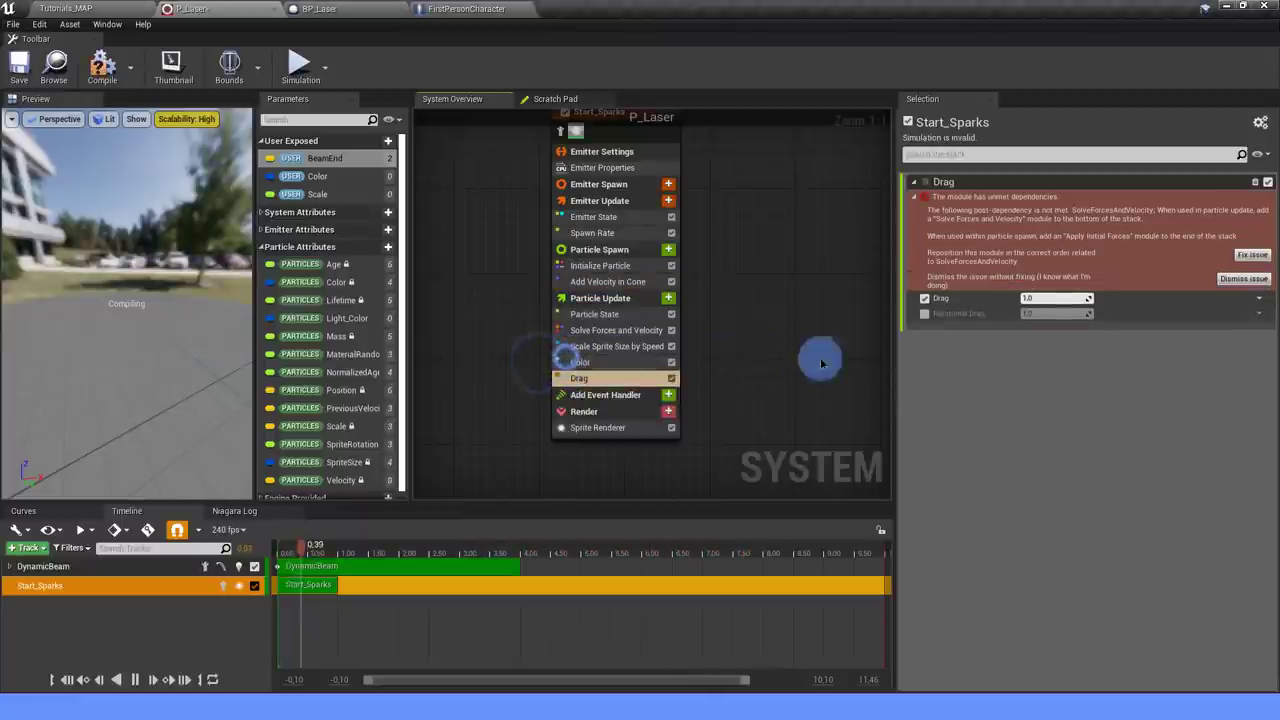
pyautogui.click(1247, 255)
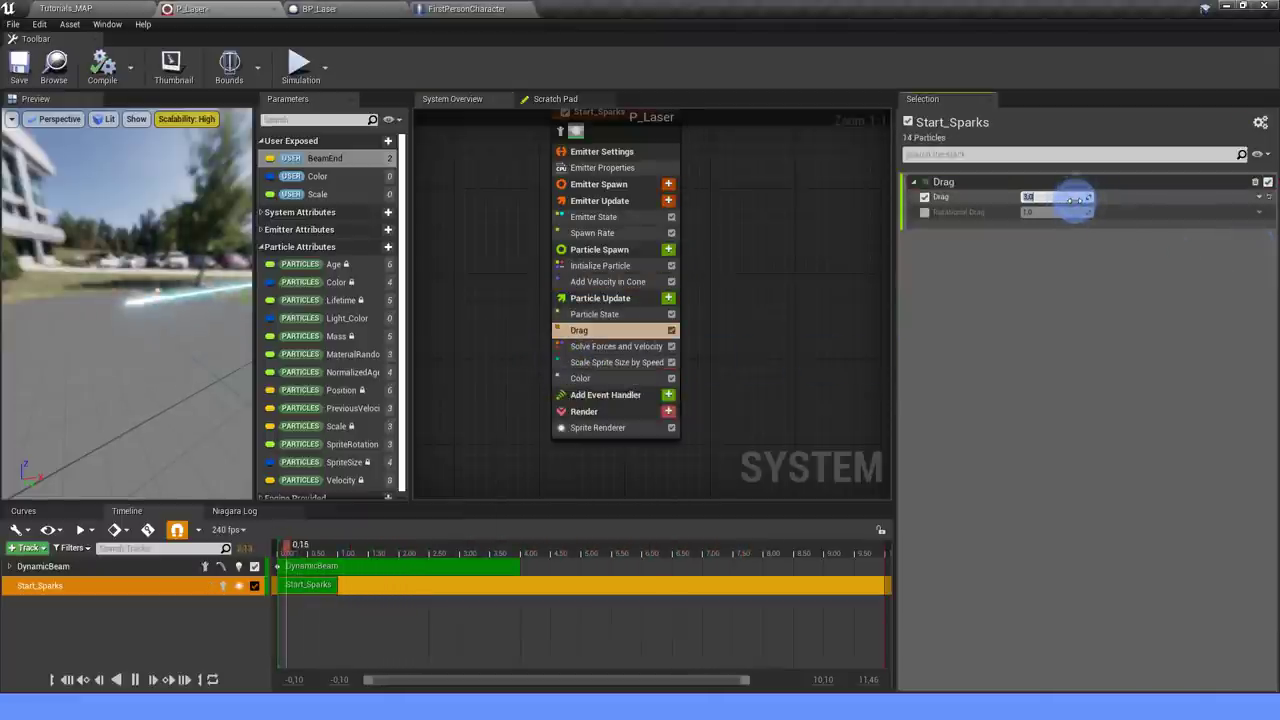
pyautogui.click(820, 387)
# Add a Curl Noise Force module with Noise Strength 1000, fixing its order warning.
pyautogui.click(667, 298)
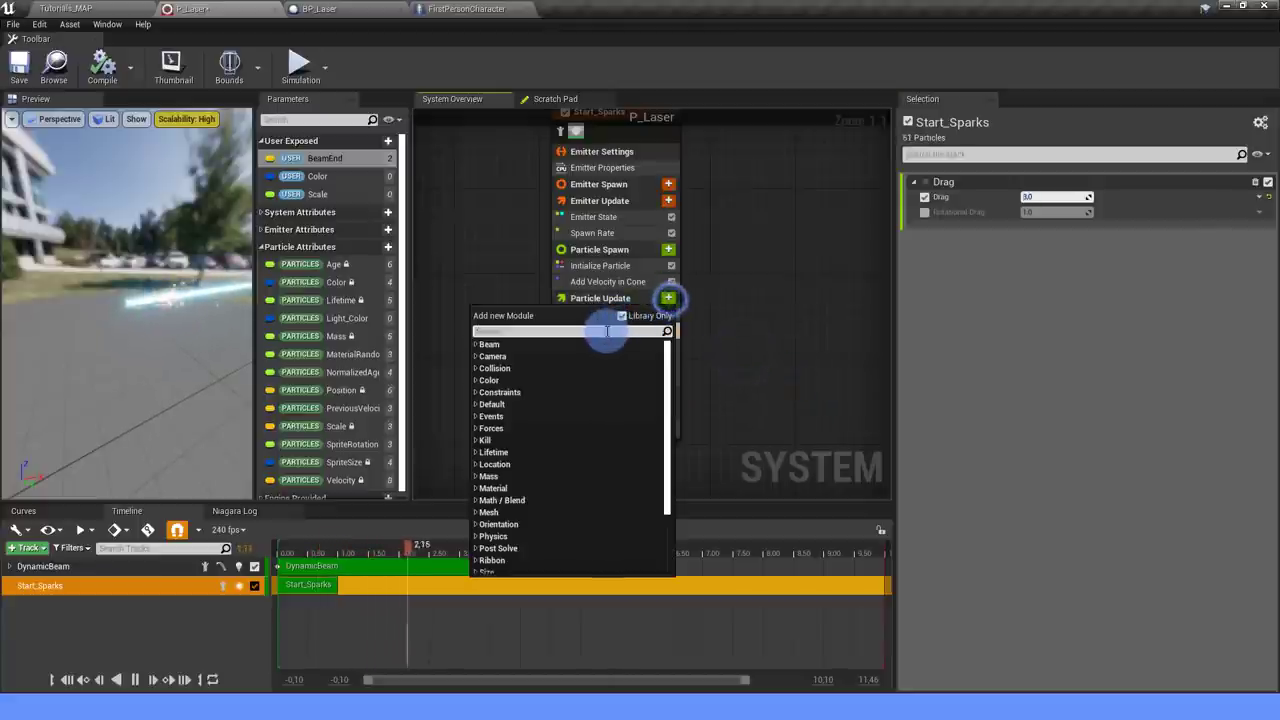
pyautogui.write('CUR')
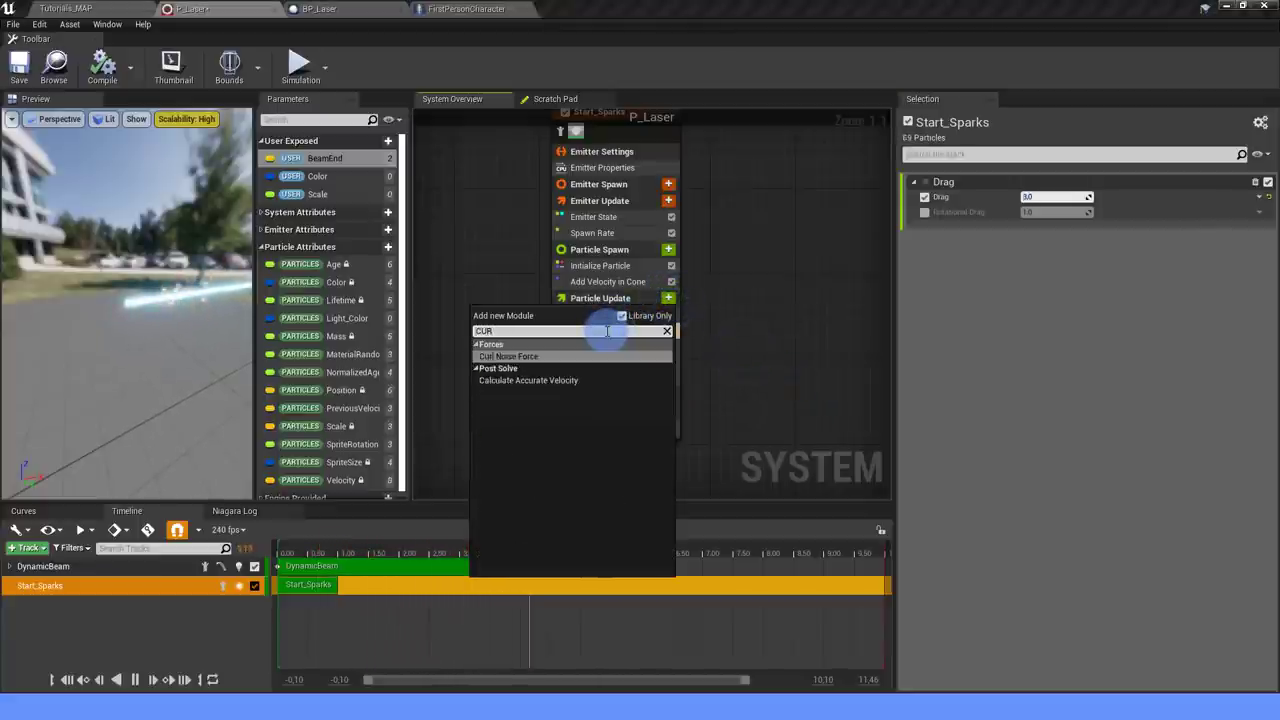
pyautogui.click(539, 357)
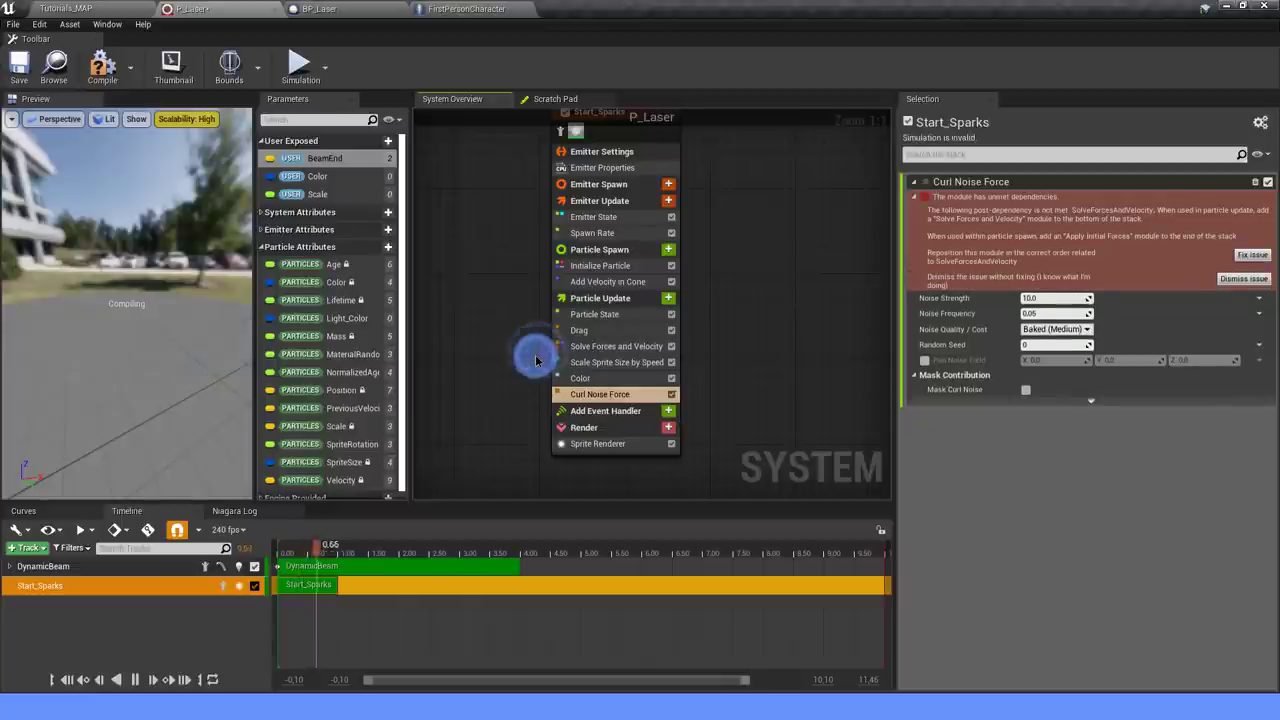
pyautogui.click(1240, 255)
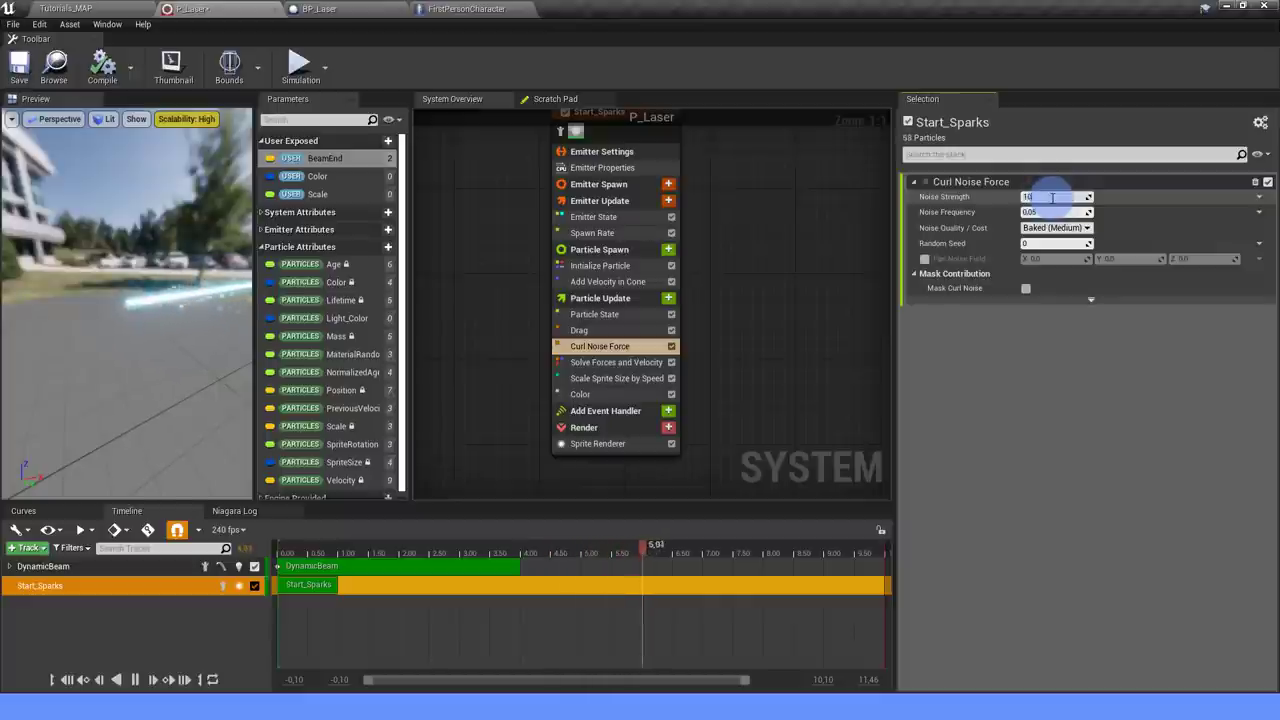
pyautogui.write('00')
pyautogui.press('Return')
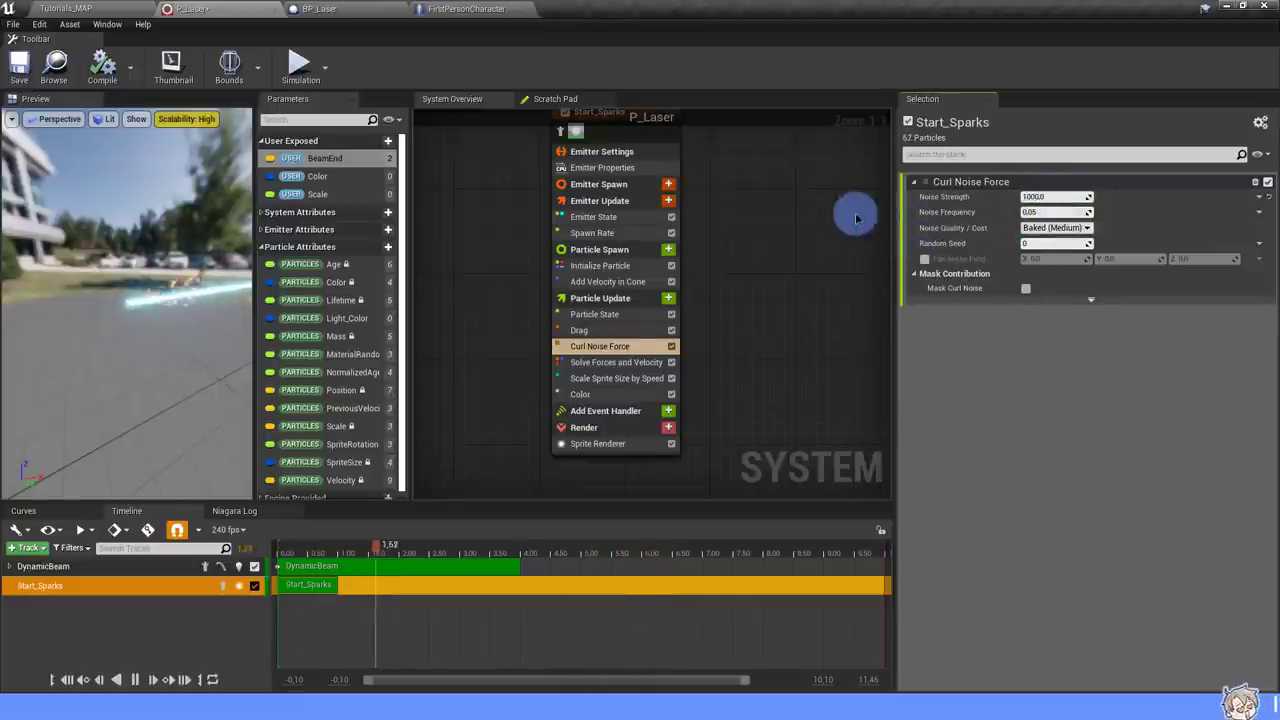
pyautogui.moveTo(152, 300); pyautogui.dragTo(110, 300)
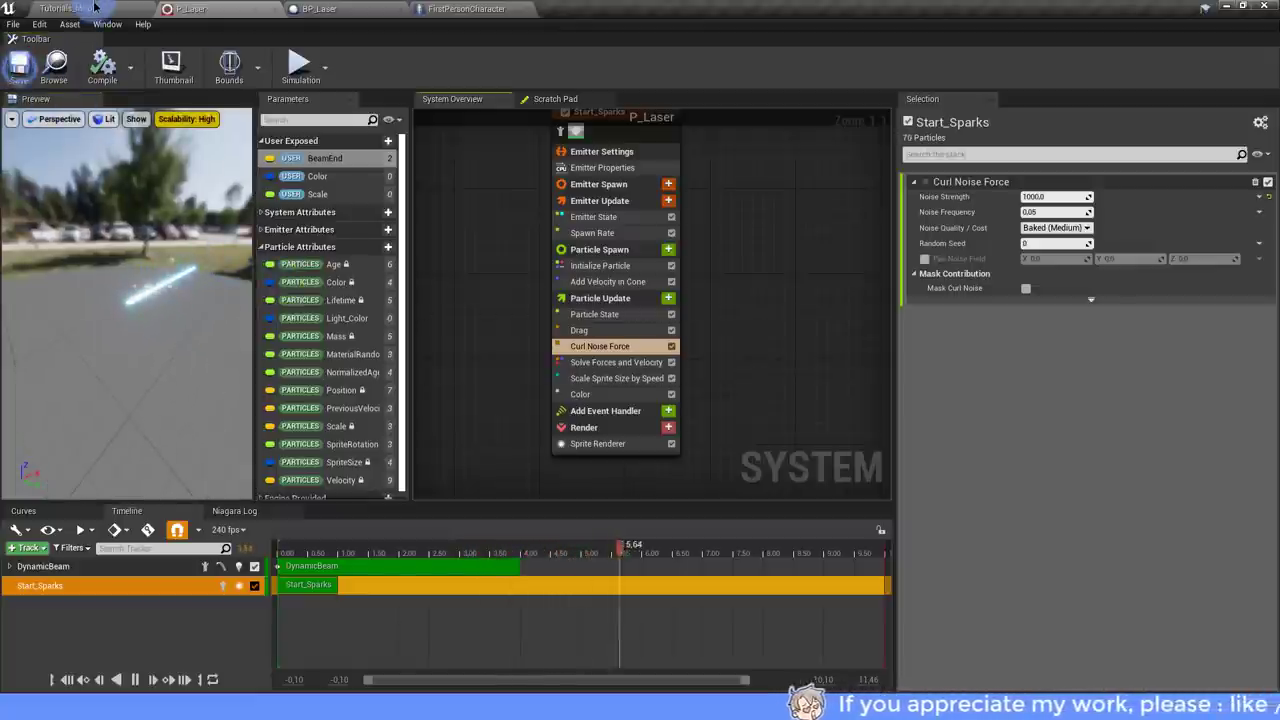
# Playtest the Tutorials_MAP level to check the swirling sparks.
pyautogui.click(85, 8)
pyautogui.click(572, 80)
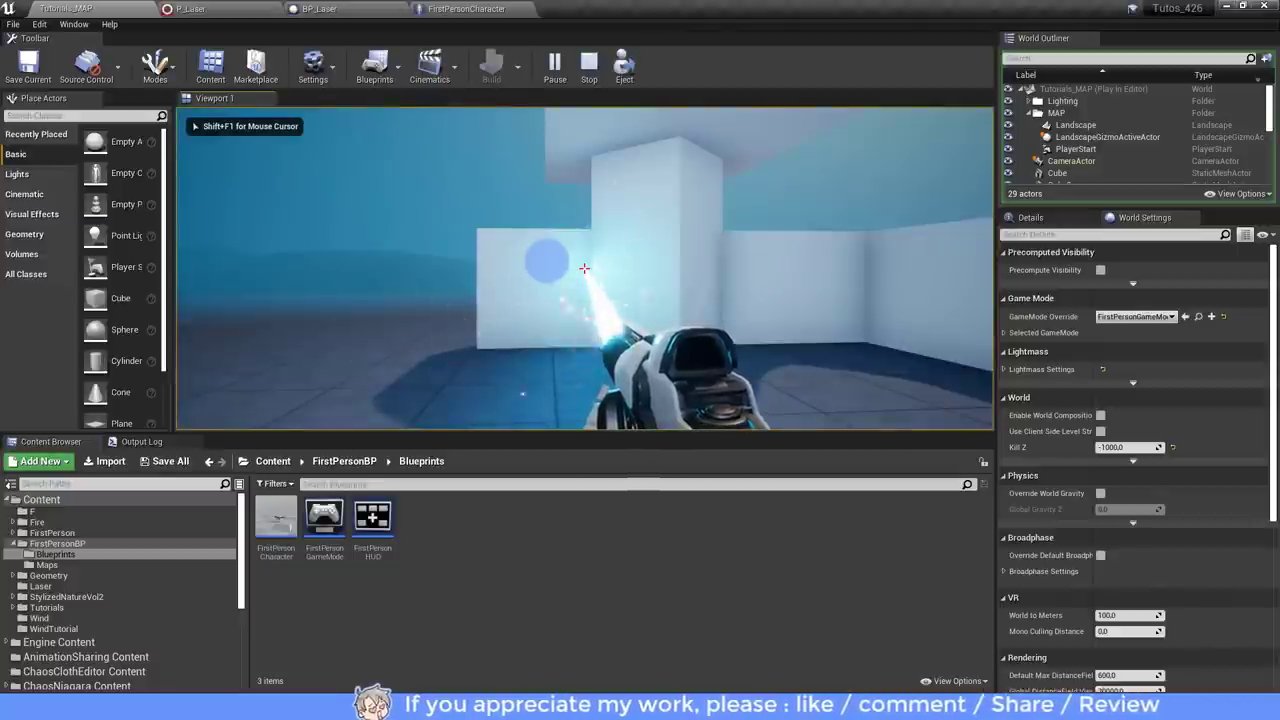
pyautogui.press('Escape')
# Add a Gravity Force module to Start_Sparks with Z gravity -280, fixing its order warning.
pyautogui.click(190, 8)
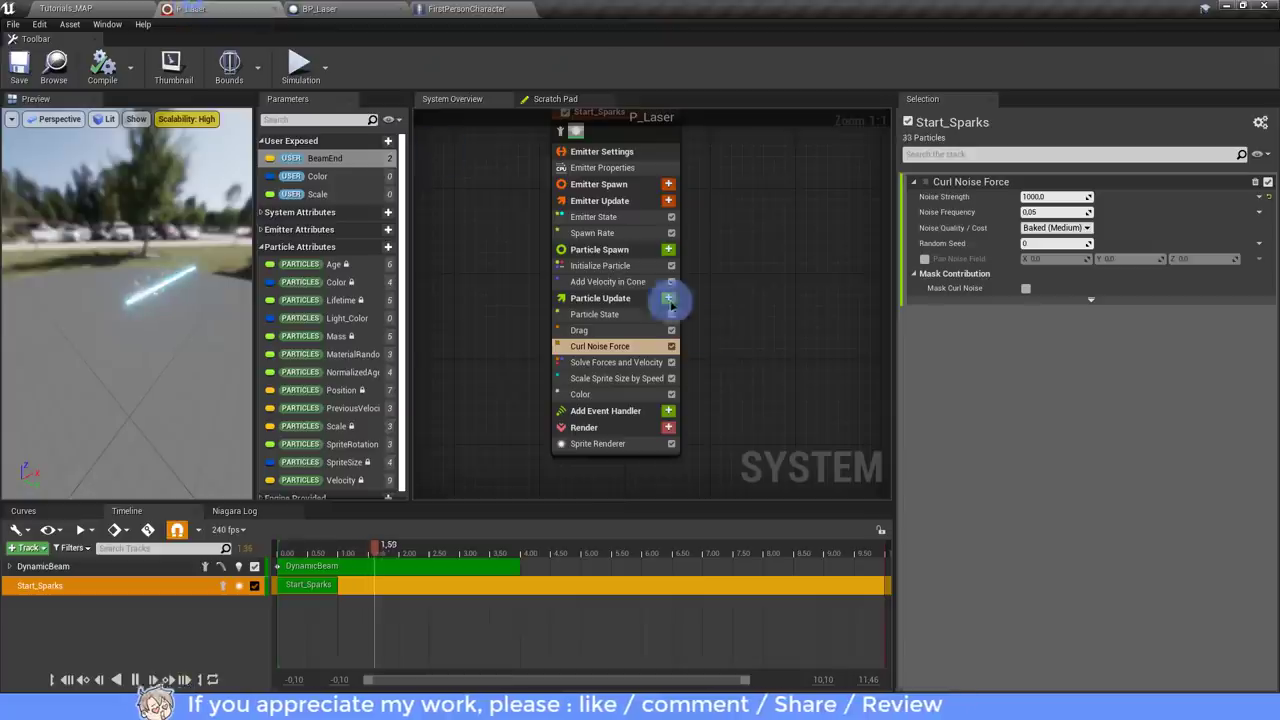
pyautogui.click(668, 298)
pyautogui.write('GRAV')
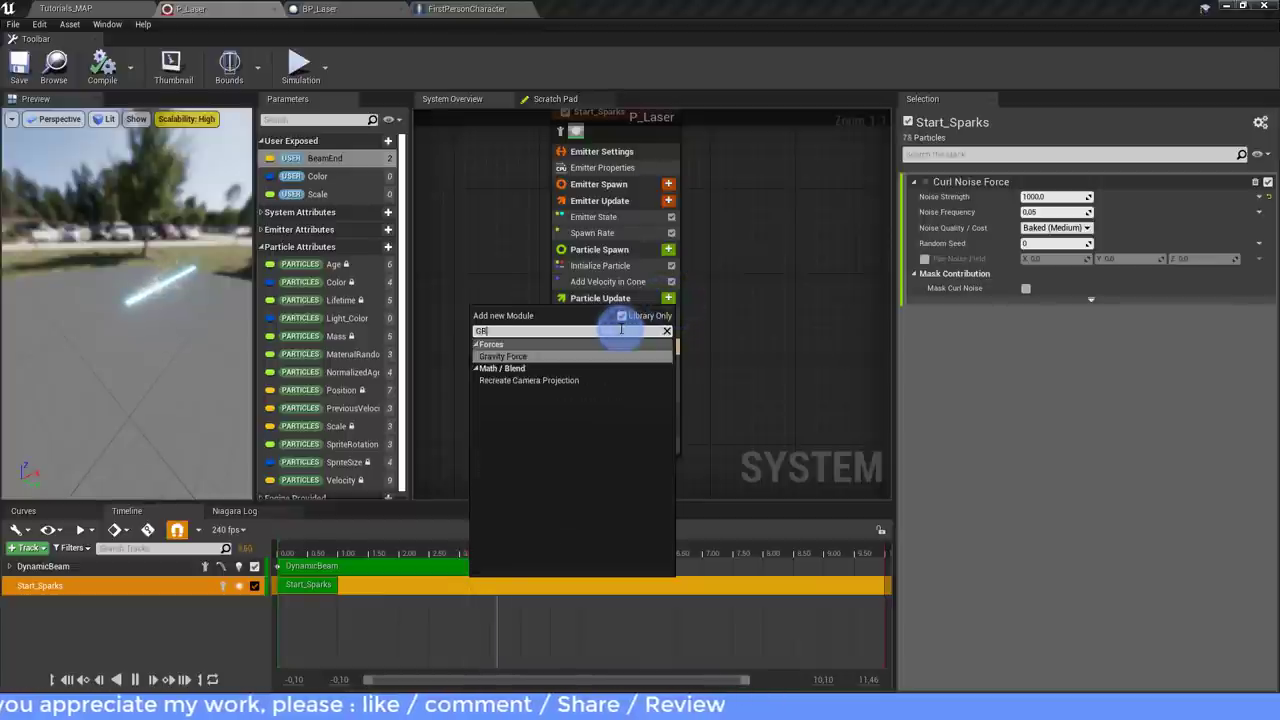
pyautogui.click(528, 356)
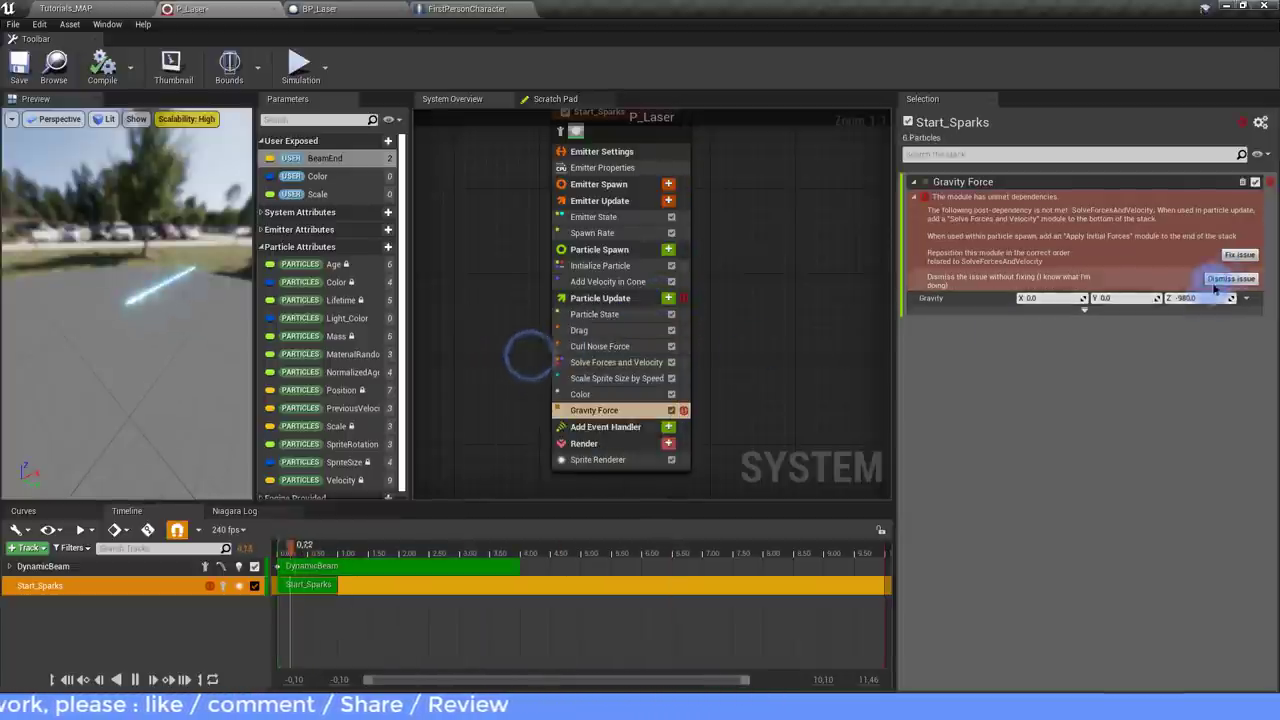
pyautogui.click(1231, 257)
pyautogui.click(1190, 197)
pyautogui.write('-280')
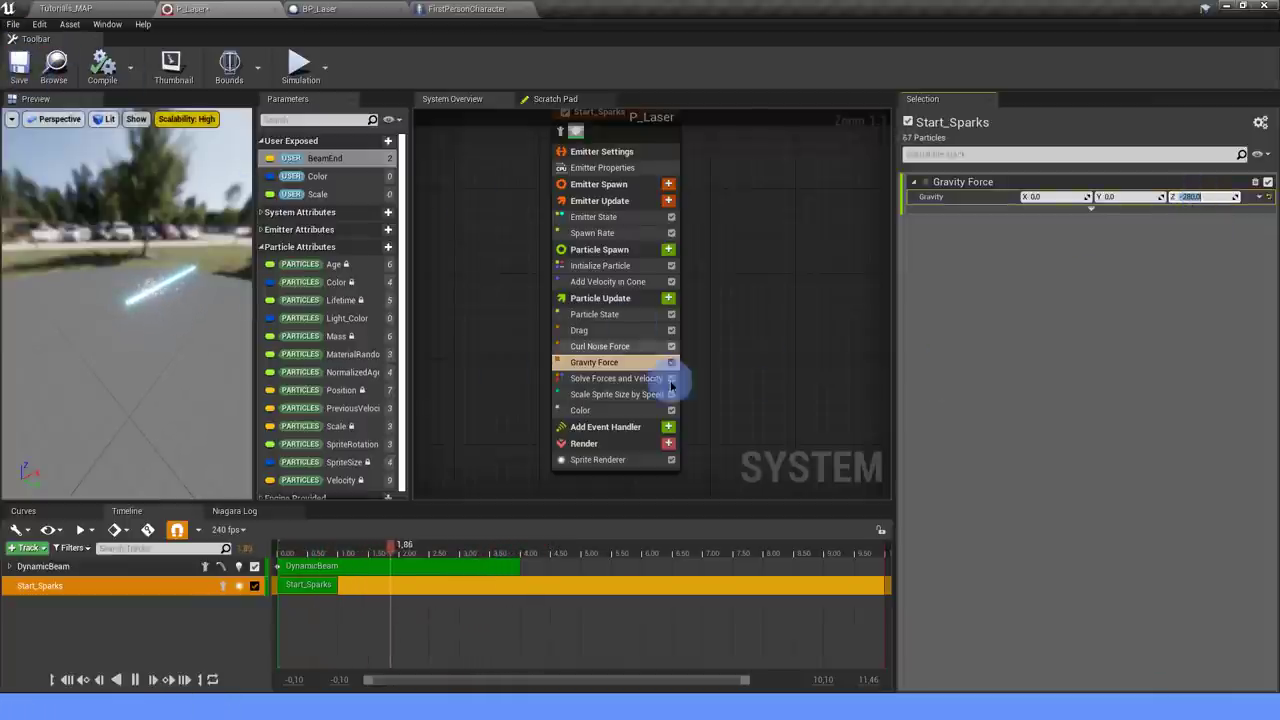
pyautogui.click(745, 349)
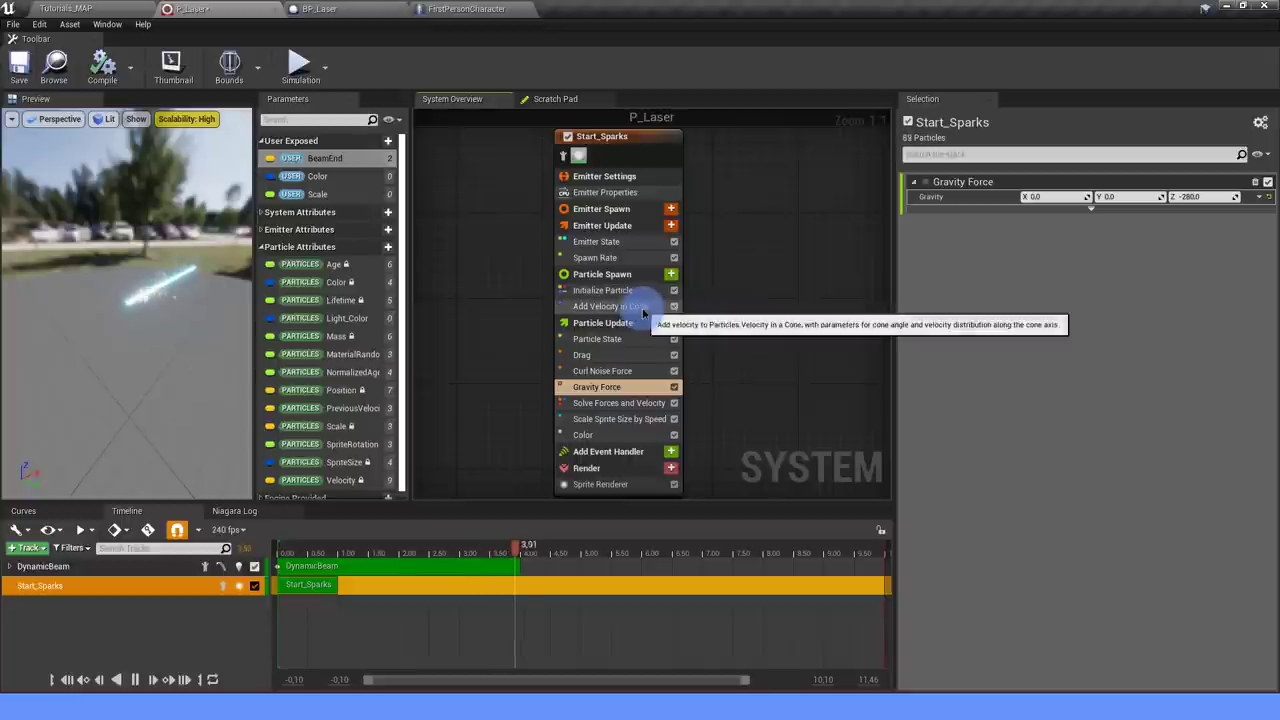
pyautogui.click(178, 231)
pyautogui.click(85, 8)
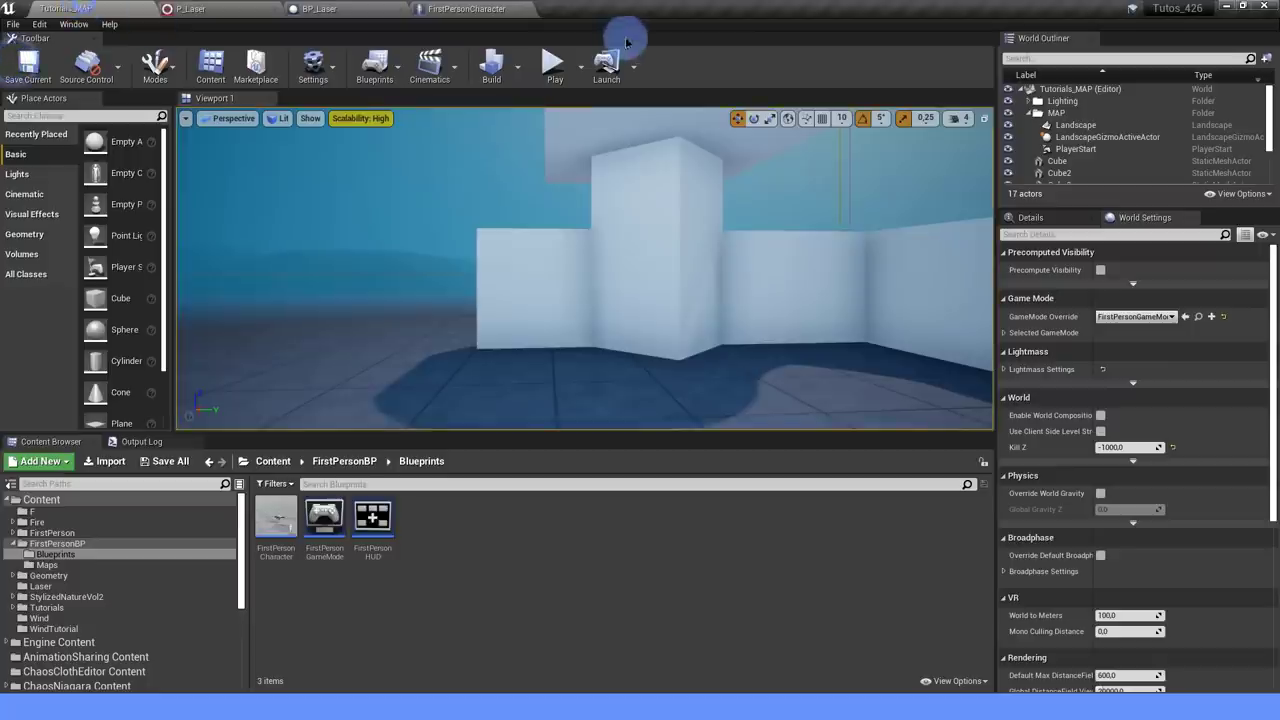
pyautogui.click(551, 57)
pyautogui.click(584, 267)
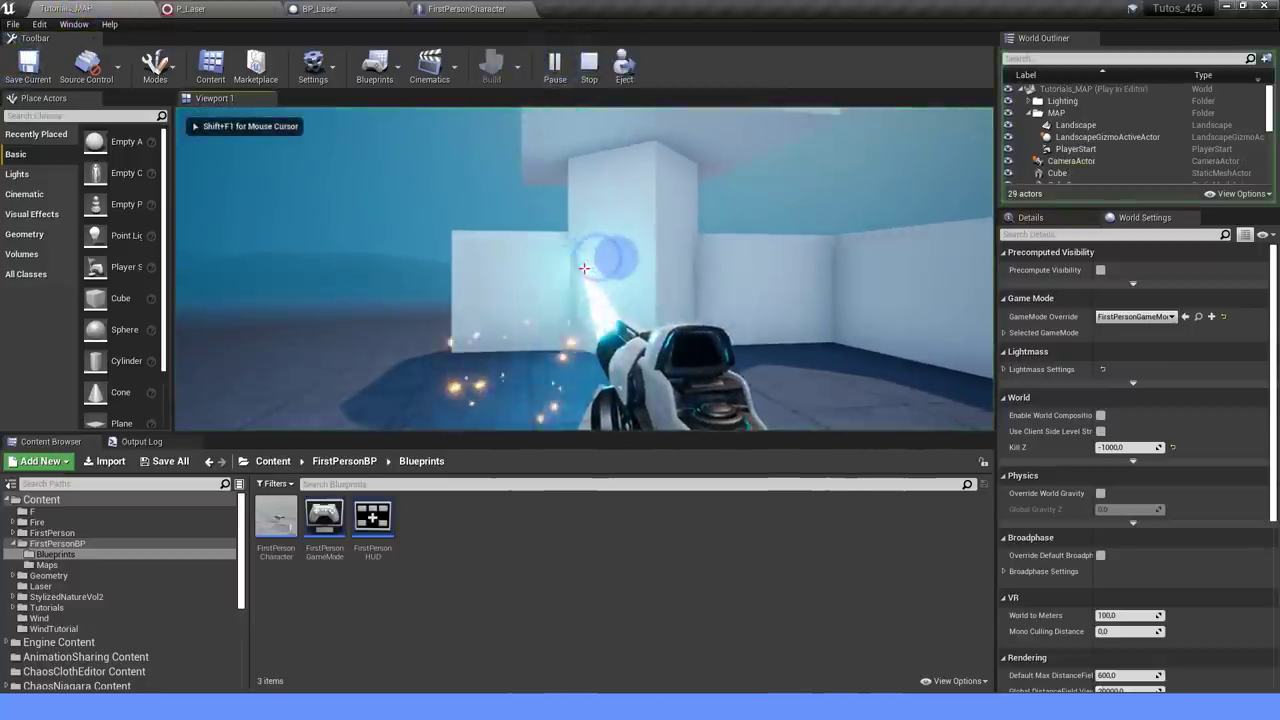
pyautogui.moveTo(584, 267); pyautogui.dragTo(584, 267)
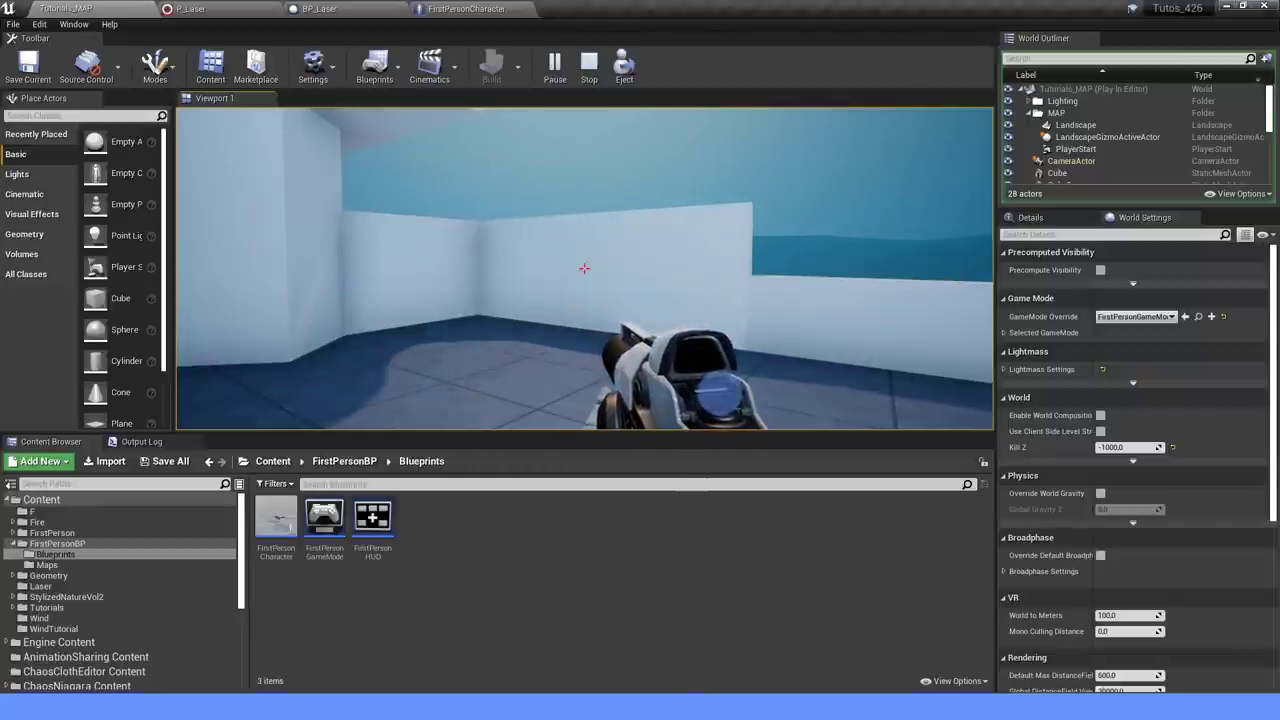
pyautogui.press('Escape')
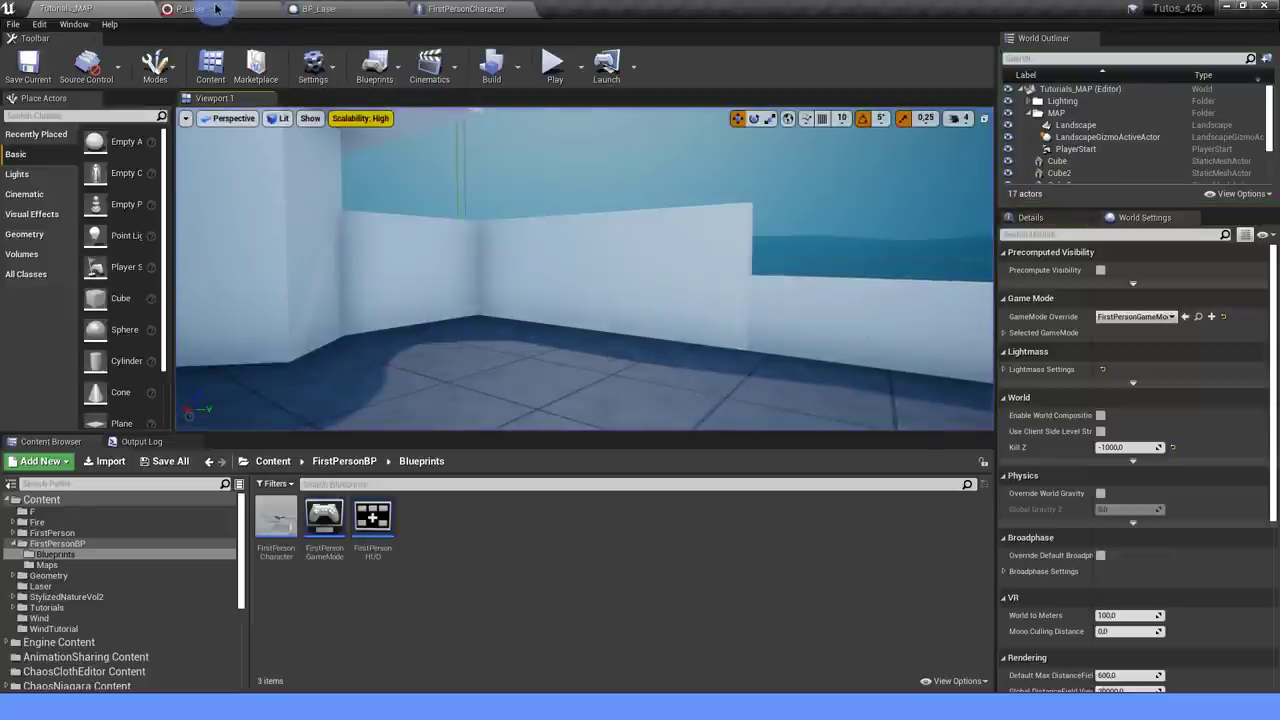
# Copy the Start_Sparks emitter in P_Laser and rename the duplicate Laser_Sparks.
pyautogui.click(213, 12)
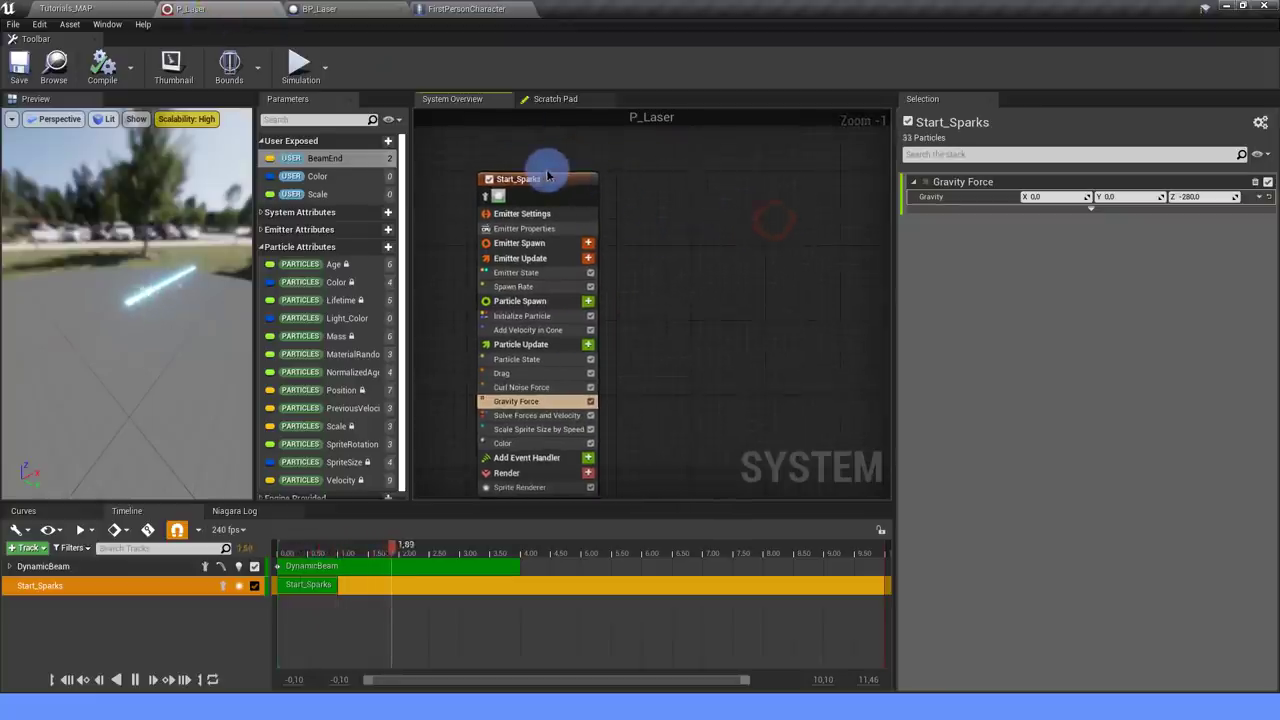
pyautogui.click(549, 181)
pyautogui.moveTo(674, 211); pyautogui.dragTo(609, 207, button='right')
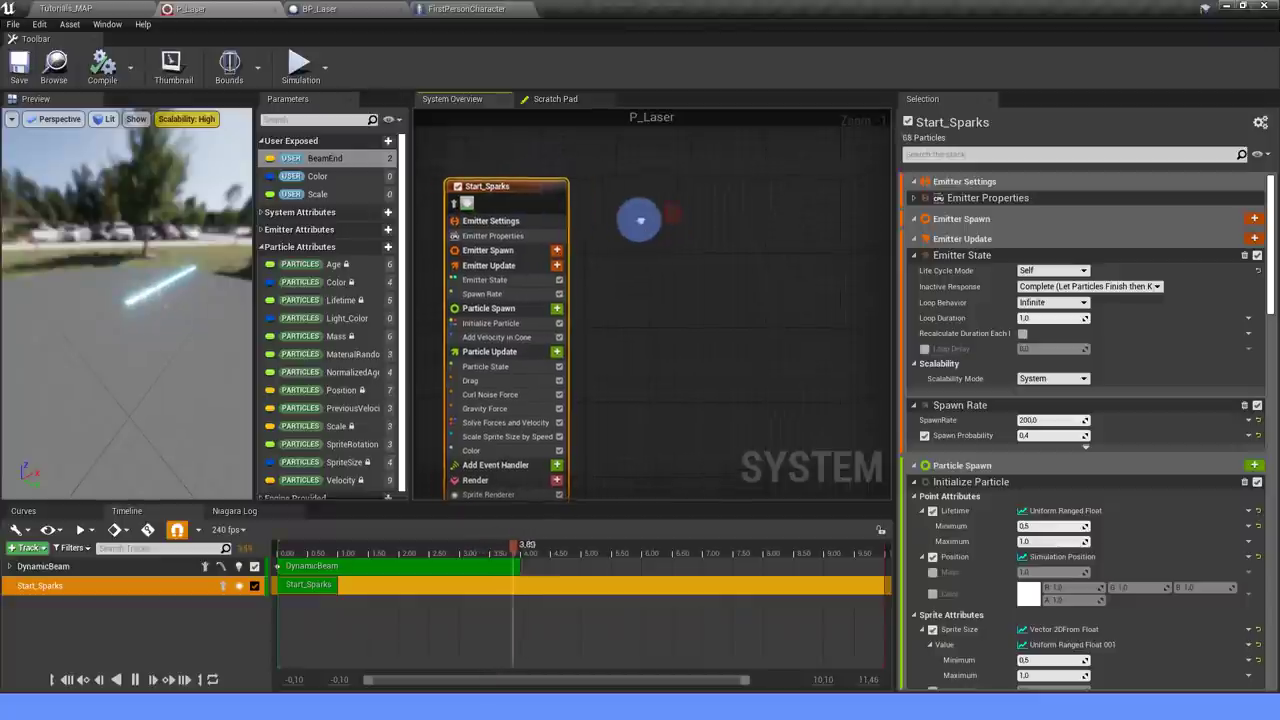
pyautogui.hotkey('ctrl', 'v')
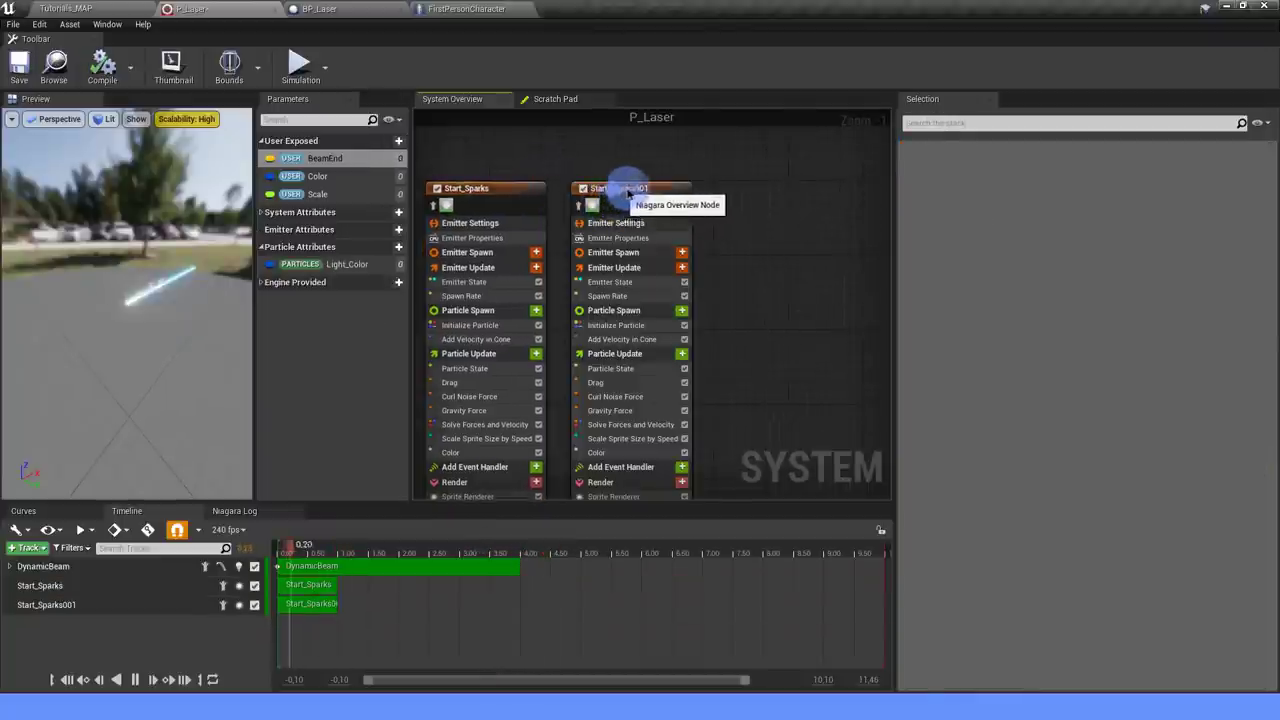
pyautogui.click(629, 193)
pyautogui.doubleClick(650, 190)
pyautogui.write('Lase')
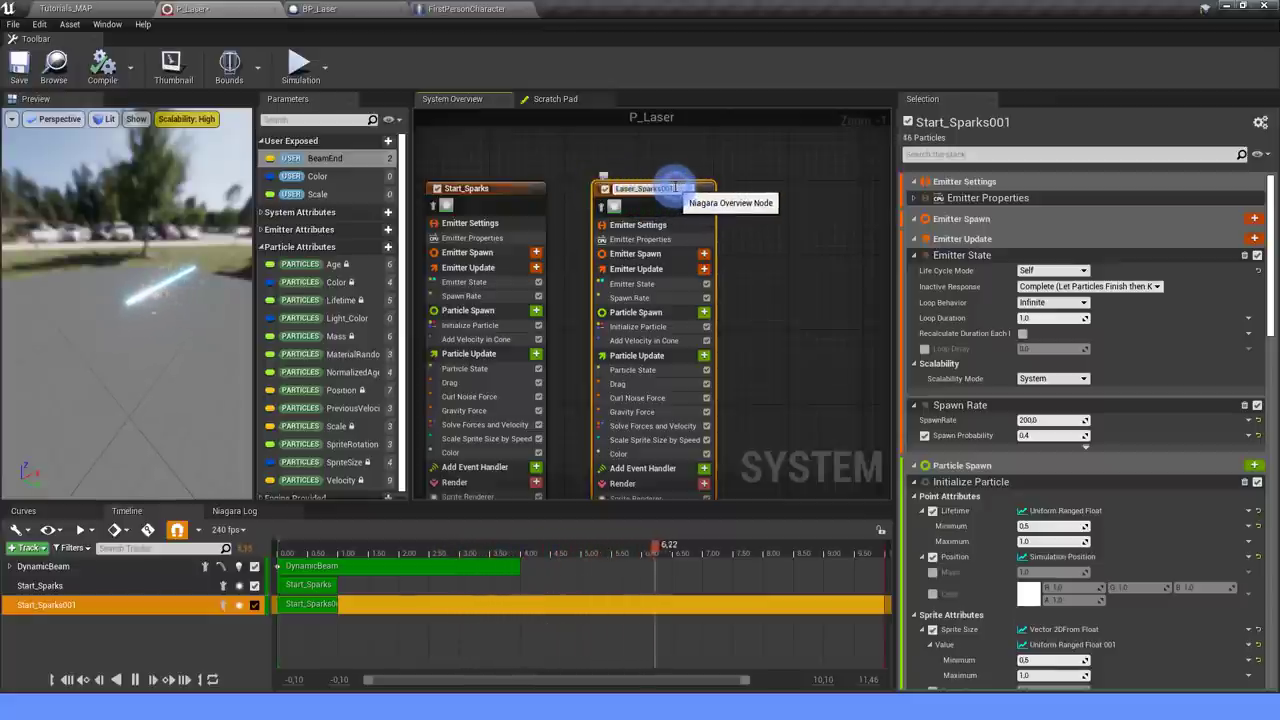
pyautogui.click(737, 217)
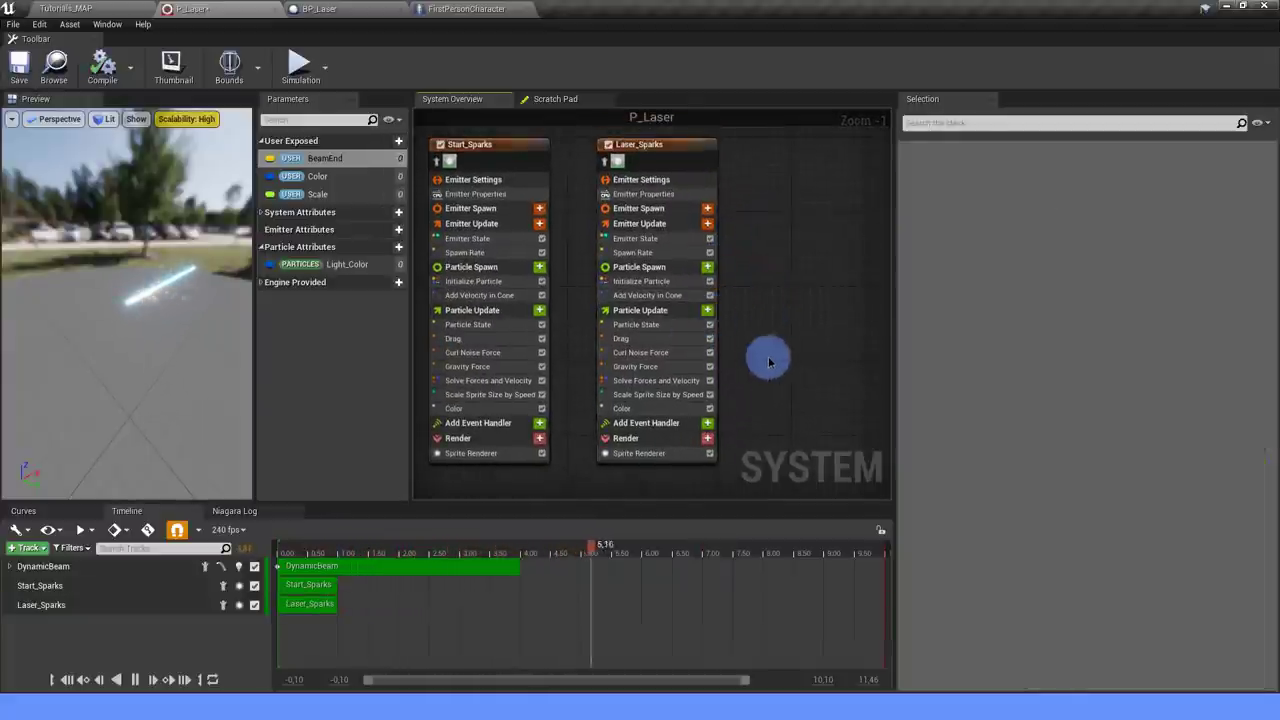
# Remove the Gravity Force module from Laser_Sparks.
pyautogui.scroll(1, 769, 360)
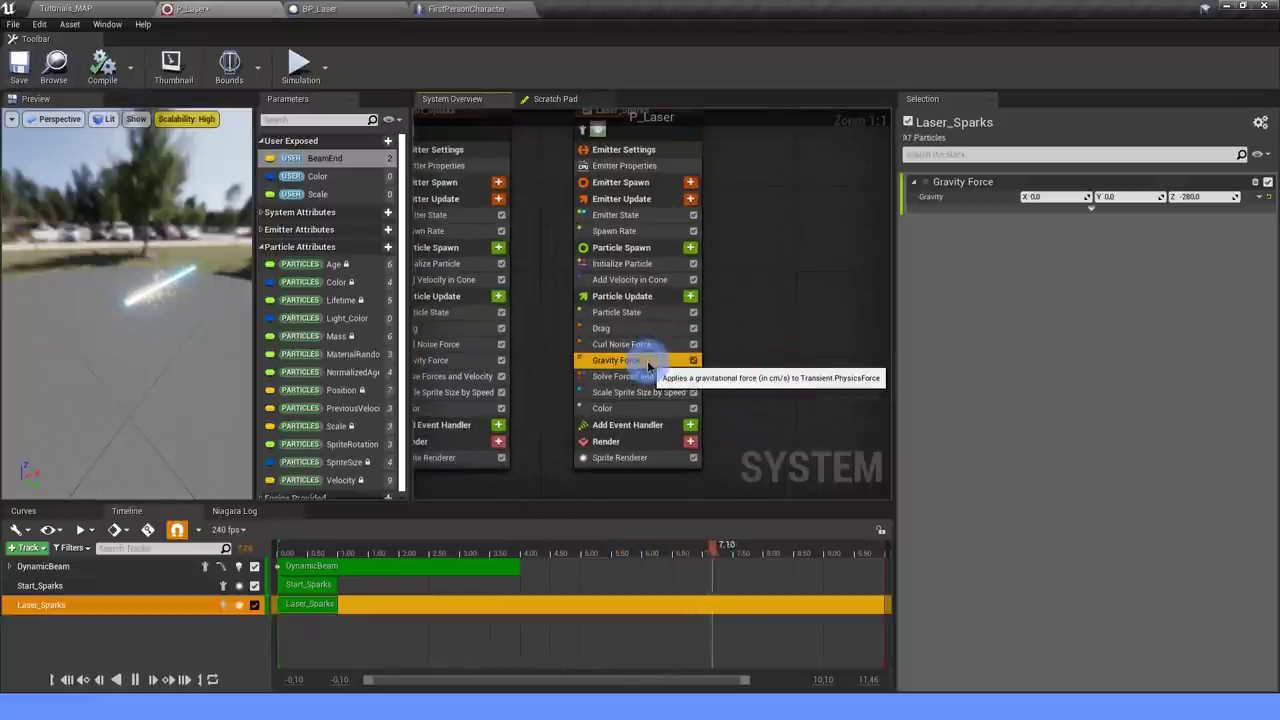
pyautogui.press('Delete')
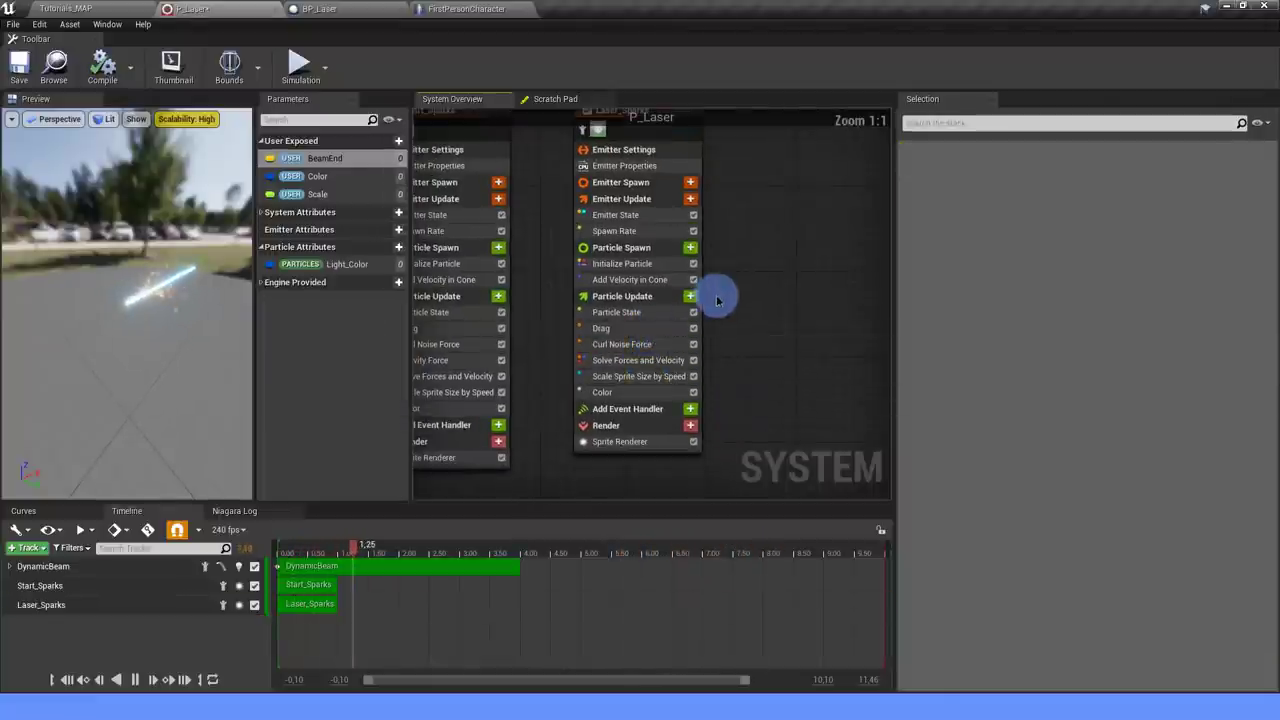
pyautogui.click(659, 278)
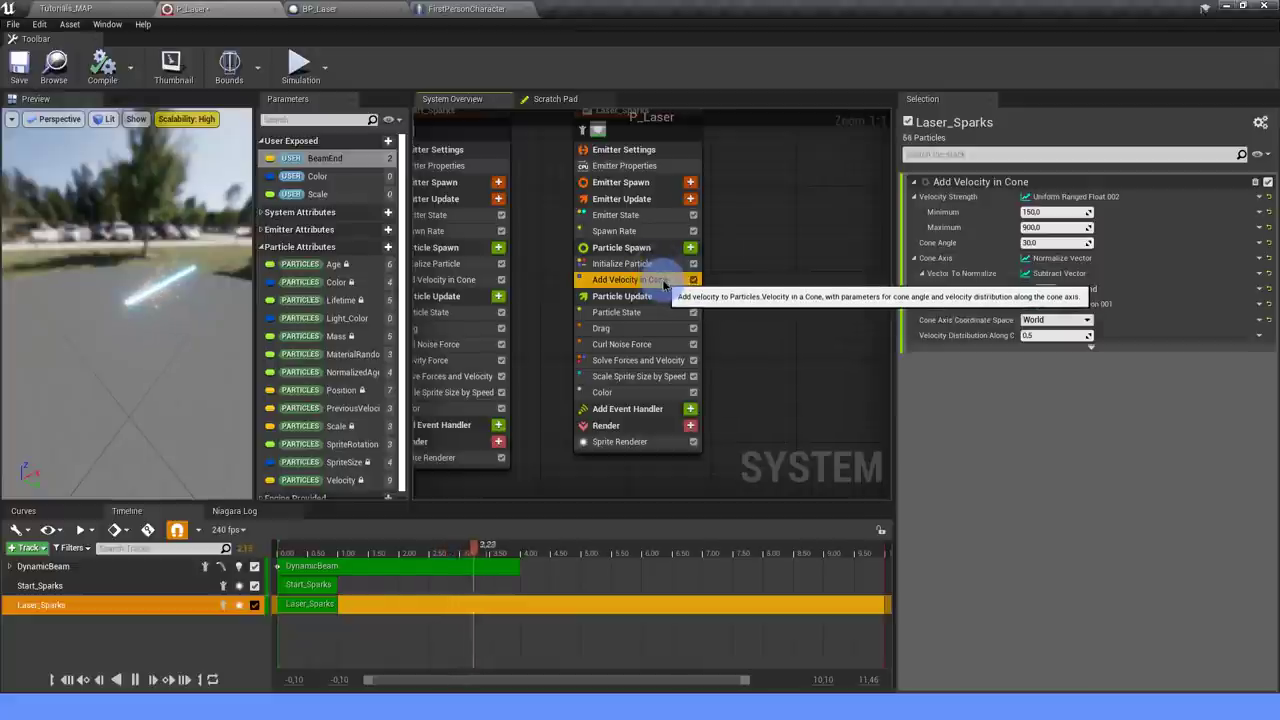
# Add an Add Velocity module to Particle Spawn with a Random Vector velocity.
pyautogui.click(689, 248)
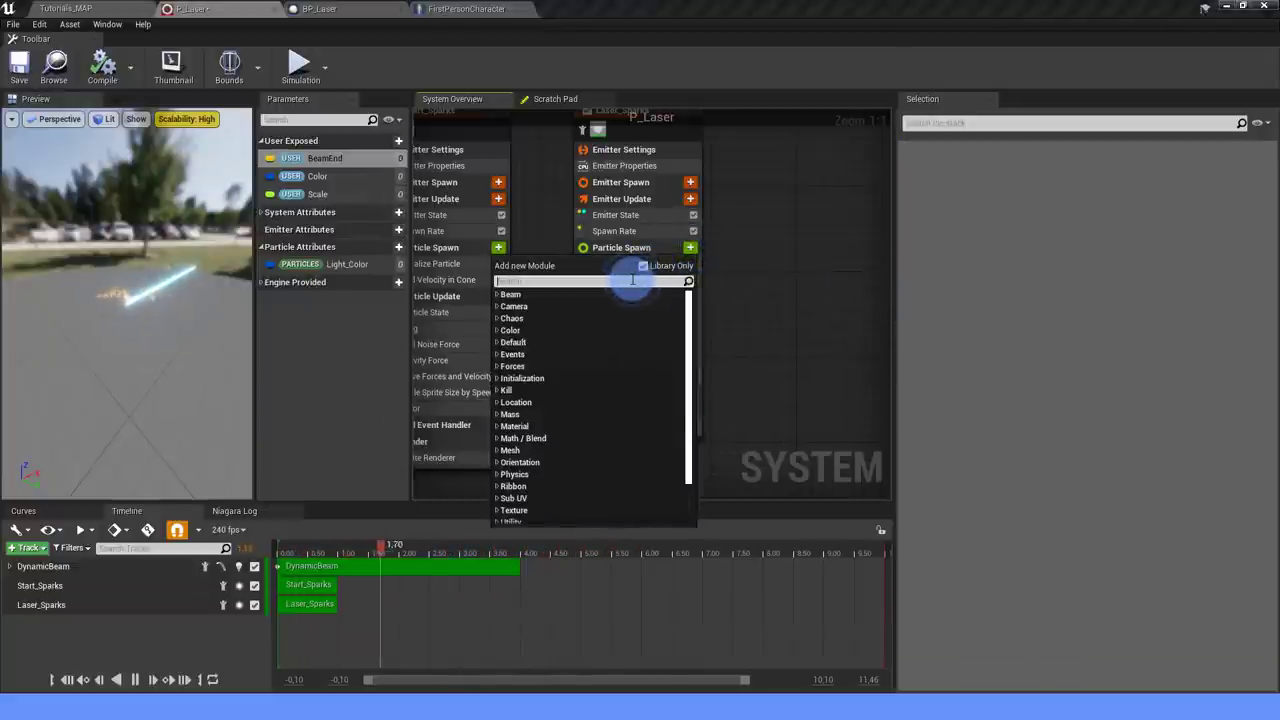
pyautogui.write('velocity')
pyautogui.click(543, 329)
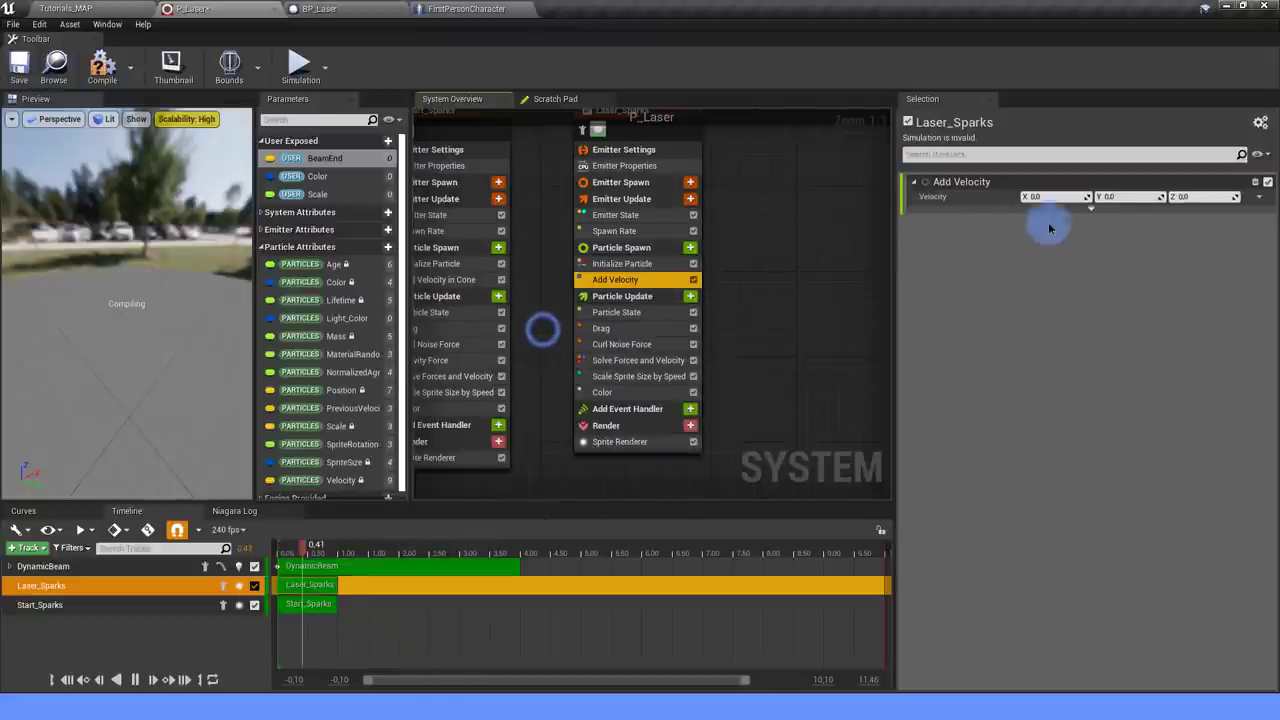
pyautogui.click(1258, 200)
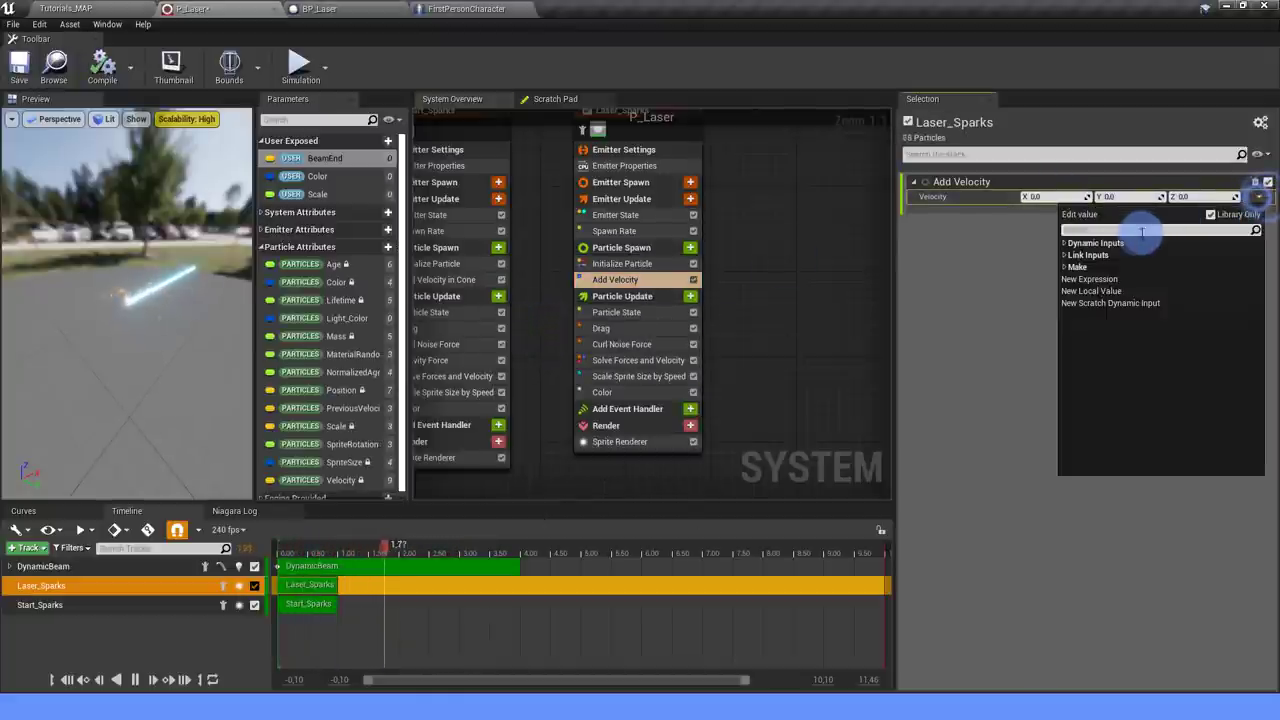
pyautogui.write('rando')
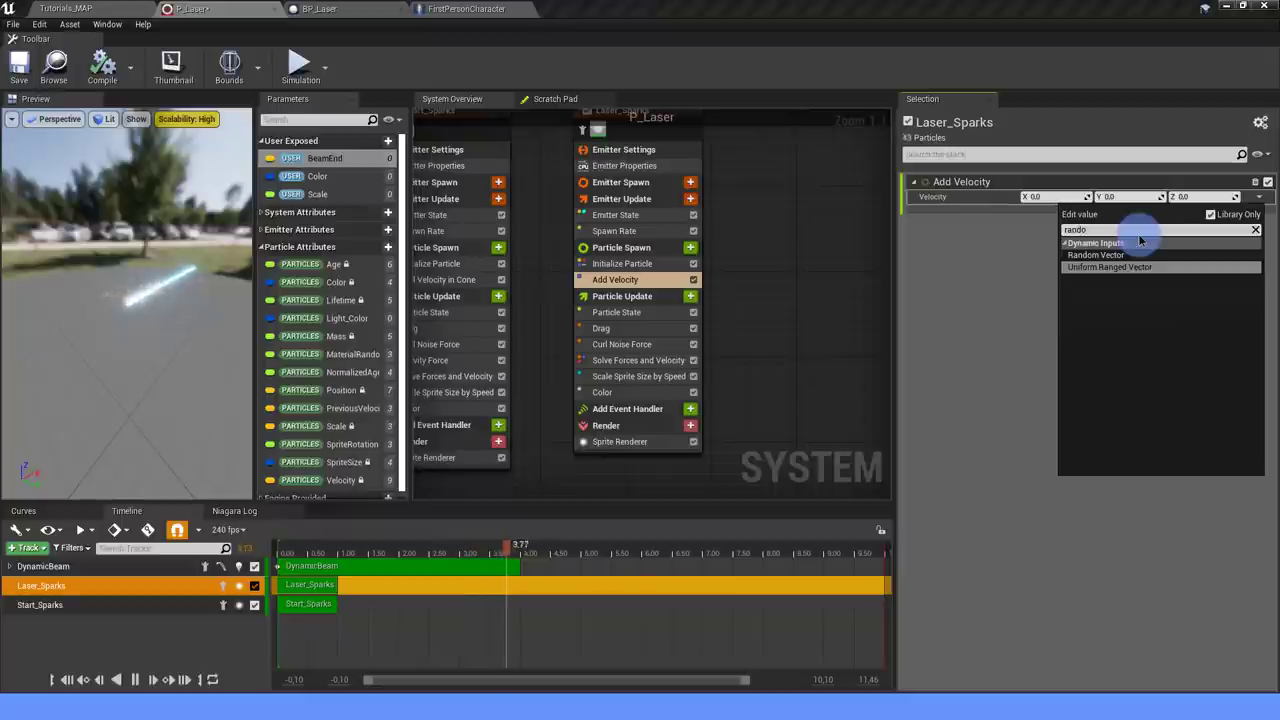
pyautogui.click(1102, 258)
# Make the Vector Scale a Uniform Ranged Float from 1.0 to 30.0.
pyautogui.click(1046, 213)
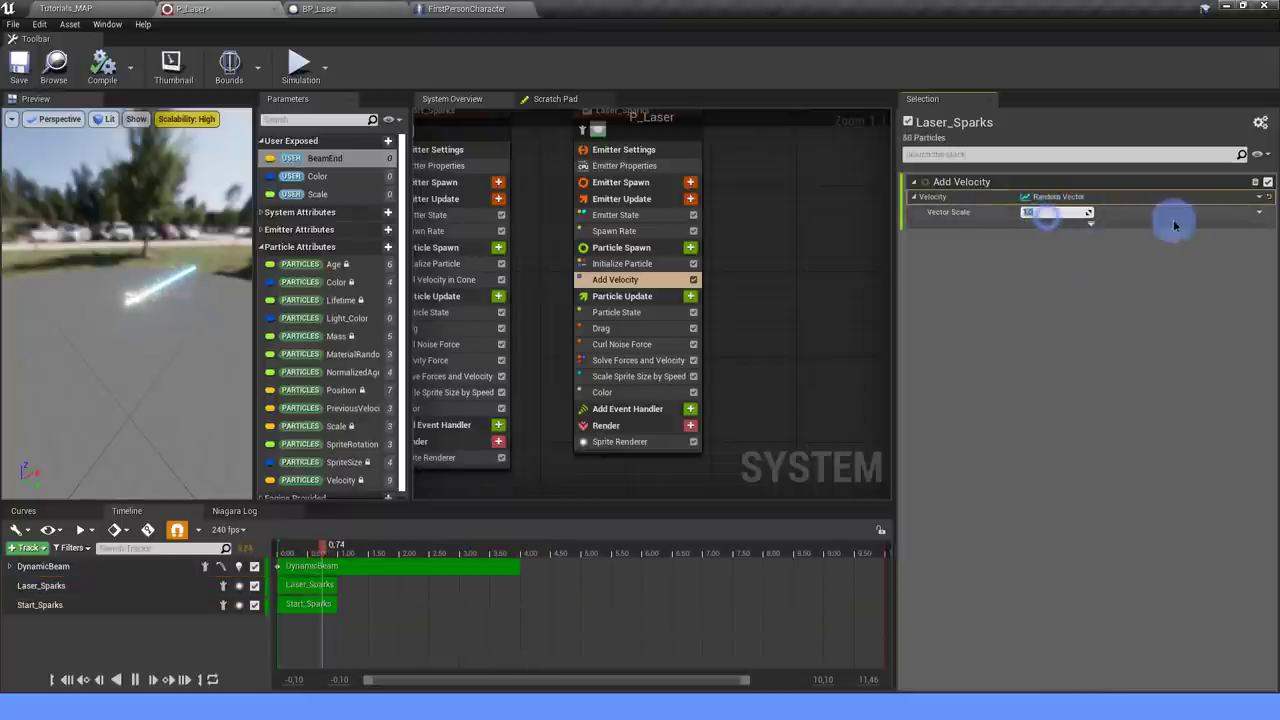
pyautogui.click(1259, 212)
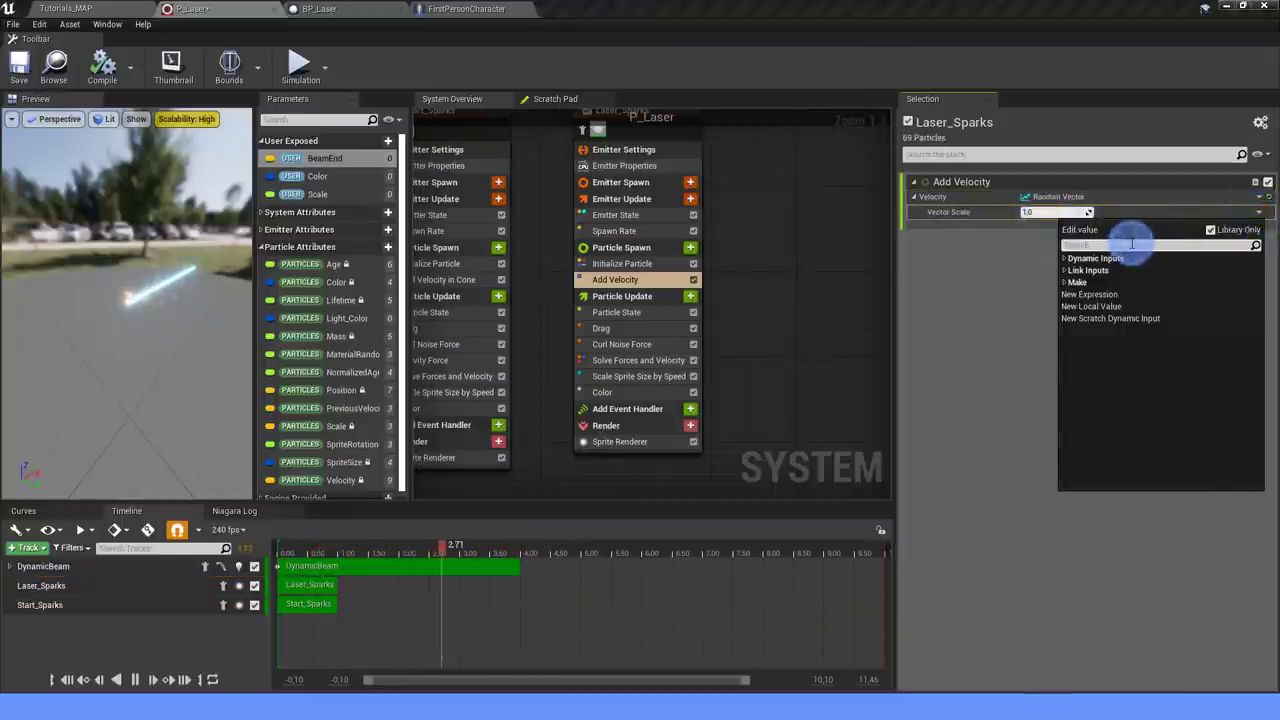
pyautogui.write('uni')
pyautogui.click(1128, 283)
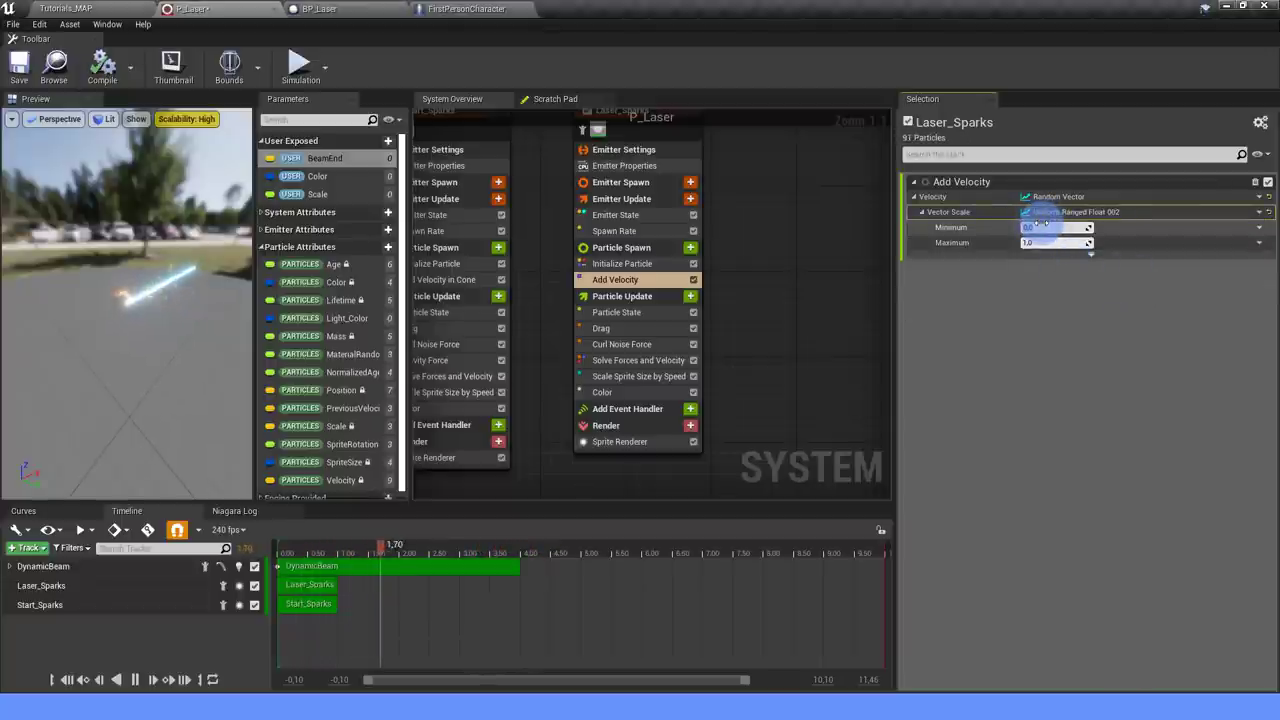
pyautogui.write('1')
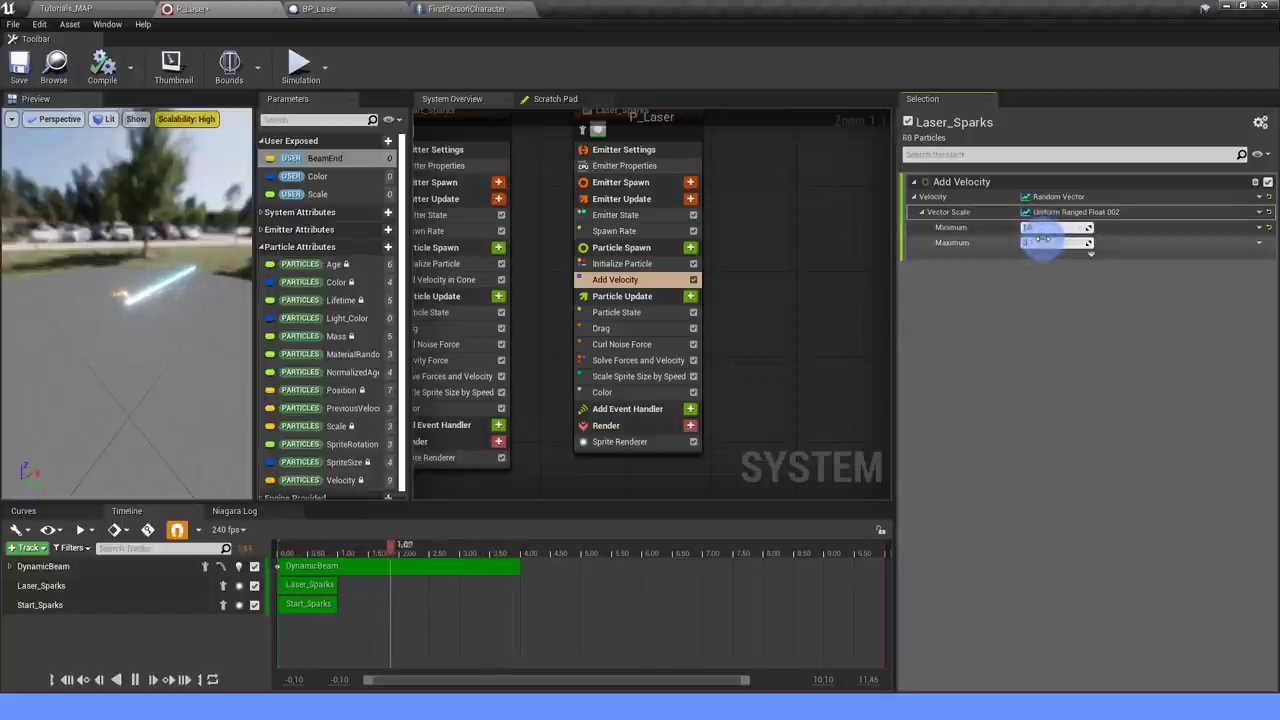
pyautogui.click(1064, 364)
pyautogui.moveTo(86, 306); pyautogui.dragTo(673, 302)
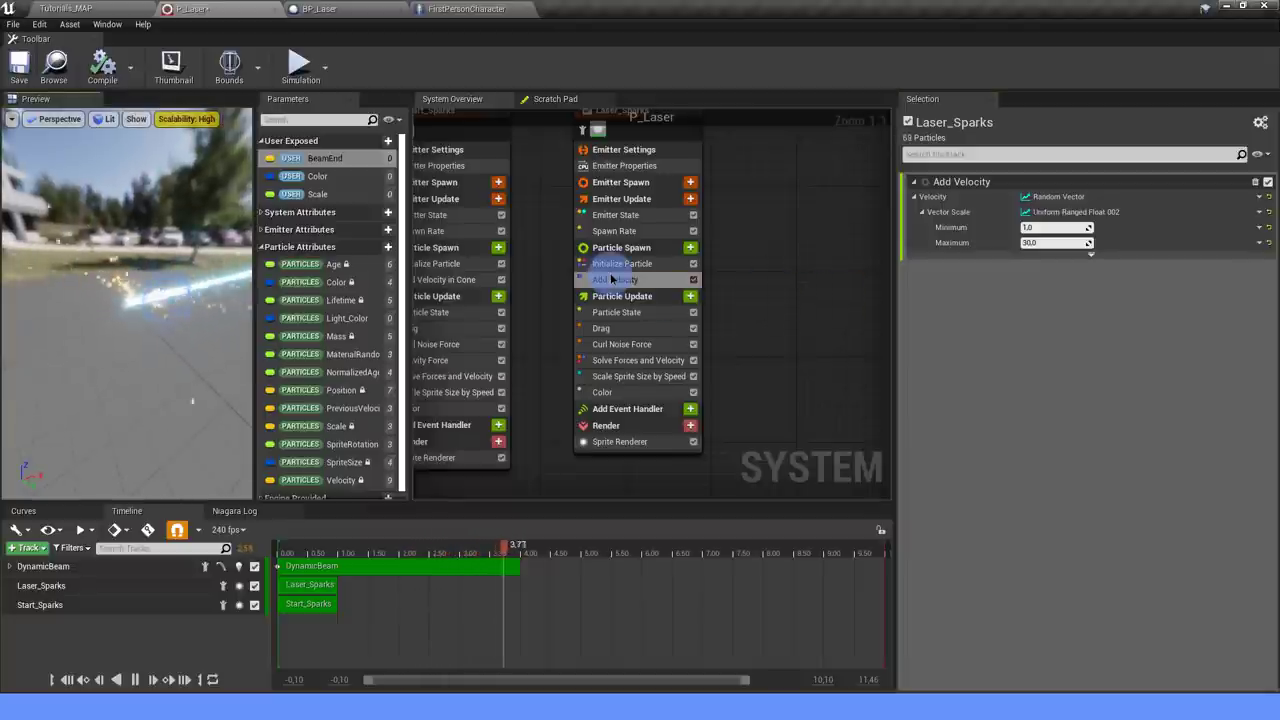
# Set the Laser_Sparks Curl Noise Force strength to 300.
pyautogui.click(603, 328)
pyautogui.click(610, 344)
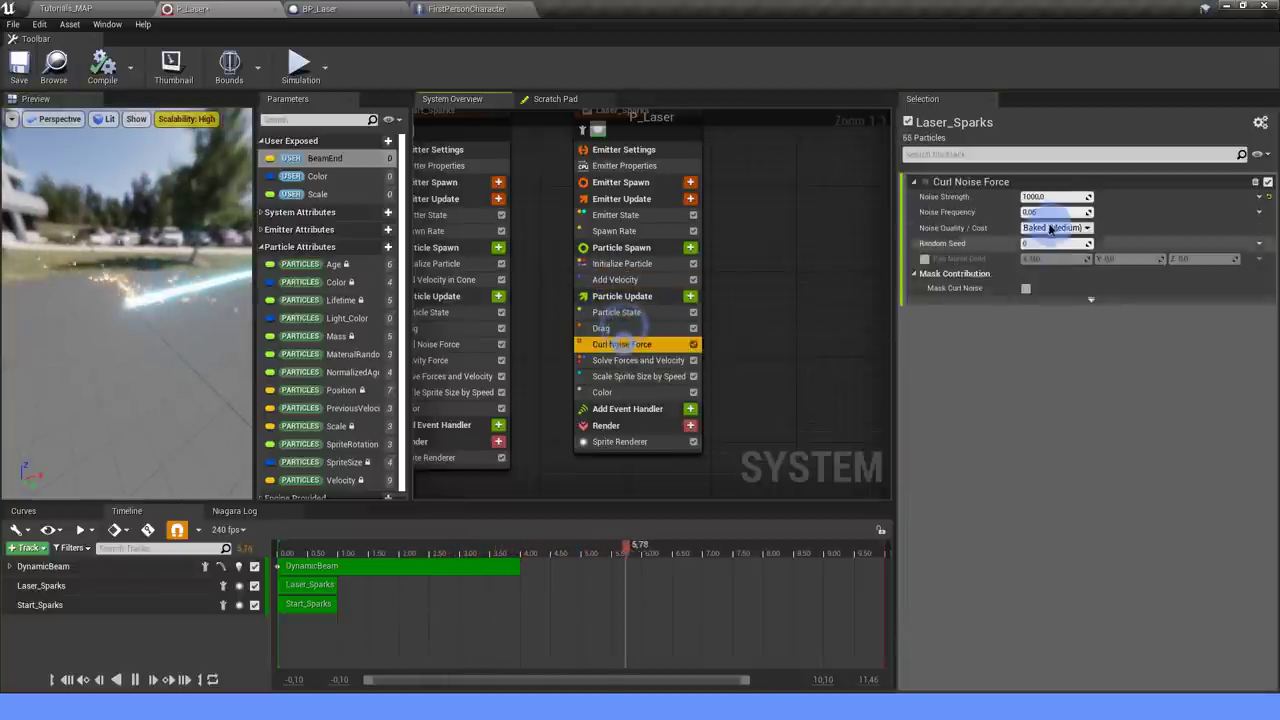
pyautogui.click(1040, 197)
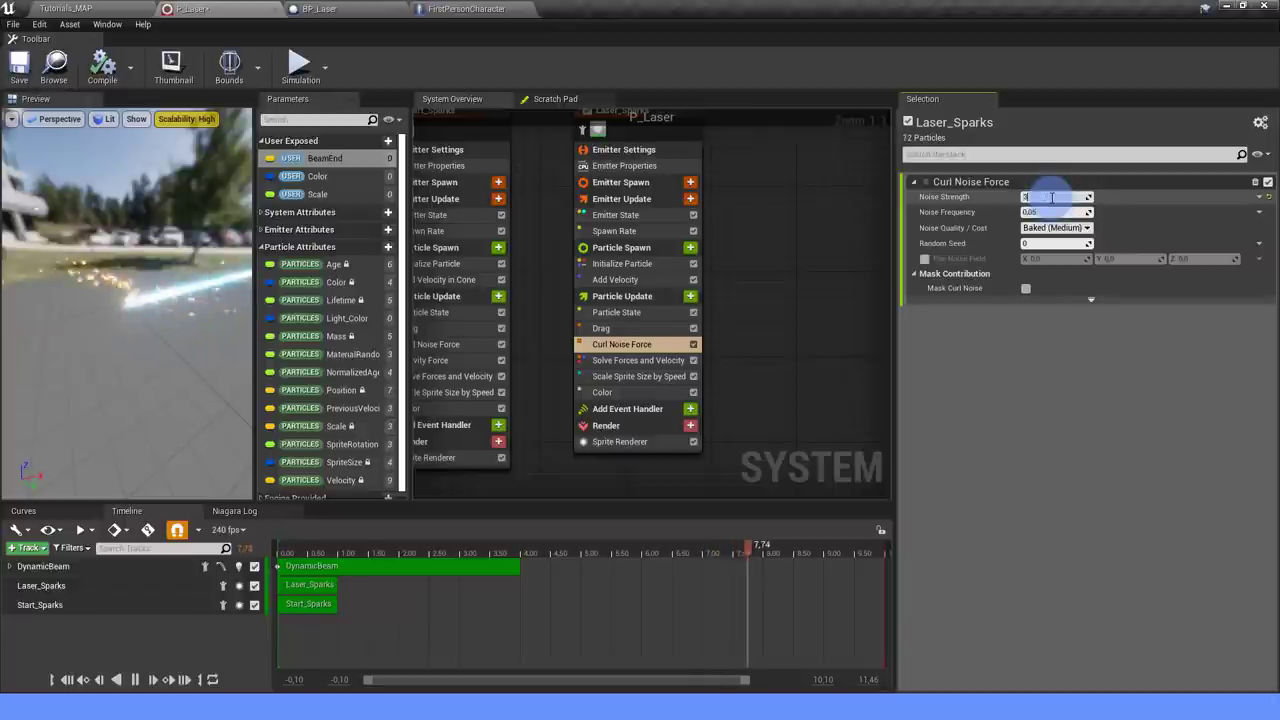
pyautogui.write('3000')
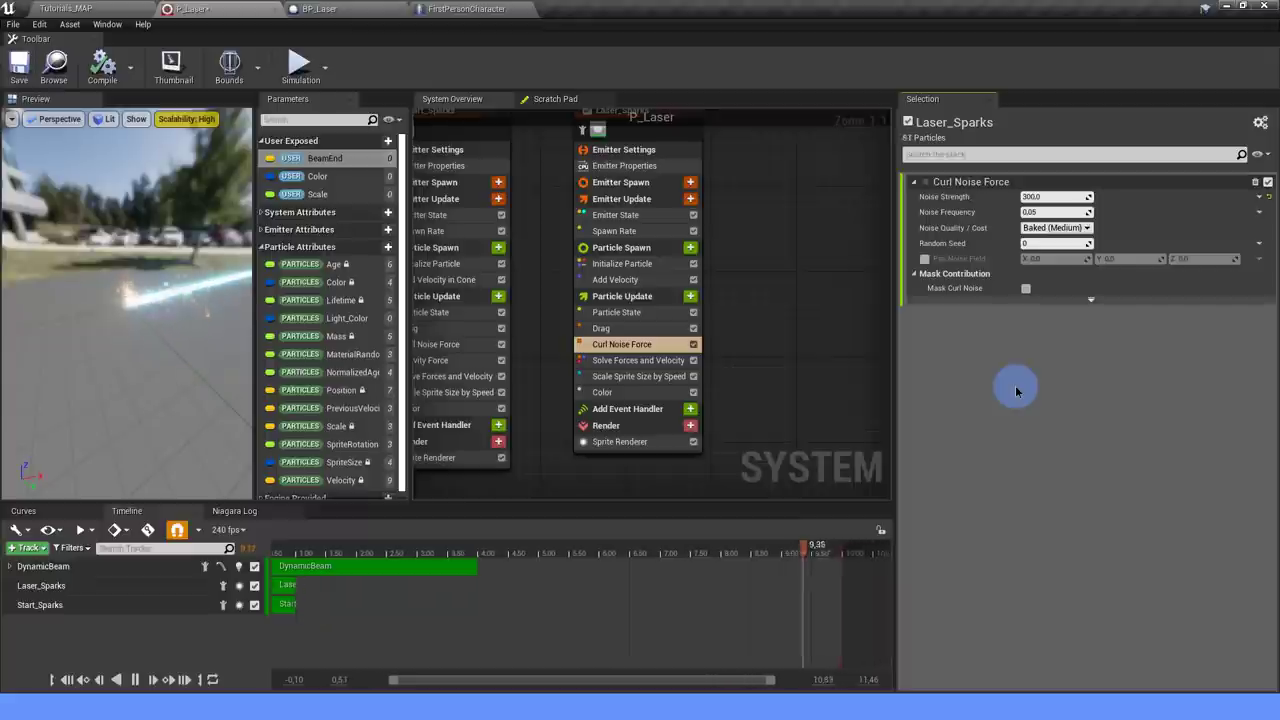
# Link the Color module's Color input to the USER Color parameter.
pyautogui.click(612, 392)
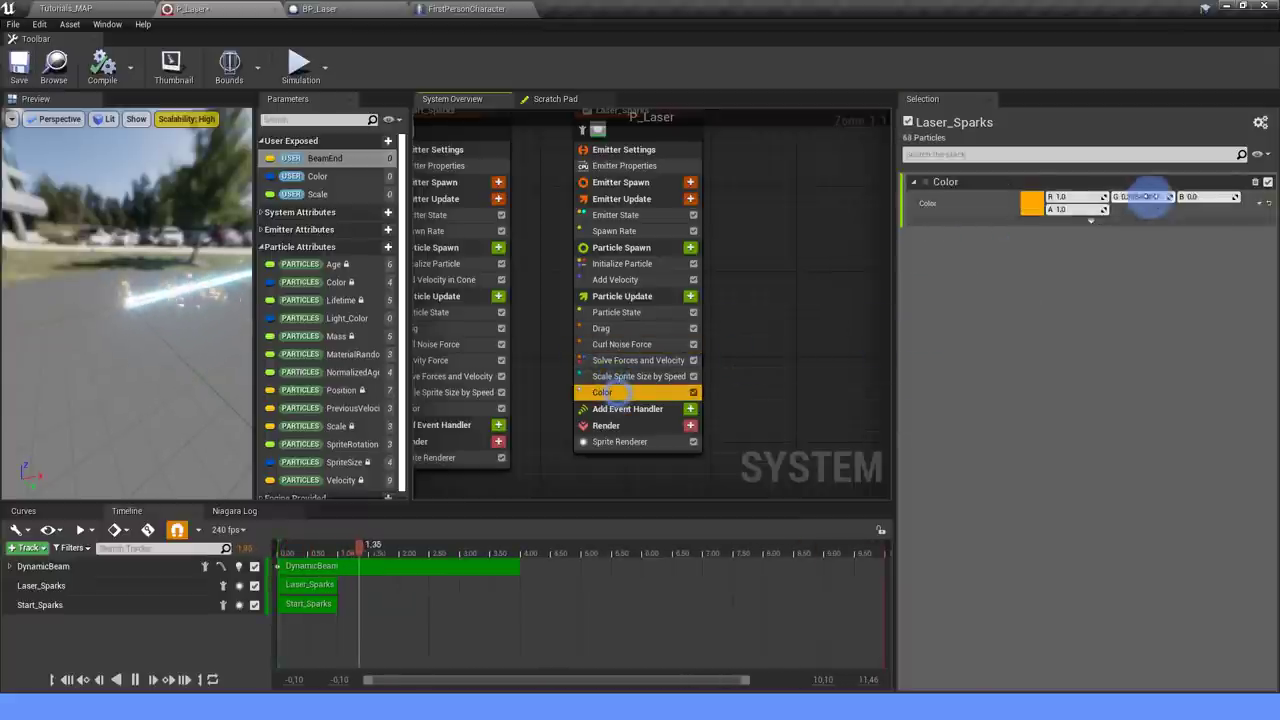
pyautogui.moveTo(317, 176); pyautogui.dragTo(1060, 197)
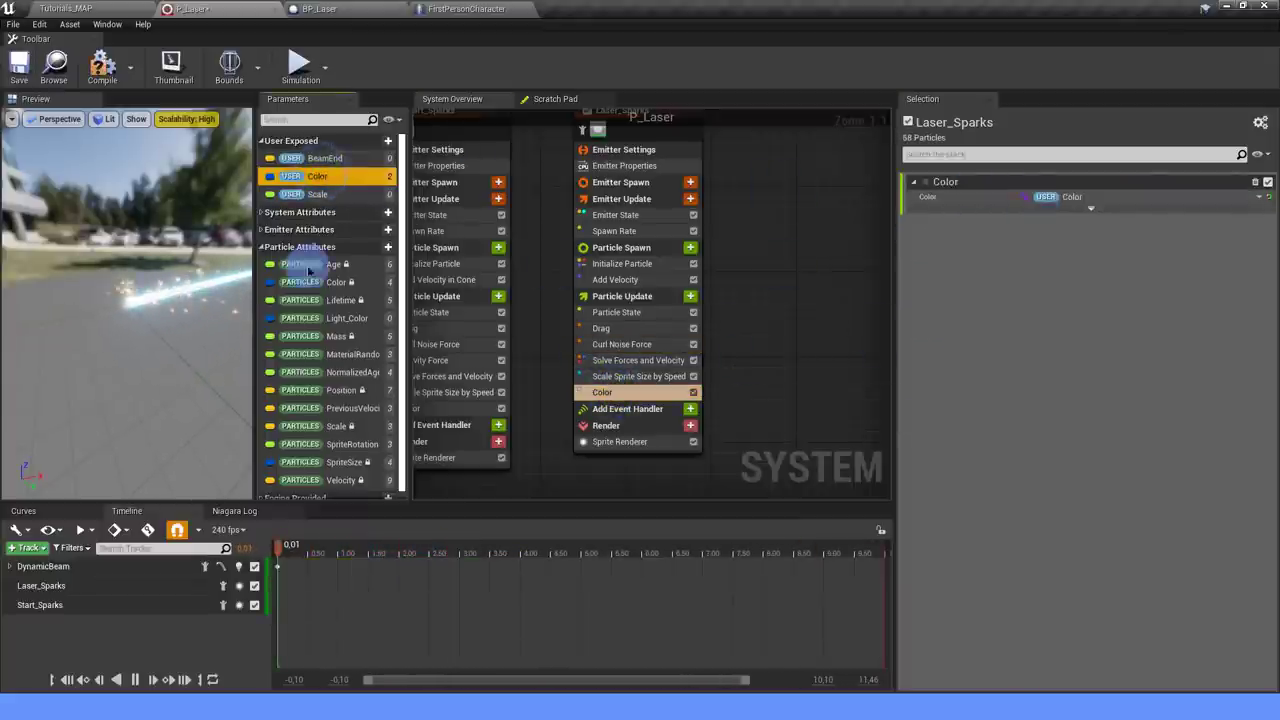
pyautogui.moveTo(138, 278)
pyautogui.mouseDown()
pyautogui.moveTo(135, 295)
pyautogui.moveTo(121, 282)
pyautogui.moveTo(159, 274)
pyautogui.mouseUp()
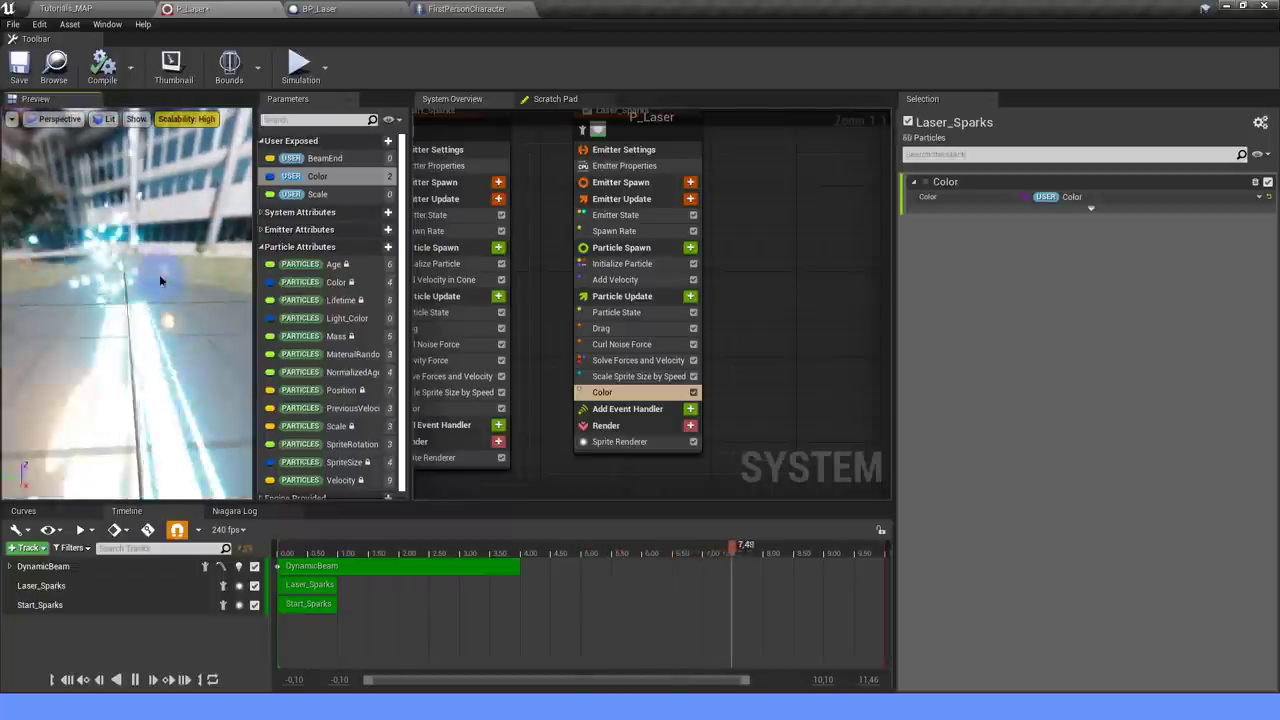
# Inspect Laser_Sparks' Curl Noise Force, Add Velocity and Spawn Rate settings.
pyautogui.click(786, 330)
pyautogui.click(625, 344)
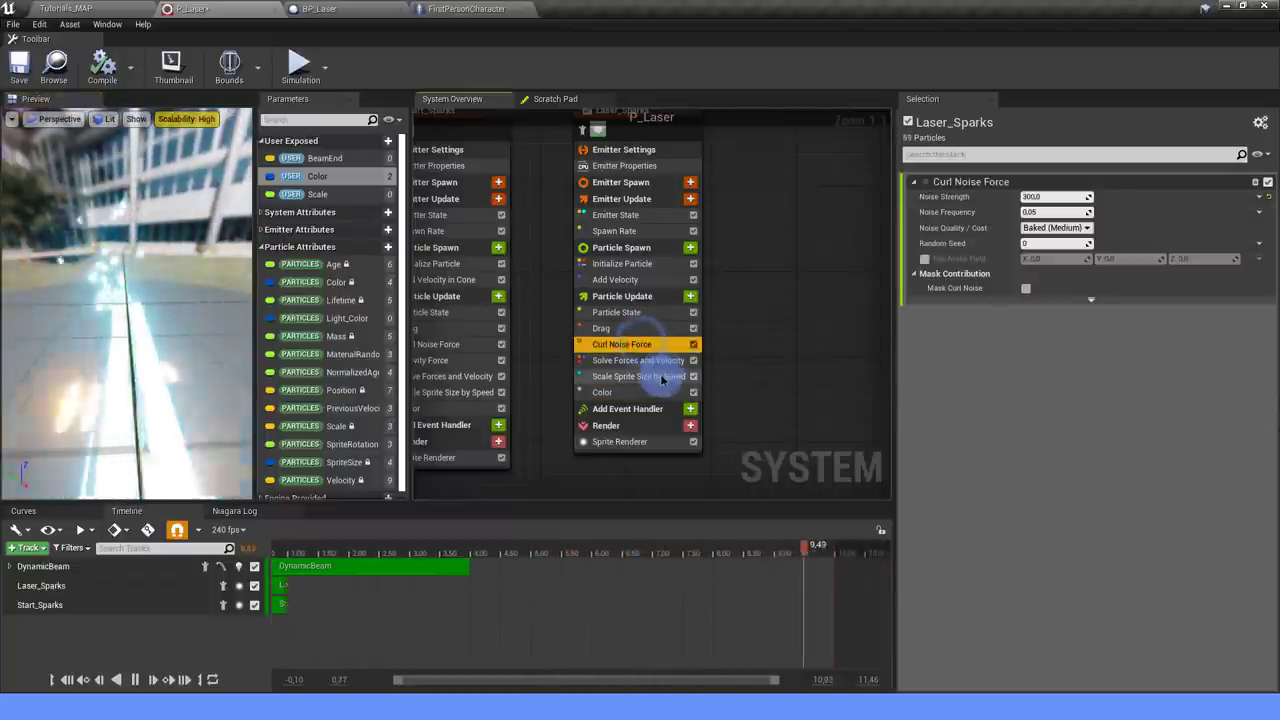
pyautogui.click(640, 279)
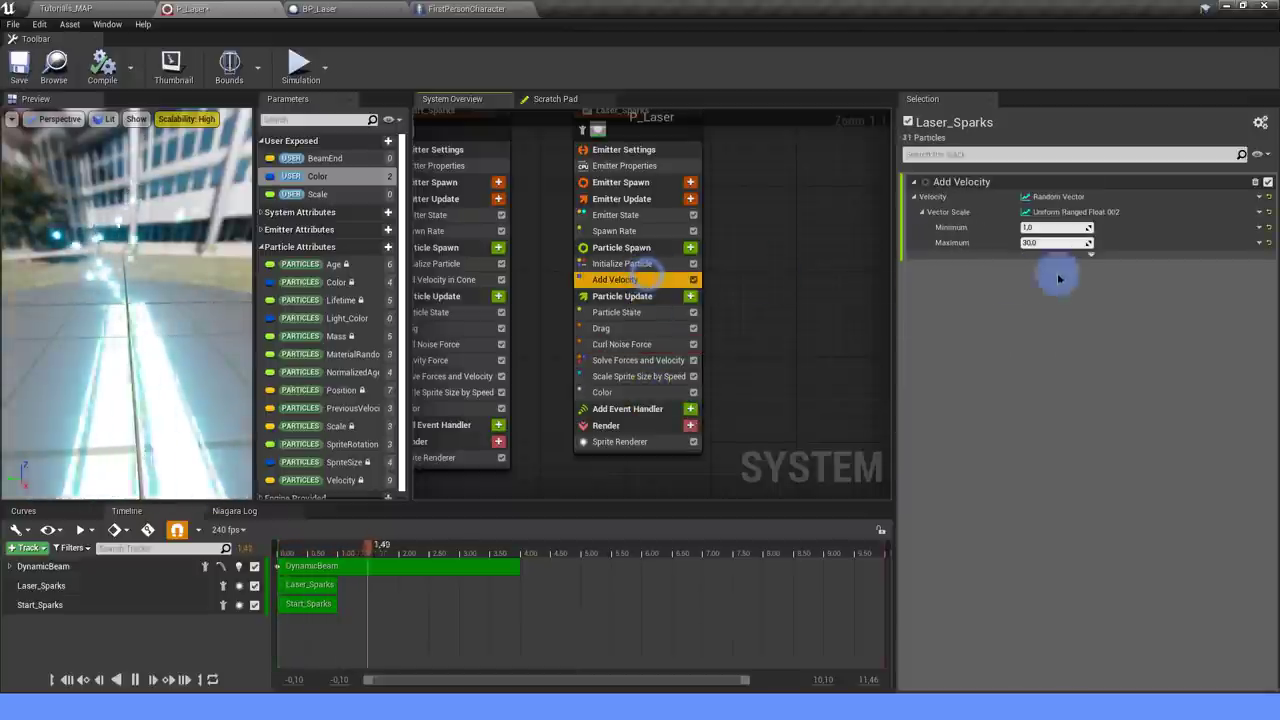
pyautogui.click(1076, 375)
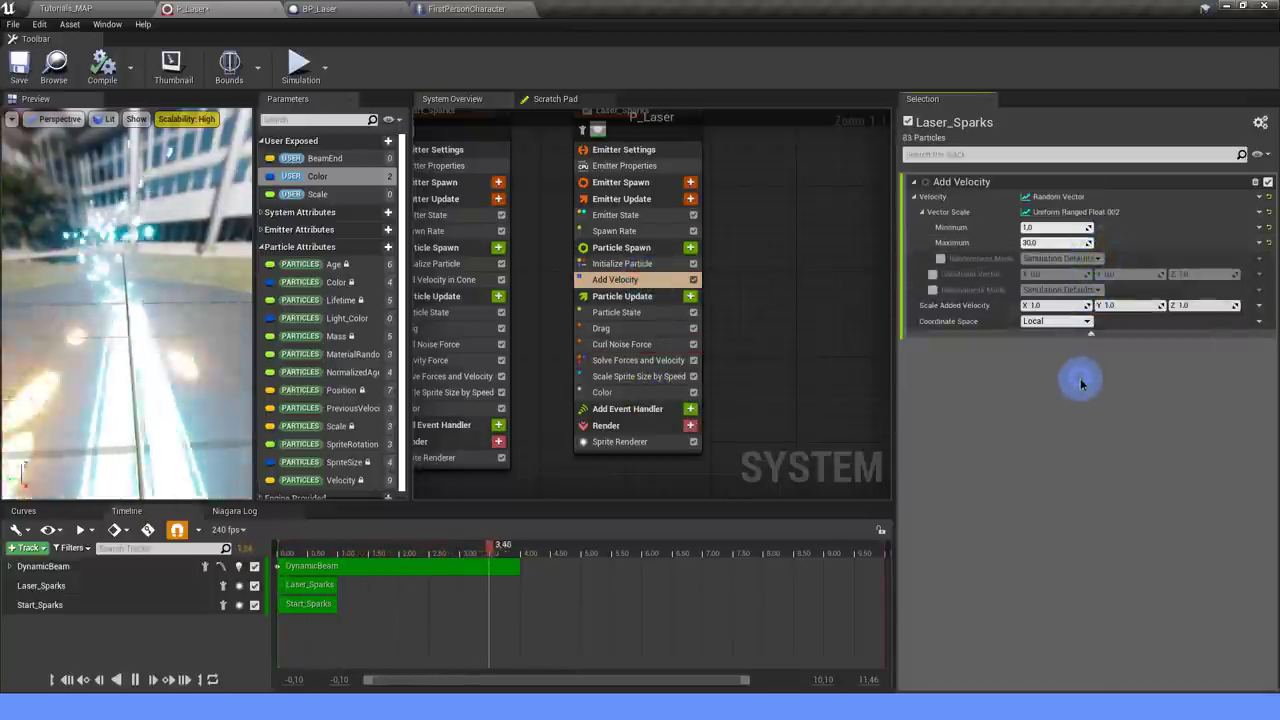
pyautogui.click(780, 306)
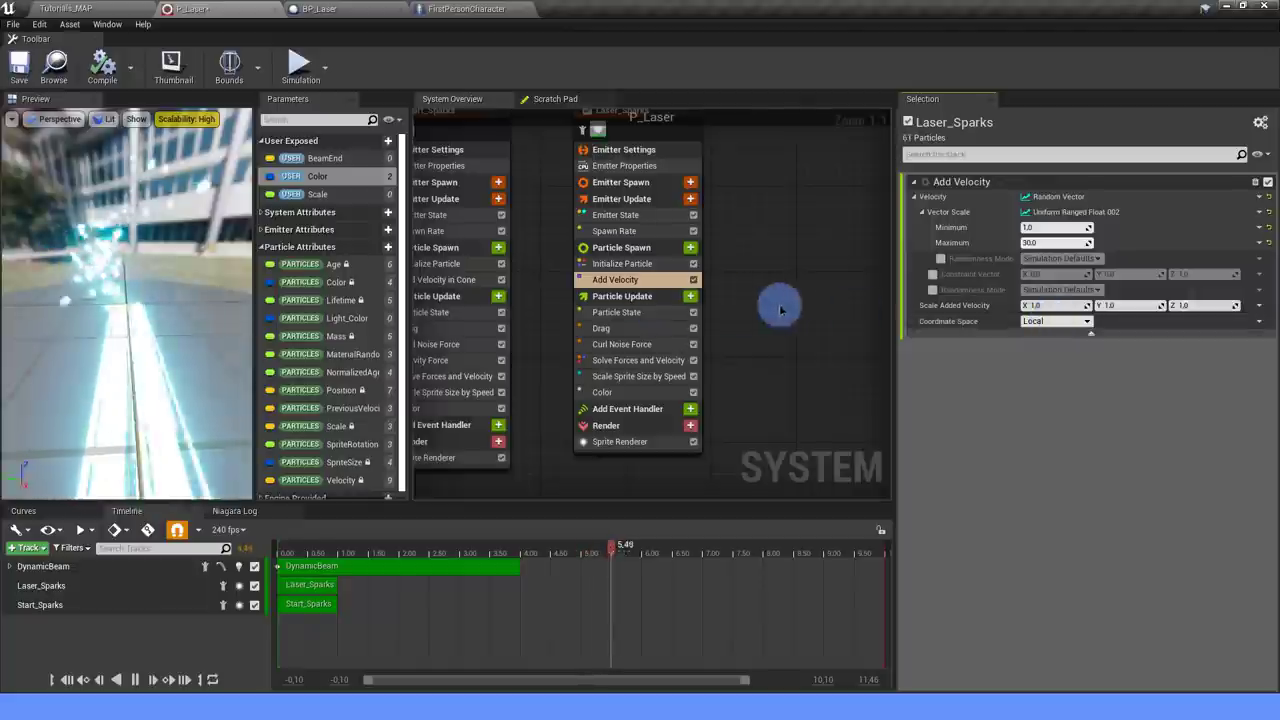
pyautogui.scroll(-3, 763, 293)
pyautogui.scroll(1, 763, 293)
pyautogui.click(660, 252)
# Pan the overview to show both emitters and return to Tutorials_MAP.
pyautogui.moveTo(586, 257)
pyautogui.mouseDown(button='right')
pyautogui.moveTo(622, 274)
pyautogui.moveTo(689, 268)
pyautogui.mouseUp(button='right')
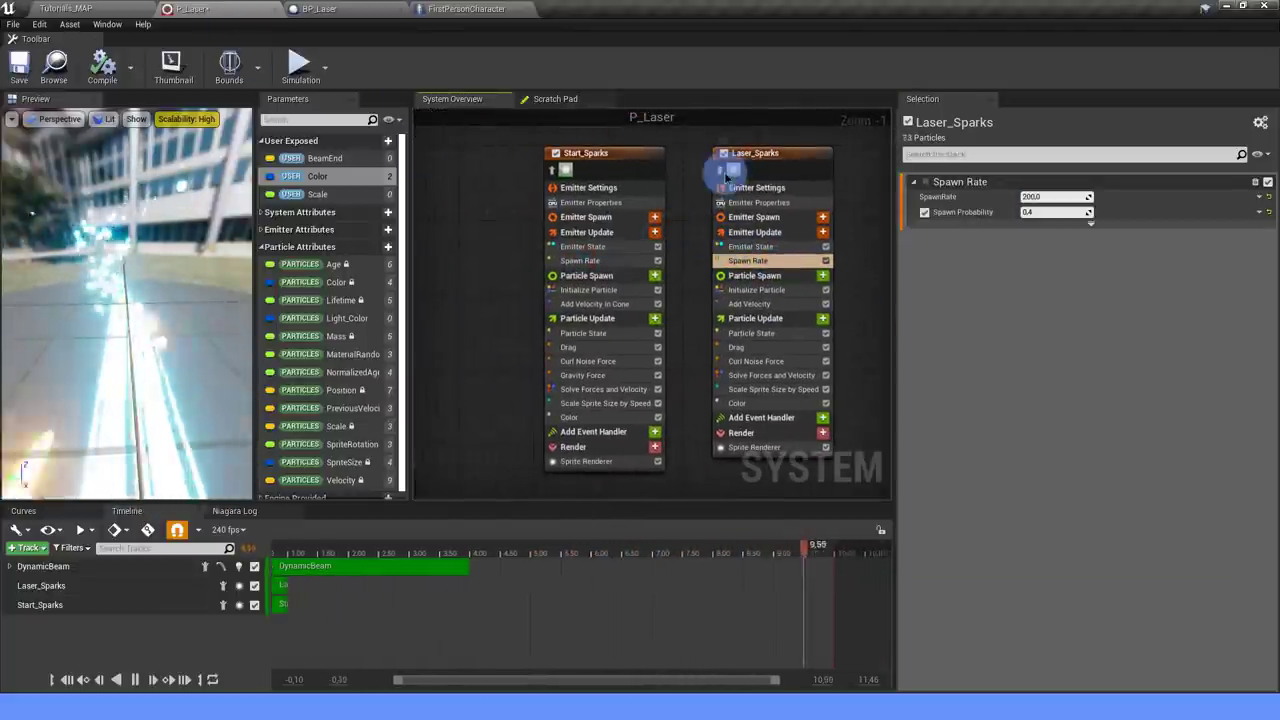
pyautogui.click(550, 174)
pyautogui.click(60, 8)
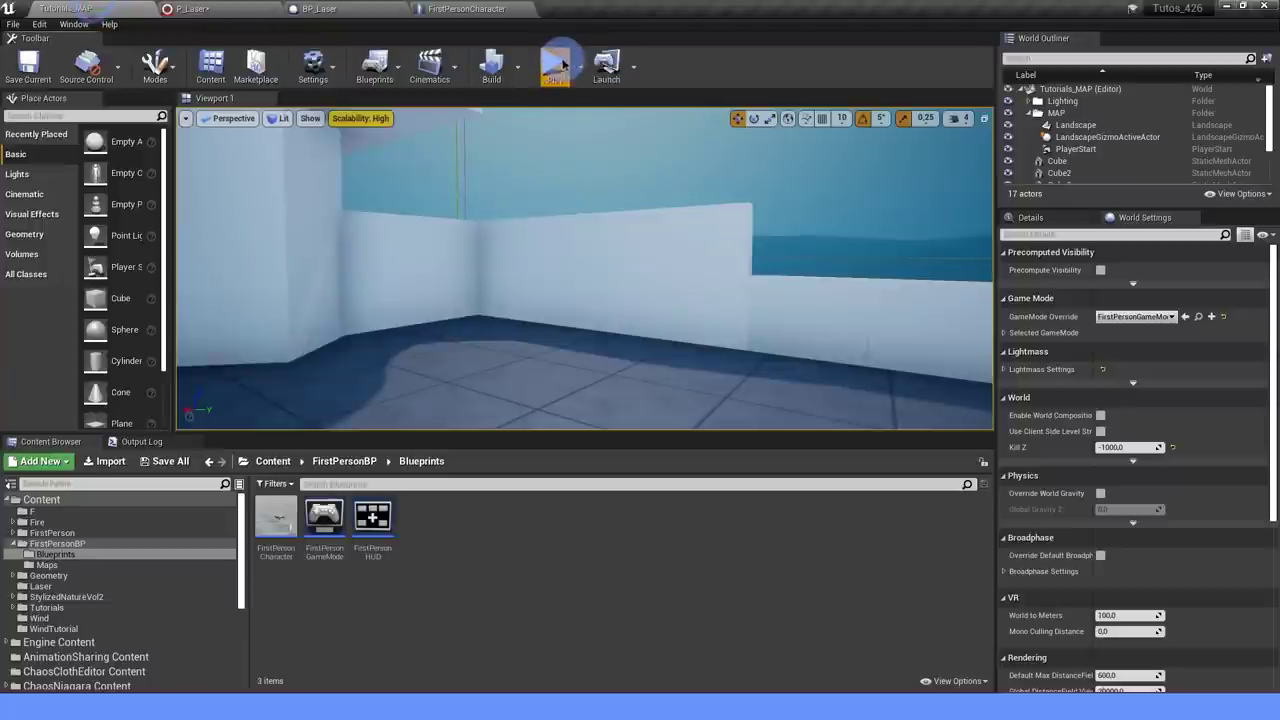
pyautogui.click(563, 64)
pyautogui.click(520, 240)
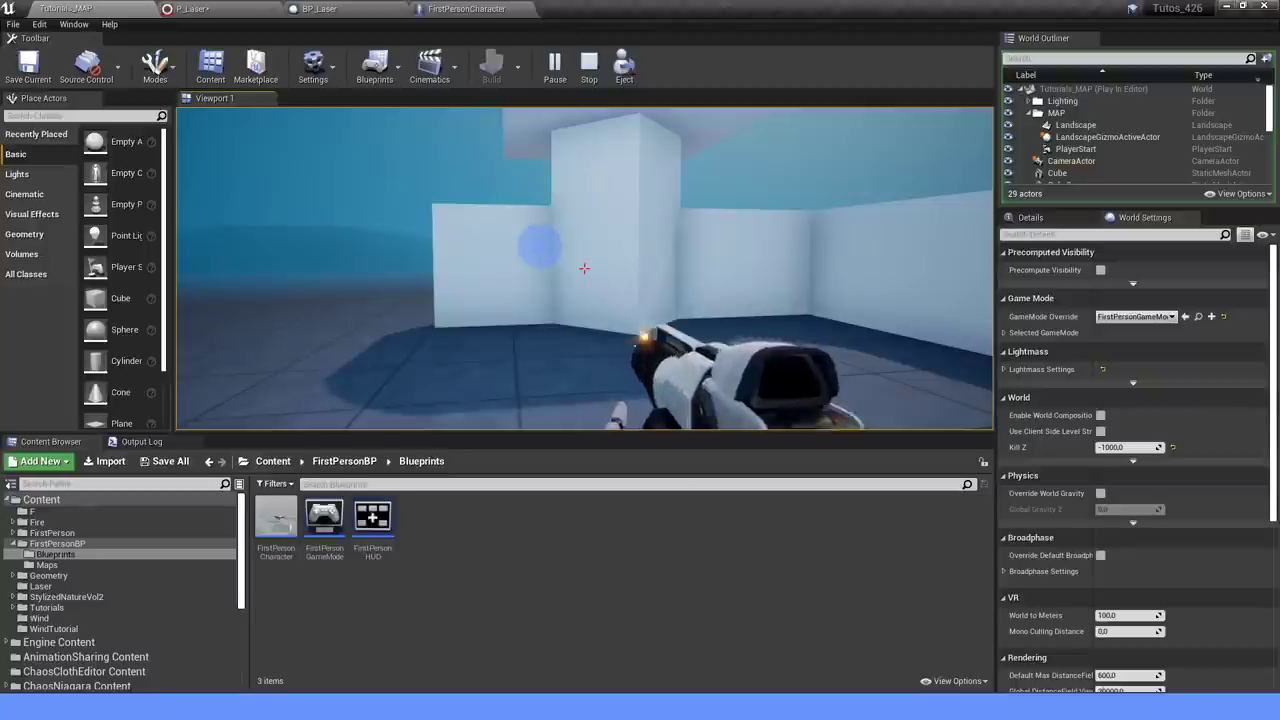
pyautogui.click(584, 268)
# Add a Spawn Burst Instantaneous of 100 particles to Start_Sparks' Emitter Update.
pyautogui.press('Escape')
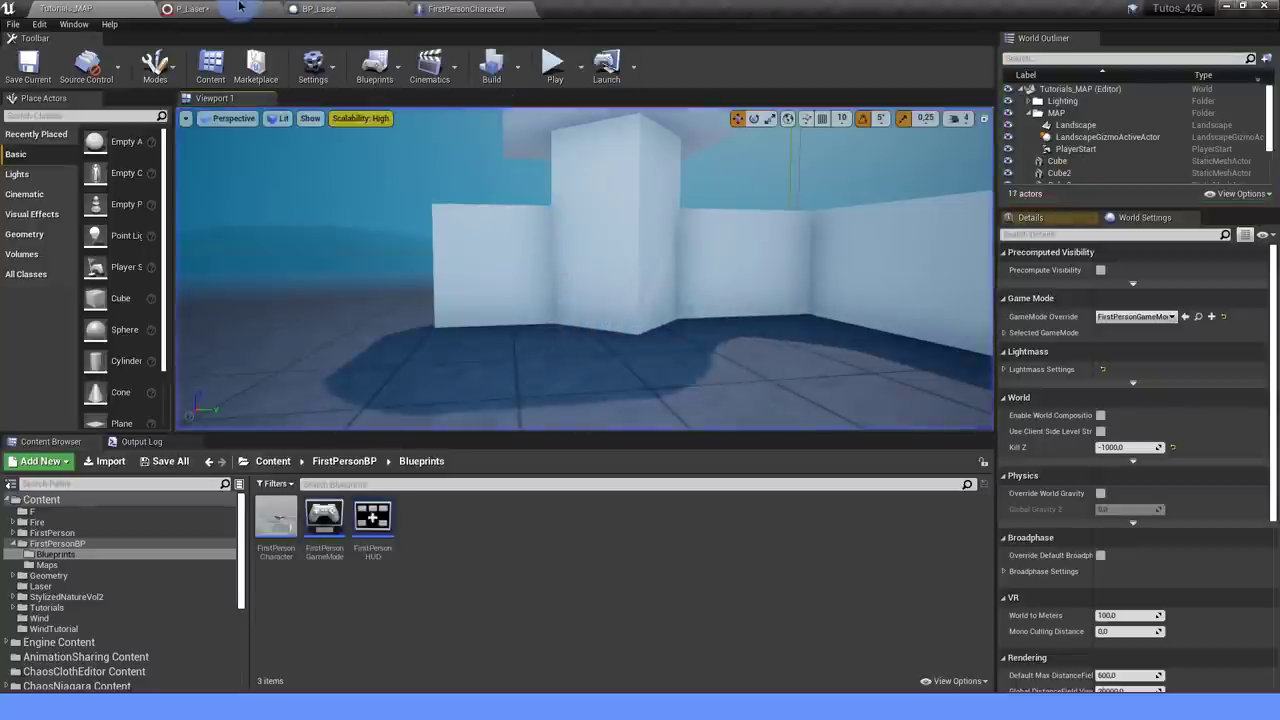
pyautogui.click(237, 9)
pyautogui.click(654, 232)
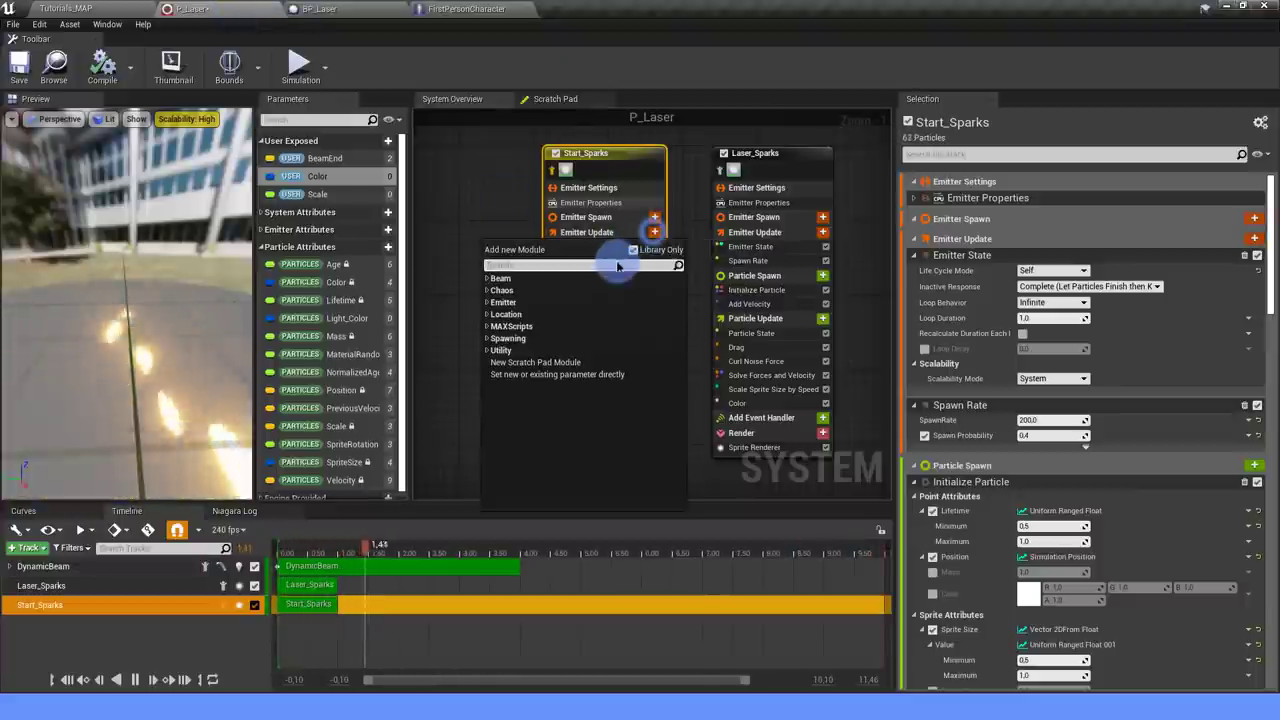
pyautogui.write('BURS')
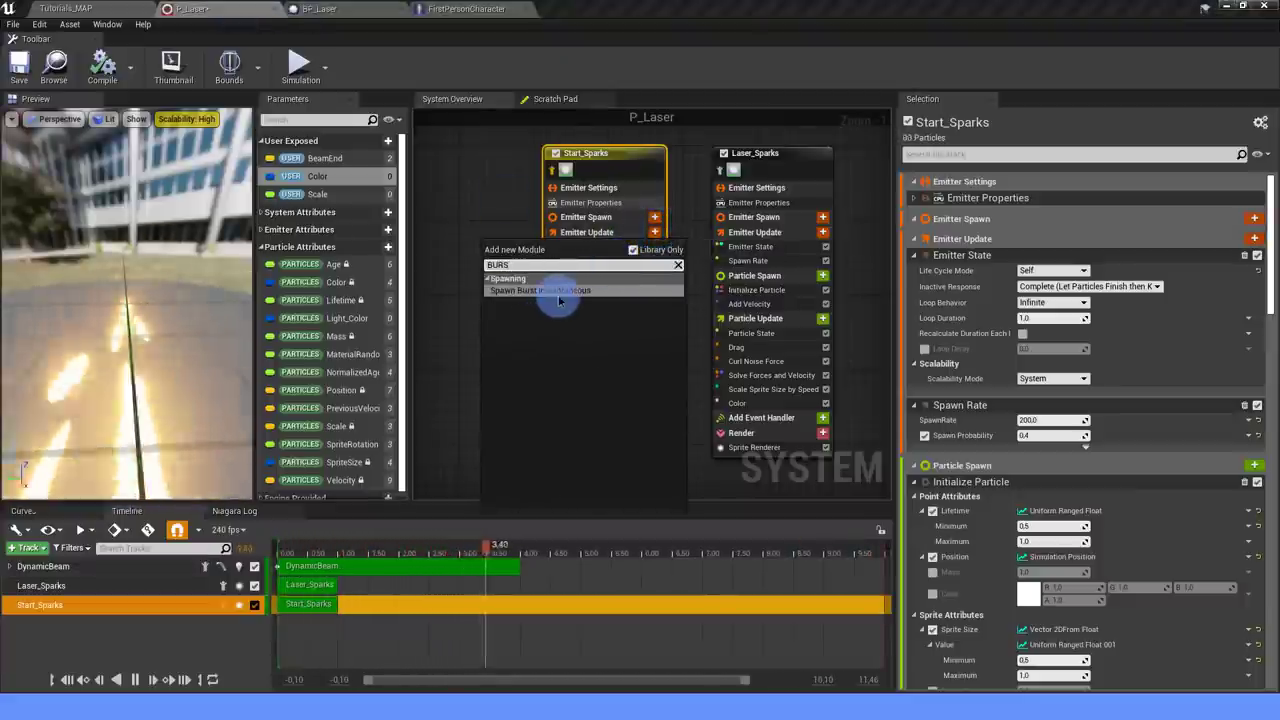
pyautogui.click(558, 290)
pyautogui.click(1055, 196)
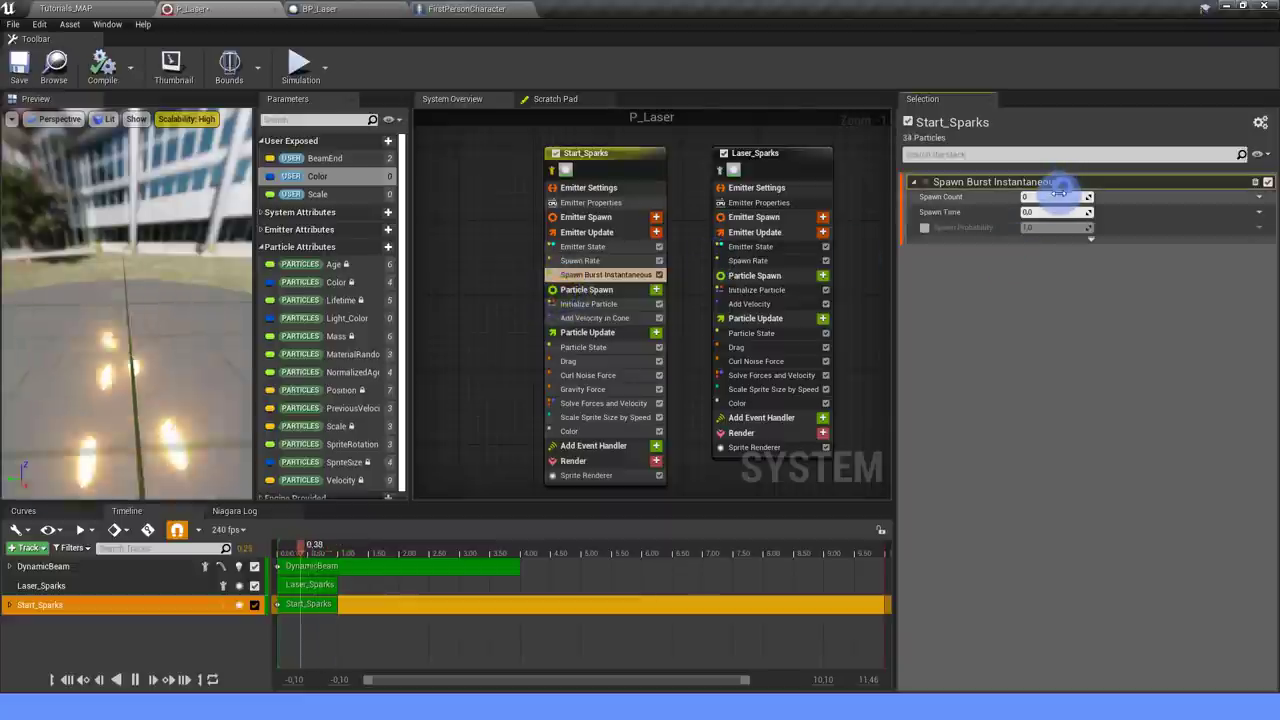
pyautogui.write('100')
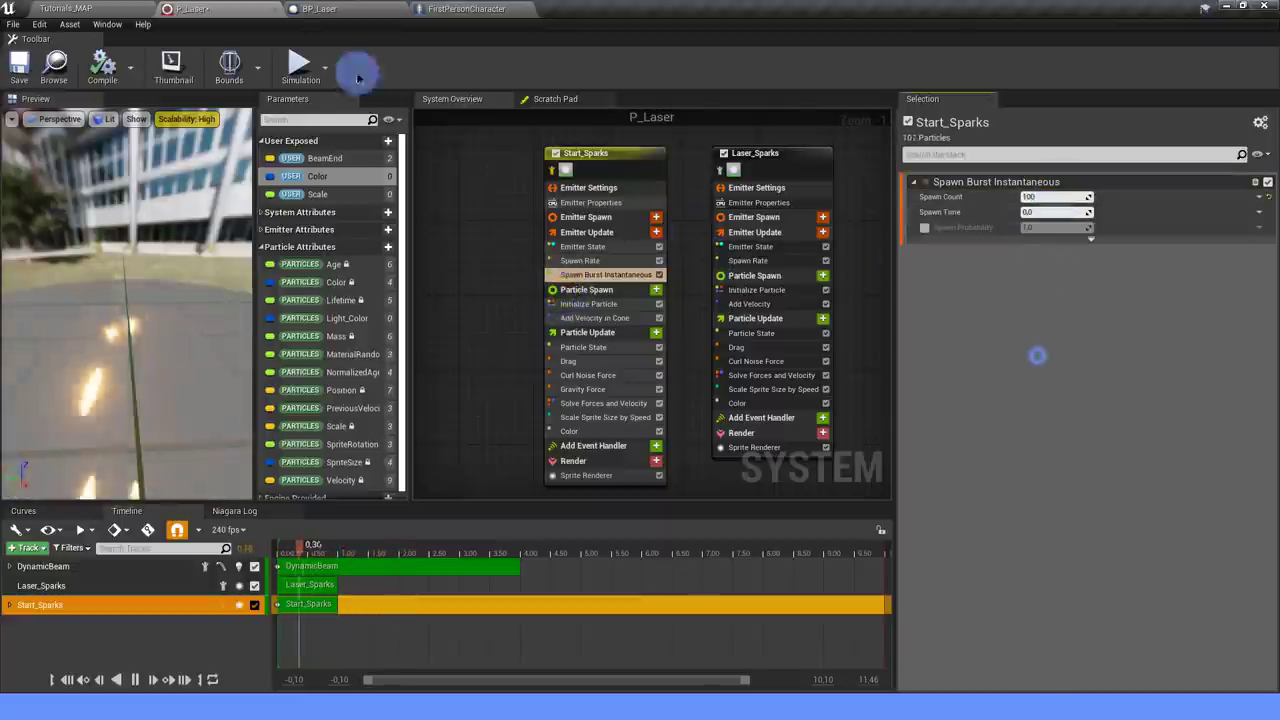
pyautogui.click(109, 9)
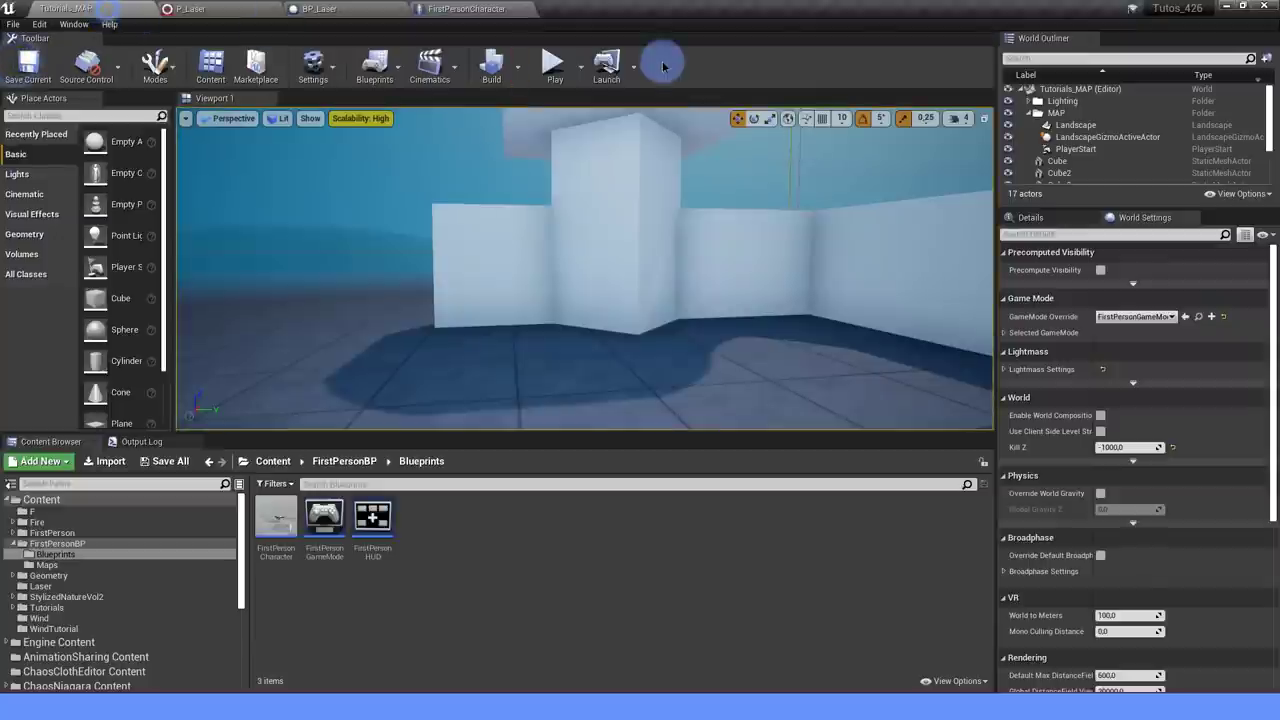
# Play the level and fire the gun to check the muzzle spark burst, then reopen P_Laser.
pyautogui.click(549, 64)
pyautogui.click(625, 250)
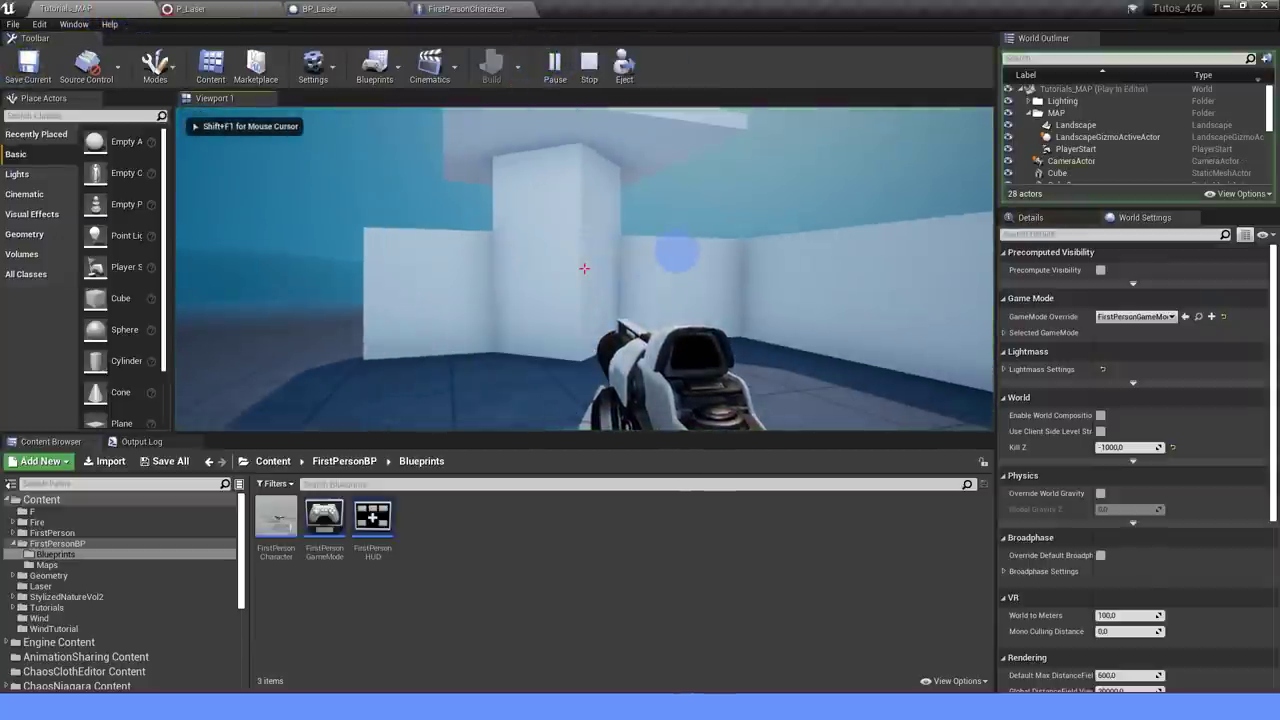
pyautogui.click(584, 268)
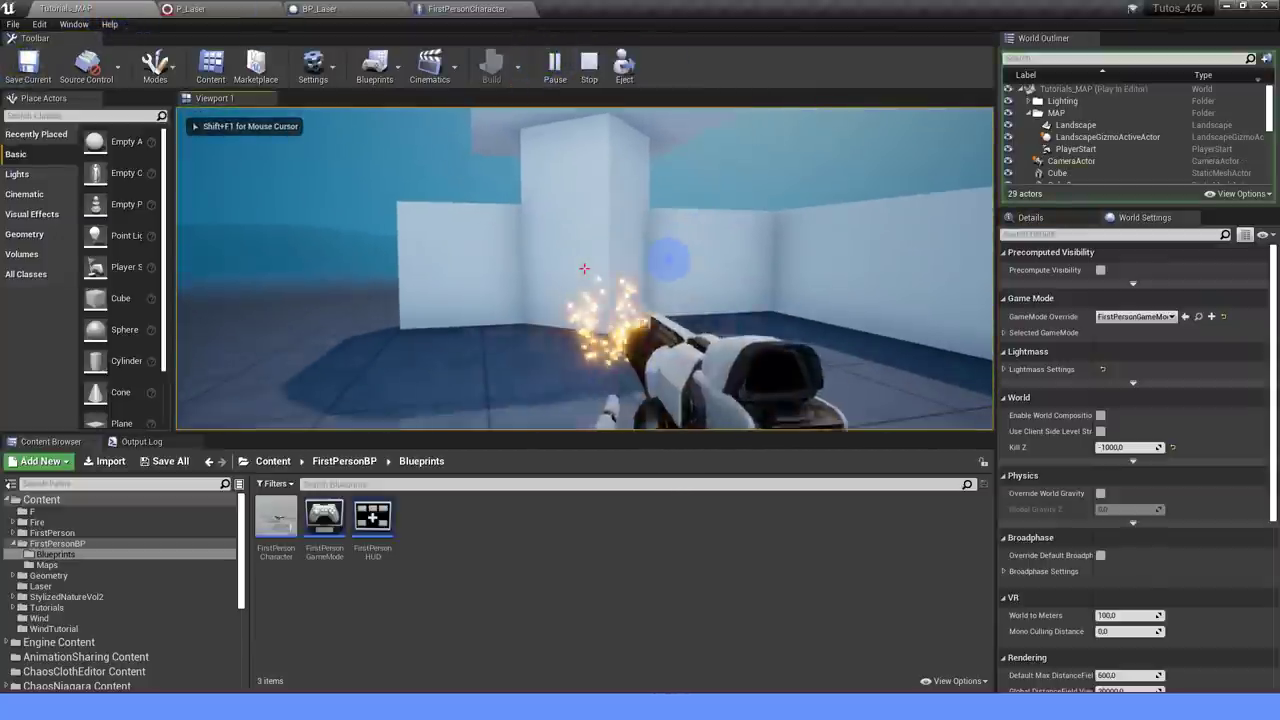
pyautogui.press('Escape')
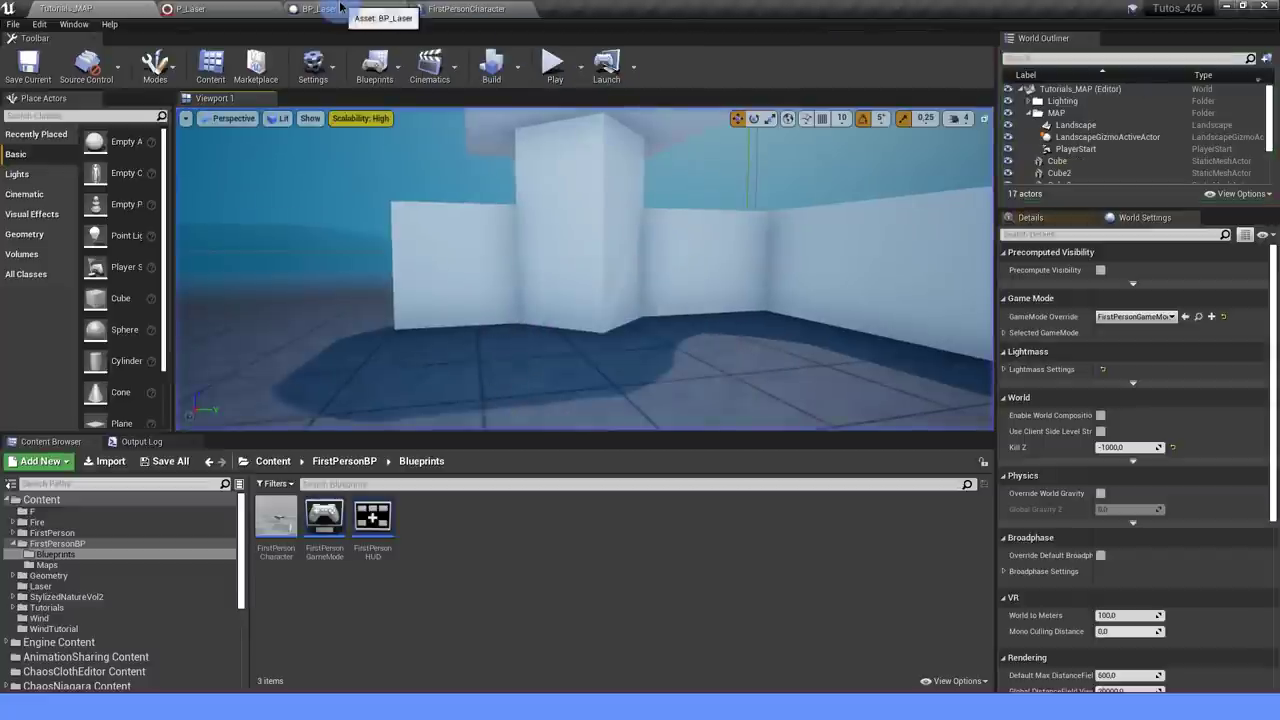
pyautogui.click(190, 8)
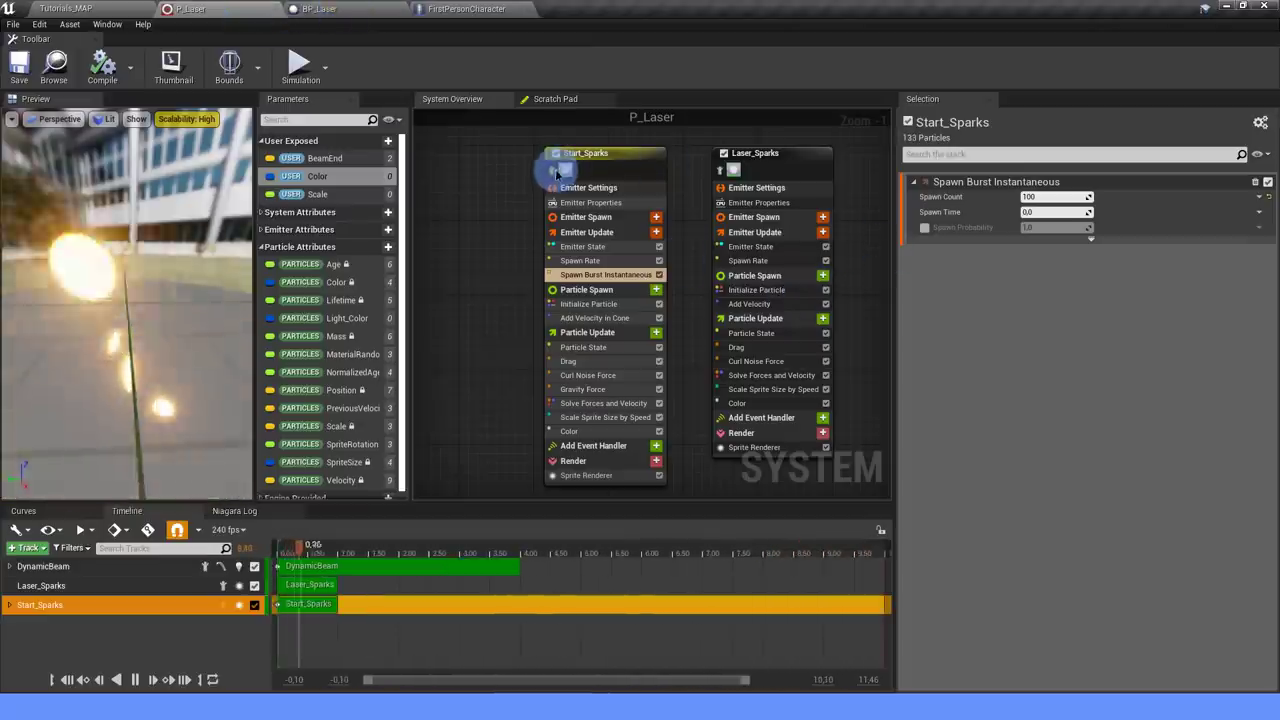
# Set Laser_Sparks' Initialize Particle Position to an Add Vector with A as Simulation Position.
pyautogui.moveTo(810, 271); pyautogui.dragTo(643, 277, button='right')
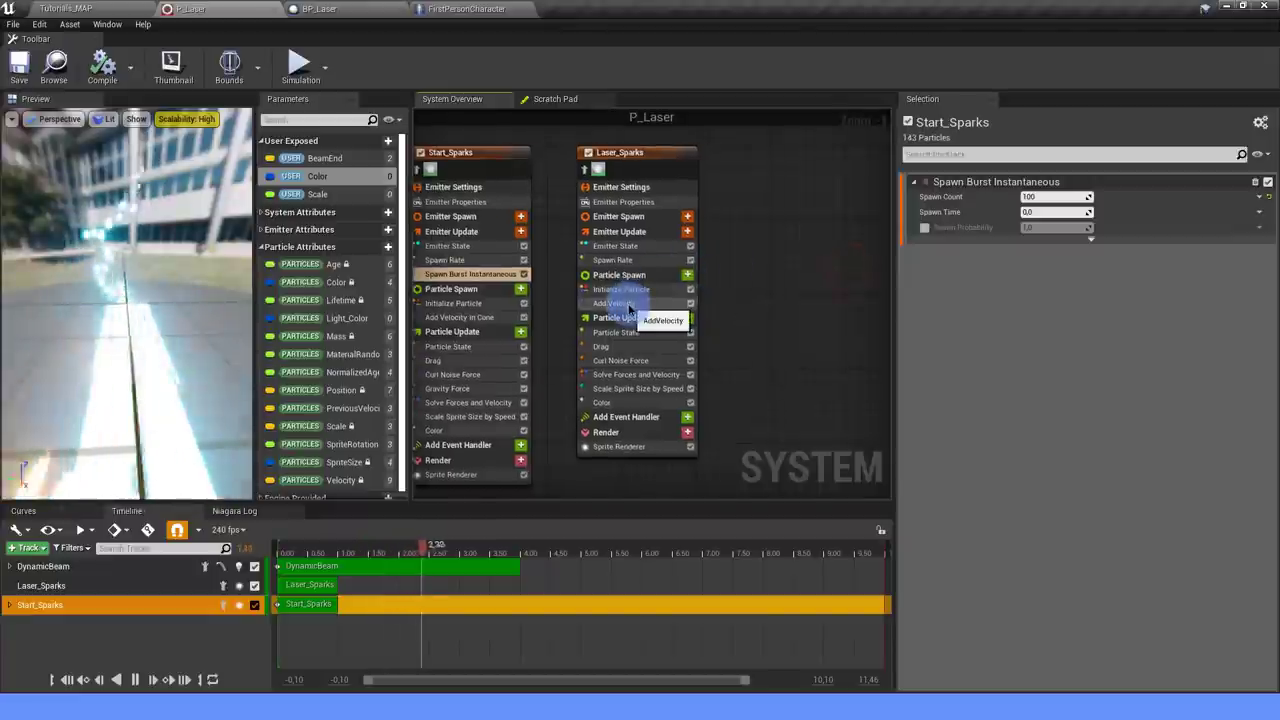
pyautogui.moveTo(84, 316); pyautogui.dragTo(128, 294)
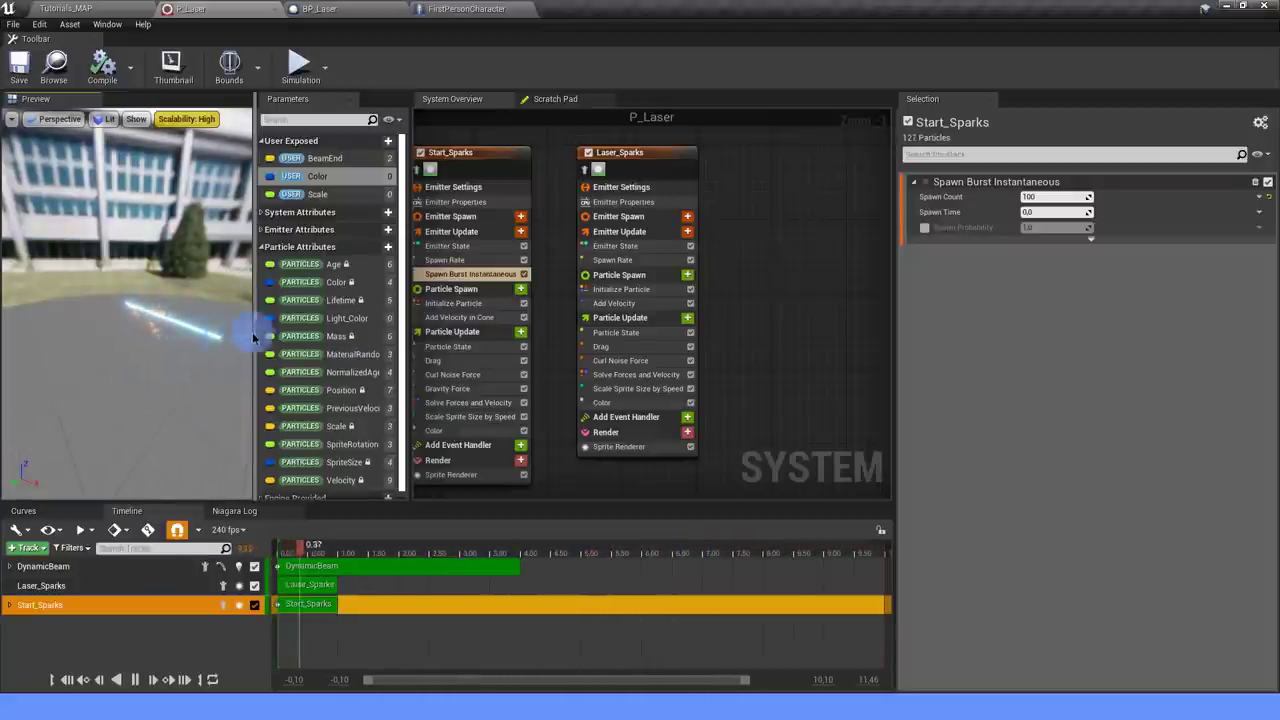
pyautogui.scroll(1, 776, 335)
pyautogui.click(597, 281)
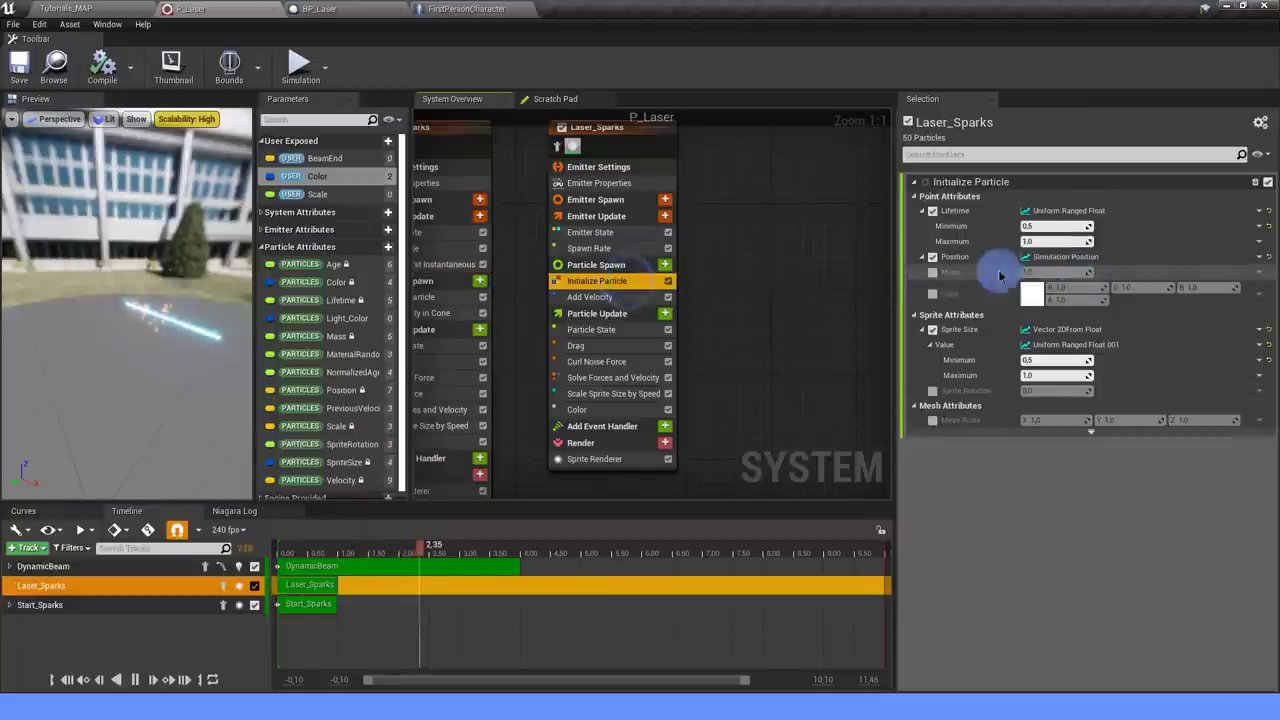
pyautogui.click(1259, 257)
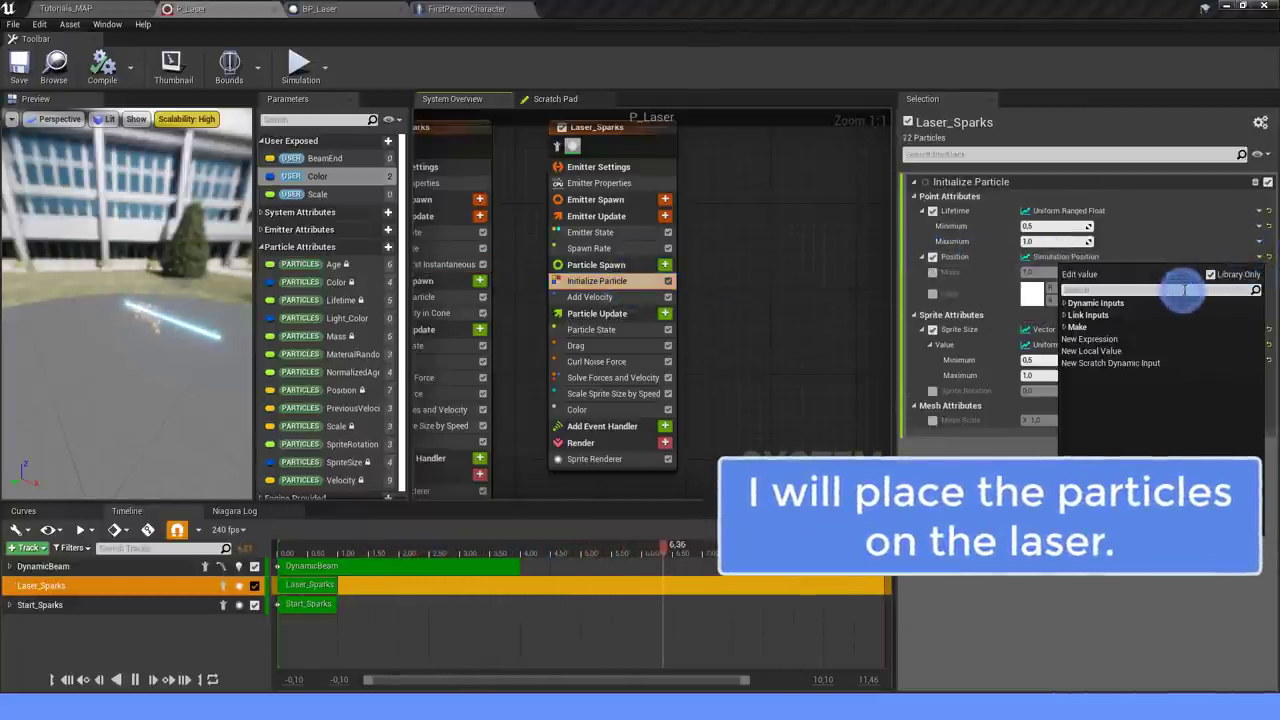
pyautogui.write('ADD')
pyautogui.click(1140, 309)
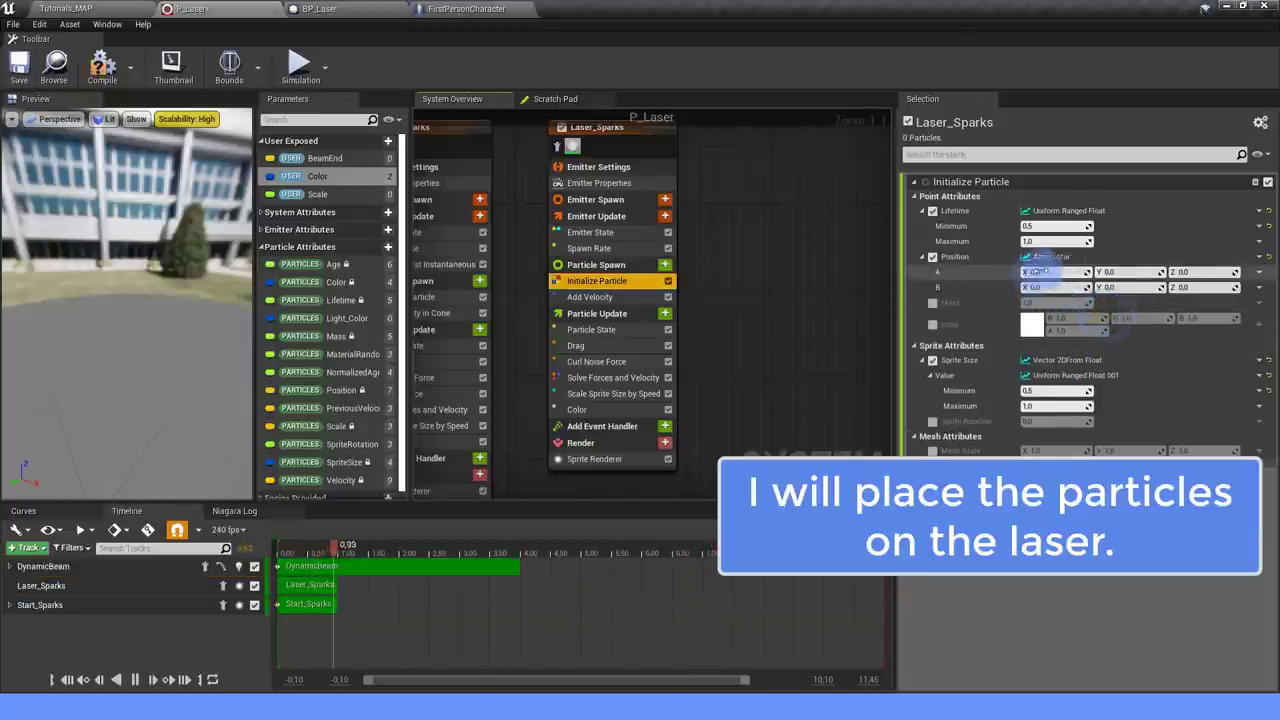
pyautogui.click(1256, 273)
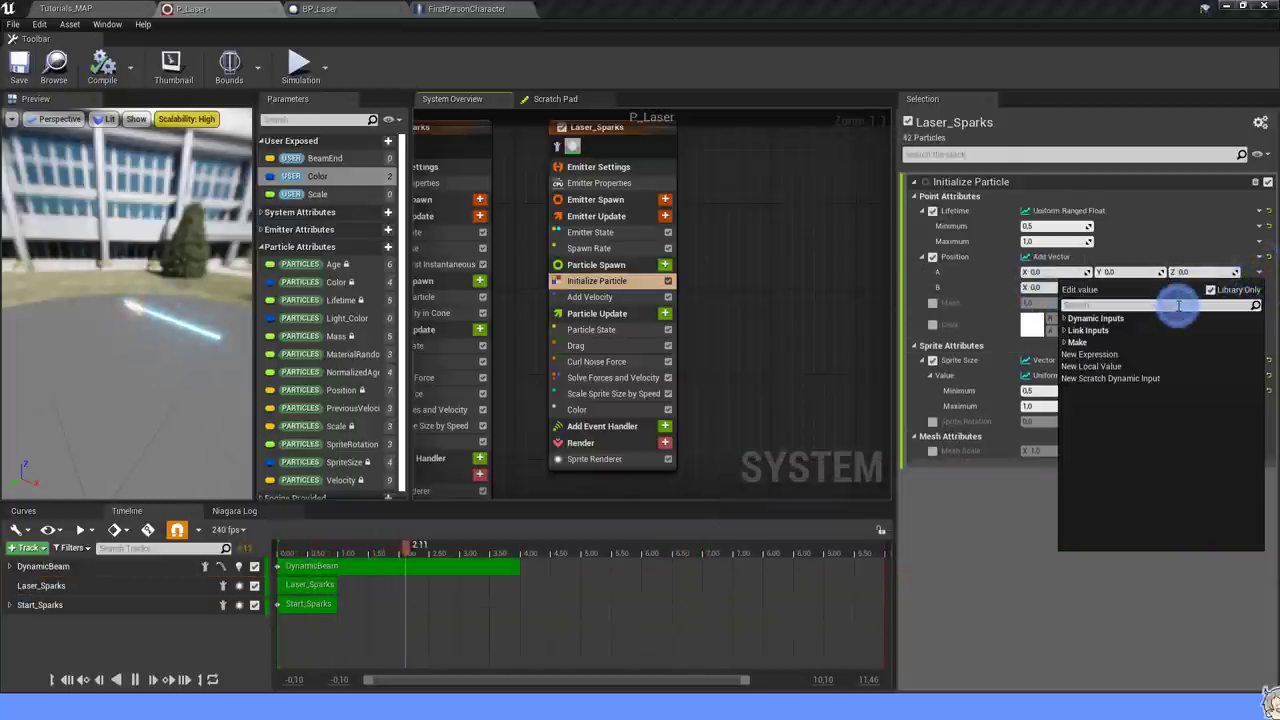
pyautogui.write('SIM')
pyautogui.click(1143, 330)
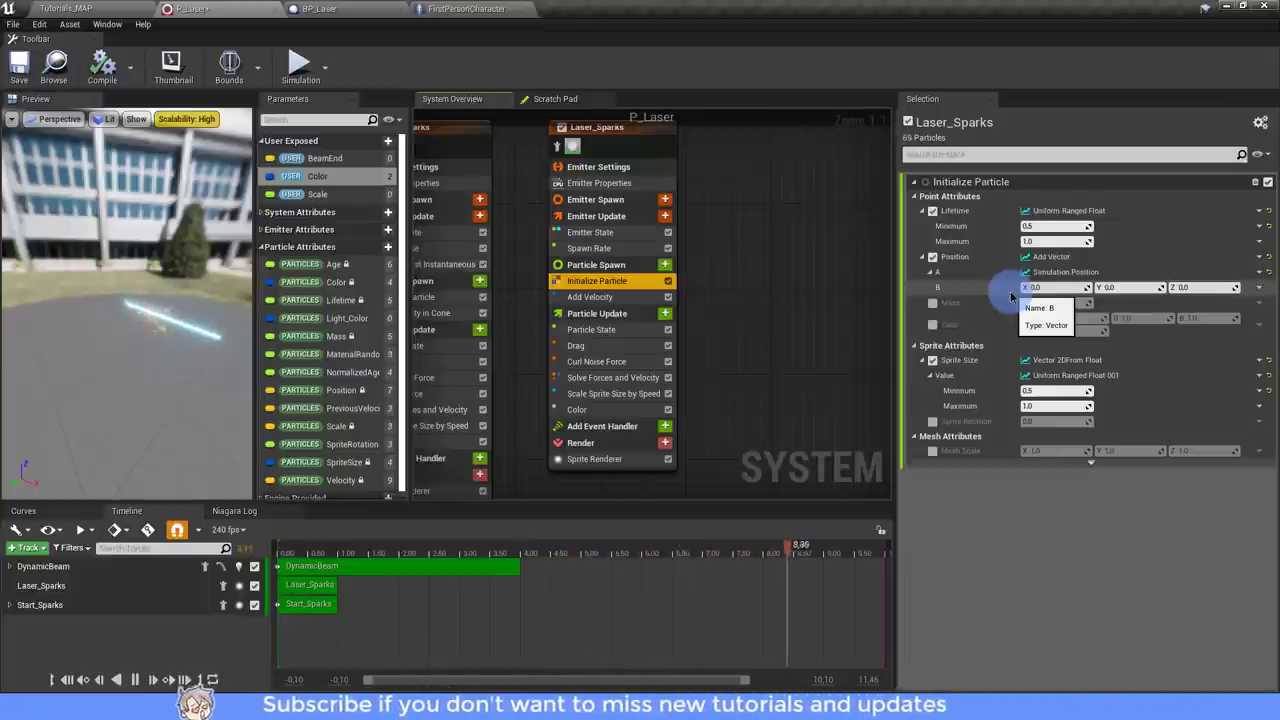
# Set input B to Multiply Vector by Float, with a Subtract Vector as its Vector.
pyautogui.click(1259, 288)
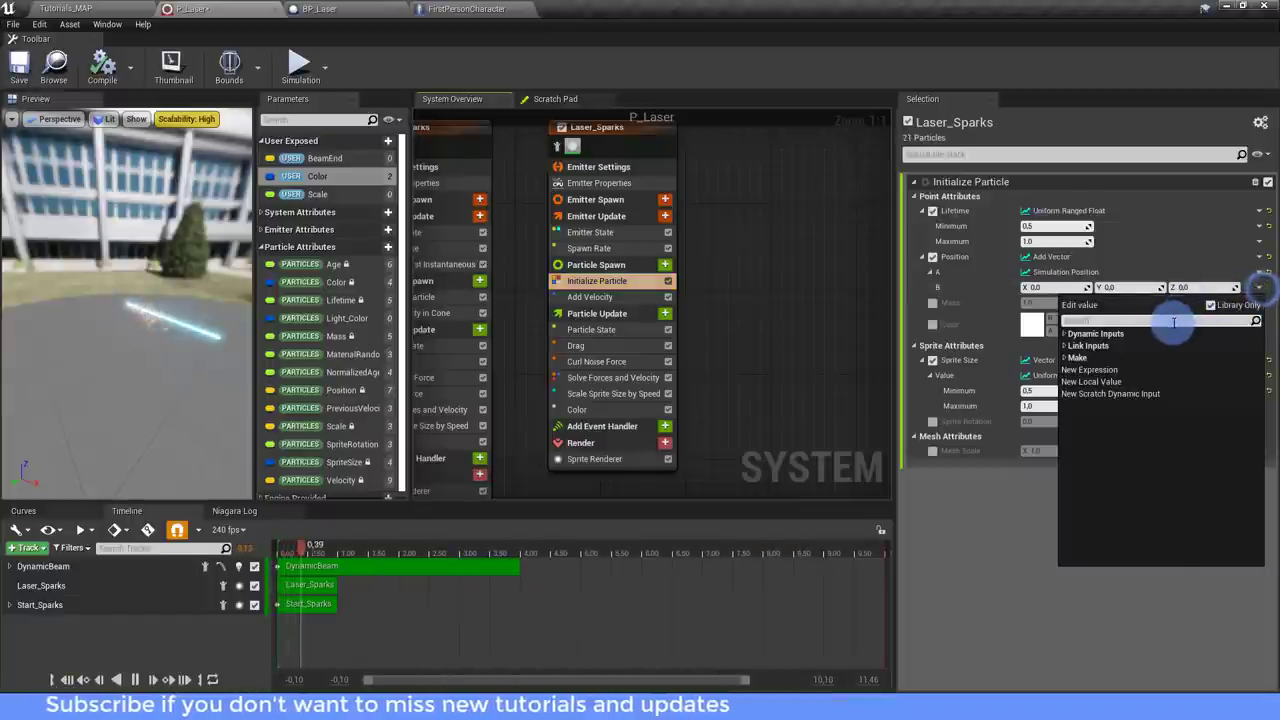
pyautogui.write('MULT')
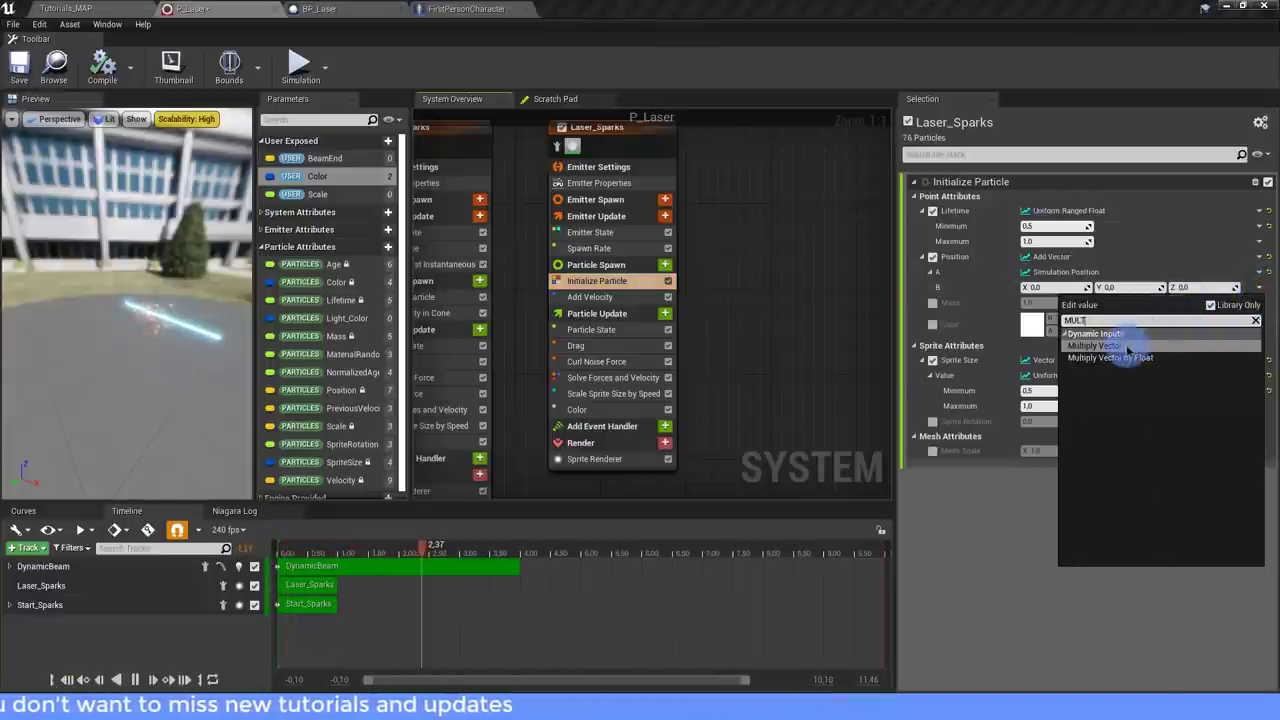
pyautogui.click(1126, 345)
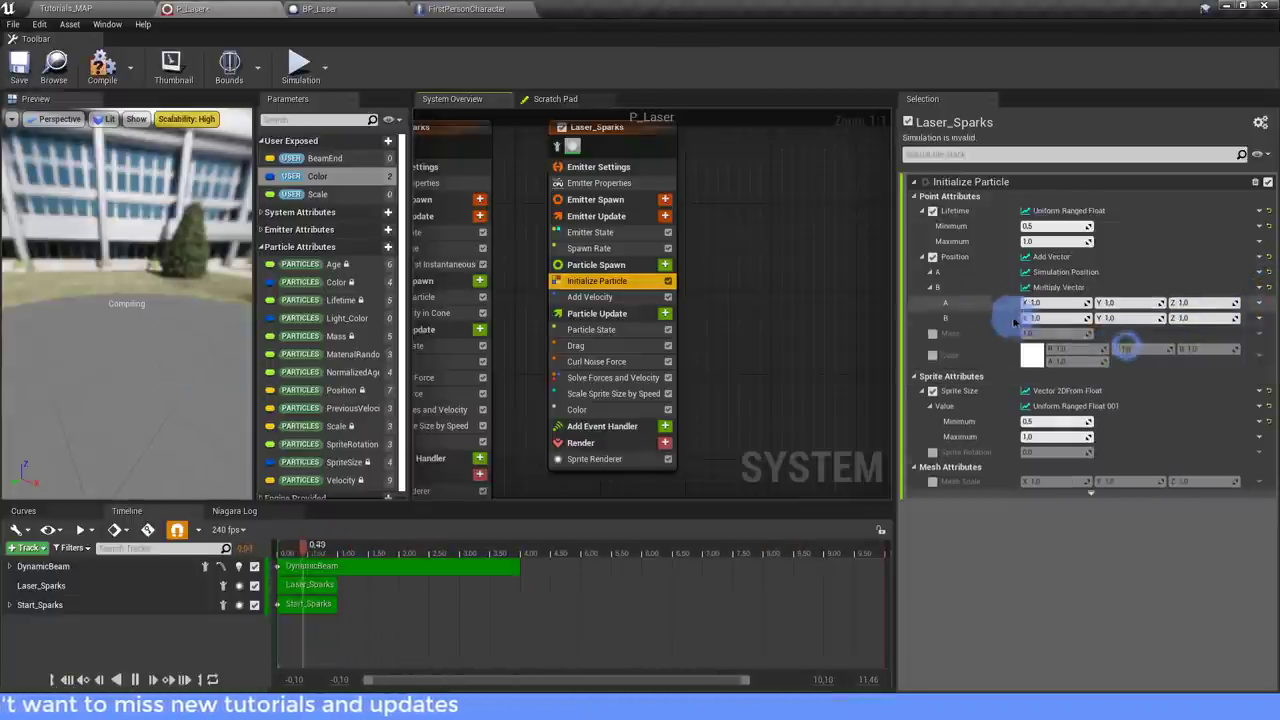
pyautogui.click(1260, 289)
pyautogui.write('MULT')
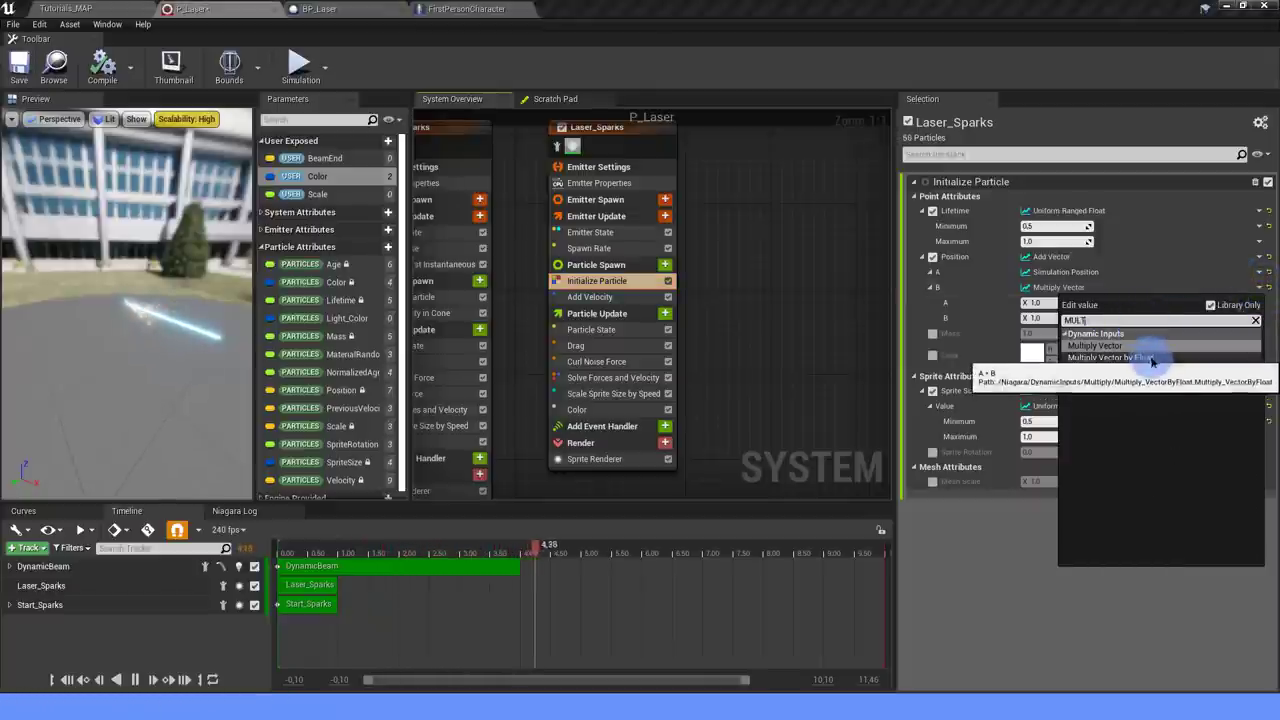
pyautogui.click(1110, 357)
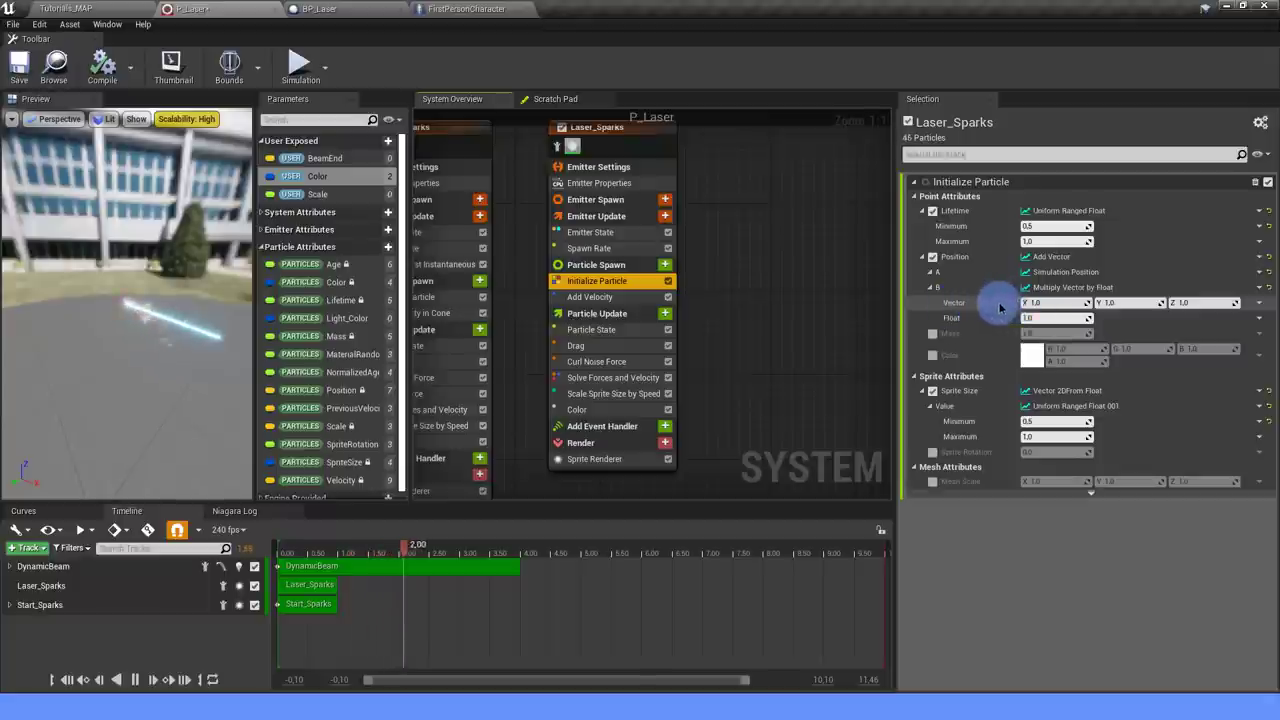
pyautogui.click(1258, 302)
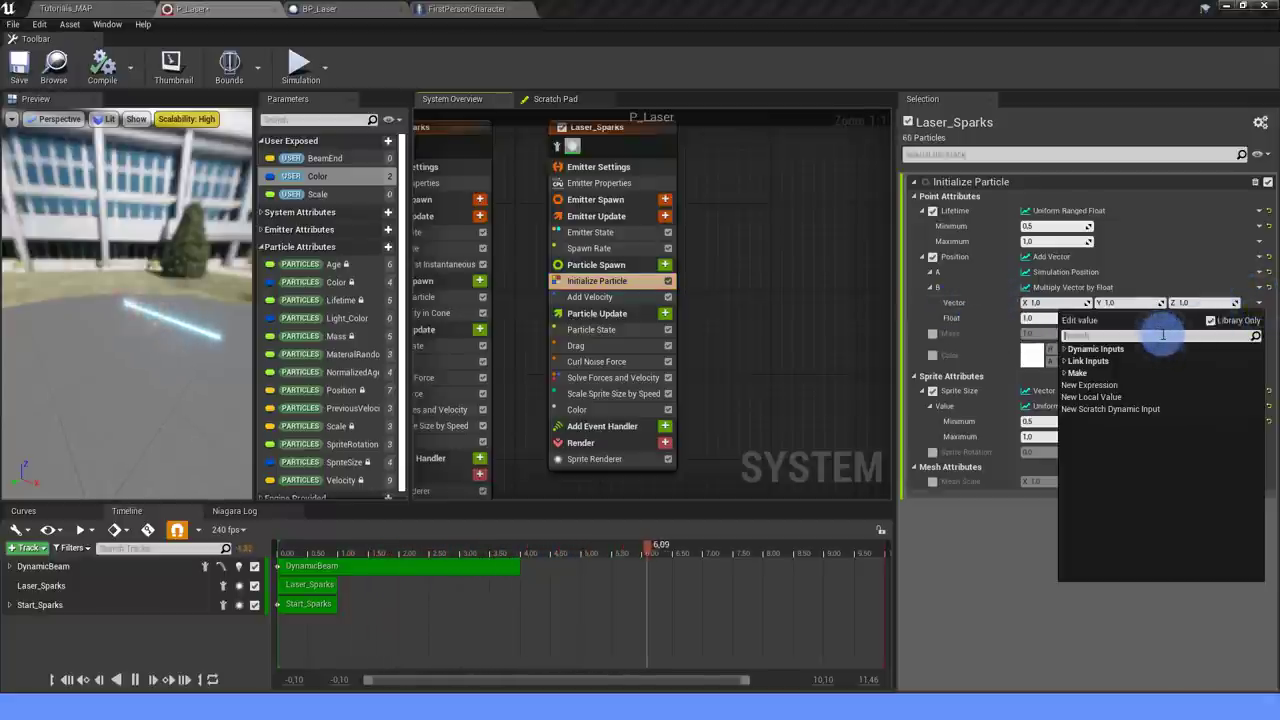
pyautogui.write('su')
pyautogui.click(1144, 364)
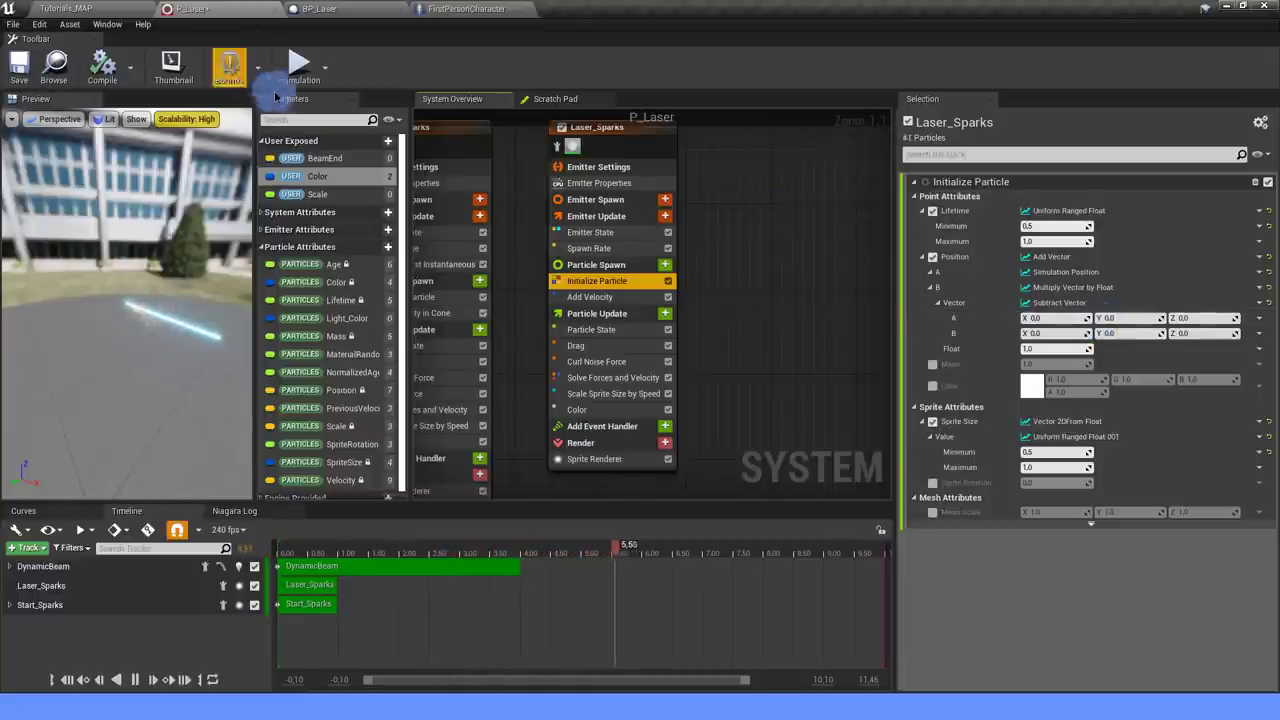
# Feed BeamEnd into the Subtract Vector's A and Simulation Position into its B.
pyautogui.moveTo(322, 158)
pyautogui.mouseDown()
pyautogui.moveTo(1050, 340)
pyautogui.moveTo(1056, 318)
pyautogui.mouseUp()
pyautogui.click(1263, 338)
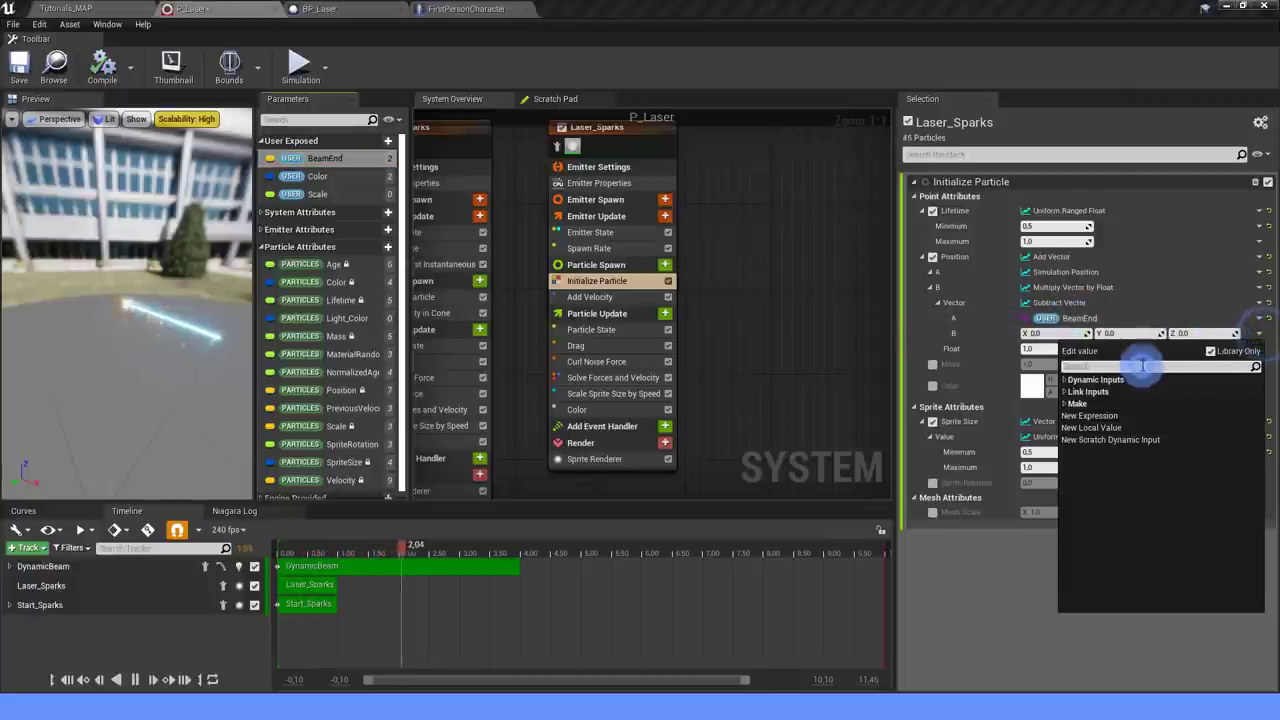
pyautogui.write('Si')
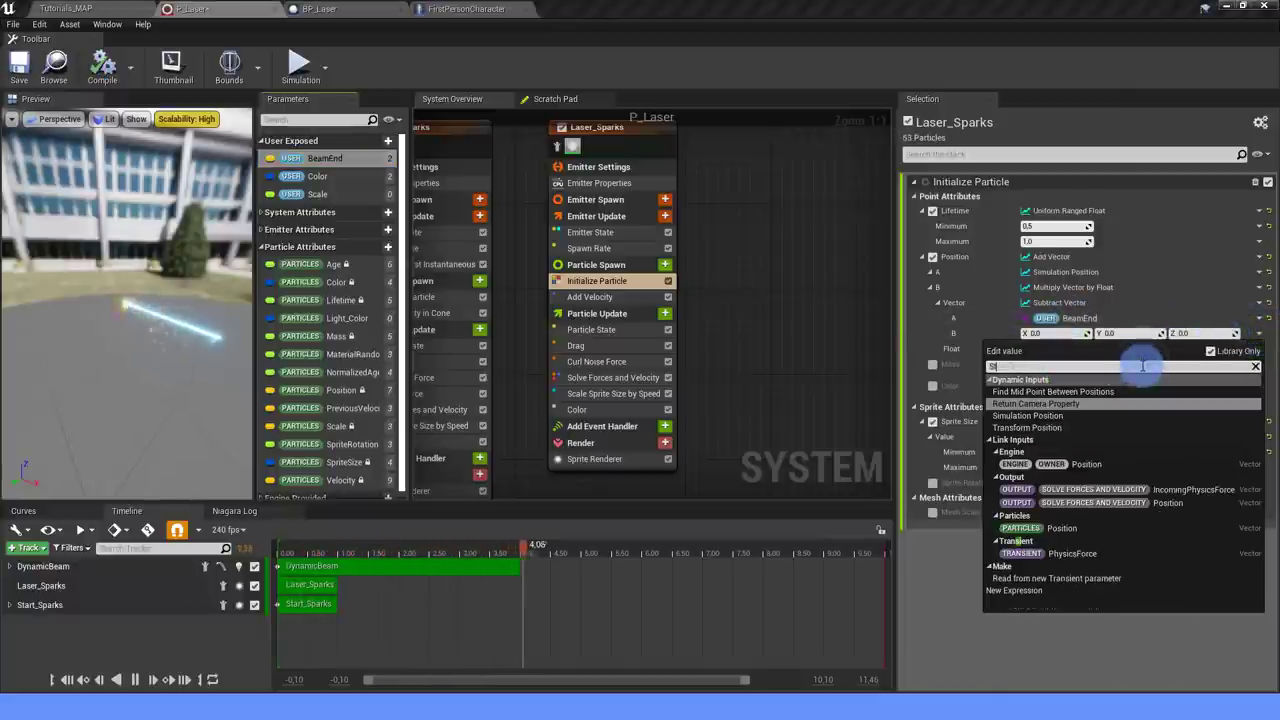
pyautogui.write('m')
pyautogui.click(1171, 398)
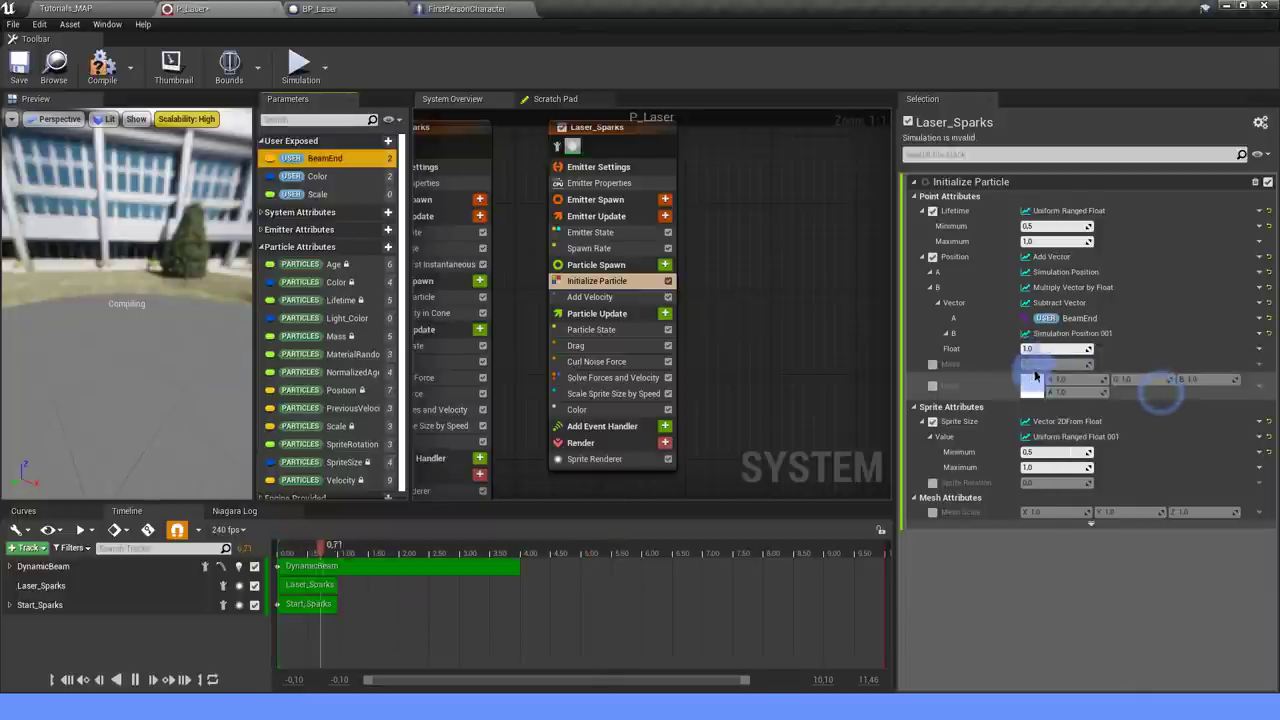
pyautogui.click(205, 350)
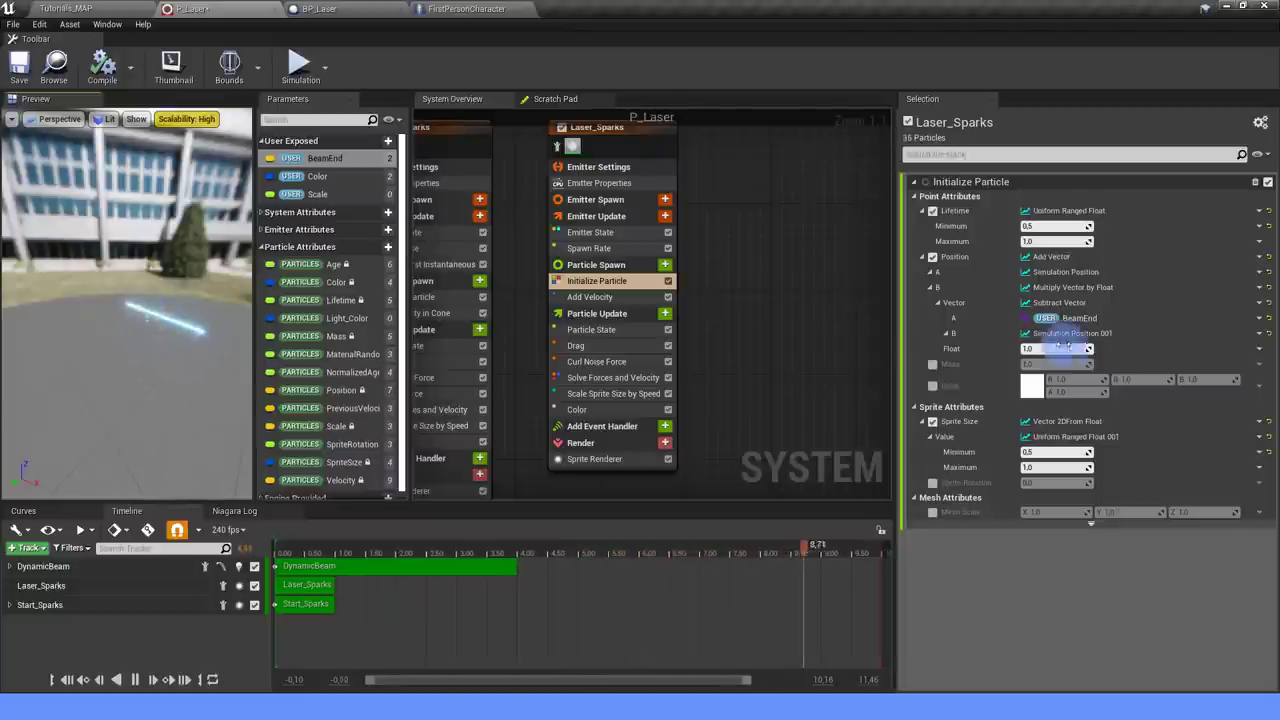
# Make the Float multiplier a Uniform Ranged Float, then save P_Laser.
pyautogui.click(1259, 349)
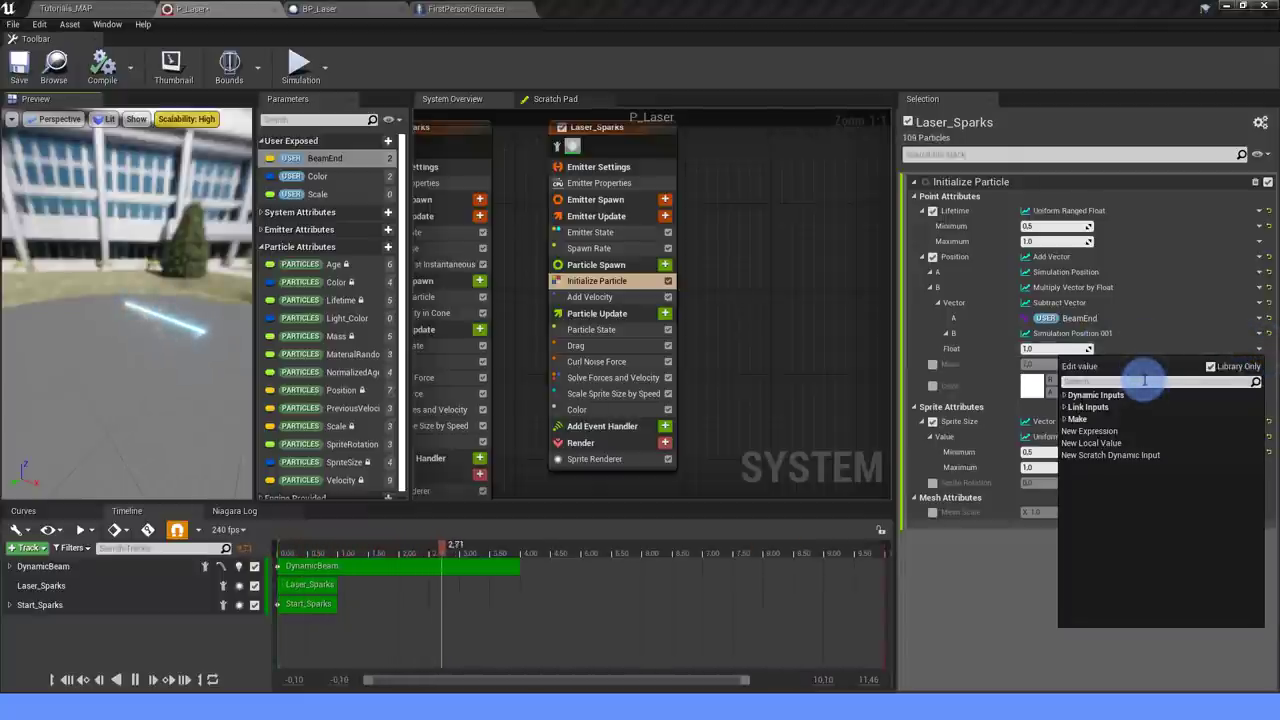
pyautogui.write('uniform')
pyautogui.click(1130, 412)
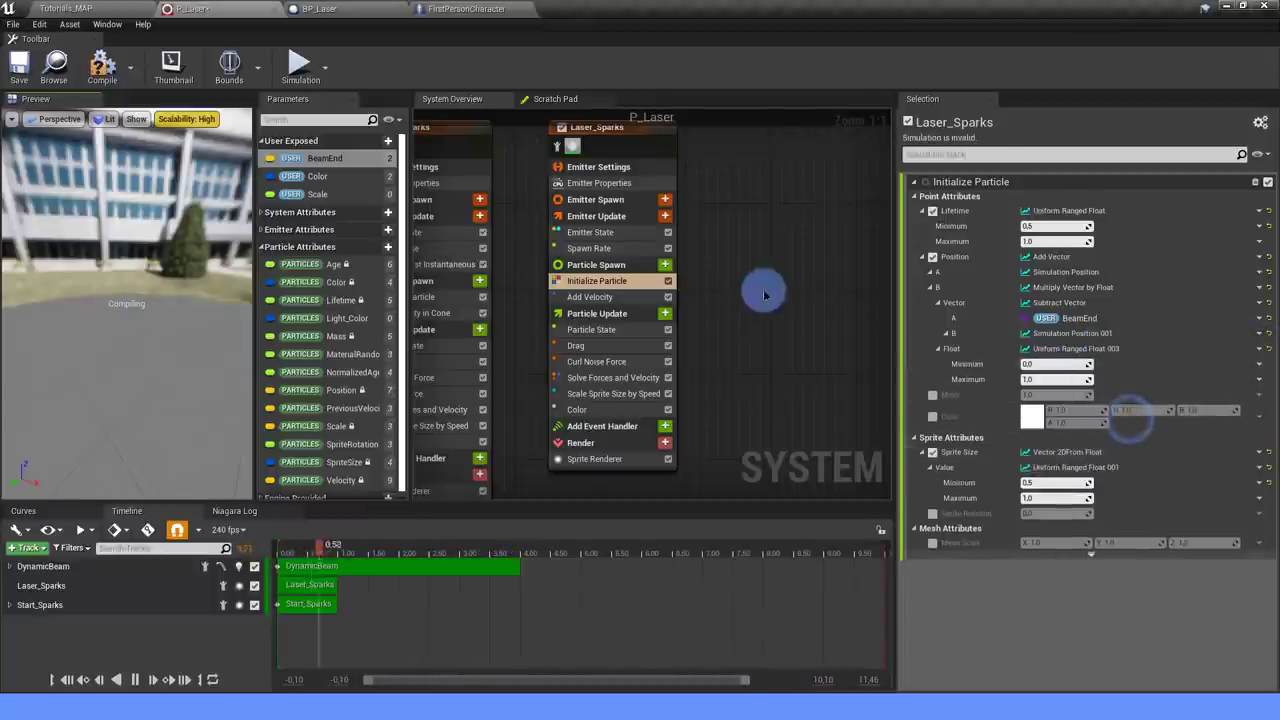
pyautogui.click(338, 299)
pyautogui.moveTo(218, 320); pyautogui.dragTo(178, 331)
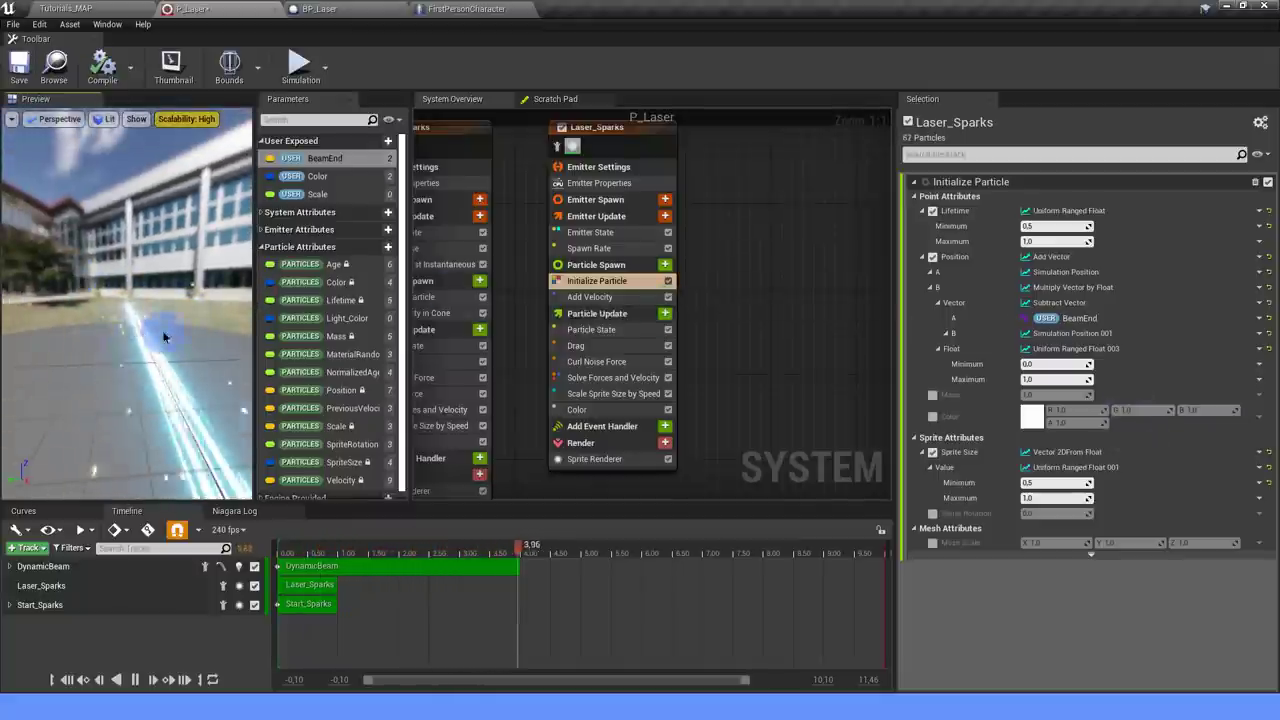
pyautogui.click(18, 78)
pyautogui.click(95, 8)
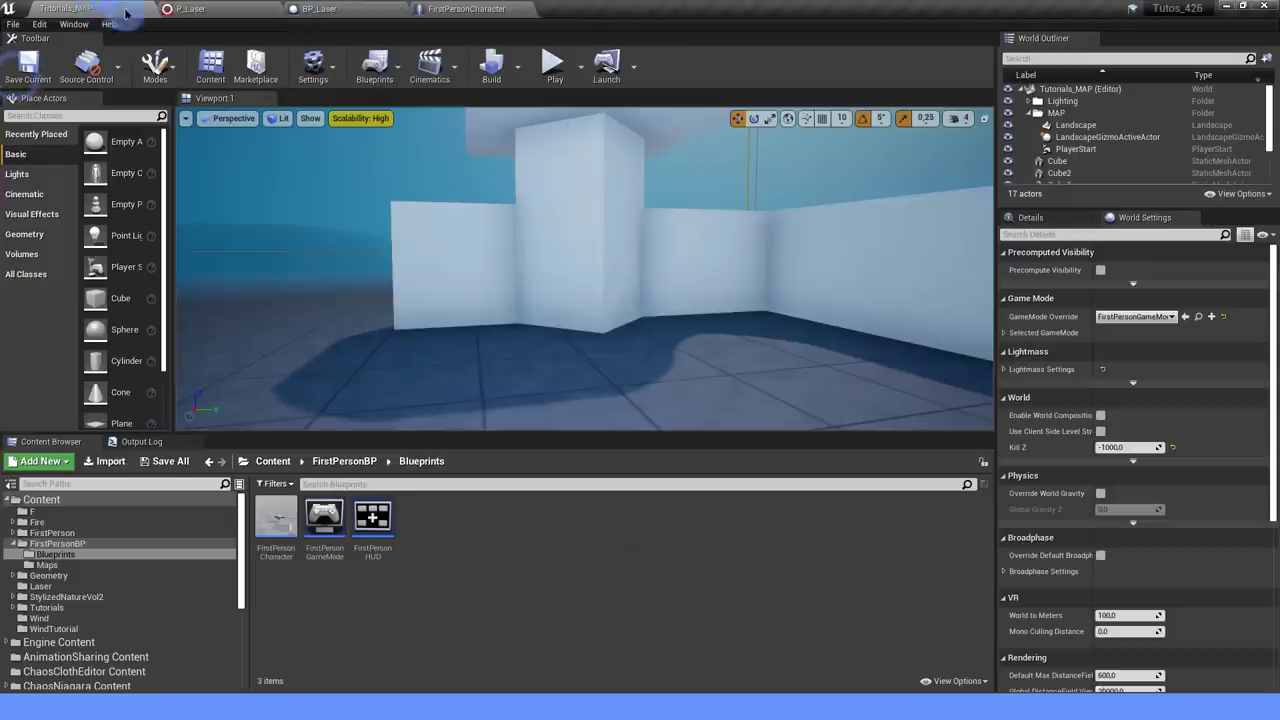
# Set Laser_Sparks' particle lifetime range to 1.5–3.0 and return to Tutorials_MAP.
pyautogui.click(190, 8)
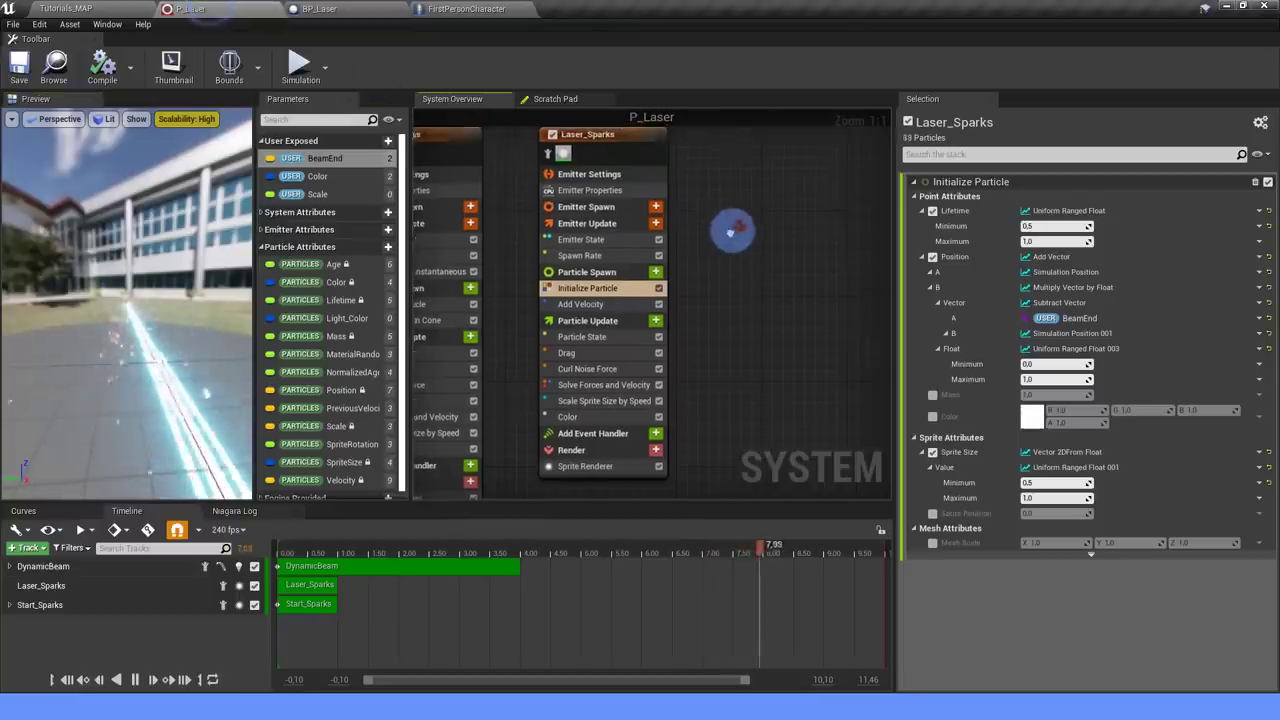
pyautogui.click(600, 257)
pyautogui.click(590, 289)
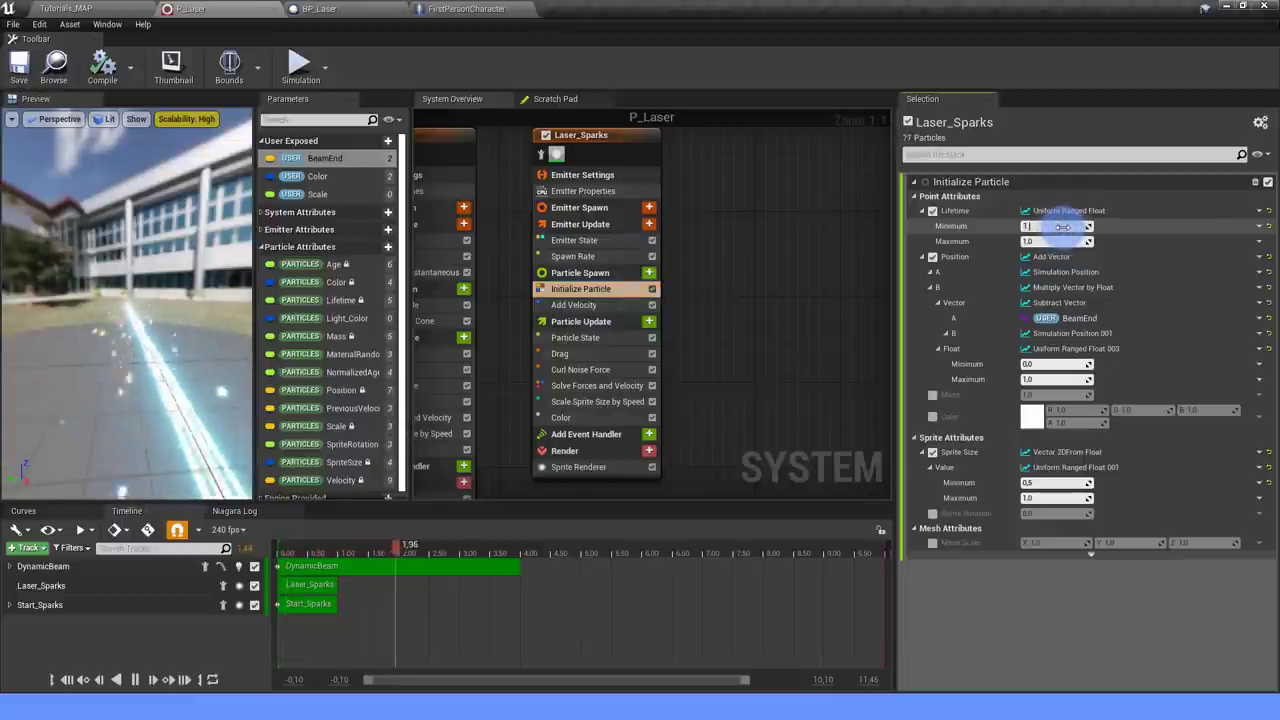
pyautogui.write('1.5')
pyautogui.press('Return')
pyautogui.click(1060, 241)
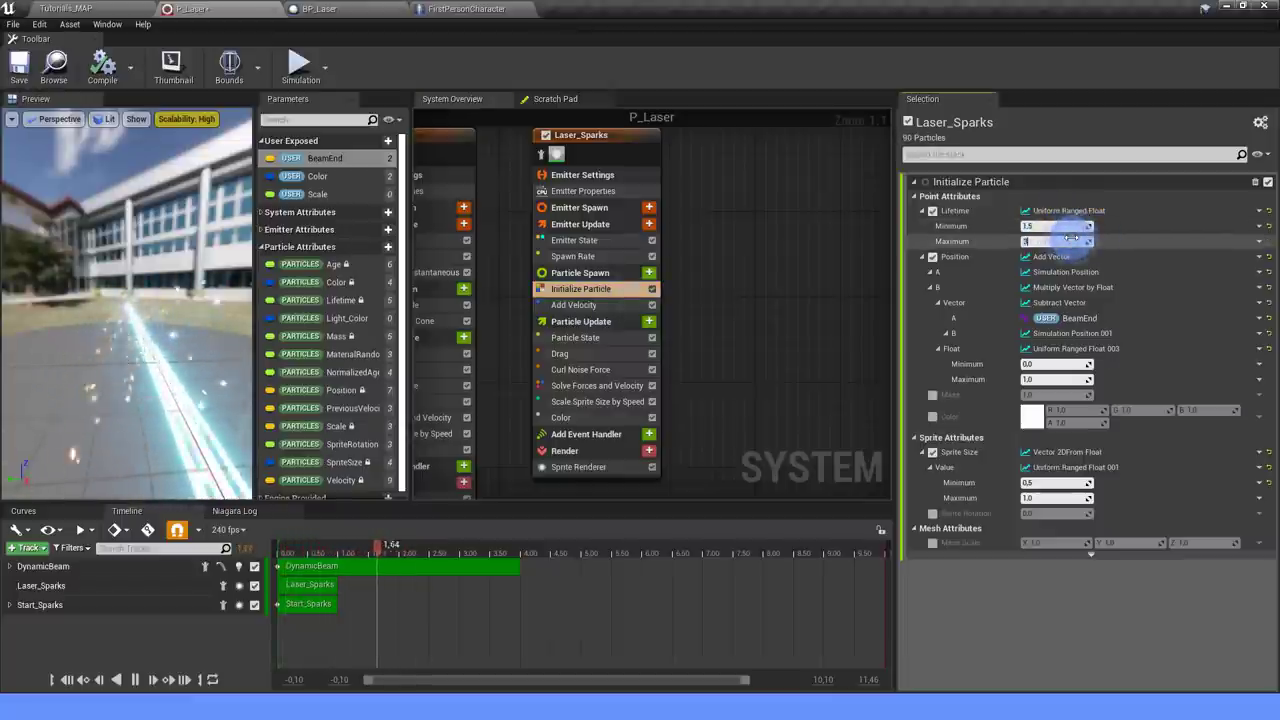
pyautogui.write('3')
pyautogui.press('Return')
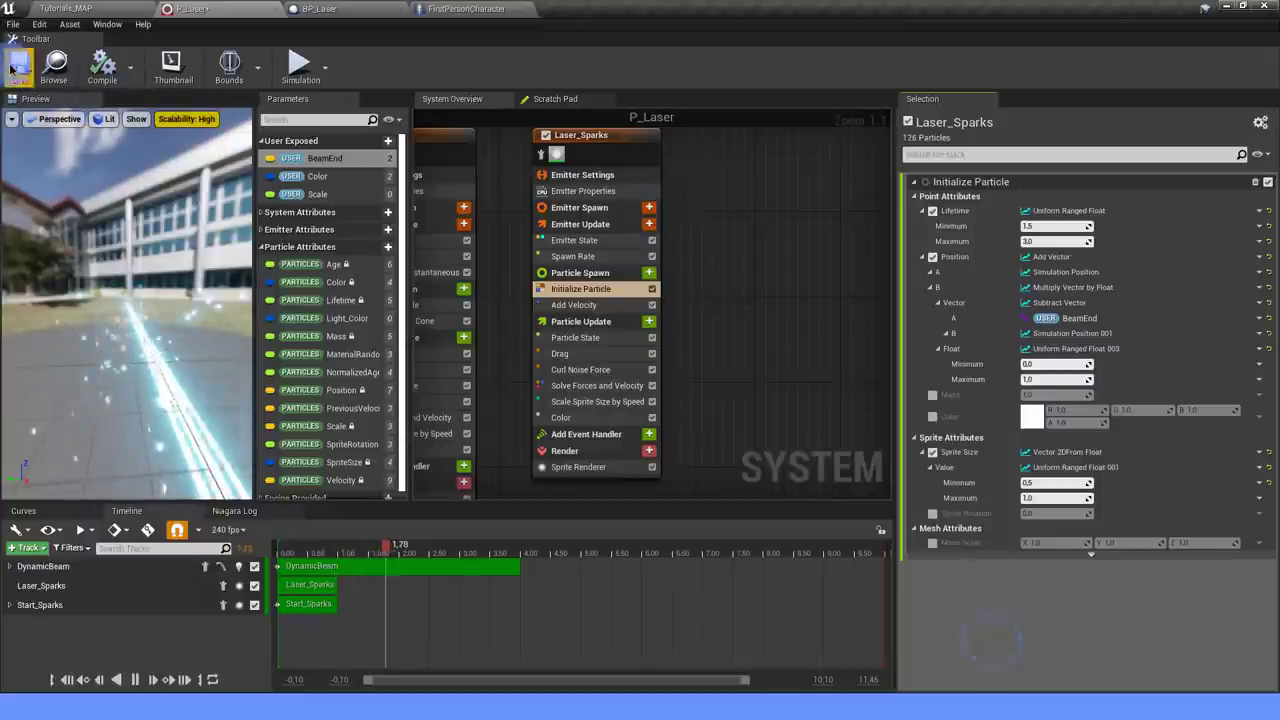
pyautogui.click(100, 8)
# Play-test the level, firing the laser at the floor and releasing it, then exit with Esc.
pyautogui.click(537, 78)
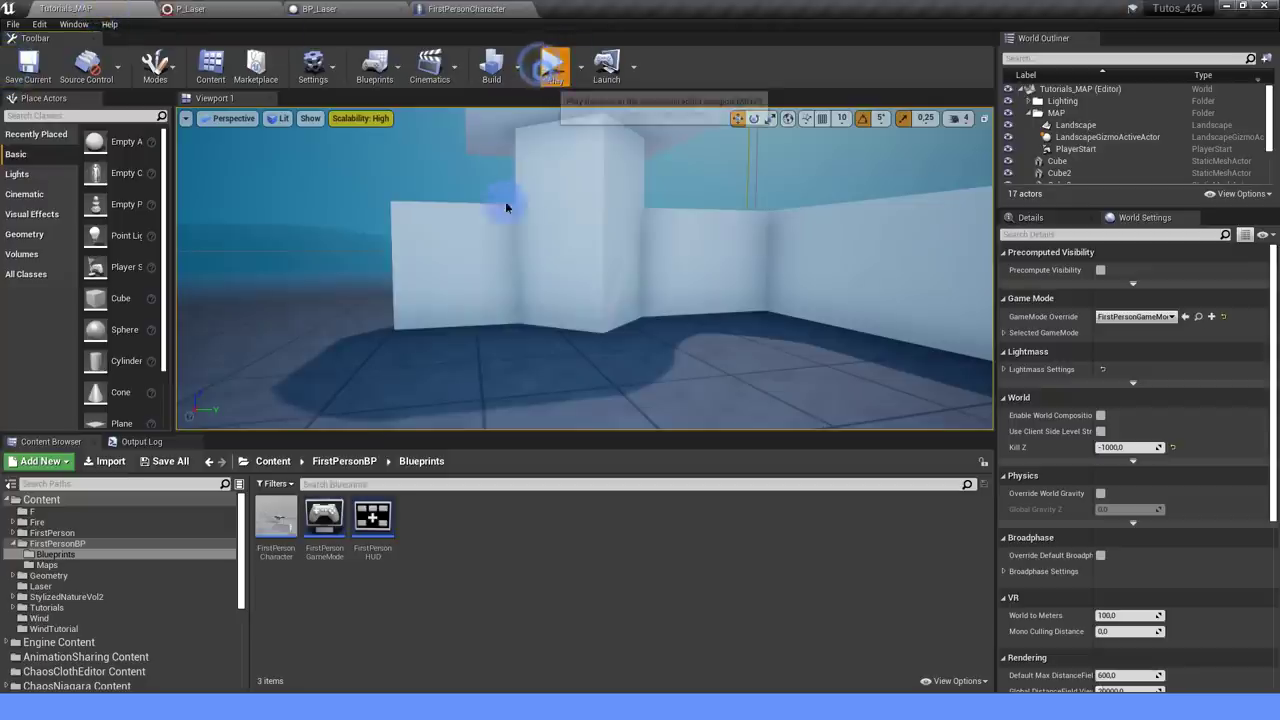
pyautogui.click(557, 263)
pyautogui.moveTo(584, 268); pyautogui.dragTo(584, 268)
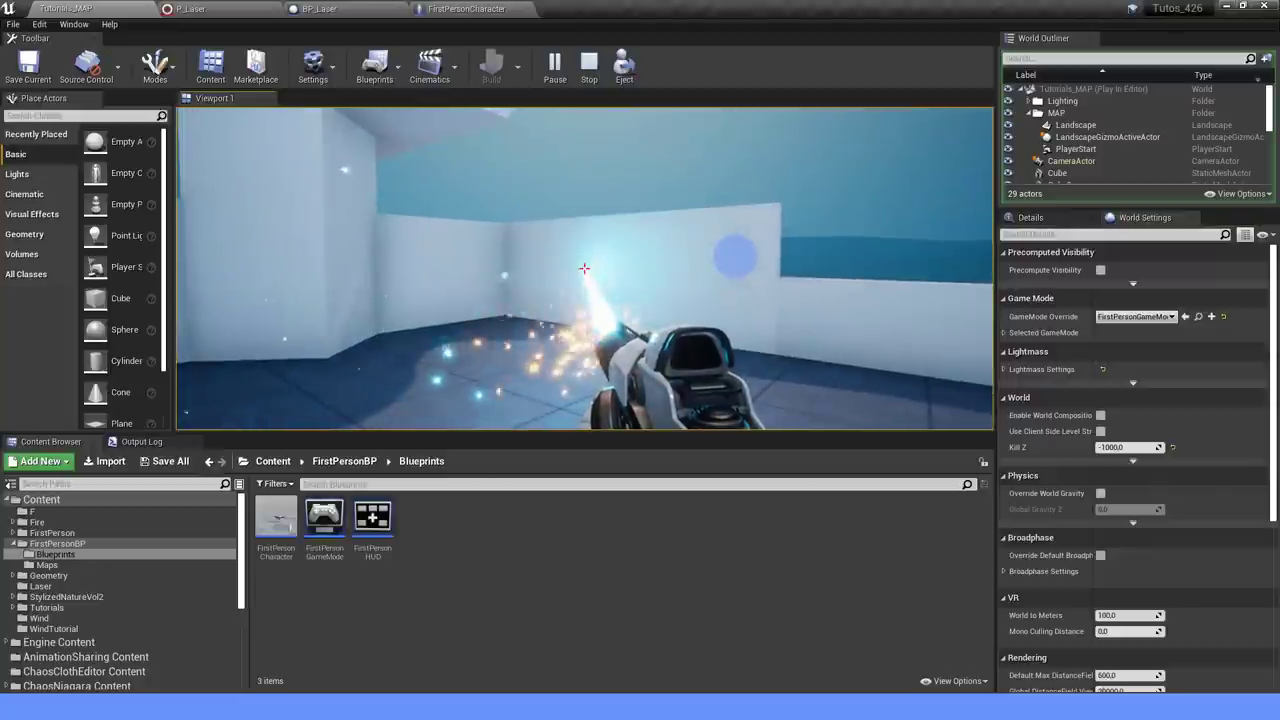
pyautogui.moveTo(584, 268); pyautogui.dragTo(584, 268)
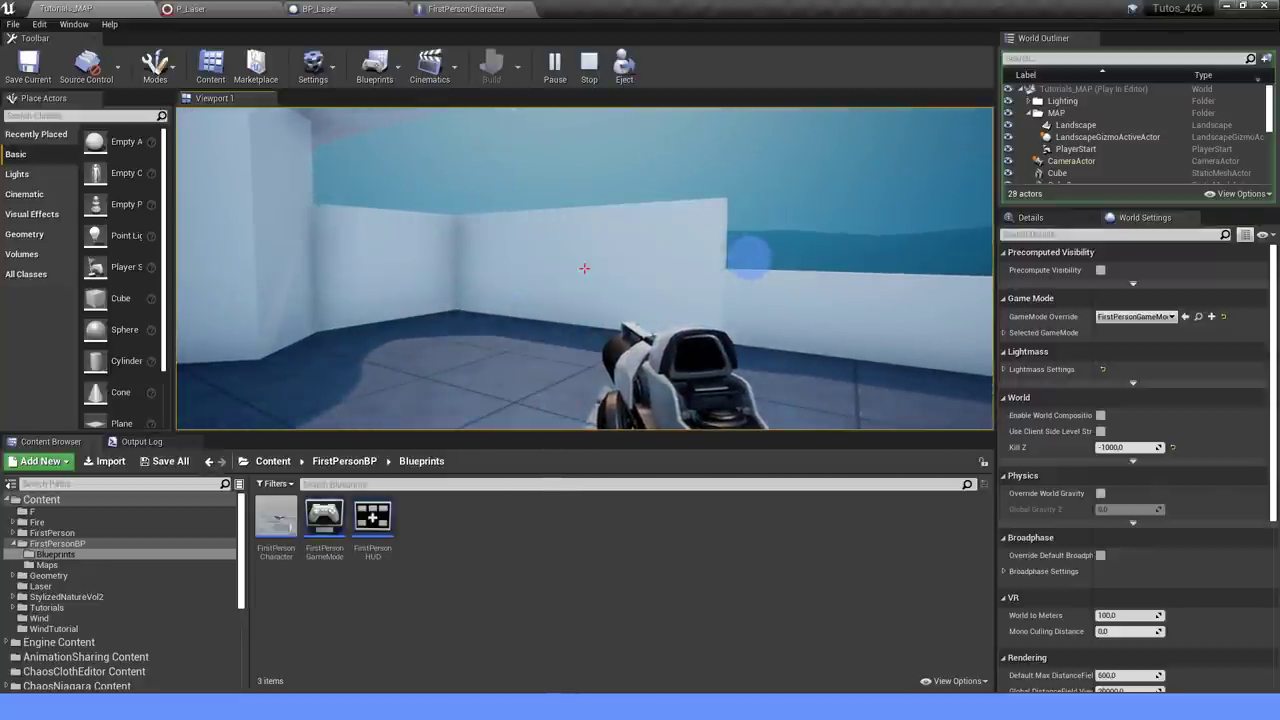
pyautogui.press('Escape')
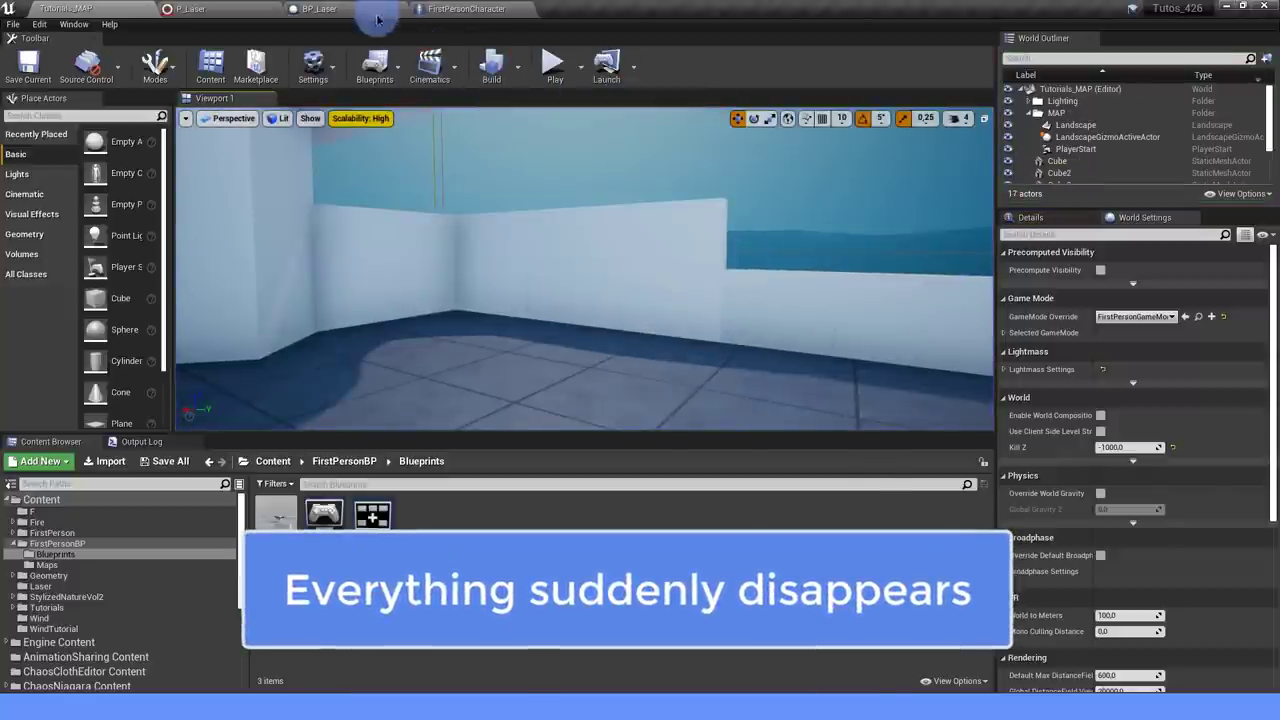
# Check BP_Laser's StopEffect nodes, then delete the DestroyActor node in FirstPersonCharacter's Event Graph.
pyautogui.click(330, 10)
pyautogui.moveTo(518, 344); pyautogui.dragTo(583, 219, button='right')
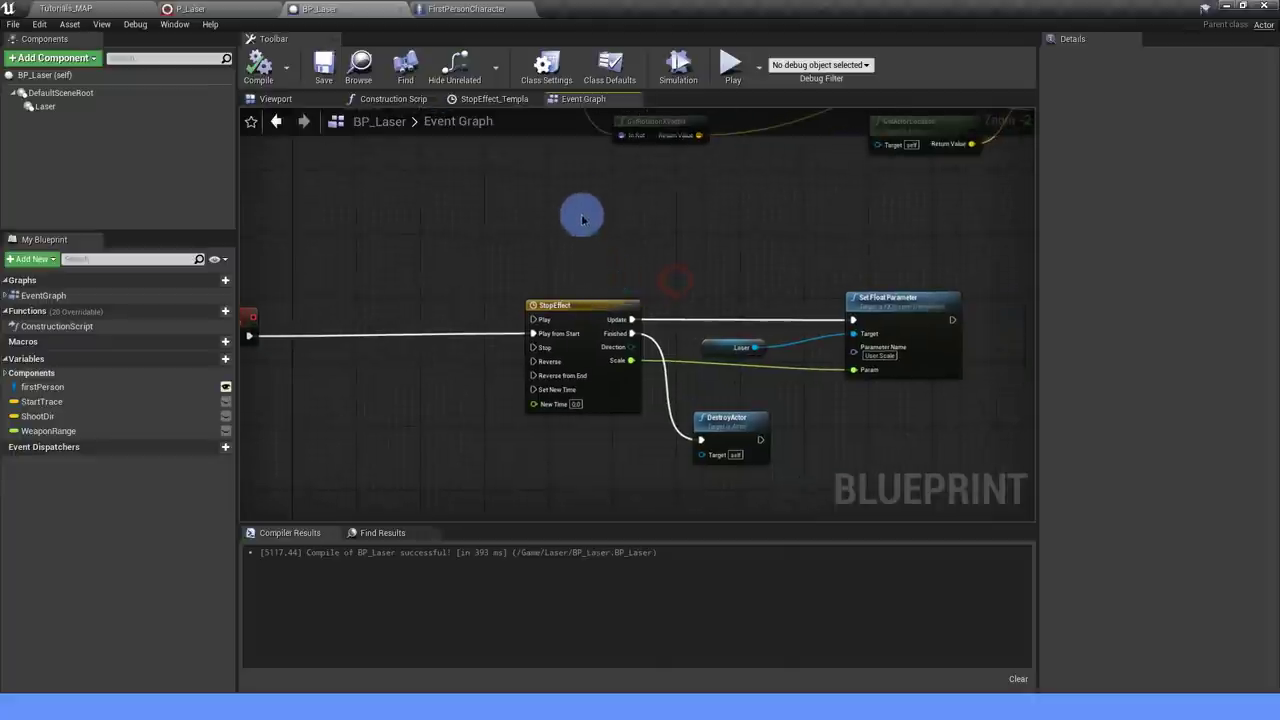
pyautogui.click(470, 9)
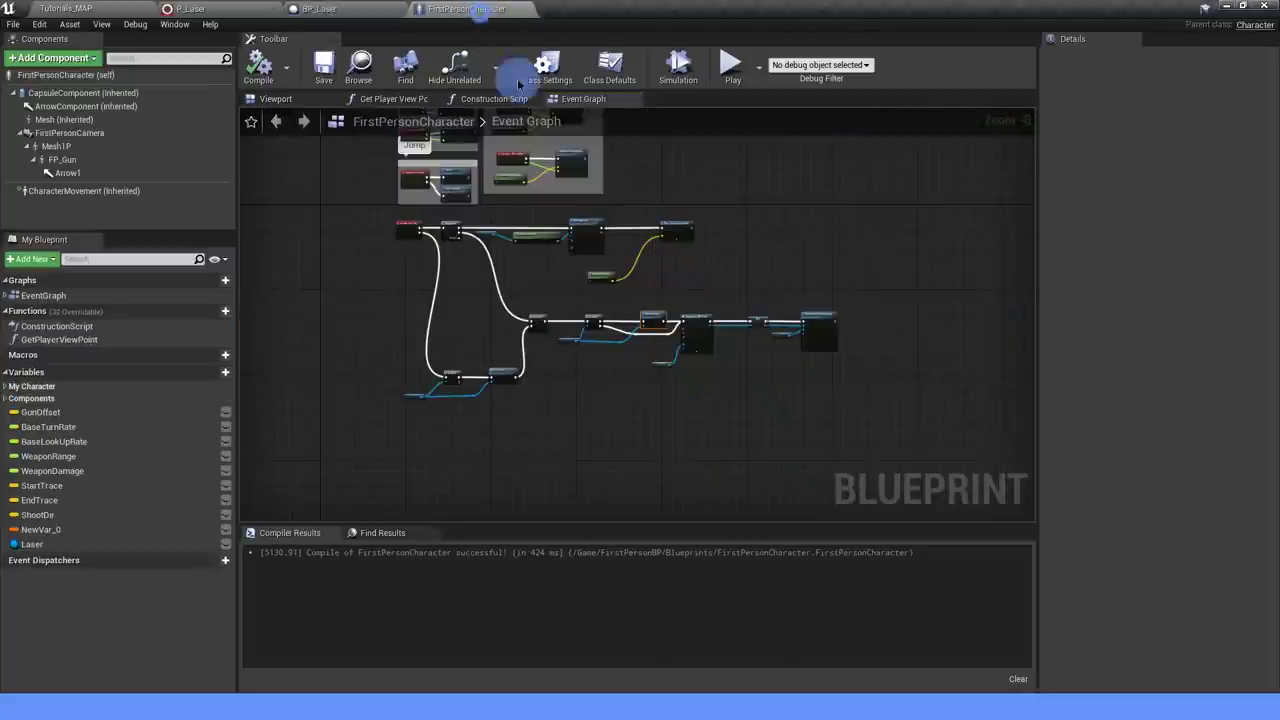
pyautogui.scroll(3, 577, 323)
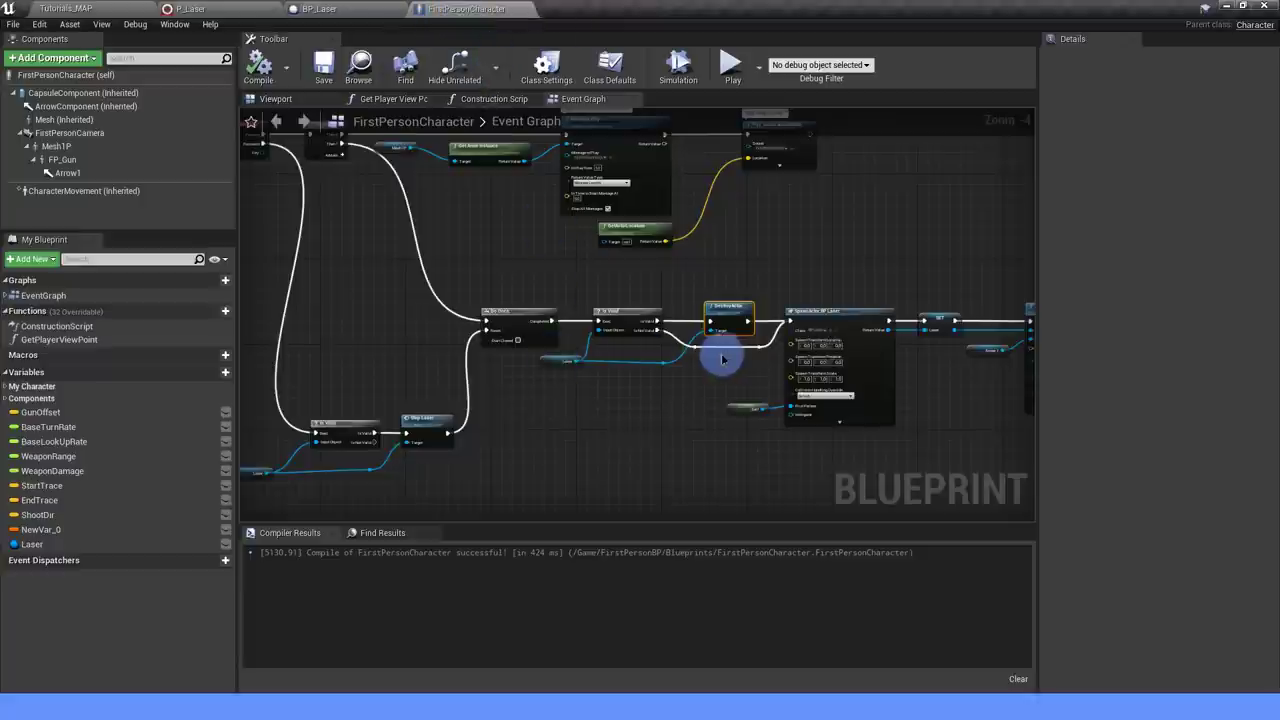
pyautogui.moveTo(722, 352); pyautogui.dragTo(686, 345, button='right')
pyautogui.scroll(2, 682, 360)
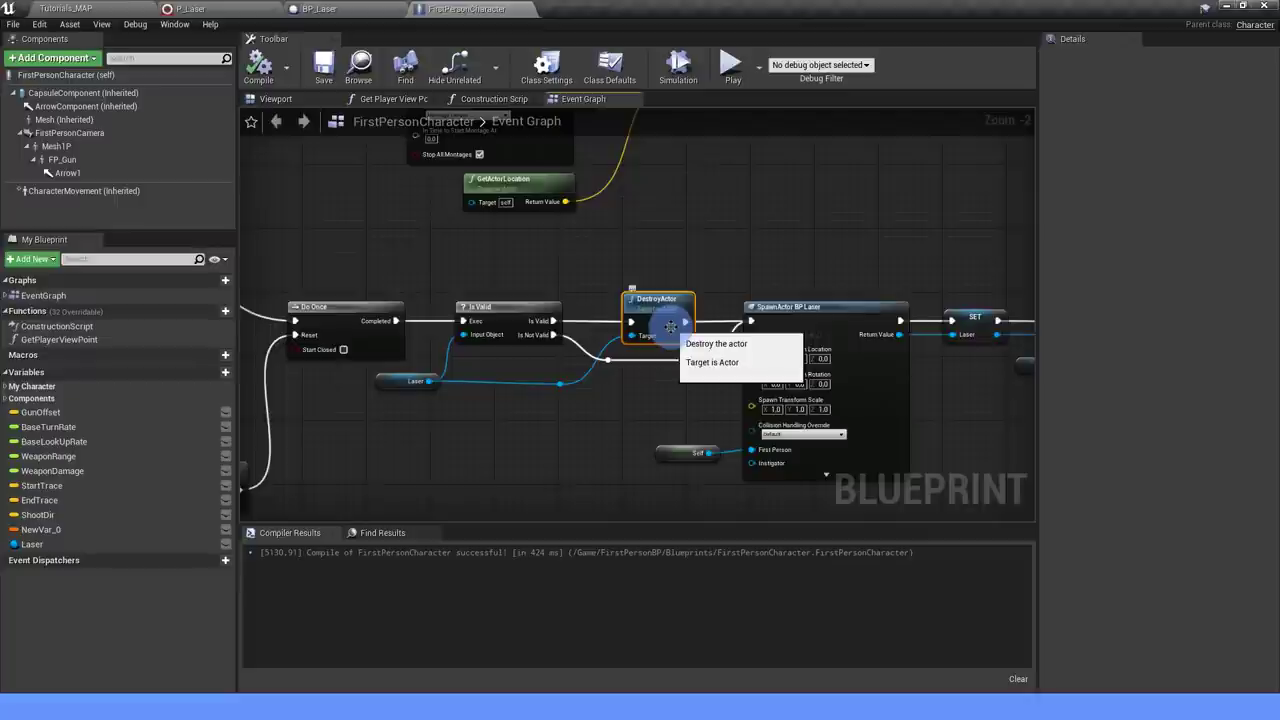
pyautogui.moveTo(446, 356); pyautogui.dragTo(458, 358, button='right')
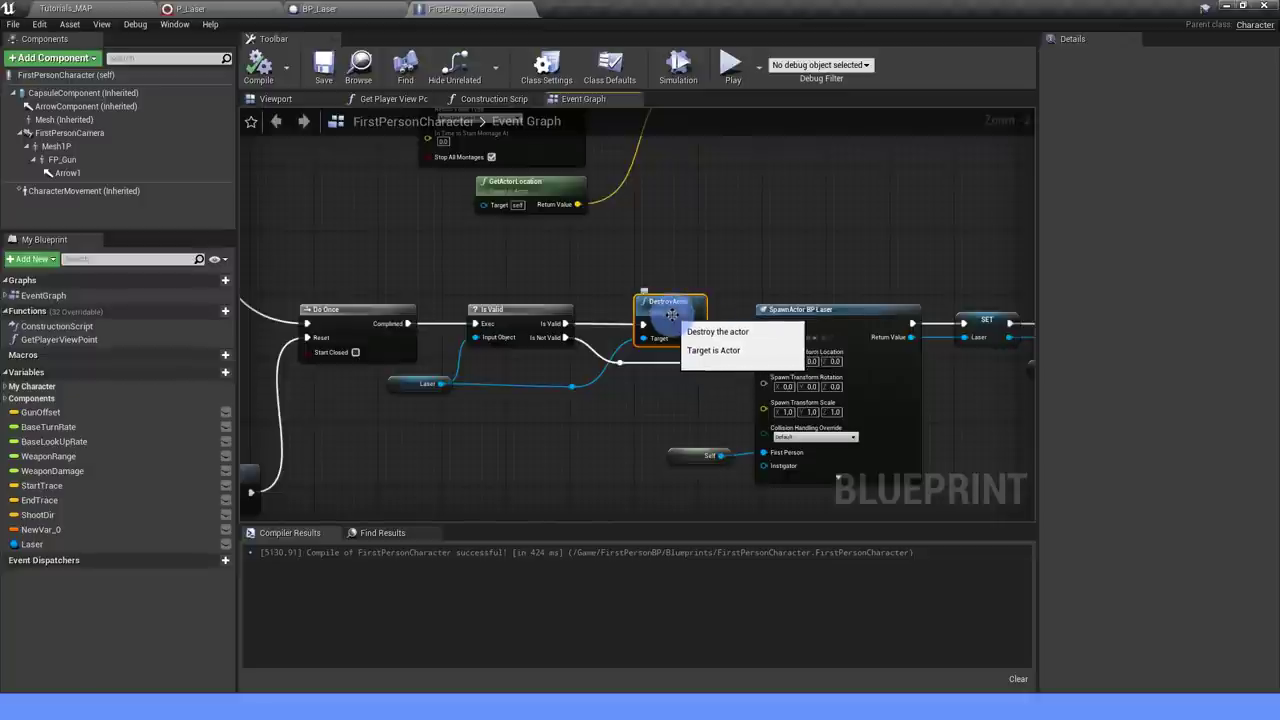
pyautogui.press('Delete')
# Add a Stop Laser call on Laser, wiring Is Valid's valid output into it and Laser into Is Valid.
pyautogui.moveTo(573, 393); pyautogui.dragTo(612, 341)
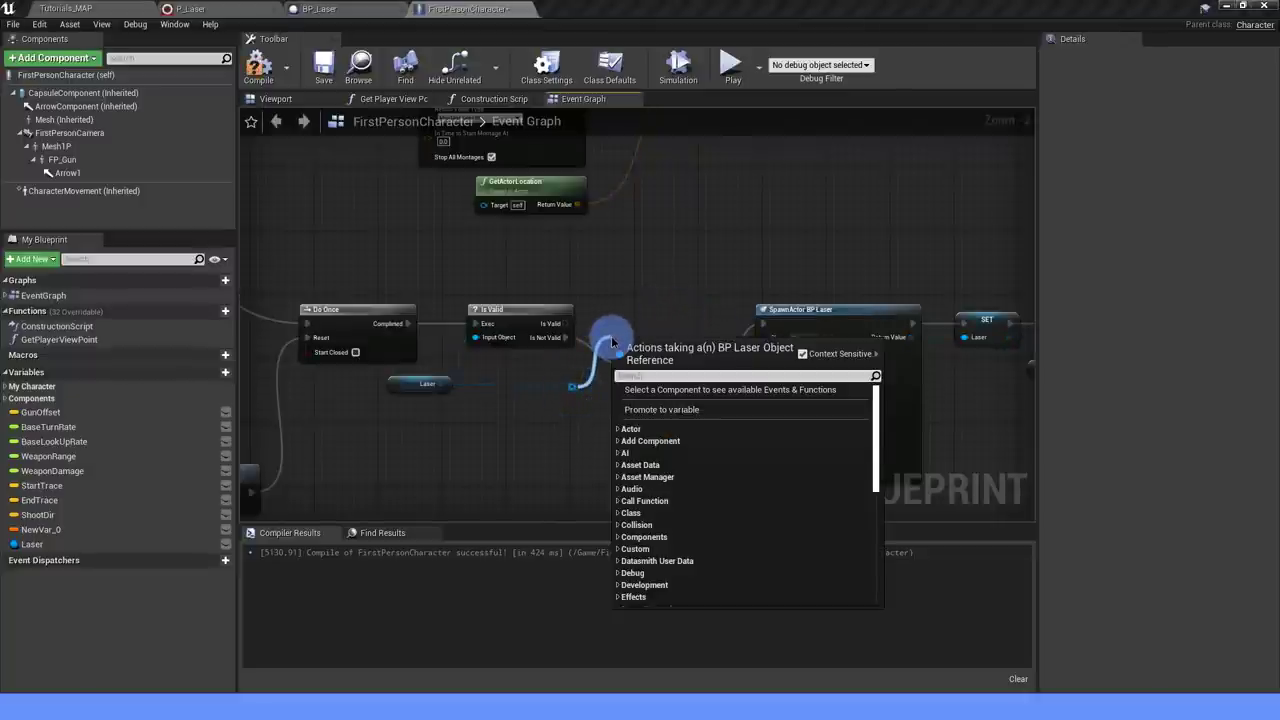
pyautogui.write('STOP EFF')
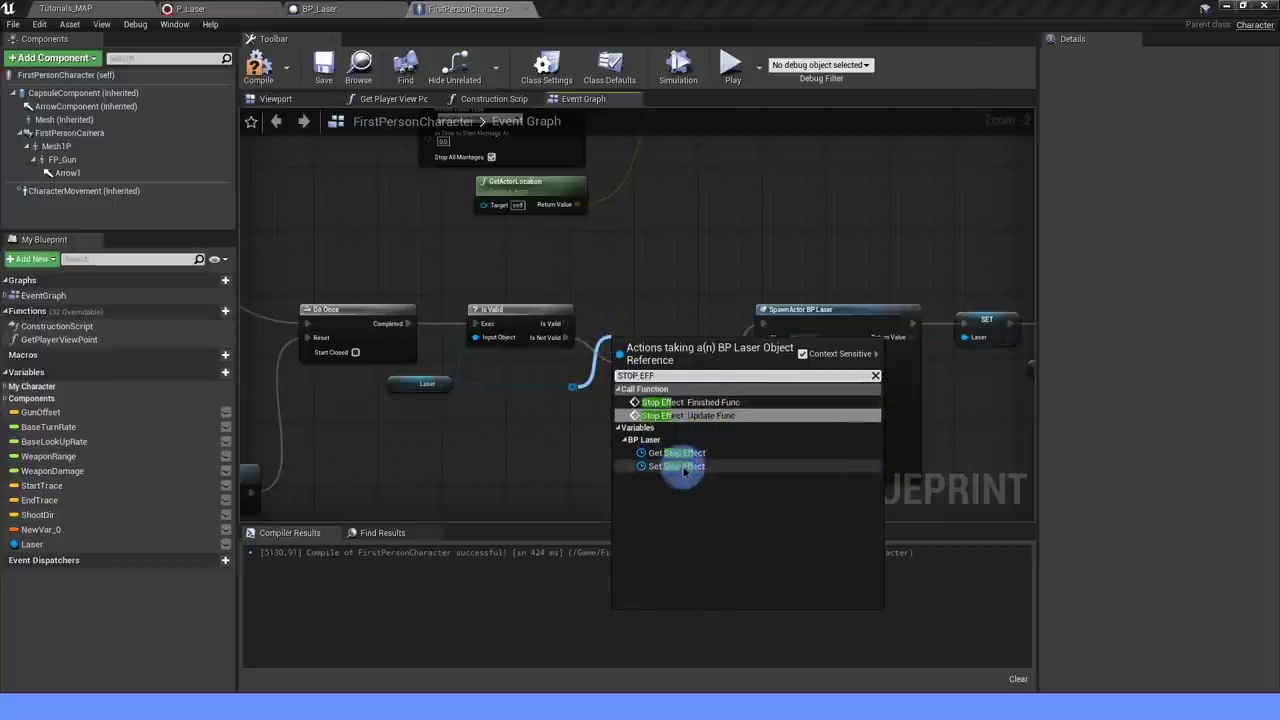
pyautogui.click(590, 401)
pyautogui.moveTo(557, 386); pyautogui.dragTo(700, 329, button='right')
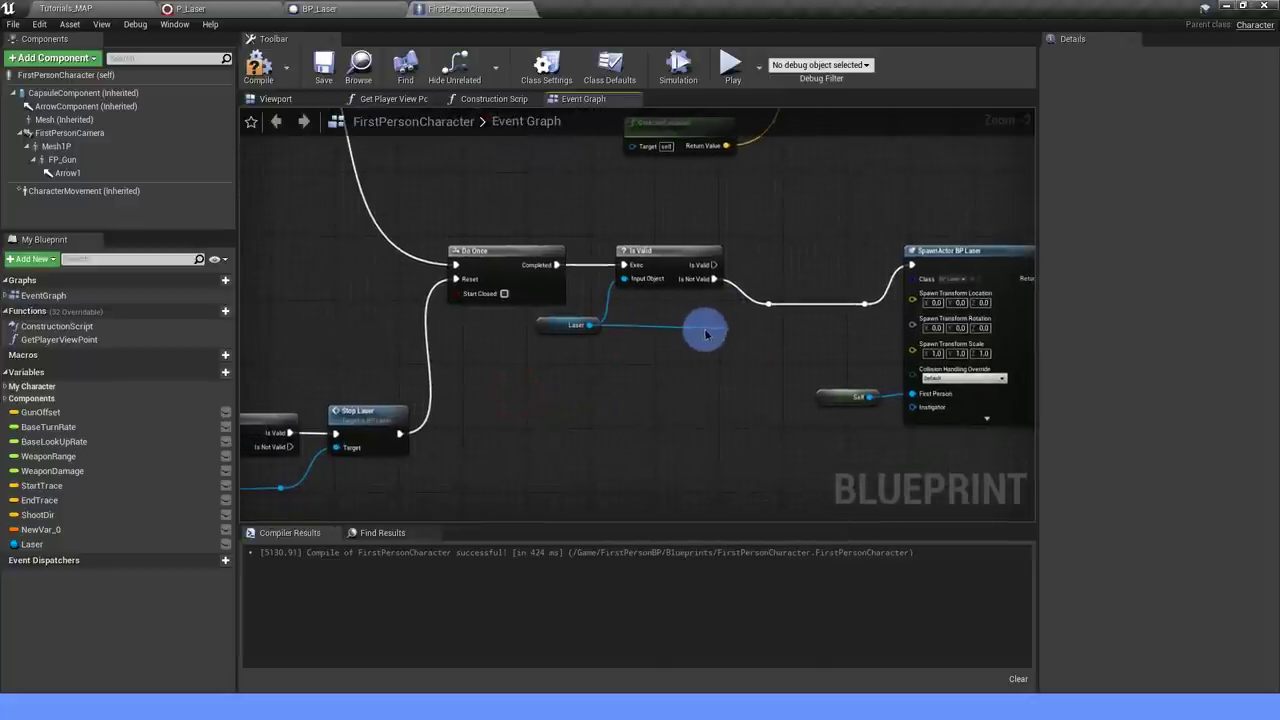
pyautogui.moveTo(720, 327); pyautogui.dragTo(785, 261)
pyautogui.write('stop')
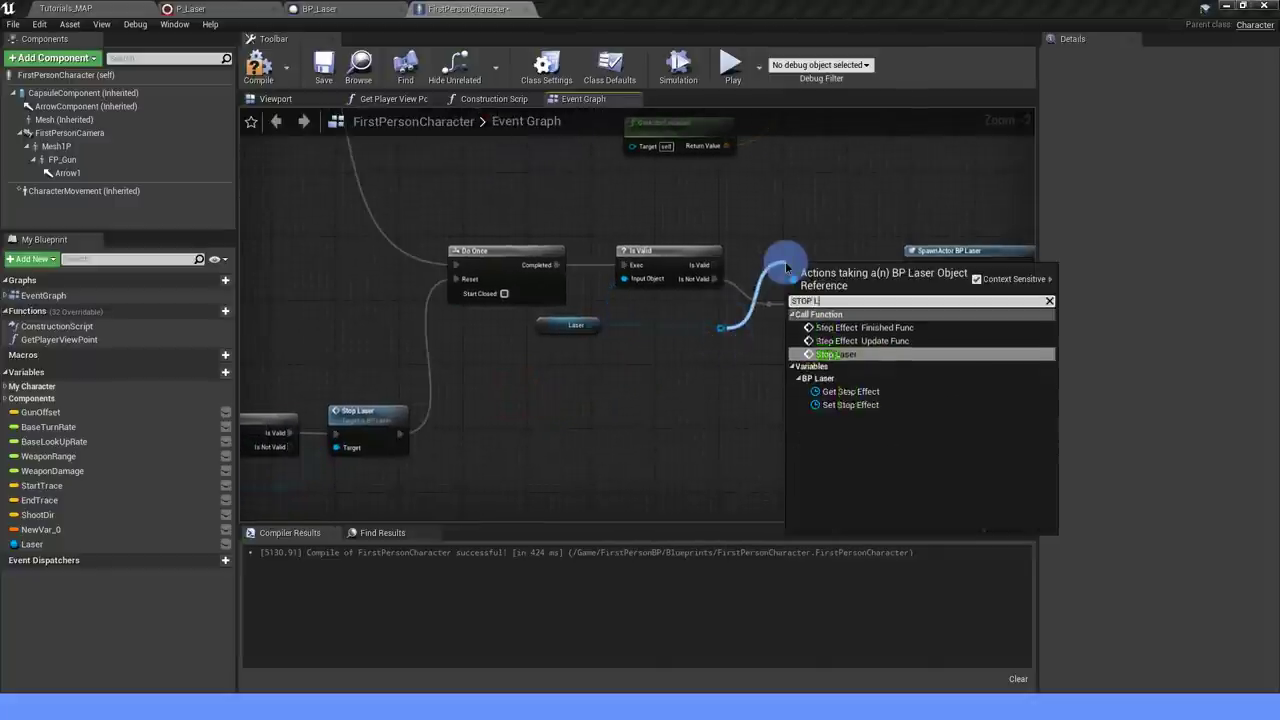
pyautogui.click(866, 323)
pyautogui.moveTo(825, 302); pyautogui.dragTo(817, 270)
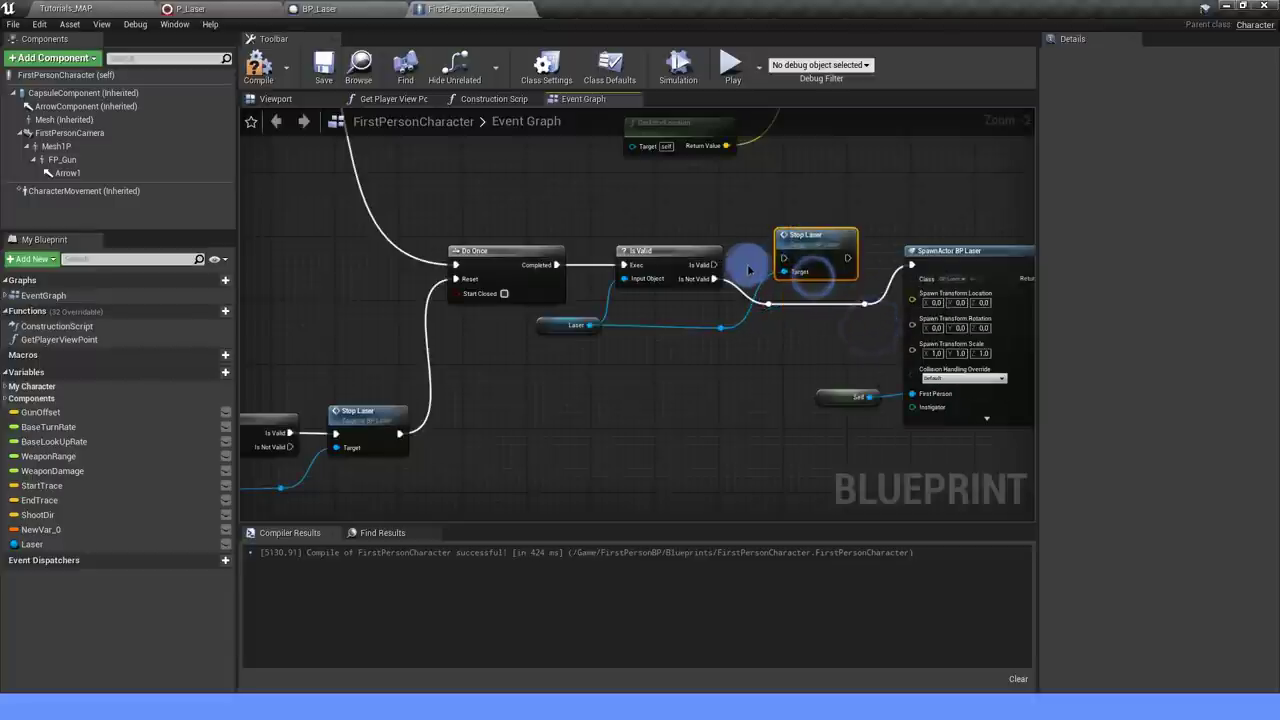
pyautogui.moveTo(716, 263)
pyautogui.mouseDown()
pyautogui.moveTo(815, 243)
pyautogui.moveTo(912, 270)
pyautogui.mouseUp()
pyautogui.scroll(-4, 777, 343)
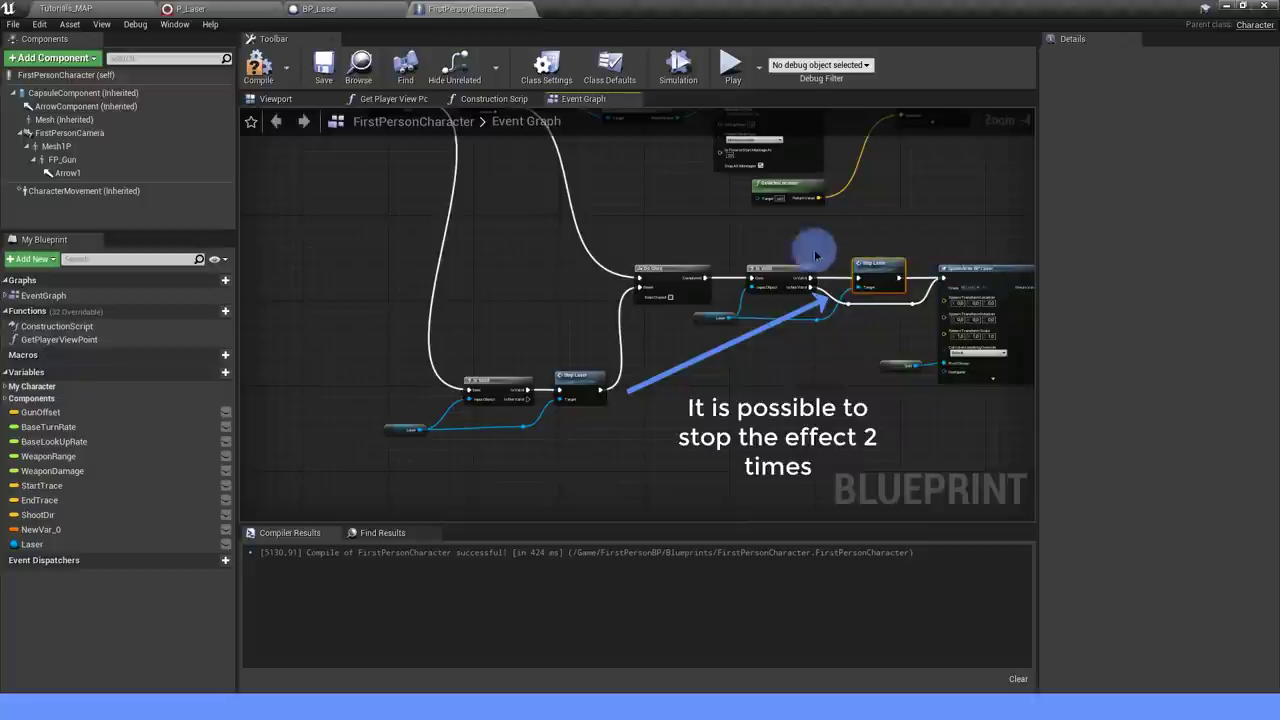
pyautogui.moveTo(724, 307); pyautogui.dragTo(729, 317)
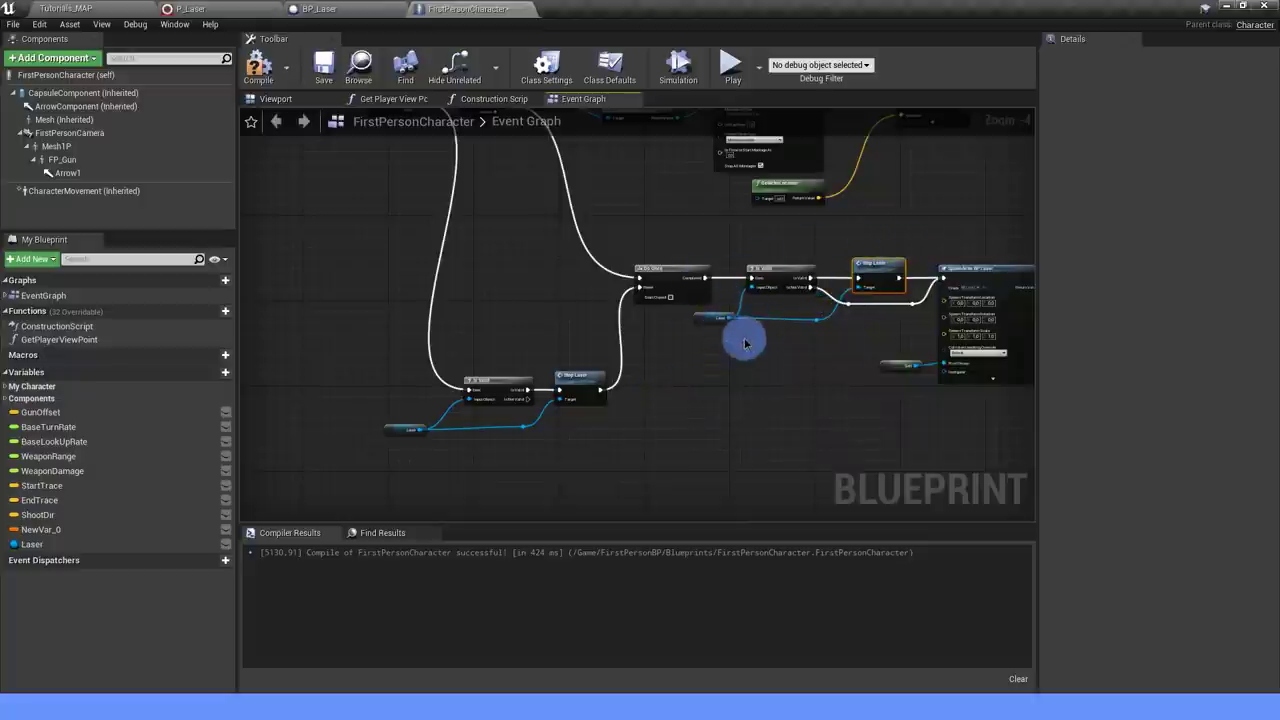
pyautogui.click(329, 7)
# Add a Do Once node after the StopLaser event.
pyautogui.moveTo(403, 297)
pyautogui.mouseDown()
pyautogui.moveTo(320, 295)
pyautogui.moveTo(305, 312)
pyautogui.moveTo(404, 318)
pyautogui.mouseUp()
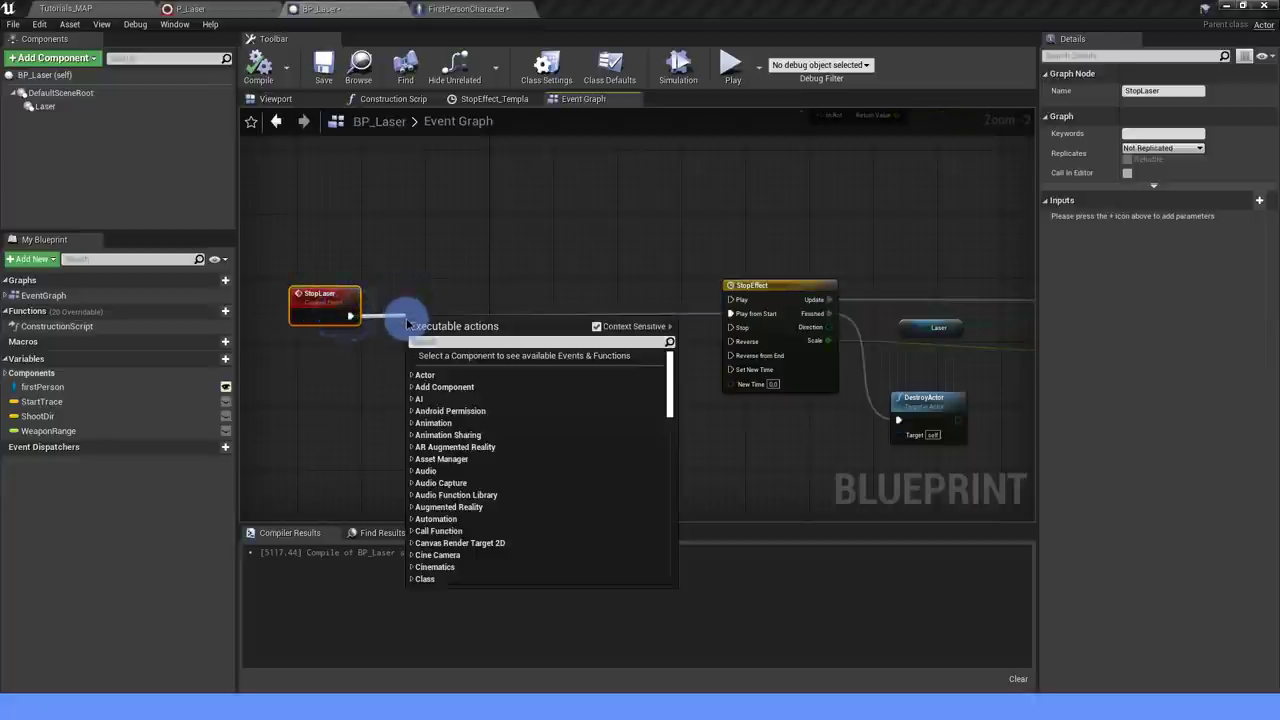
pyautogui.write('DO ONCE')
pyautogui.click(458, 381)
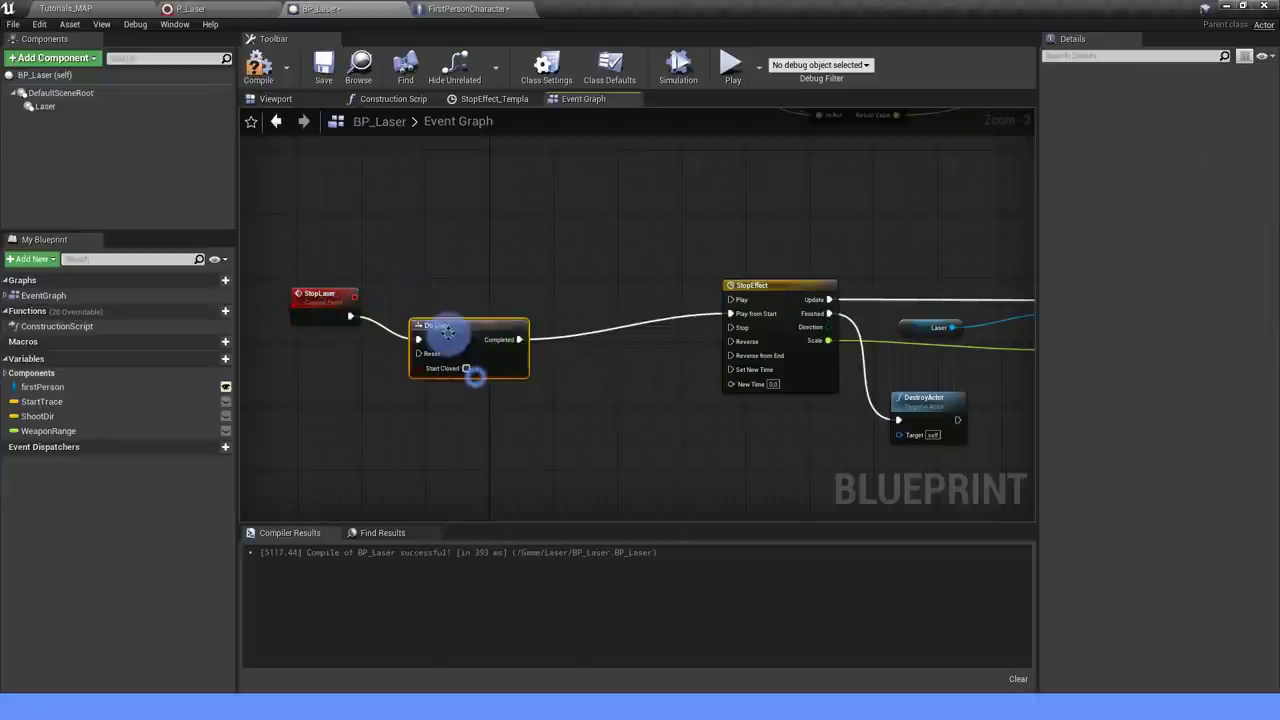
pyautogui.click(575, 372)
pyautogui.moveTo(575, 372); pyautogui.dragTo(451, 375, button='right')
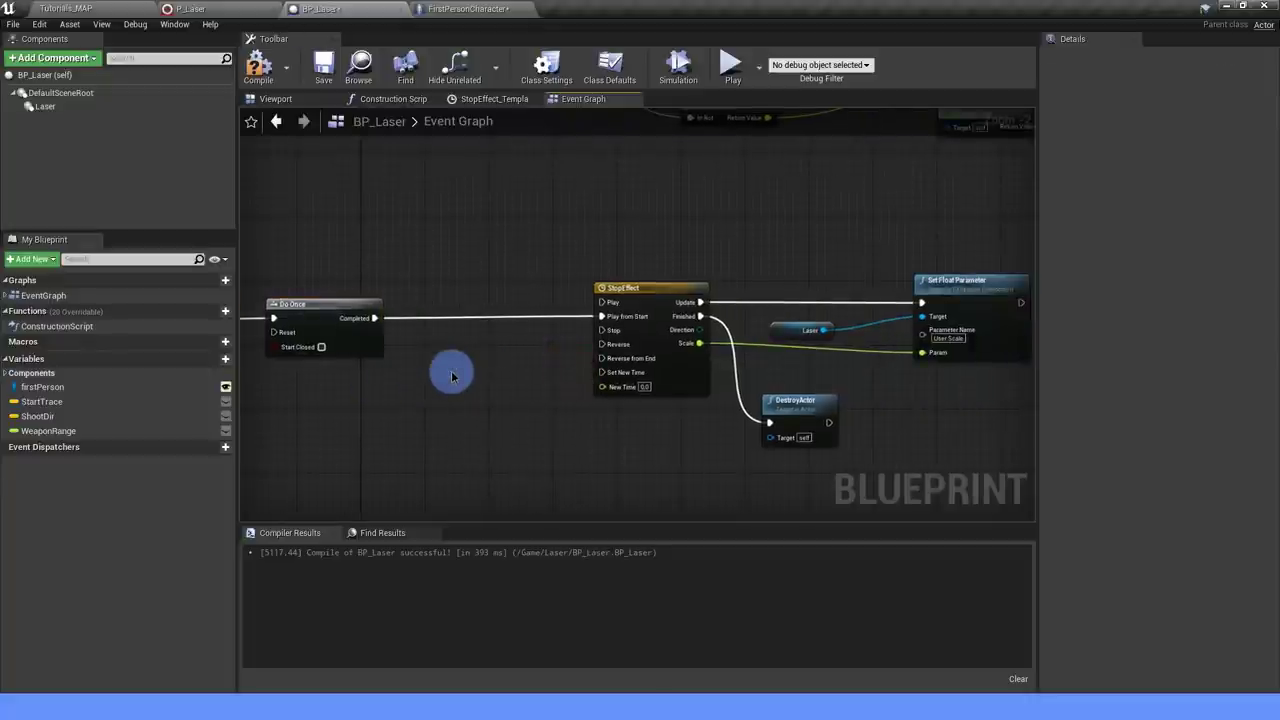
pyautogui.moveTo(405, 357)
pyautogui.mouseDown(button='right')
pyautogui.moveTo(530, 345)
pyautogui.moveTo(446, 370)
pyautogui.mouseUp(button='right')
# Add a Deactivate node on the Laser component between Do Once and StopEffect's Play from Start.
pyautogui.moveTo(45, 106)
pyautogui.mouseDown()
pyautogui.moveTo(424, 384)
pyautogui.moveTo(486, 327)
pyautogui.mouseUp()
pyautogui.write('D')
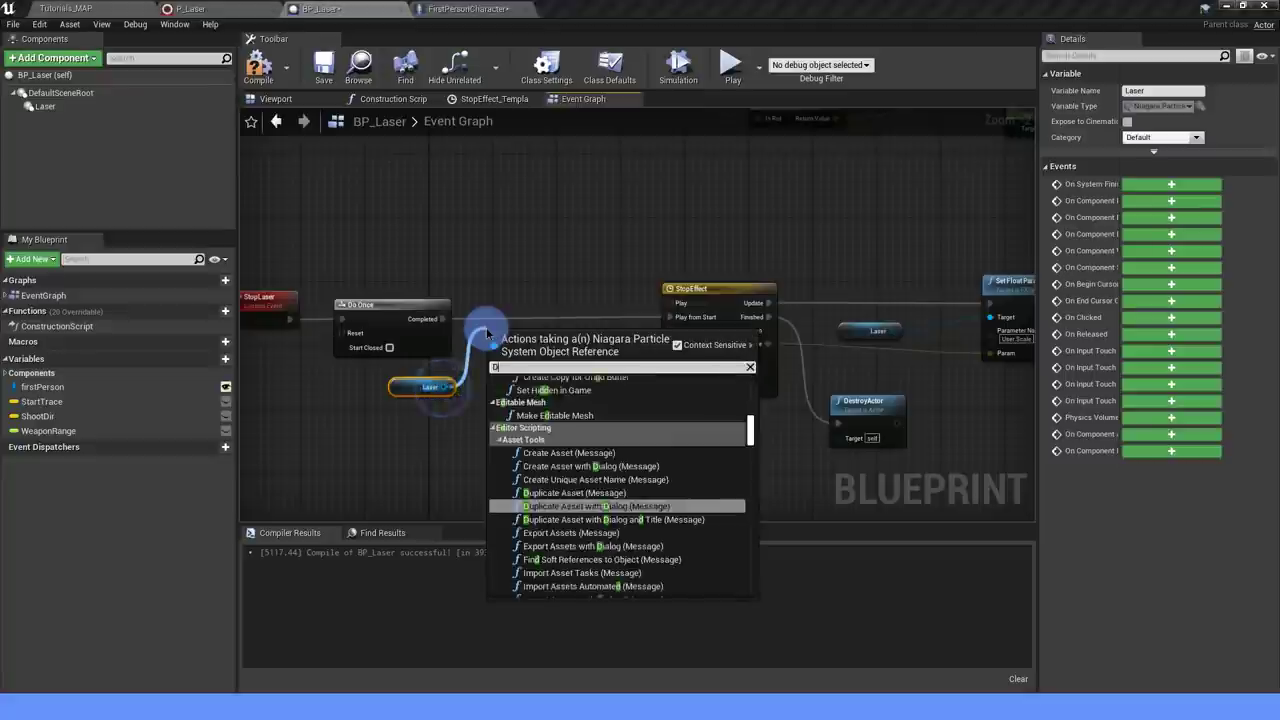
pyautogui.write('eac')
pyautogui.click(570, 430)
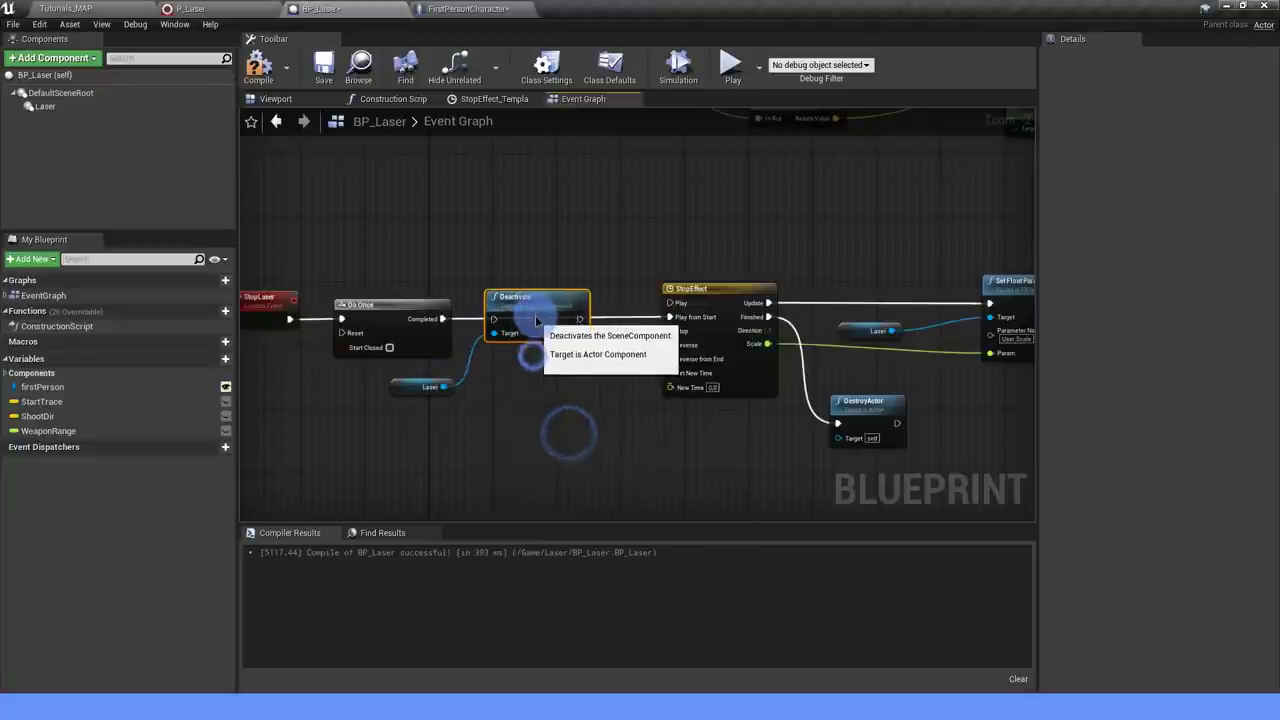
pyautogui.moveTo(440, 318); pyautogui.dragTo(493, 318)
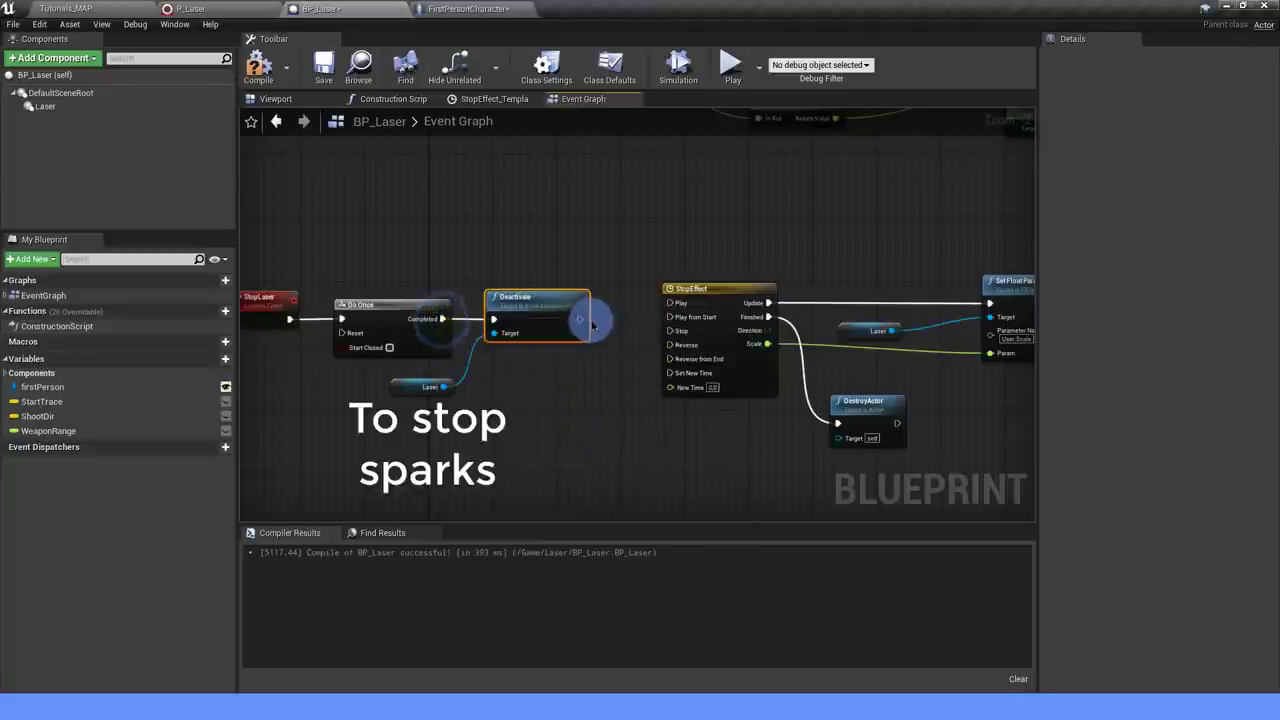
pyautogui.moveTo(580, 318); pyautogui.dragTo(675, 318)
pyautogui.moveTo(600, 400)
pyautogui.mouseDown(button='right')
pyautogui.moveTo(686, 389)
pyautogui.moveTo(534, 423)
pyautogui.mouseUp(button='right')
pyautogui.scroll(-2, 689, 423)
pyautogui.moveTo(663, 395); pyautogui.dragTo(611, 408, button='right')
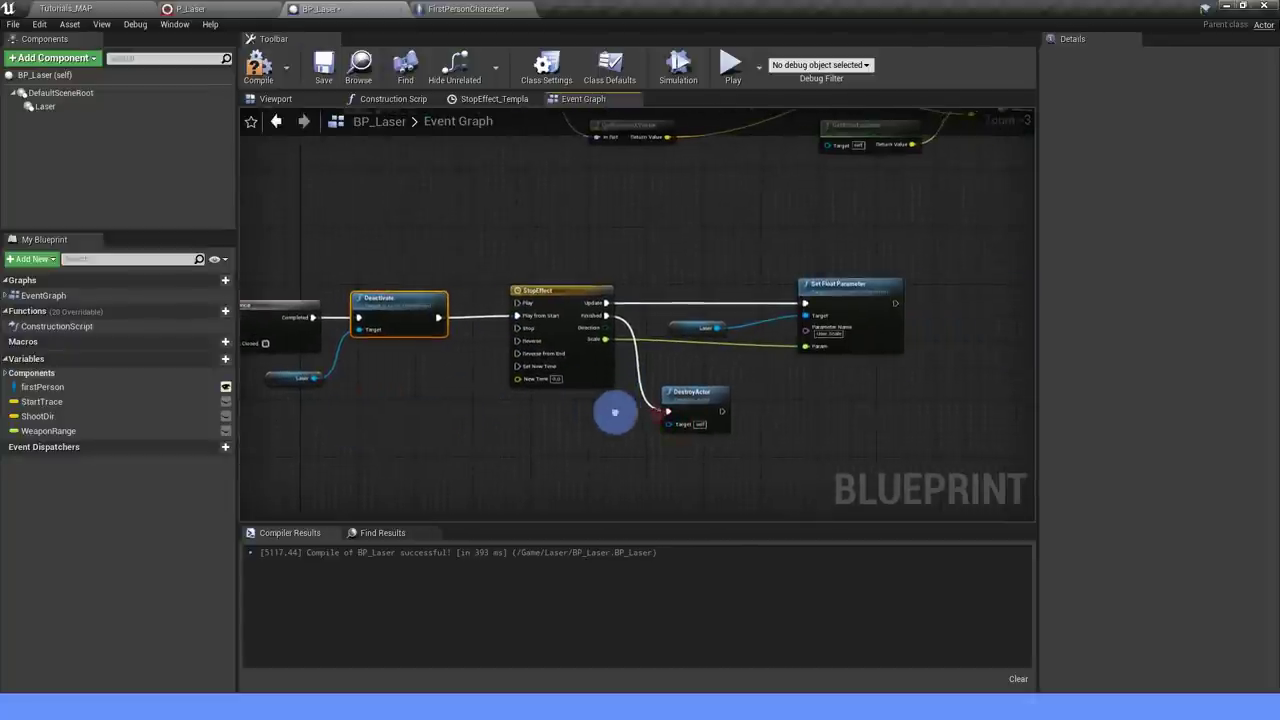
pyautogui.scroll(1, 551, 266)
# Set the StopEffect timeline length to 3.00 seconds and save BP_Laser.
pyautogui.doubleClick(534, 268)
pyautogui.click(455, 178)
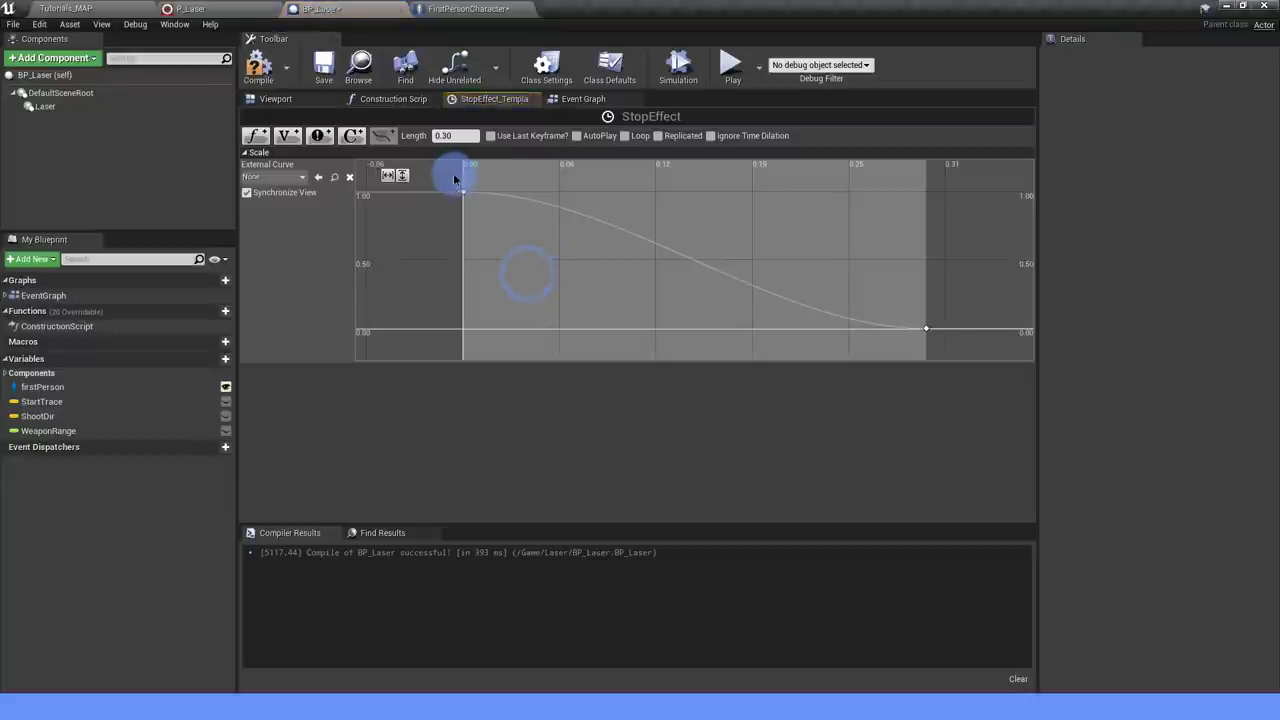
pyautogui.click(926, 331)
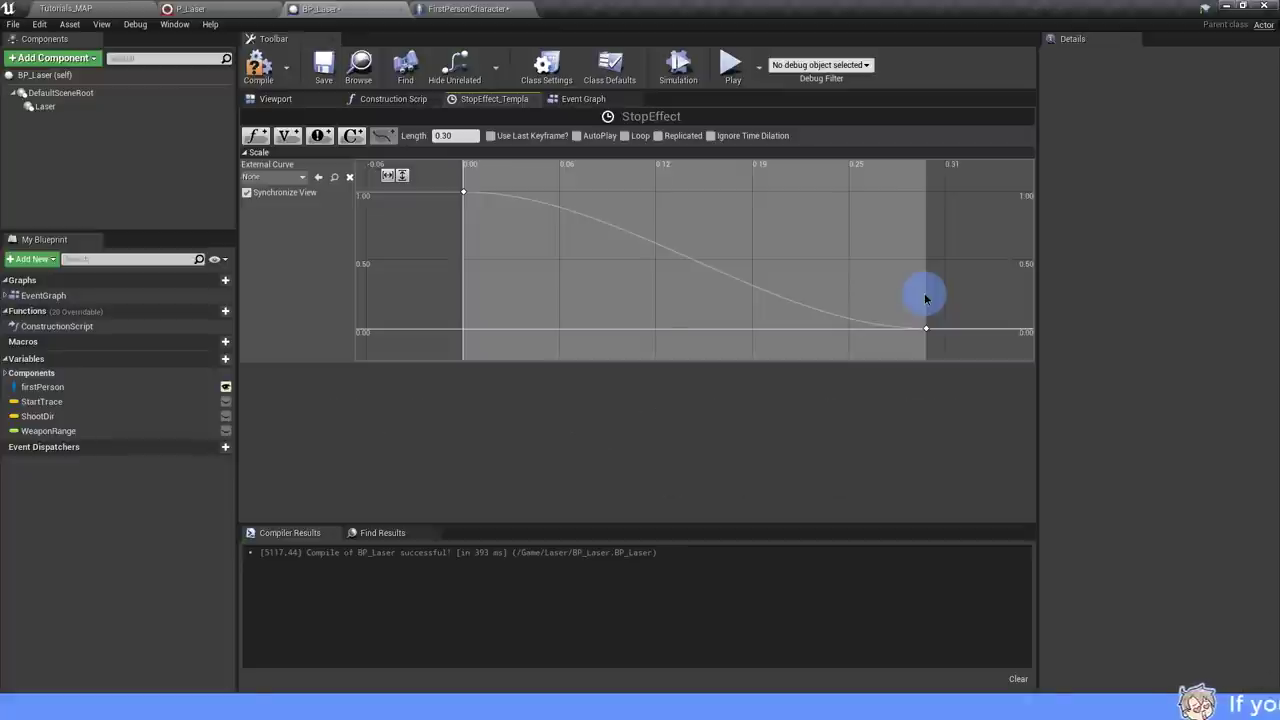
pyautogui.click(457, 135)
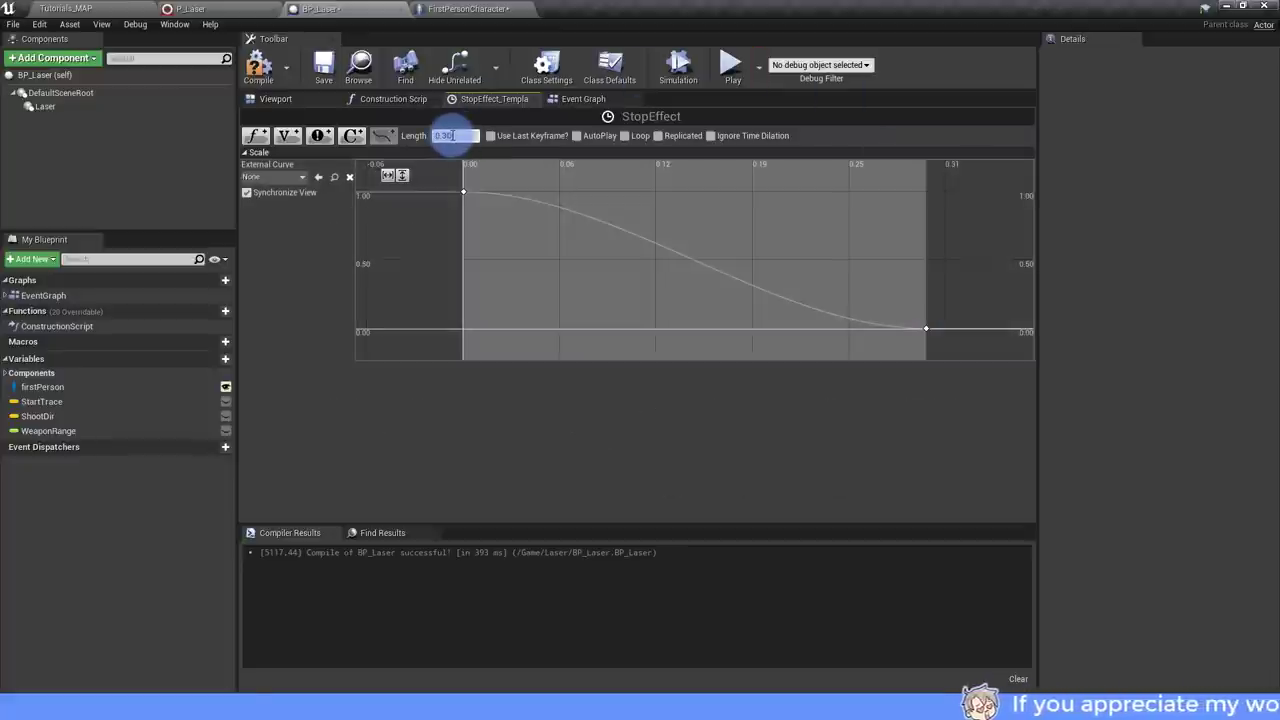
pyautogui.write('3')
pyautogui.press('Return')
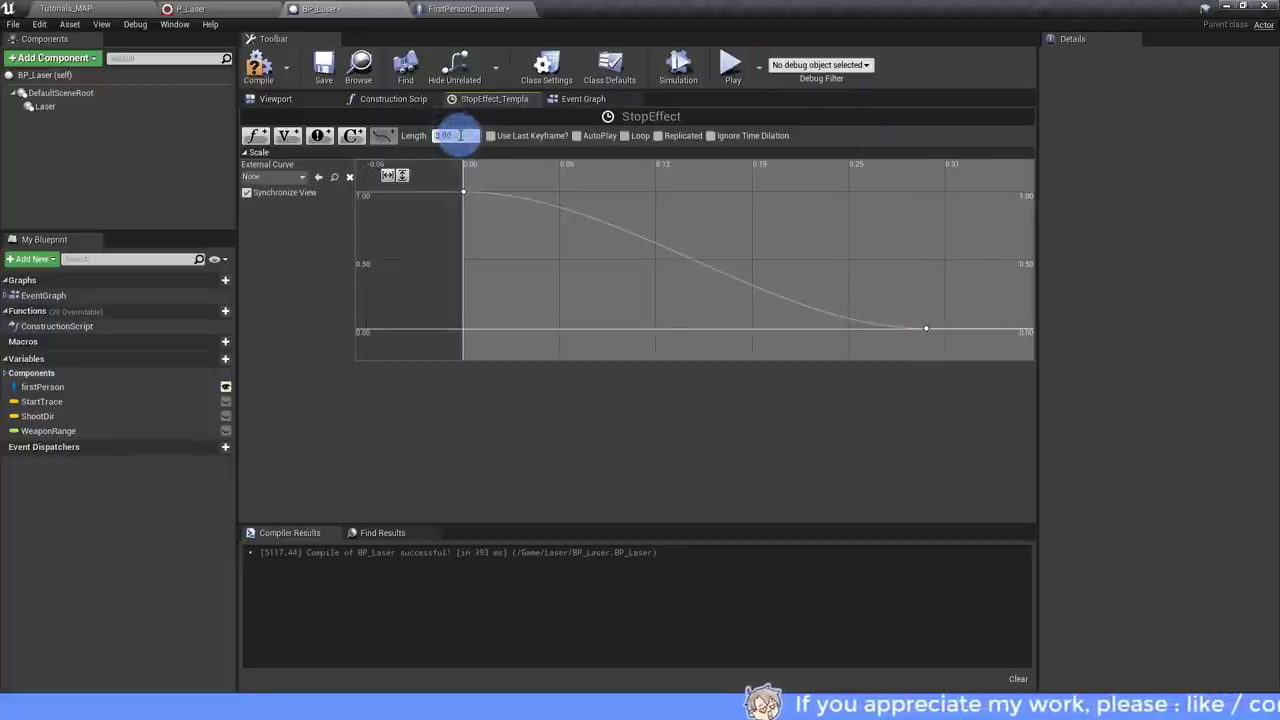
pyautogui.scroll(-2, 790, 254)
pyautogui.scroll(-3, 846, 274)
pyautogui.moveTo(866, 260); pyautogui.dragTo(680, 274, button='right')
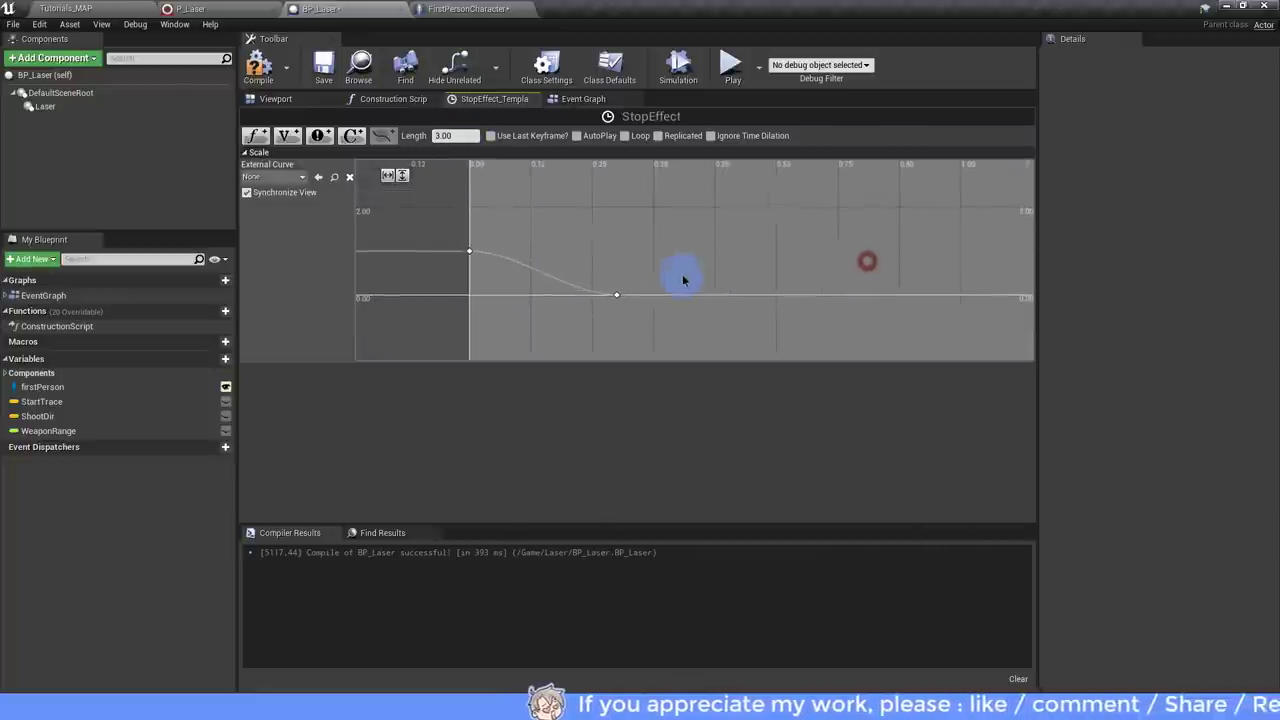
pyautogui.click(322, 66)
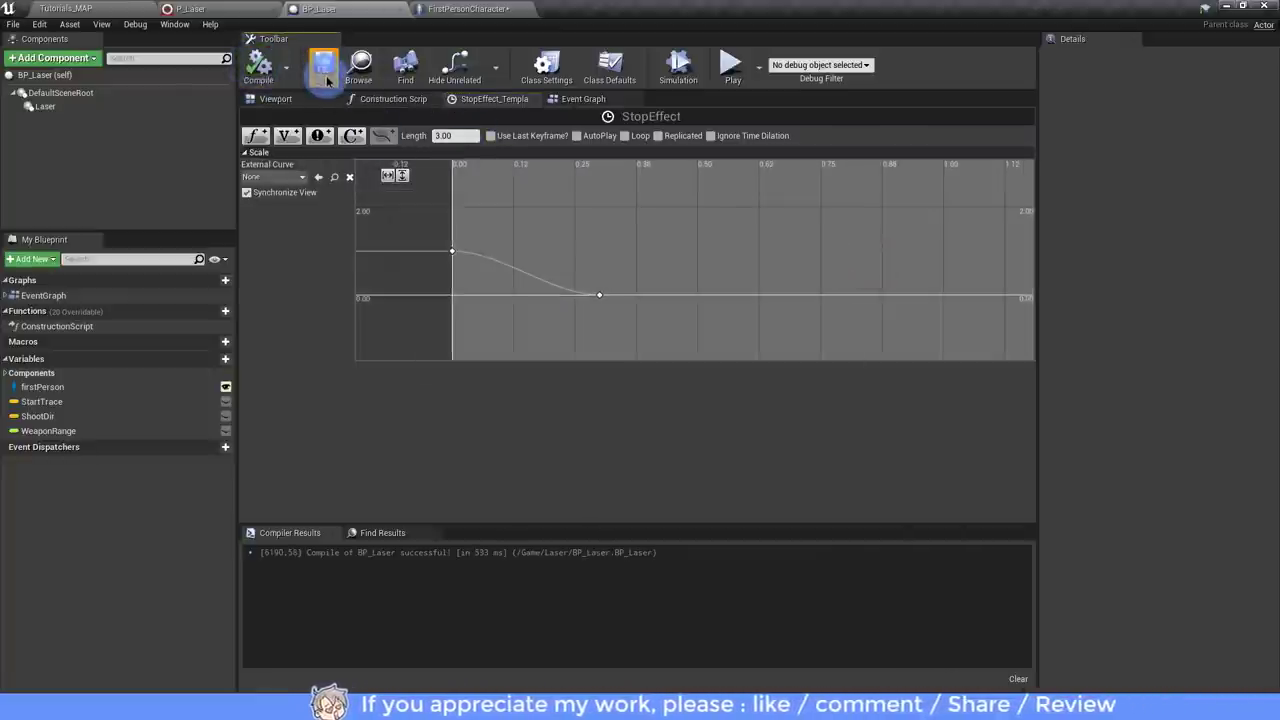
pyautogui.click(572, 98)
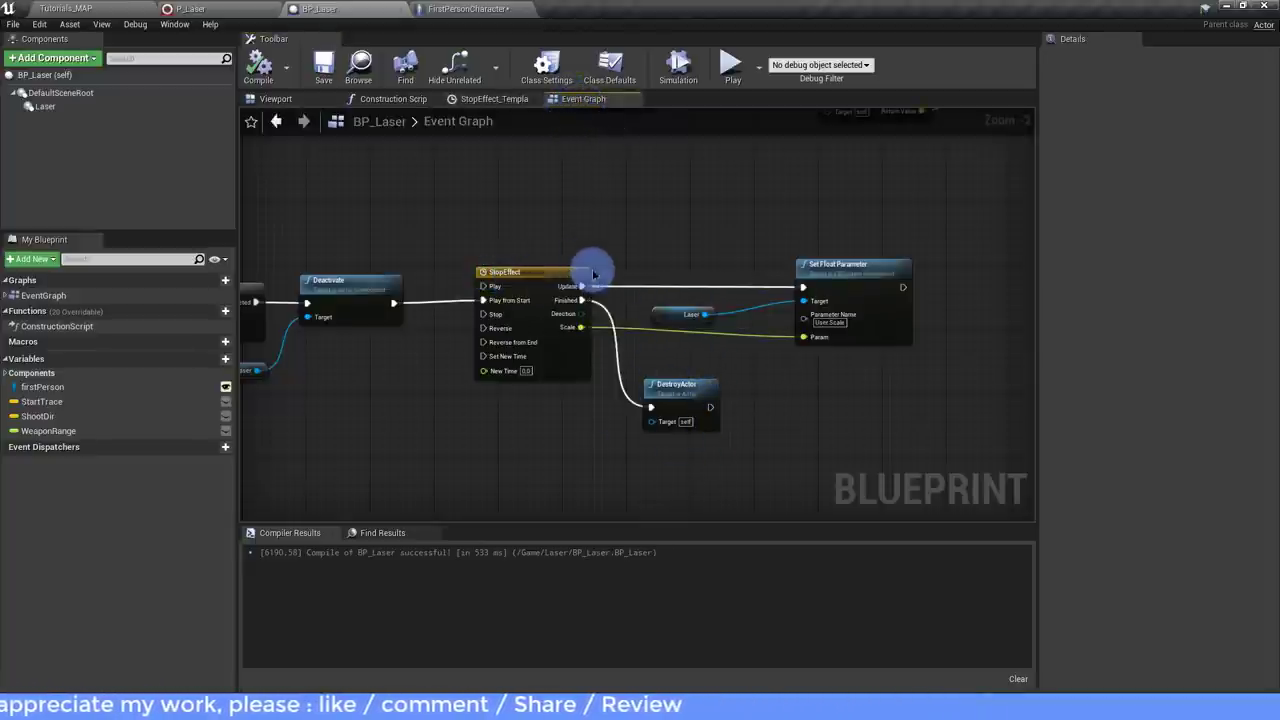
# Play-test the level, firing and releasing the laser to confirm it stops cleanly, then exit with Esc.
pyautogui.click(65, 8)
pyautogui.click(589, 86)
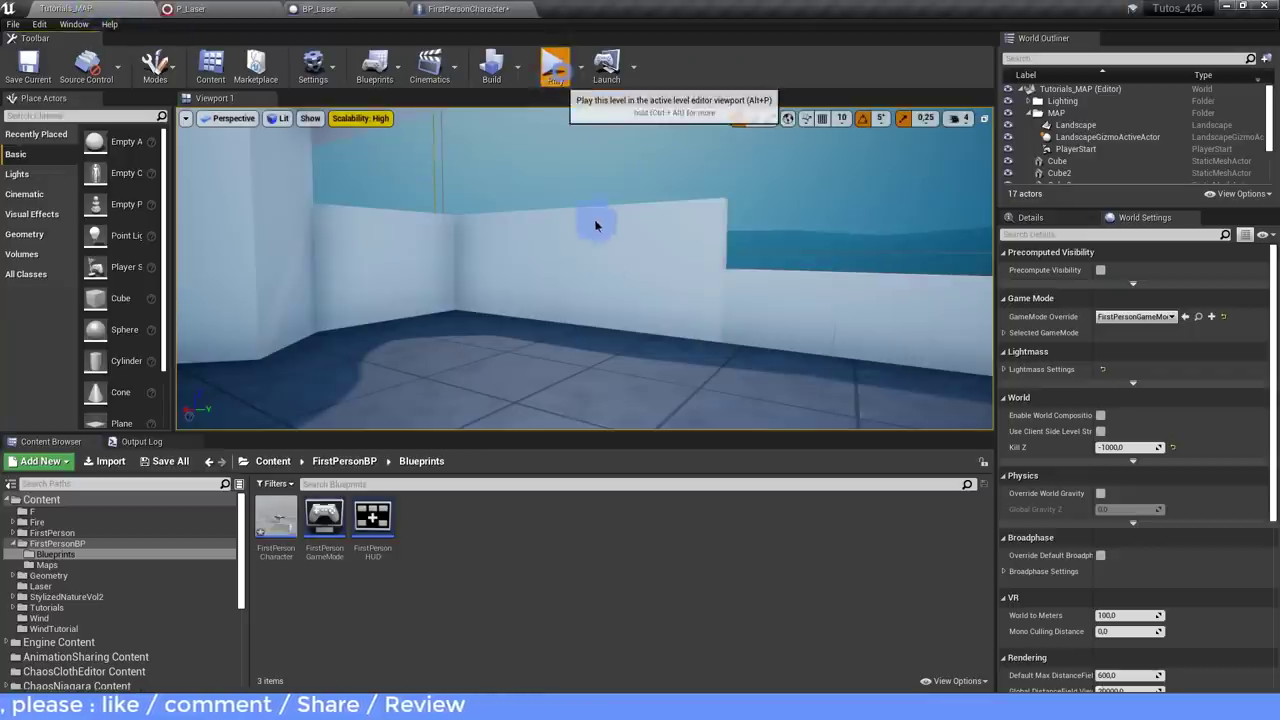
pyautogui.click(594, 223)
pyautogui.moveTo(584, 268); pyautogui.dragTo(584, 268)
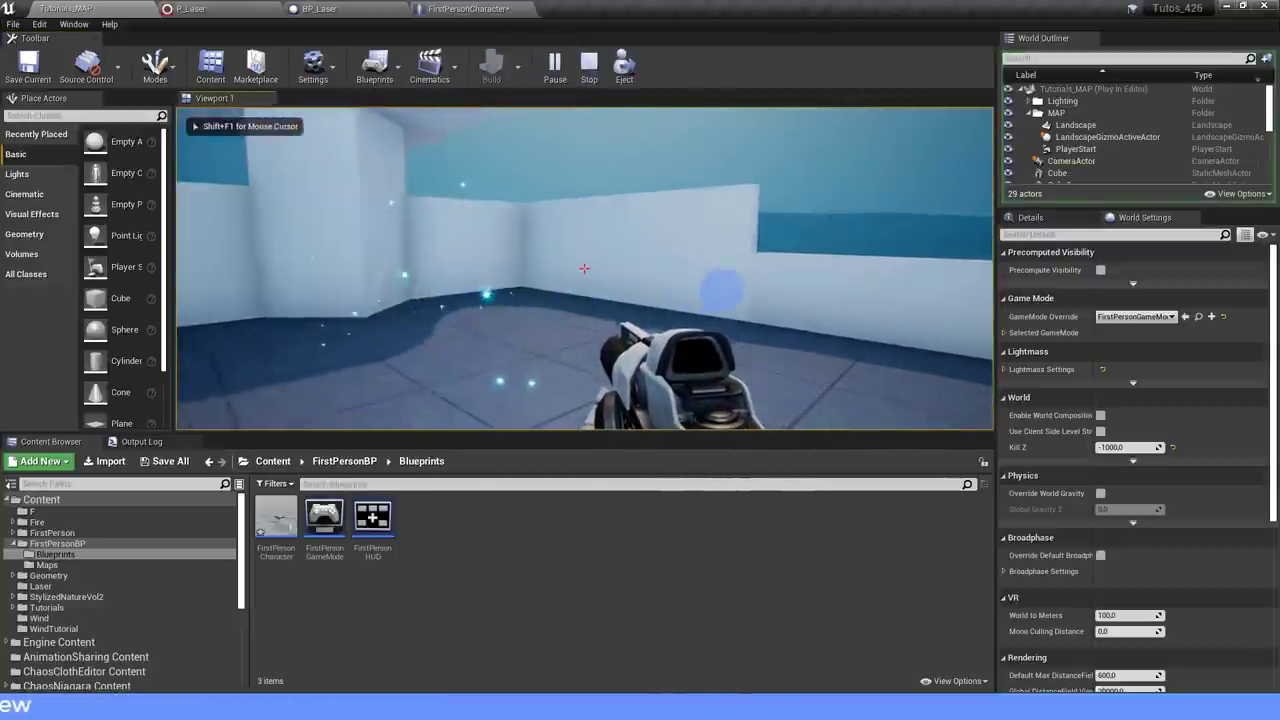
pyautogui.moveTo(584, 268); pyautogui.dragTo(584, 268)
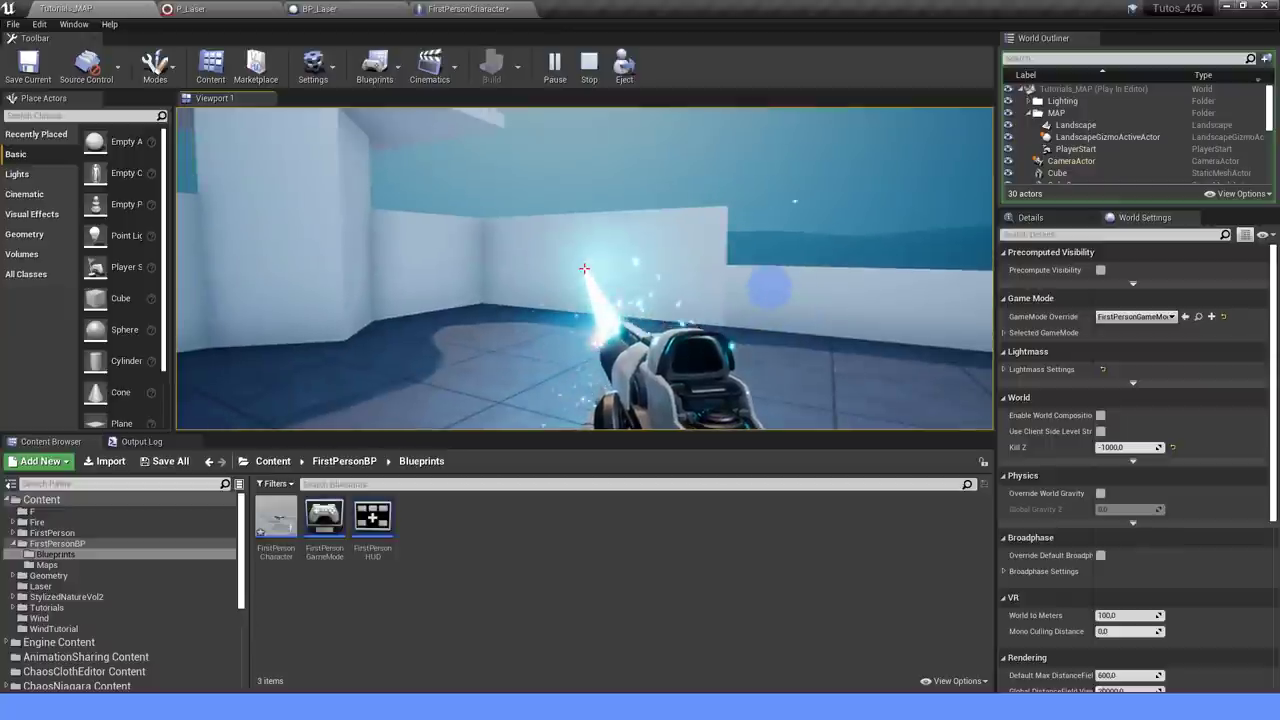
pyautogui.moveTo(584, 268); pyautogui.dragTo(584, 268)
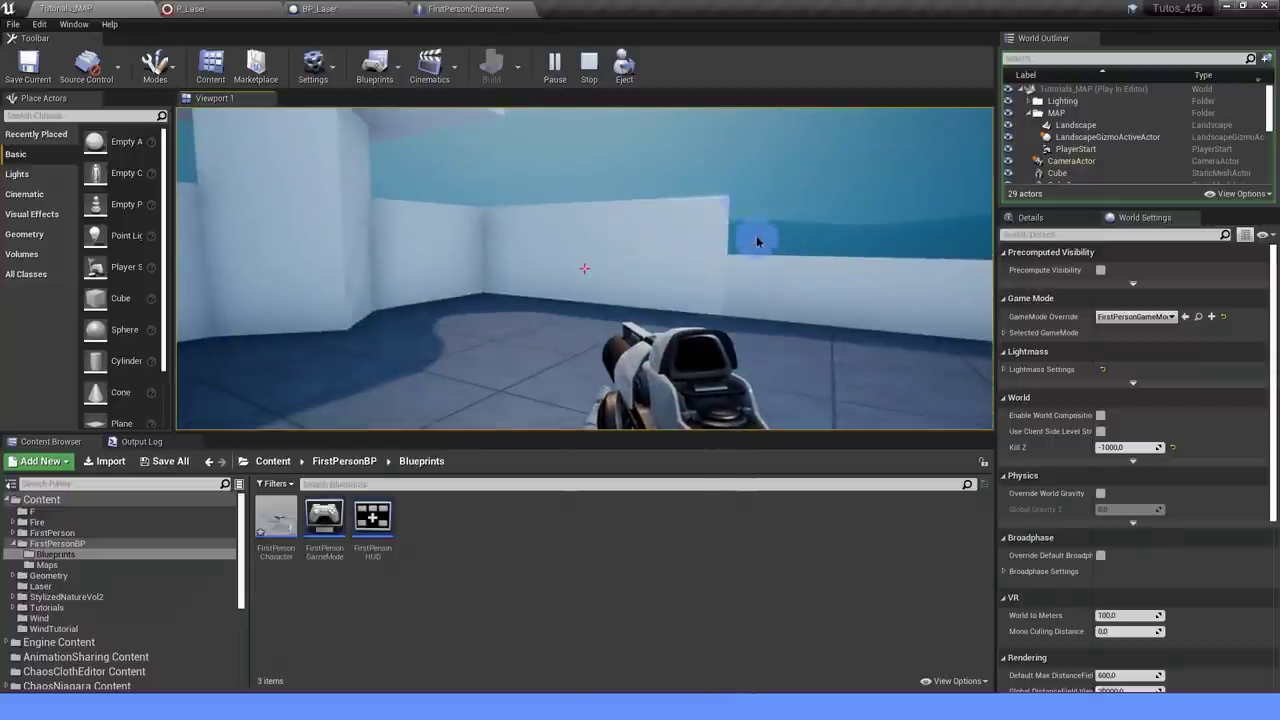
pyautogui.press('Escape')
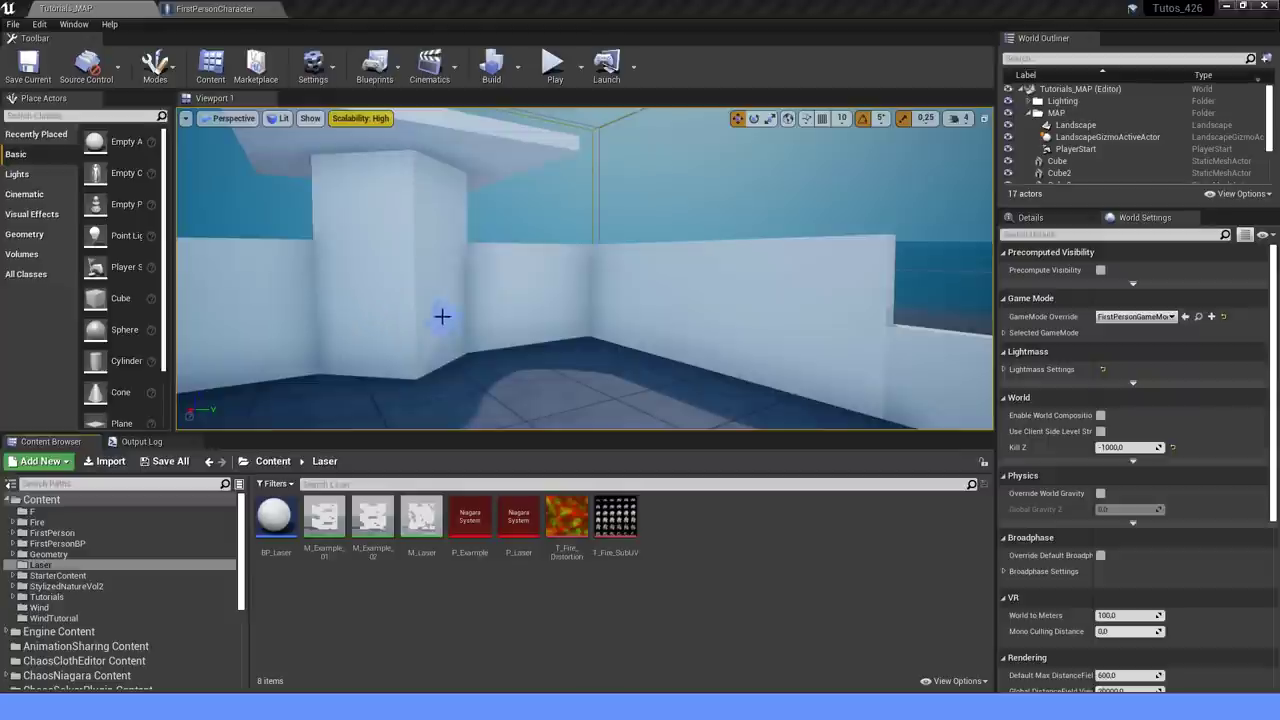
# Inspect the T_Fire_SubUV flipbook texture, then create a new material asset in the Laser folder.
pyautogui.moveTo(628, 544)
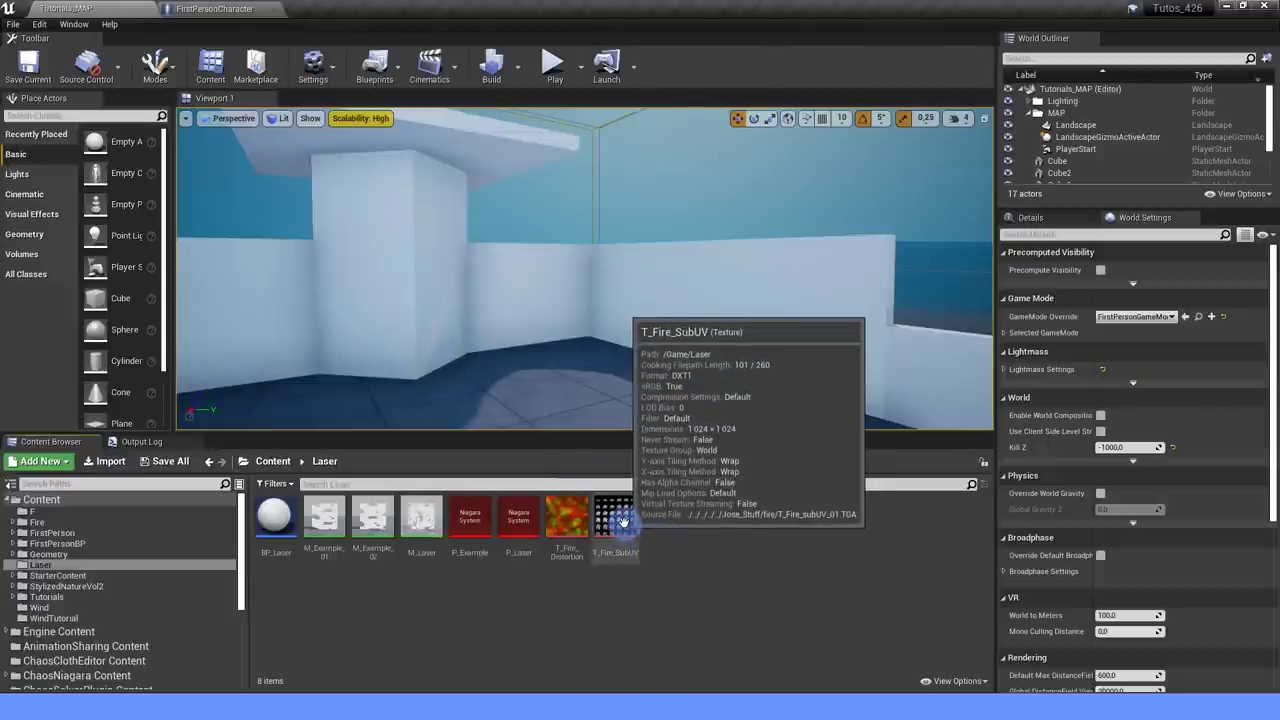
pyautogui.doubleClick(622, 521)
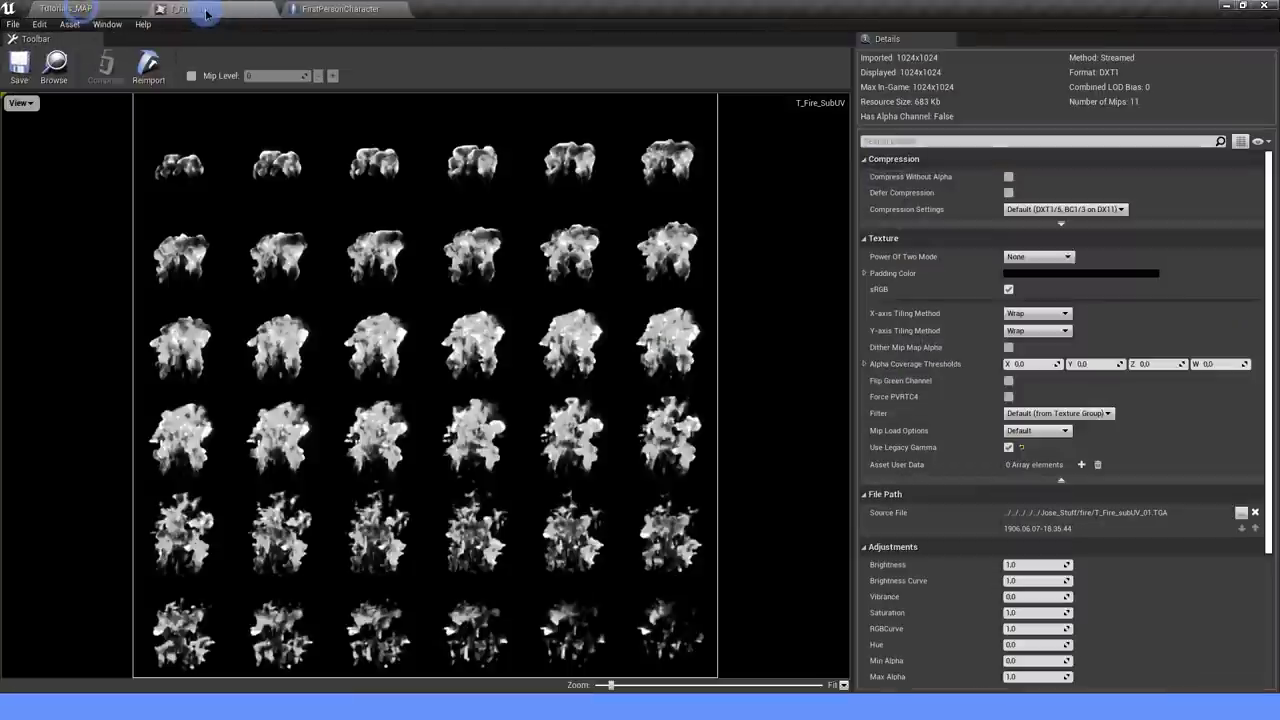
pyautogui.click(243, 14)
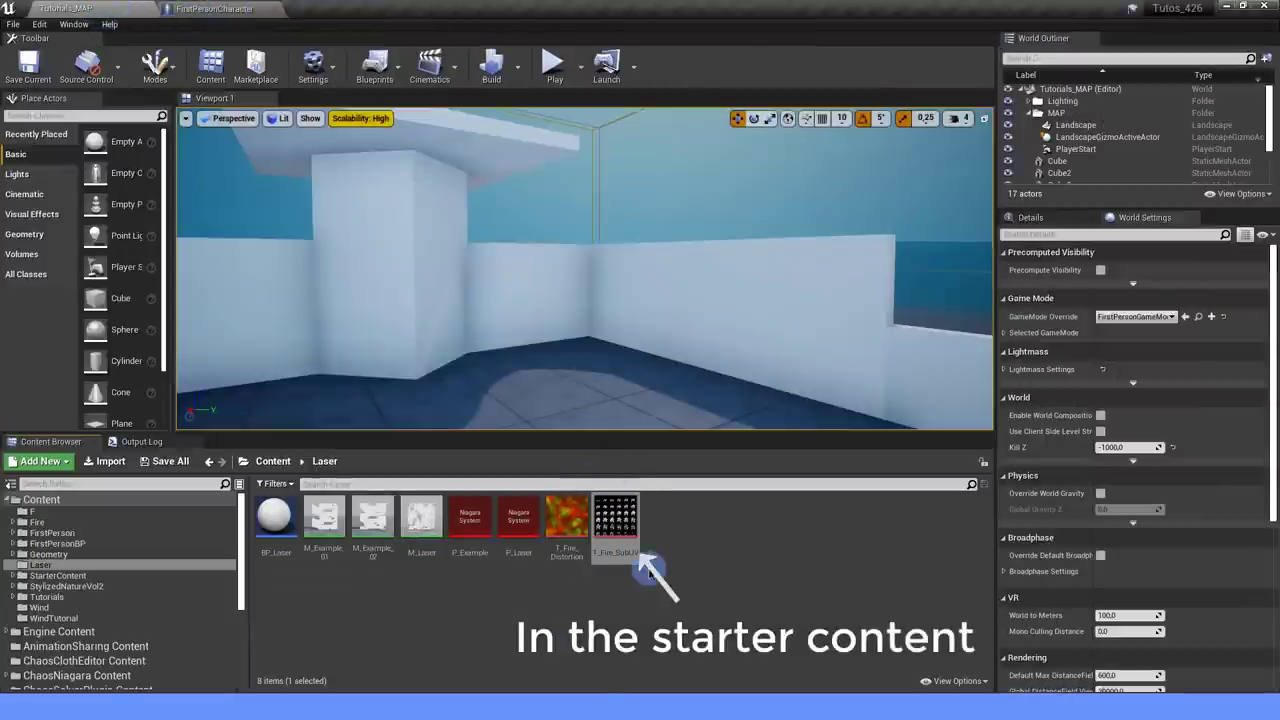
pyautogui.click(730, 582)
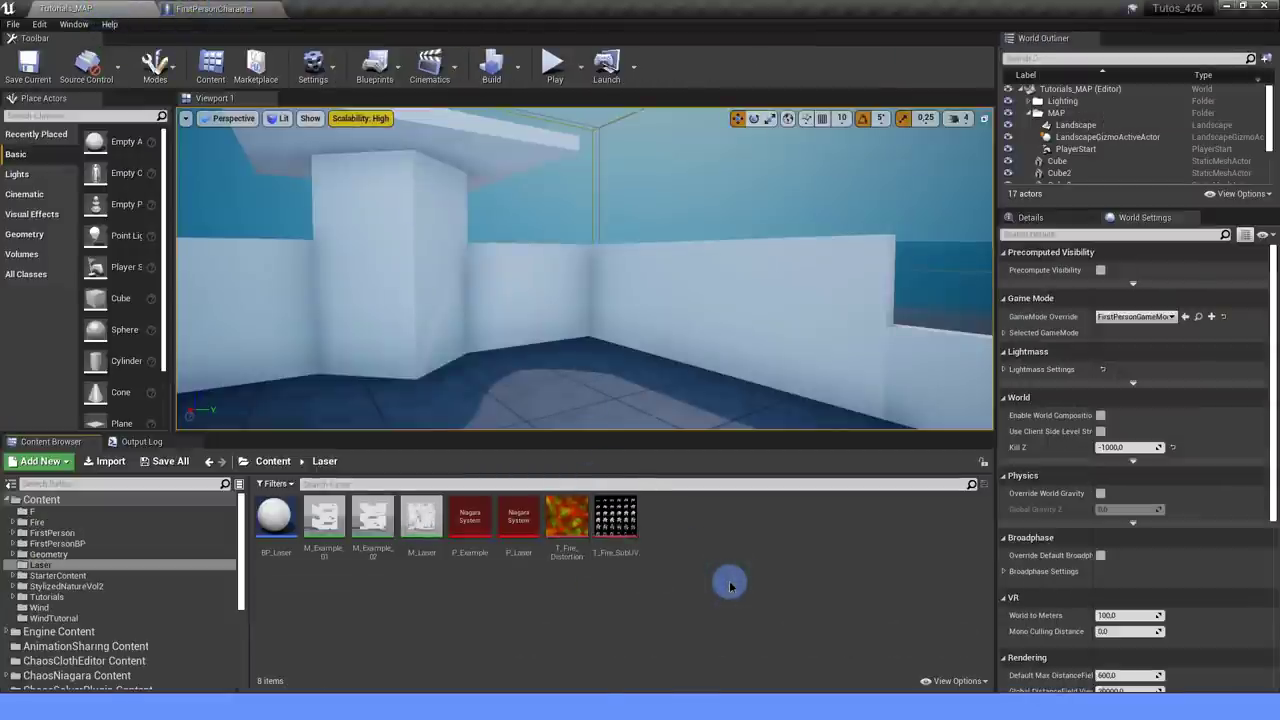
pyautogui.rightClick(663, 547)
pyautogui.click(733, 249)
pyautogui.write('M_LaserHit')
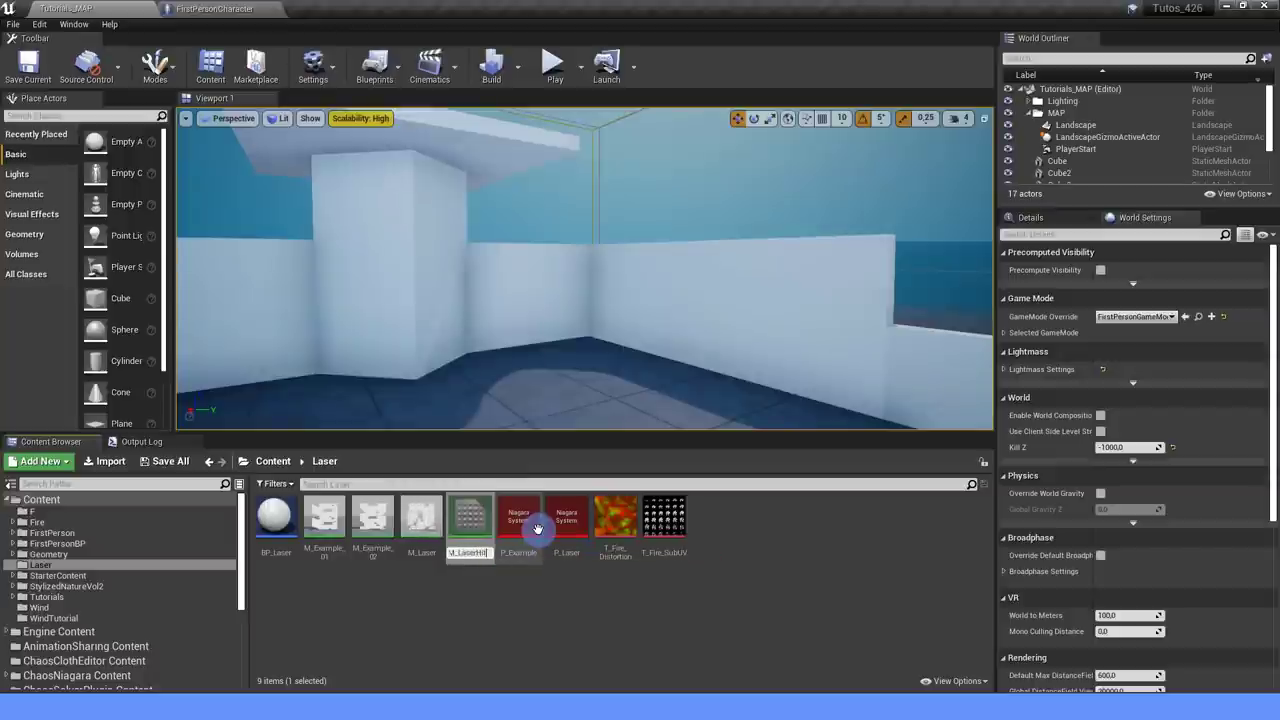
# Set M_LaserHit's Blend Mode to Masked and Shading Model to Unlit.
pyautogui.doubleClick(470, 520)
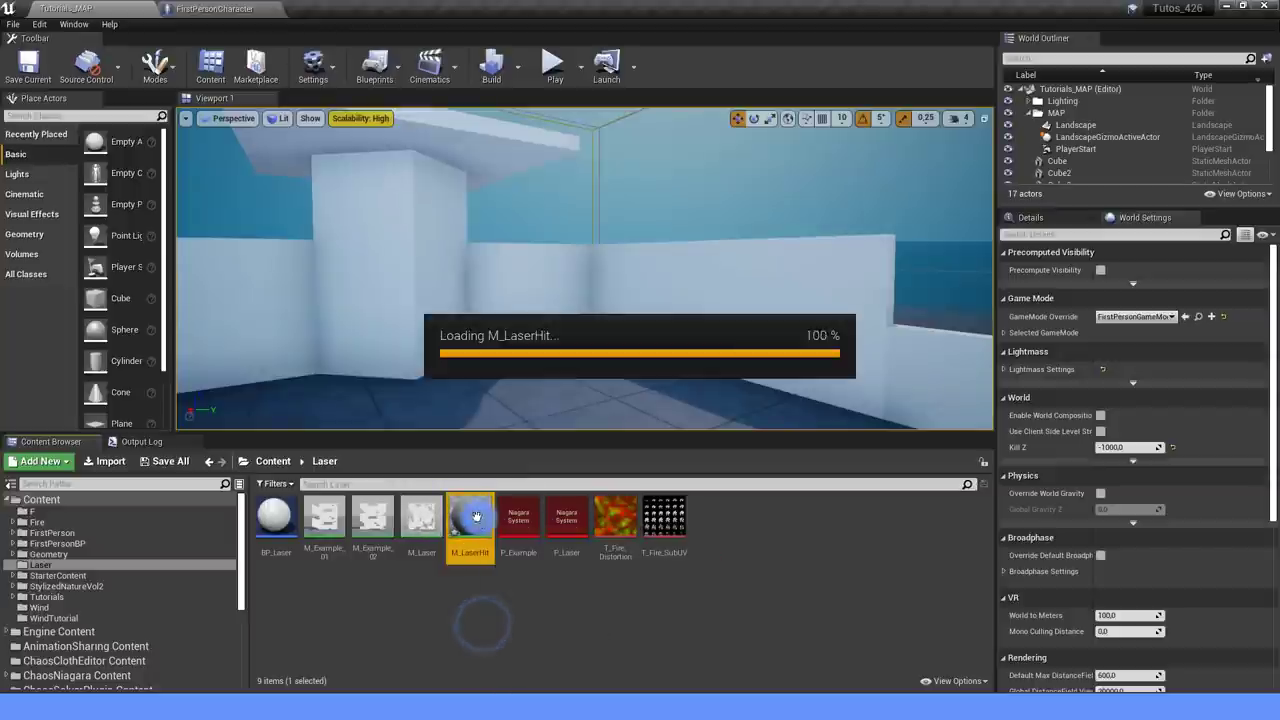
pyautogui.click(83, 605)
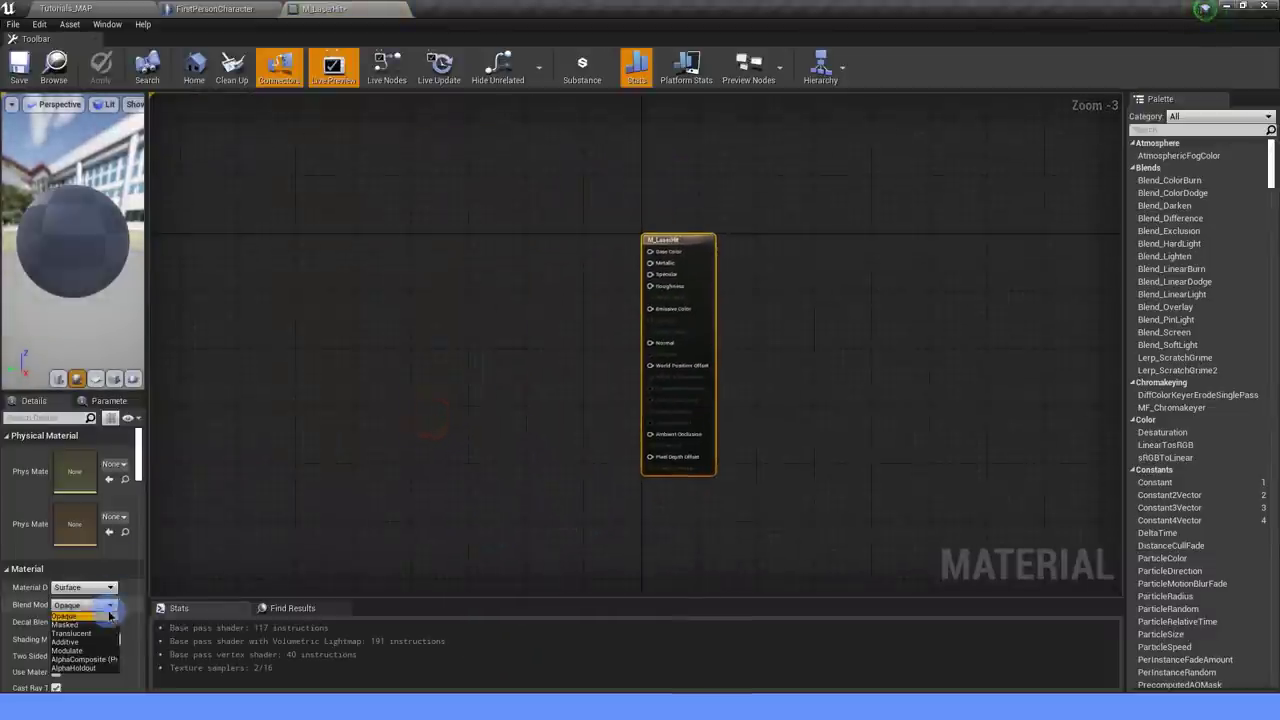
pyautogui.click(83, 626)
pyautogui.click(85, 639)
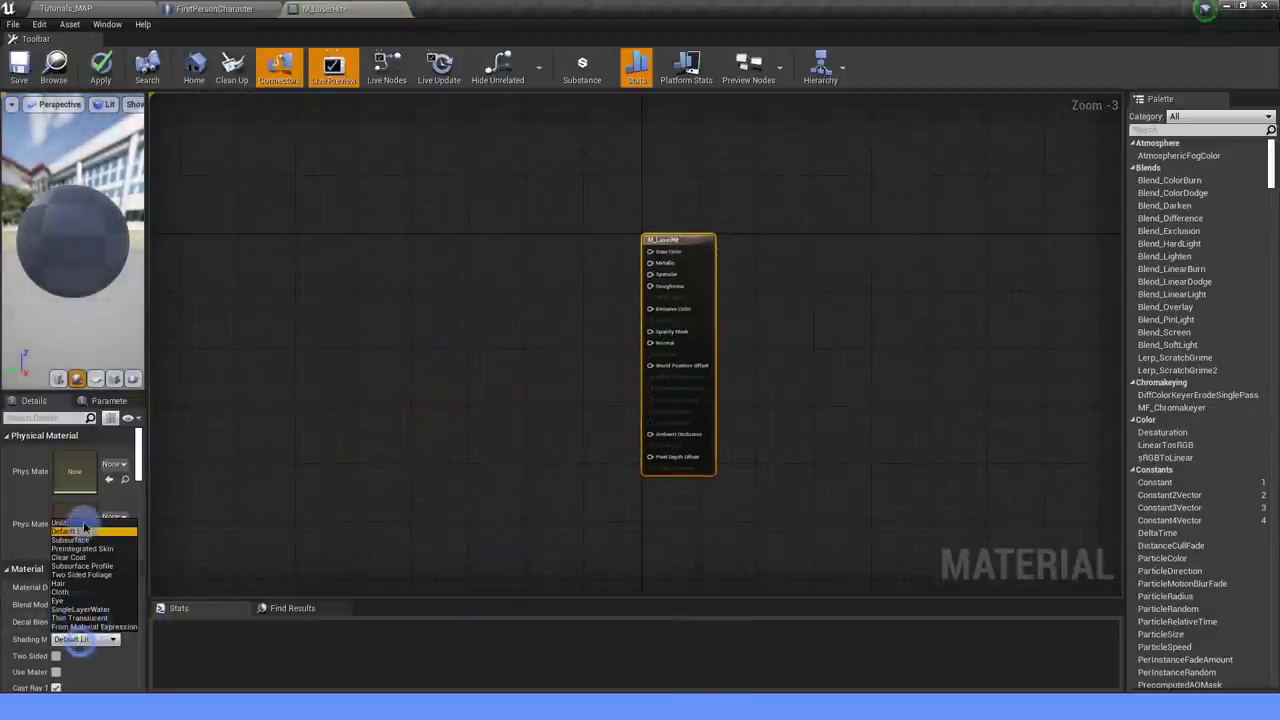
pyautogui.click(75, 523)
pyautogui.click(463, 337)
pyautogui.scroll(-2, 463, 337)
pyautogui.moveTo(470, 340); pyautogui.dragTo(517, 348, button='right')
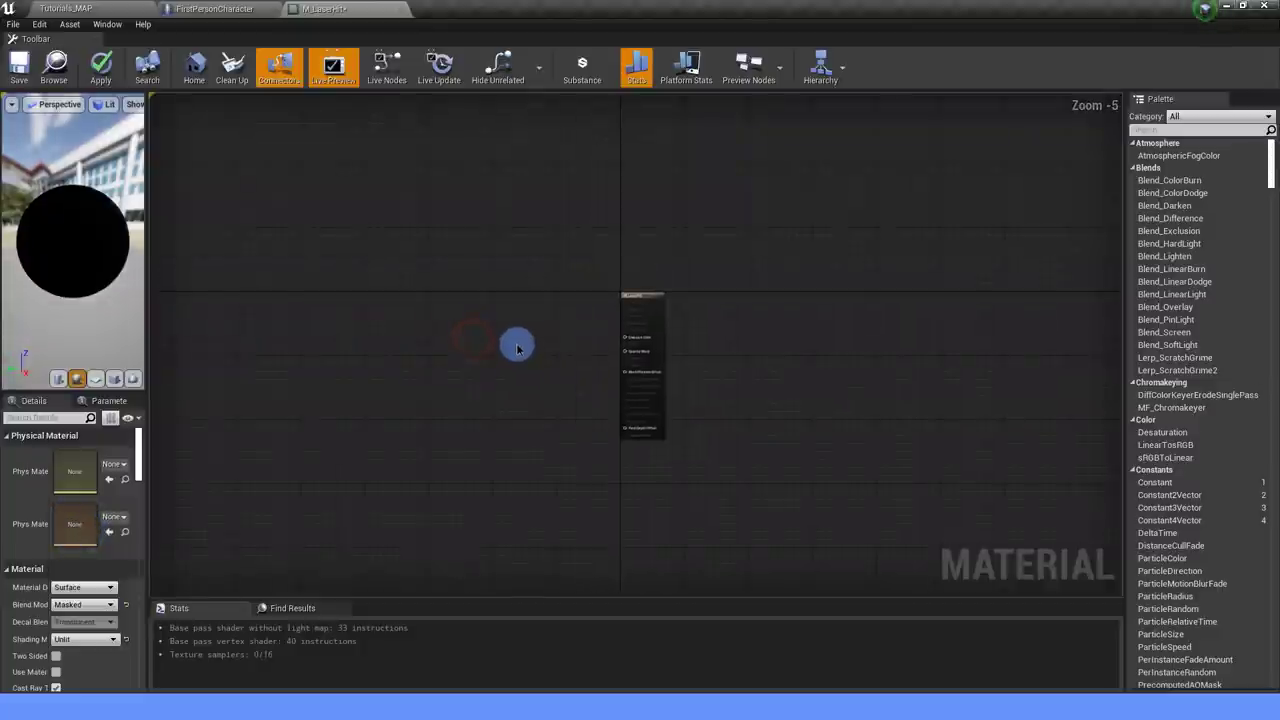
pyautogui.scroll(5, 529, 336)
# Add a T_Fire_SubUV Texture Sample and feed its red channel into Opacity Mask.
pyautogui.moveTo(788, 341); pyautogui.dragTo(471, 511)
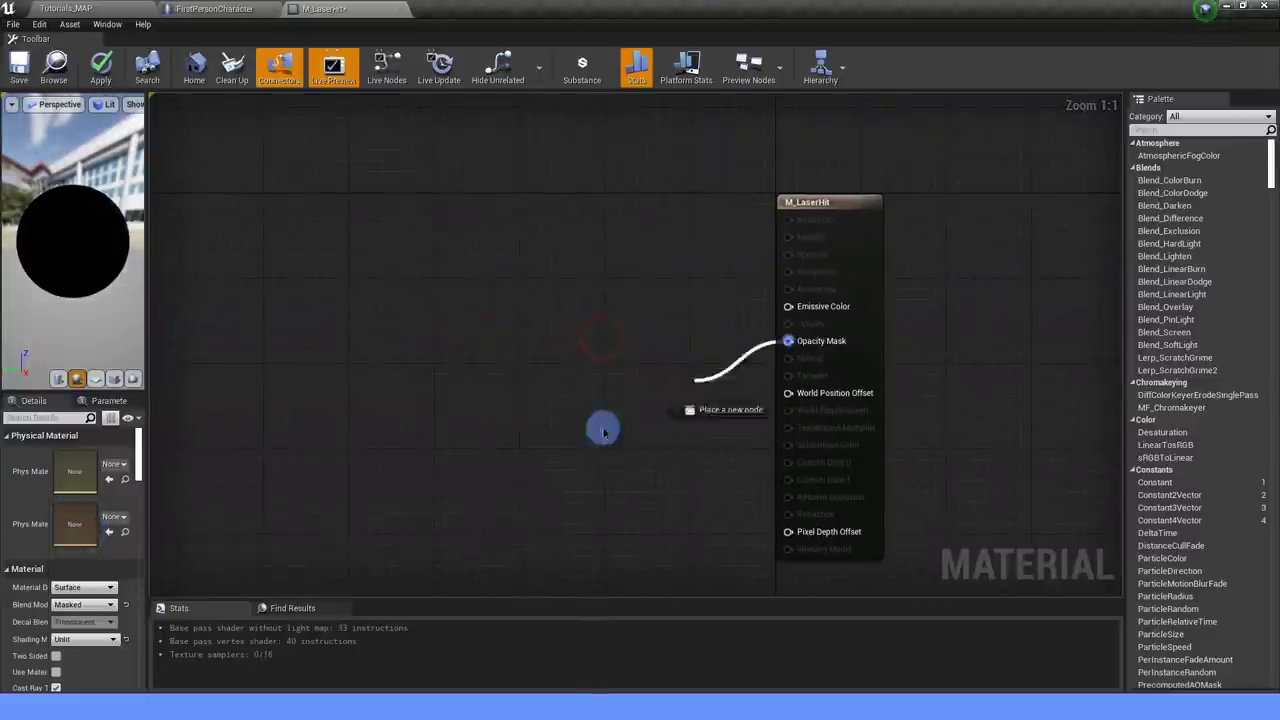
pyautogui.write('texture s')
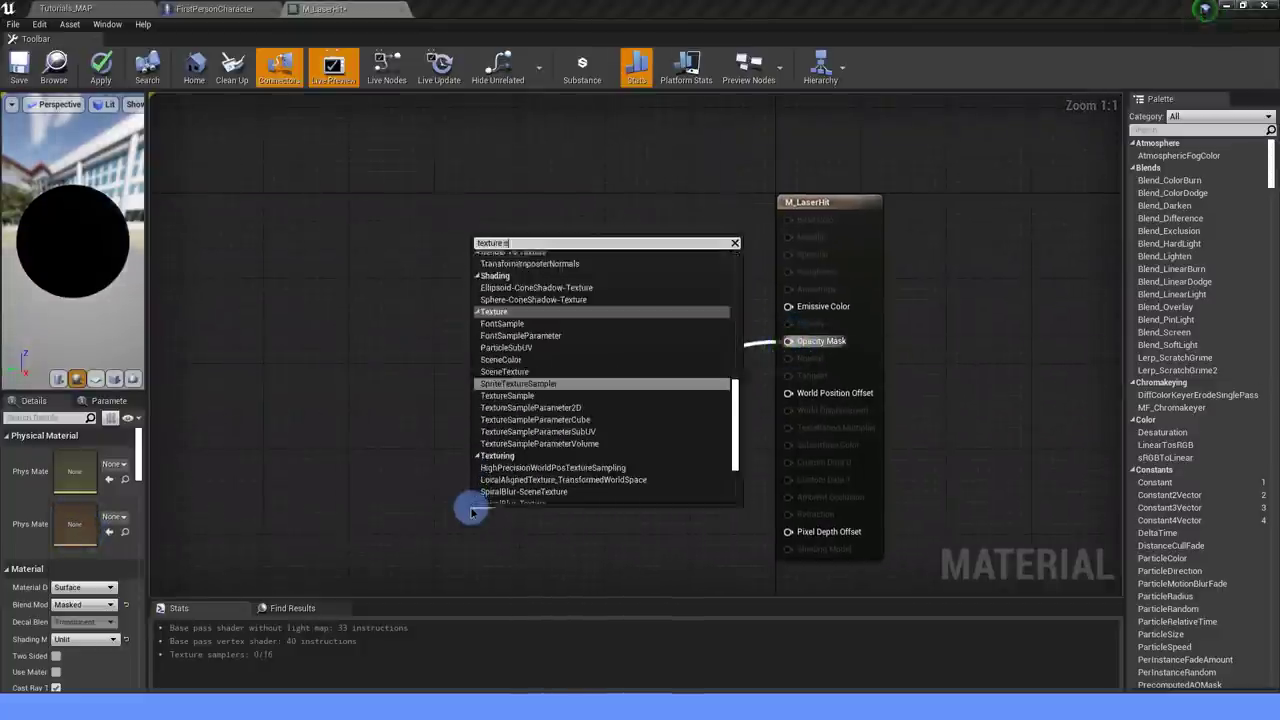
pyautogui.write('am')
pyautogui.click(552, 390)
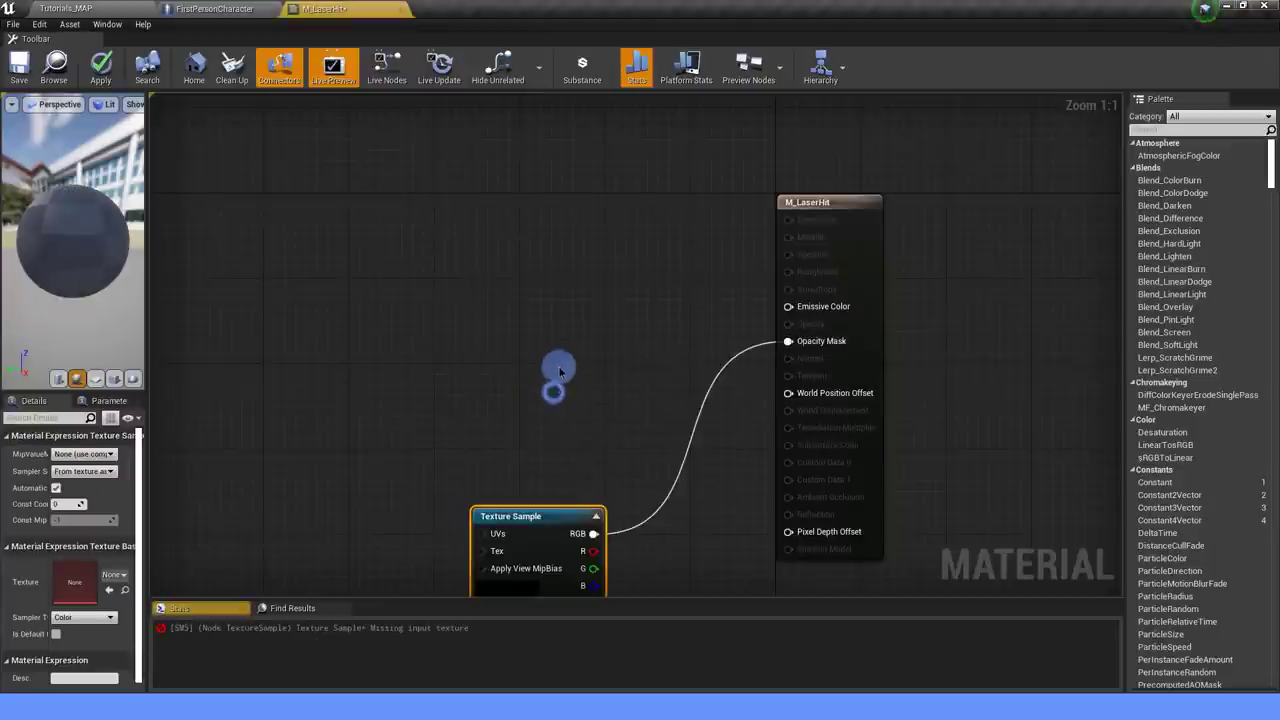
pyautogui.moveTo(553, 521); pyautogui.dragTo(448, 318)
pyautogui.click(113, 574)
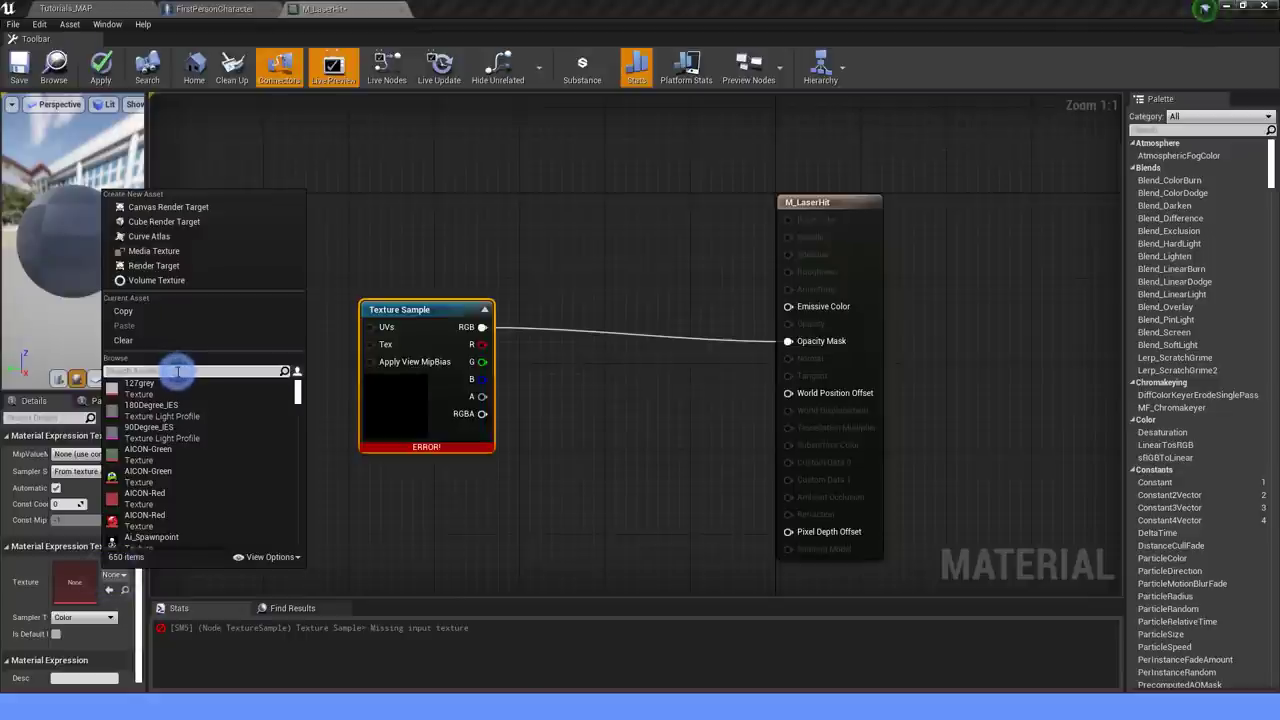
pyautogui.write('firesu')
pyautogui.click(137, 400)
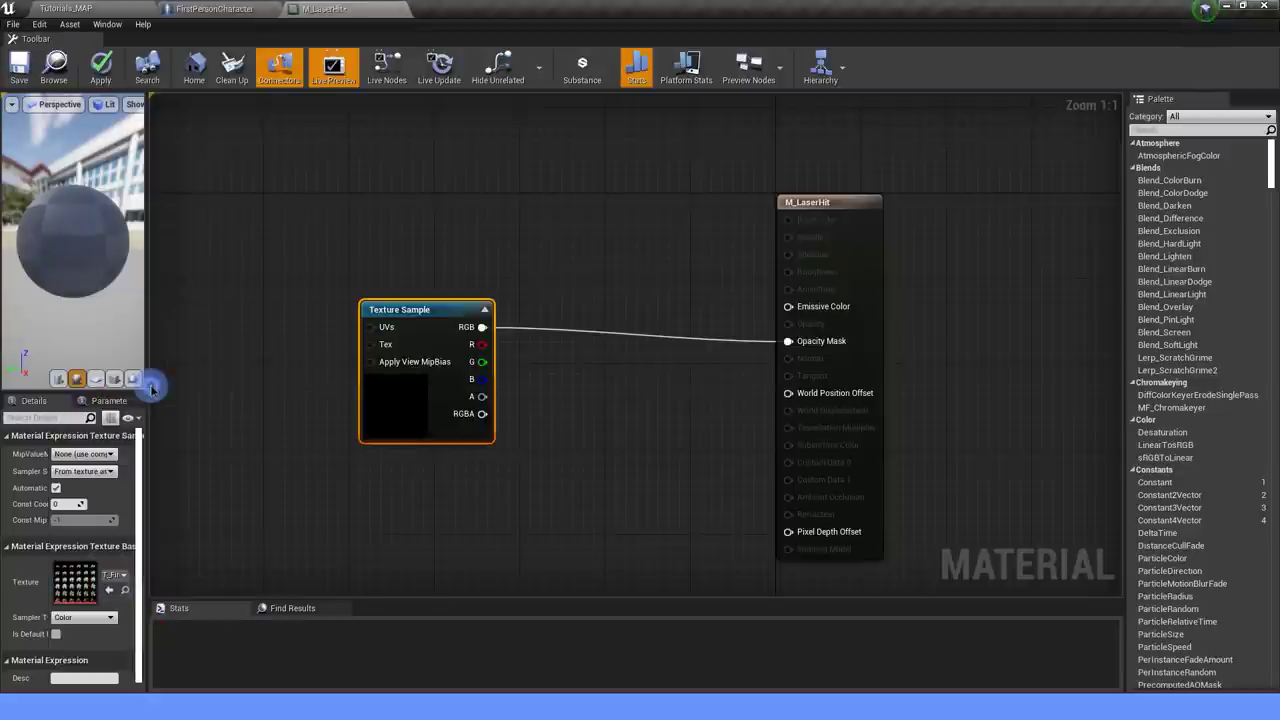
pyautogui.moveTo(449, 329)
pyautogui.mouseDown()
pyautogui.moveTo(438, 340)
pyautogui.moveTo(788, 341)
pyautogui.moveTo(327, 313)
pyautogui.mouseUp()
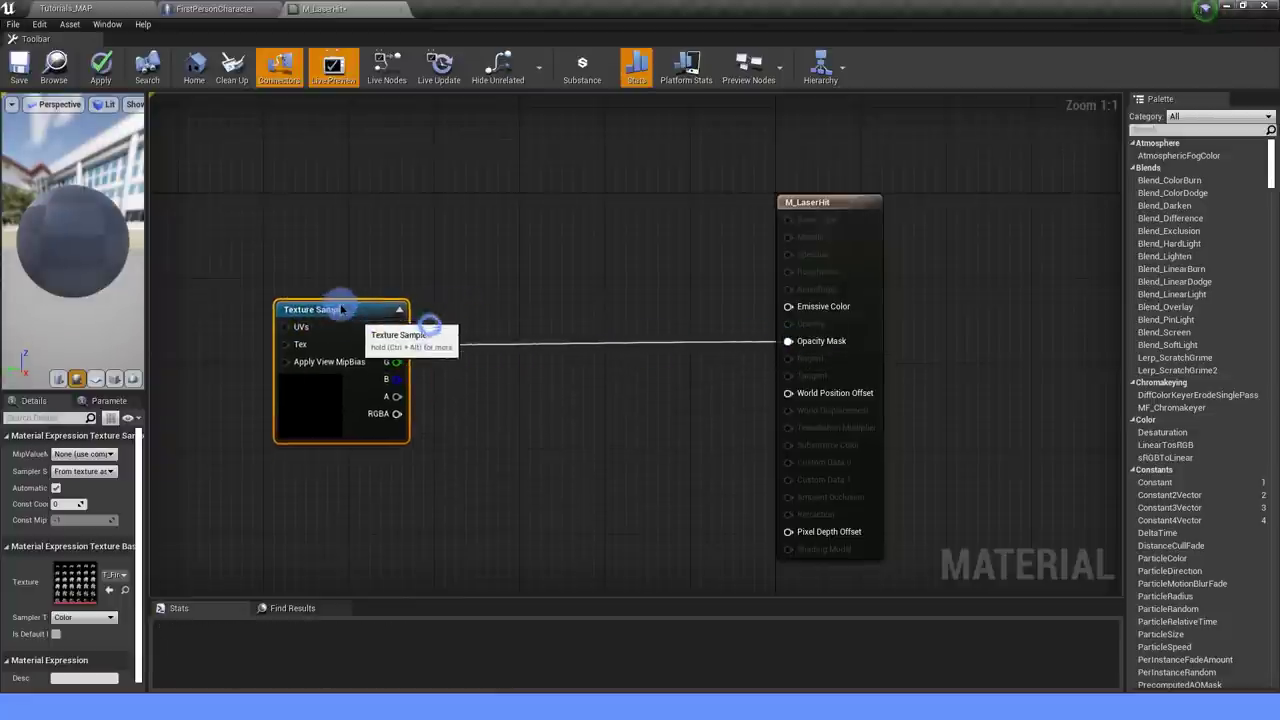
# Multiply Particle Color by the texture's red channel into Emissive Color.
pyautogui.moveTo(581, 250); pyautogui.dragTo(650, 284, button='right')
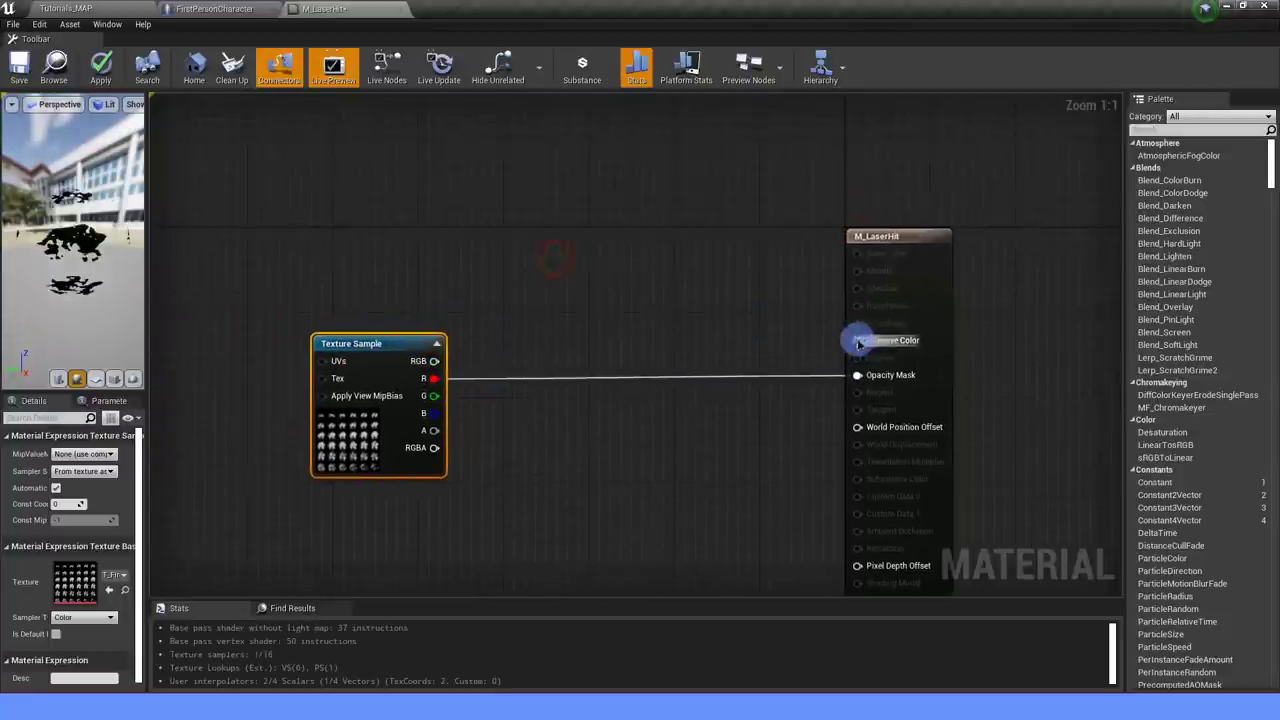
pyautogui.moveTo(859, 341); pyautogui.dragTo(536, 210)
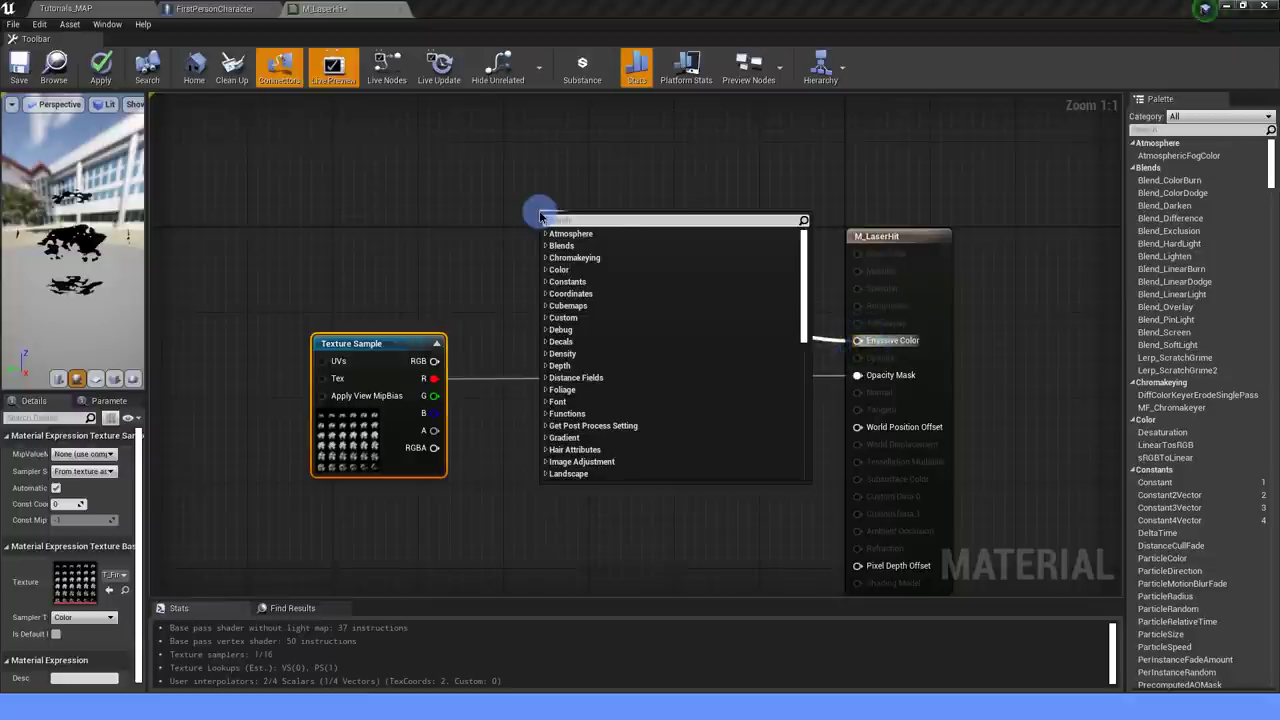
pyautogui.write('particle cor')
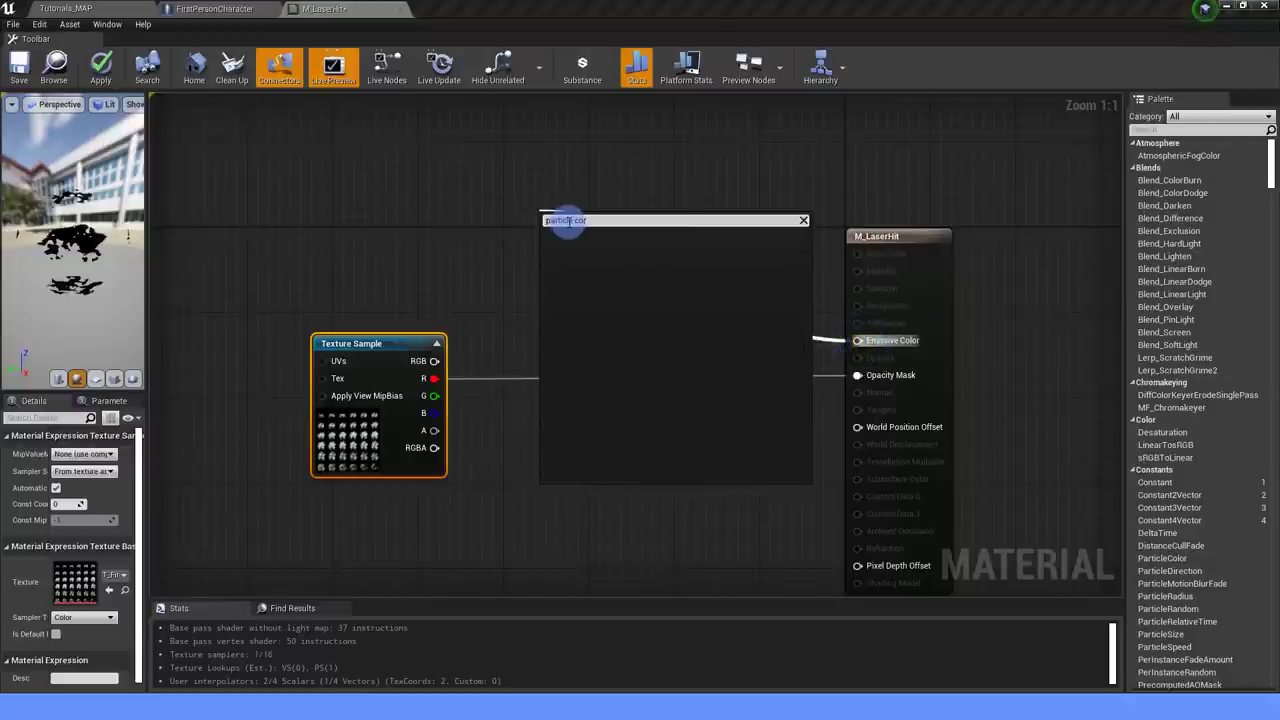
pyautogui.press('BackSpace')
pyautogui.press('BackSpace')
pyautogui.write('olor')
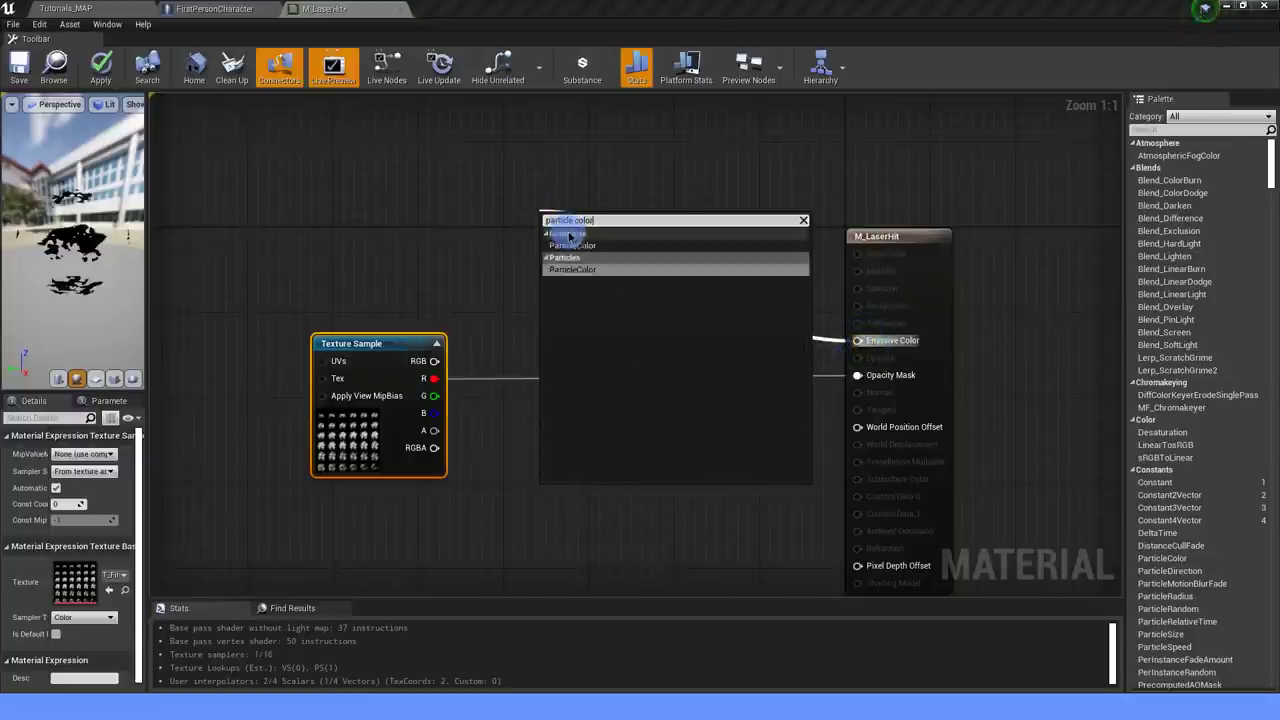
pyautogui.click(574, 245)
pyautogui.moveTo(578, 216)
pyautogui.mouseDown()
pyautogui.moveTo(398, 186)
pyautogui.moveTo(562, 256)
pyautogui.mouseUp()
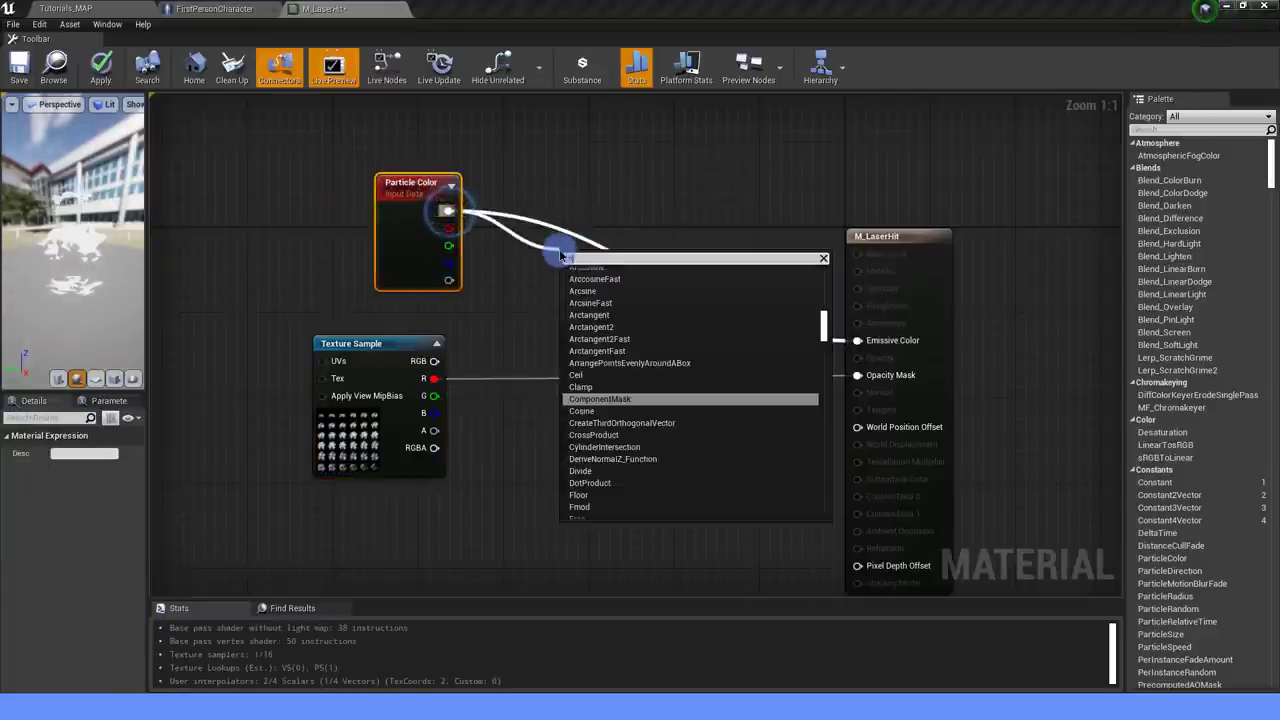
pyautogui.write('mult')
pyautogui.click(590, 355)
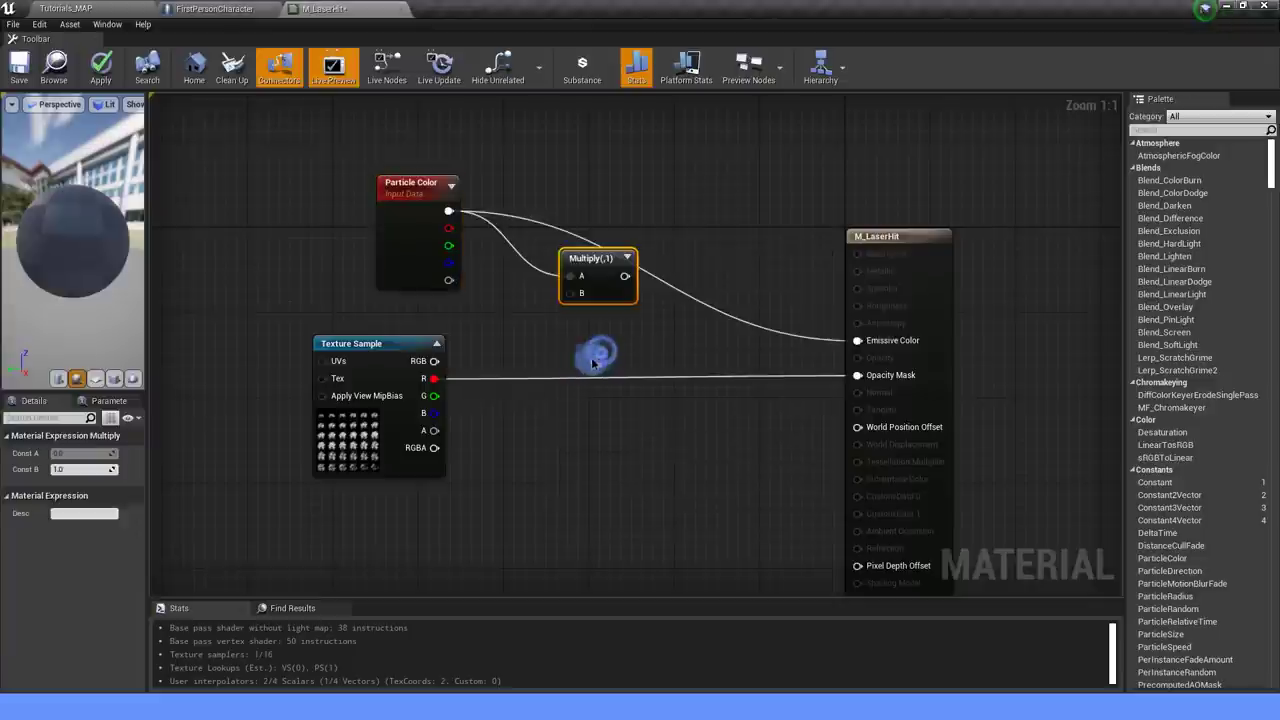
pyautogui.moveTo(430, 380)
pyautogui.mouseDown()
pyautogui.moveTo(570, 292)
pyautogui.moveTo(867, 358)
pyautogui.moveTo(877, 345)
pyautogui.mouseUp()
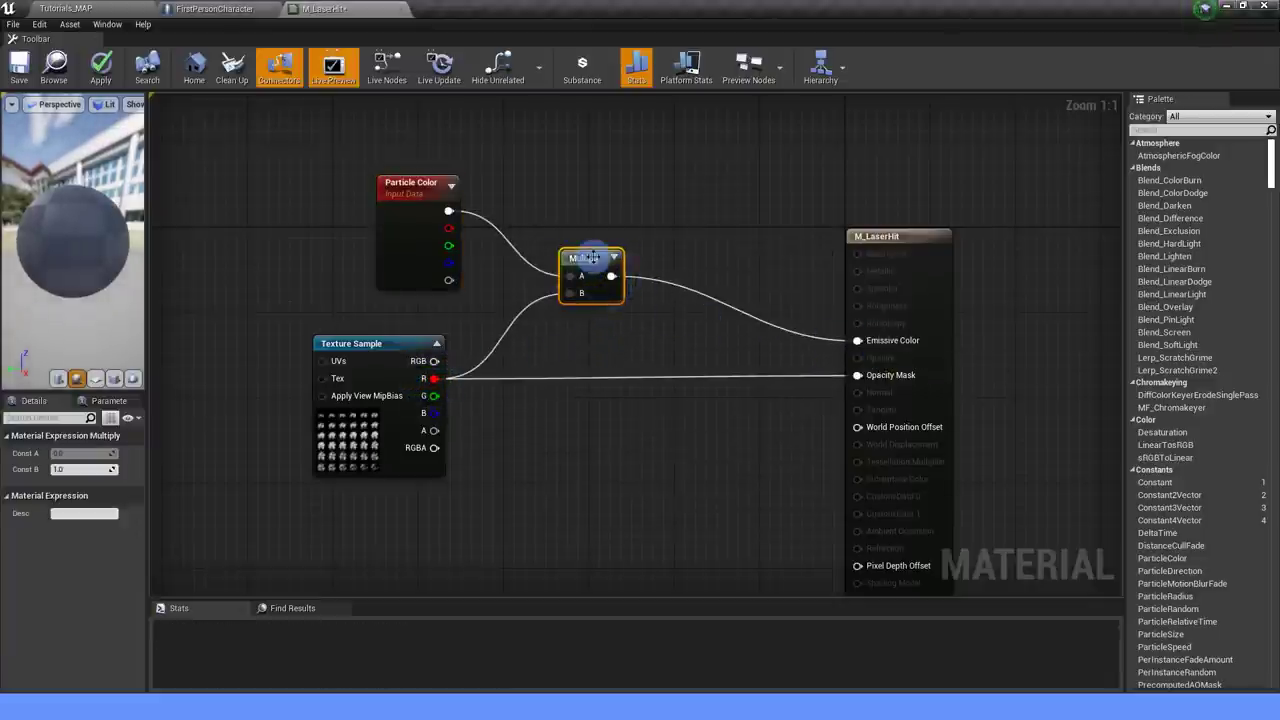
pyautogui.moveTo(590, 257); pyautogui.dragTo(587, 237)
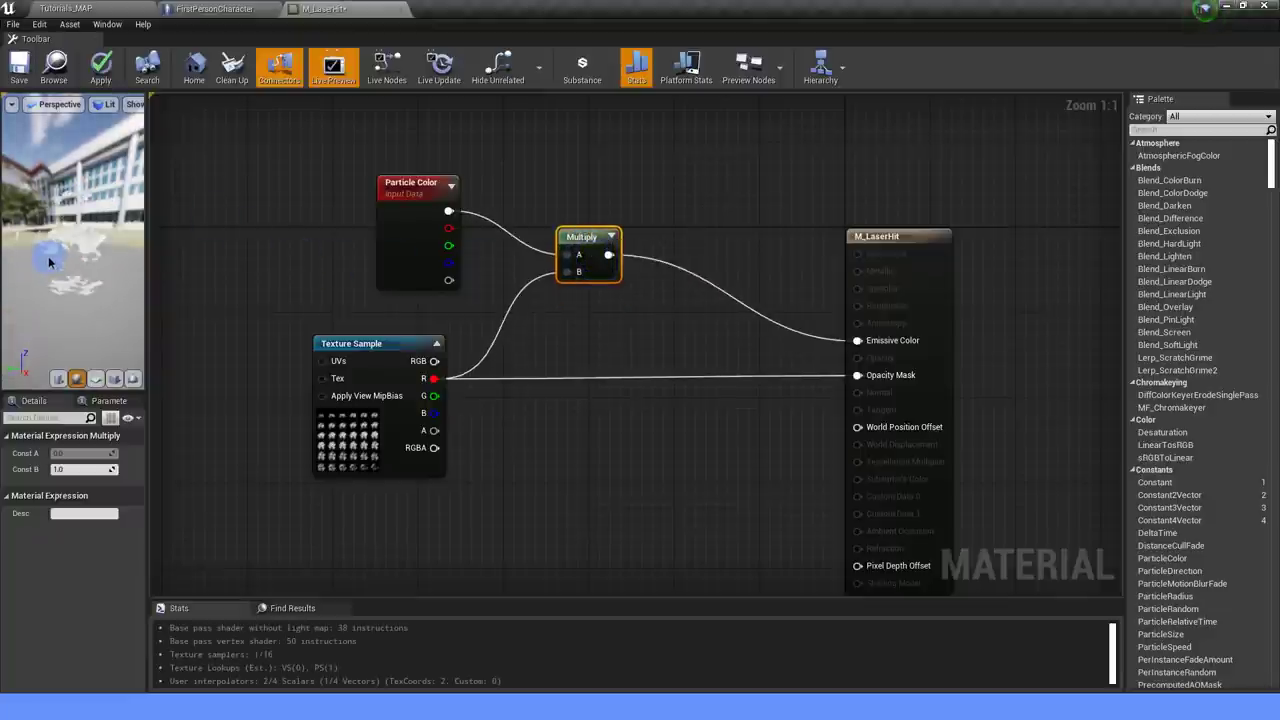
pyautogui.moveTo(50, 262); pyautogui.dragTo(366, 241)
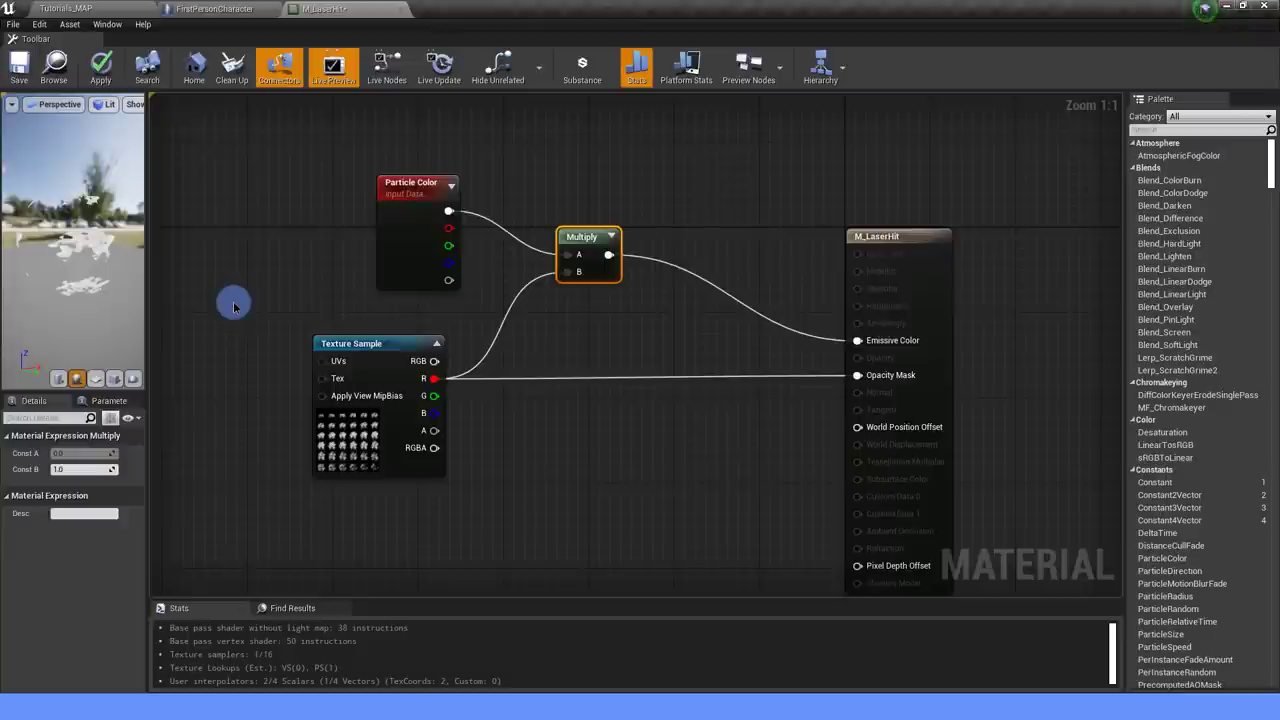
# Save M_LaserHit, then create the material M_Laser_Translucent in the Laser folder and open it.
pyautogui.click(20, 68)
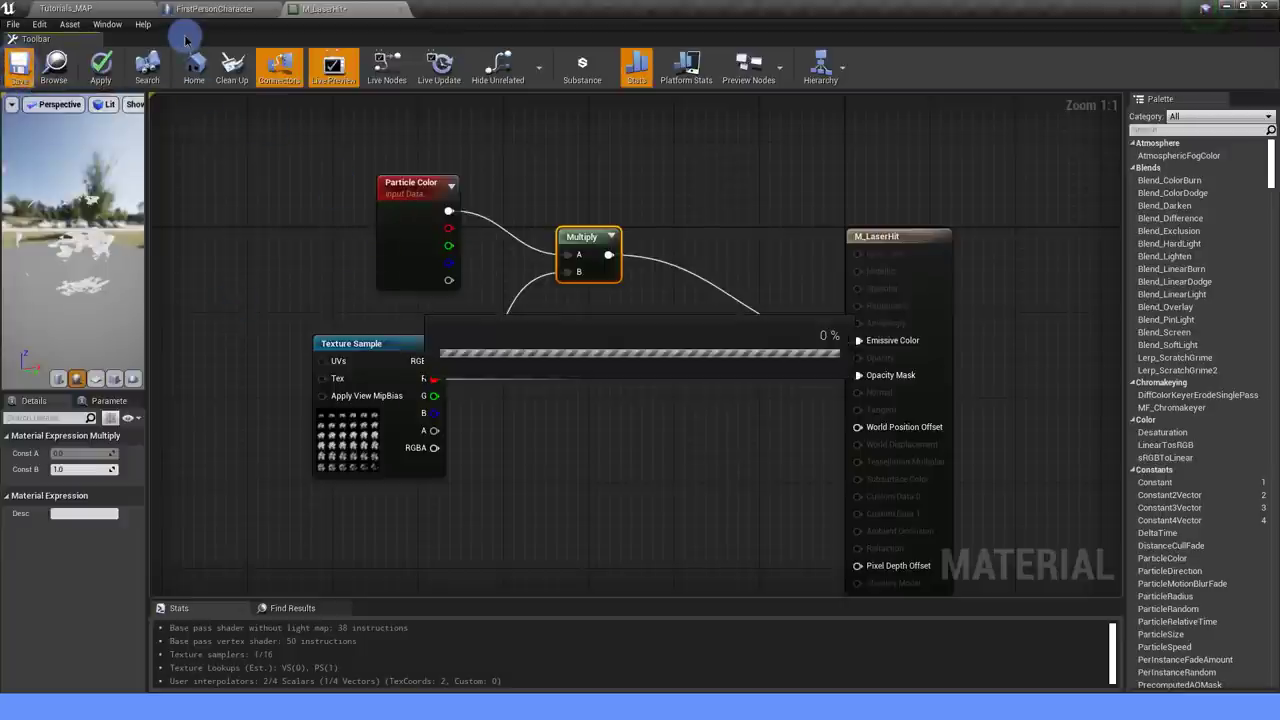
pyautogui.click(115, 17)
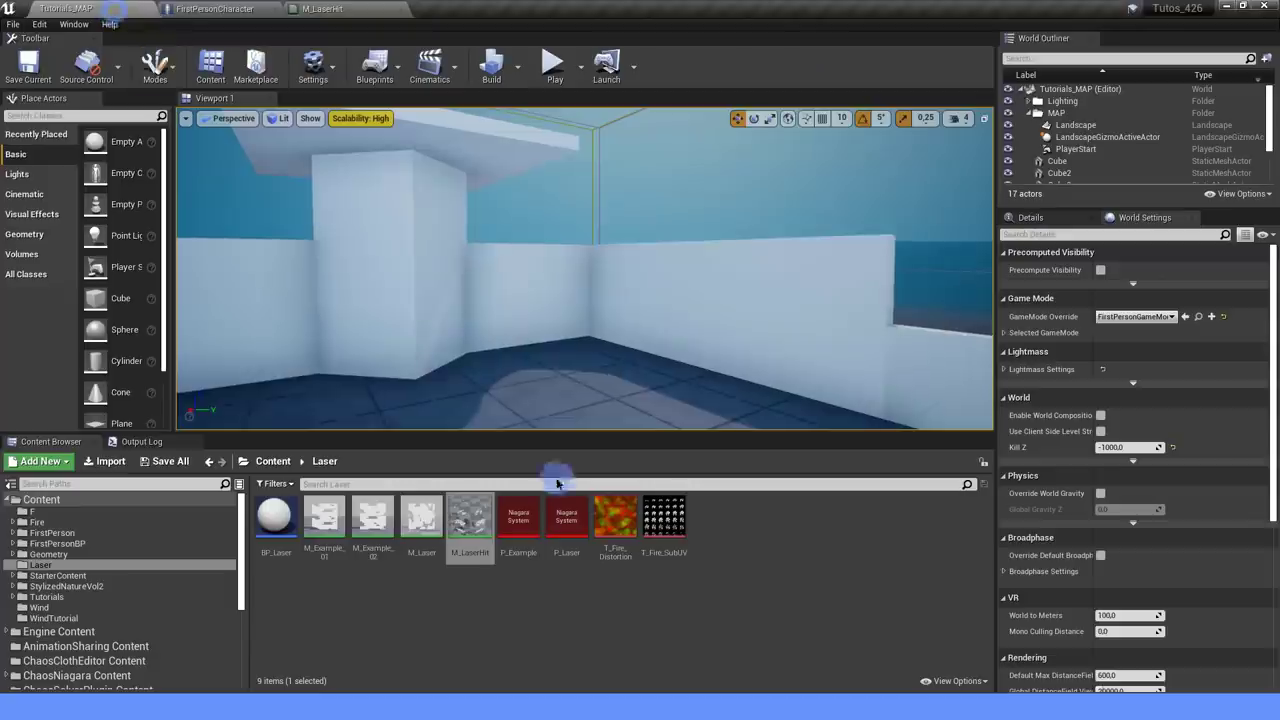
pyautogui.rightClick(757, 553)
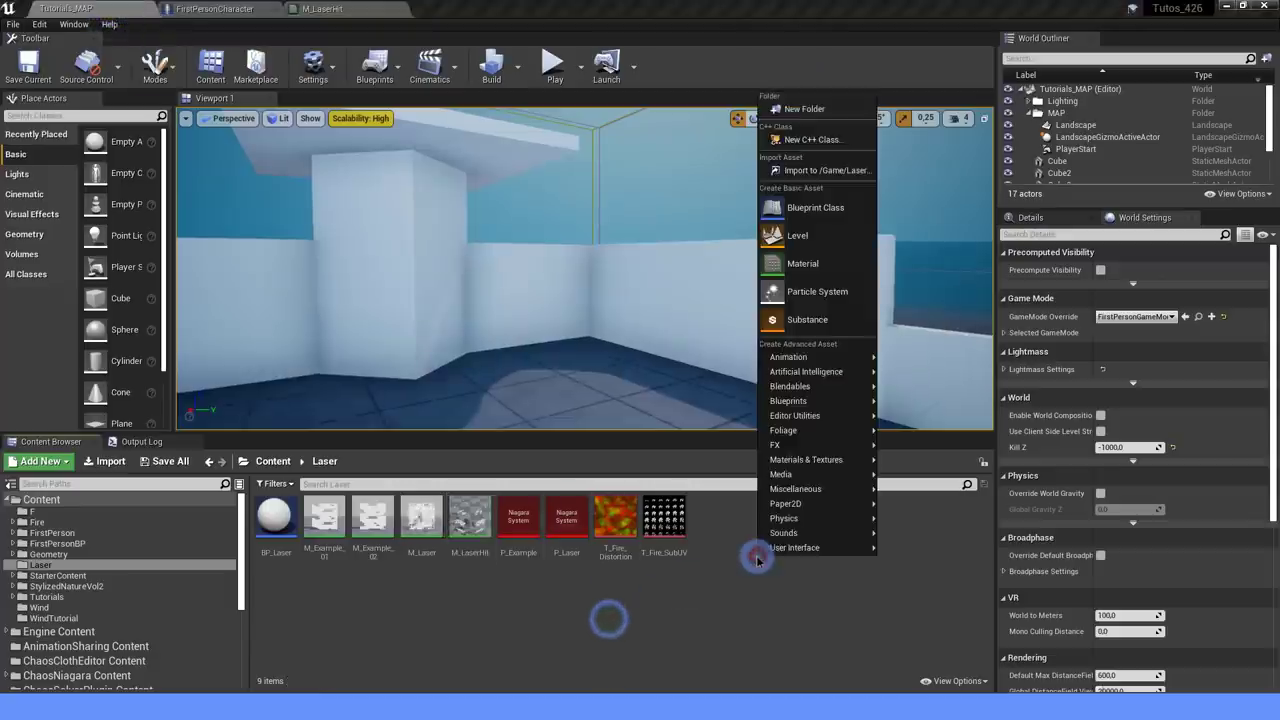
pyautogui.click(803, 263)
pyautogui.write('ranslucent')
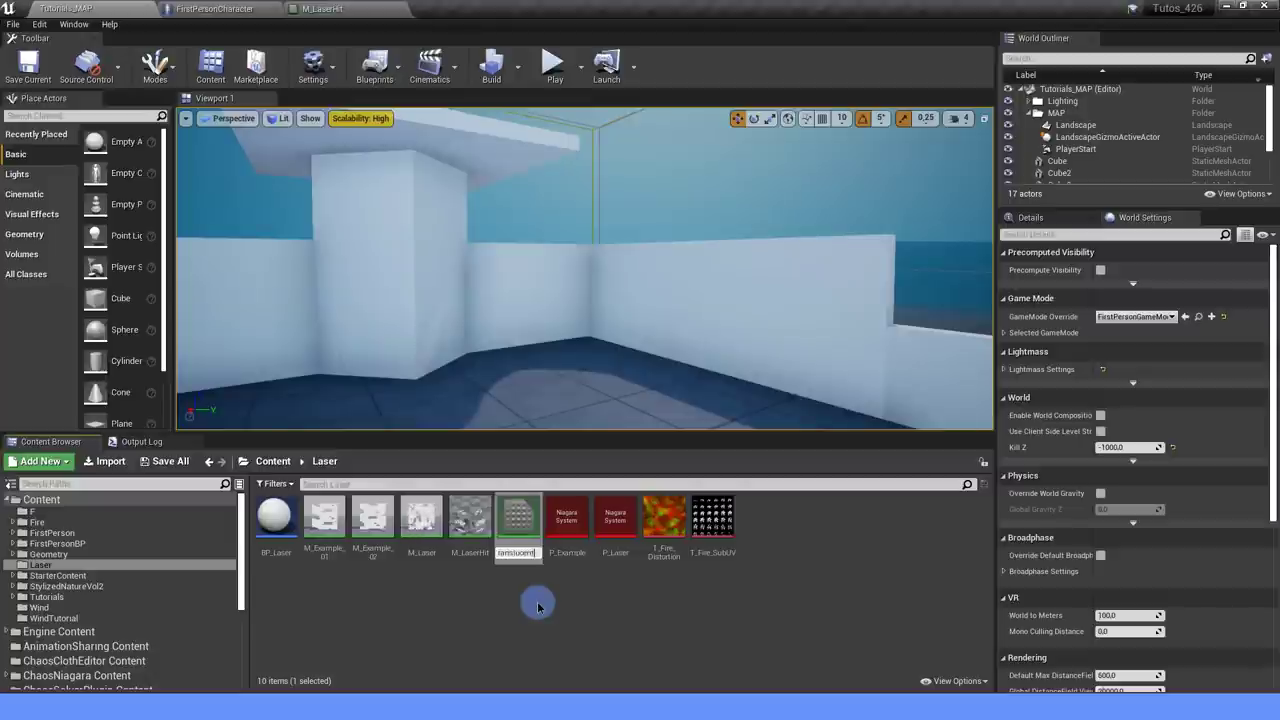
pyautogui.press('Return')
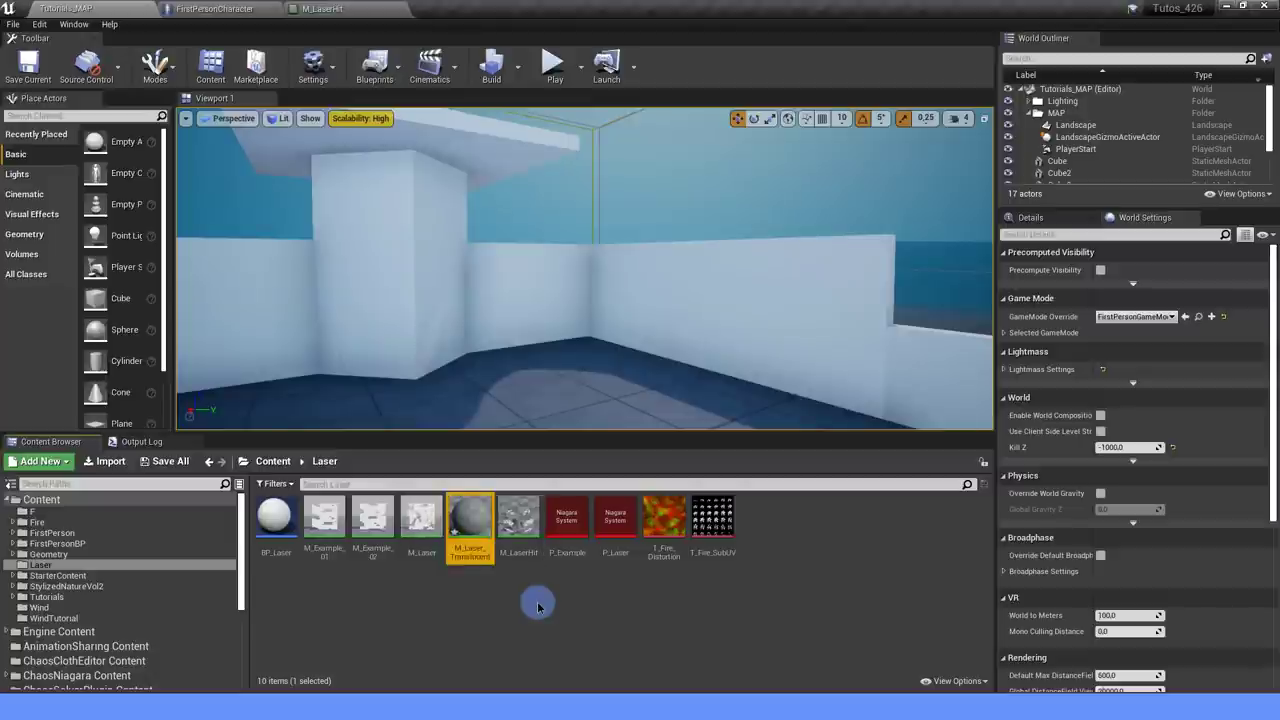
pyautogui.doubleClick(485, 525)
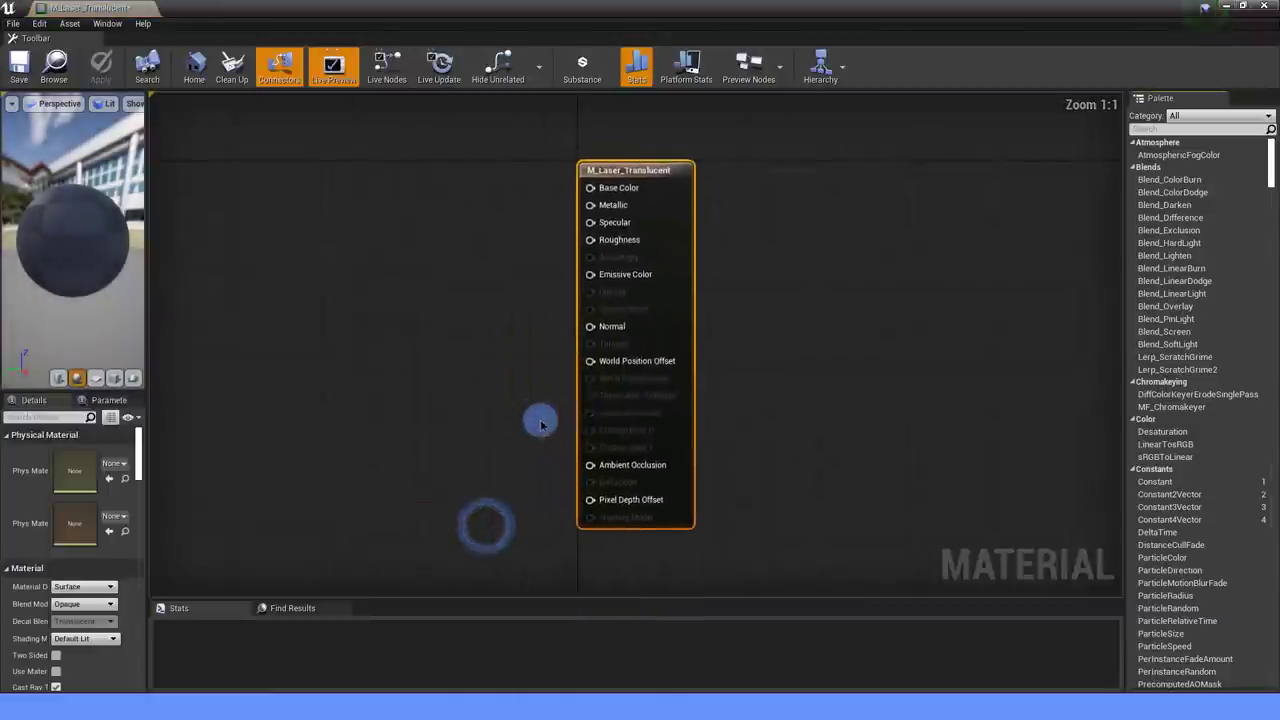
# Set M_Laser_Translucent's Blend Mode to Translucent and Shading Model to Unlit.
pyautogui.scroll(-2, 486, 392)
pyautogui.click(83, 610)
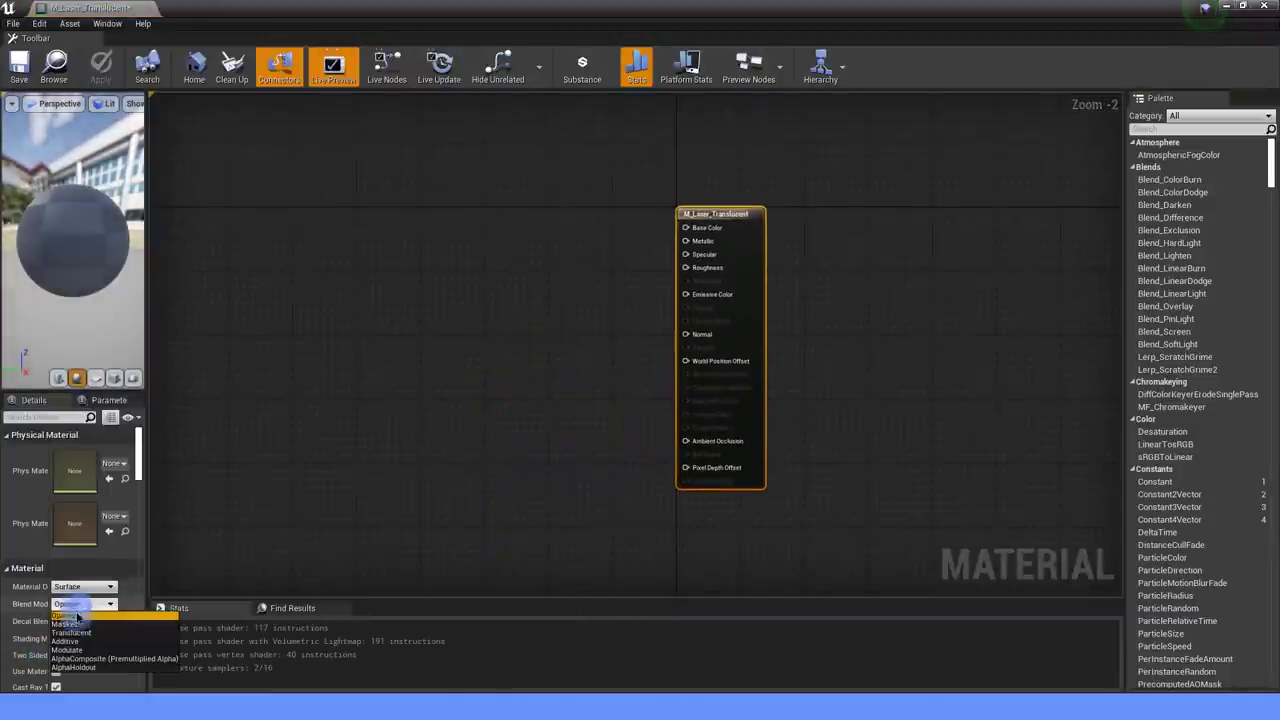
pyautogui.click(72, 633)
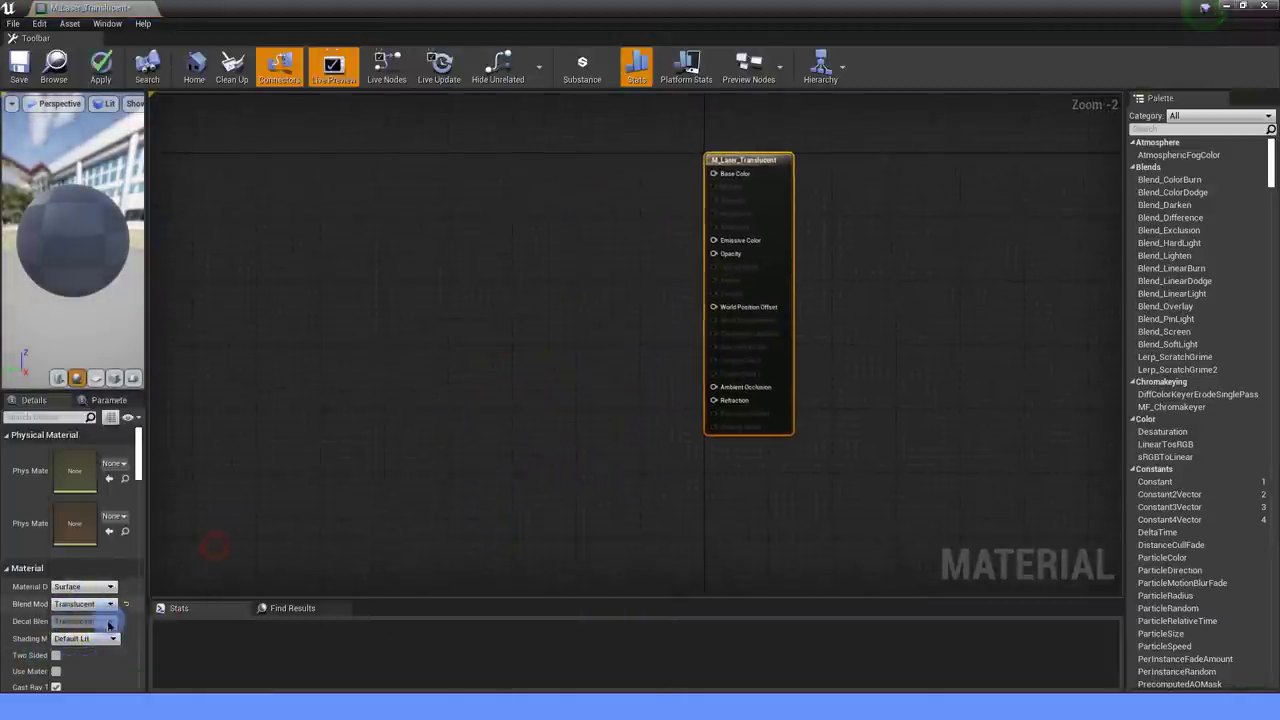
pyautogui.click(85, 638)
pyautogui.click(87, 522)
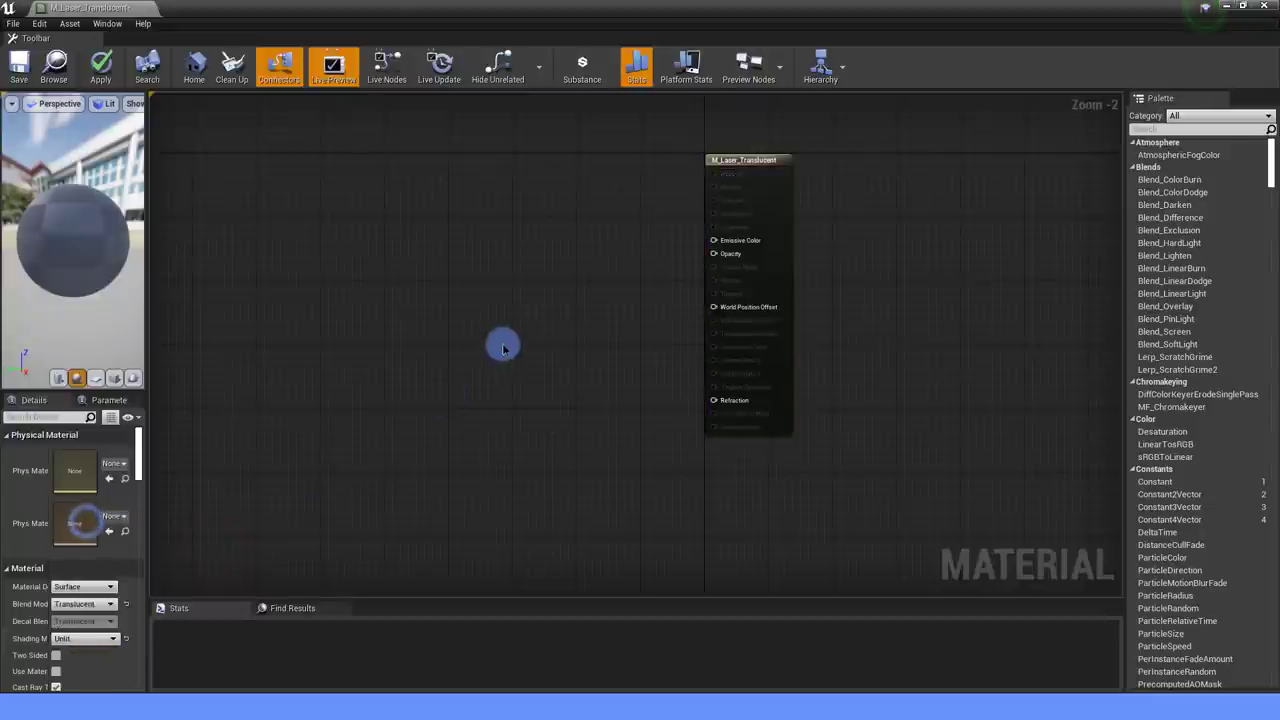
pyautogui.moveTo(503, 346); pyautogui.dragTo(651, 408, button='right')
pyautogui.scroll(1, 790, 300)
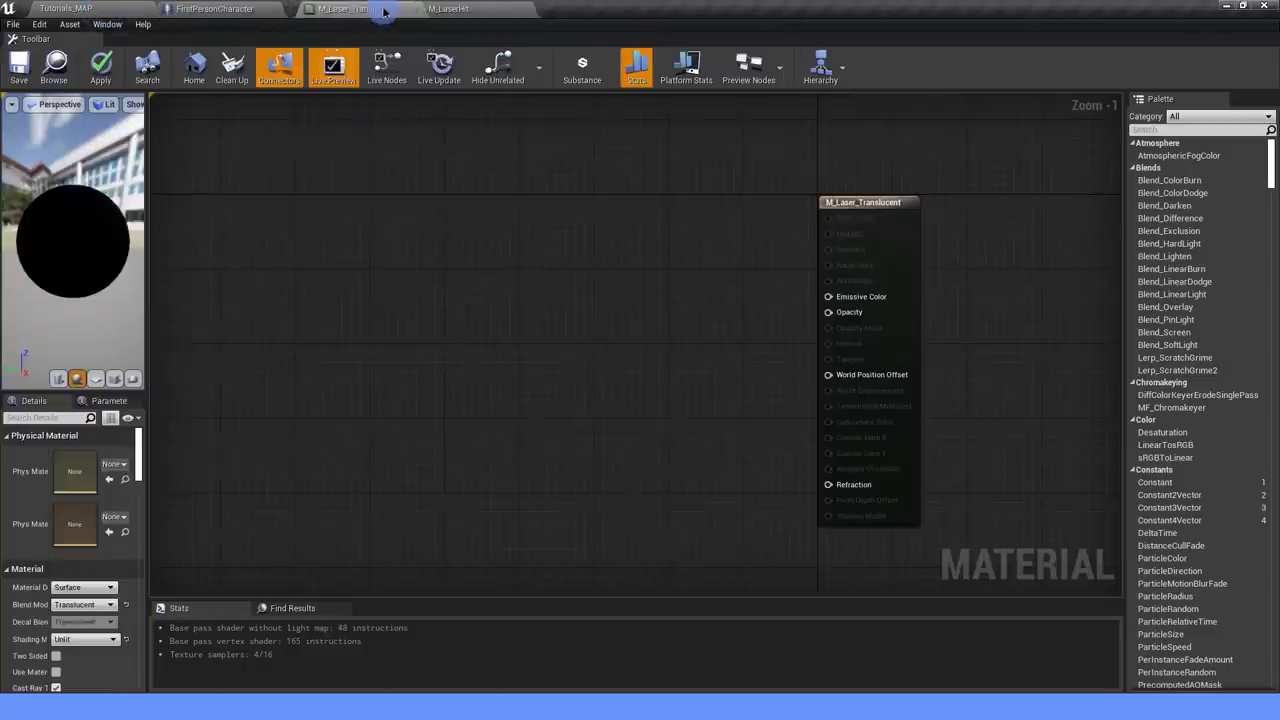
# In M_LaserHit, box-select the Particle Color, Texture Sample and Multiply nodes.
pyautogui.click(450, 8)
pyautogui.scroll(-2, 323, 211)
pyautogui.moveTo(286, 221); pyautogui.dragTo(598, 460)
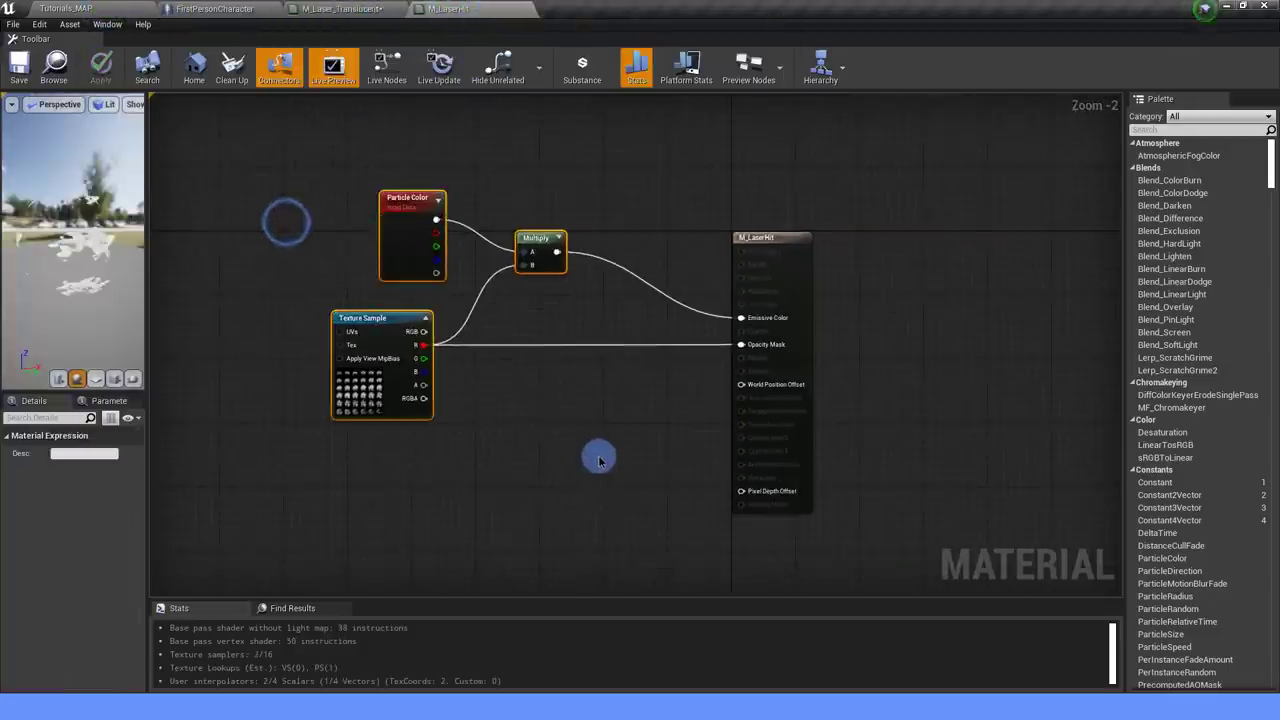
# Paste the copied nodes into M_Laser_Translucent and feed the Multiply into Emissive Color.
pyautogui.click(342, 9)
pyautogui.hotkey('ctrl', 'v')
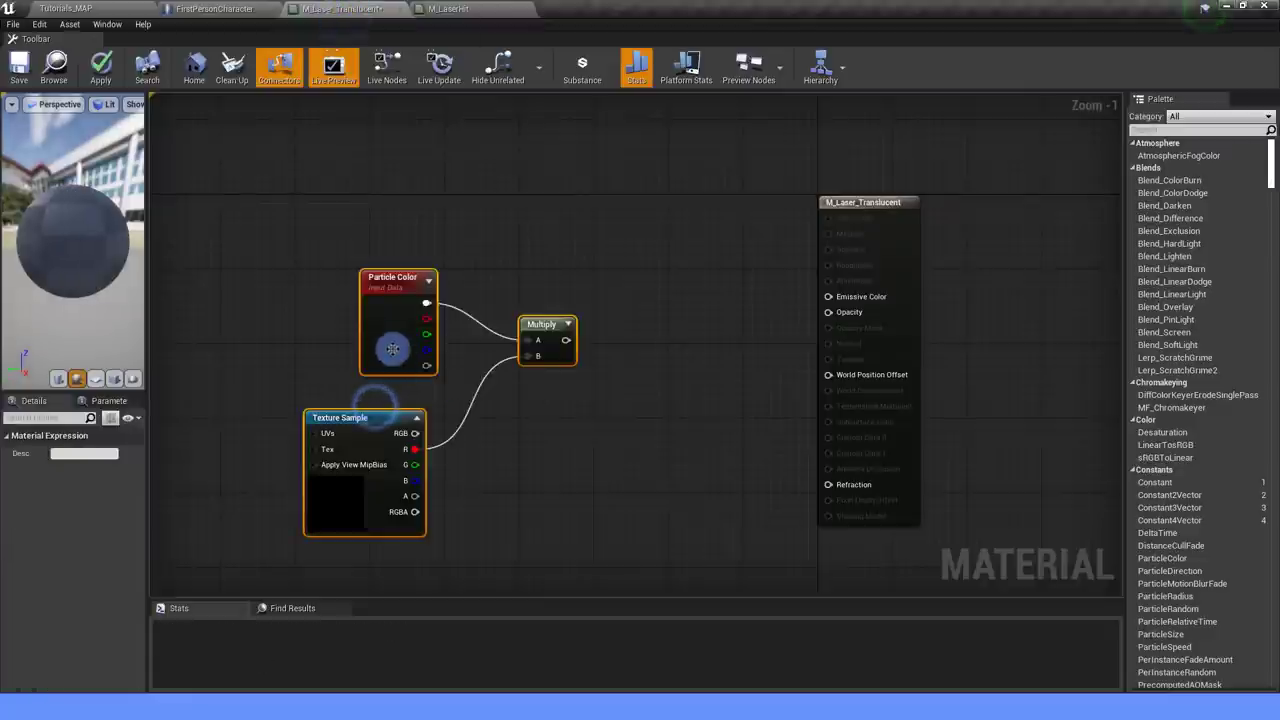
pyautogui.scroll(1, 508, 316)
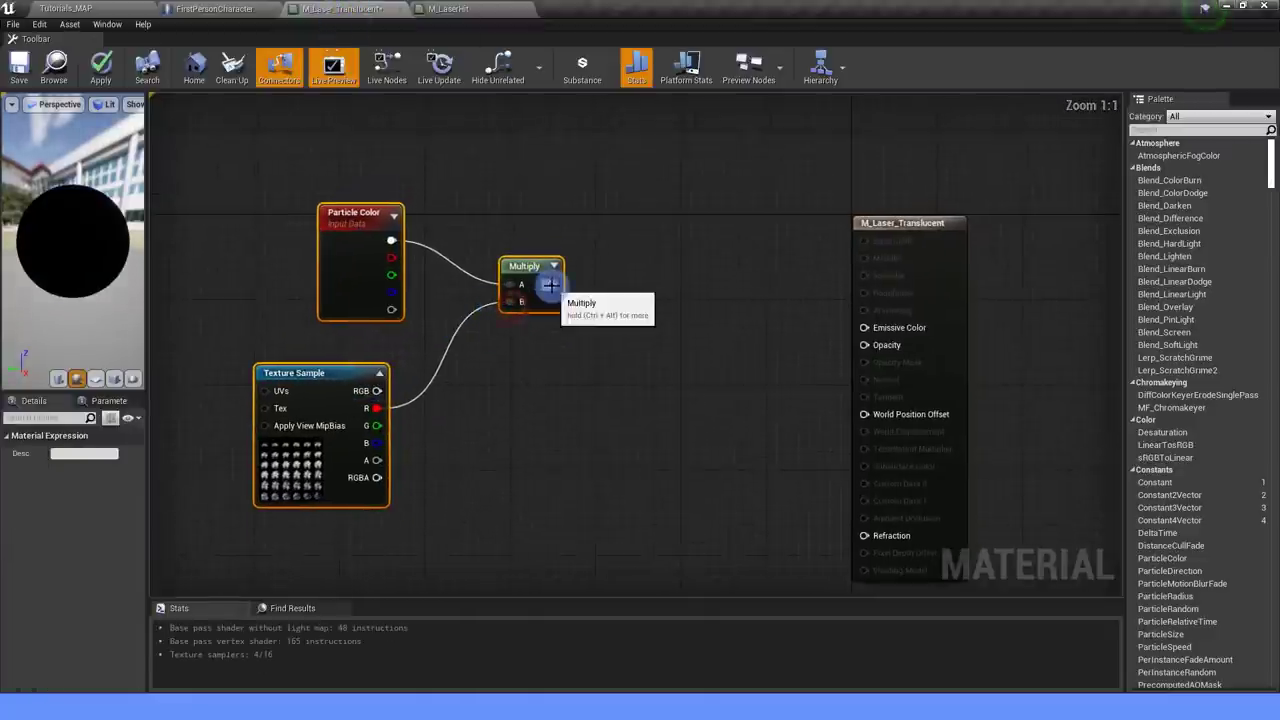
pyautogui.moveTo(551, 284); pyautogui.dragTo(864, 327)
# Add a Multiply of Texture Sample R and Particle Color alpha.
pyautogui.moveTo(597, 366); pyautogui.dragTo(591, 289, button='right')
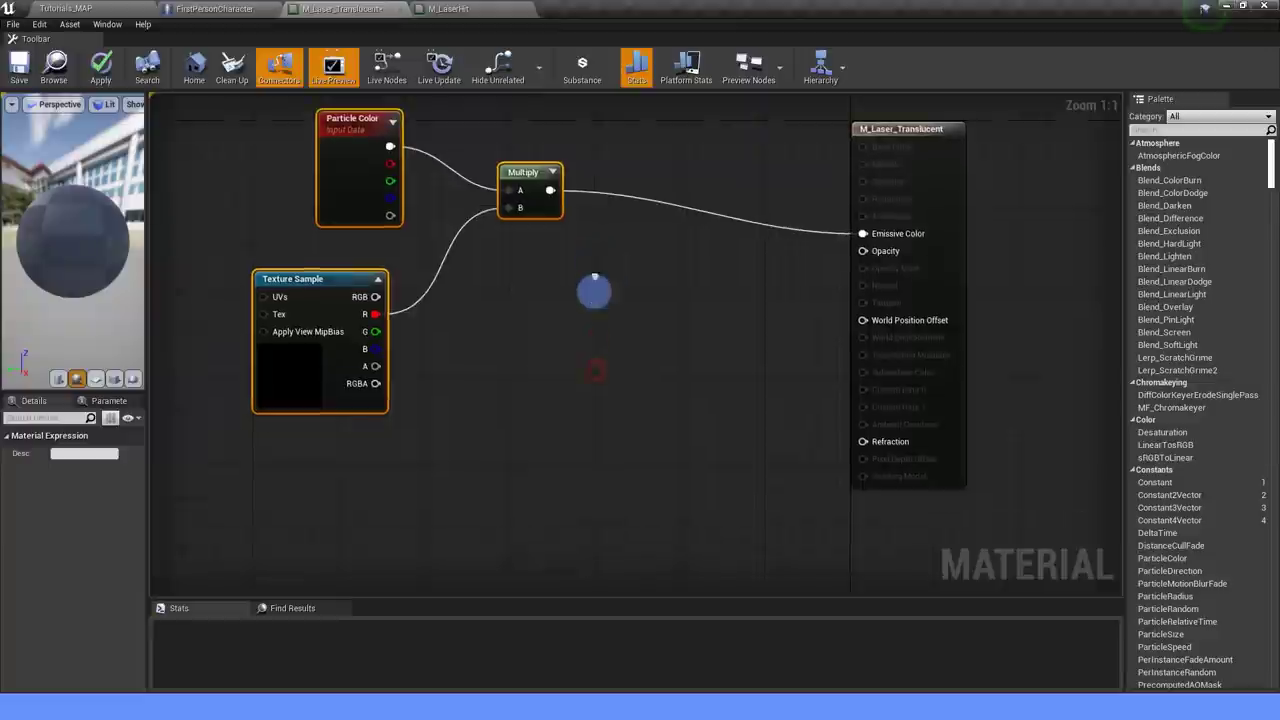
pyautogui.moveTo(390, 315); pyautogui.dragTo(369, 357, button='right')
pyautogui.moveTo(369, 358); pyautogui.dragTo(843, 291)
pyautogui.moveTo(356, 354); pyautogui.dragTo(522, 357)
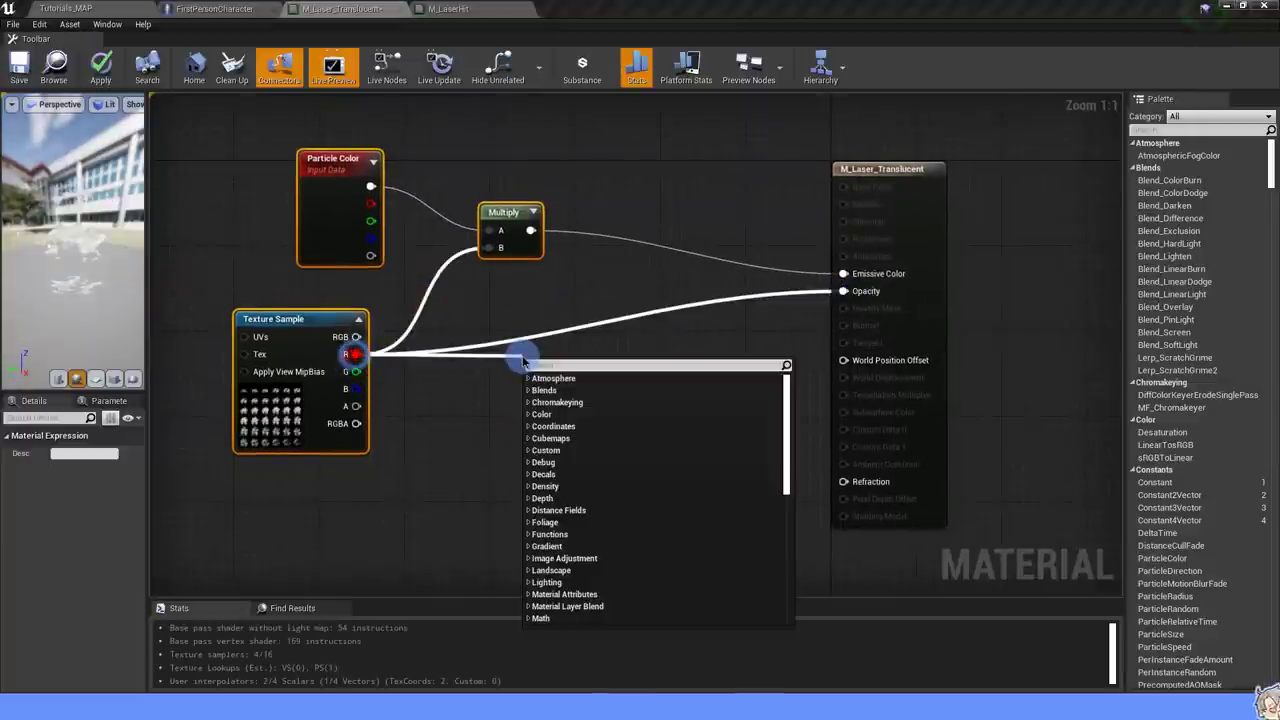
pyautogui.write('multiply')
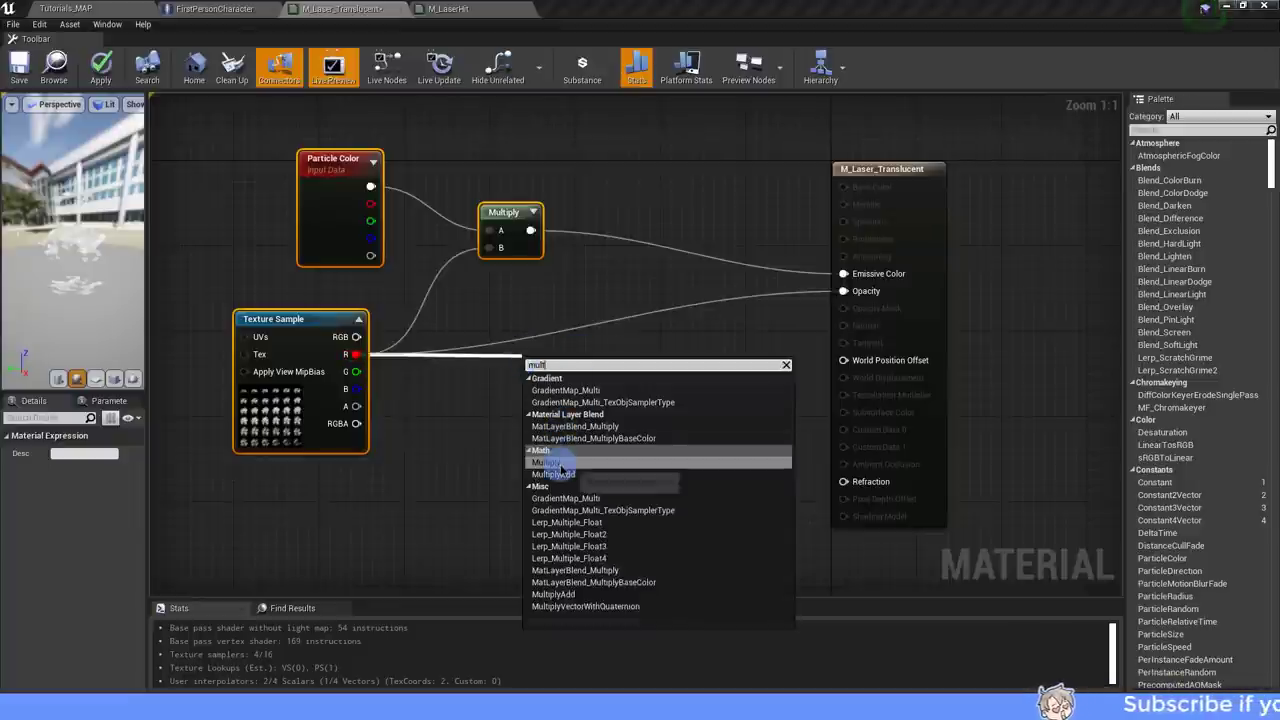
pyautogui.click(560, 461)
pyautogui.moveTo(548, 392); pyautogui.dragTo(548, 357)
pyautogui.moveTo(370, 256)
pyautogui.mouseDown()
pyautogui.moveTo(515, 330)
pyautogui.moveTo(512, 364)
pyautogui.mouseUp()
pyautogui.moveTo(687, 383); pyautogui.dragTo(660, 409, button='right')
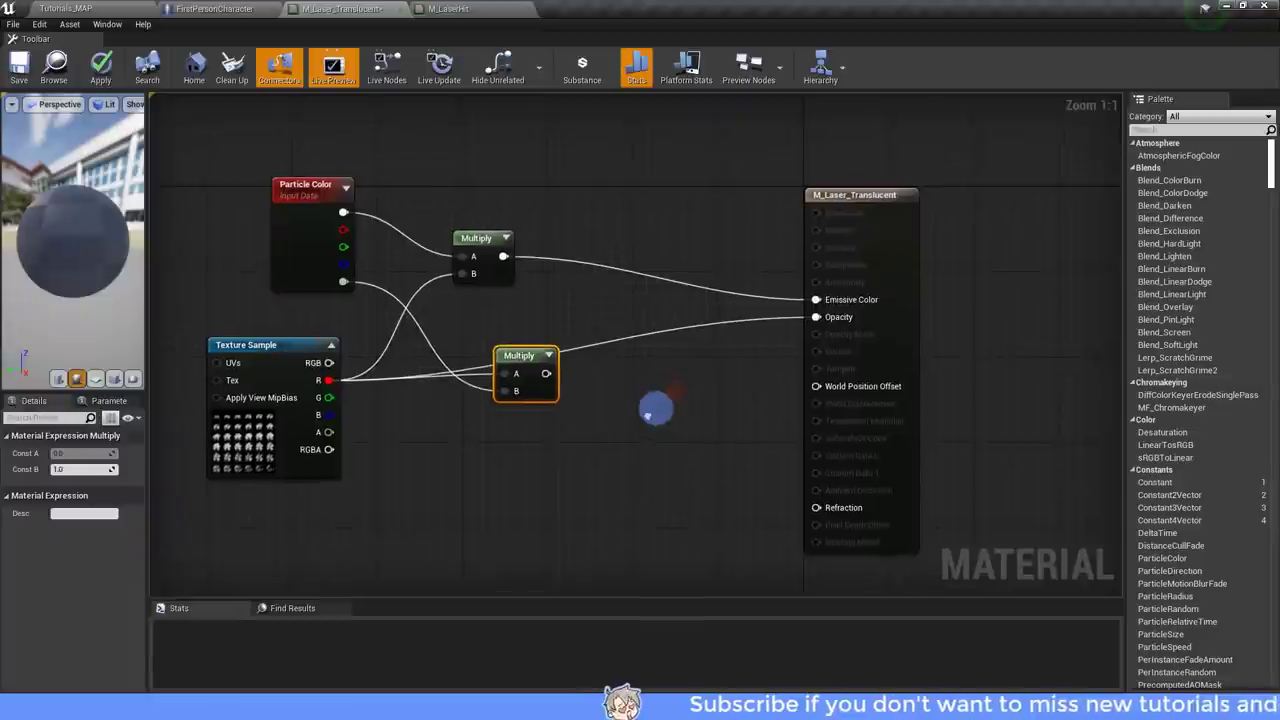
# Remove the extra second Multiply node that was added by mistake.
pyautogui.moveTo(546, 373); pyautogui.dragTo(625, 378)
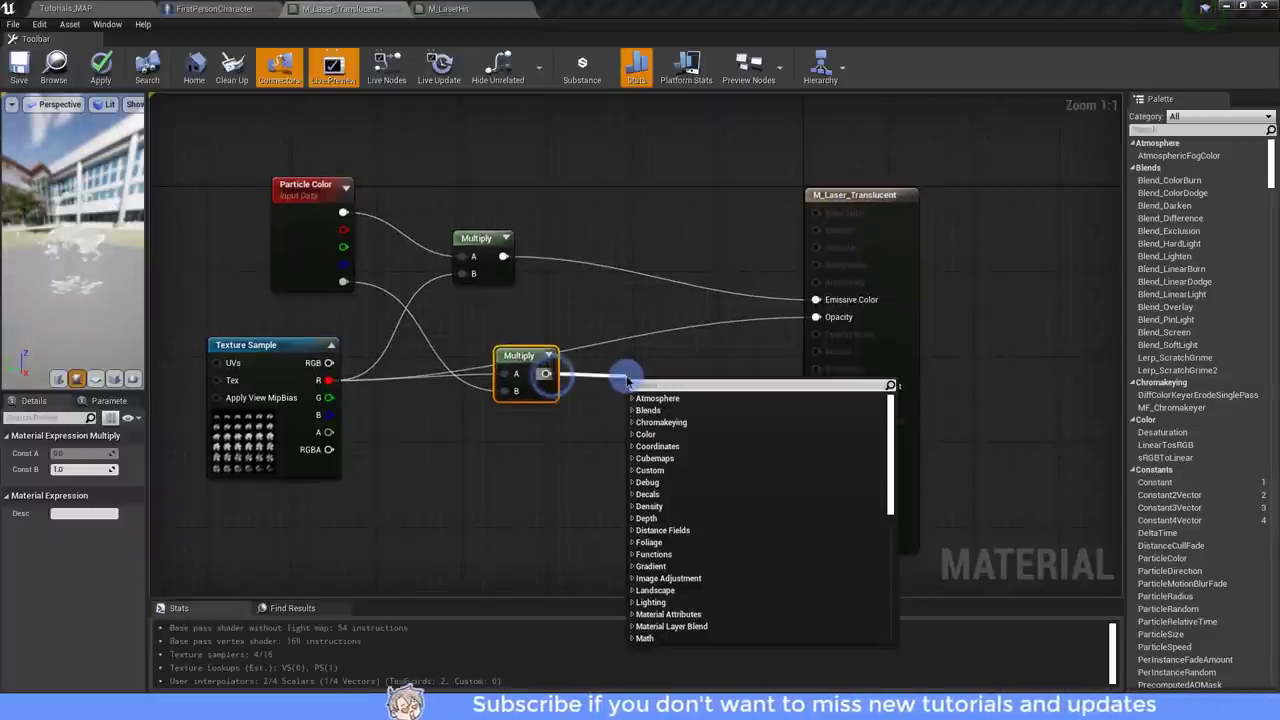
pyautogui.write('mult')
pyautogui.click(668, 482)
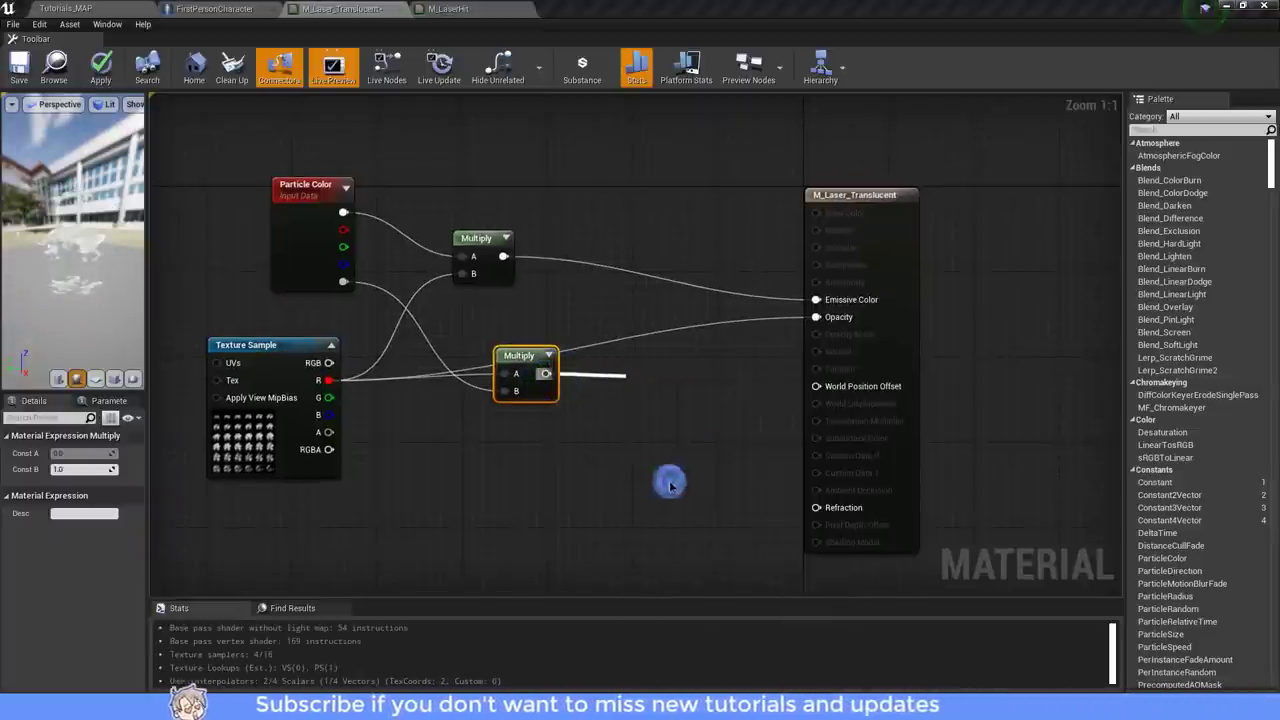
pyautogui.moveTo(655, 388); pyautogui.dragTo(641, 358)
pyautogui.moveTo(816, 317); pyautogui.dragTo(676, 373)
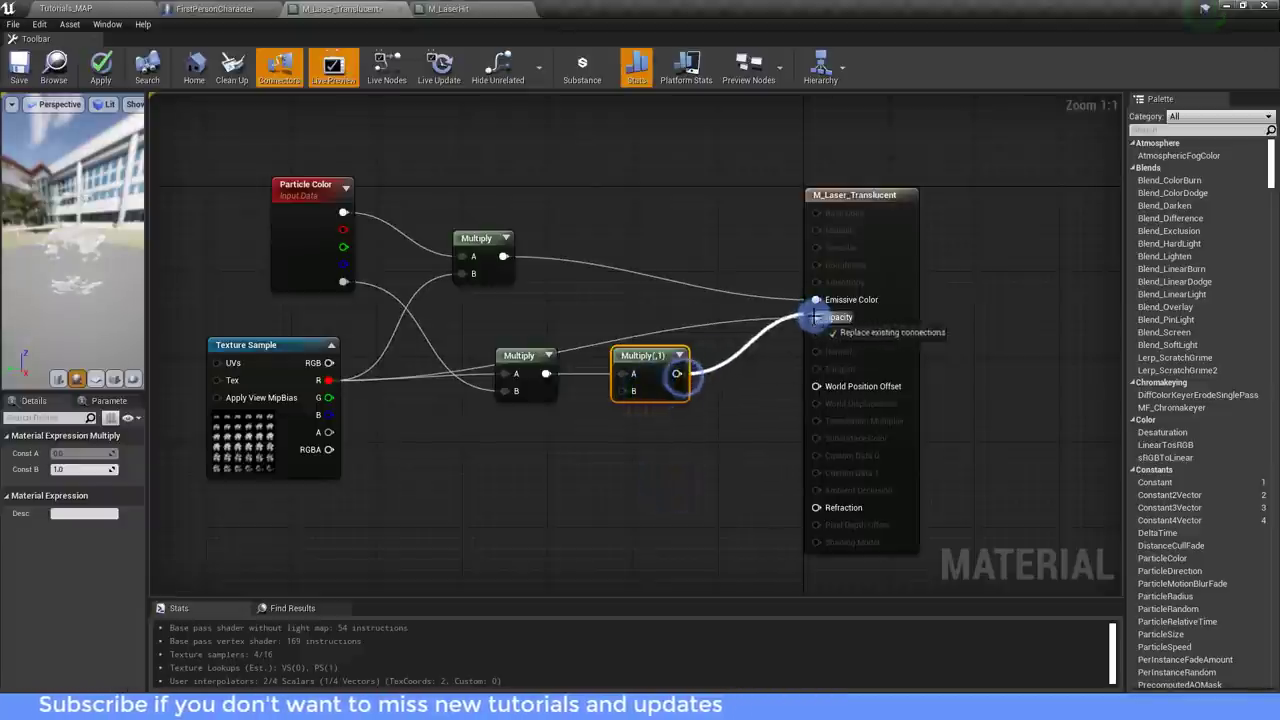
pyautogui.moveTo(604, 432); pyautogui.dragTo(678, 370, button='right')
pyautogui.moveTo(692, 327); pyautogui.dragTo(592, 438)
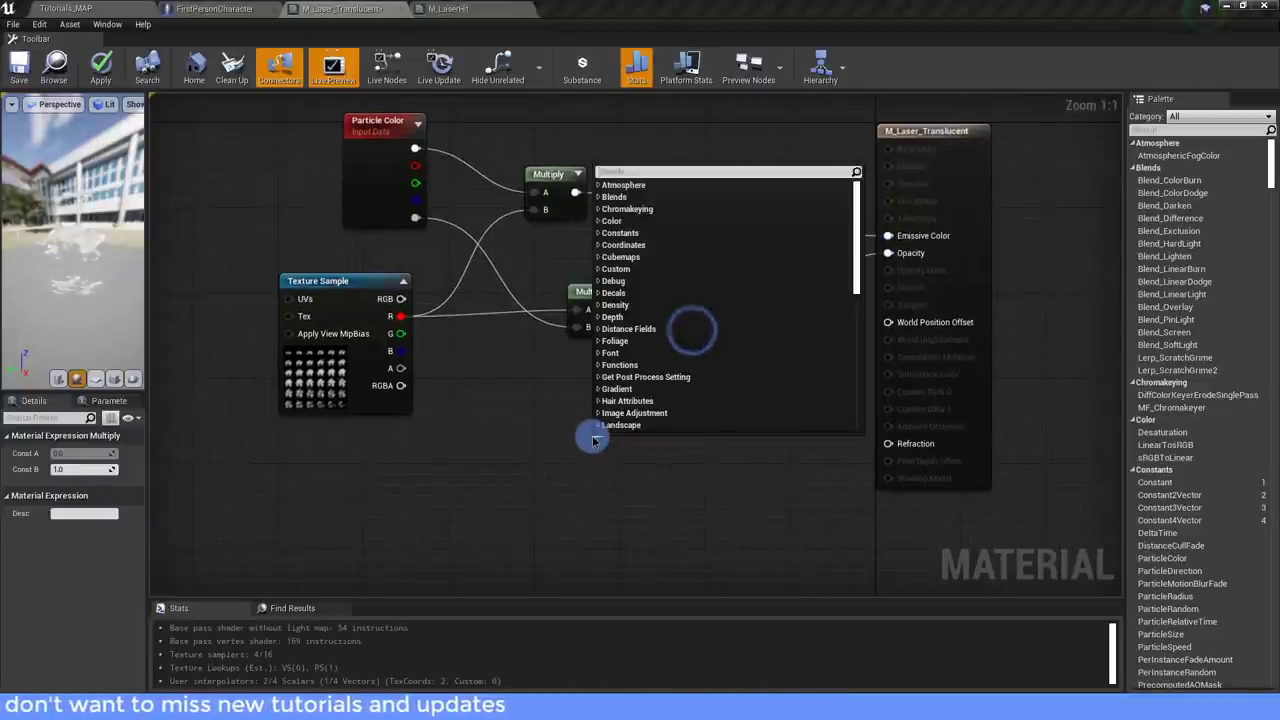
pyautogui.click(592, 440)
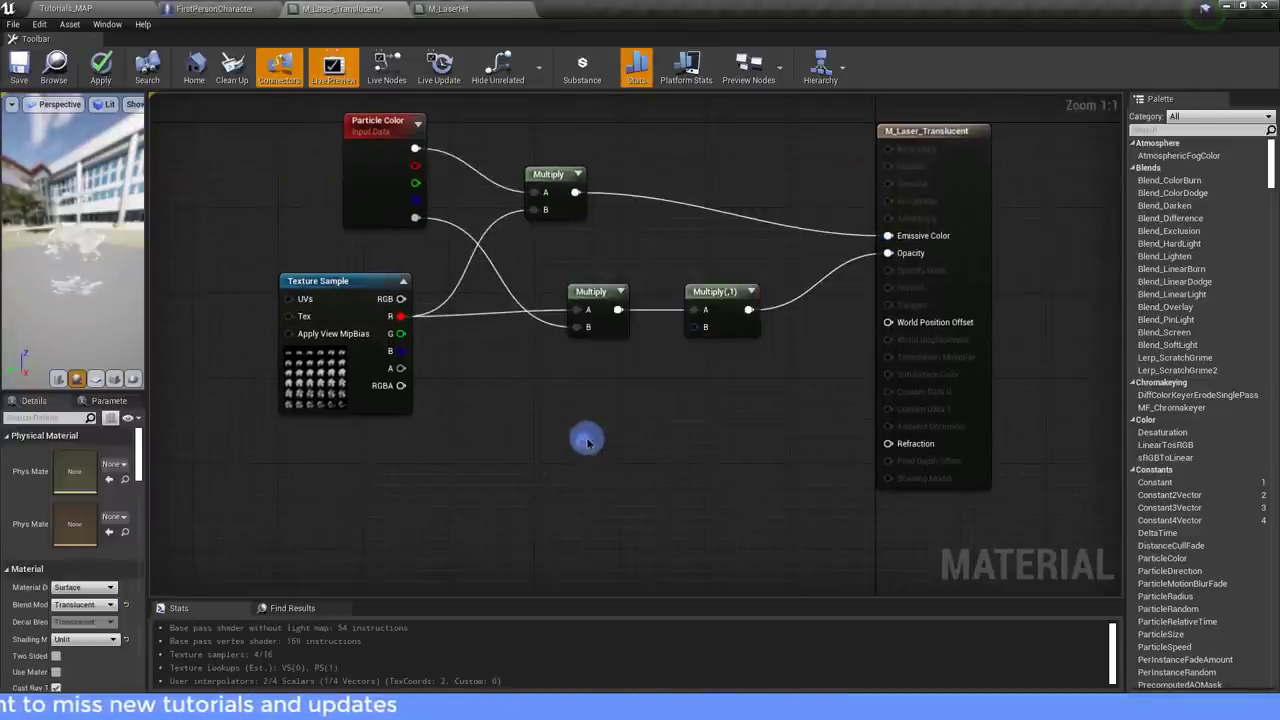
pyautogui.click(707, 295)
pyautogui.press('Delete')
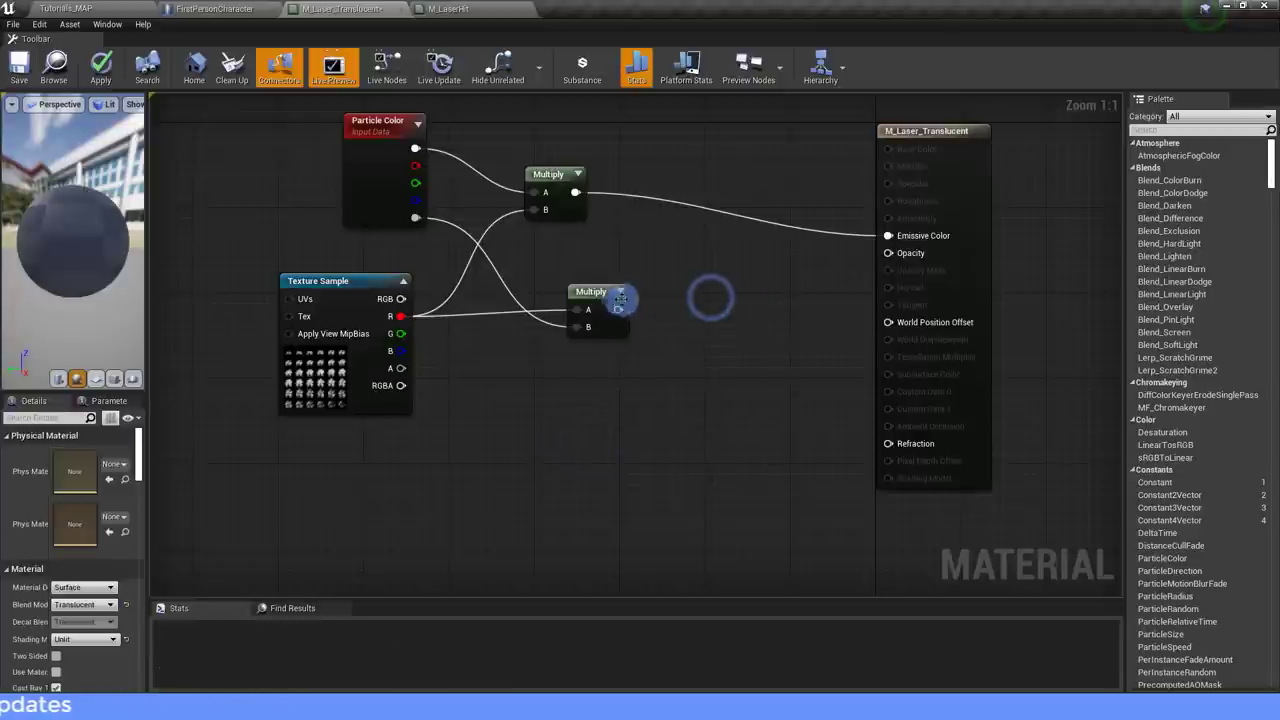
# Connect the alpha-times-R Multiply to Opacity and save the material.
pyautogui.moveTo(618, 309); pyautogui.dragTo(892, 255)
pyautogui.scroll(-2, 646, 366)
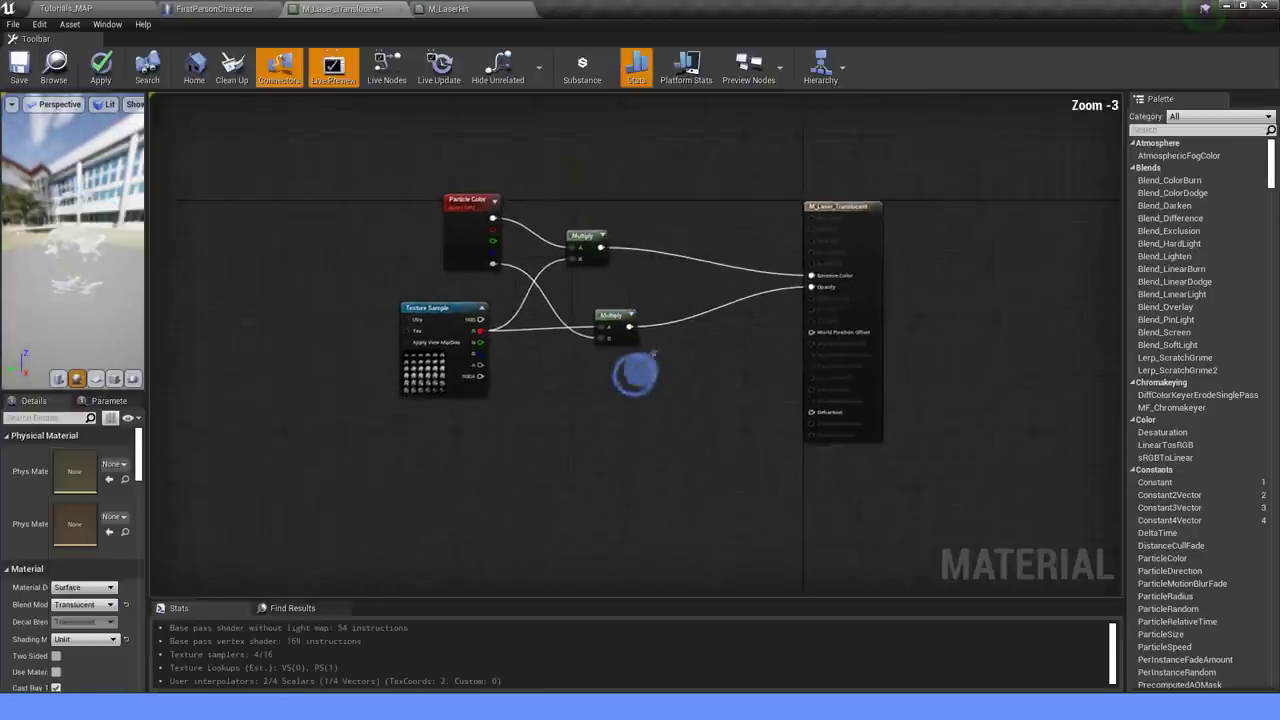
pyautogui.scroll(-1, 646, 366)
pyautogui.click(47, 89)
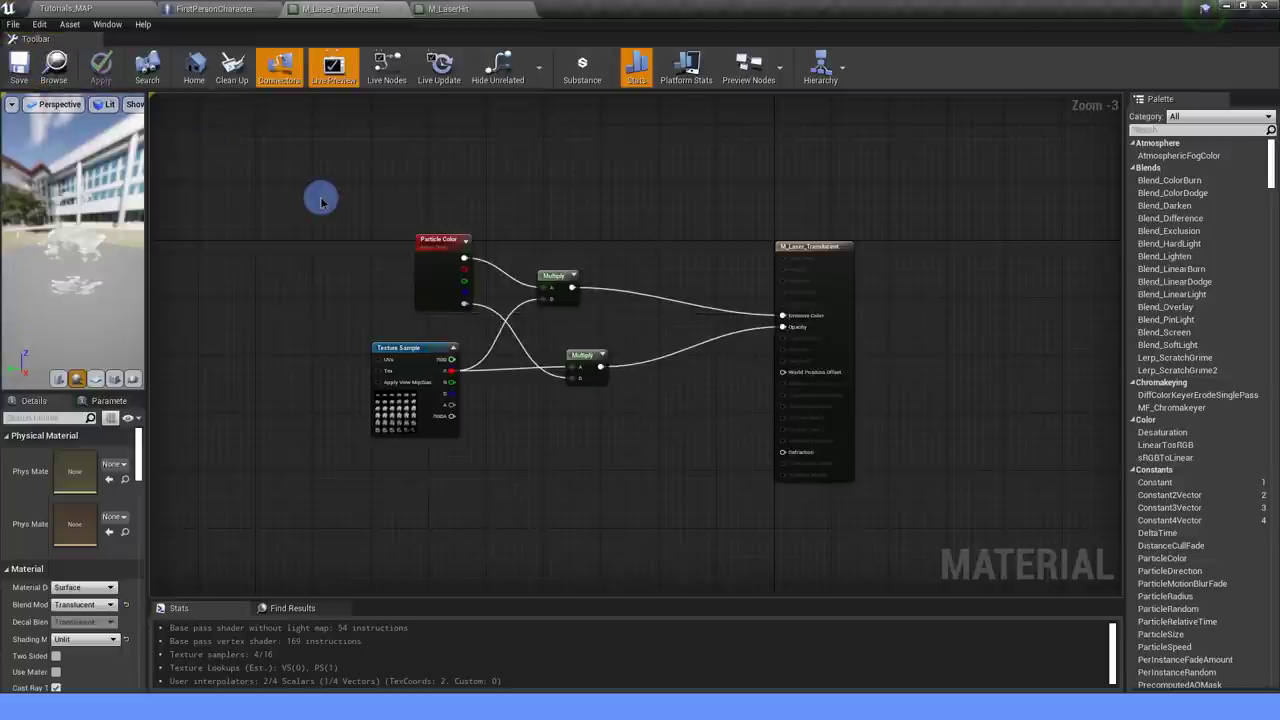
# Close both material editors and return to the Tutorials_MAP level editor.
pyautogui.click(403, 11)
pyautogui.click(400, 11)
pyautogui.click(455, 168)
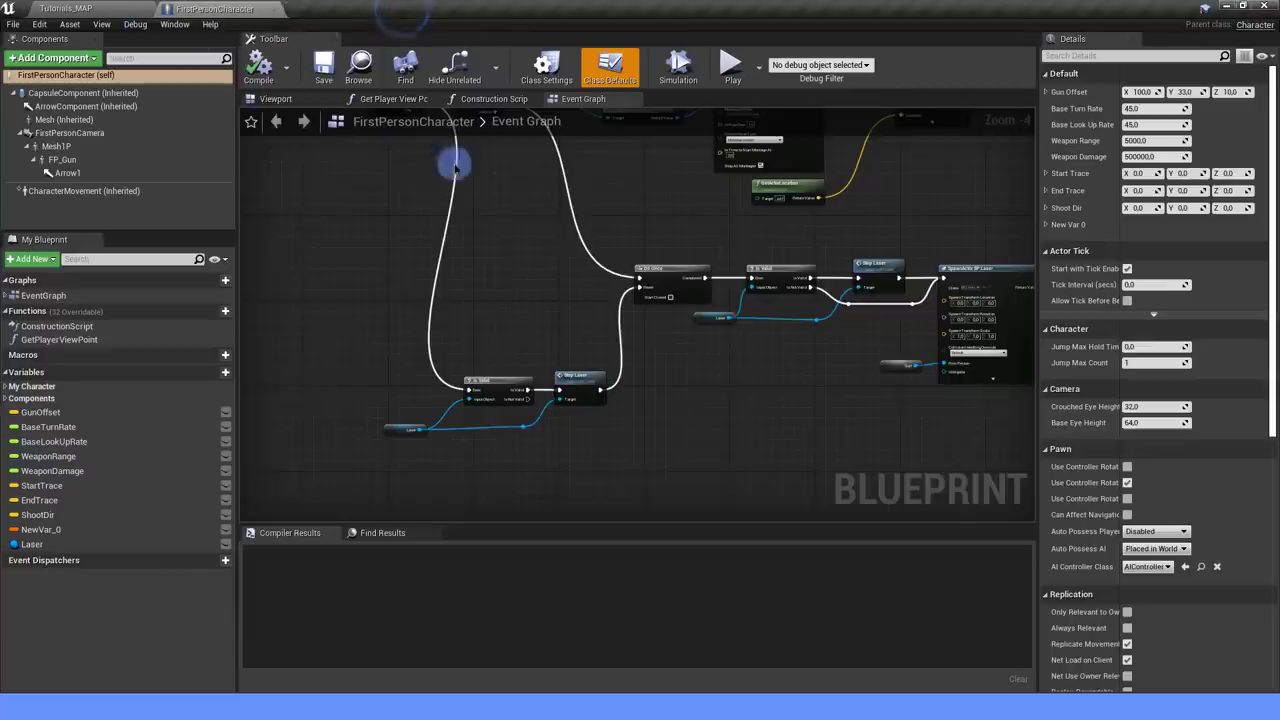
pyautogui.click(108, 6)
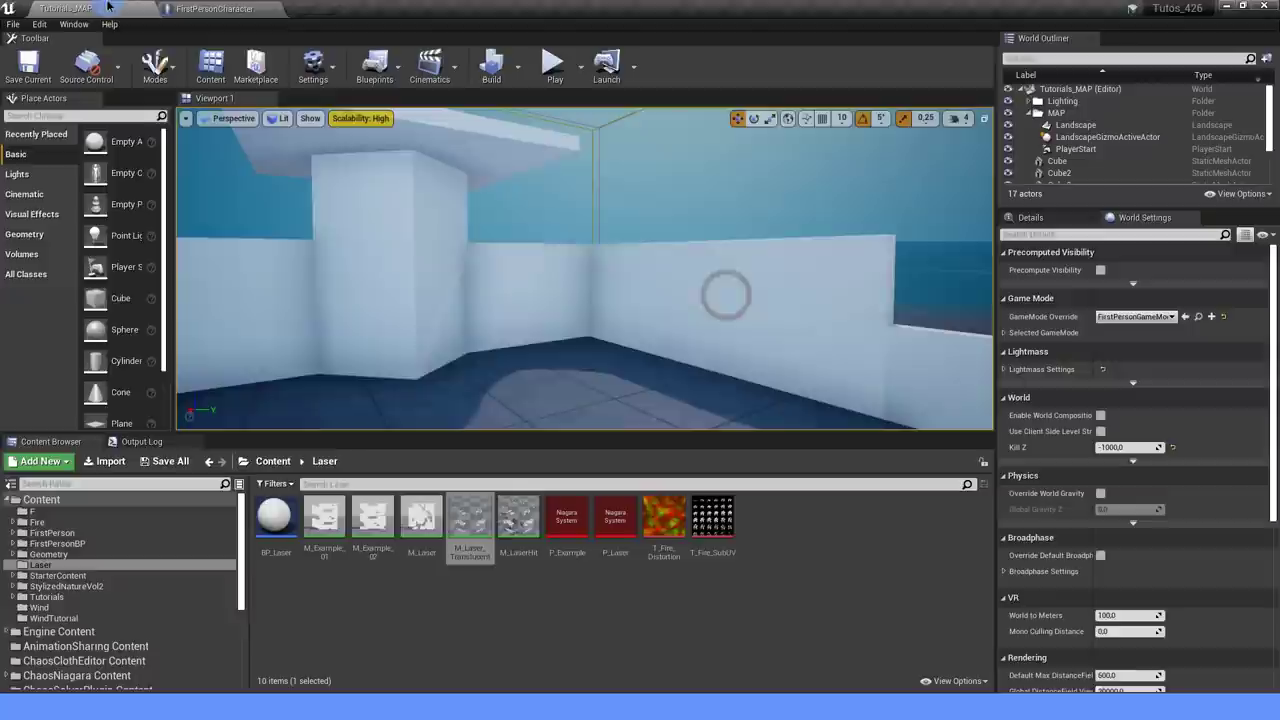
pyautogui.click(785, 612)
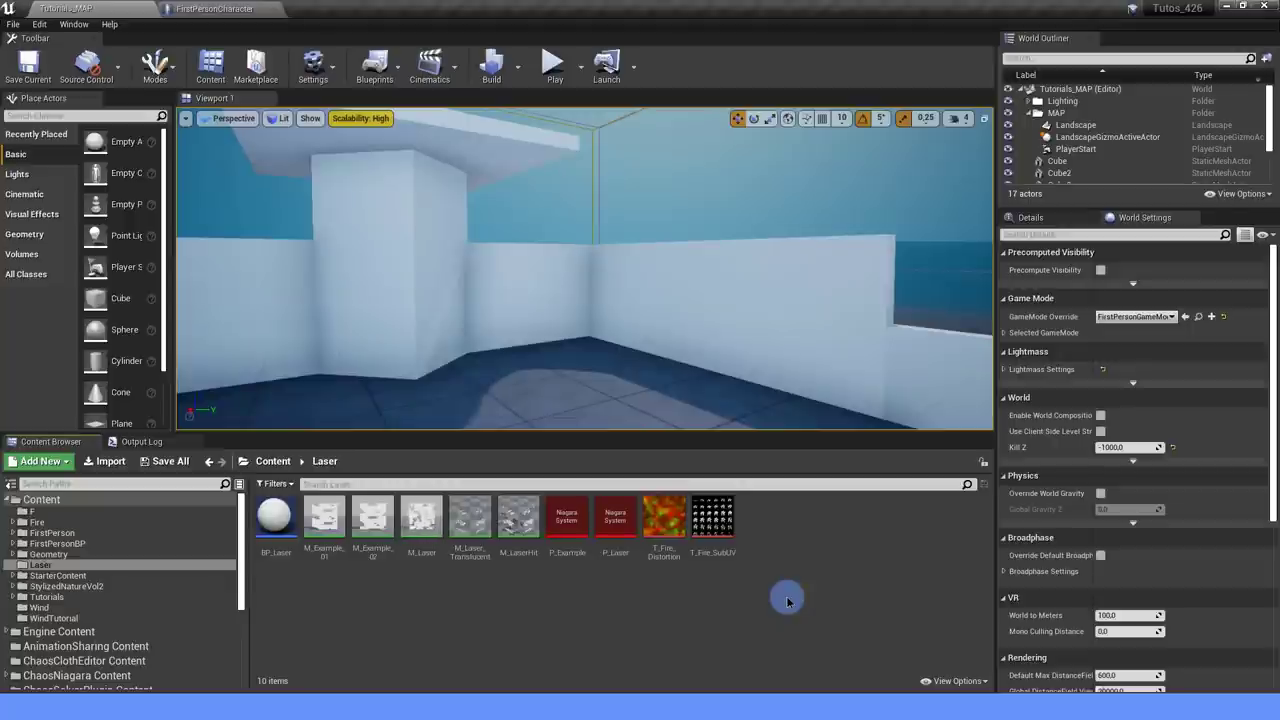
# Create Niagara system P_Weapon_Fire from the Empty emitter template and open it.
pyautogui.rightClick(778, 531)
pyautogui.moveTo(814, 417)
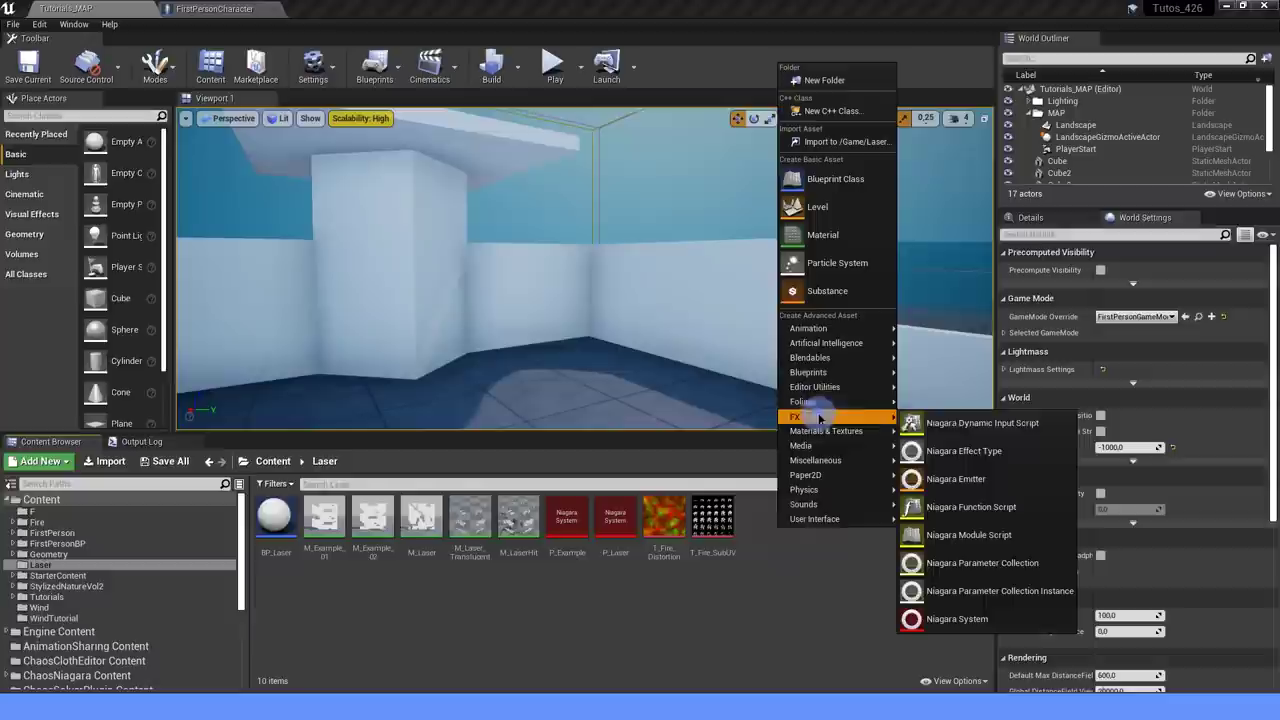
pyautogui.click(970, 628)
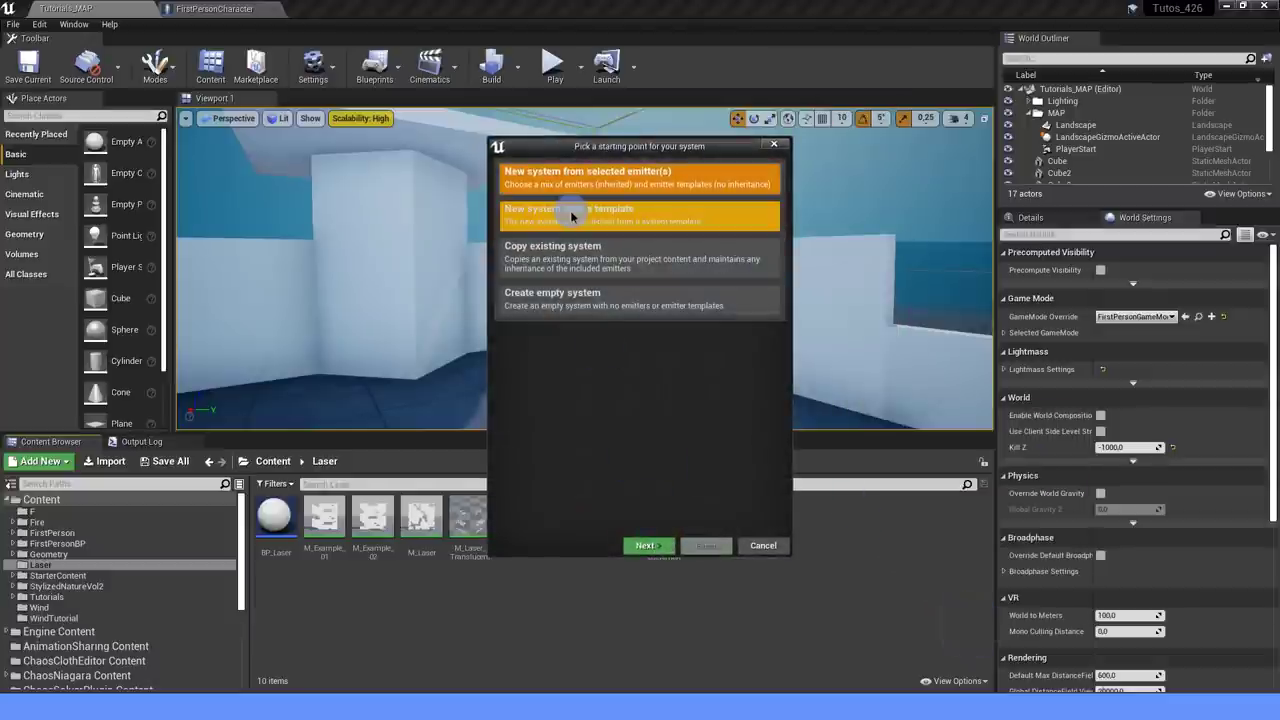
pyautogui.click(646, 543)
pyautogui.click(560, 330)
pyautogui.click(772, 508)
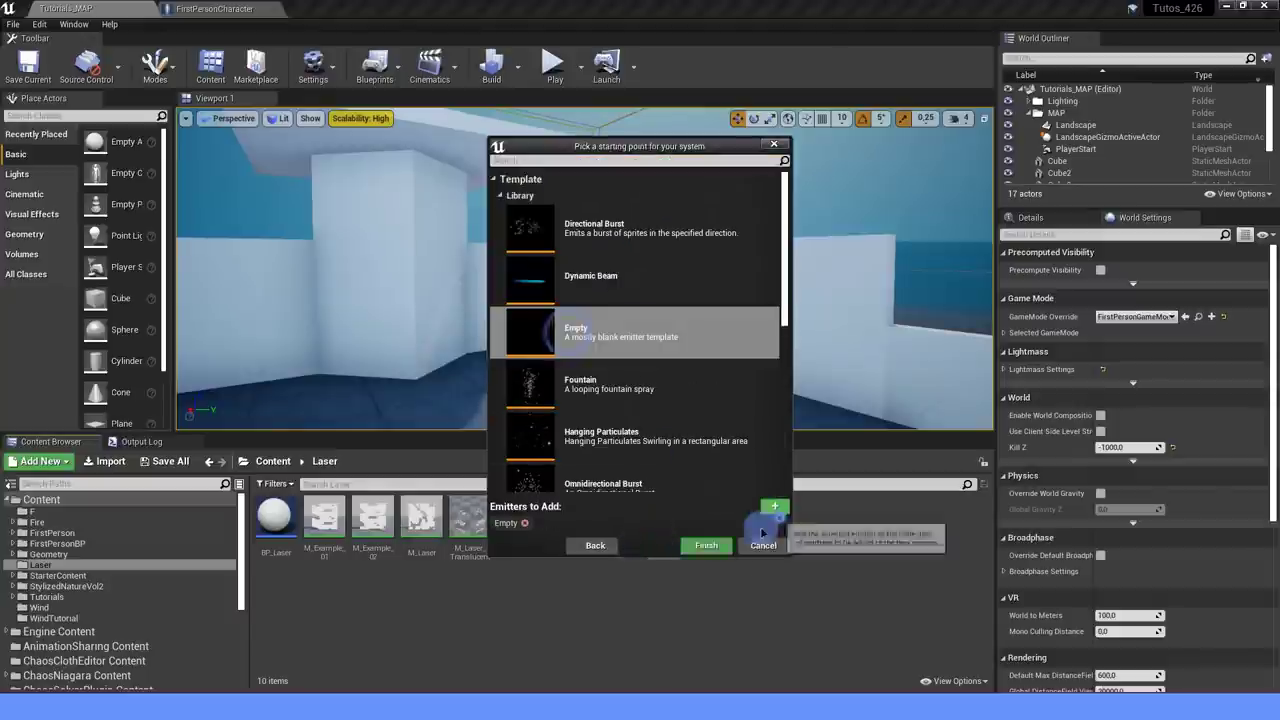
pyautogui.click(707, 545)
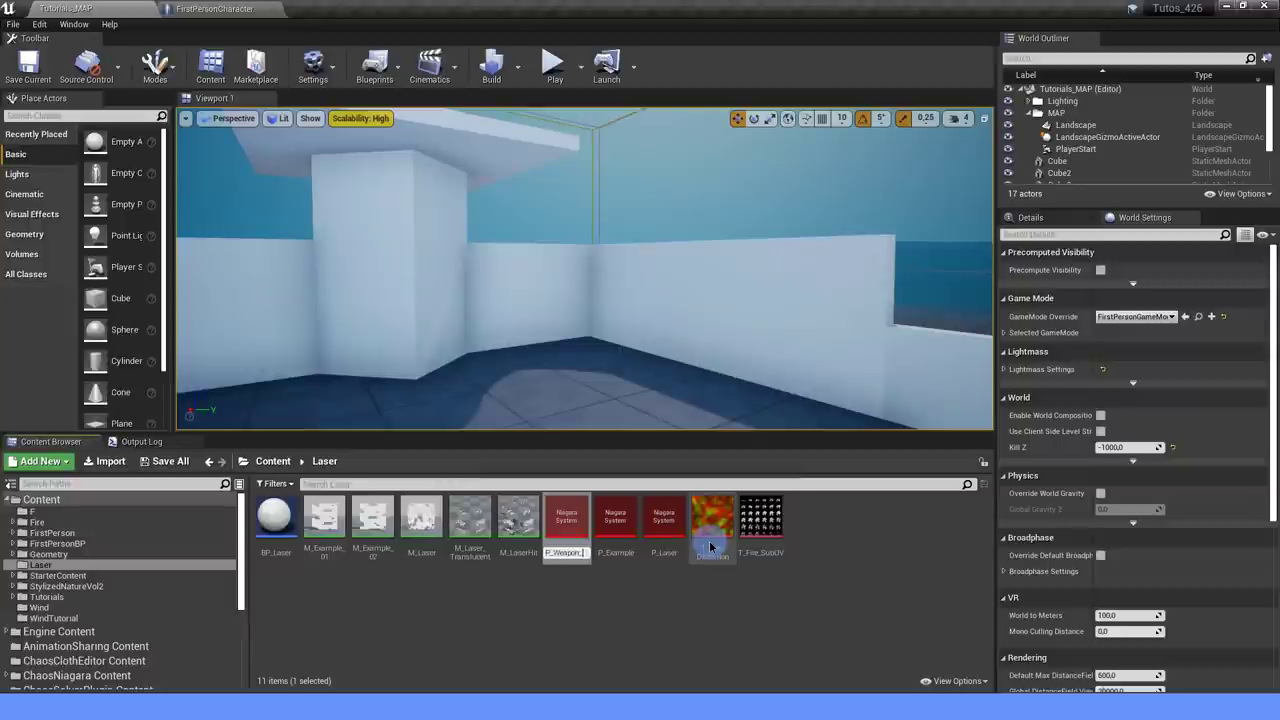
pyautogui.write('Fire')
pyautogui.press('Return')
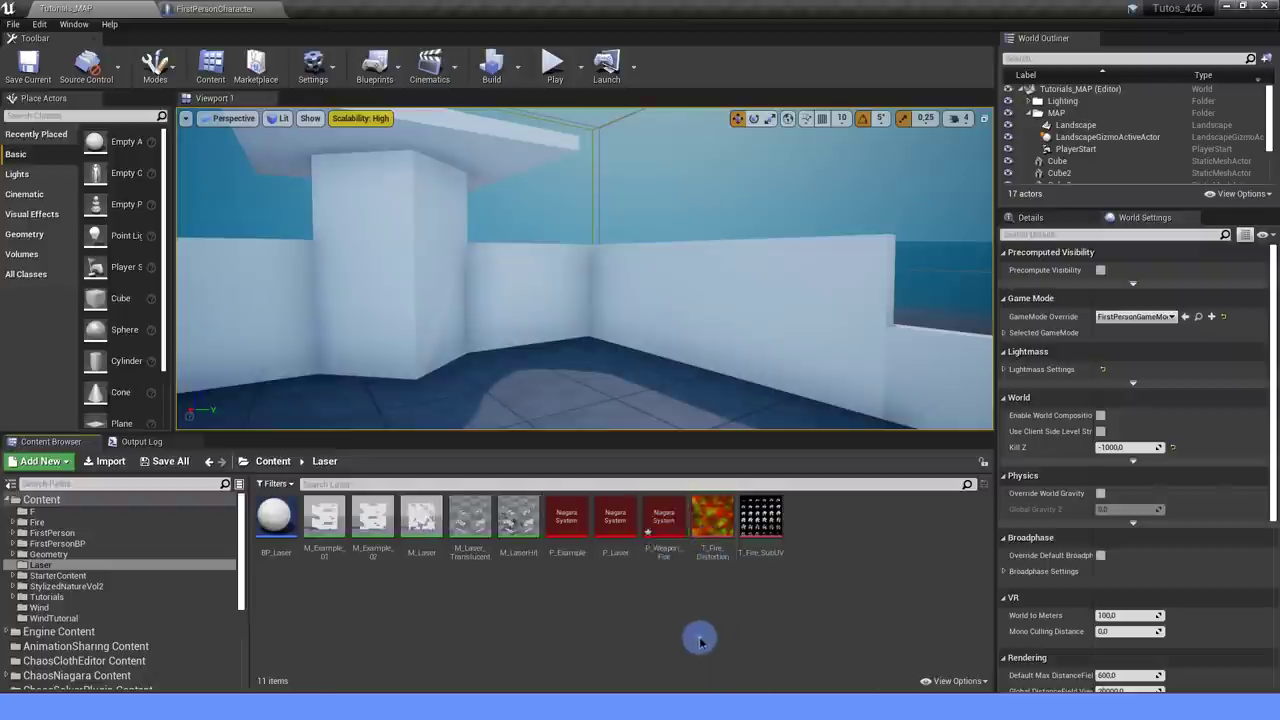
pyautogui.doubleClick(663, 538)
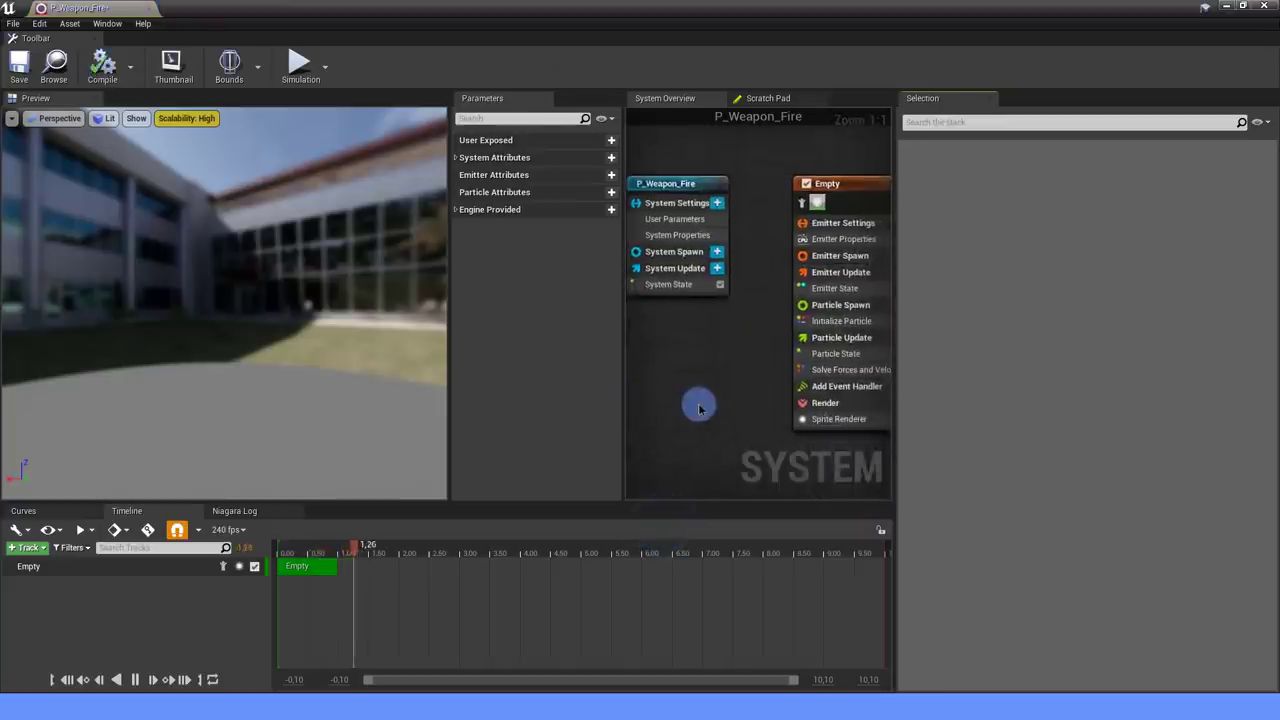
# Widen the system overview and rename the Empty emitter to Weapon_fIRE.
pyautogui.moveTo(449, 367); pyautogui.dragTo(214, 363)
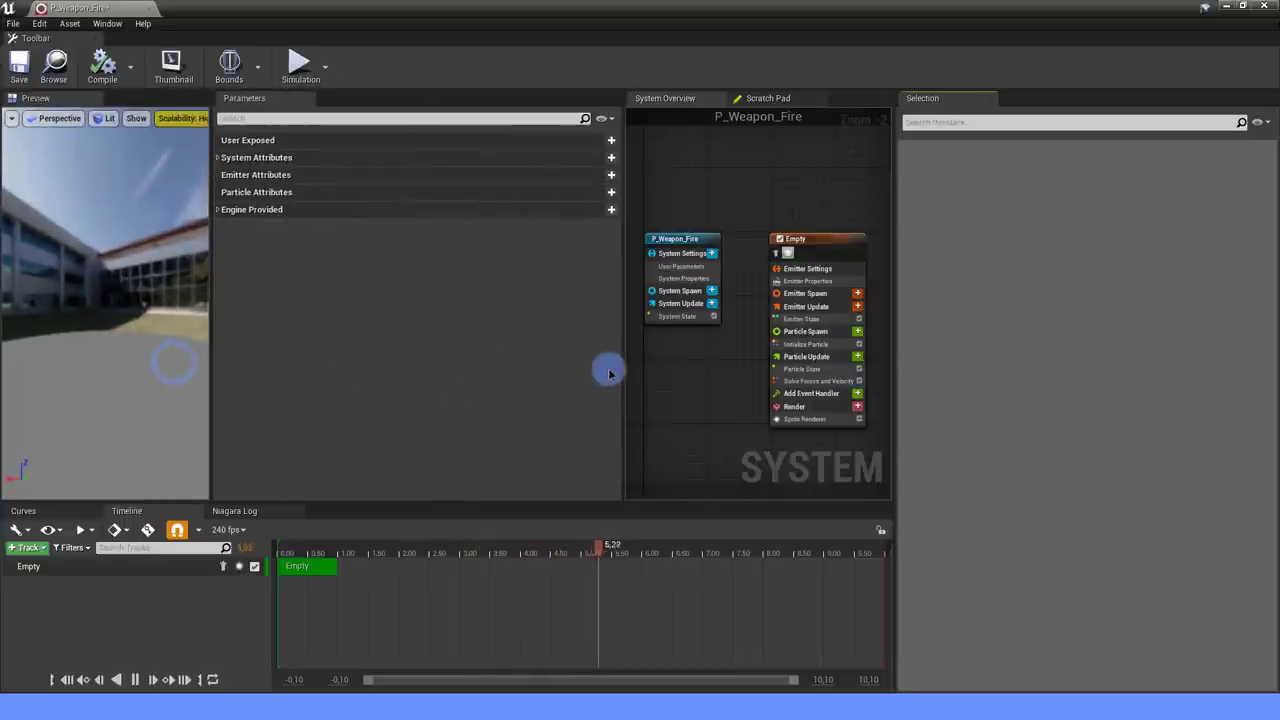
pyautogui.moveTo(622, 369); pyautogui.dragTo(398, 366)
pyautogui.scroll(2, 600, 300)
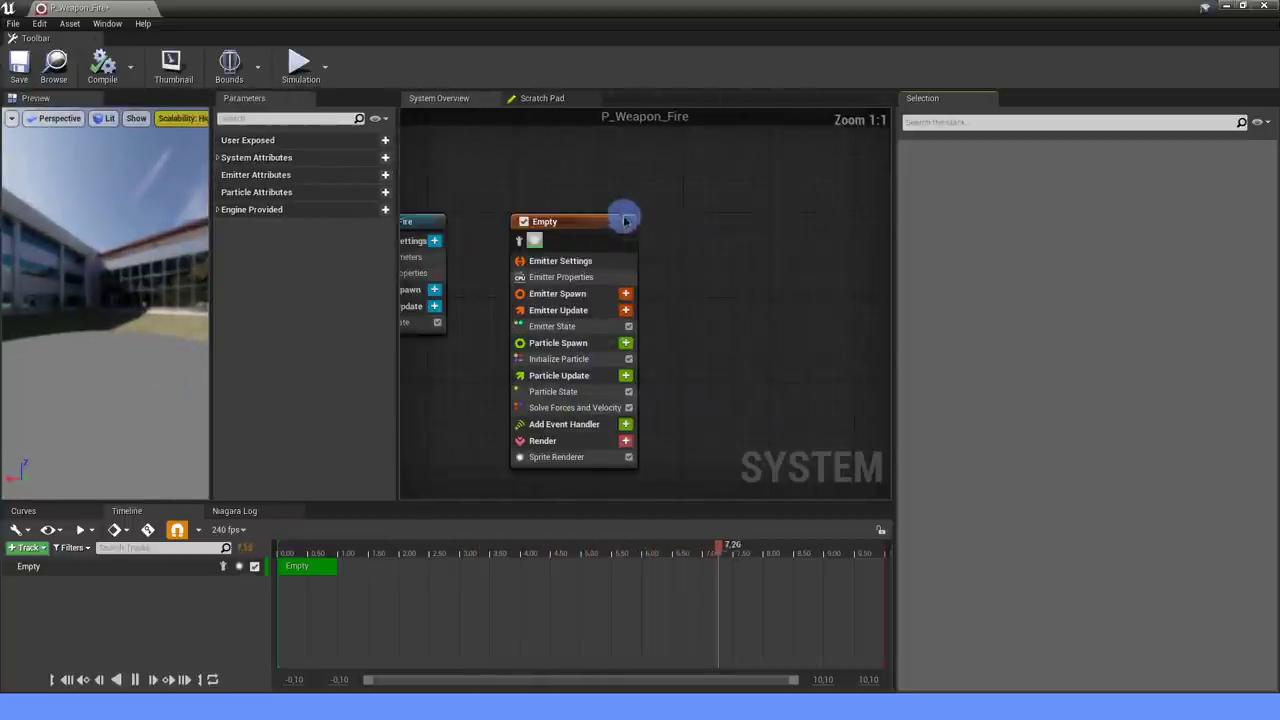
pyautogui.moveTo(623, 214)
pyautogui.mouseDown(button='right')
pyautogui.moveTo(762, 210)
pyautogui.moveTo(623, 200)
pyautogui.mouseUp(button='right')
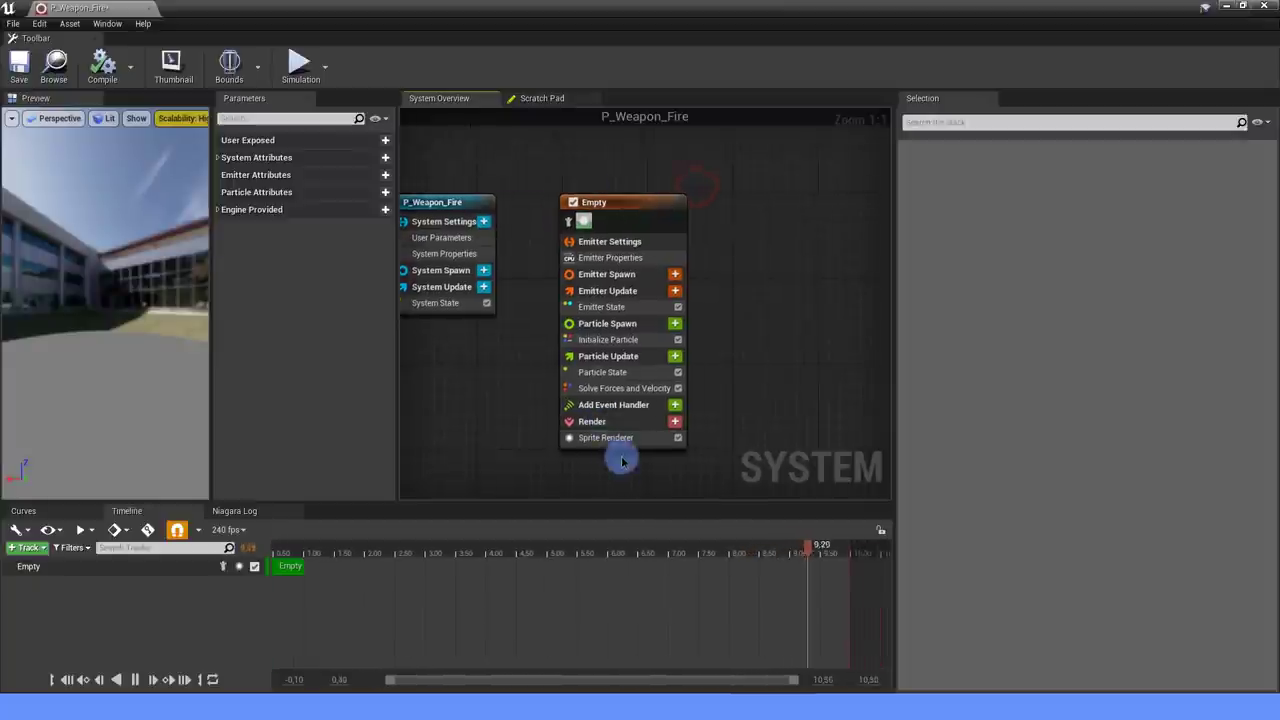
pyautogui.doubleClick(609, 204)
pyautogui.write('Weapon_FIRE')
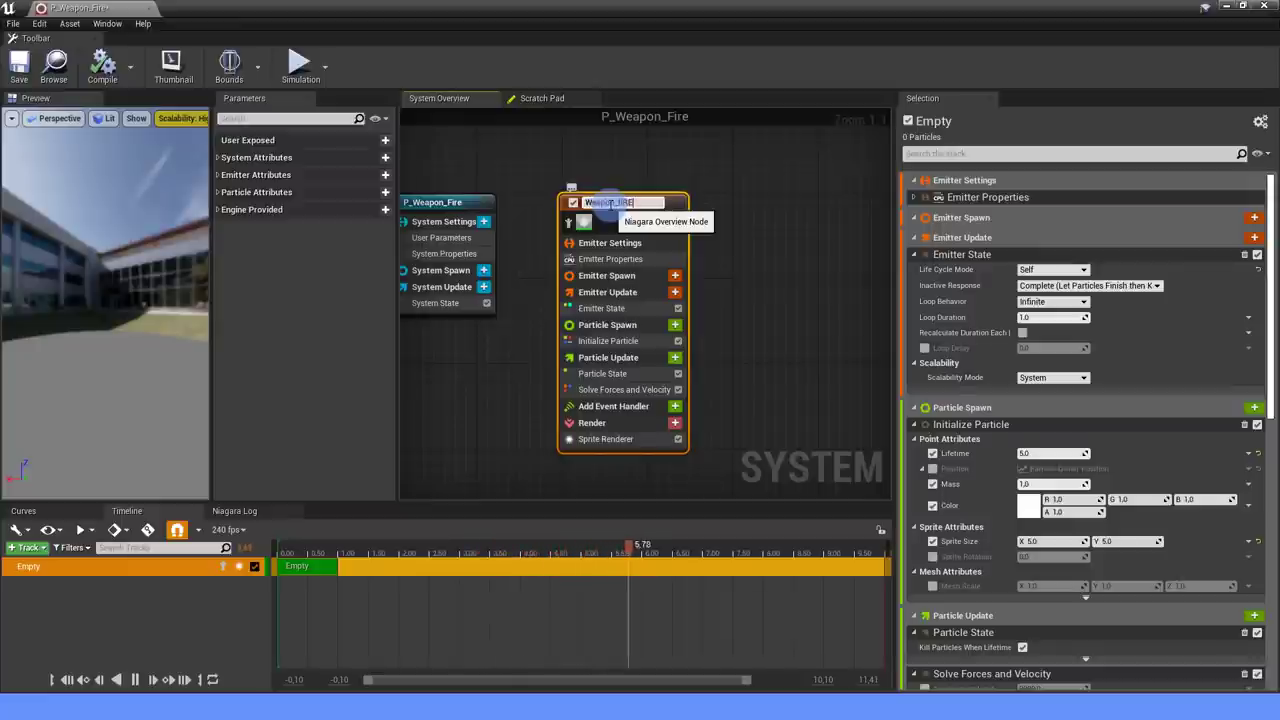
pyautogui.press('Return')
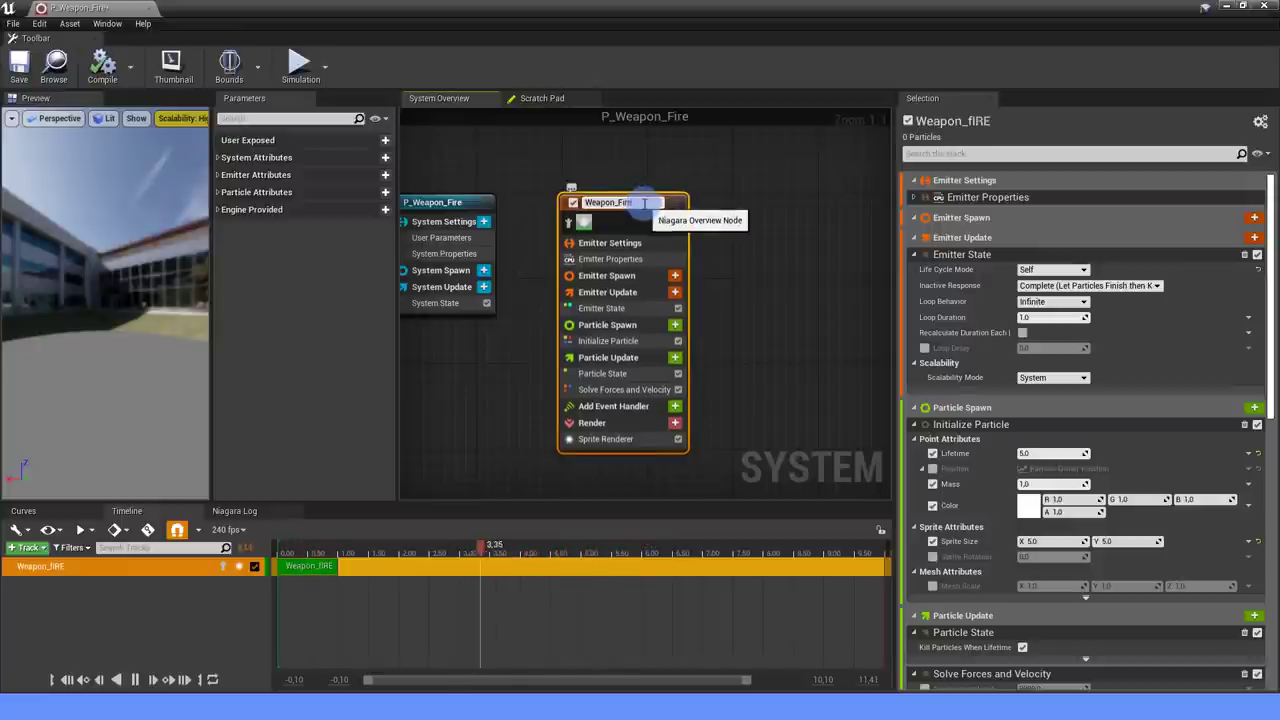
pyautogui.click(746, 241)
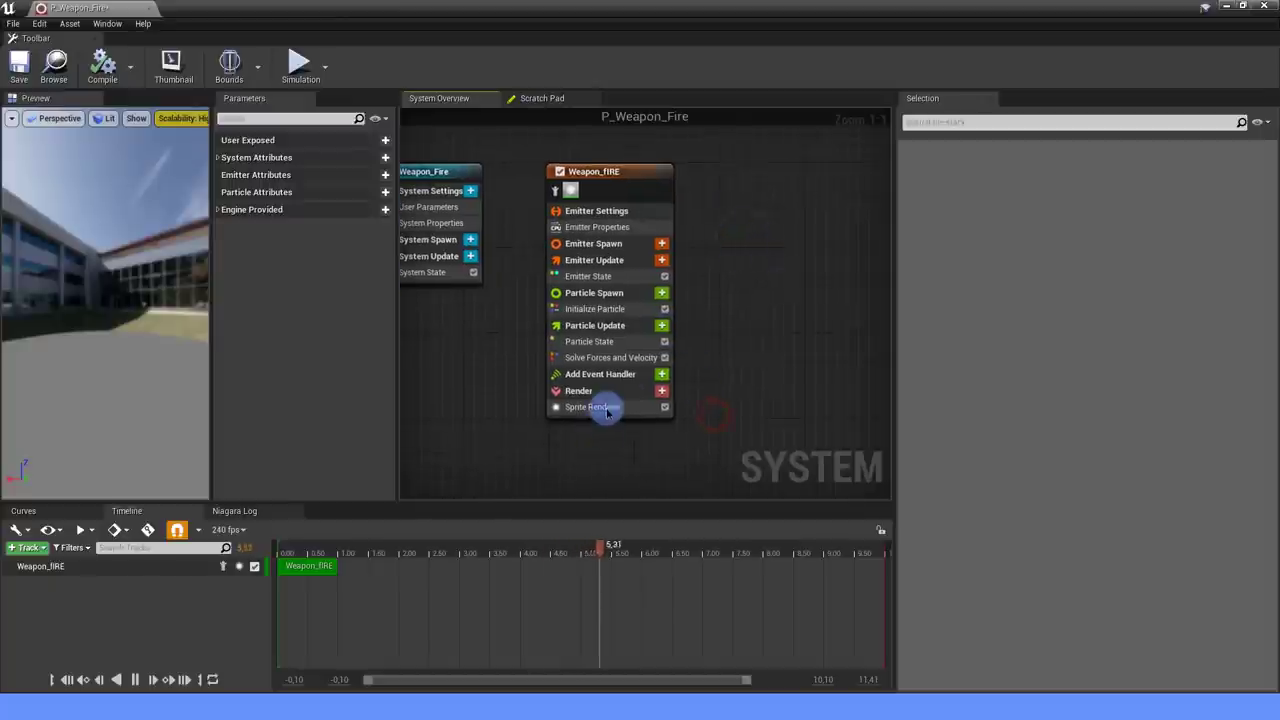
# Assign M_Laser_Translucent as the Sprite Renderer's material.
pyautogui.click(600, 408)
pyautogui.click(1121, 226)
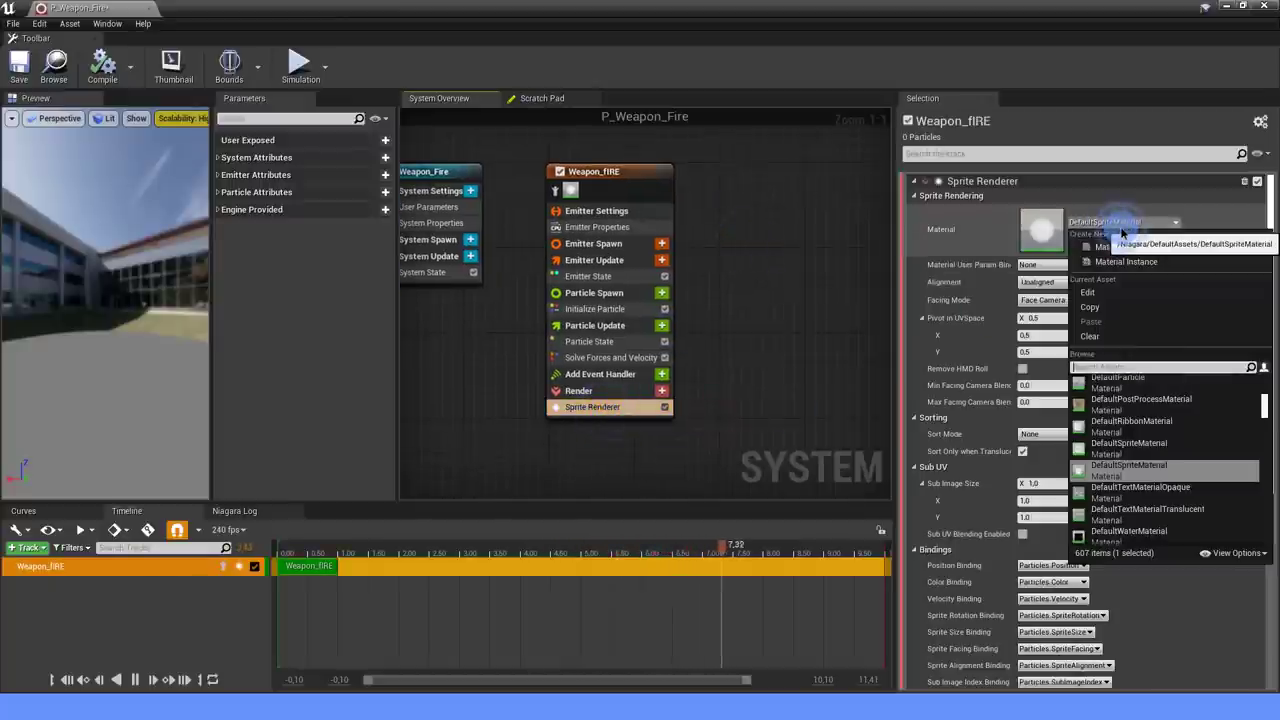
pyautogui.write('weapon')
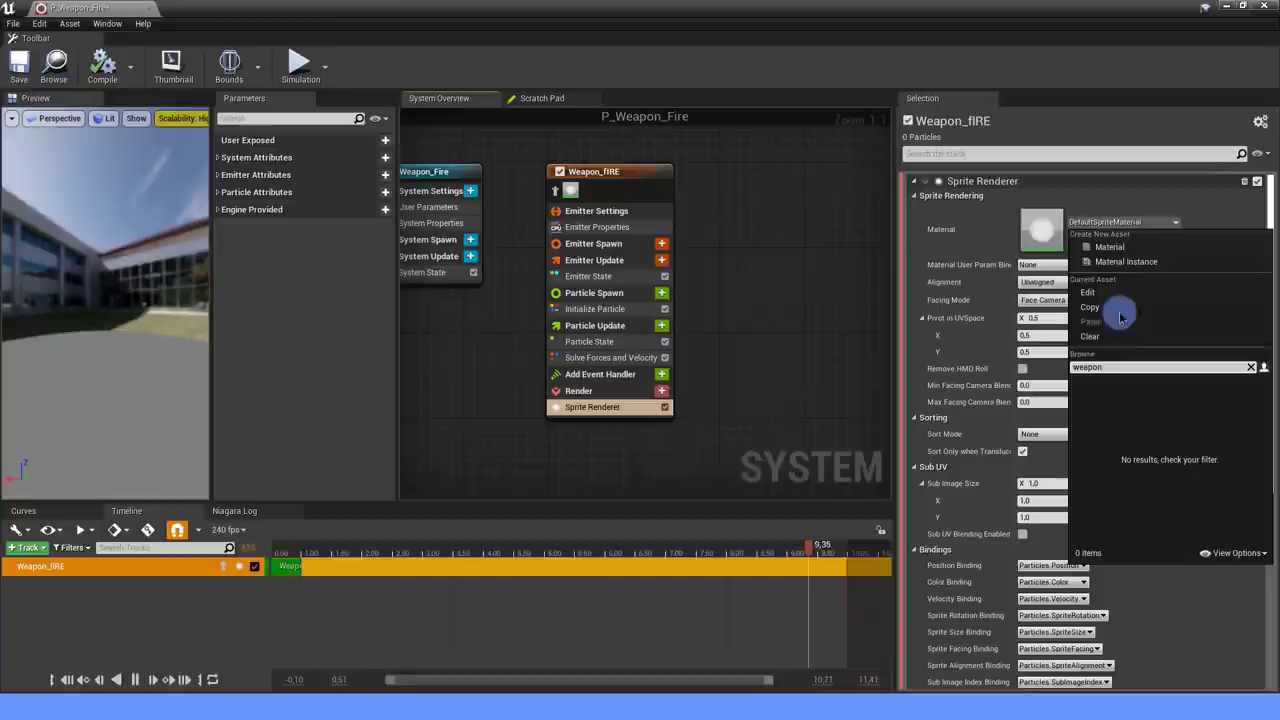
pyautogui.click(1106, 366)
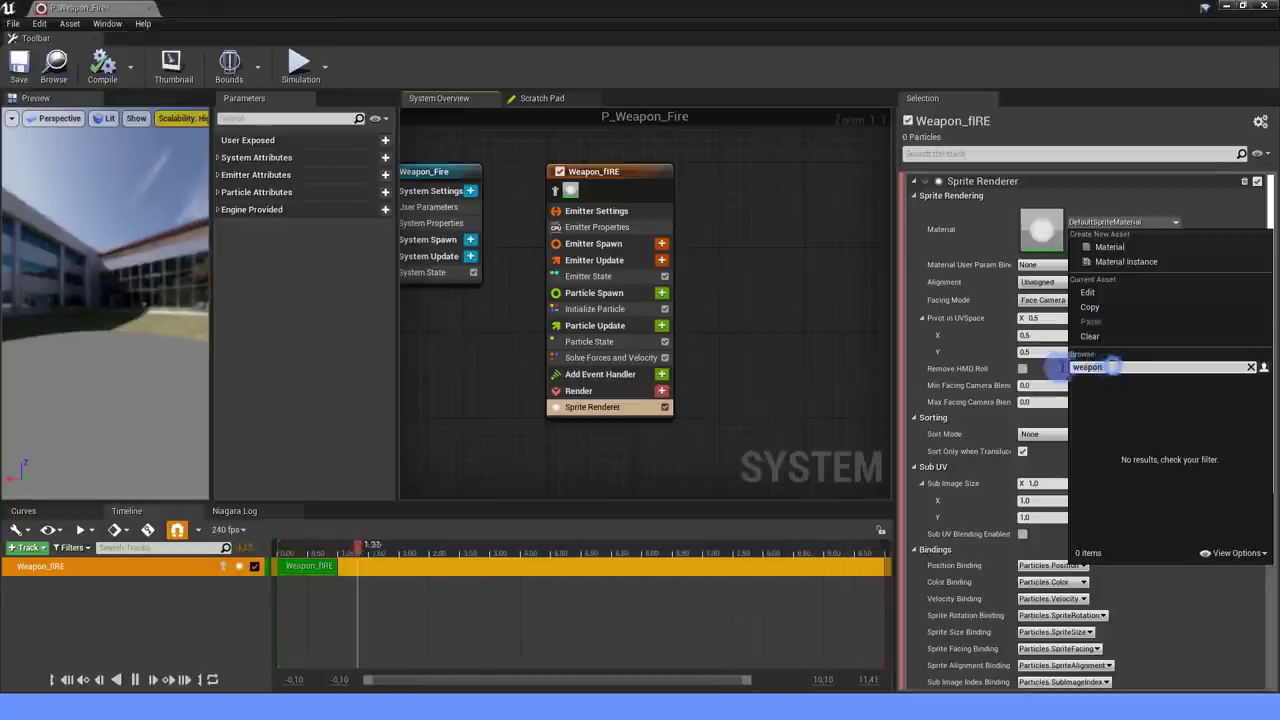
pyautogui.doubleClick(1108, 367)
pyautogui.write('translu laser')
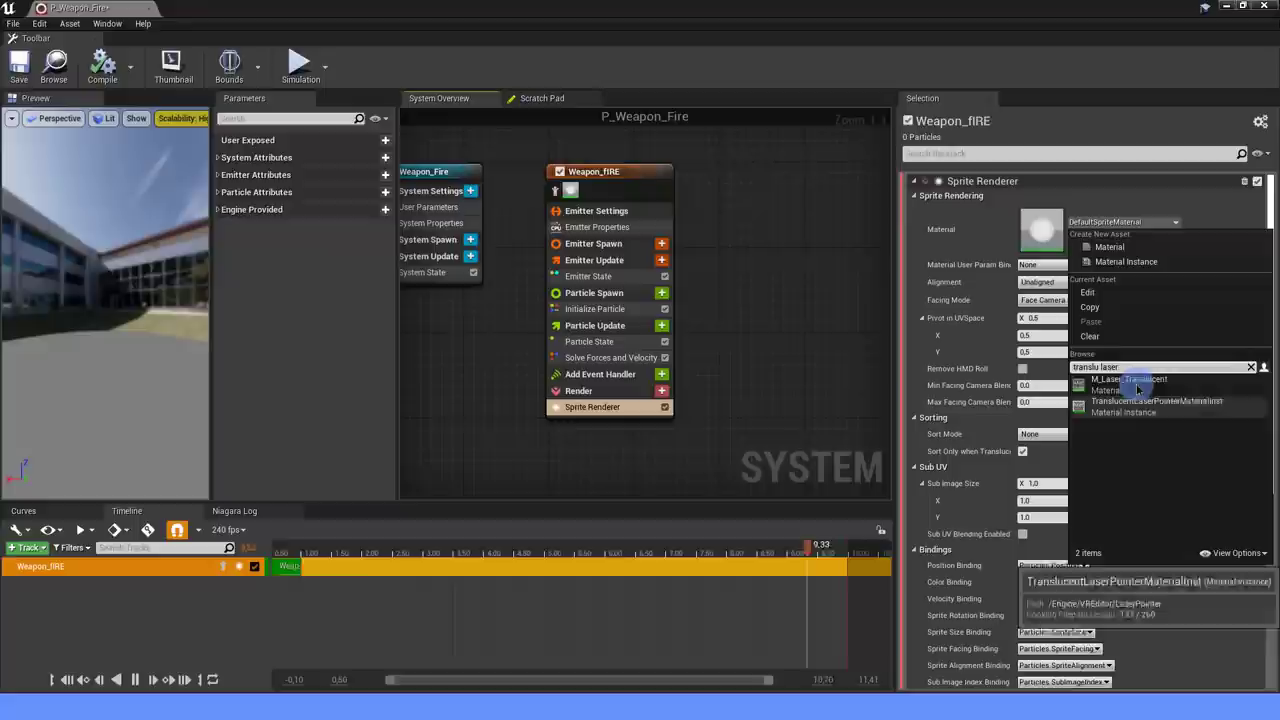
pyautogui.click(1137, 380)
pyautogui.moveTo(737, 275); pyautogui.dragTo(803, 292, button='right')
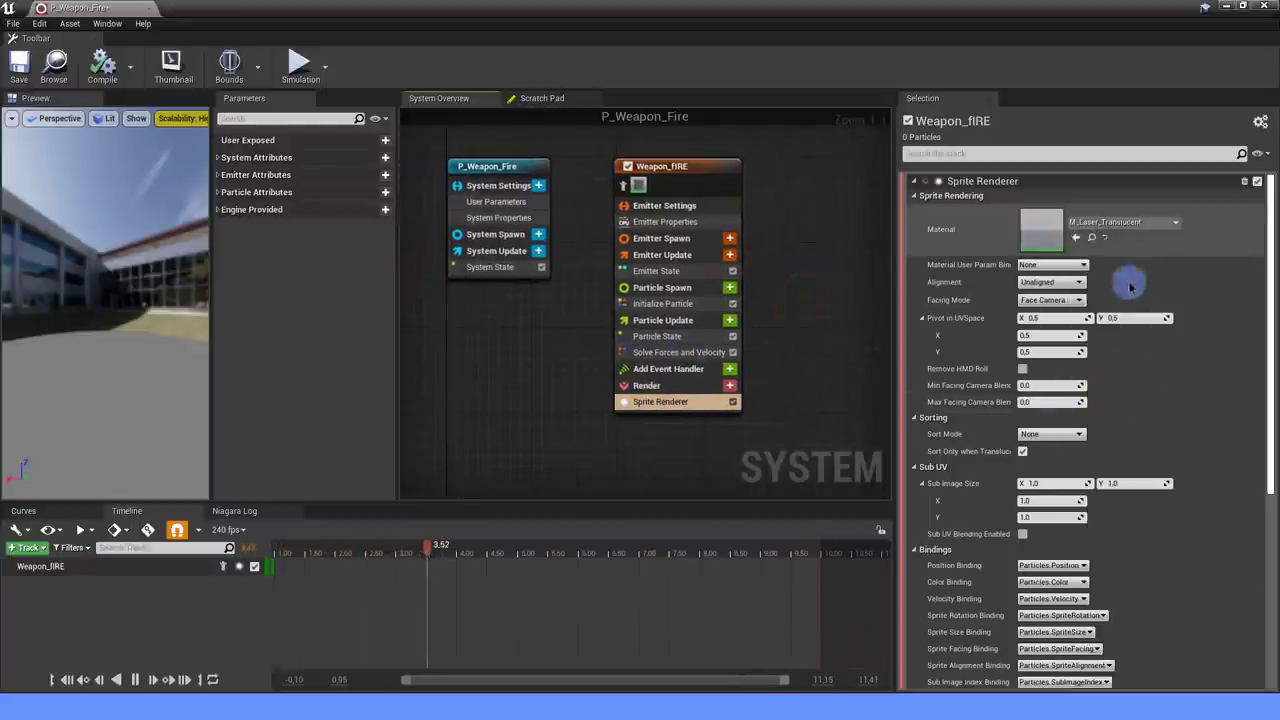
pyautogui.click(1040, 483)
# Inspect the flipbook texture sample in M_Laser_Translucent.
pyautogui.press('Return')
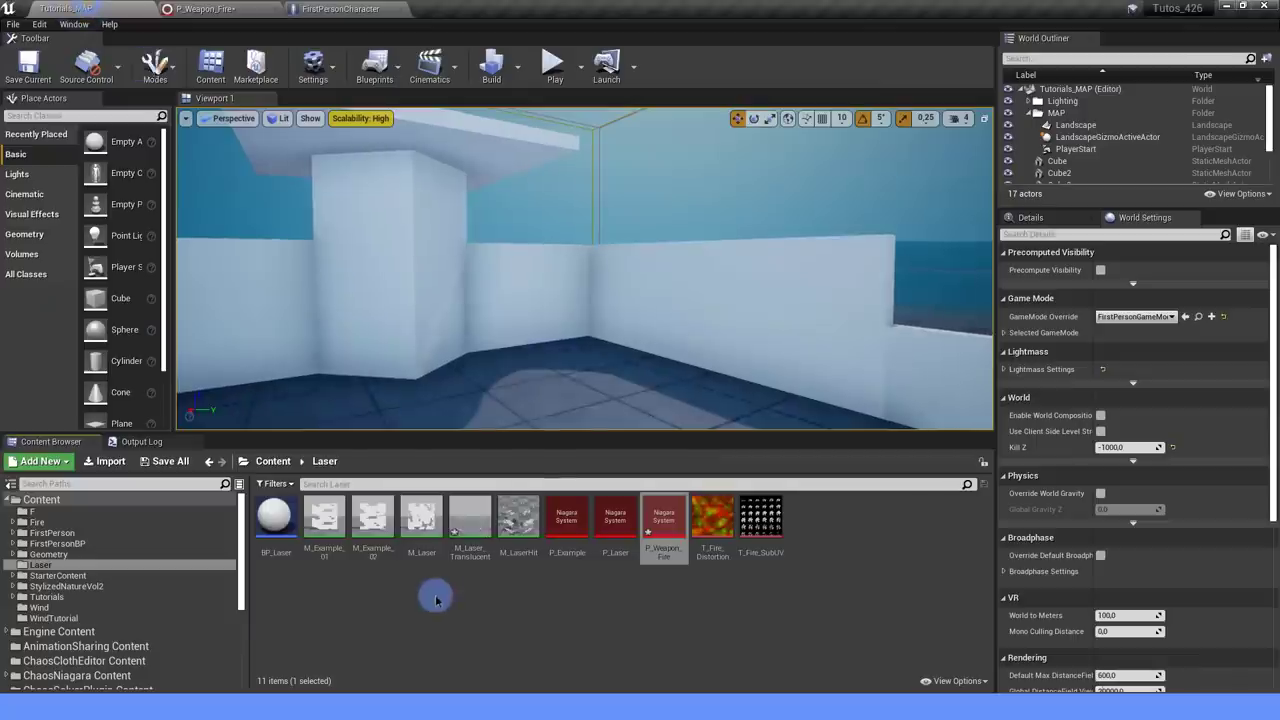
pyautogui.doubleClick(468, 518)
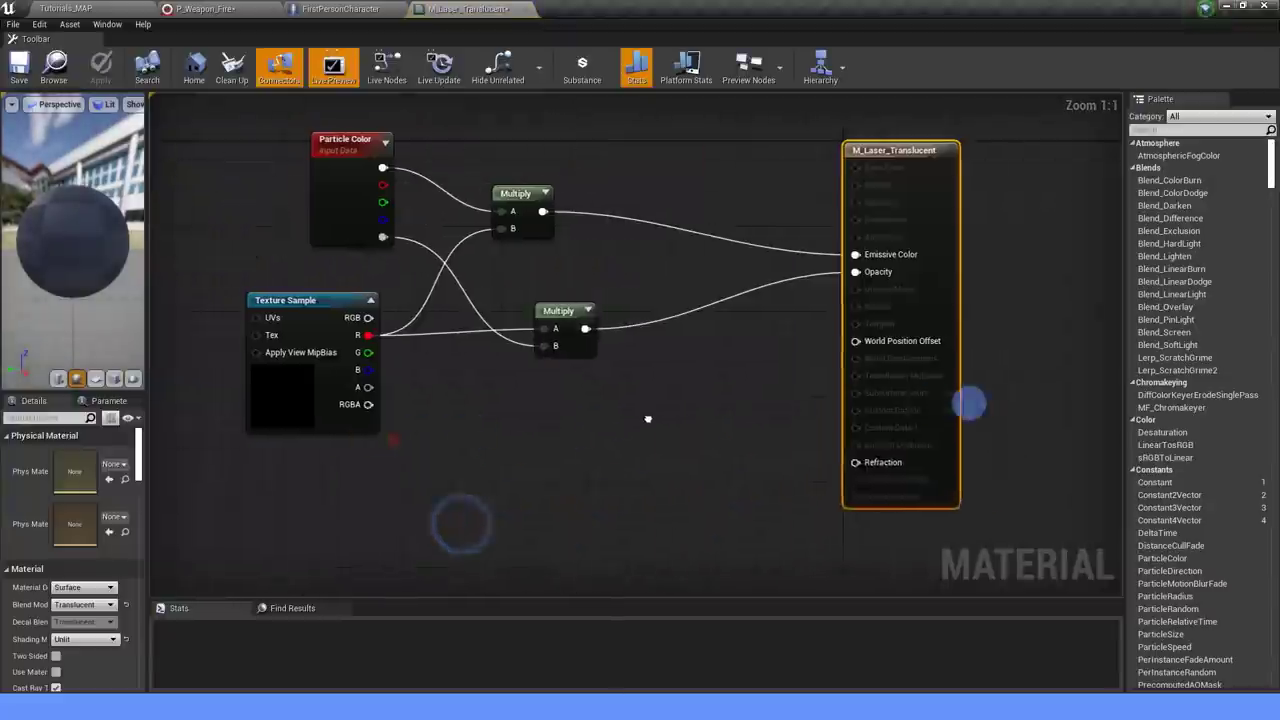
pyautogui.moveTo(517, 424); pyautogui.dragTo(570, 422, button='right')
pyautogui.click(455, 405)
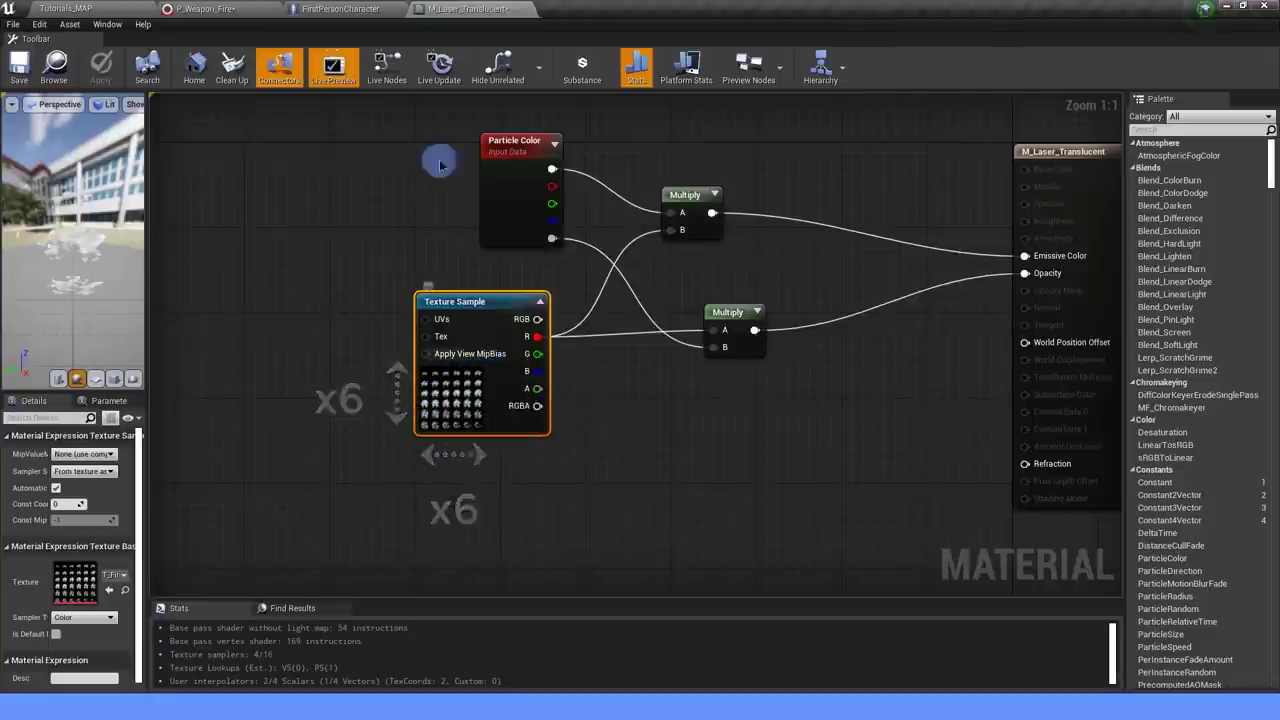
# Set Sprite Renderer Sub Image Size to 6 × 6 and enable Sub UV Blending.
pyautogui.click(257, 8)
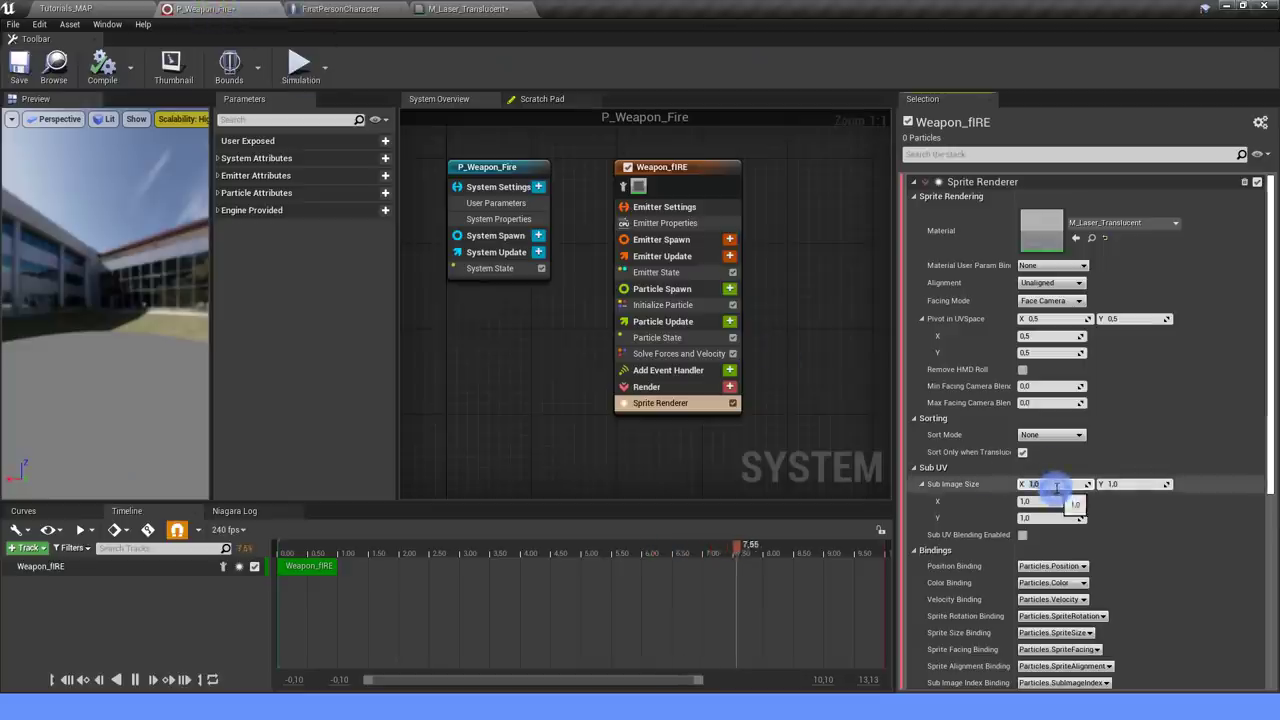
pyautogui.write('6')
pyautogui.click(1114, 484)
pyautogui.write('6')
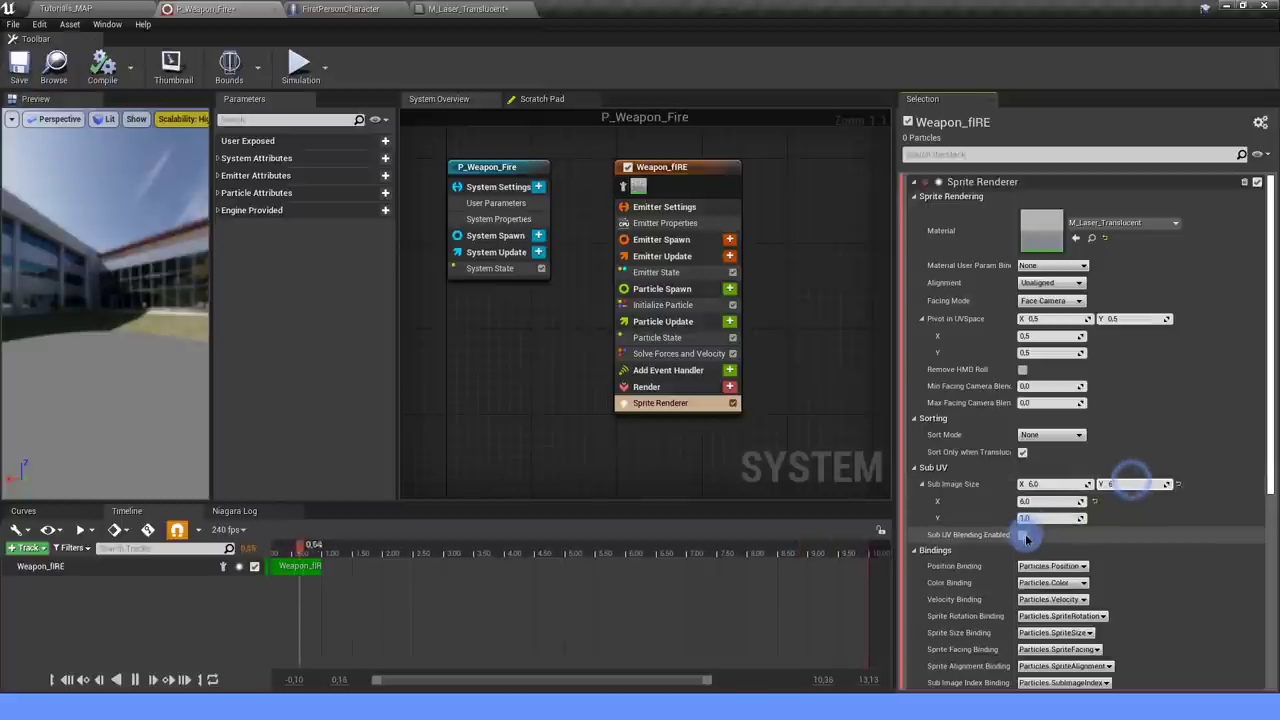
pyautogui.click(1022, 535)
pyautogui.scroll(-2, 1035, 555)
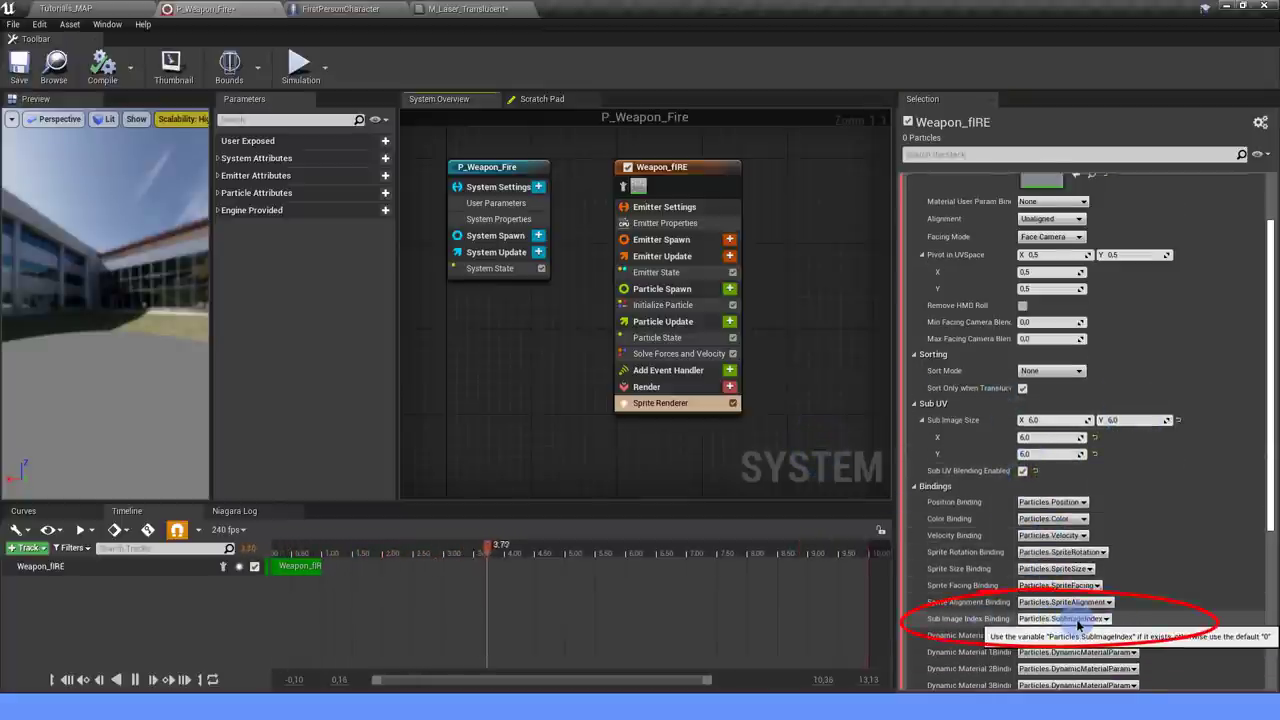
# Create a float particle attribute SubImageIndex and set it in Particle Update.
pyautogui.click(385, 193)
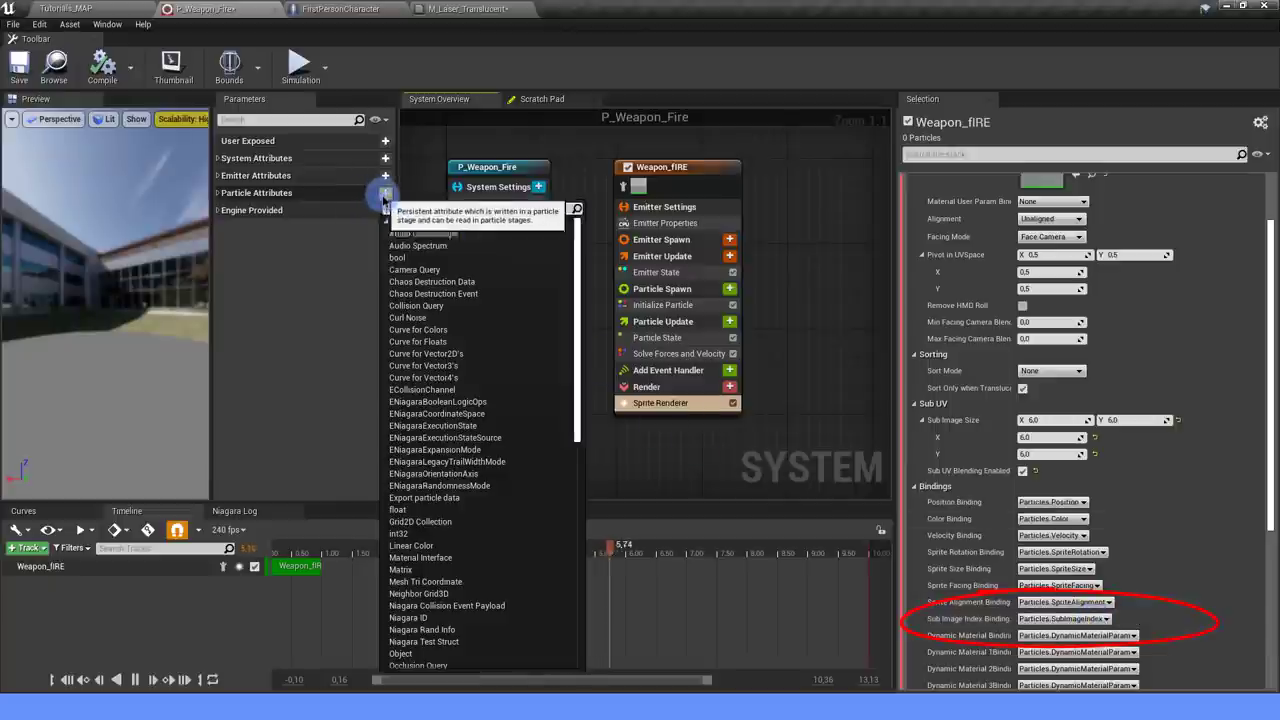
pyautogui.write('float')
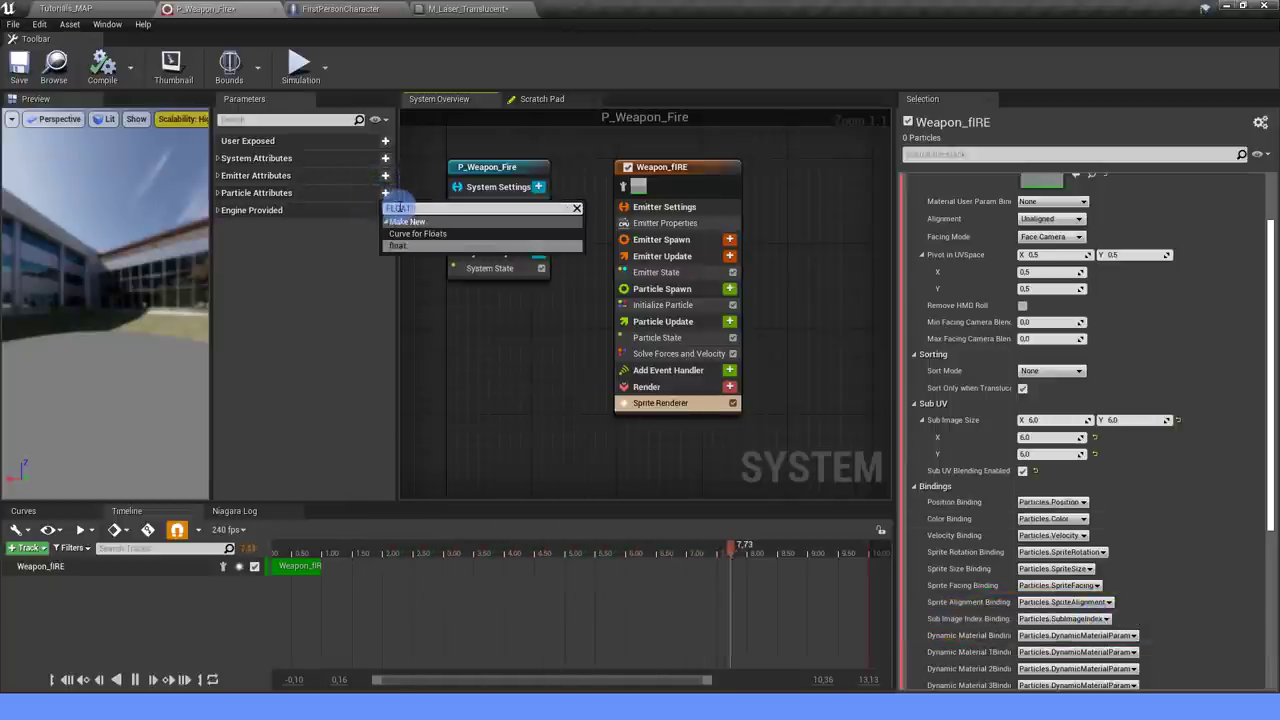
pyautogui.click(400, 245)
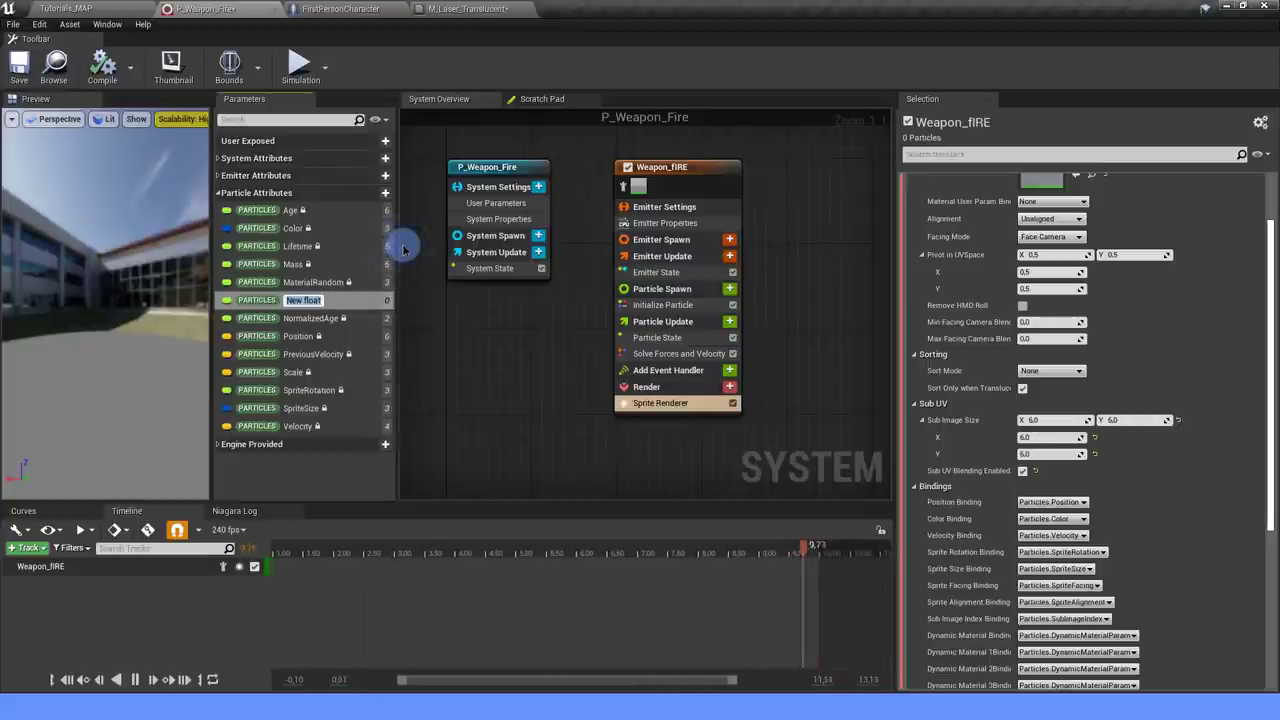
pyautogui.write('SubImageIndex')
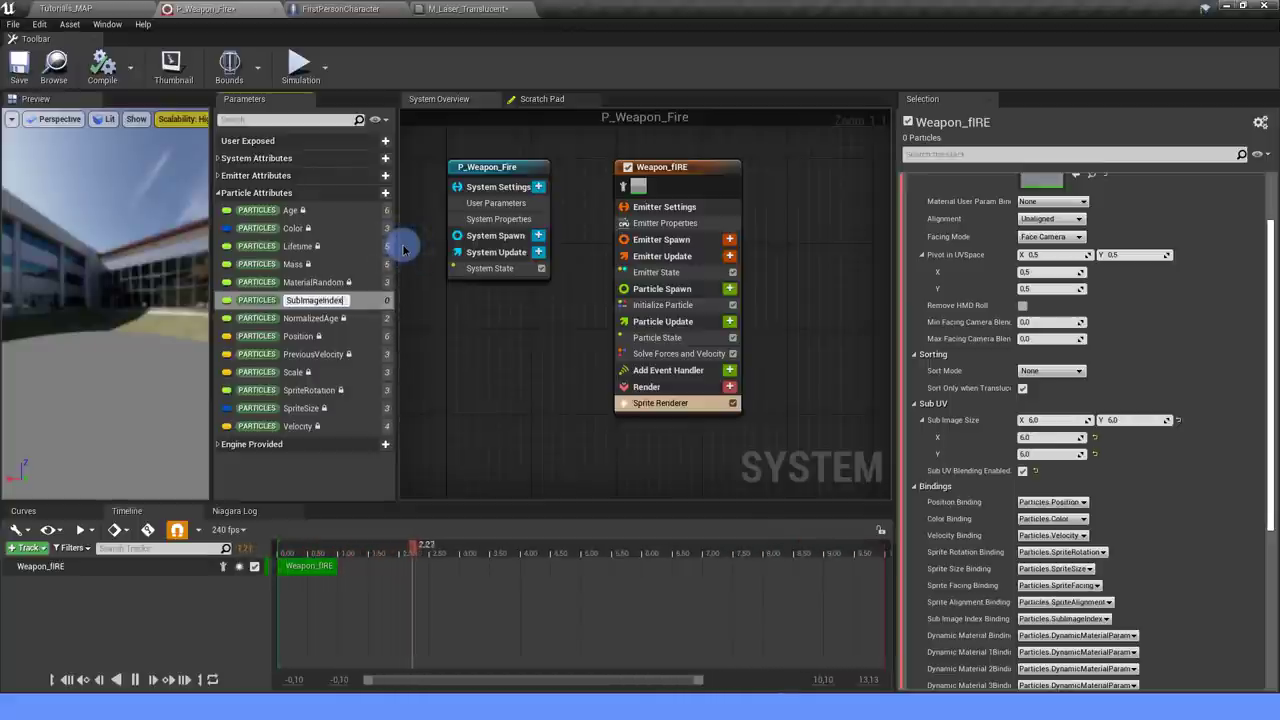
pyautogui.press('Return')
pyautogui.moveTo(347, 406); pyautogui.dragTo(694, 350)
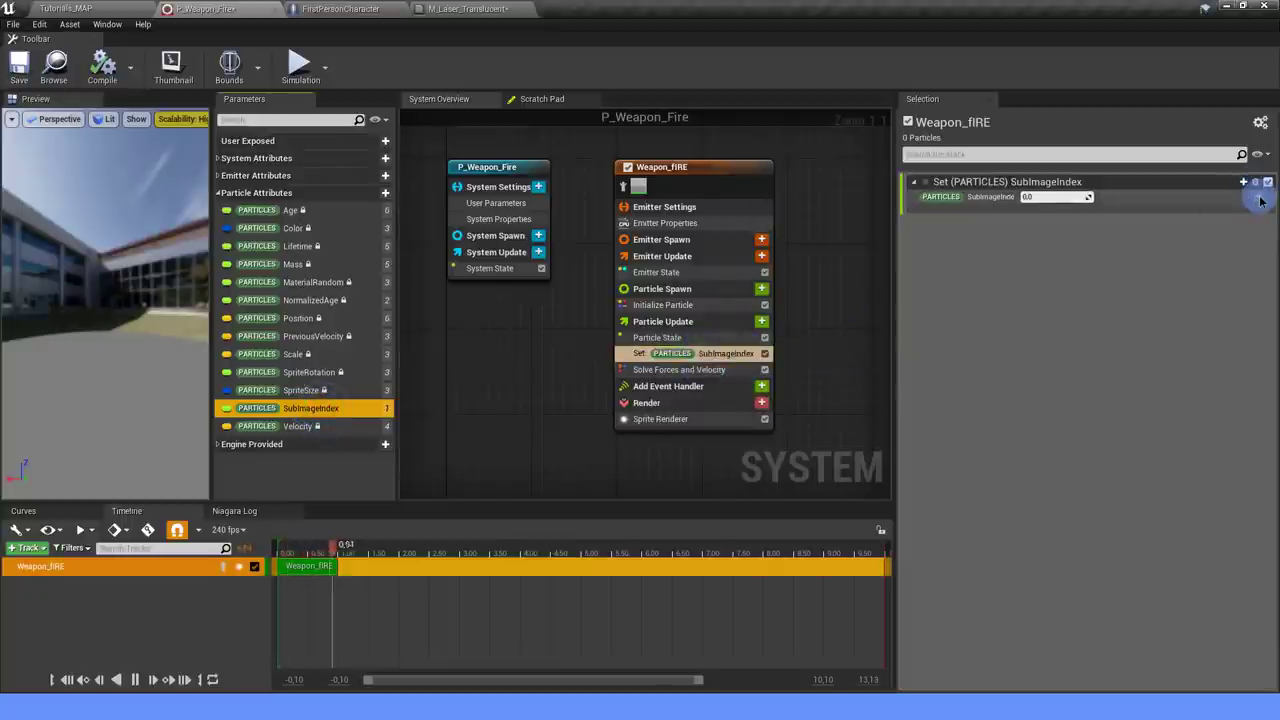
# Drive SubImageIndex with Float from Curve, ramping keys from 0 to 32.
pyautogui.click(1259, 196)
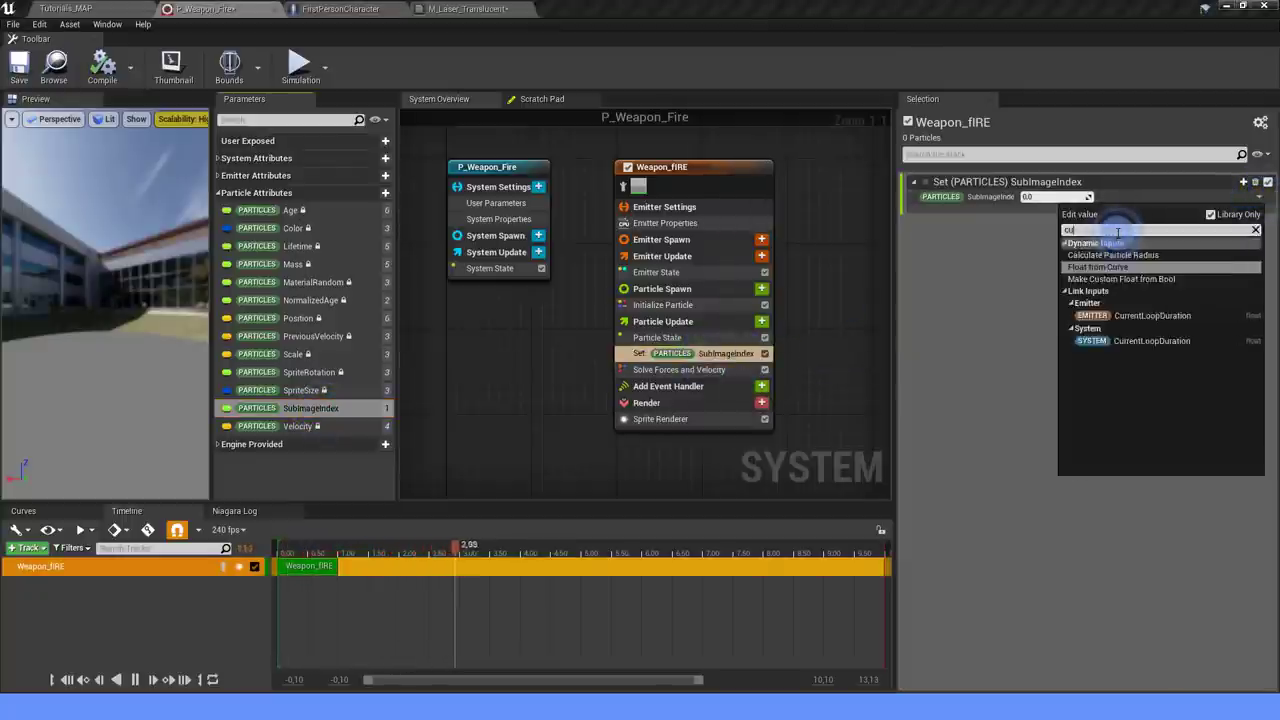
pyautogui.write('curve')
pyautogui.click(1120, 242)
pyautogui.scroll(-2, 1100, 280)
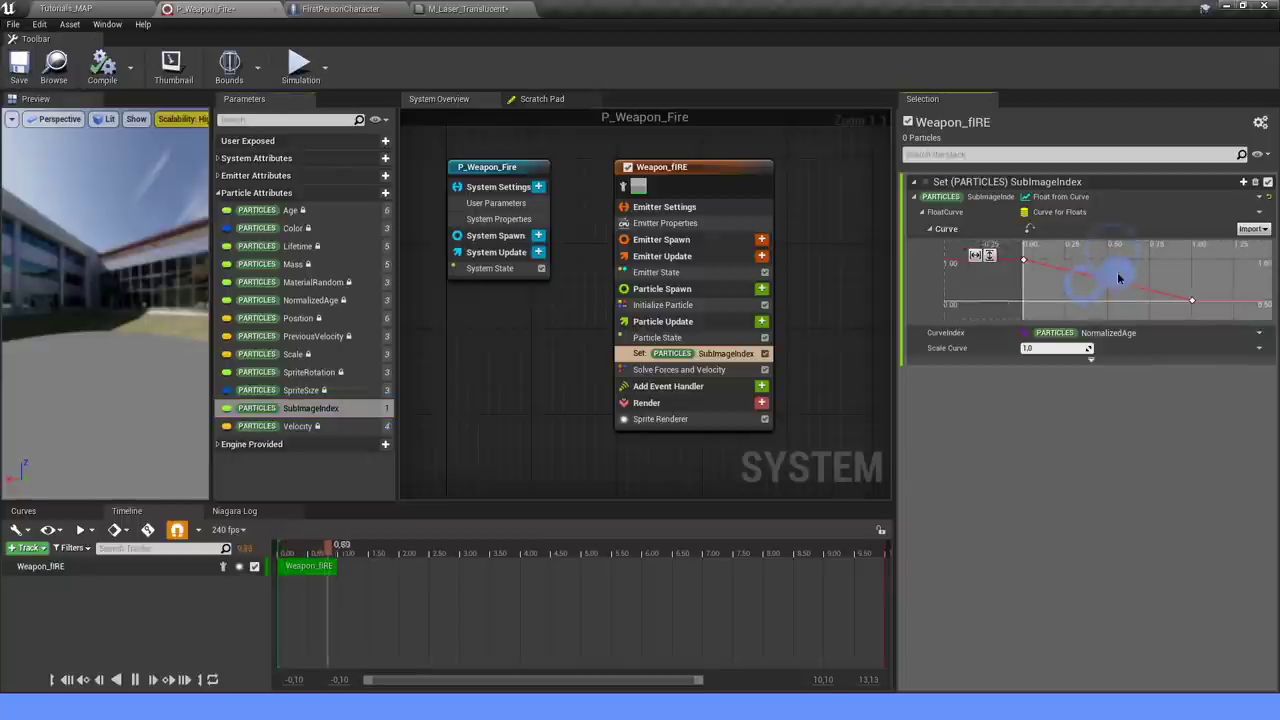
pyautogui.click(1170, 296)
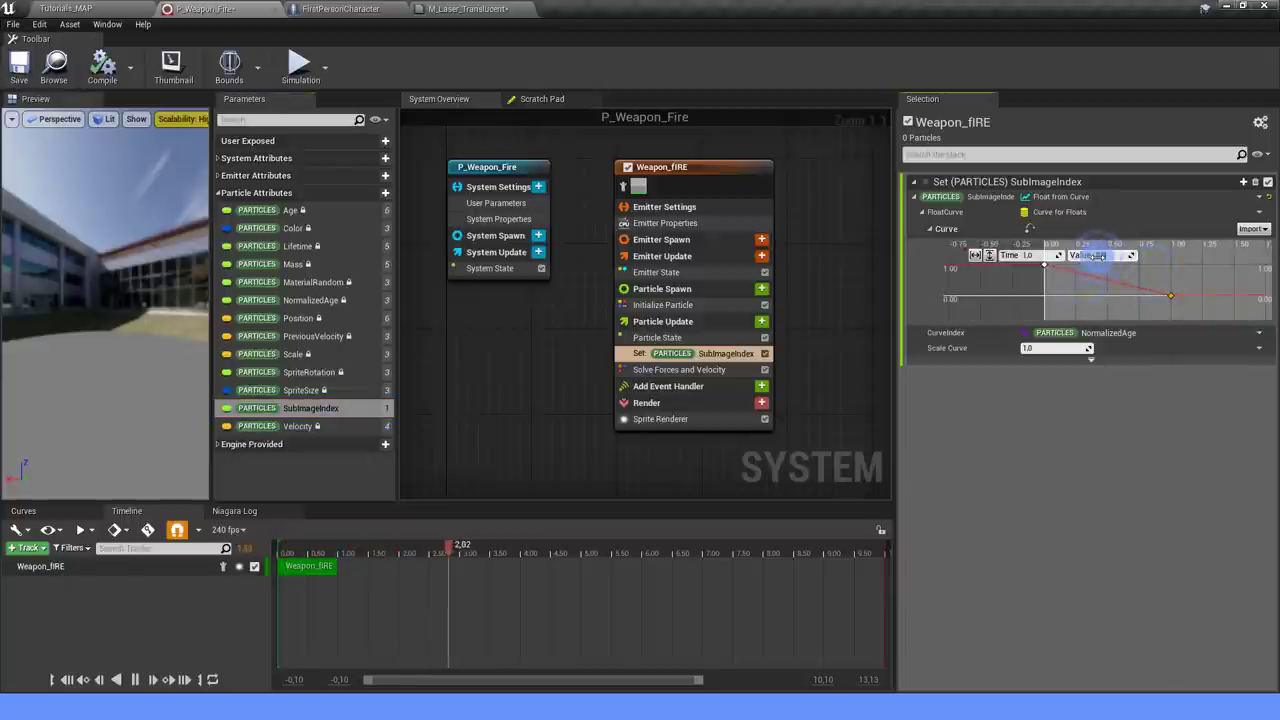
pyautogui.click(984, 255)
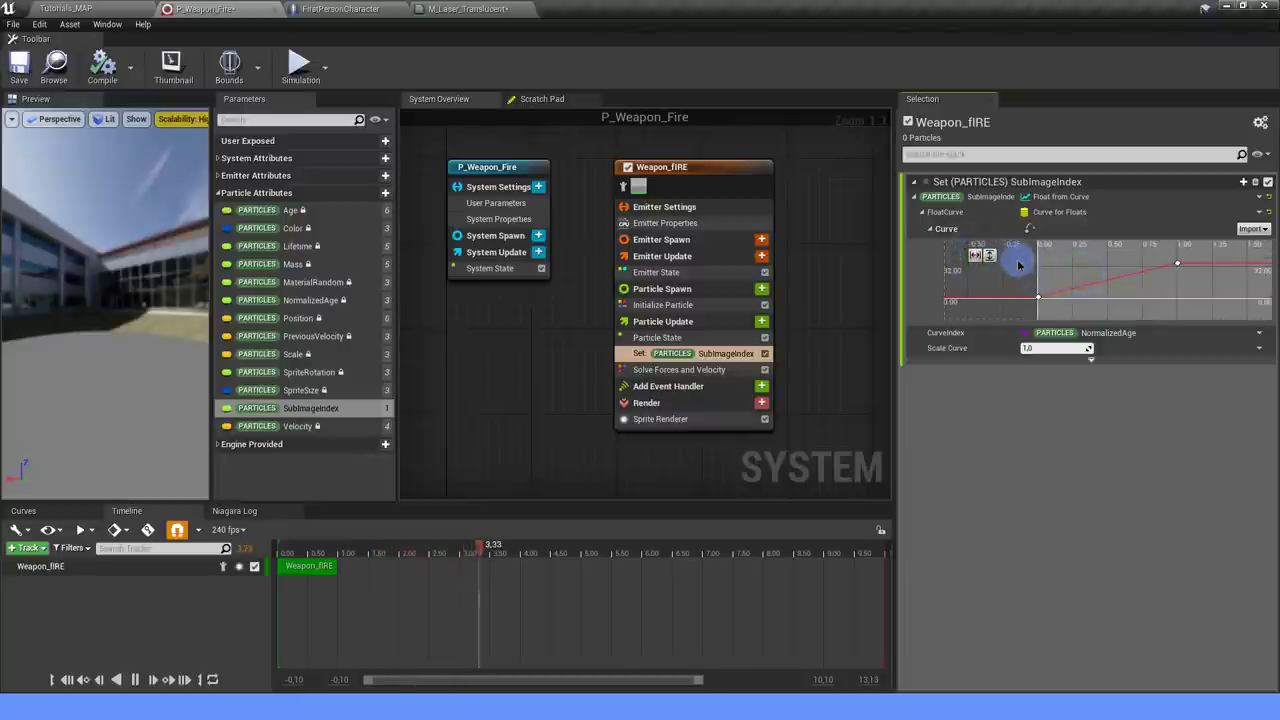
pyautogui.moveTo(1019, 264); pyautogui.dragTo(1195, 302)
pyautogui.rightClick(1182, 270)
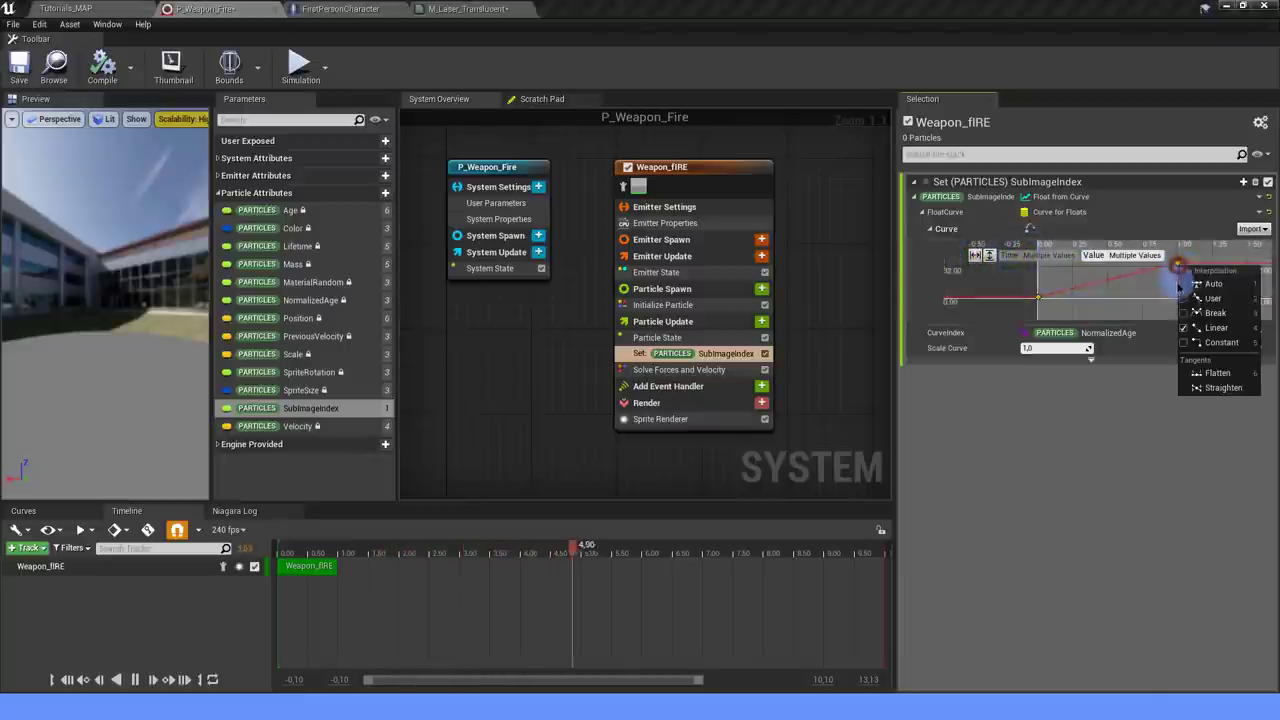
pyautogui.click(1121, 292)
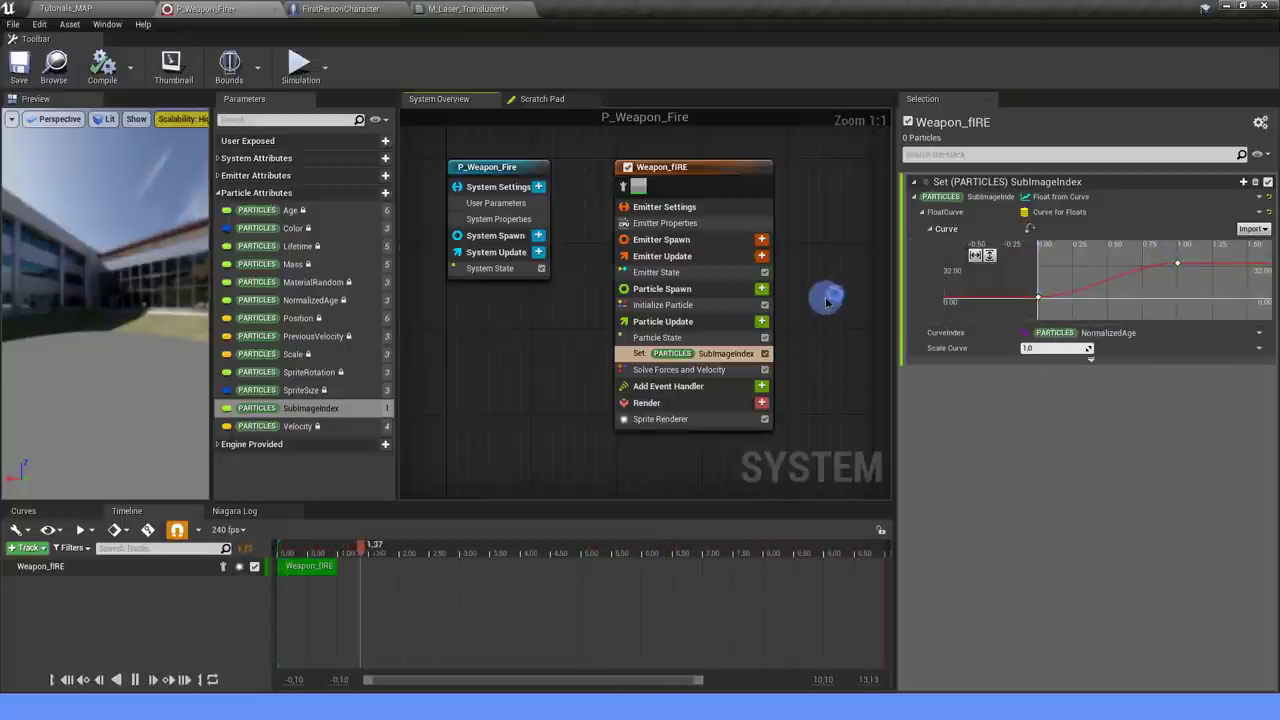
pyautogui.moveTo(819, 311)
pyautogui.mouseDown(button='right')
pyautogui.moveTo(825, 326)
pyautogui.moveTo(794, 323)
pyautogui.mouseUp(button='right')
# Add a Spawn Rate module to Emitter Update.
pyautogui.click(672, 282)
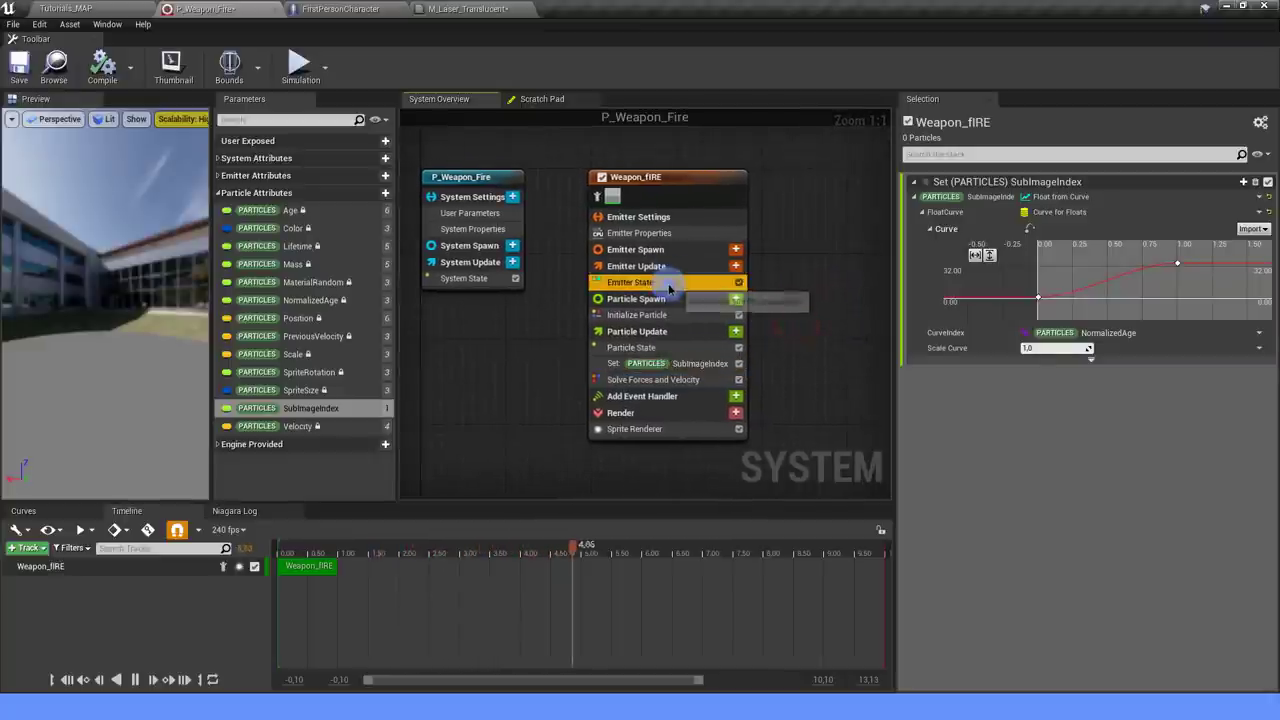
pyautogui.click(736, 266)
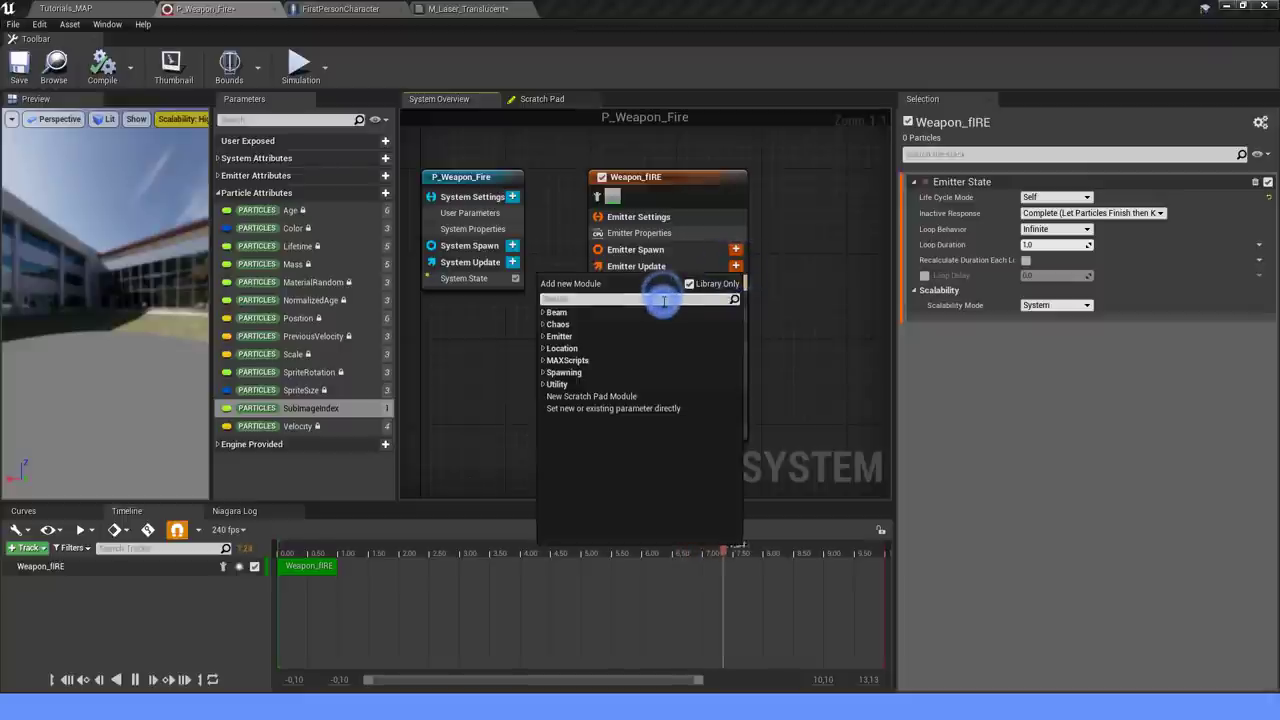
pyautogui.write('sp')
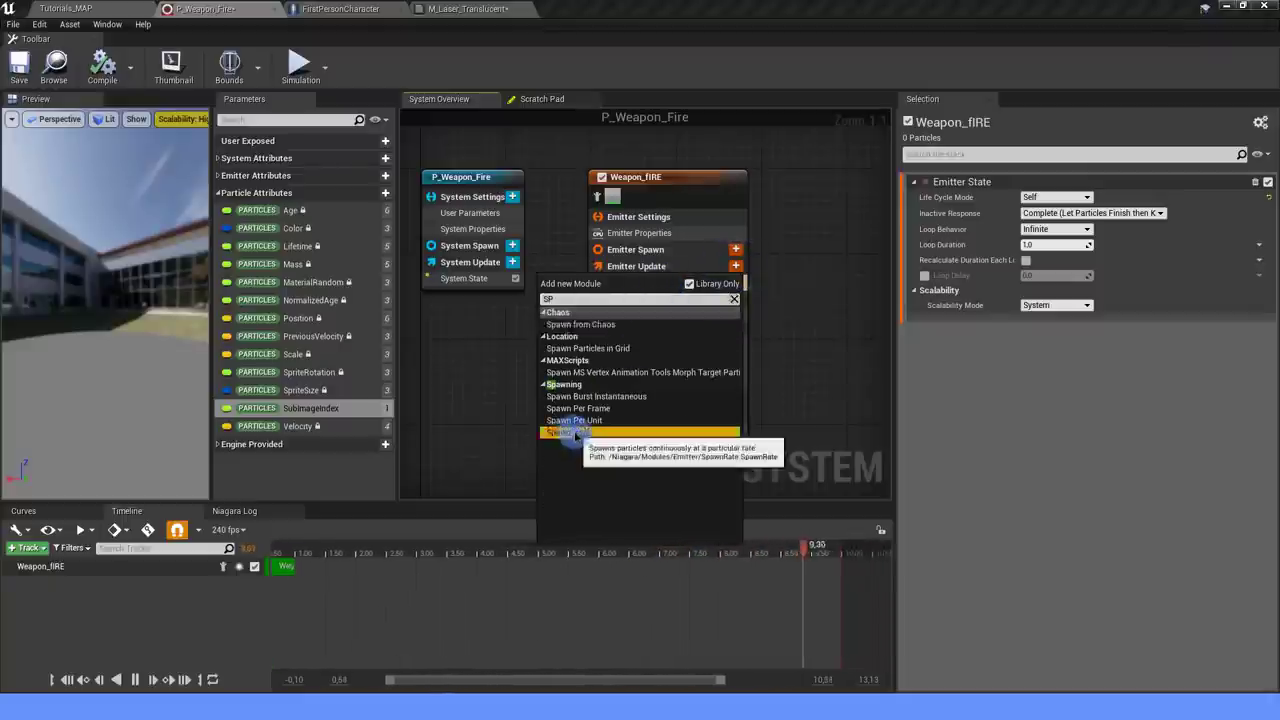
pyautogui.click(570, 432)
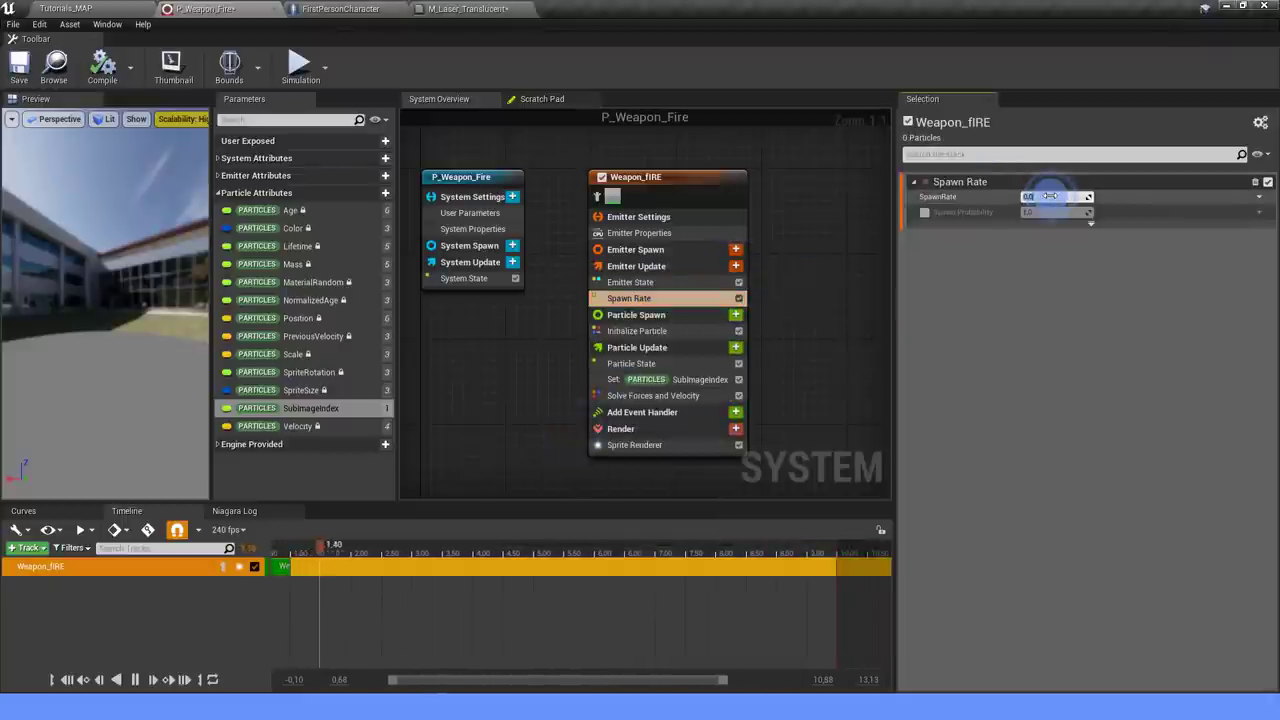
# Set Emitter State Loop Behavior to Once and Loop Duration Mode to Infinite.
pyautogui.click(660, 283)
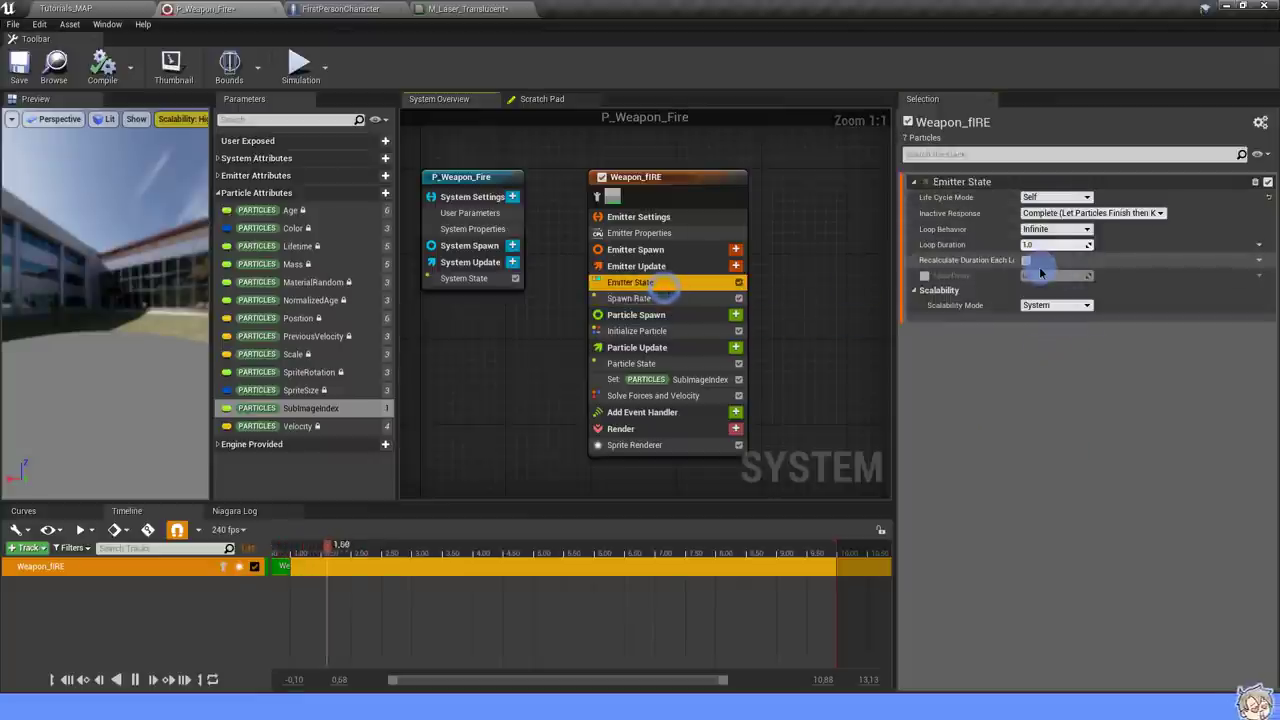
pyautogui.click(1052, 229)
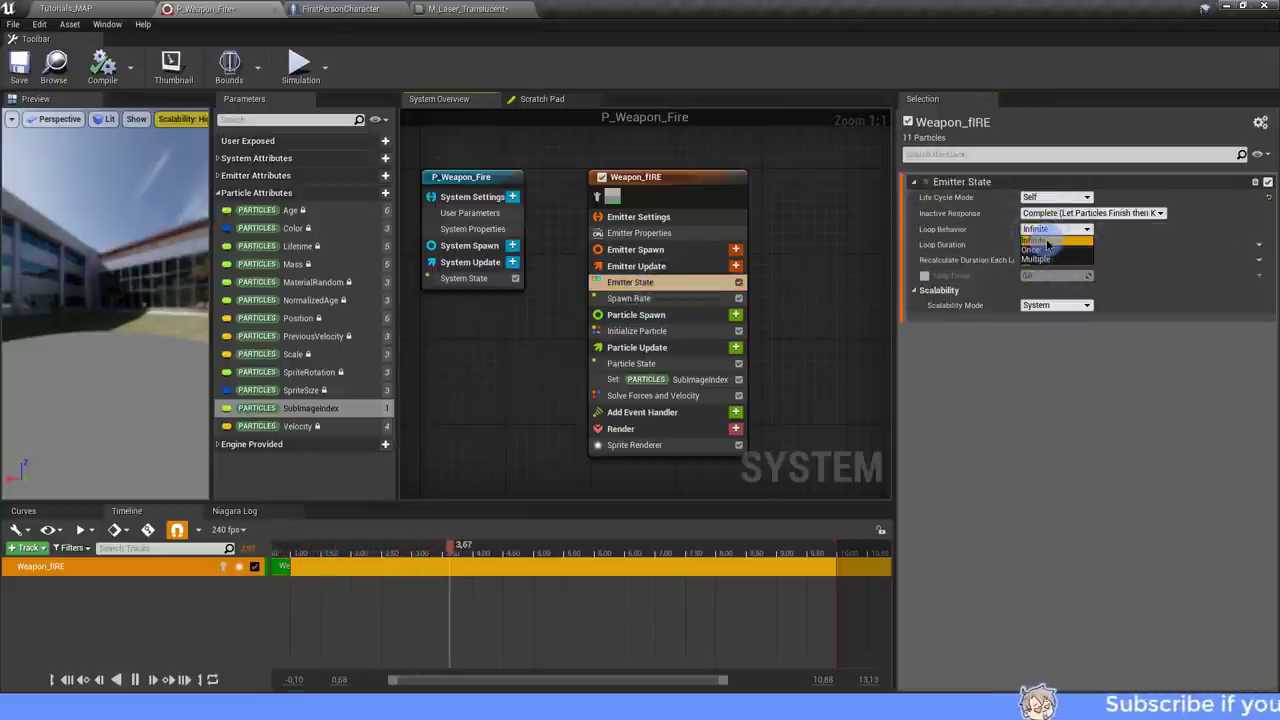
pyautogui.click(1049, 249)
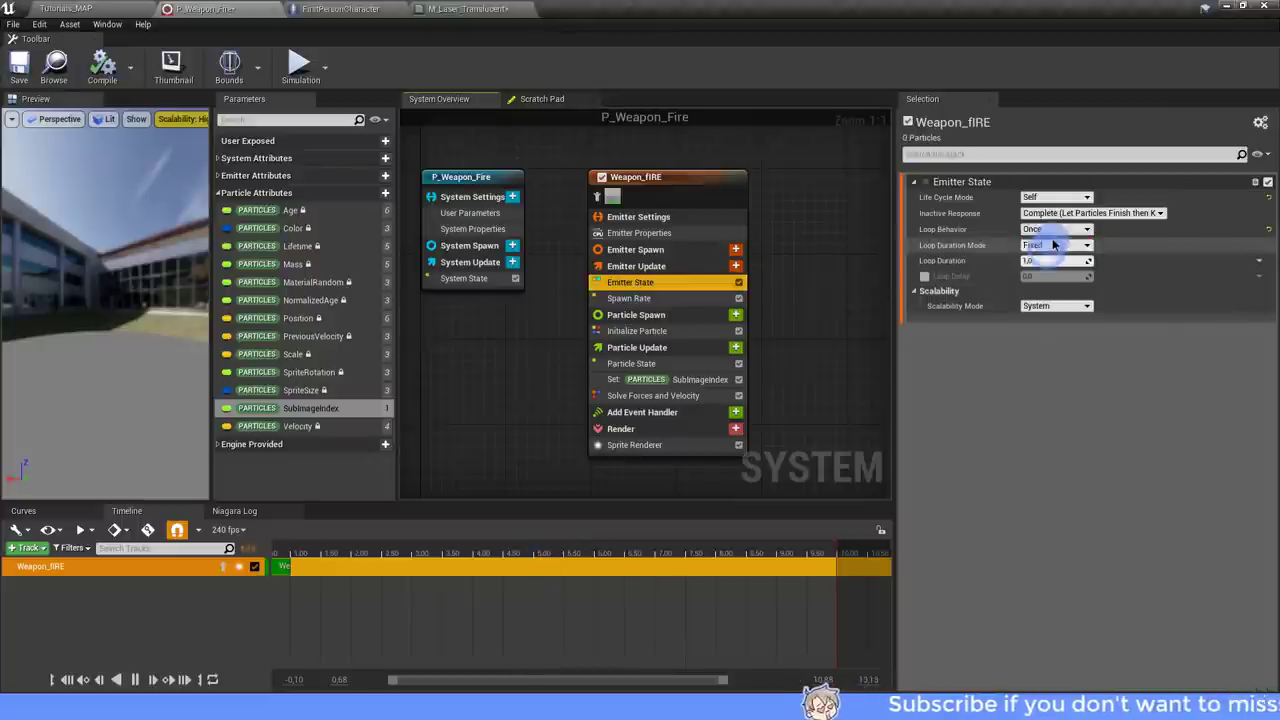
pyautogui.click(1052, 244)
pyautogui.click(1050, 262)
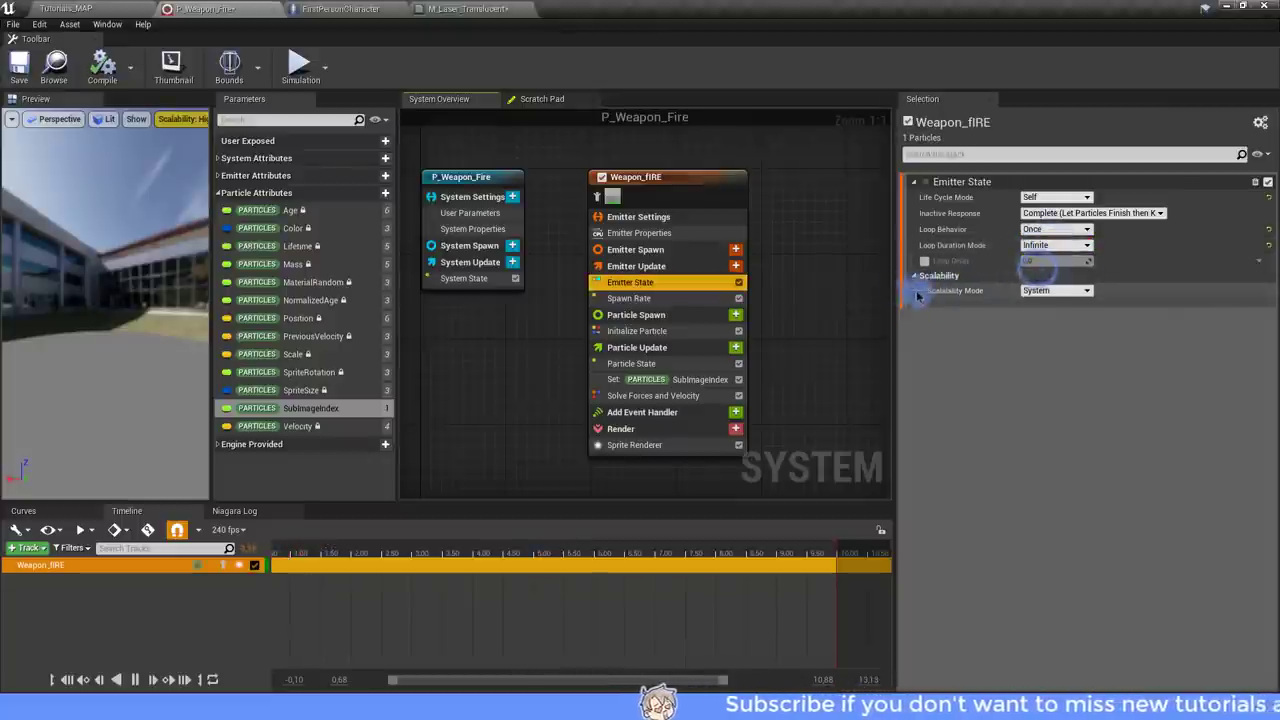
# Add Spawn Burst Instantaneous with a Spawn Count of 1.
pyautogui.click(735, 266)
pyautogui.write('B')
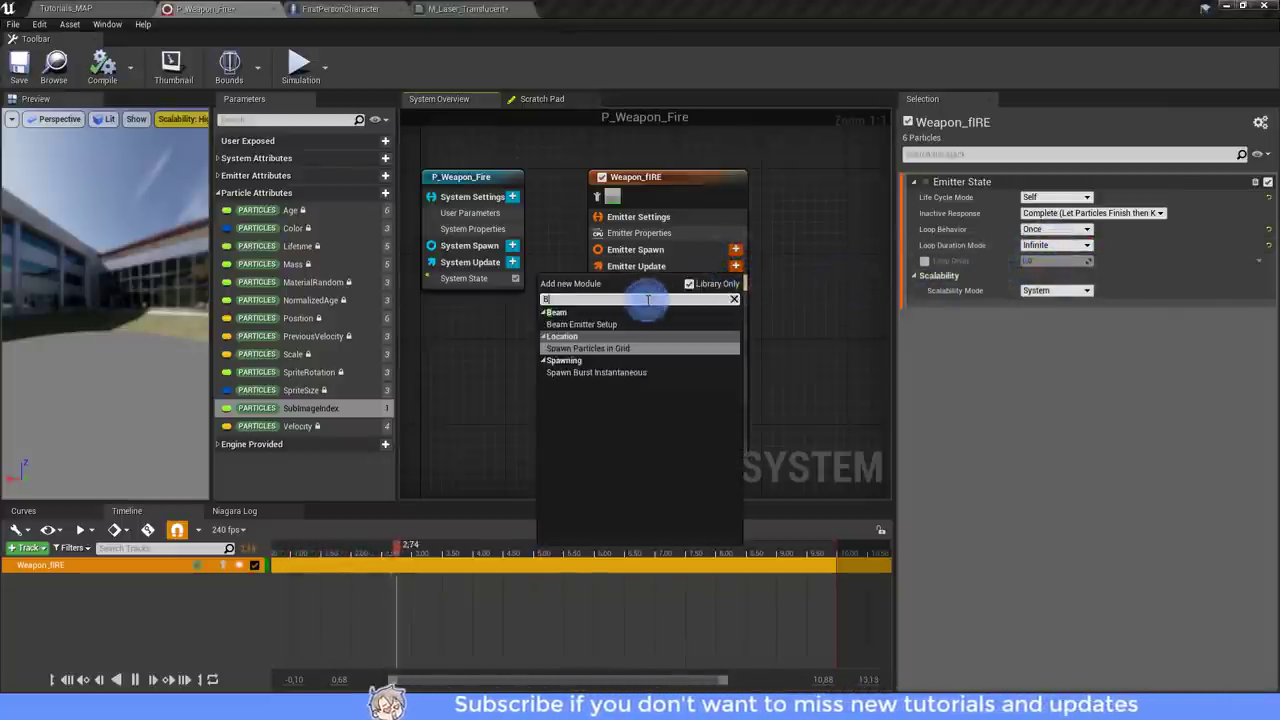
pyautogui.write('urst')
pyautogui.click(612, 324)
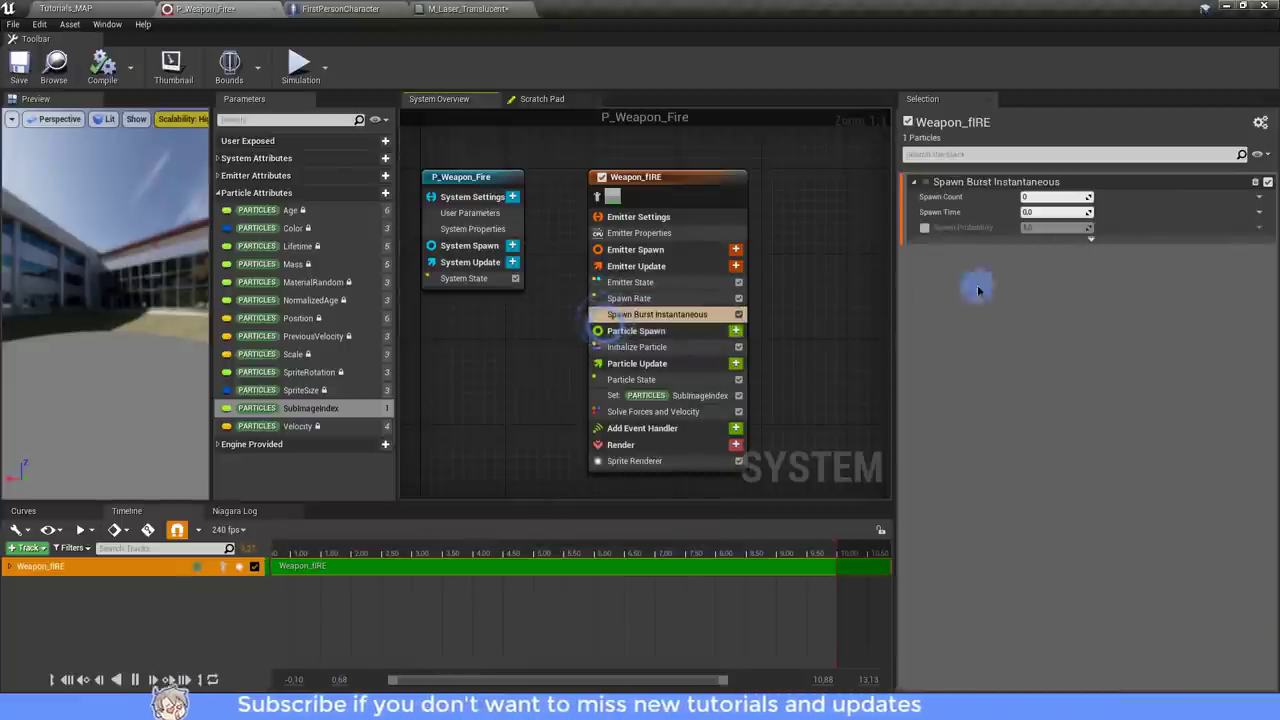
pyautogui.click(1055, 197)
pyautogui.write('1')
pyautogui.press('Return')
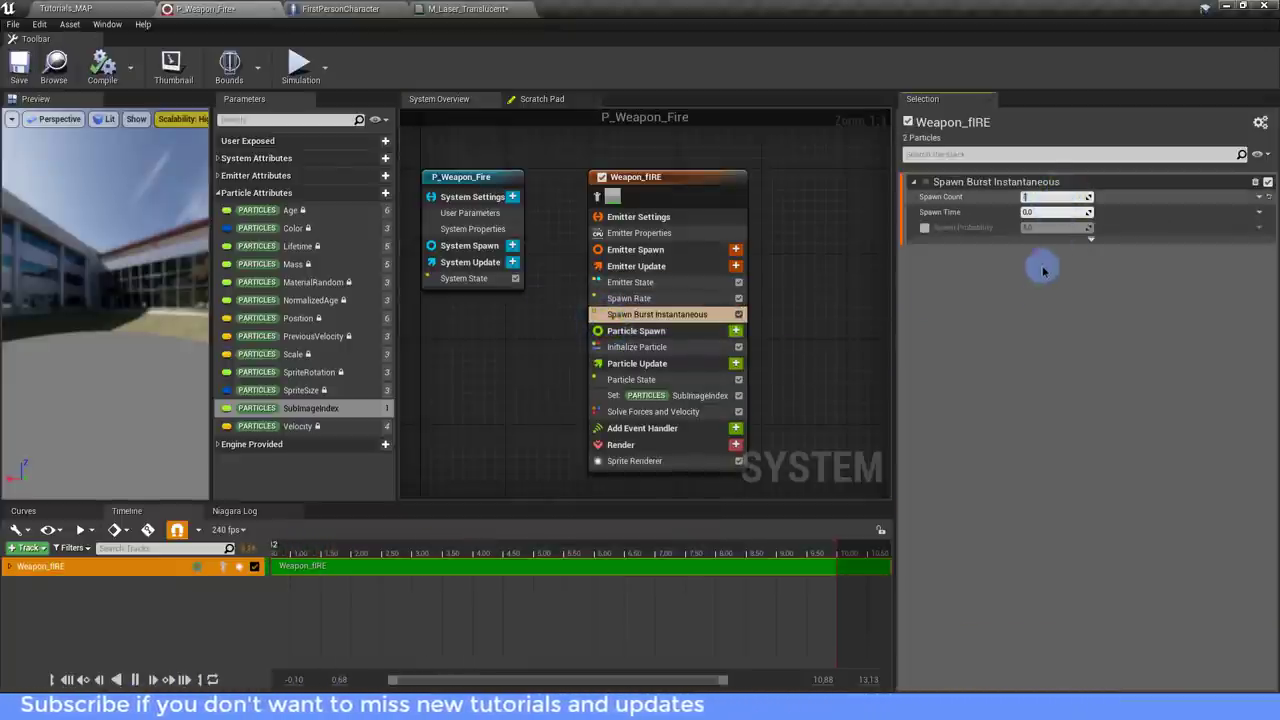
pyautogui.click(680, 347)
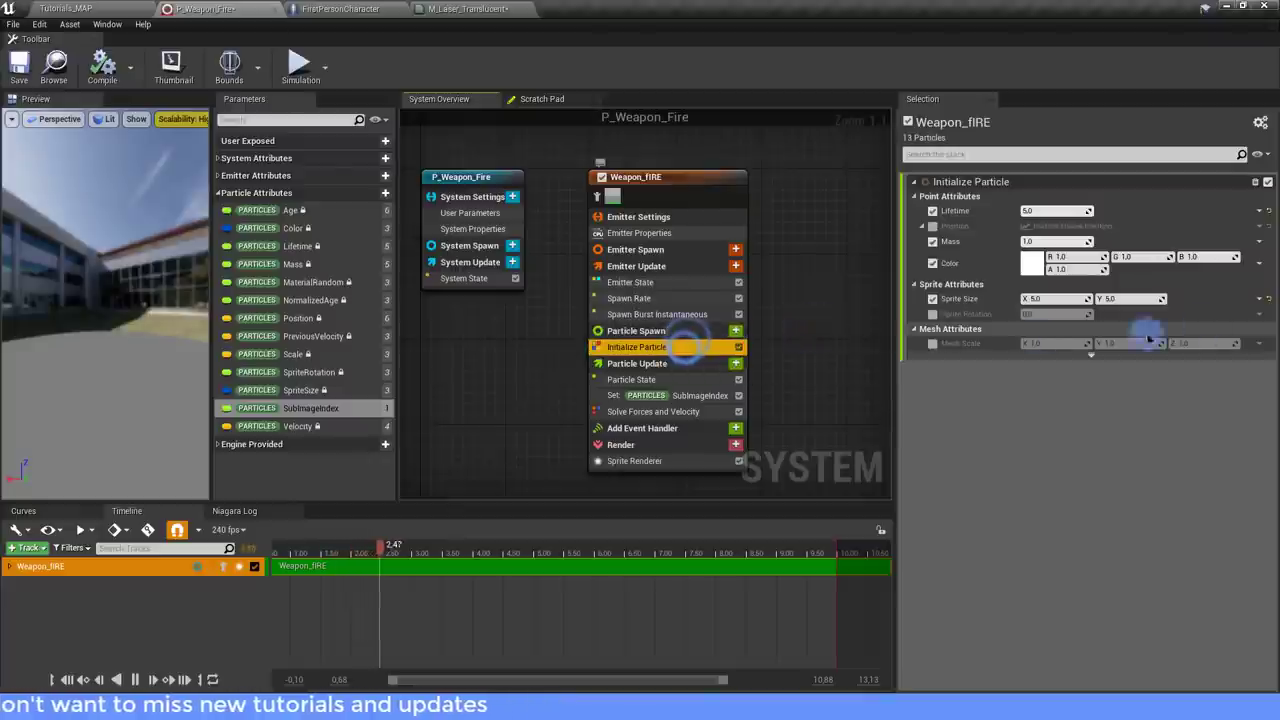
# Set Sprite Size to Vector 2D From Float with Uniform Ranged Float 20–30.
pyautogui.click(1259, 298)
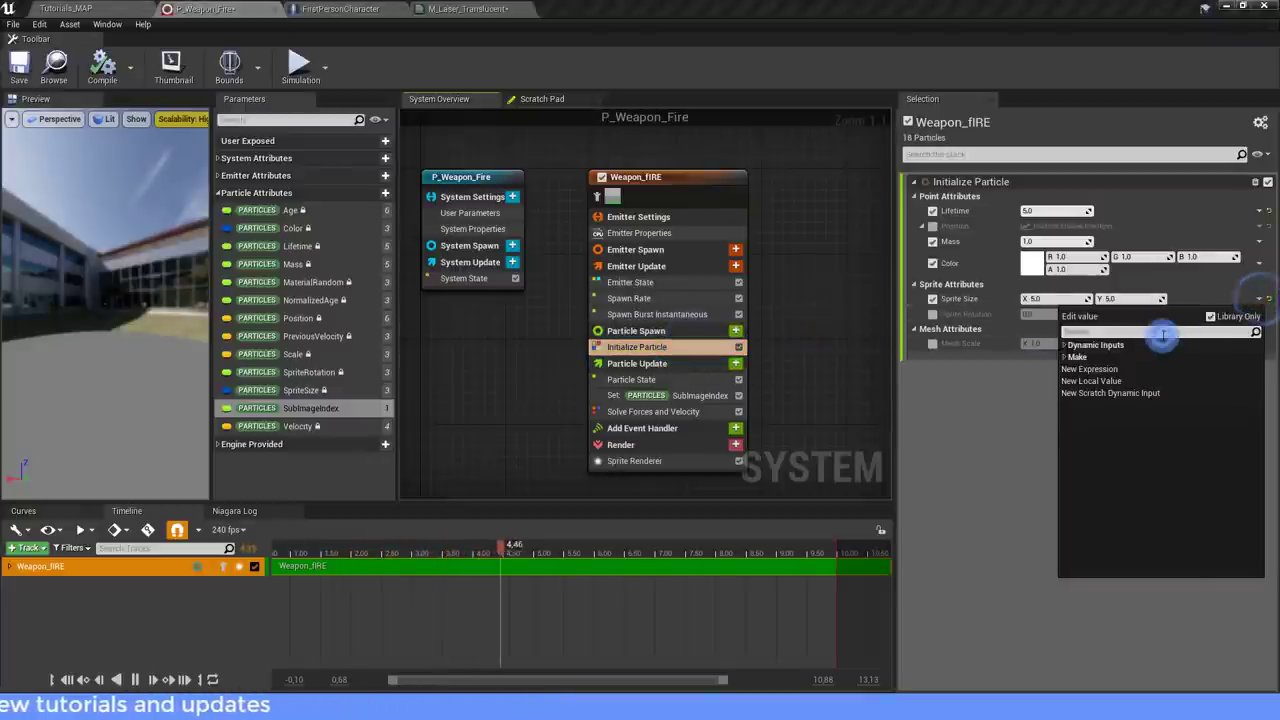
pyautogui.write('vector 2d')
pyautogui.click(1129, 349)
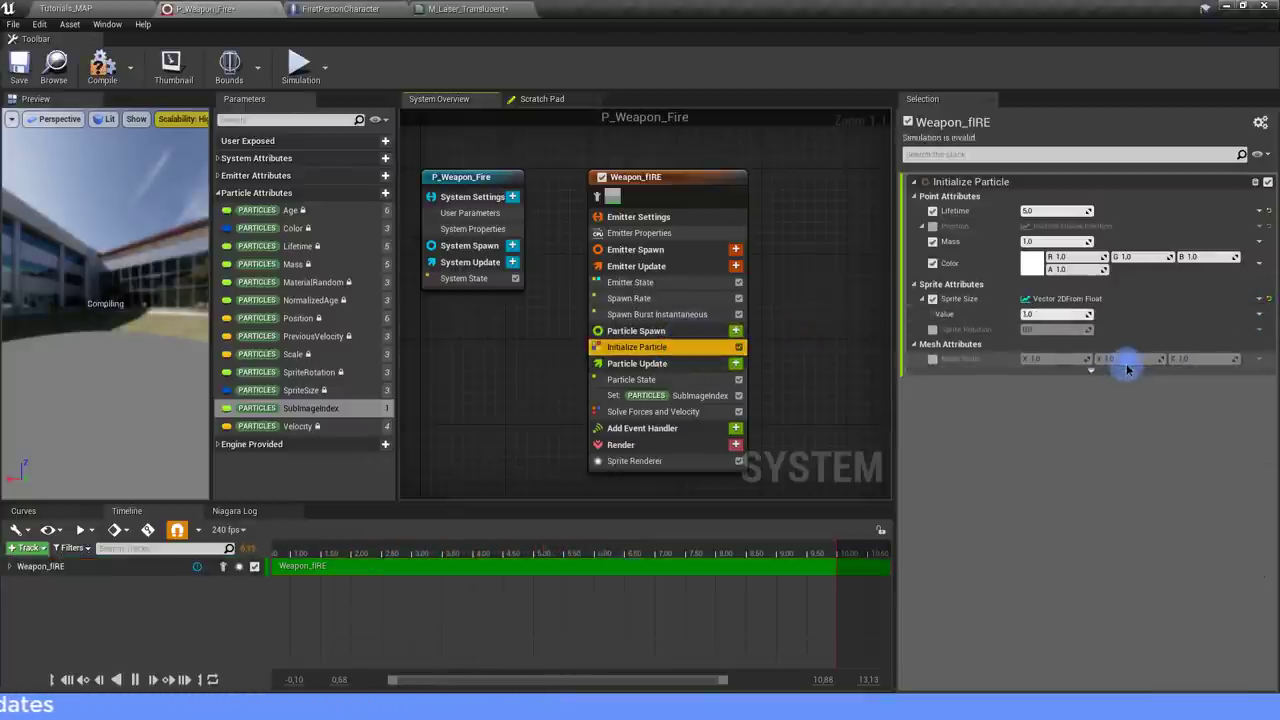
pyautogui.click(1259, 314)
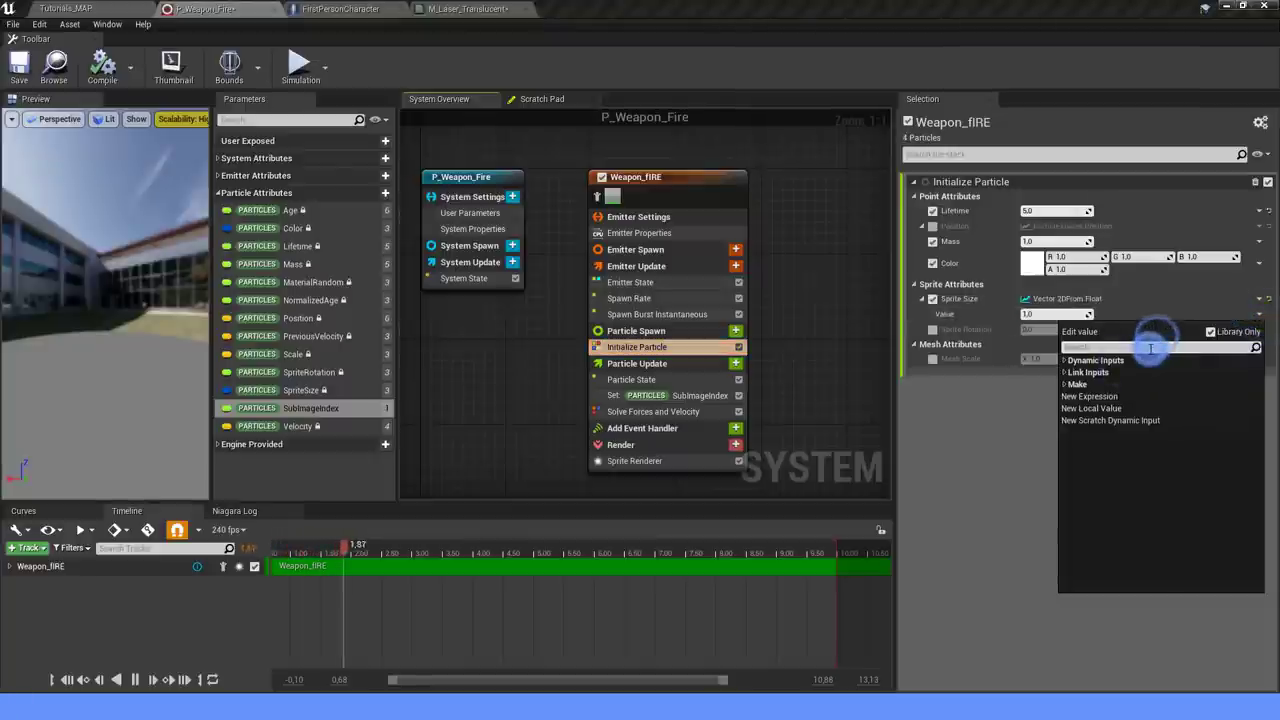
pyautogui.write('UNIO')
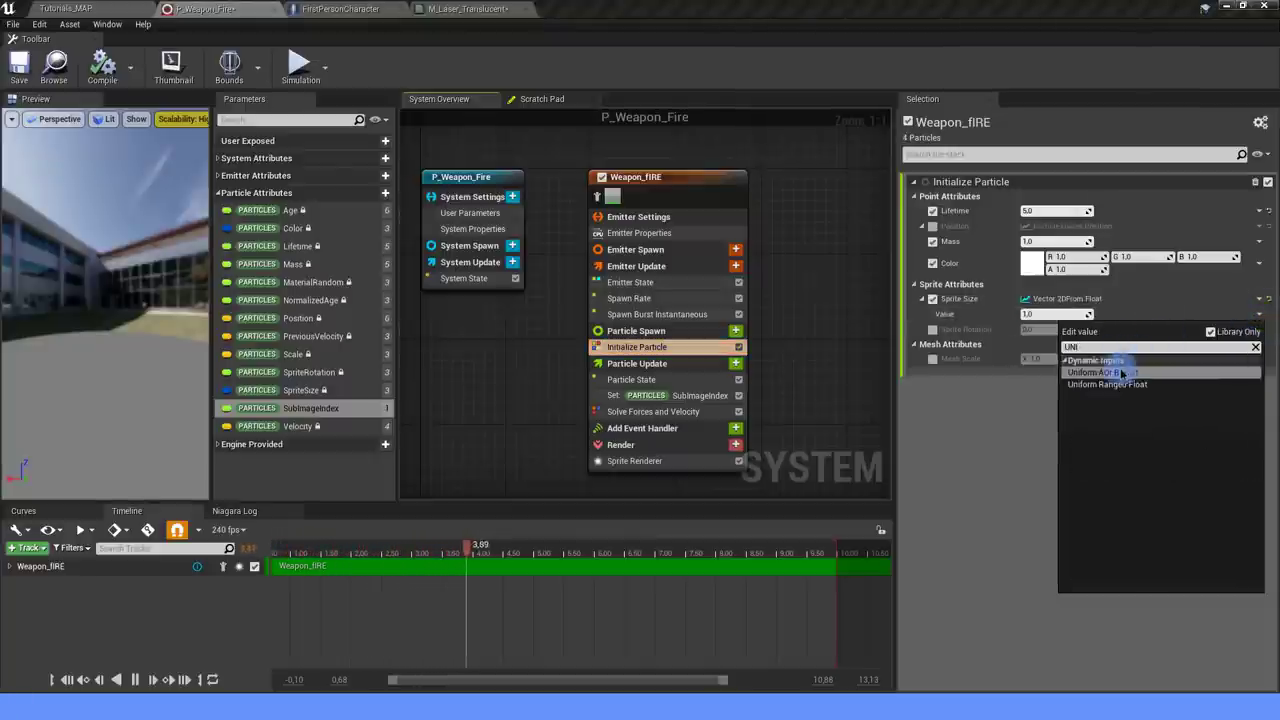
pyautogui.click(1120, 370)
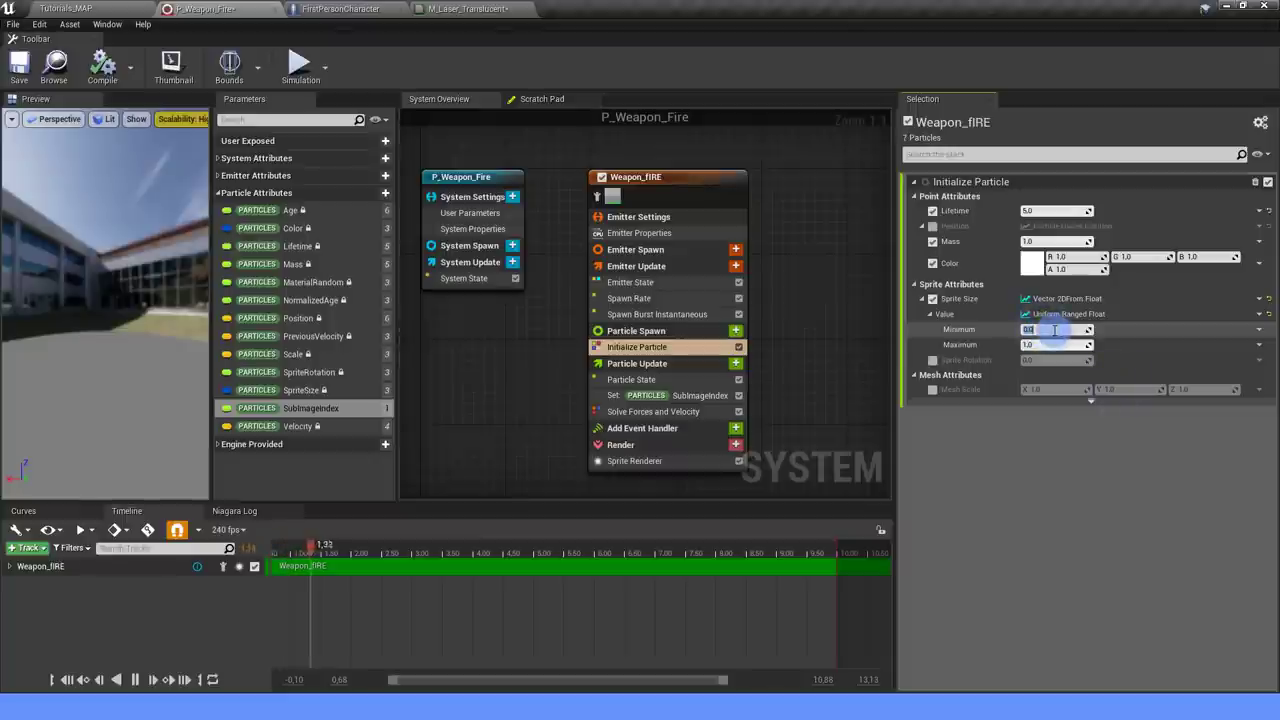
pyautogui.write('0')
pyautogui.press('Return')
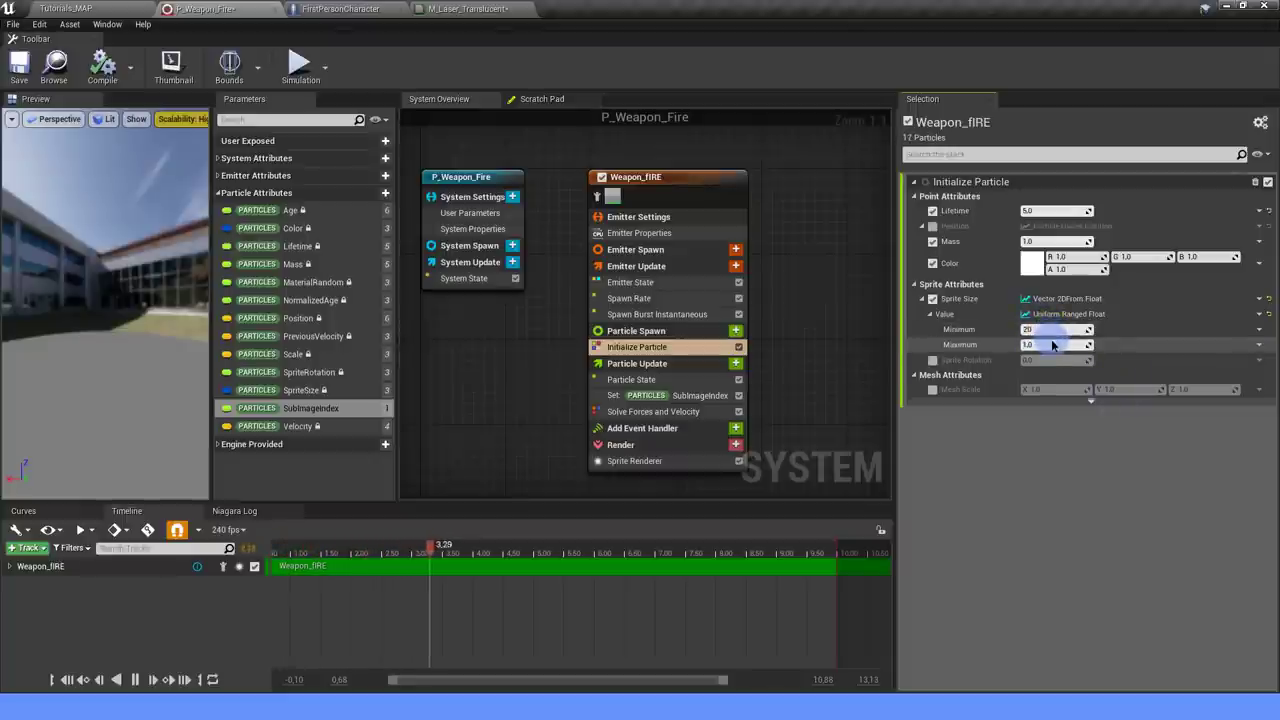
pyautogui.write('30')
pyautogui.press('Return')
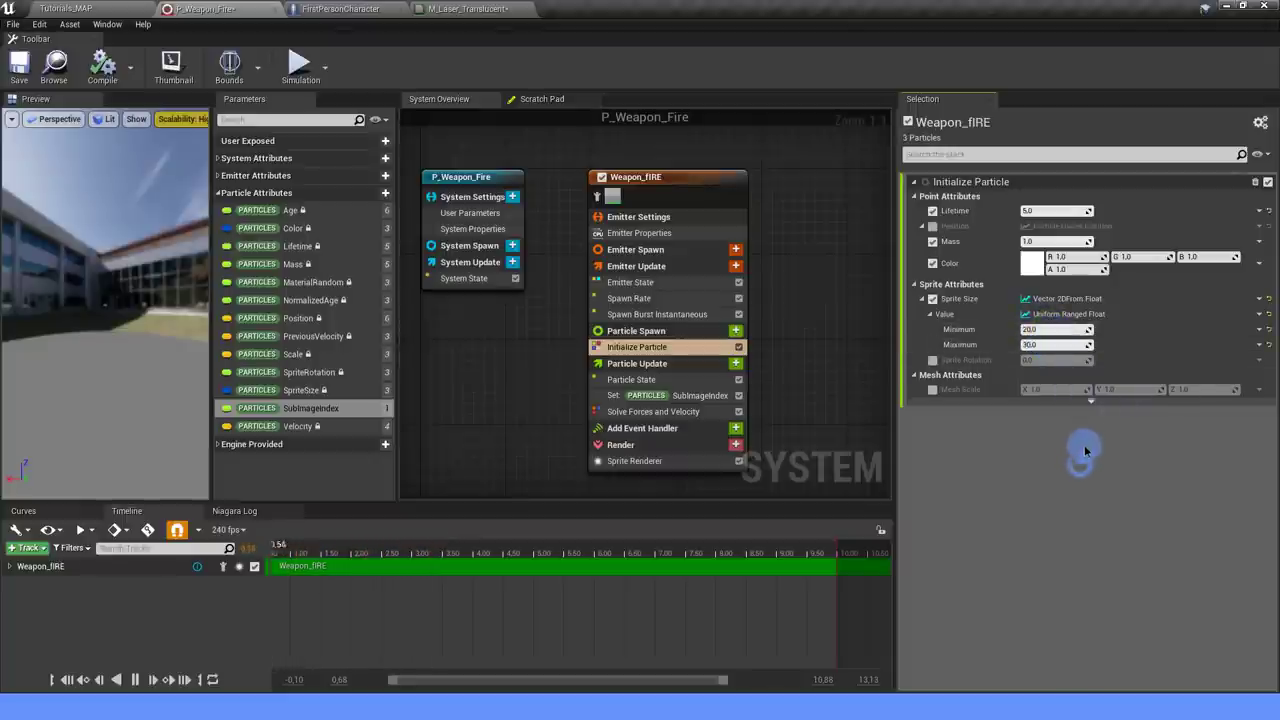
# Enable Sprite Rotation as a Uniform Ranged Float from 0 to 360.
pyautogui.click(932, 360)
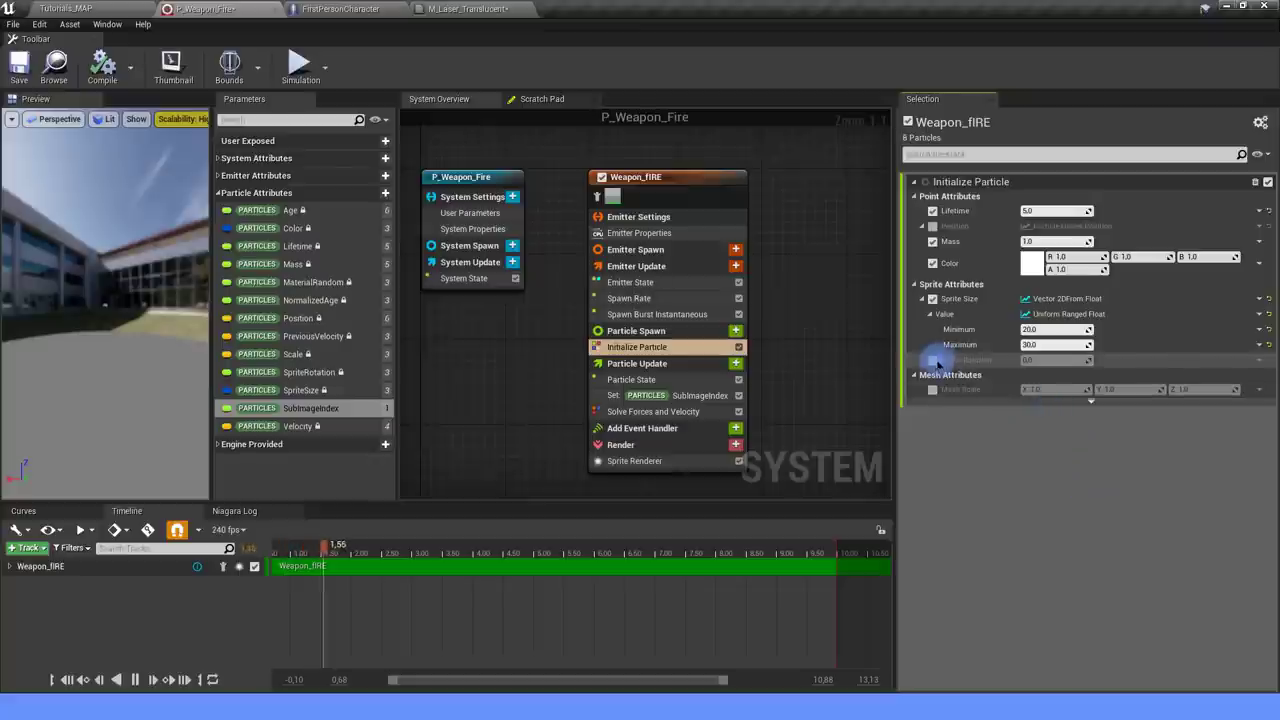
pyautogui.click(1258, 366)
pyautogui.write('UNI')
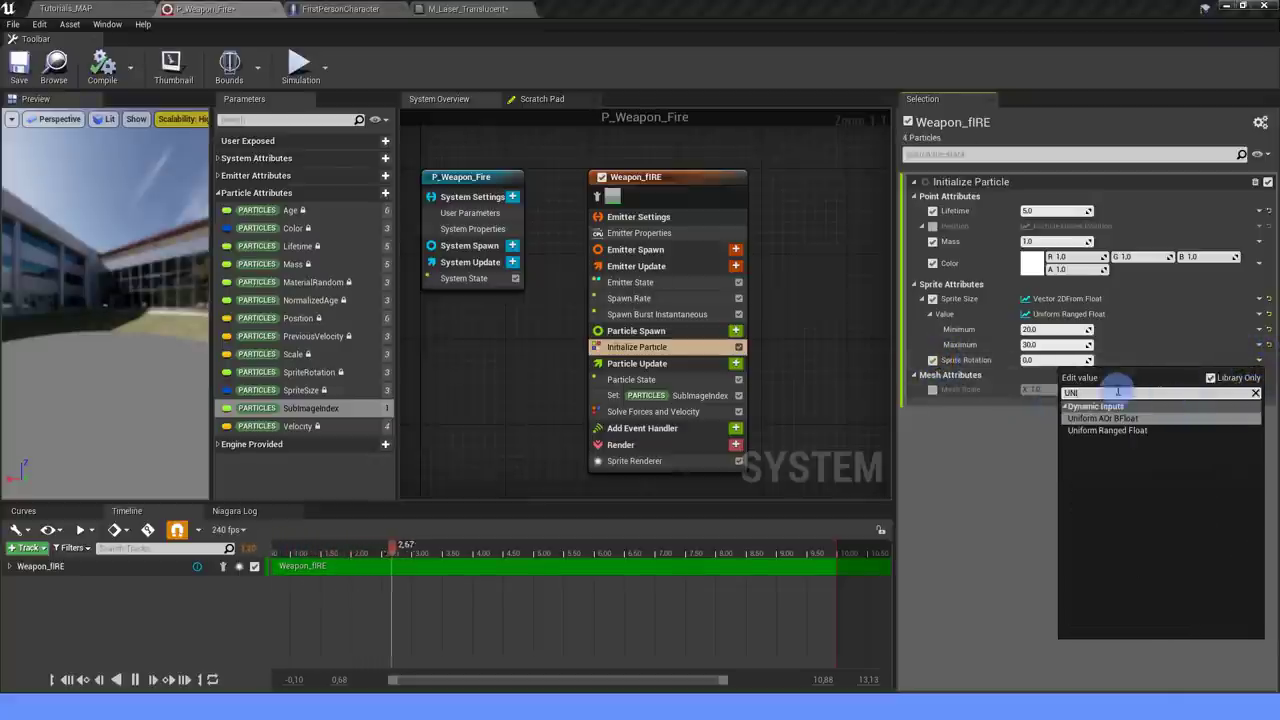
pyautogui.click(1109, 430)
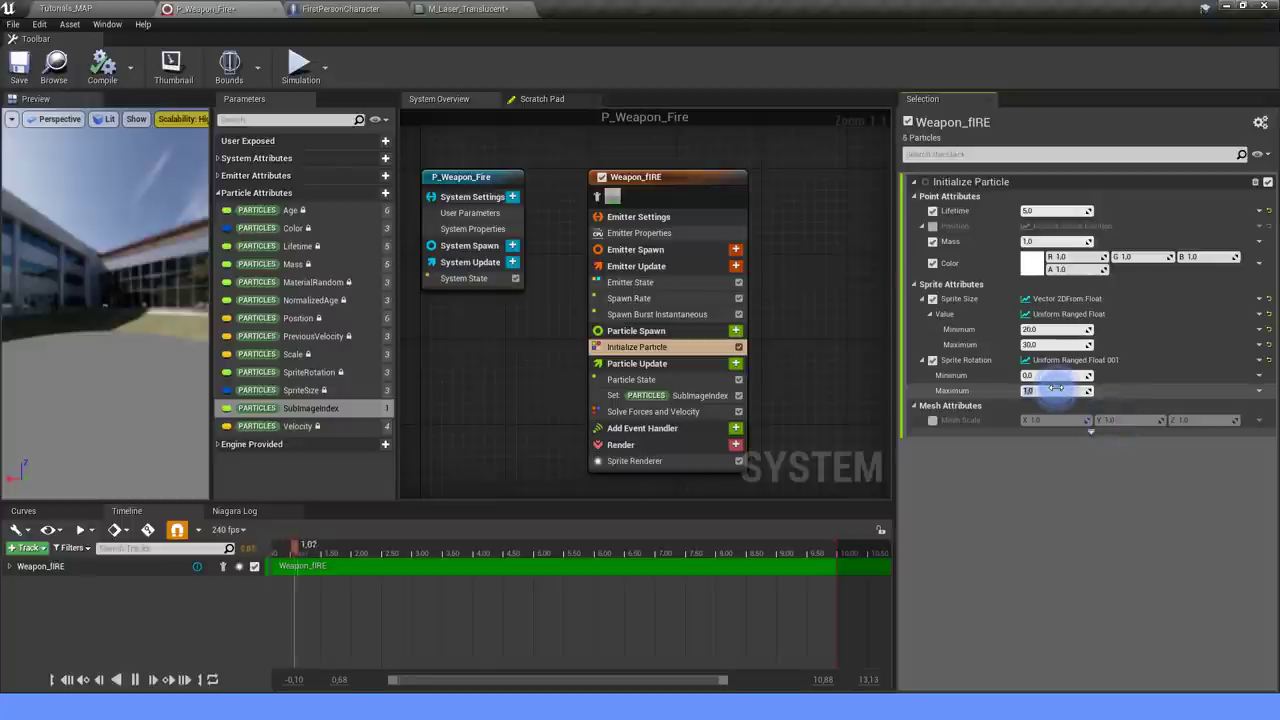
pyautogui.write('360')
pyautogui.click(990, 530)
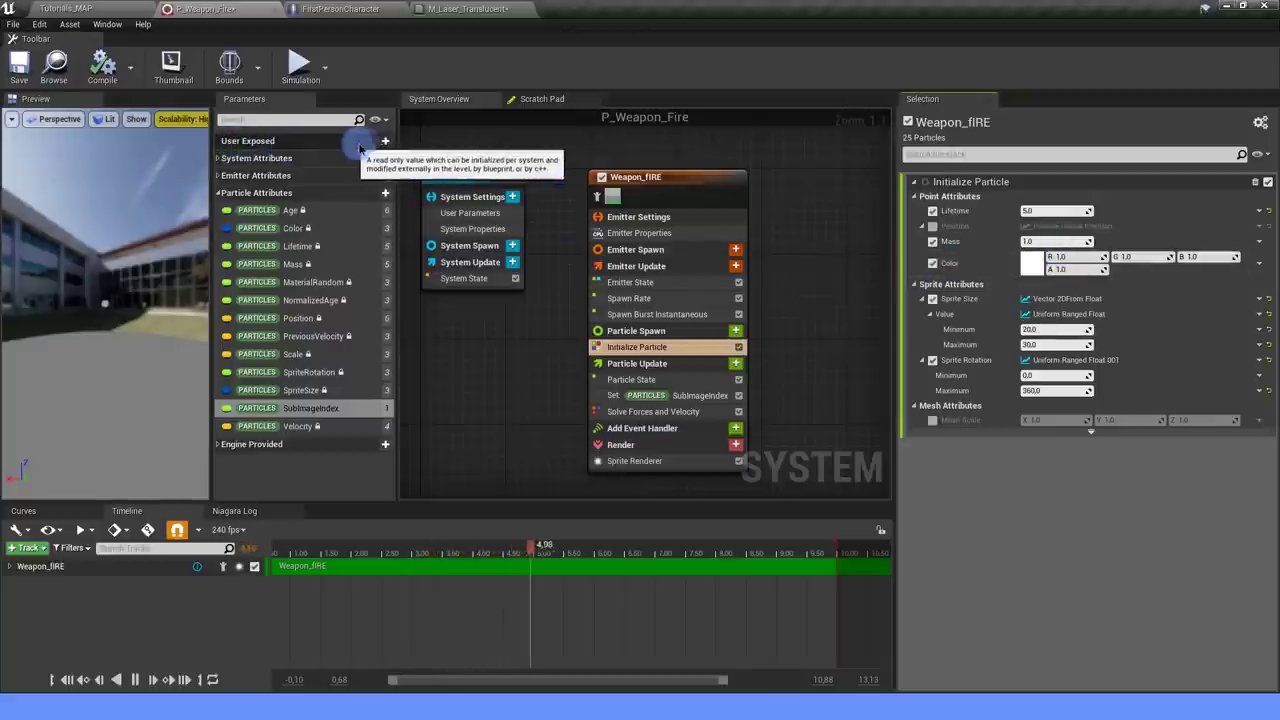
pyautogui.click(1031, 263)
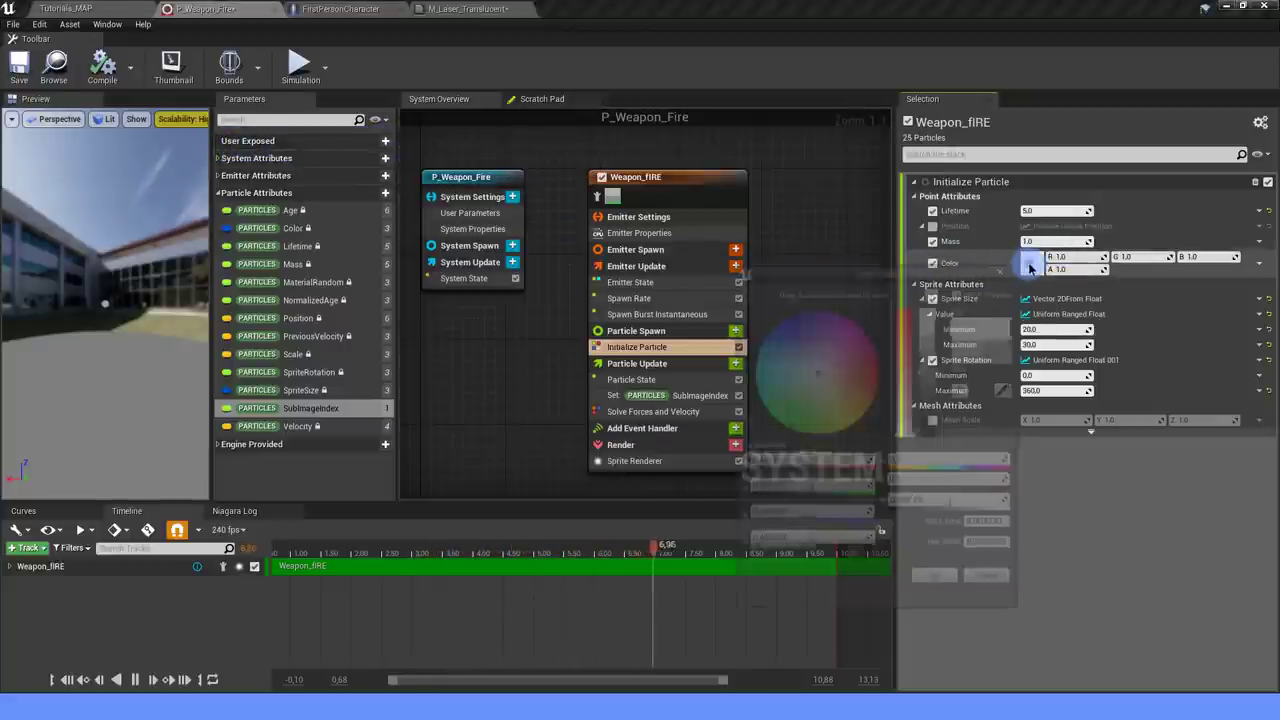
pyautogui.click(1029, 265)
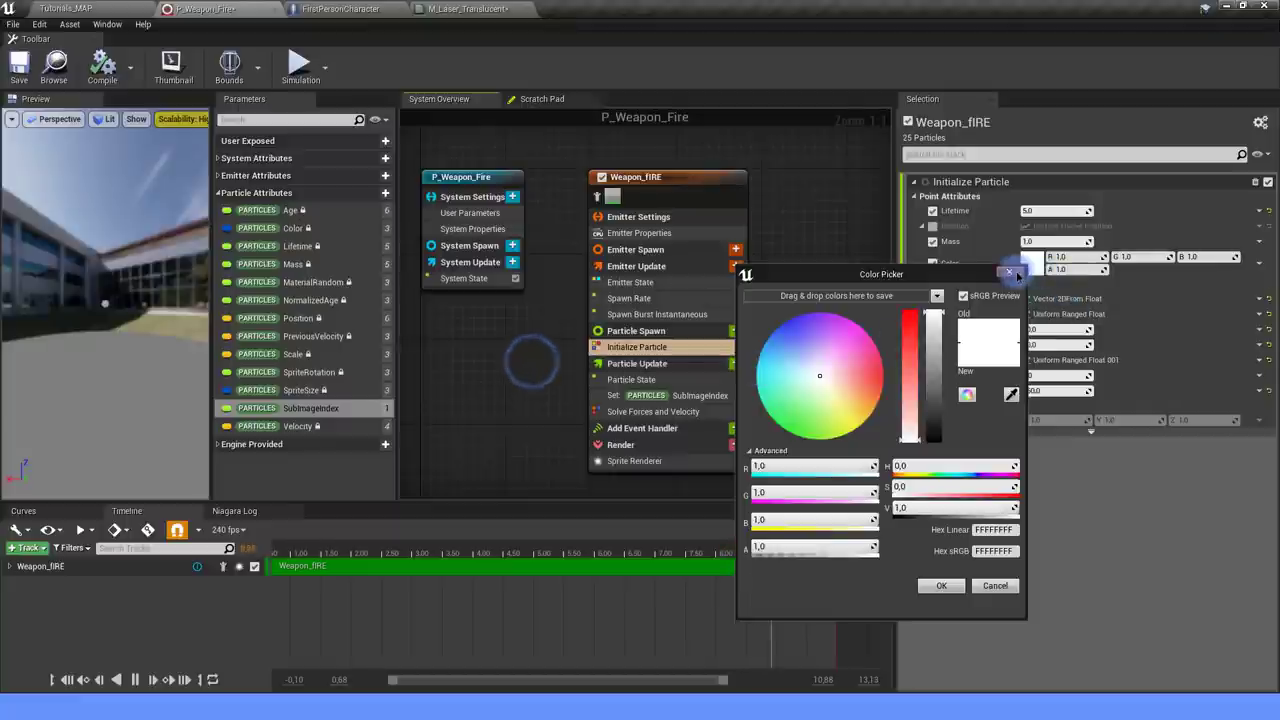
# Disable particle colour and set Lifetime to Uniform Ranged Float 0.4–0.7.
pyautogui.click(932, 263)
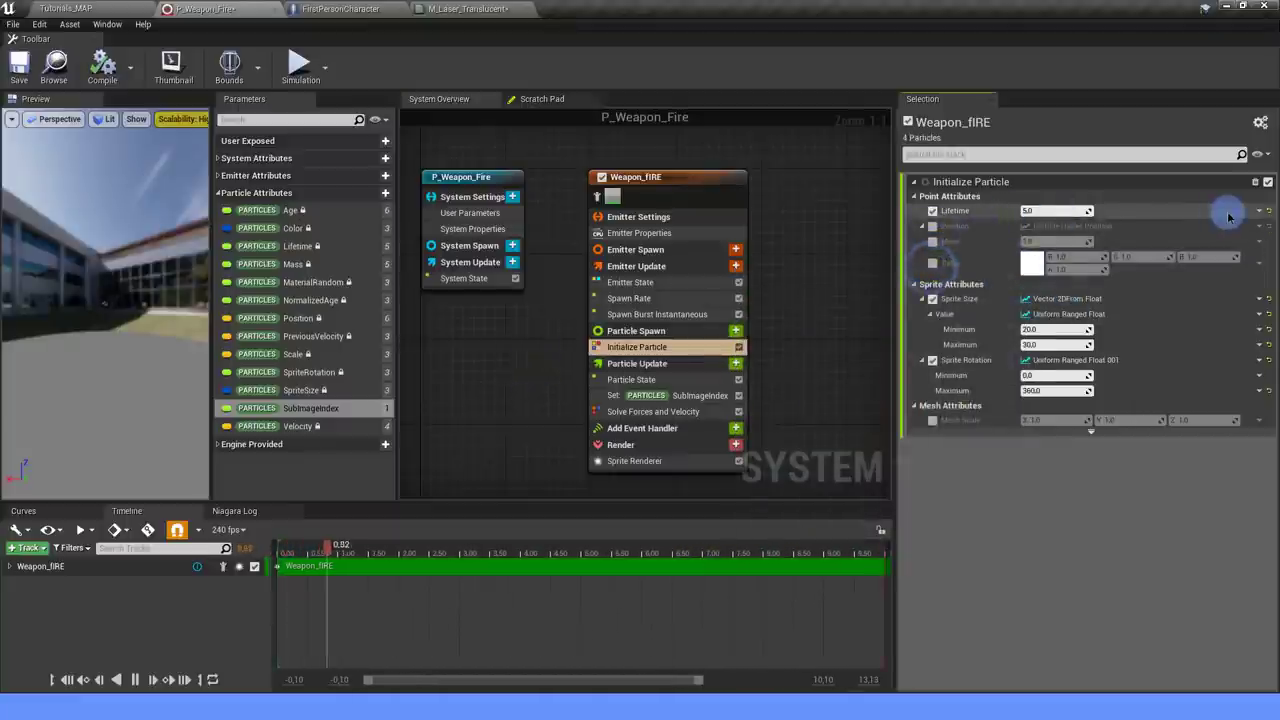
pyautogui.click(1260, 216)
pyautogui.write('uni')
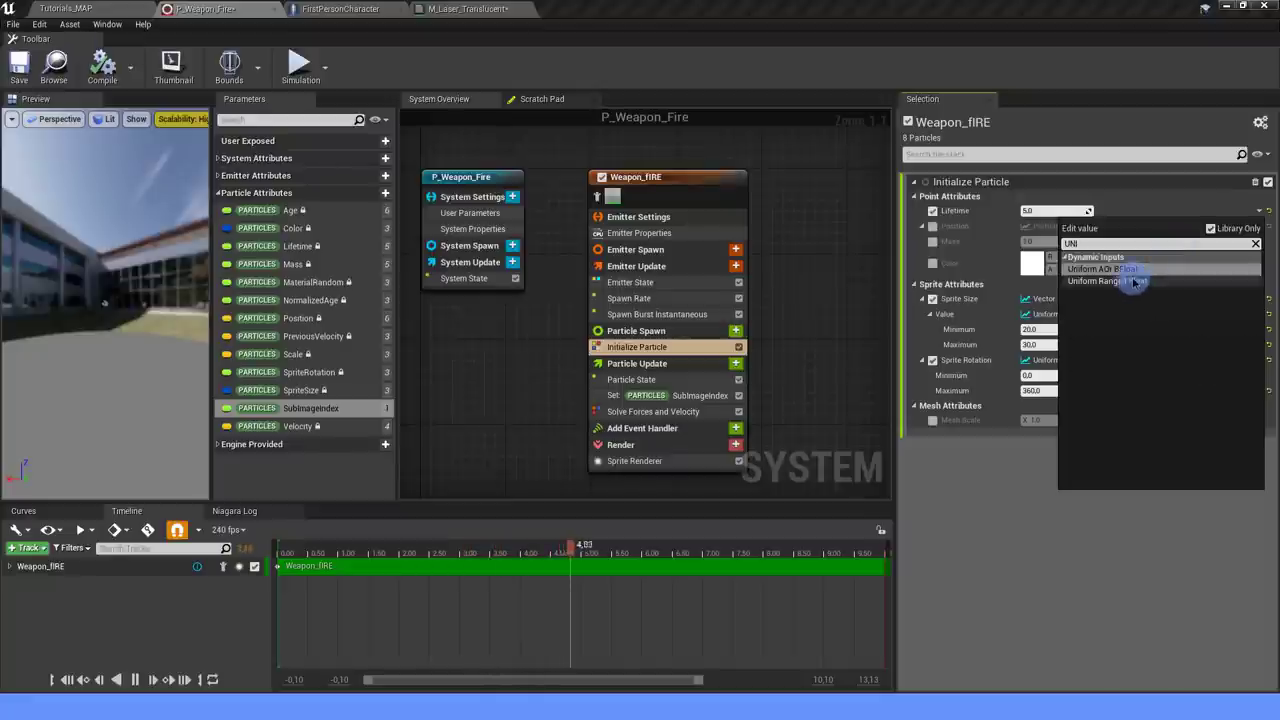
pyautogui.click(1117, 288)
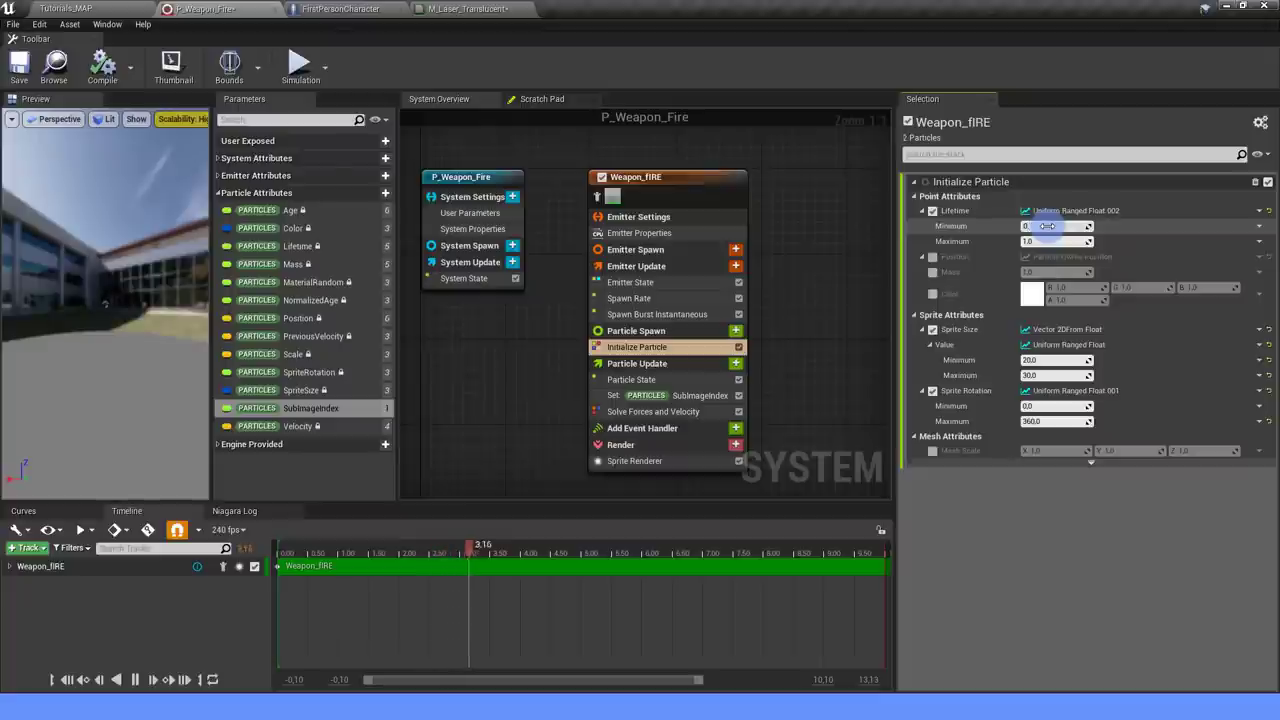
pyautogui.moveTo(1046, 226); pyautogui.dragTo(1040, 236)
pyautogui.write('0.7')
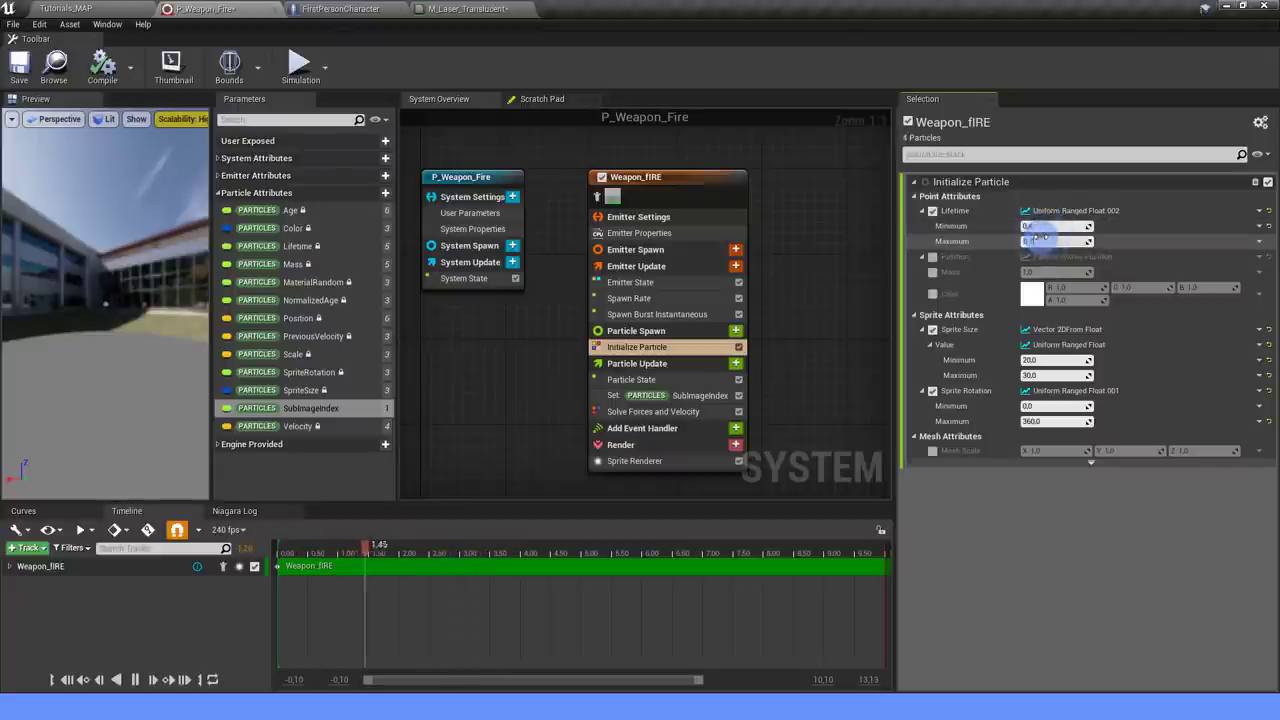
pyautogui.press('Return')
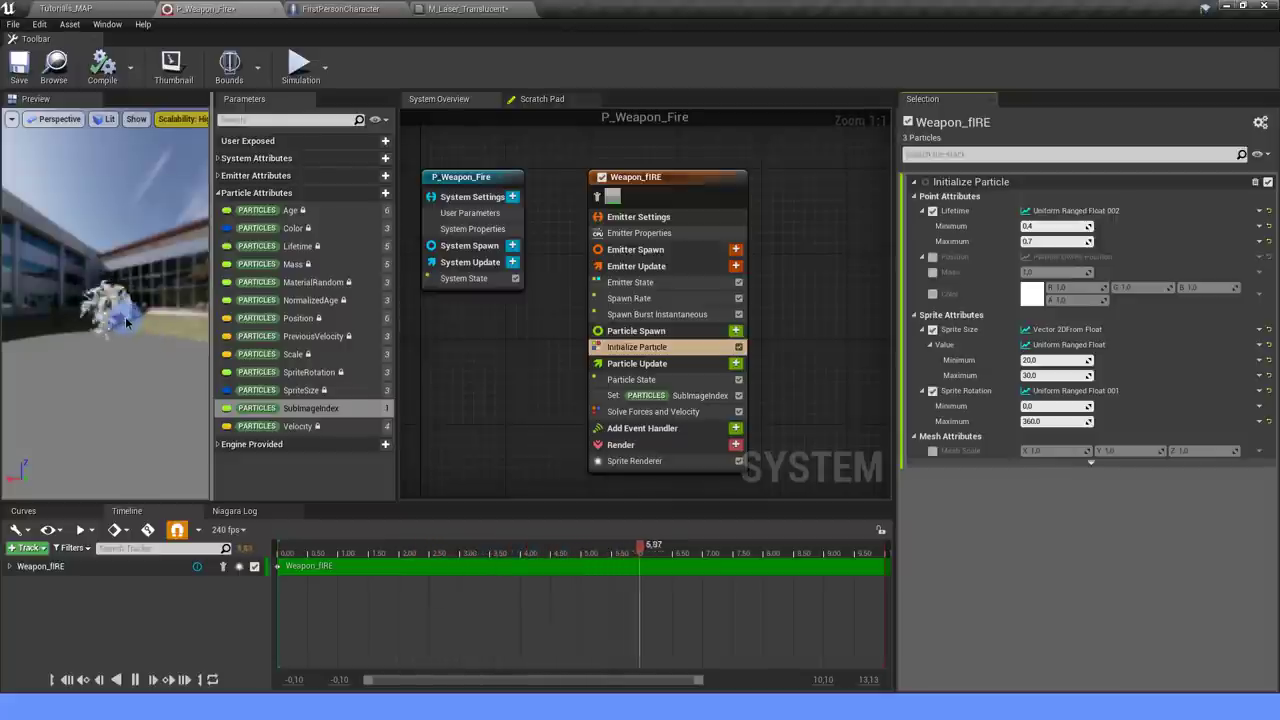
# Add a Color module to Particle Update and set it to bright blue (R 0, G 0.42, B 1).
pyautogui.click(736, 363)
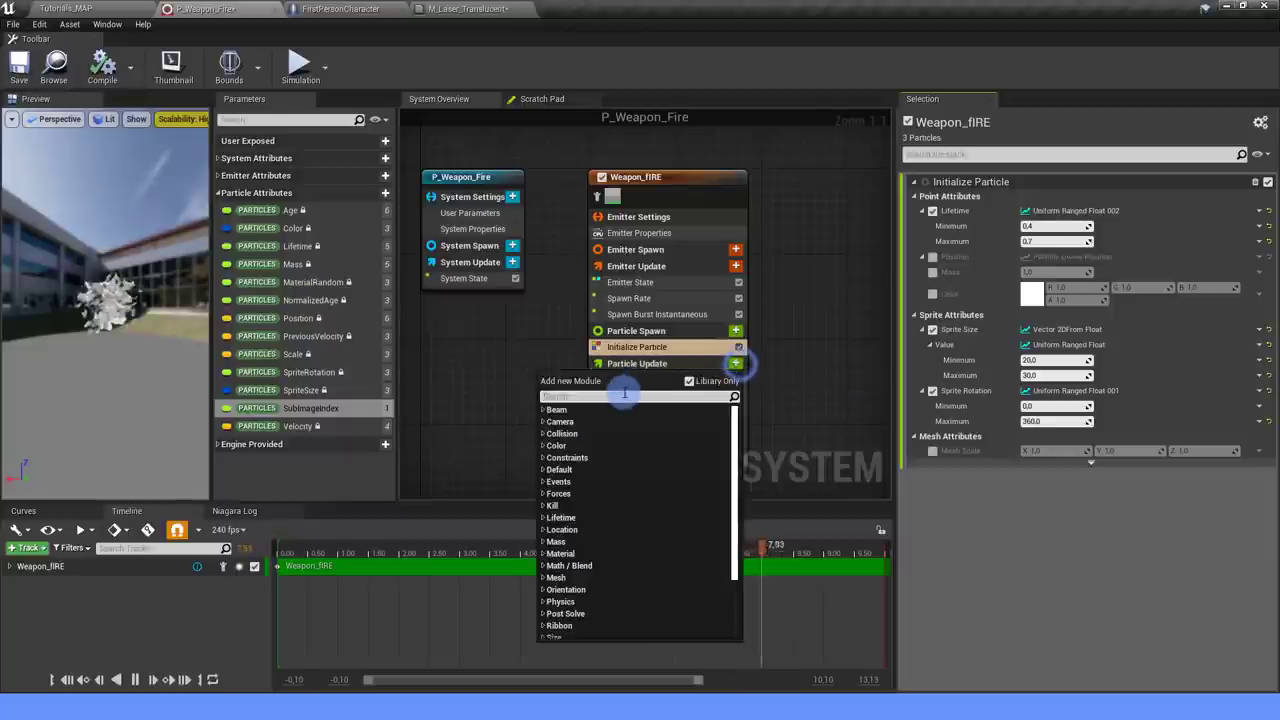
pyautogui.write('COLOR')
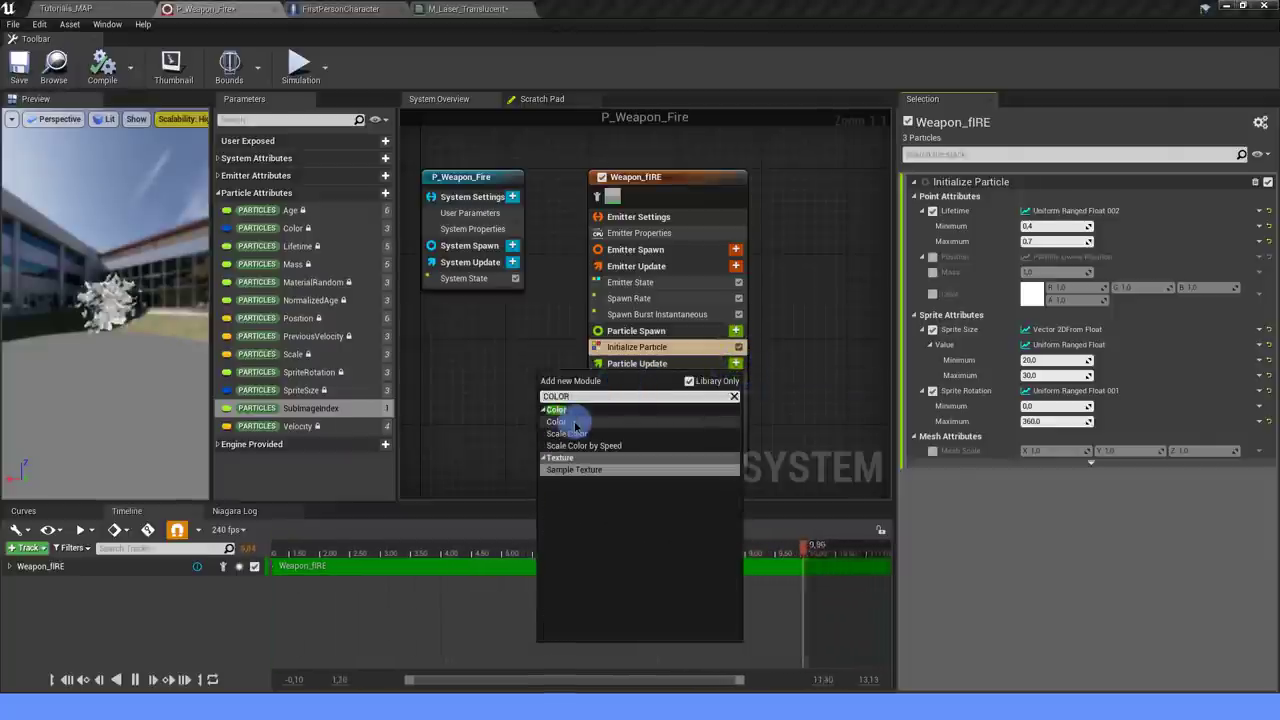
pyautogui.click(574, 423)
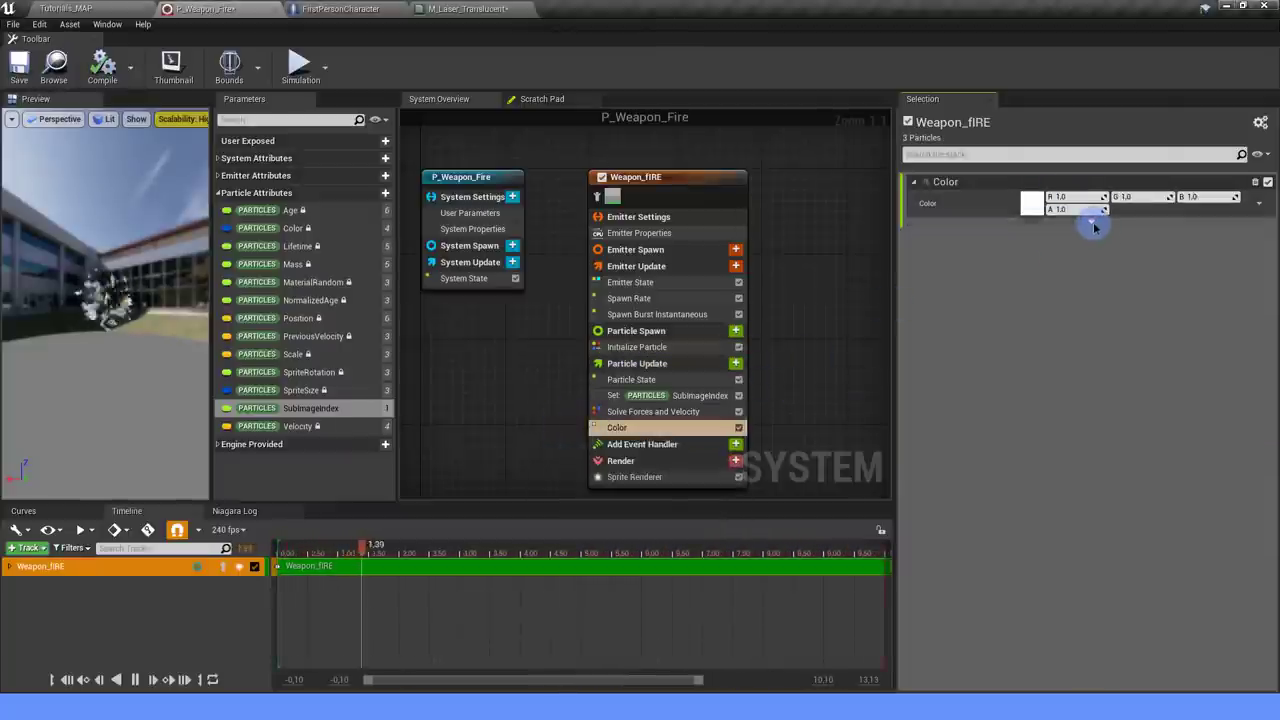
pyautogui.click(1102, 211)
pyautogui.click(1032, 203)
pyautogui.moveTo(835, 315); pyautogui.dragTo(767, 283)
pyautogui.click(957, 534)
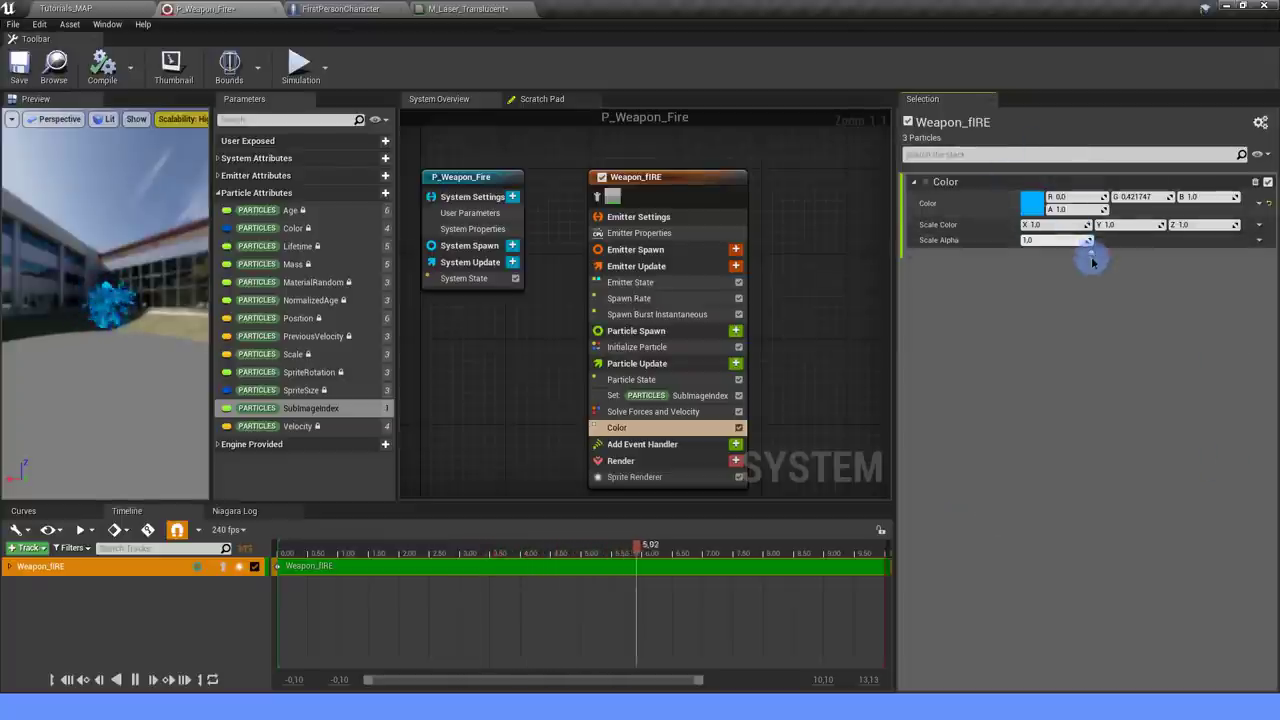
# Drive Scale Alpha with a float curve that holds full alpha and fades late in life.
pyautogui.click(1258, 240)
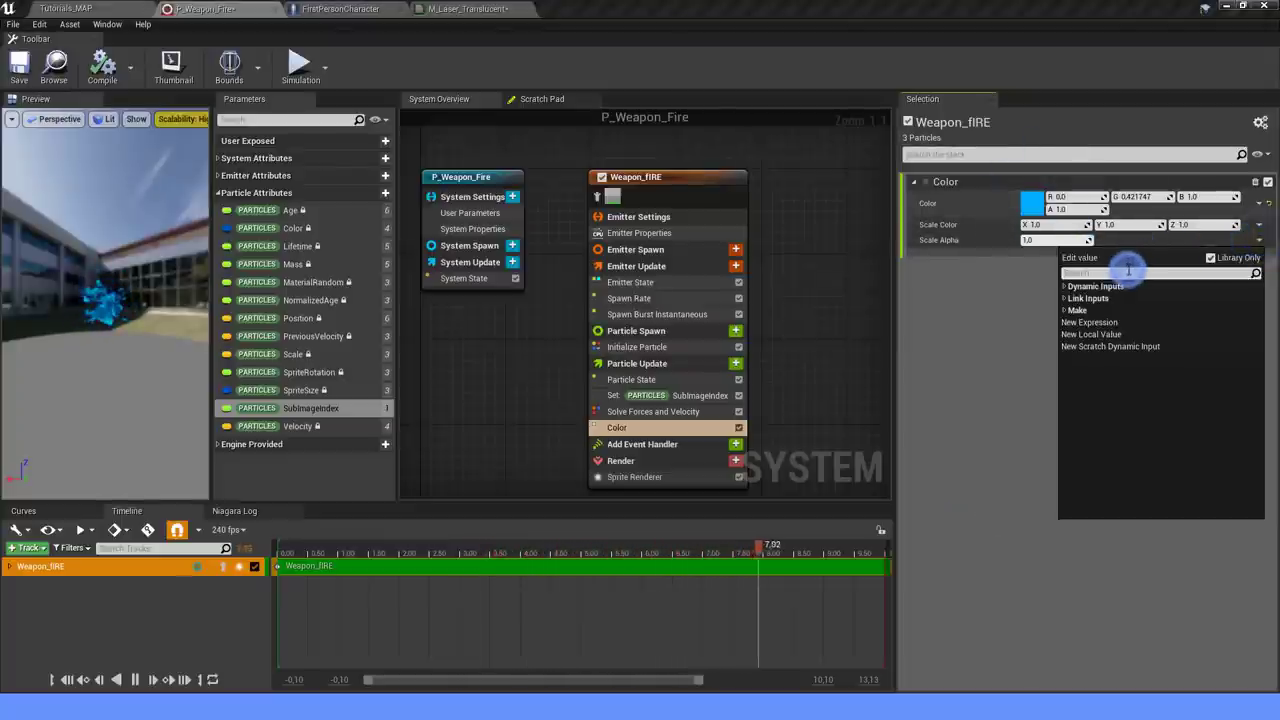
pyautogui.write('CURVE')
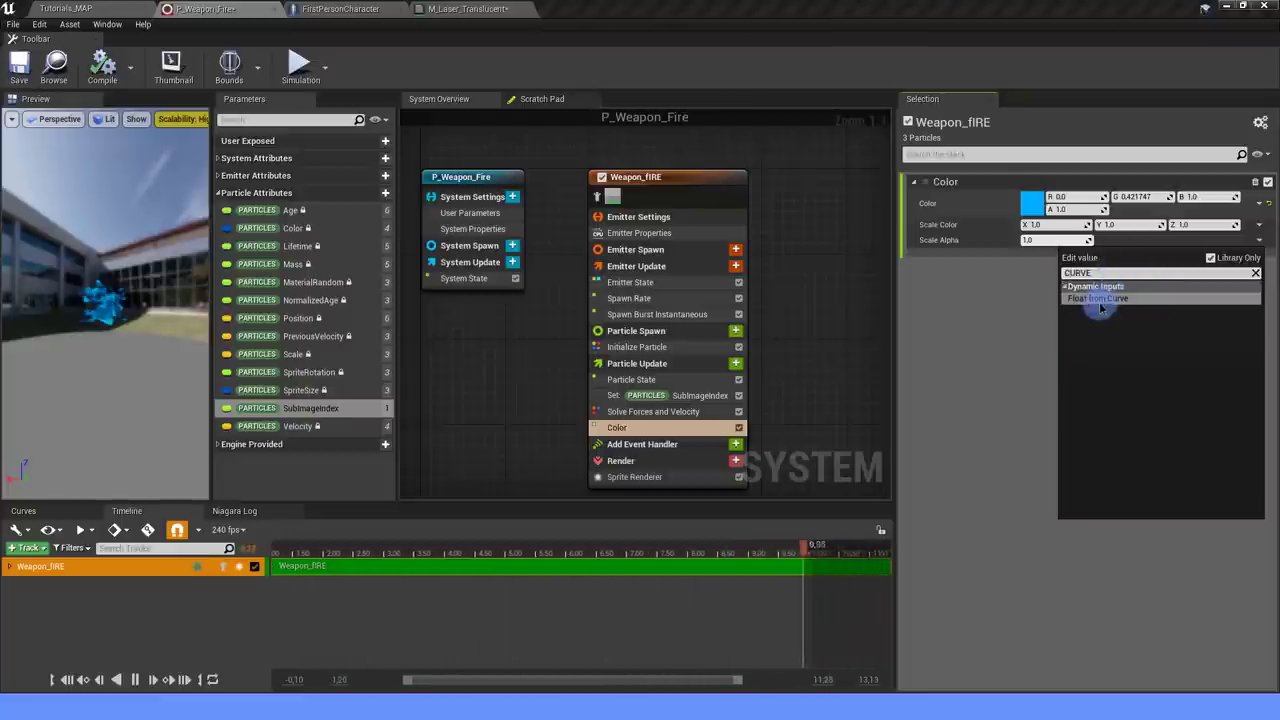
pyautogui.click(1097, 298)
pyautogui.scroll(-3, 1050, 315)
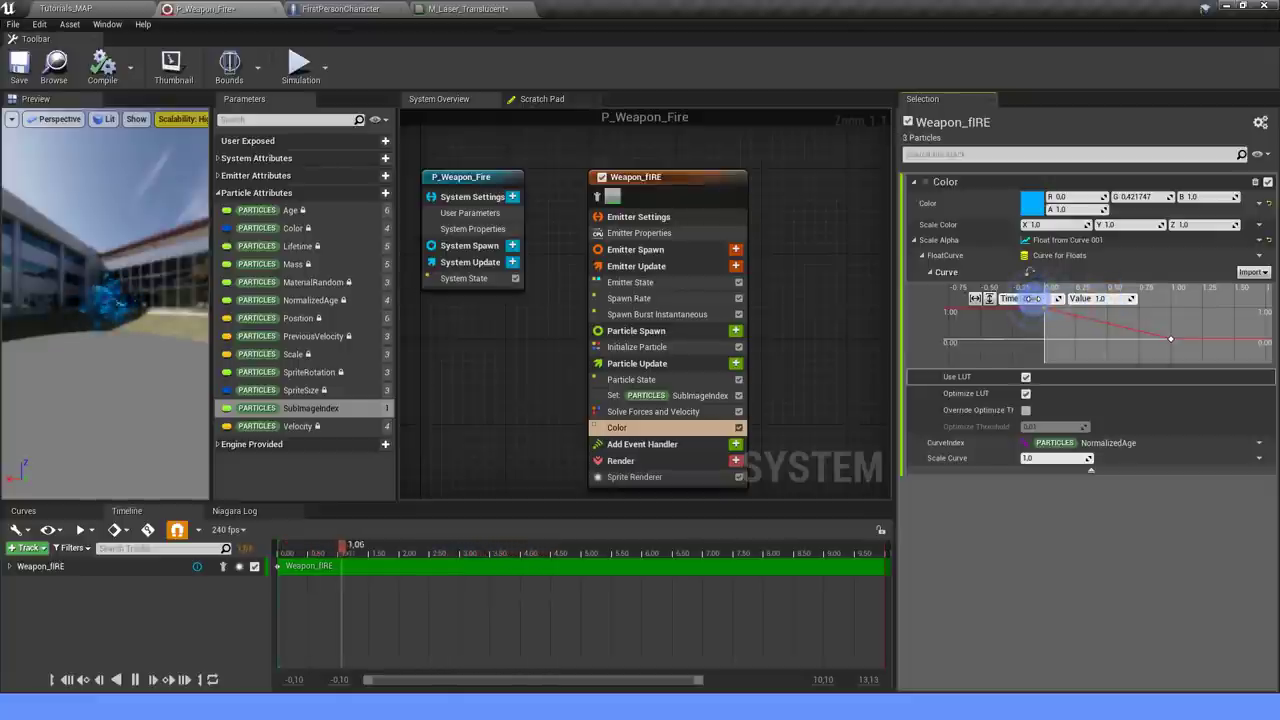
pyautogui.rightClick(1175, 350)
pyautogui.click(1195, 365)
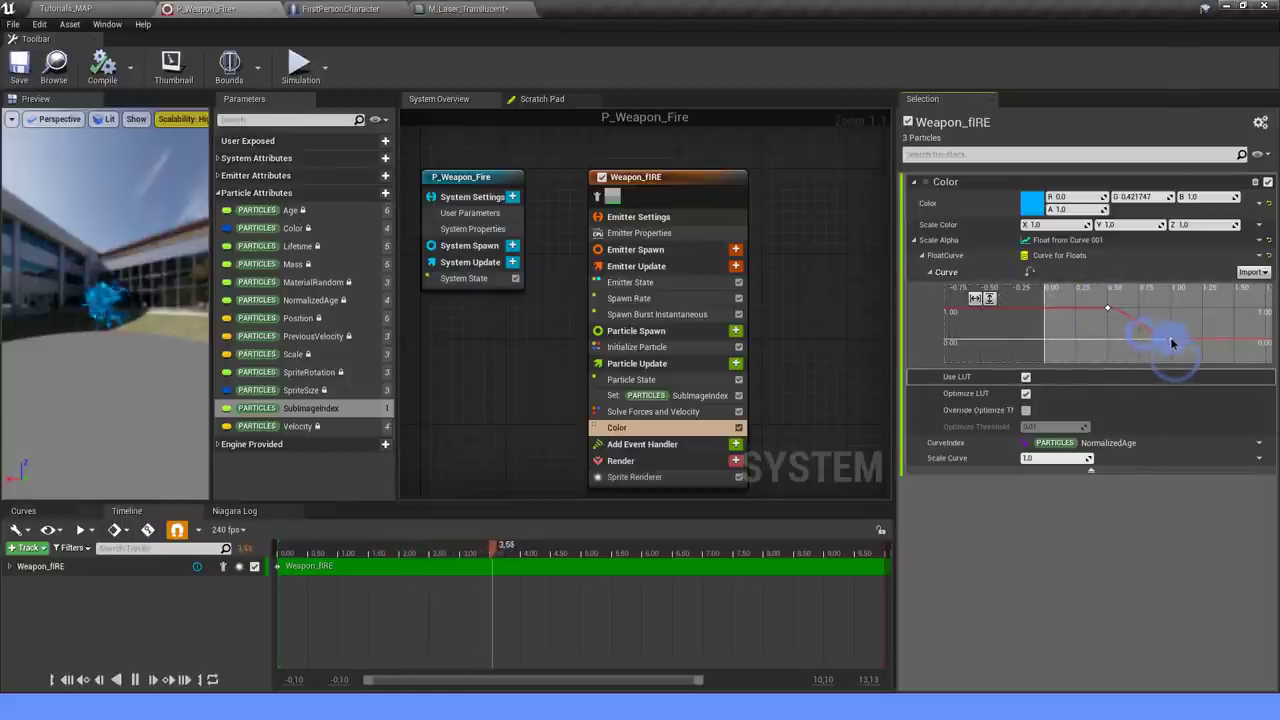
pyautogui.click(1132, 342)
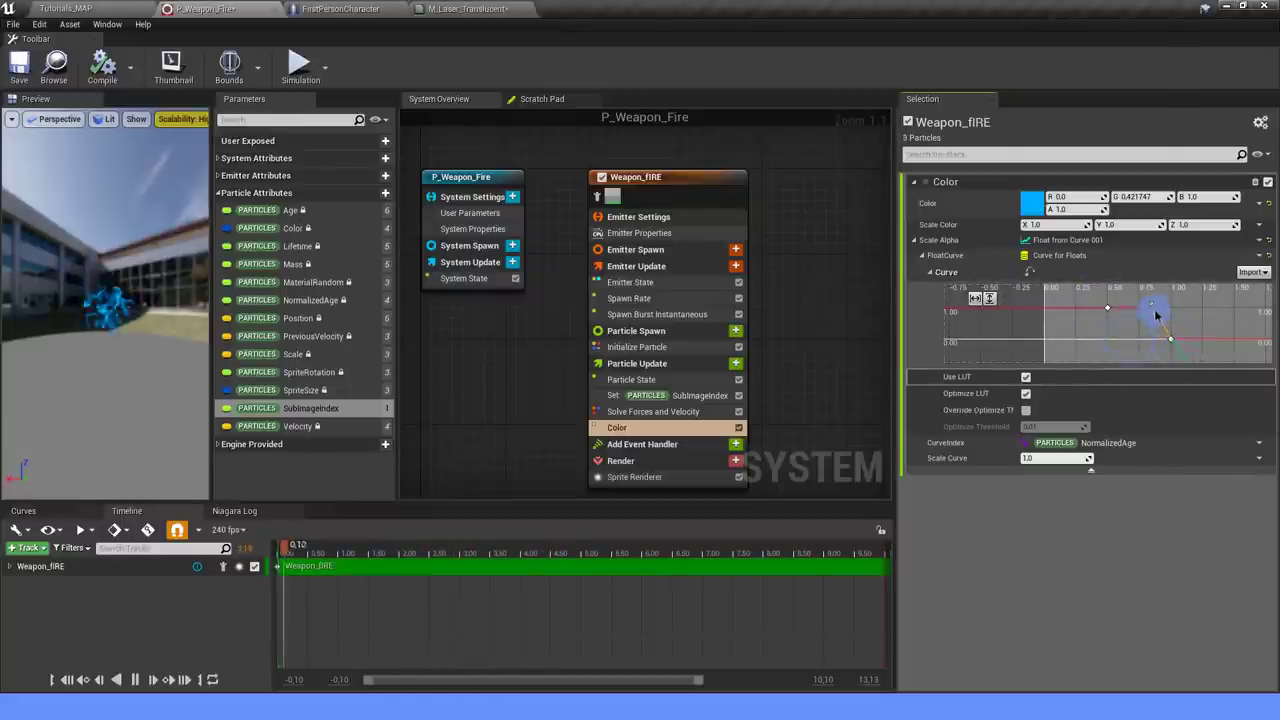
pyautogui.moveTo(1156, 316); pyautogui.dragTo(1151, 304)
# Start switching Scale Color to Vector from Float.
pyautogui.click(1263, 226)
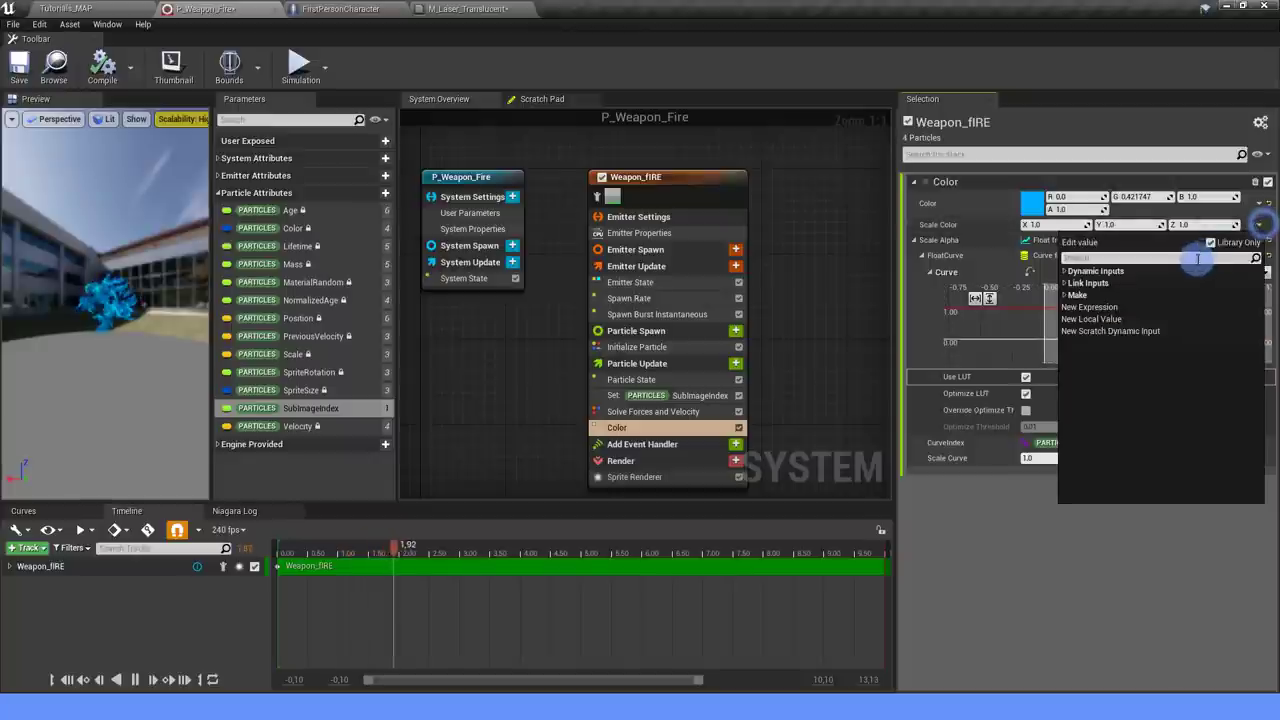
pyautogui.write('FLOAYT')
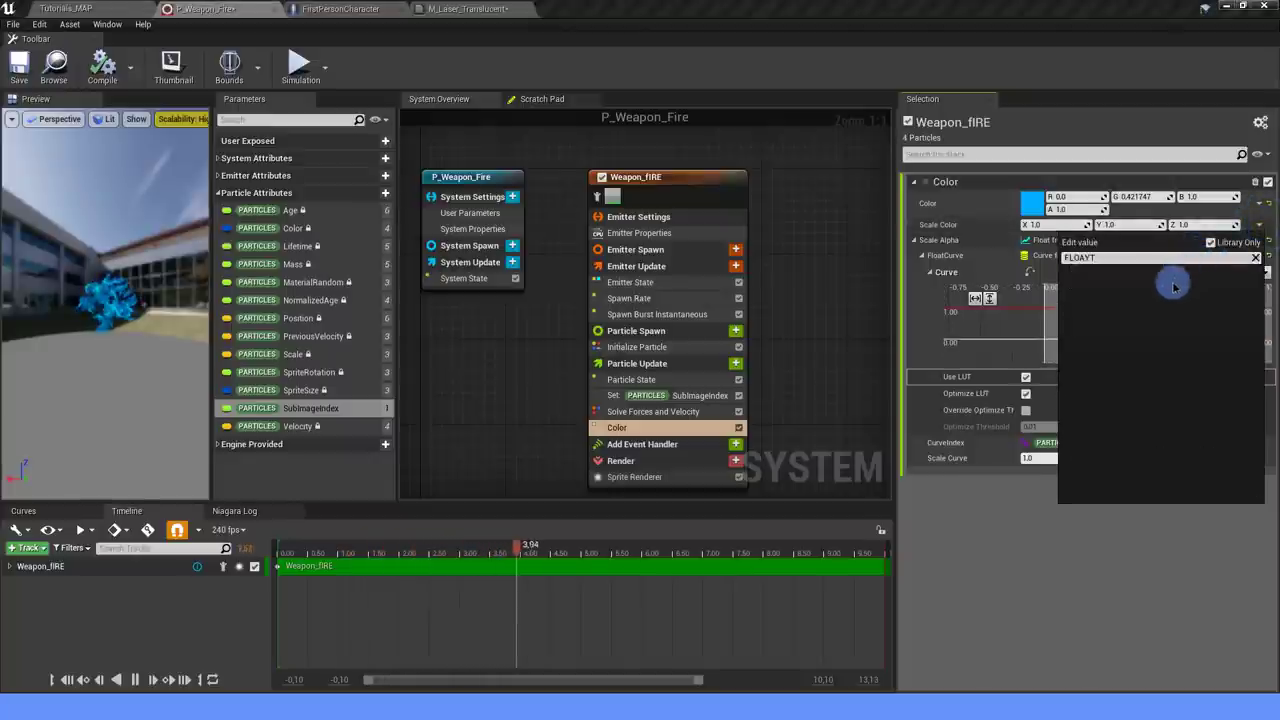
pyautogui.press('BackSpace')
pyautogui.press('BackSpace')
# Make Scale Color a single float whose Value comes from a float curve.
pyautogui.write('T')
pyautogui.click(1140, 320)
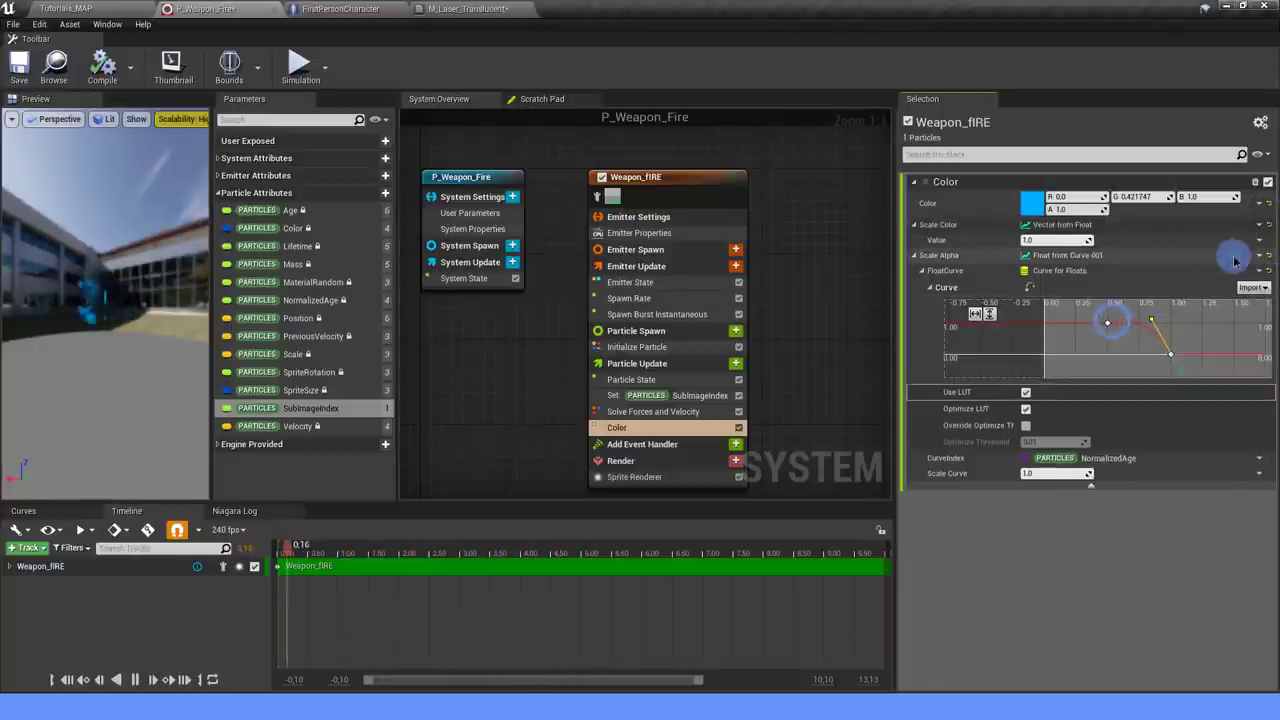
pyautogui.click(1262, 242)
pyautogui.click(1163, 272)
pyautogui.write('CURVE')
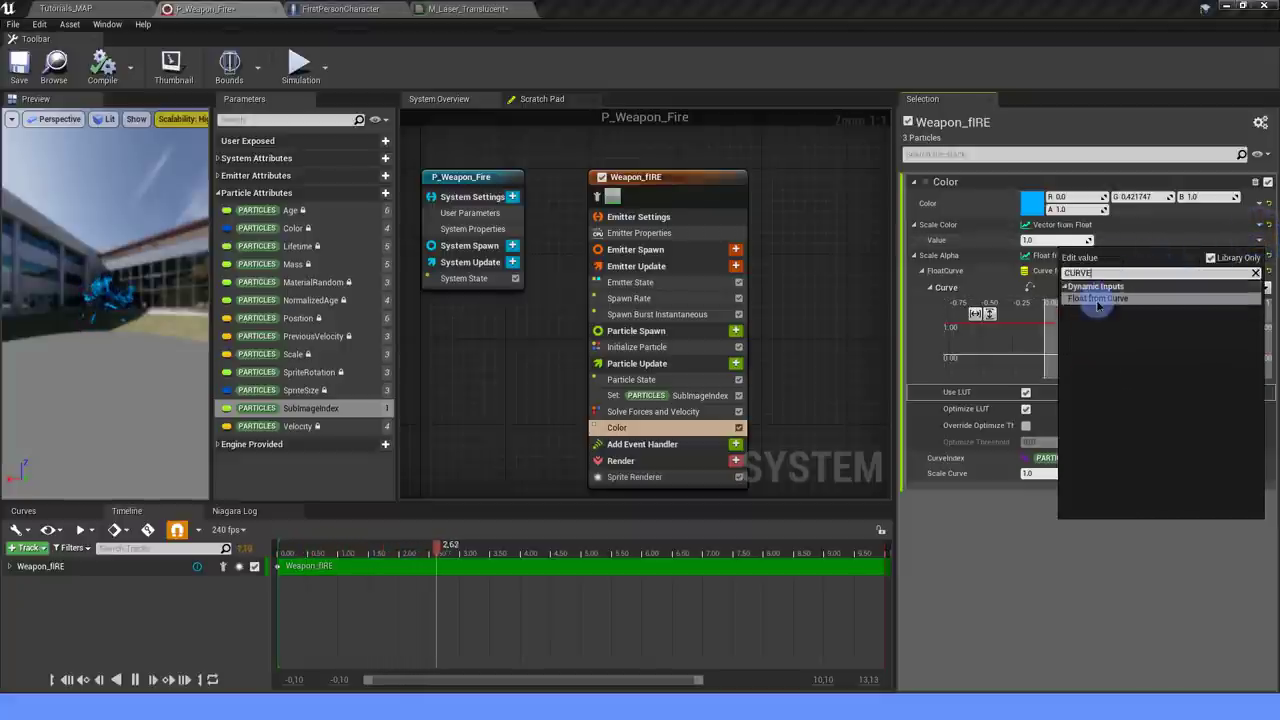
pyautogui.click(1097, 302)
# Raise the Scale Color curve's starting key to a much higher value so it falls to zero.
pyautogui.scroll(-2, 1085, 307)
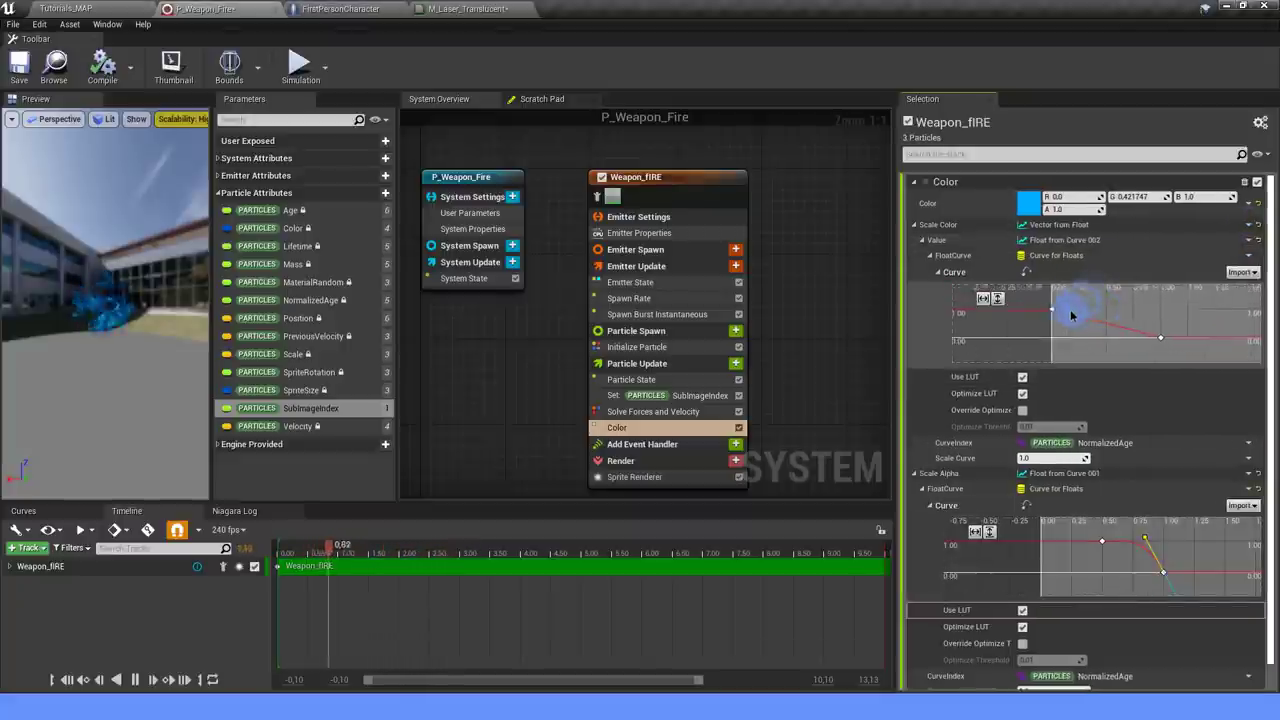
pyautogui.keyDown('shift'); pyautogui.click(1151, 345); pyautogui.keyUp('shift')
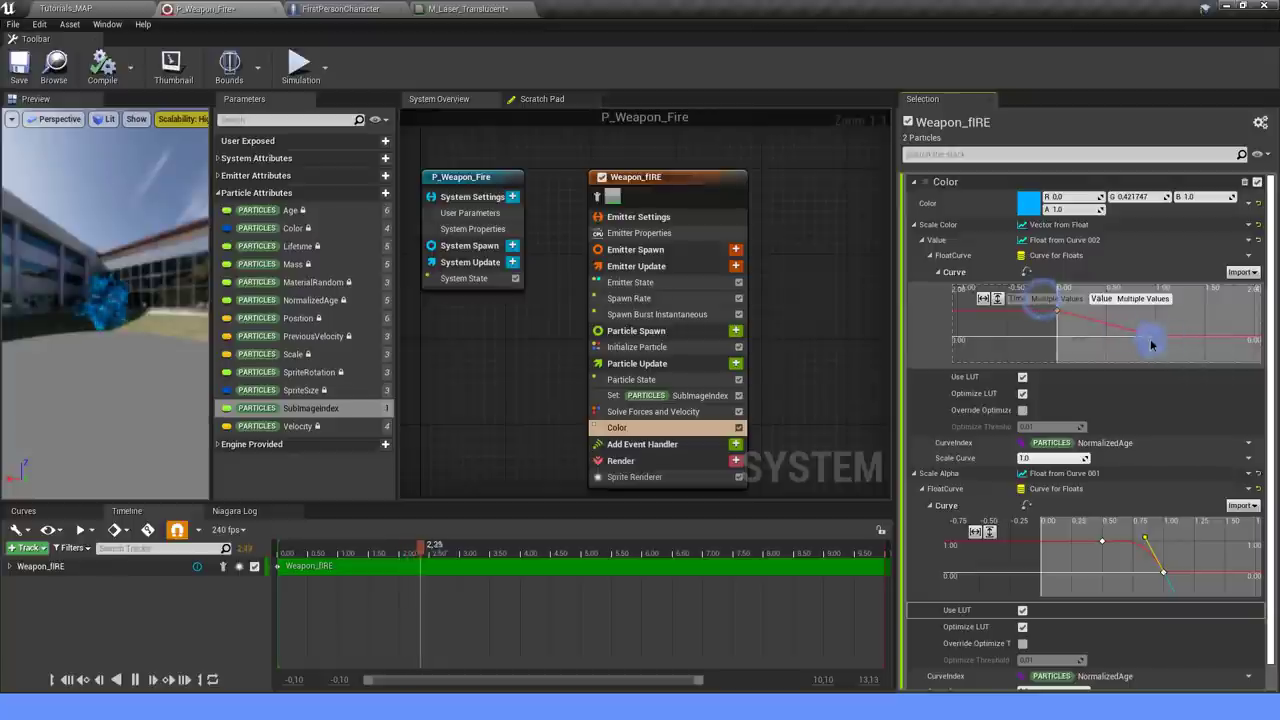
pyautogui.rightClick(1063, 318)
pyautogui.click(1033, 317)
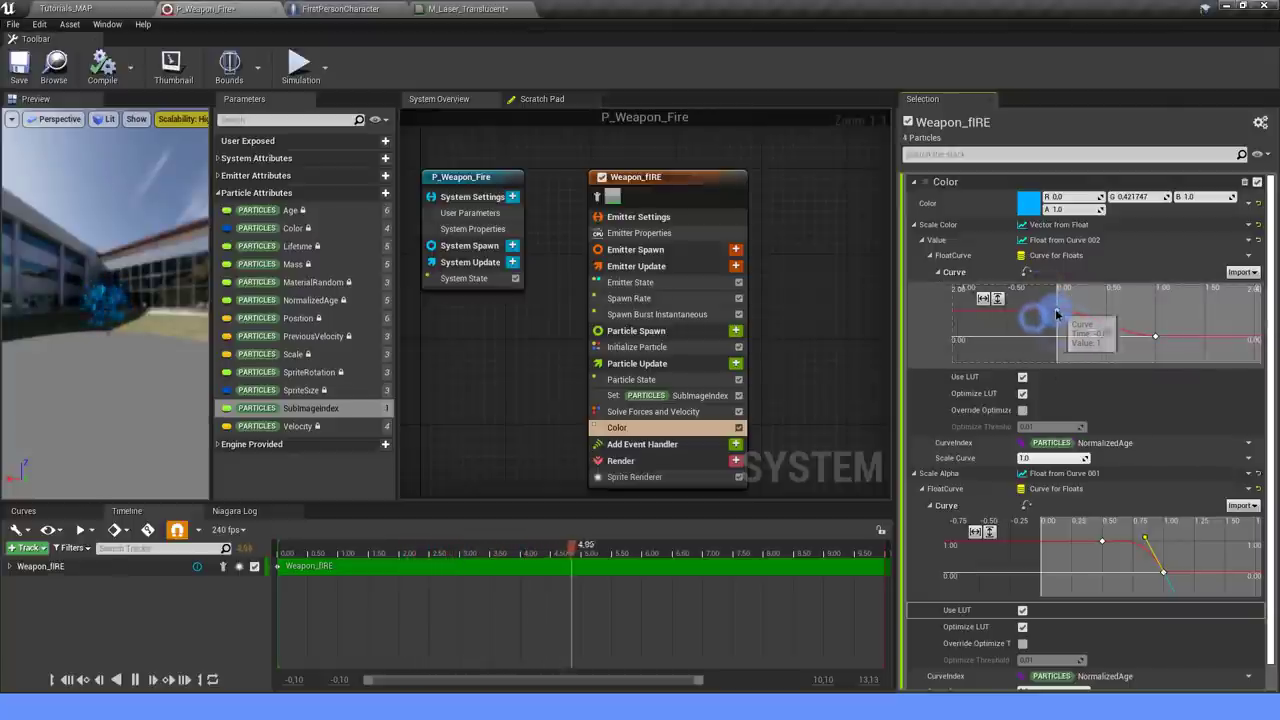
pyautogui.click(1057, 313)
pyautogui.write('300')
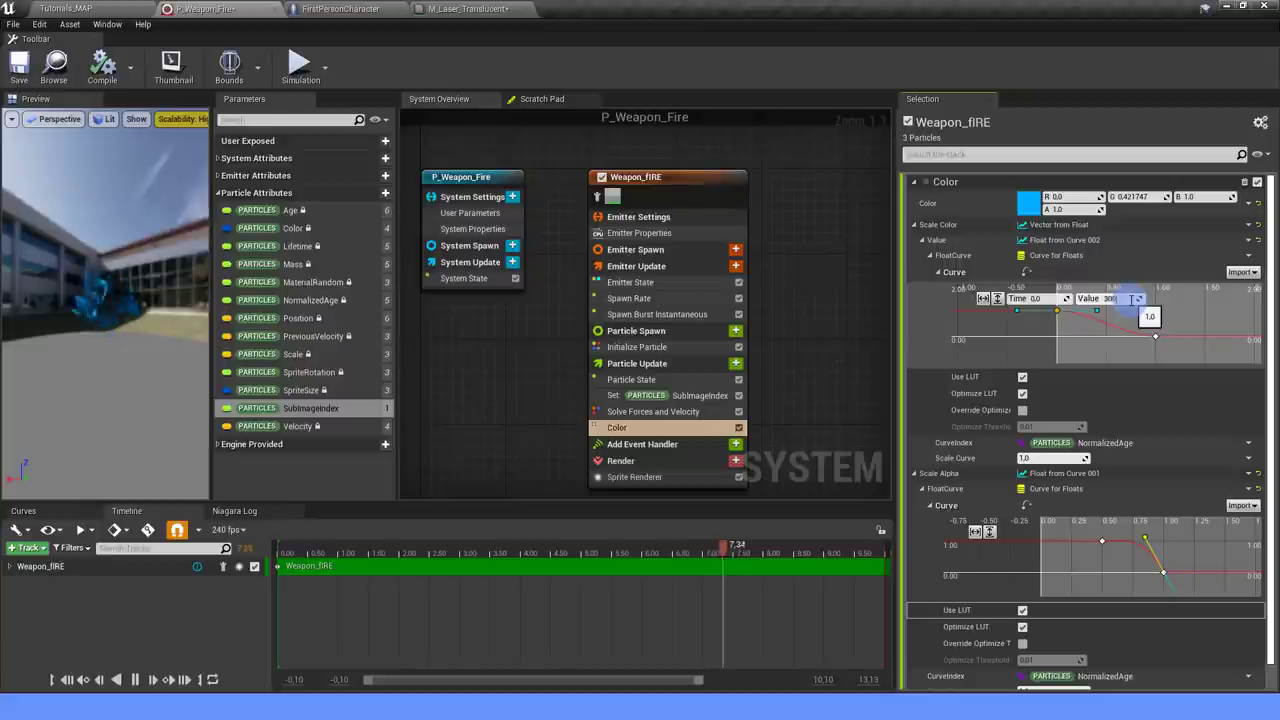
pyautogui.click(1087, 338)
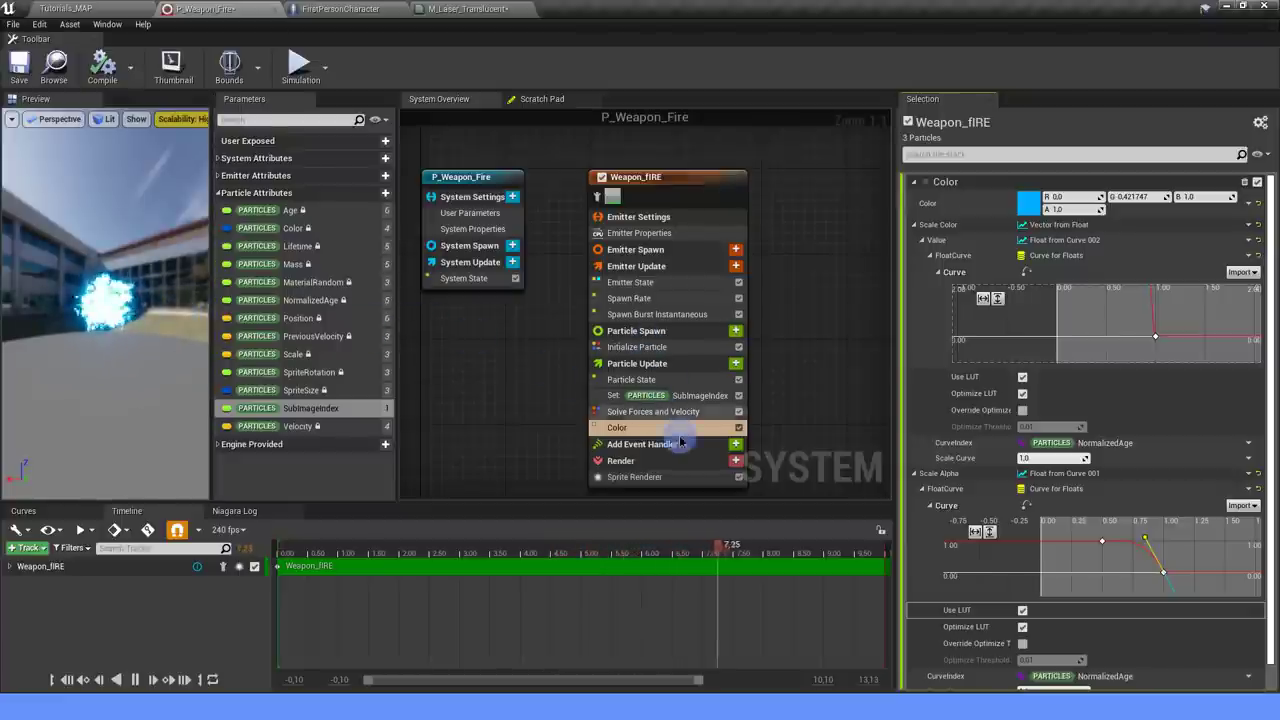
# Add a Scale Sprite Size module to Weapon_fIRE's Particle Update.
pyautogui.click(737, 364)
pyautogui.write('SPITE')
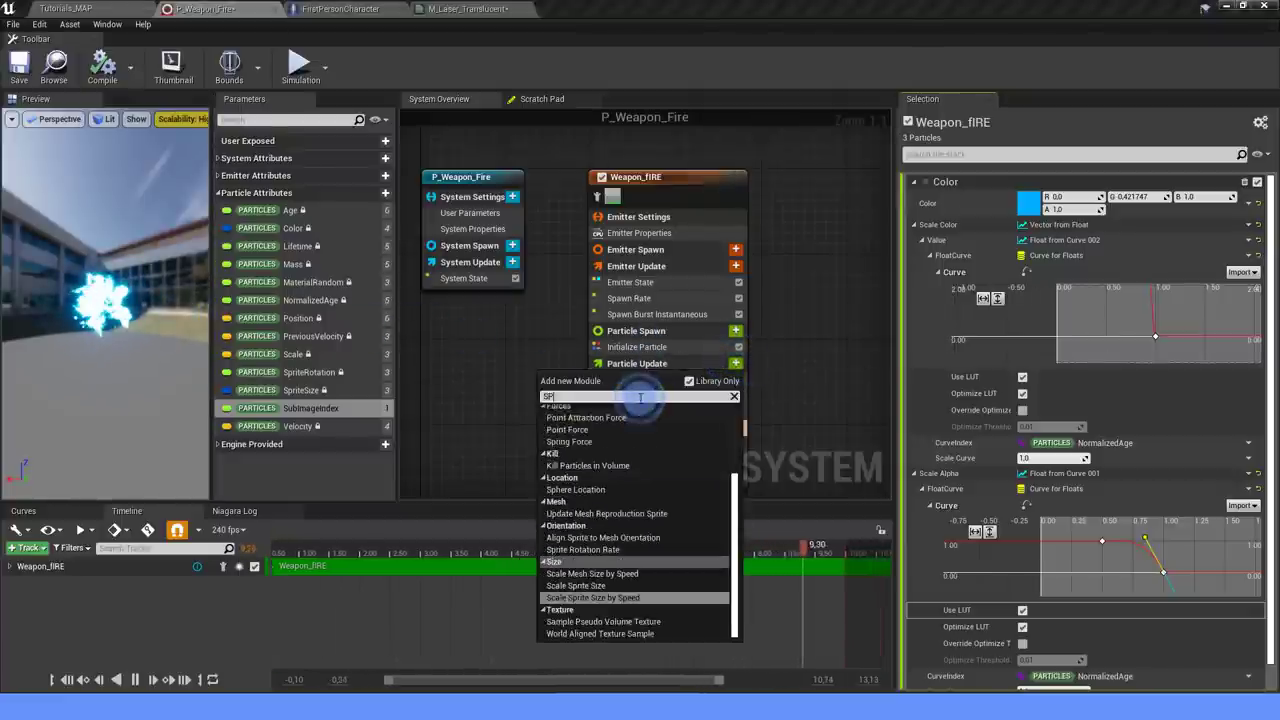
pyautogui.press('BackSpace')
pyautogui.press('BackSpace')
pyautogui.press('BackSpace')
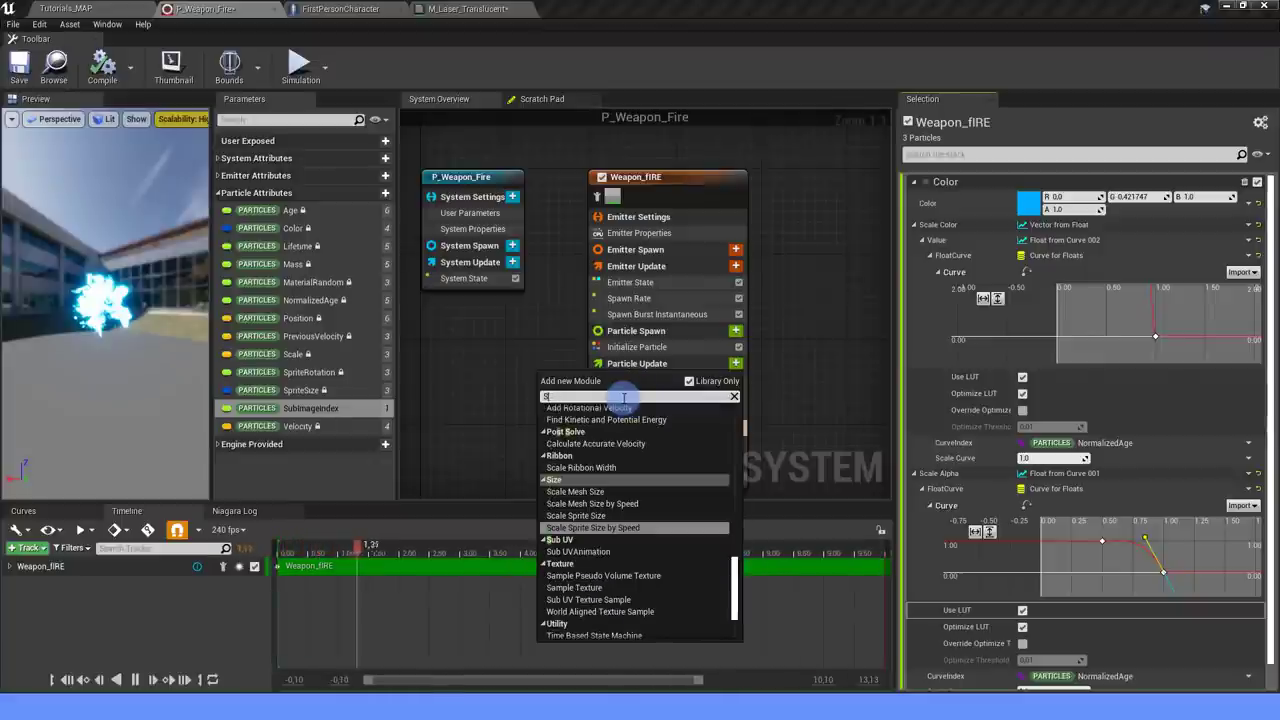
pyautogui.write('RITE')
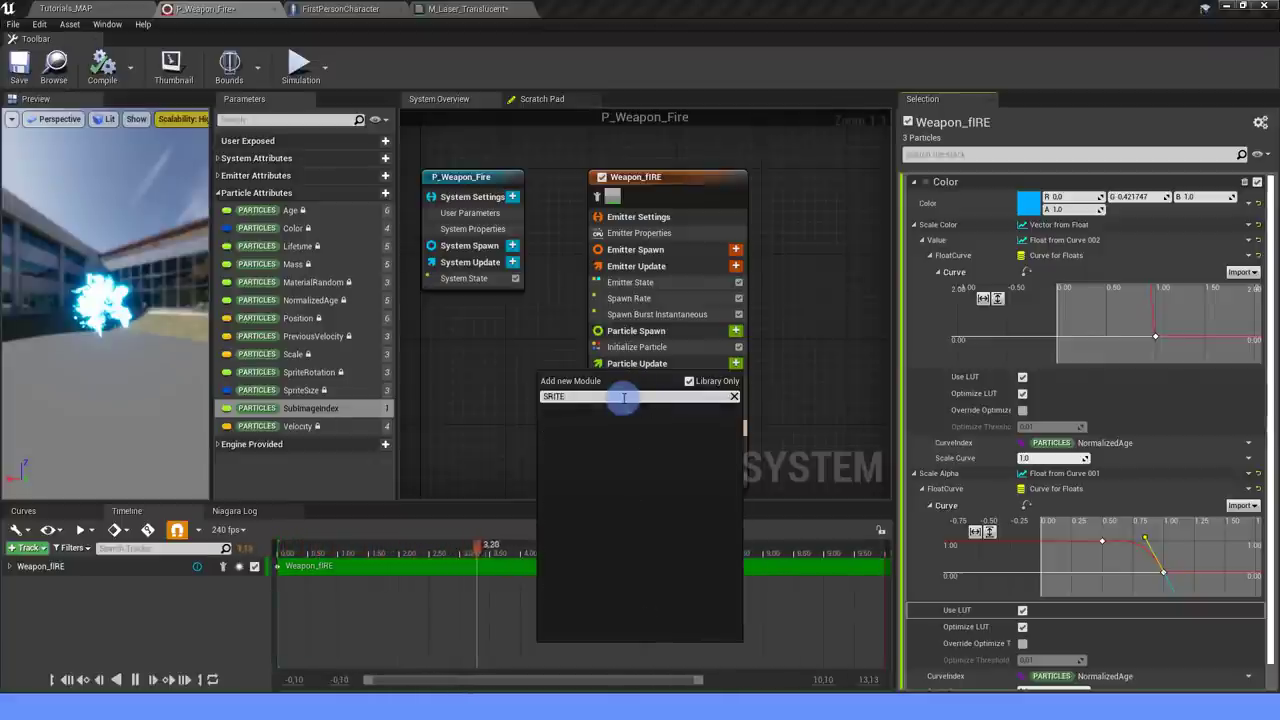
pyautogui.press('BackSpace')
pyautogui.press('BackSpace')
pyautogui.write('PRIT')
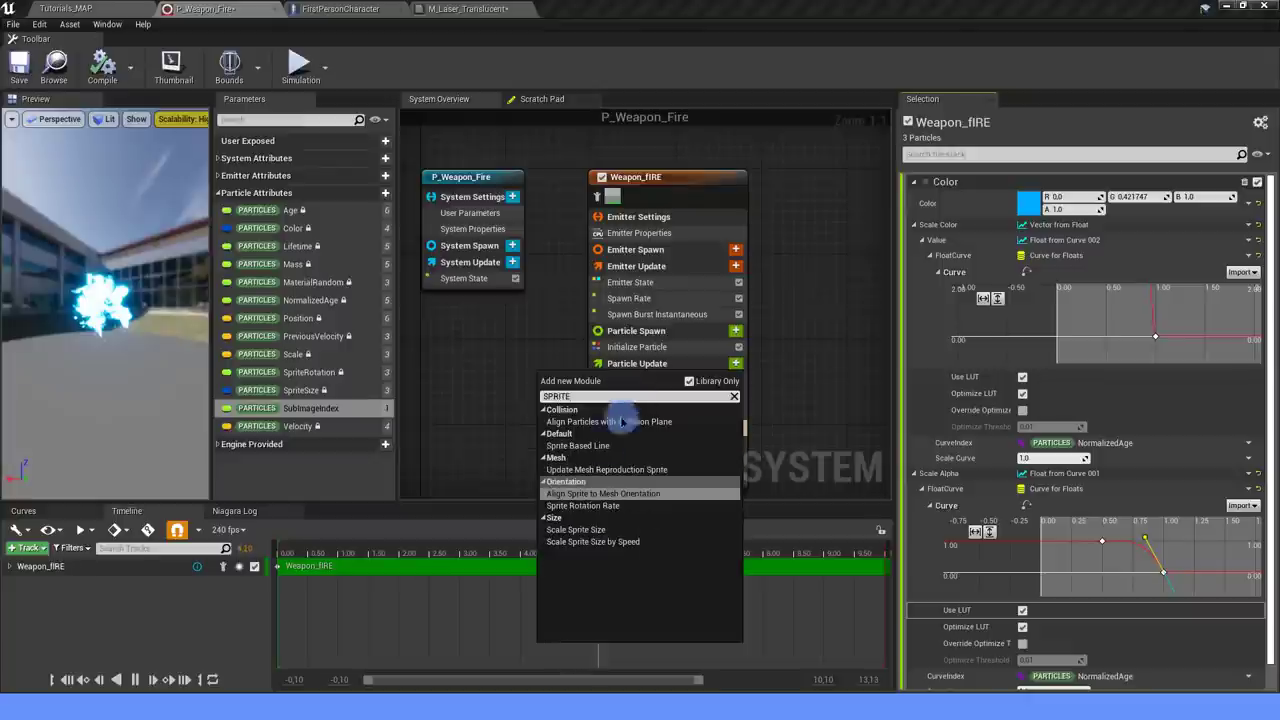
pyautogui.click(578, 529)
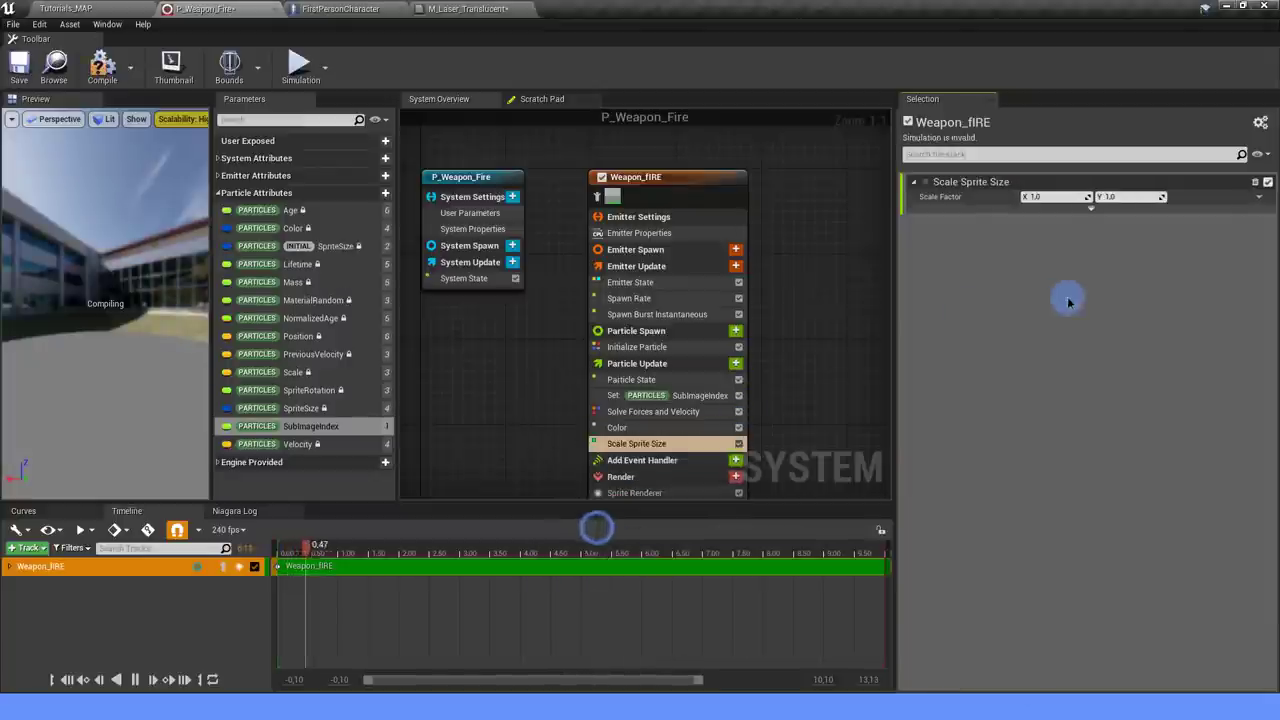
# Make Scale Factor a single float driven by a float curve.
pyautogui.click(1261, 199)
pyautogui.write('vector 2d')
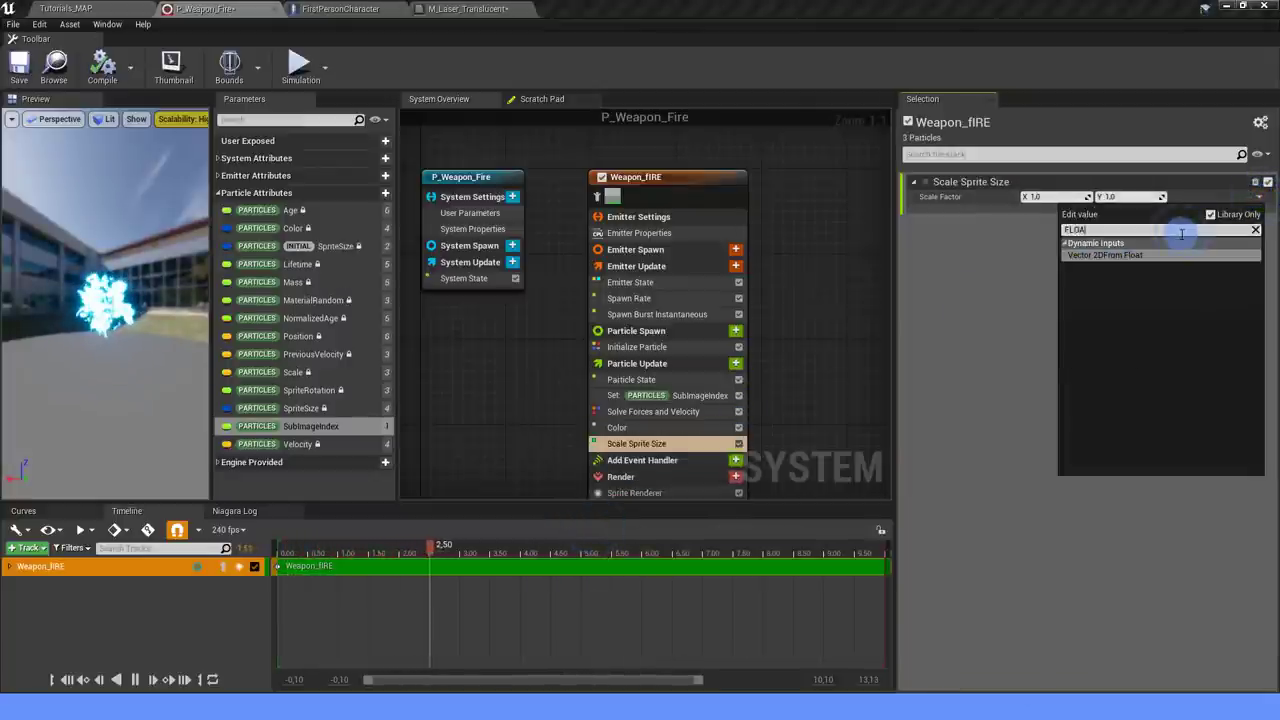
pyautogui.click(1143, 246)
pyautogui.click(1252, 213)
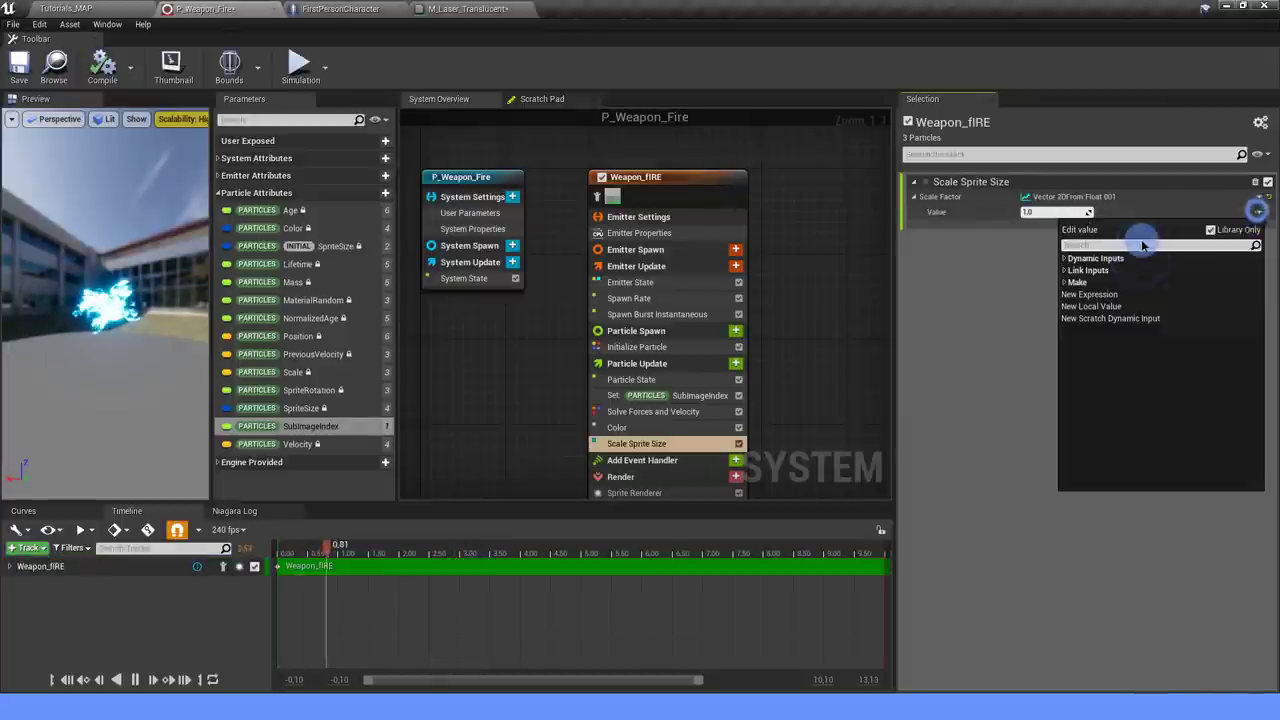
pyautogui.write('CURVE')
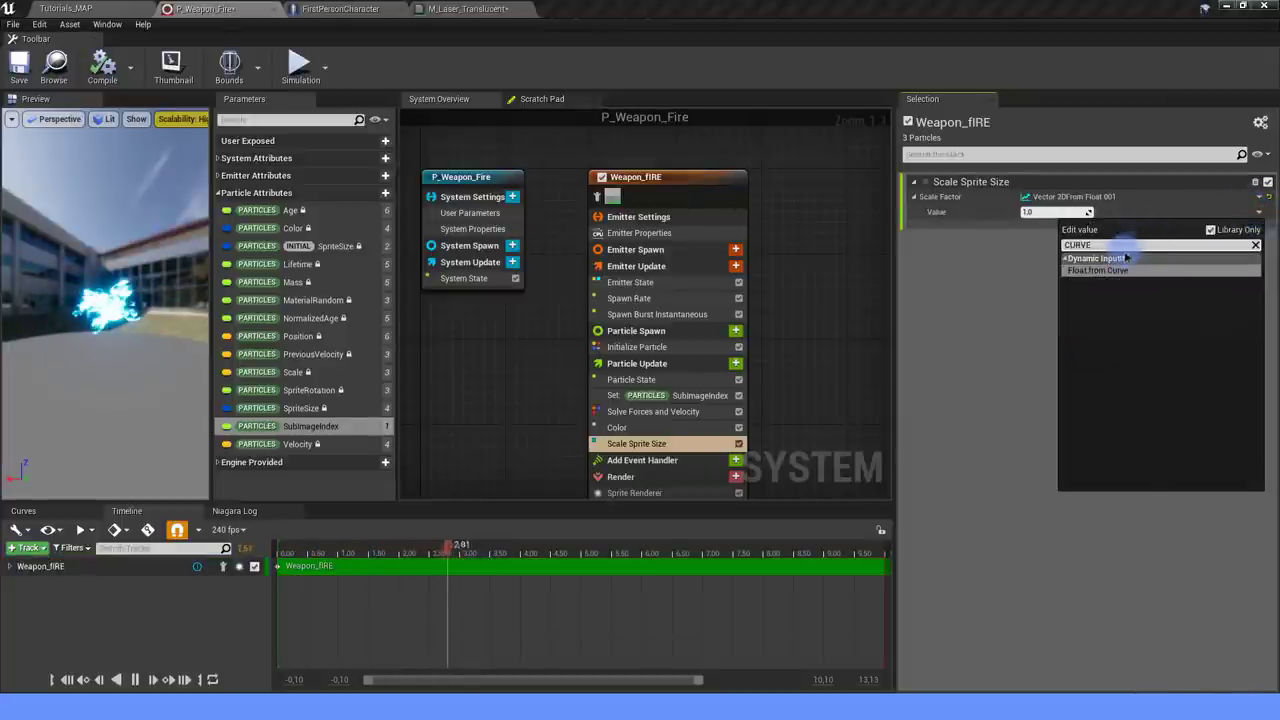
pyautogui.click(1110, 270)
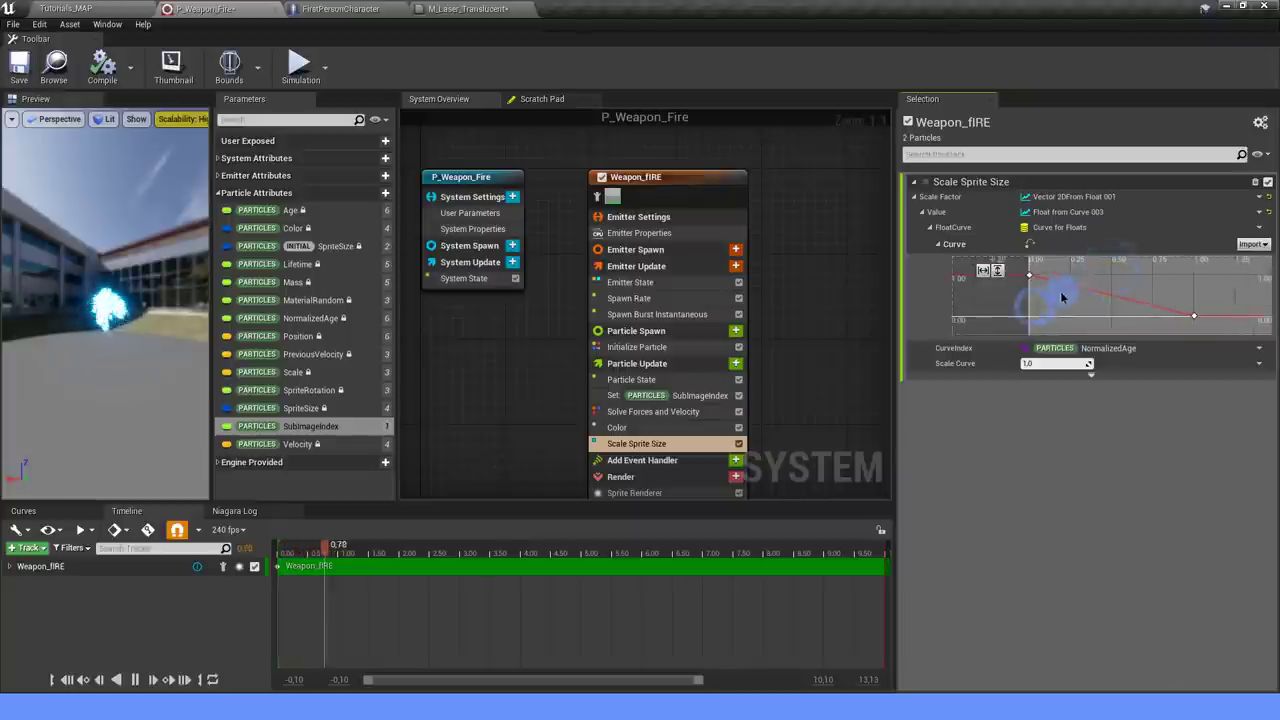
# Set the first size key's interpolation and tangent so it rises from 0.2, then save P_Weapon_Fire.
pyautogui.moveTo(1081, 304); pyautogui.dragTo(1100, 288)
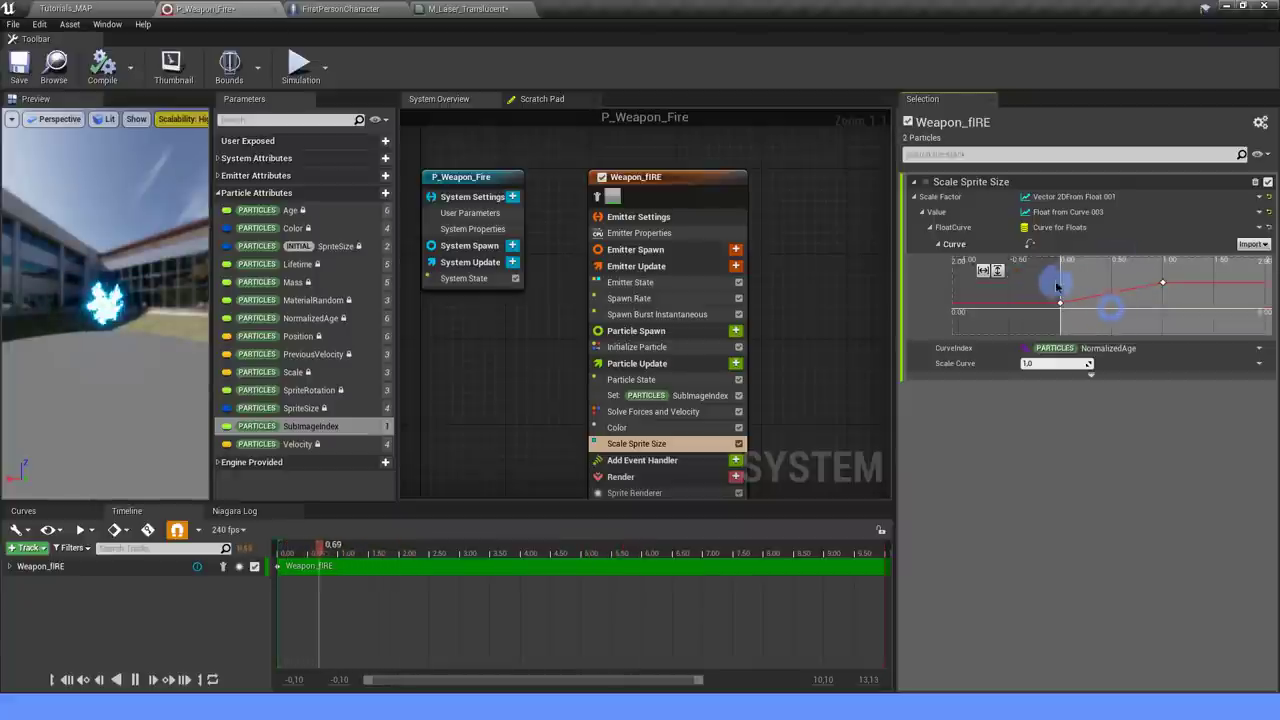
pyautogui.rightClick(1164, 285)
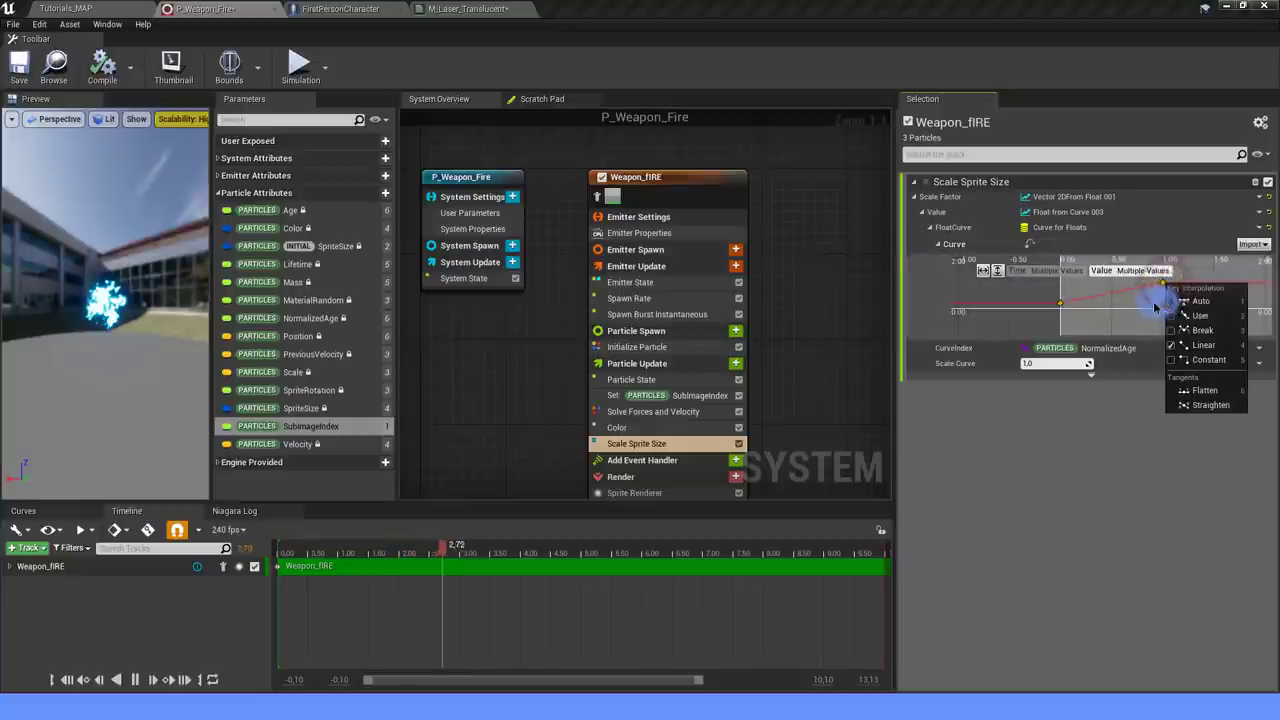
pyautogui.click(1076, 308)
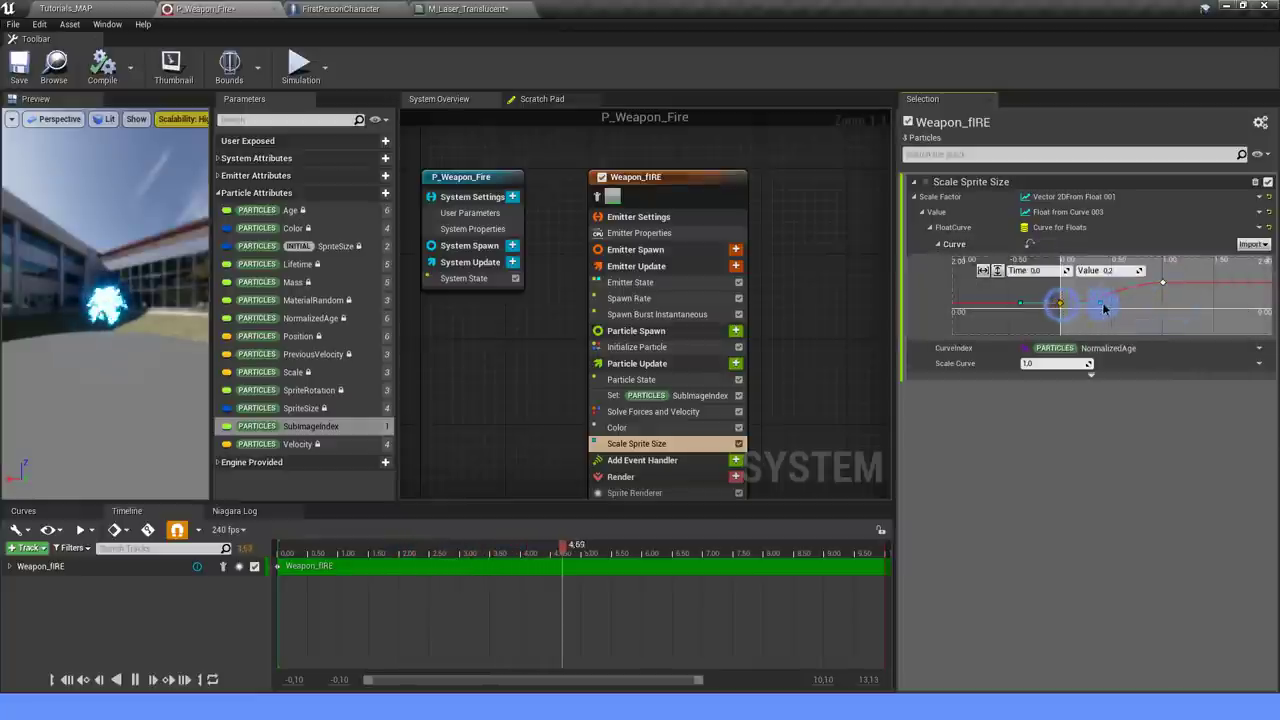
pyautogui.click(1100, 290)
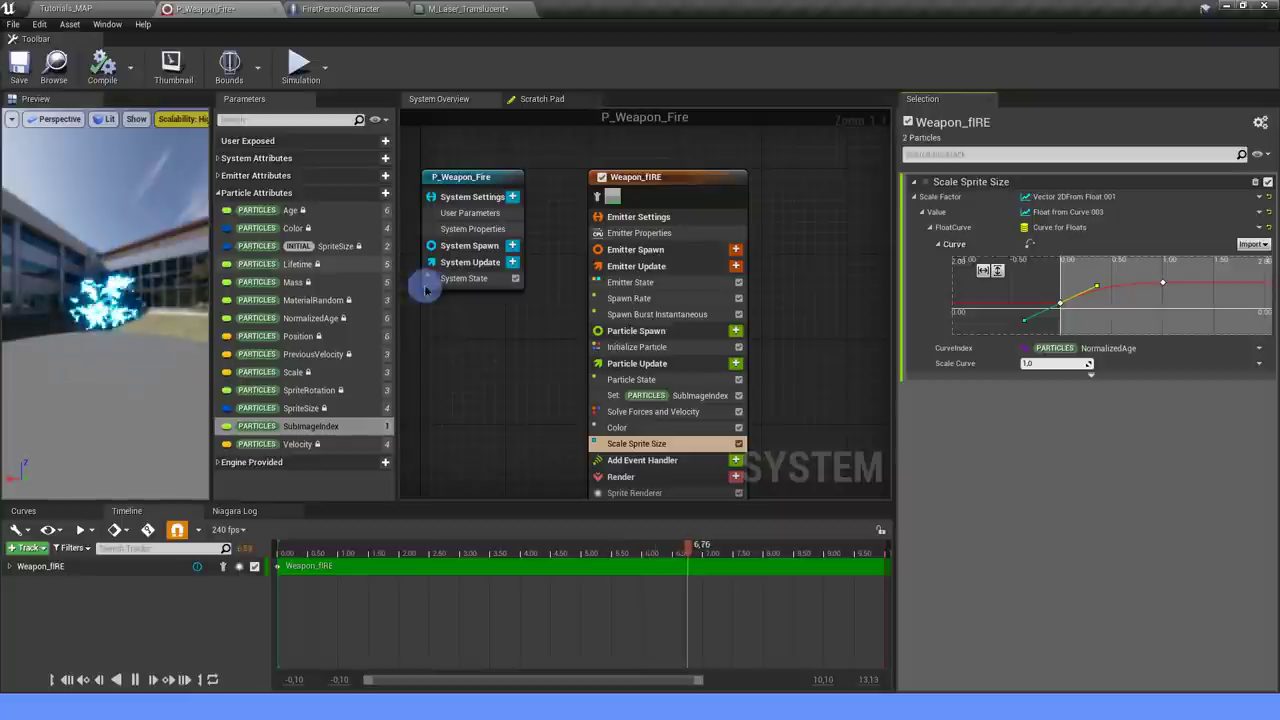
pyautogui.click(549, 332)
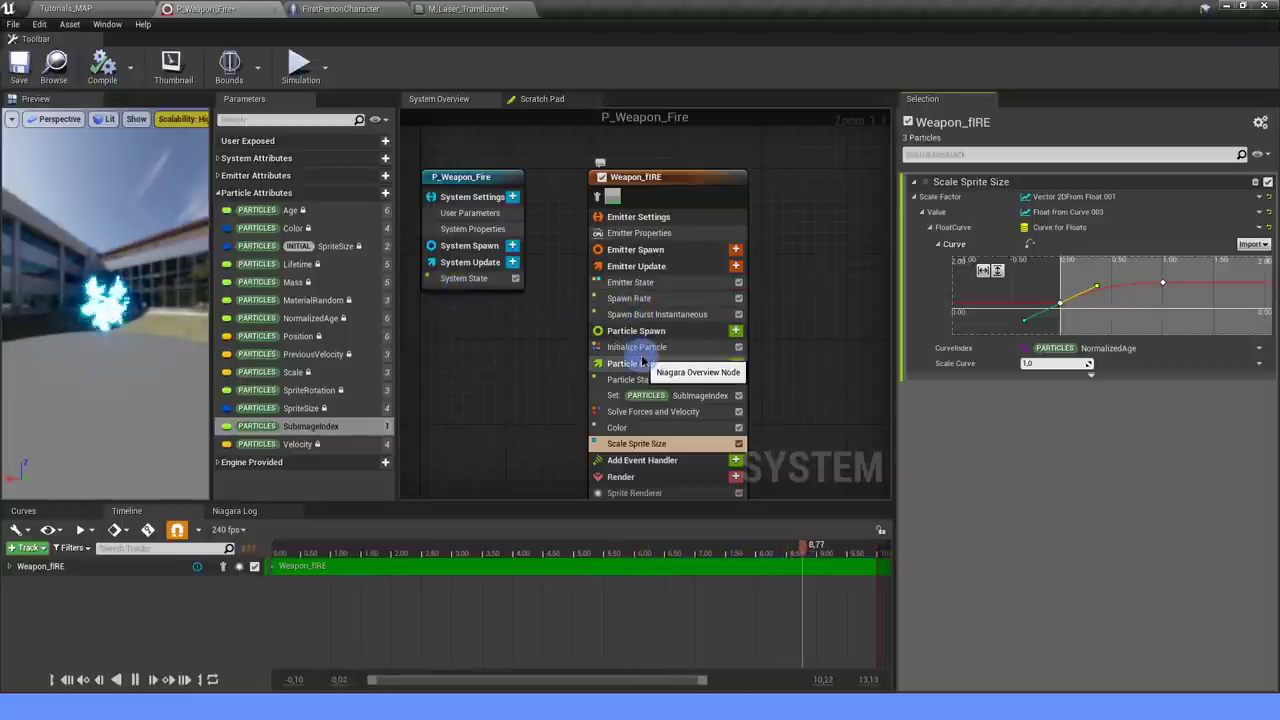
pyautogui.scroll(-1, 582, 368)
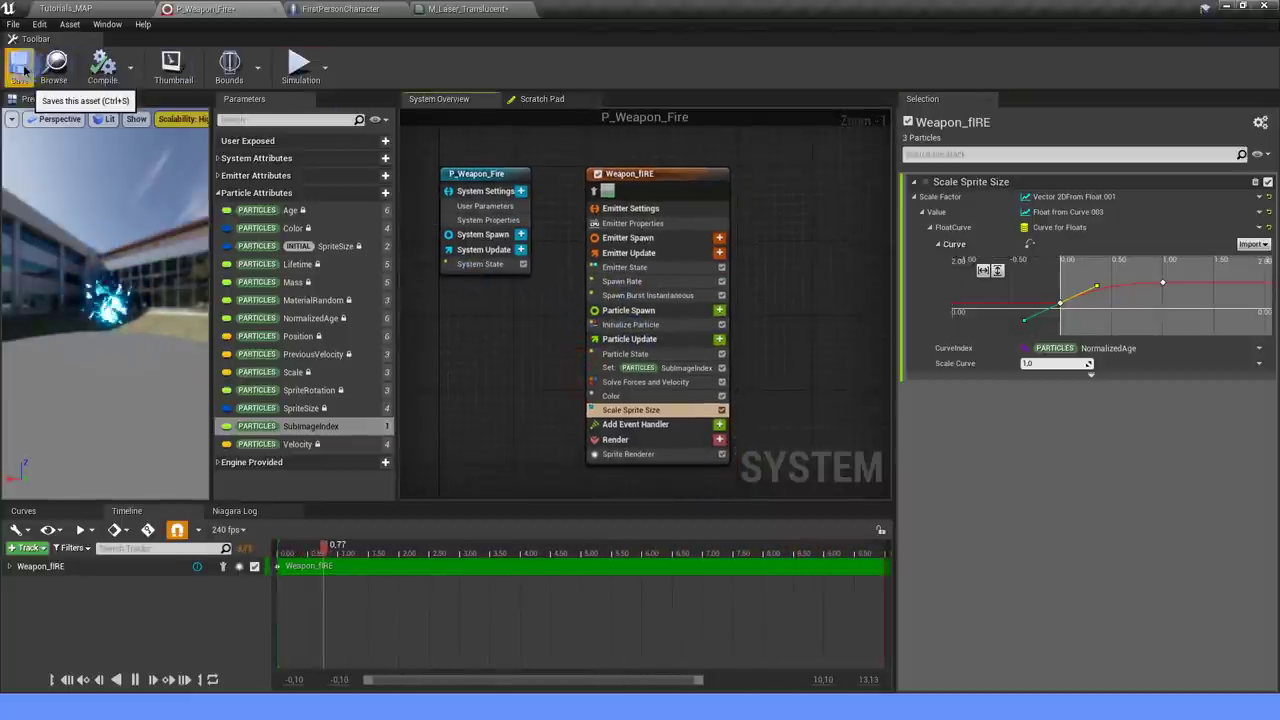
pyautogui.click(281, 176)
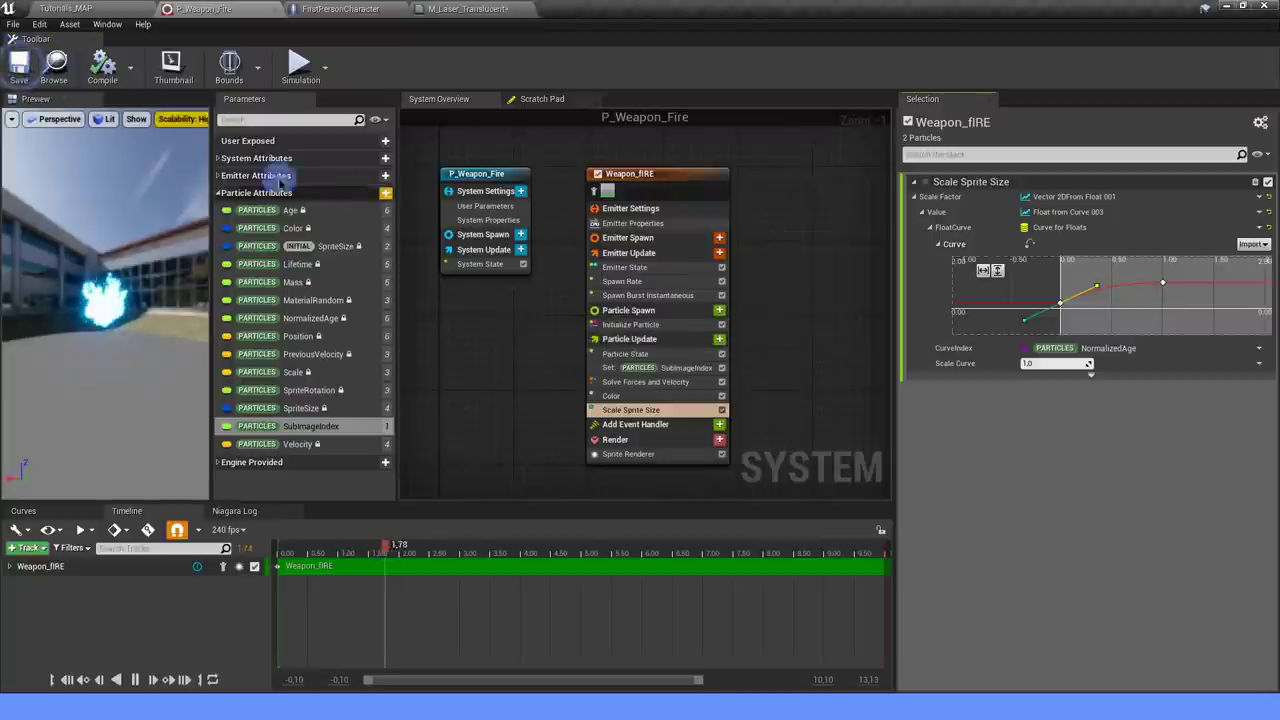
# Open BP_Laser and add a Niagara component named Weapon_Effect using P_Weapon_Fire.
pyautogui.click(334, 12)
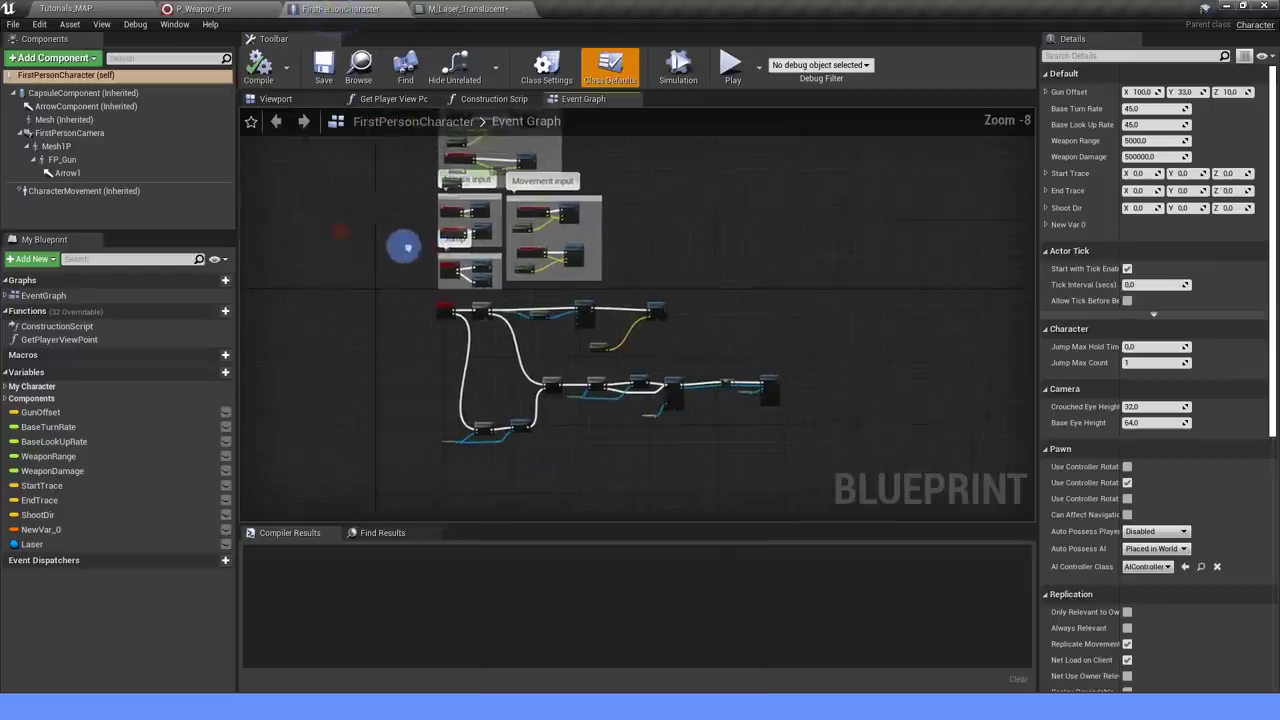
pyautogui.click(66, 8)
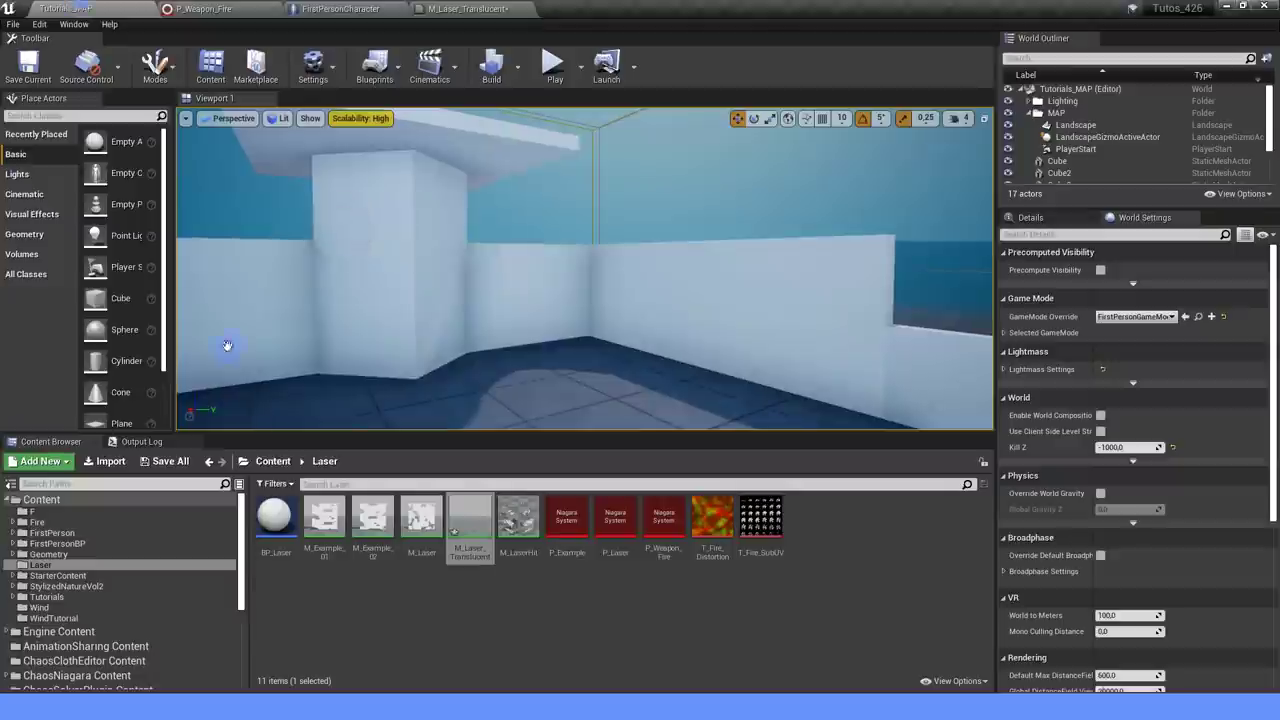
pyautogui.doubleClick(276, 518)
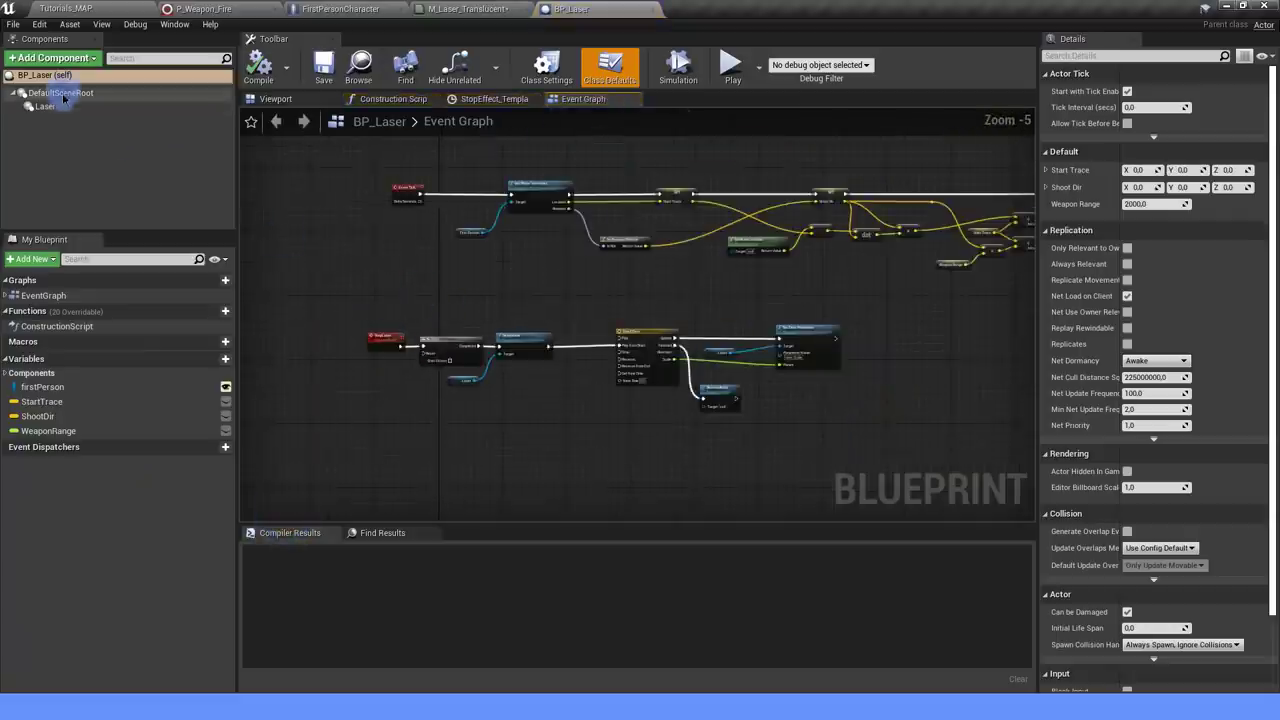
pyautogui.click(50, 58)
pyautogui.write('NIAGA')
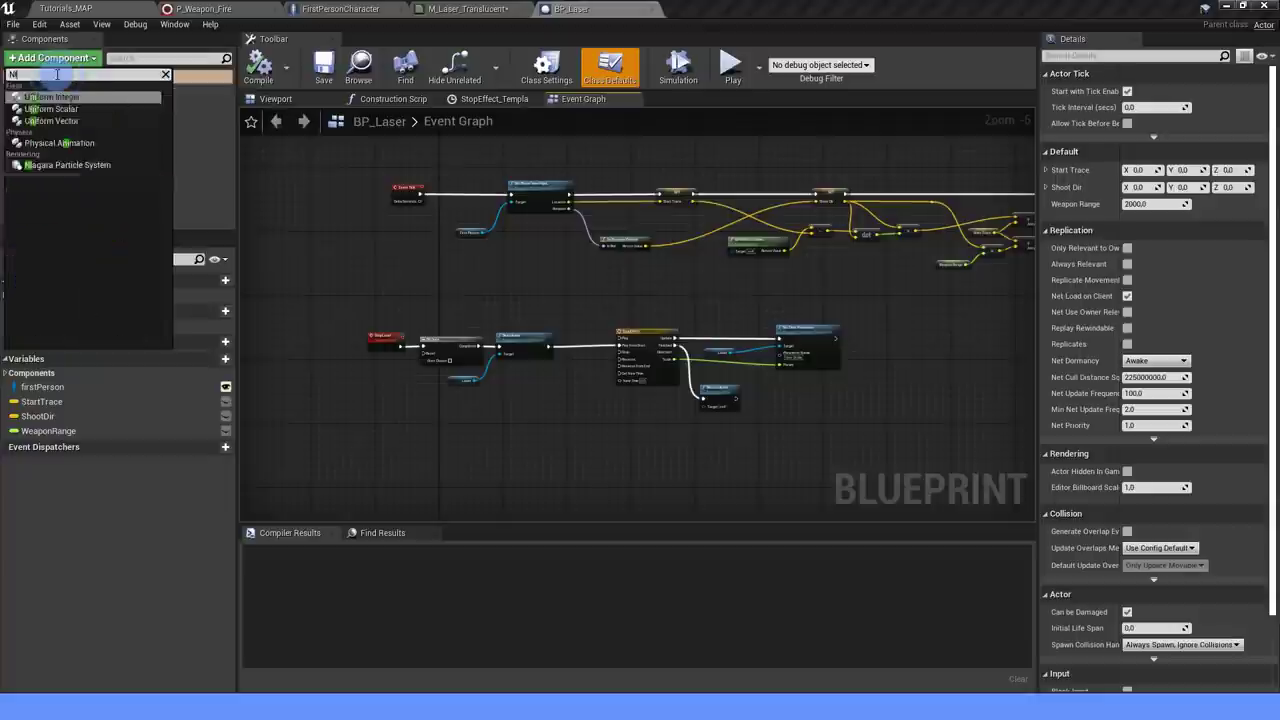
pyautogui.click(68, 97)
pyautogui.write('Weapon_Effect')
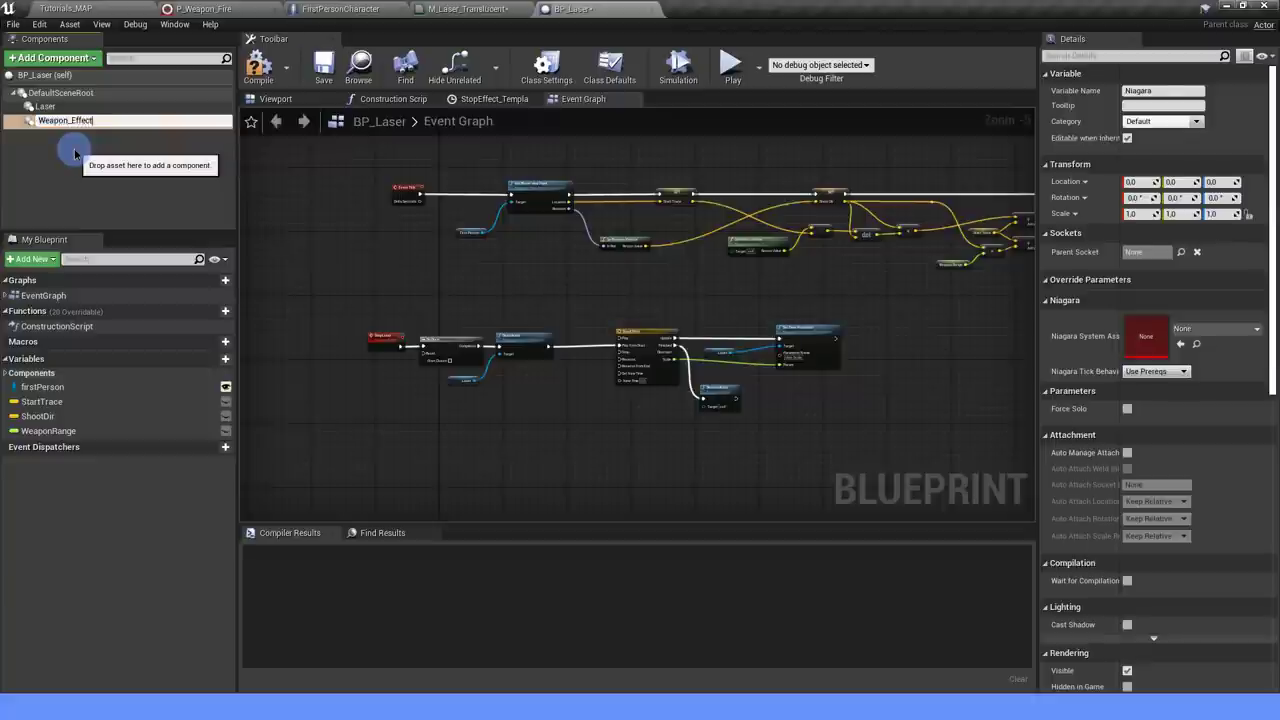
pyautogui.press('Return')
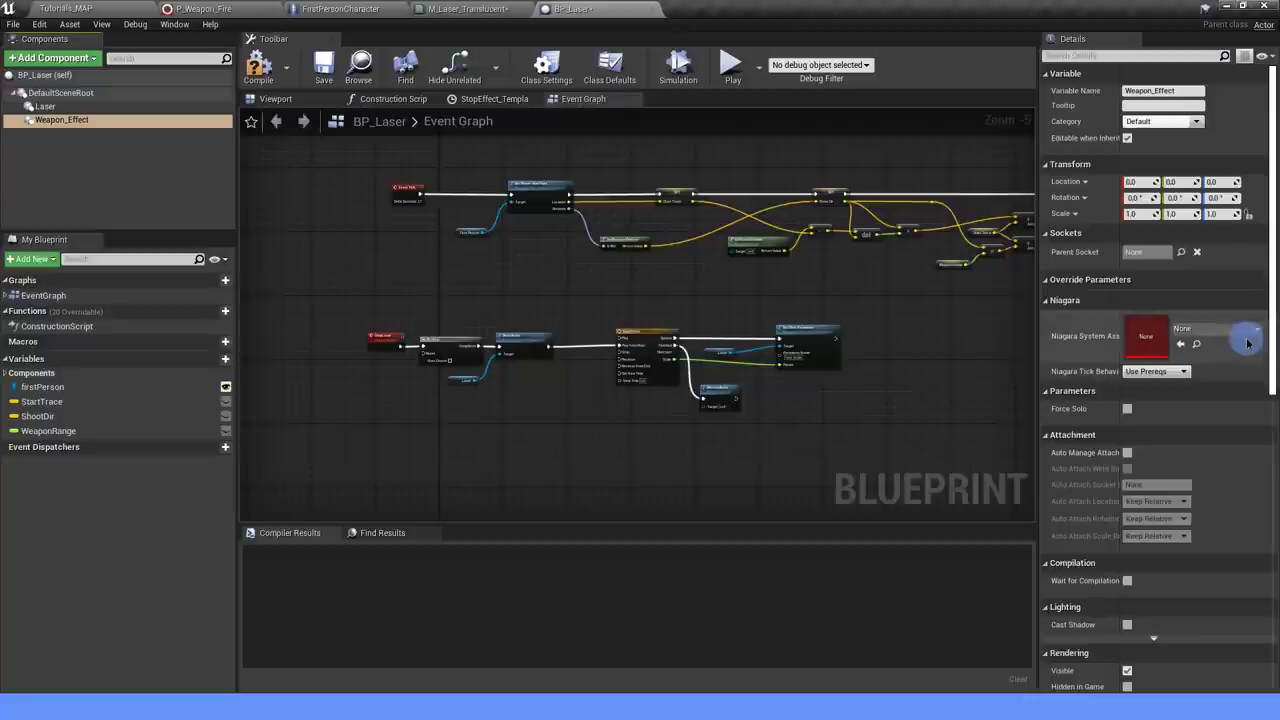
pyautogui.click(1229, 332)
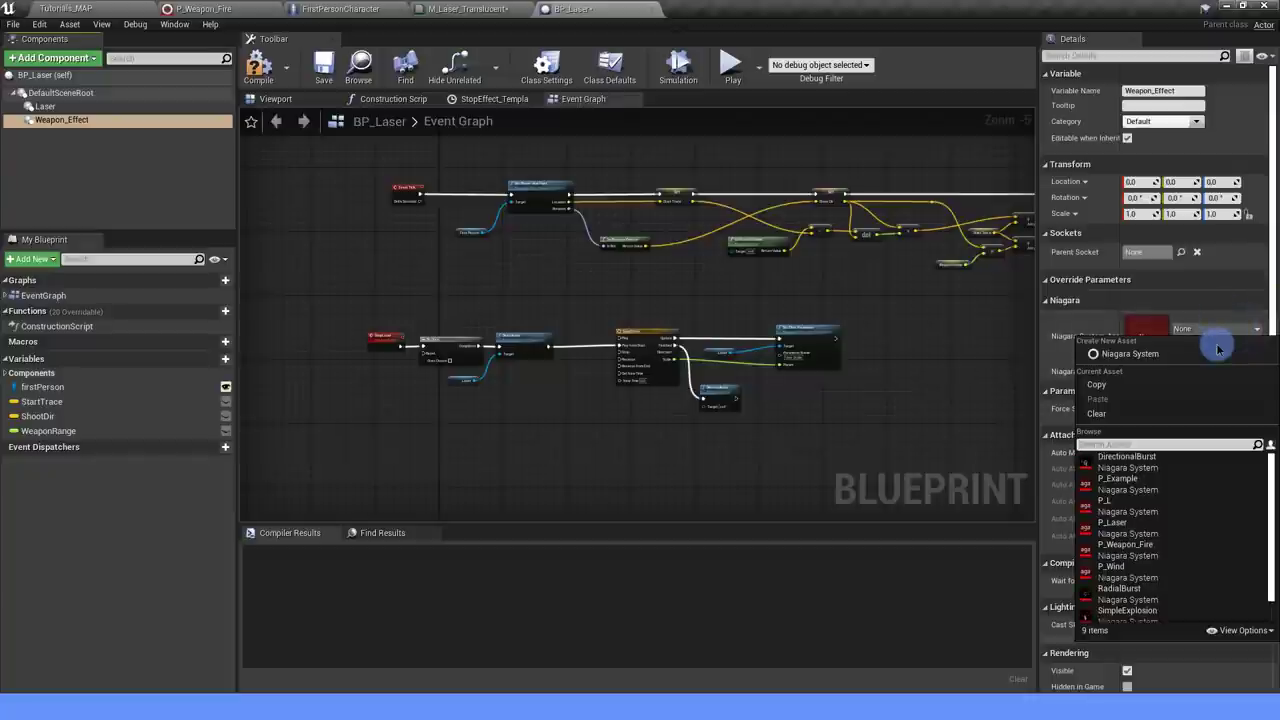
pyautogui.click(1140, 546)
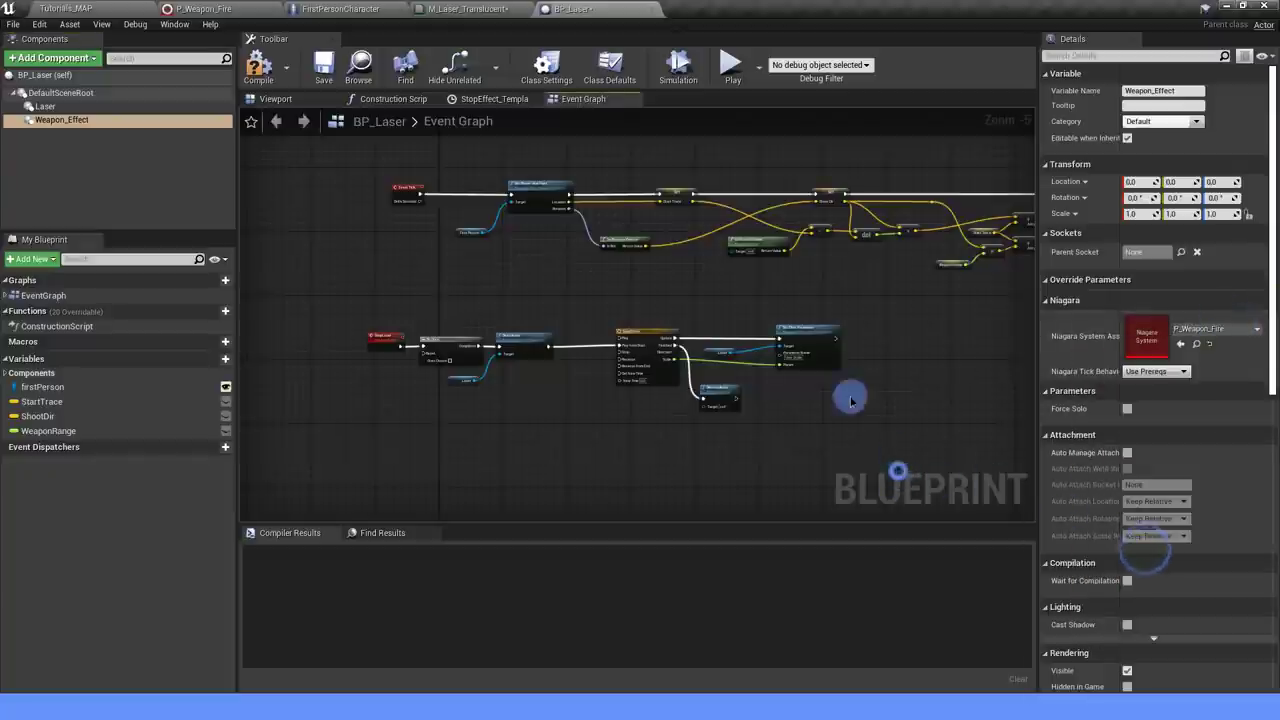
# Add a Deactivate node for Weapon_Effect before StopEffect and compile BP_Laser.
pyautogui.moveTo(657, 407); pyautogui.dragTo(565, 210, button='right')
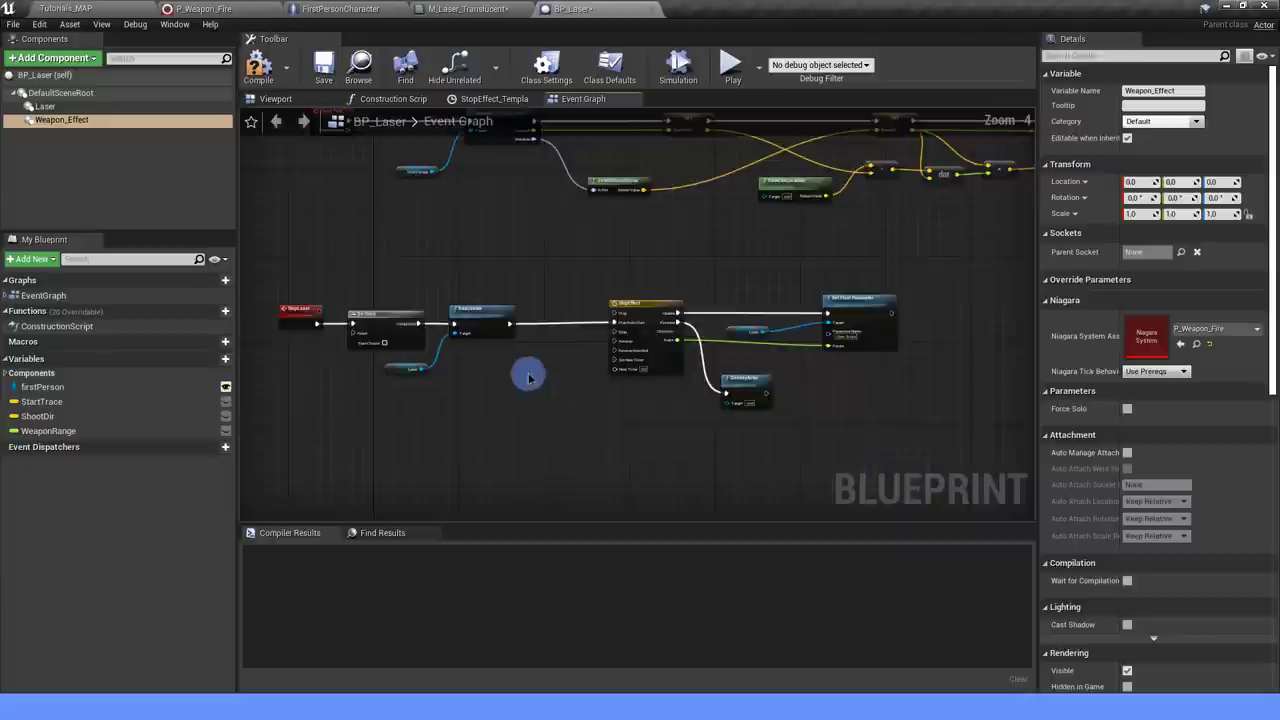
pyautogui.click(272, 57)
pyautogui.scroll(1, 485, 340)
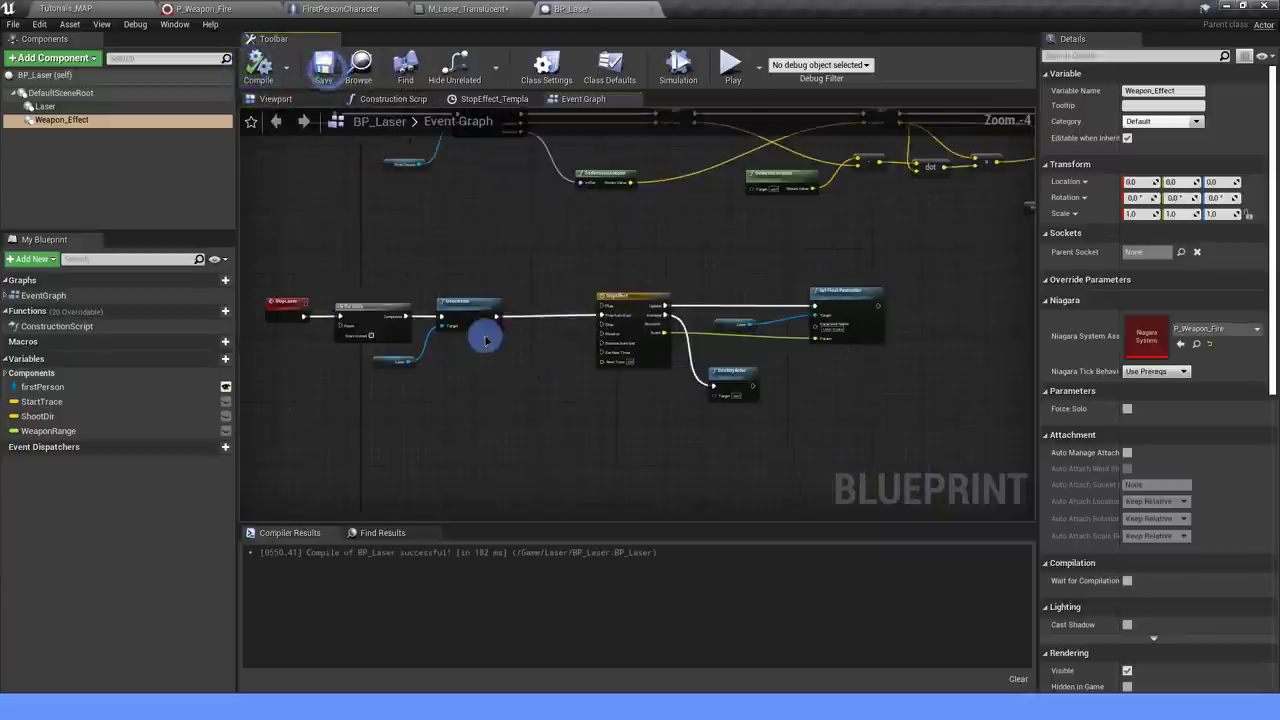
pyautogui.click(372, 373)
pyautogui.scroll(2, 575, 310)
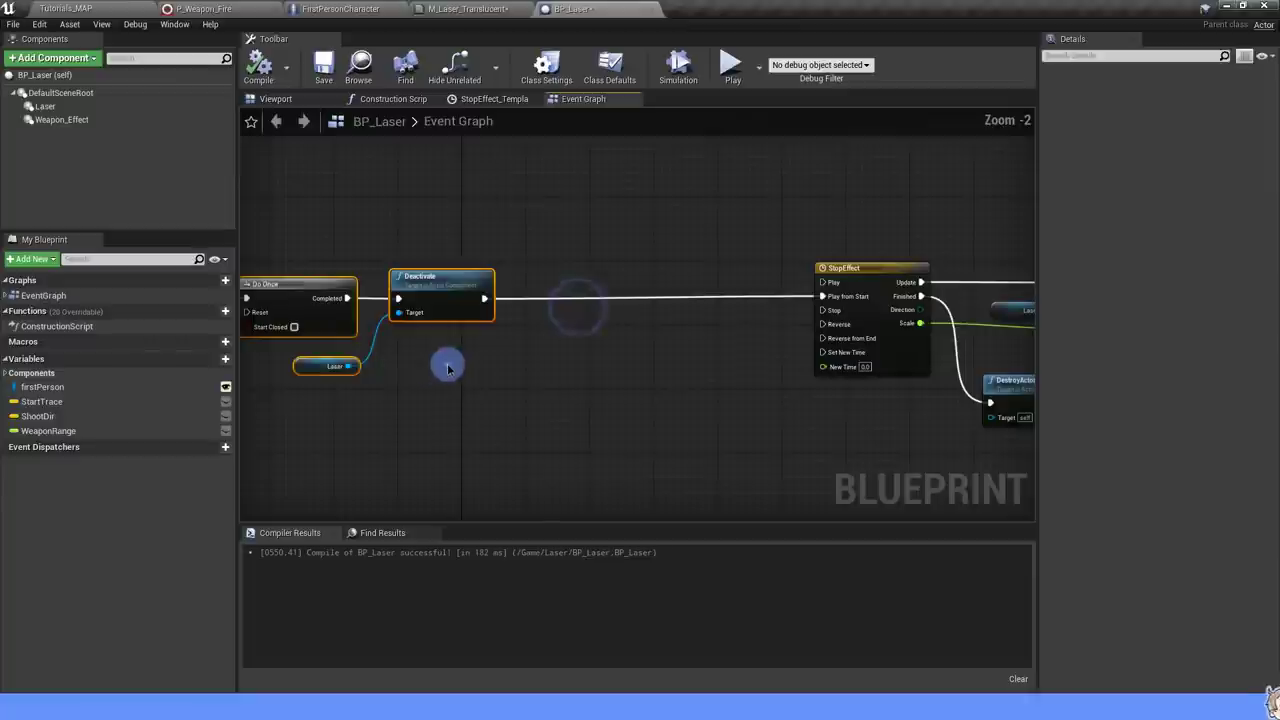
pyautogui.moveTo(62, 119)
pyautogui.mouseDown()
pyautogui.moveTo(477, 380)
pyautogui.moveTo(531, 323)
pyautogui.mouseUp()
pyautogui.write('deact')
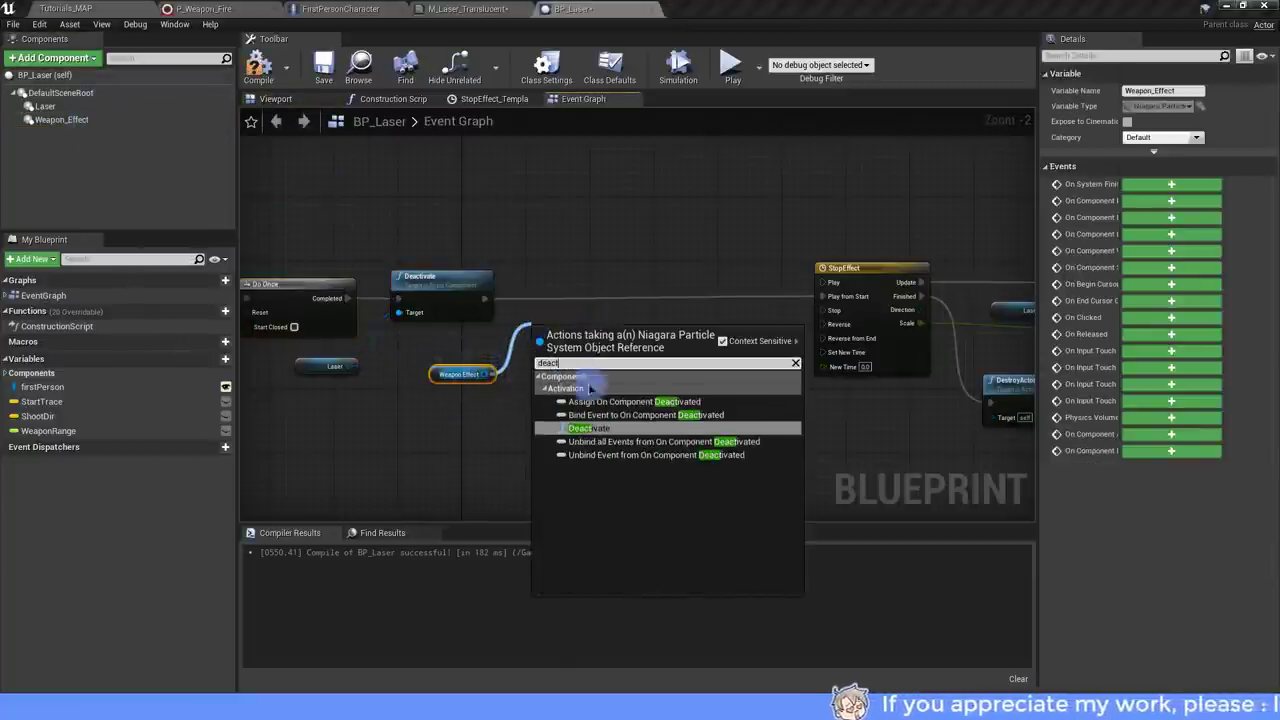
pyautogui.click(588, 428)
pyautogui.moveTo(580, 340)
pyautogui.mouseDown()
pyautogui.moveTo(580, 288)
pyautogui.moveTo(825, 297)
pyautogui.mouseUp()
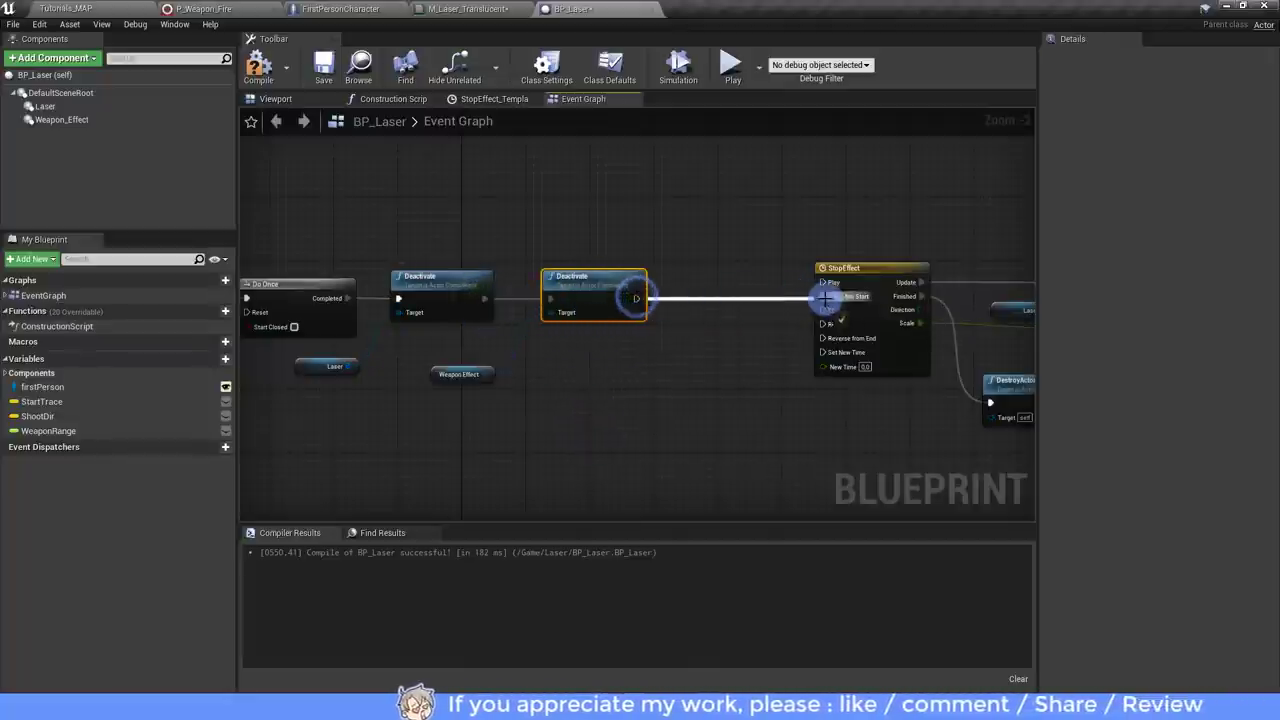
pyautogui.click(260, 62)
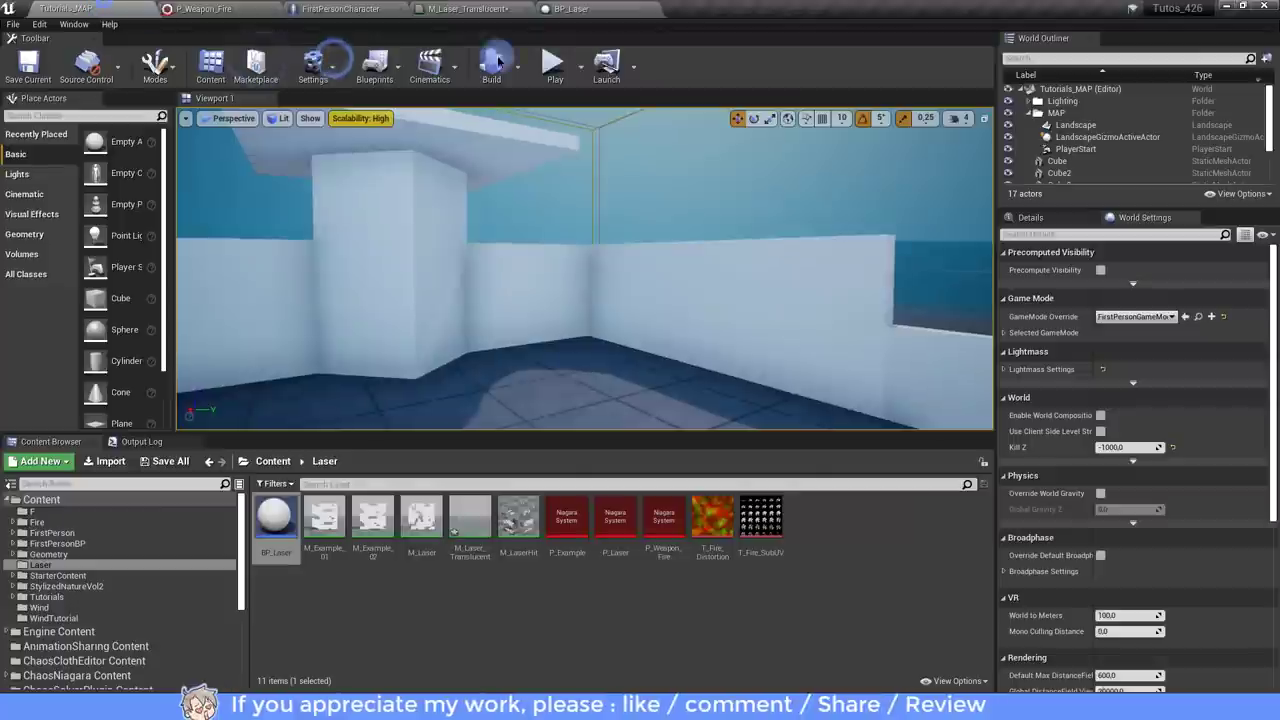
# Play the level, fire the laser to check the blue fire, then stop and return to P_Weapon_Fire.
pyautogui.click(553, 62)
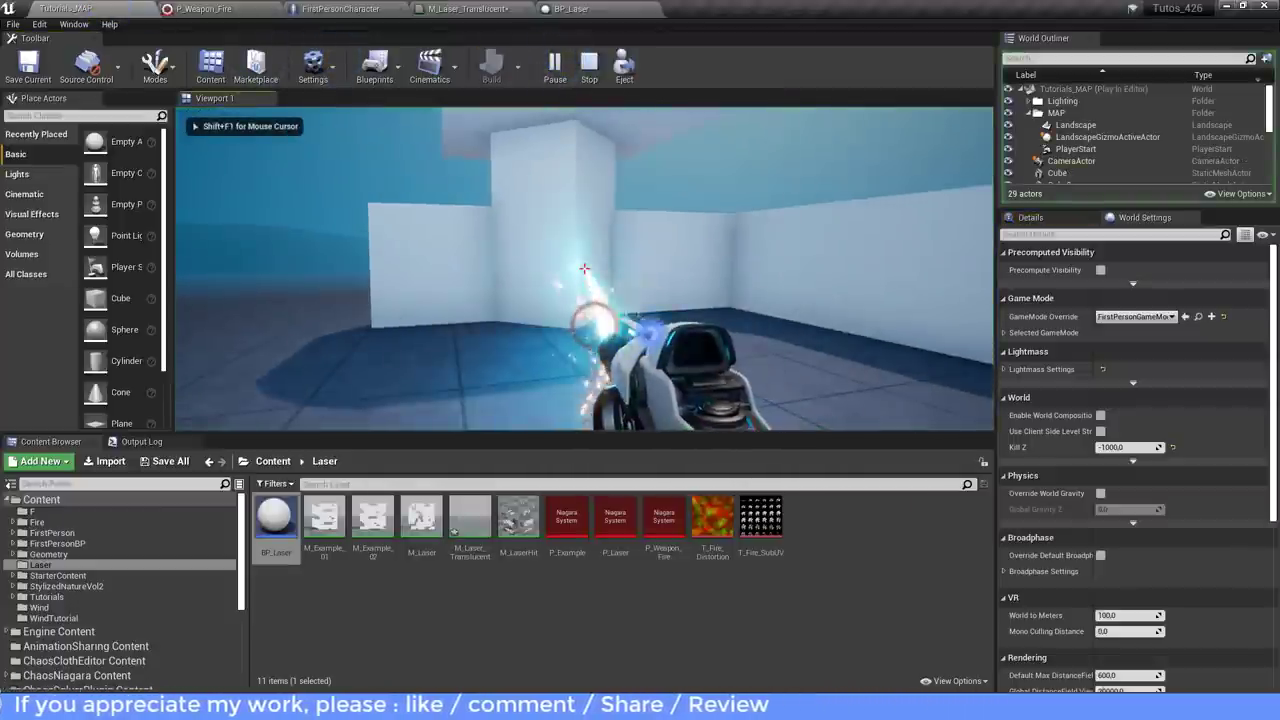
pyautogui.moveTo(584, 268); pyautogui.dragTo(584, 268)
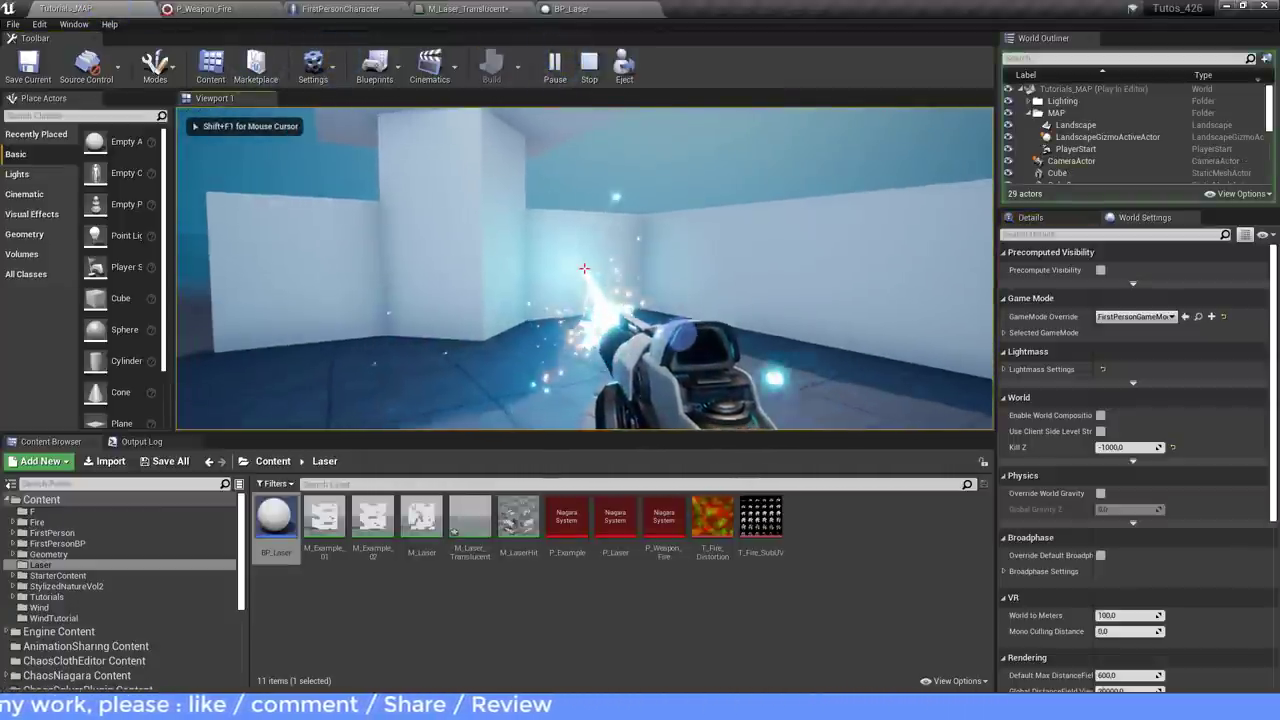
pyautogui.moveTo(584, 268); pyautogui.dragTo(584, 268)
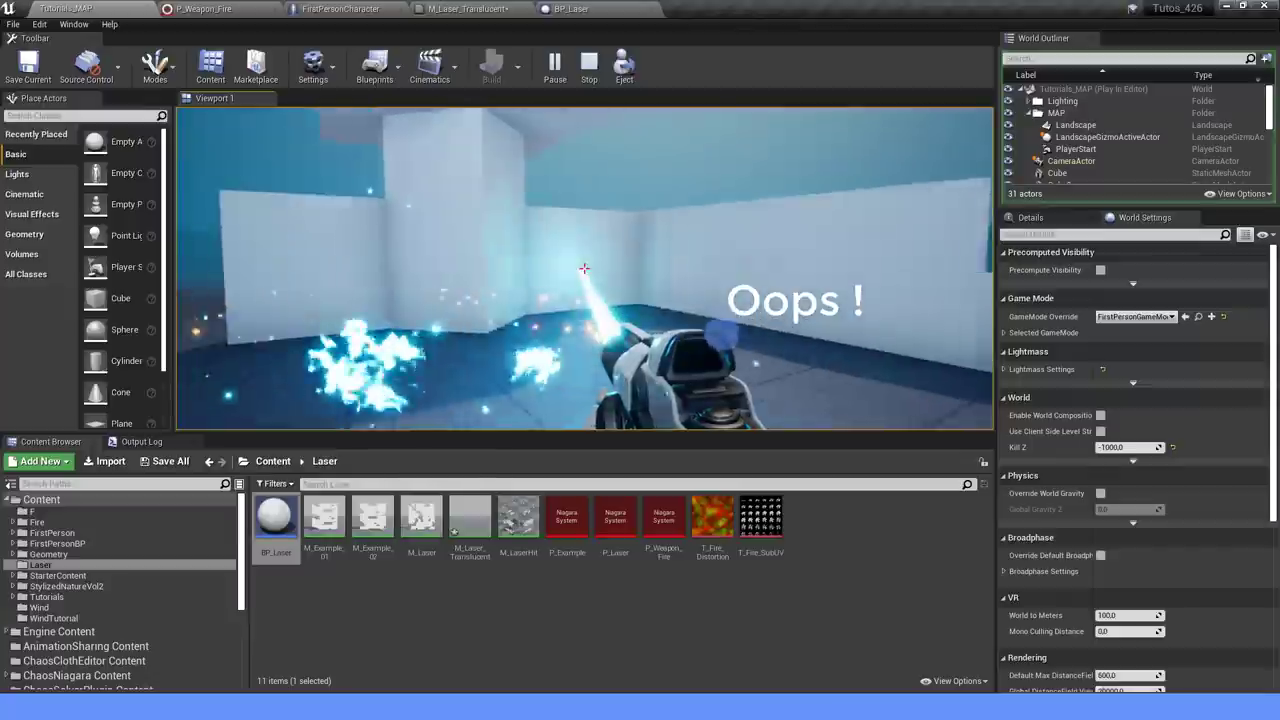
pyautogui.press('Escape')
pyautogui.click(205, 8)
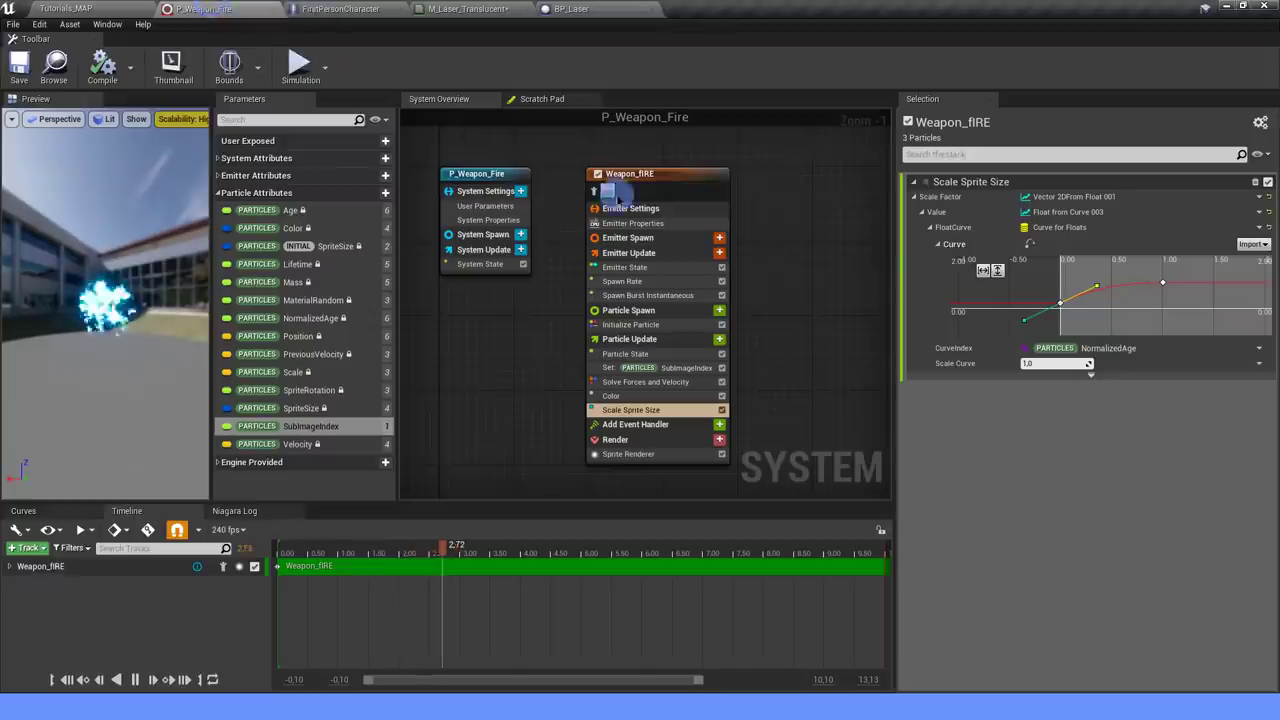
# Enable Local Space on the Weapon_fIRE emitter and save P_Weapon_Fire.
pyautogui.click(632, 223)
pyautogui.click(1027, 213)
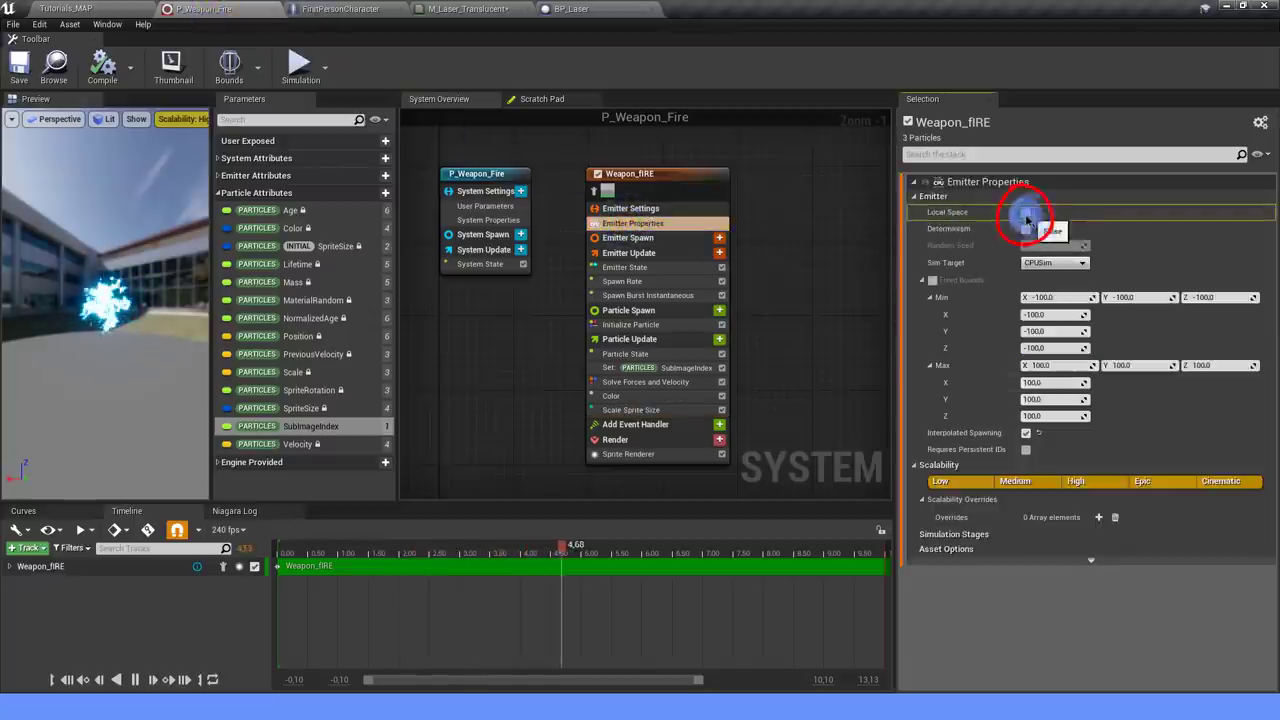
pyautogui.click(40, 64)
# Play the level and fire the laser at several walls to check the muzzle fire, then stop.
pyautogui.click(86, 9)
pyautogui.click(533, 64)
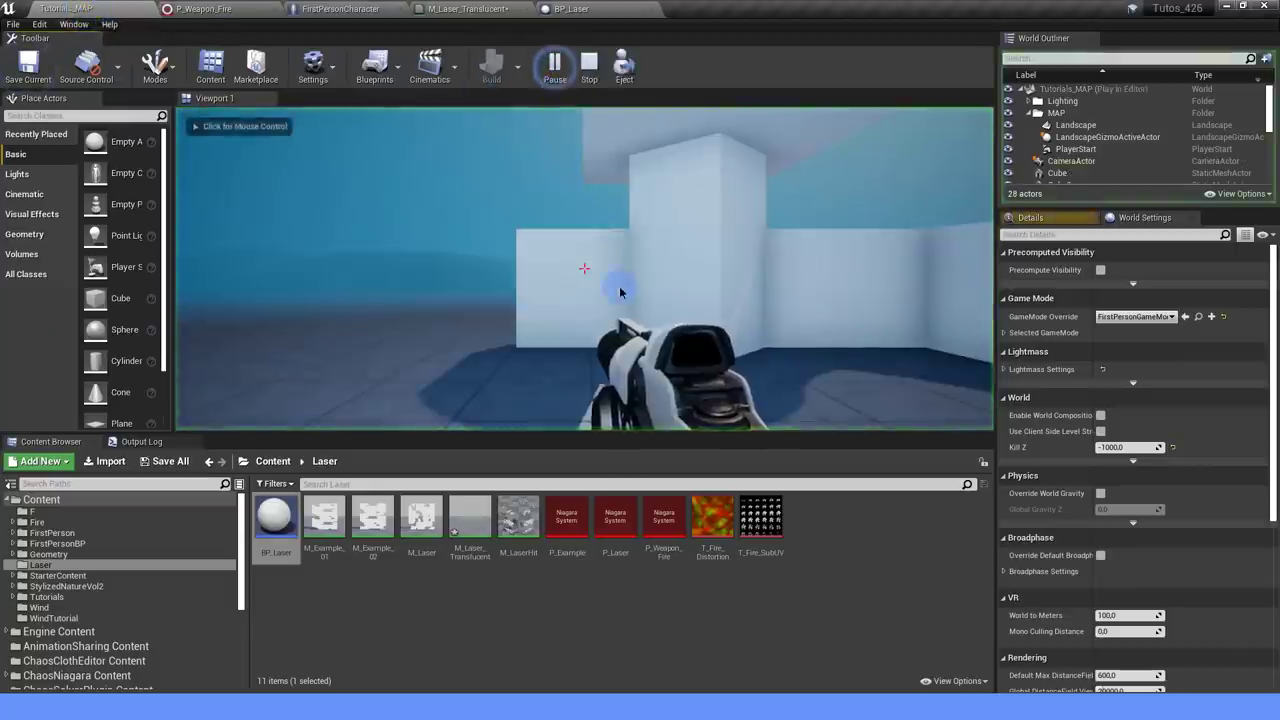
pyautogui.moveTo(620, 292); pyautogui.dragTo(770, 292)
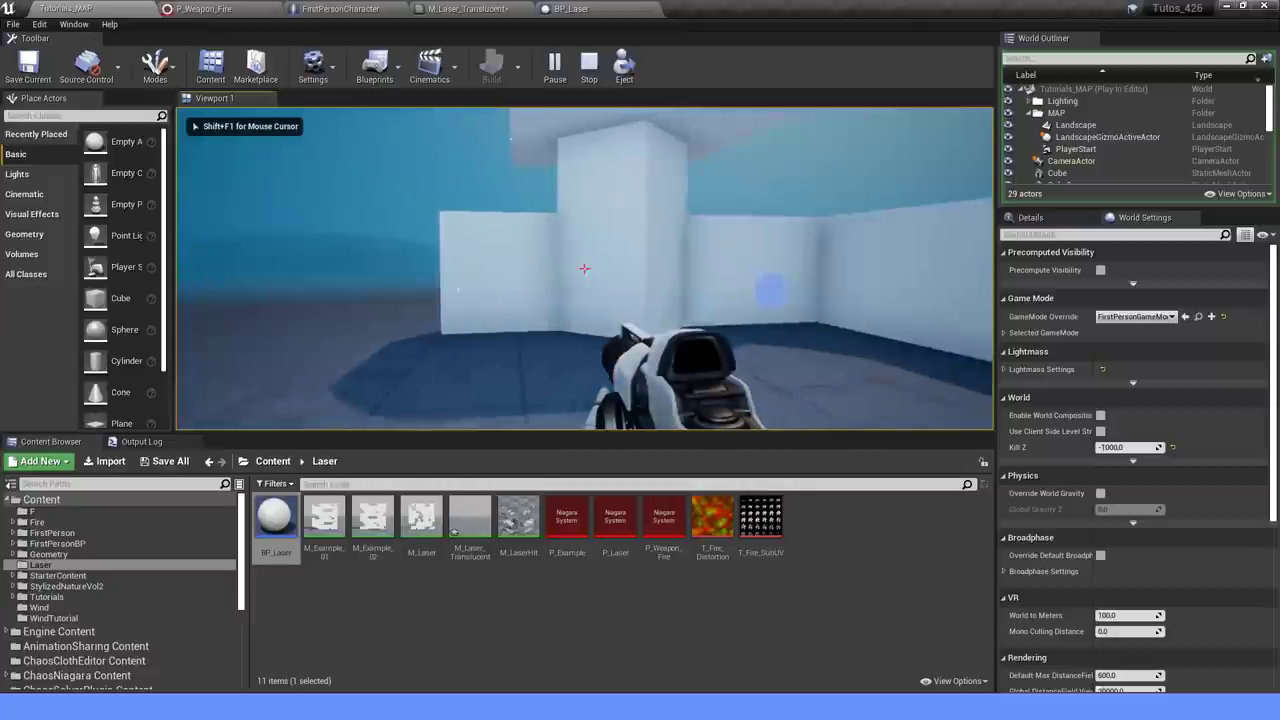
pyautogui.moveTo(584, 268); pyautogui.dragTo(450, 268)
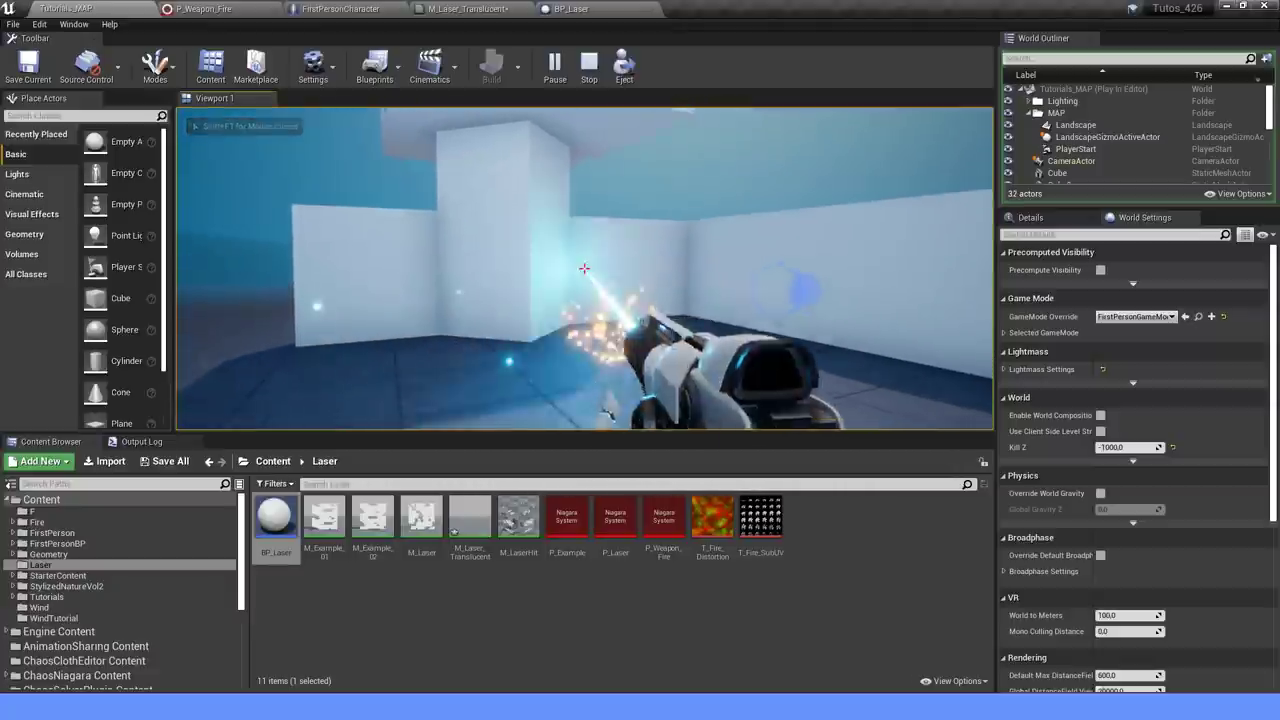
pyautogui.click(584, 268)
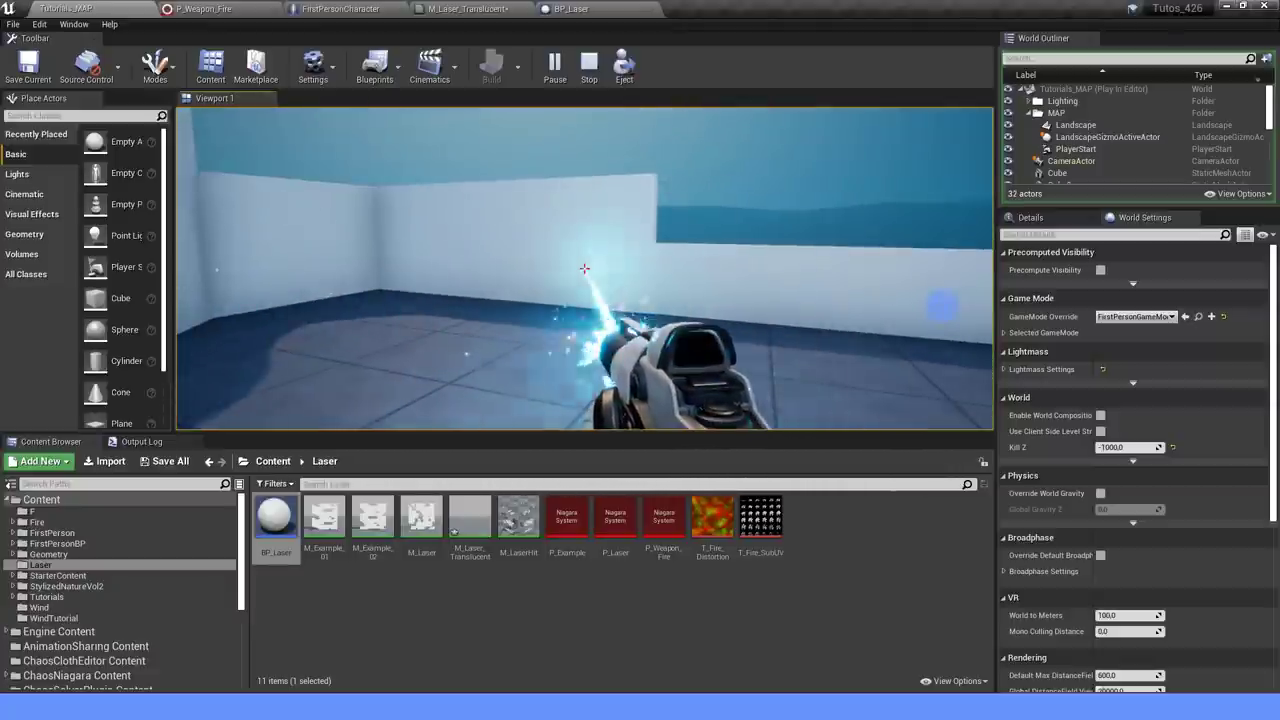
pyautogui.click(584, 268)
pyautogui.click(584, 268)
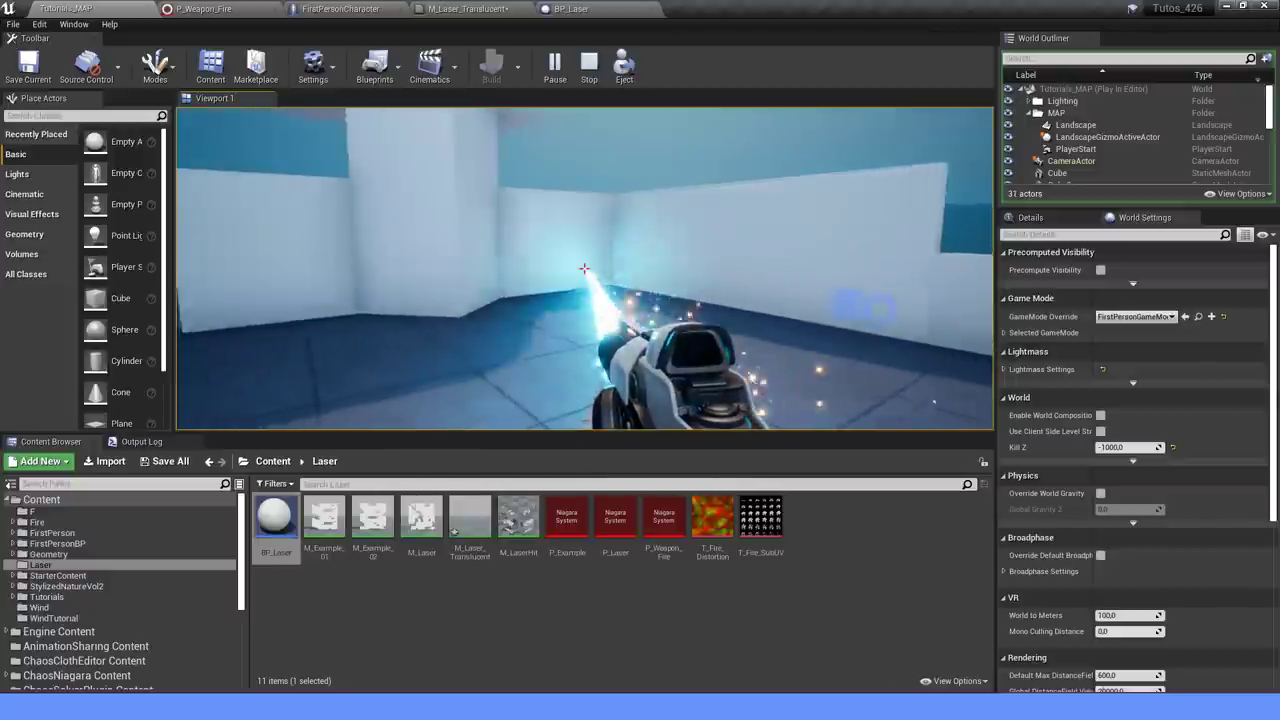
pyautogui.moveTo(584, 268); pyautogui.dragTo(450, 268)
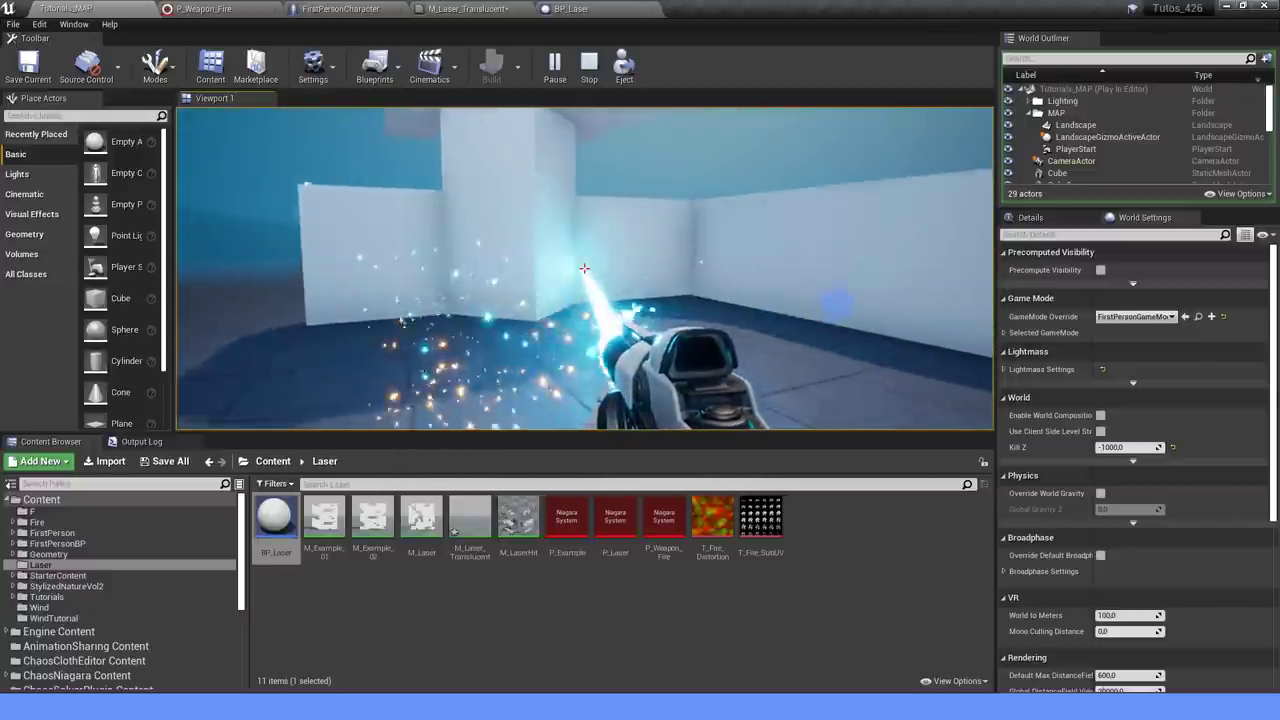
pyautogui.moveTo(584, 268); pyautogui.dragTo(564, 268)
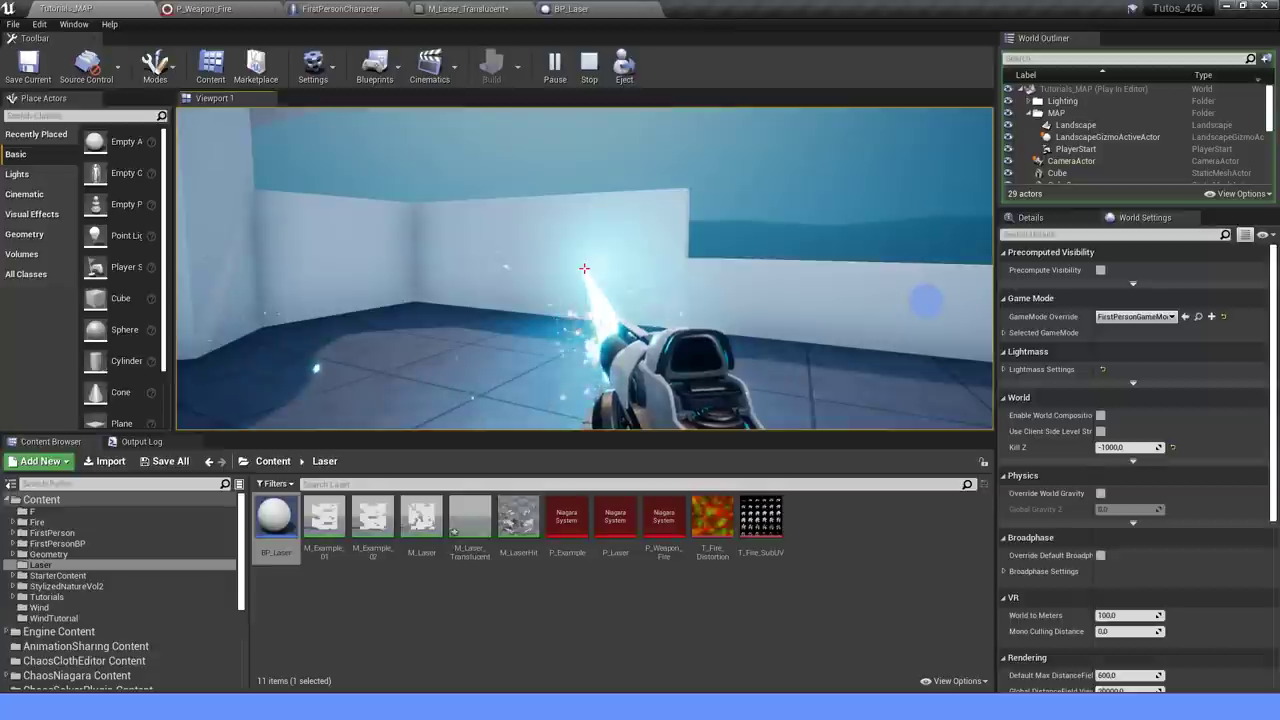
pyautogui.press('Escape')
# Set Weapon_fIRE's Initialize Particle Lifetime to minimum 0.3 and maximum 0.5.
pyautogui.click(210, 8)
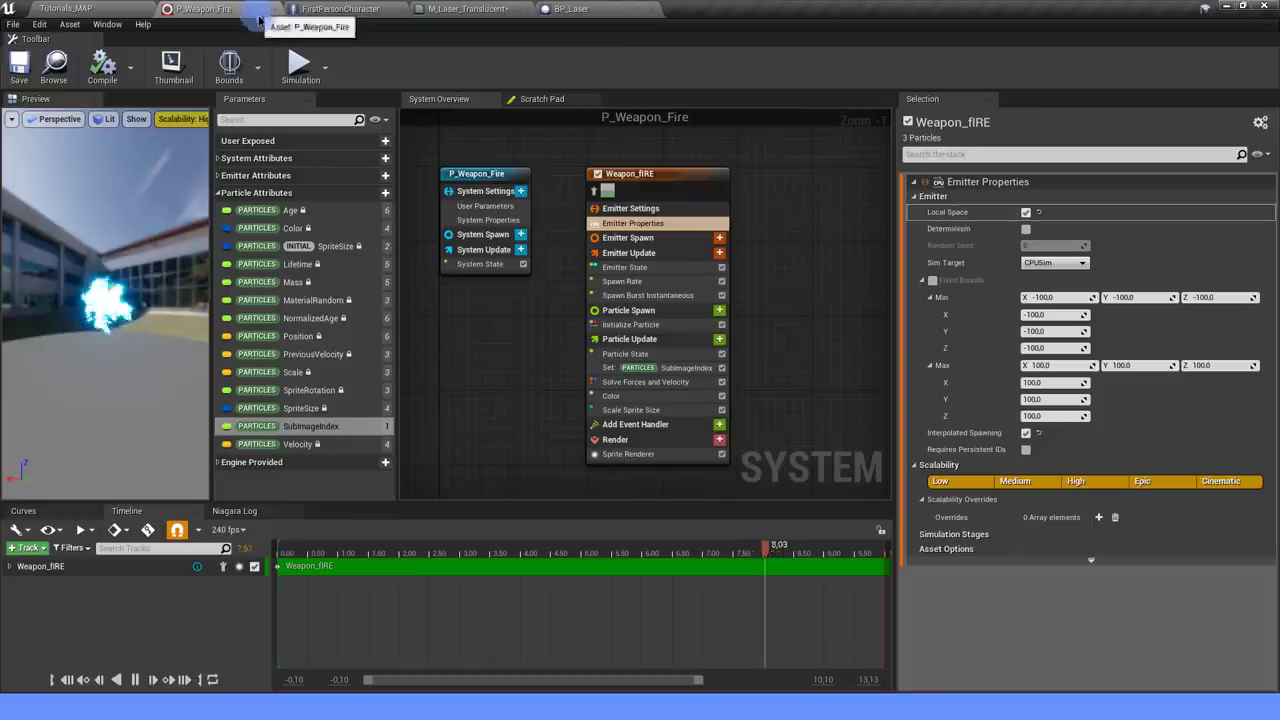
pyautogui.click(632, 324)
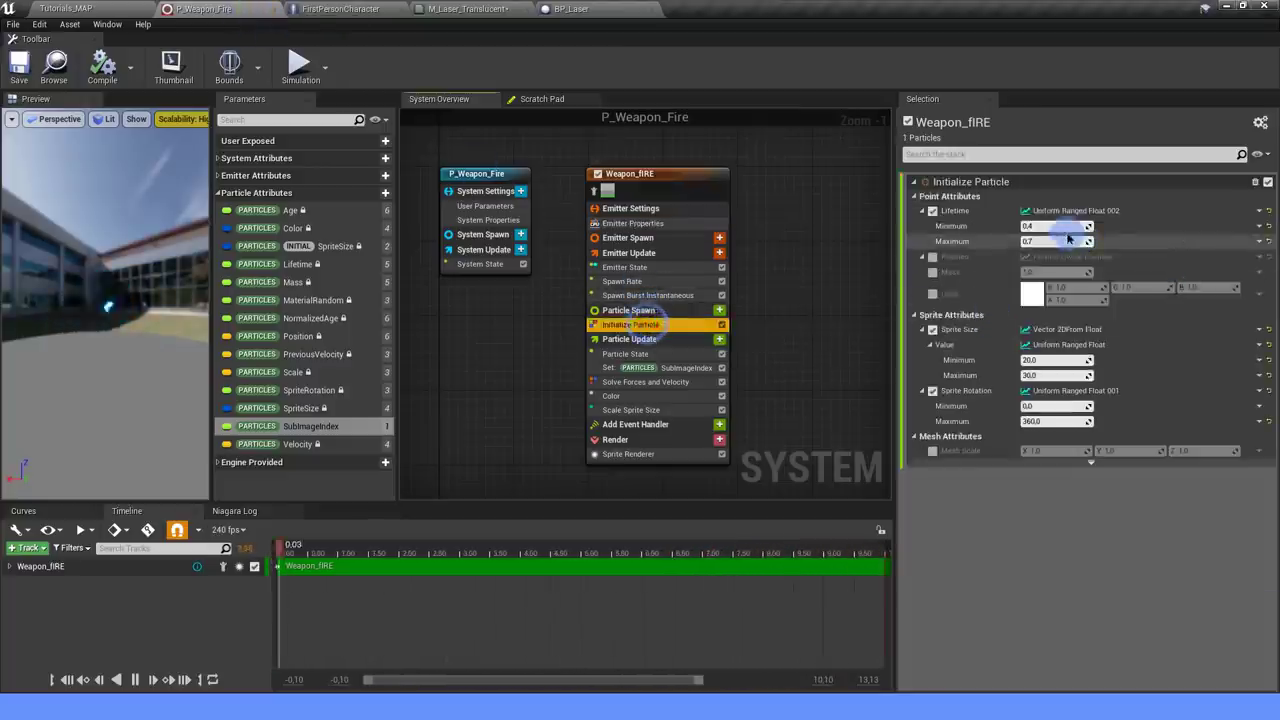
pyautogui.click(1040, 227)
pyautogui.doubleClick(1047, 227)
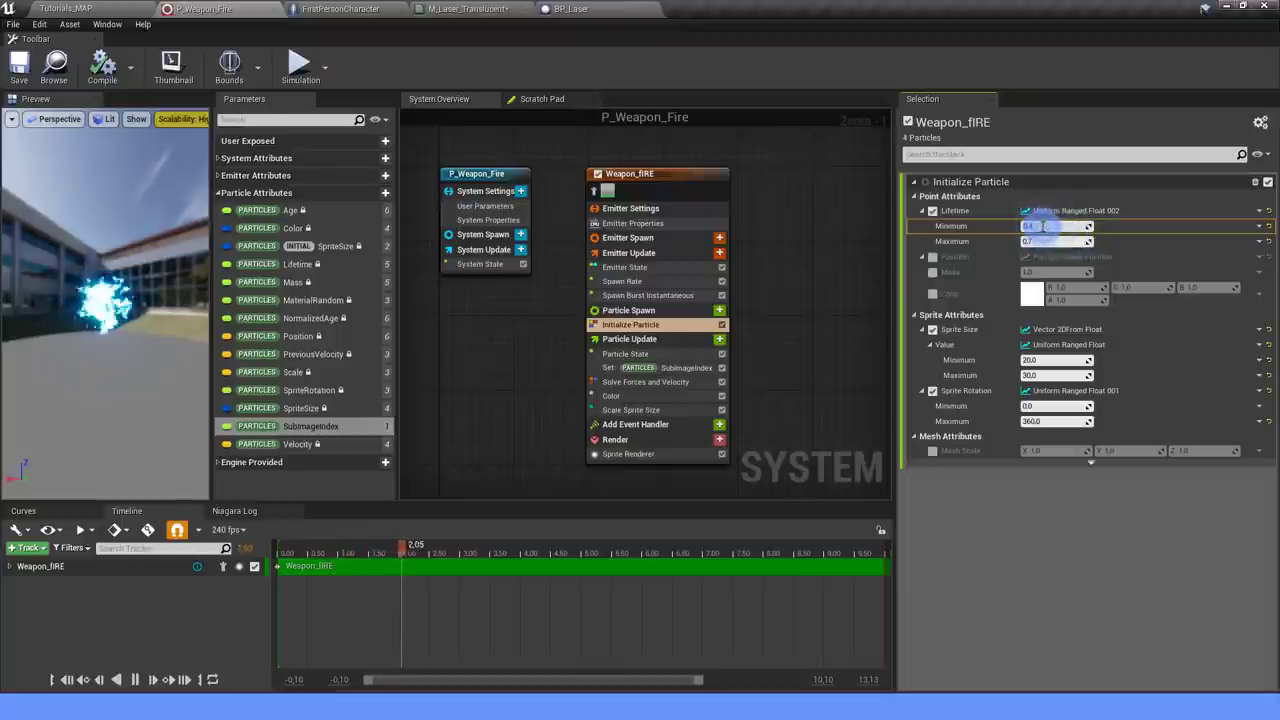
pyautogui.write('0')
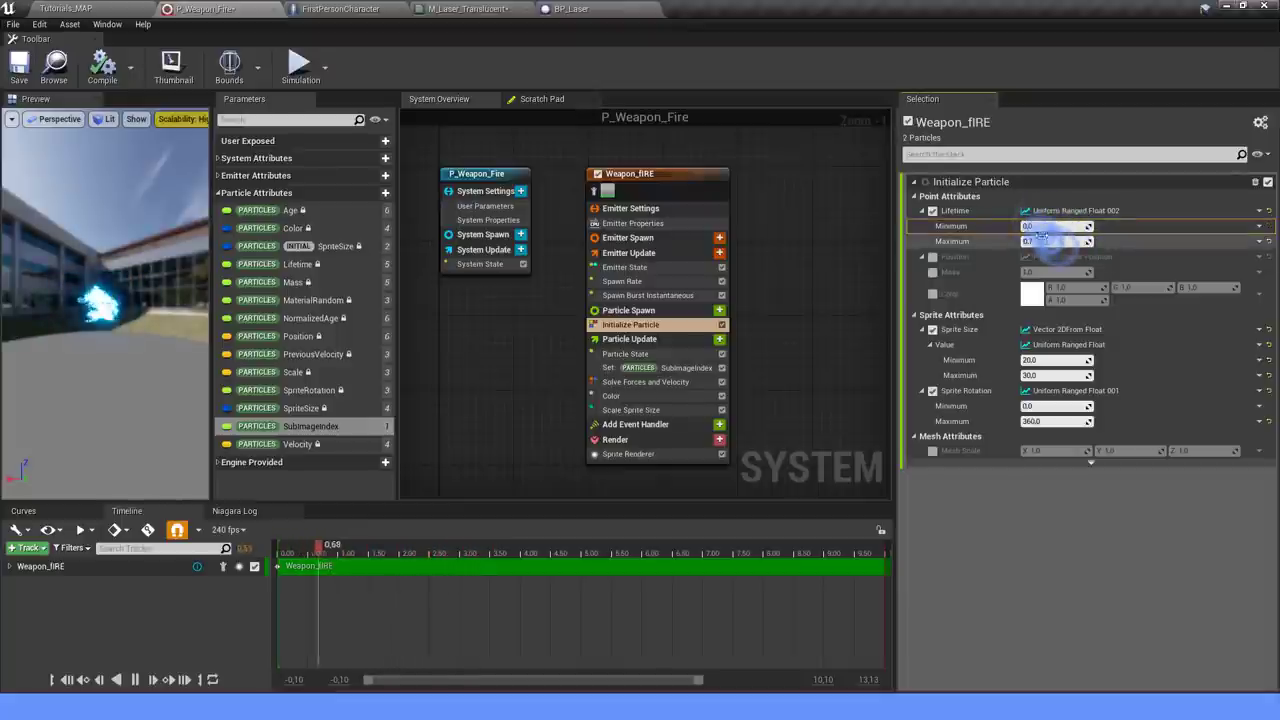
pyautogui.doubleClick(1040, 222)
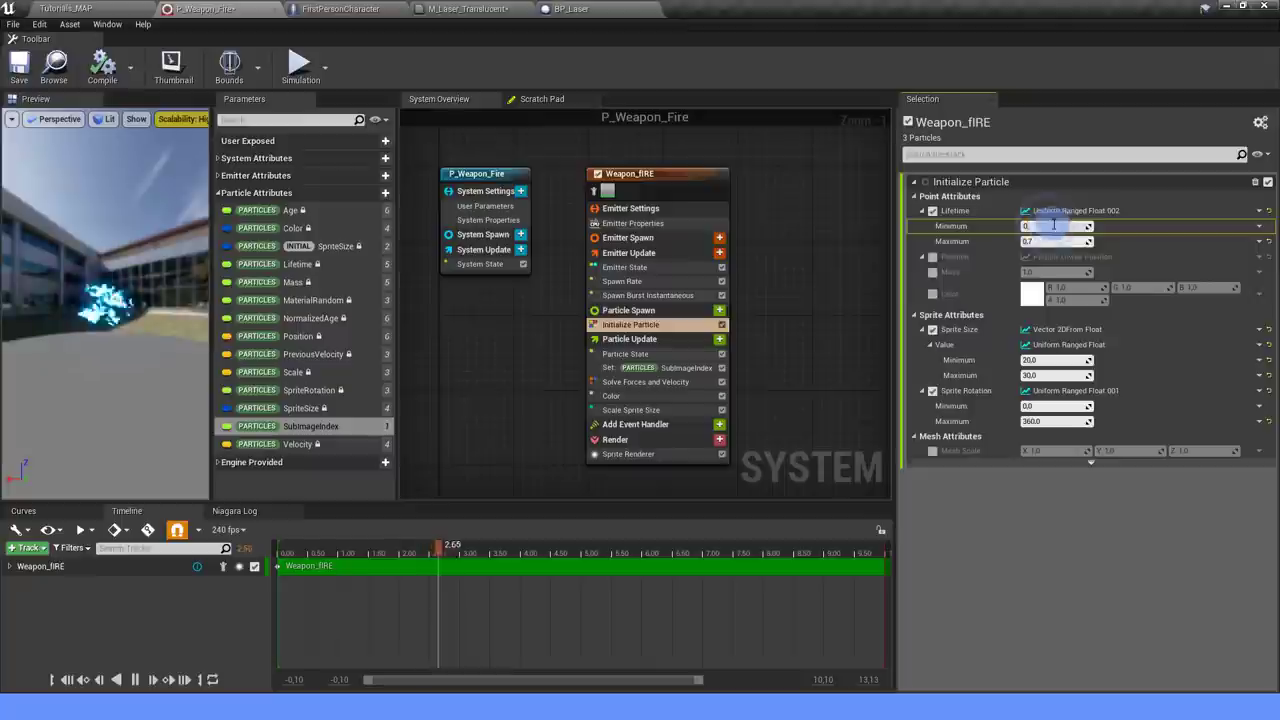
pyautogui.doubleClick(1043, 226)
pyautogui.write('3')
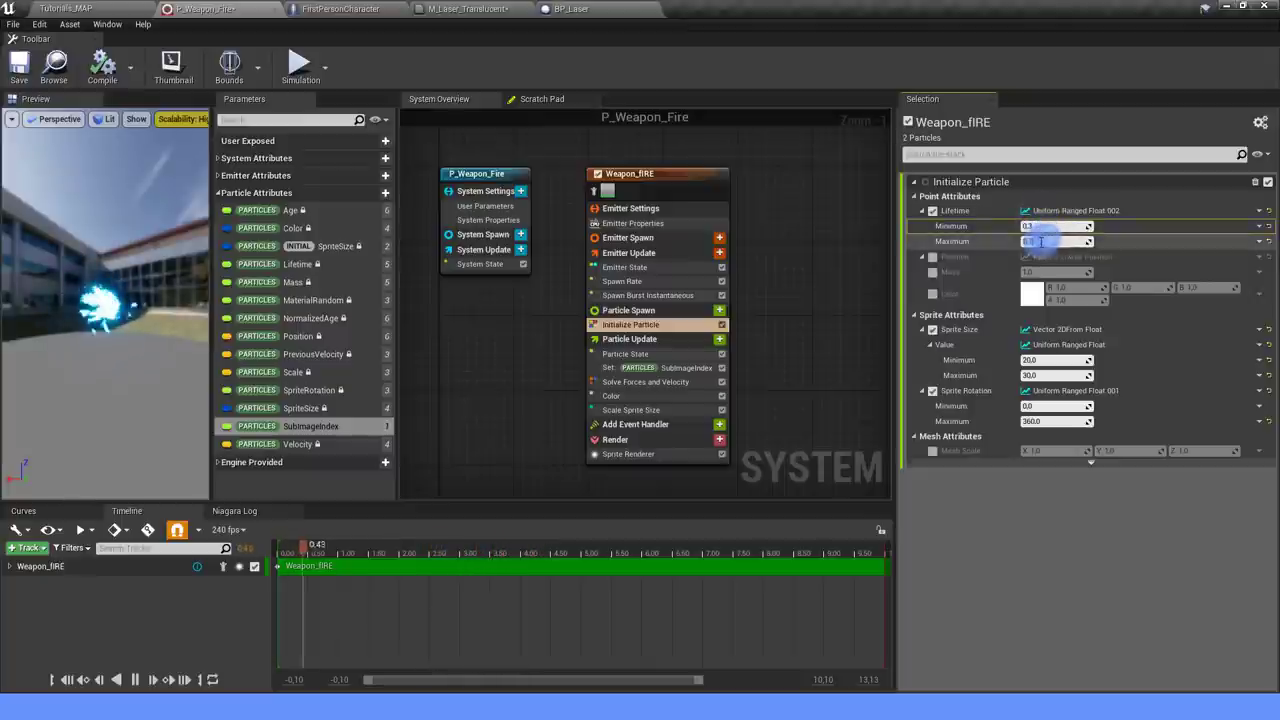
pyautogui.write('5')
pyautogui.click(788, 222)
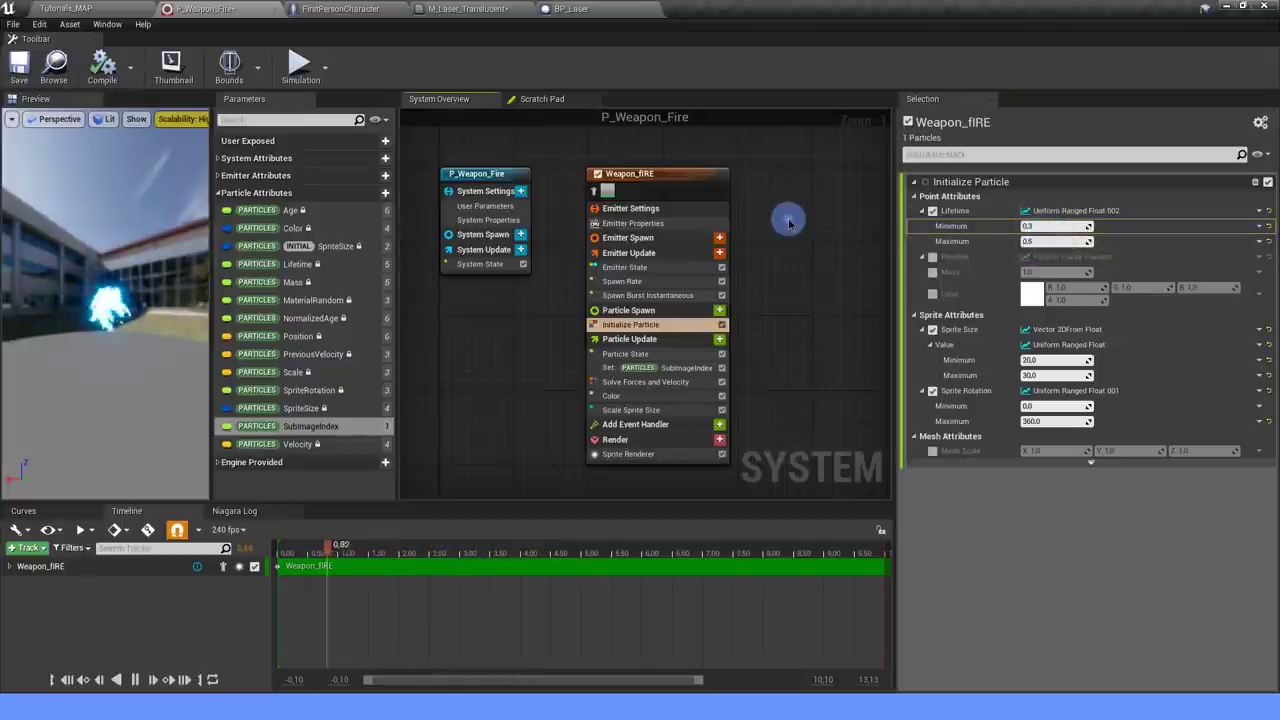
pyautogui.click(440, 133)
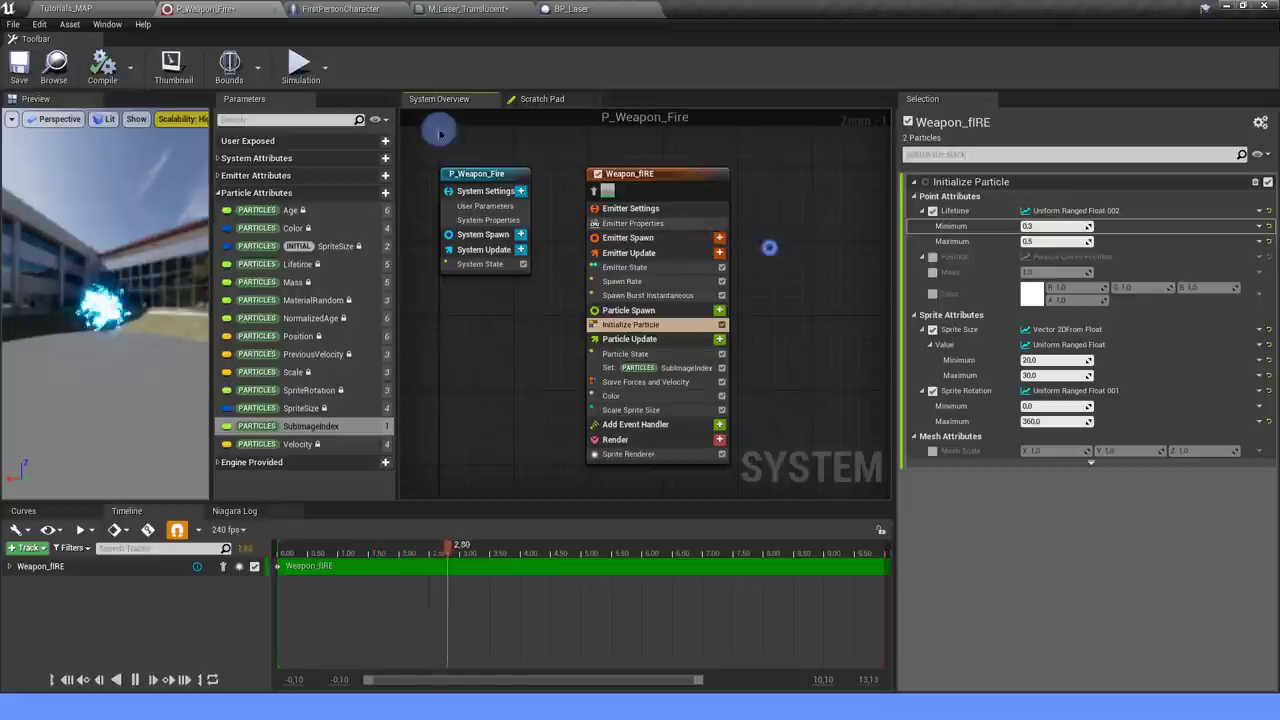
# Play the level, fire the laser at the walls to check the shorter fire, then stop.
pyautogui.click(65, 8)
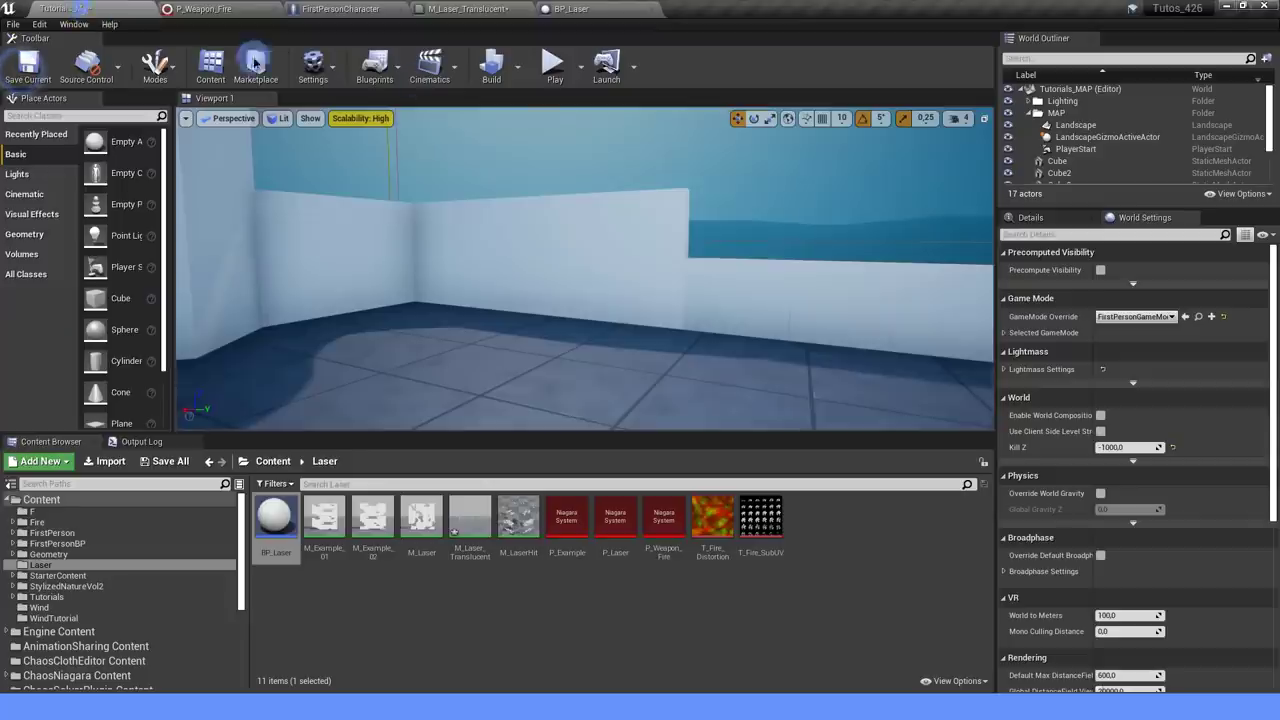
pyautogui.click(551, 65)
pyautogui.click(538, 281)
pyautogui.moveTo(586, 294); pyautogui.dragTo(712, 305)
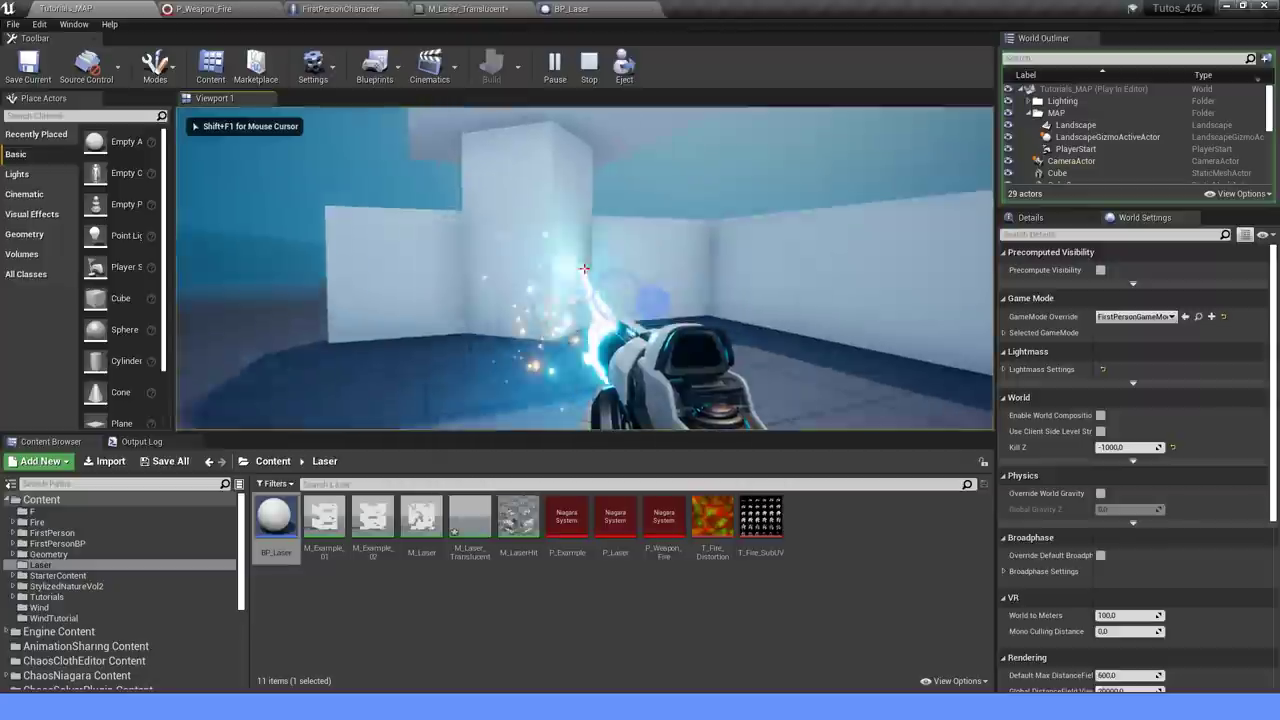
pyautogui.click(584, 268)
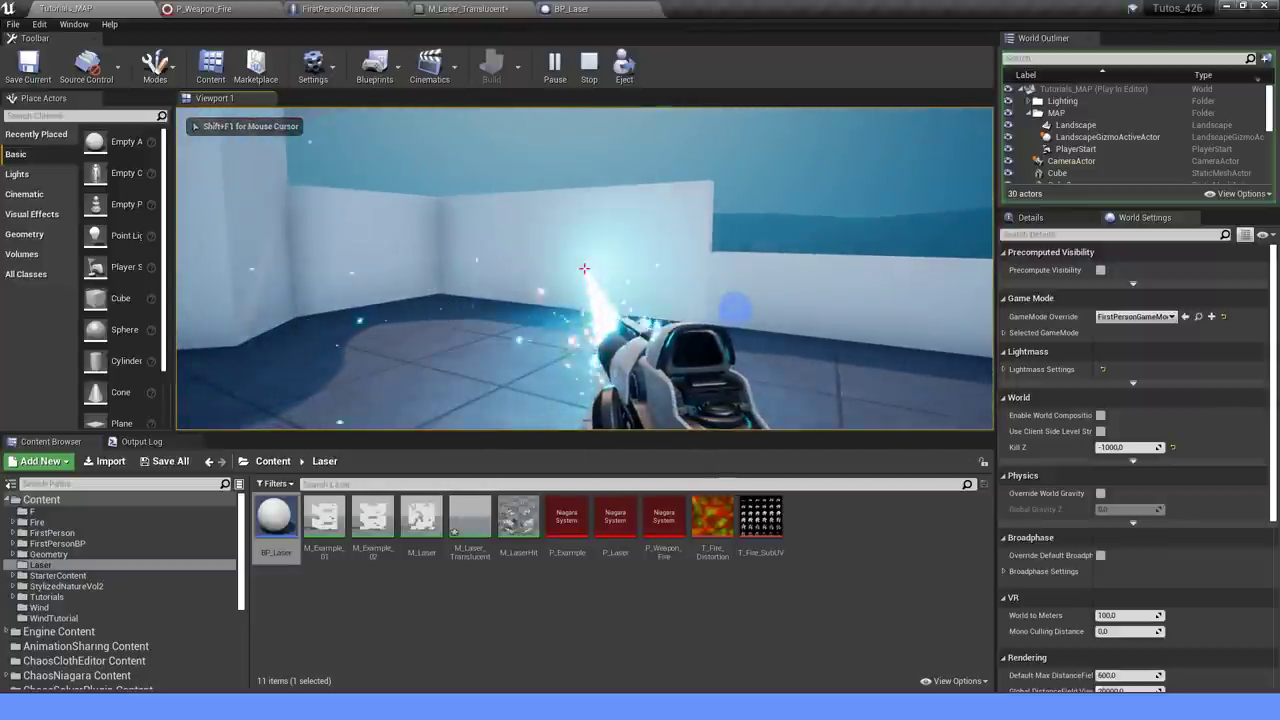
pyautogui.moveTo(584, 268); pyautogui.dragTo(584, 268)
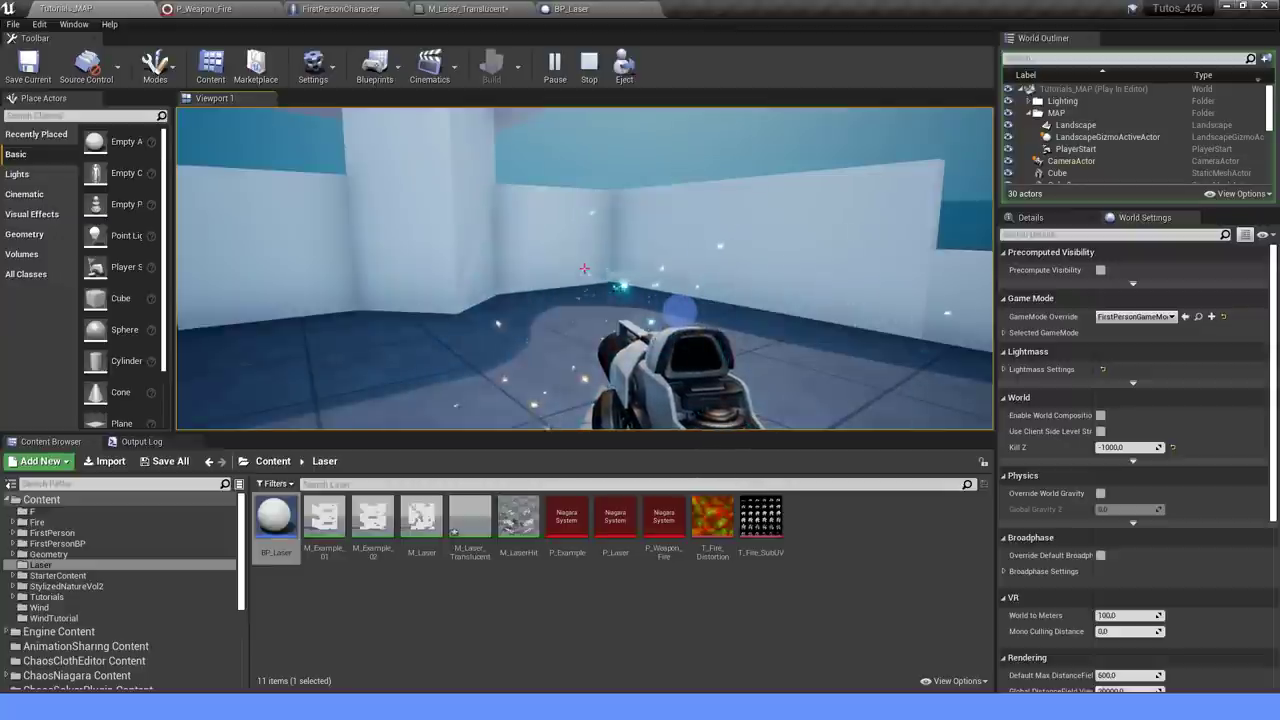
pyautogui.press('Escape')
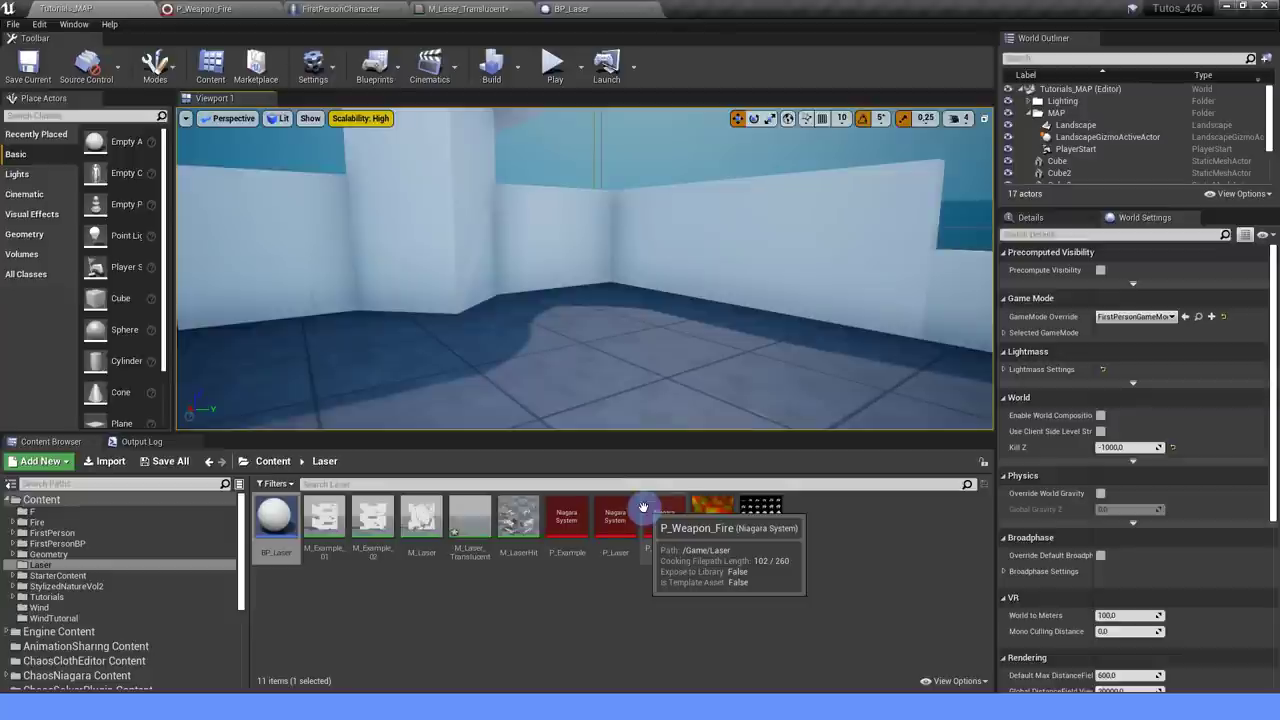
# Create a Niagara system from the Empty emitter template in the Laser folder, named P_Laser_Hit.
pyautogui.rightClick(817, 583)
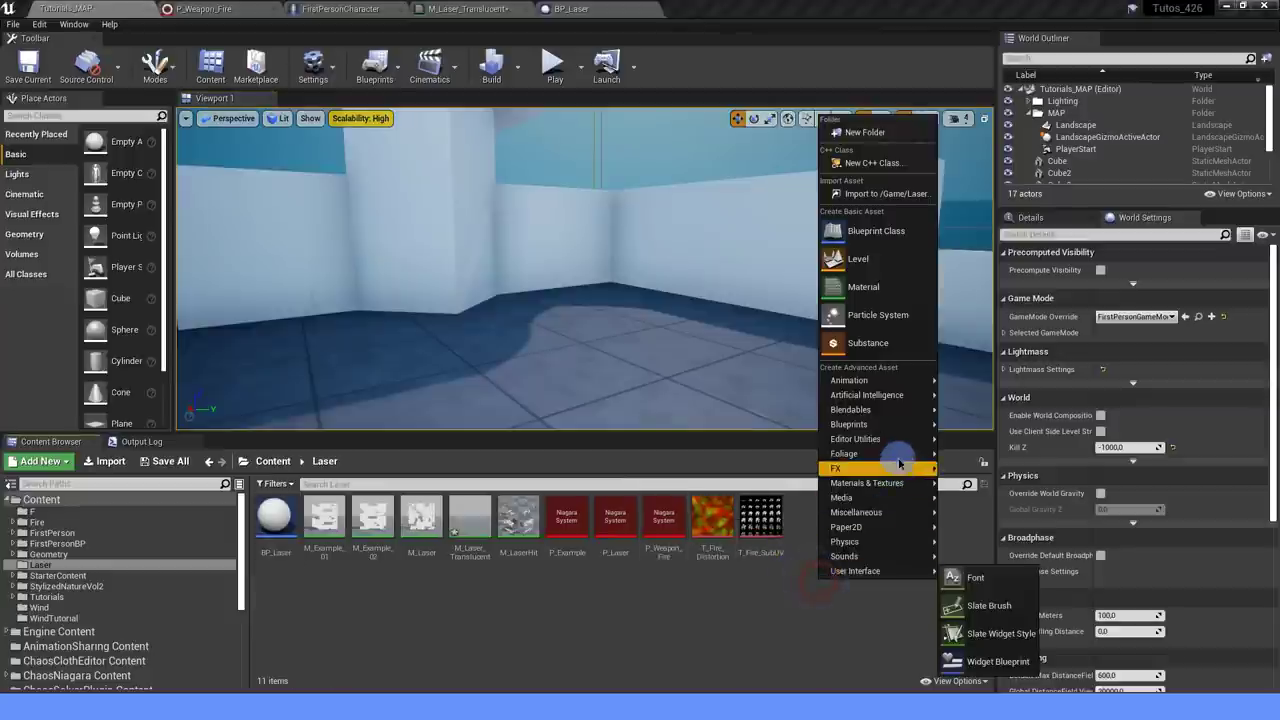
pyautogui.moveTo(897, 474)
pyautogui.click(966, 668)
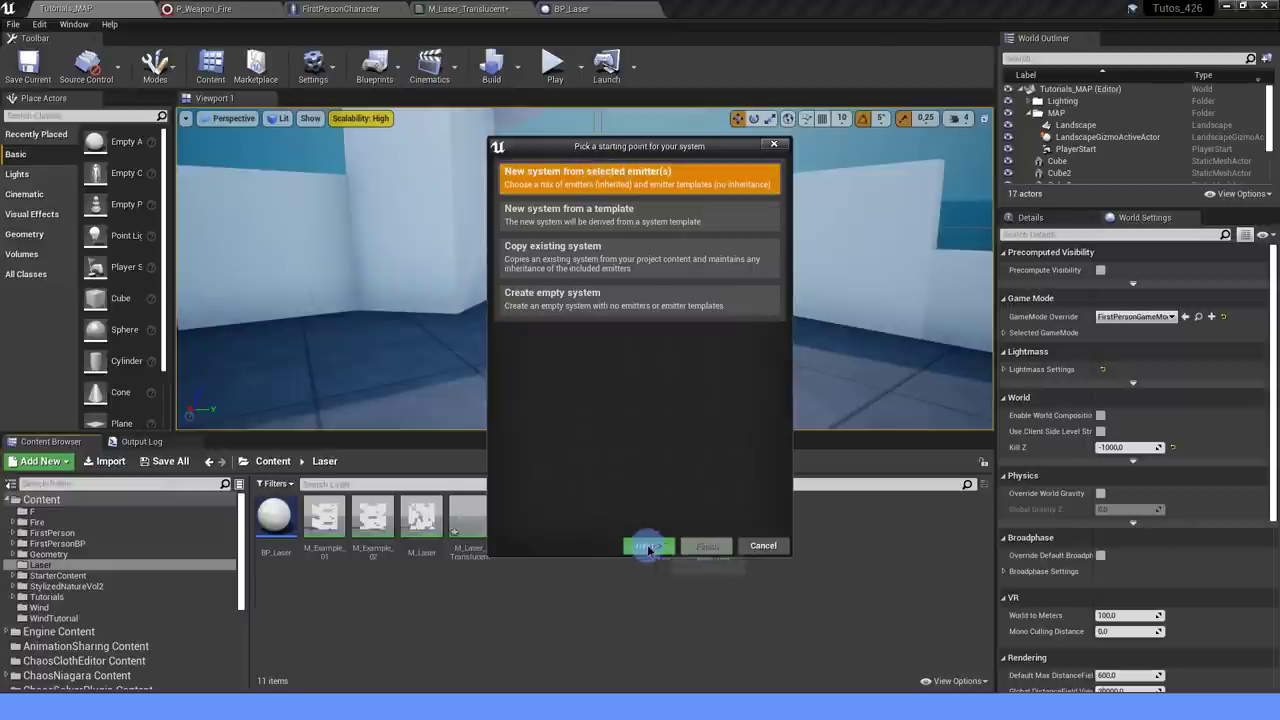
pyautogui.click(648, 546)
pyautogui.click(585, 330)
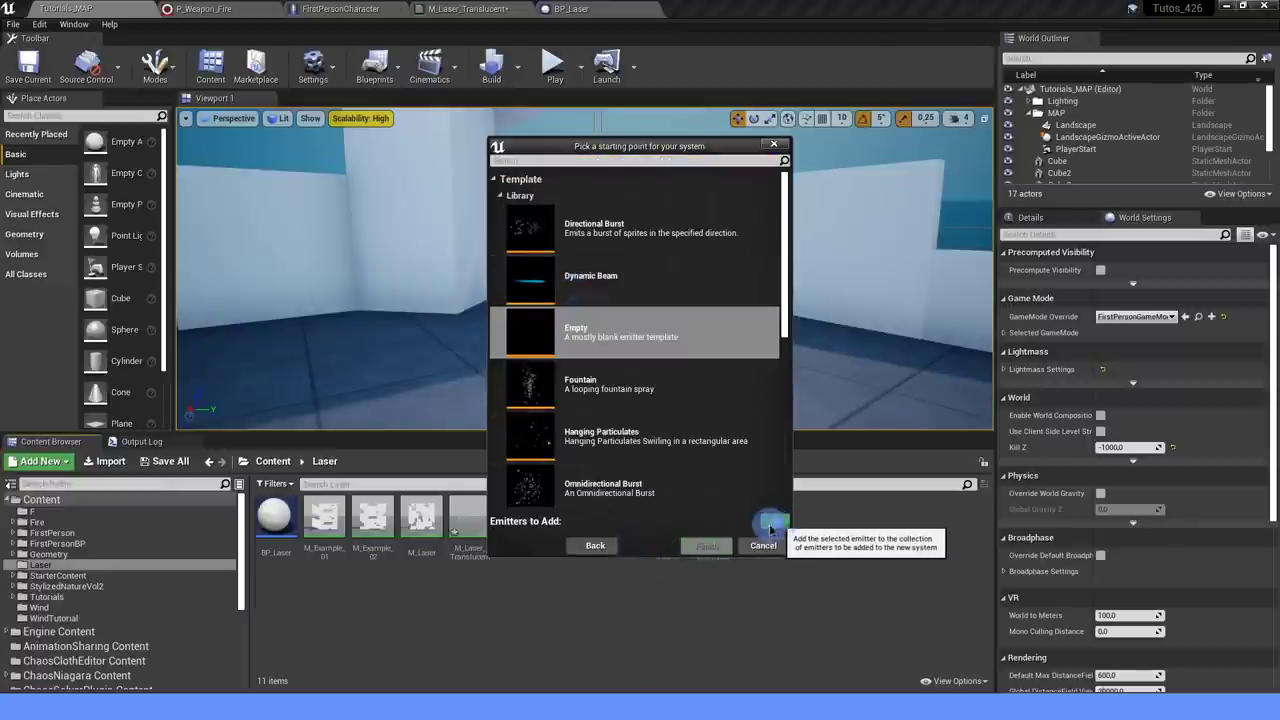
pyautogui.click(770, 530)
pyautogui.click(705, 545)
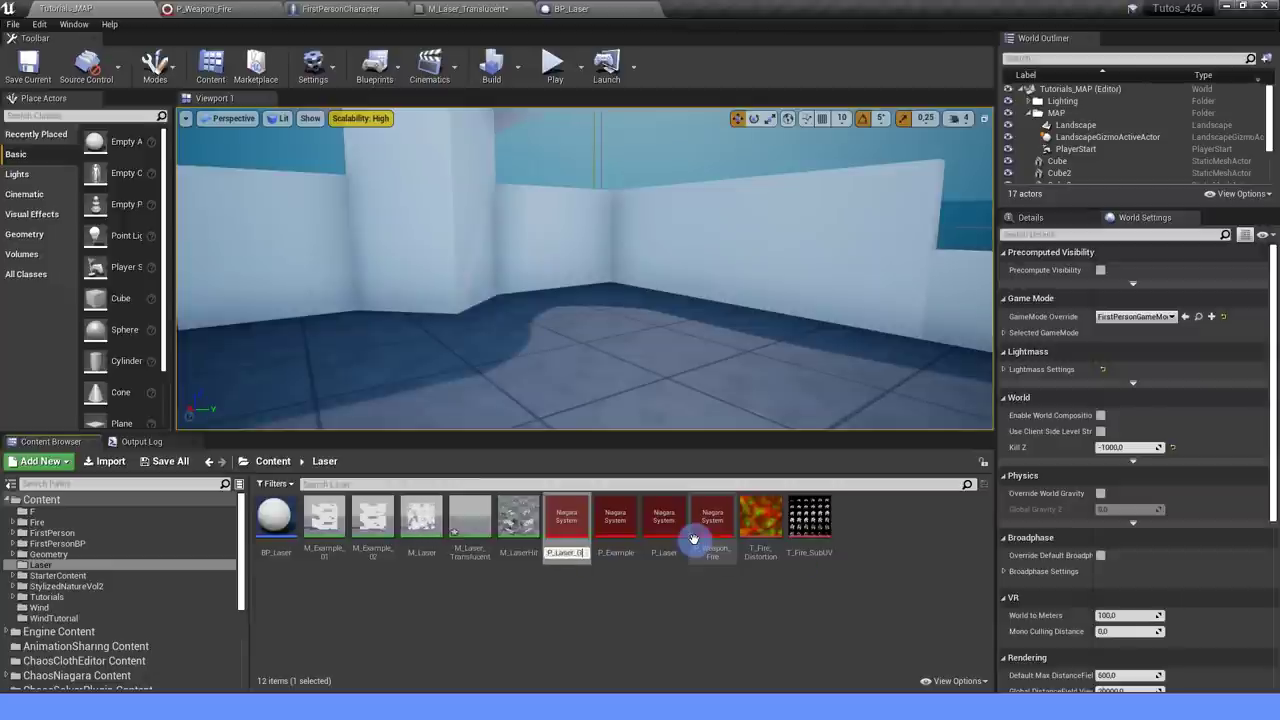
pyautogui.press('Return')
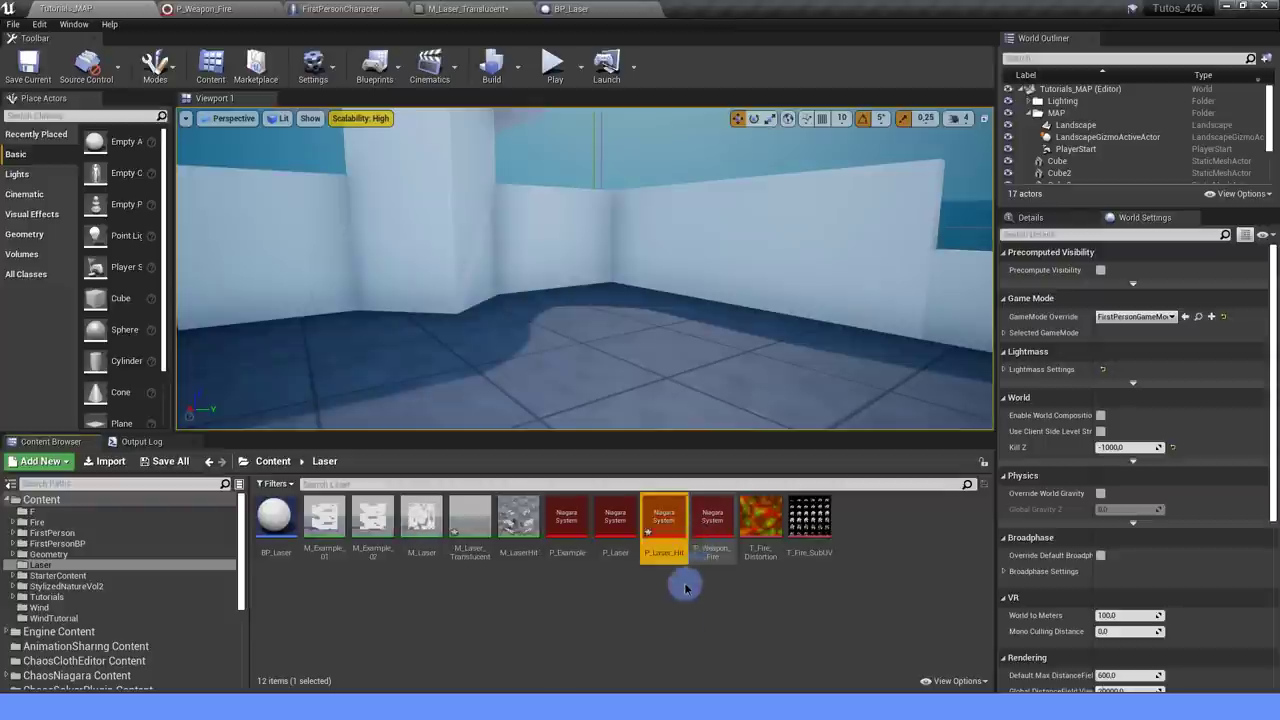
# Open P_Laser_Hit and remove its Empty emitter.
pyautogui.doubleClick(662, 520)
pyautogui.moveTo(716, 398); pyautogui.dragTo(591, 350, button='right')
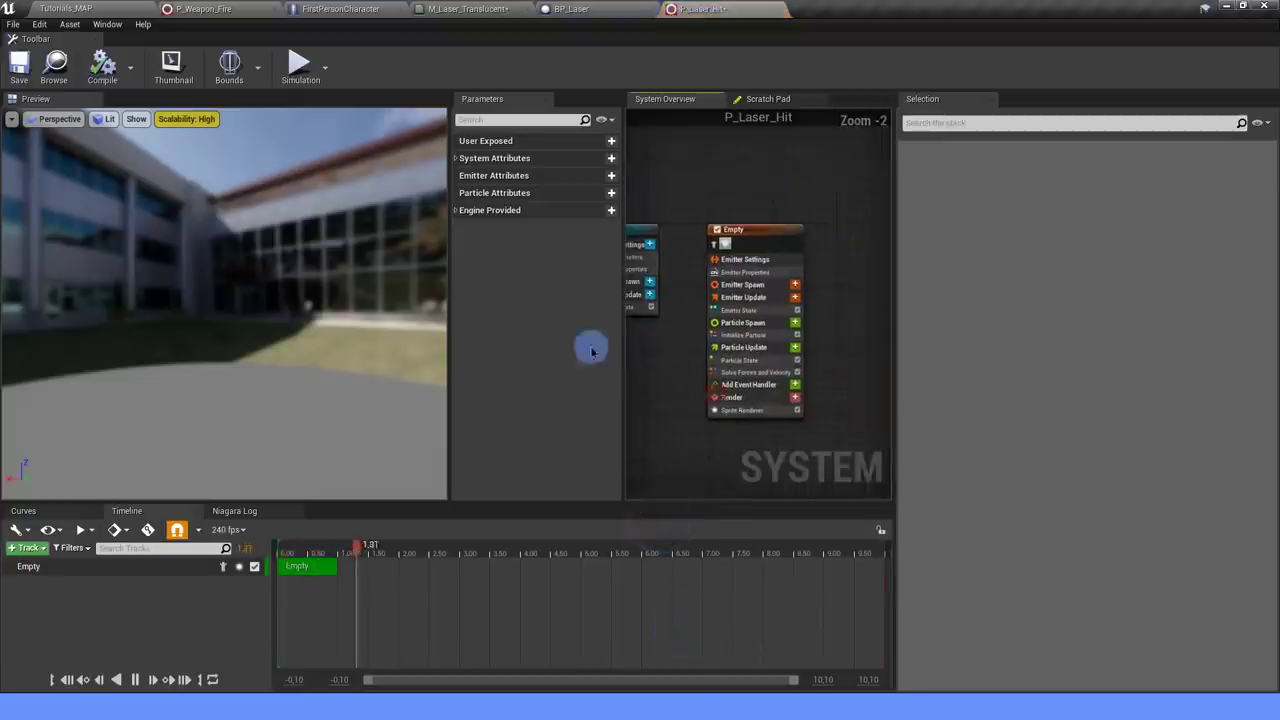
pyautogui.moveTo(451, 335); pyautogui.dragTo(188, 335)
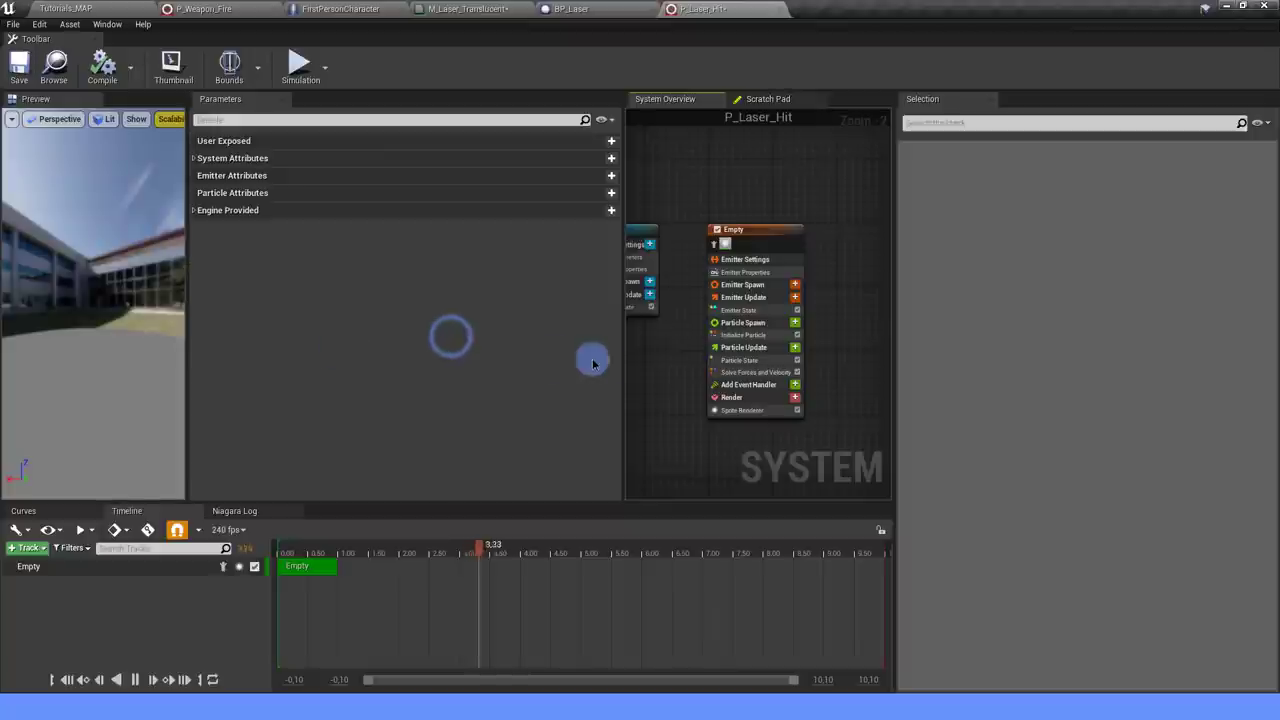
pyautogui.moveTo(397, 361); pyautogui.dragTo(401, 361)
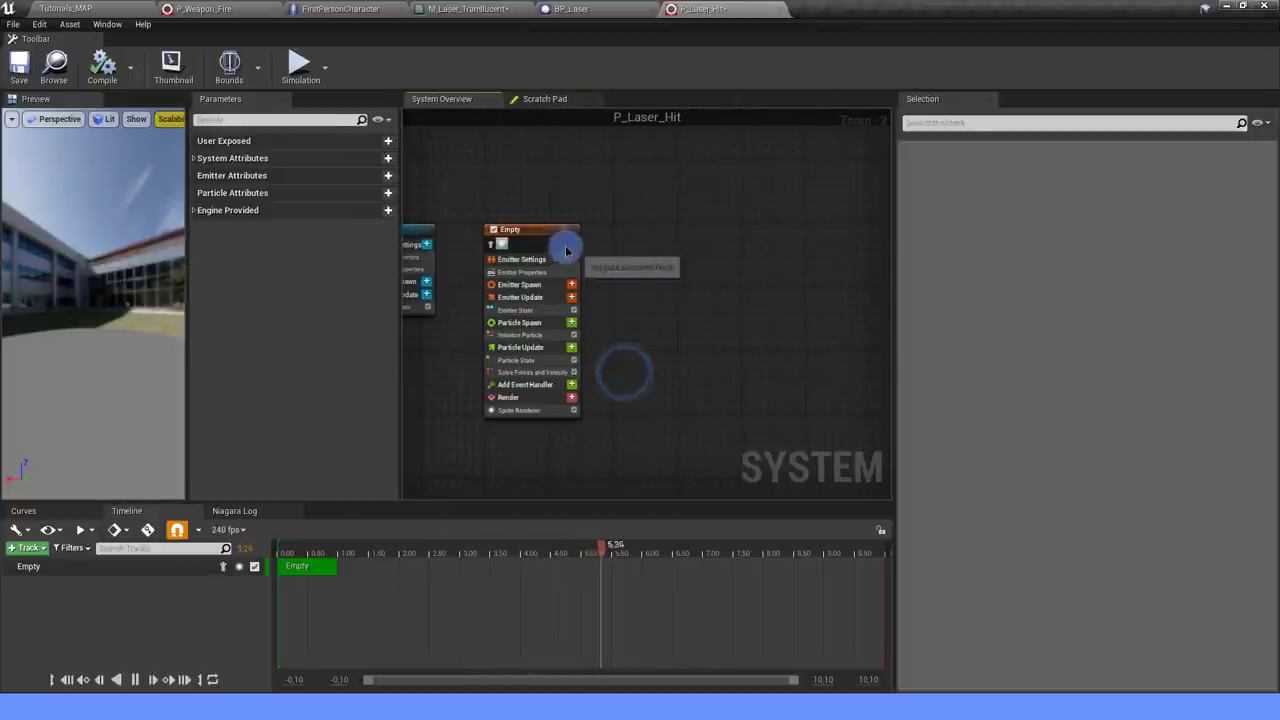
pyautogui.click(552, 232)
pyautogui.hotkey('ctrl', 'x')
pyautogui.click(651, 258)
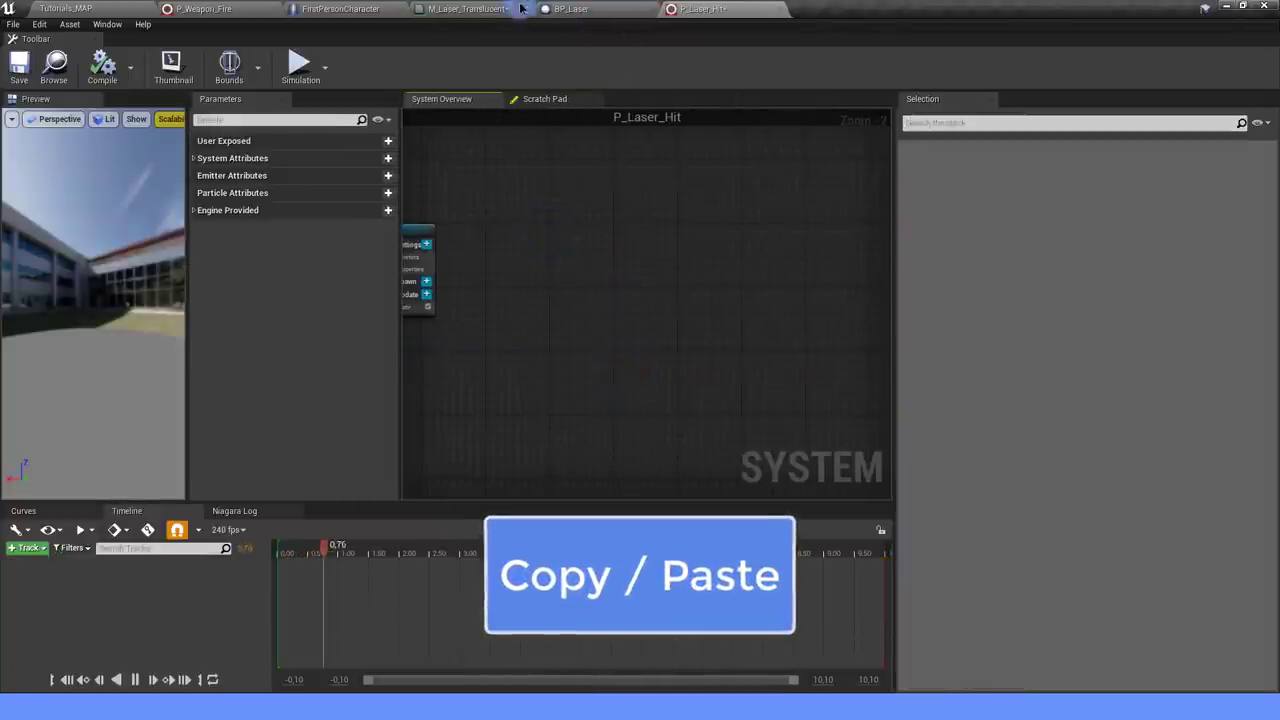
# Copy the Weapon_fIRE emitter from P_Weapon_Fire and paste it into P_Laser_Hit.
pyautogui.click(205, 8)
pyautogui.click(728, 229)
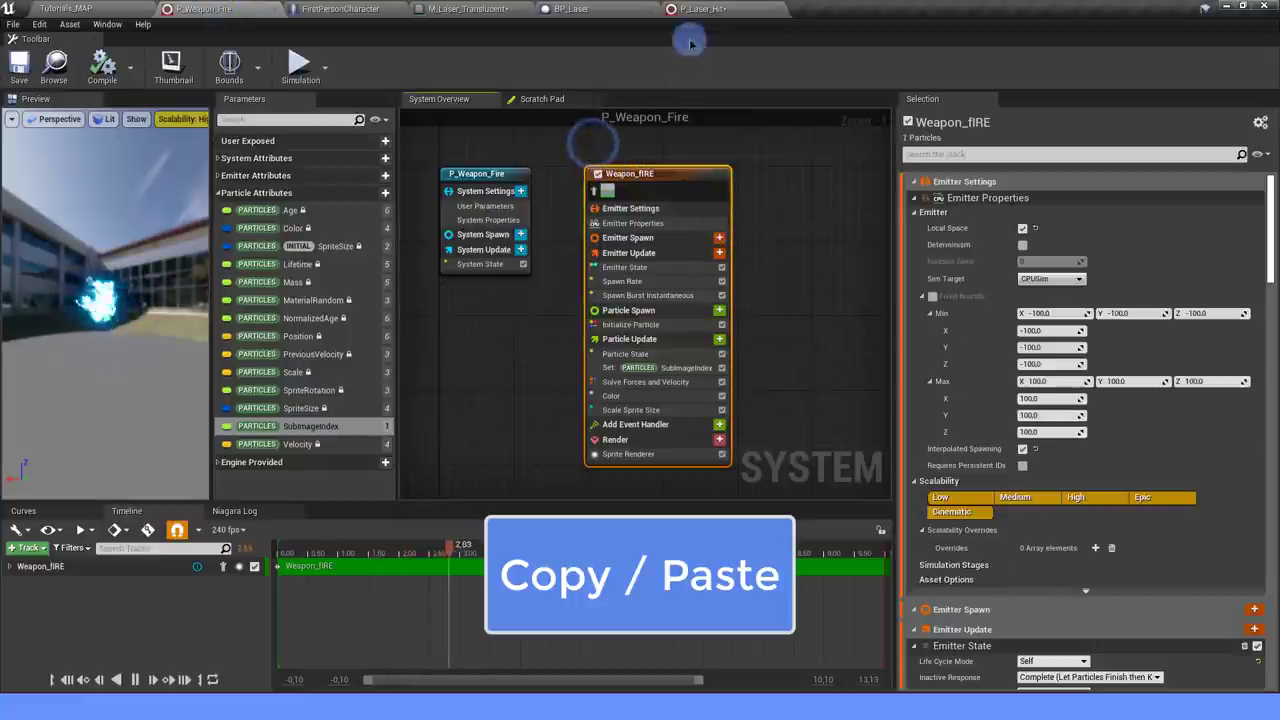
pyautogui.click(700, 9)
pyautogui.hotkey('ctrl', 'v')
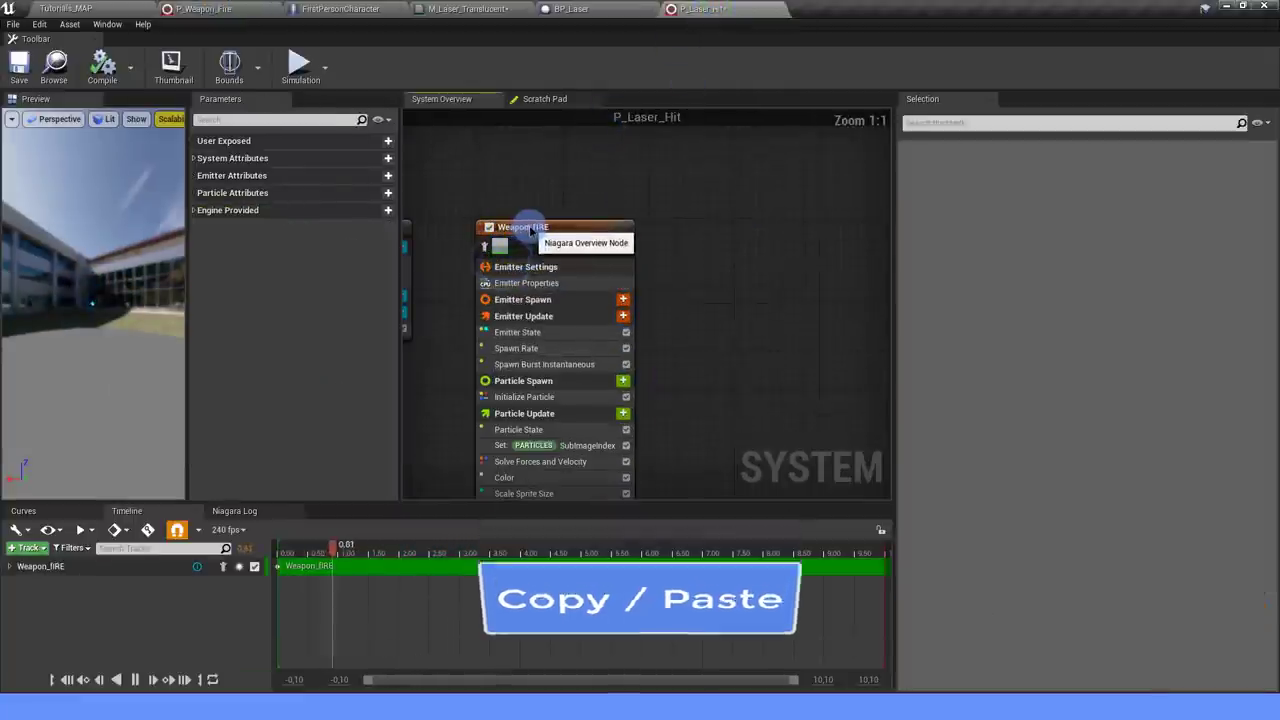
# Rename the pasted emitter to Hit.
pyautogui.click(526, 230)
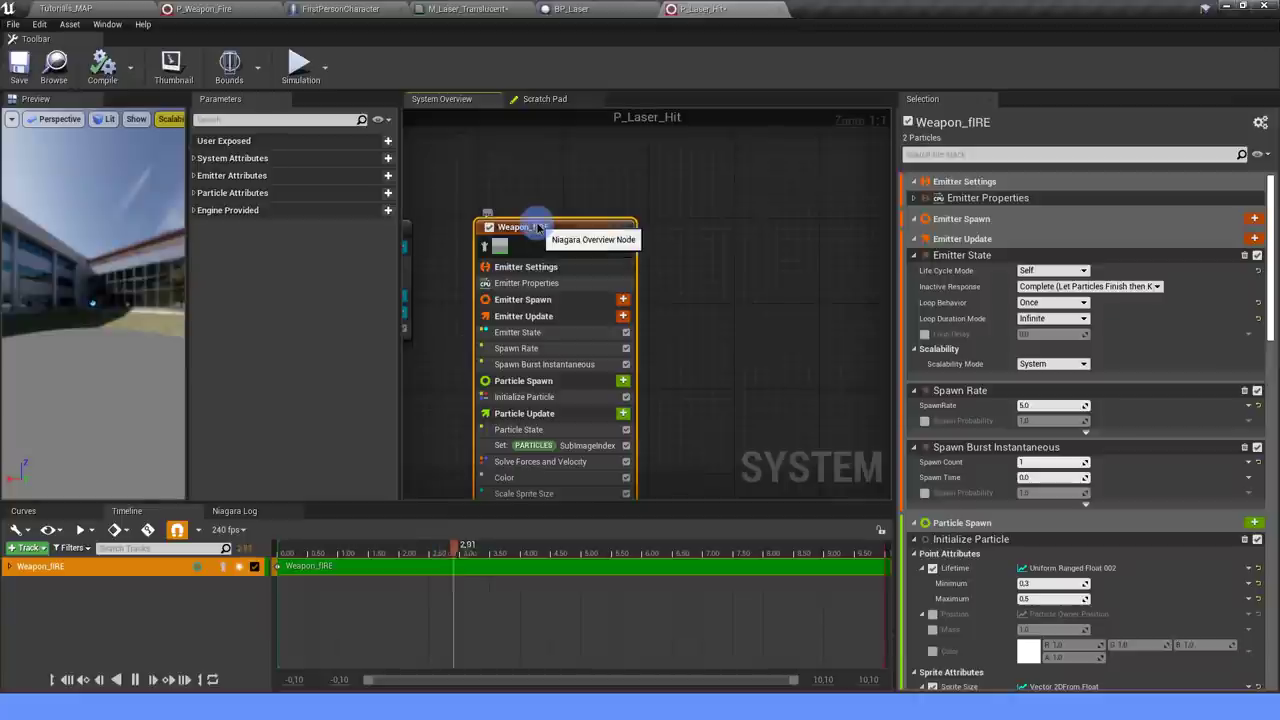
pyautogui.doubleClick(534, 229)
pyautogui.write('Hity')
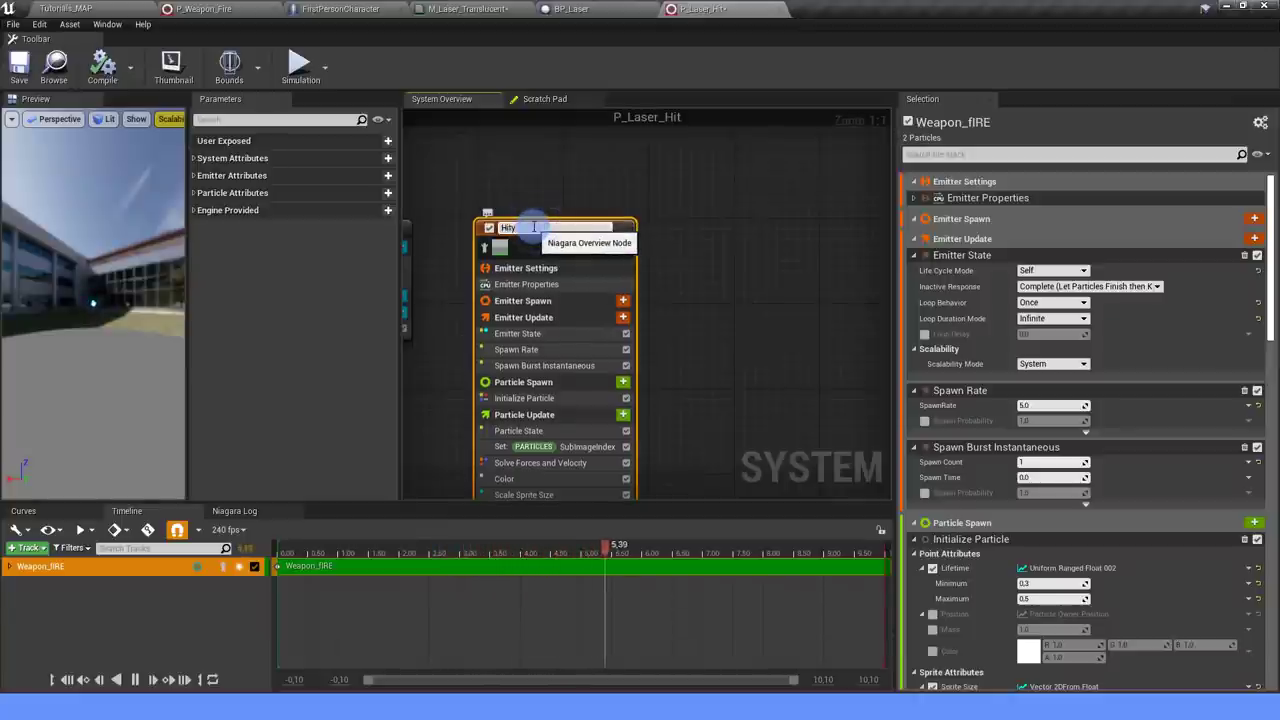
pyautogui.press('Return')
pyautogui.doubleClick(525, 228)
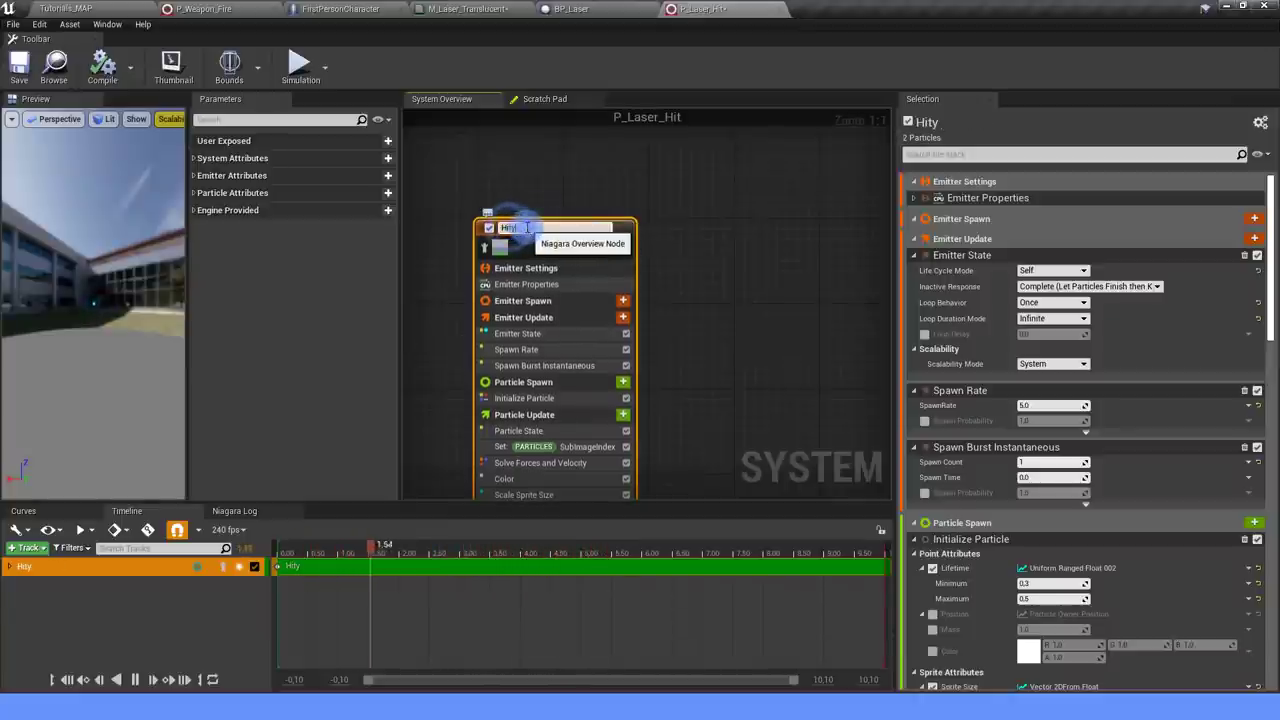
pyautogui.press('BackSpace')
pyautogui.click(694, 271)
pyautogui.scroll(-2, 694, 323)
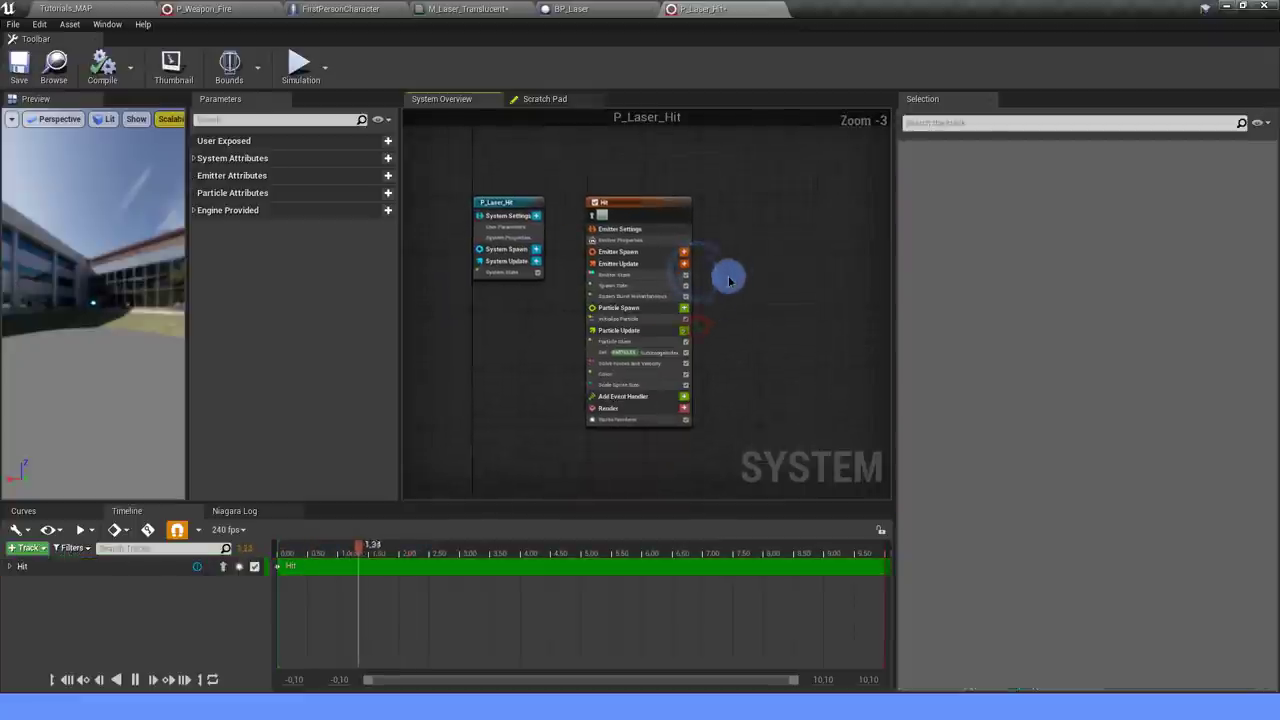
# Swap the Hit emitter's Sprite Renderer material from M_Laser_Translucent to M_LaserHit.
pyautogui.click(640, 432)
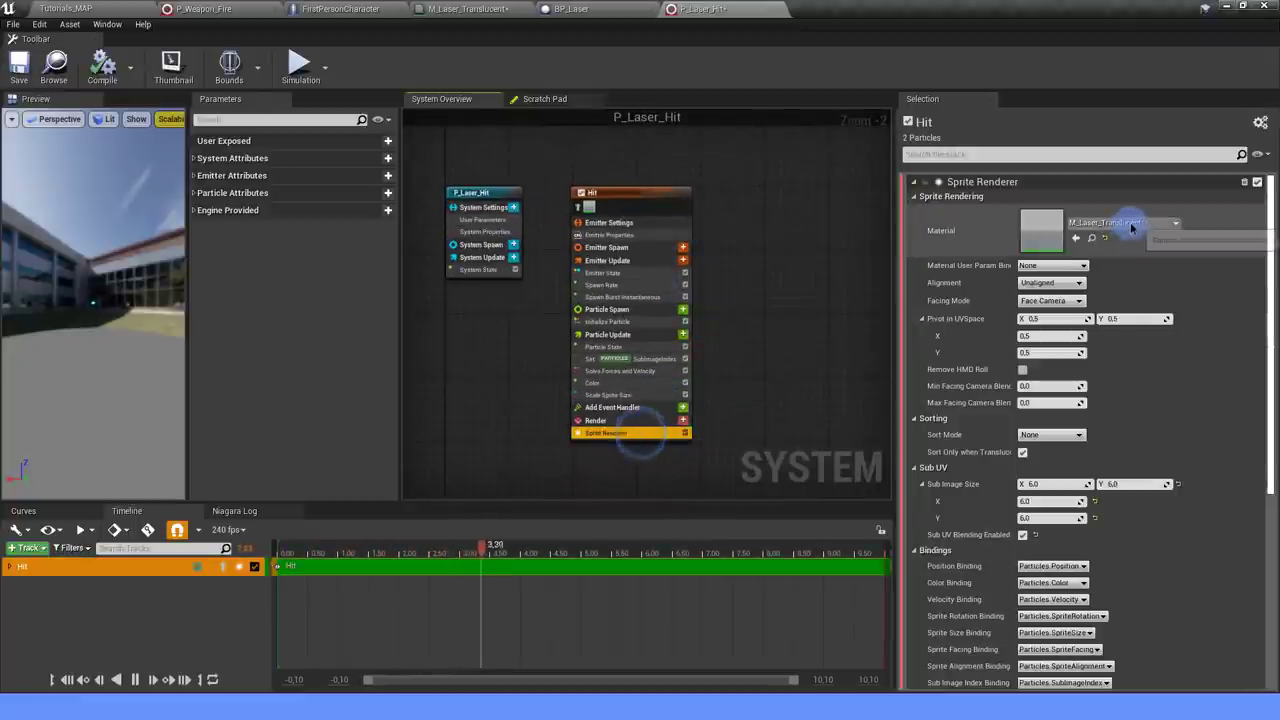
pyautogui.click(1131, 226)
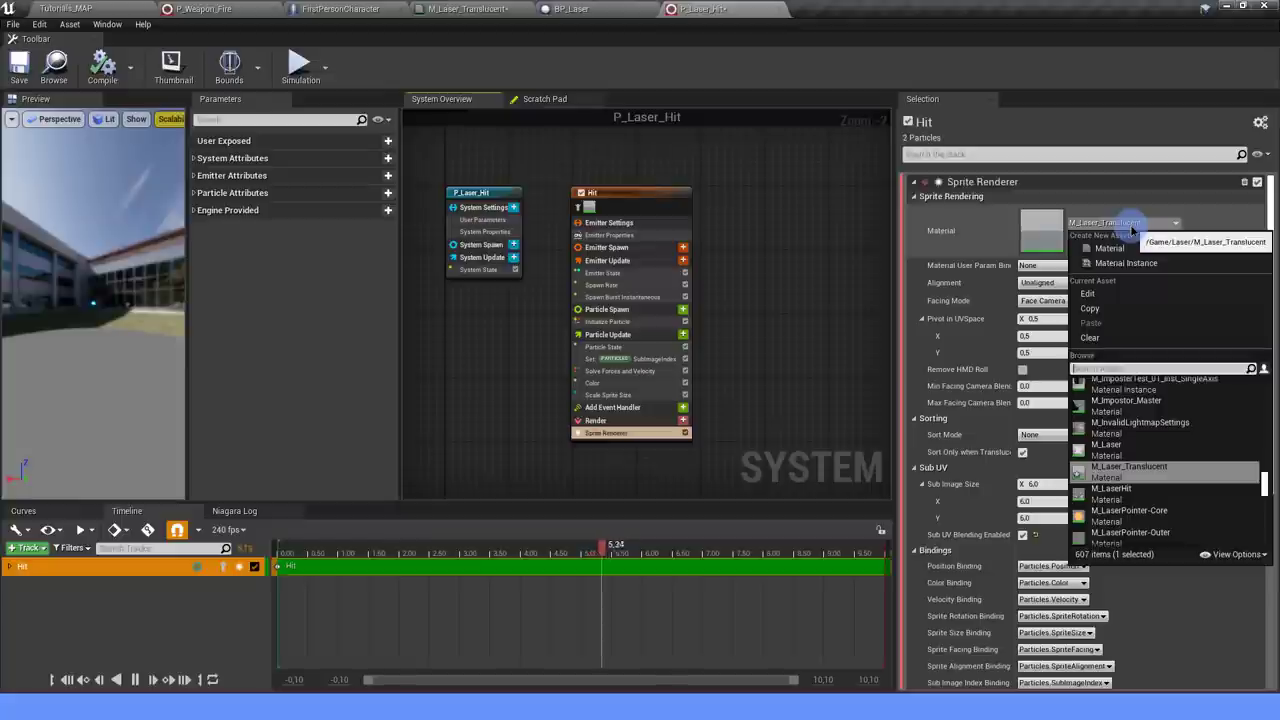
pyautogui.click(120, 7)
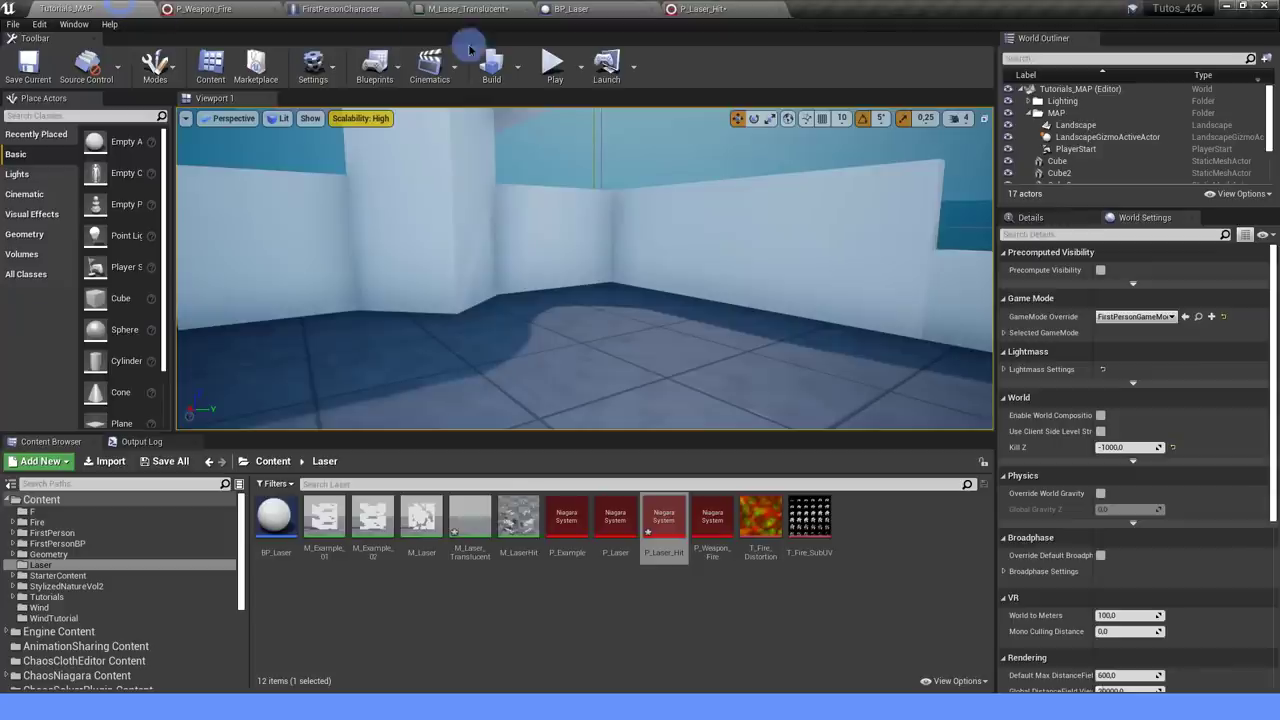
pyautogui.click(683, 8)
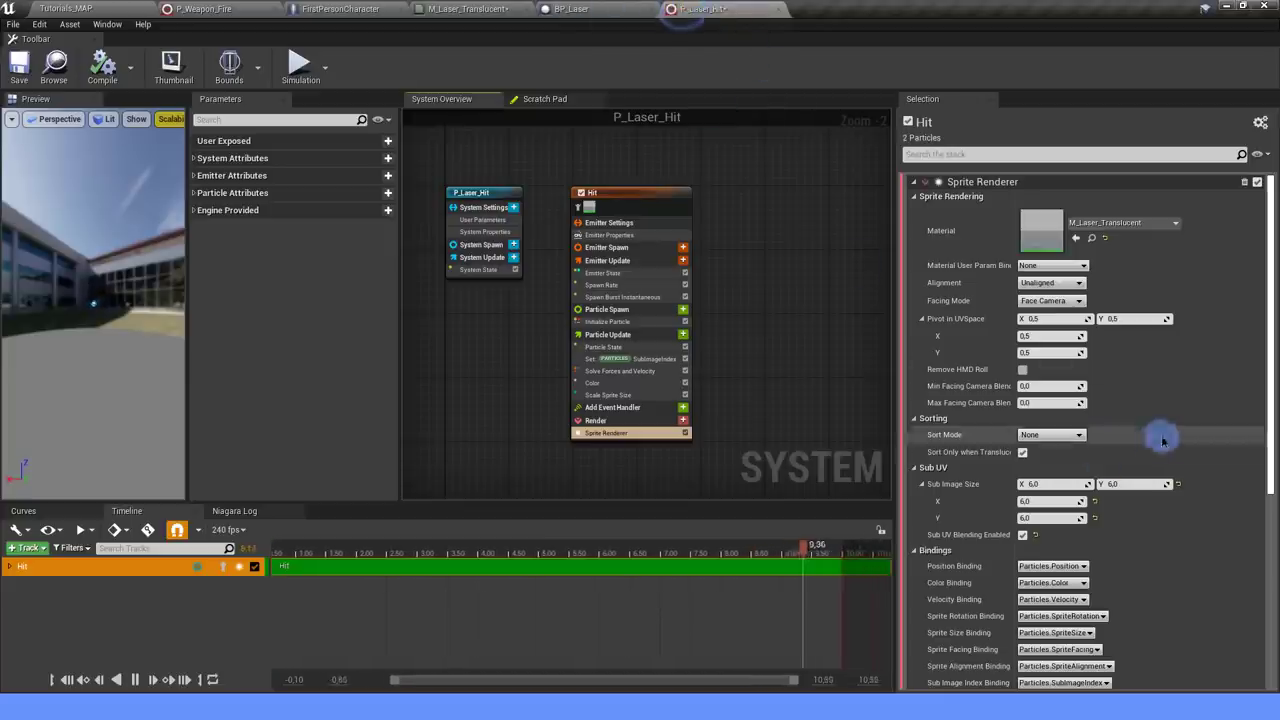
pyautogui.click(1112, 226)
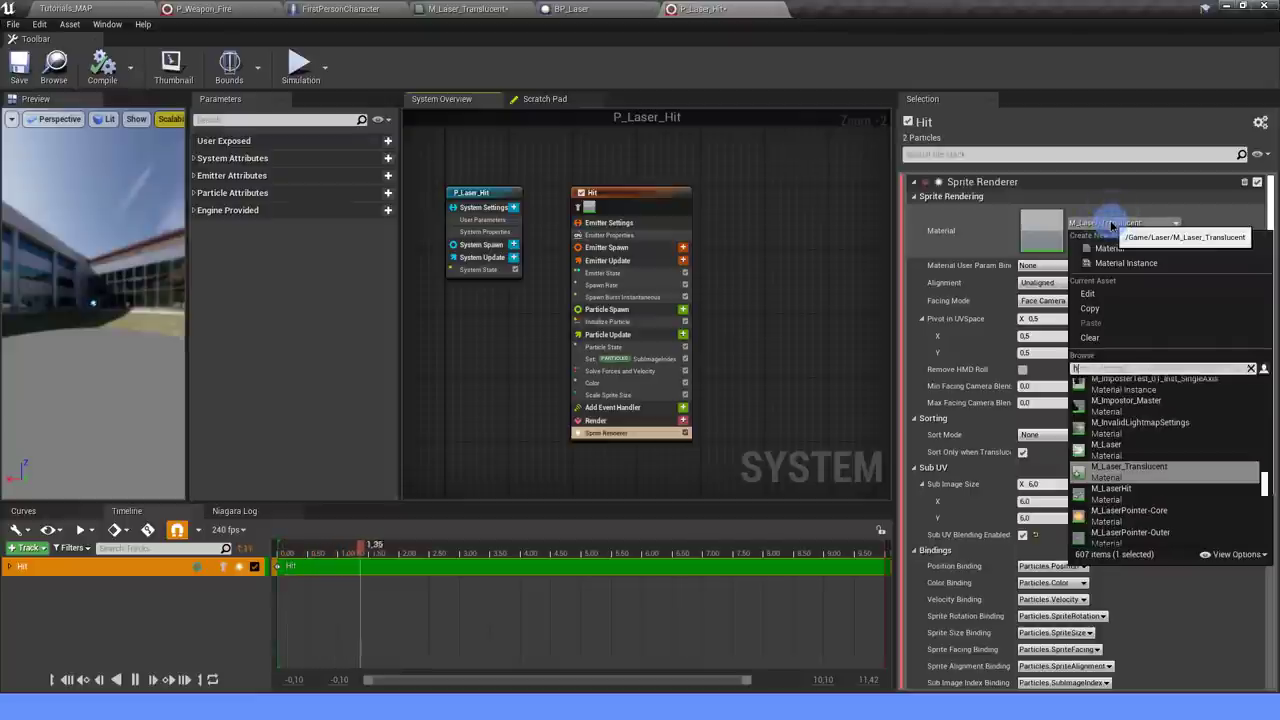
pyautogui.write('LaserHit')
pyautogui.click(1108, 395)
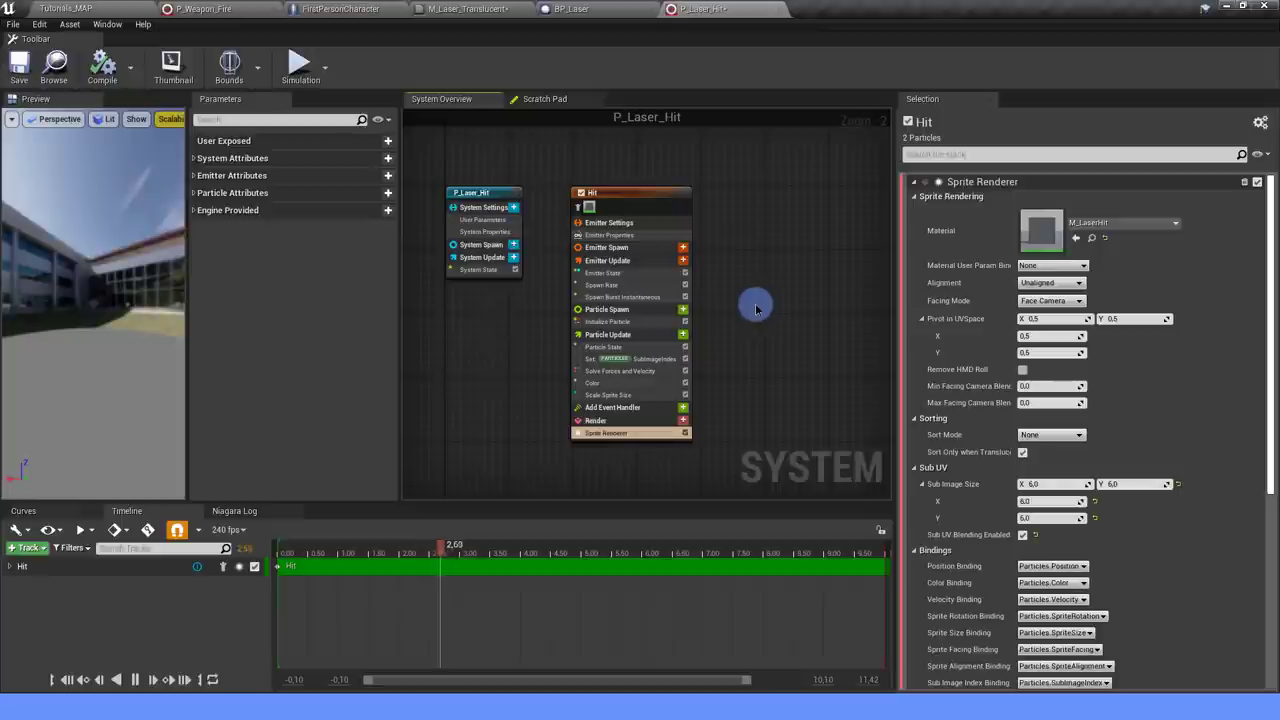
pyautogui.scroll(2, 756, 308)
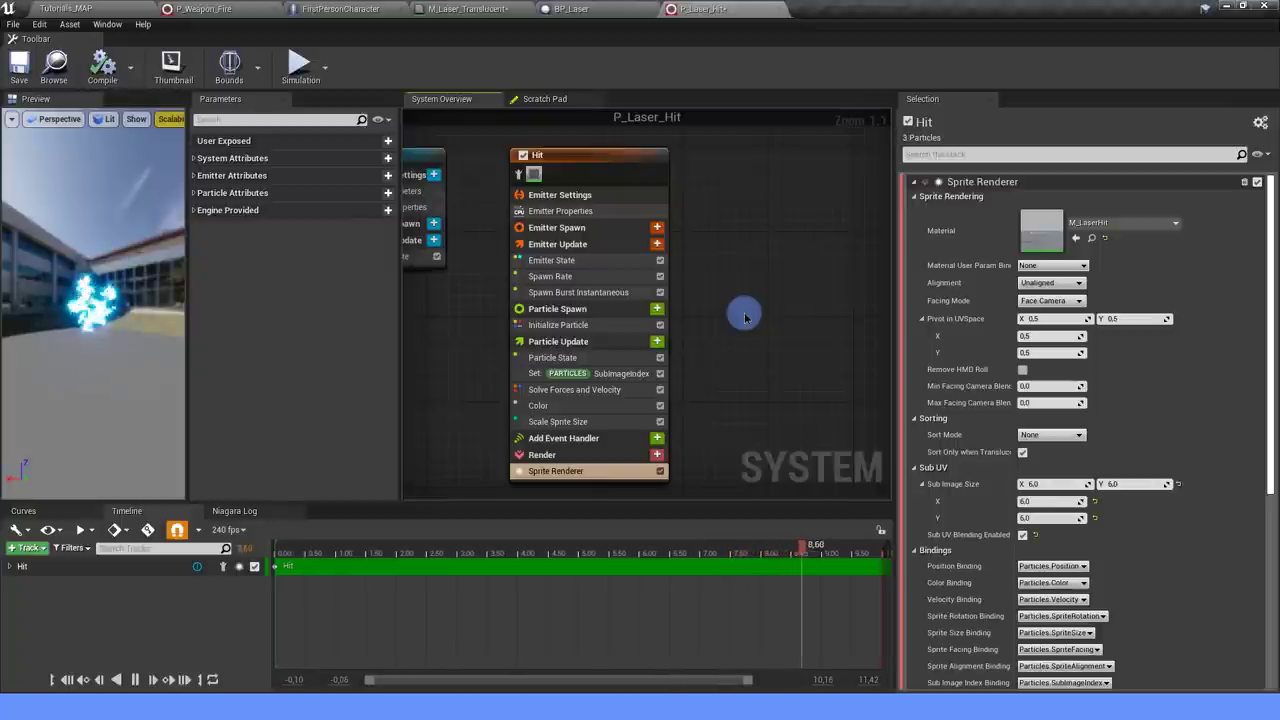
# Delete the Spawn Burst Instantaneous module and set Spawn Rate to 120.
pyautogui.click(588, 292)
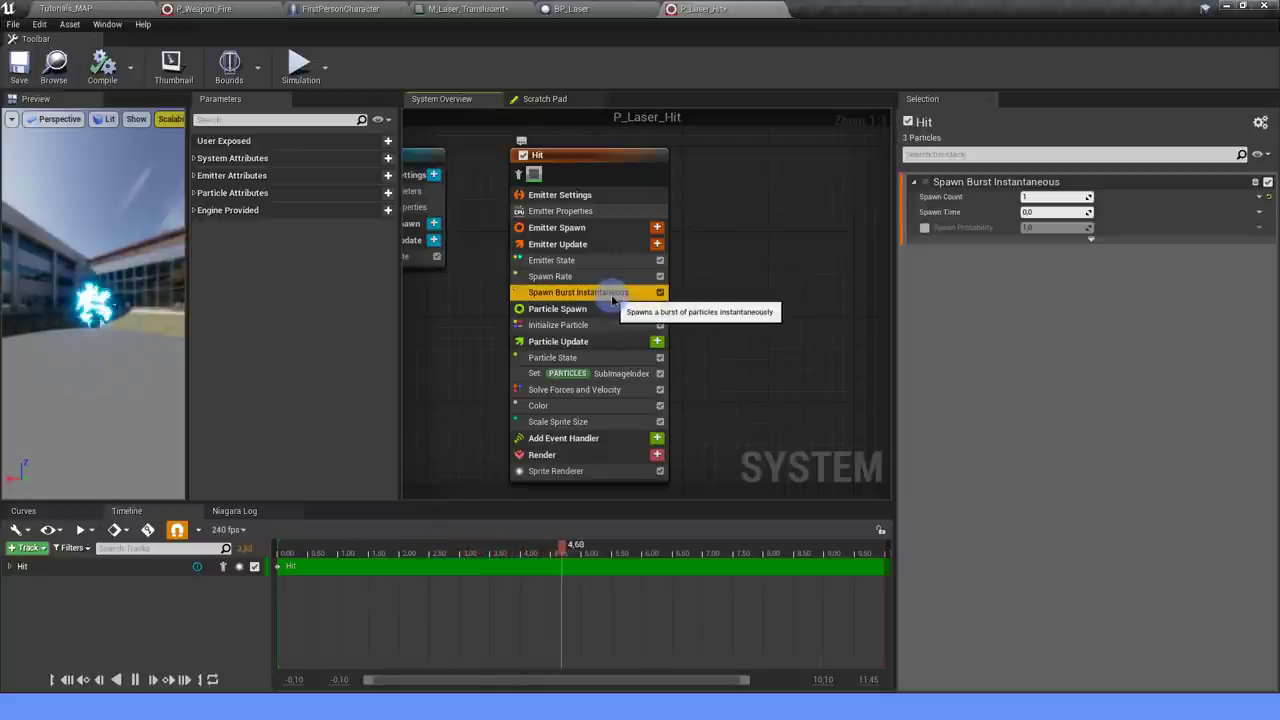
pyautogui.press('Delete')
pyautogui.click(580, 276)
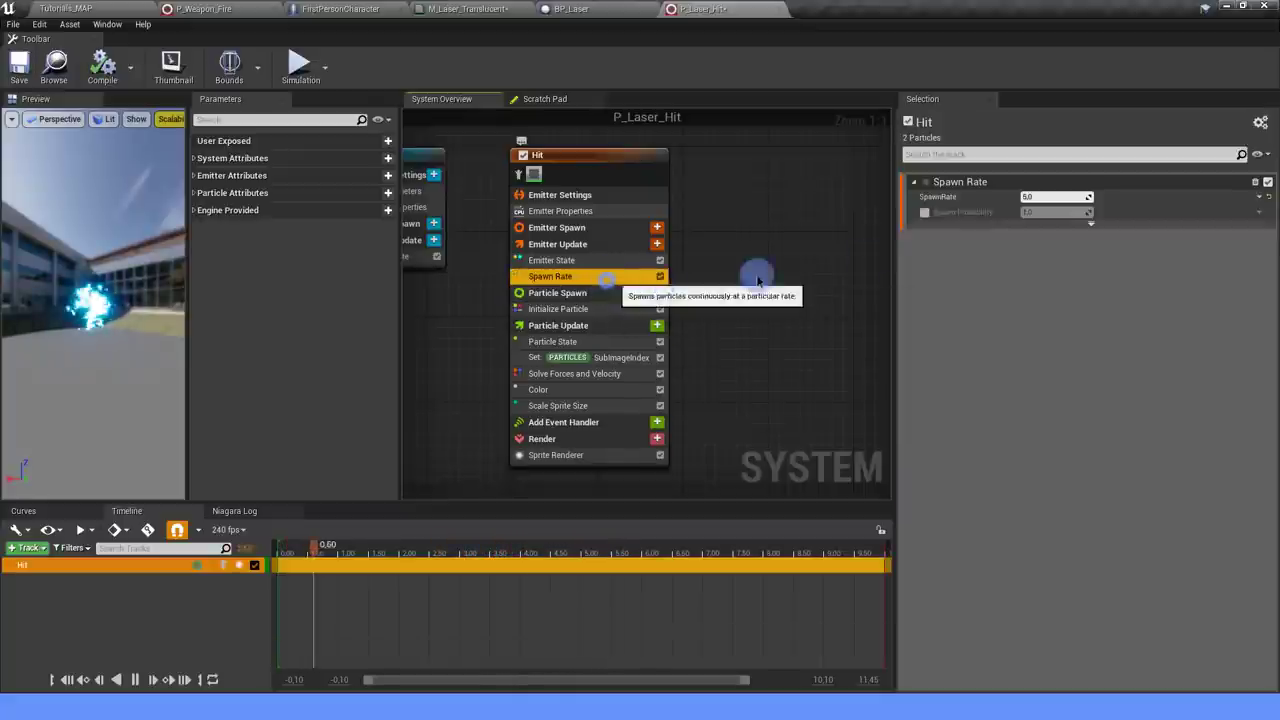
pyautogui.click(1066, 197)
pyautogui.write('120')
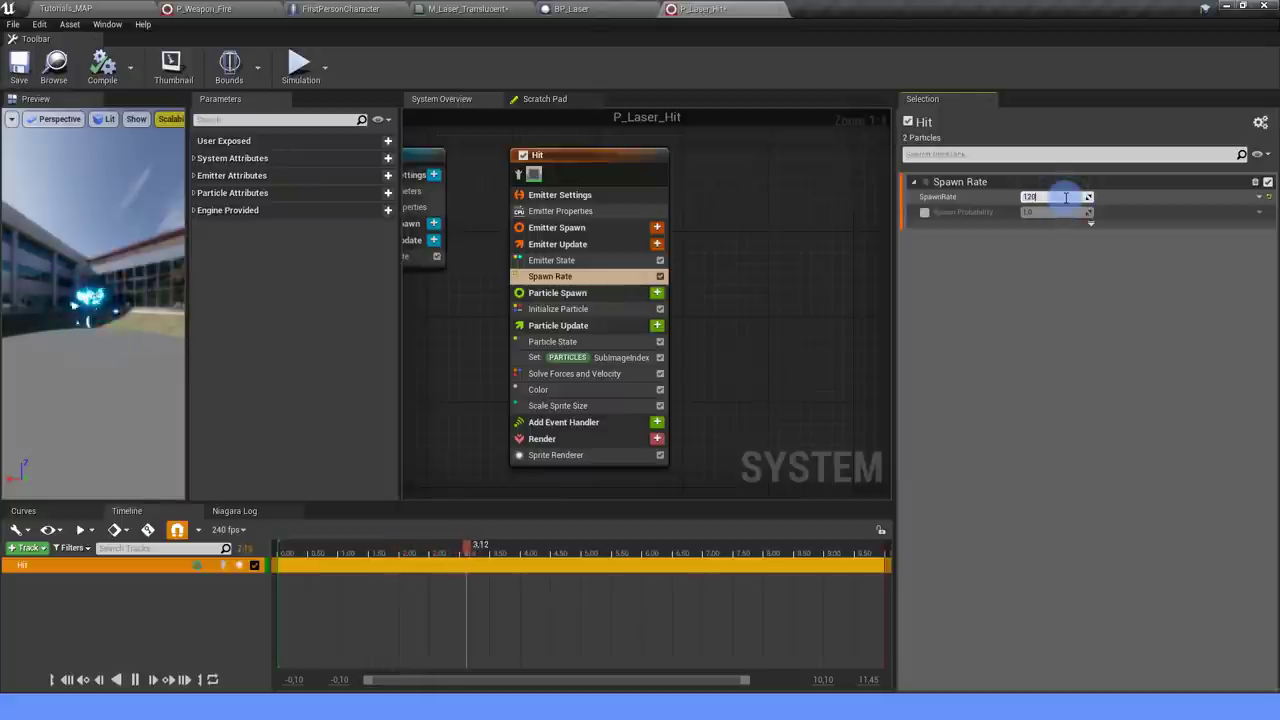
pyautogui.press('Return')
# Add a Sphere Location module under Particle Spawn with Sphere Radius 100.
pyautogui.click(590, 260)
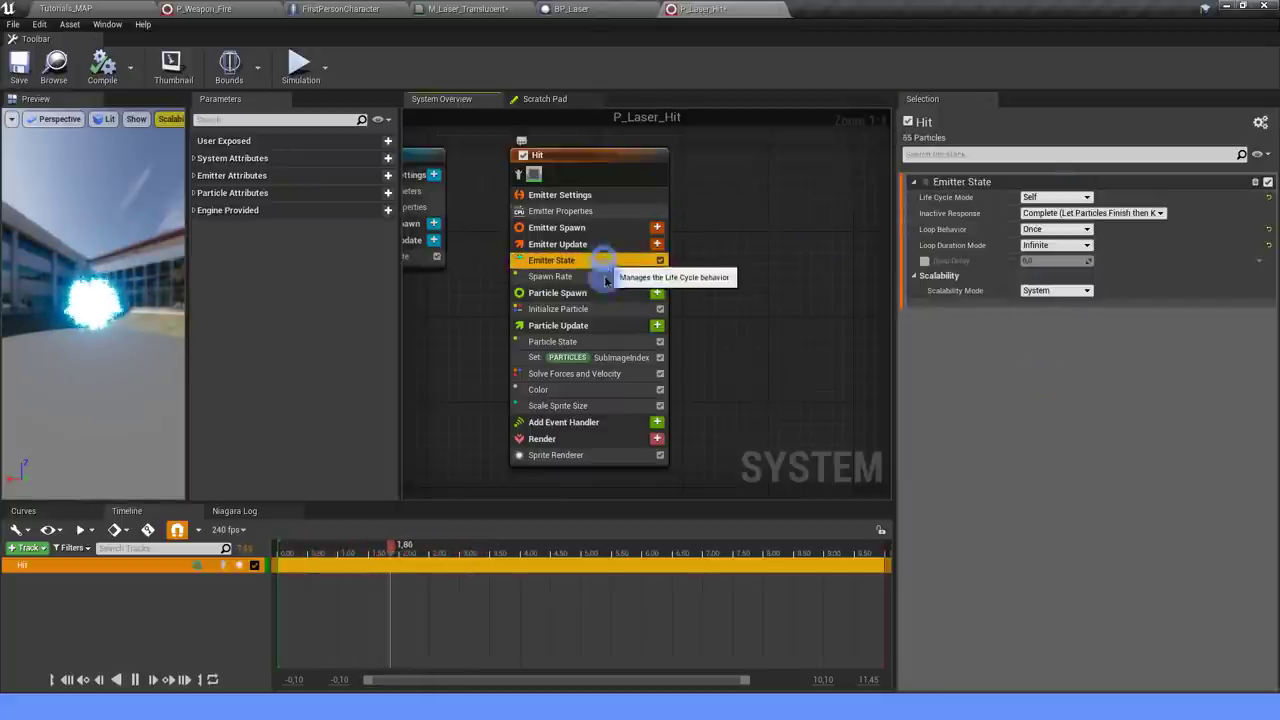
pyautogui.click(568, 307)
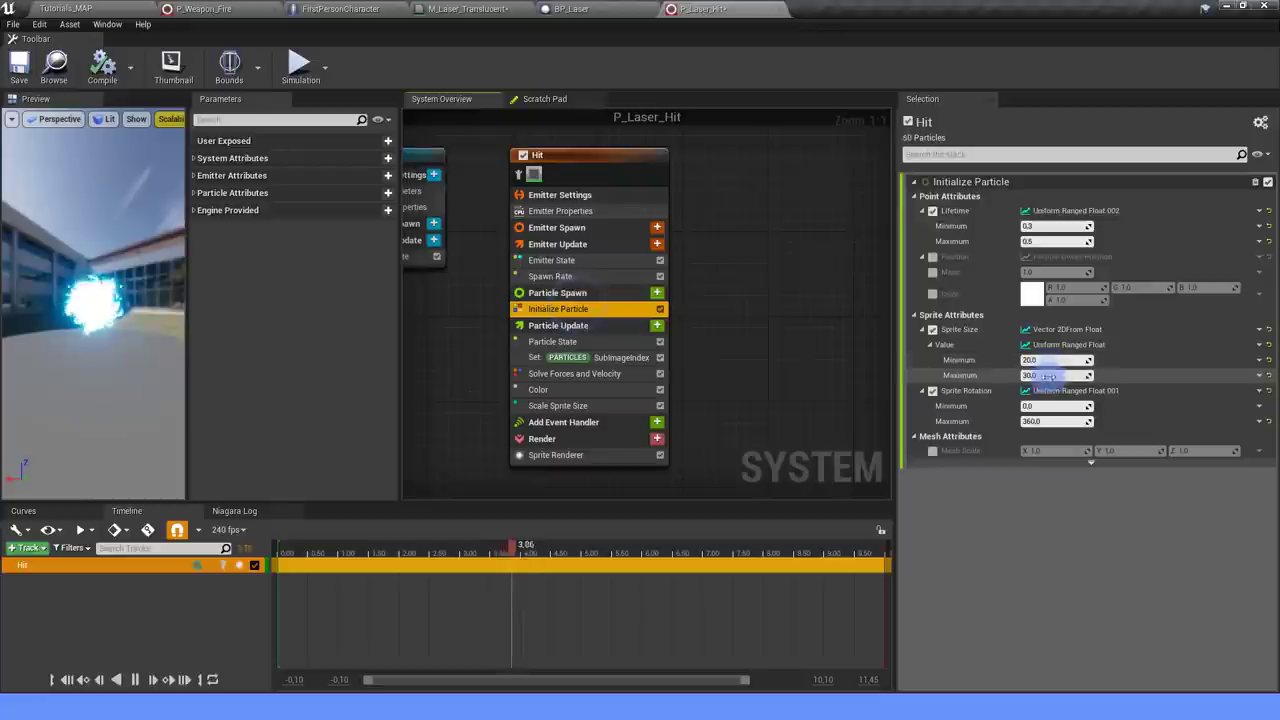
pyautogui.click(657, 293)
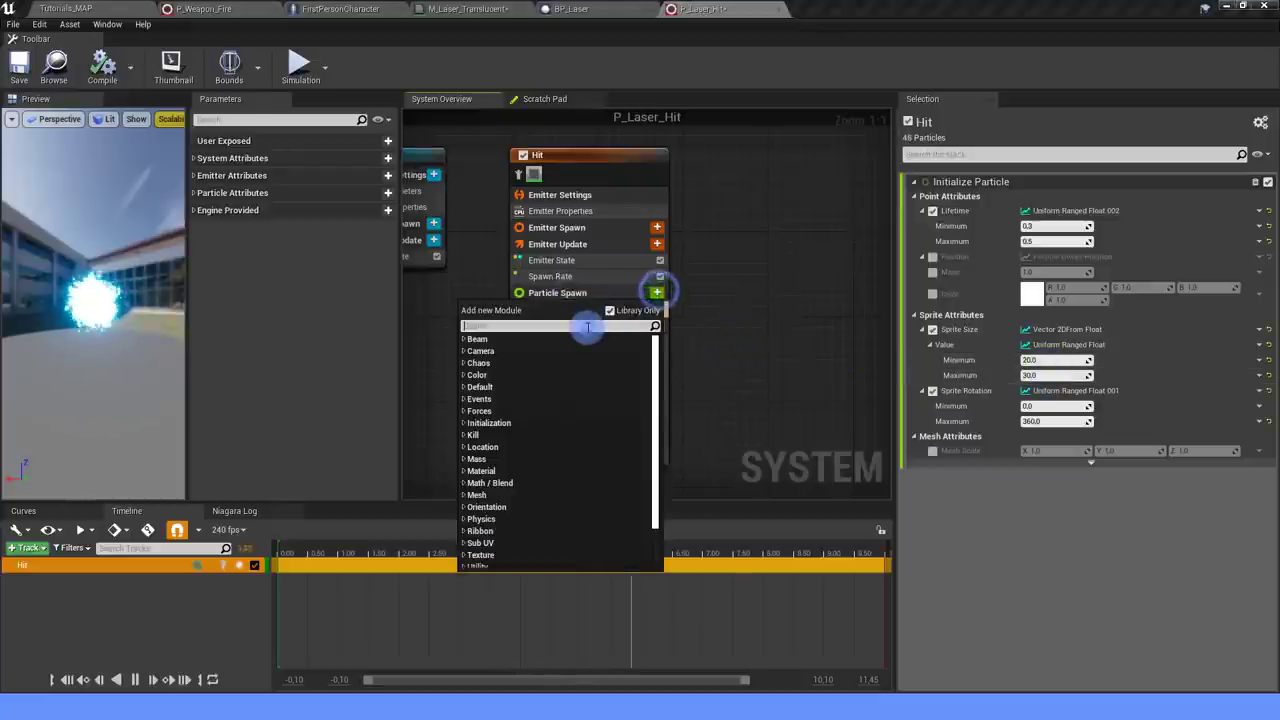
pyautogui.write('sphere')
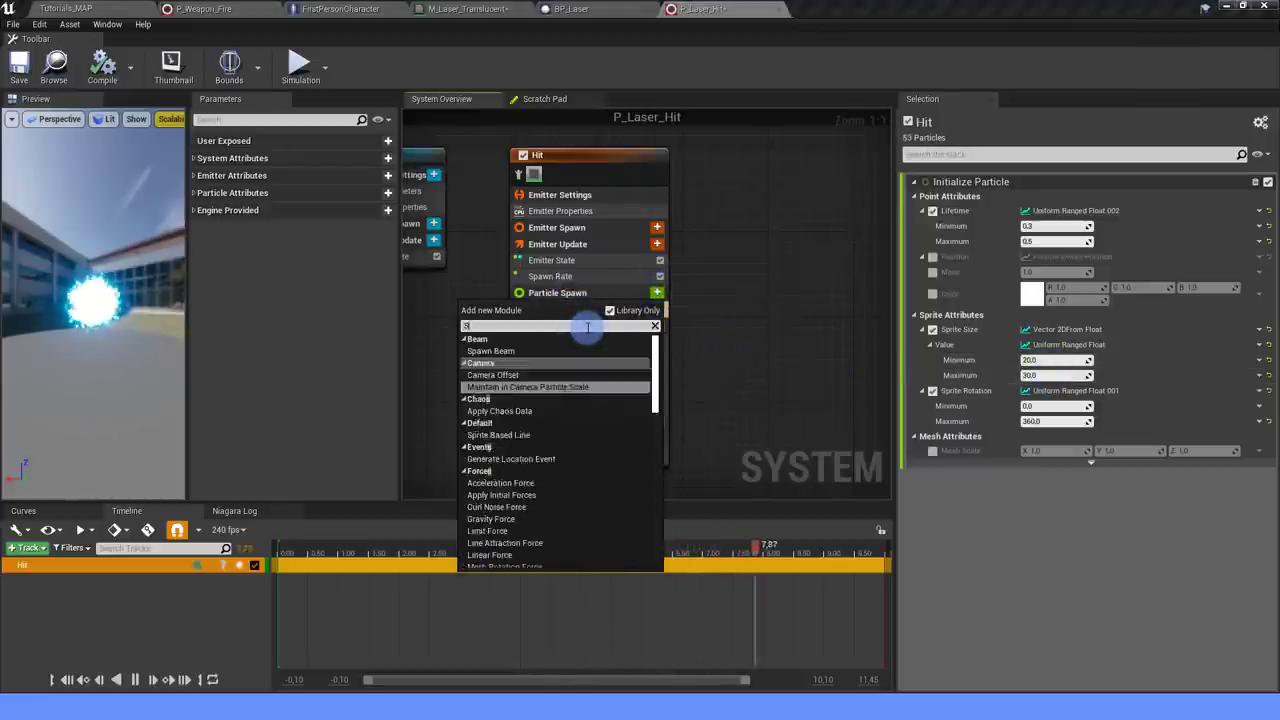
pyautogui.click(522, 372)
pyautogui.click(1055, 197)
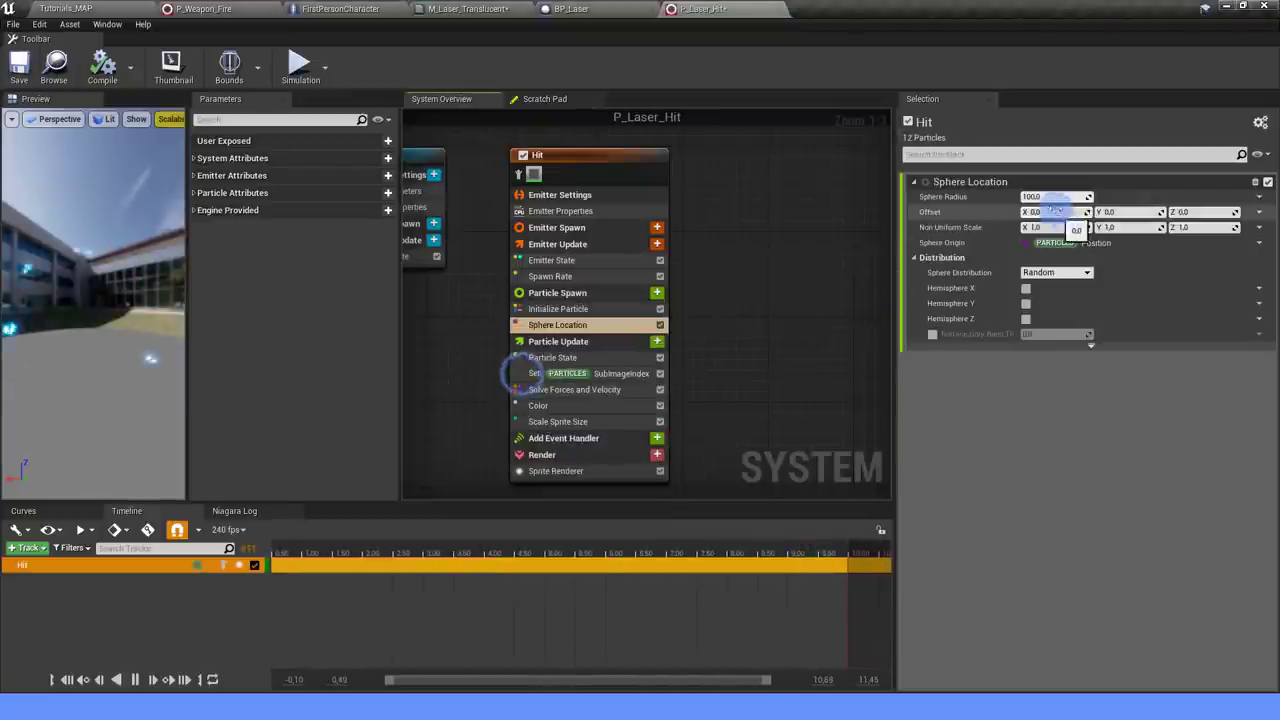
pyautogui.write('1000')
pyautogui.press('Return')
pyautogui.write('00')
pyautogui.press('Return')
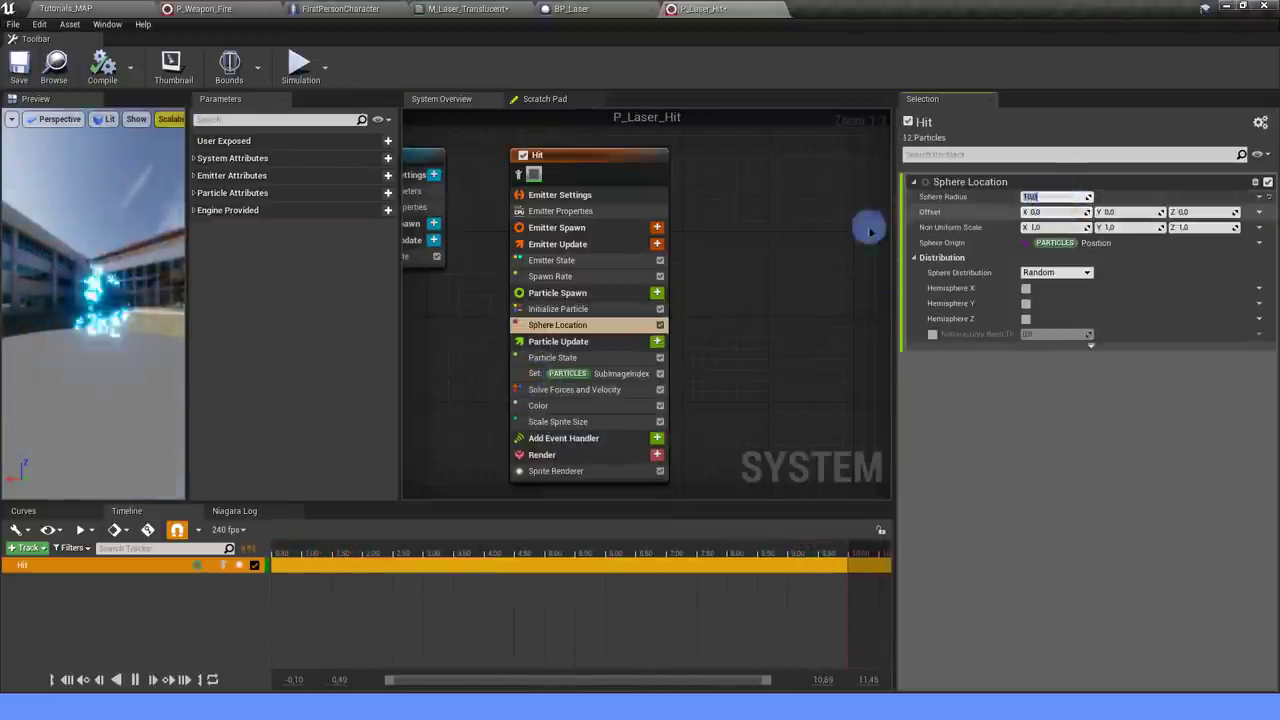
pyautogui.click(560, 309)
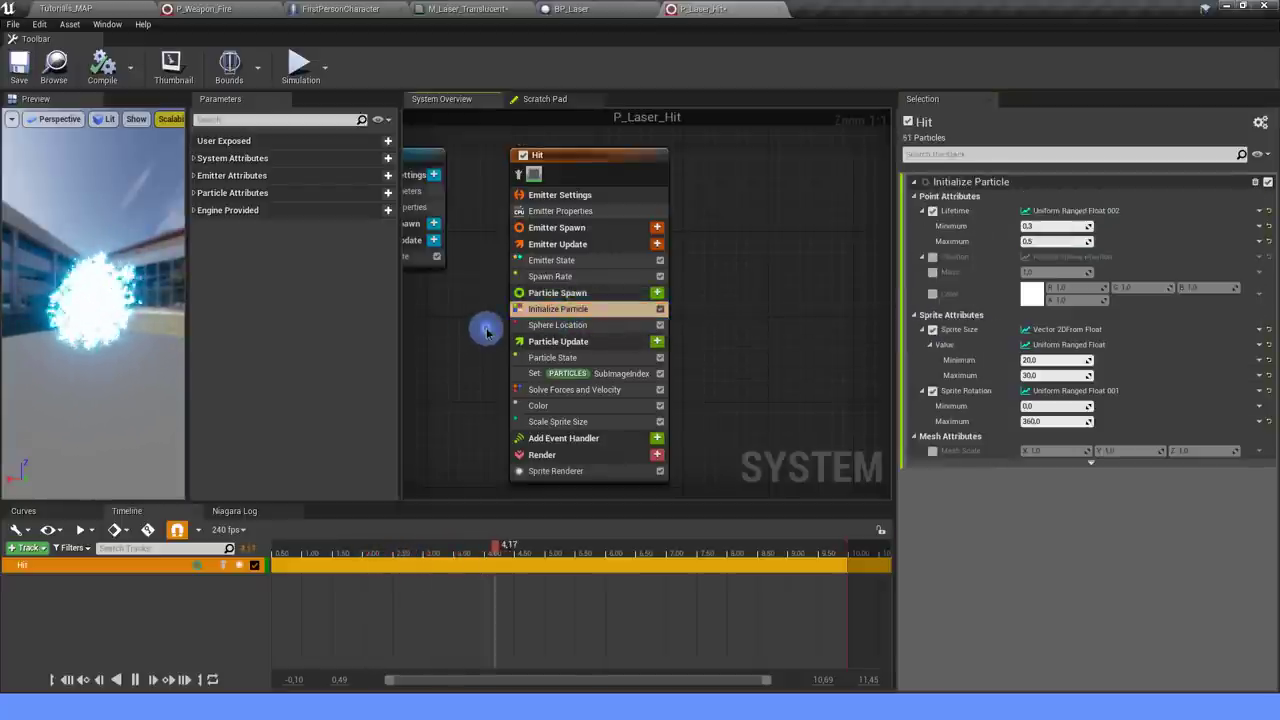
pyautogui.moveTo(455, 336); pyautogui.dragTo(447, 306, button='right')
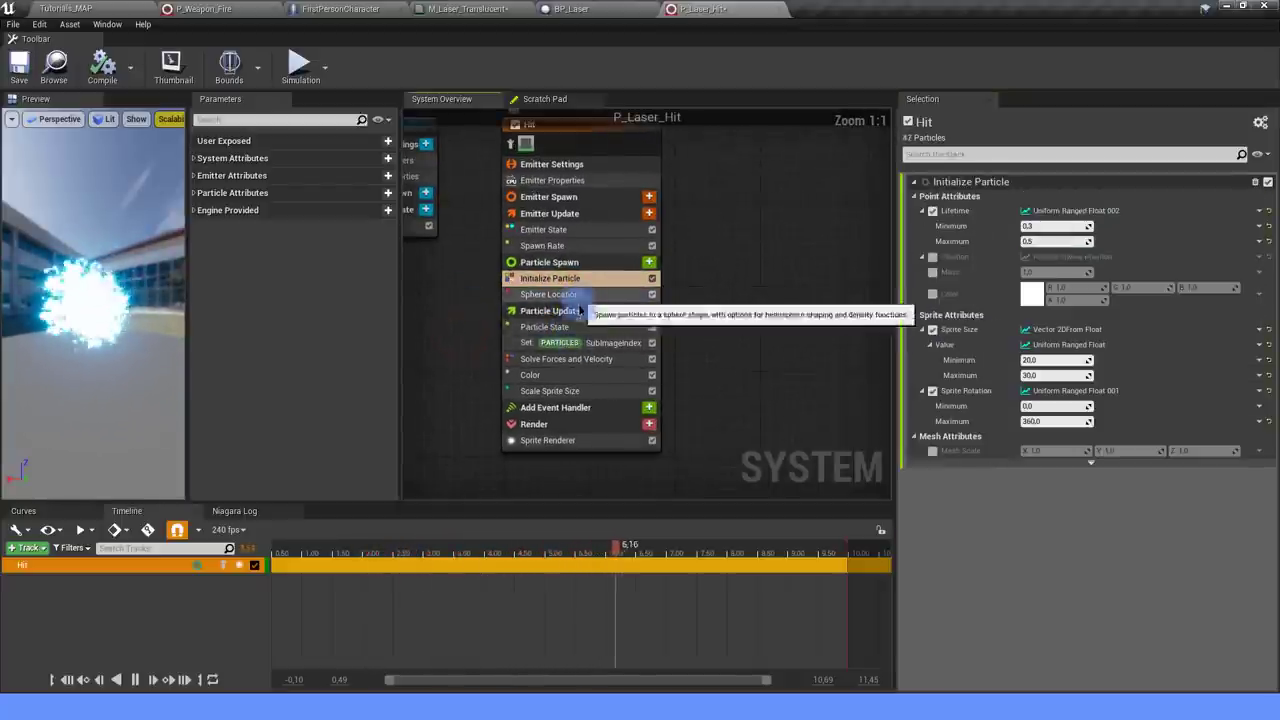
# Reset the Color module's Scale Alpha to a constant 1.0.
pyautogui.click(574, 378)
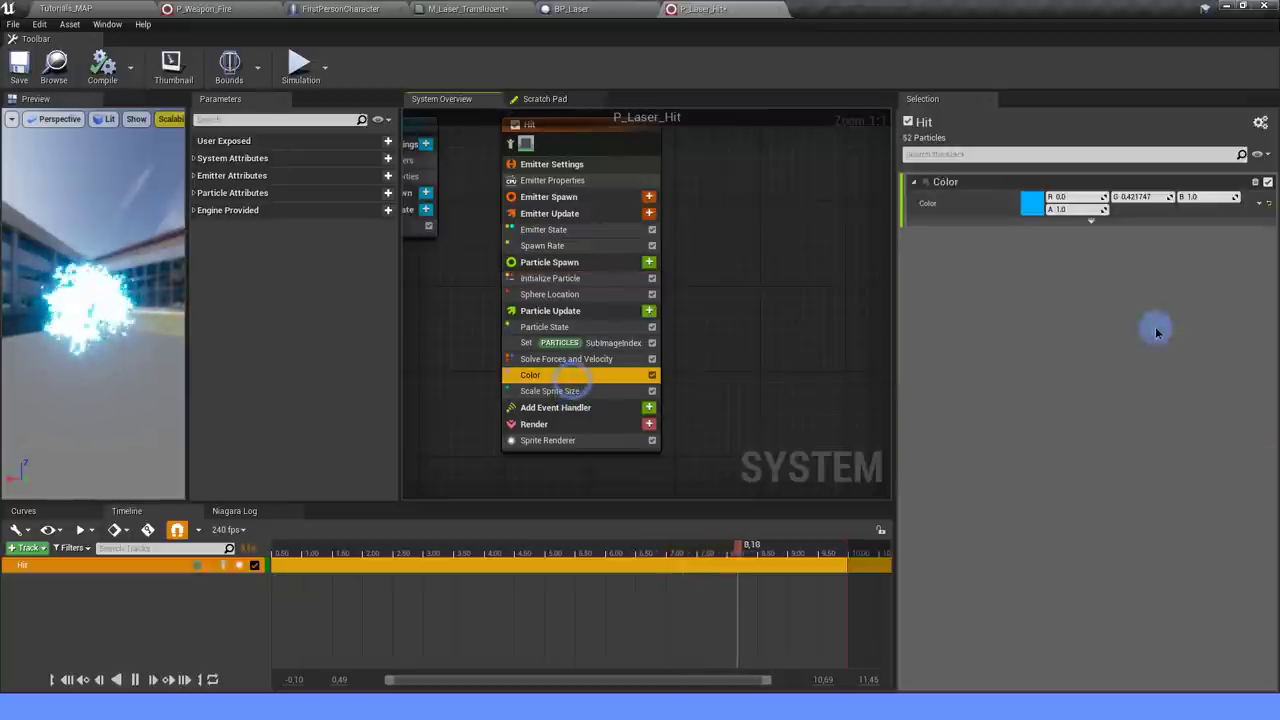
pyautogui.click(1090, 221)
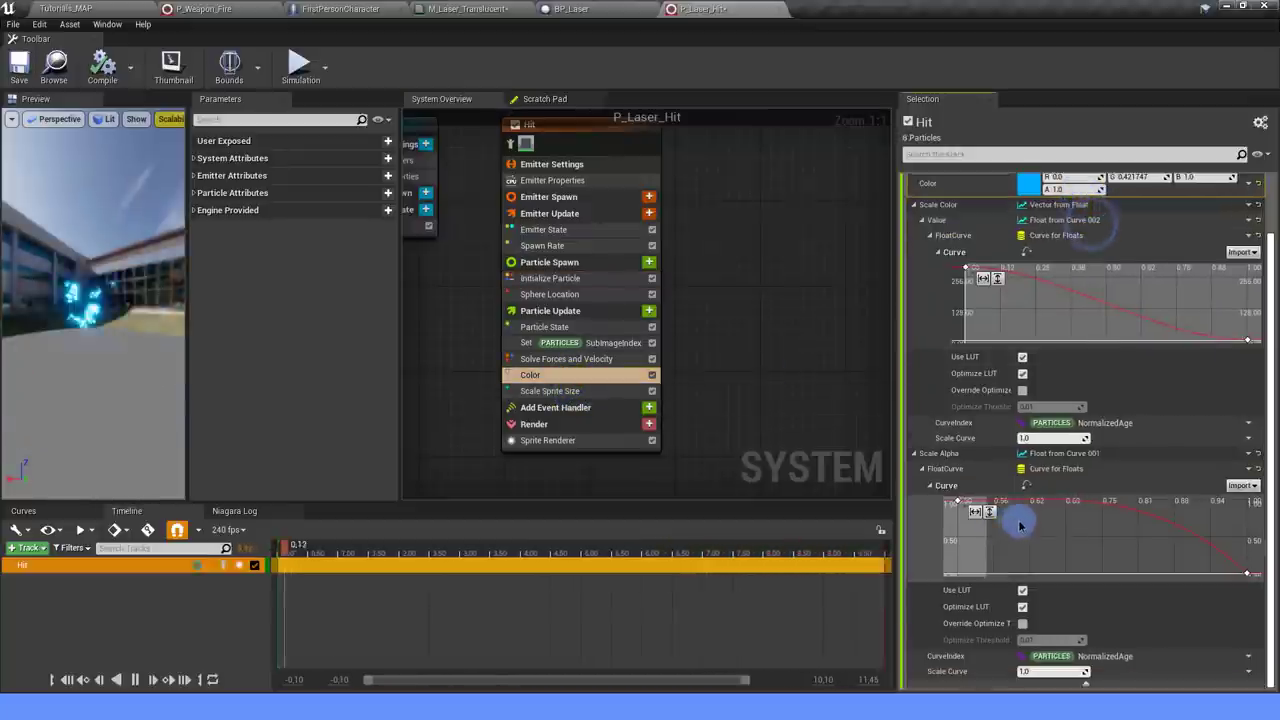
pyautogui.click(1253, 460)
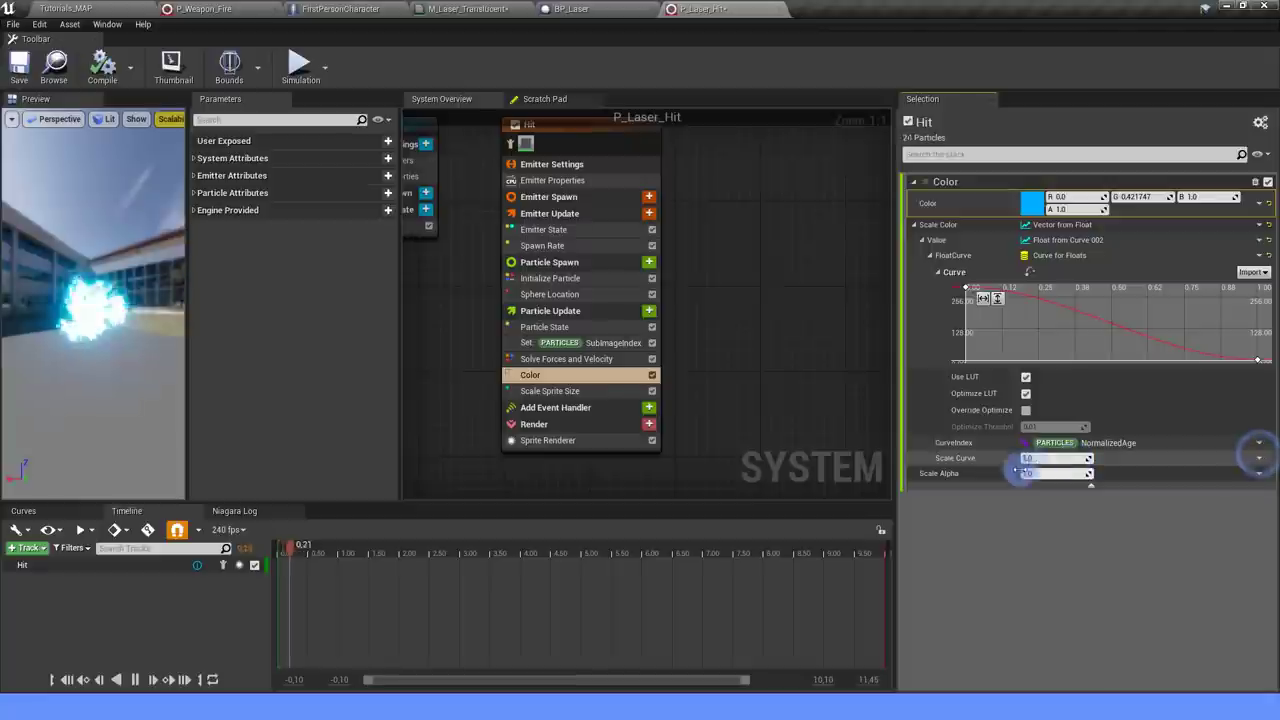
pyautogui.click(1090, 476)
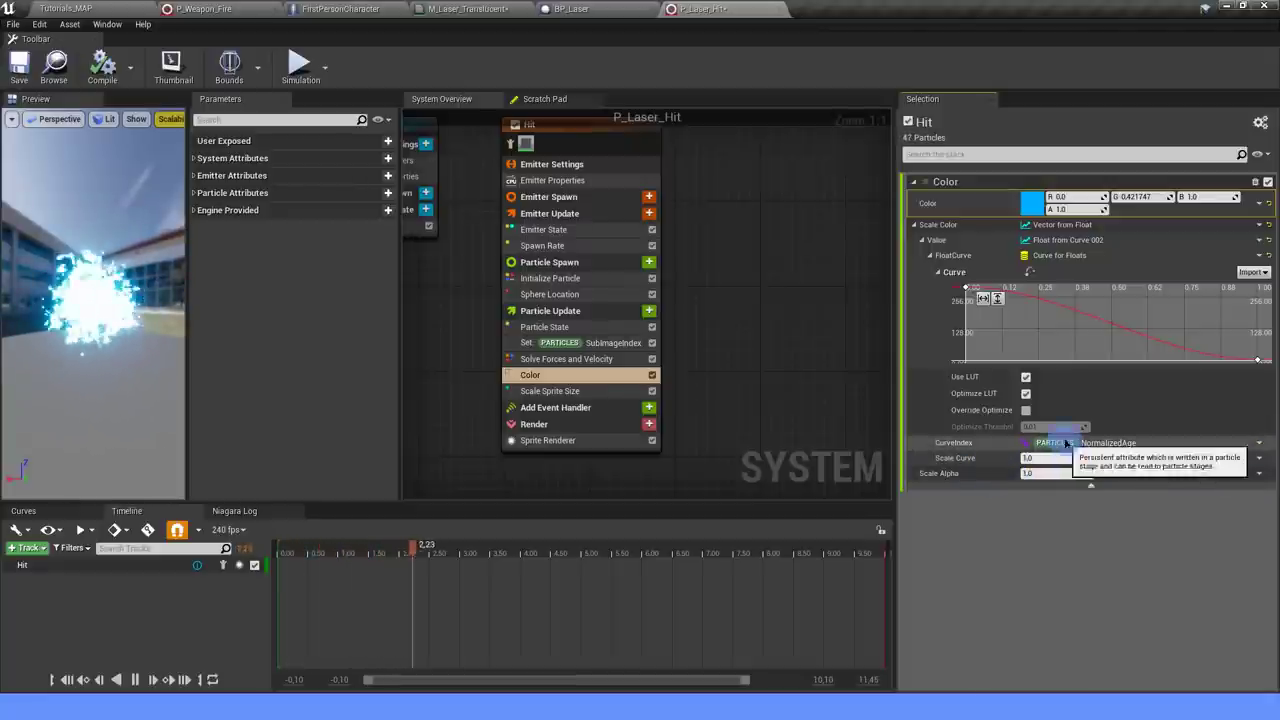
# Drag the first Scale Color curve key down to about 256.
pyautogui.scroll(-1, 1086, 320)
pyautogui.click(1050, 314)
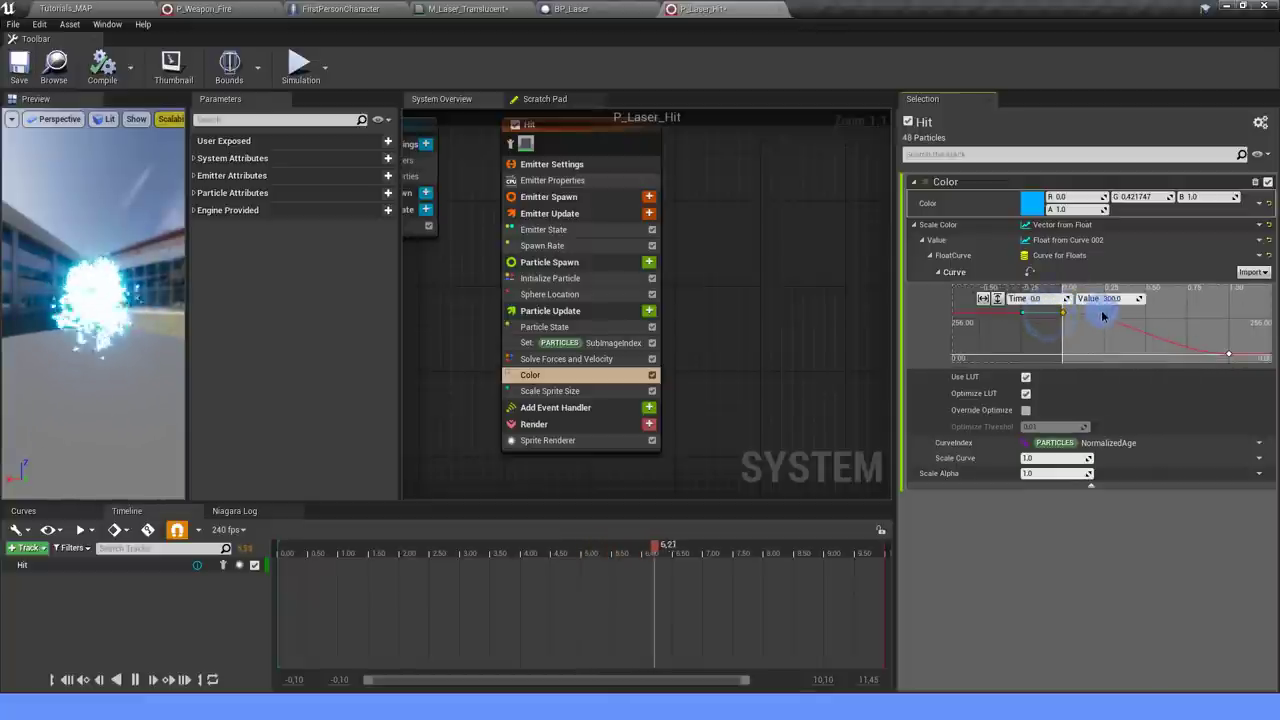
pyautogui.moveTo(1100, 314); pyautogui.dragTo(1096, 340)
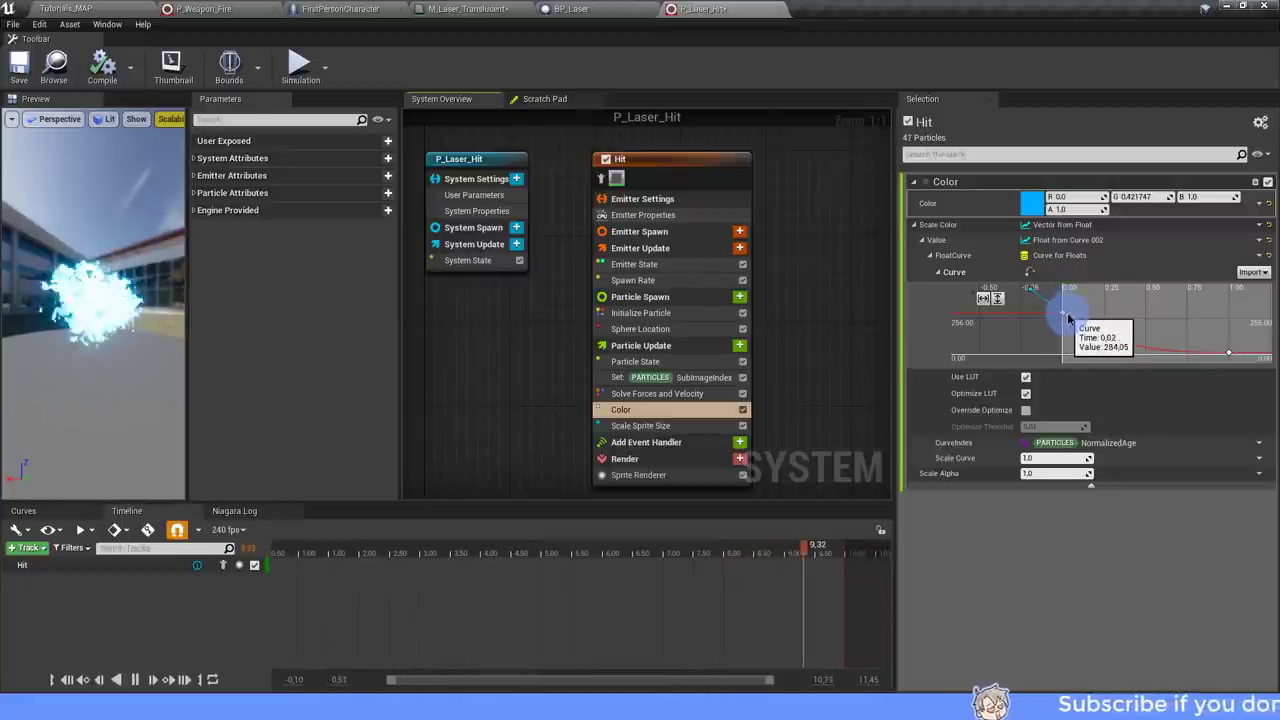
pyautogui.moveTo(1062, 317); pyautogui.dragTo(1062, 314)
pyautogui.click(1198, 335)
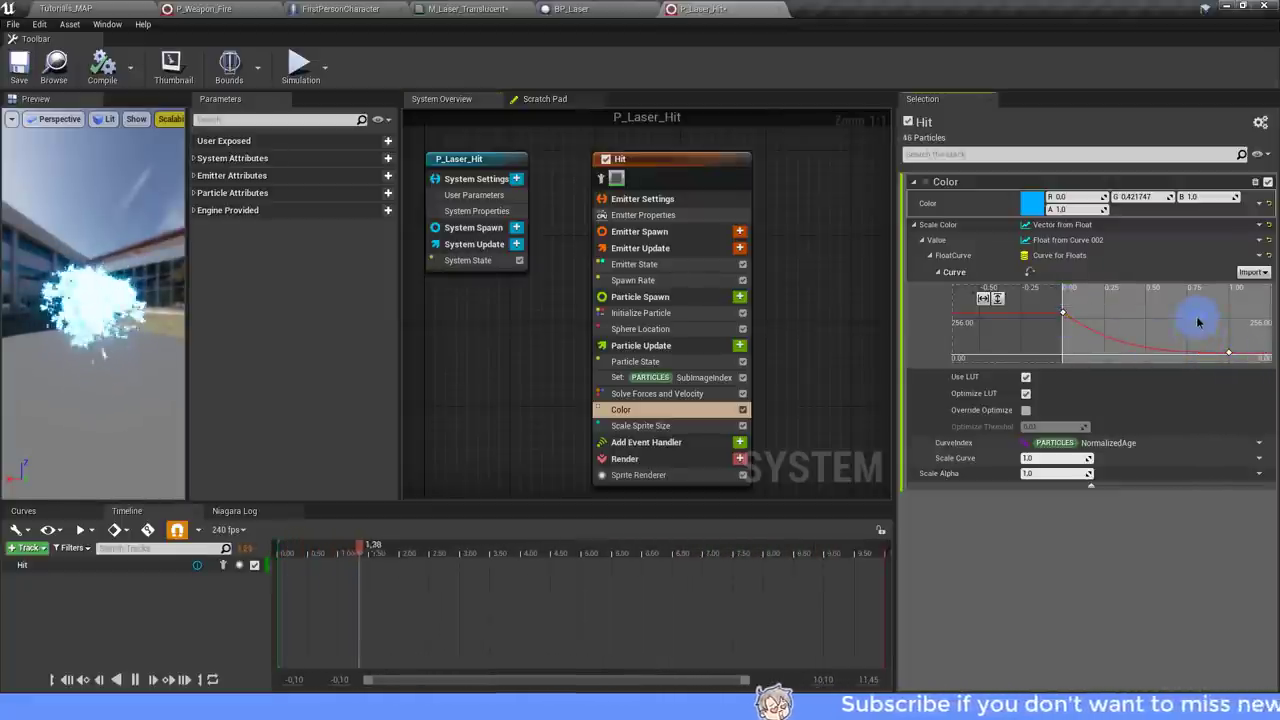
pyautogui.click(617, 251)
# In P_Weapon_Fire, raise the Weapon_fIRE Color module's Scale Color key to about 1.0.
pyautogui.click(206, 8)
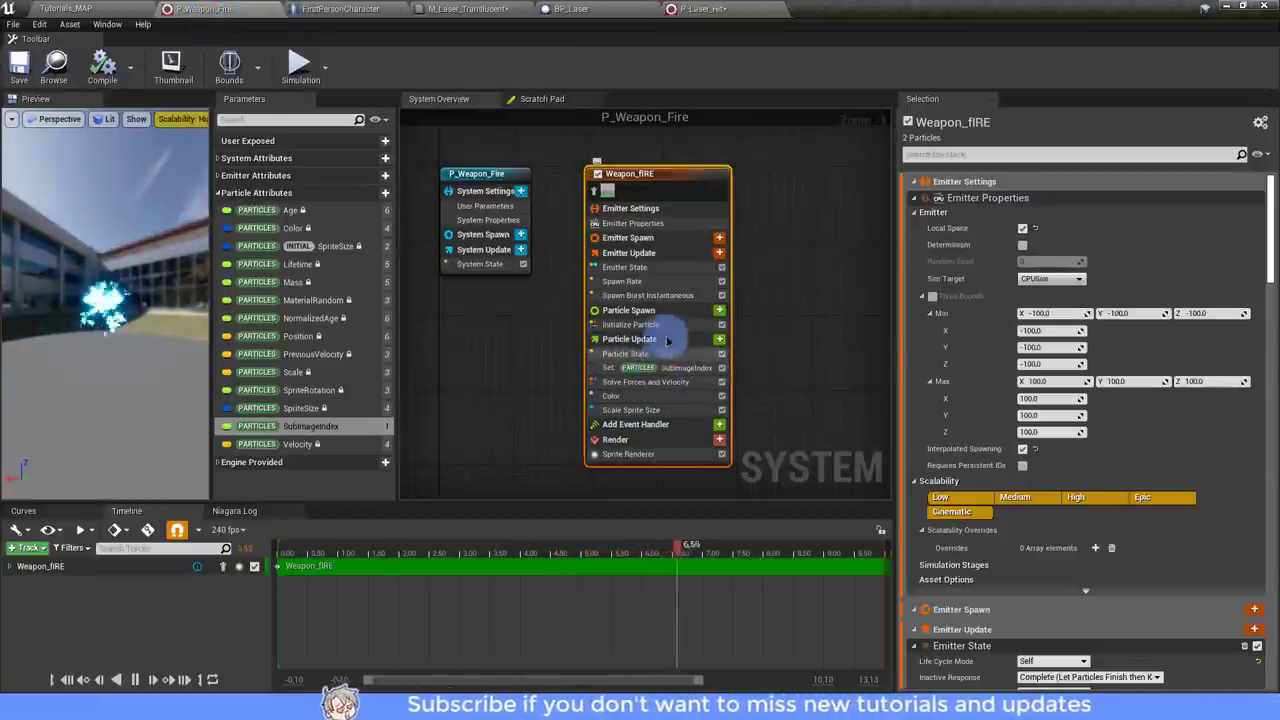
pyautogui.click(640, 395)
pyautogui.click(1166, 477)
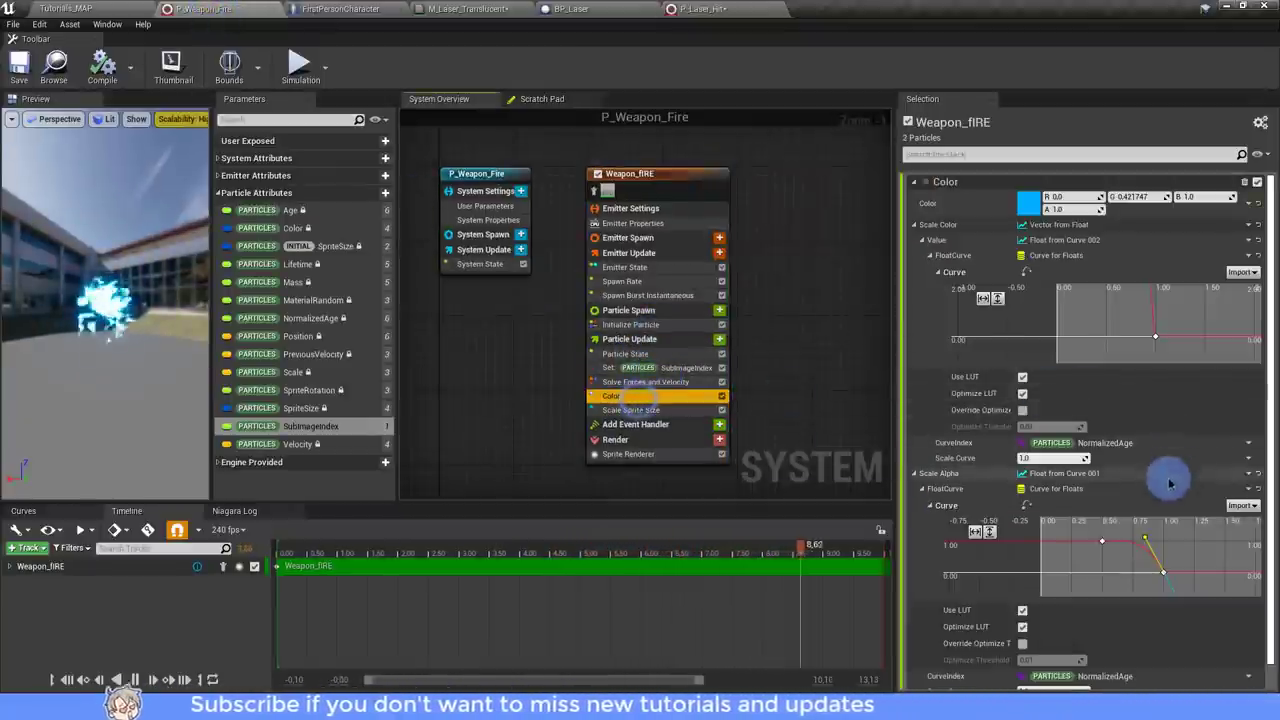
pyautogui.click(1149, 329)
pyautogui.moveTo(1130, 298); pyautogui.dragTo(1113, 300)
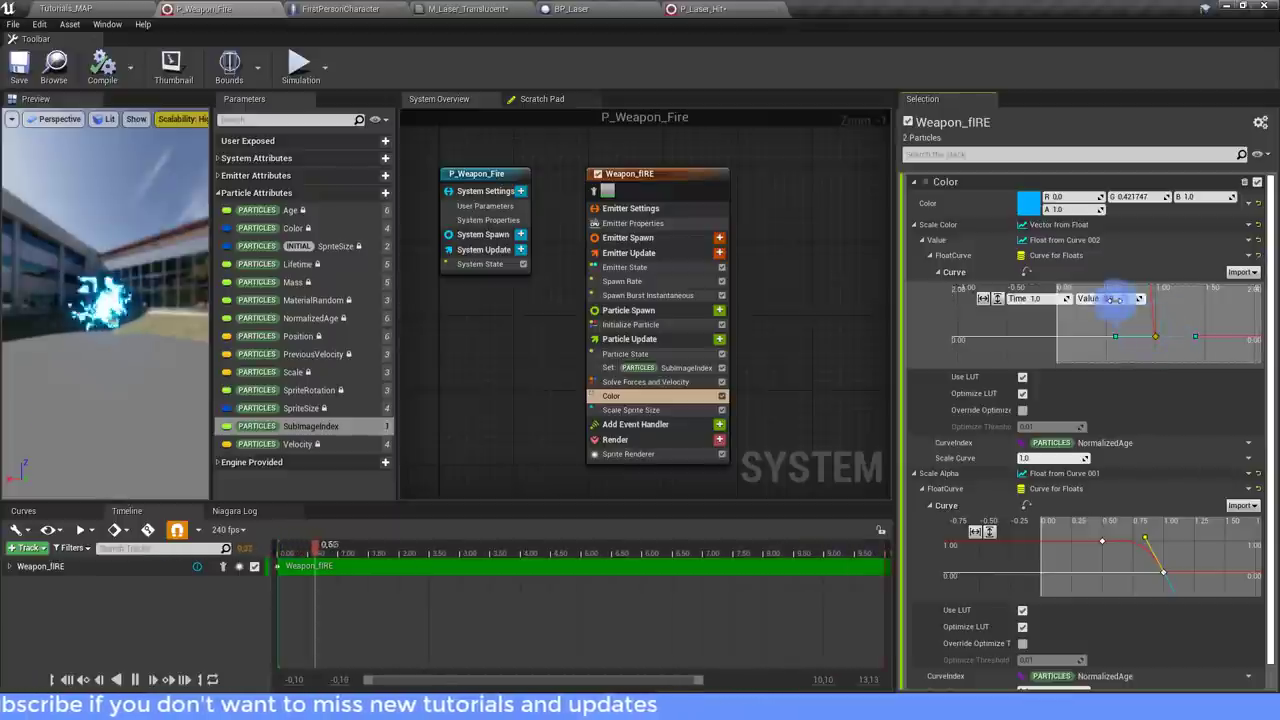
pyautogui.click(983, 298)
pyautogui.click(997, 298)
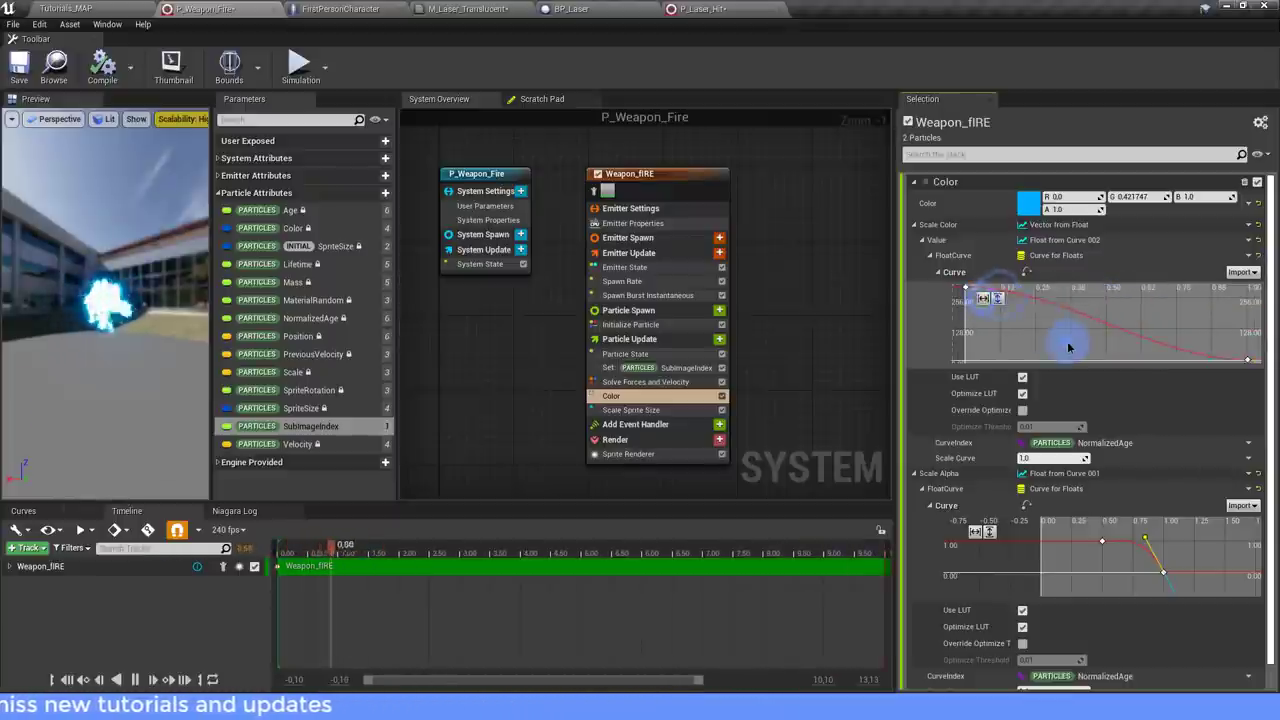
pyautogui.click(19, 64)
# Check the Hit emitter's Sphere Location module in P_Laser_Hit, then go to BP_Laser's Event Graph.
pyautogui.click(728, 7)
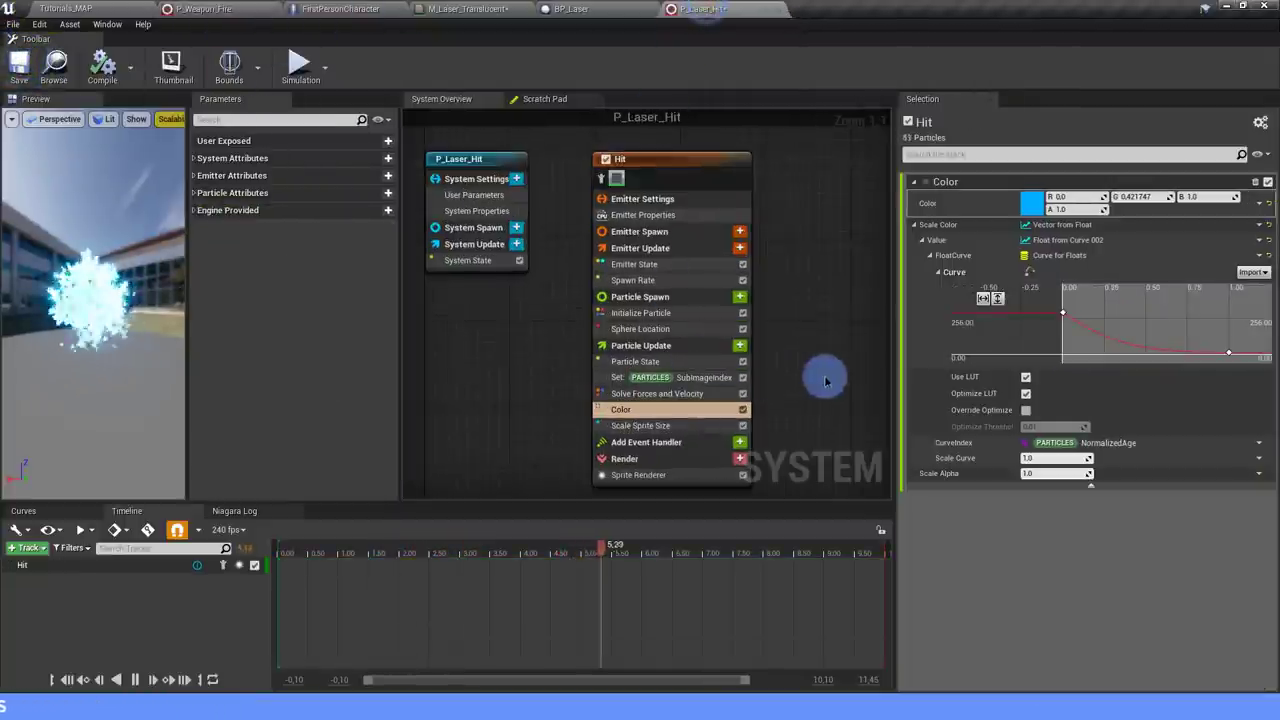
pyautogui.moveTo(826, 380); pyautogui.dragTo(800, 341, button='right')
pyautogui.moveTo(548, 305); pyautogui.dragTo(572, 370, button='right')
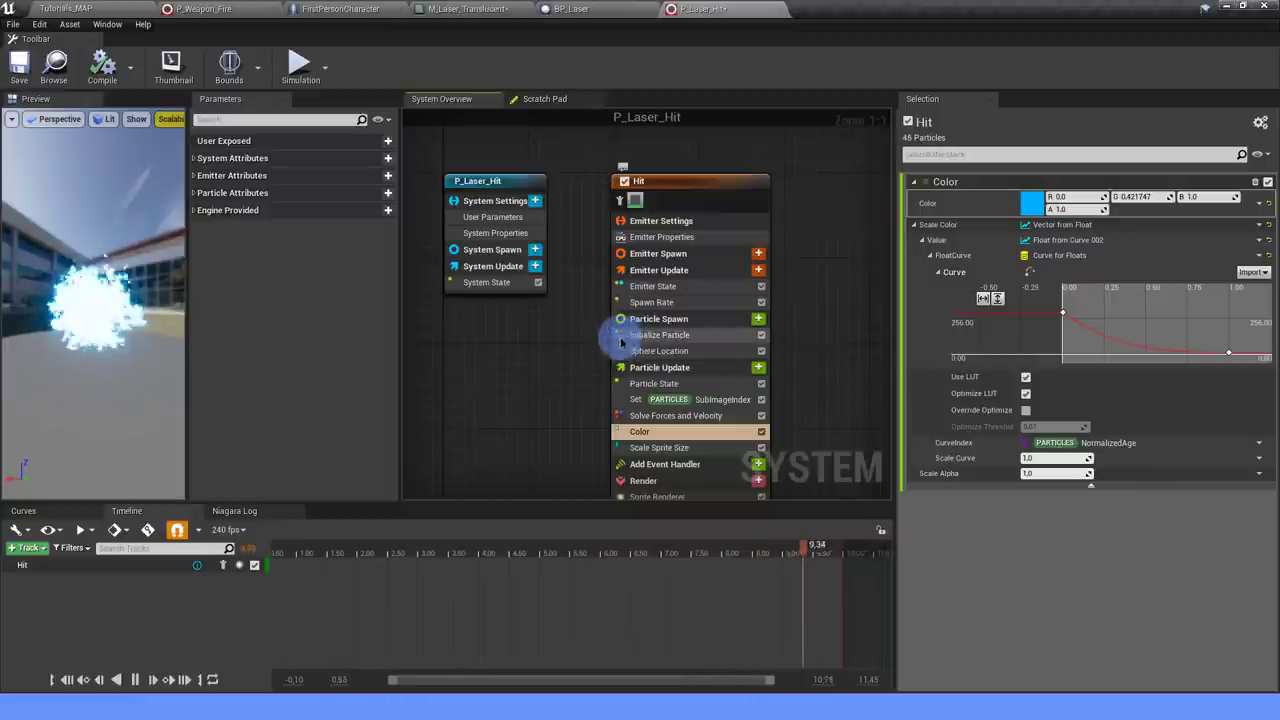
pyautogui.click(687, 358)
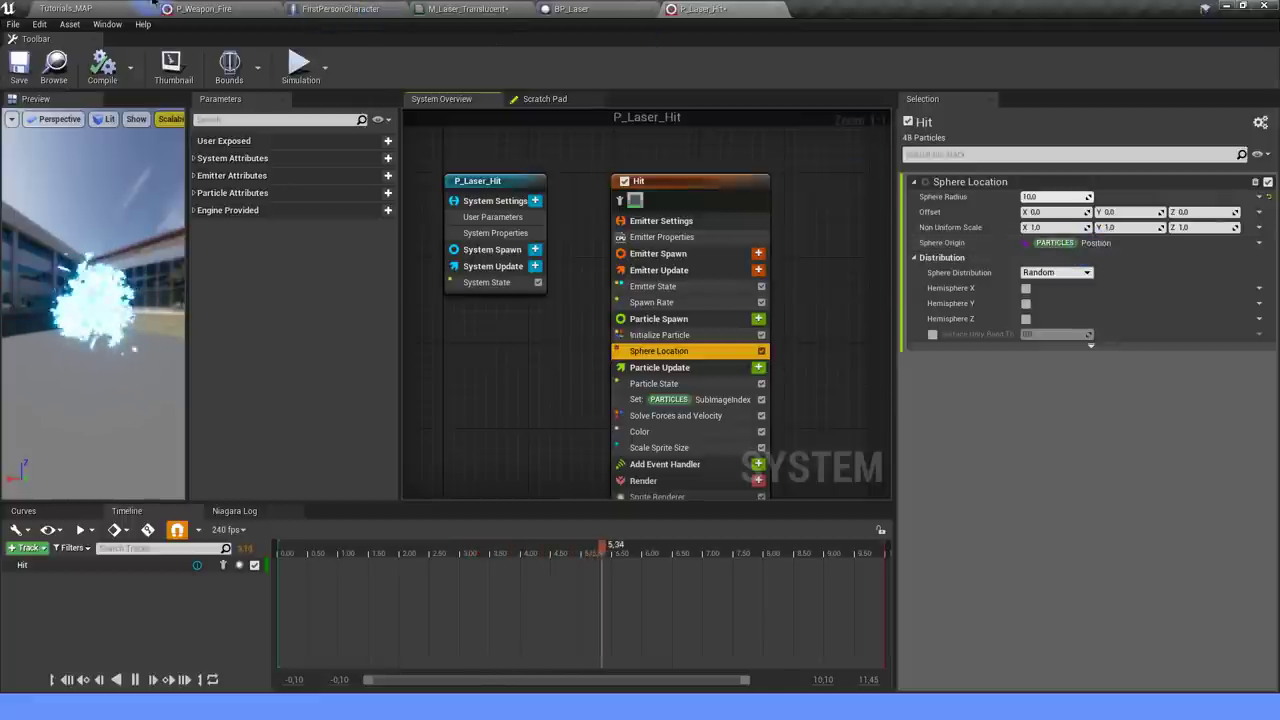
pyautogui.click(183, 8)
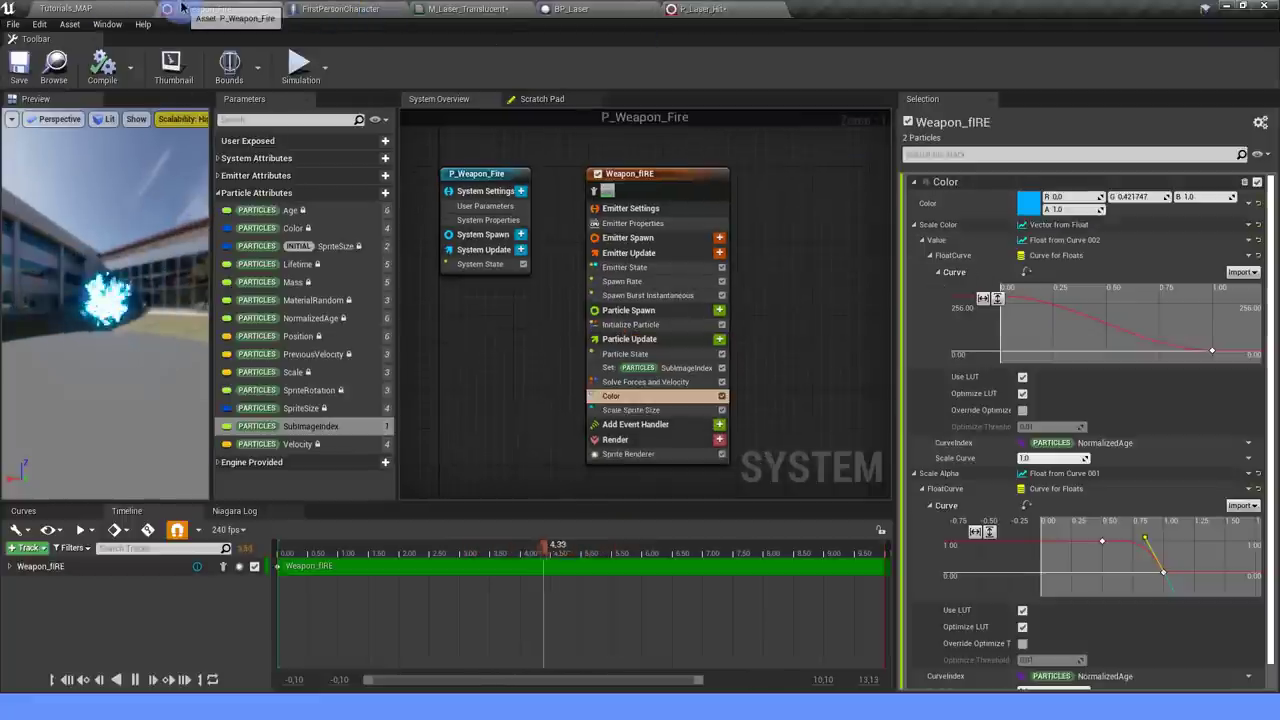
pyautogui.click(590, 10)
pyautogui.scroll(-5, 690, 275)
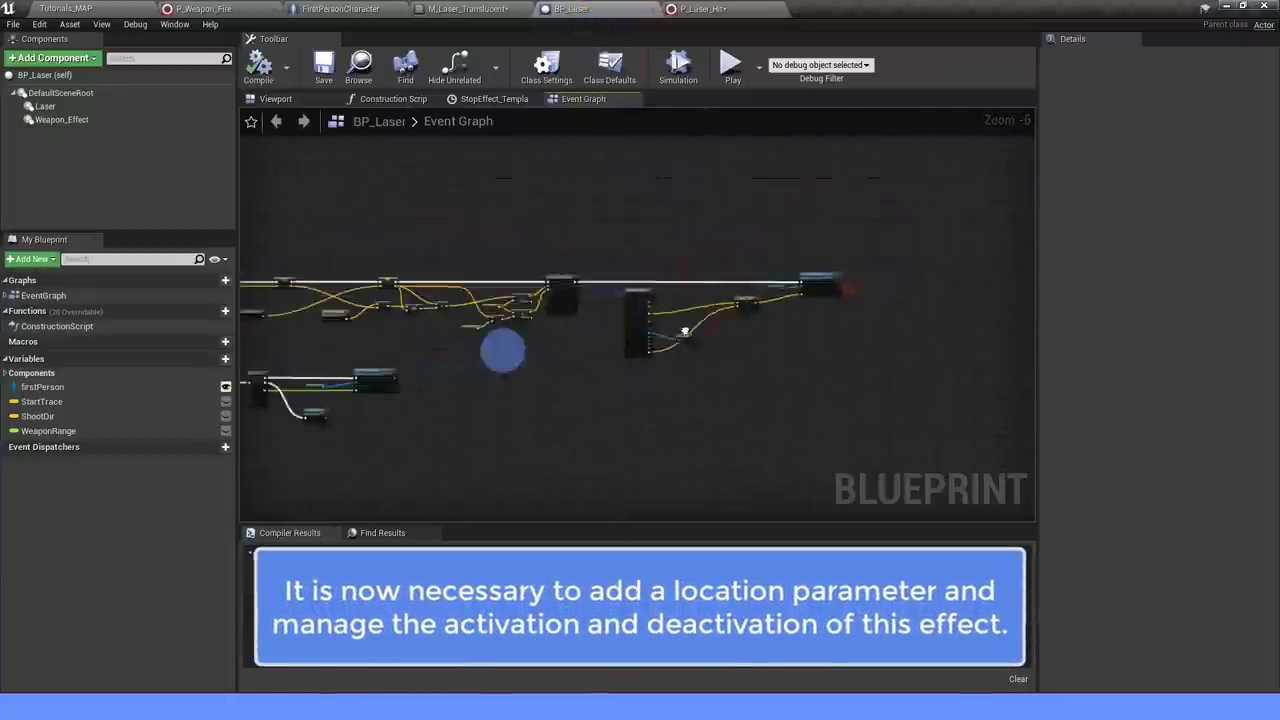
# Add a Niagara Particle System component named Hit using P_Laser_Hit, and compile.
pyautogui.scroll(2, 766, 266)
pyautogui.scroll(2, 726, 265)
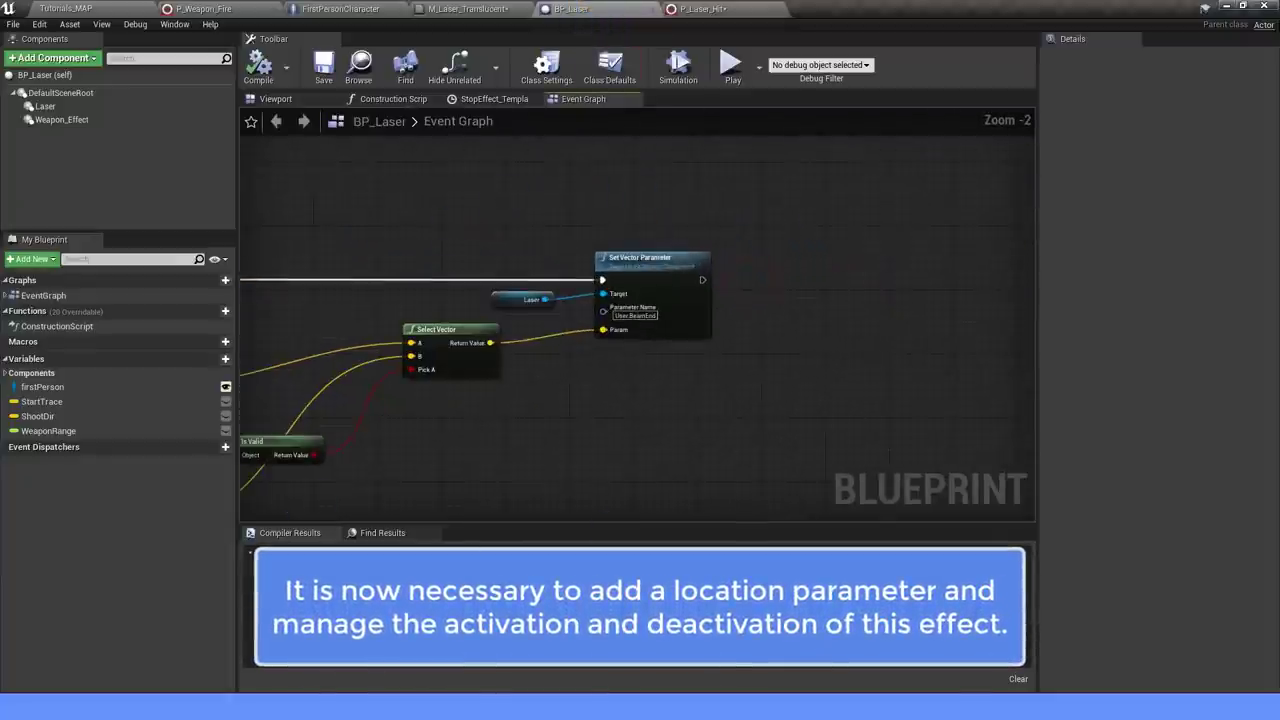
pyautogui.click(55, 58)
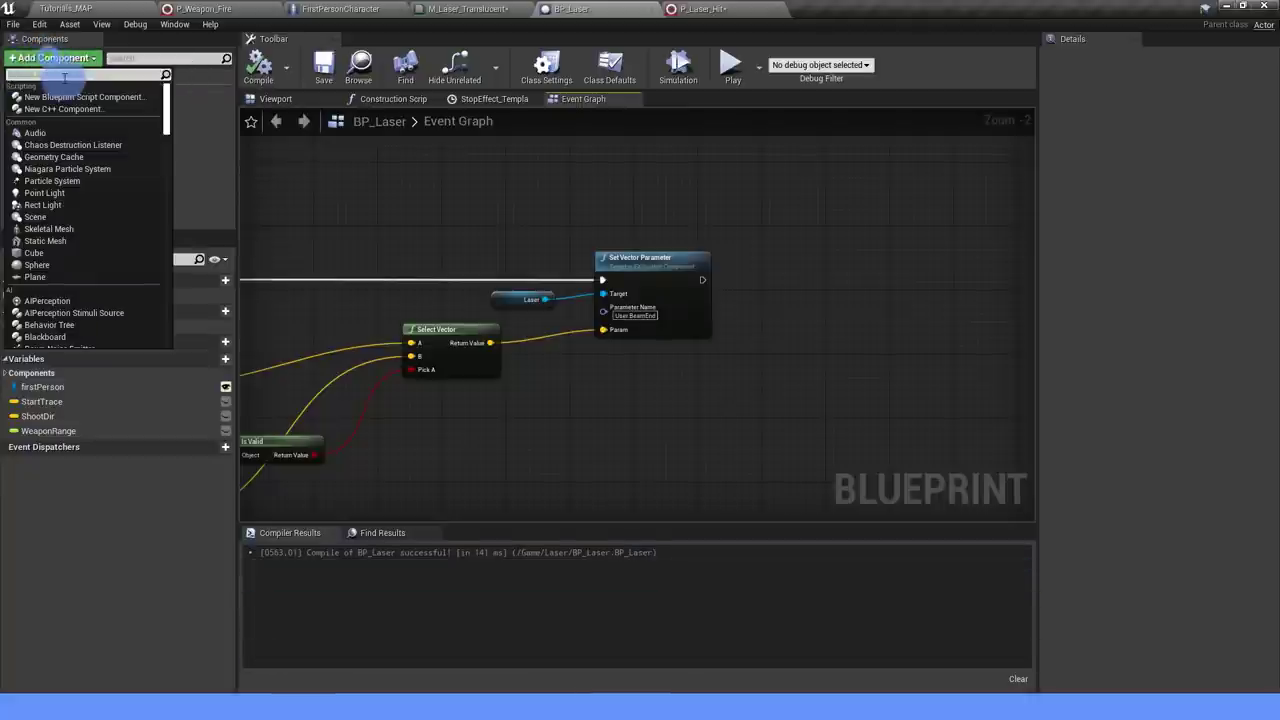
pyautogui.write('niagara')
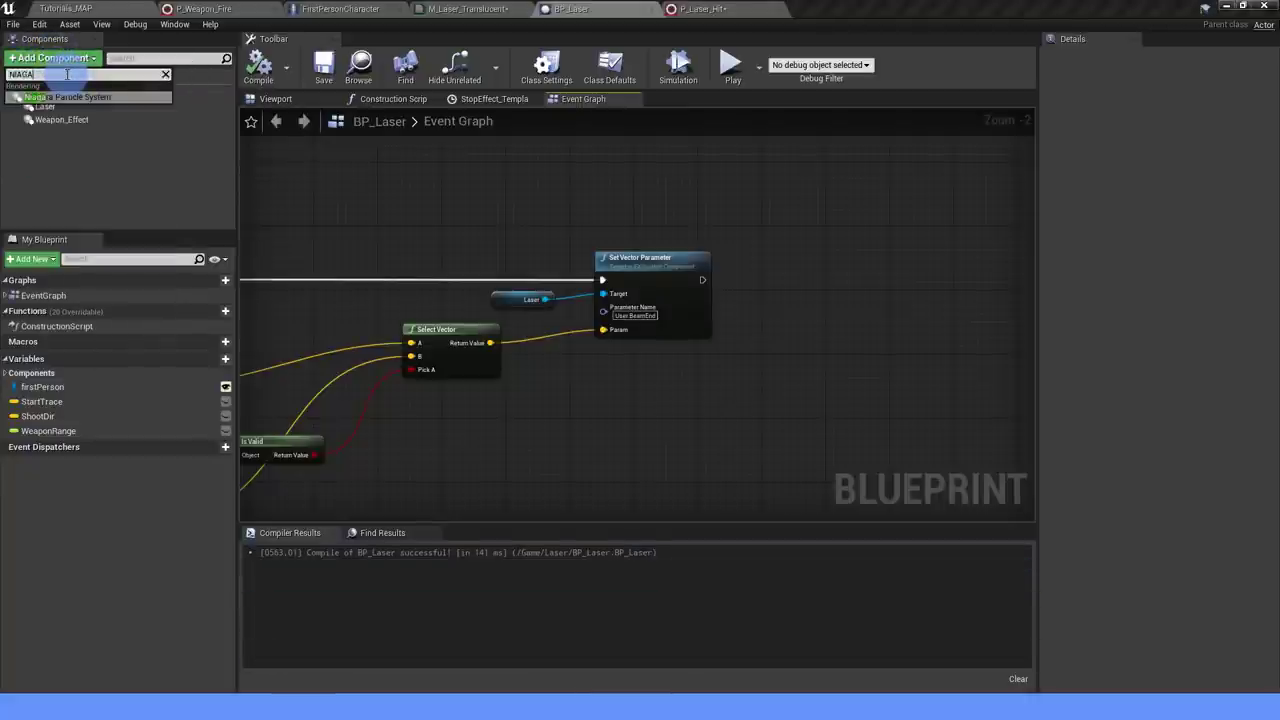
pyautogui.click(60, 108)
pyautogui.write('Hit')
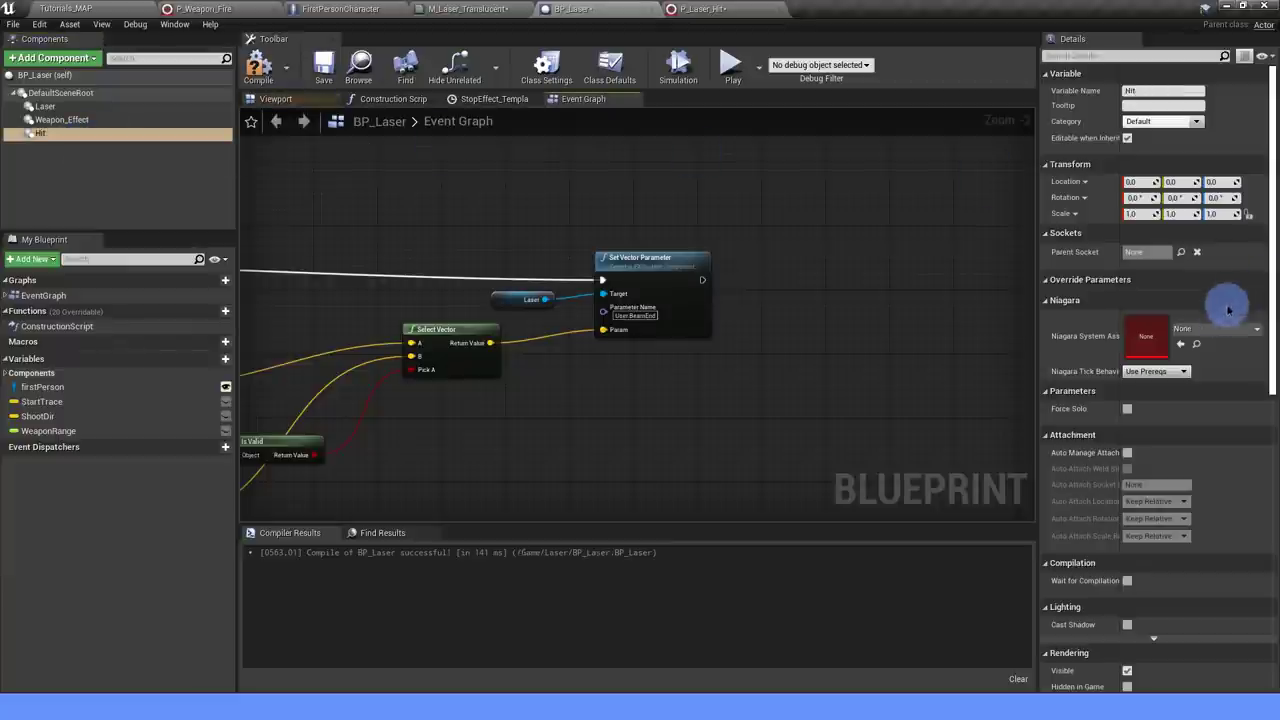
pyautogui.click(1203, 330)
pyautogui.click(1159, 400)
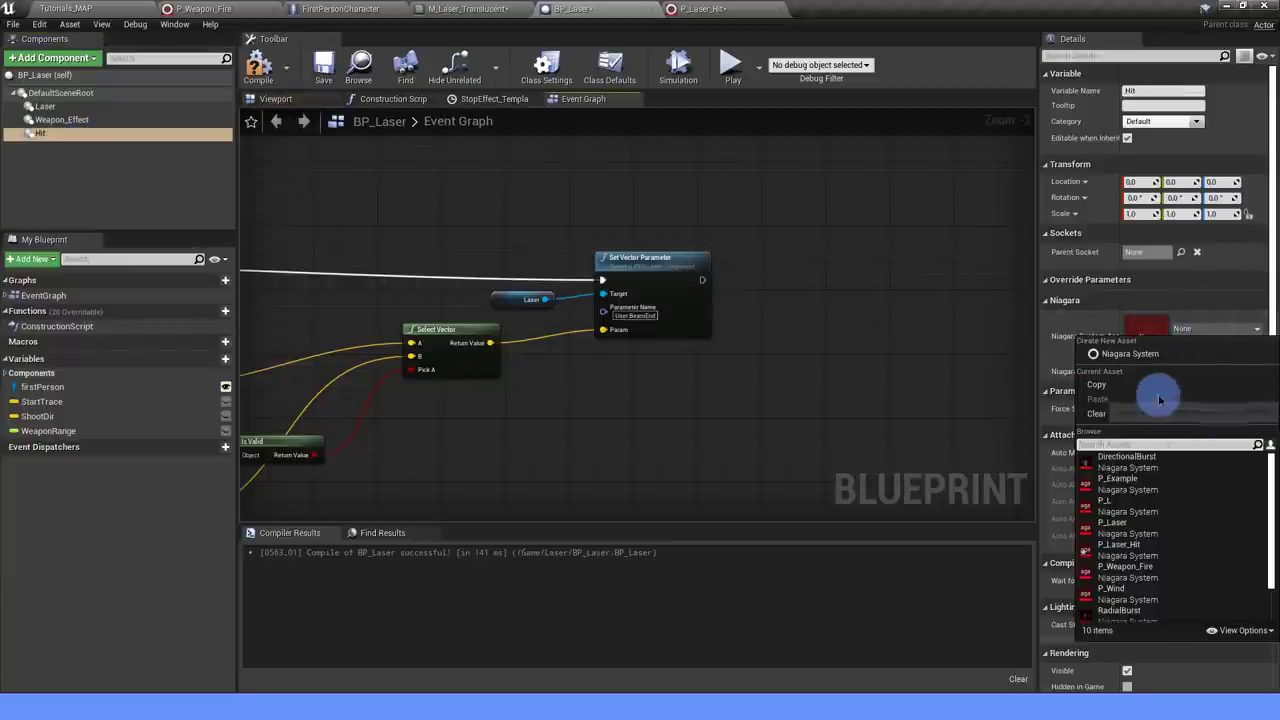
pyautogui.click(1155, 544)
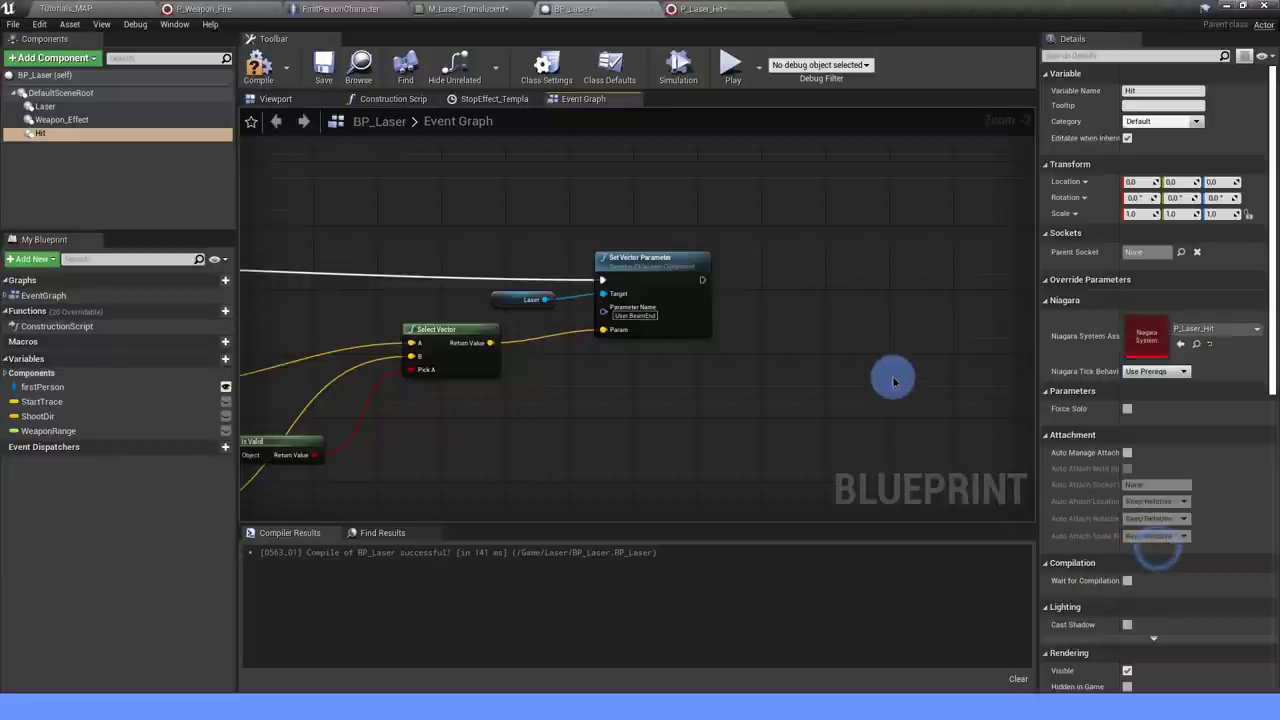
pyautogui.moveTo(894, 381); pyautogui.dragTo(768, 313, button='right')
pyautogui.scroll(-1, 681, 303)
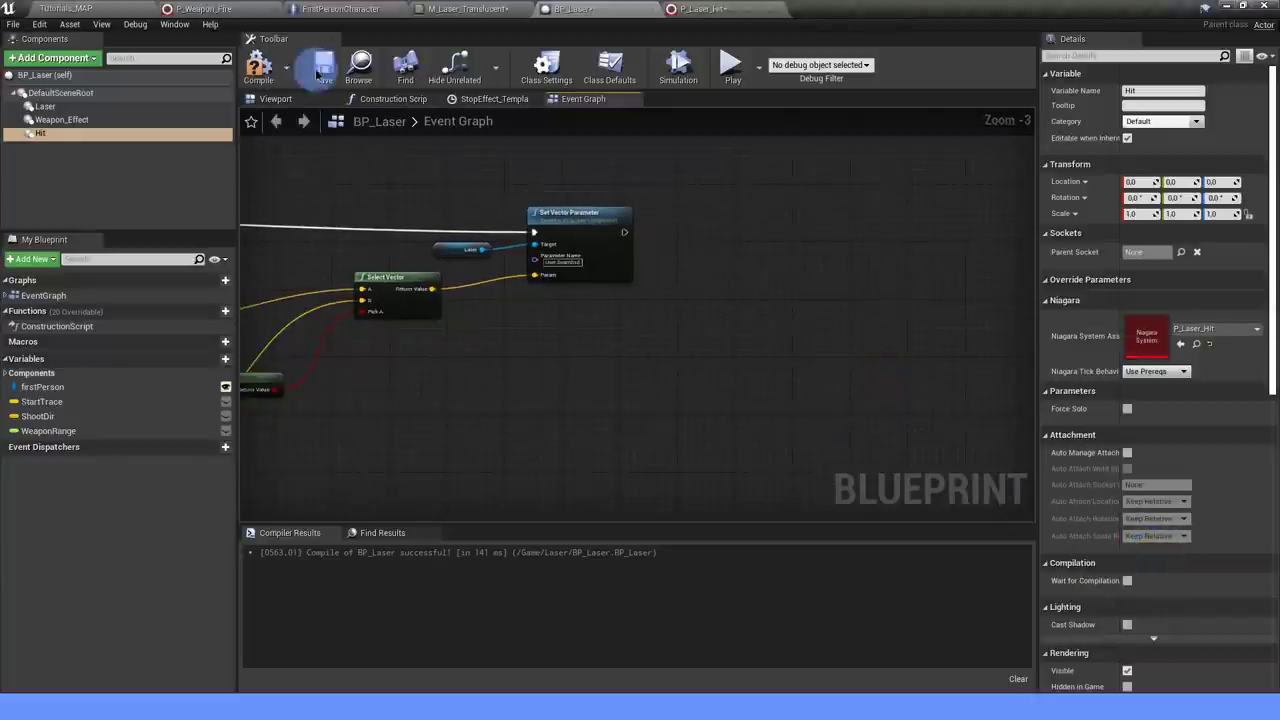
pyautogui.click(258, 64)
# Uncheck Auto Activate on the Hit component and recompile BP_Laser.
pyautogui.click(94, 134)
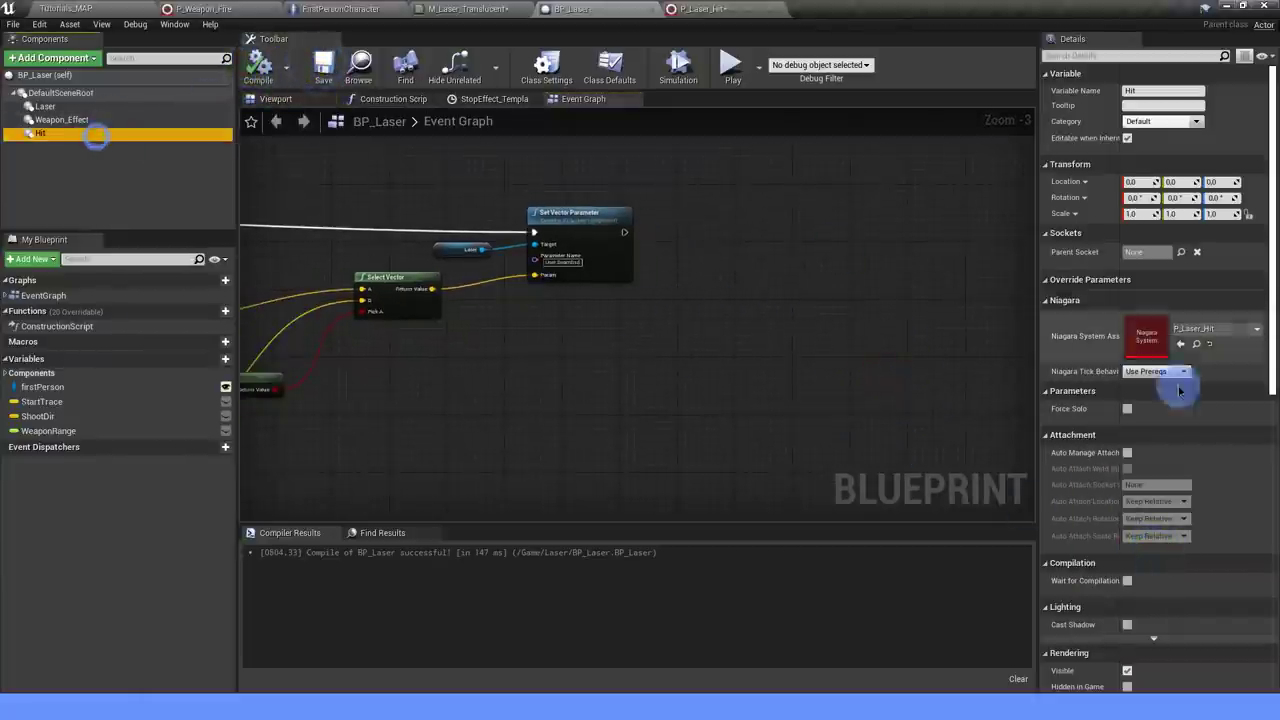
pyautogui.scroll(-3, 1180, 391)
pyautogui.scroll(-3, 1177, 529)
pyautogui.click(1127, 484)
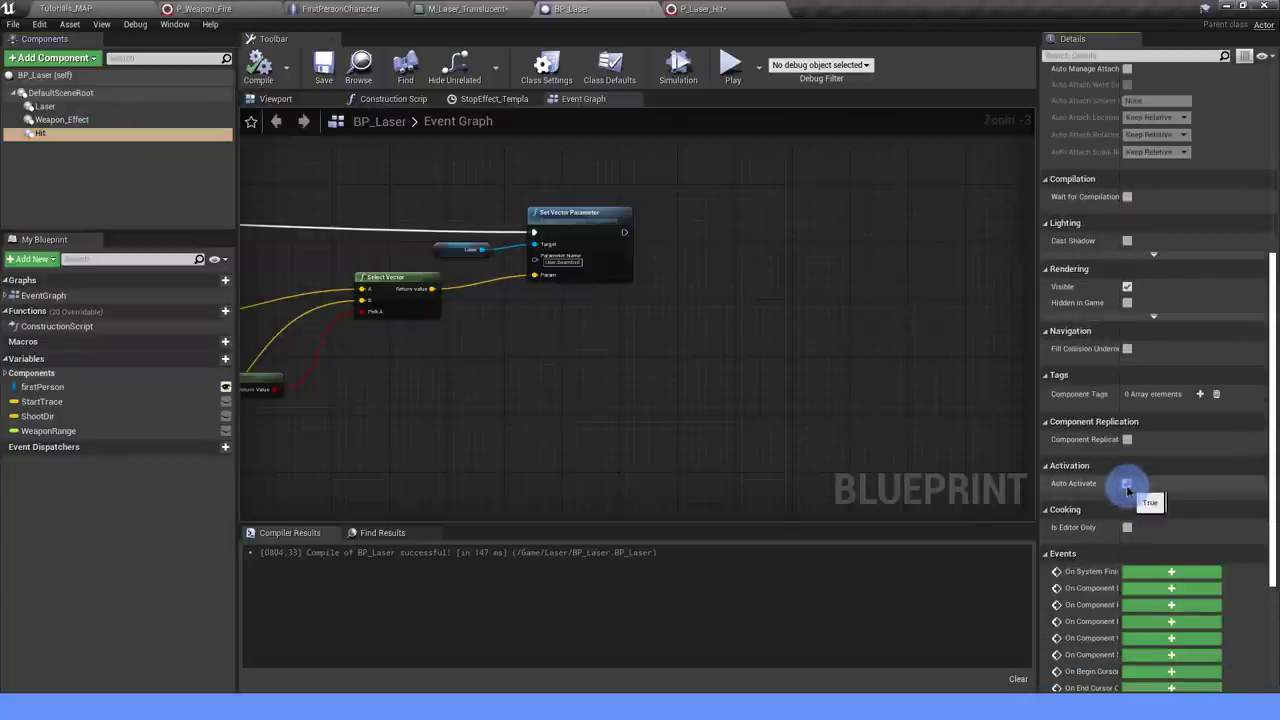
pyautogui.moveTo(757, 214); pyautogui.dragTo(703, 337, button='right')
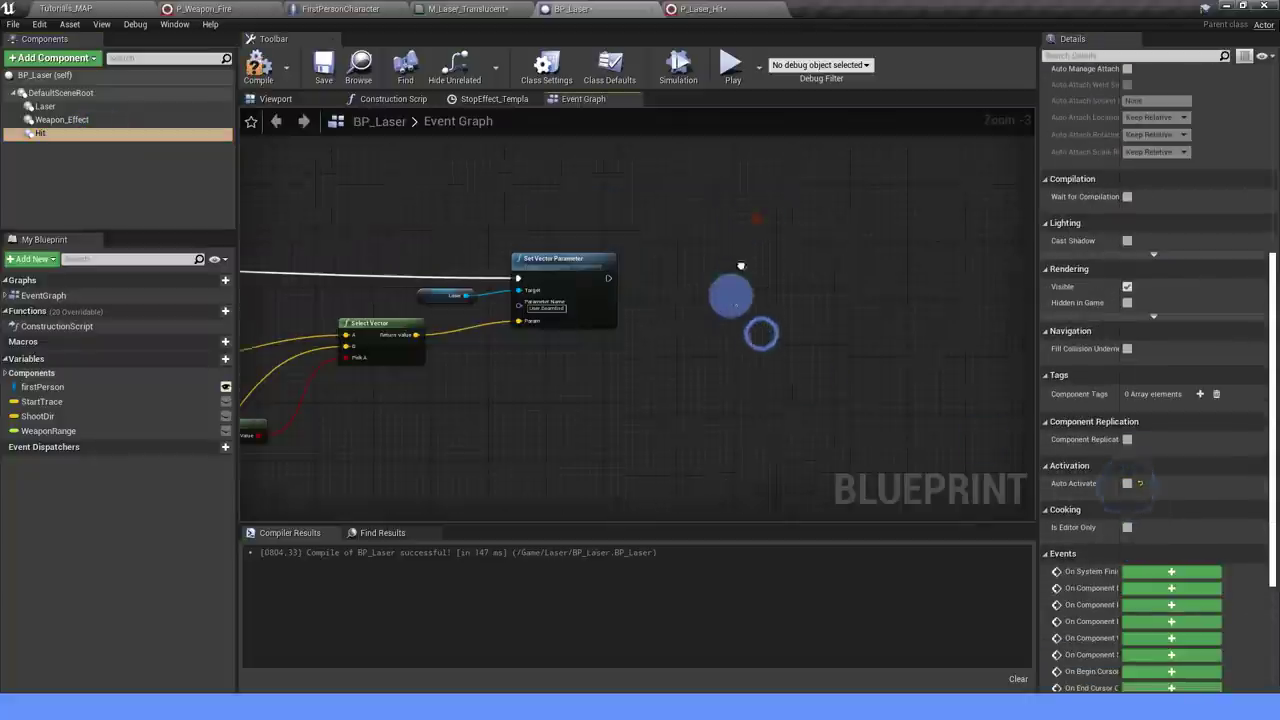
pyautogui.click(257, 68)
# Create a Branch driven by Is Valid's Return Value, fed by Set Vector Parameter's execution.
pyautogui.scroll(-3, 730, 305)
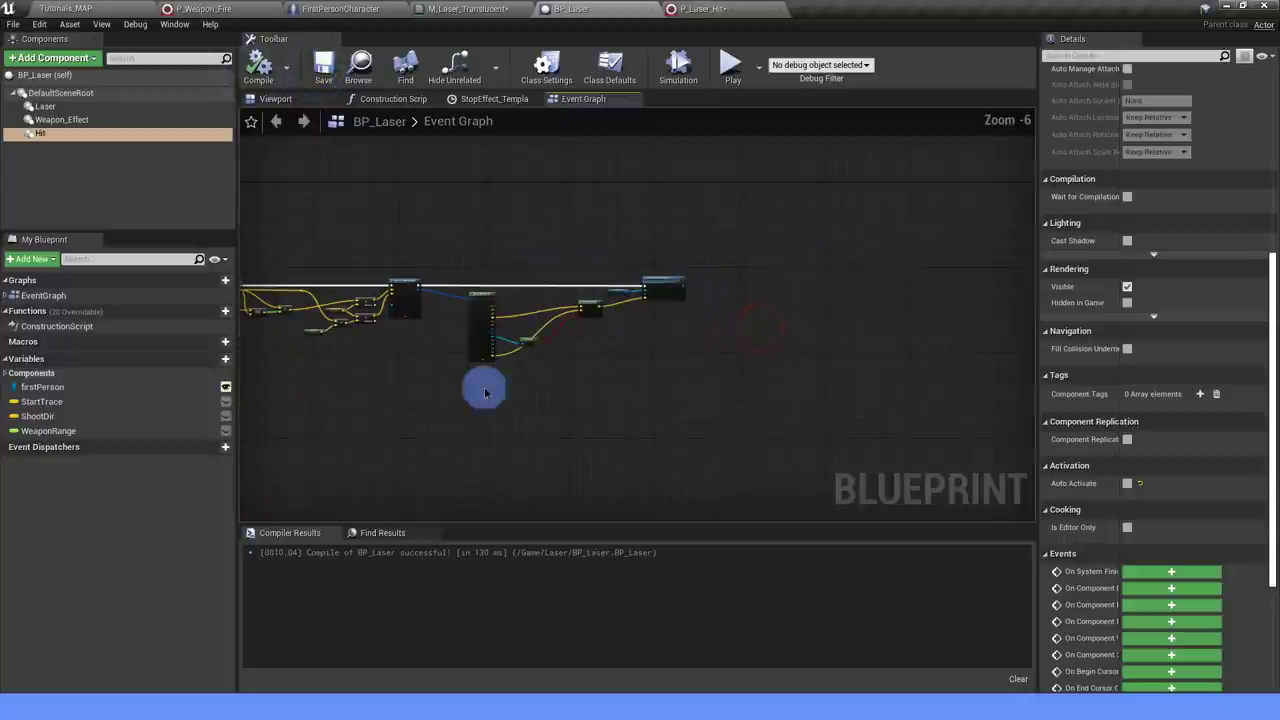
pyautogui.scroll(3, 605, 333)
pyautogui.moveTo(711, 293); pyautogui.dragTo(576, 298, button='right')
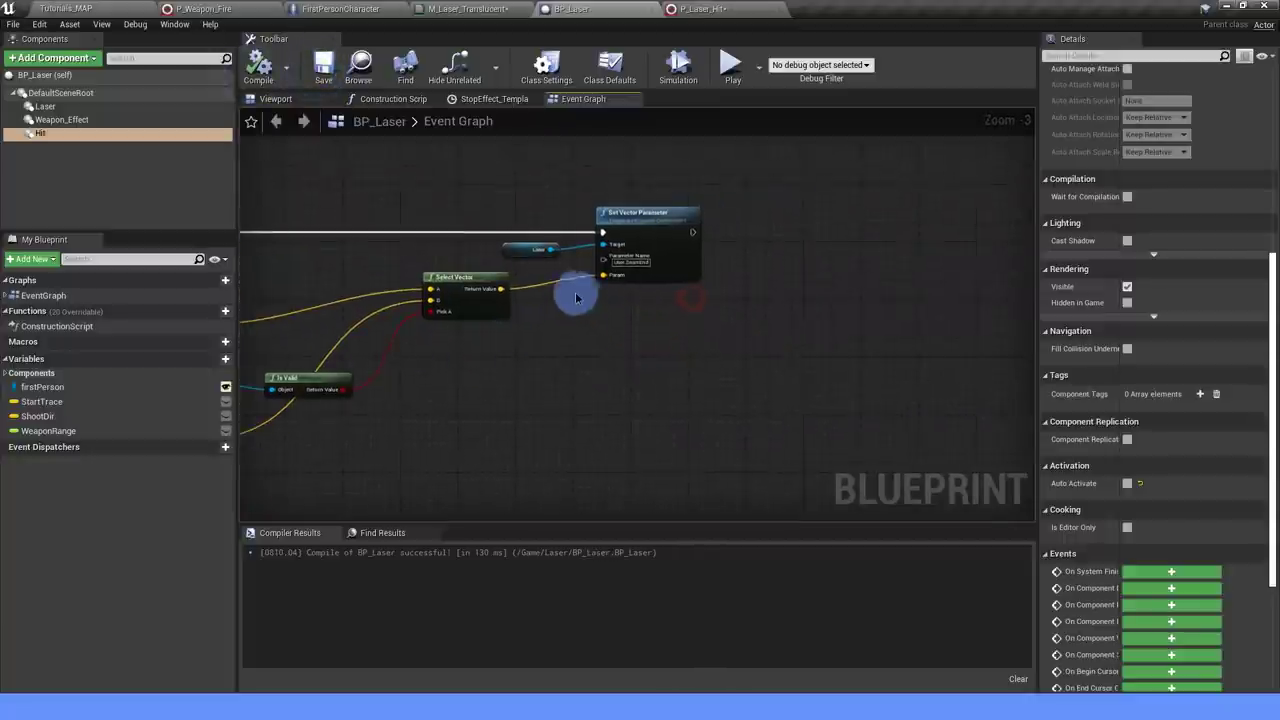
pyautogui.moveTo(348, 428); pyautogui.dragTo(579, 391, button='right')
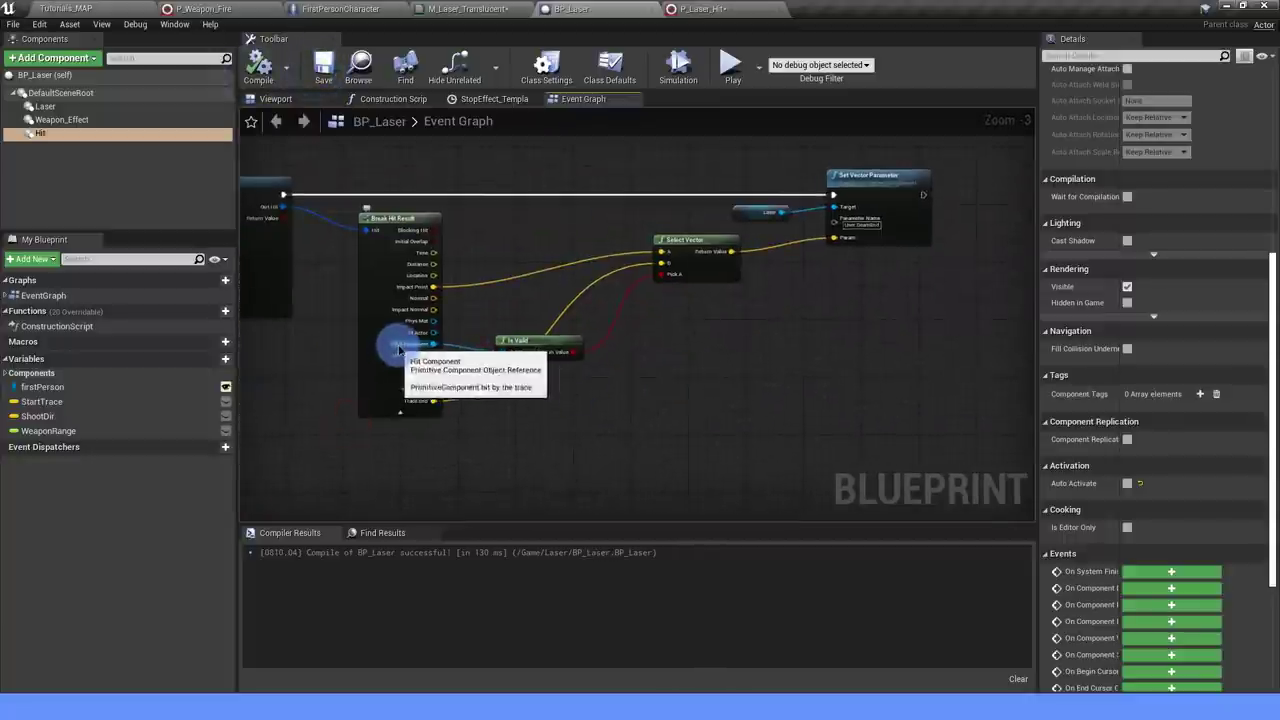
pyautogui.moveTo(612, 343); pyautogui.dragTo(386, 381, button='right')
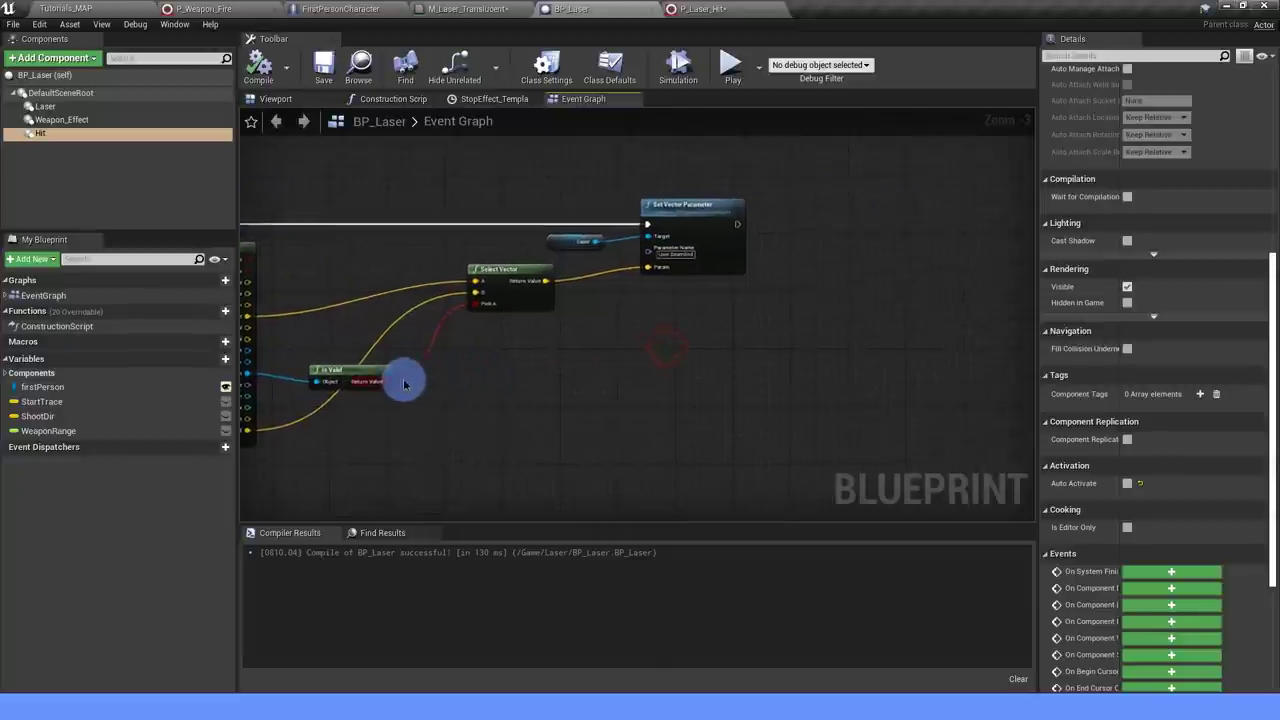
pyautogui.moveTo(386, 381); pyautogui.dragTo(820, 238)
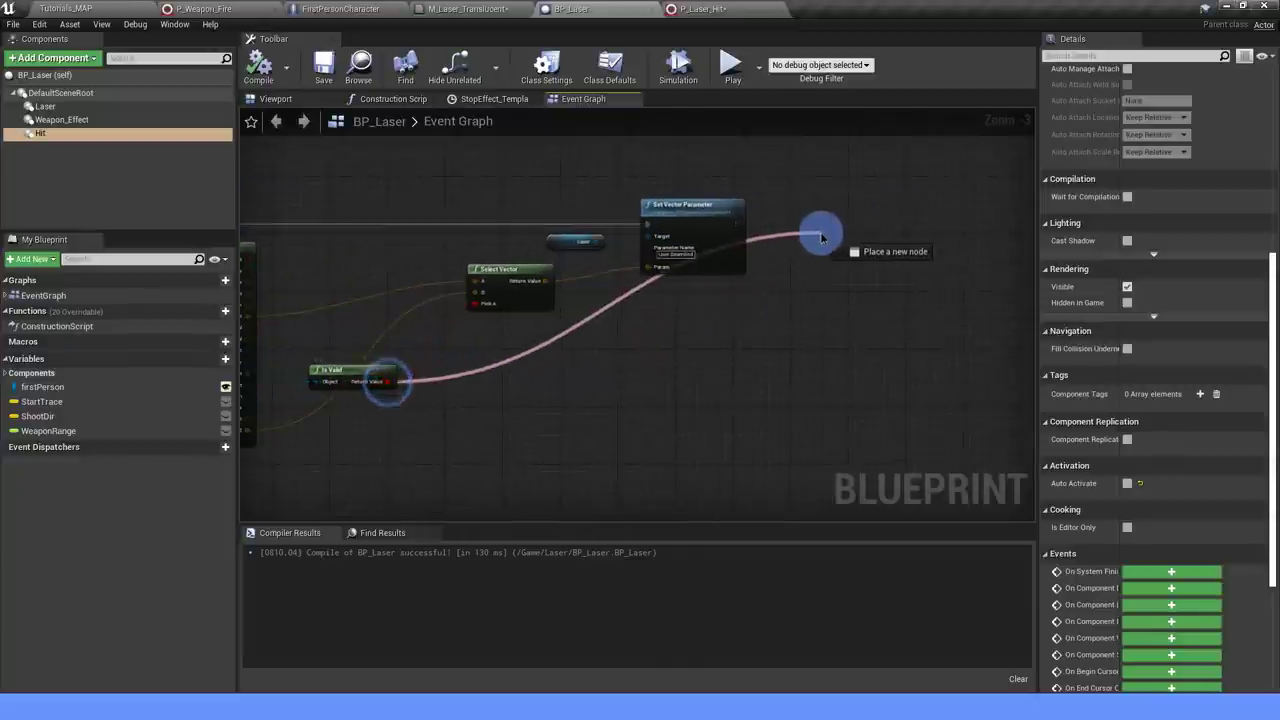
pyautogui.write('bran')
pyautogui.click(886, 298)
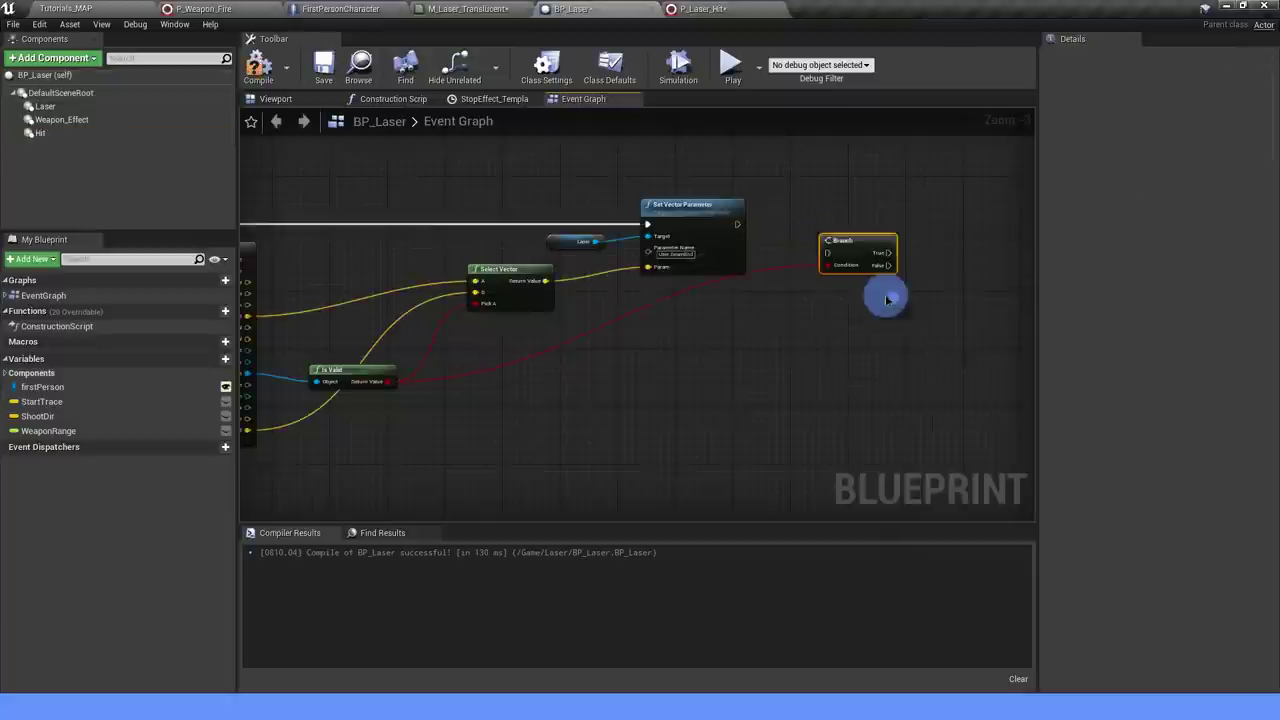
pyautogui.moveTo(751, 228)
pyautogui.mouseDown()
pyautogui.moveTo(826, 251)
pyautogui.moveTo(828, 234)
pyautogui.mouseUp()
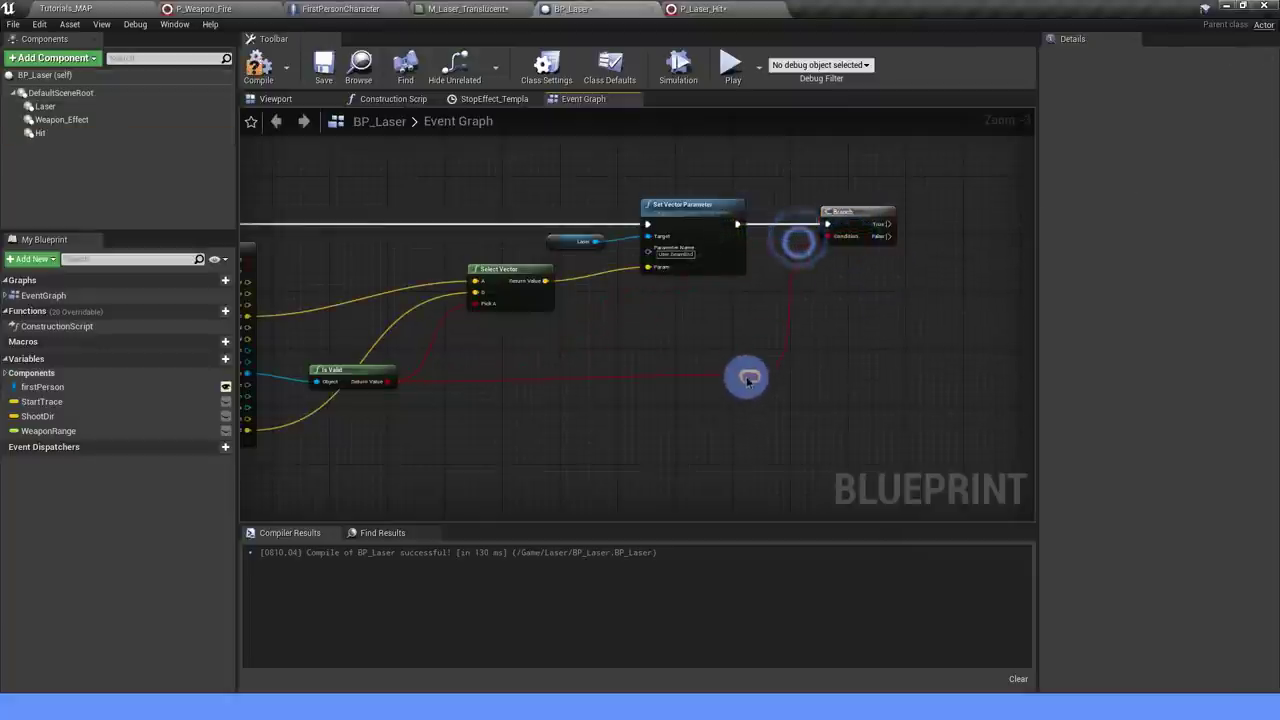
pyautogui.moveTo(905, 315); pyautogui.dragTo(590, 283, button='right')
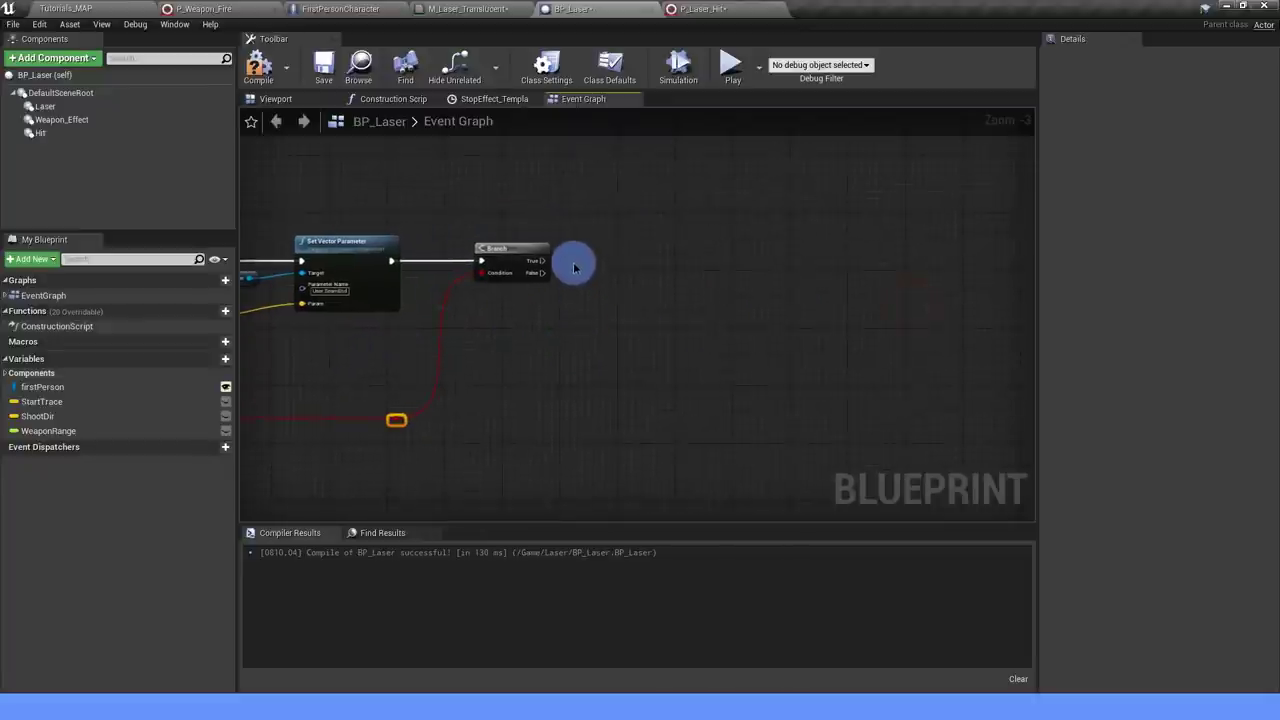
# Add a Do Once on the Branch's True output leading into Activate targeting Hit.
pyautogui.moveTo(570, 238); pyautogui.dragTo(817, 258)
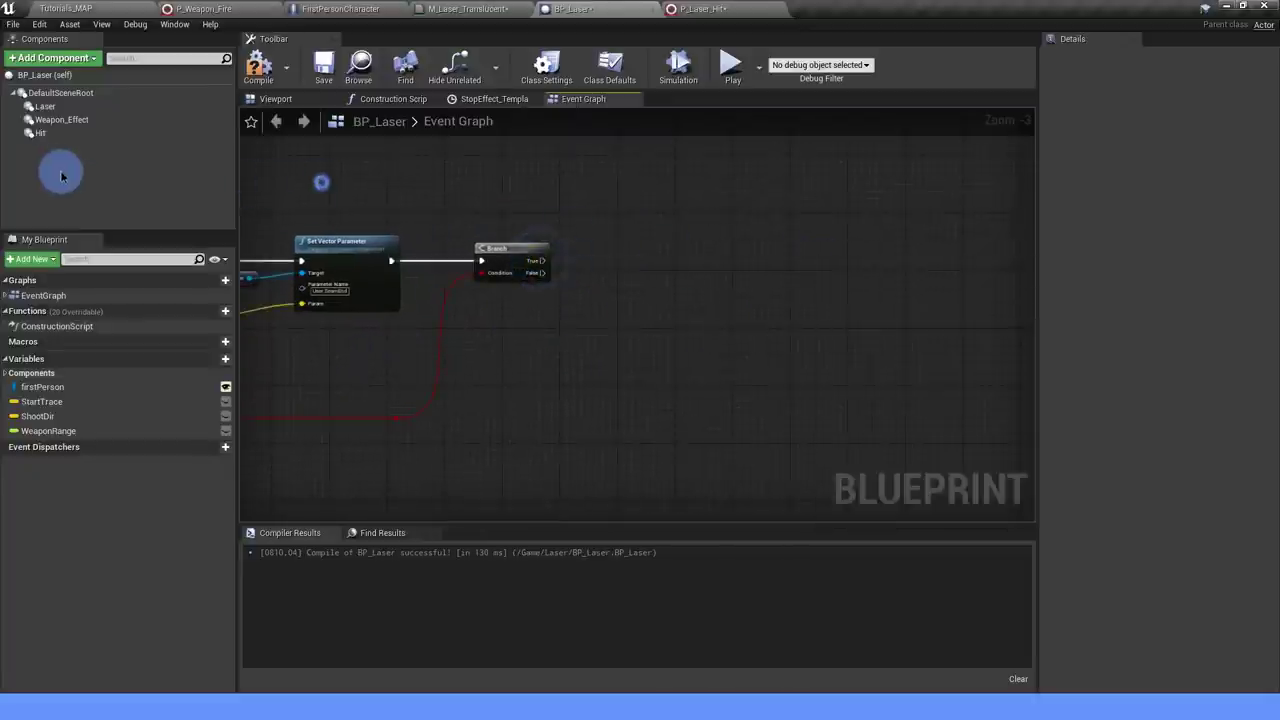
pyautogui.moveTo(40, 133)
pyautogui.mouseDown()
pyautogui.moveTo(703, 217)
pyautogui.moveTo(777, 277)
pyautogui.moveTo(850, 247)
pyautogui.mouseUp()
pyautogui.write('activa')
pyautogui.click(822, 340)
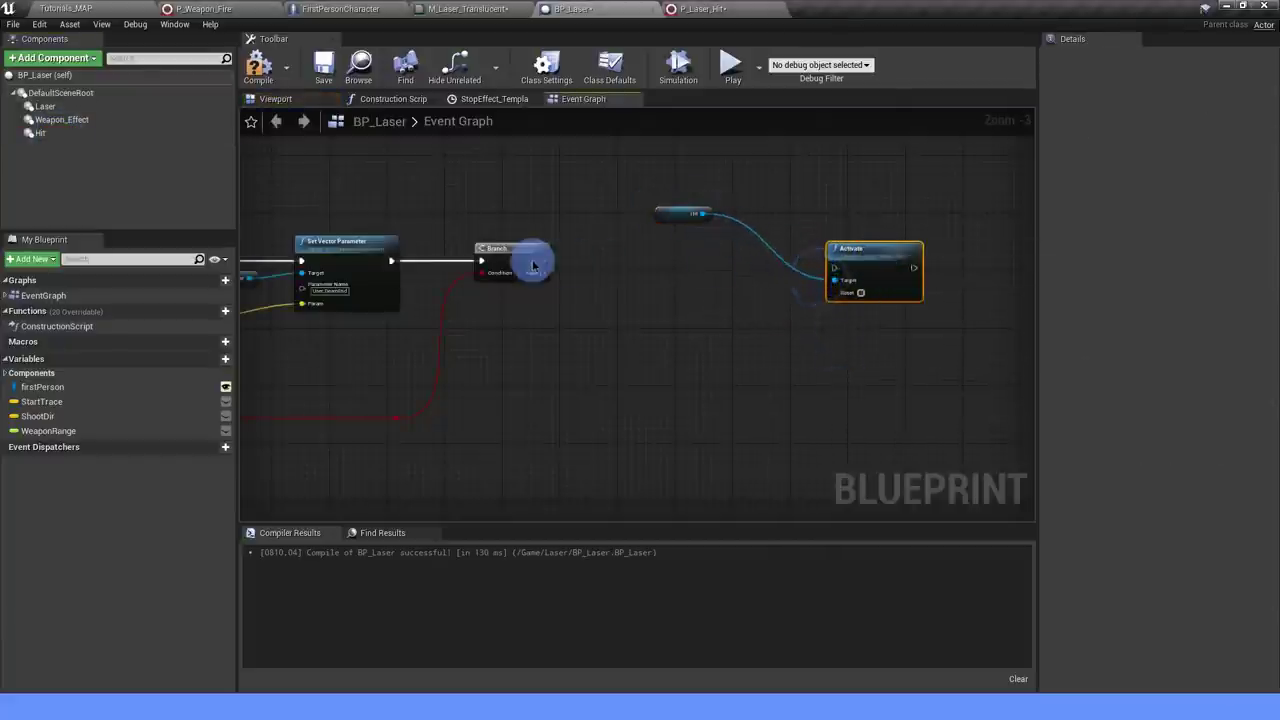
pyautogui.moveTo(625, 265); pyautogui.dragTo(648, 262)
pyautogui.write('do once')
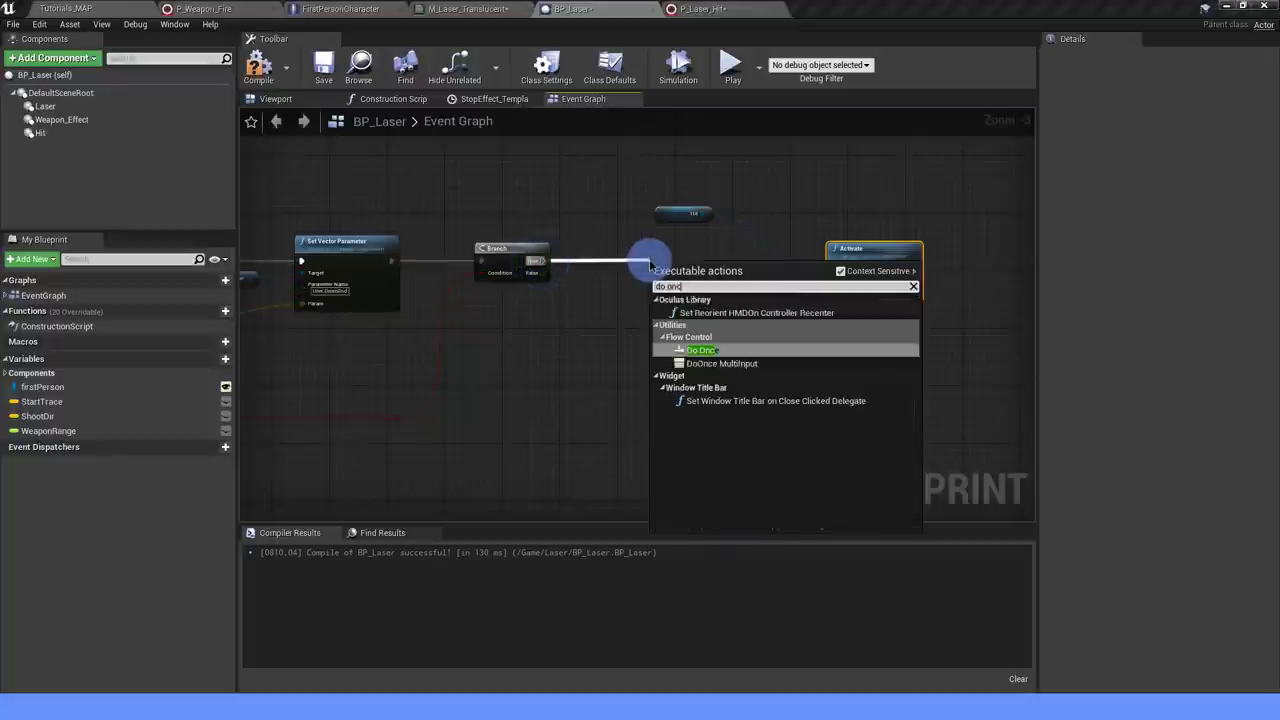
pyautogui.click(714, 325)
pyautogui.moveTo(742, 273); pyautogui.dragTo(1006, 262)
pyautogui.moveTo(674, 271); pyautogui.dragTo(686, 253)
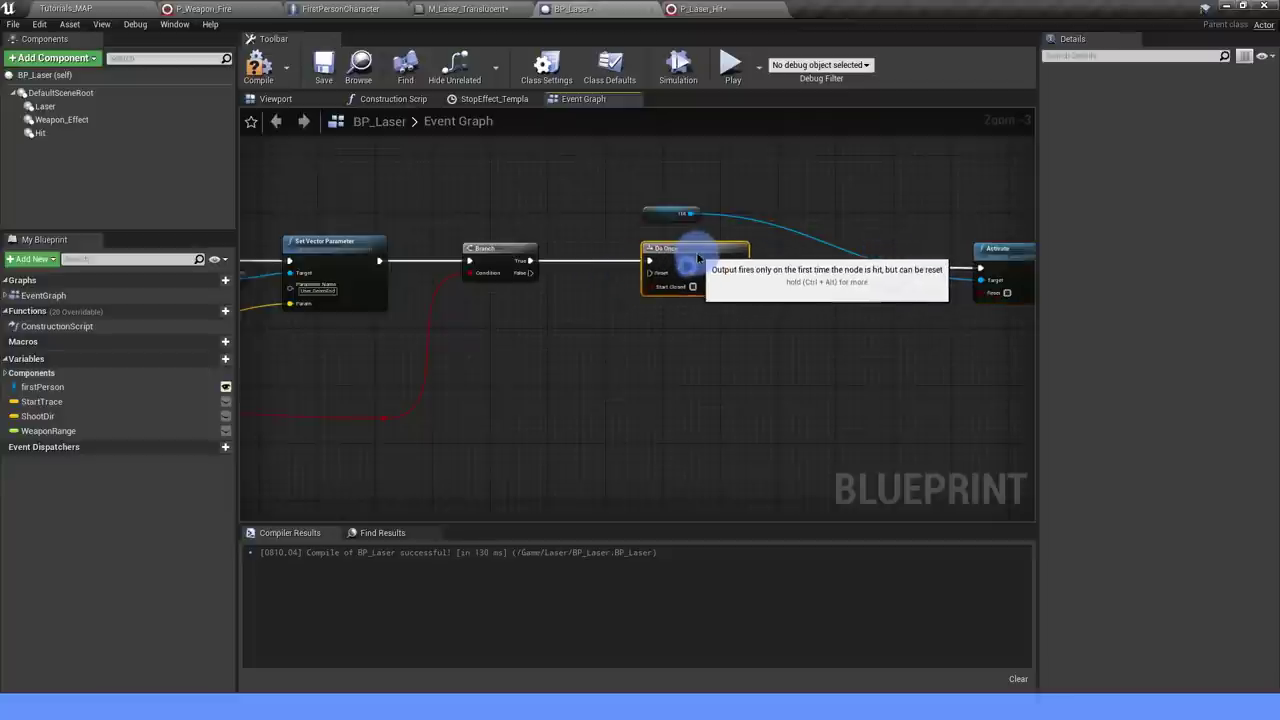
pyautogui.moveTo(656, 210); pyautogui.dragTo(789, 217)
pyautogui.moveTo(786, 343); pyautogui.dragTo(780, 349, button='right')
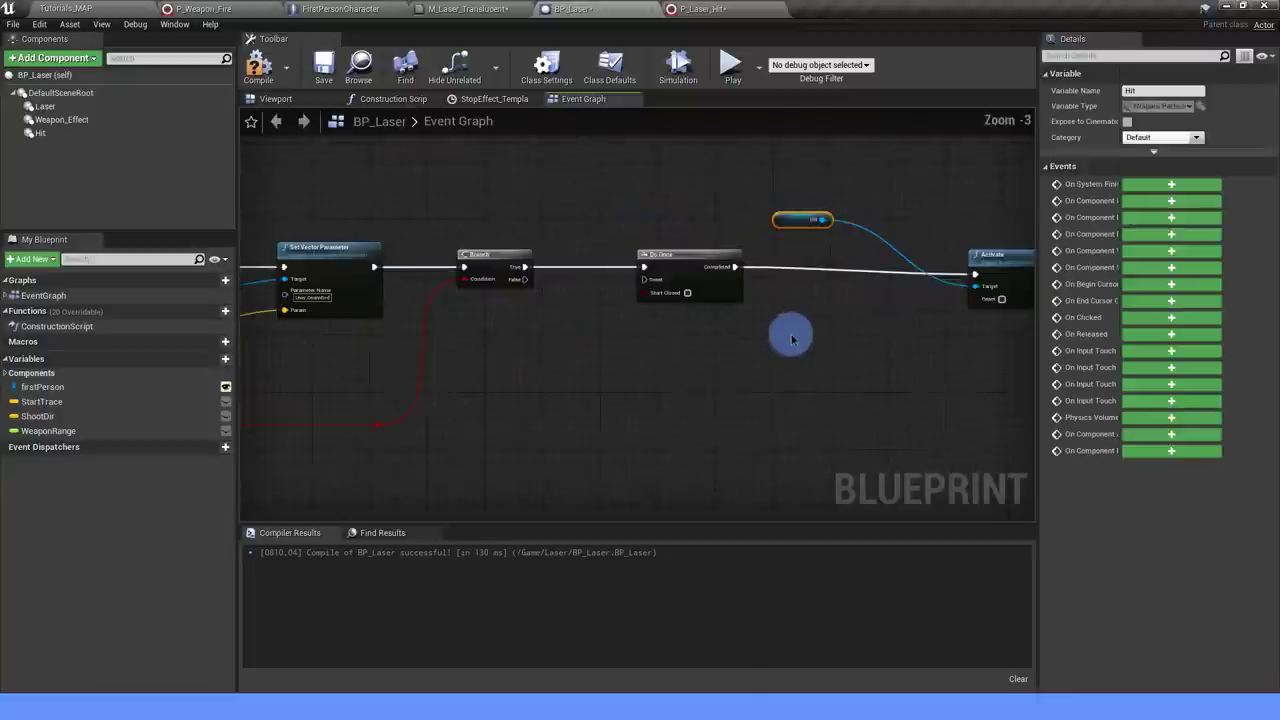
pyautogui.moveTo(991, 265); pyautogui.dragTo(1003, 258)
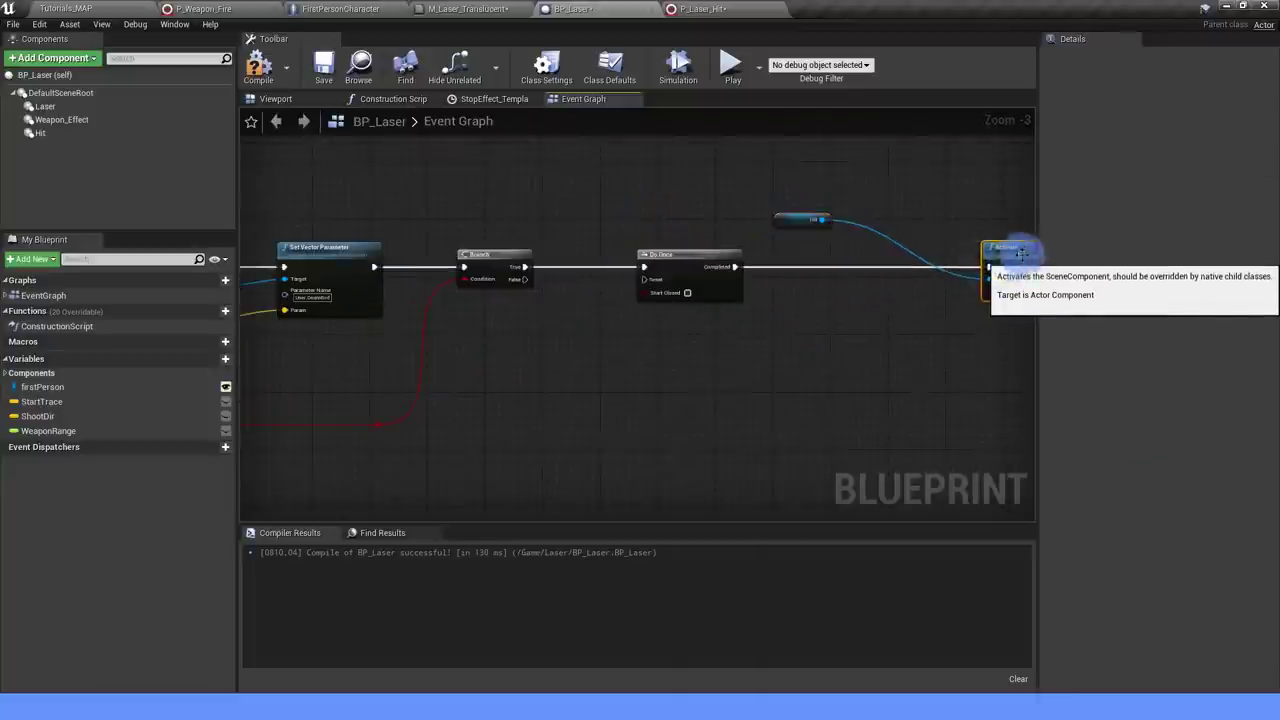
pyautogui.scroll(-5, 560, 420)
pyautogui.scroll(2, 517, 406)
# Add a Deactivate node for Hit, chained after the Weapon Effect Deactivate.
pyautogui.scroll(1, 643, 323)
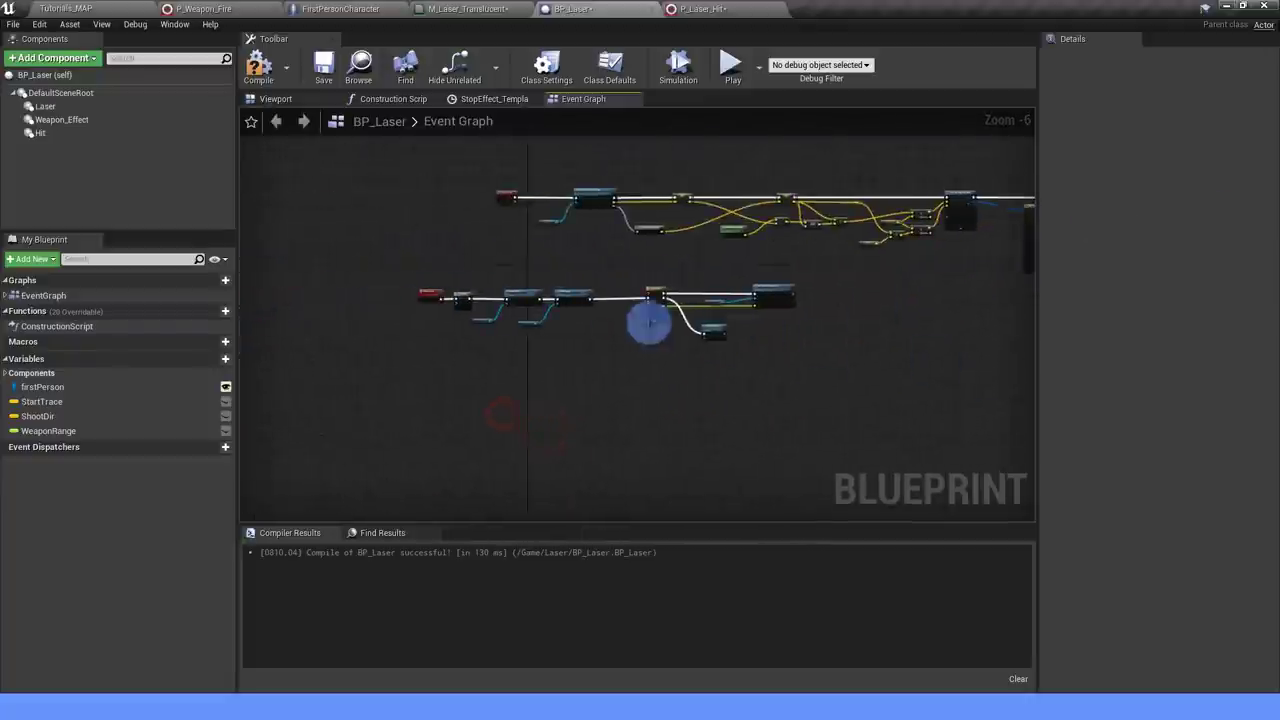
pyautogui.scroll(1, 437, 347)
pyautogui.moveTo(463, 220); pyautogui.dragTo(443, 314, button='right')
pyautogui.scroll(1, 483, 349)
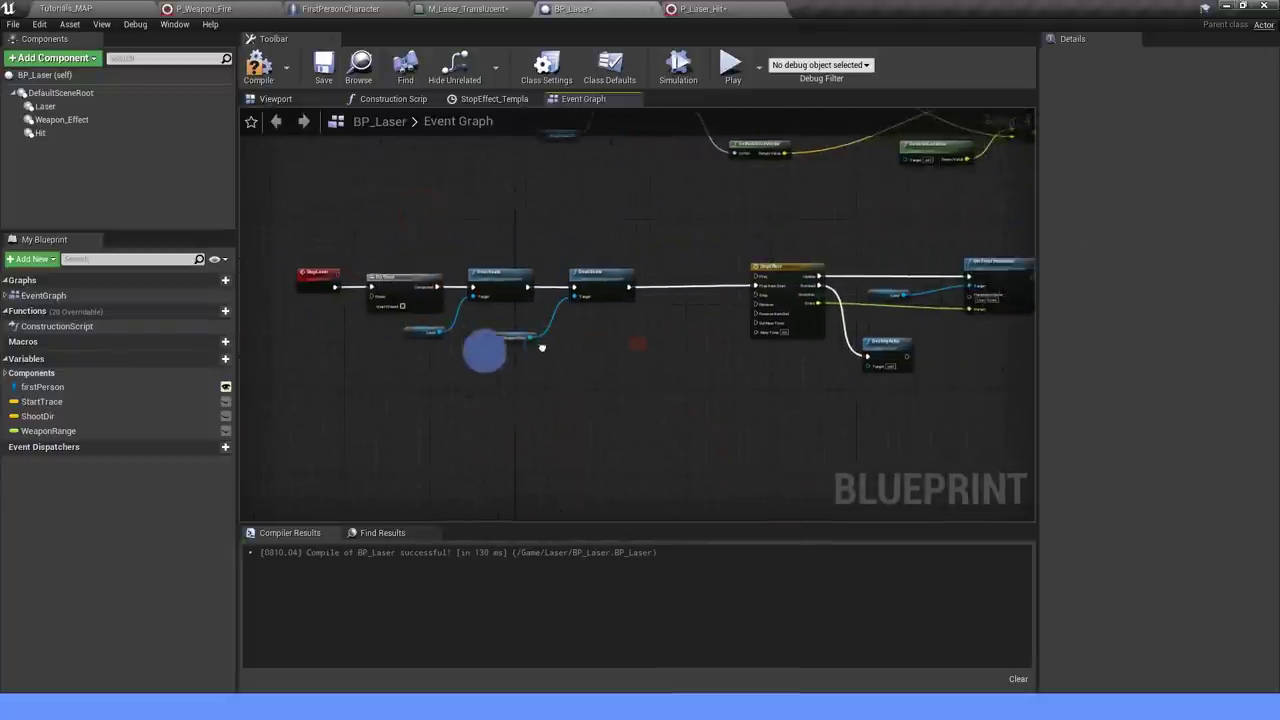
pyautogui.moveTo(58, 136); pyautogui.dragTo(628, 378)
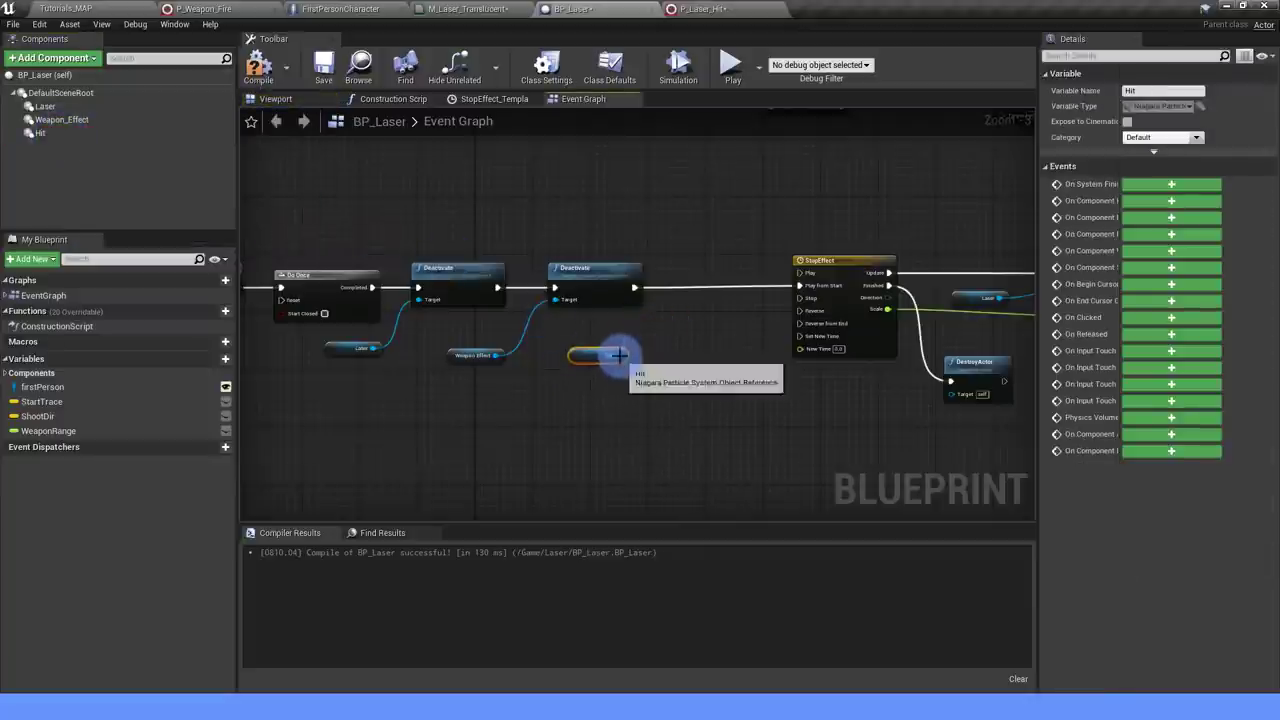
pyautogui.moveTo(620, 355)
pyautogui.mouseDown()
pyautogui.moveTo(689, 326)
pyautogui.moveTo(705, 280)
pyautogui.moveTo(662, 288)
pyautogui.mouseUp()
pyautogui.write('deac')
pyautogui.click(742, 423)
pyautogui.moveTo(662, 288); pyautogui.dragTo(851, 300, button='right')
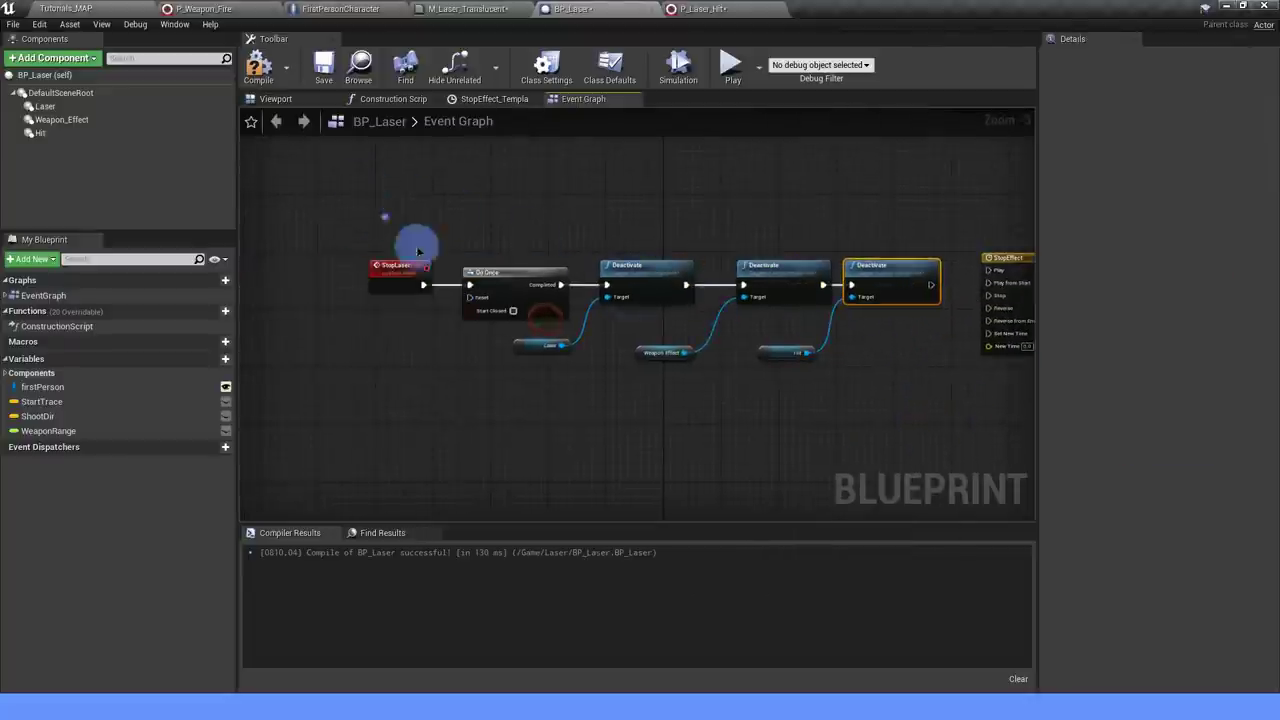
# Shift the StopLaser chain left and wire Hit's Deactivate into StopEffect's Play from Start.
pyautogui.moveTo(384, 216); pyautogui.dragTo(743, 434)
pyautogui.moveTo(786, 266); pyautogui.dragTo(618, 266)
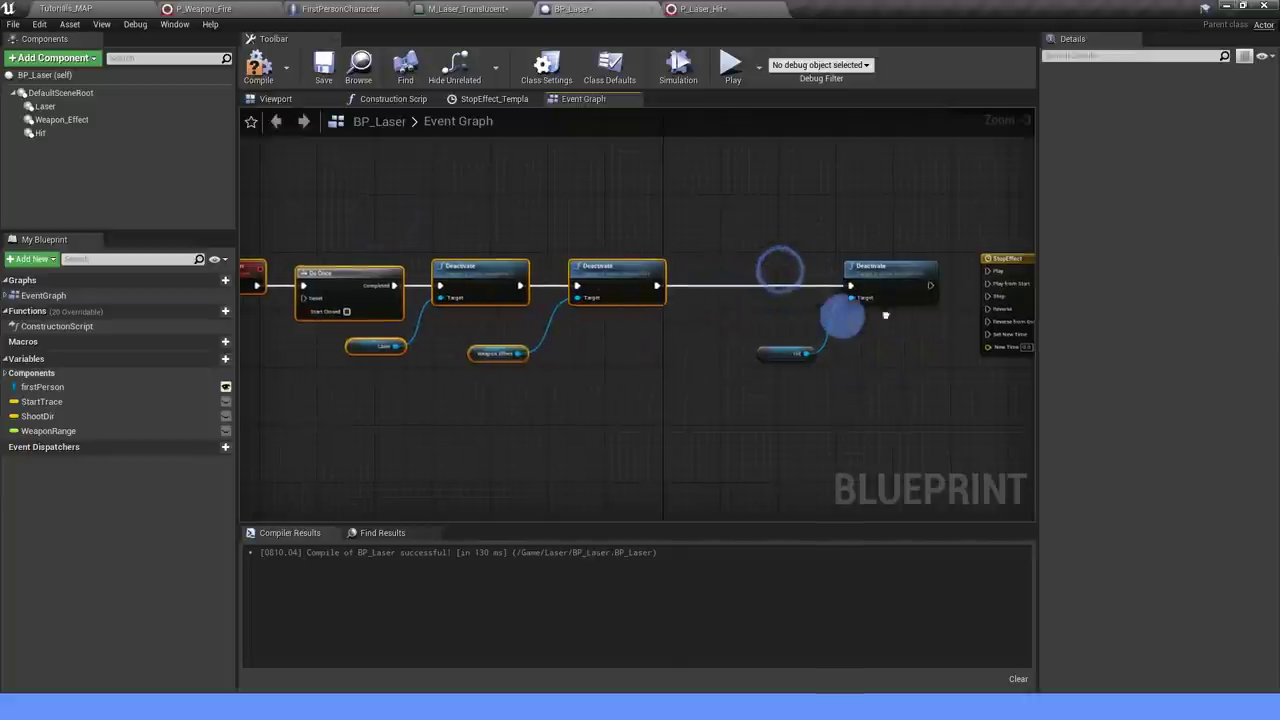
pyautogui.moveTo(885, 316); pyautogui.dragTo(845, 296, button='right')
pyautogui.moveTo(836, 288); pyautogui.dragTo(893, 284)
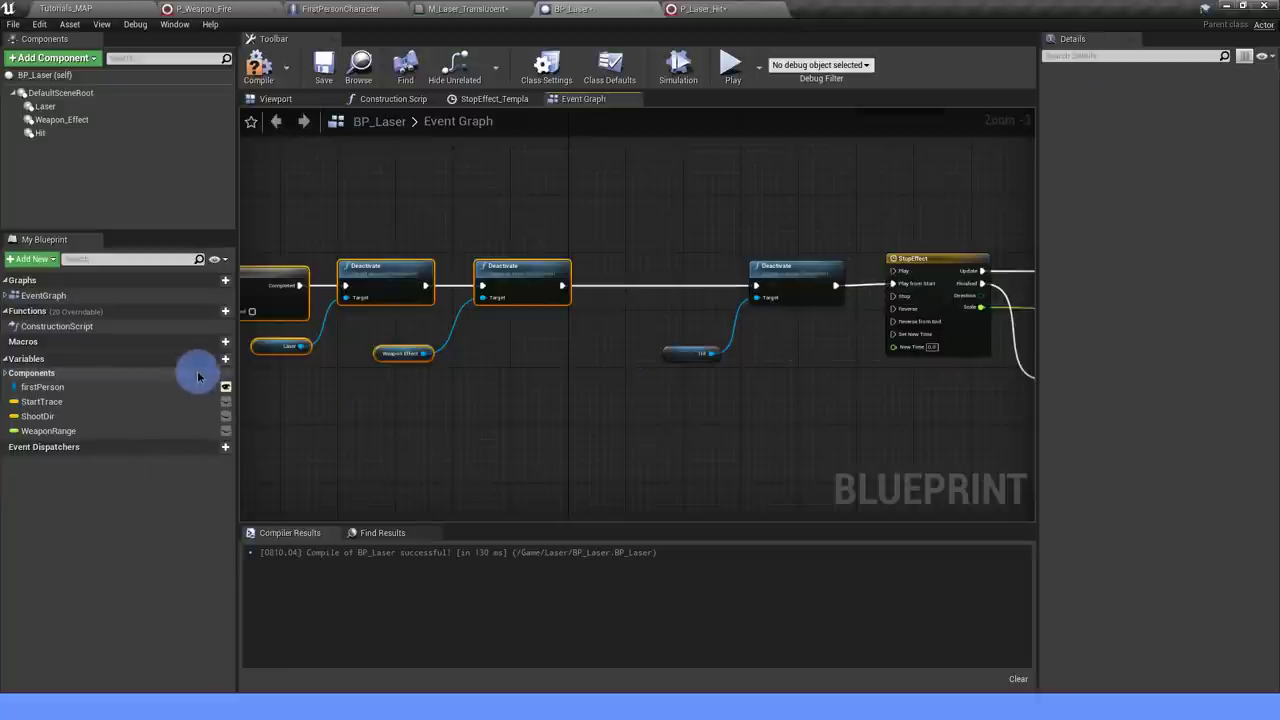
# Create a Boolean variable End and drop a Set End node into the stop chain.
pyautogui.click(222, 361)
pyautogui.write('End')
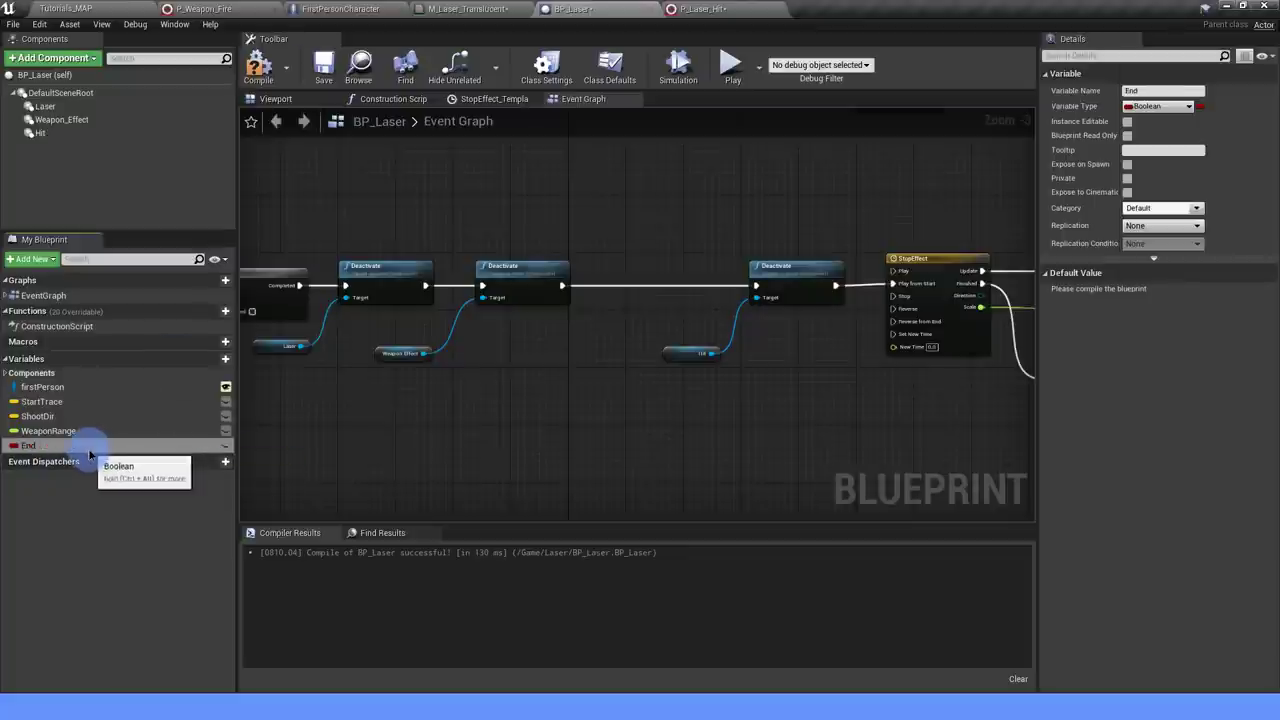
pyautogui.moveTo(86, 445)
pyautogui.mouseDown()
pyautogui.moveTo(567, 291)
pyautogui.moveTo(657, 287)
pyautogui.mouseUp()
pyautogui.click(777, 400)
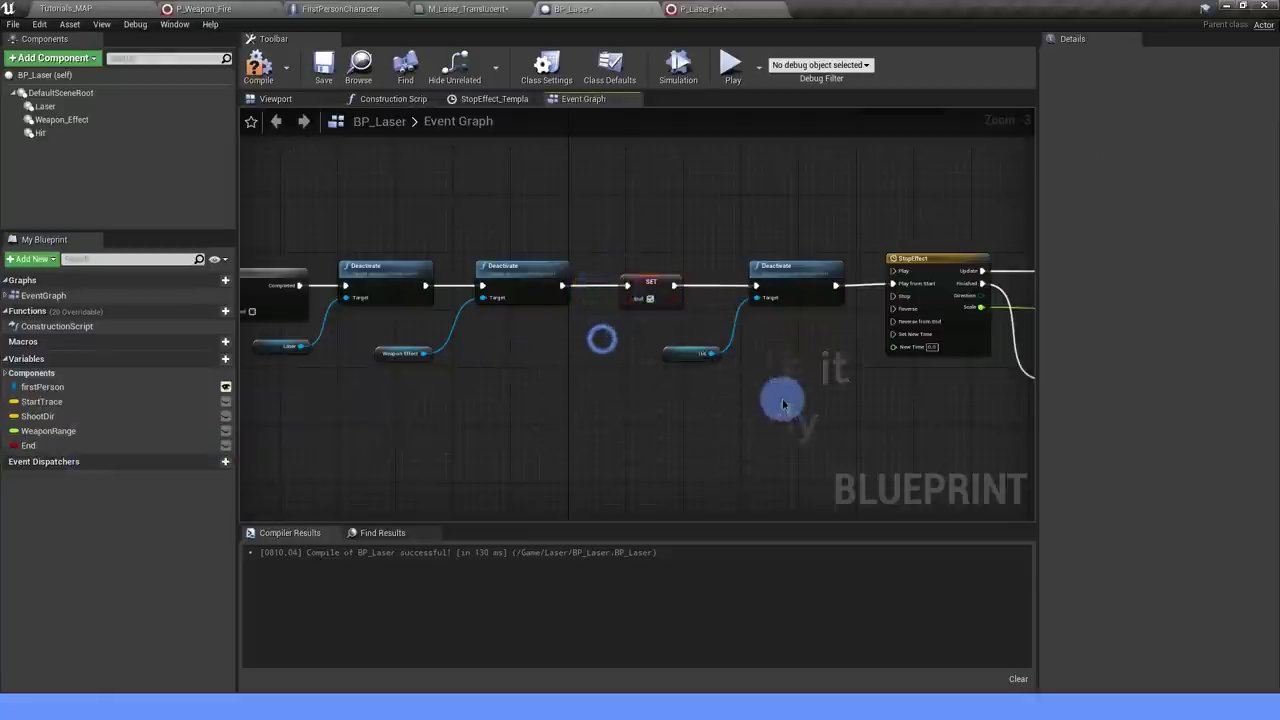
# Insert a Branch between Do Once and Activate, using End as its Condition.
pyautogui.scroll(-2, 900, 392)
pyautogui.moveTo(922, 360)
pyautogui.mouseDown(button='right')
pyautogui.moveTo(901, 307)
pyautogui.moveTo(665, 310)
pyautogui.mouseUp(button='right')
pyautogui.scroll(2, 901, 307)
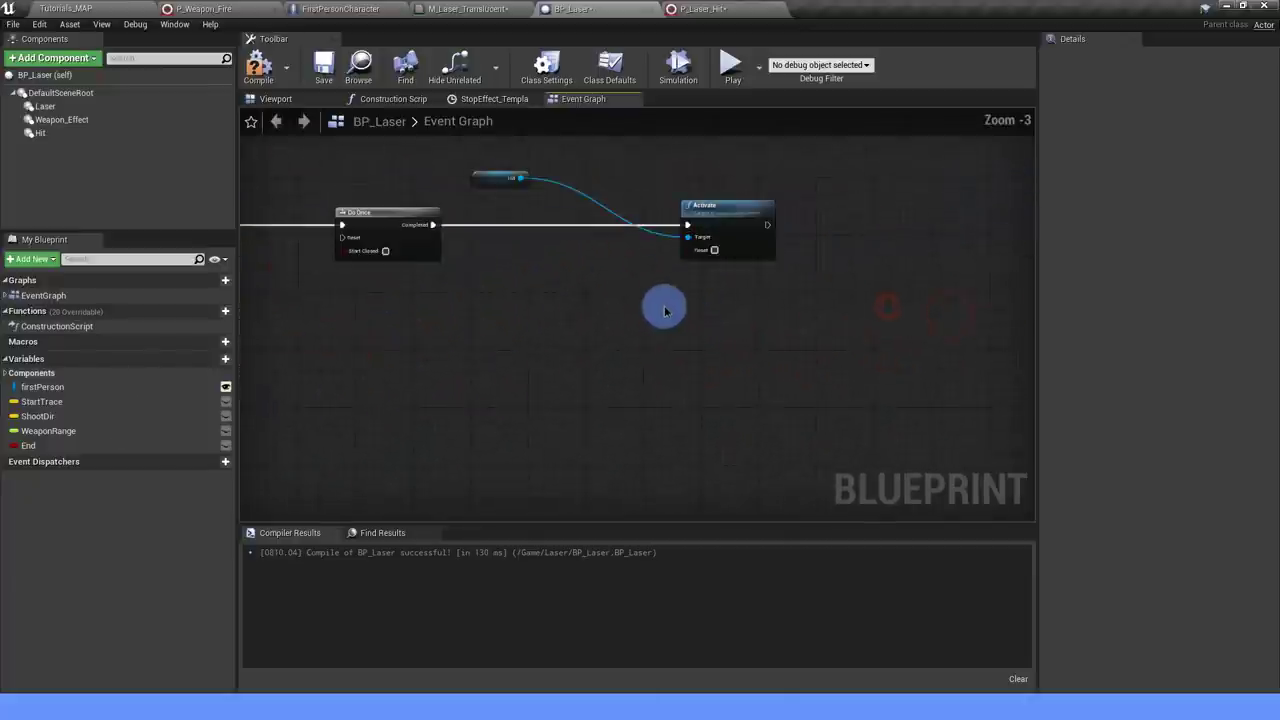
pyautogui.moveTo(526, 233); pyautogui.dragTo(657, 234)
pyautogui.write('bran')
pyautogui.click(595, 294)
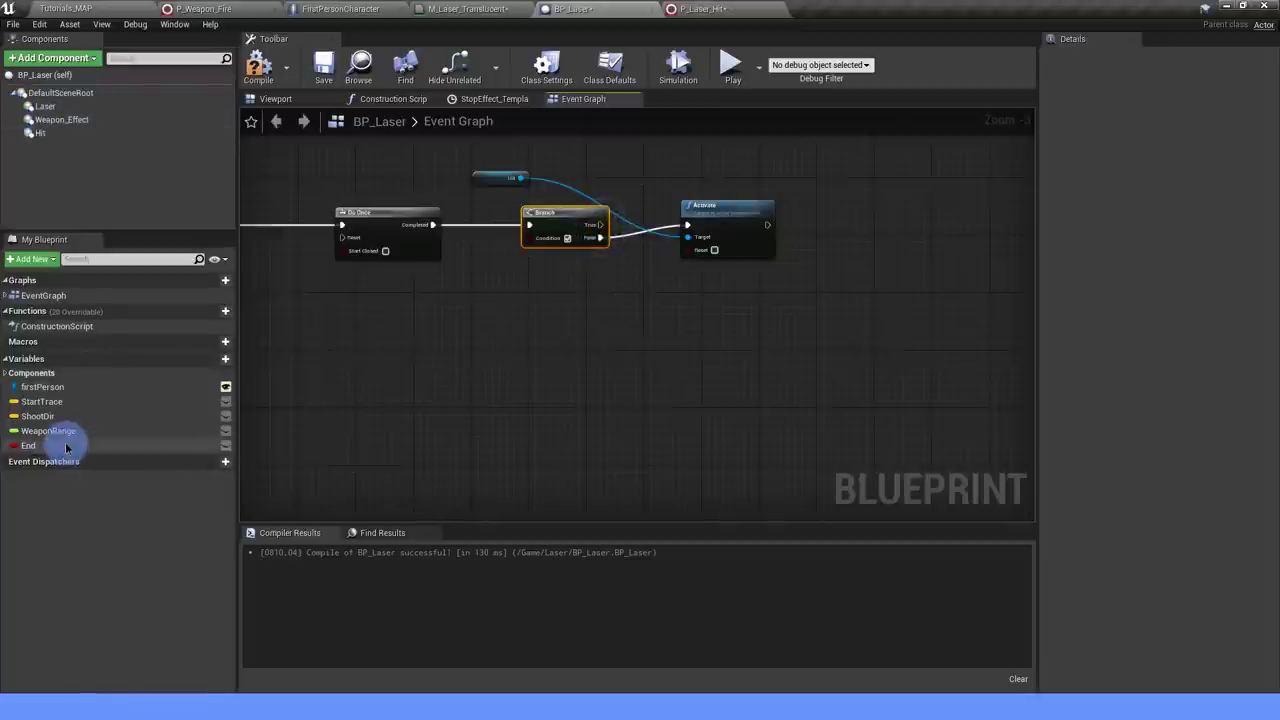
pyautogui.moveTo(28, 445); pyautogui.dragTo(522, 241)
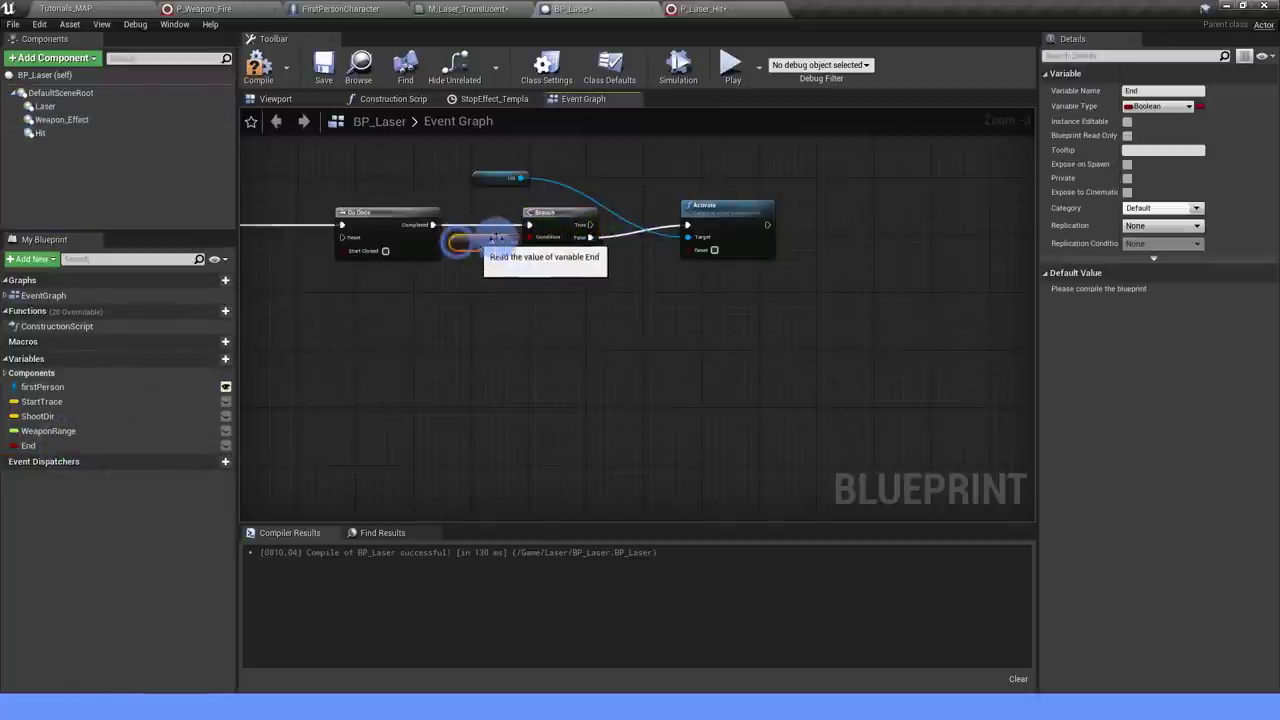
# Rearrange the Activate, Hit and Branch nodes, then pull a wire from the earlier Branch's True output.
pyautogui.moveTo(737, 217); pyautogui.dragTo(740, 231)
pyautogui.moveTo(480, 175)
pyautogui.mouseDown()
pyautogui.moveTo(563, 188)
pyautogui.moveTo(737, 289)
pyautogui.mouseUp()
pyautogui.scroll(-1, 634, 286)
pyautogui.scroll(-1, 594, 266)
pyautogui.scroll(1, 737, 289)
pyautogui.moveTo(505, 222); pyautogui.dragTo(730, 232)
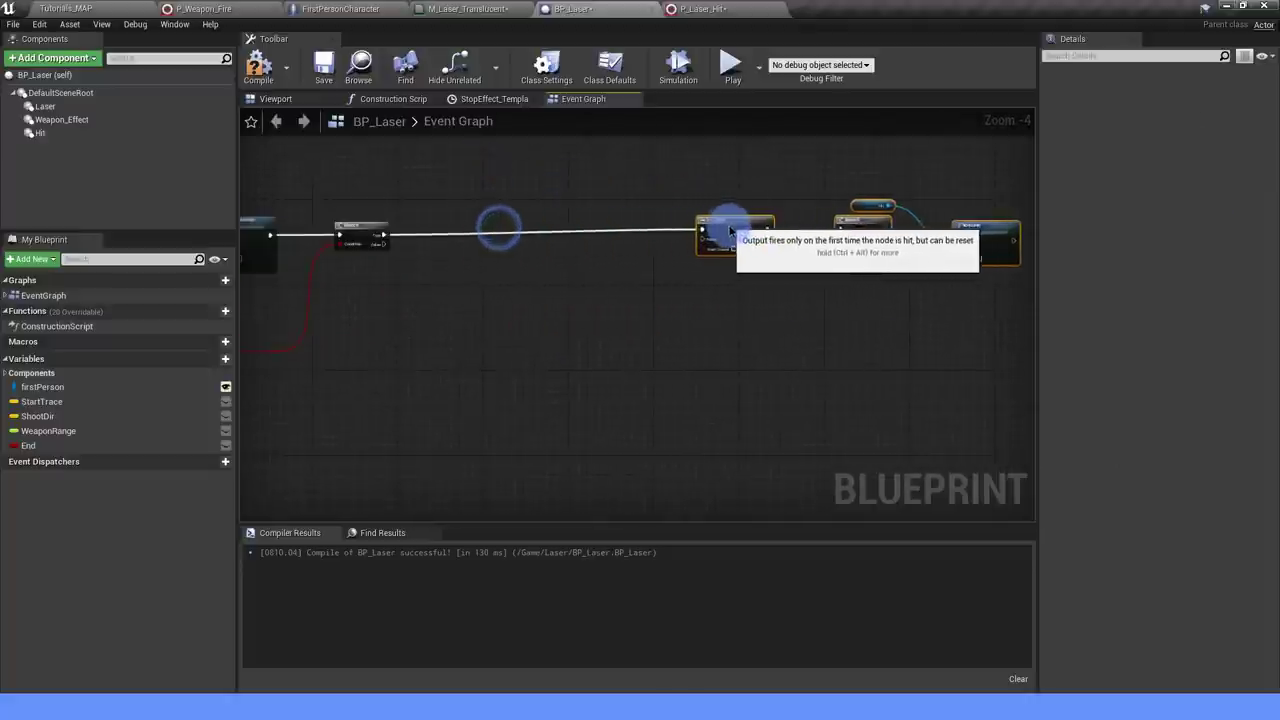
pyautogui.click(569, 274)
pyautogui.moveTo(499, 315); pyautogui.dragTo(494, 247, button='right')
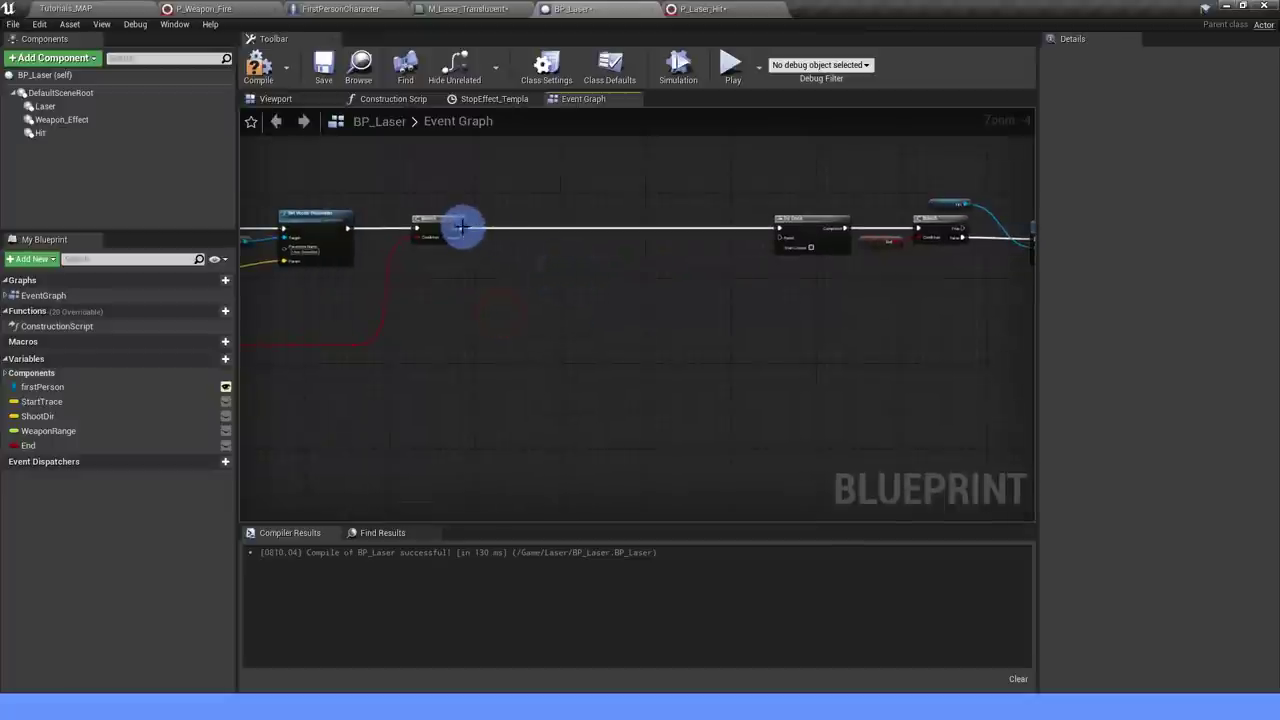
pyautogui.moveTo(461, 227); pyautogui.dragTo(524, 231)
# Add a Sequence node after the Branch and position it in the chain.
pyautogui.write('sequence')
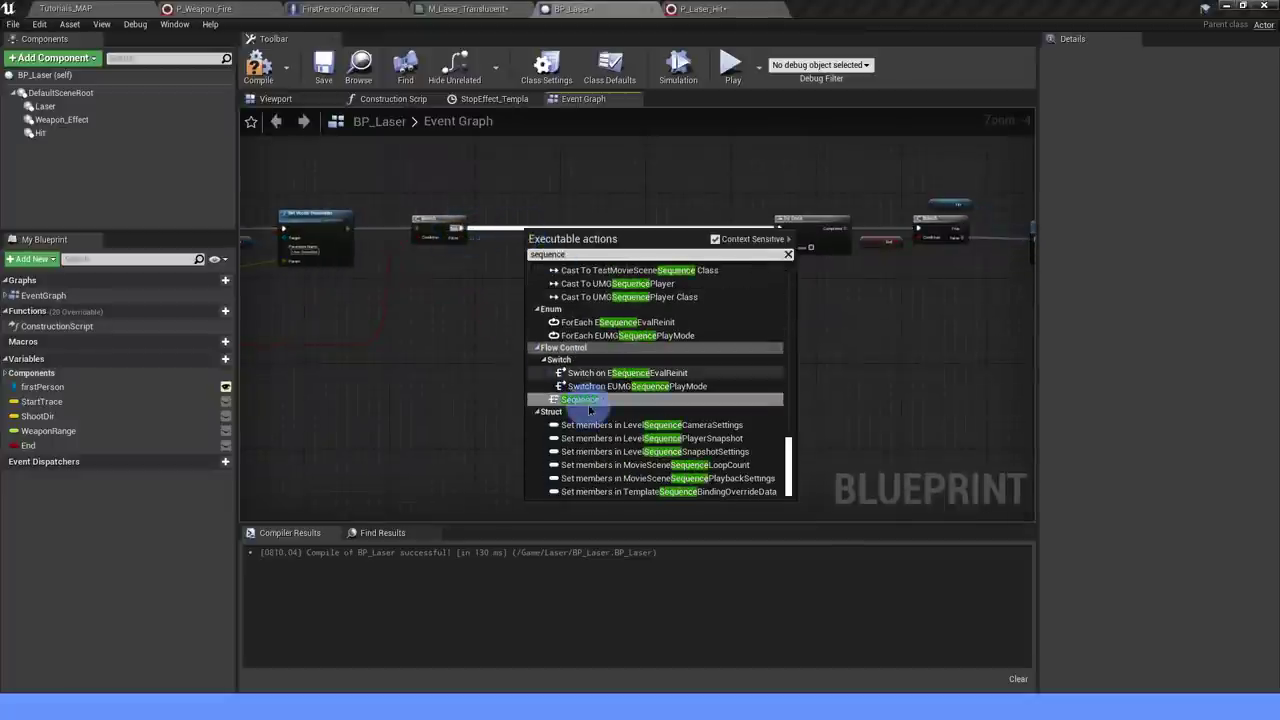
pyautogui.click(590, 399)
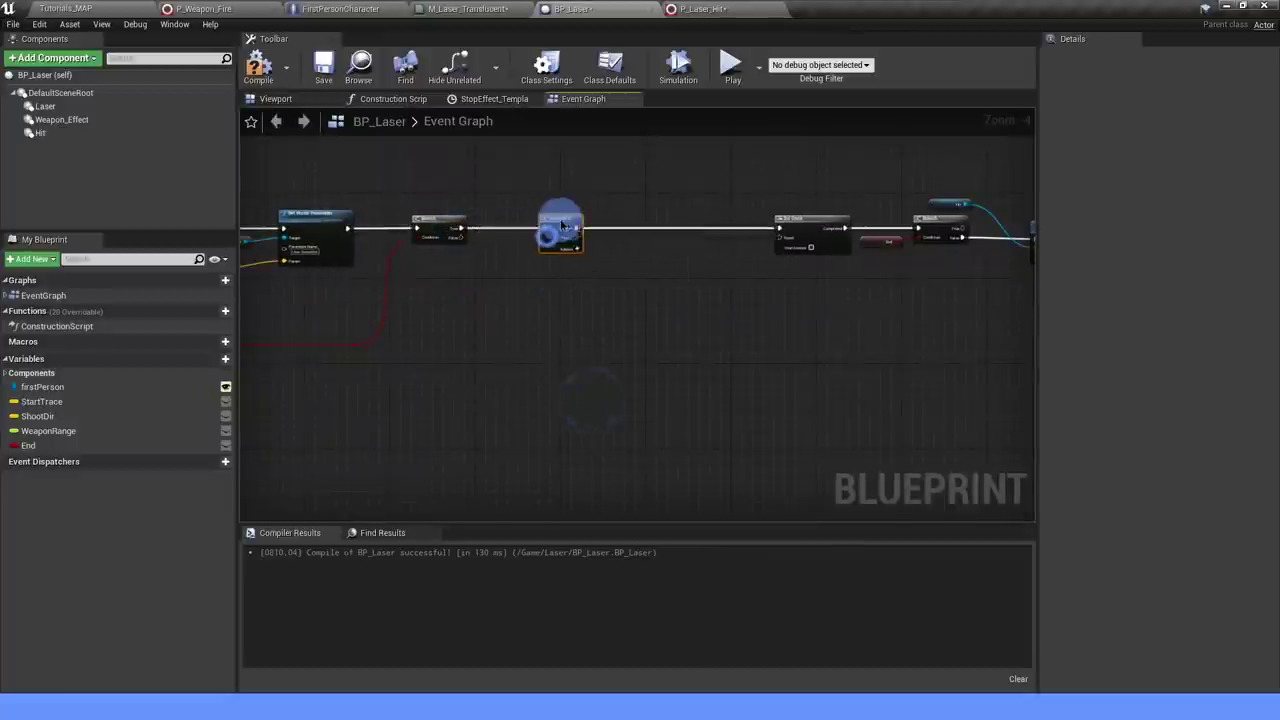
pyautogui.moveTo(414, 286); pyautogui.dragTo(367, 297, button='right')
pyautogui.moveTo(476, 319); pyautogui.dragTo(555, 309, button='right')
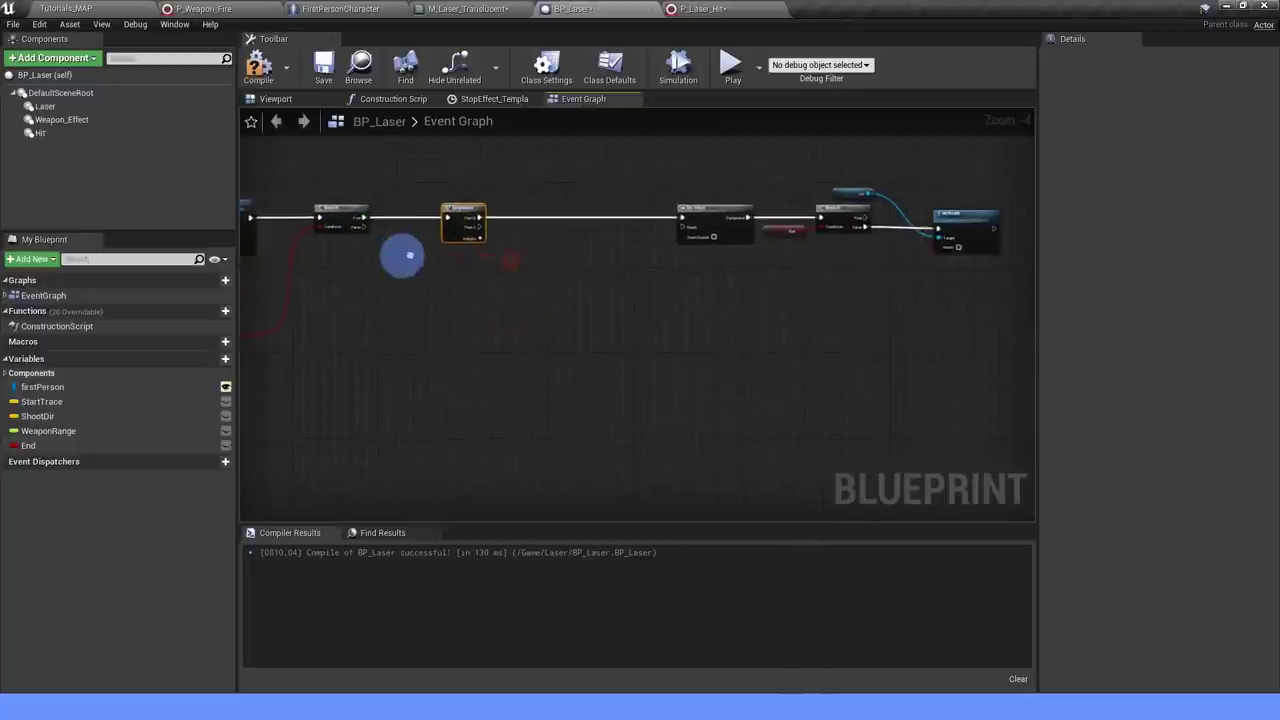
pyautogui.moveTo(467, 232); pyautogui.dragTo(330, 226, button='right')
# Add another Hit reference and create a Deactivate node targeting it.
pyautogui.click(40, 133)
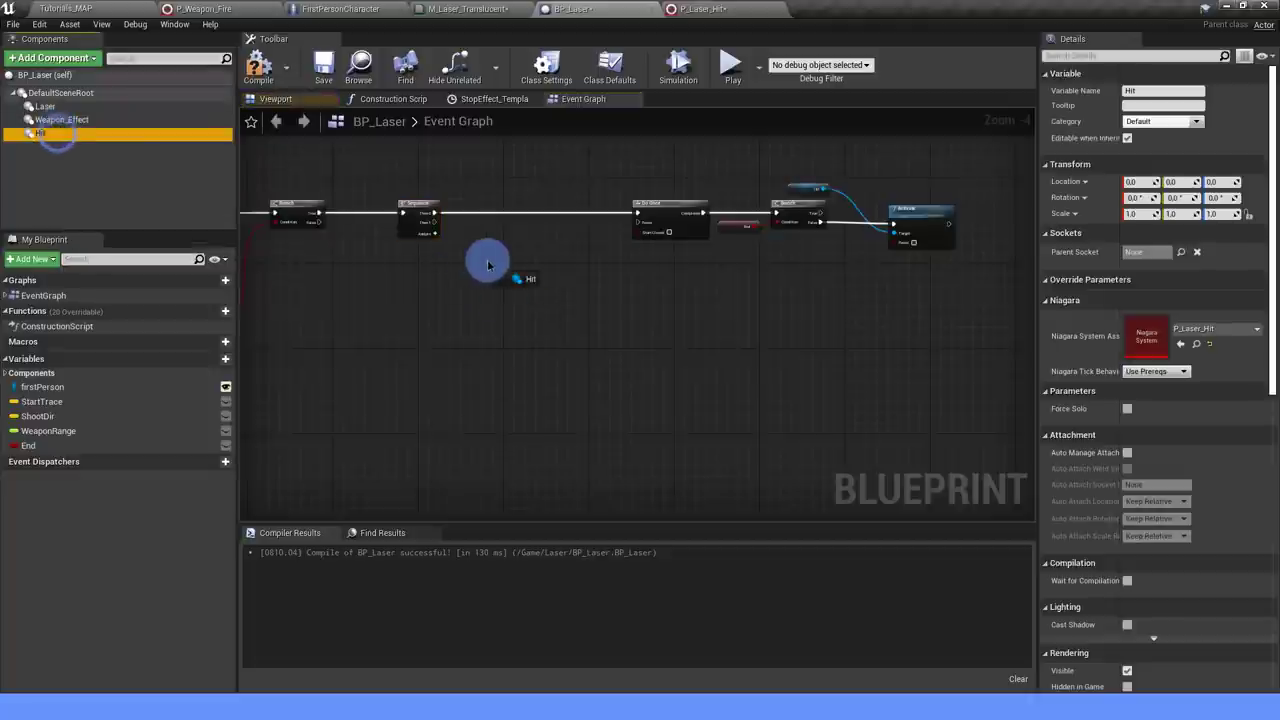
pyautogui.moveTo(254, 193)
pyautogui.mouseDown()
pyautogui.moveTo(494, 288)
pyautogui.moveTo(425, 343)
pyautogui.moveTo(512, 297)
pyautogui.mouseUp()
pyautogui.scroll(1, 425, 343)
pyautogui.write('deactivate')
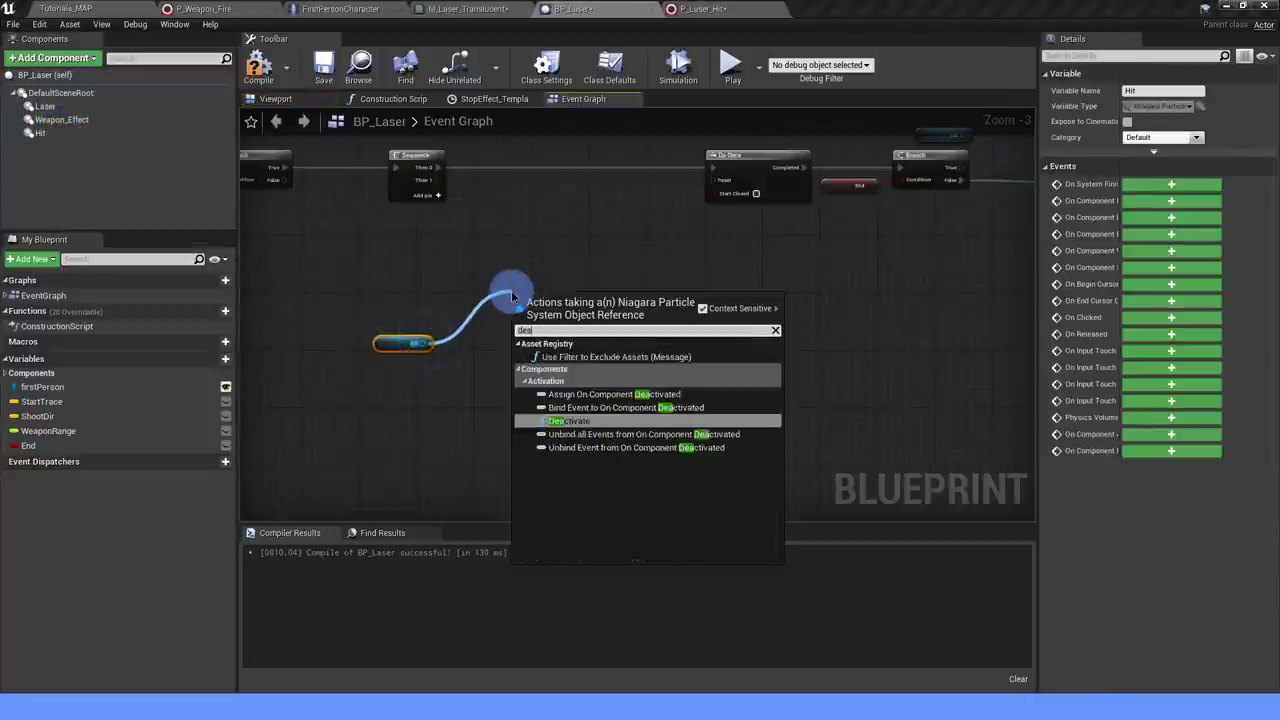
pyautogui.click(585, 397)
# Add a Do Once on the Branch's False output.
pyautogui.moveTo(543, 300); pyautogui.dragTo(592, 308, button='right')
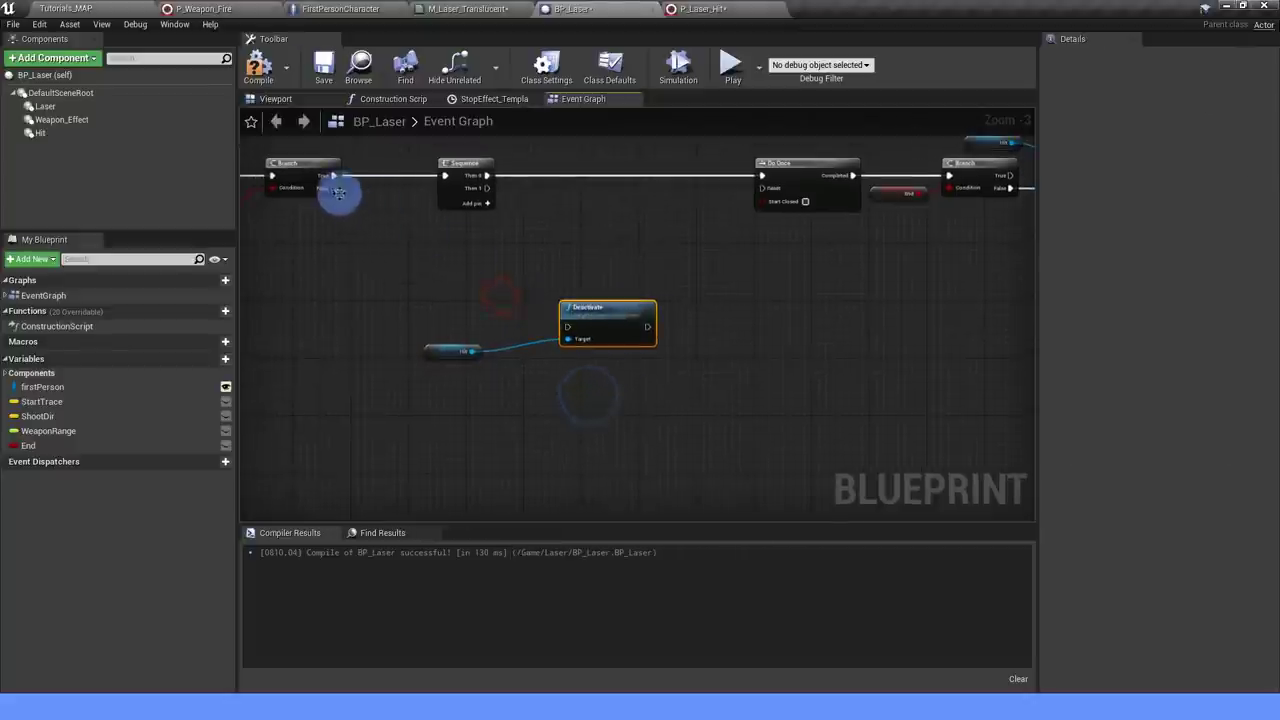
pyautogui.moveTo(333, 187)
pyautogui.mouseDown()
pyautogui.moveTo(545, 330)
pyautogui.moveTo(472, 326)
pyautogui.moveTo(478, 284)
pyautogui.mouseUp()
pyautogui.write('do once')
pyautogui.click(523, 385)
pyautogui.moveTo(634, 320); pyautogui.dragTo(728, 307)
pyautogui.moveTo(510, 296); pyautogui.dragTo(580, 296)
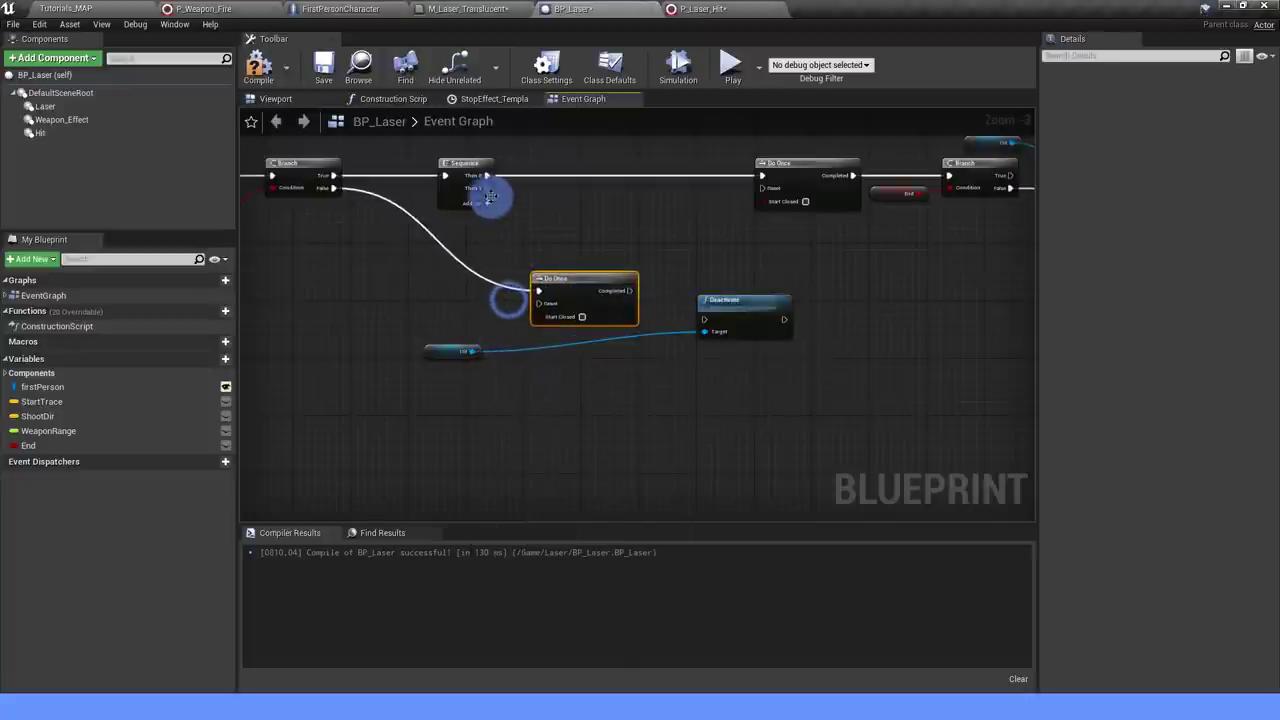
# Wire Sequence Then 1 to the new Do Once Reset and its Completed into Deactivate(Hit).
pyautogui.moveTo(487, 188); pyautogui.dragTo(545, 308)
pyautogui.click(614, 293)
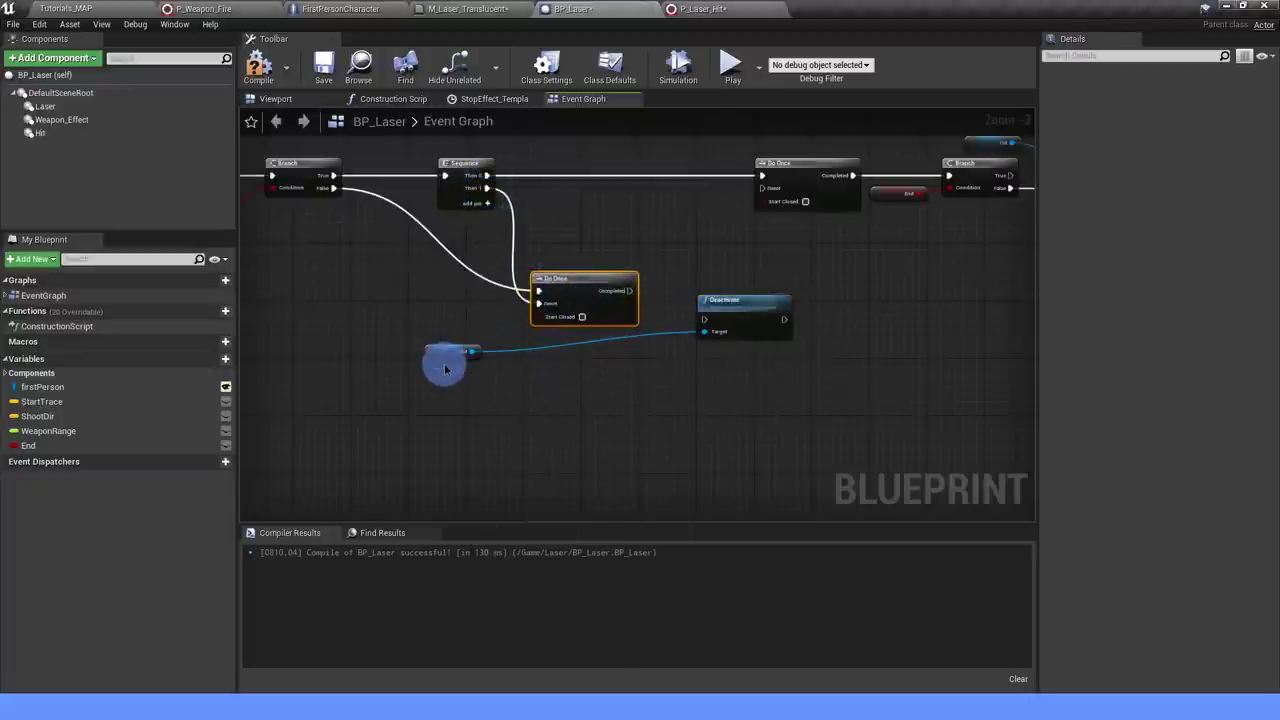
pyautogui.moveTo(609, 363); pyautogui.dragTo(509, 358, button='right')
pyautogui.moveTo(638, 330); pyautogui.dragTo(666, 300)
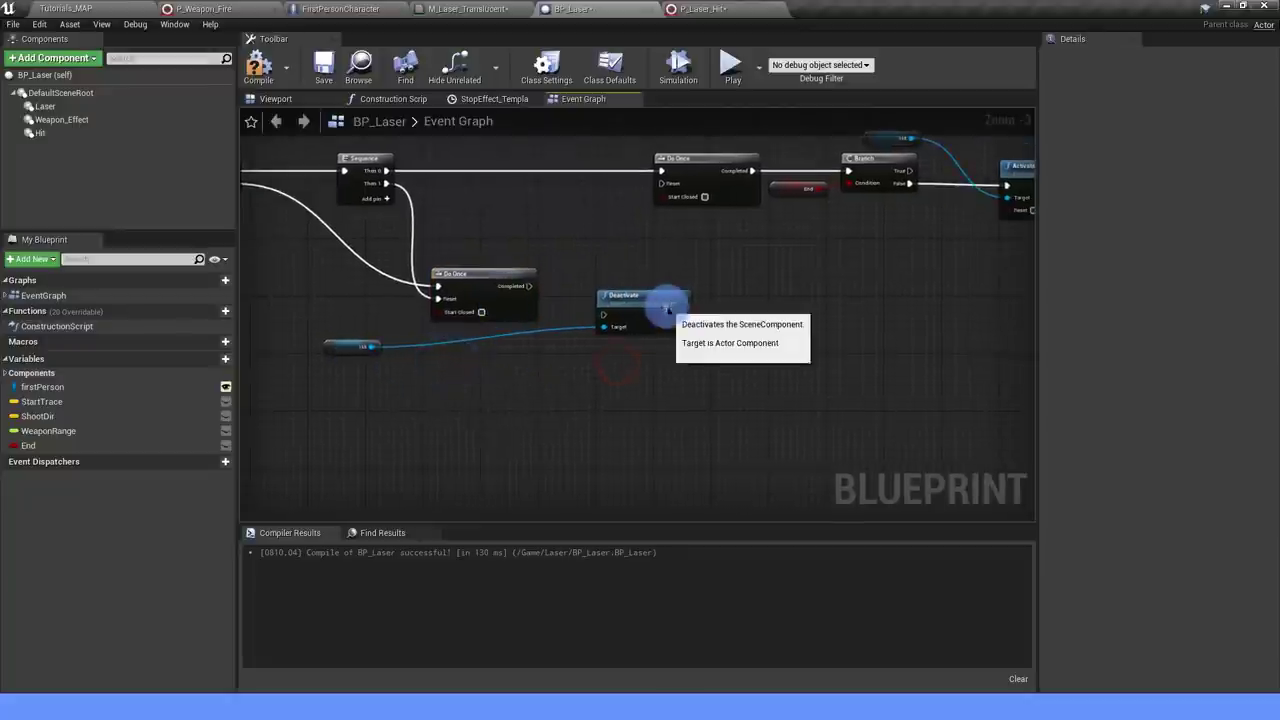
pyautogui.moveTo(529, 286); pyautogui.dragTo(632, 287)
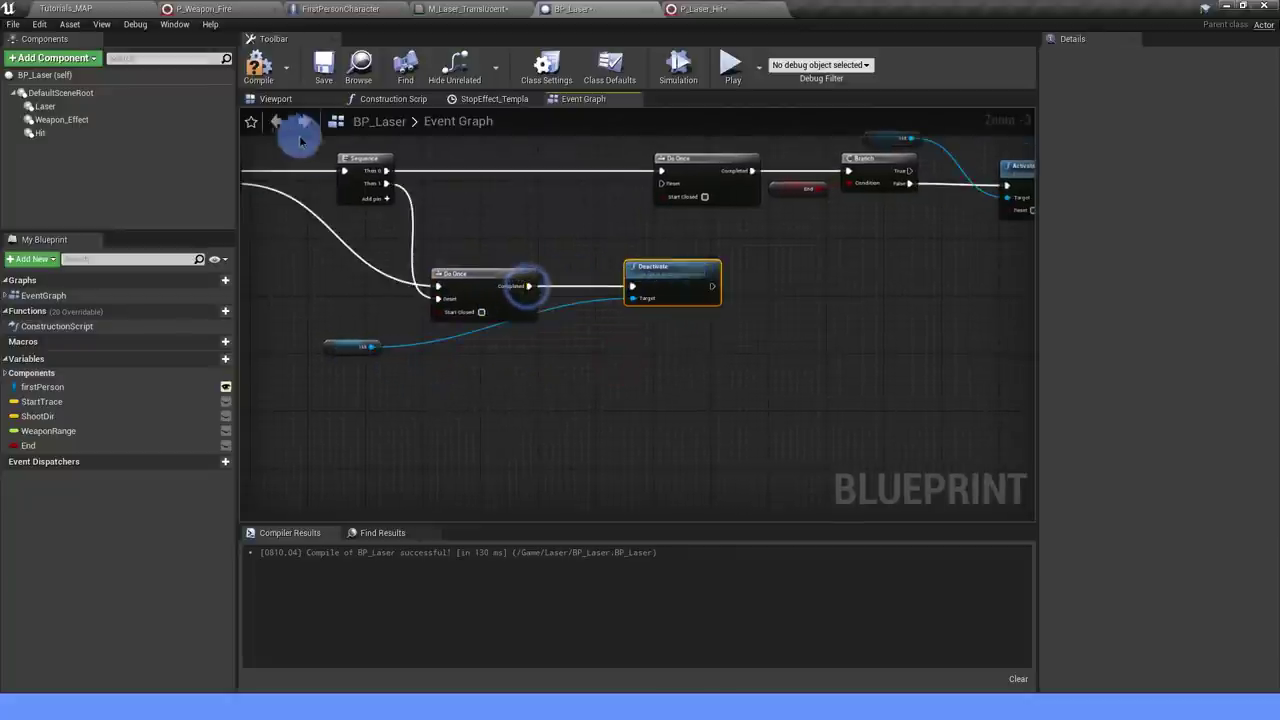
pyautogui.moveTo(450, 363); pyautogui.dragTo(409, 346, button='right')
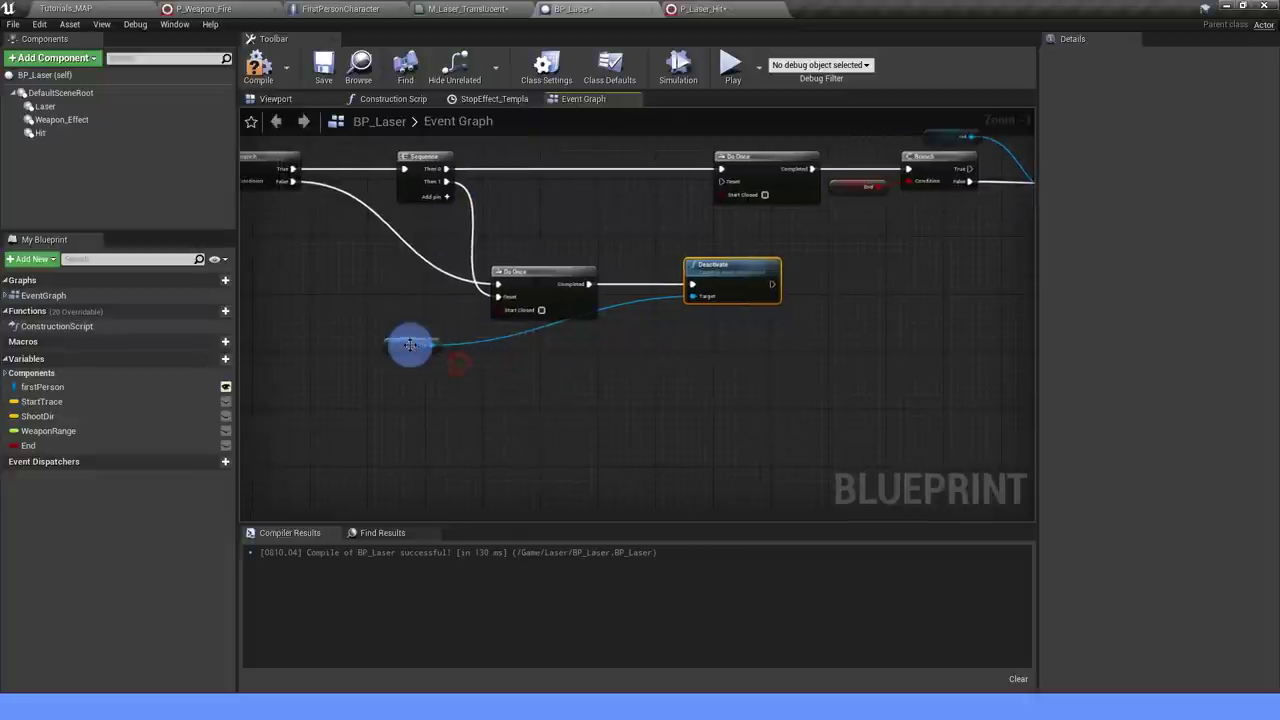
pyautogui.moveTo(409, 346); pyautogui.dragTo(614, 346)
pyautogui.moveTo(614, 346)
pyautogui.mouseDown(button='right')
pyautogui.moveTo(602, 407)
pyautogui.moveTo(543, 422)
pyautogui.mouseUp(button='right')
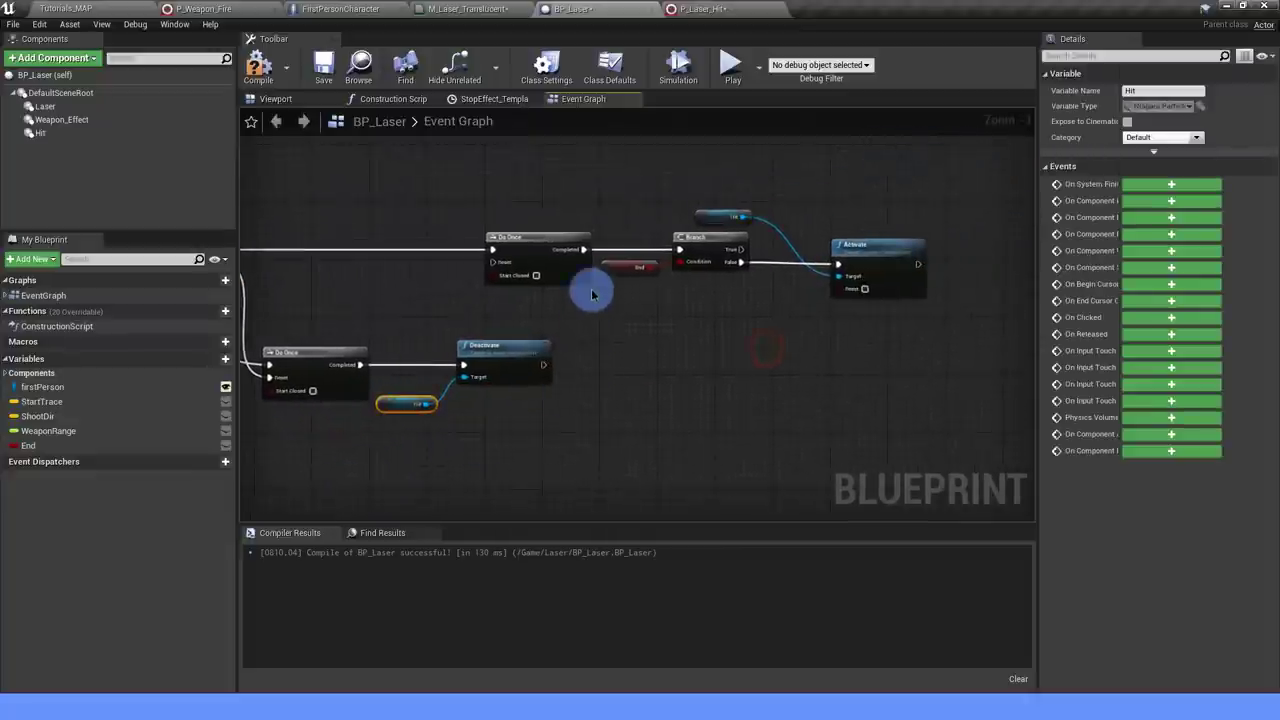
# Connect Deactivate's output to the upper Do Once's Reset input.
pyautogui.moveTo(541, 194); pyautogui.dragTo(877, 319)
pyautogui.moveTo(562, 244); pyautogui.dragTo(748, 244)
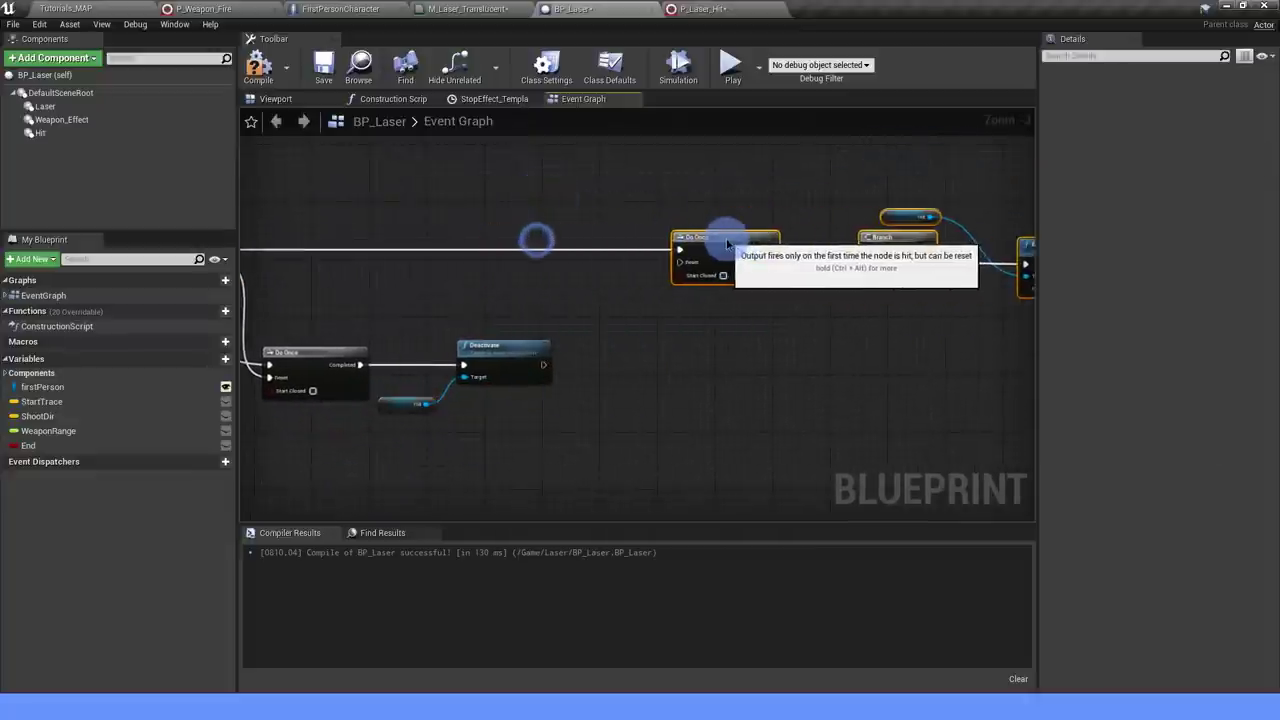
pyautogui.moveTo(543, 364); pyautogui.dragTo(689, 272)
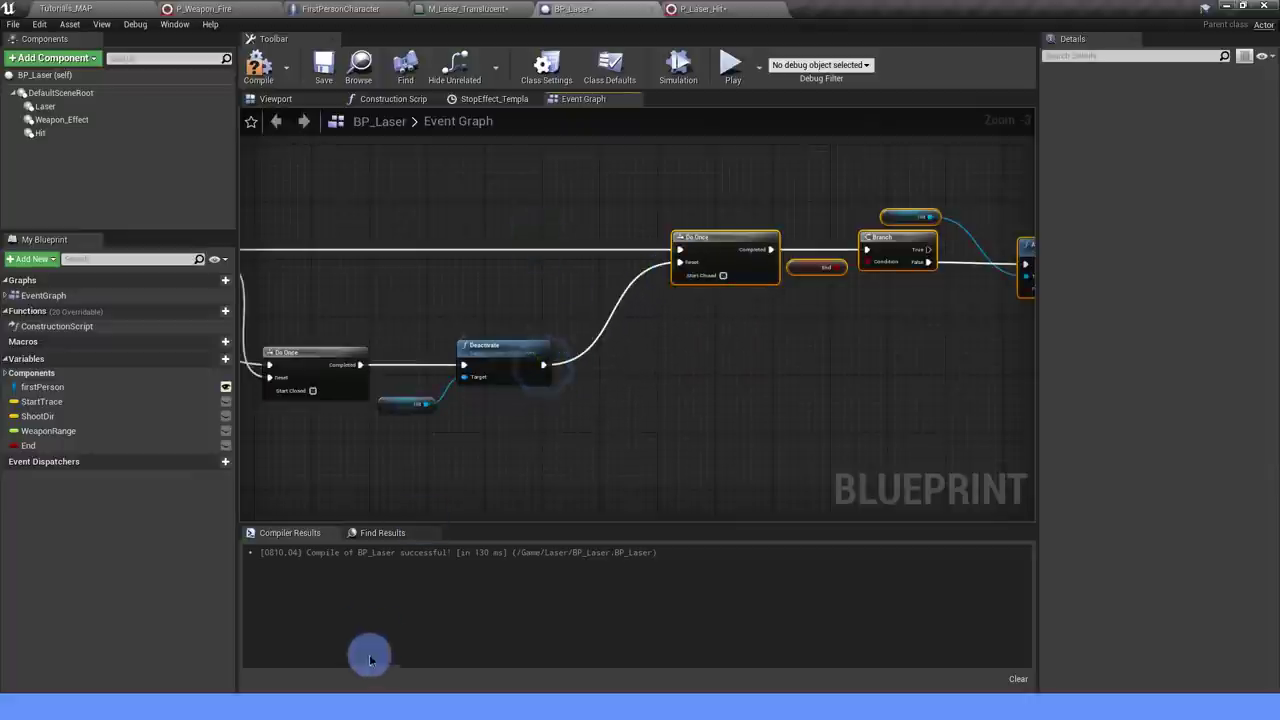
pyautogui.scroll(-2, 494, 518)
pyautogui.moveTo(514, 434); pyautogui.dragTo(697, 380, button='right')
pyautogui.scroll(1, 431, 342)
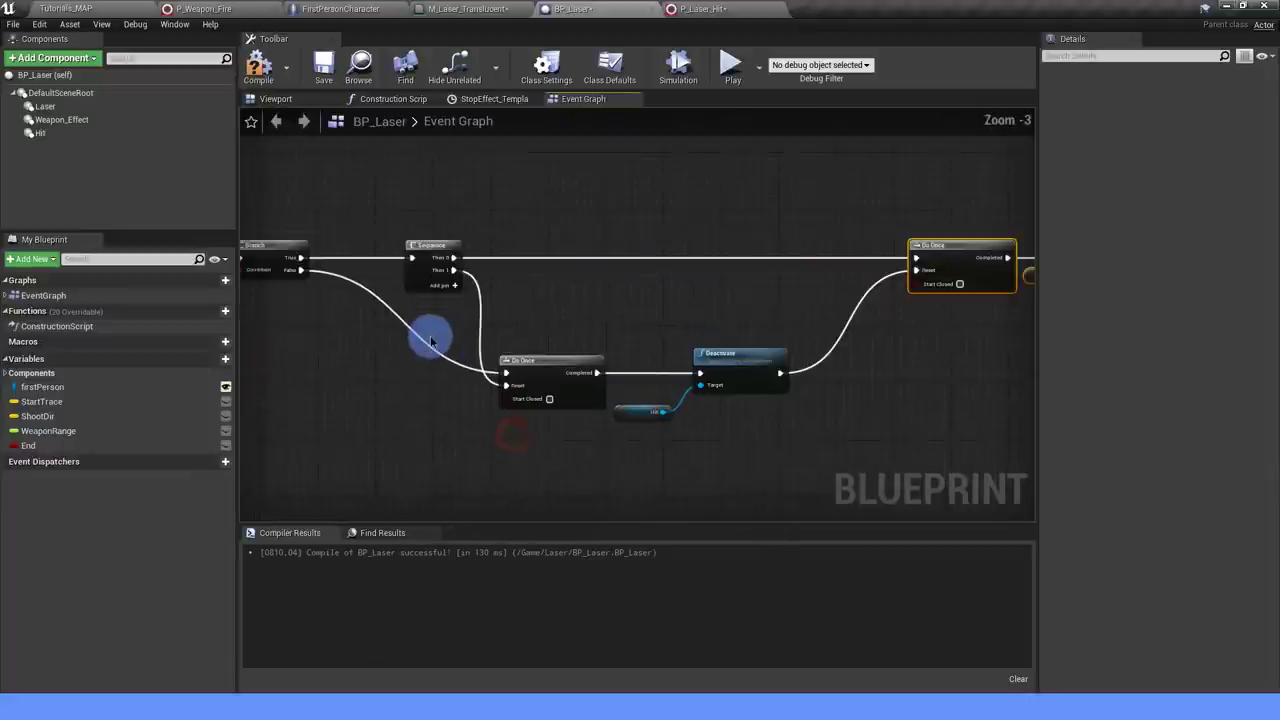
pyautogui.scroll(-2, 731, 322)
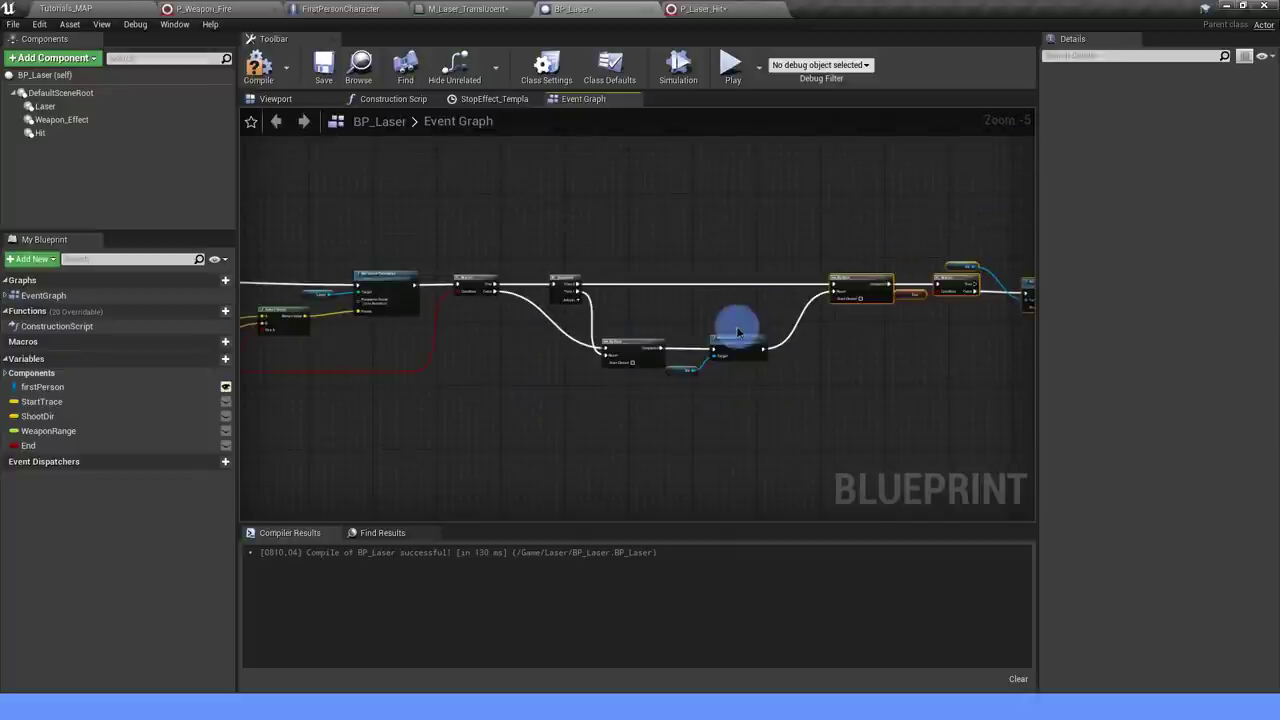
pyautogui.scroll(1, 714, 229)
pyautogui.scroll(-1, 730, 307)
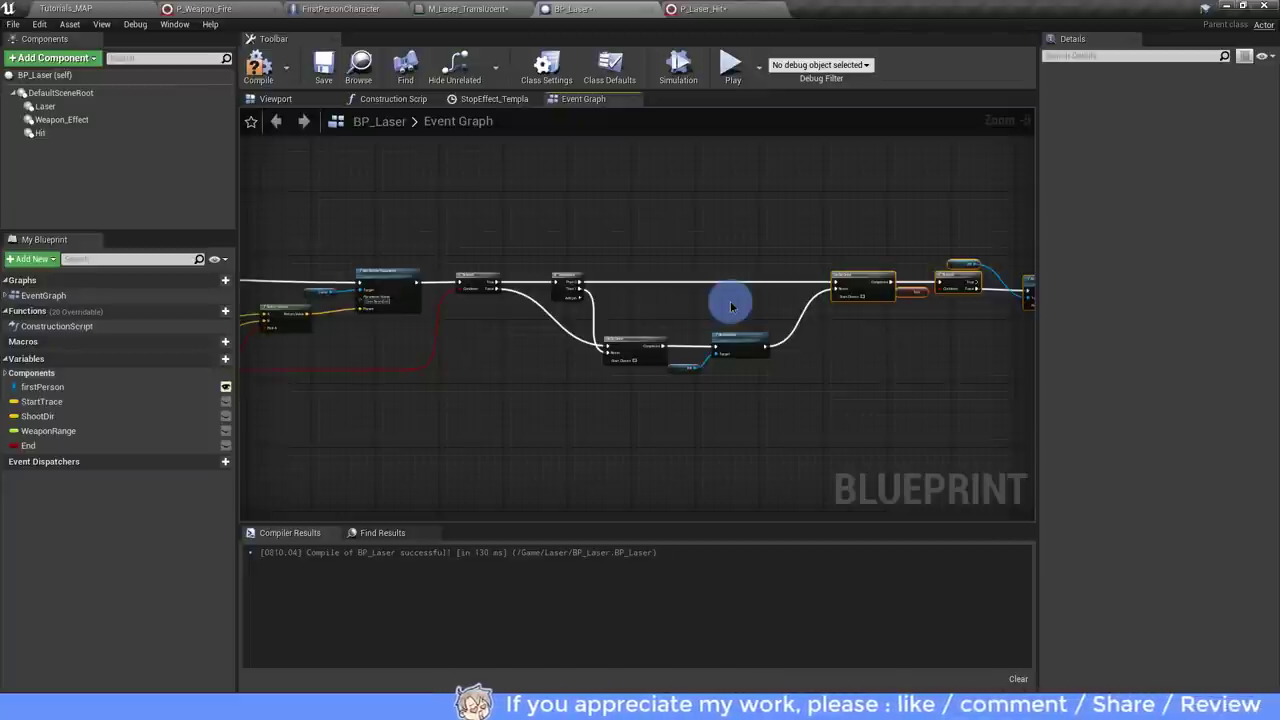
pyautogui.scroll(1, 549, 337)
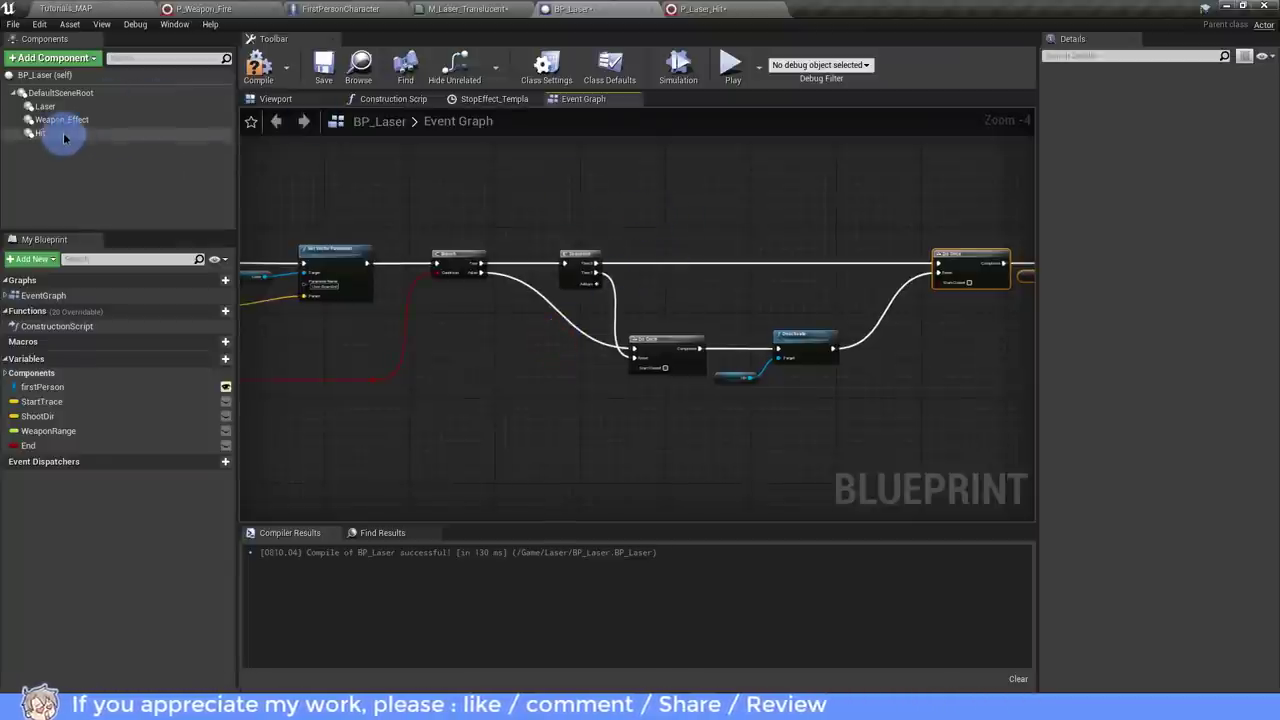
# Add a Set Vector Parameter node on Hit, driven by Sequence Then 0.
pyautogui.moveTo(727, 388)
pyautogui.mouseDown()
pyautogui.moveTo(648, 305)
pyautogui.moveTo(717, 283)
pyautogui.moveTo(731, 263)
pyautogui.mouseUp()
pyautogui.write('set vector')
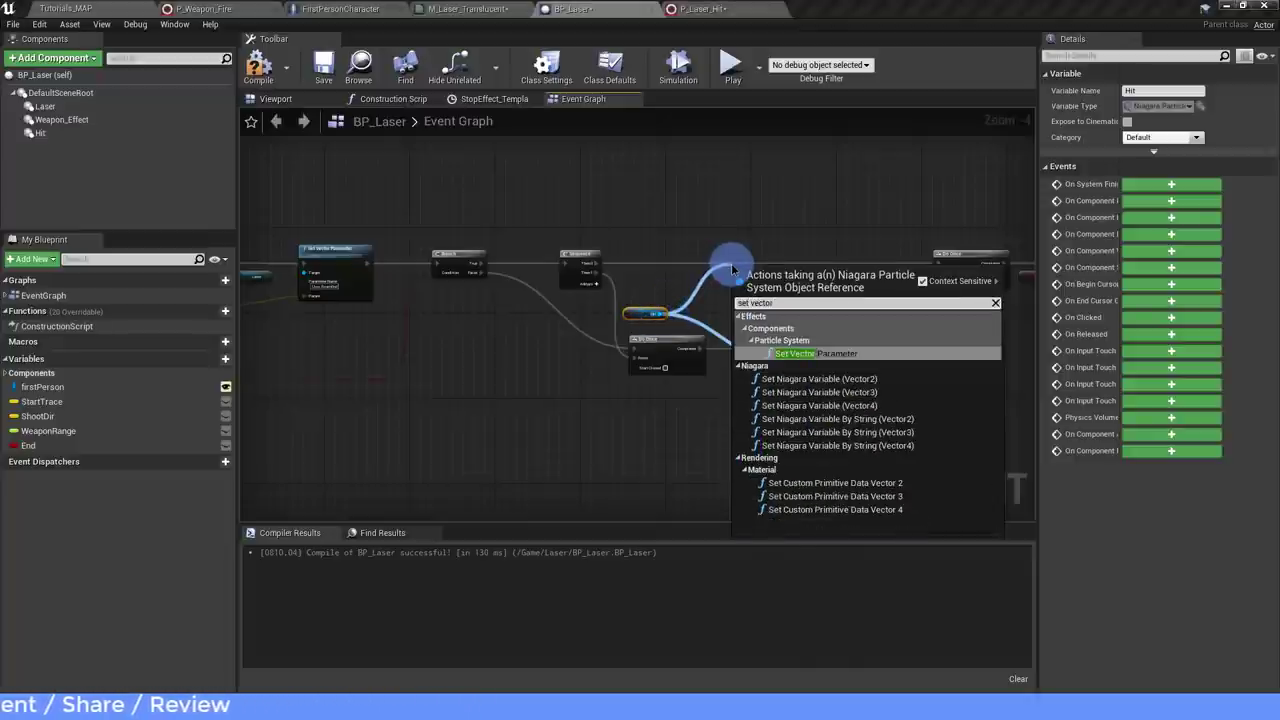
pyautogui.click(826, 350)
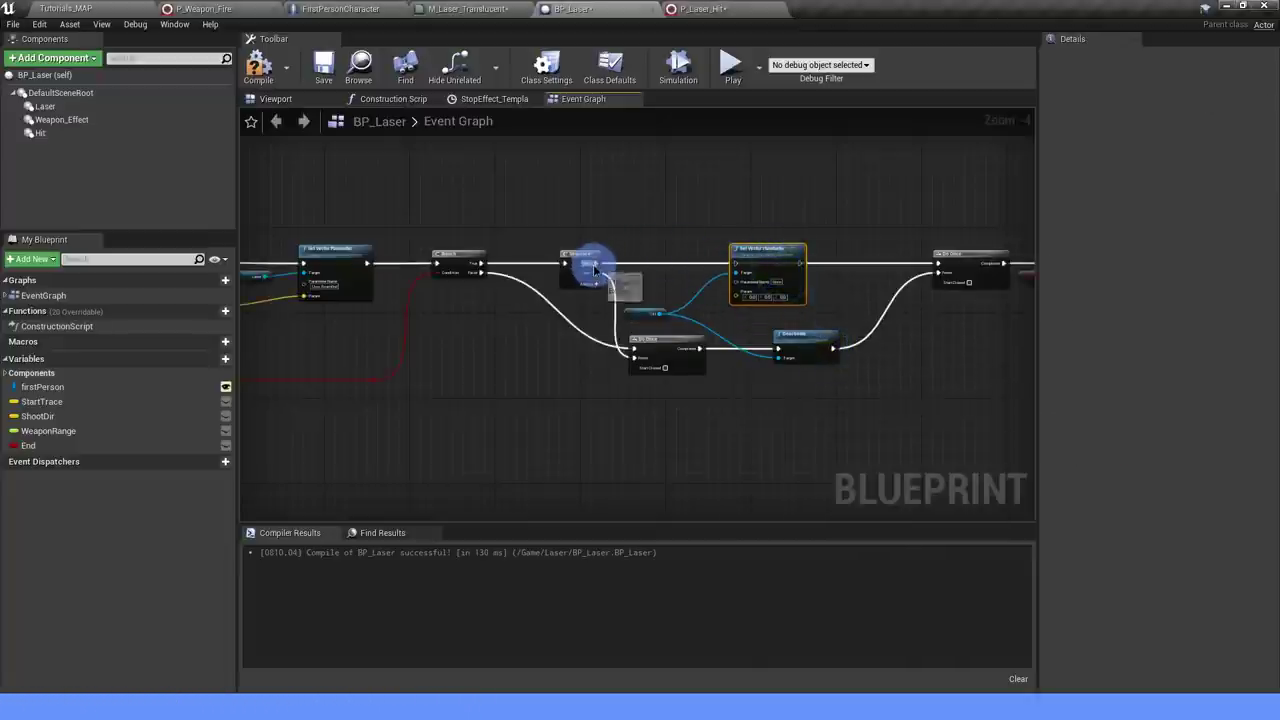
pyautogui.moveTo(594, 270); pyautogui.dragTo(937, 263)
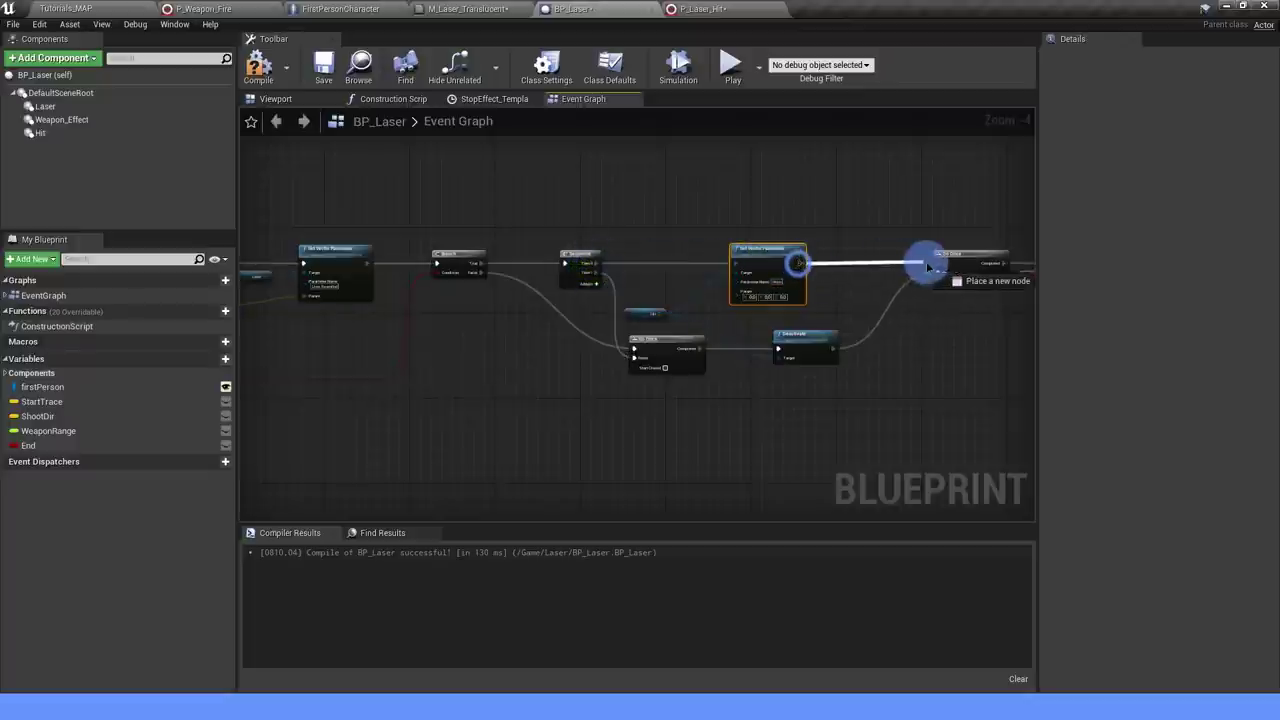
# Feed the Break Hit Result's Impact Point into the Set Vector Parameter's value input.
pyautogui.scroll(2, 755, 280)
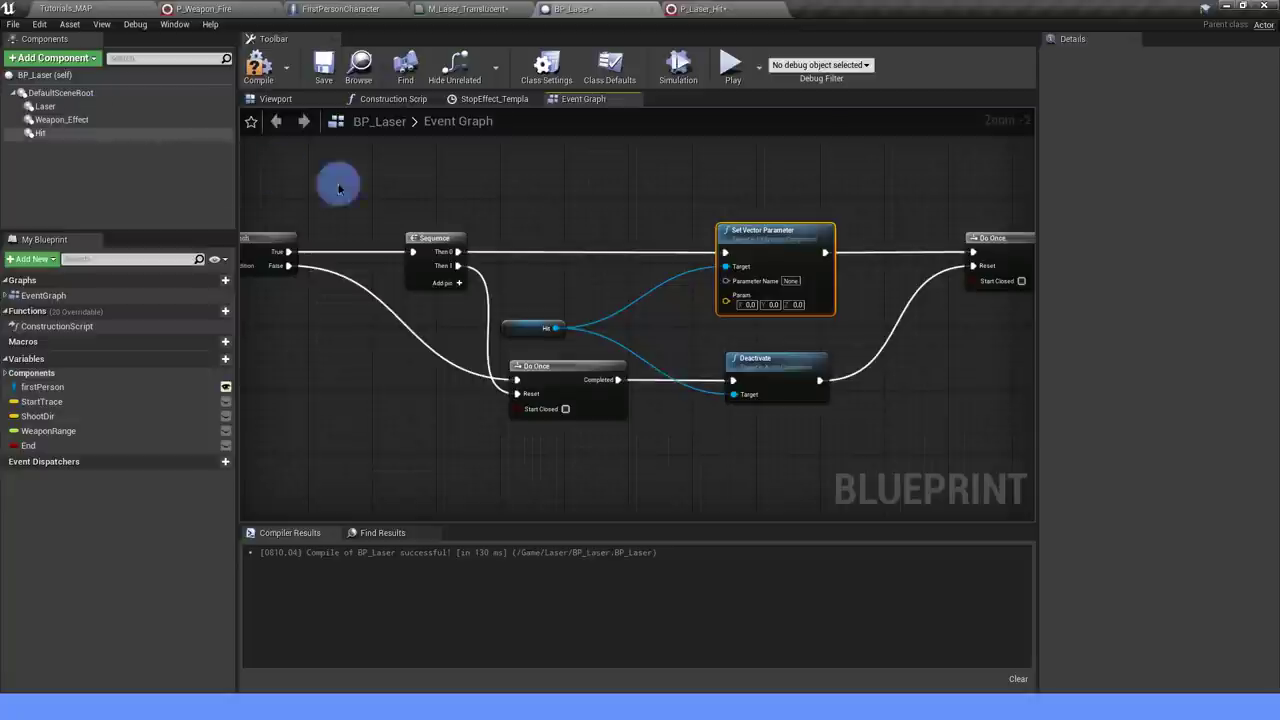
pyautogui.scroll(-3, 403, 329)
pyautogui.moveTo(403, 329); pyautogui.dragTo(396, 386, button='right')
pyautogui.scroll(2, 396, 386)
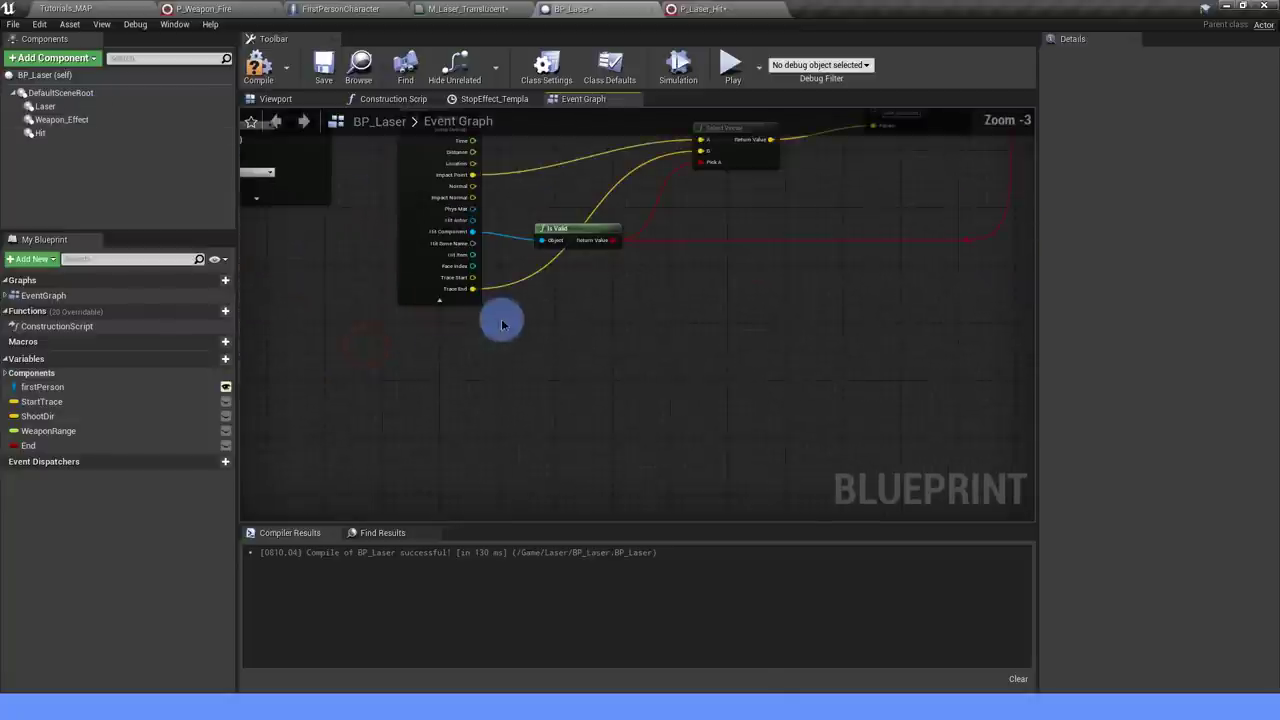
pyautogui.moveTo(501, 319); pyautogui.dragTo(413, 398, button='right')
pyautogui.moveTo(440, 318); pyautogui.dragTo(320, 334, button='right')
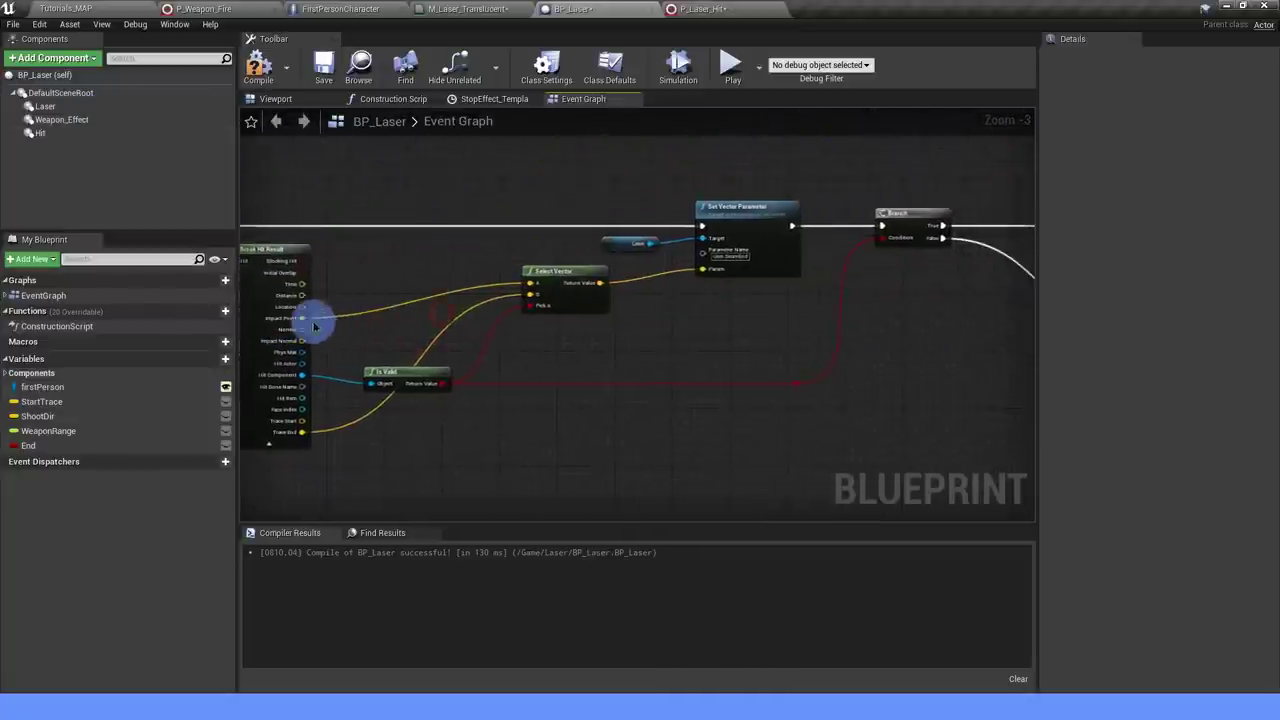
pyautogui.moveTo(302, 320)
pyautogui.mouseDown()
pyautogui.moveTo(672, 286)
pyautogui.moveTo(515, 268)
pyautogui.mouseUp()
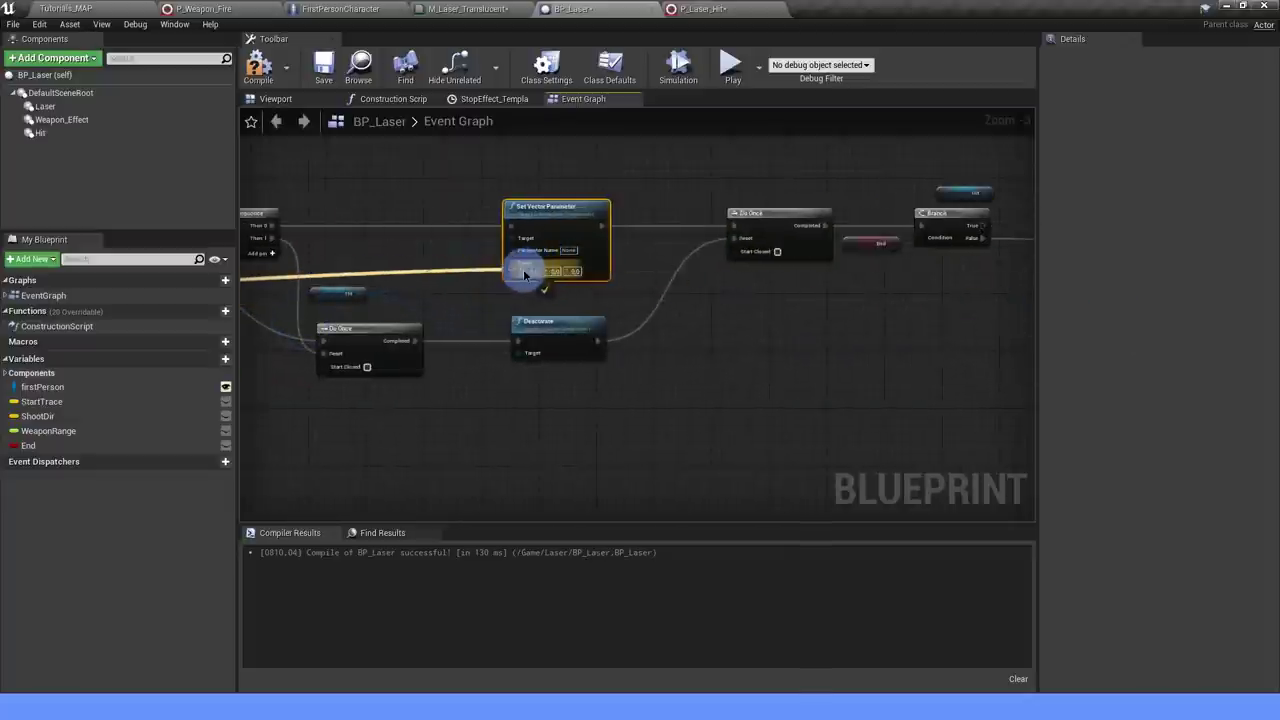
pyautogui.moveTo(408, 289); pyautogui.dragTo(518, 258, button='right')
pyautogui.click(534, 270)
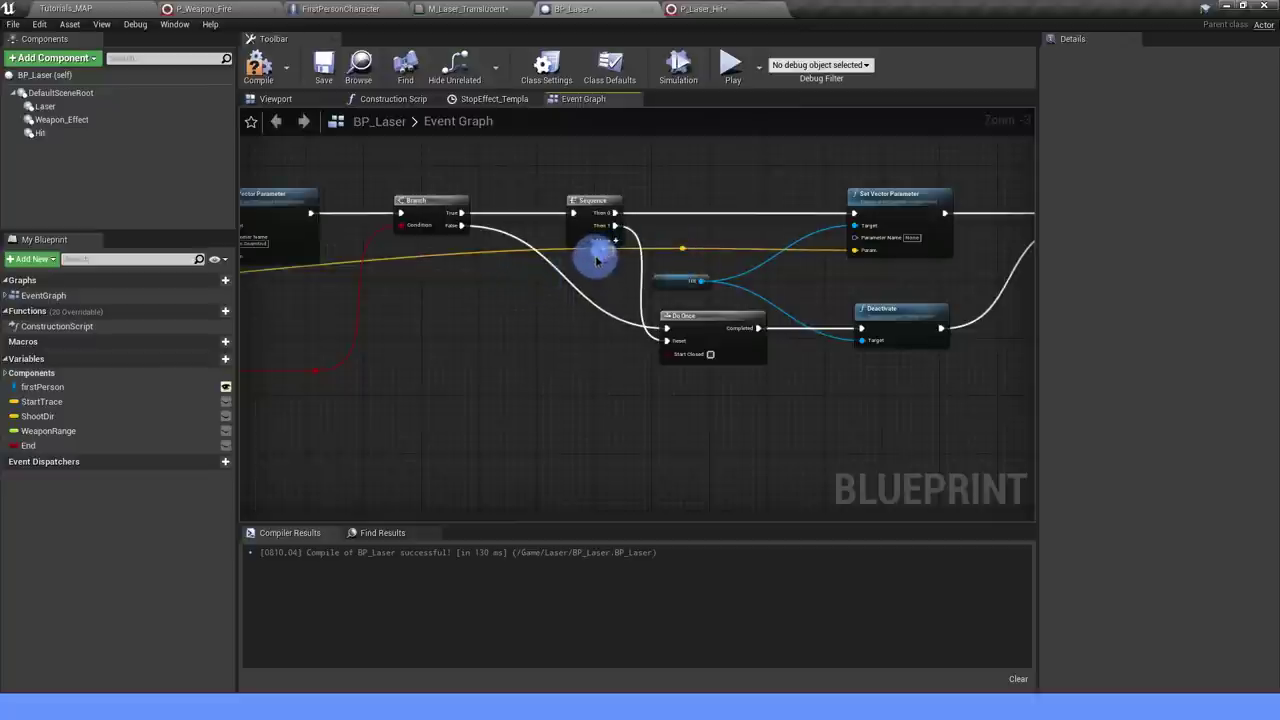
pyautogui.moveTo(578, 278); pyautogui.dragTo(1016, 330)
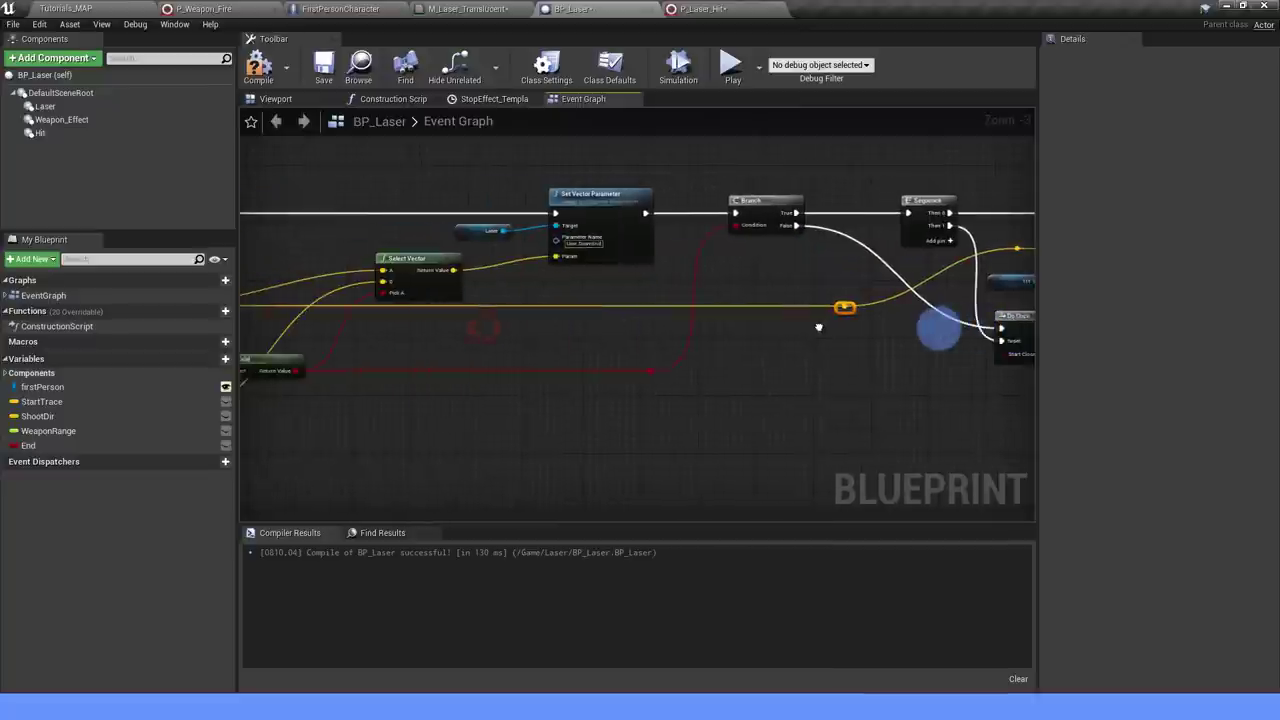
pyautogui.moveTo(1016, 330); pyautogui.dragTo(700, 275)
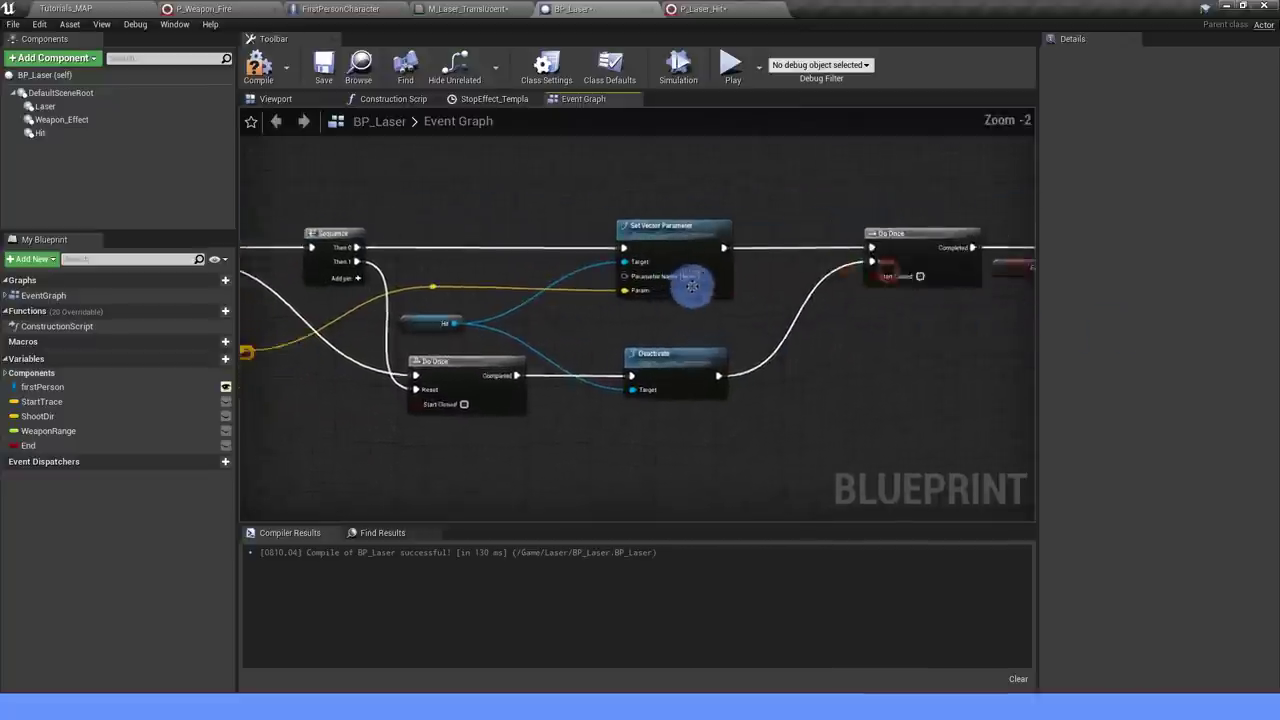
# Save the BP_Laser blueprint.
pyautogui.scroll(2, 695, 280)
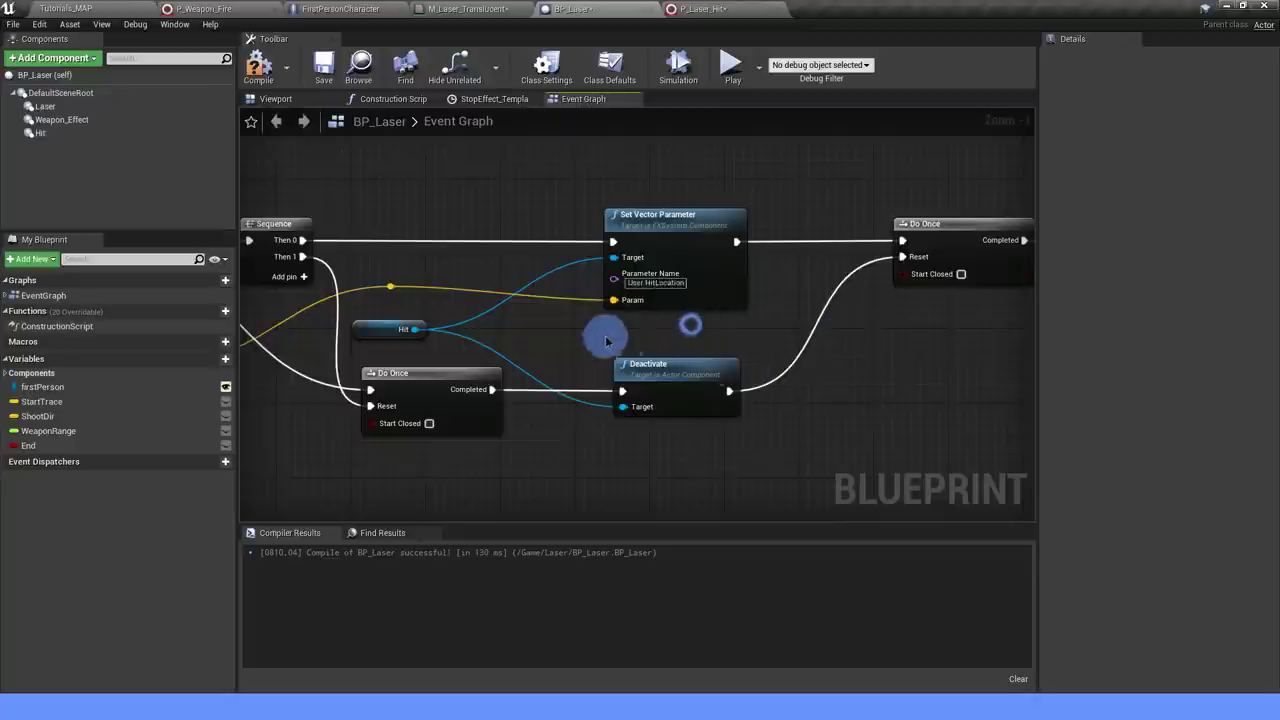
pyautogui.scroll(-2, 543, 300)
pyautogui.scroll(1, 540, 310)
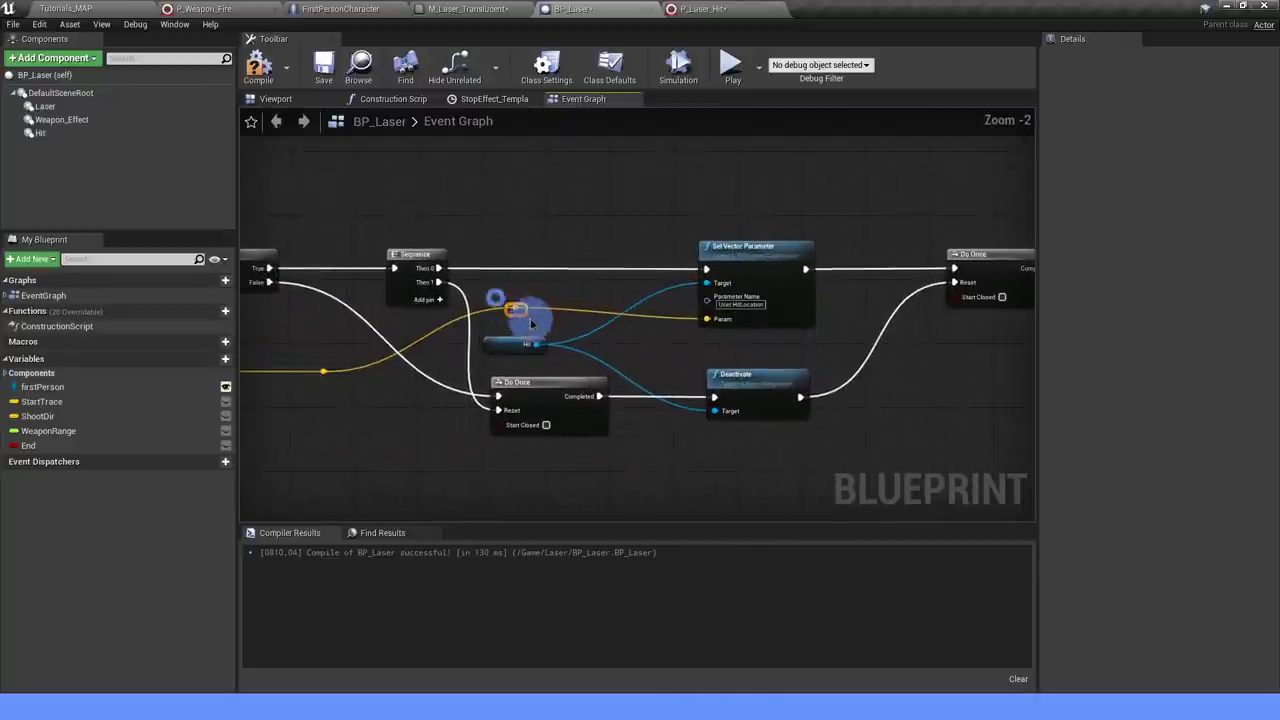
pyautogui.scroll(-1, 743, 400)
pyautogui.scroll(-1, 651, 414)
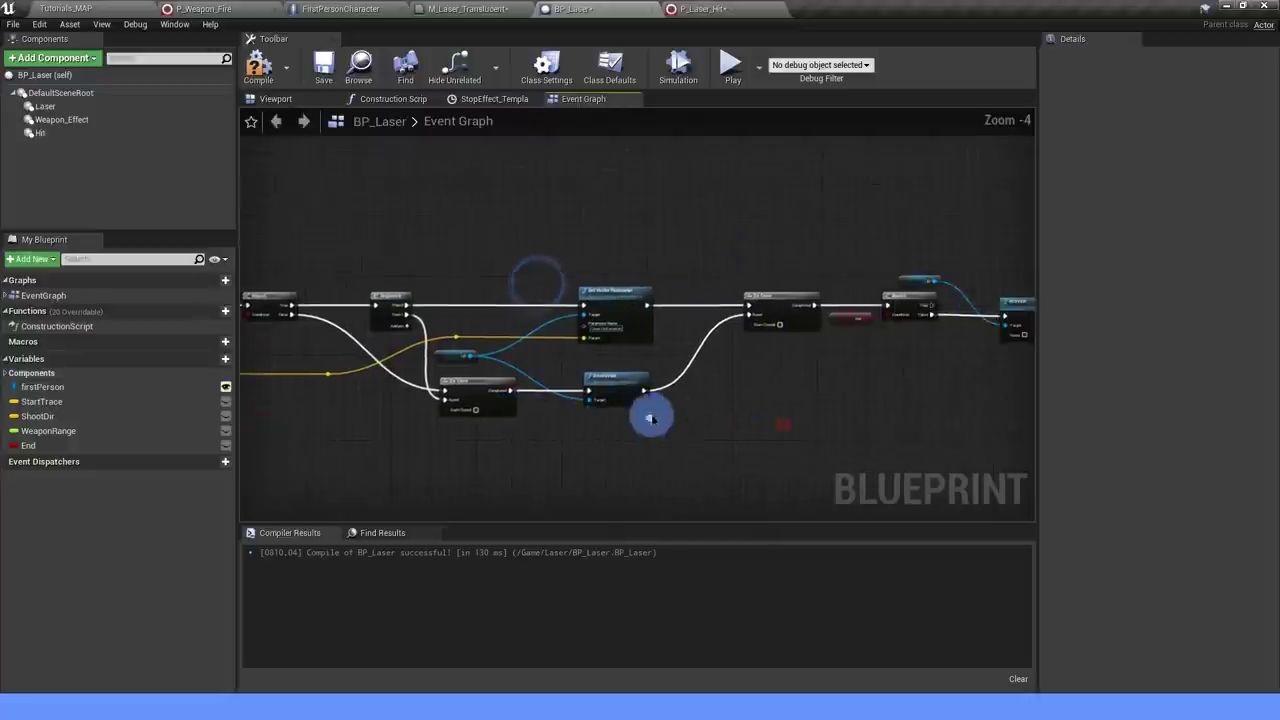
pyautogui.scroll(-2, 651, 414)
pyautogui.click(326, 72)
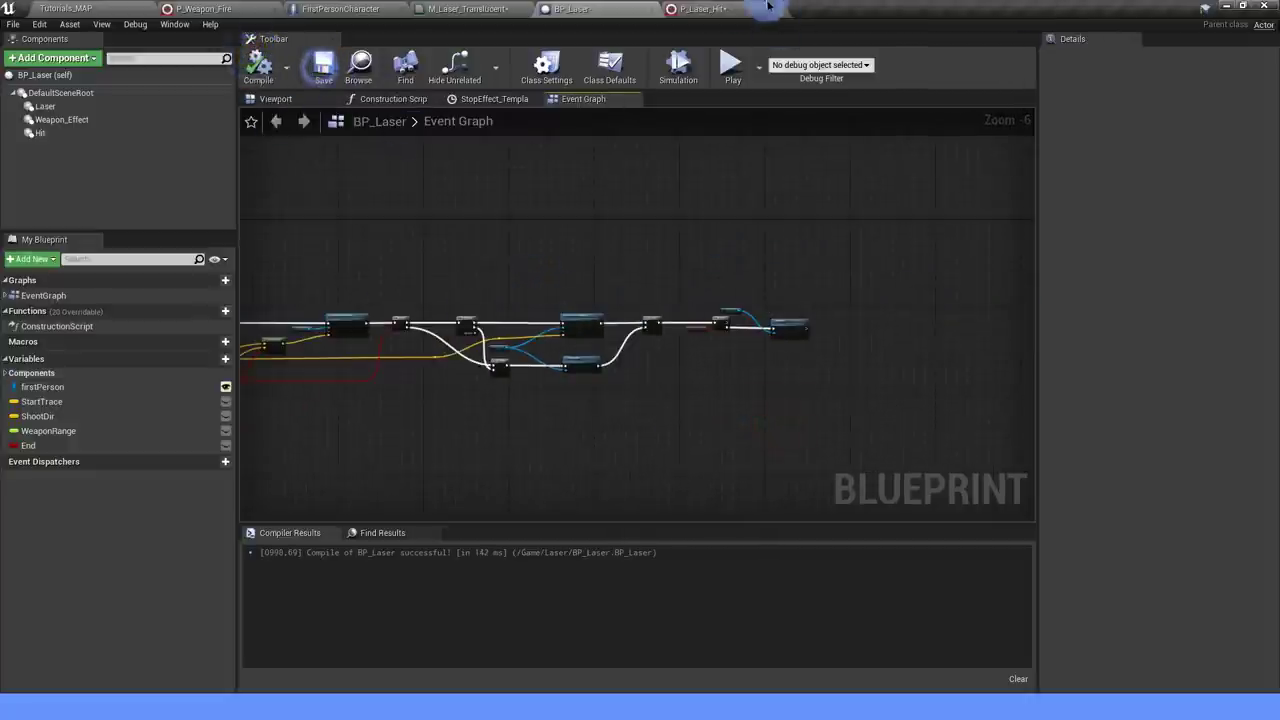
pyautogui.click(715, 10)
# Create a user-exposed Vector parameter named HitLocation.
pyautogui.scroll(1, 589, 373)
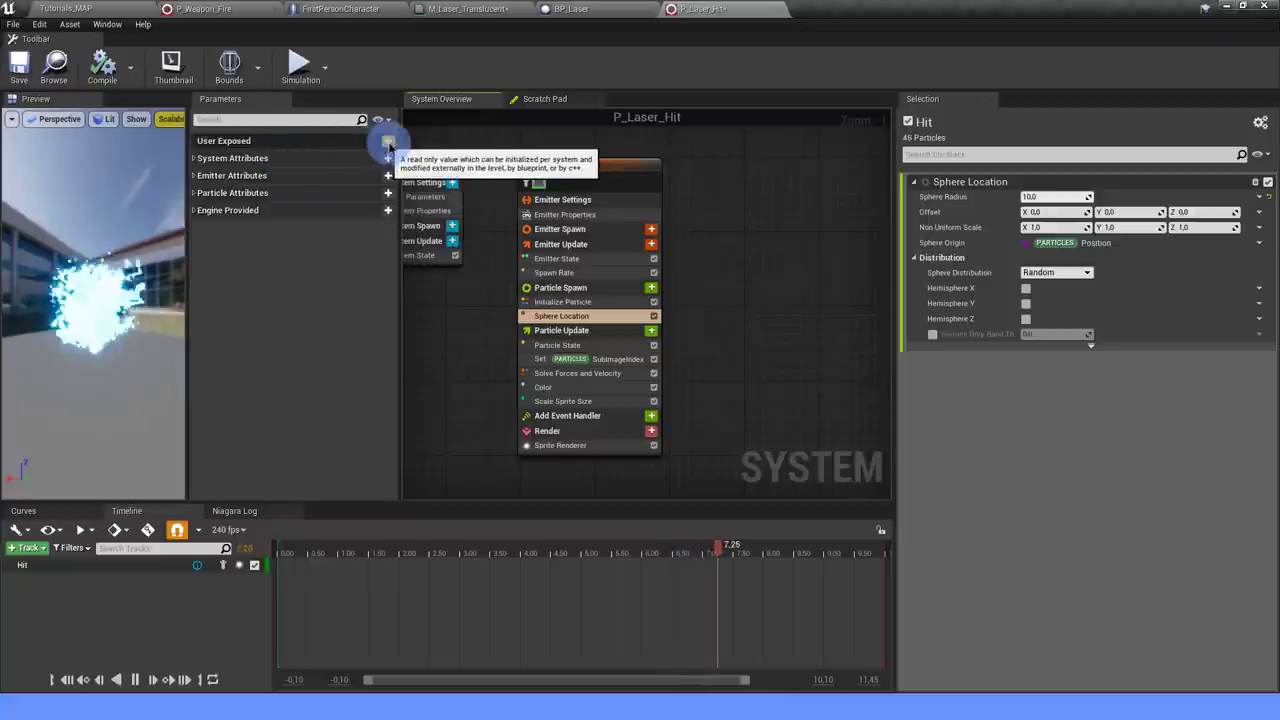
pyautogui.click(388, 140)
pyautogui.write('vector')
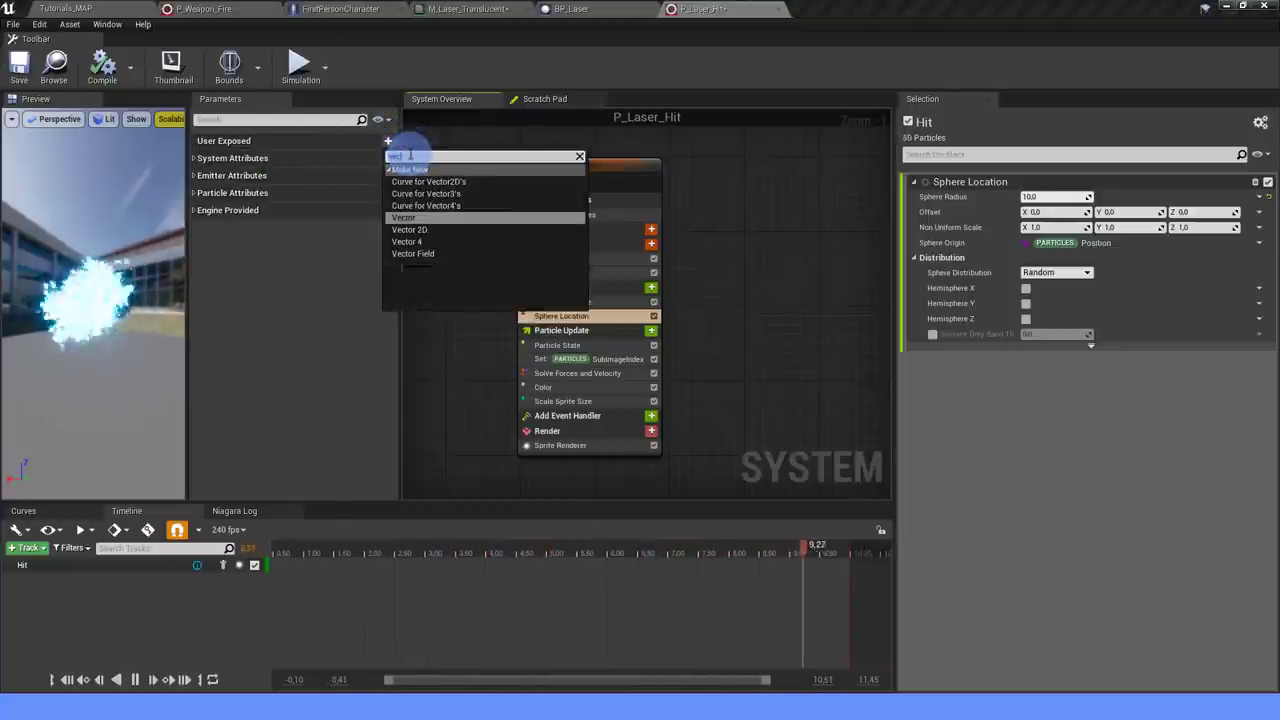
pyautogui.click(410, 217)
pyautogui.write('HitLocation')
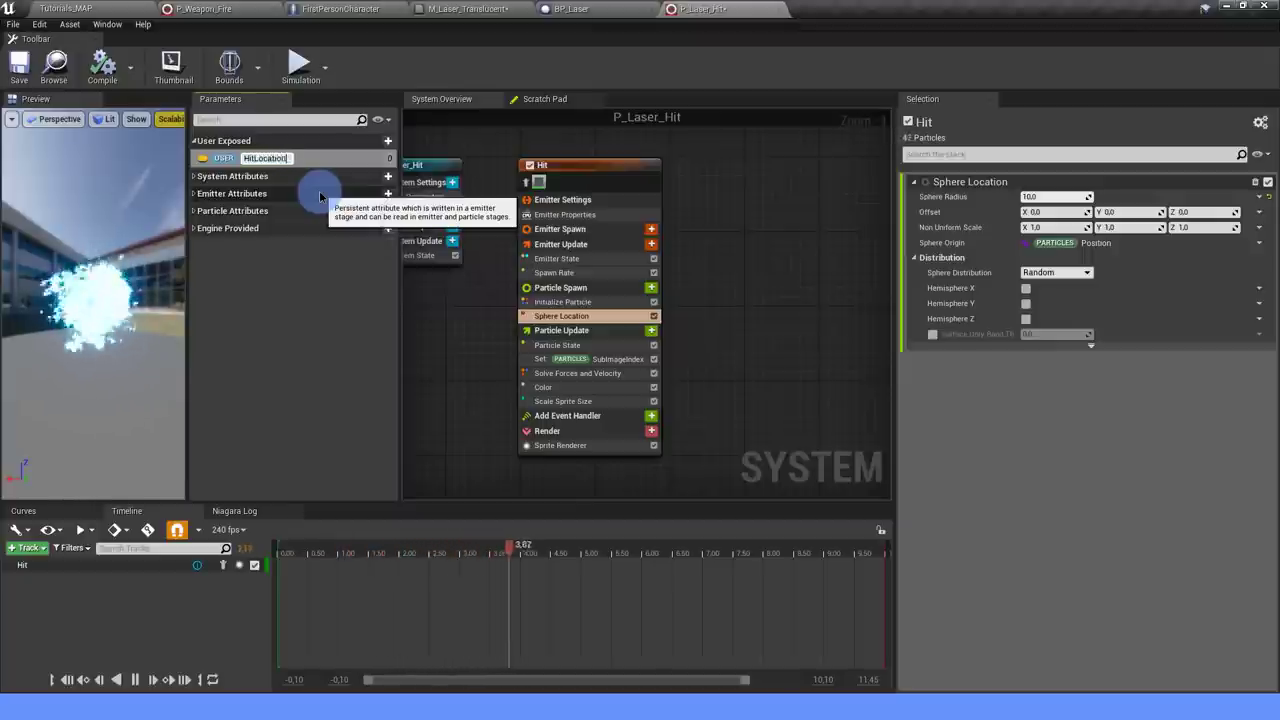
pyautogui.write('Location')
pyautogui.press('Return')
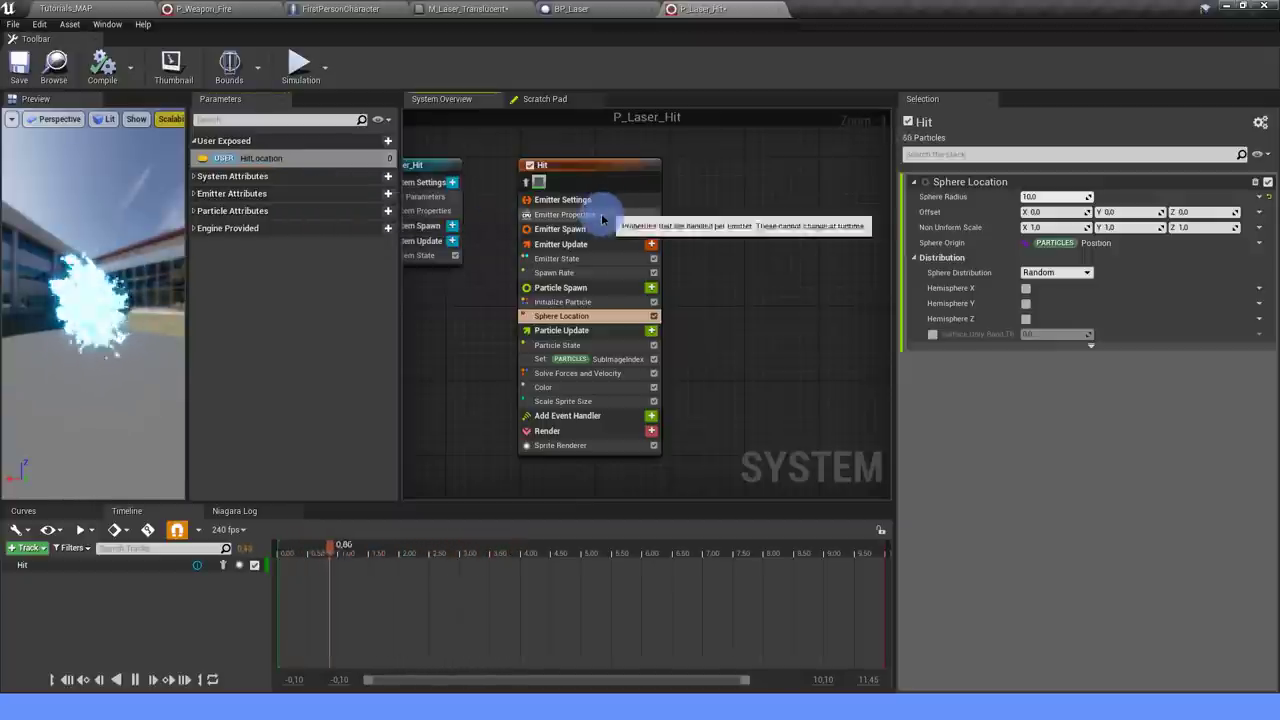
# Toggle the Hit emitter's Local Space and set Sphere Location's Sphere Origin to HitLocation.
pyautogui.click(565, 214)
pyautogui.click(1023, 215)
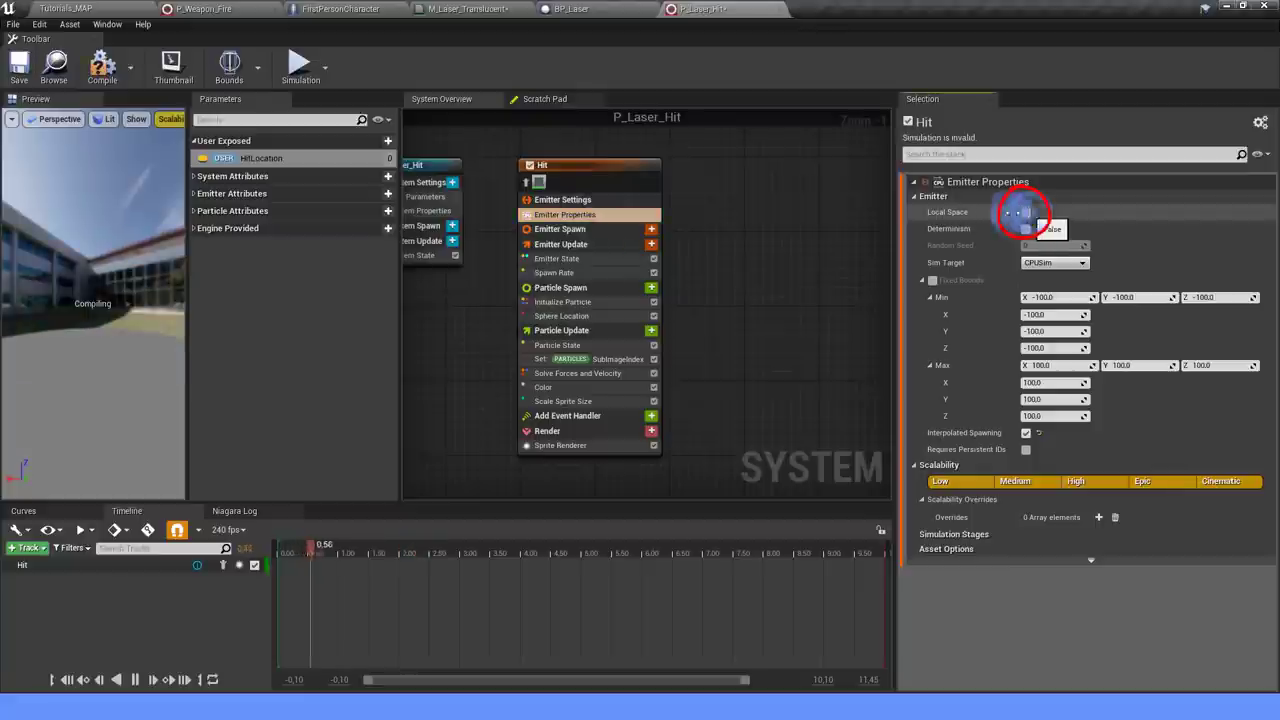
pyautogui.moveTo(741, 283); pyautogui.dragTo(748, 251, button='right')
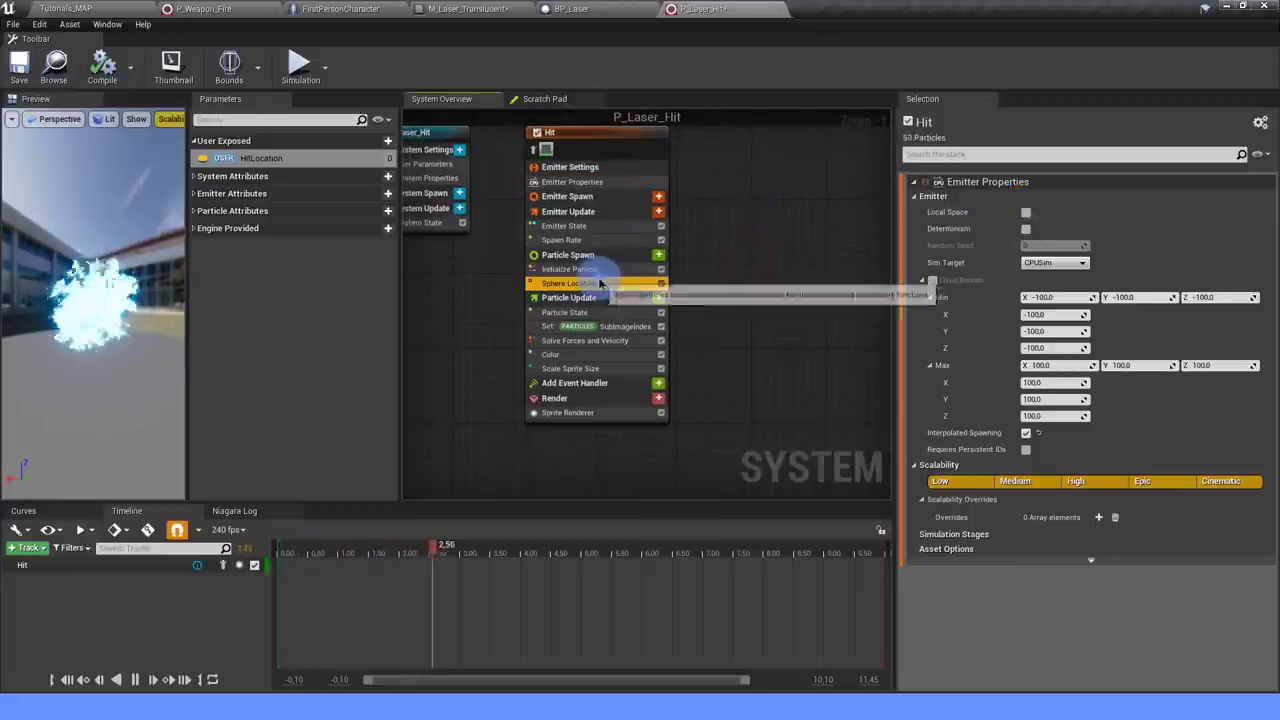
pyautogui.click(600, 284)
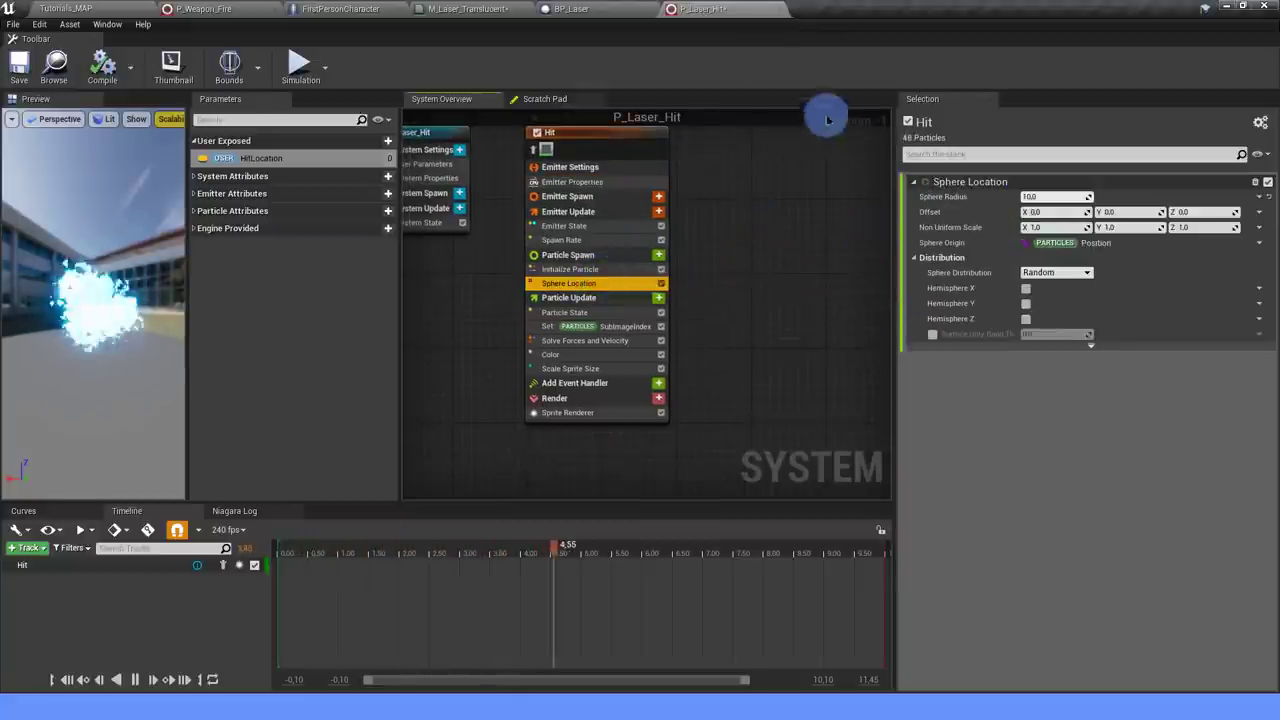
pyautogui.moveTo(262, 158); pyautogui.dragTo(1062, 243)
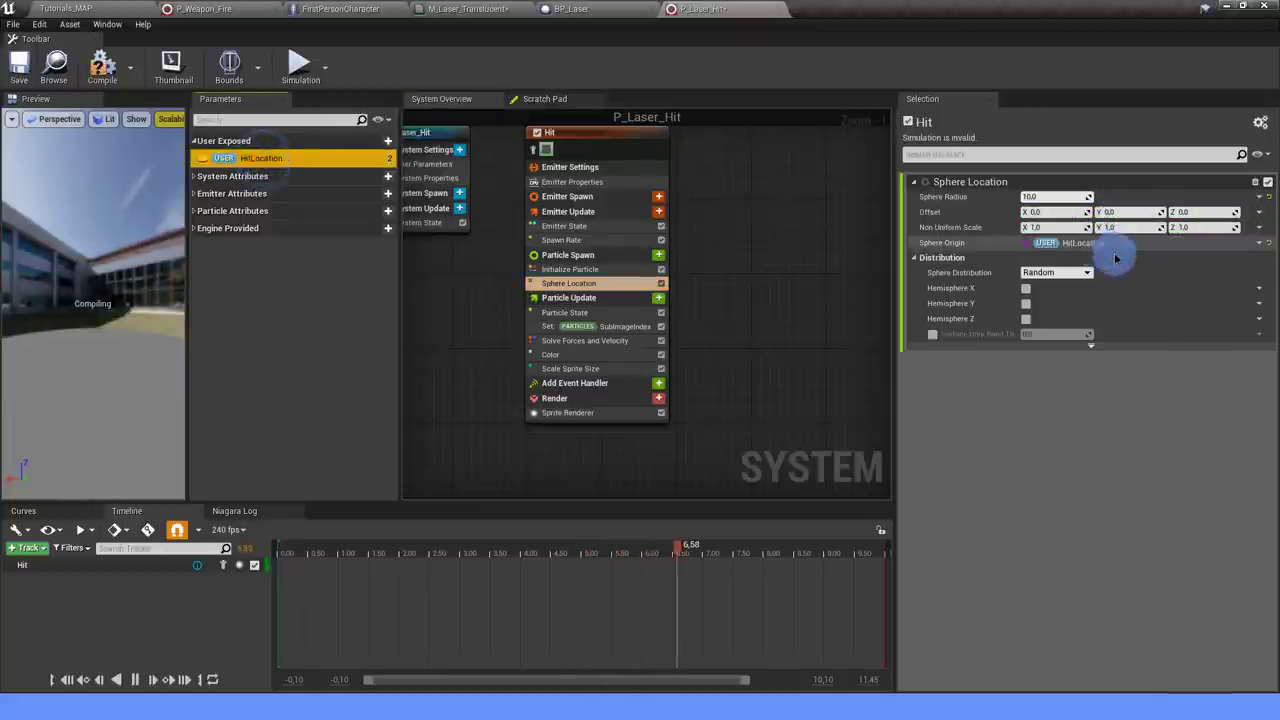
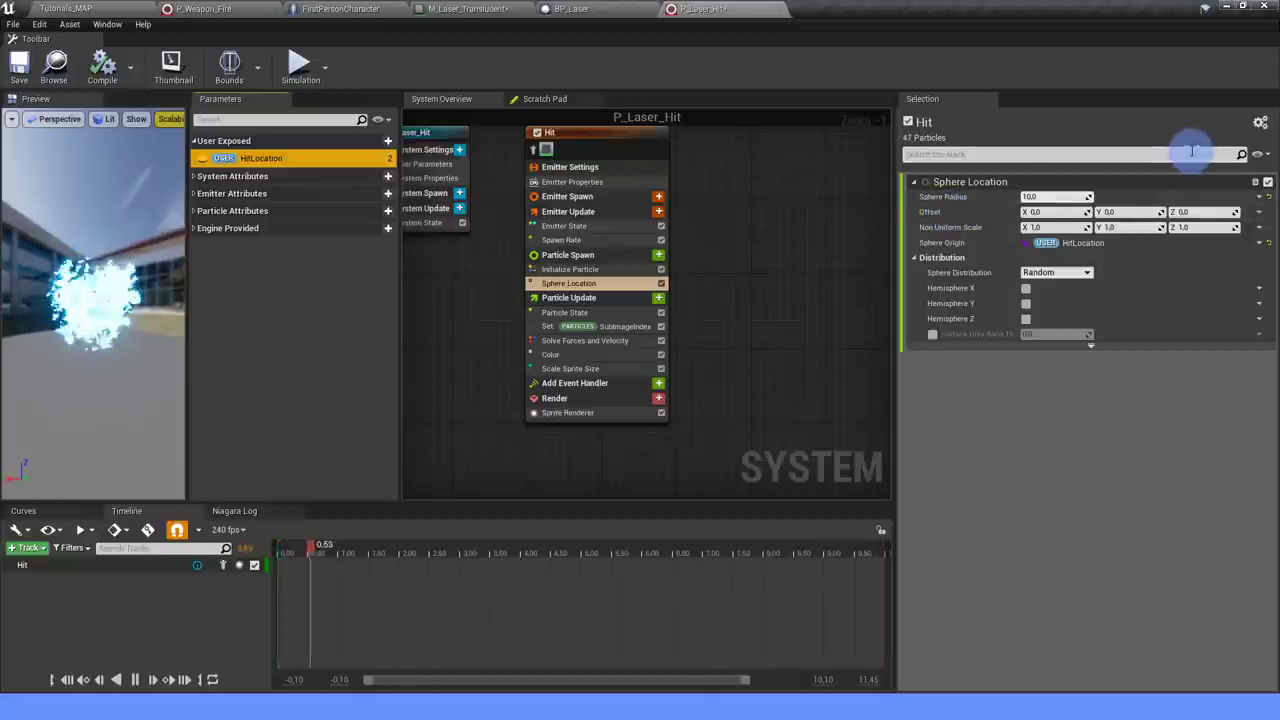
# Make the Sphere Location Offset a Multiply Vector by Float dynamic input.
pyautogui.click(1258, 214)
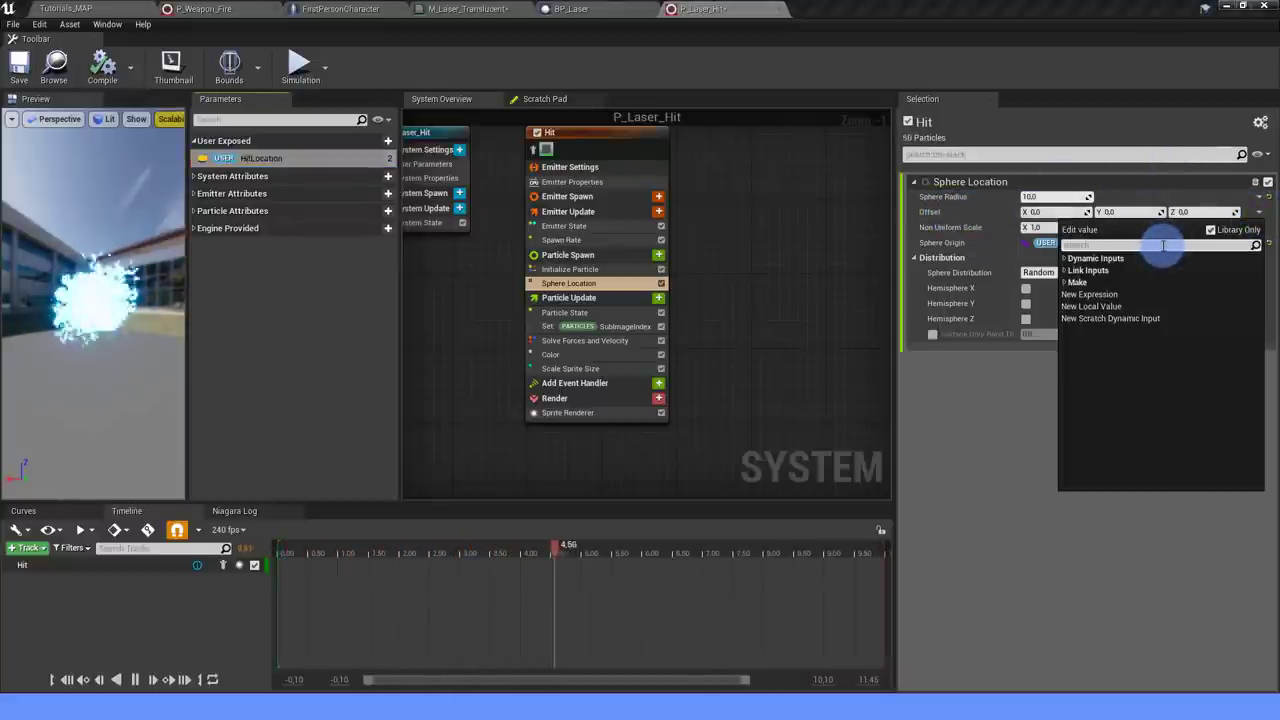
pyautogui.write('mult')
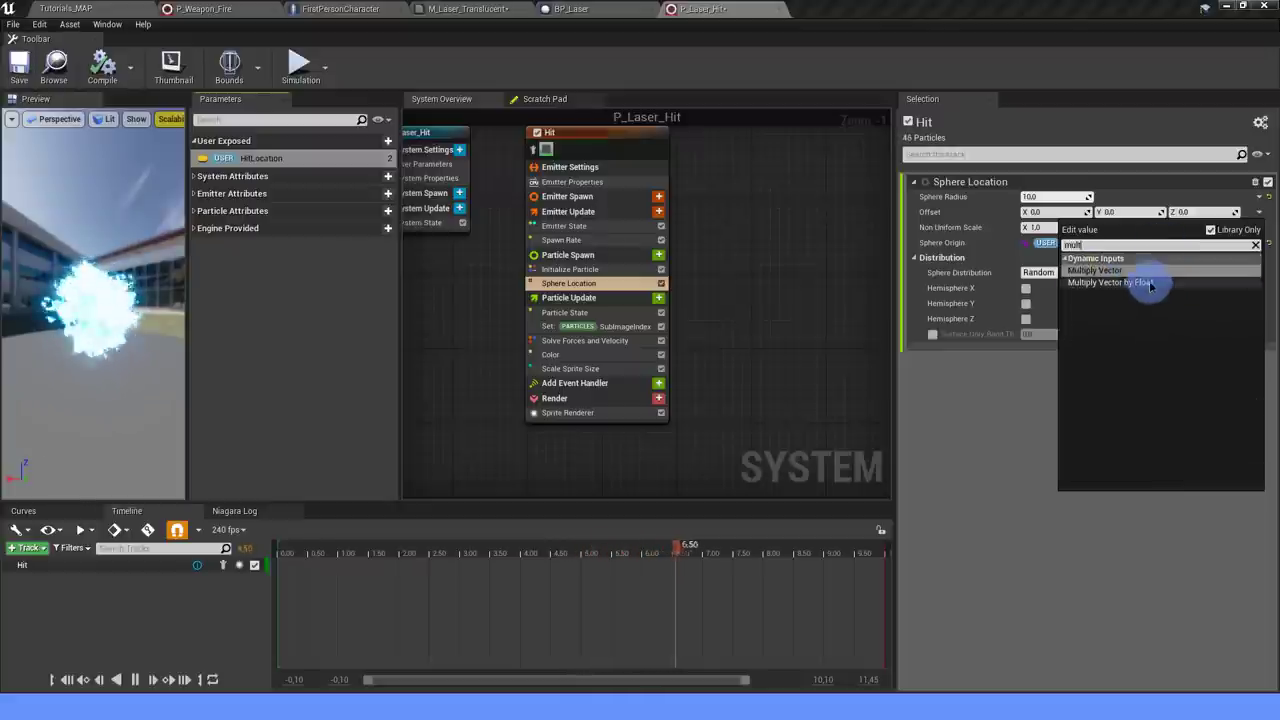
pyautogui.click(1150, 283)
pyautogui.click(1033, 228)
pyautogui.write('10')
pyautogui.click(1048, 237)
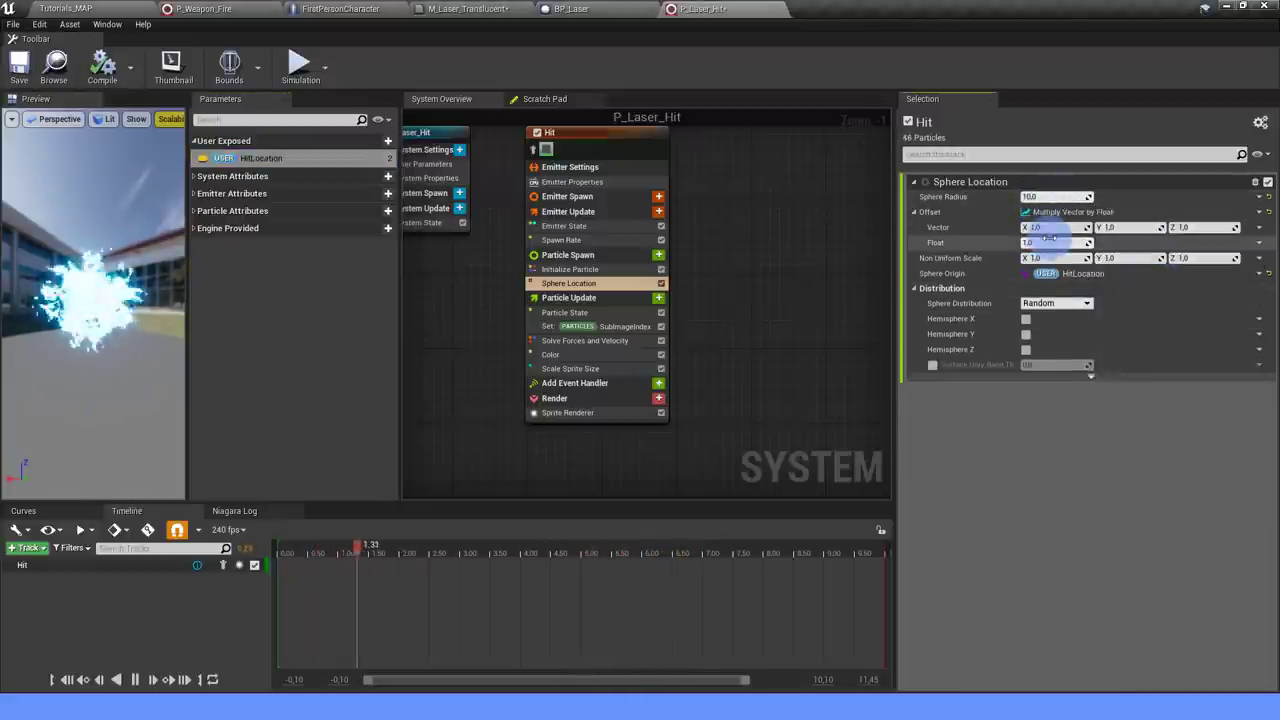
pyautogui.click(1115, 434)
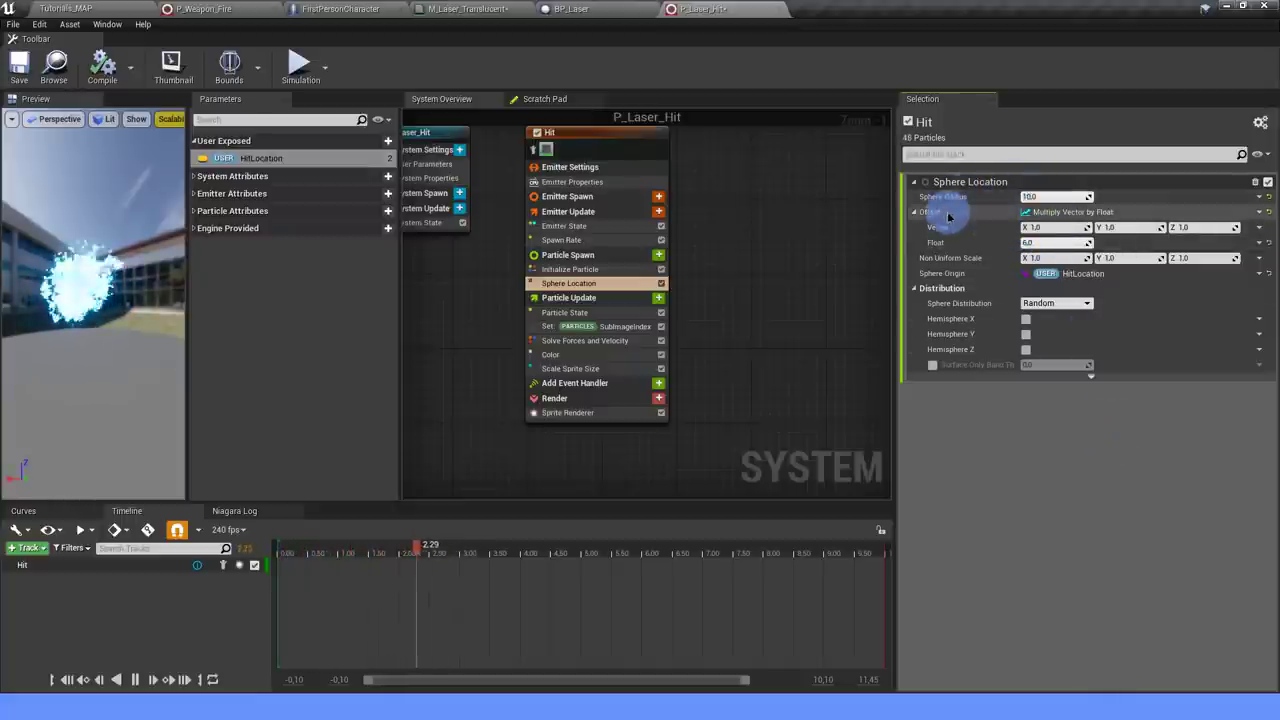
pyautogui.moveTo(981, 227)
pyautogui.mouseDown()
pyautogui.moveTo(932, 232)
pyautogui.moveTo(1018, 216)
pyautogui.mouseUp()
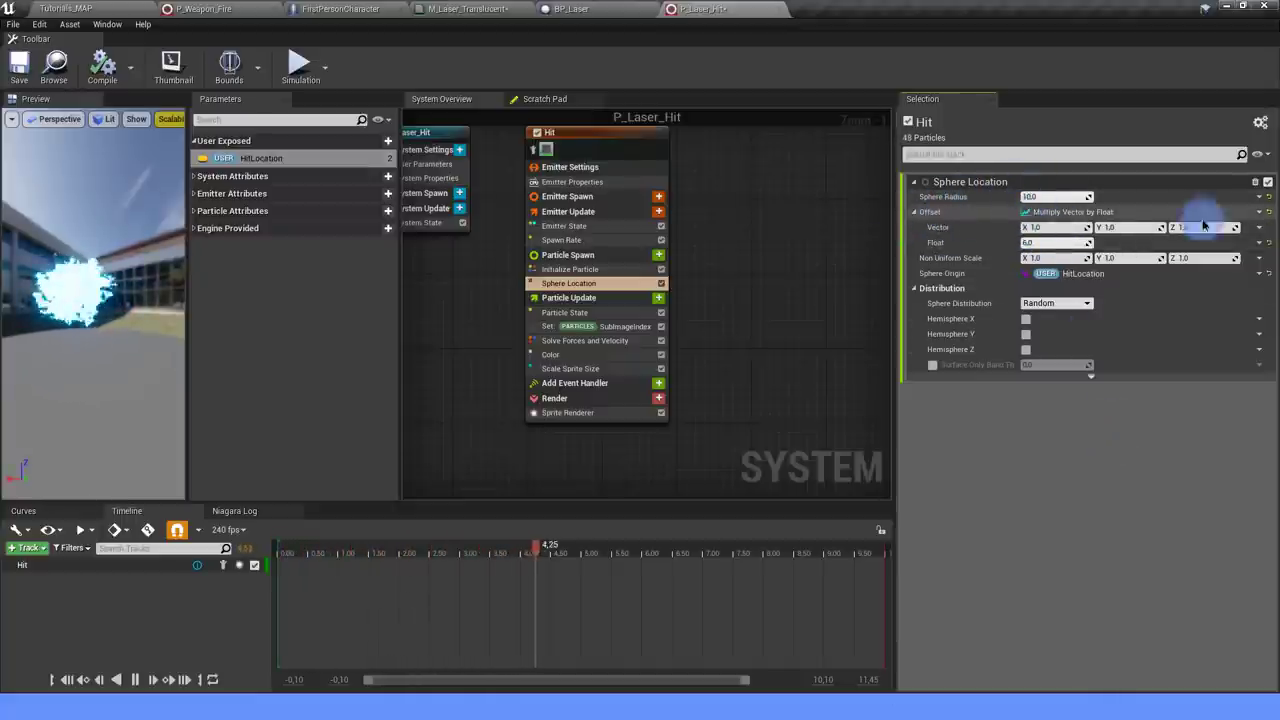
# Set the vector to Normalize Vector of a Subtract Vector, linking HitLocation into input A.
pyautogui.click(1259, 212)
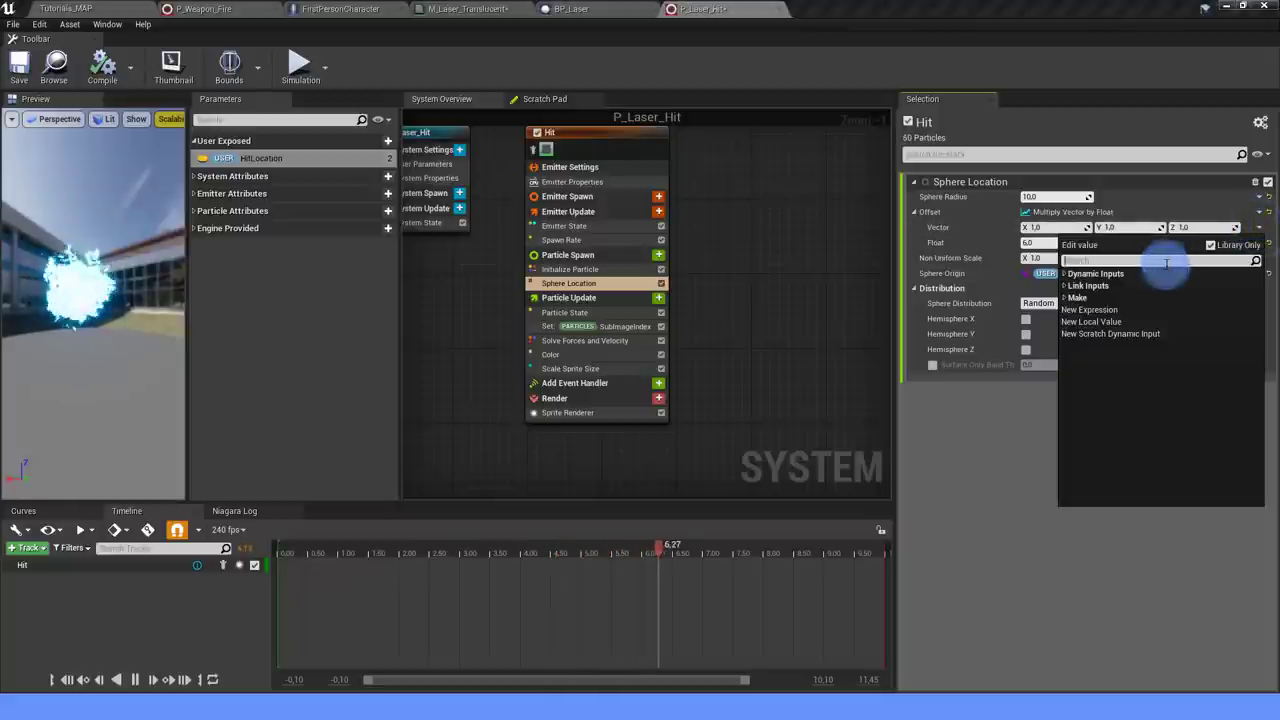
pyautogui.write('normalize')
pyautogui.click(1114, 287)
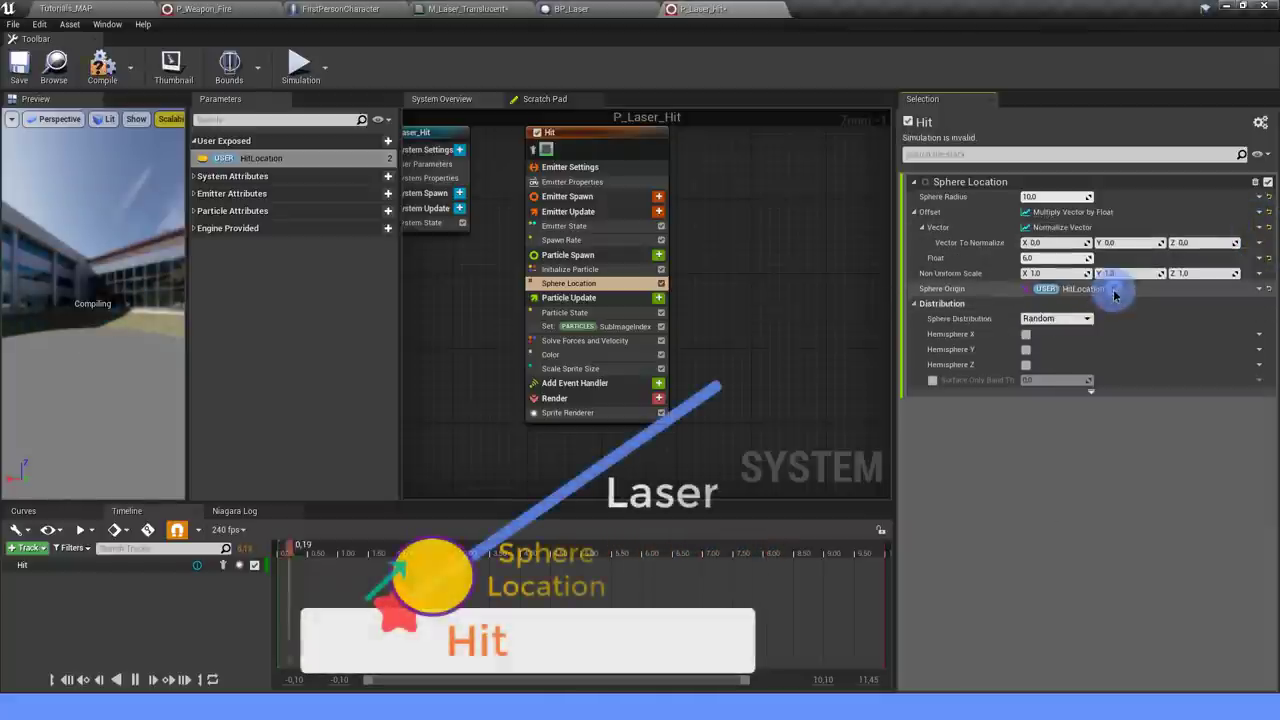
pyautogui.click(1260, 244)
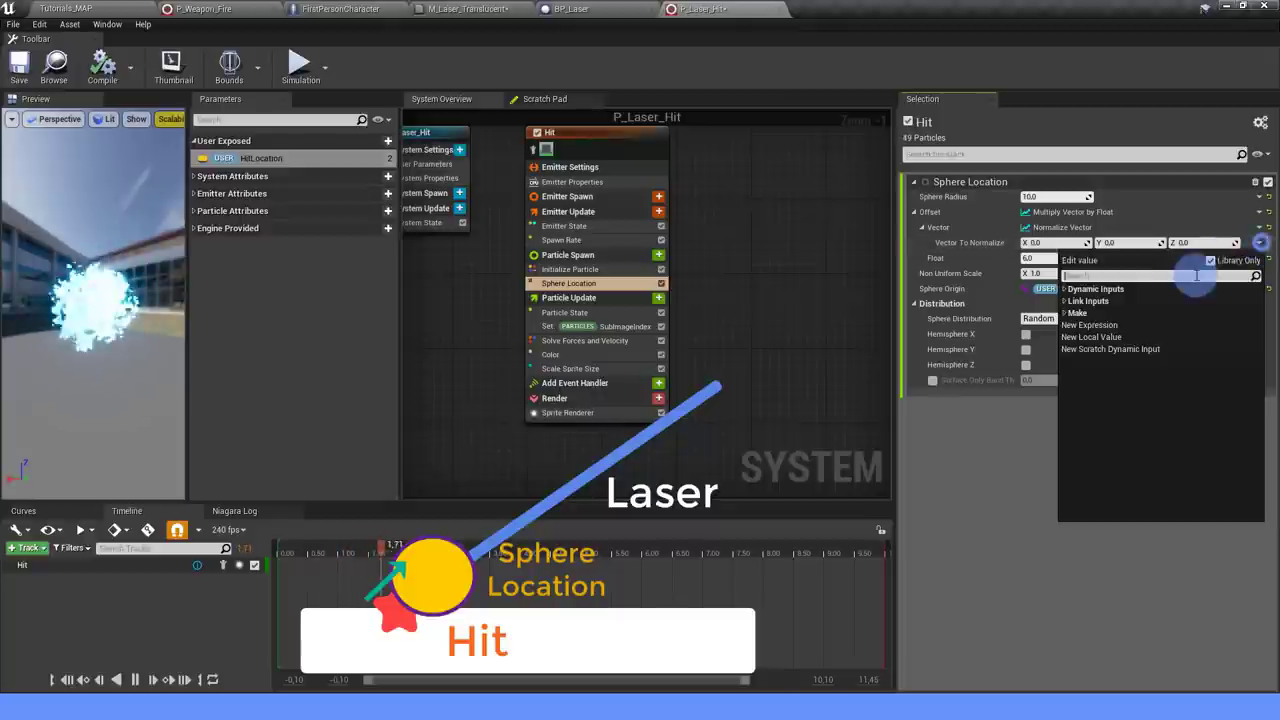
pyautogui.write('subtract')
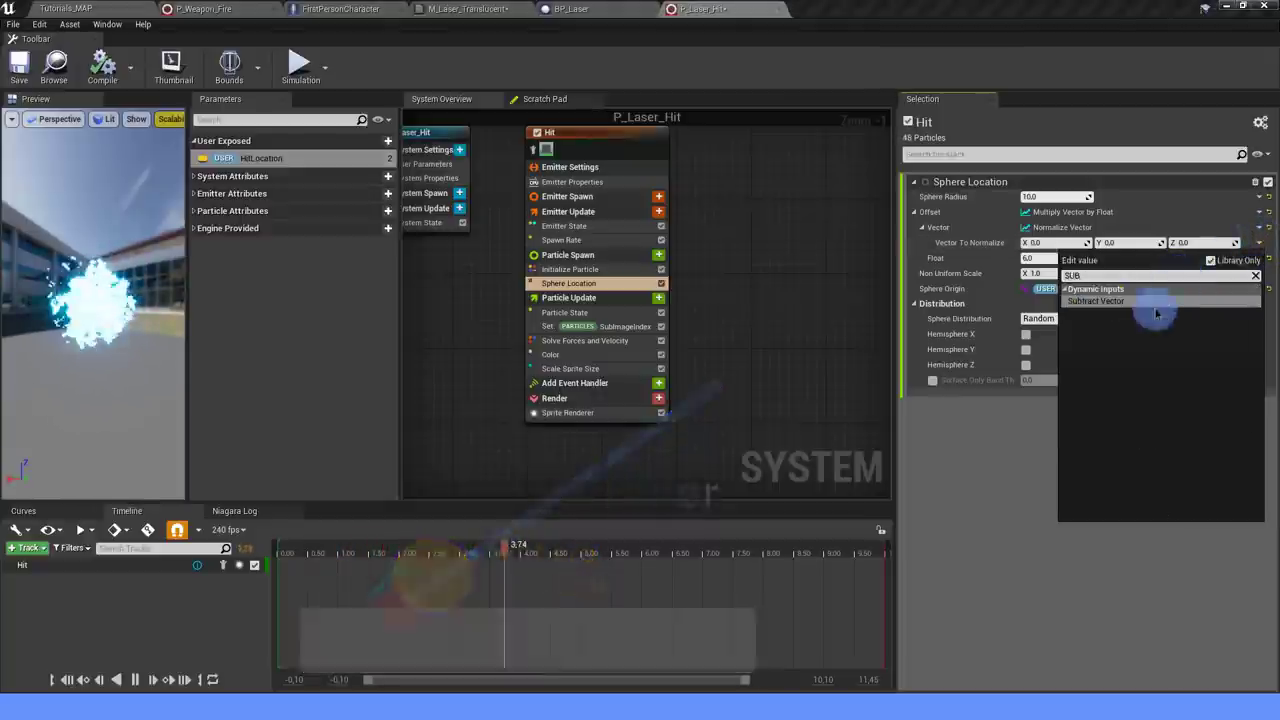
pyautogui.click(1125, 300)
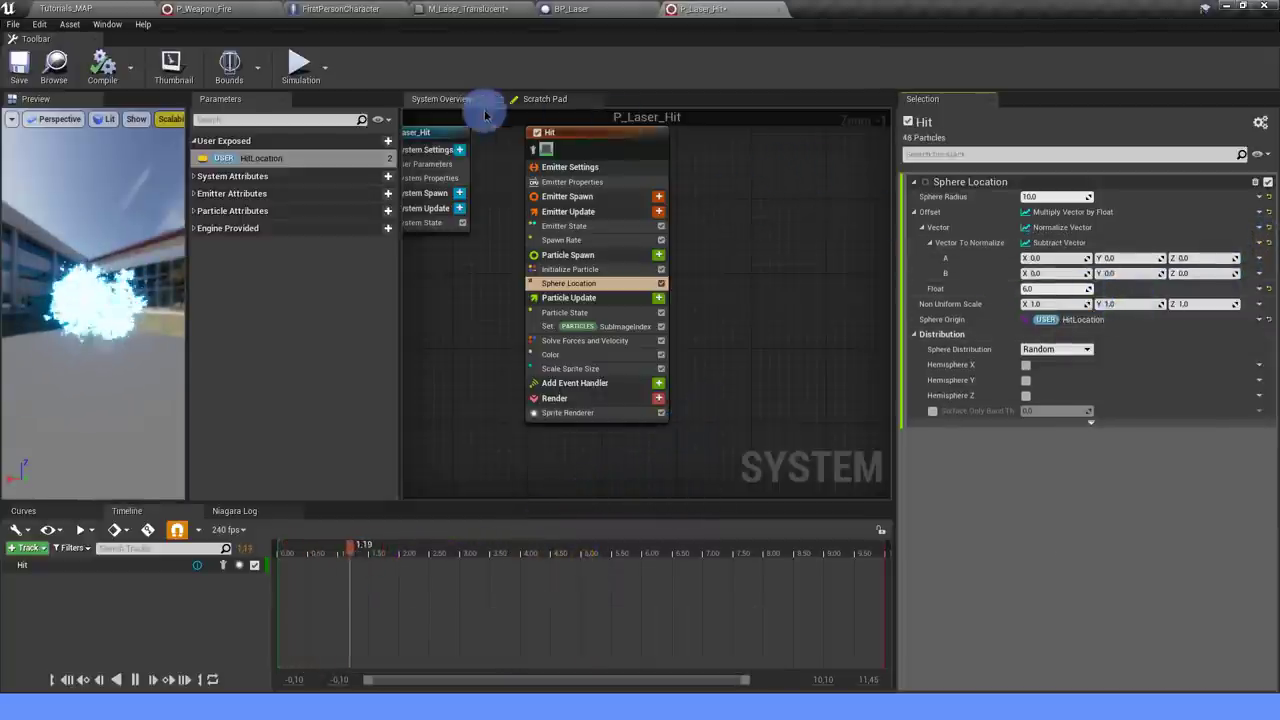
pyautogui.moveTo(260, 158); pyautogui.dragTo(491, 167)
pyautogui.moveTo(1071, 263); pyautogui.dragTo(1061, 263)
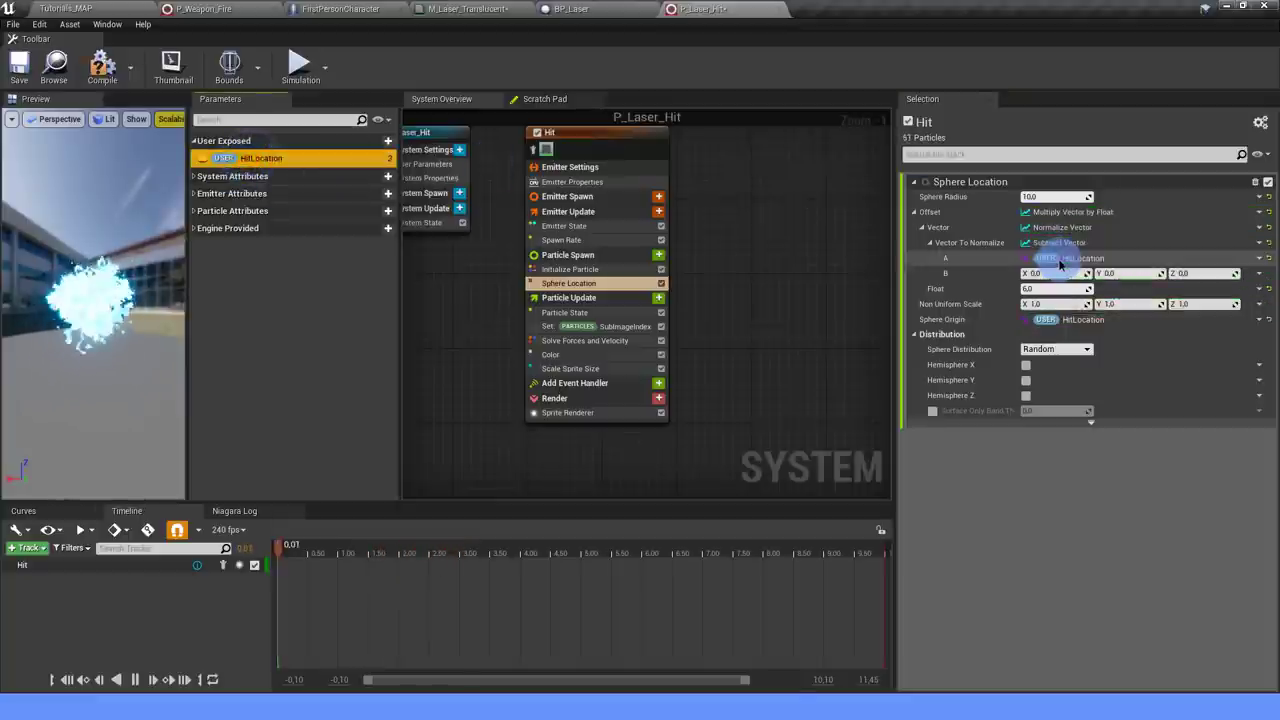
# Set subtraction input B to Simulation Position and the Float multiplier to -100.
pyautogui.click(1259, 273)
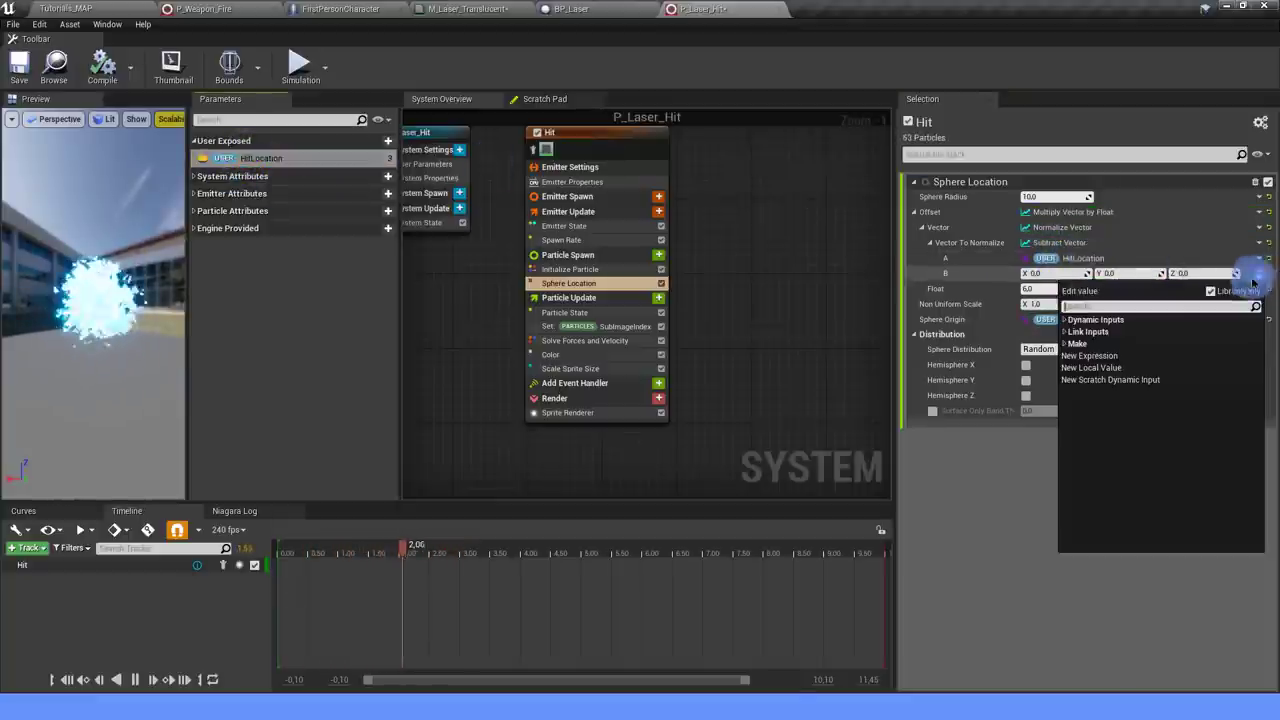
pyautogui.write('SIM')
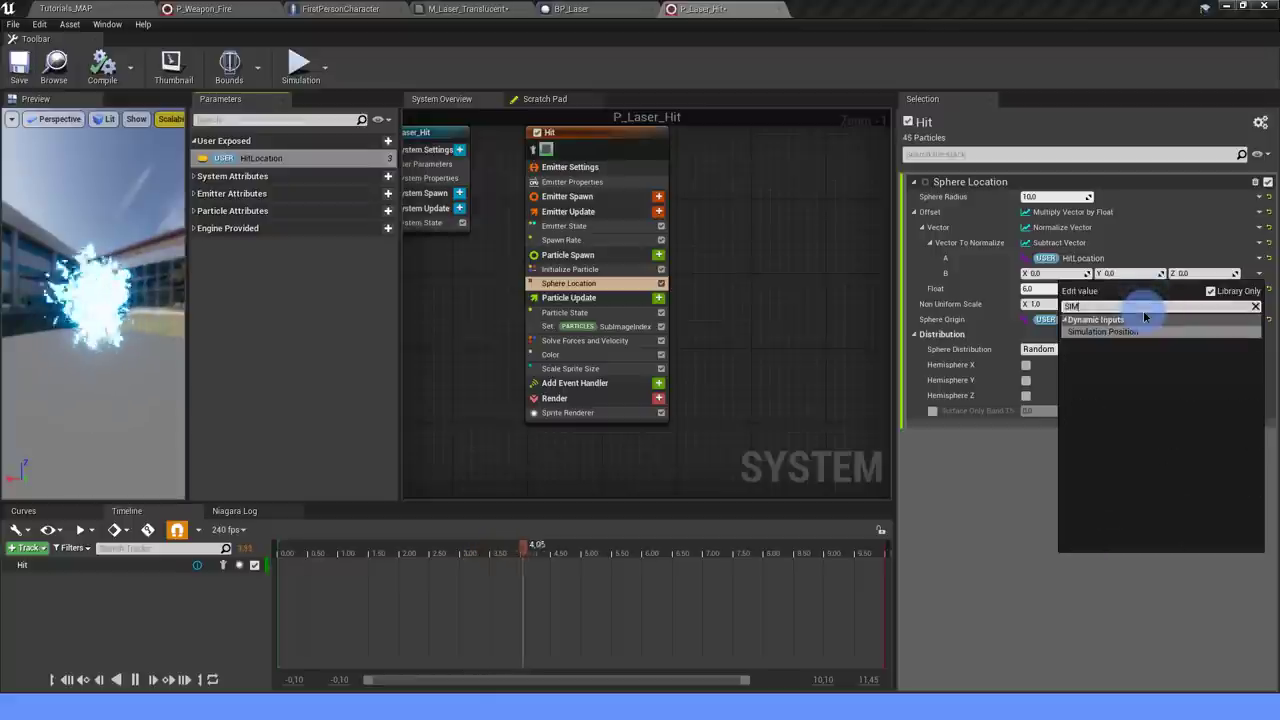
pyautogui.click(1131, 332)
pyautogui.click(1040, 289)
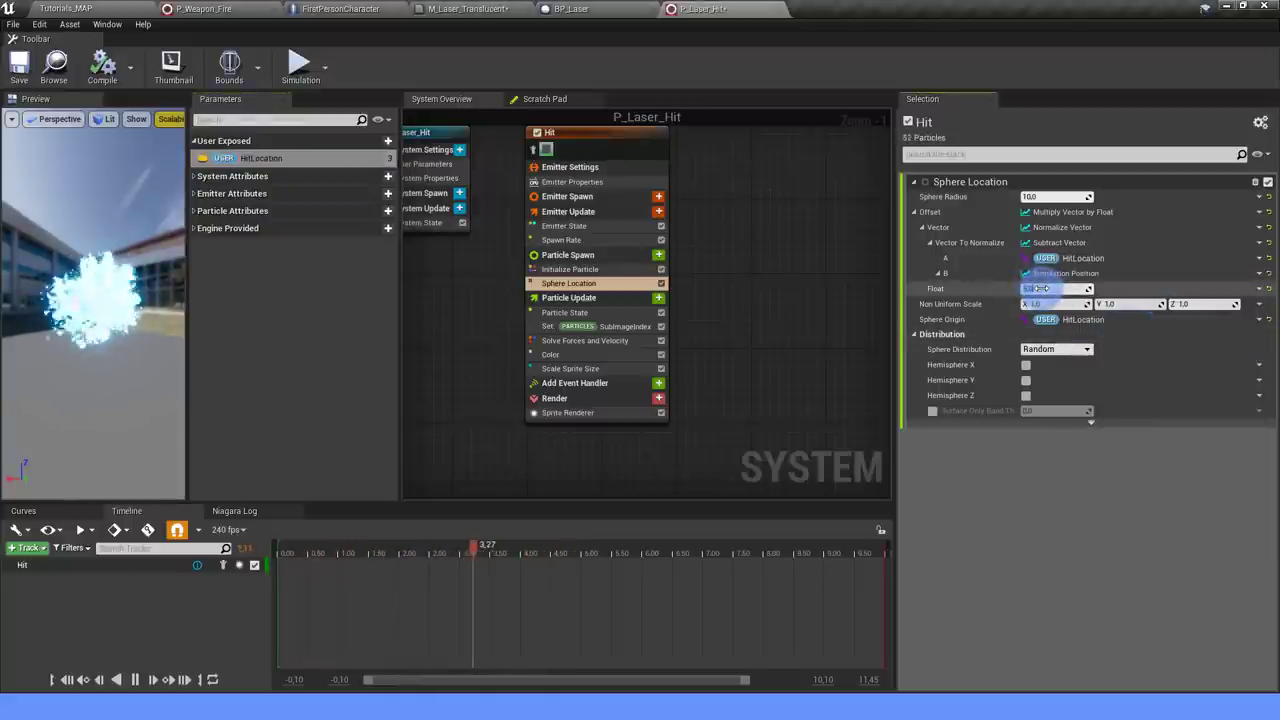
pyautogui.write('-100')
pyautogui.click(1100, 517)
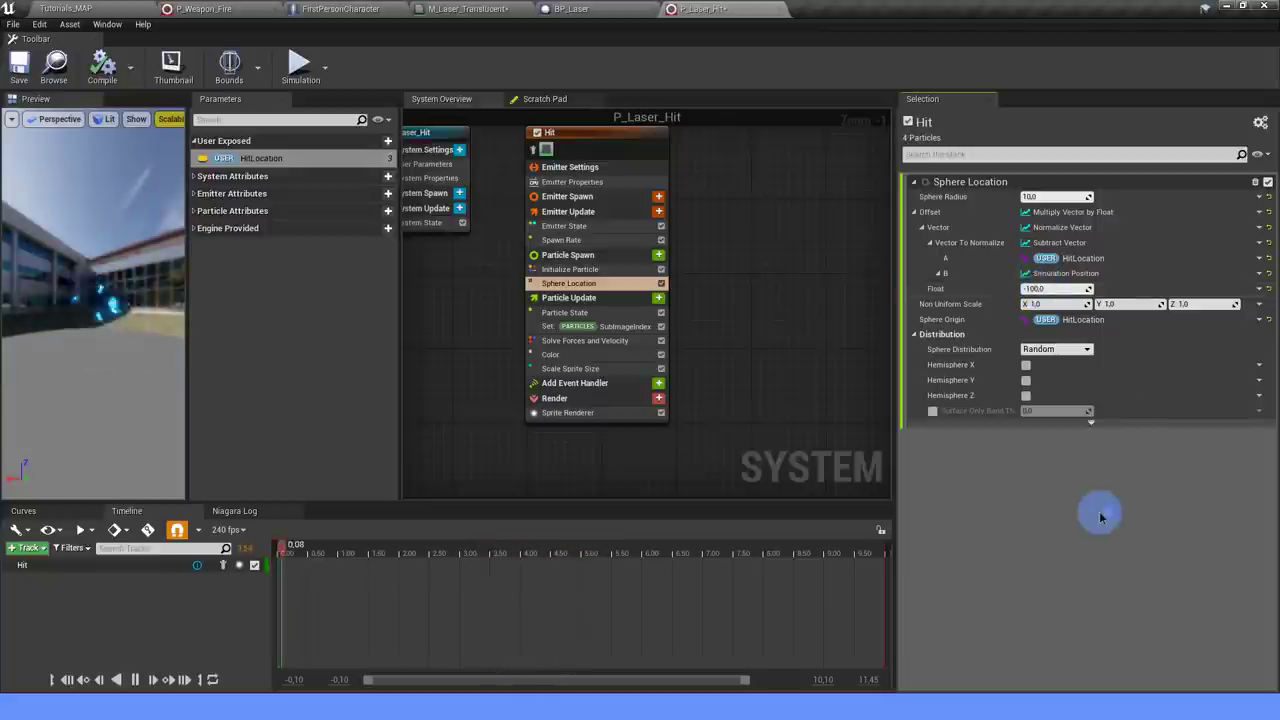
# Play the level and sweep the laser across the floor to check the hit effect.
pyautogui.click(65, 8)
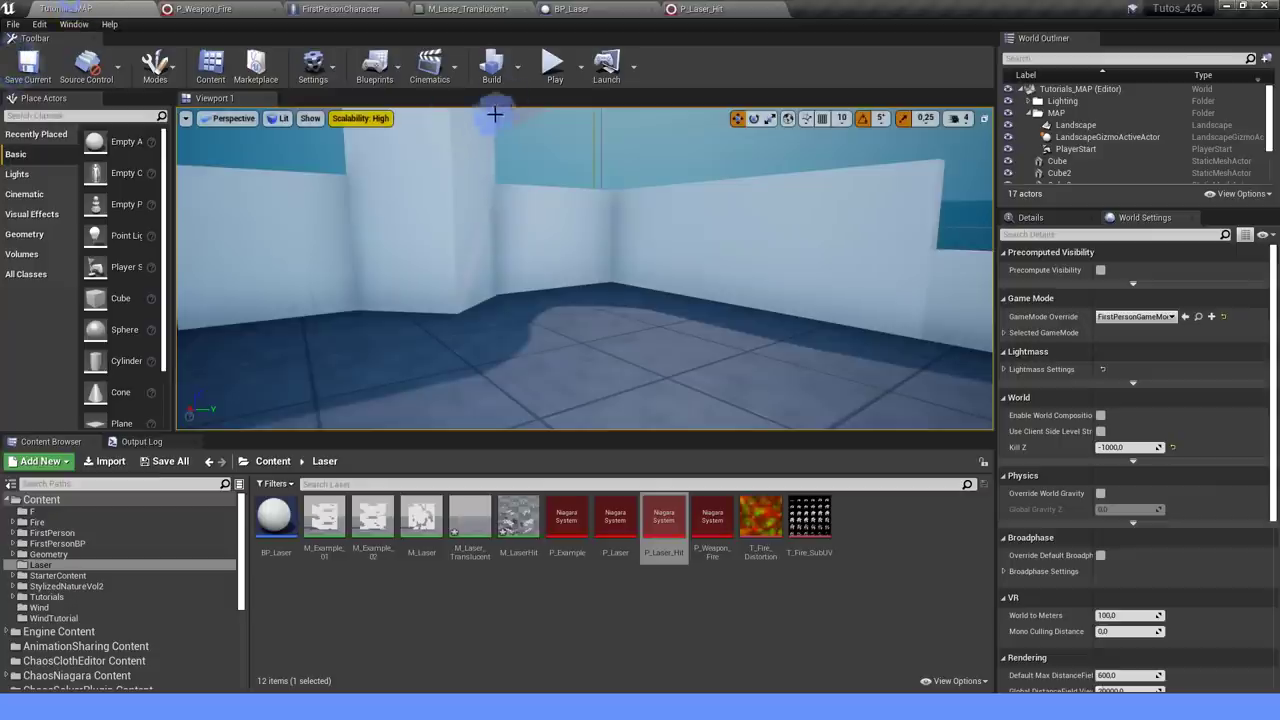
pyautogui.click(555, 66)
pyautogui.moveTo(585, 284); pyautogui.dragTo(565, 377)
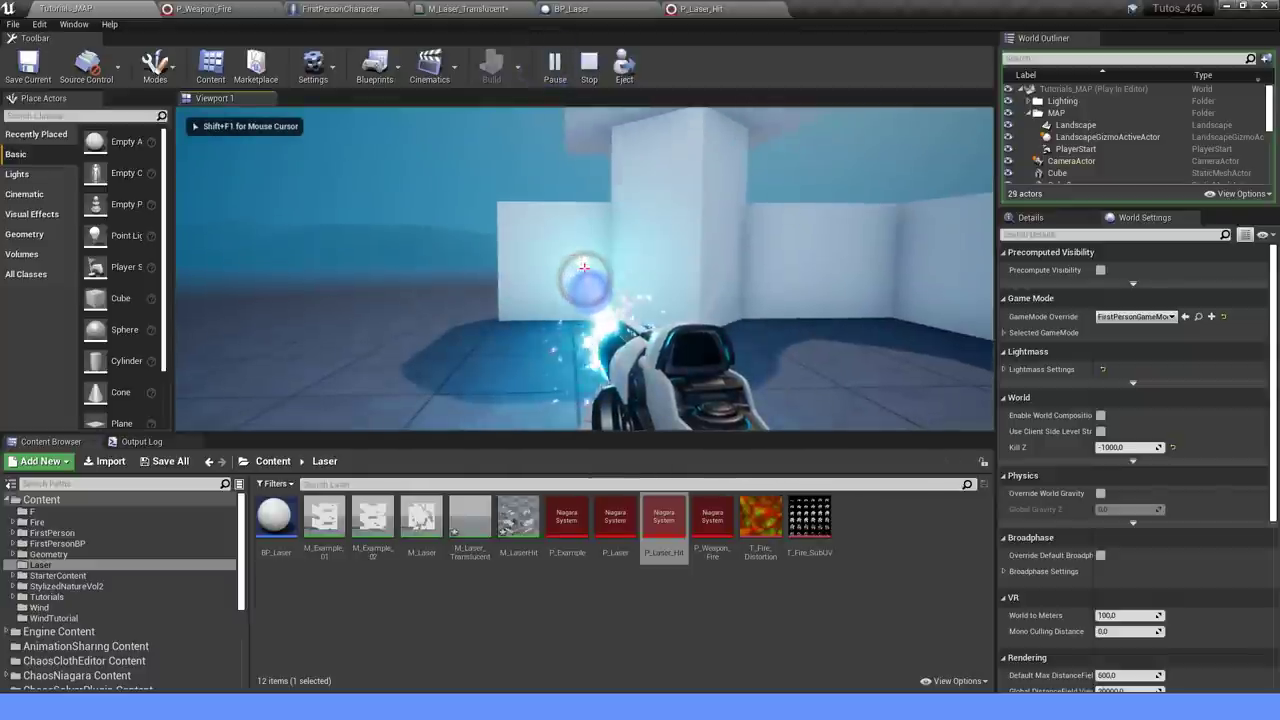
pyautogui.moveTo(584, 268)
pyautogui.mouseDown()
pyautogui.moveTo(610, 250)
pyautogui.moveTo(584, 250)
pyautogui.mouseUp()
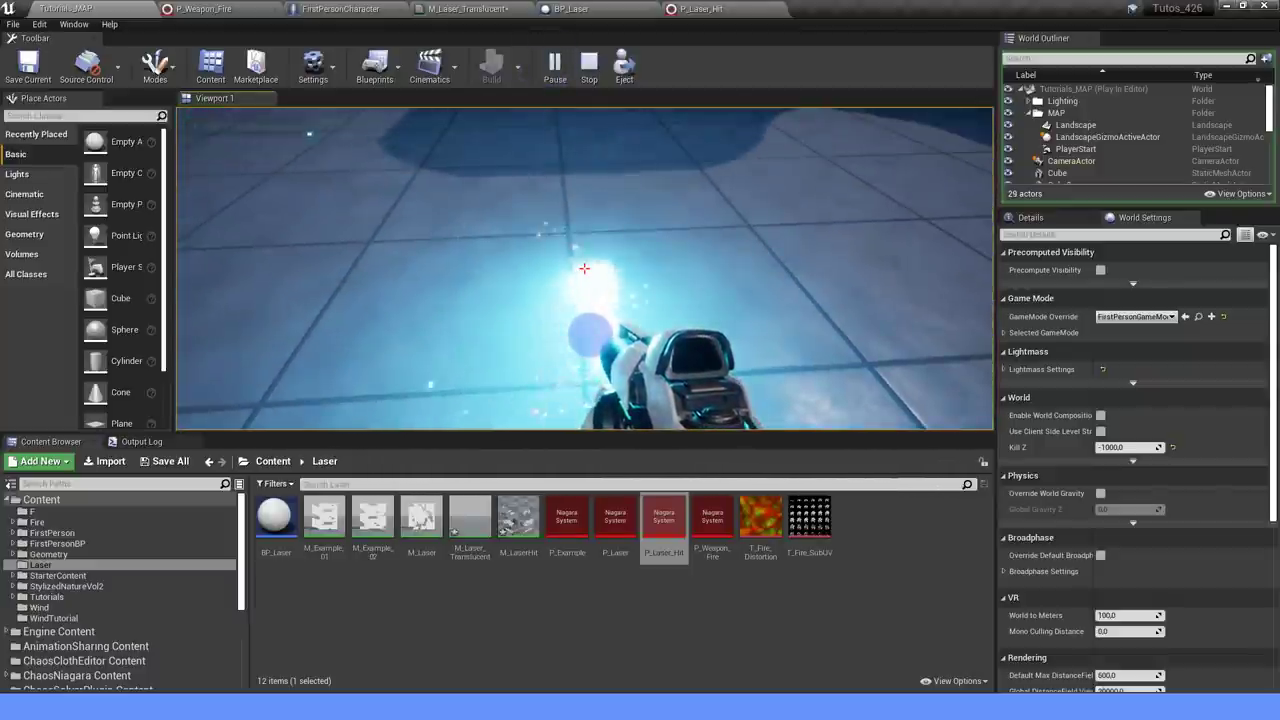
pyautogui.press('Escape')
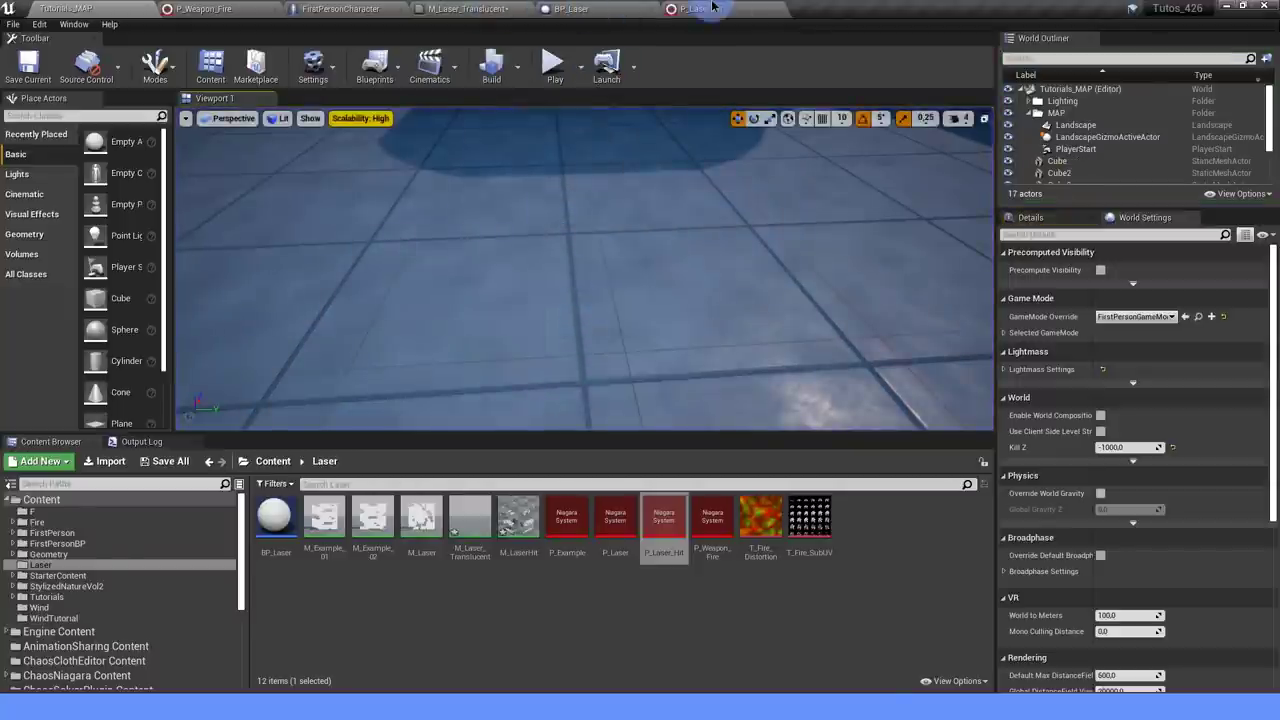
# Change the Hit offset Float multiplier in P_Laser_Hit to -6.
pyautogui.click(713, 7)
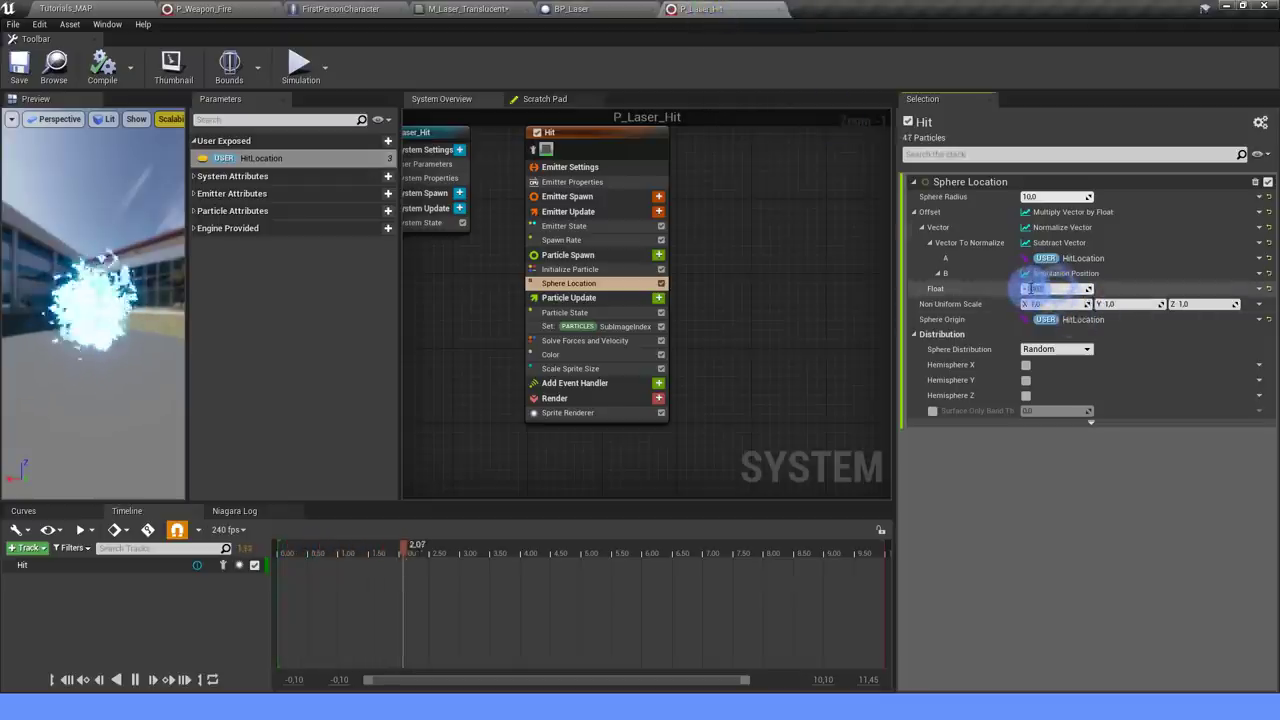
pyautogui.write('-6')
pyautogui.click(1063, 483)
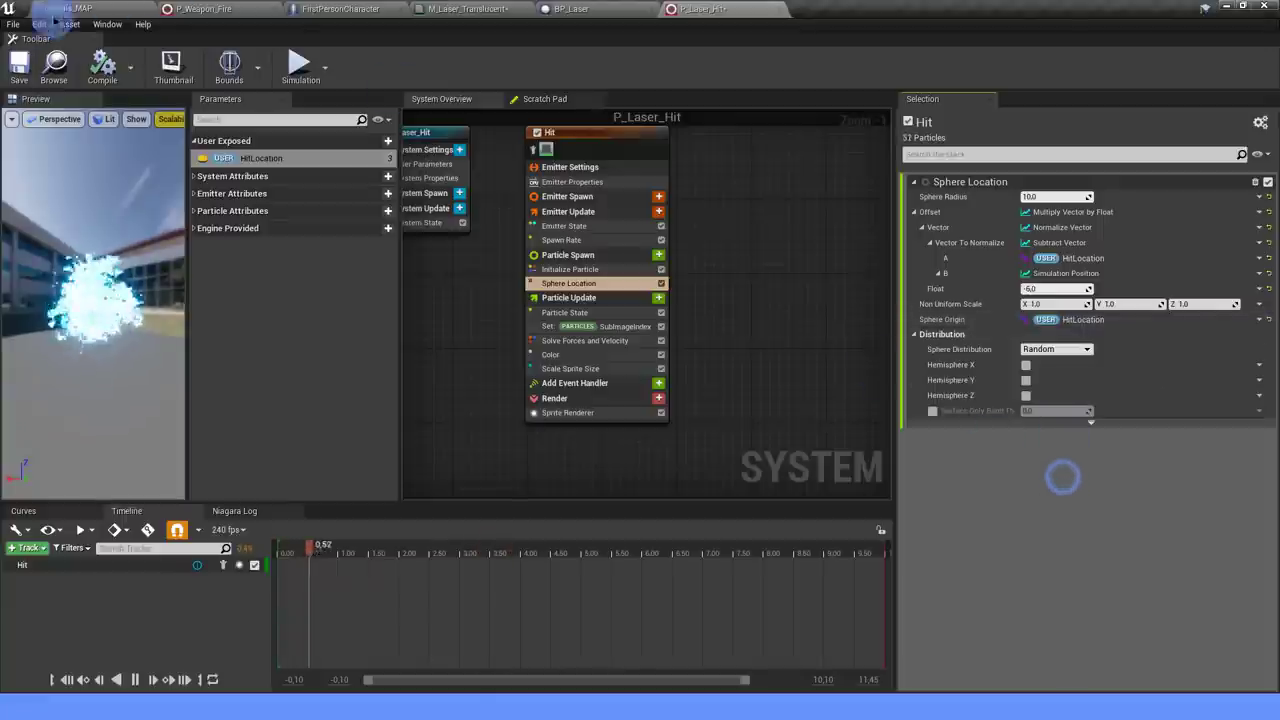
# Play the level again, fire the laser at another wall, then reopen P_Laser_Hit.
pyautogui.click(100, 6)
pyautogui.click(558, 60)
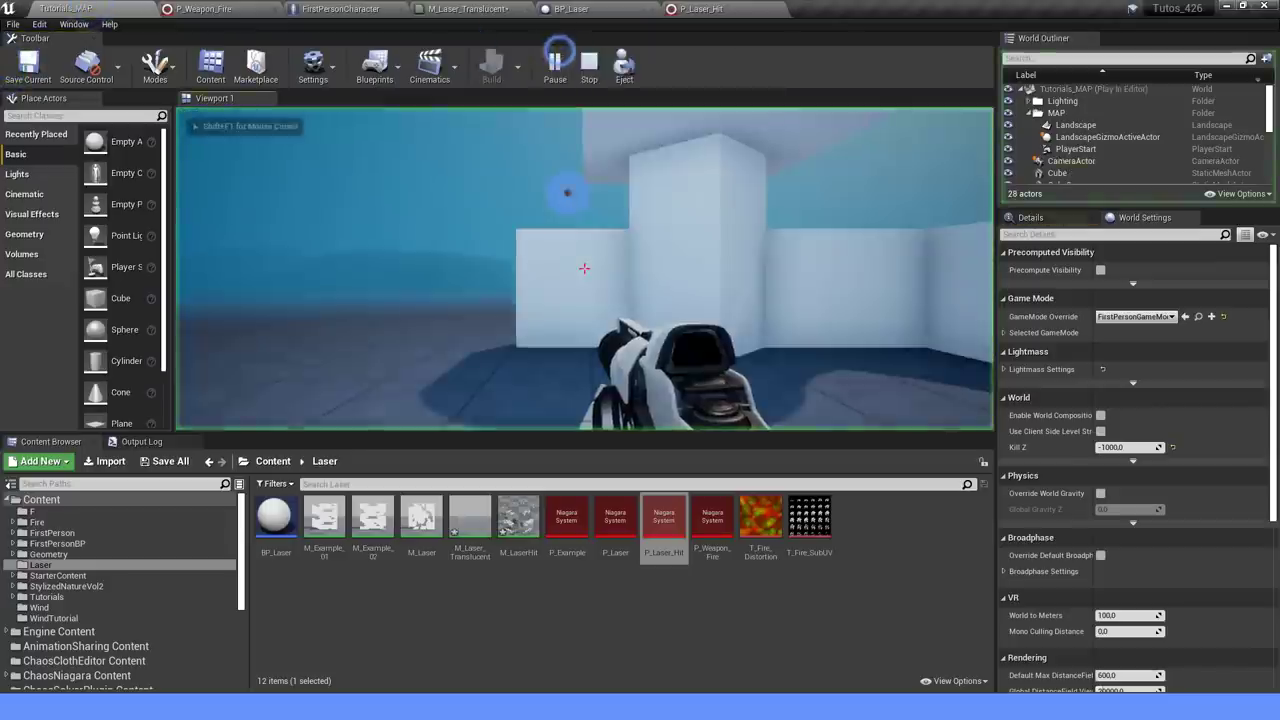
pyautogui.moveTo(584, 268); pyautogui.dragTo(662, 282)
pyautogui.press('Escape')
pyautogui.doubleClick(664, 520)
# Set the Hit emitter's Initialize Particle sprite size range to 40–60.
pyautogui.click(630, 270)
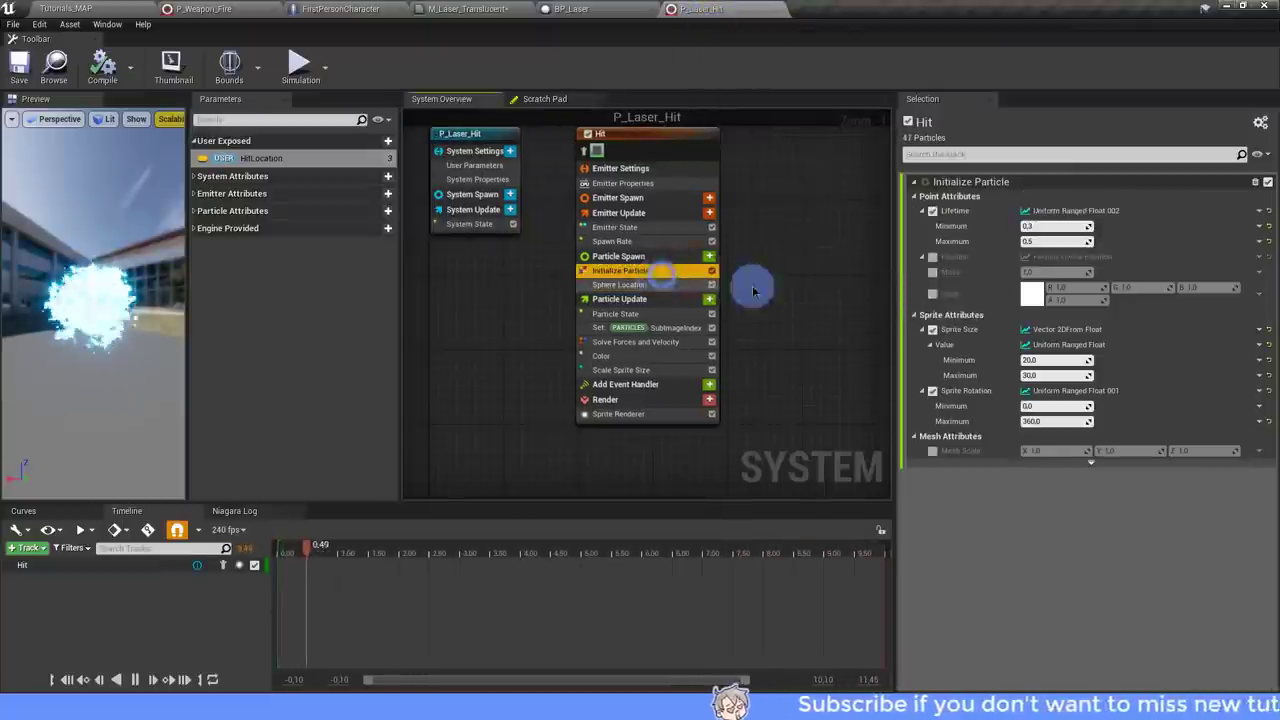
pyautogui.click(1040, 360)
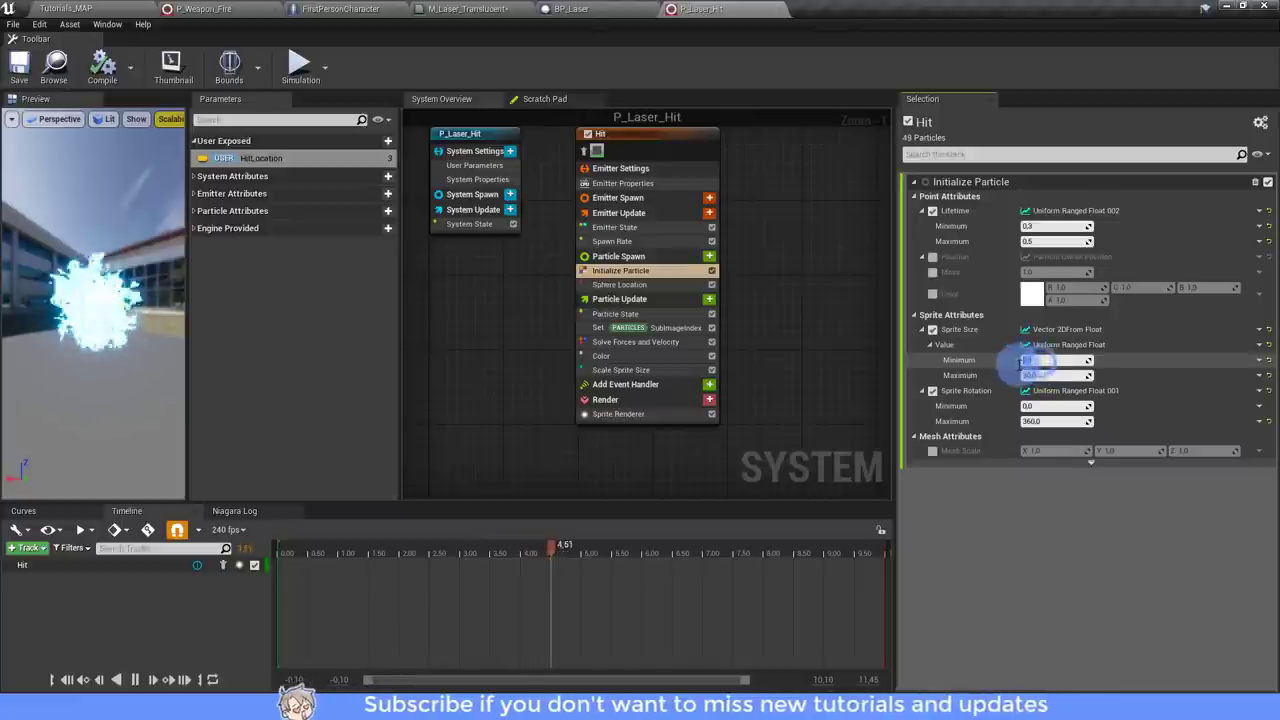
pyautogui.write('40')
pyautogui.click(1062, 375)
pyautogui.write('60')
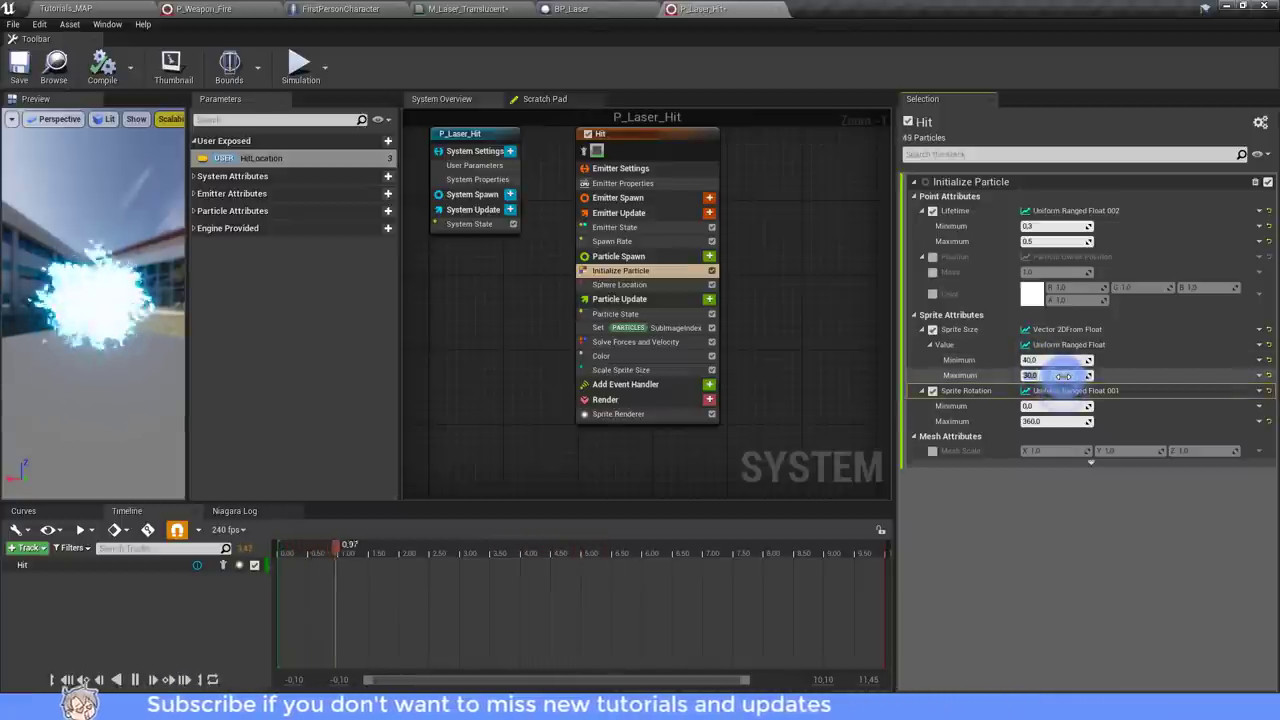
pyautogui.press('Return')
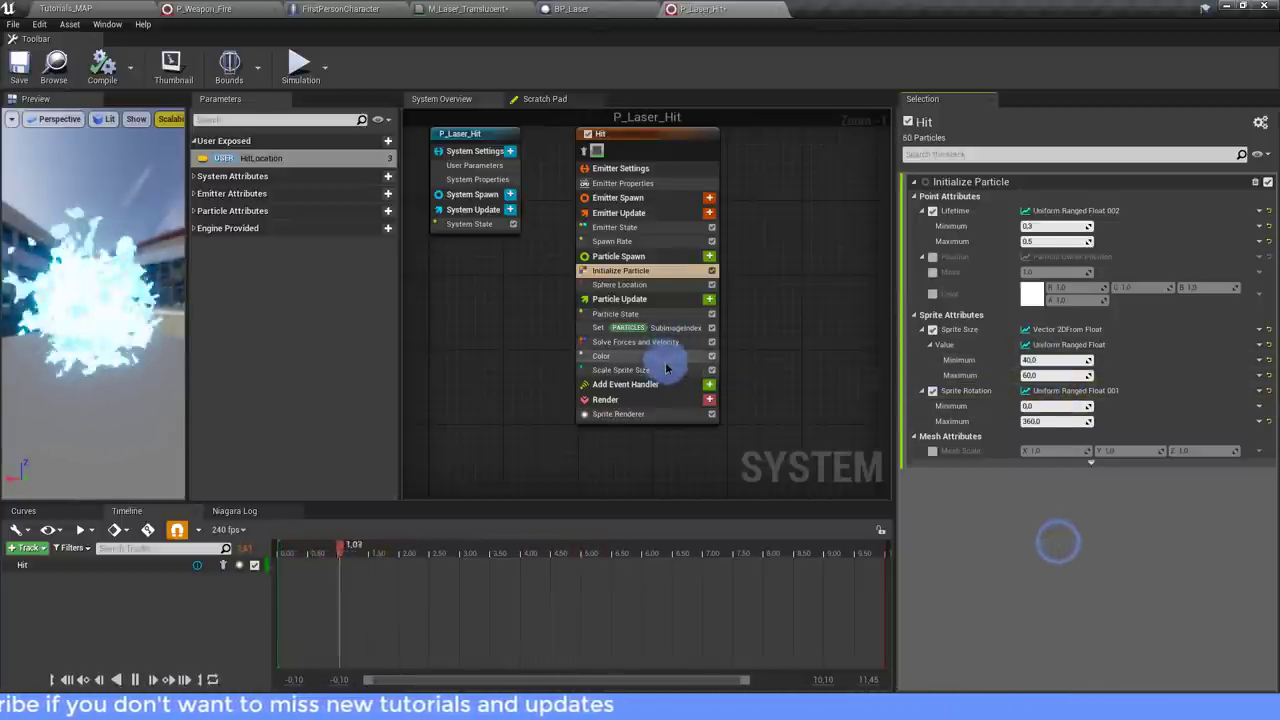
# Set the first Scale Sprite Size curve key to 0.7 and save P_Laser_Hit.
pyautogui.click(665, 369)
pyautogui.click(1022, 292)
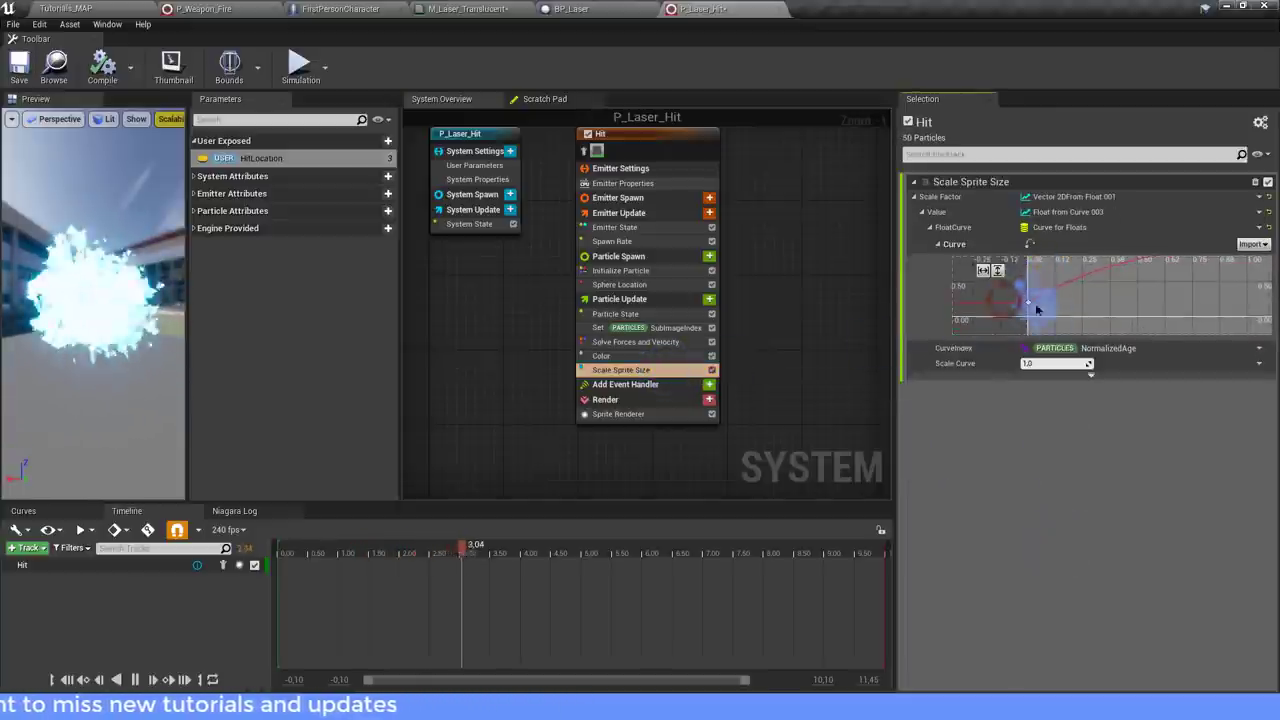
pyautogui.click(1098, 270)
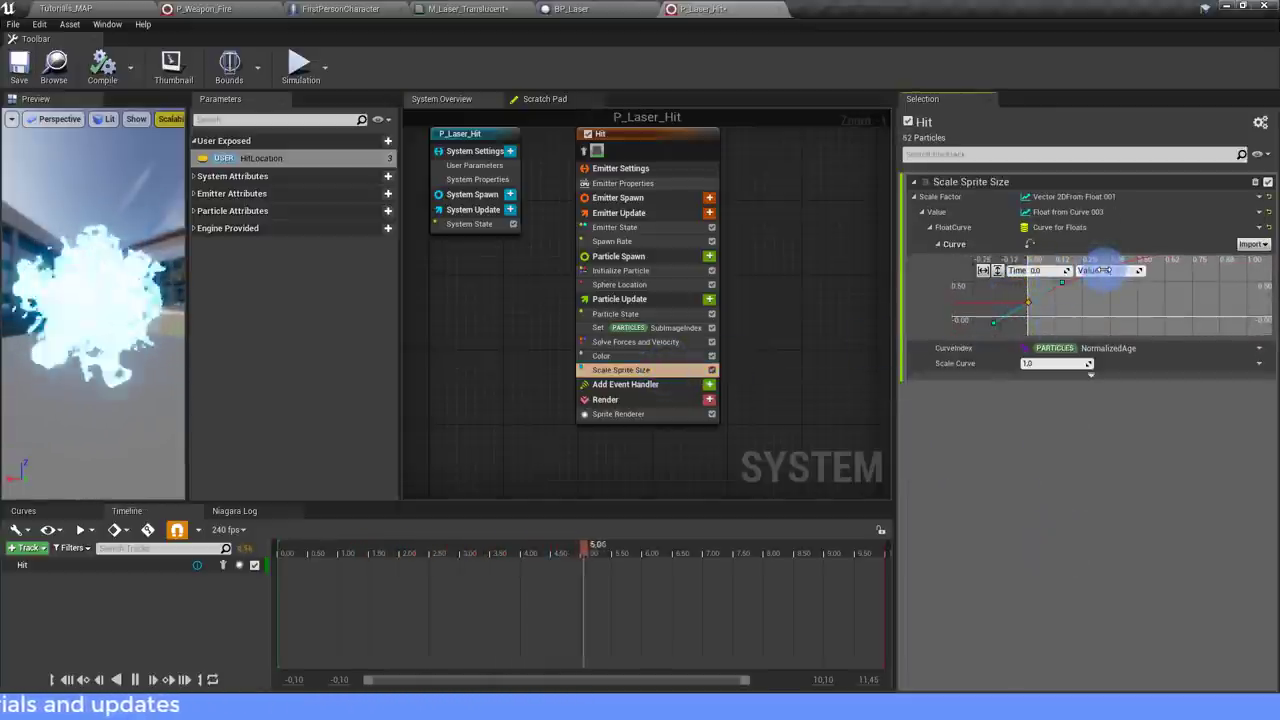
pyautogui.write('0.7')
pyautogui.press('Return')
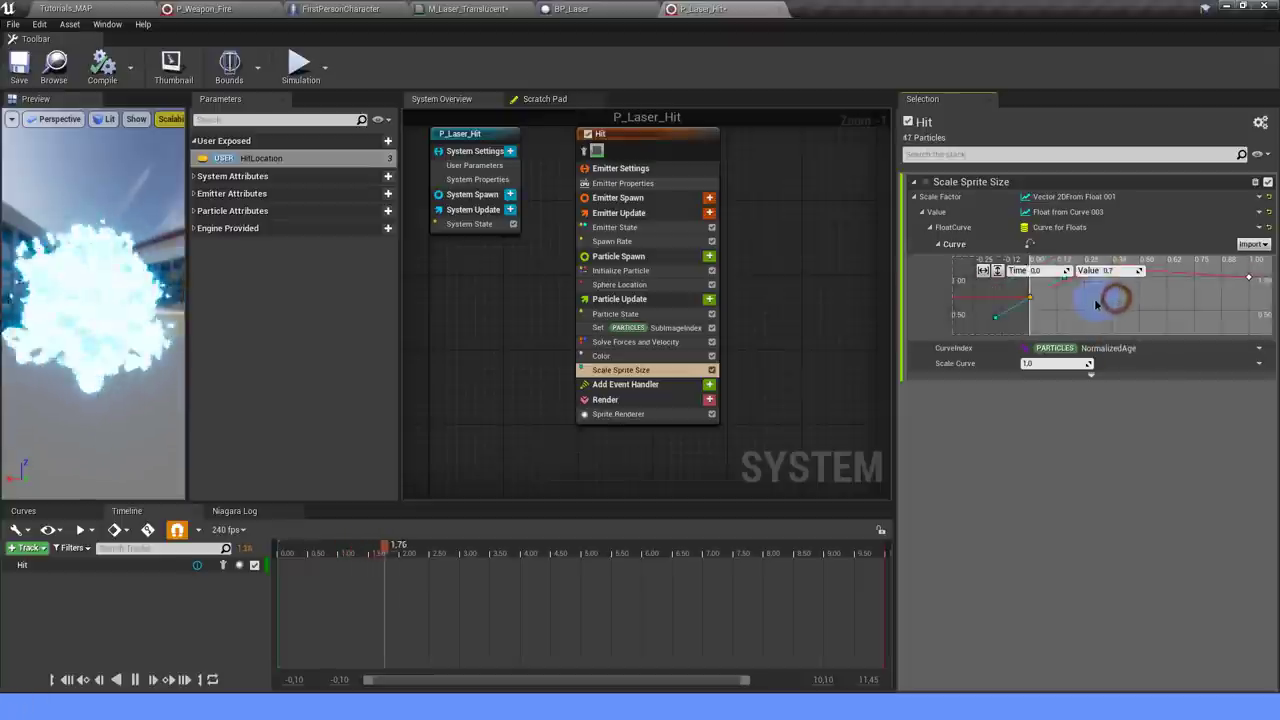
pyautogui.click(1081, 294)
pyautogui.click(1098, 320)
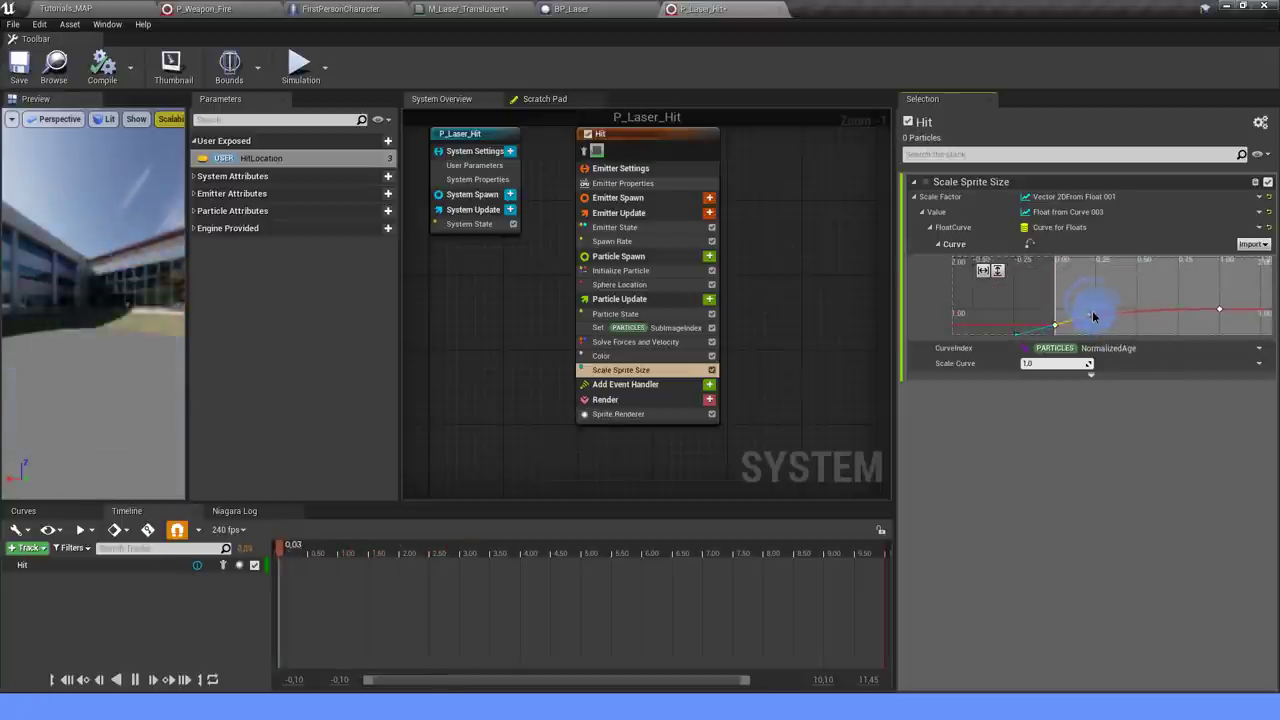
pyautogui.click(19, 68)
pyautogui.click(65, 8)
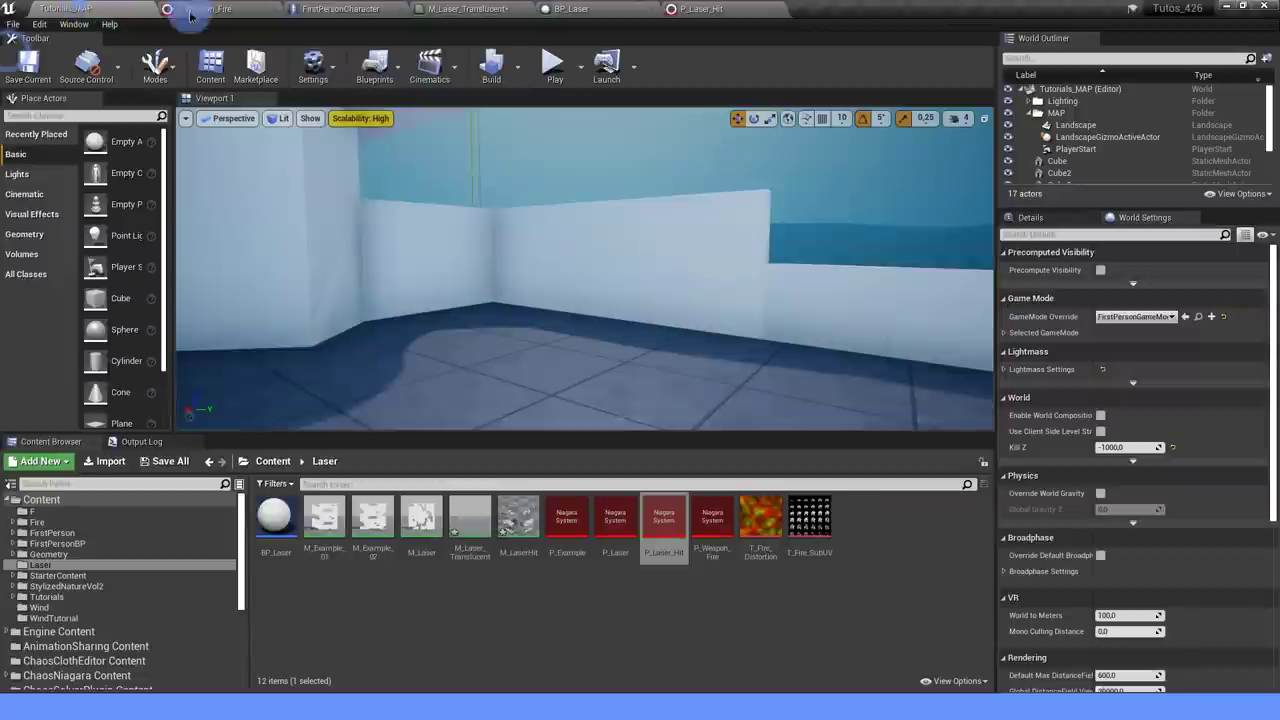
# Play the level, fire the laser at the long wall, then return to P_Laser_Hit.
pyautogui.click(543, 64)
pyautogui.click(584, 268)
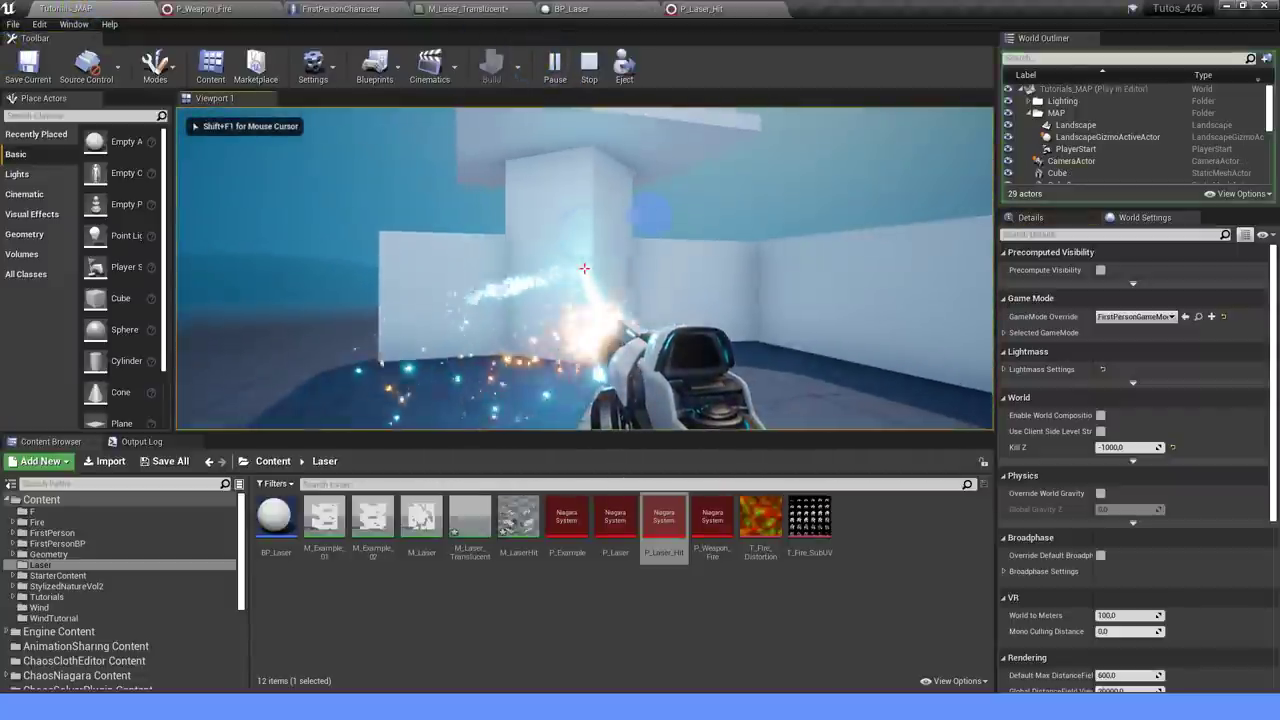
pyautogui.moveTo(584, 268); pyautogui.dragTo(584, 268)
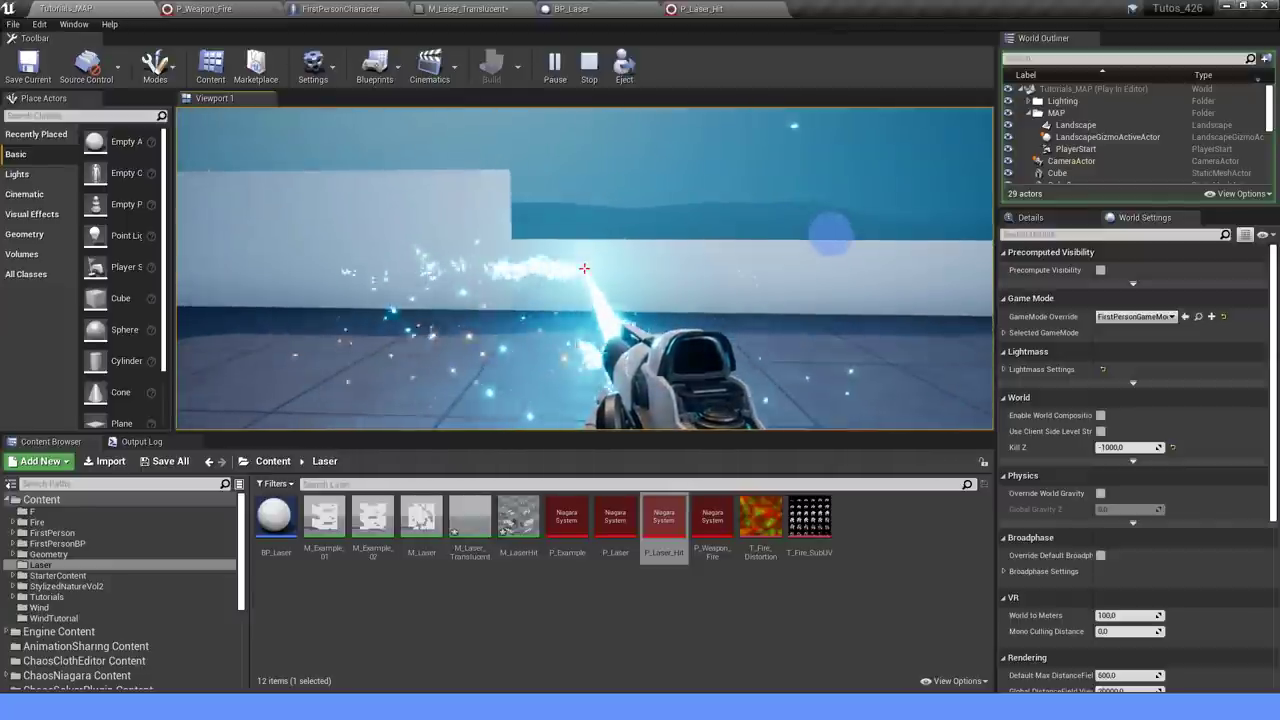
pyautogui.press('Escape')
pyautogui.click(695, 7)
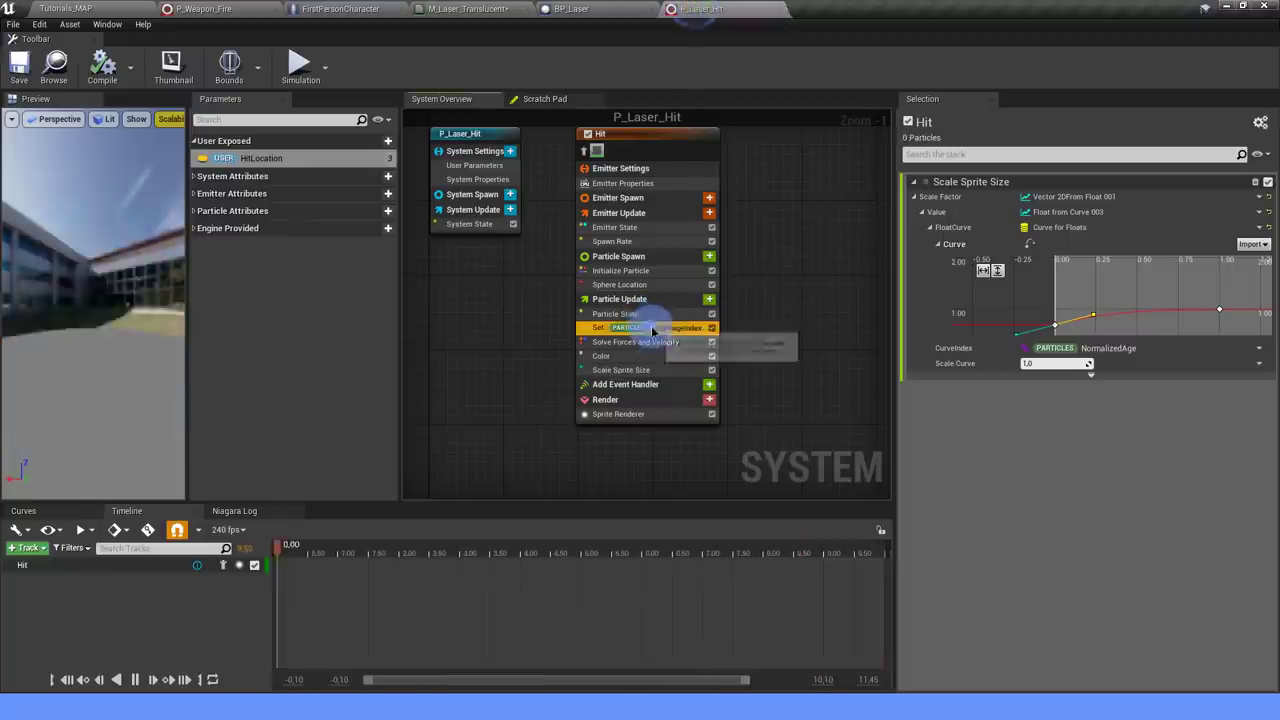
# Raise the SubImageIndex curve's starting keys to 6.
pyautogui.click(436, 9)
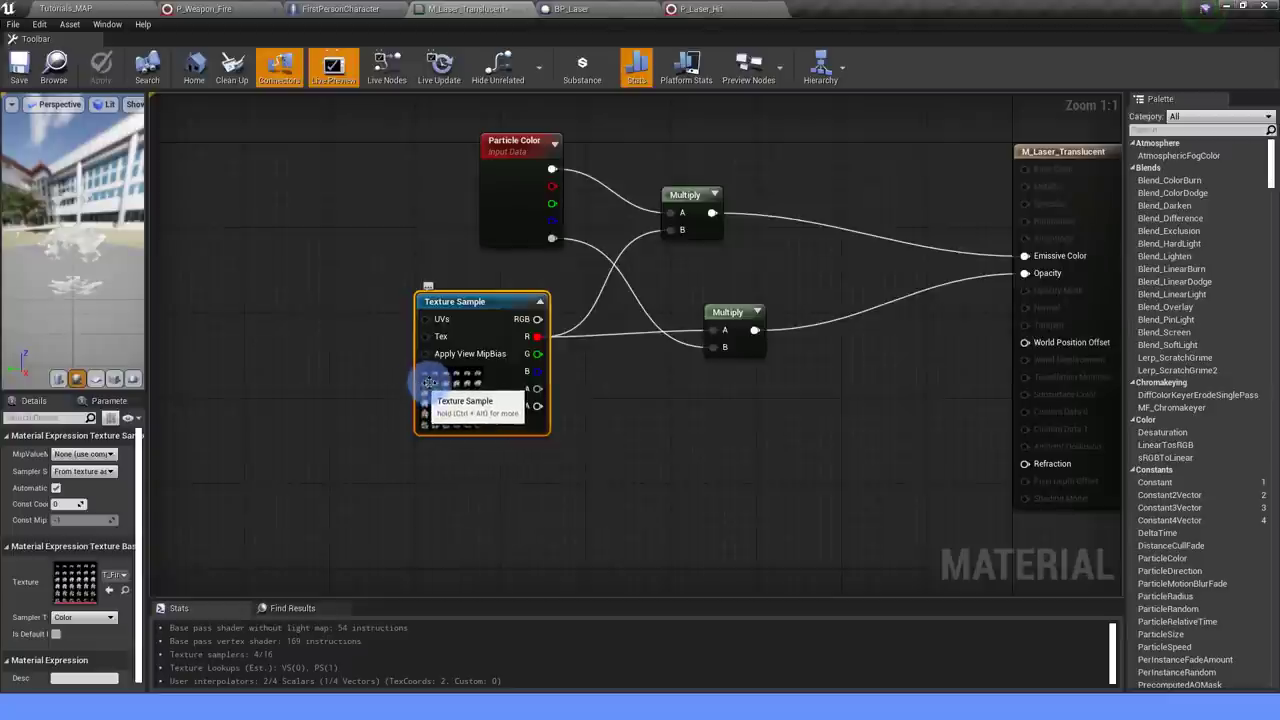
pyautogui.click(743, 8)
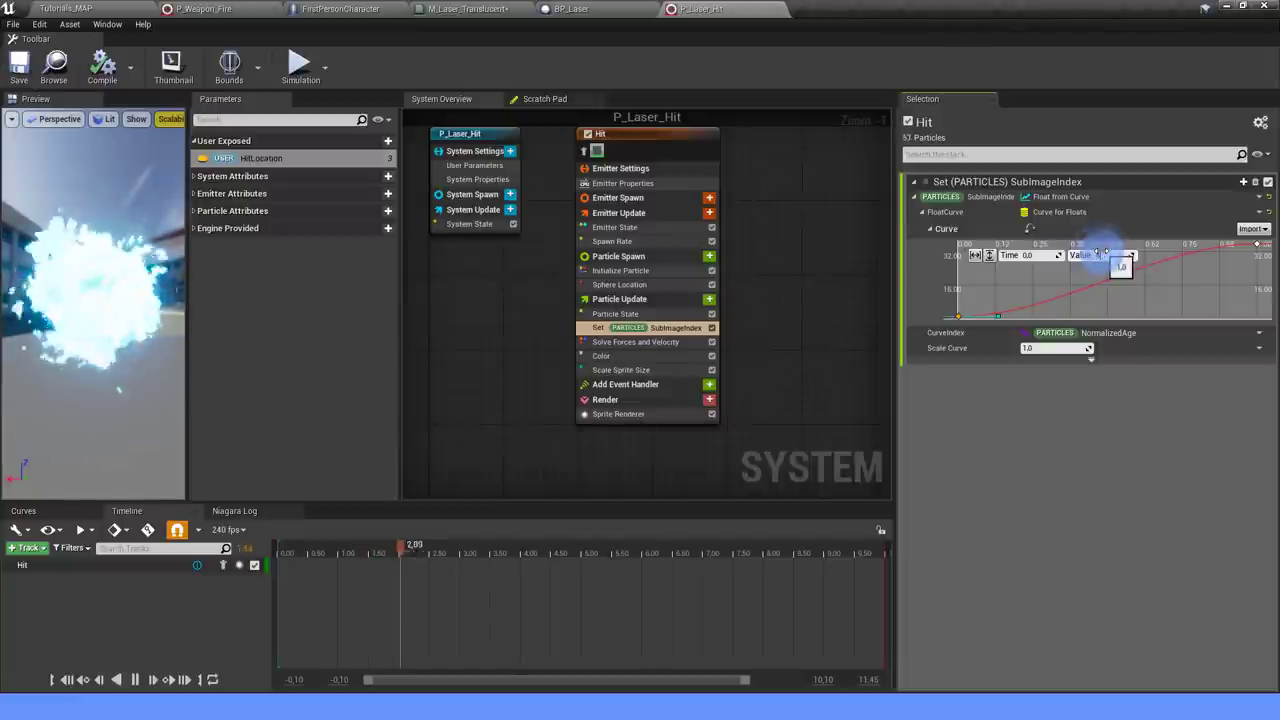
pyautogui.moveTo(1104, 252); pyautogui.dragTo(1043, 466)
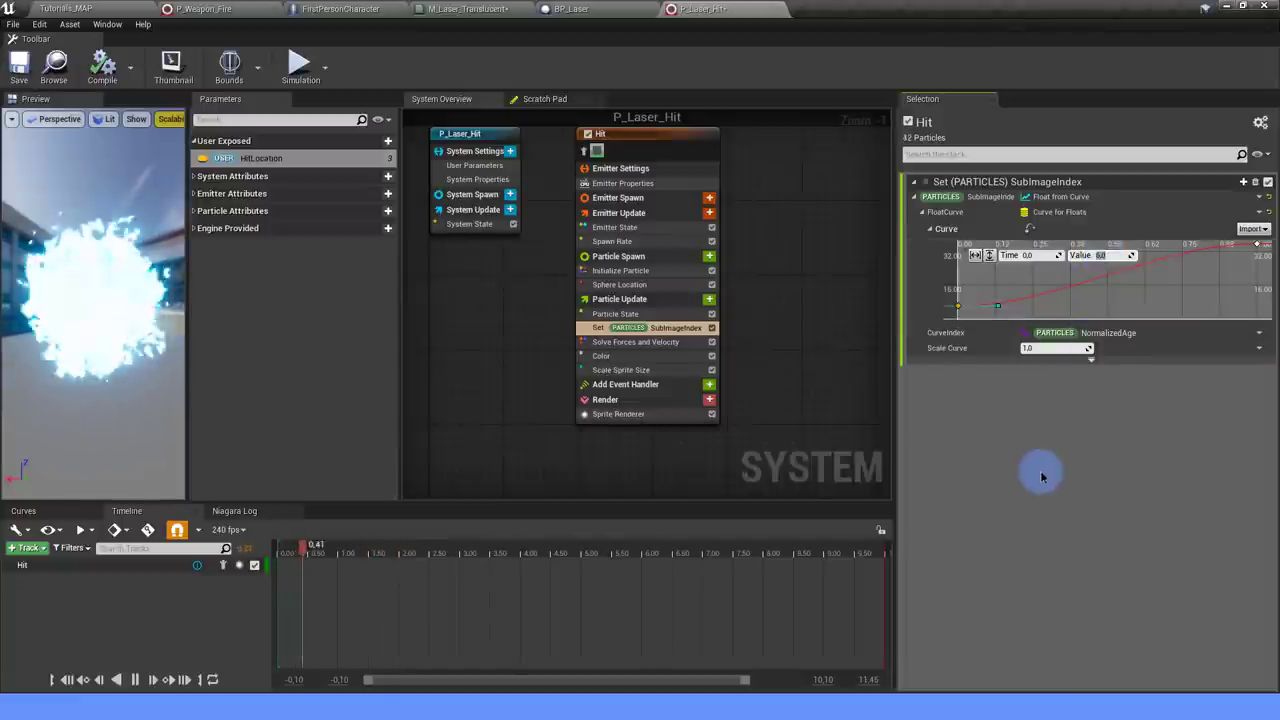
# Shrink the Hit sprite size range to 25–35 and save P_Laser_Hit.
pyautogui.click(640, 272)
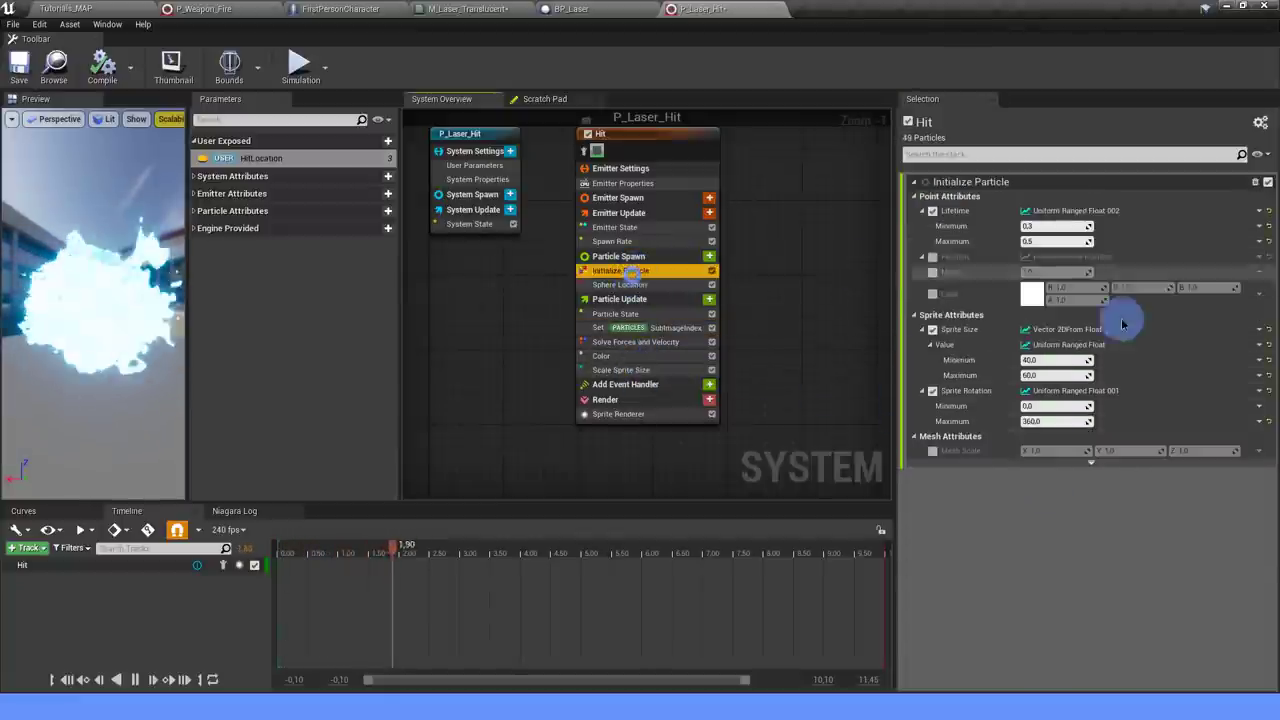
pyautogui.write('25')
pyautogui.click(1043, 375)
pyautogui.write('35')
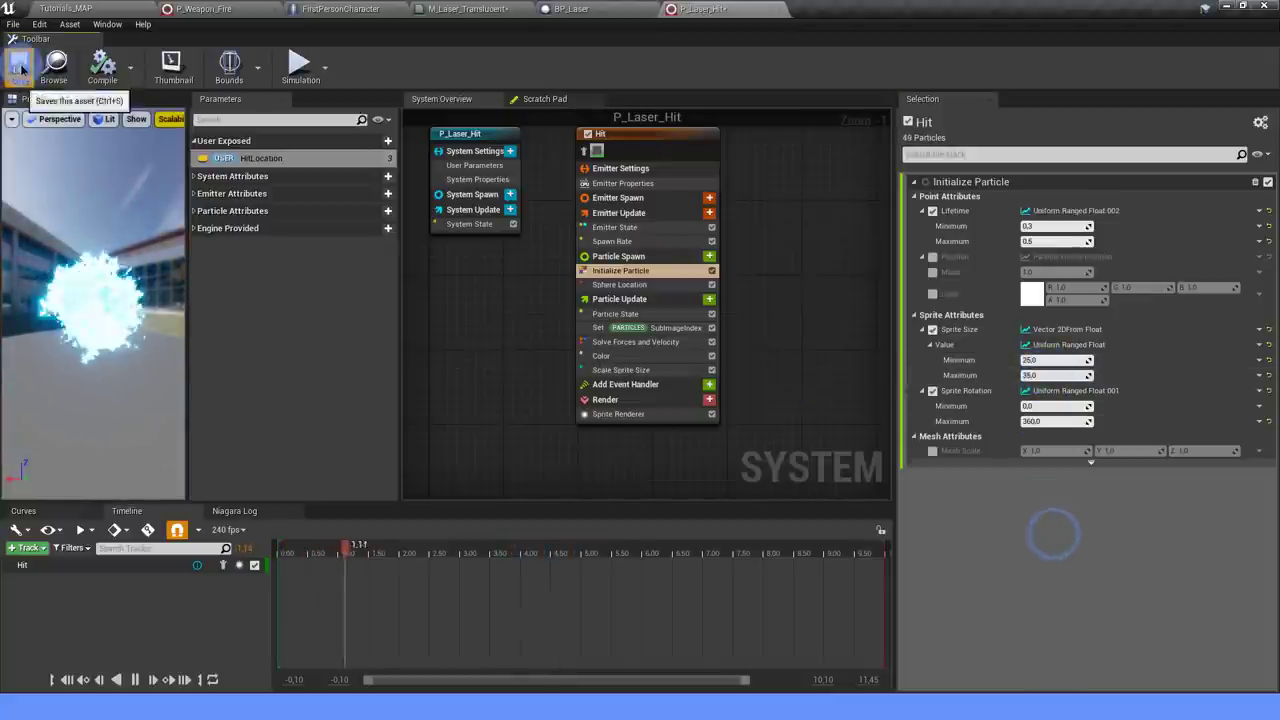
pyautogui.click(86, 7)
# Play the level, firing the laser at the floor and white walls, then stop.
pyautogui.click(553, 68)
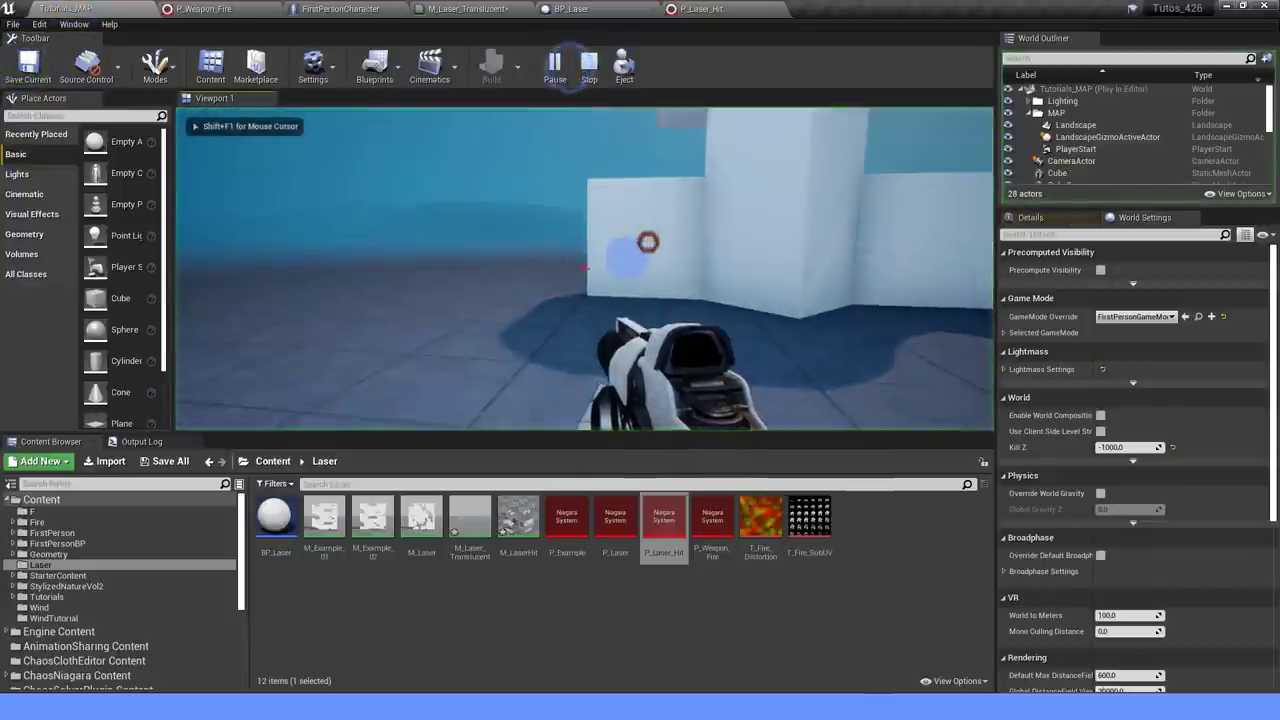
pyautogui.click(584, 268)
pyautogui.moveTo(584, 268); pyautogui.dragTo(584, 268)
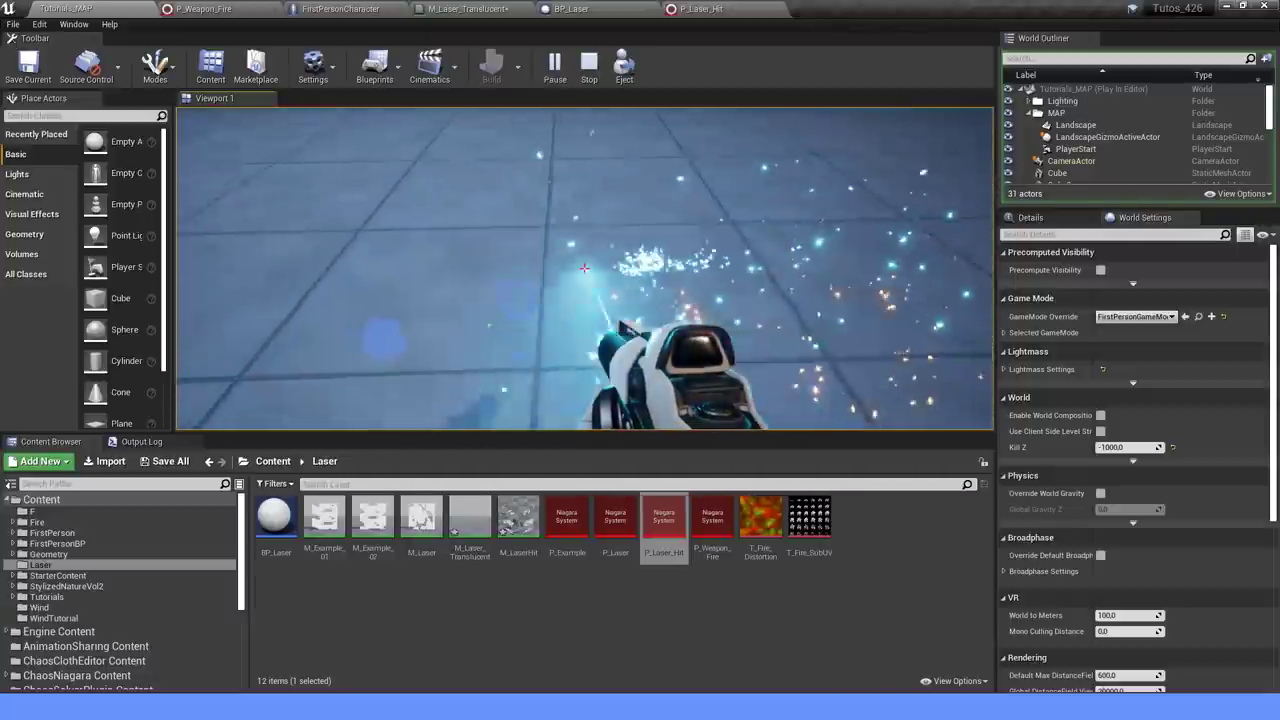
pyautogui.moveTo(584, 268); pyautogui.dragTo(584, 268)
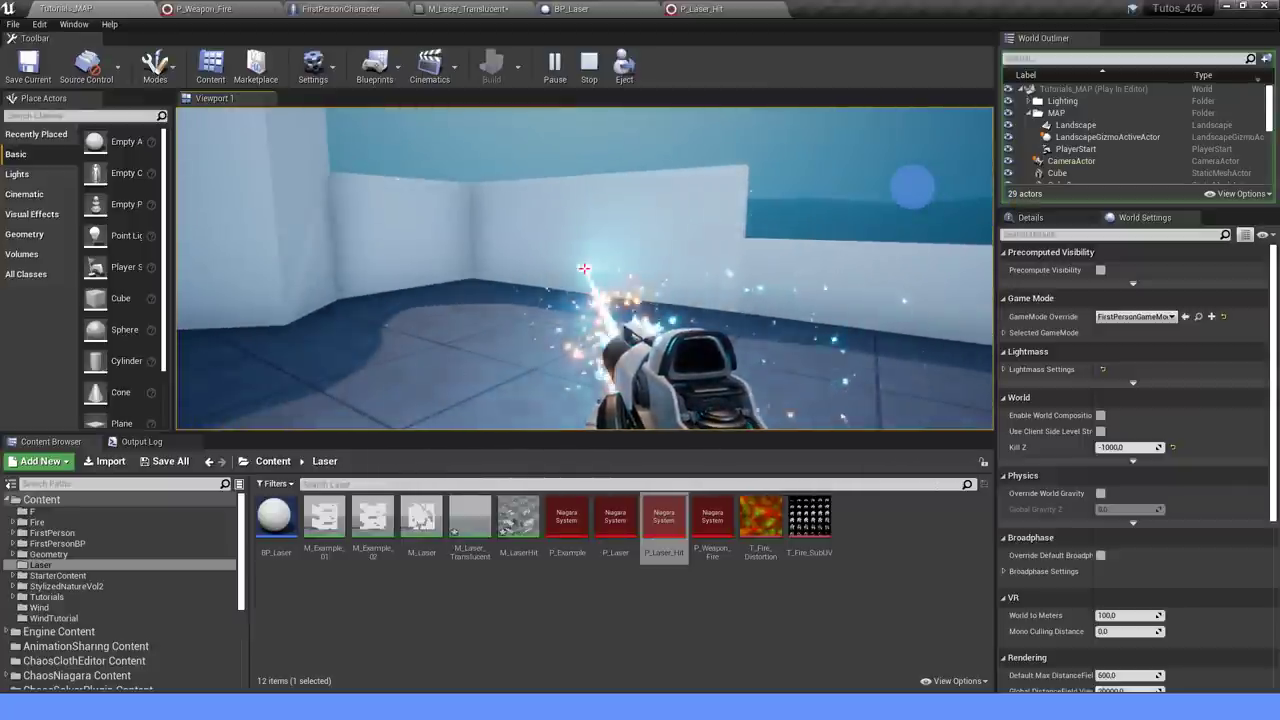
pyautogui.press('Escape')
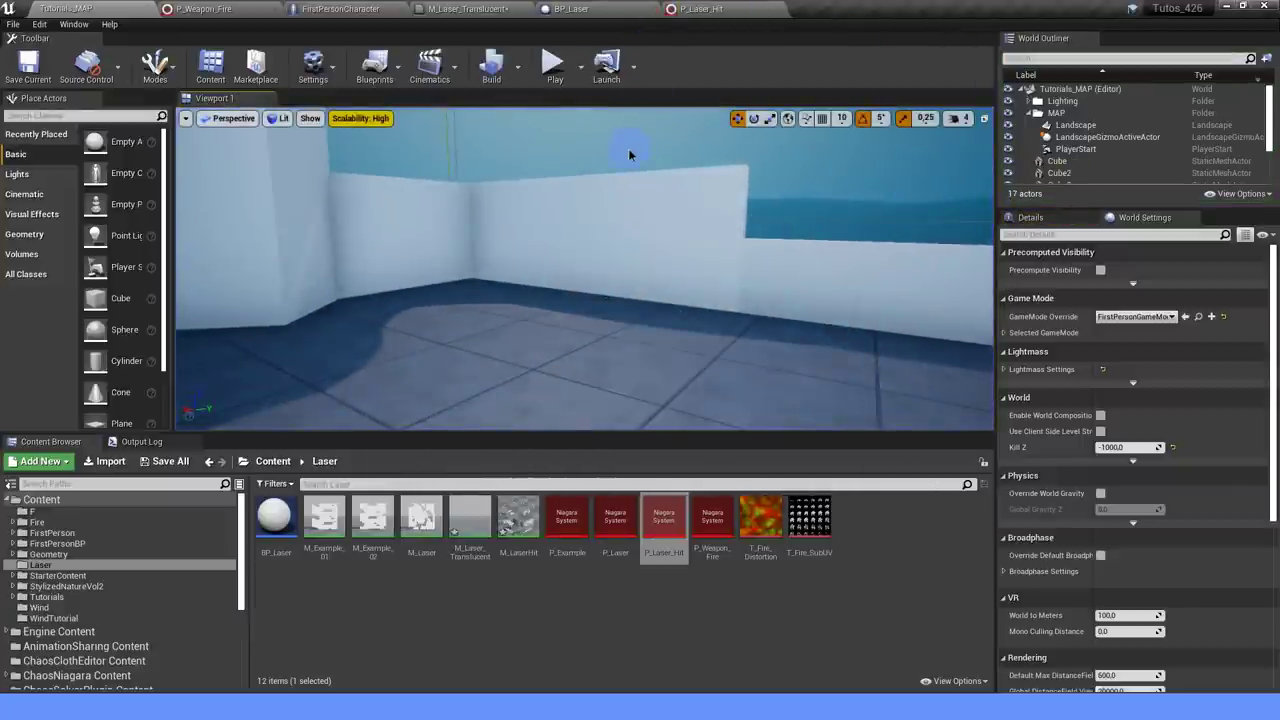
# Open the P_Laser system from the Tutorials_MAP level.
pyautogui.scroll(-3, 629, 155)
pyautogui.click(703, 6)
pyautogui.scroll(-2, 663, 300)
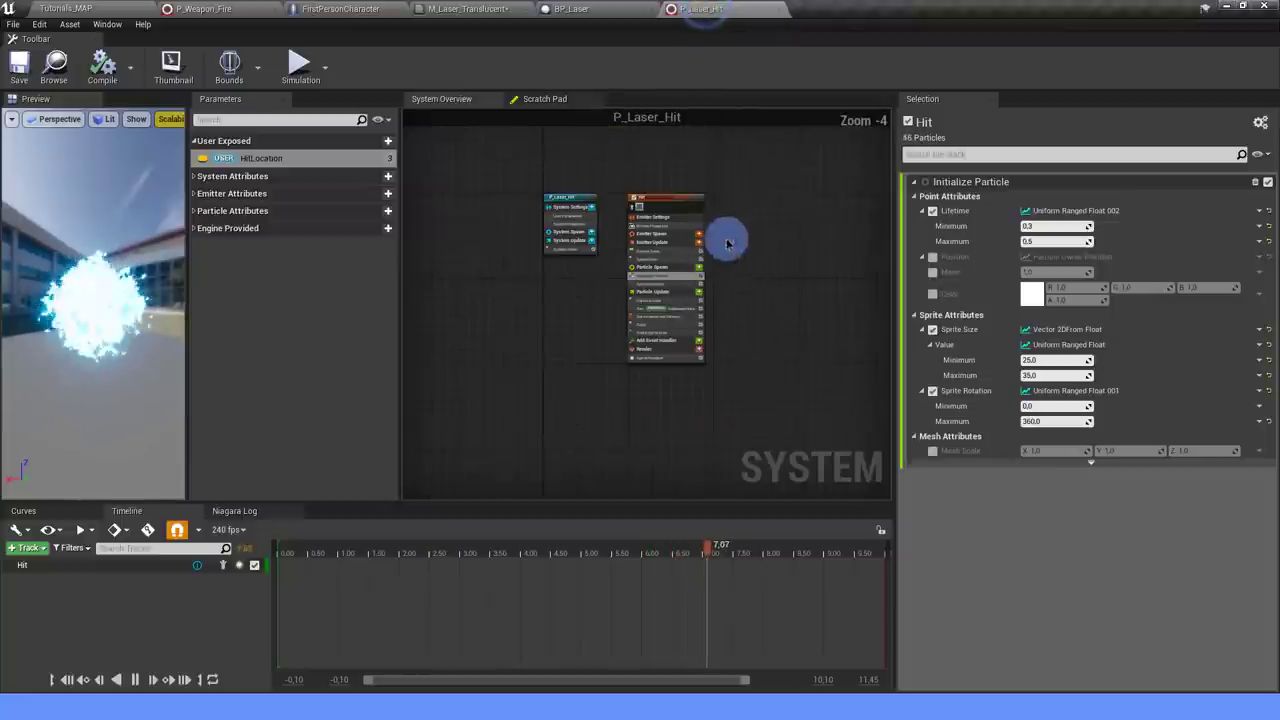
pyautogui.scroll(-2, 729, 237)
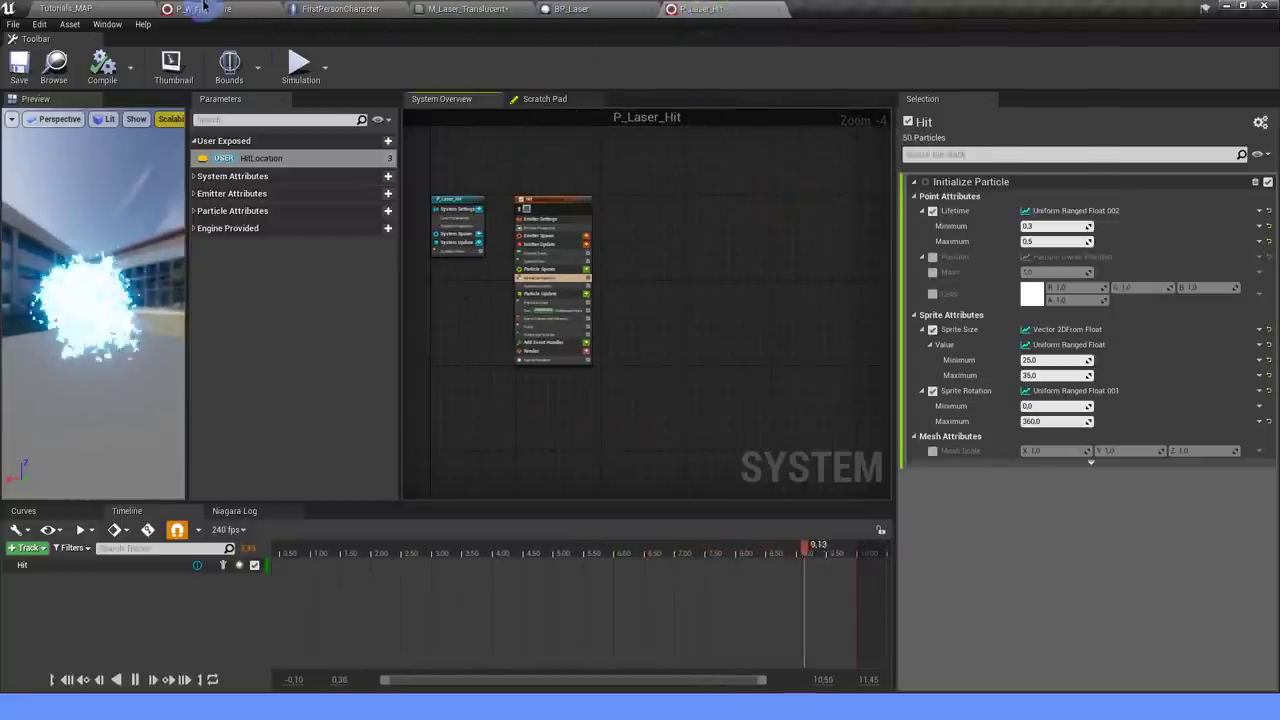
pyautogui.click(97, 7)
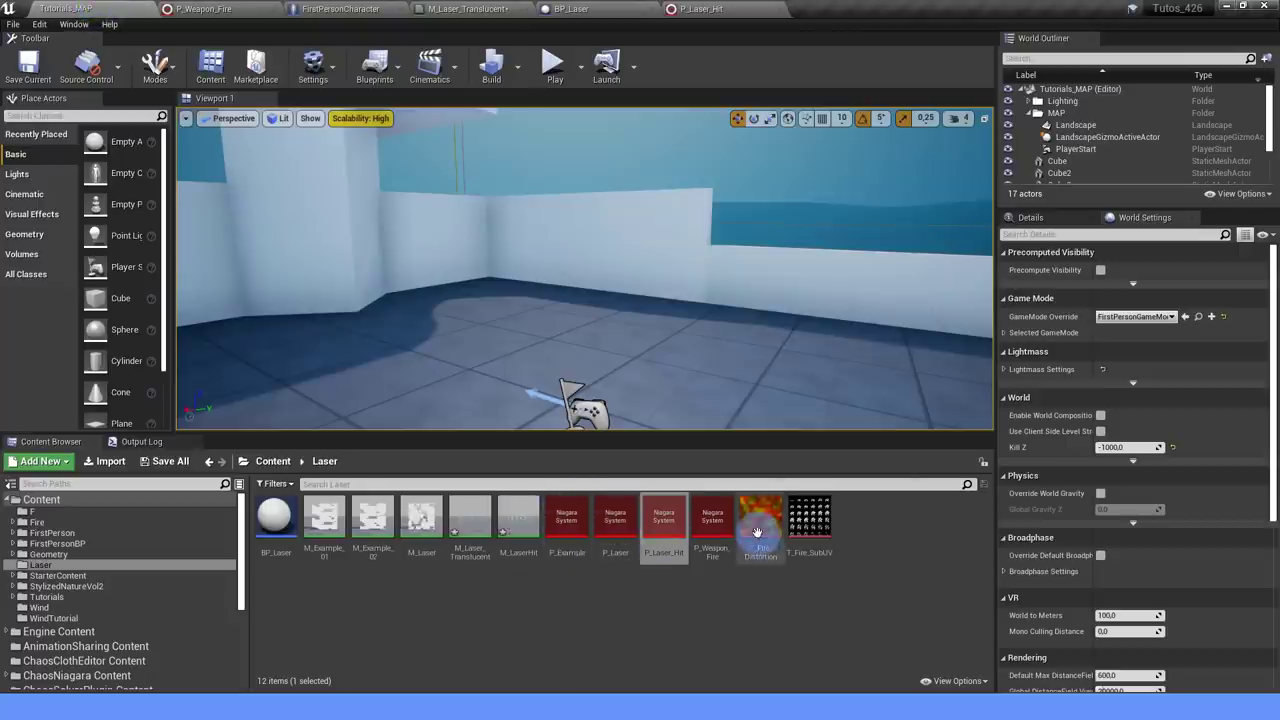
pyautogui.doubleClick(627, 518)
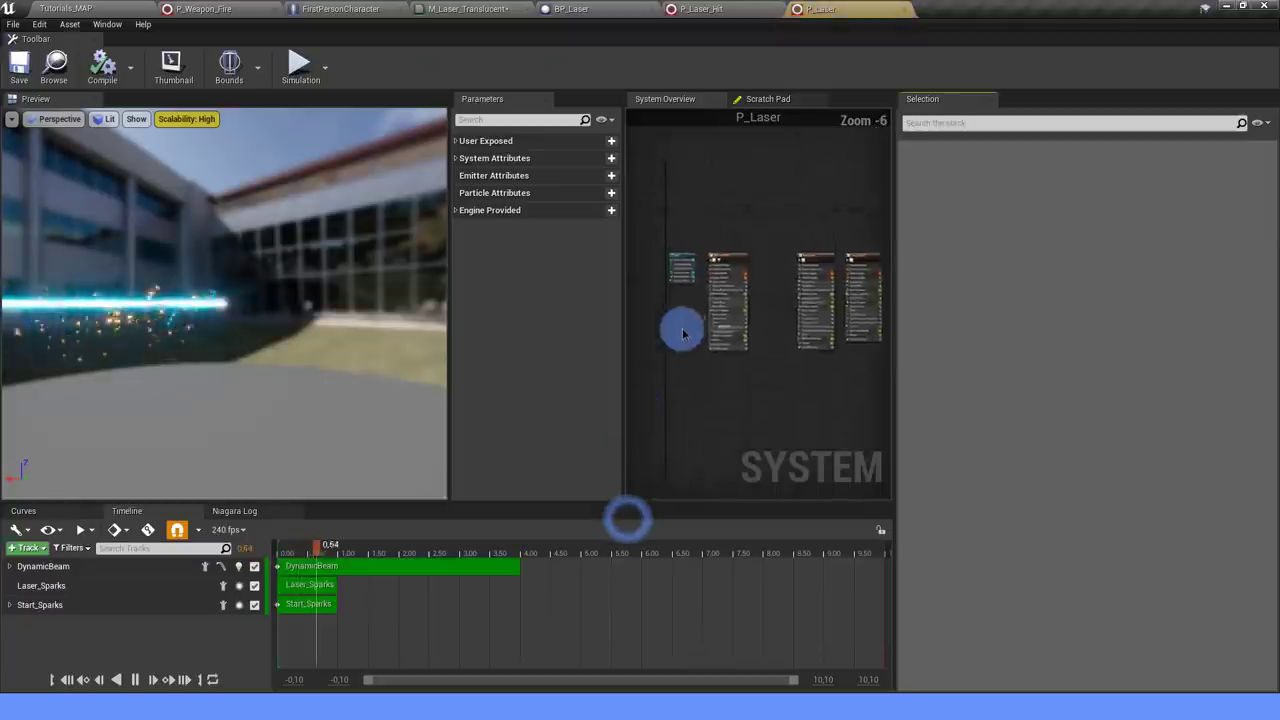
pyautogui.scroll(2, 680, 326)
pyautogui.scroll(-2, 704, 214)
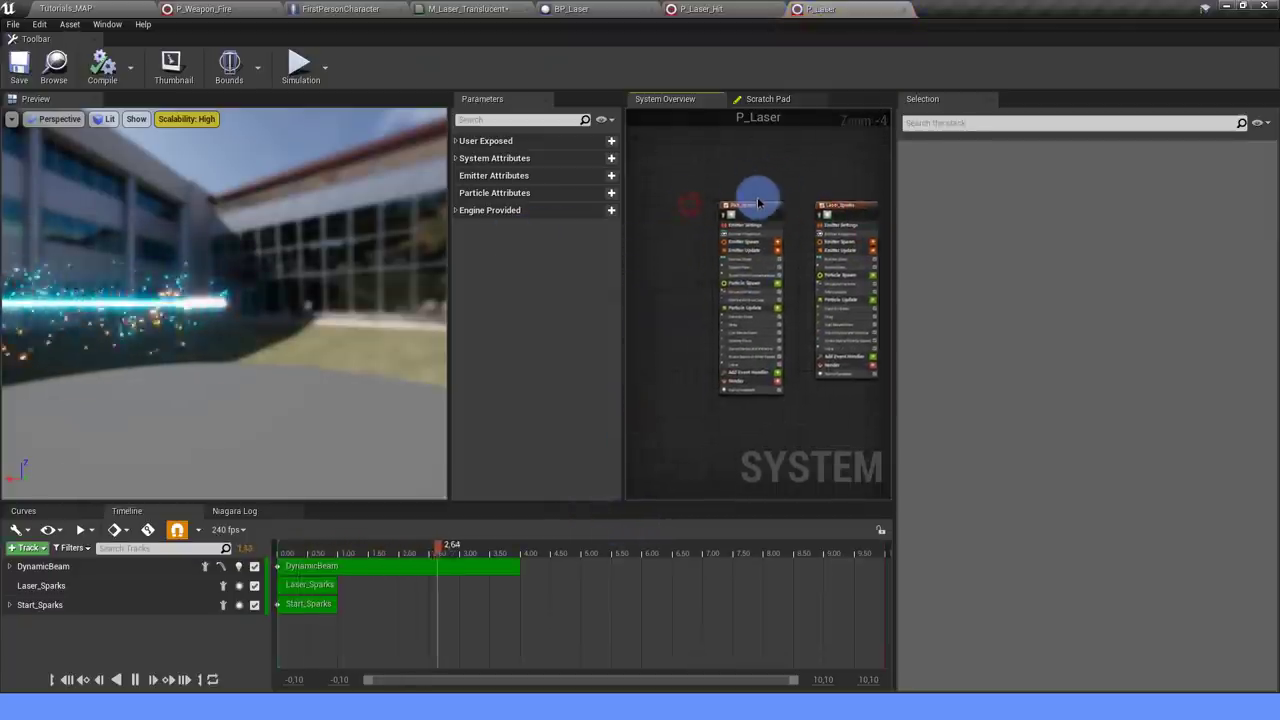
pyautogui.scroll(2, 757, 200)
# Set Start_Sparks' Emitter State to Loop Behavior Once with Infinite Loop Duration Mode.
pyautogui.click(755, 213)
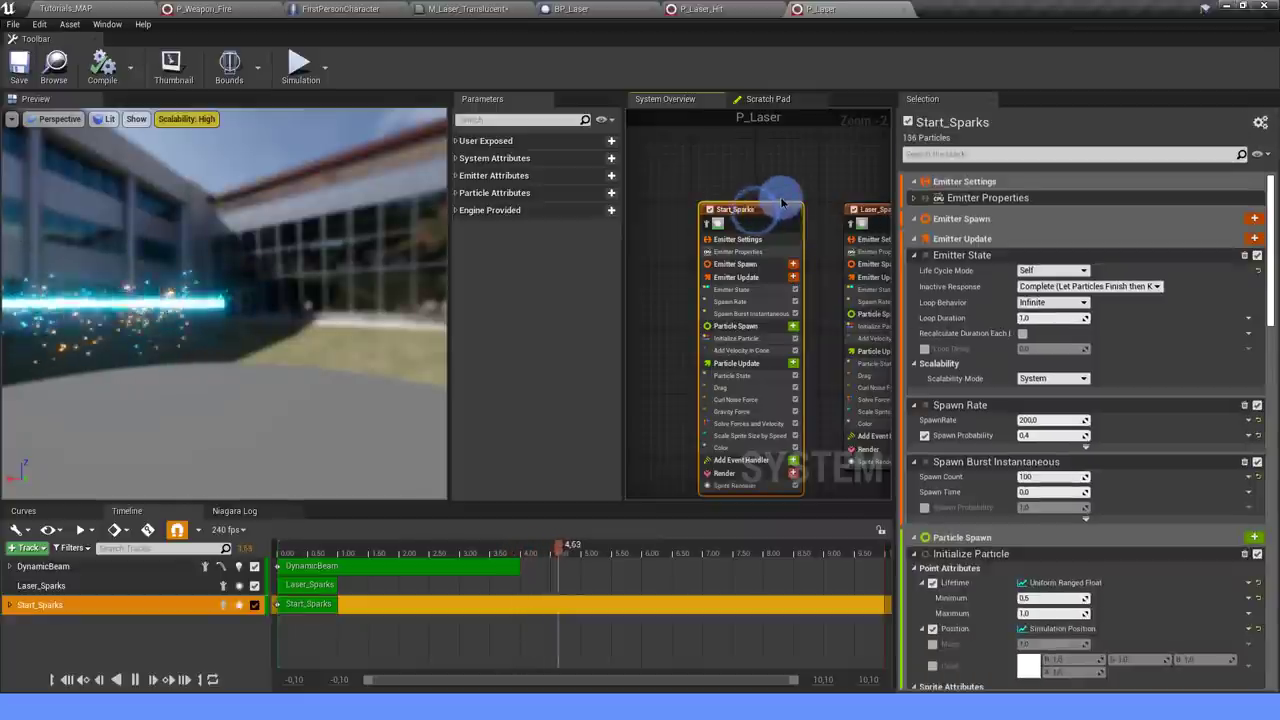
pyautogui.moveTo(810, 287); pyautogui.dragTo(781, 245, button='right')
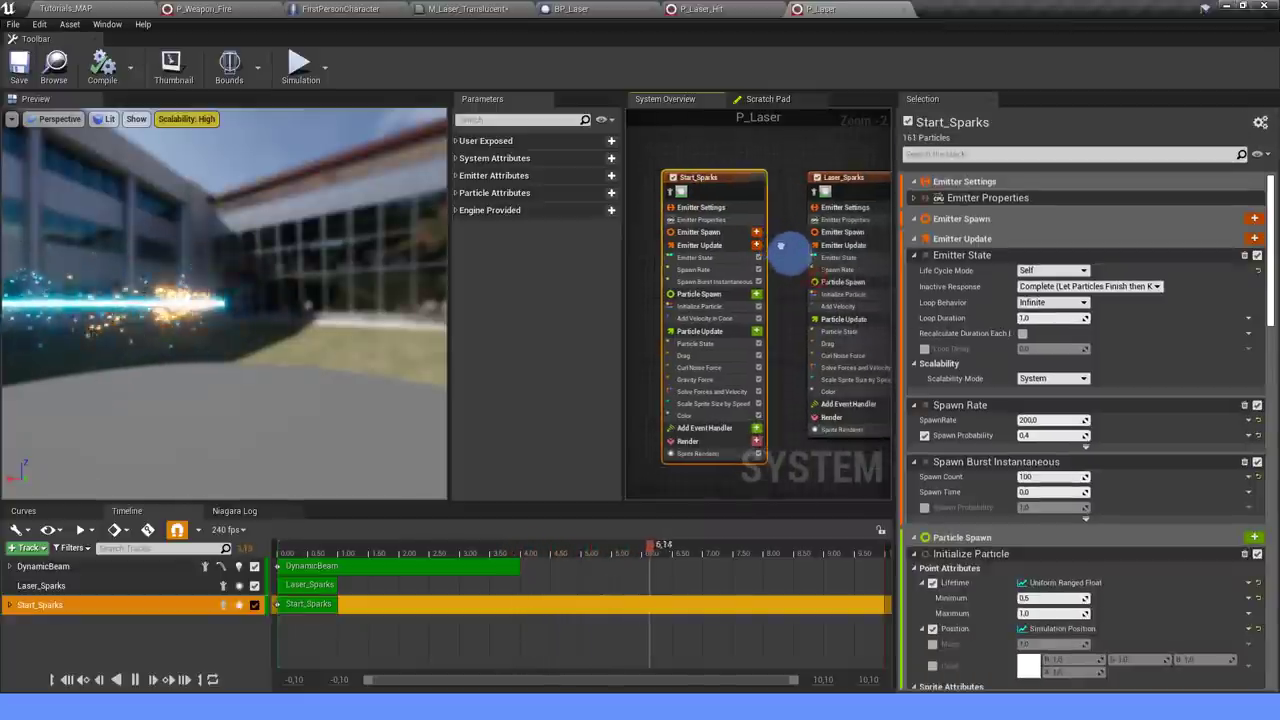
pyautogui.click(689, 260)
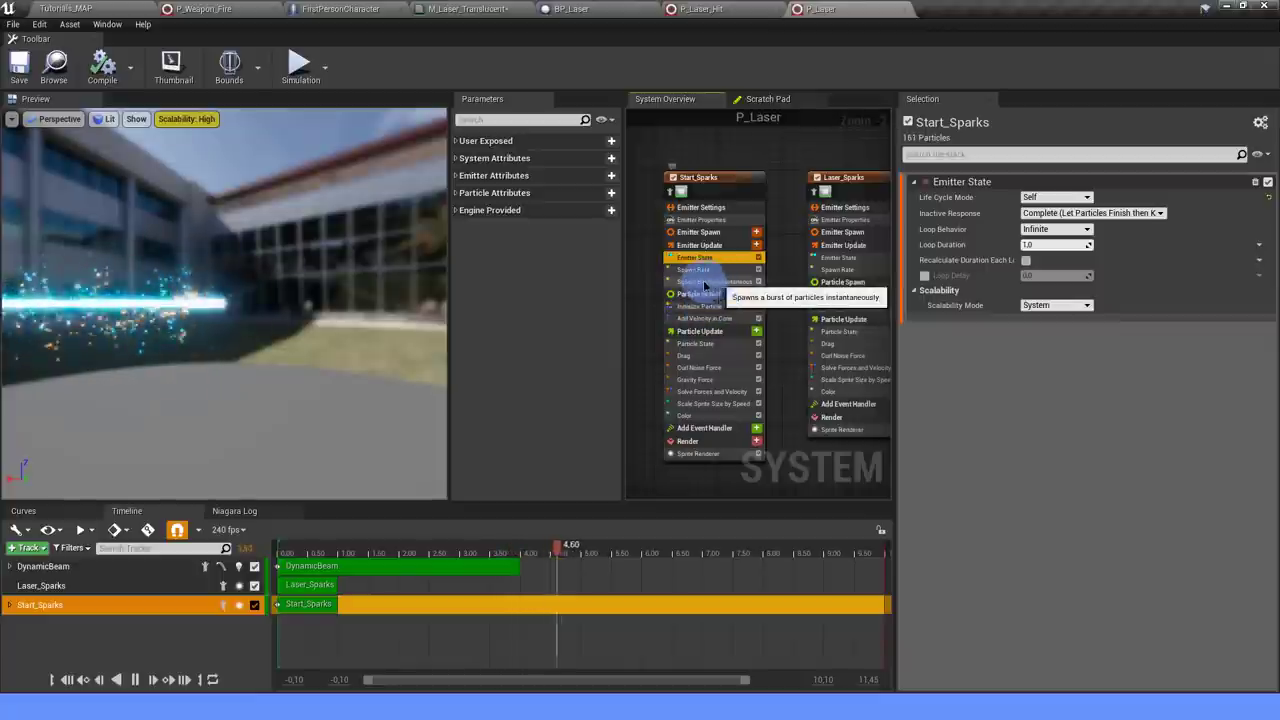
pyautogui.click(1056, 229)
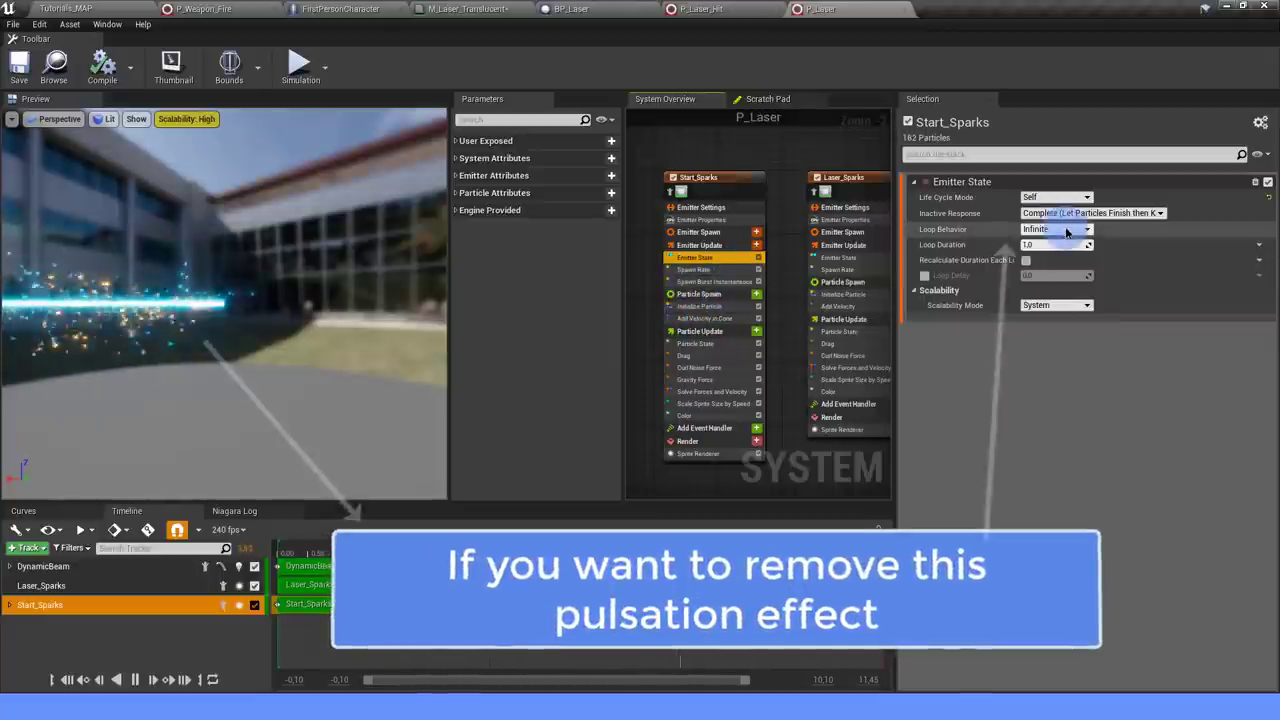
pyautogui.click(1056, 250)
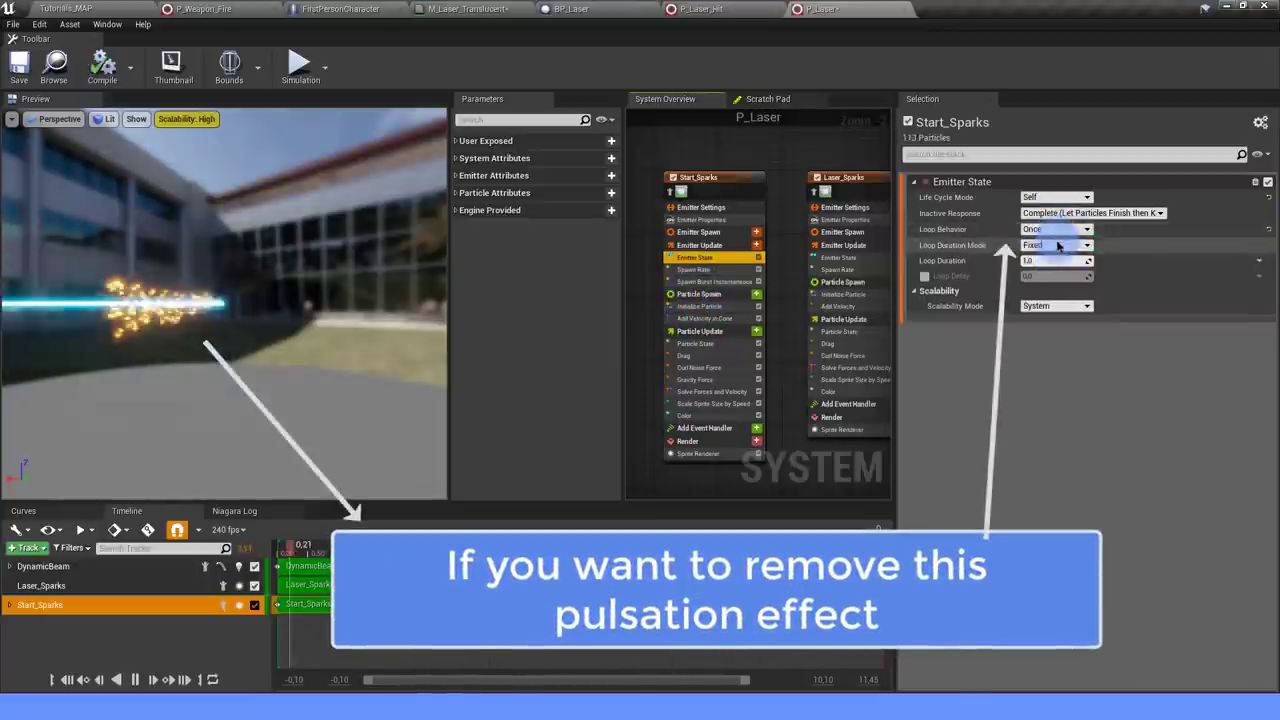
pyautogui.click(1050, 265)
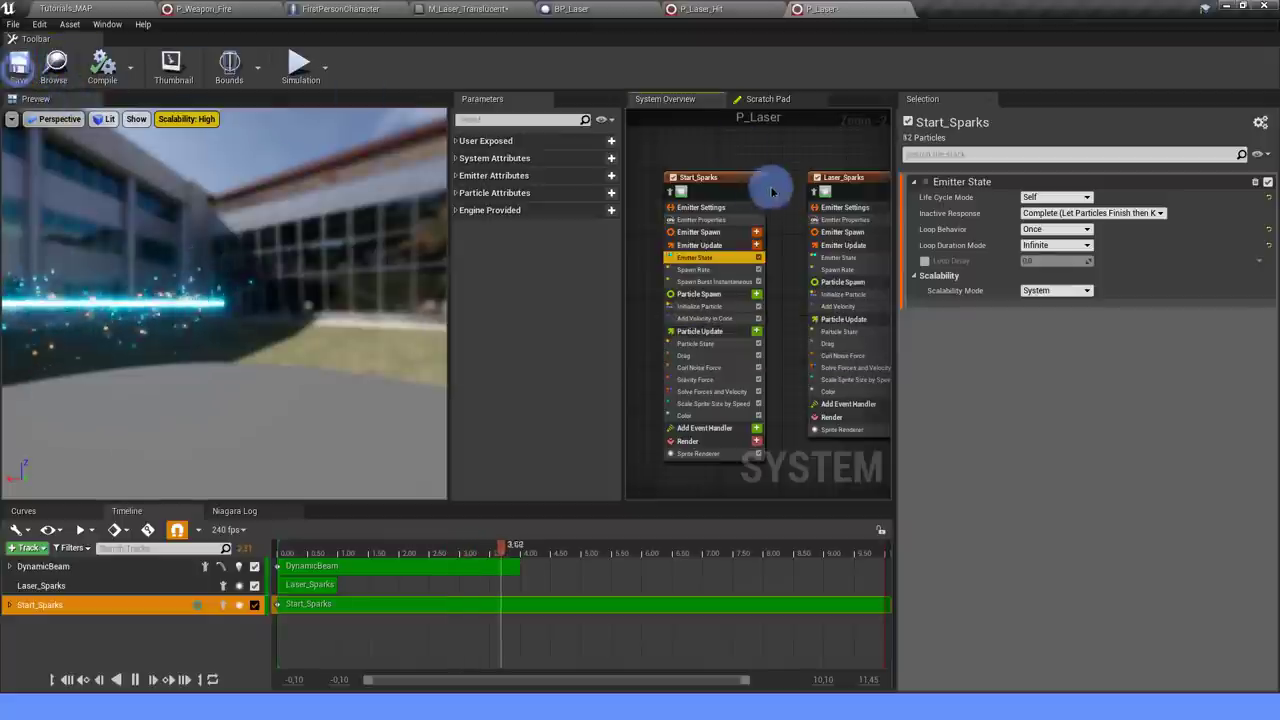
pyautogui.click(713, 180)
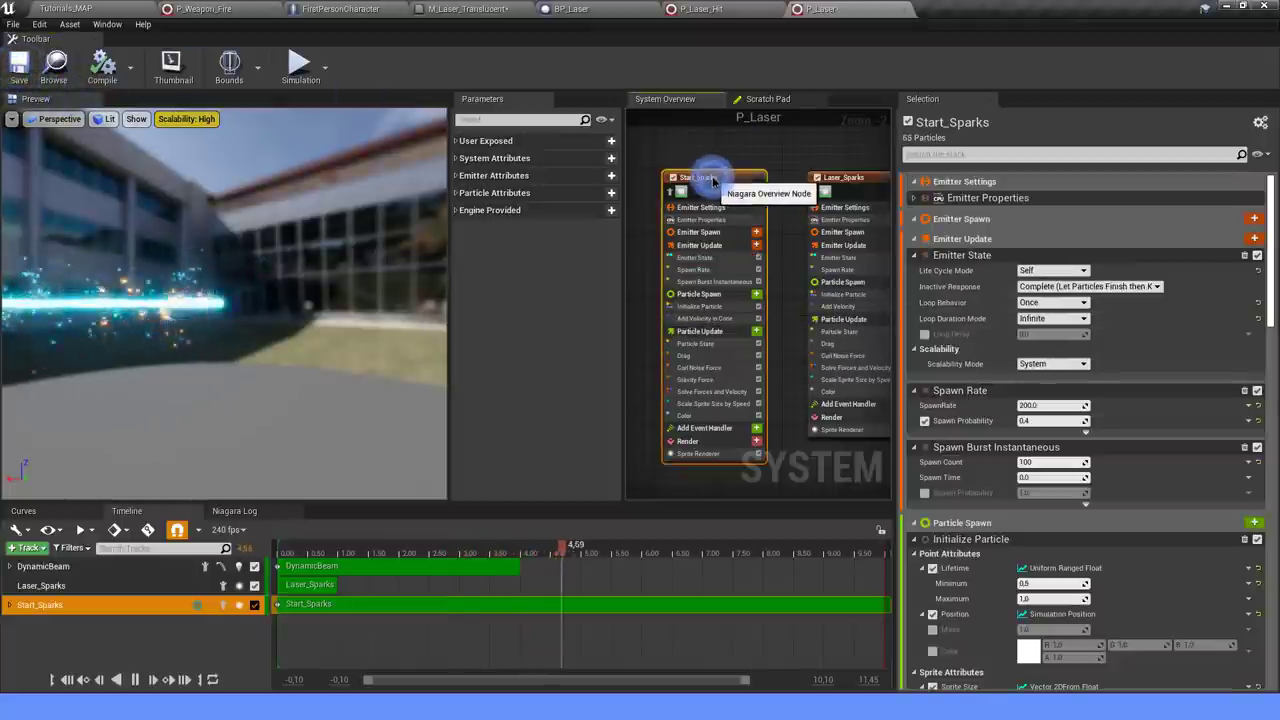
# Paste the Start_Sparks emitter into the P_Laser_Hit system.
pyautogui.click(705, 8)
pyautogui.moveTo(723, 175); pyautogui.dragTo(617, 220, button='right')
pyautogui.hotkey('ctrl', 'v')
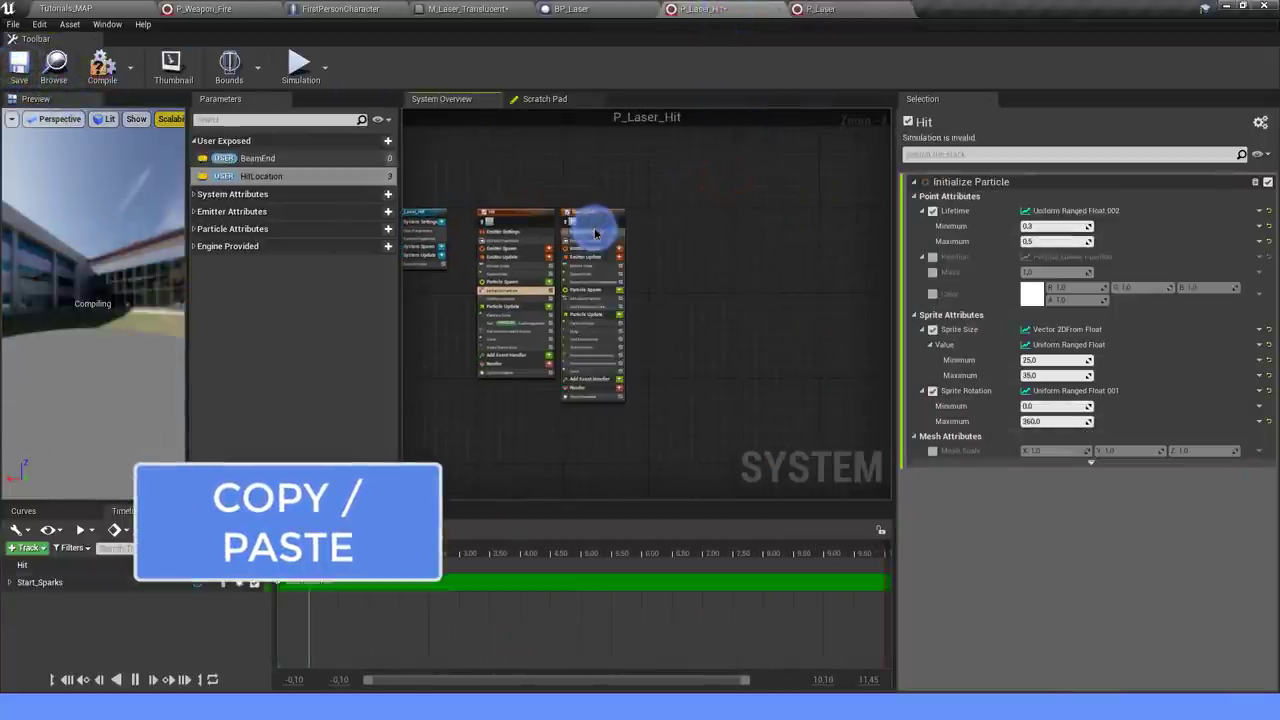
pyautogui.scroll(2, 594, 225)
pyautogui.click(590, 210)
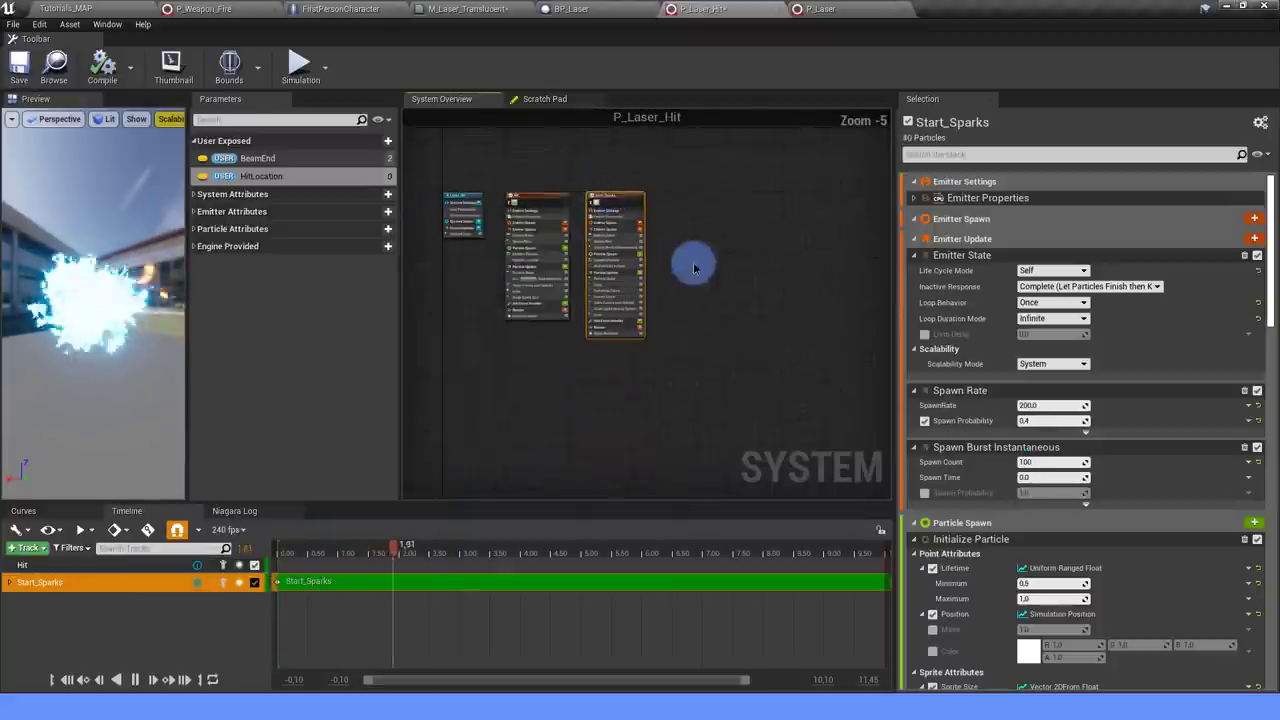
# Delete Start_Sparks' Spawn Burst Instantaneous module and raise Spawn Rate to 500.
pyautogui.scroll(1, 700, 275)
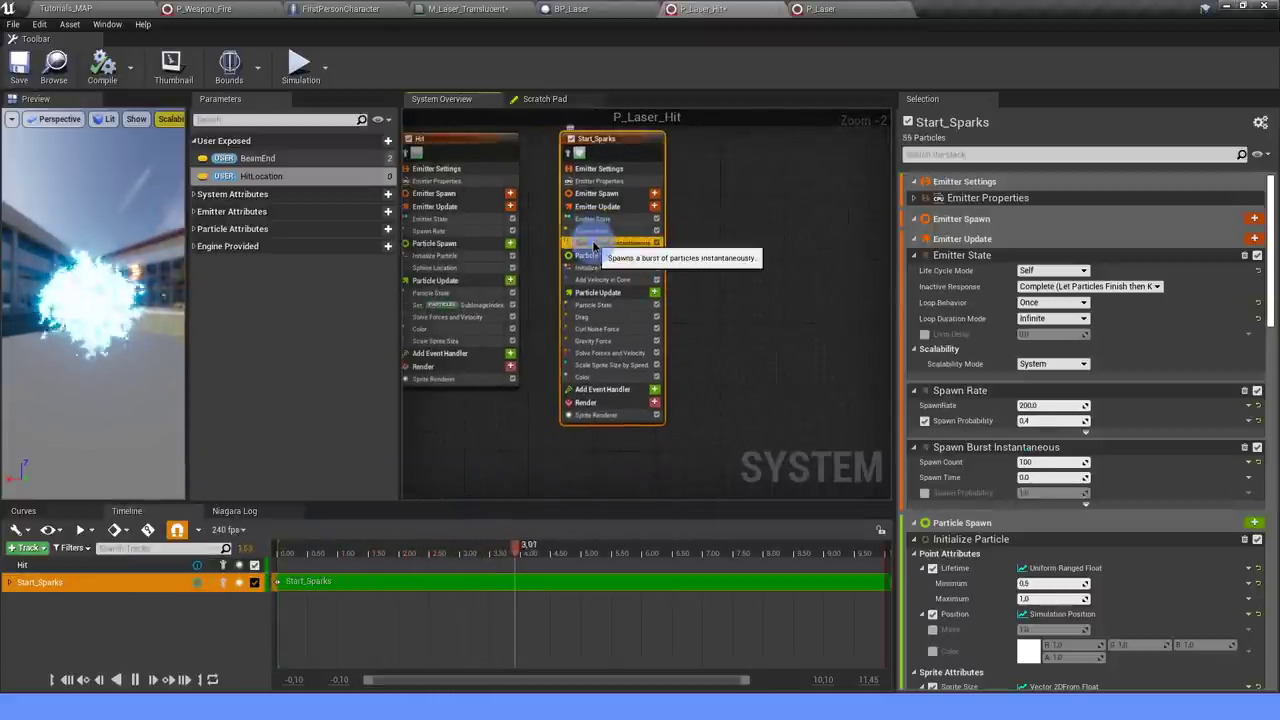
pyautogui.click(594, 245)
pyautogui.press('Delete')
pyautogui.click(590, 219)
pyautogui.click(594, 231)
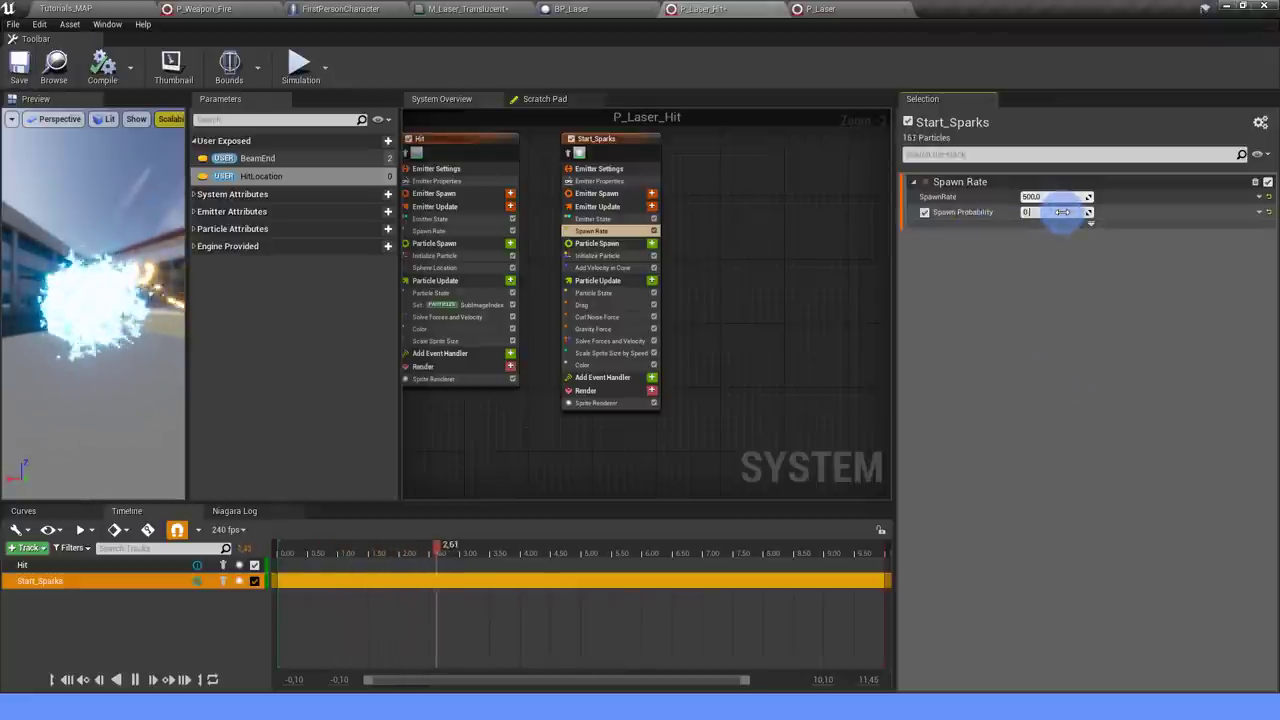
# Give Start_Sparks a 0.5 spawn probability and sprite sizes from 1 to 3.5.
pyautogui.click(812, 294)
pyautogui.click(601, 256)
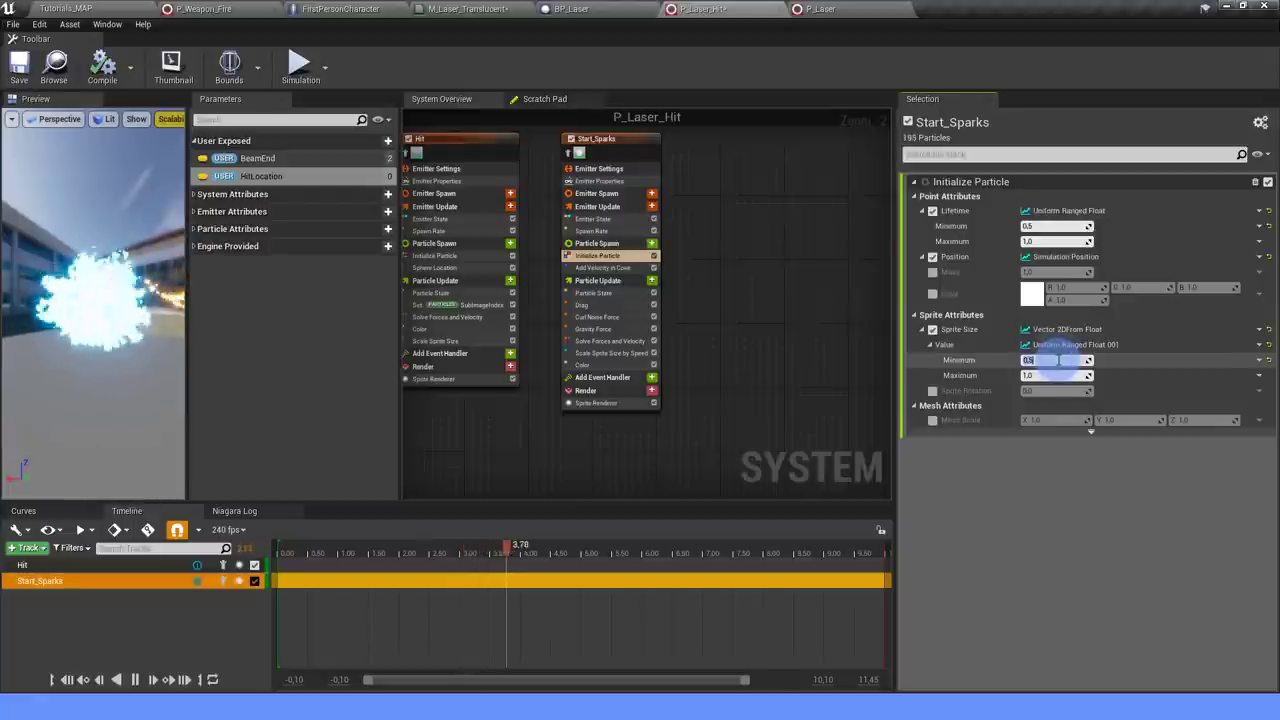
pyautogui.write('1')
pyautogui.write('4')
pyautogui.click(1050, 457)
pyautogui.press('Tab')
pyautogui.write('3.5')
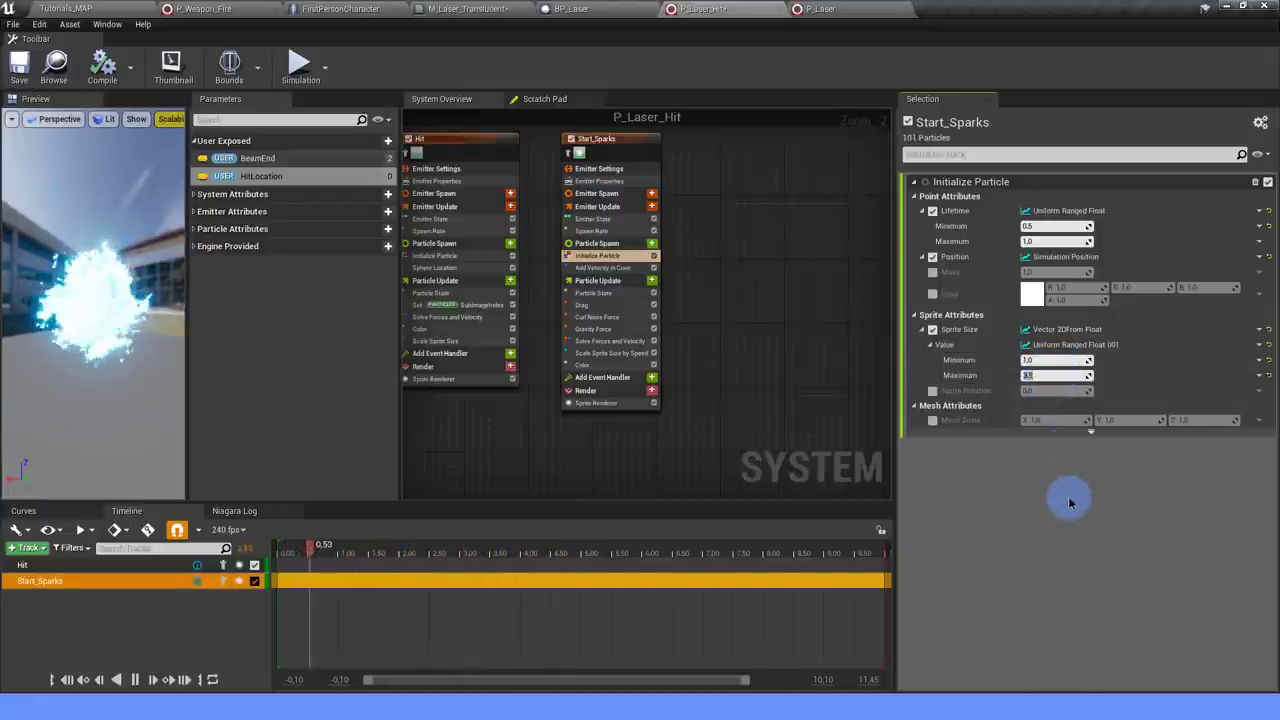
# Set the Start_Sparks colour Scale Curve multiplier to 600.
pyautogui.click(590, 368)
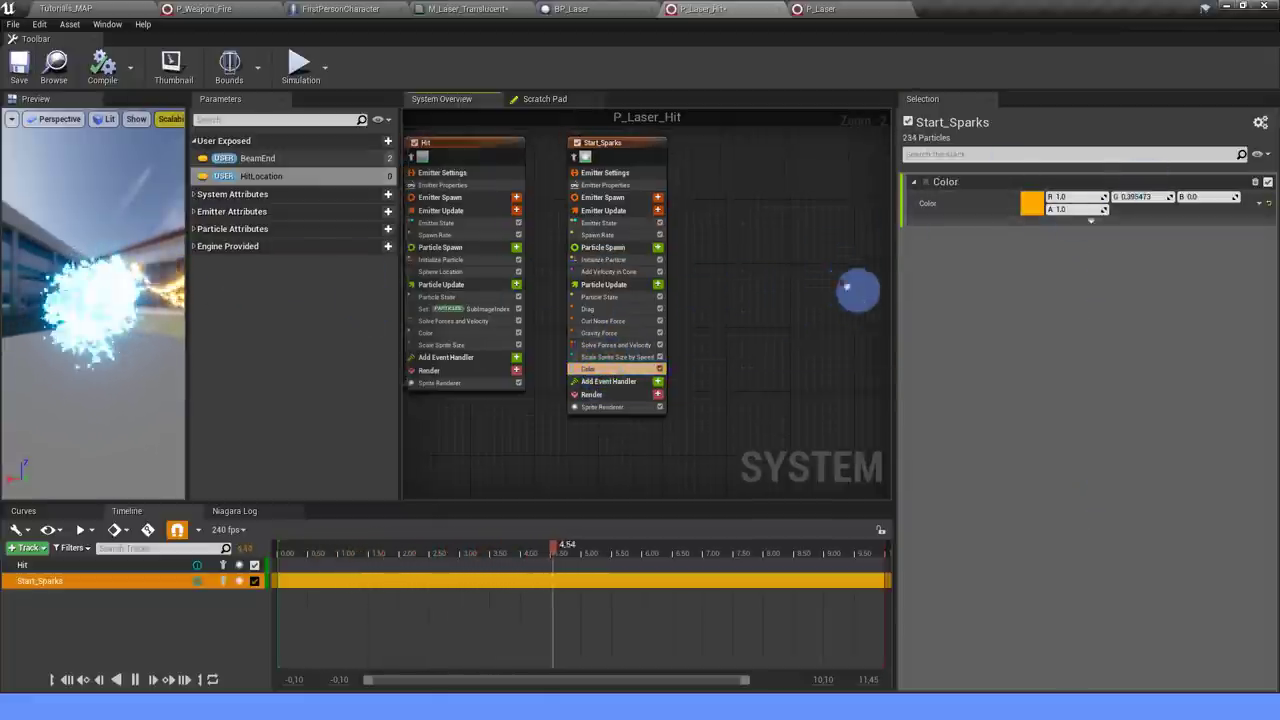
pyautogui.scroll(1, 714, 320)
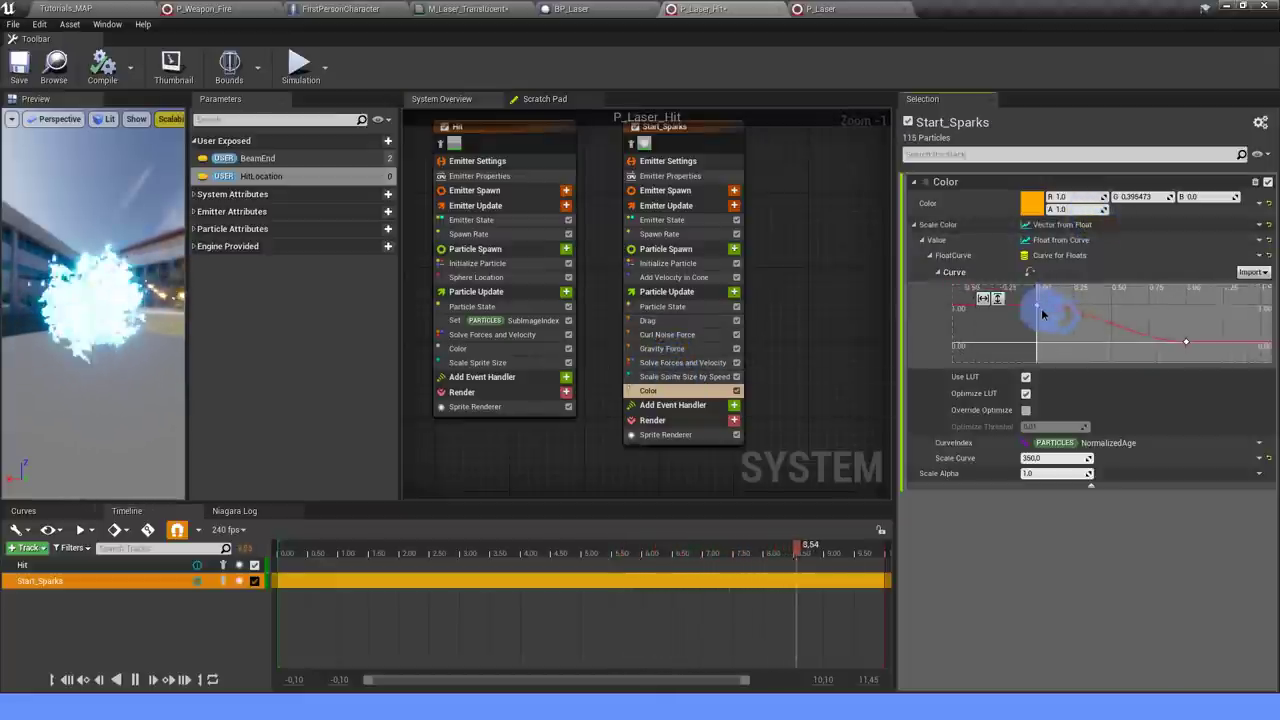
pyautogui.click(1042, 313)
pyautogui.click(1060, 458)
pyautogui.write('600')
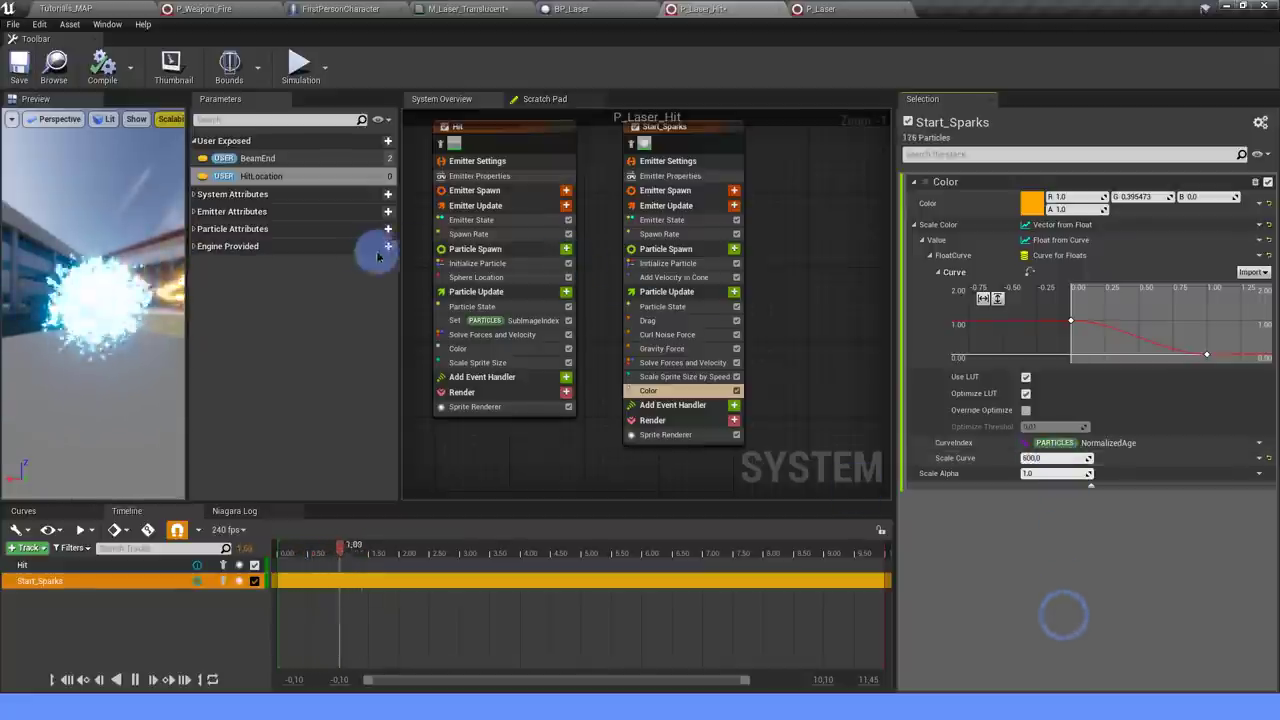
pyautogui.click(711, 280)
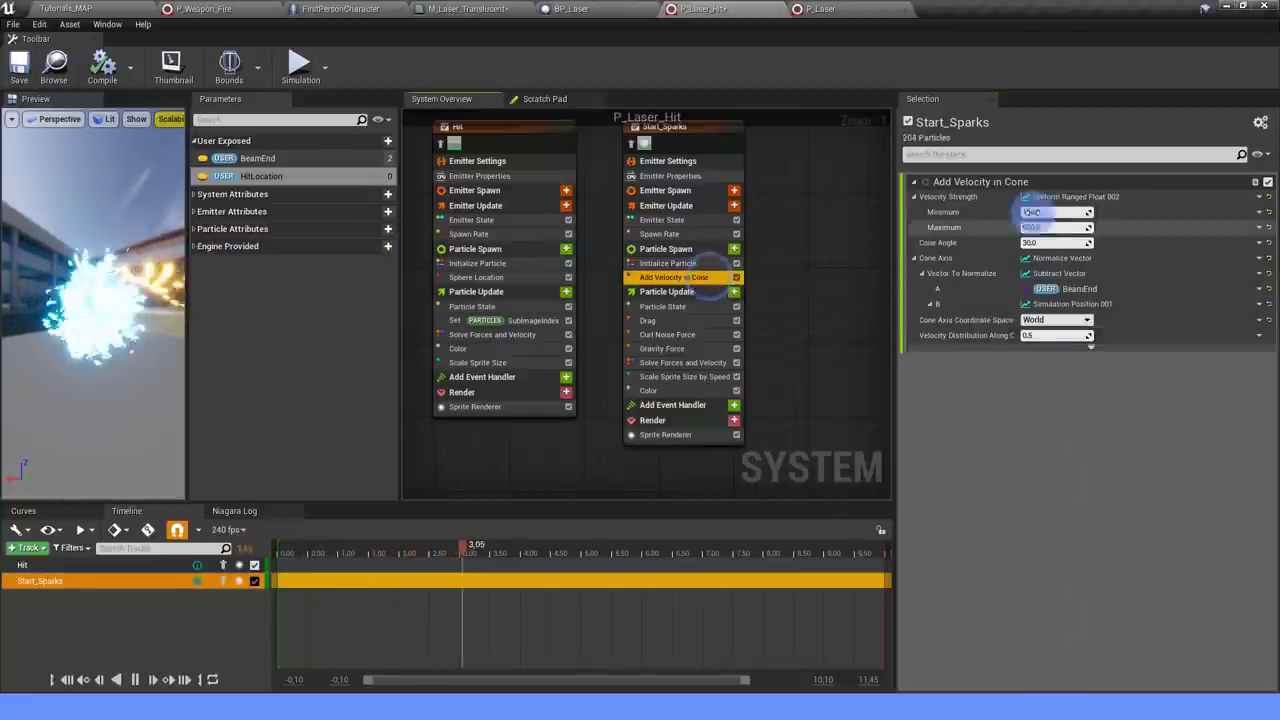
# Copy the cone velocity strength and add an Add Velocity module to Start_Sparks' Particle Spawn.
pyautogui.rightClick(1086, 190)
pyautogui.click(1110, 268)
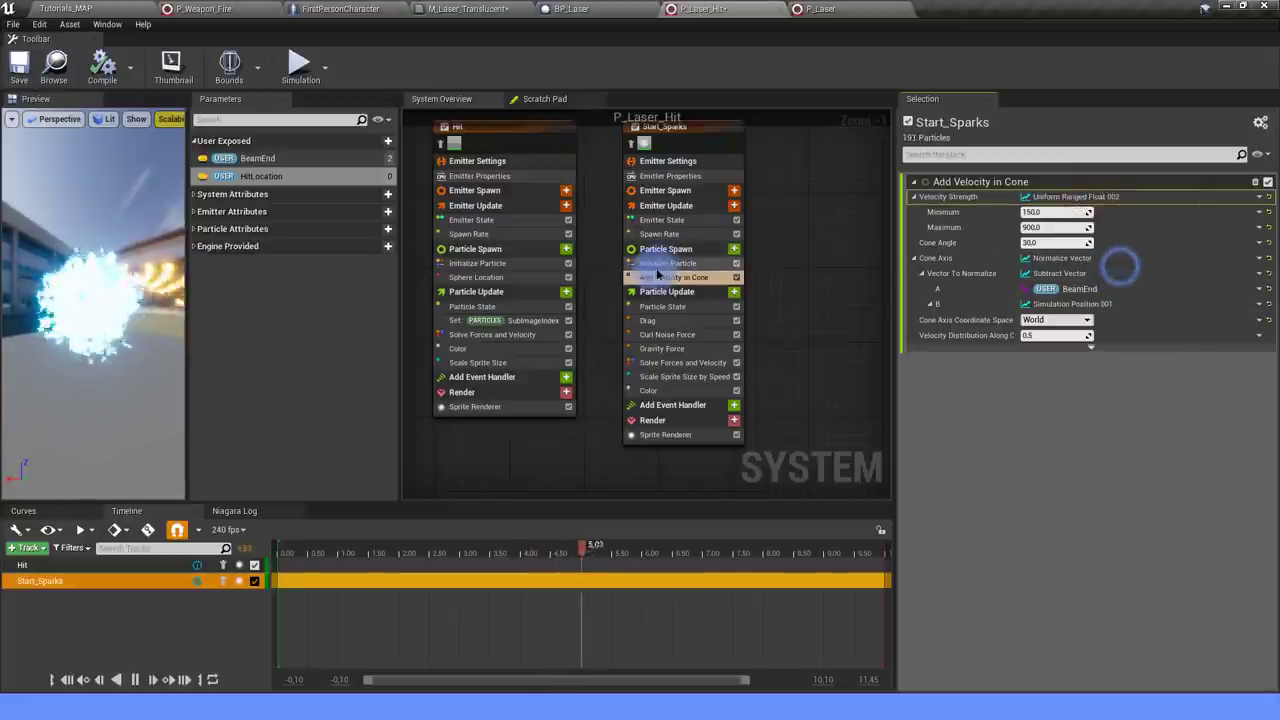
pyautogui.click(735, 249)
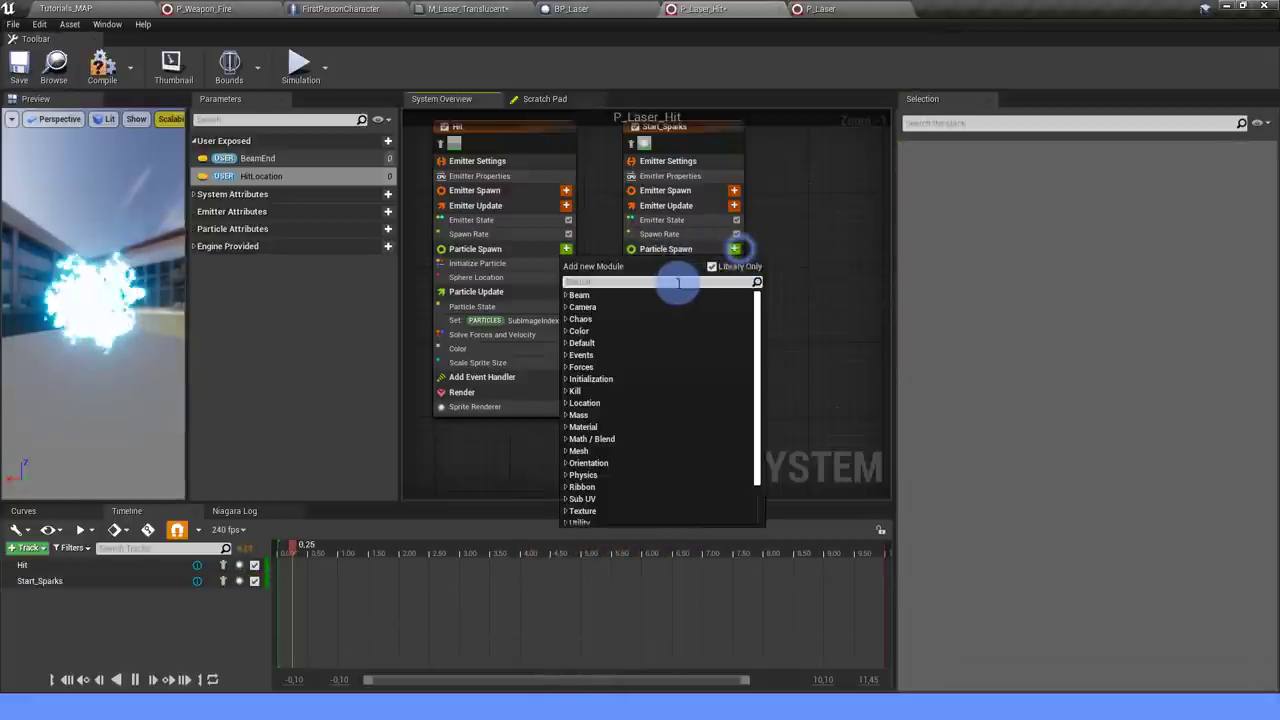
pyautogui.write('VELOC')
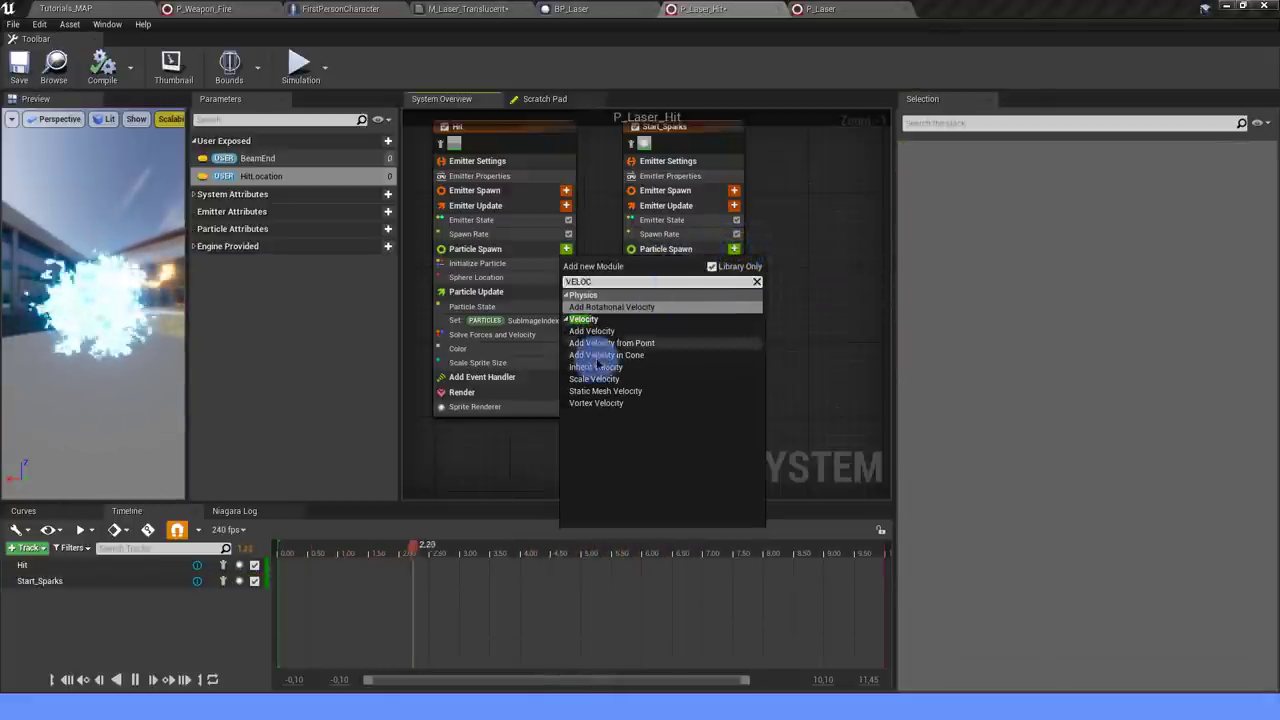
pyautogui.click(611, 333)
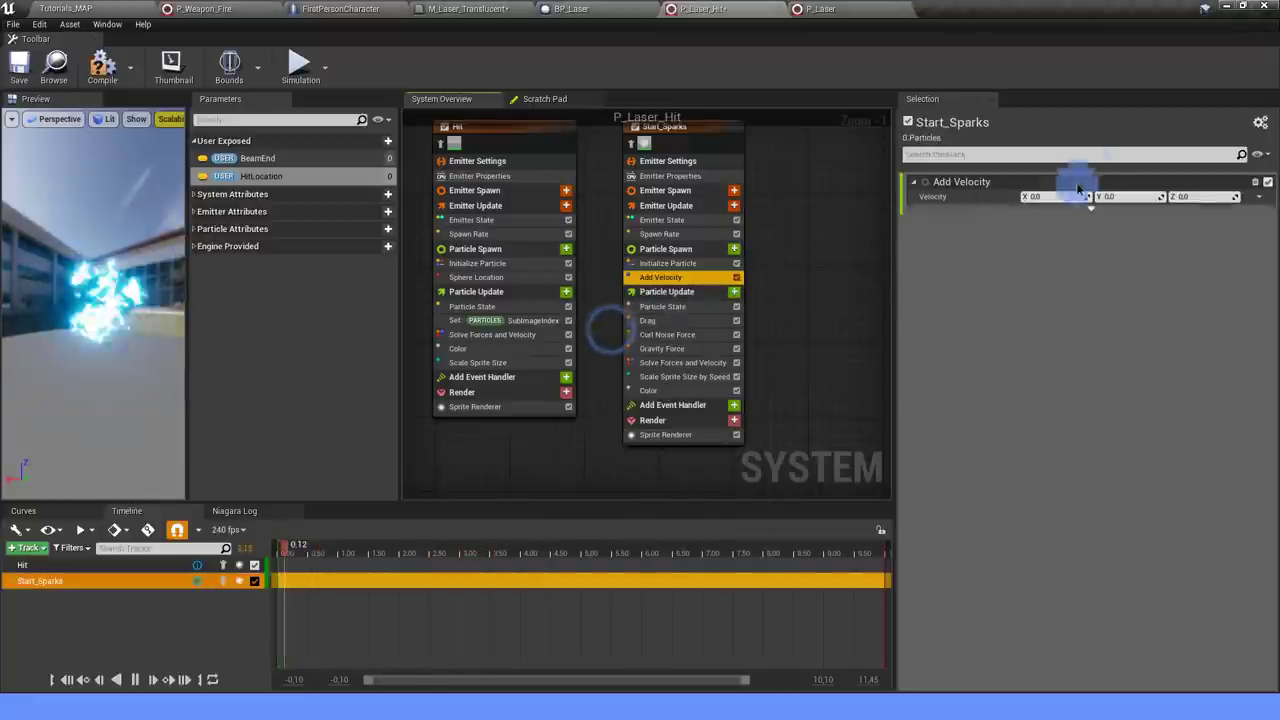
# Make Velocity a Random Vector scaled by a Uniform Ranged Float.
pyautogui.click(1260, 199)
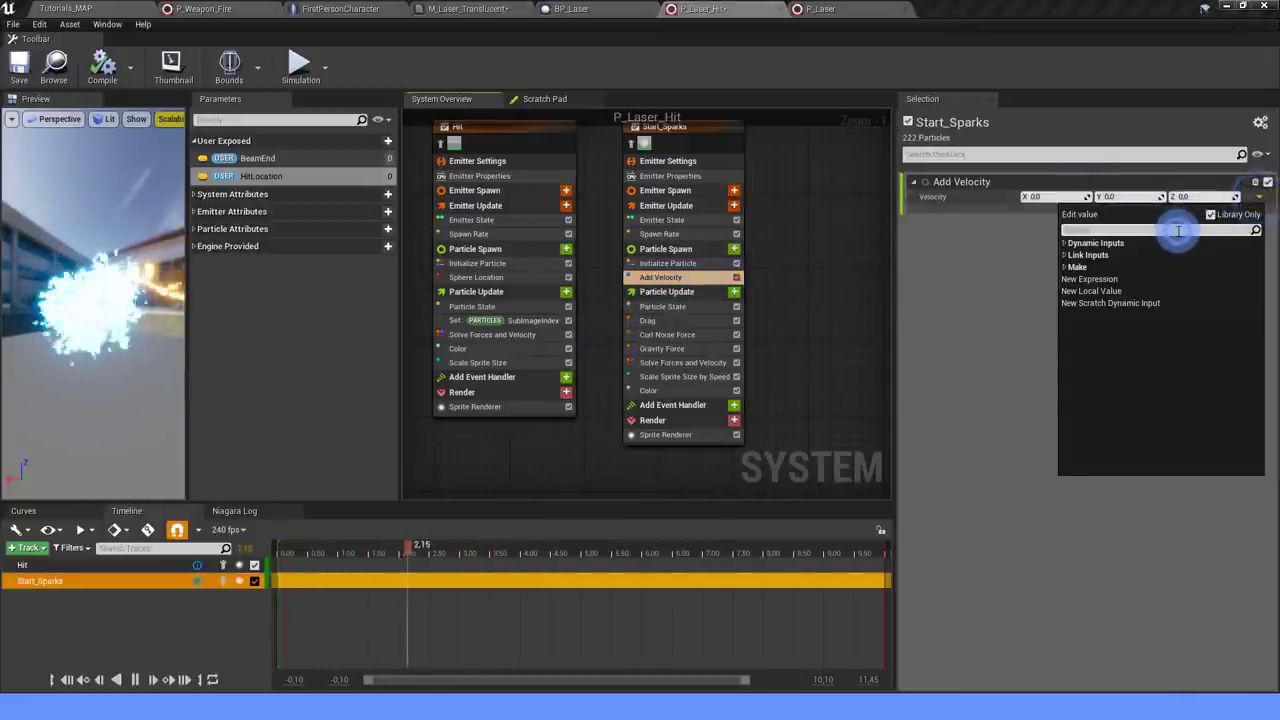
pyautogui.write('RANDOM')
pyautogui.click(1121, 257)
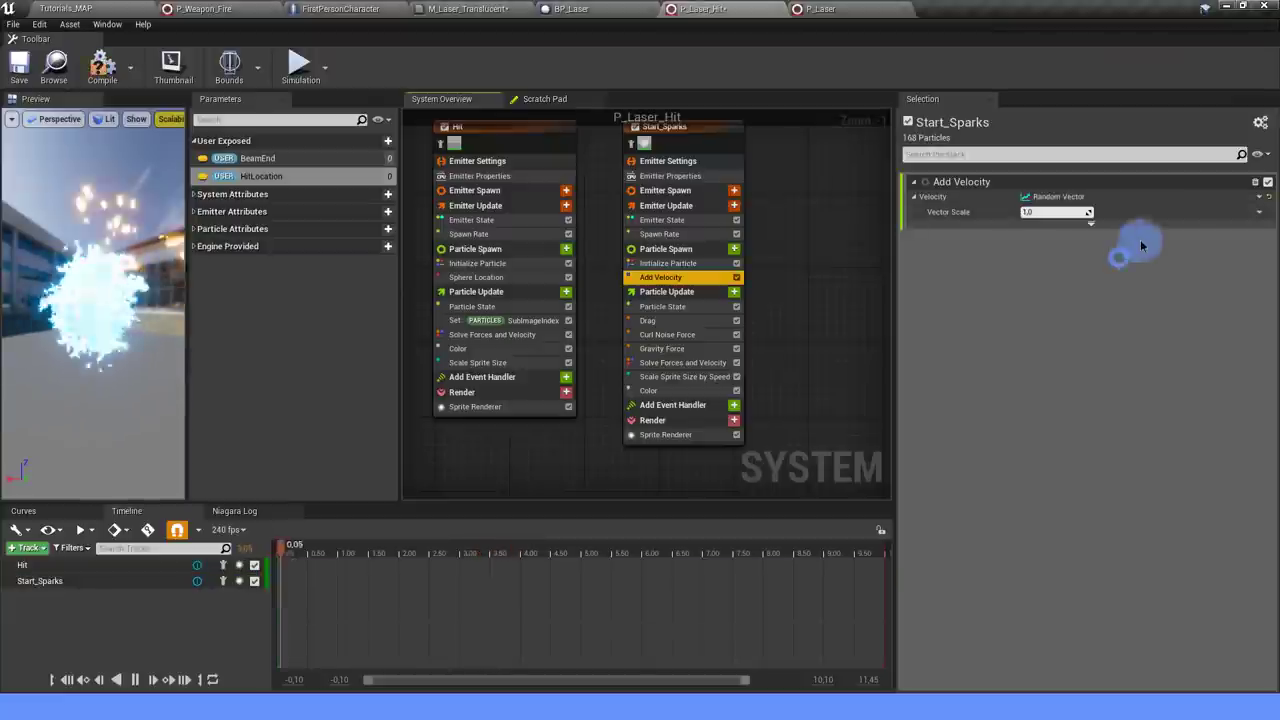
pyautogui.click(1258, 211)
pyautogui.write('random range')
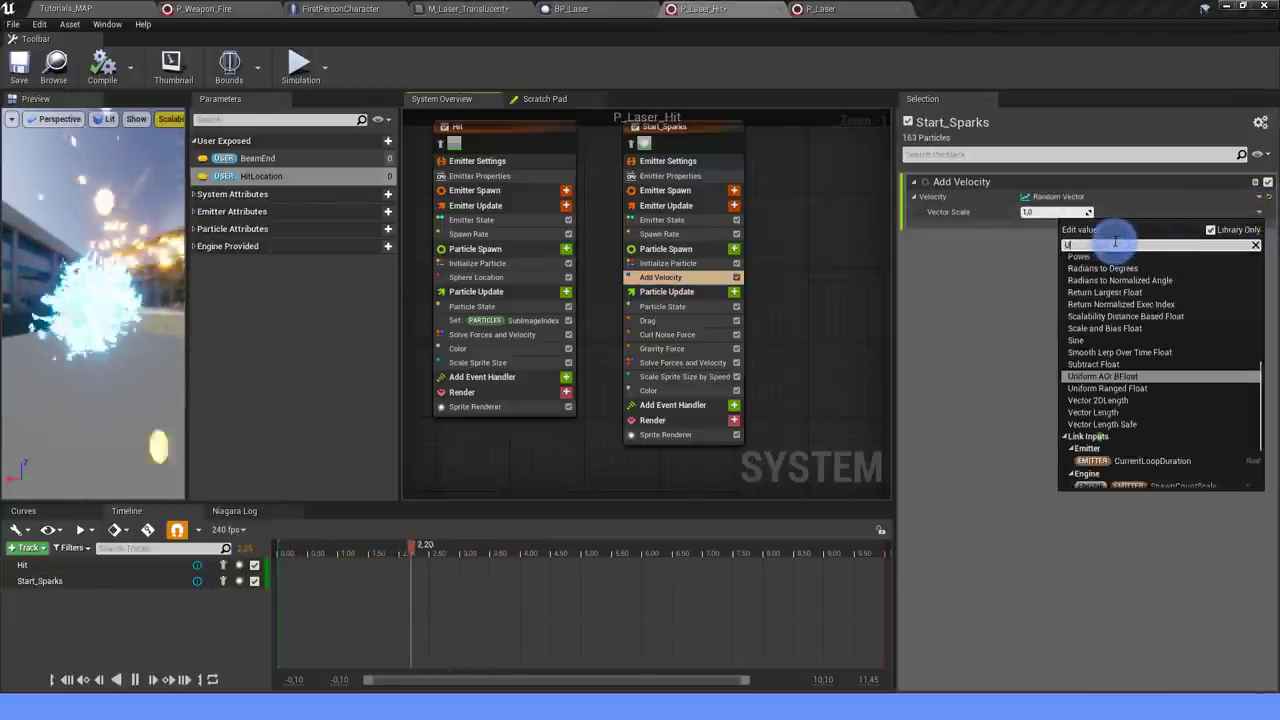
pyautogui.click(1110, 276)
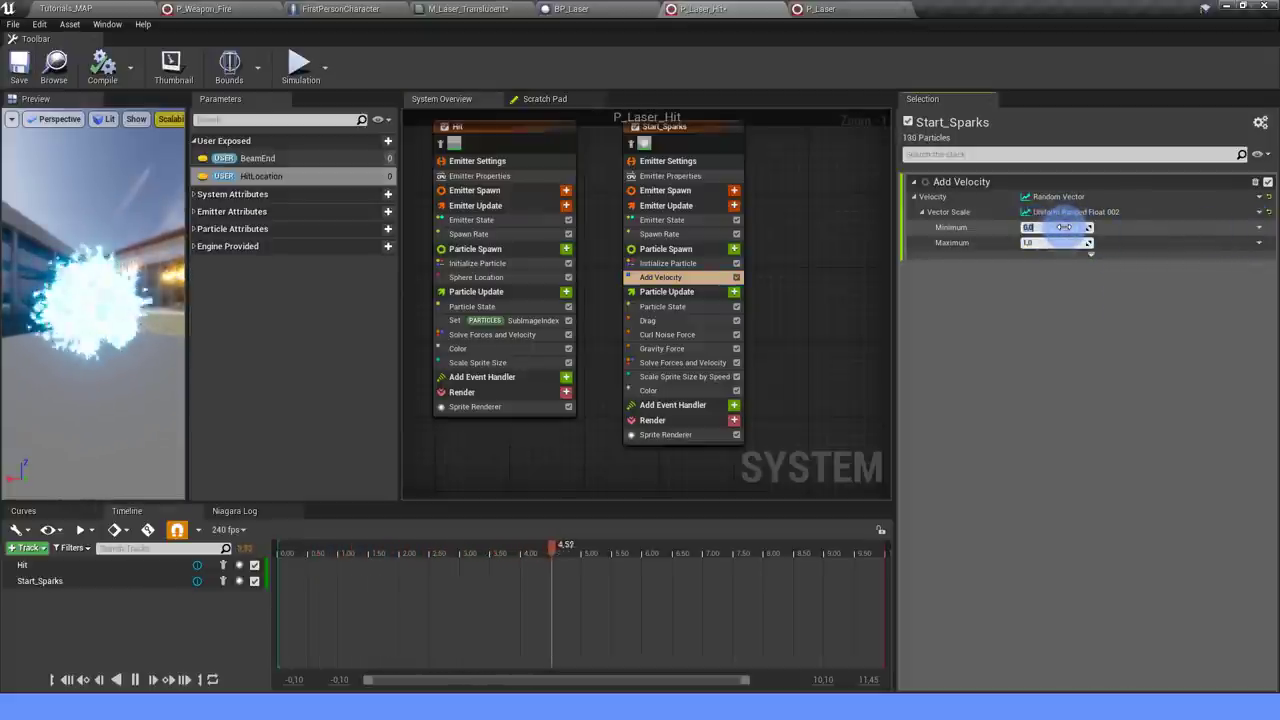
# Set the random velocity scale range to 75–350.
pyautogui.write('75')
pyautogui.click(1057, 242)
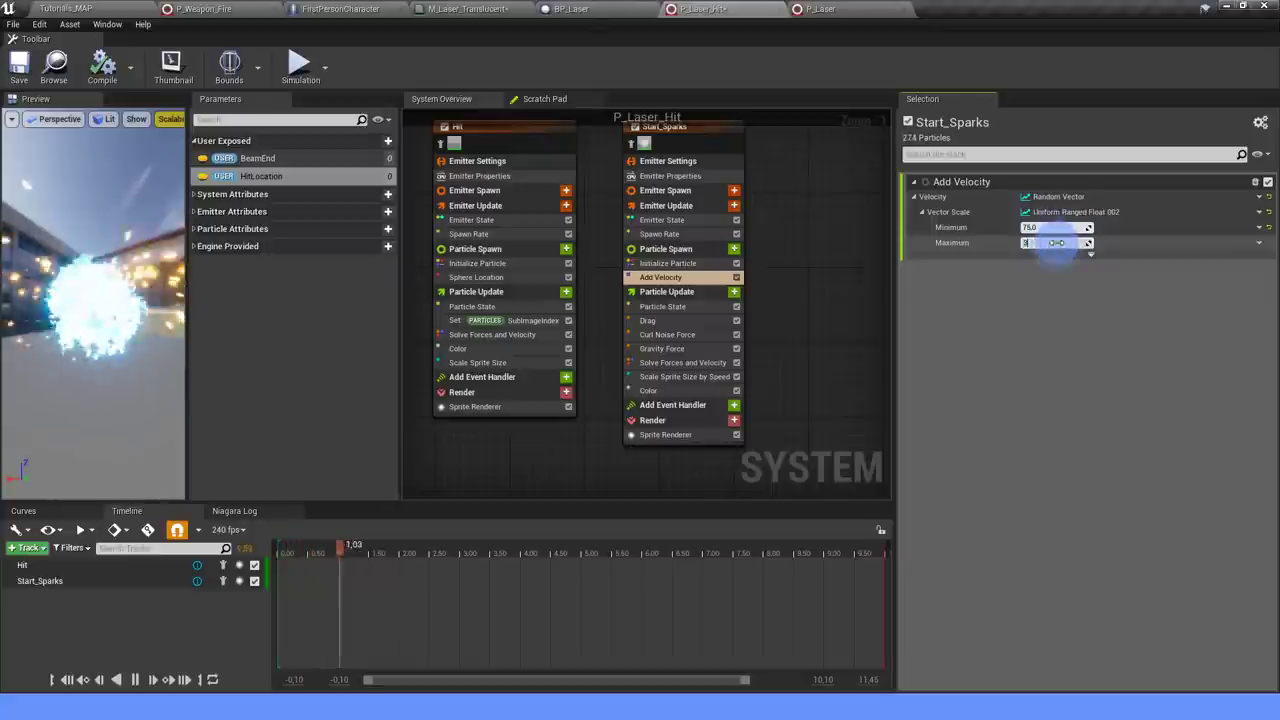
pyautogui.write('350')
pyautogui.moveTo(130, 290)
pyautogui.mouseDown()
pyautogui.moveTo(93, 283)
pyautogui.moveTo(99, 309)
pyautogui.moveTo(120, 290)
pyautogui.mouseUp()
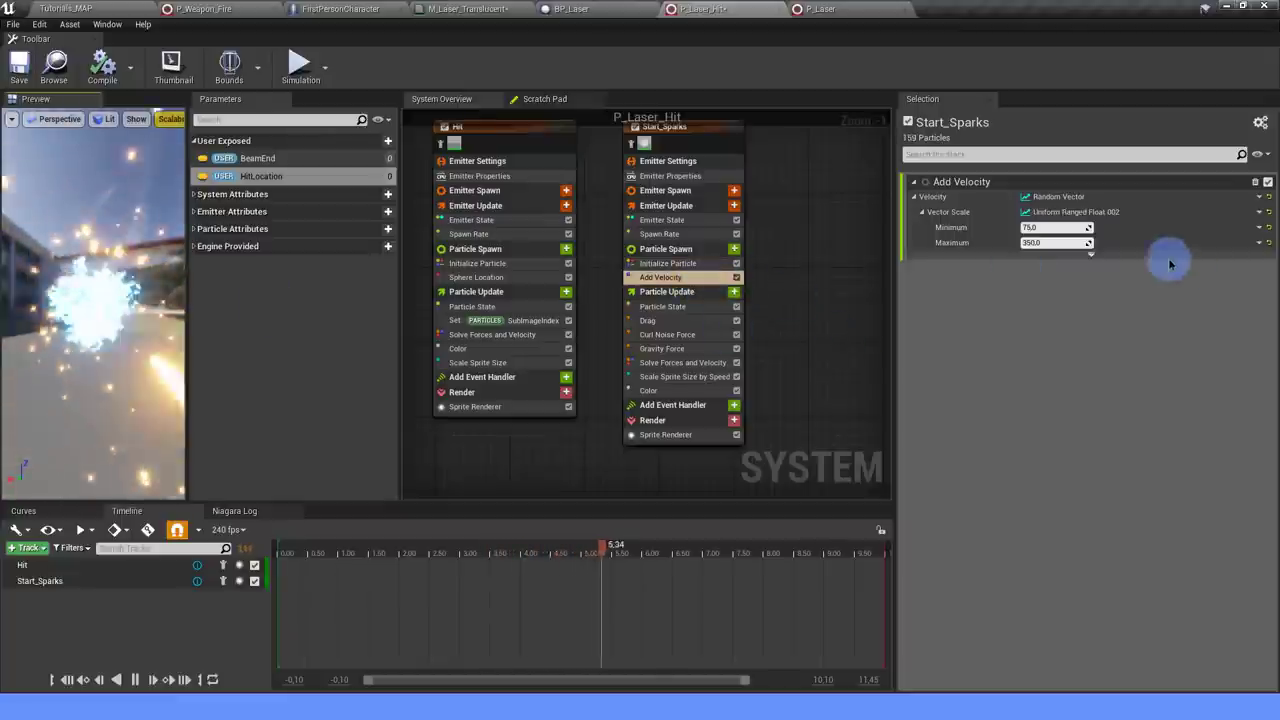
pyautogui.click(1090, 253)
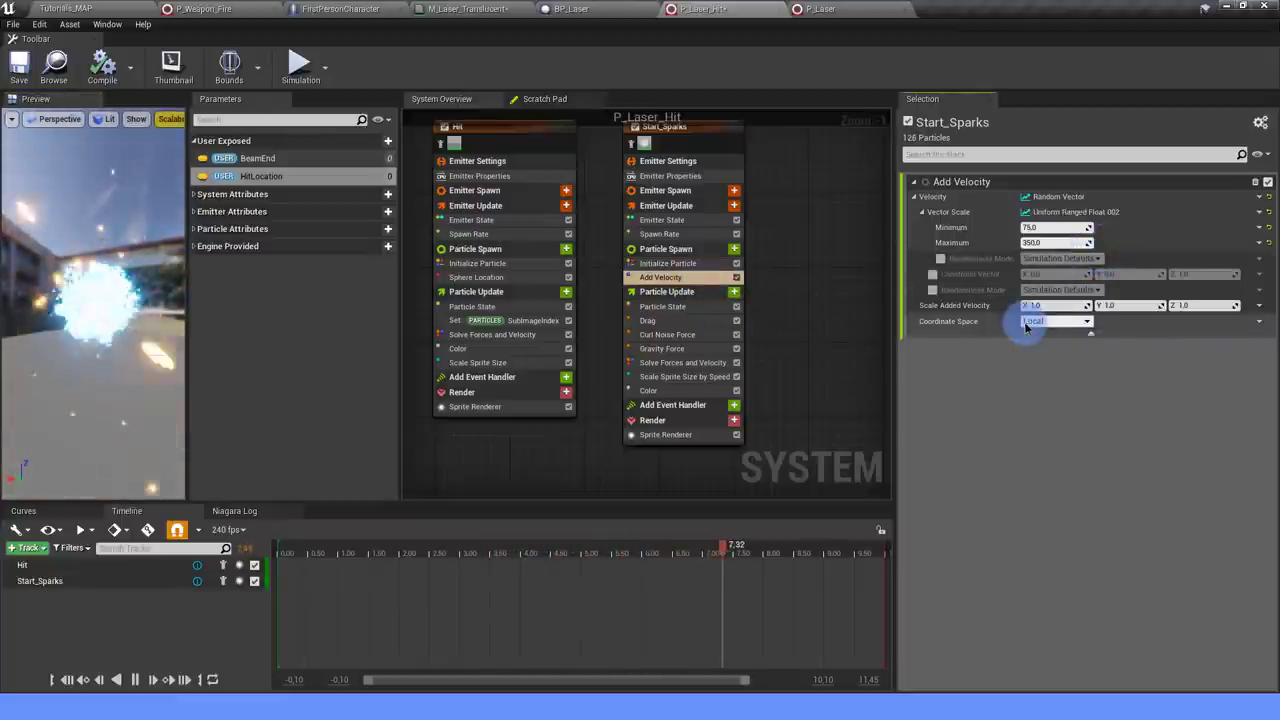
pyautogui.click(730, 266)
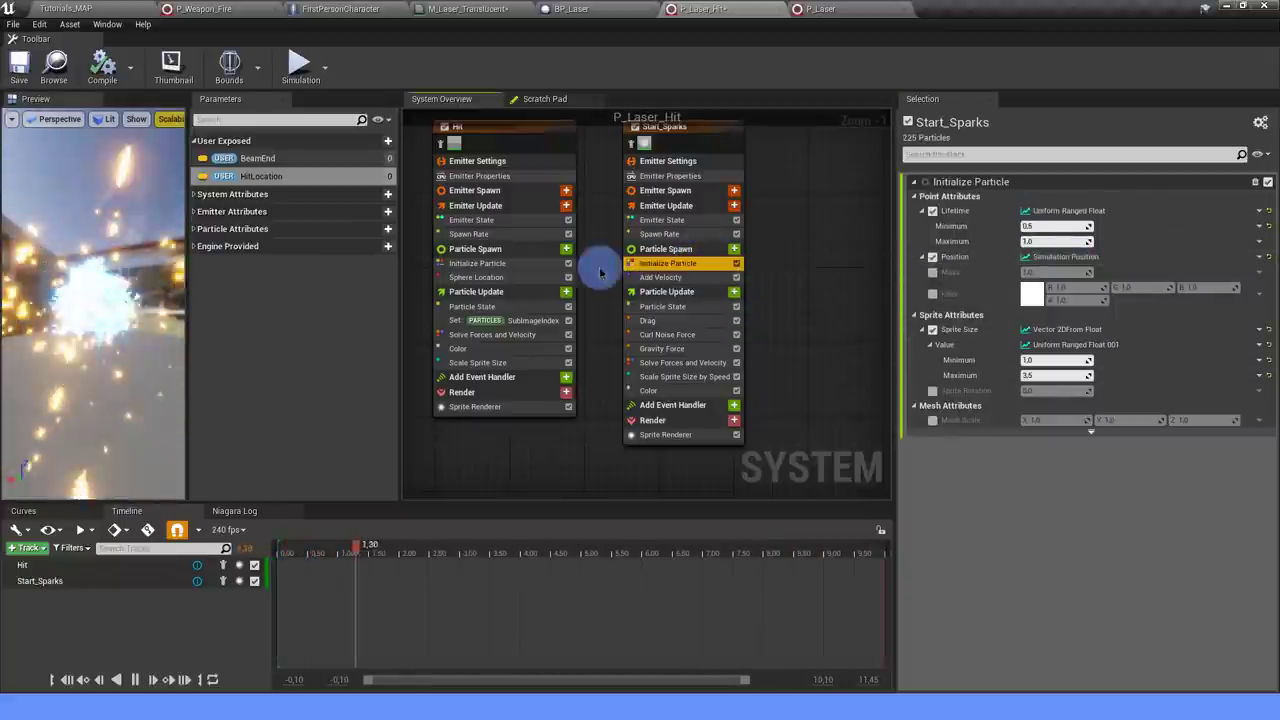
# Copy the Offset value setup from the Hit emitter's Sphere Location module.
pyautogui.click(485, 277)
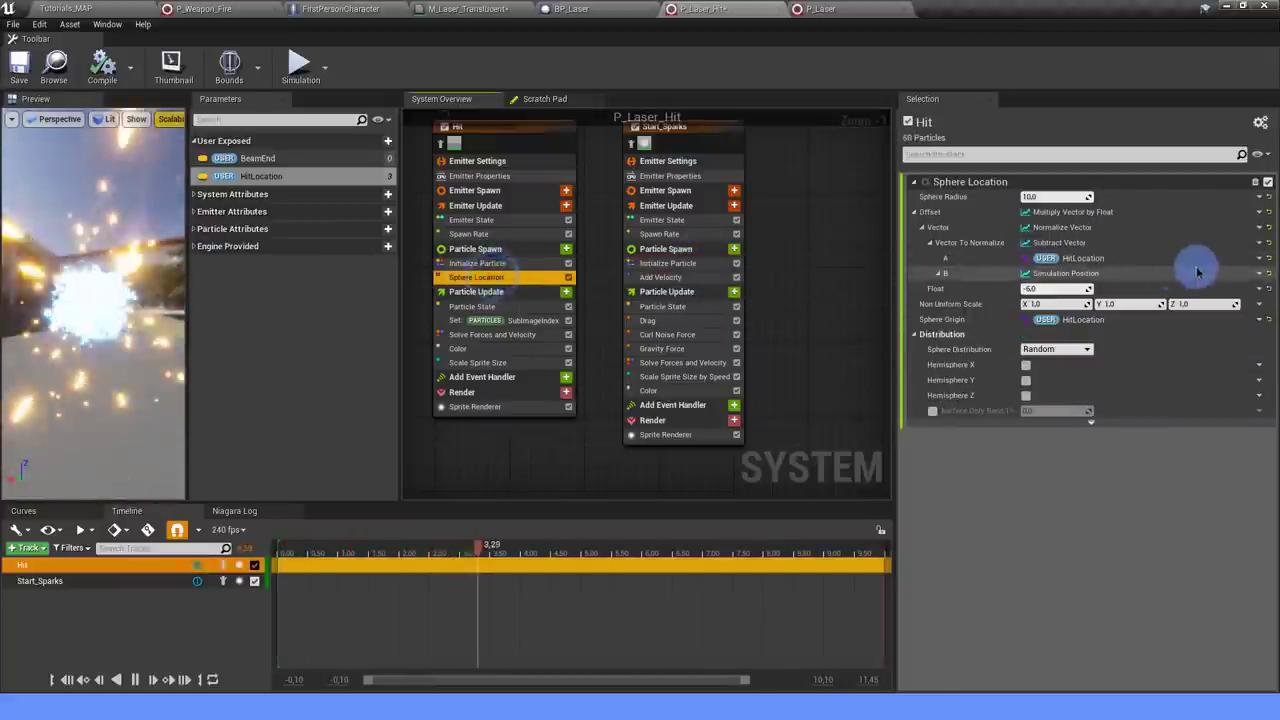
pyautogui.rightClick(1107, 213)
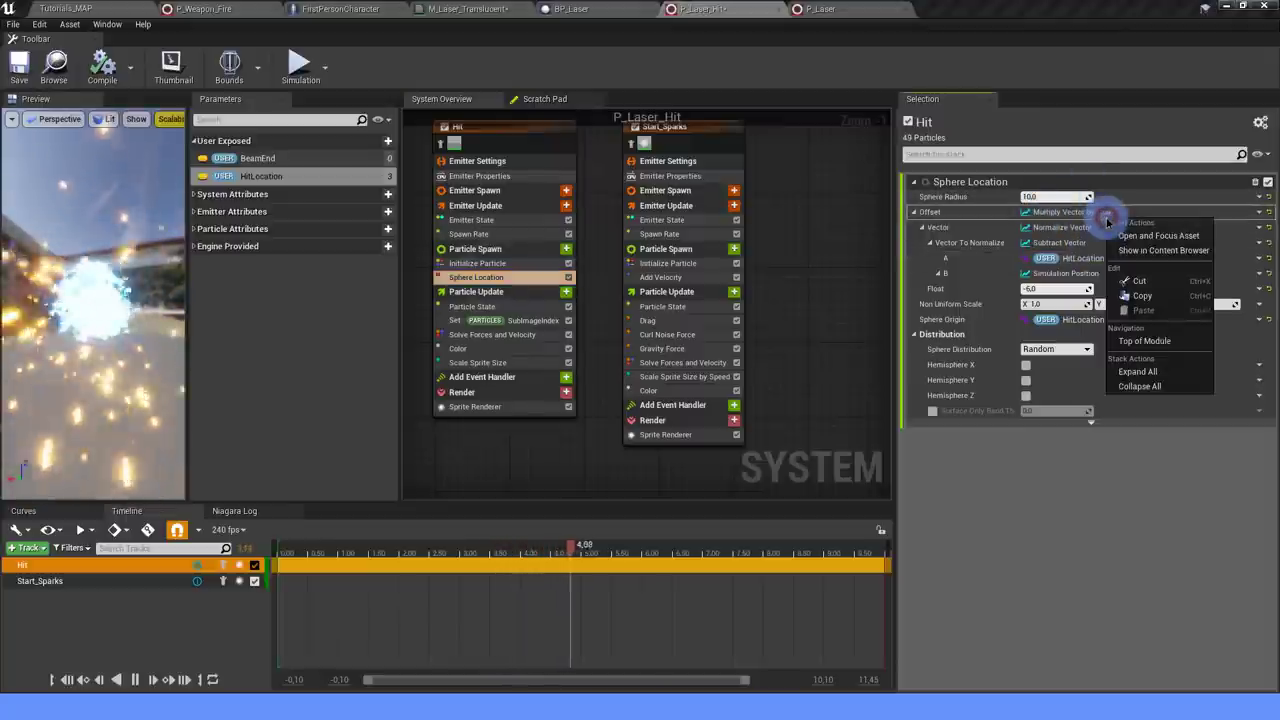
pyautogui.click(1136, 297)
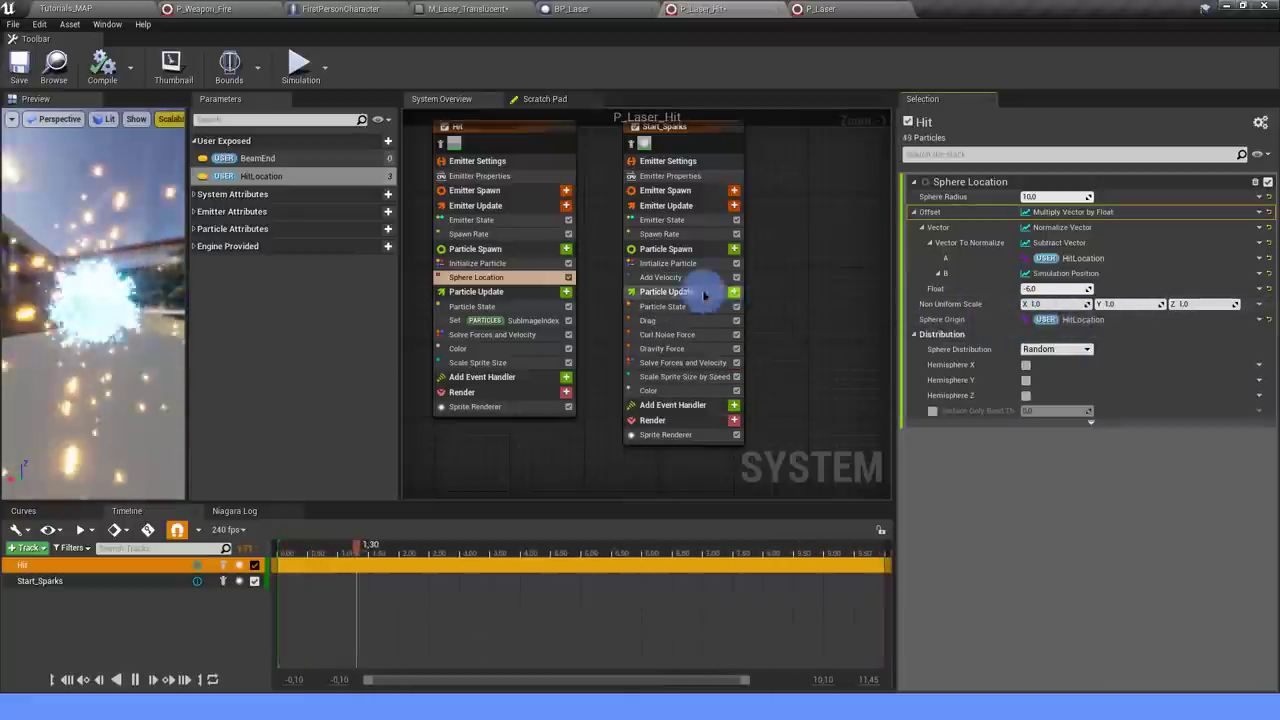
# Make Start_Sparks' spawn Position an Add Vector with the copied offset pasted into input B.
pyautogui.click(666, 277)
pyautogui.click(667, 263)
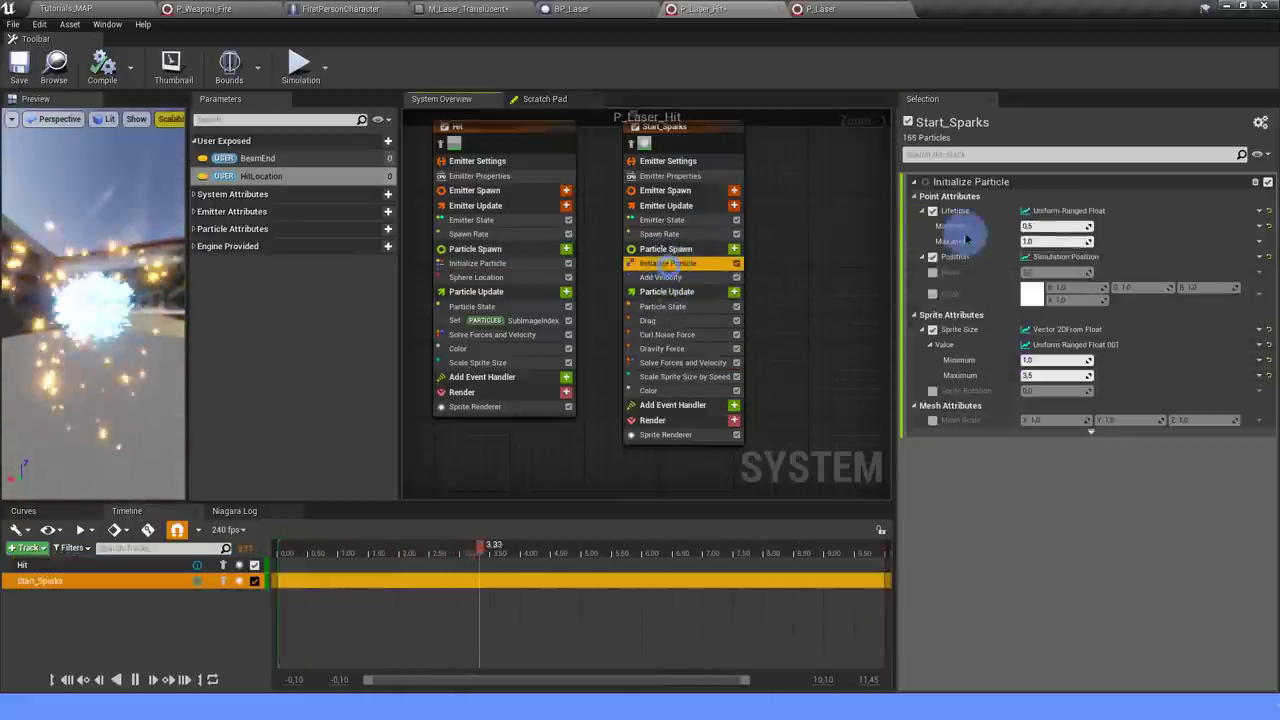
pyautogui.click(1262, 257)
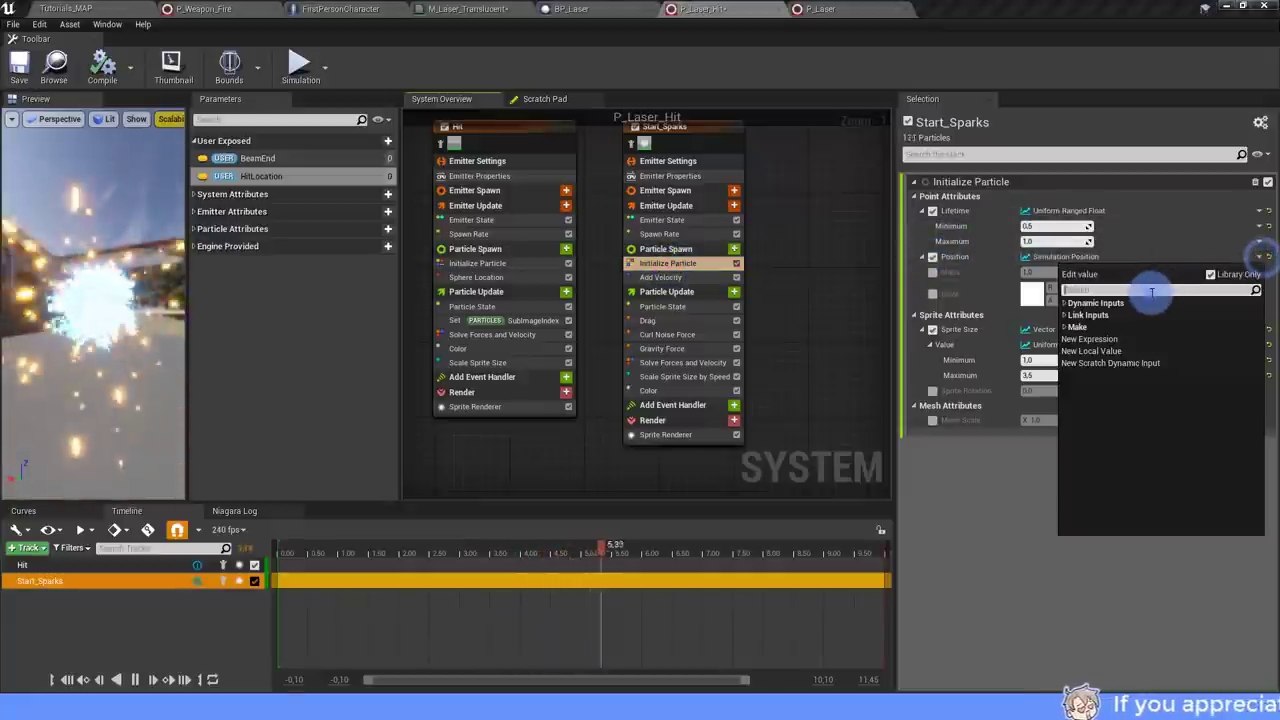
pyautogui.write('add vector')
pyautogui.click(1094, 306)
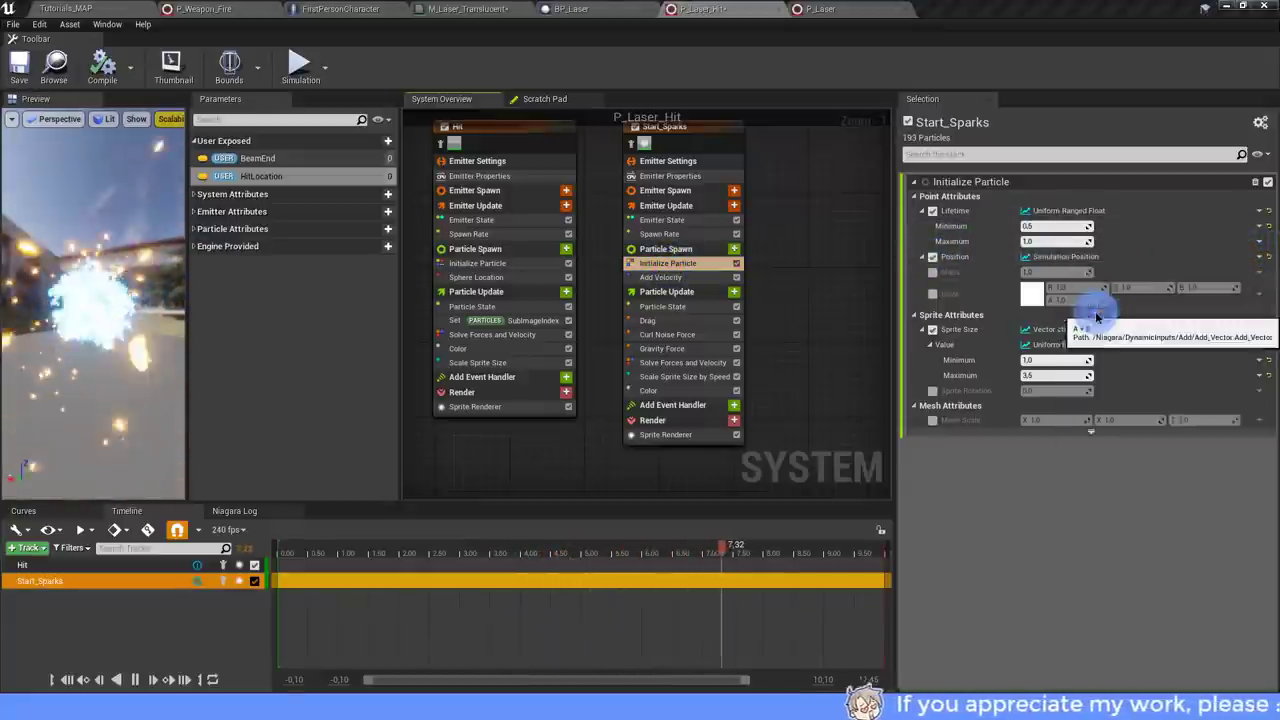
pyautogui.rightClick(1025, 295)
pyautogui.click(1023, 346)
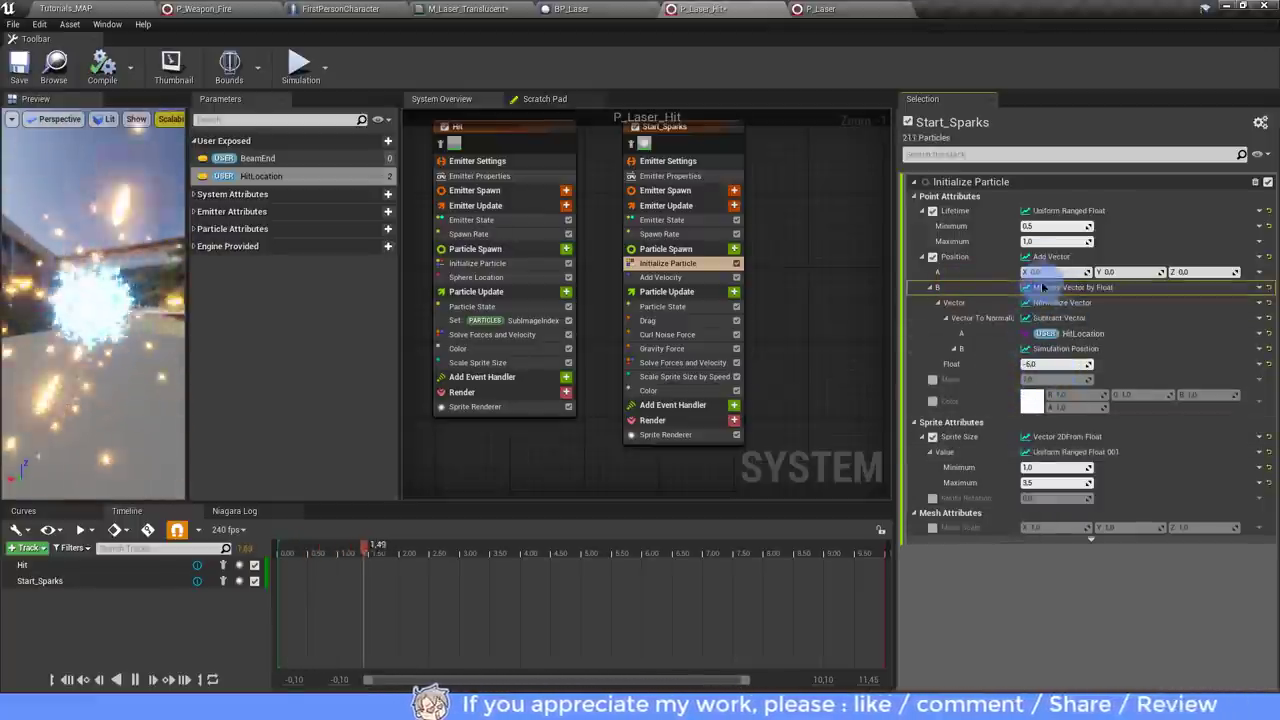
# Feed HitLocation into the Add Vector's input A and start a collision module search in Particle Update.
pyautogui.moveTo(290, 176); pyautogui.dragTo(1040, 272)
pyautogui.click(857, 271)
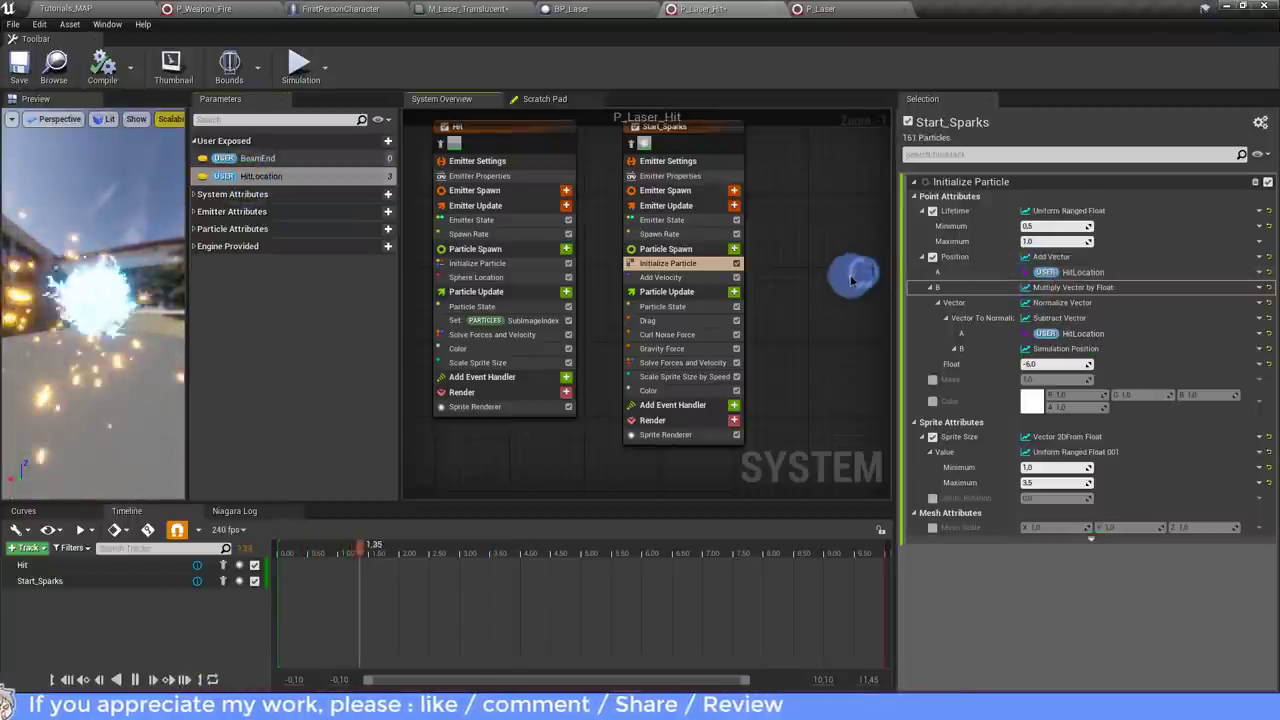
pyautogui.click(734, 292)
pyautogui.click(666, 323)
# Add a Collision module (searched as 'COLL') to Start_Sparks' Particle Update.
pyautogui.write('COLL')
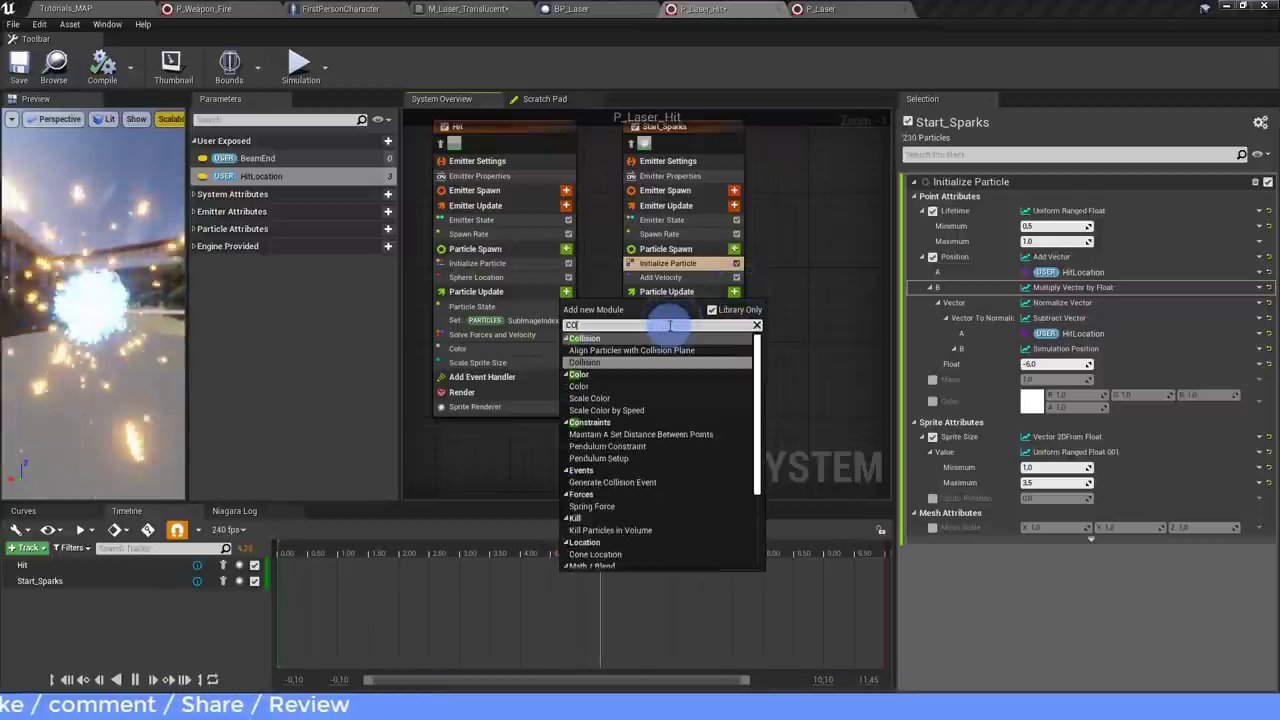
pyautogui.click(600, 362)
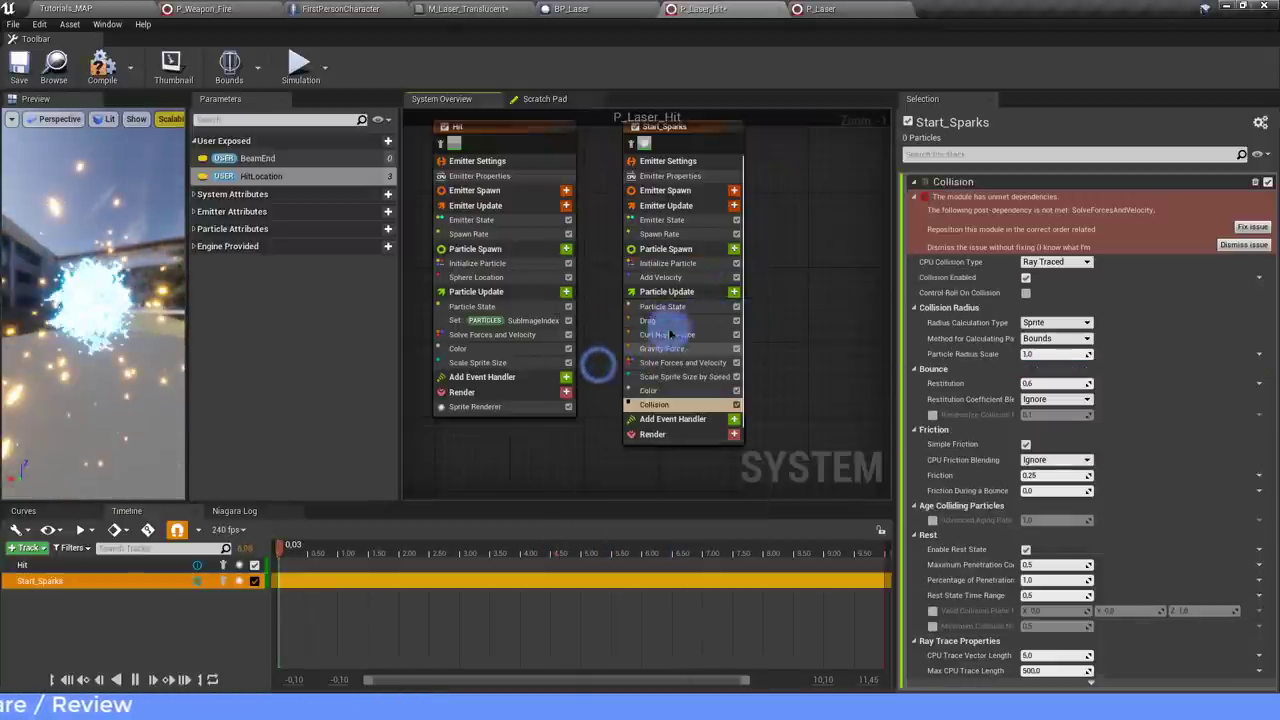
pyautogui.moveTo(790, 258); pyautogui.dragTo(790, 320, button='right')
# Rename the Start_Sparks emitter to Hit_Sparks.
pyautogui.click(672, 171)
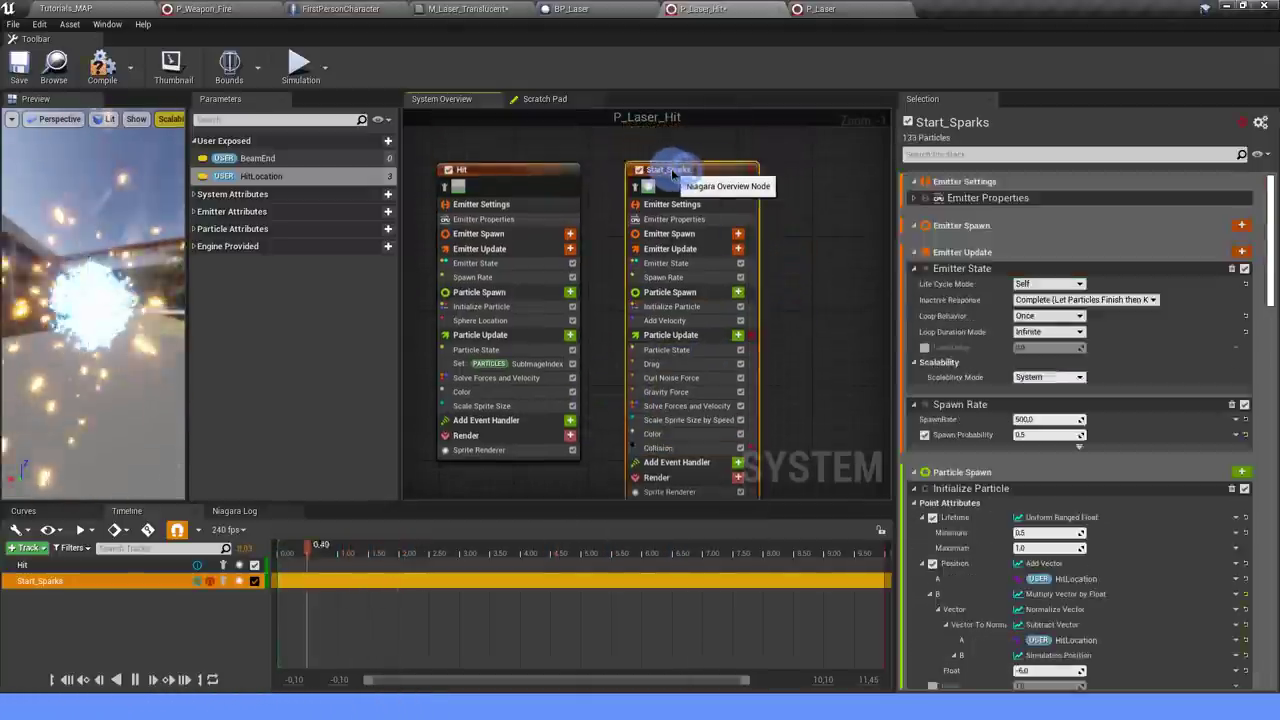
pyautogui.doubleClick(666, 172)
pyautogui.write('Hi')
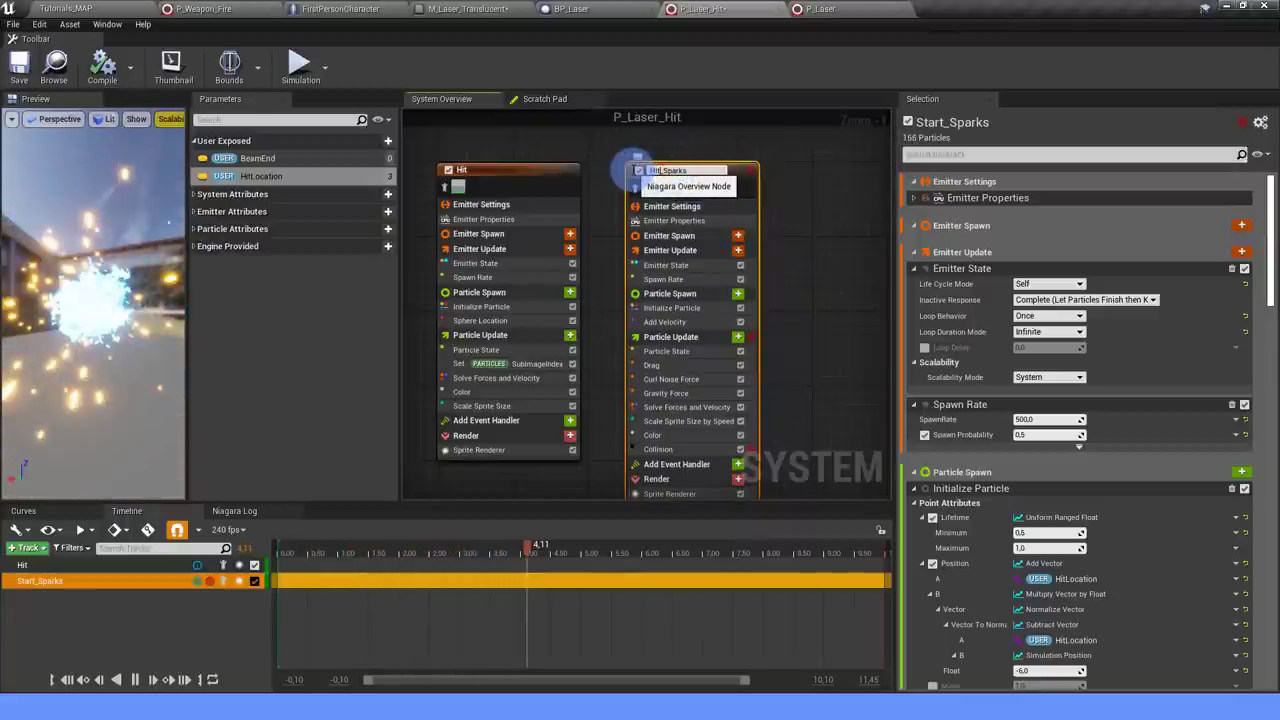
pyautogui.moveTo(789, 286); pyautogui.dragTo(775, 218, button='right')
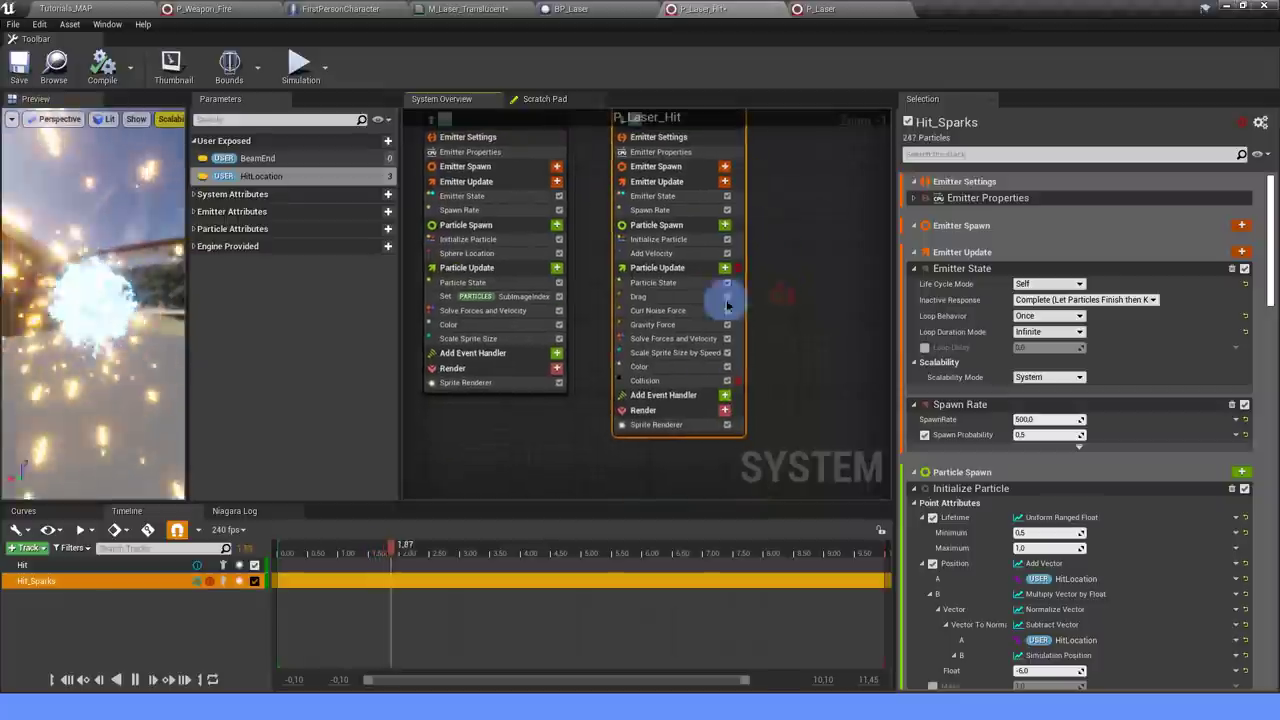
# Fix the Collision module's ordering issue and randomize its 0.3 Restitution.
pyautogui.click(680, 380)
pyautogui.click(1228, 230)
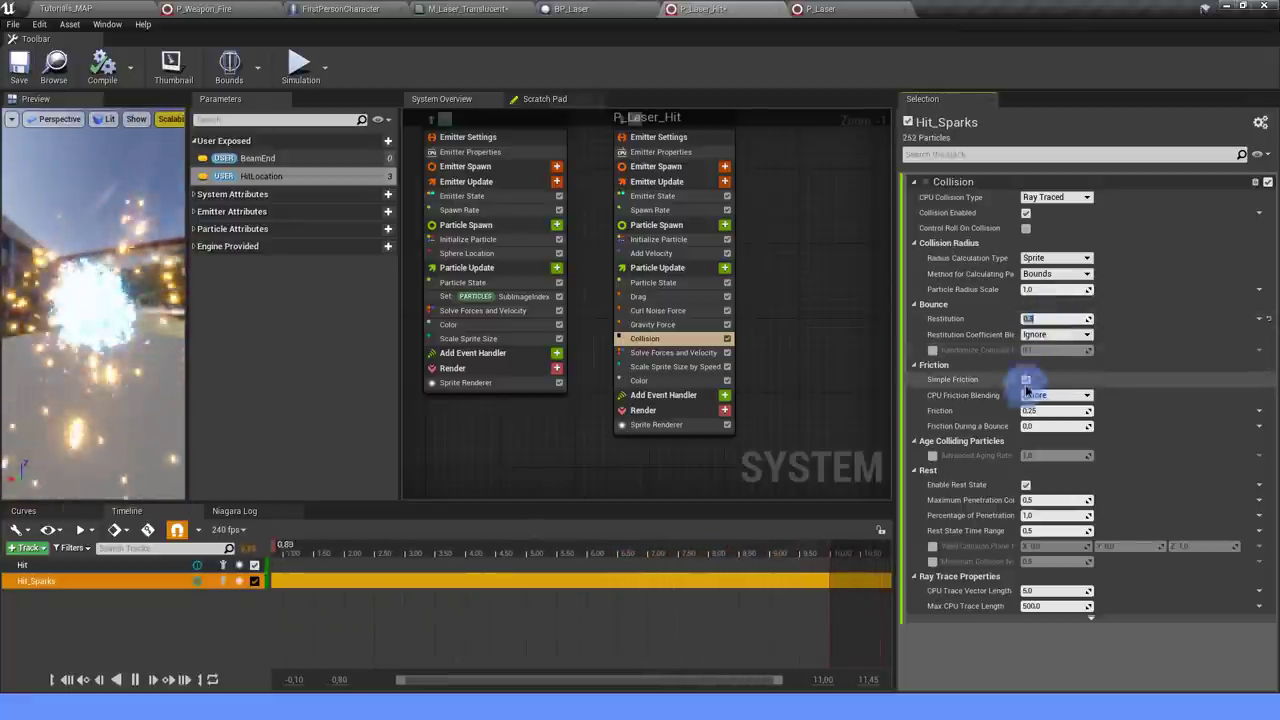
pyautogui.click(931, 350)
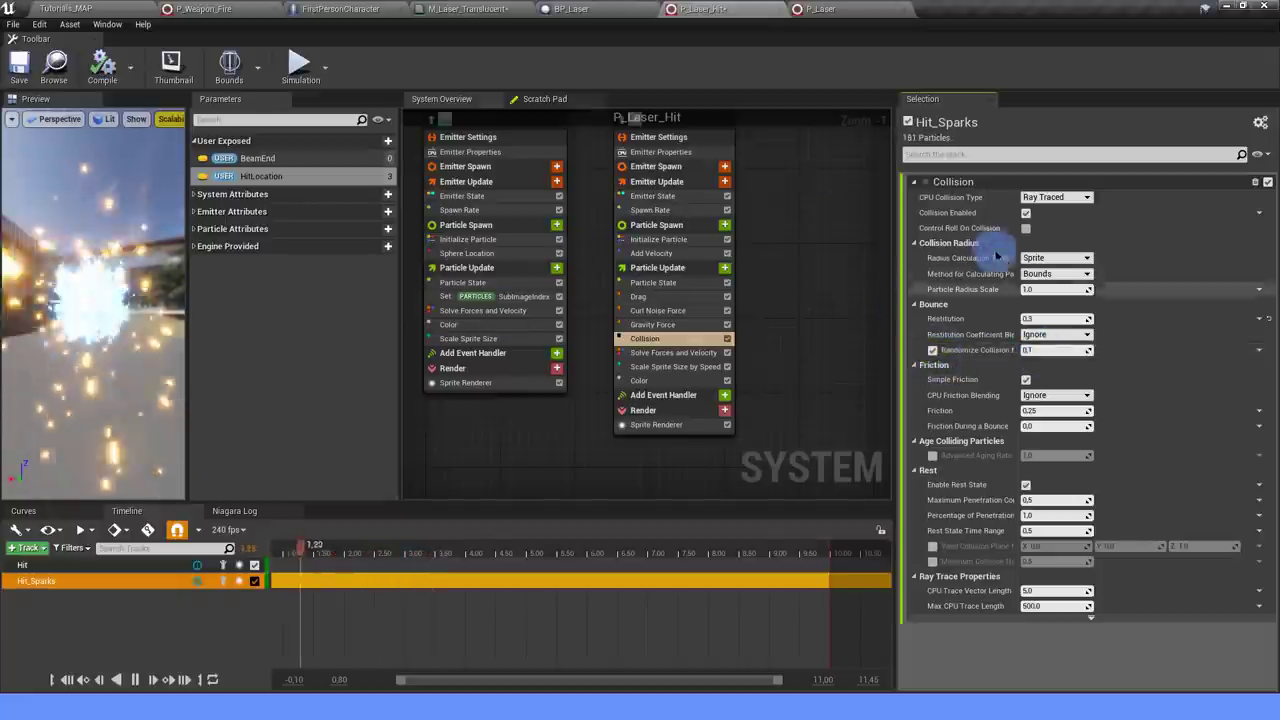
# Save P_Laser_Hit and close all five open asset editors.
pyautogui.click(19, 67)
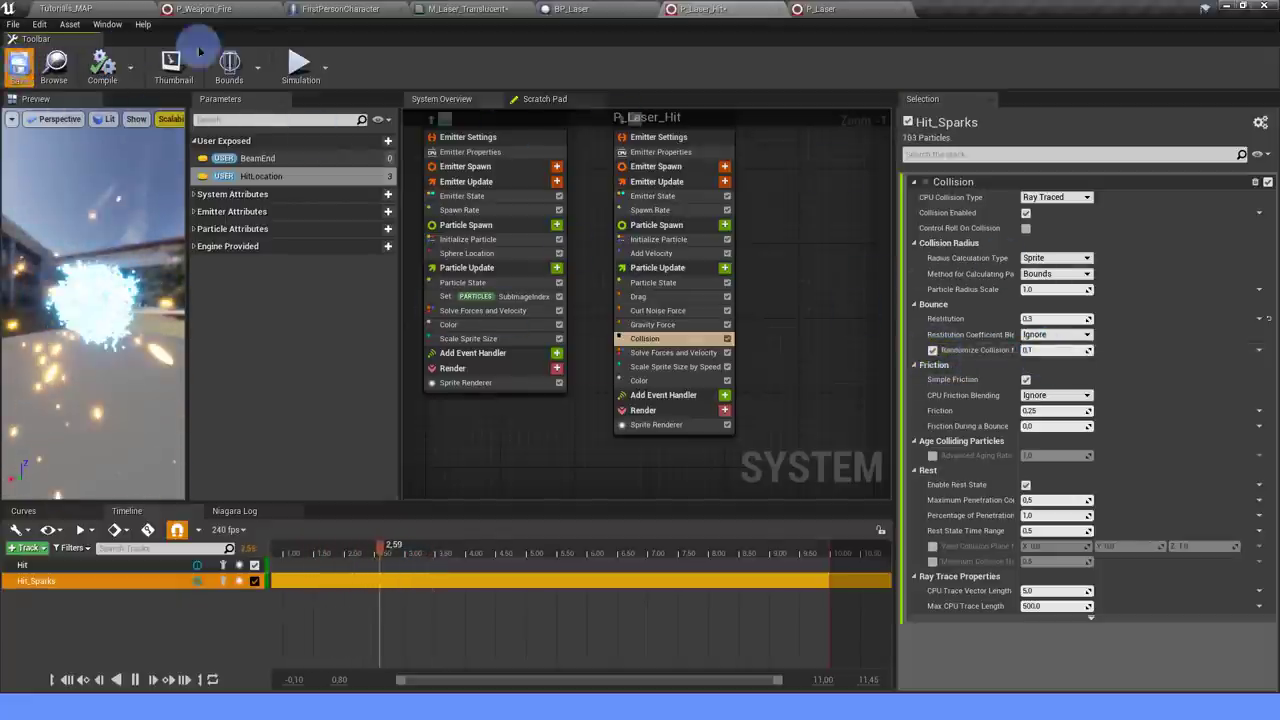
pyautogui.click(275, 10)
pyautogui.click(275, 10)
pyautogui.click(275, 10)
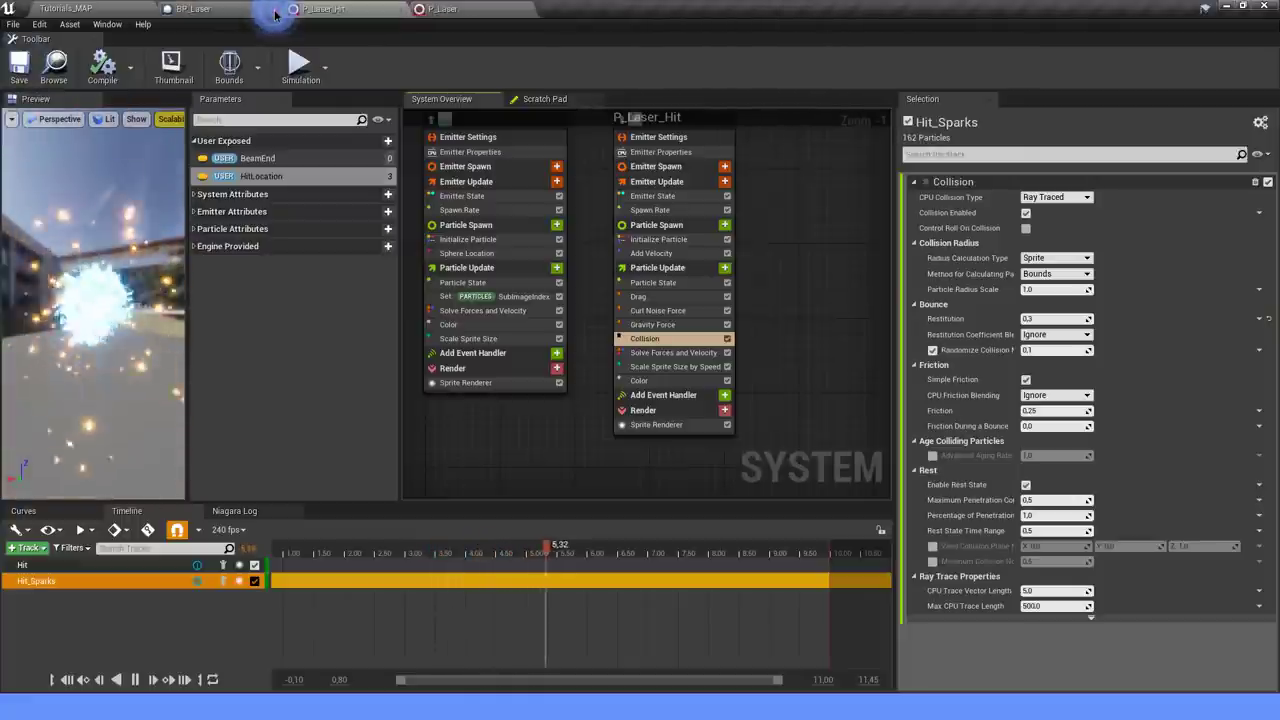
pyautogui.click(275, 10)
pyautogui.click(270, 12)
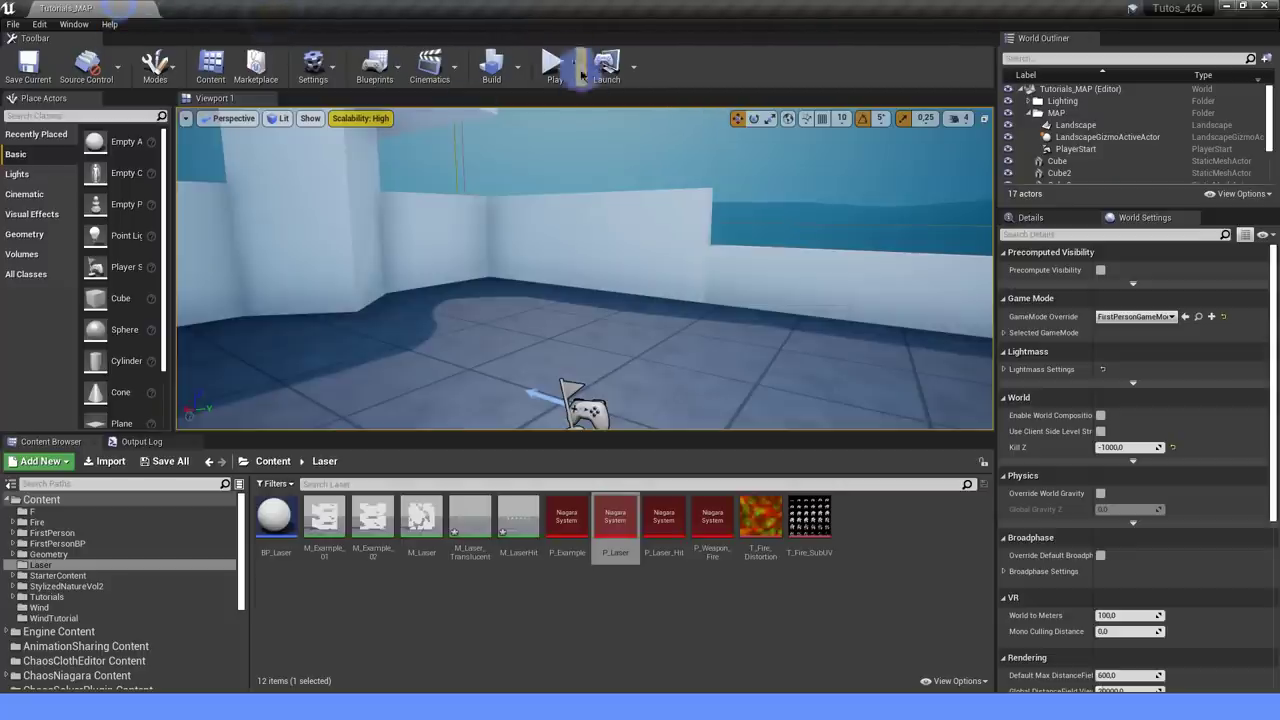
pyautogui.click(543, 68)
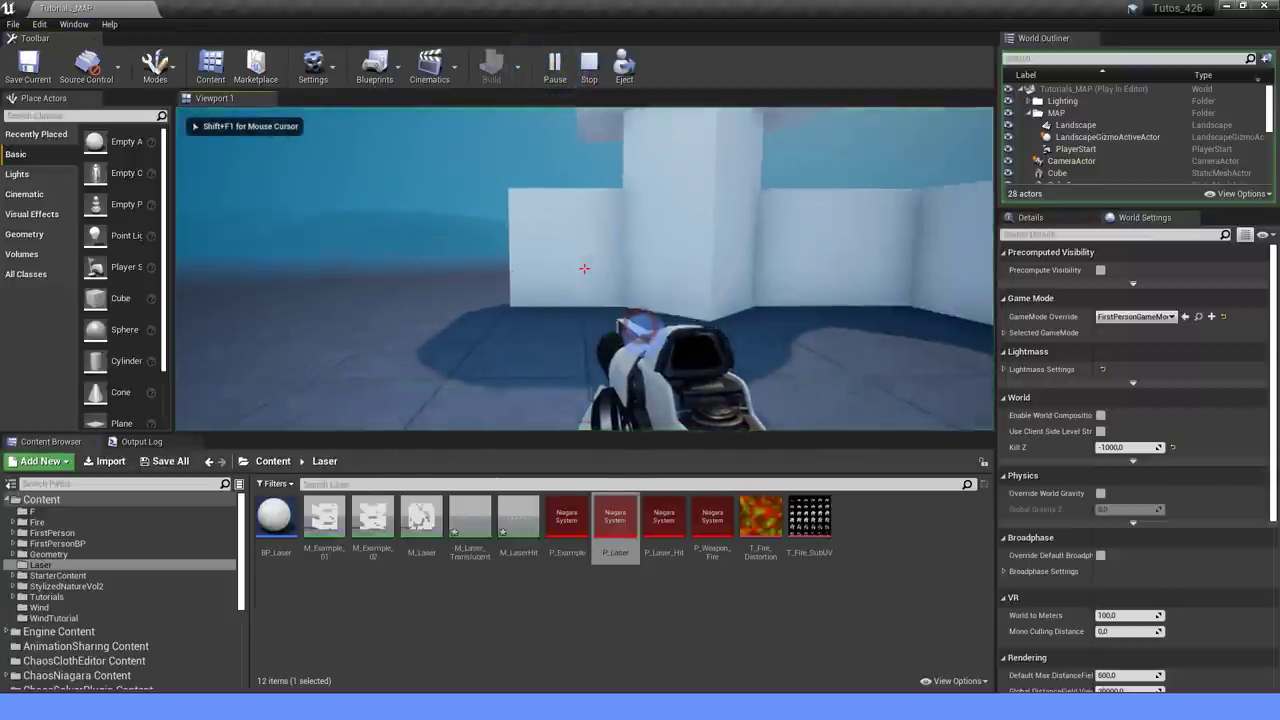
pyautogui.click(584, 268)
pyautogui.click(584, 268)
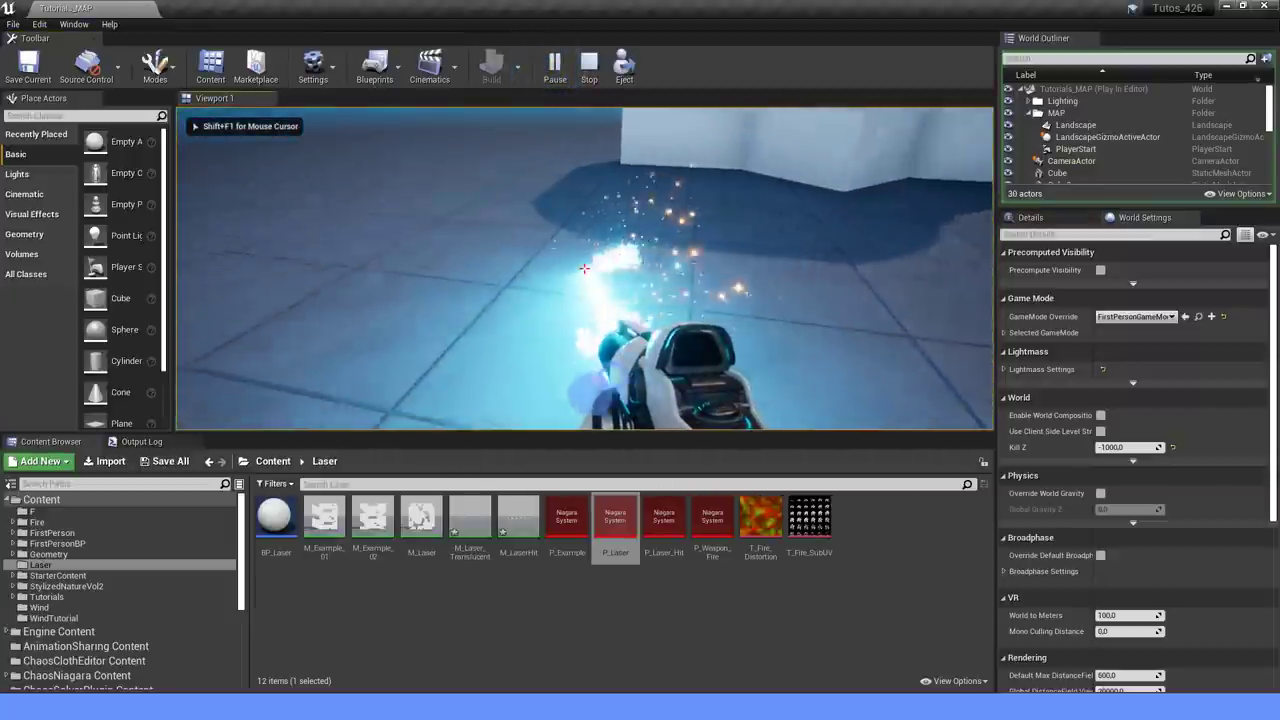
pyautogui.moveTo(584, 268); pyautogui.dragTo(584, 268)
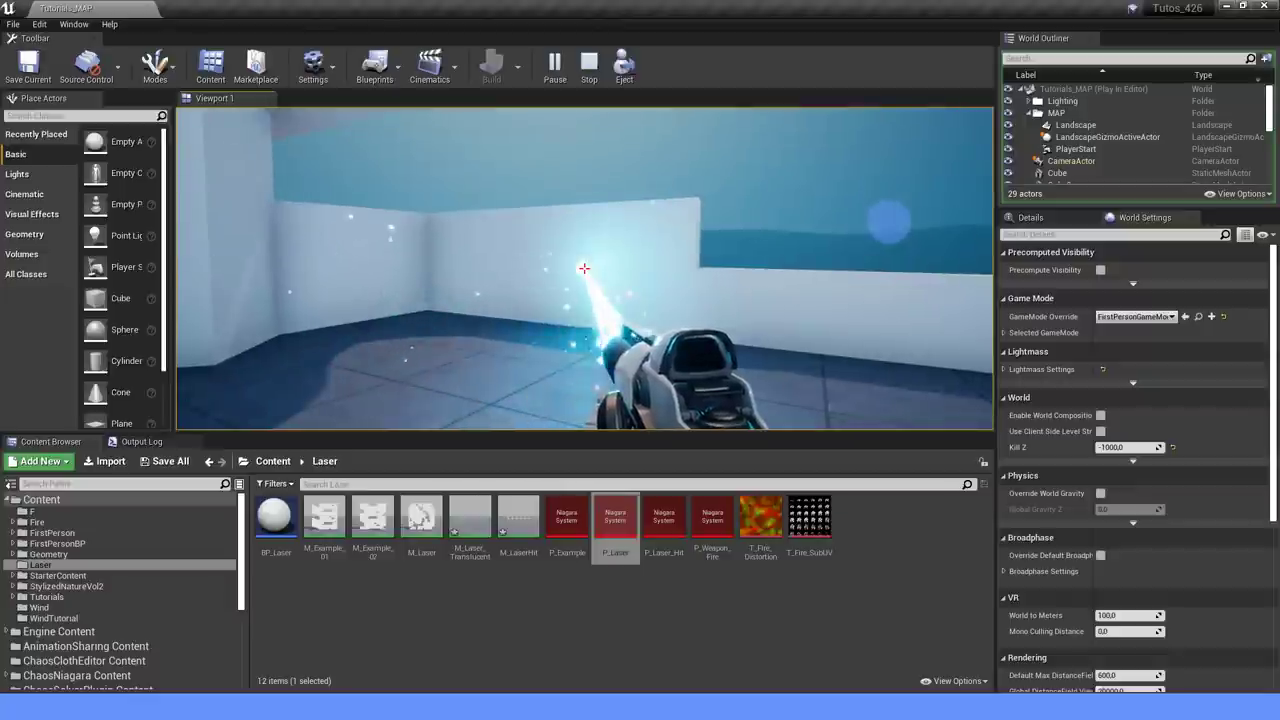
pyautogui.press('Escape')
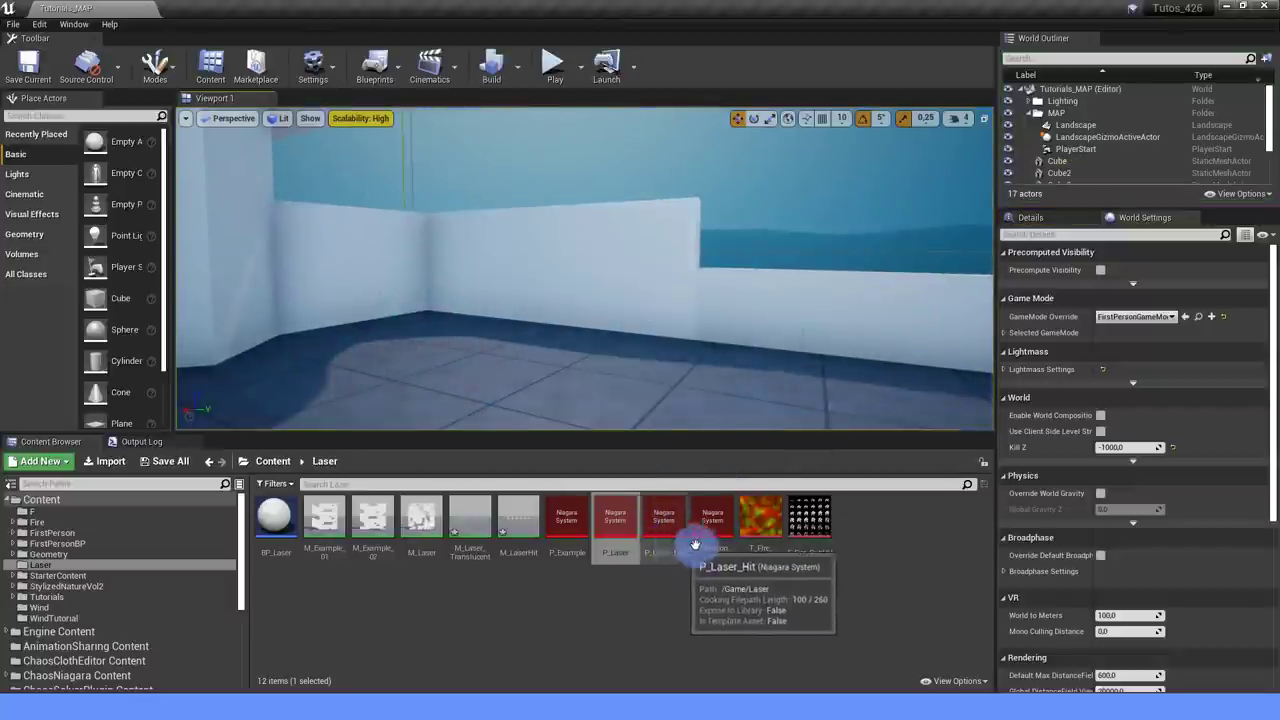
# Open P_Laser_Hit and set Hit_Sparks' sprite size to Minimum 2.0, Maximum 4.5.
pyautogui.doubleClick(654, 516)
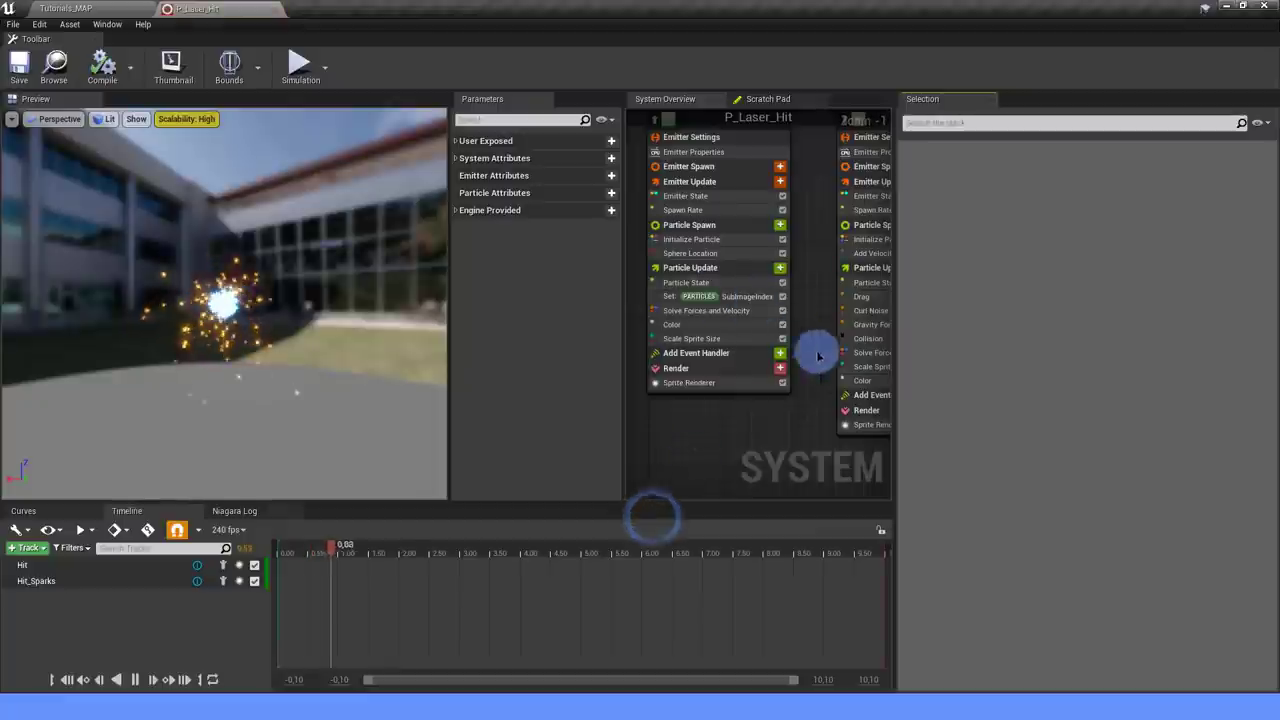
pyautogui.moveTo(818, 356); pyautogui.dragTo(603, 400, button='right')
pyautogui.click(758, 285)
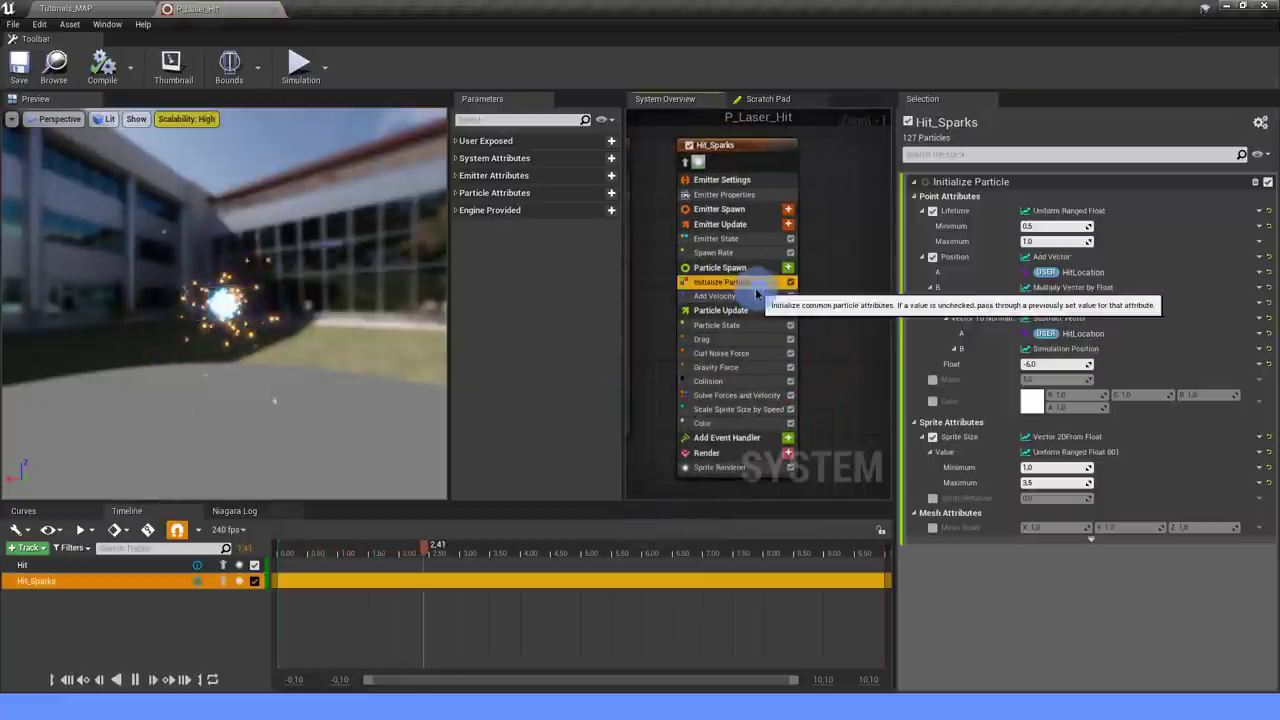
pyautogui.click(1037, 467)
pyautogui.write('2')
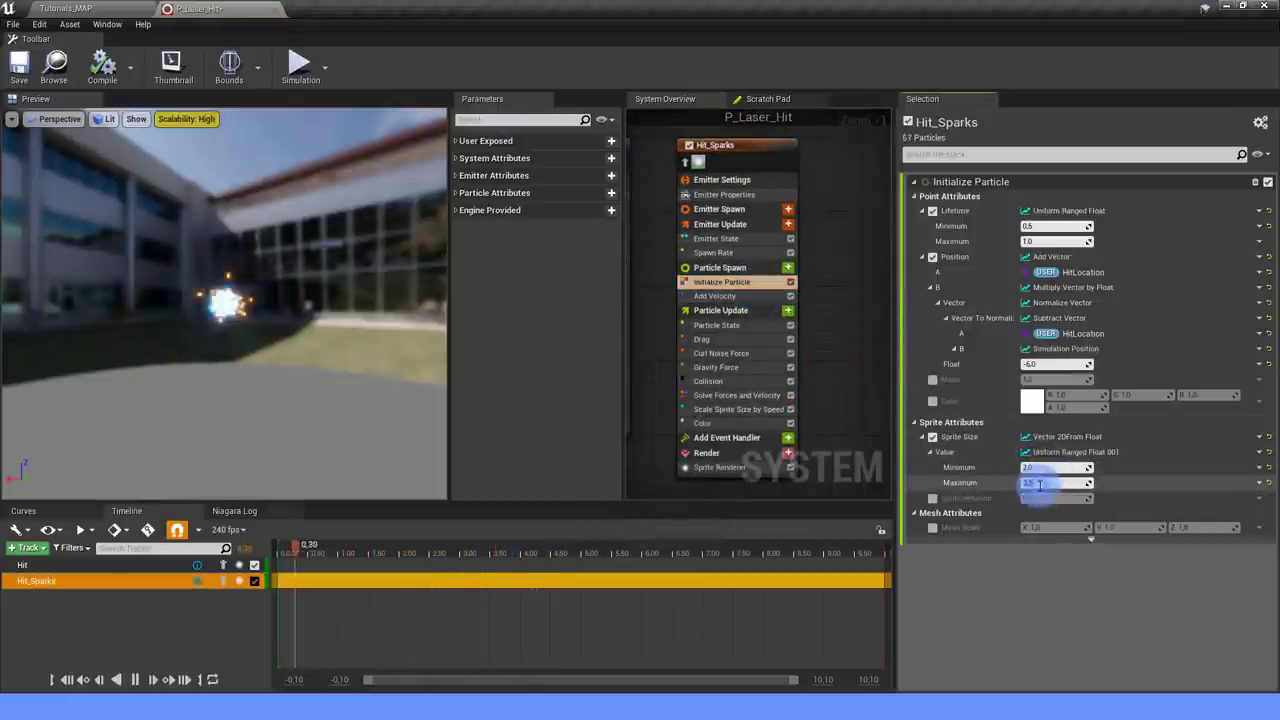
pyautogui.click(1006, 609)
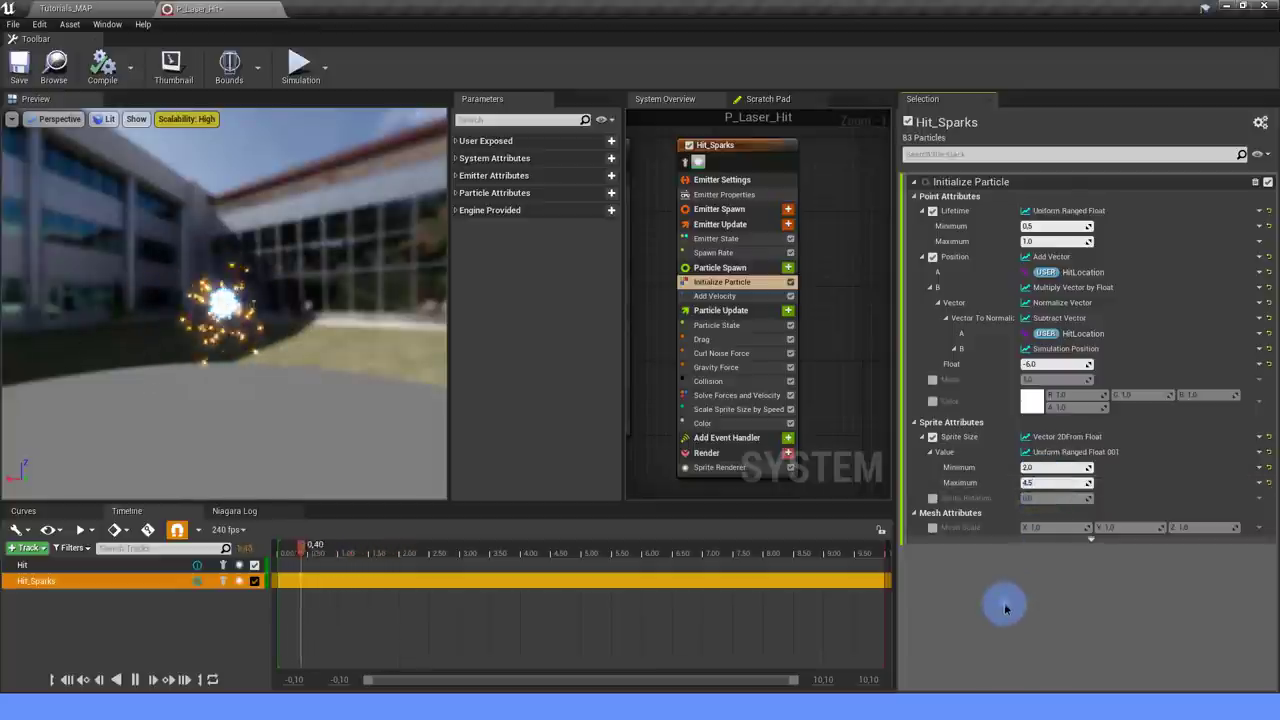
# Review Hit_Sparks' collision and colour settings, save P_Laser_Hit and return to Tutorials_MAP.
pyautogui.click(746, 383)
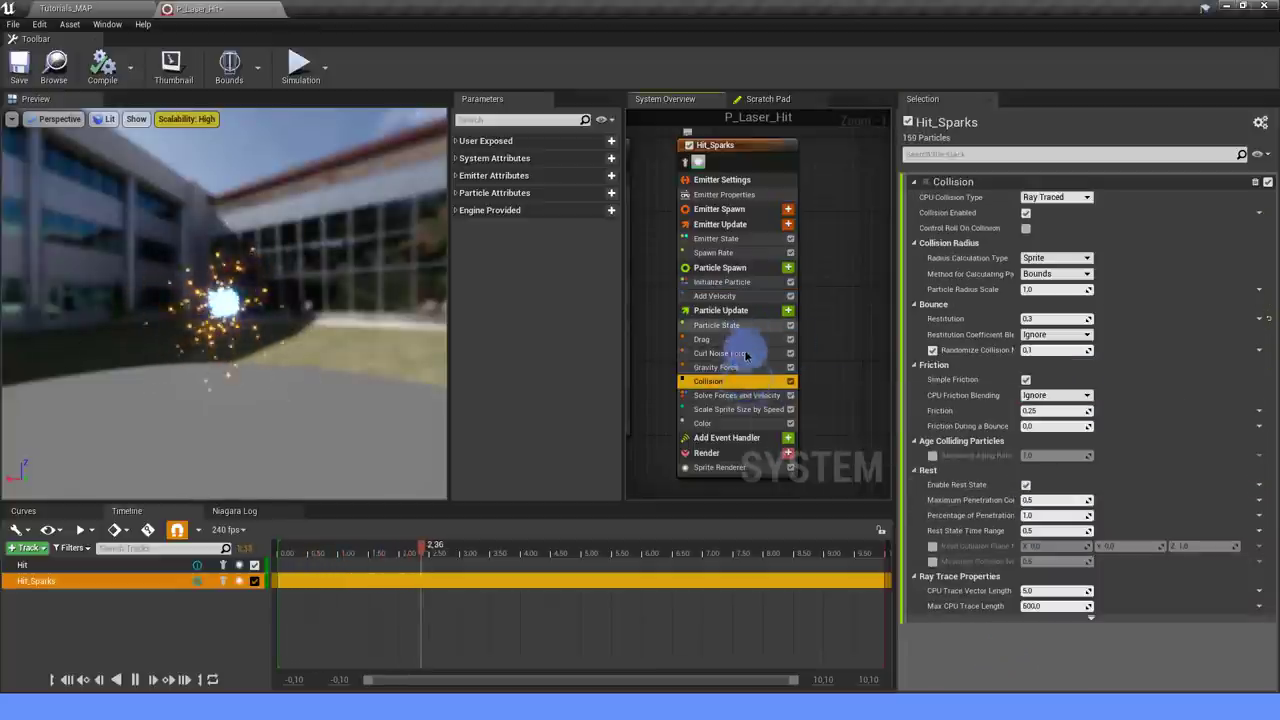
pyautogui.click(727, 424)
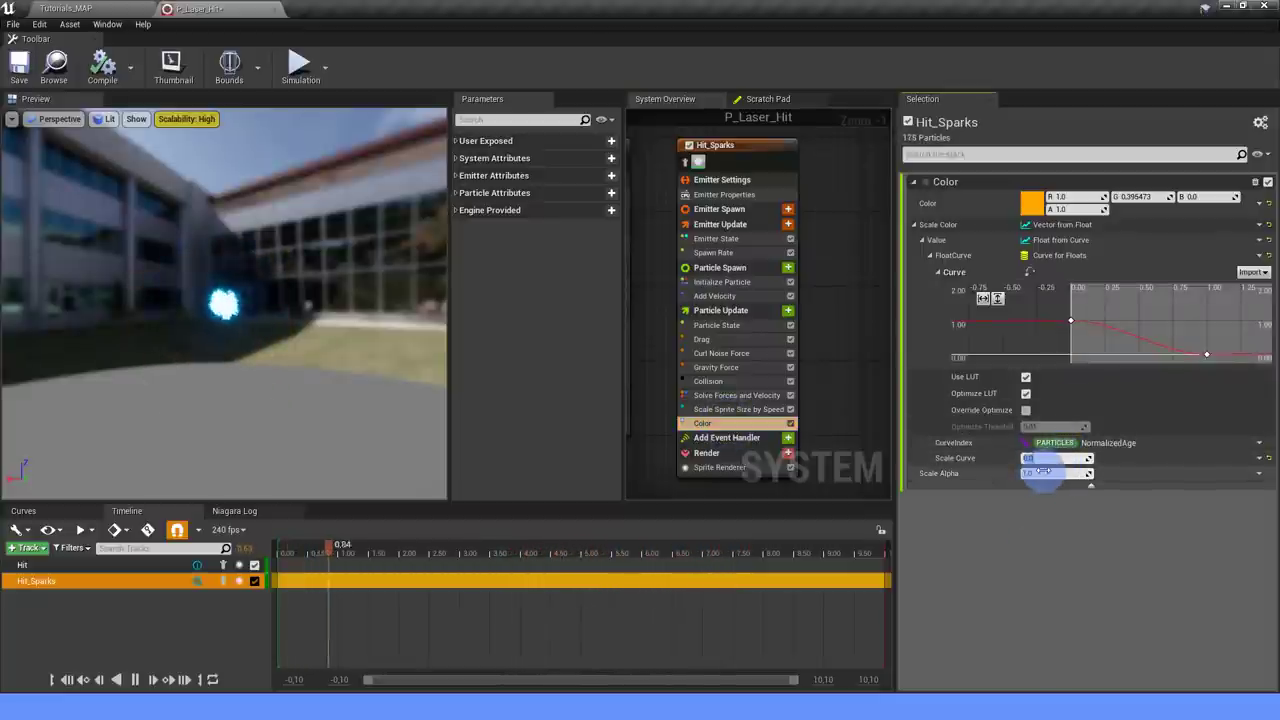
pyautogui.click(6, 76)
pyautogui.click(70, 9)
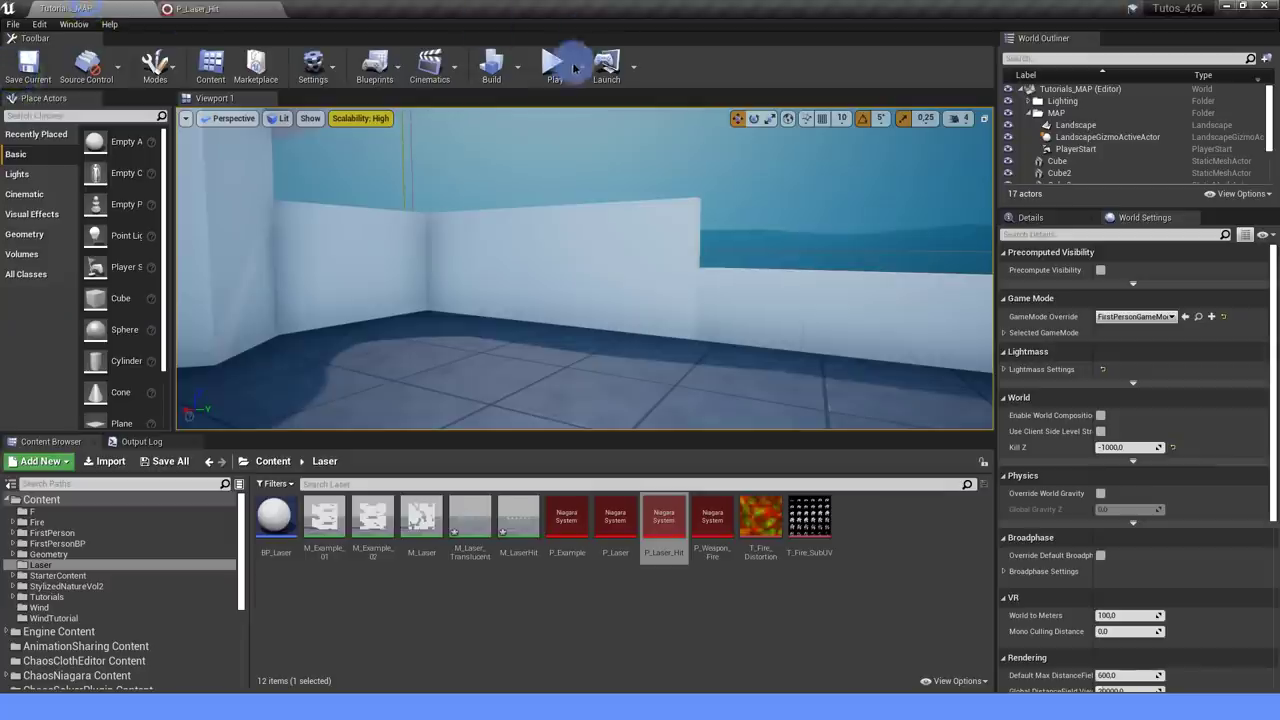
# Play the level and fire the laser at the walls and white block to see the sparks.
pyautogui.click(557, 232)
pyautogui.moveTo(584, 268); pyautogui.dragTo(584, 268)
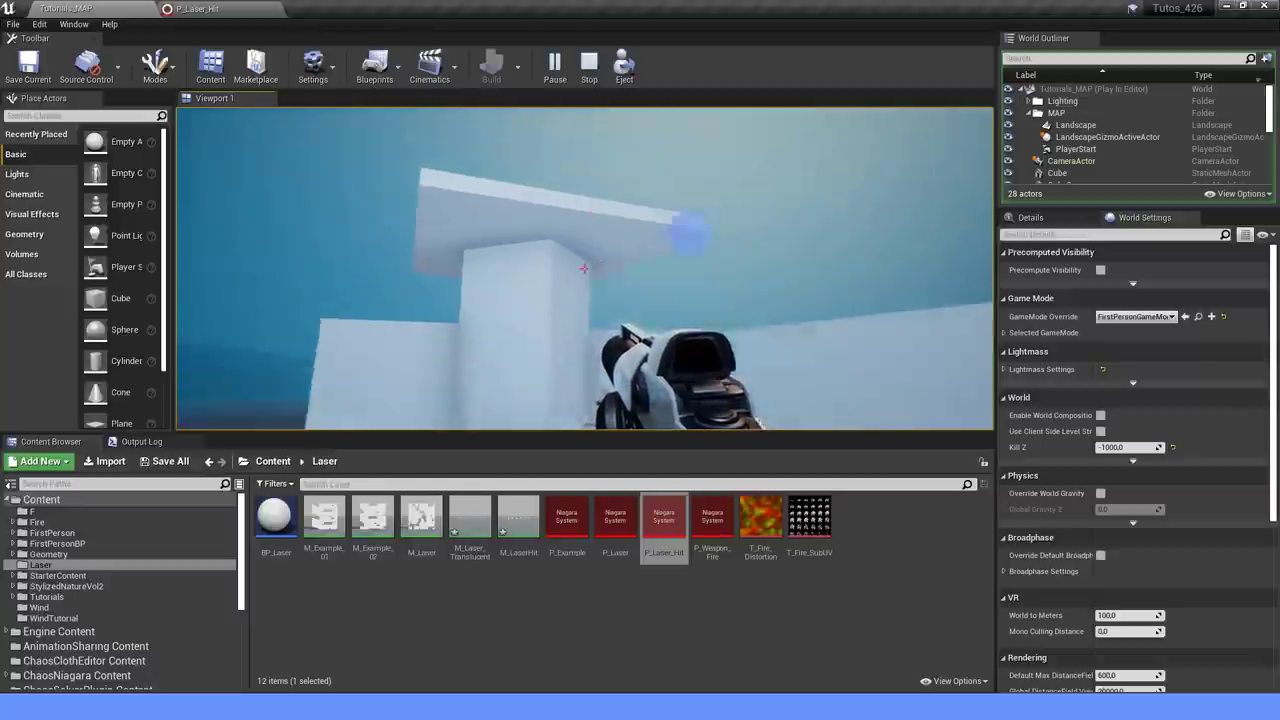
pyautogui.moveTo(584, 268); pyautogui.dragTo(584, 268)
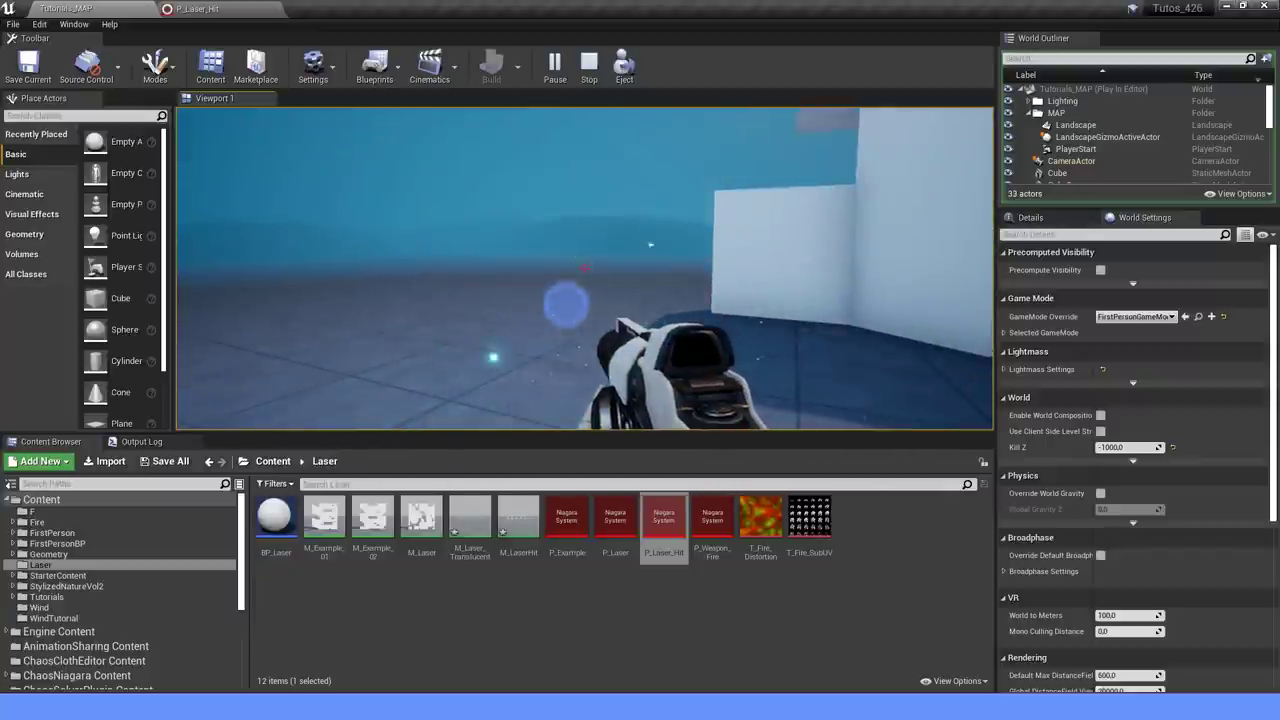